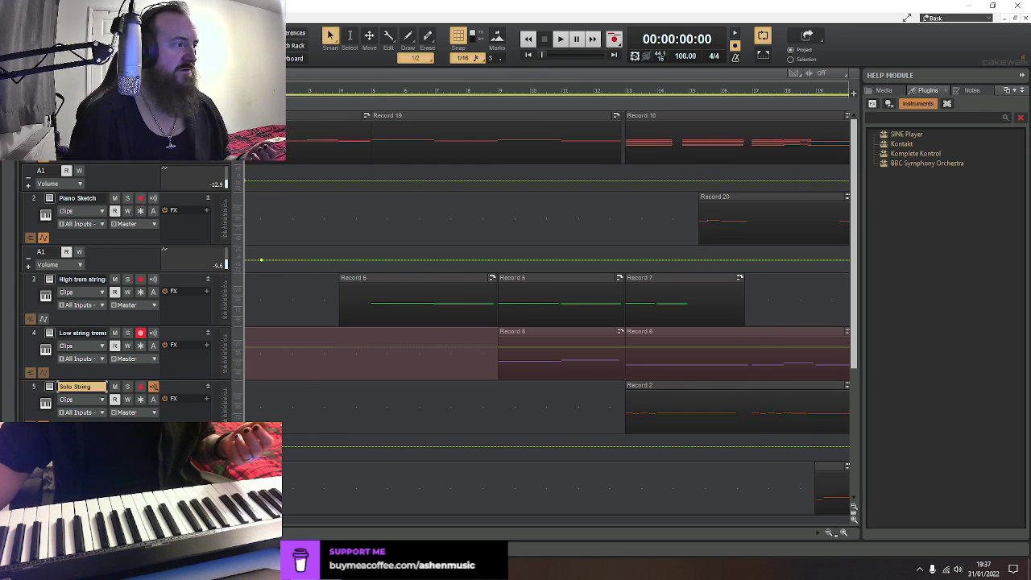
# Lower the Finckenstein High Strings fader in the SINE Player mixer of the High trem strings track during playback
pyautogui.click(33, 144)
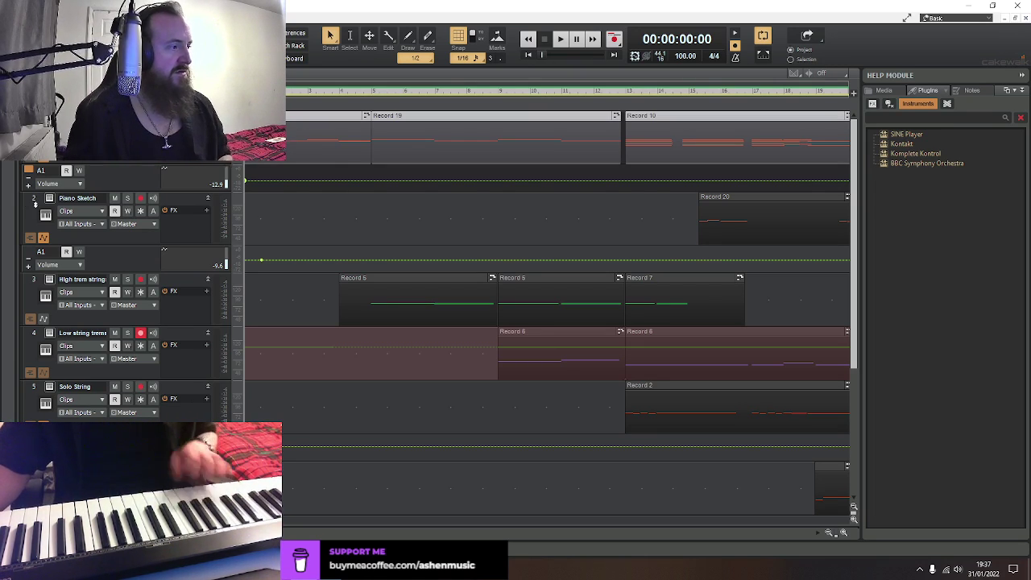
pyautogui.click(32, 280)
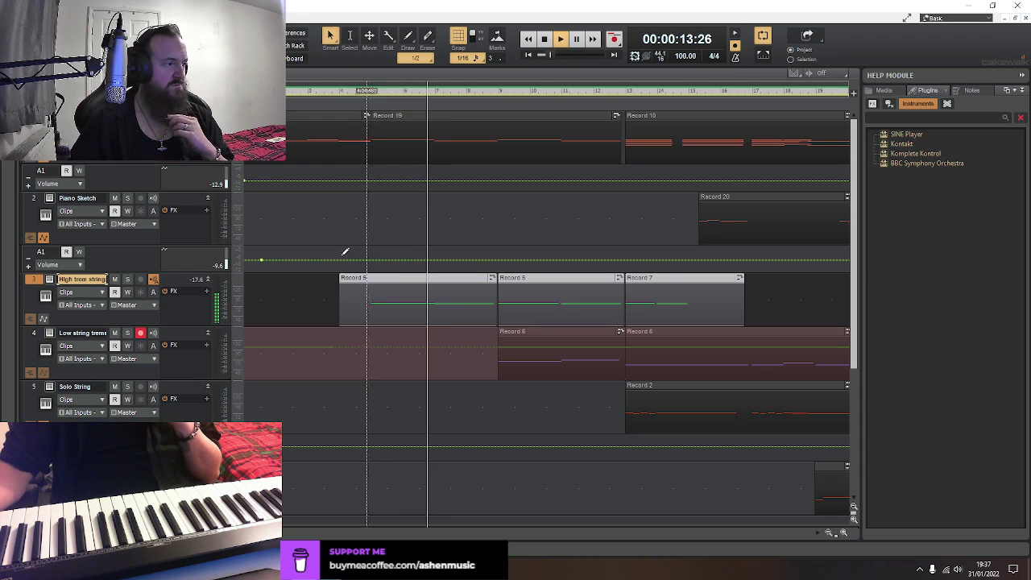
pyautogui.click(49, 280)
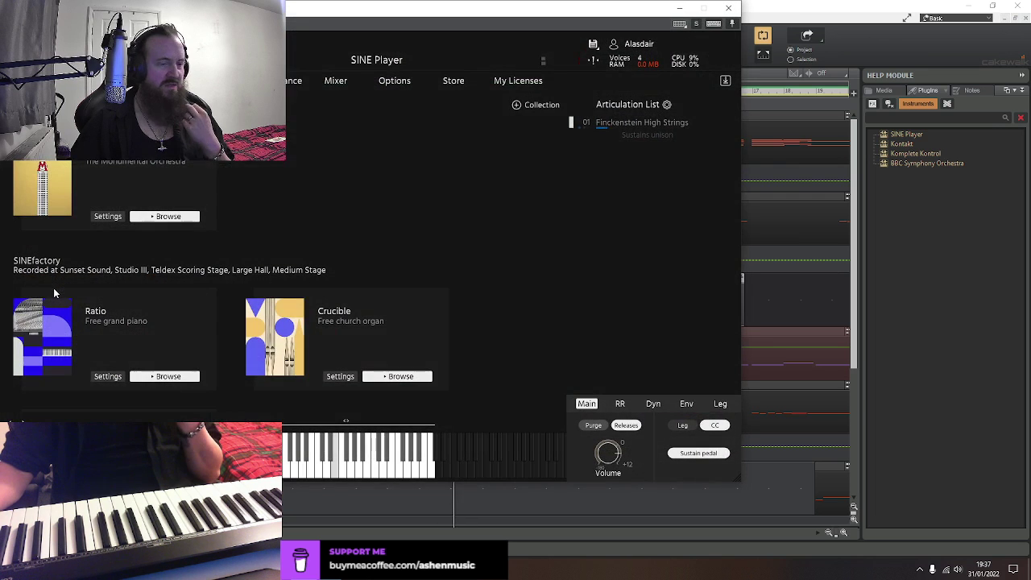
pyautogui.click(335, 82)
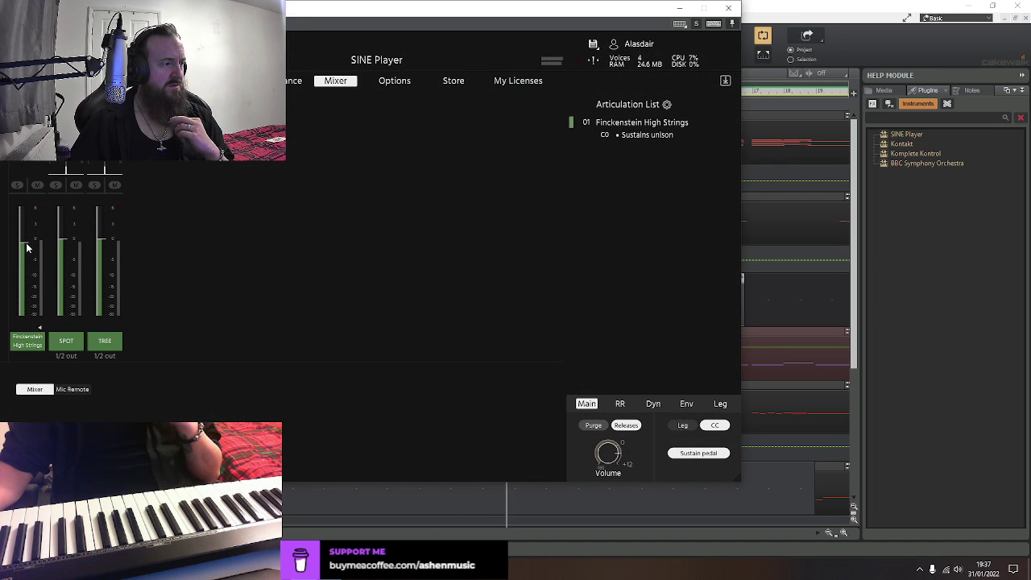
pyautogui.click(726, 10)
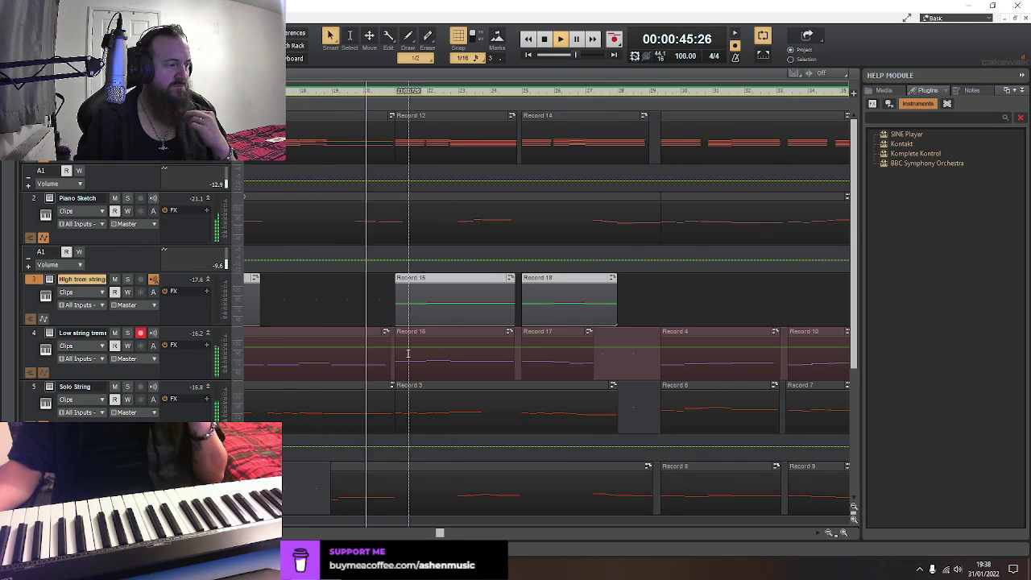
# Lower the Wolfenstein Low Strings fader in the SINE Player mixer of the Low string trems track
pyautogui.scroll(-5, 520, 484)
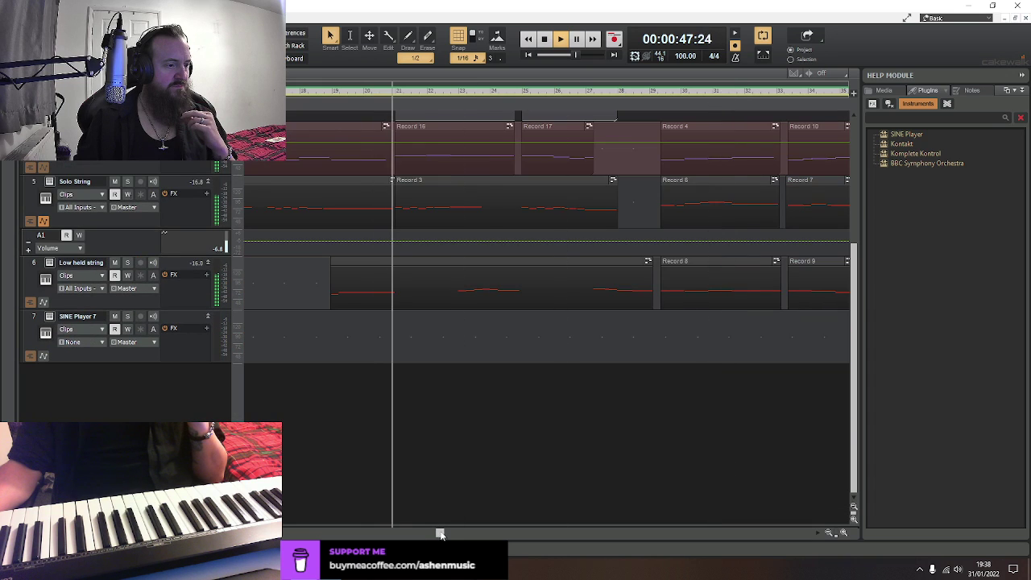
pyautogui.moveTo(442, 533)
pyautogui.mouseDown()
pyautogui.moveTo(562, 534)
pyautogui.moveTo(432, 533)
pyautogui.mouseUp()
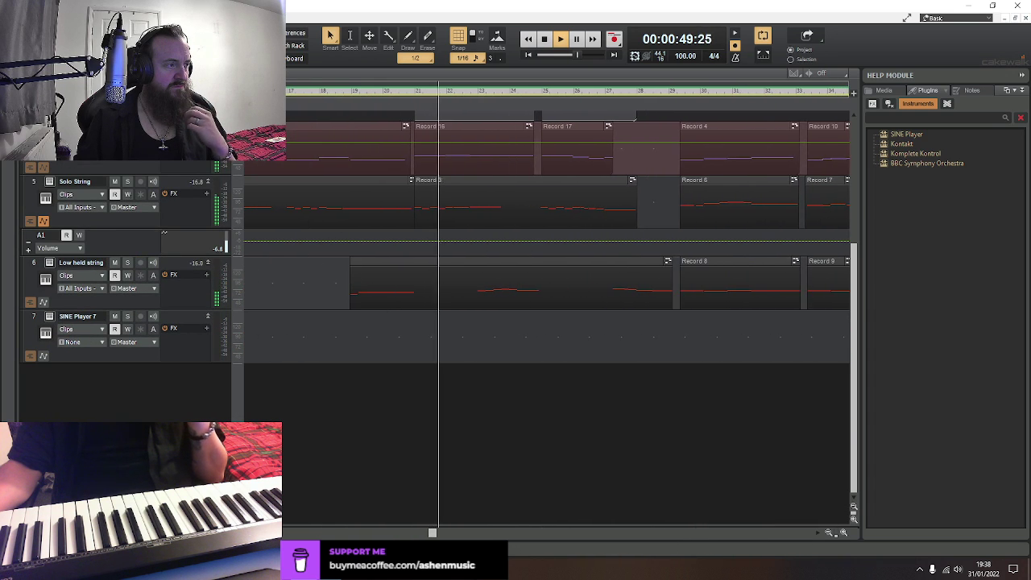
pyautogui.scroll(3, 472, 455)
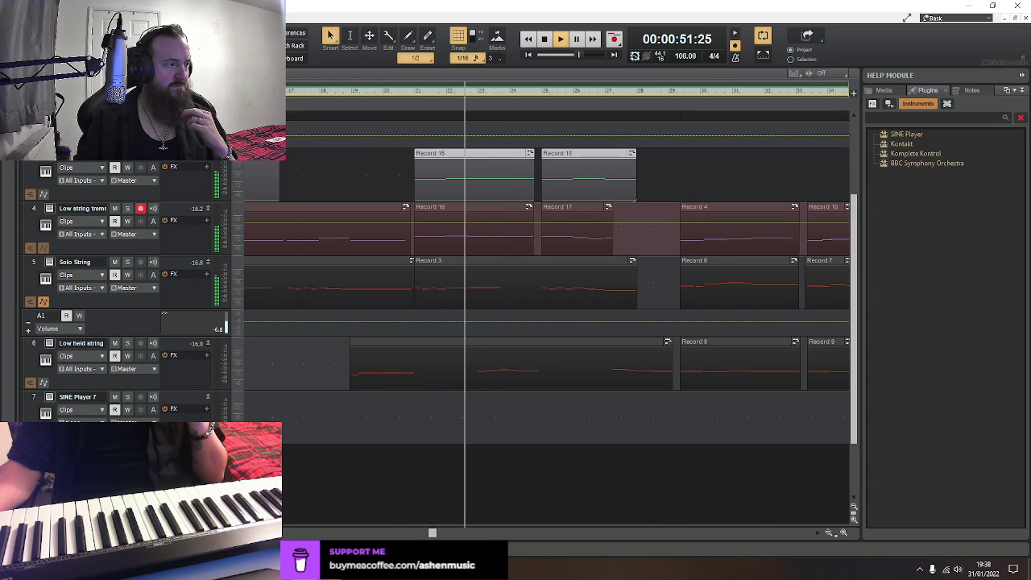
pyautogui.click(49, 208)
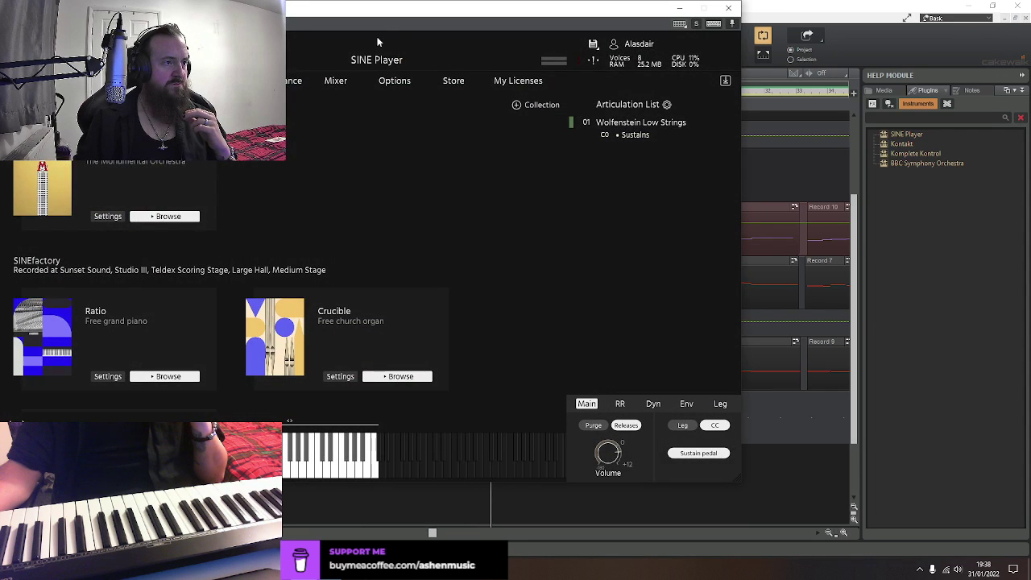
pyautogui.click(338, 82)
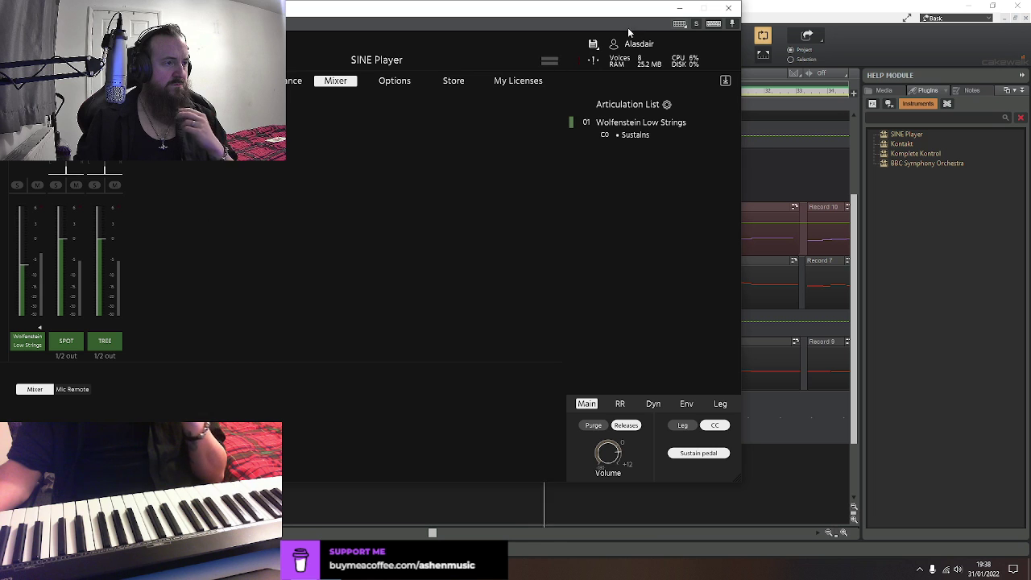
pyautogui.click(729, 7)
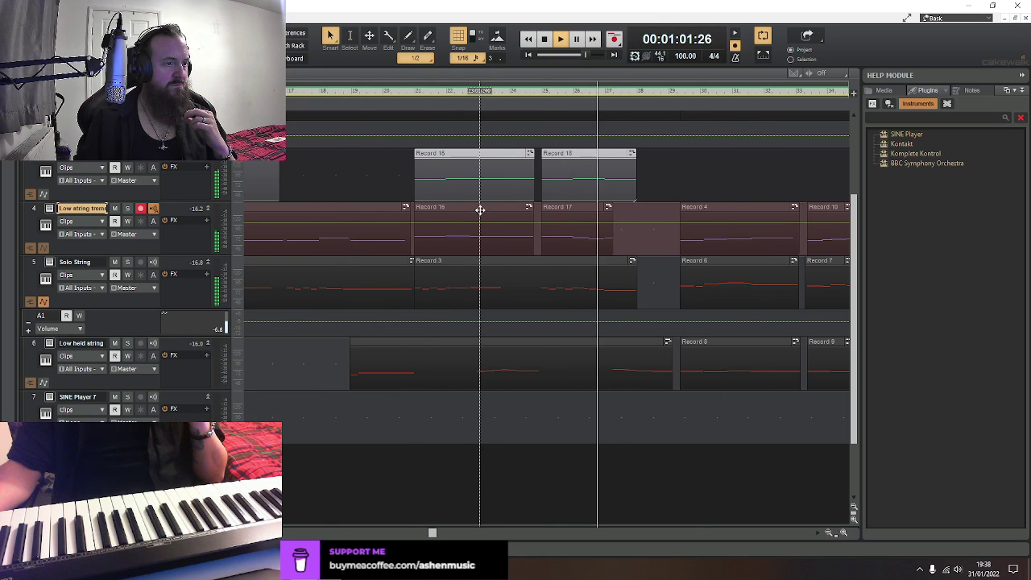
# Lower the Wolfenstein Low Strings fader in the SINE Player mixer of the Low held string track
pyautogui.click(50, 343)
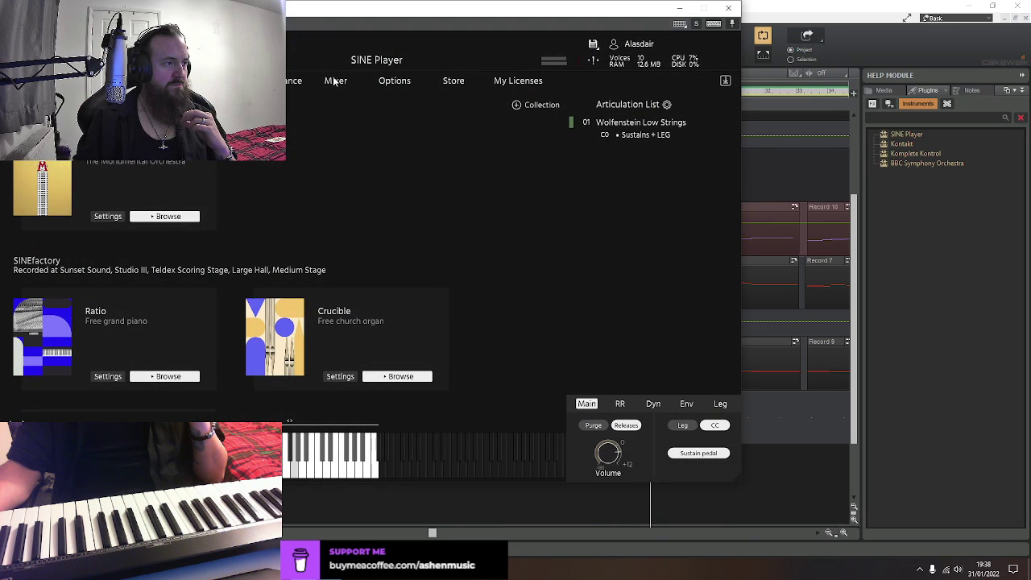
pyautogui.click(335, 81)
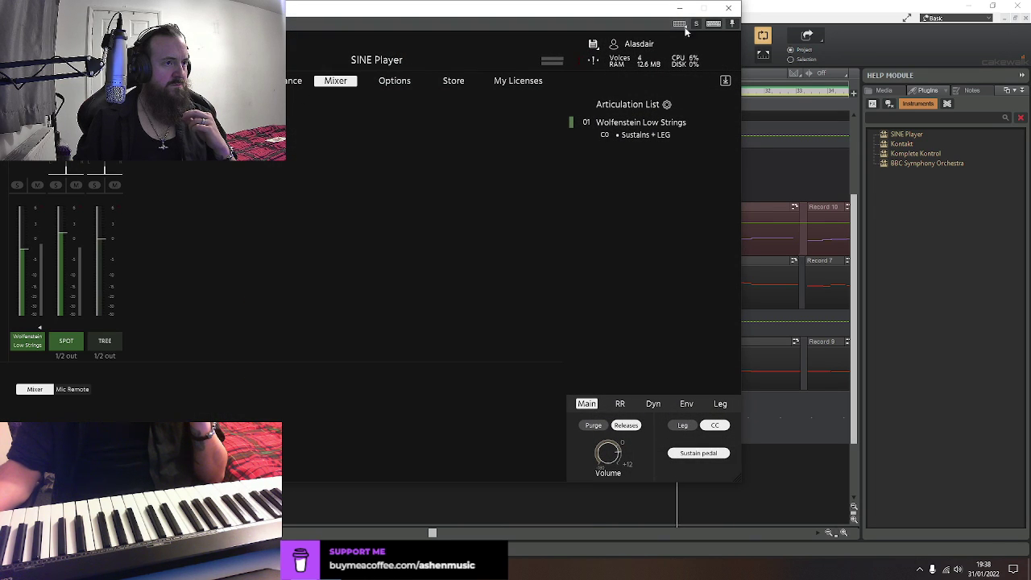
pyautogui.click(730, 8)
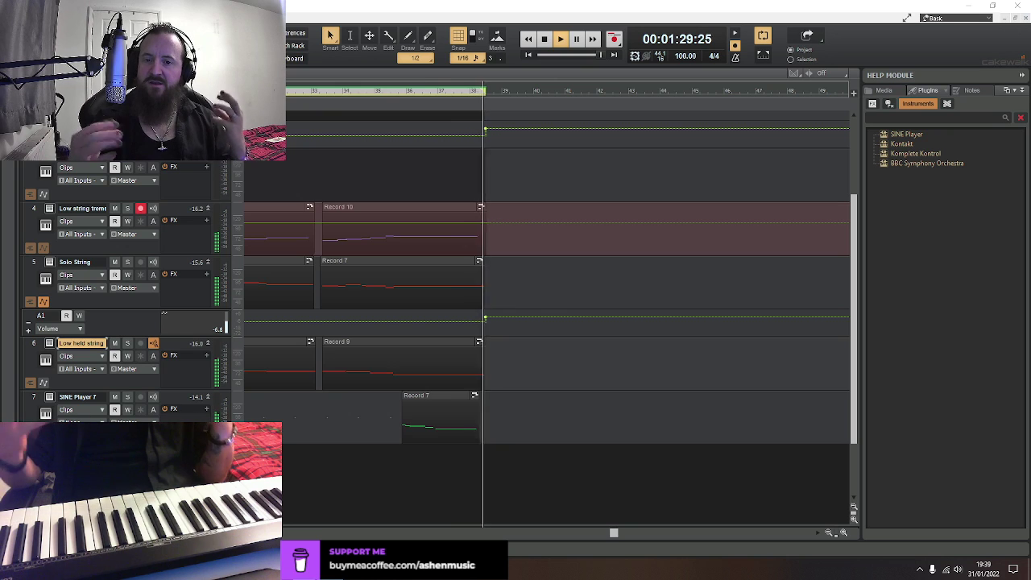
# Return playback to the start and readjust the Finckenstein High Strings fader in the High trem strings track's SINE Player mixer
pyautogui.press('w')
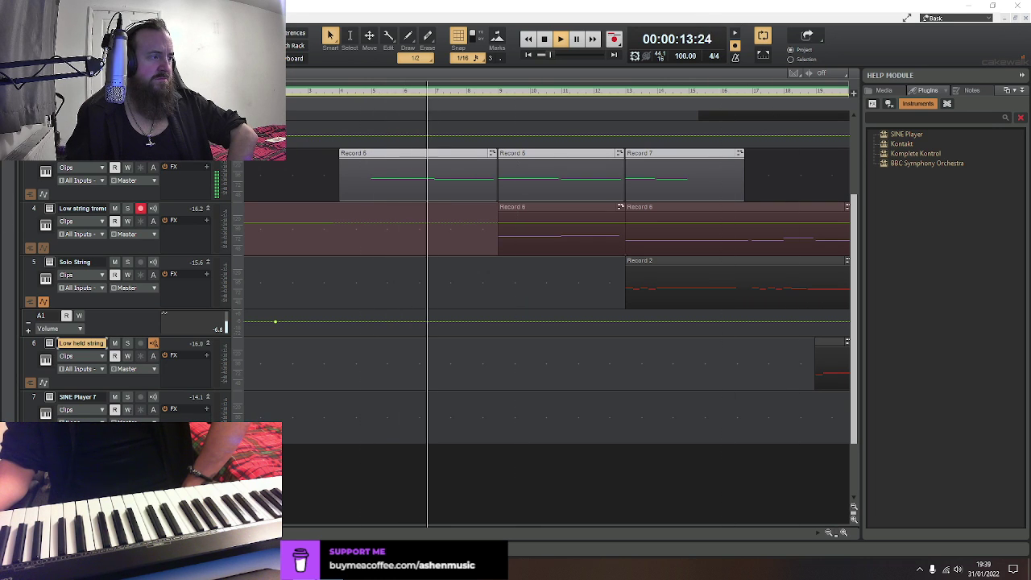
pyautogui.click(50, 343)
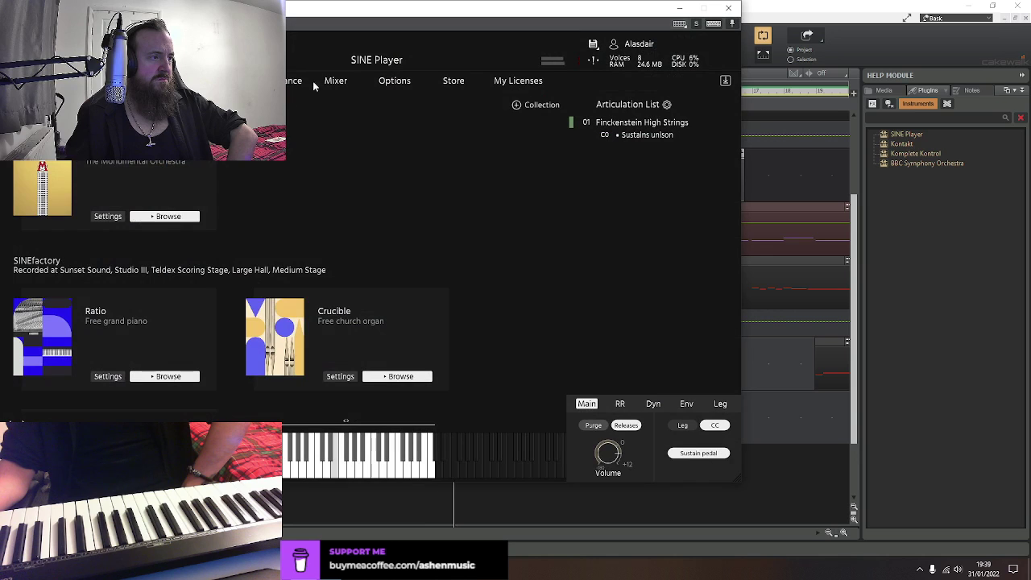
pyautogui.click(332, 81)
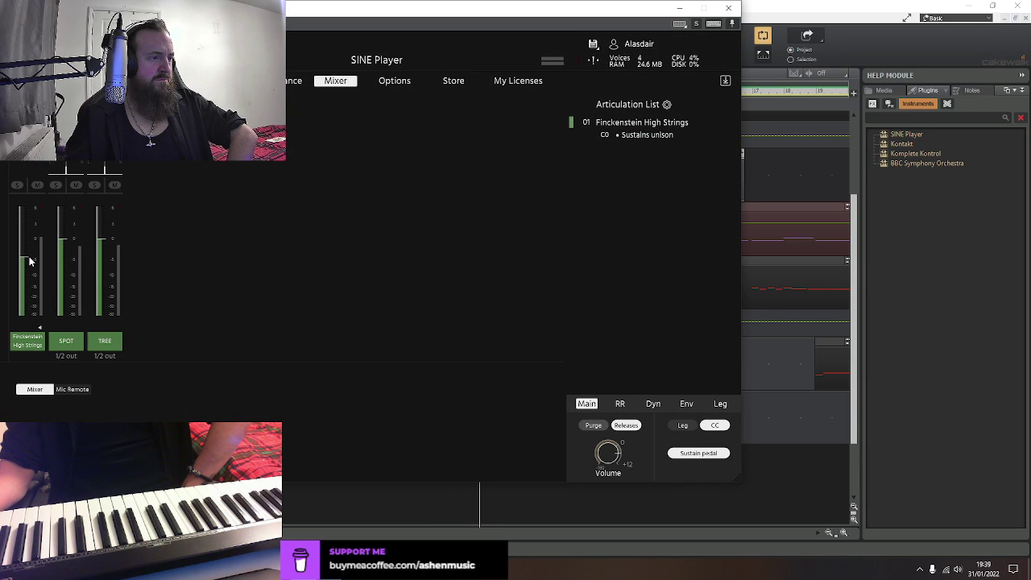
pyautogui.click(728, 8)
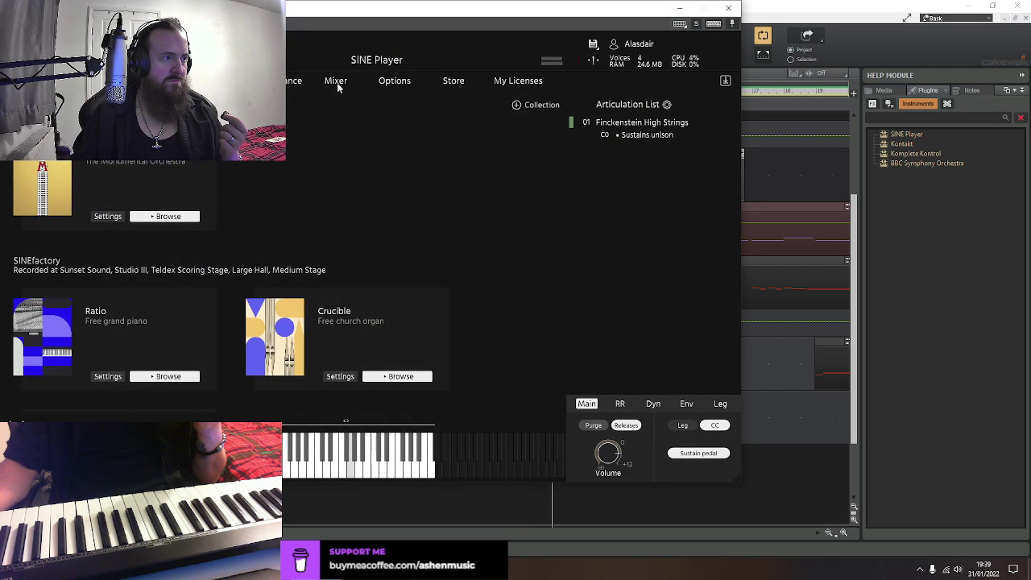
pyautogui.click(335, 82)
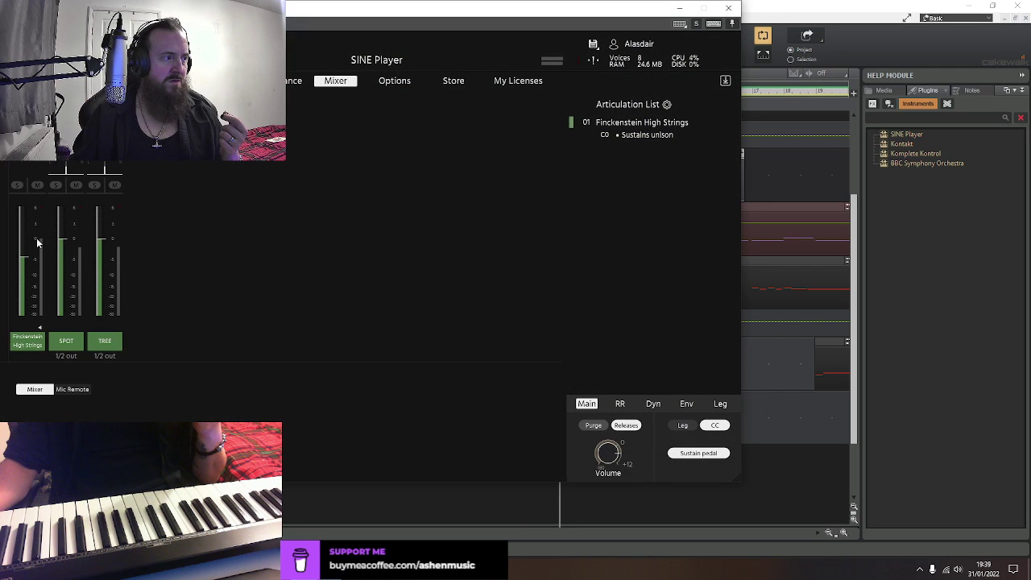
pyautogui.click(718, 6)
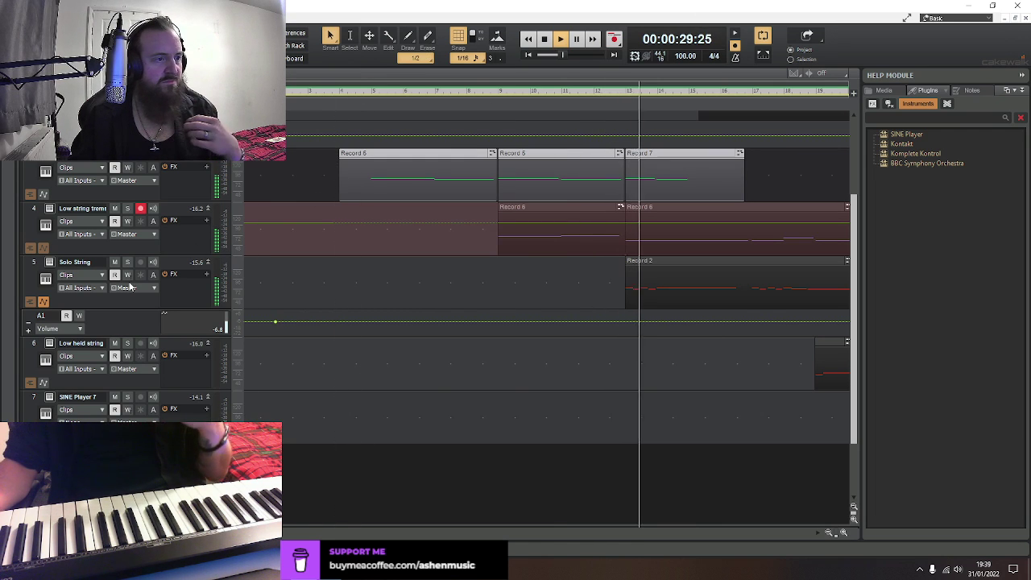
# Adjust the Finckenstein High Strings fader in the SINE Player mixer of the Solo String track
pyautogui.click(50, 263)
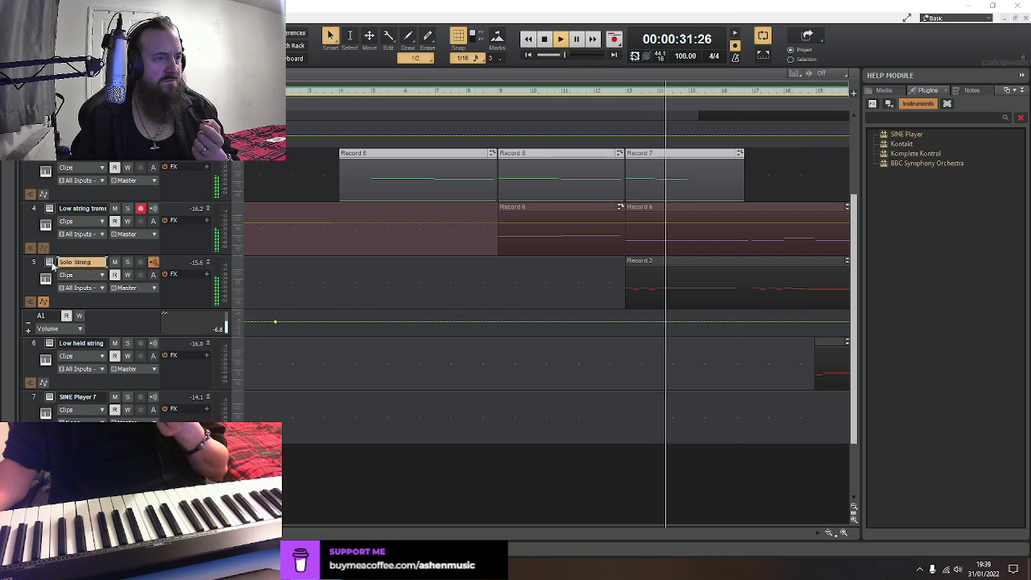
pyautogui.click(336, 82)
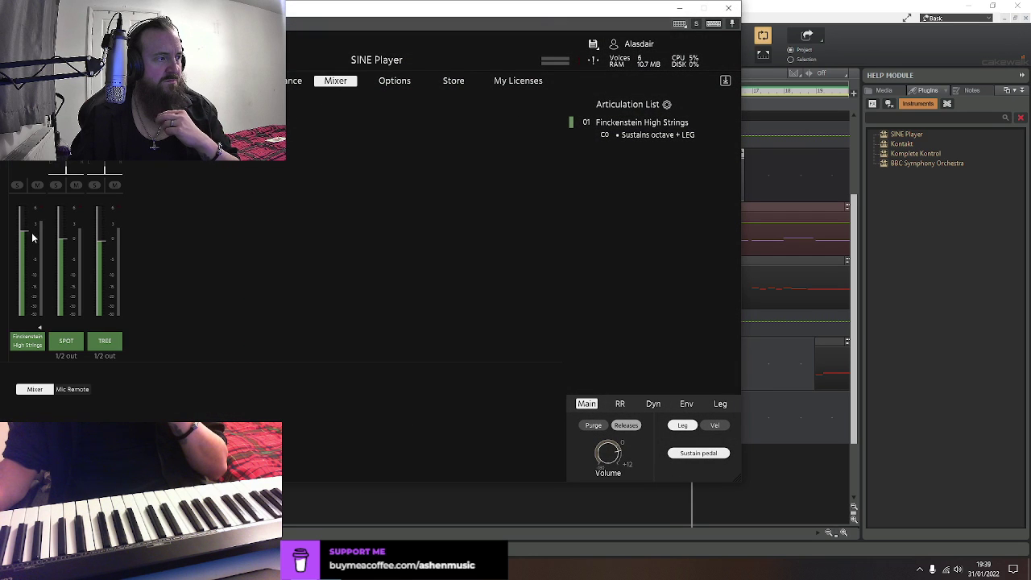
pyautogui.click(726, 9)
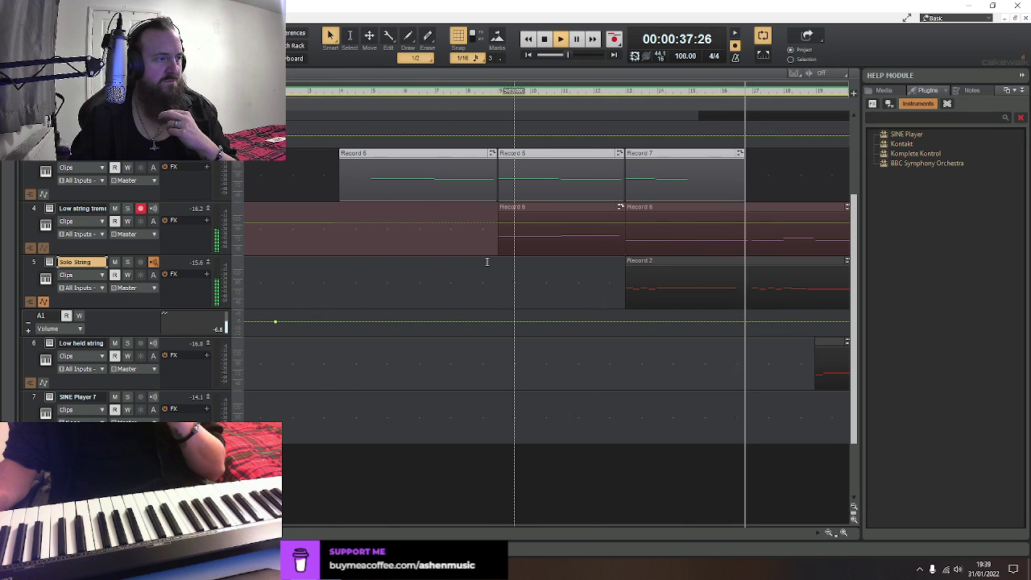
# Show the Low string trems volume automation and lower its envelope slightly from bar 13 onward
pyautogui.click(44, 248)
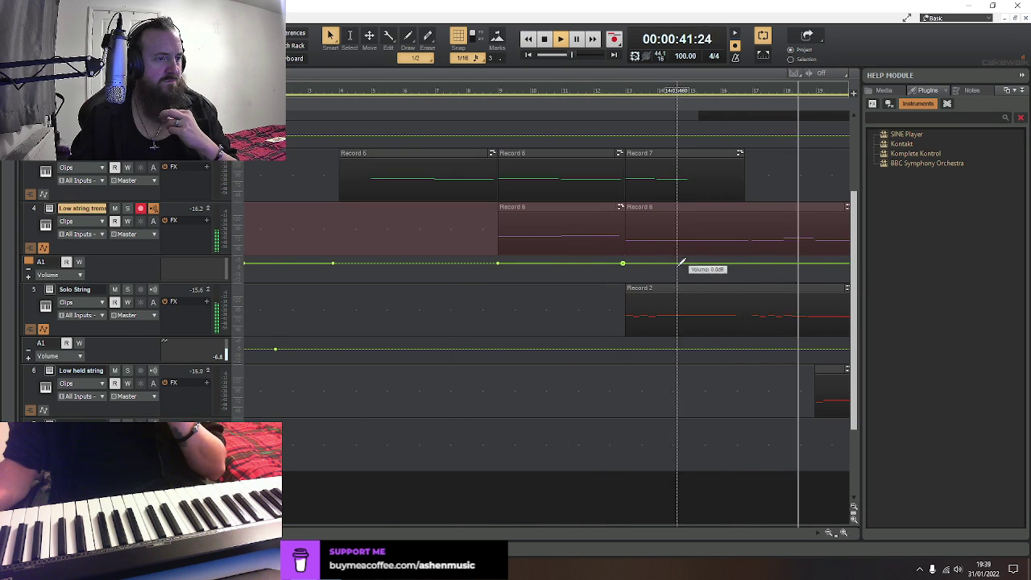
pyautogui.rightClick(633, 258)
pyautogui.click(645, 267)
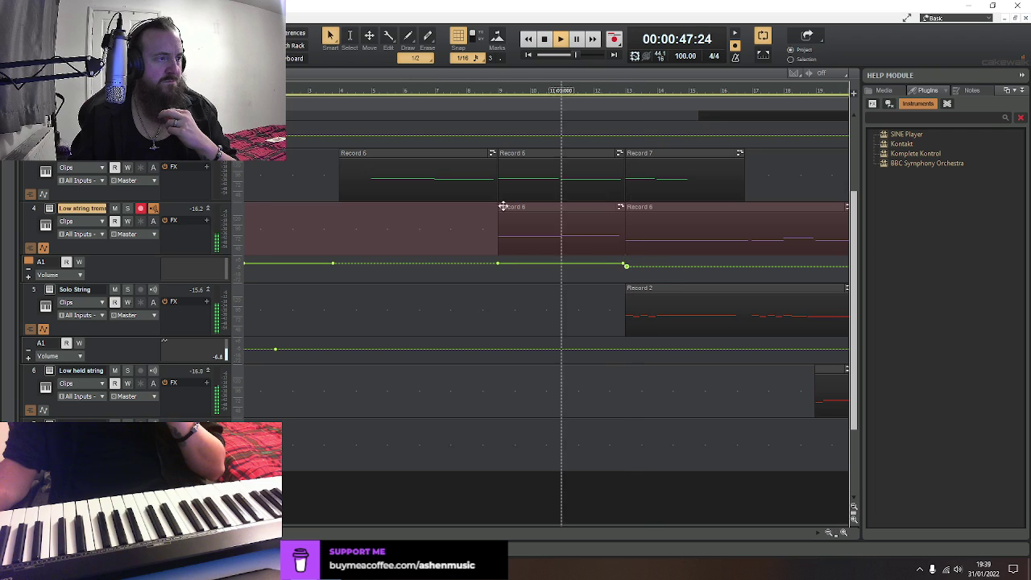
# Show the High trem strings volume automation and lower its envelope to -3.4 dB from bar 13 onward
pyautogui.click(44, 194)
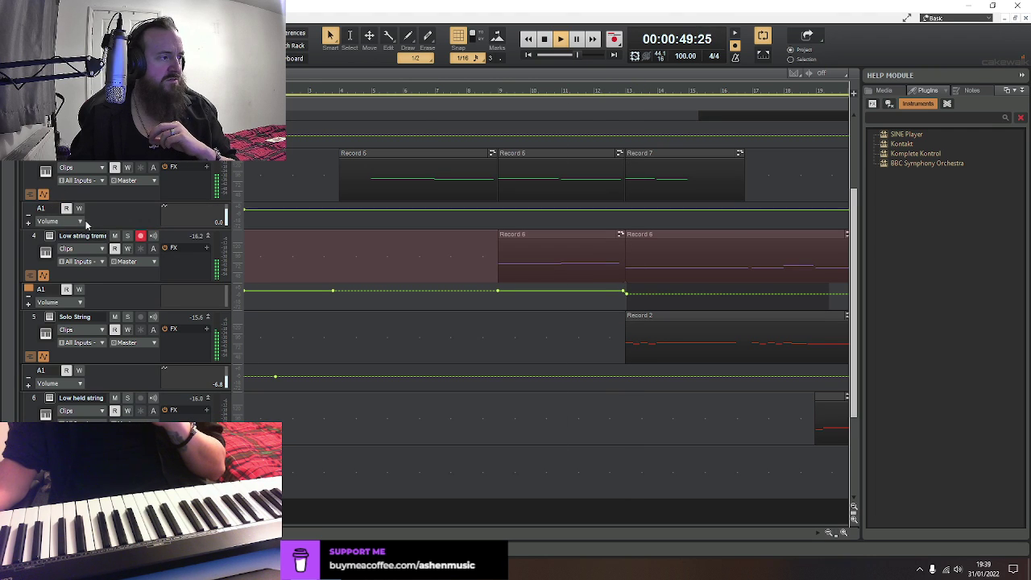
pyautogui.click(622, 209)
pyautogui.rightClick(634, 205)
pyautogui.click(626, 210)
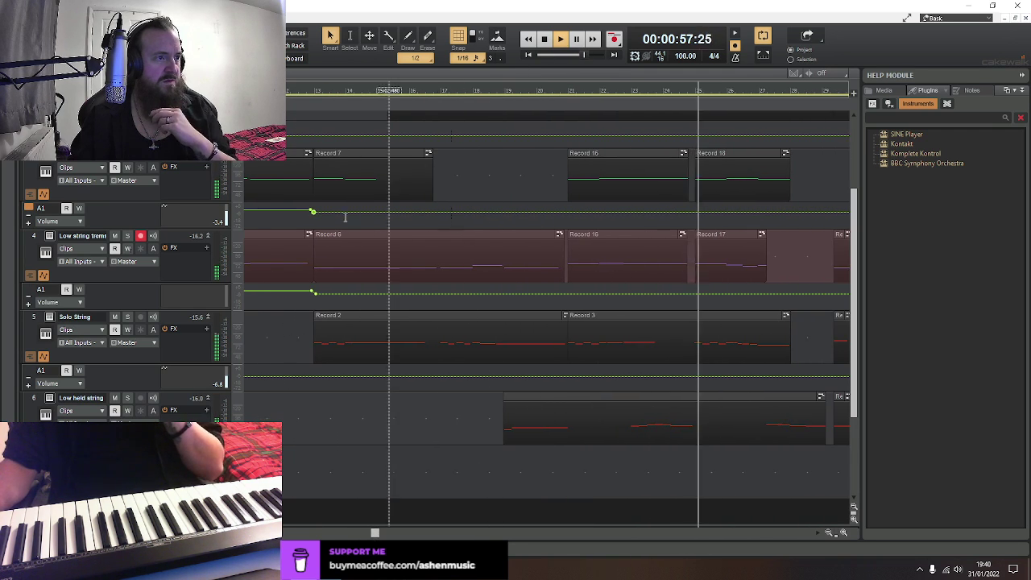
# Restart playback from about bar 12 and listen to the section after the volume automation drop
pyautogui.press('space')
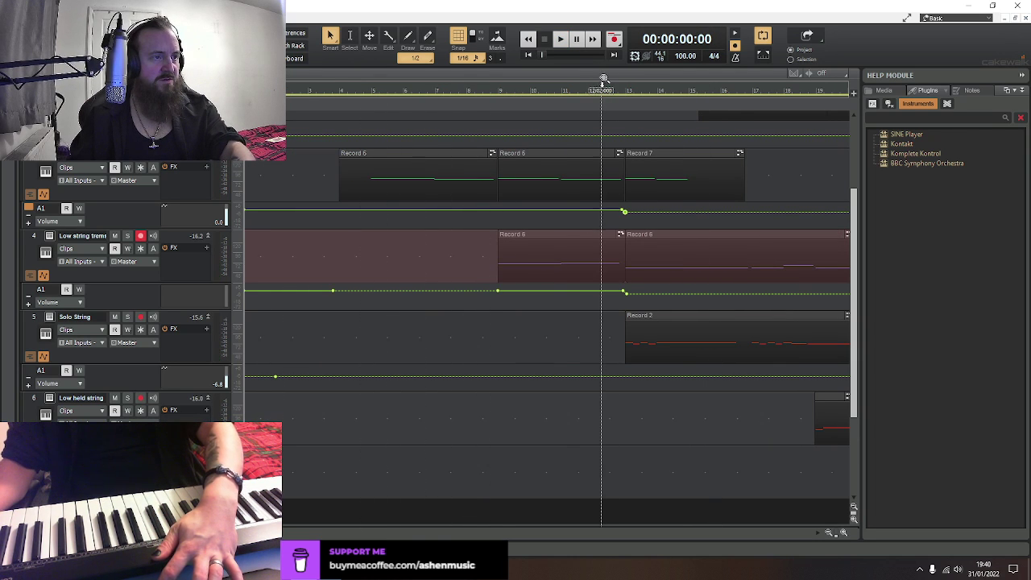
pyautogui.click(603, 88)
pyautogui.press('space')
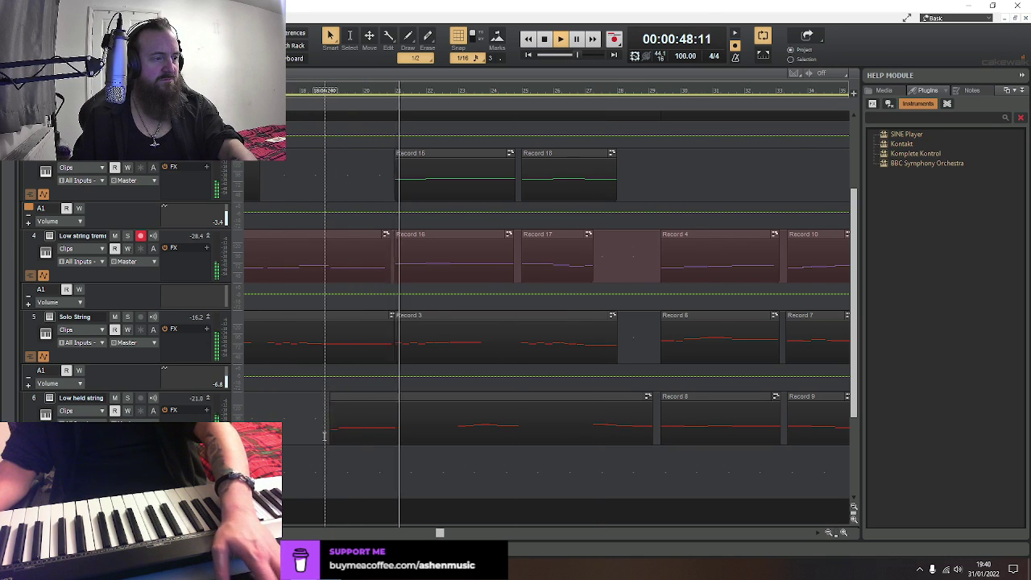
pyautogui.press('space')
# Solo the Low held string track and play it from bar 18, just before its first clip
pyautogui.click(518, 451)
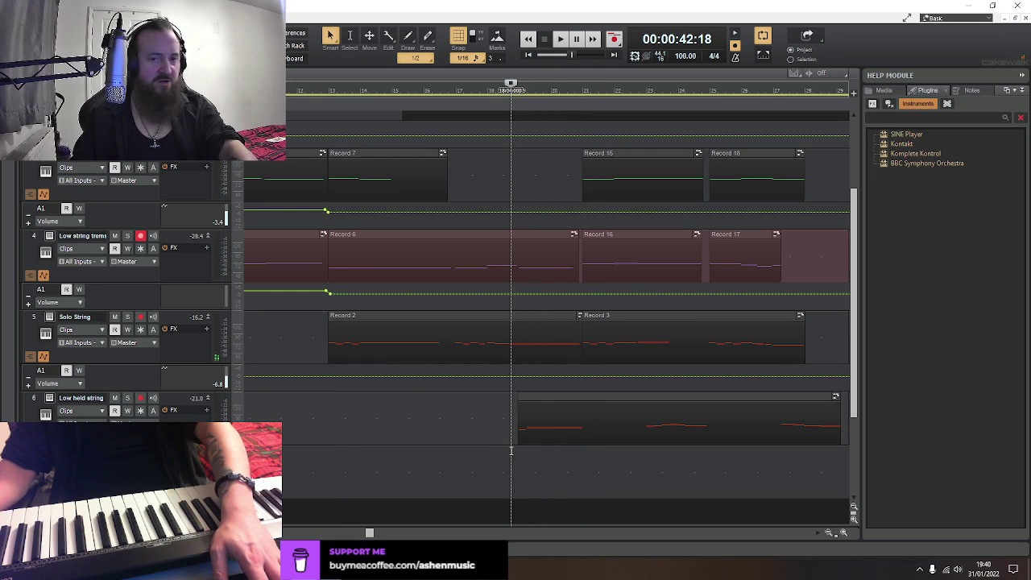
pyautogui.click(126, 398)
pyautogui.press('space')
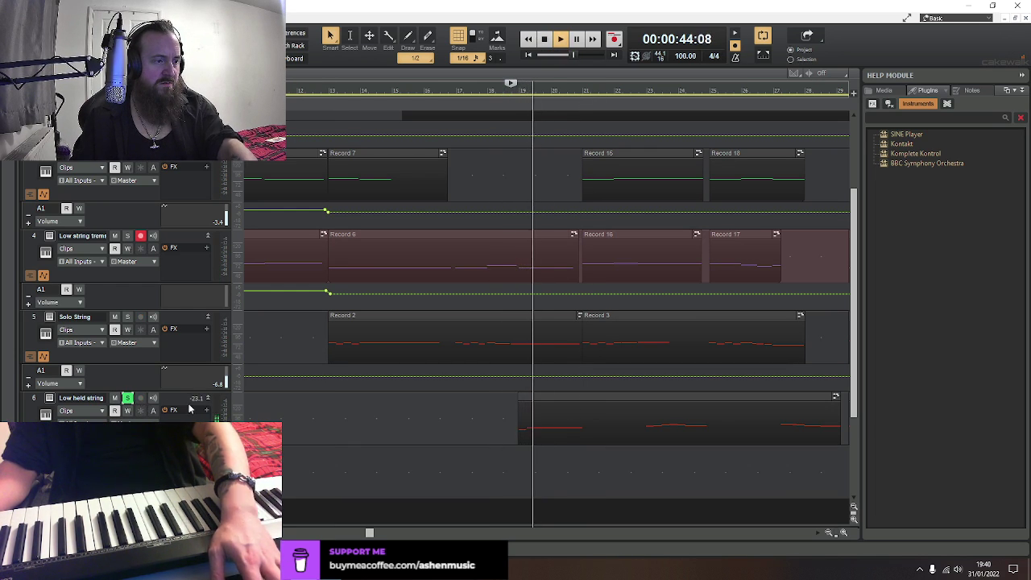
pyautogui.press('space')
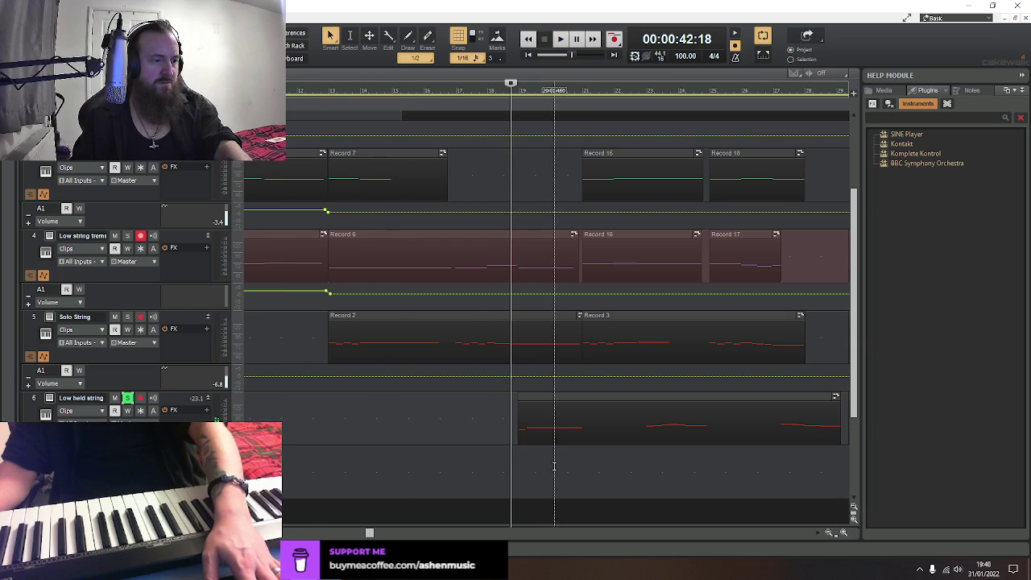
# Open the first Low held string clip's notes, start the long B3 note at beat 3 of bar 19, and add a D3 note beneath
pyautogui.doubleClick(537, 396)
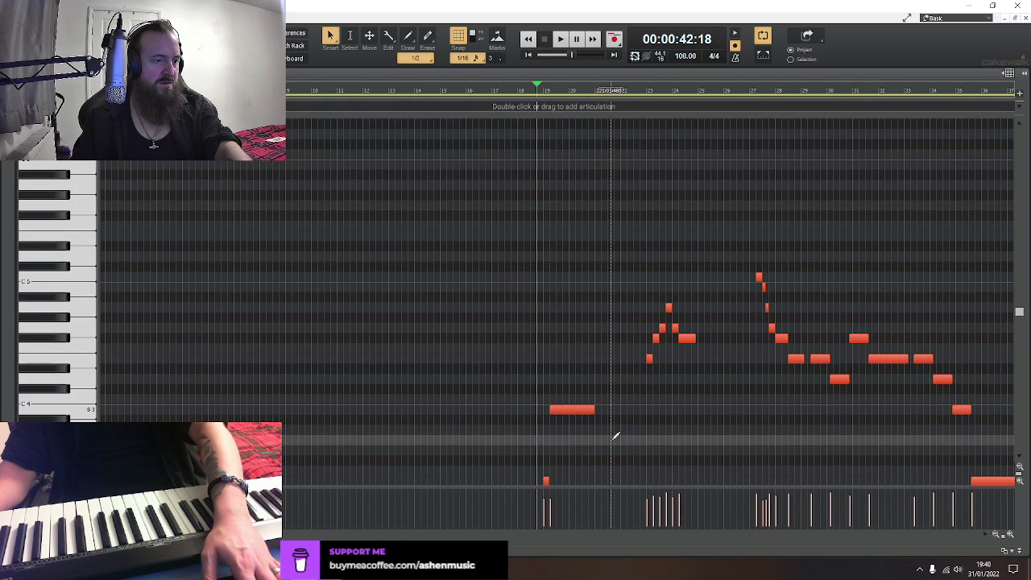
pyautogui.scroll(-4, 615, 436)
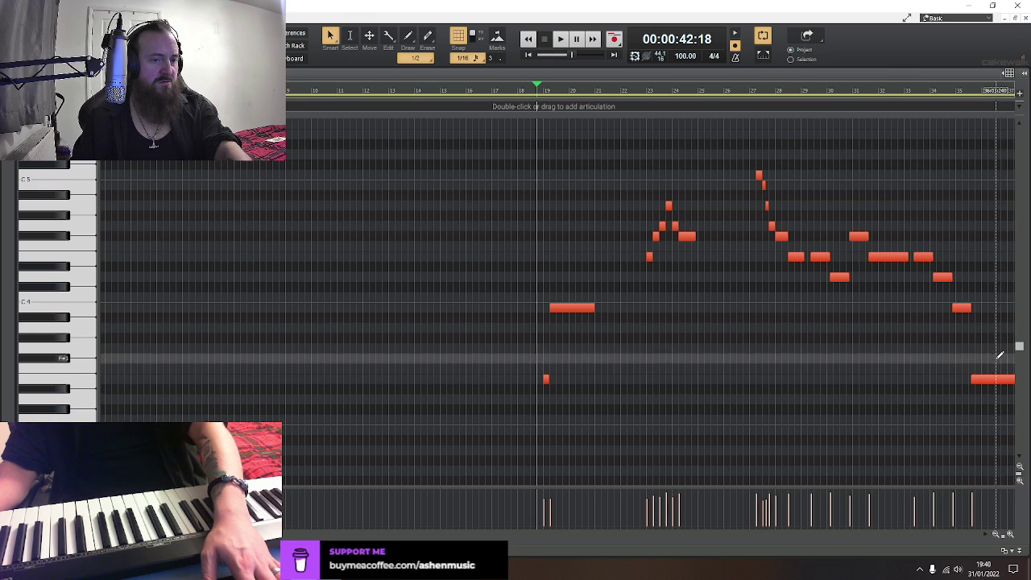
pyautogui.click(1007, 525)
pyautogui.click(1008, 525)
pyautogui.click(1007, 525)
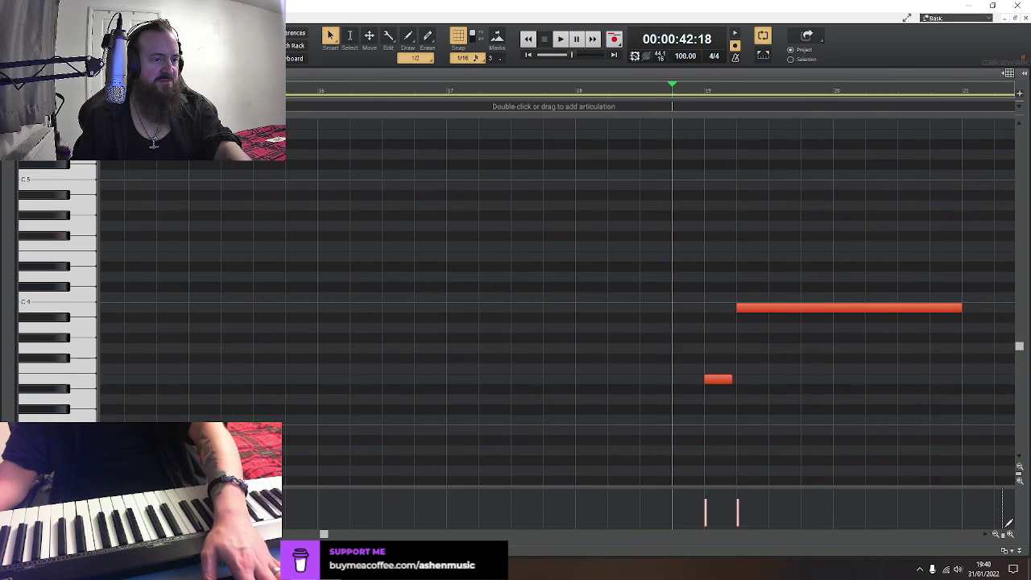
pyautogui.moveTo(738, 308); pyautogui.dragTo(768, 308)
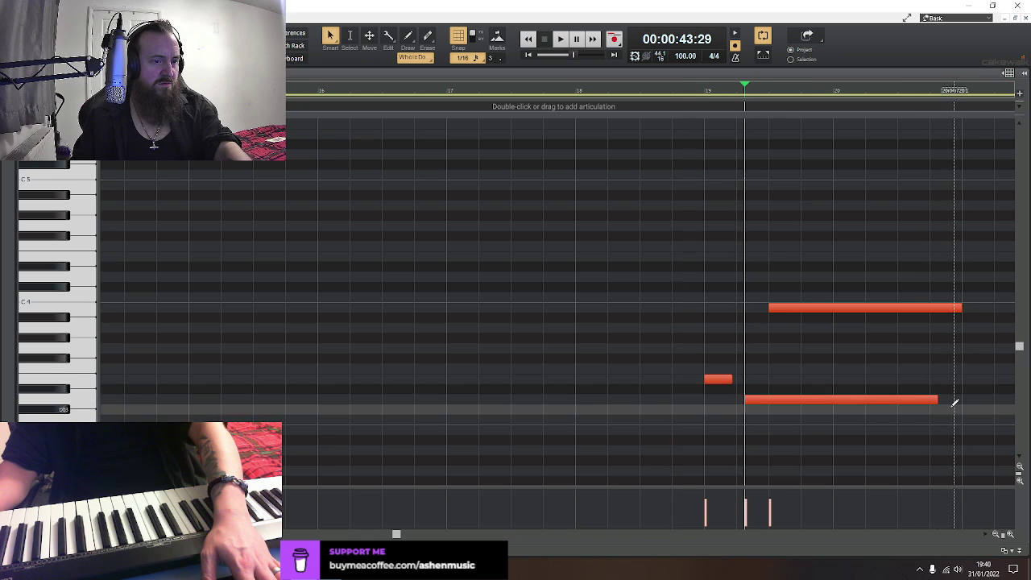
# Raise the added D3 note a semitone and trim it to a quarter note on beat 2 of bar 19
pyautogui.click(834, 400)
pyautogui.moveTo(831, 398); pyautogui.dragTo(823, 389)
pyautogui.moveTo(928, 390); pyautogui.dragTo(767, 395)
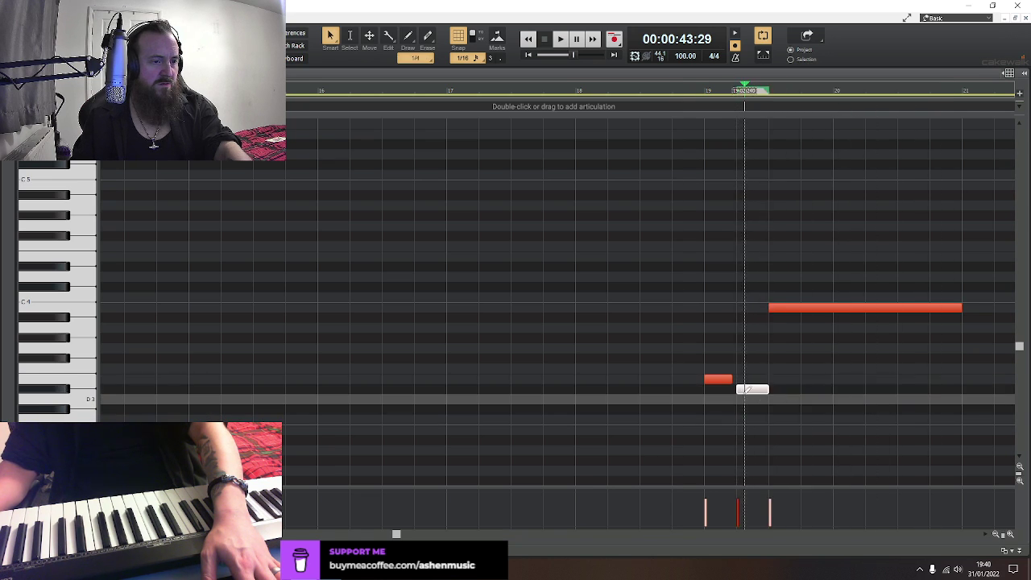
# Lower the new quarter note in bar 19 to C3, auditioning the phrase from just before bar 19
pyautogui.click(688, 91)
pyautogui.press('space')
pyautogui.press('space')
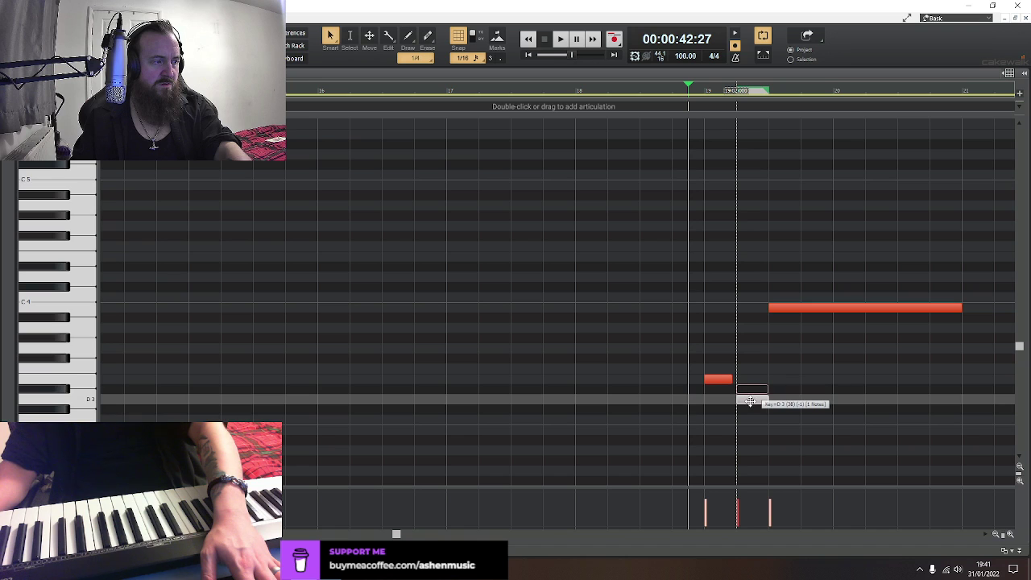
pyautogui.moveTo(750, 413); pyautogui.dragTo(750, 420)
pyautogui.press('space')
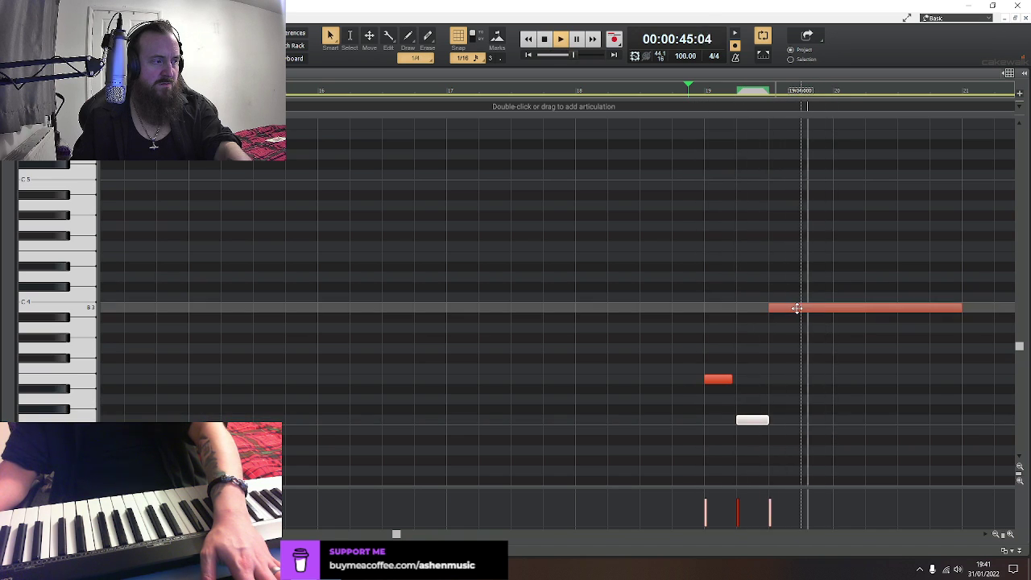
pyautogui.press('space')
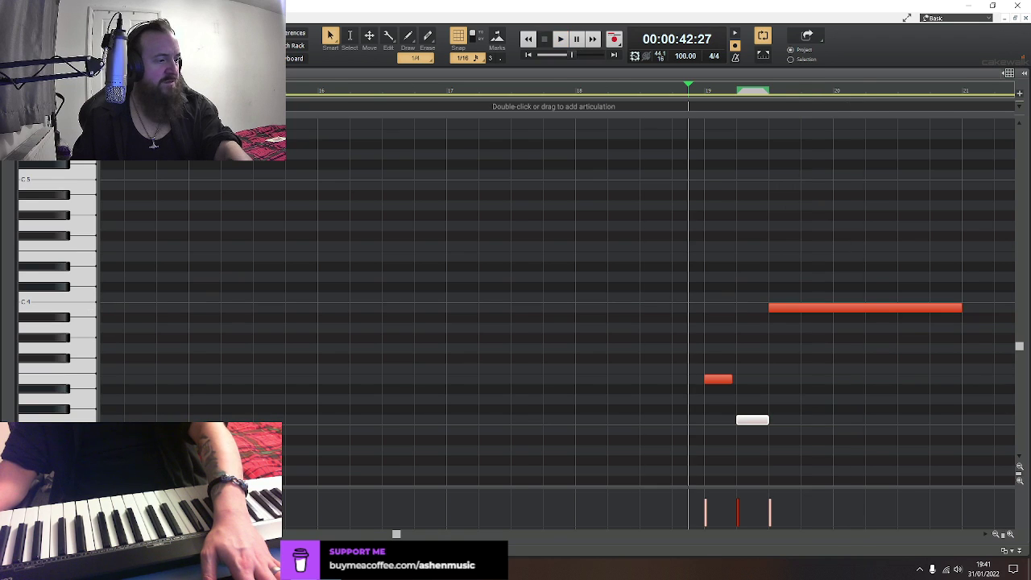
# Return to the track view, unsolo the Low held string track, and play the full arrangement from about bar 18
pyautogui.press('d')
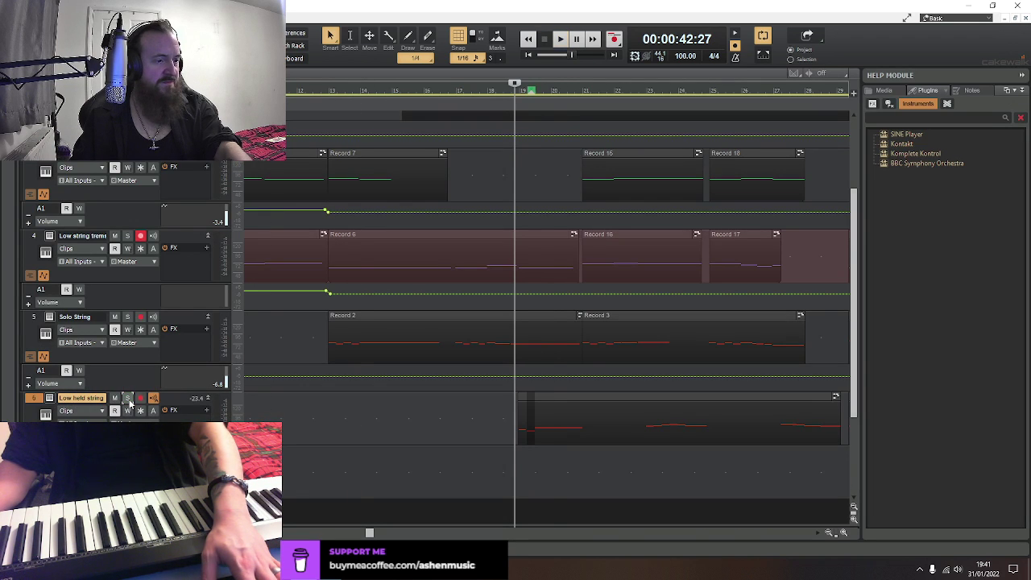
pyautogui.press('space')
pyautogui.press('space')
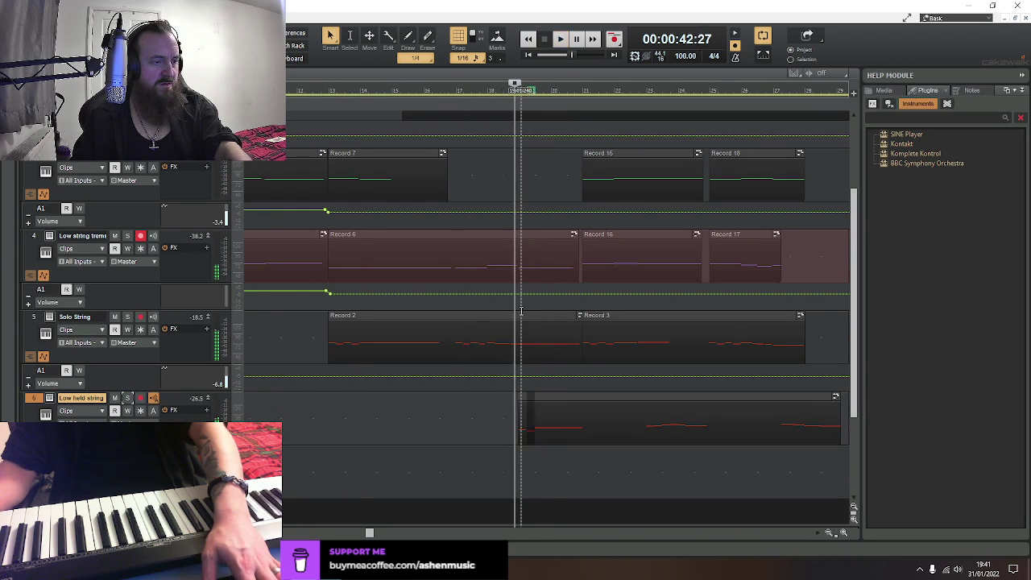
pyautogui.click(499, 432)
pyautogui.press('space')
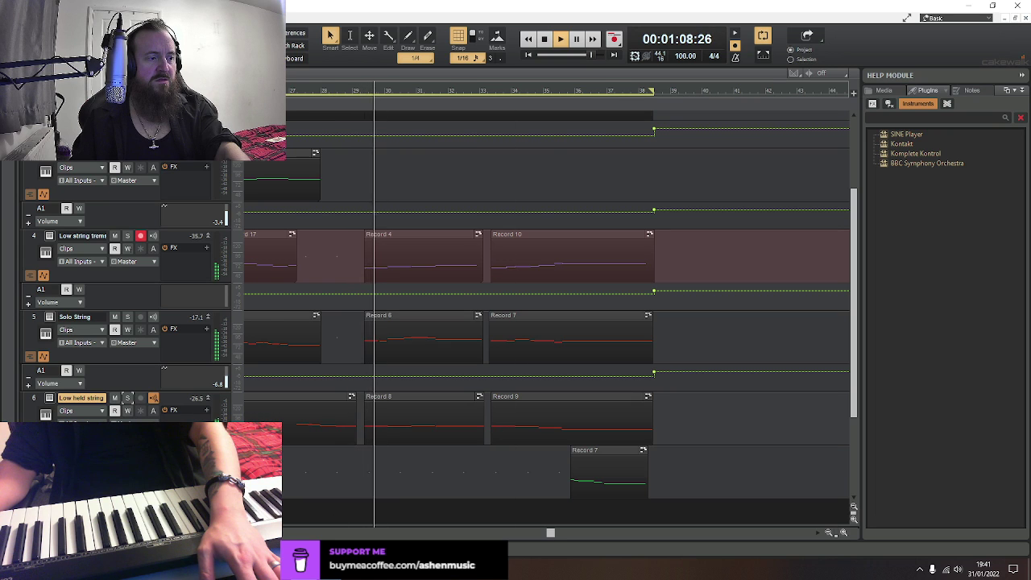
pyautogui.press('space')
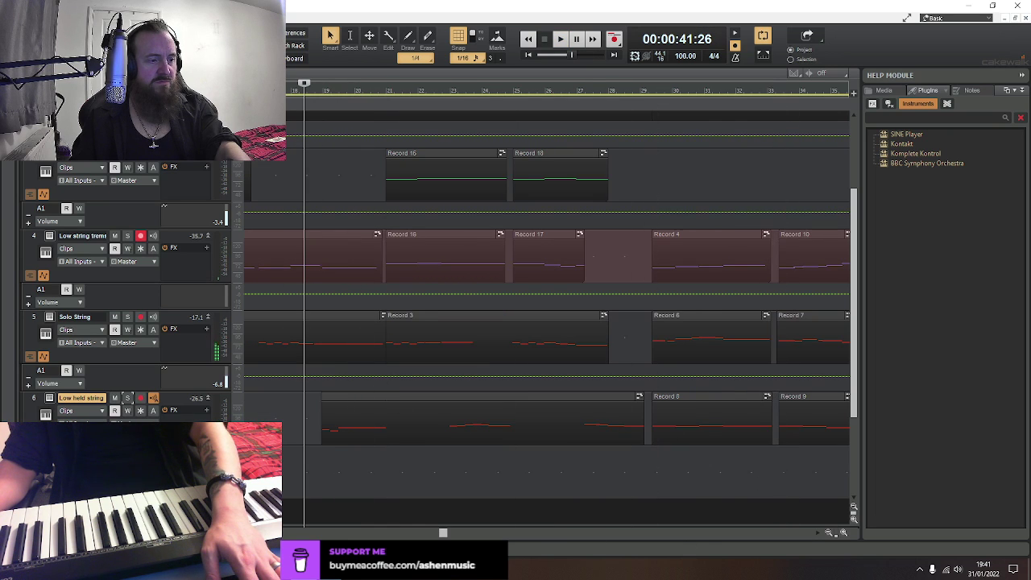
# Extend the end of the first Low held string clip to meet the Record 8 clip, and check its notes from bar 24 onward
pyautogui.moveTo(453, 537); pyautogui.dragTo(502, 534)
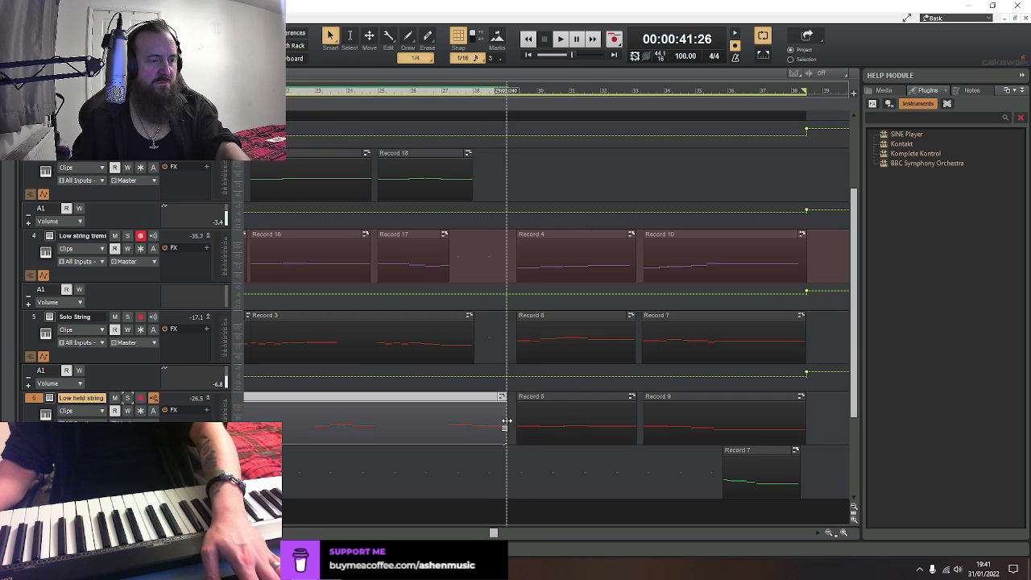
pyautogui.moveTo(507, 425); pyautogui.dragTo(516, 421)
pyautogui.click(487, 406)
pyautogui.doubleClick(489, 400)
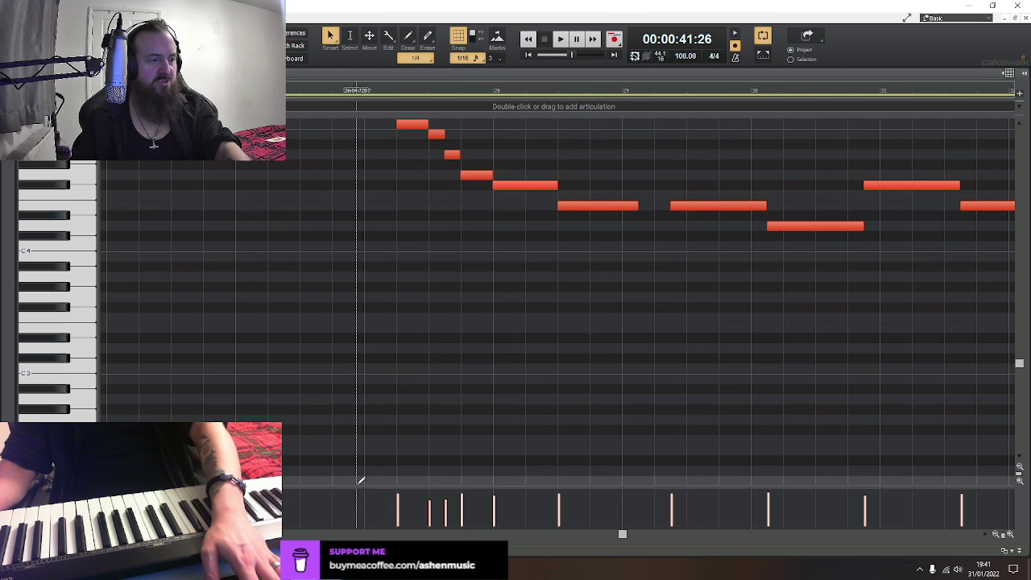
pyautogui.moveTo(627, 535); pyautogui.dragTo(553, 558)
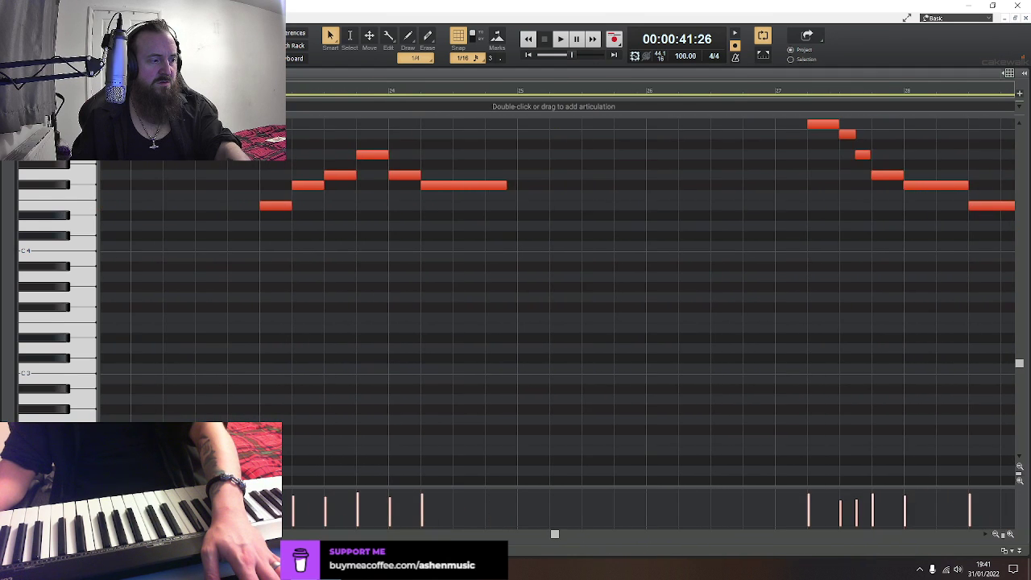
pyautogui.press('d')
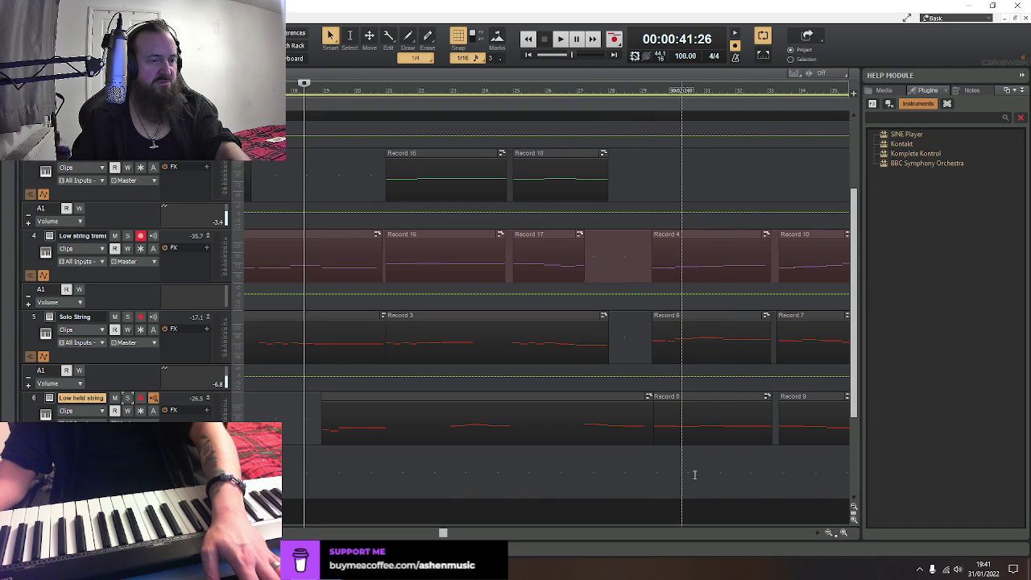
# Lengthen the Low held string note ending just after bar 29 to a dotted half, and play from about bar 27
pyautogui.click(633, 487)
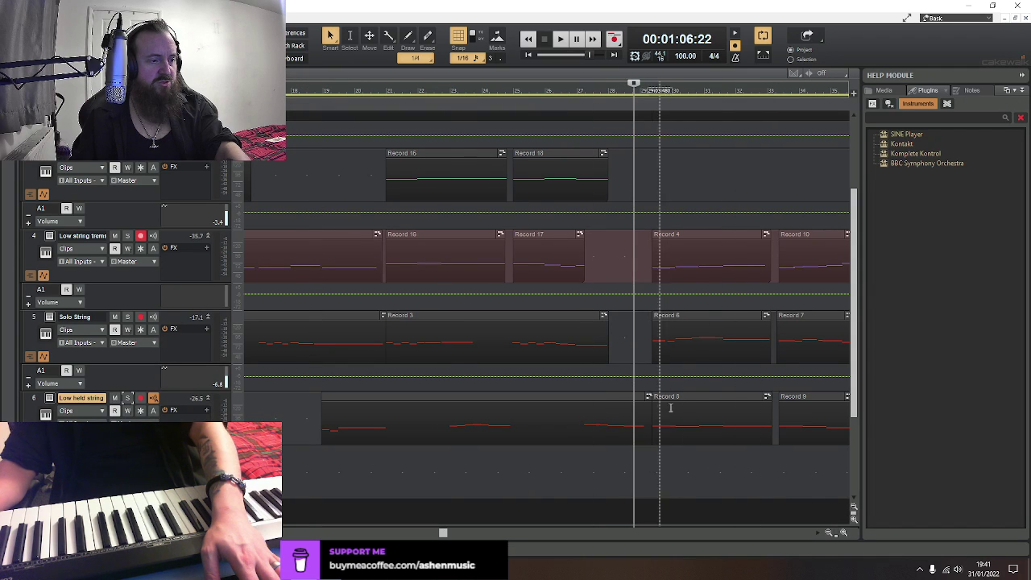
pyautogui.press('d')
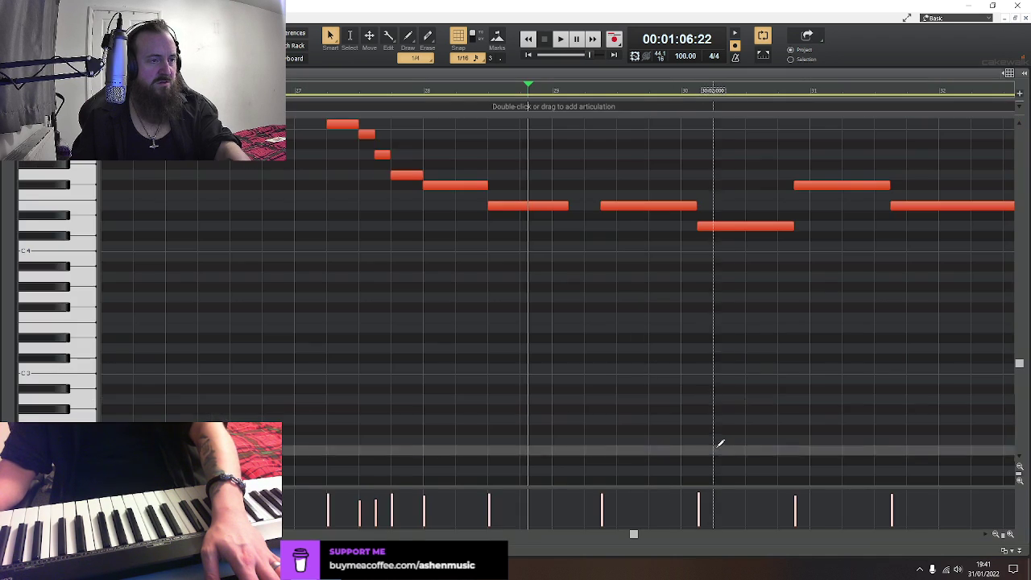
pyautogui.moveTo(567, 206); pyautogui.dragTo(585, 206)
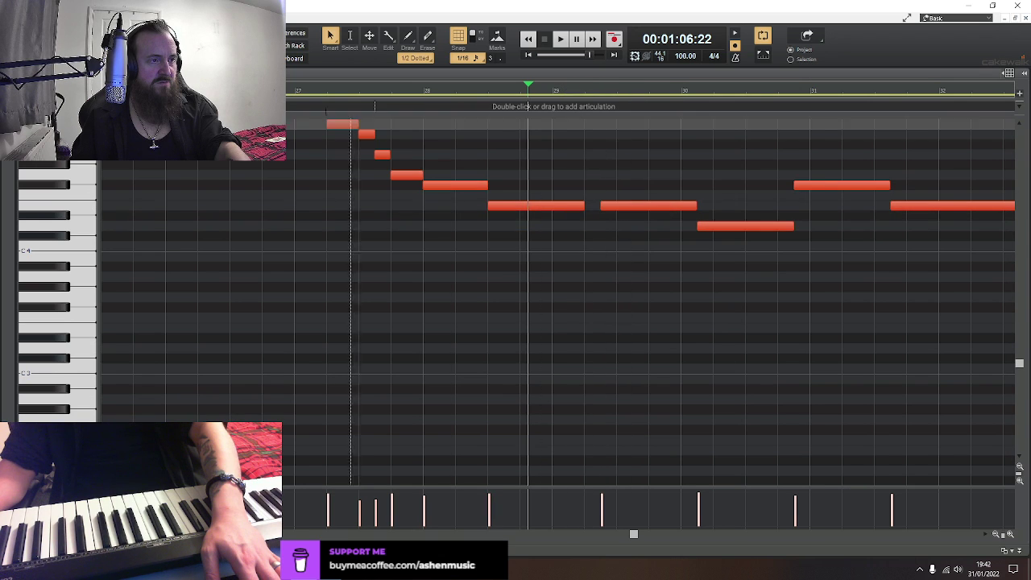
pyautogui.click(311, 92)
pyautogui.press('space')
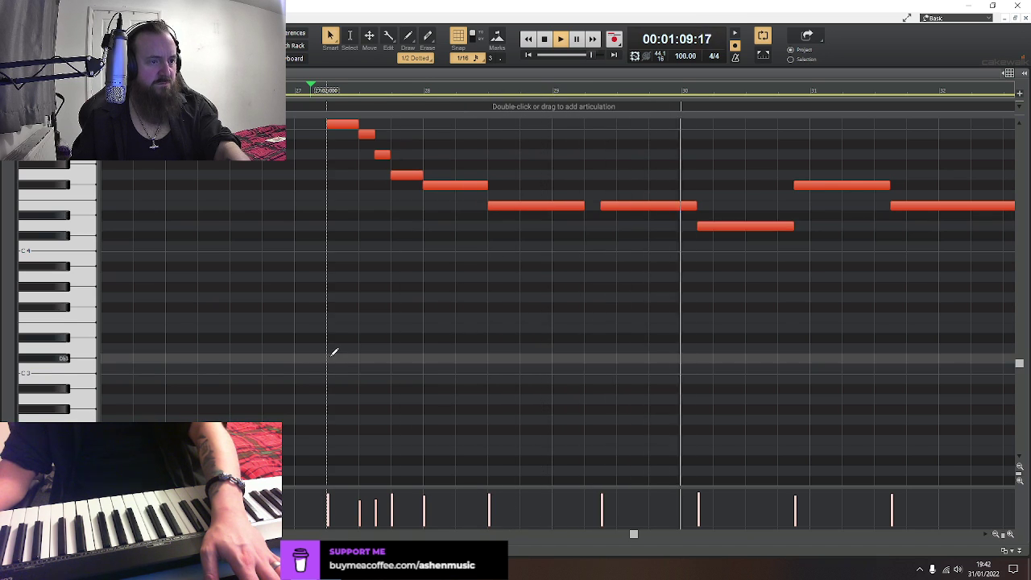
# Return to the track view during playback and reduce the track heights so all seven tracks fit
pyautogui.press('d')
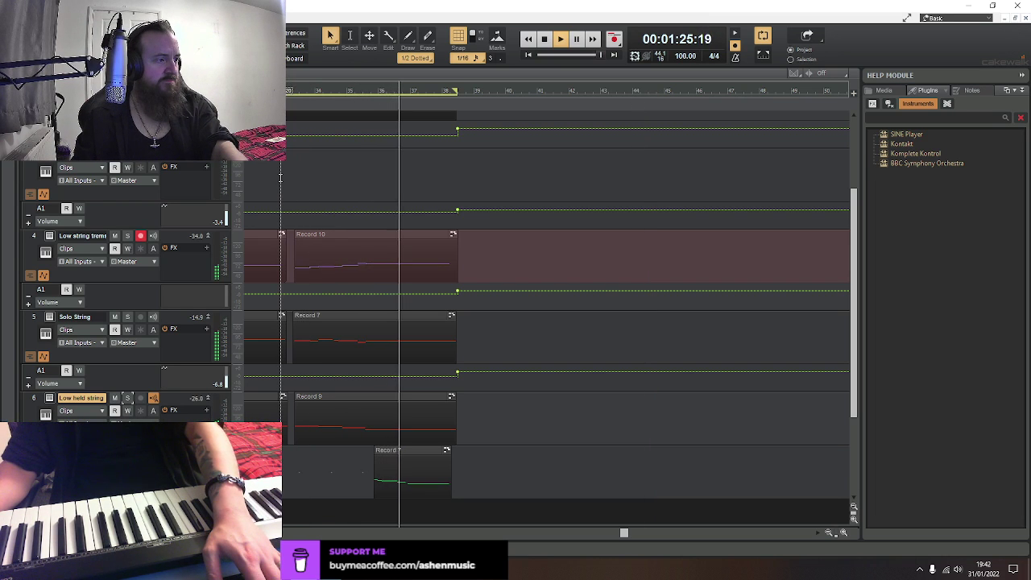
pyautogui.scroll(-2, 501, 316)
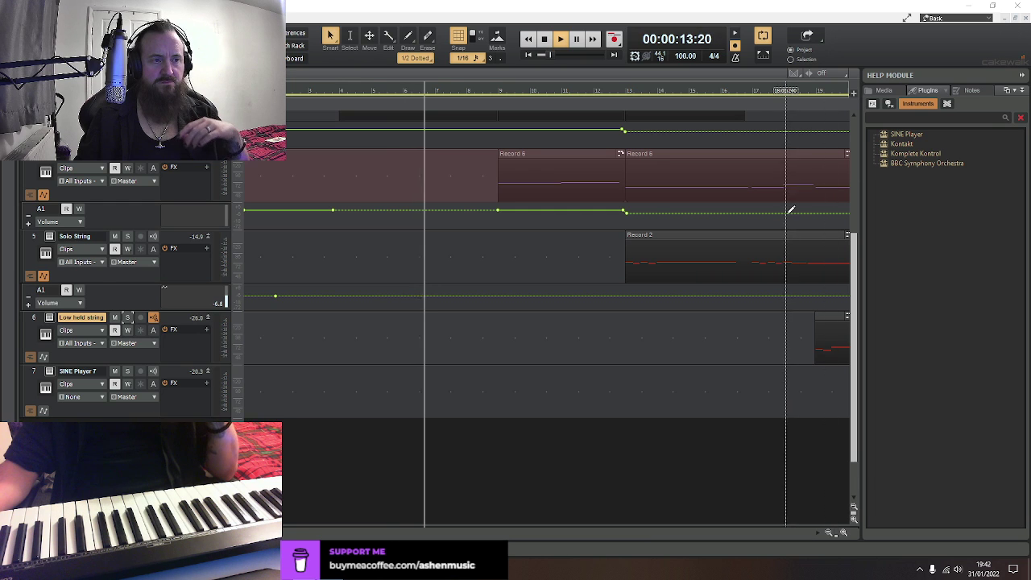
pyautogui.scroll(5, 790, 212)
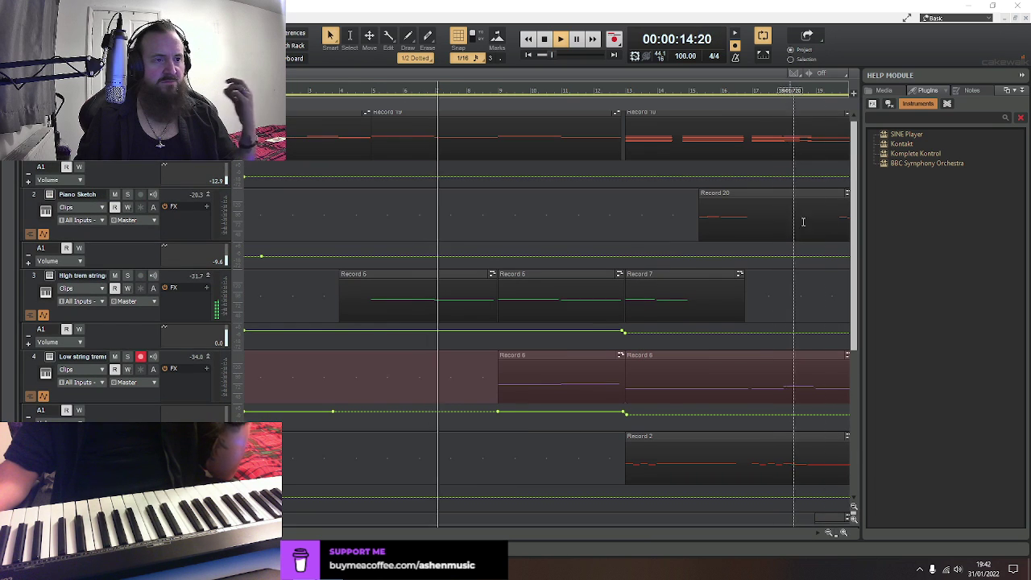
pyautogui.click(854, 508)
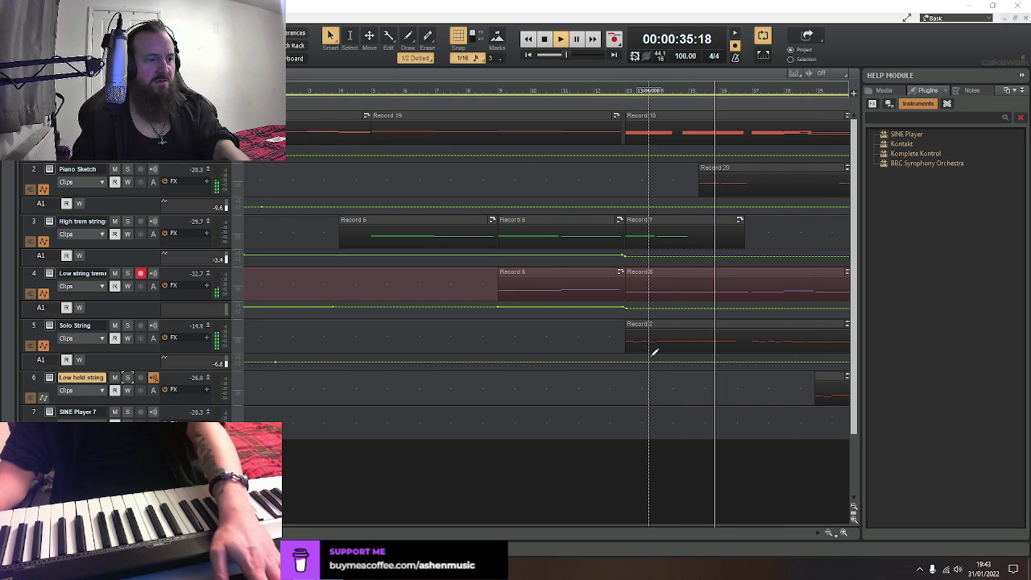
pyautogui.press('space')
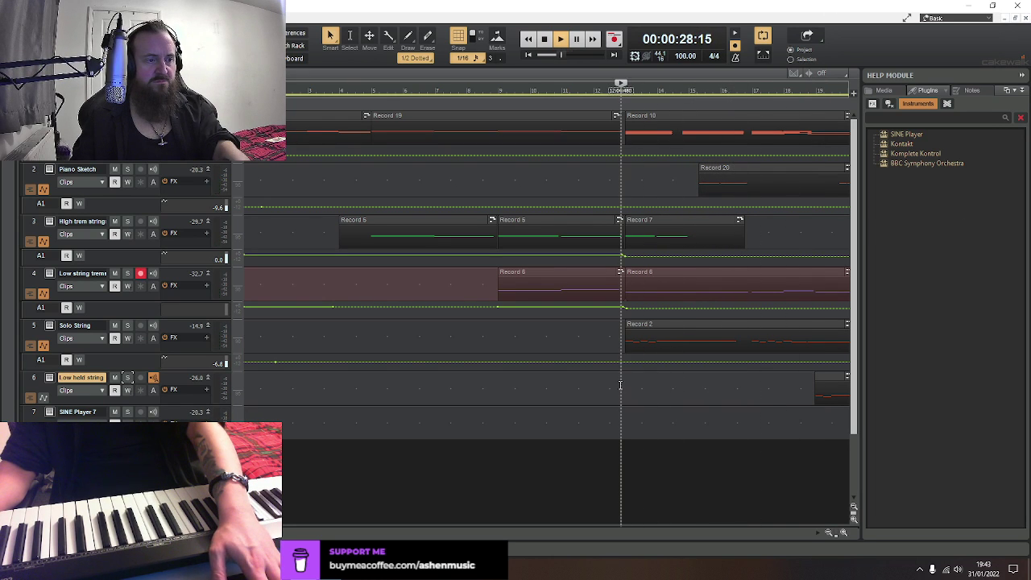
# In the Solo String Record 2 clip, delay bar 13's first G4 to 13:02:480, extend the preceding B4 to meet it, and audition the change
pyautogui.click(657, 323)
pyautogui.doubleClick(657, 323)
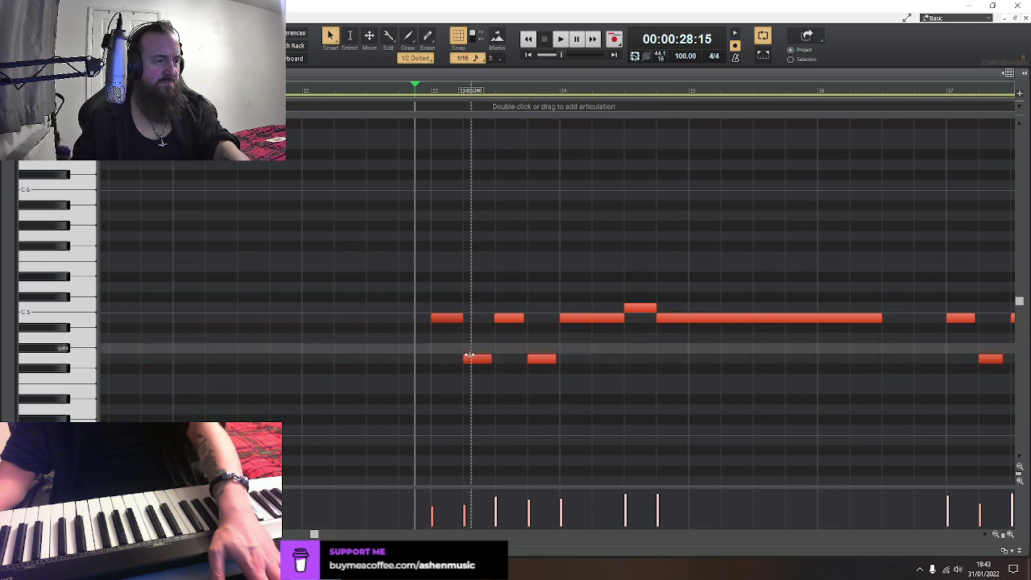
pyautogui.moveTo(469, 361); pyautogui.dragTo(484, 360)
pyautogui.moveTo(463, 318)
pyautogui.mouseDown()
pyautogui.moveTo(509, 321)
pyautogui.moveTo(476, 327)
pyautogui.mouseUp()
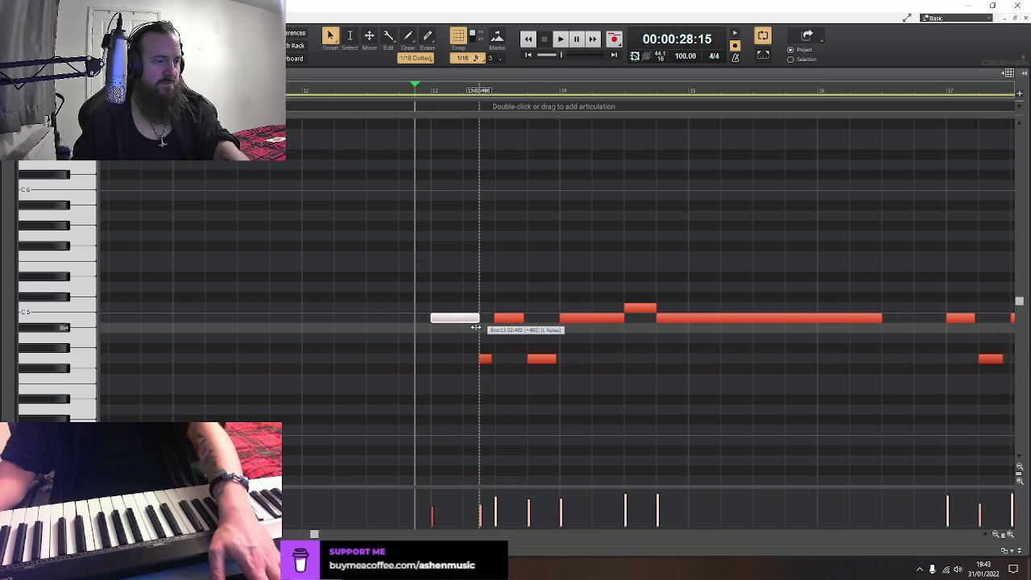
pyautogui.press('space')
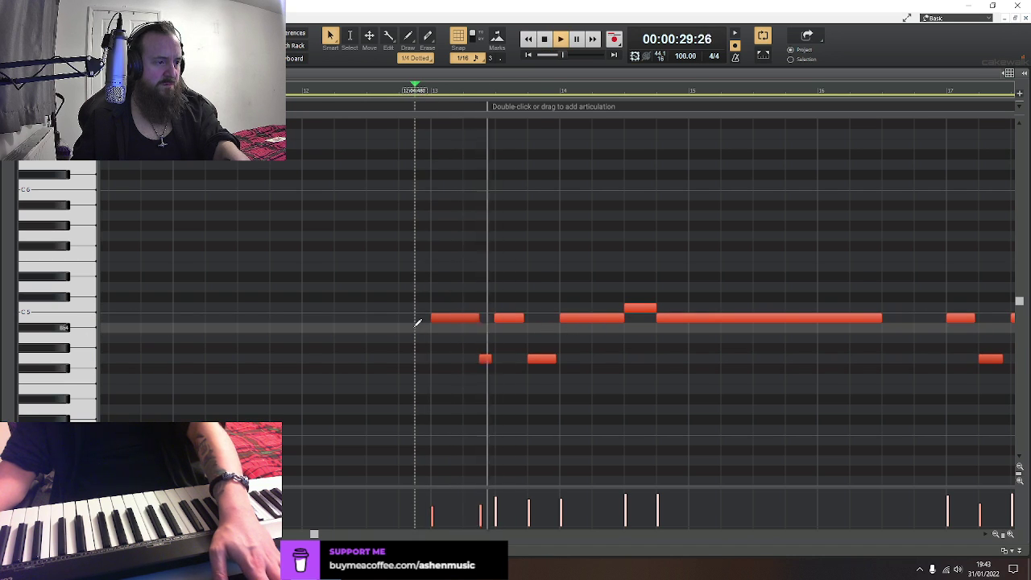
pyautogui.press('space')
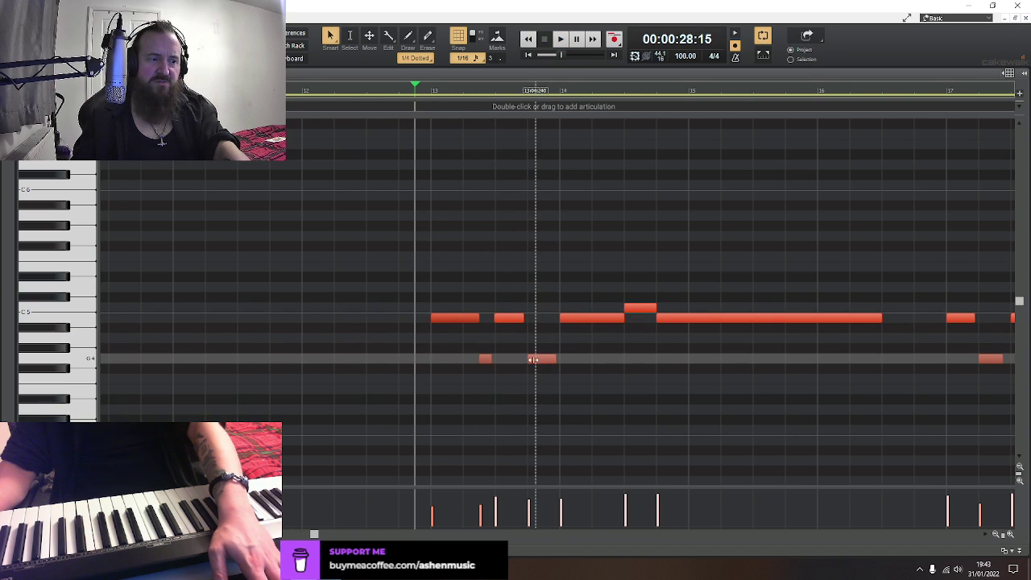
# Delay the second G4 note in bar 13 by an eighth, extend the B4 before it to meet it, and play the phrase
pyautogui.moveTo(550, 361); pyautogui.dragTo(550, 361)
pyautogui.moveTo(523, 317); pyautogui.dragTo(544, 319)
pyautogui.press('space')
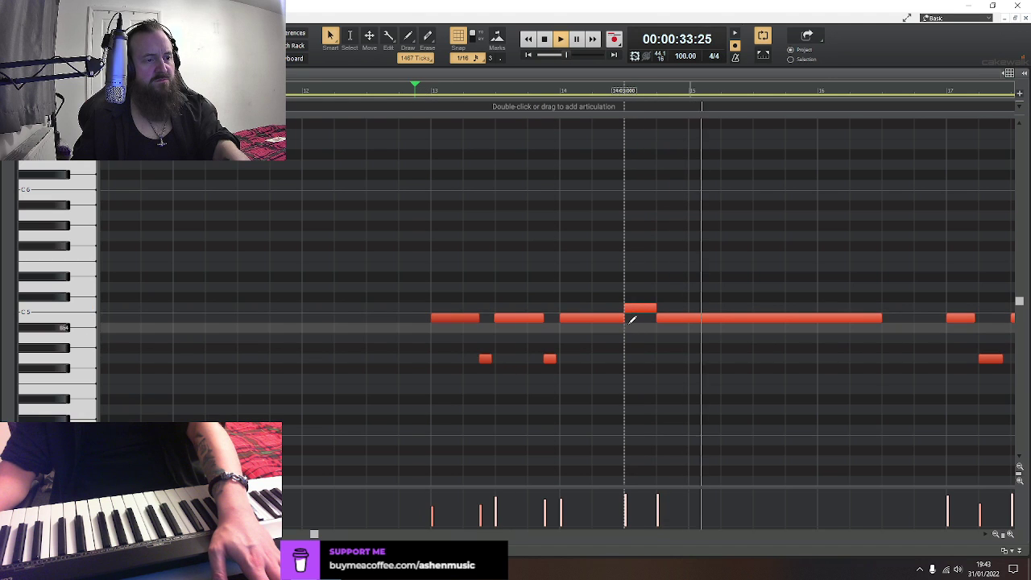
pyautogui.press('space')
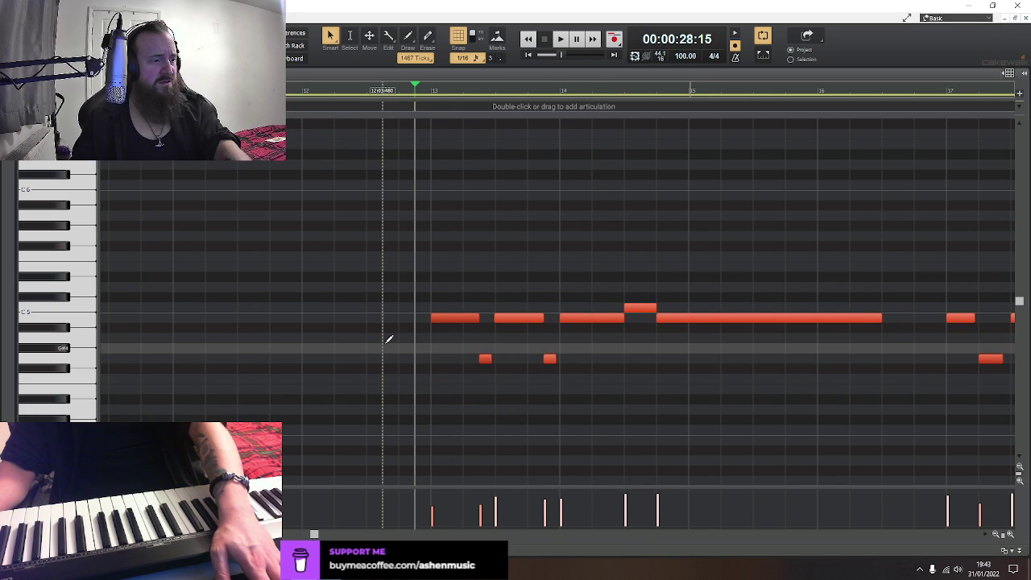
# Replay the phrase, shorten bar 14's first B4 to a dotted quarter, and start the following C5 where it ends
pyautogui.press('space')
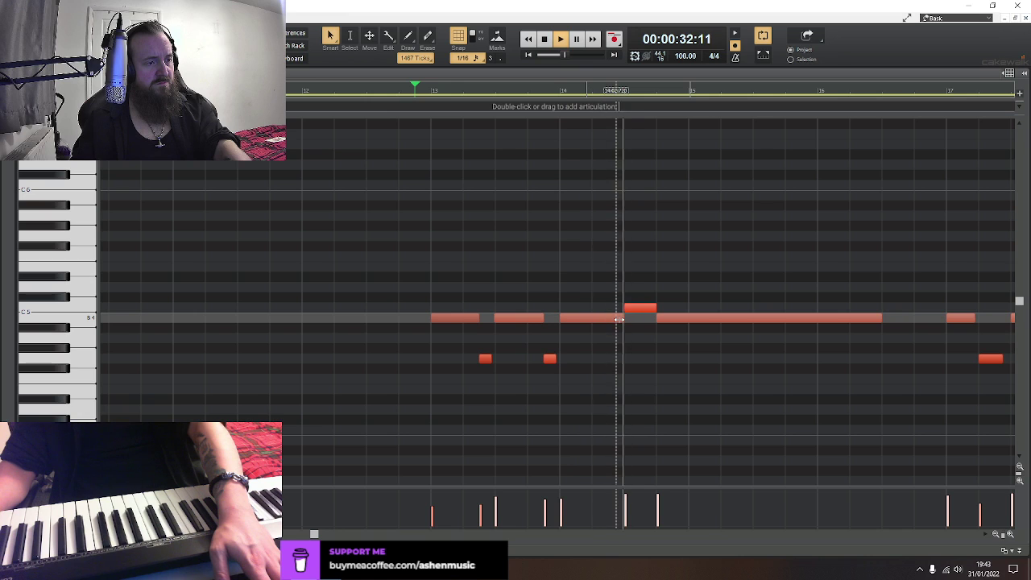
pyautogui.press('space')
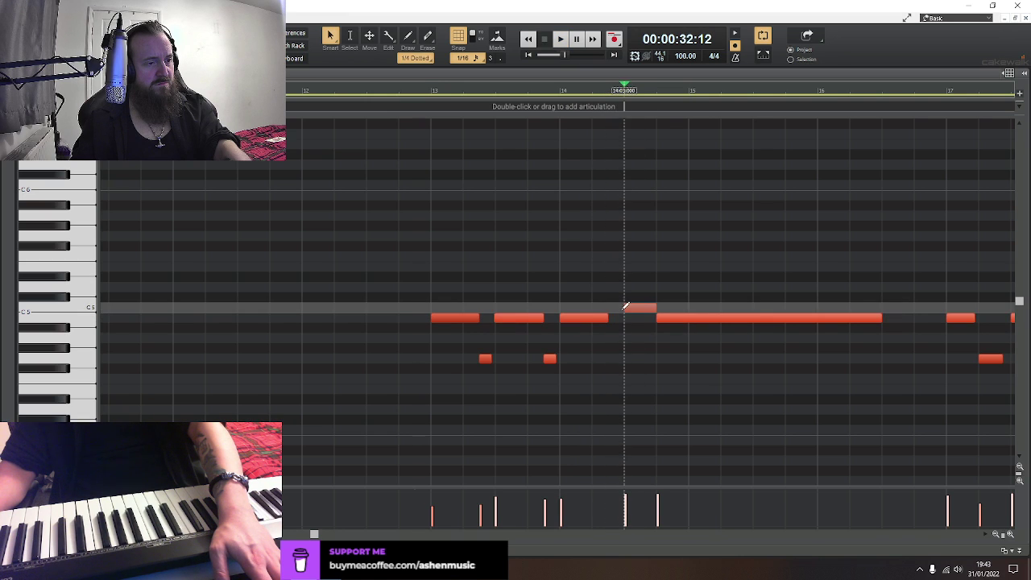
pyautogui.moveTo(625, 307); pyautogui.dragTo(615, 314)
pyautogui.click(407, 368)
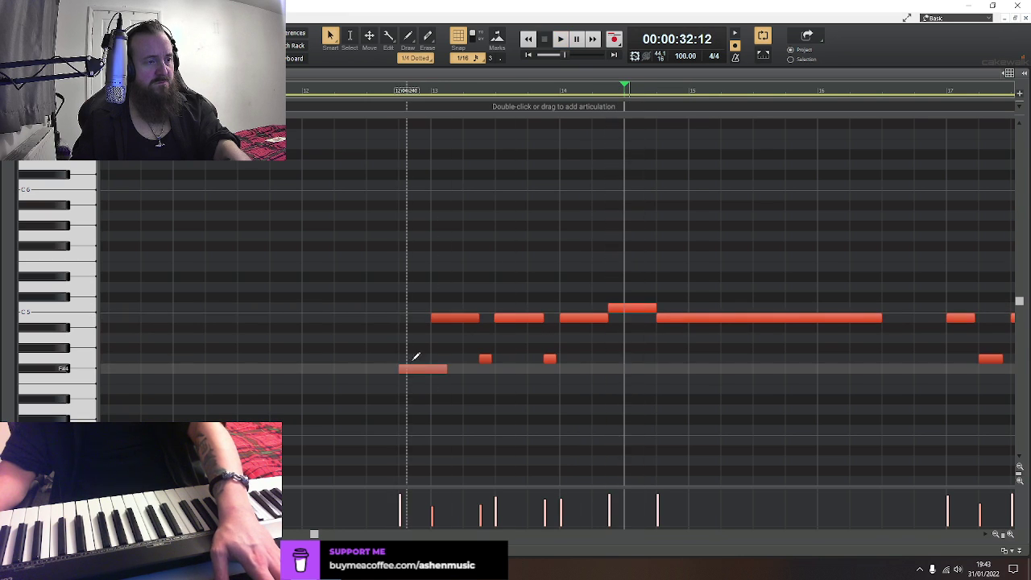
pyautogui.rightClick(420, 369)
pyautogui.click(413, 369)
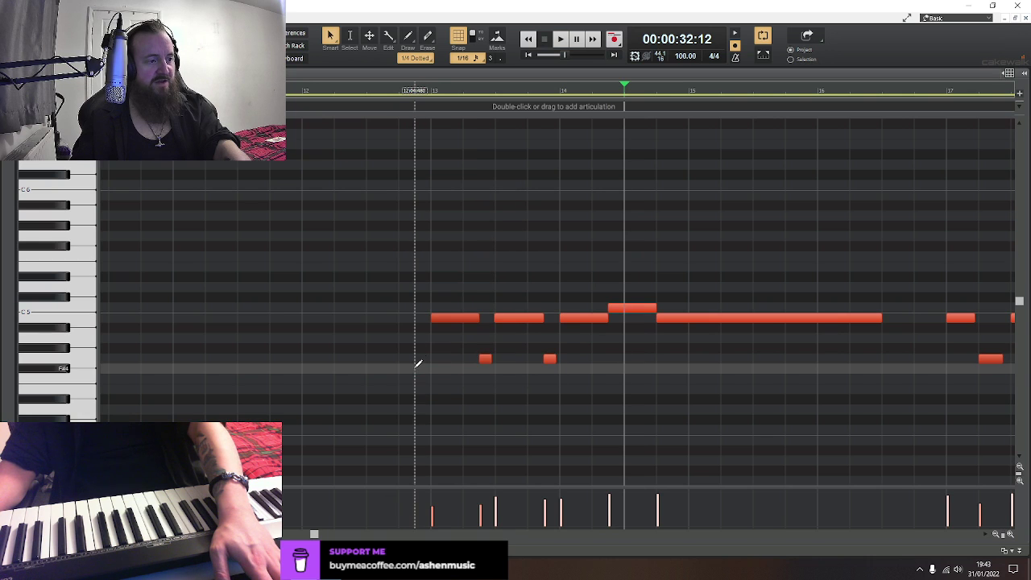
# Replay the revised phrase in the piano roll, and audition it with all tracks in the track view from 8:02:480
pyautogui.click(419, 356)
pyautogui.press('space')
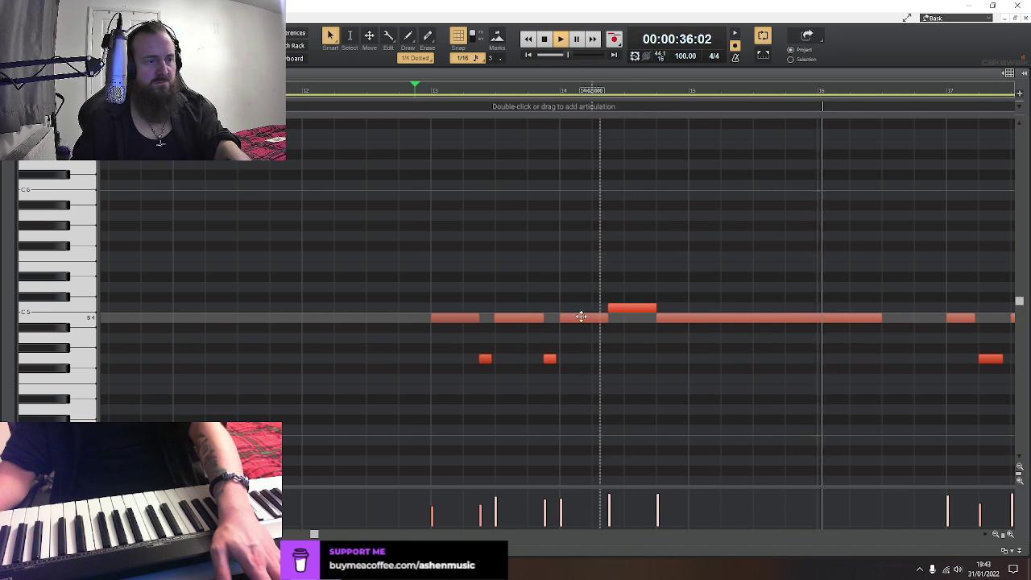
pyautogui.press('space')
pyautogui.press('d')
pyautogui.press('space')
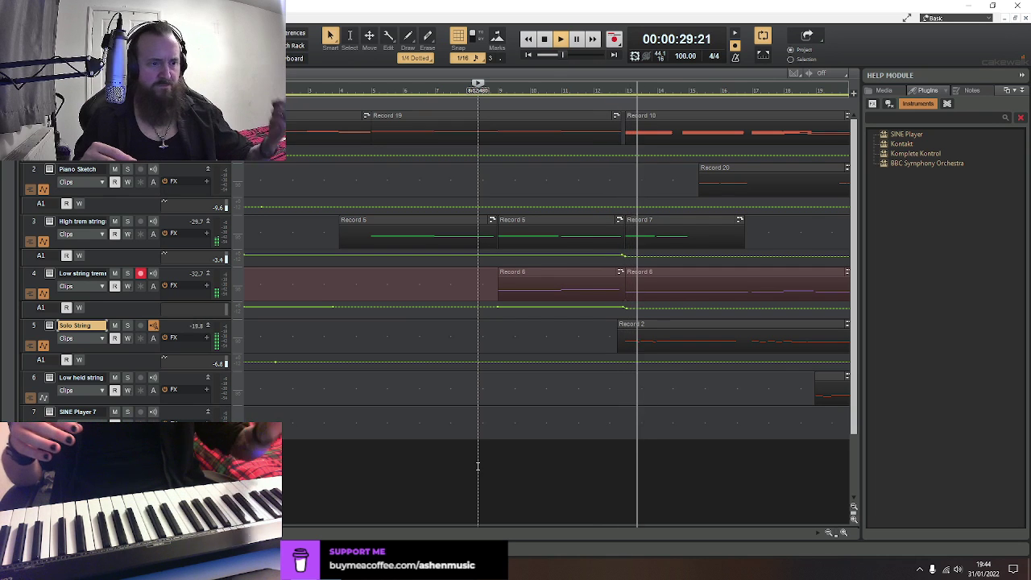
pyautogui.press('space')
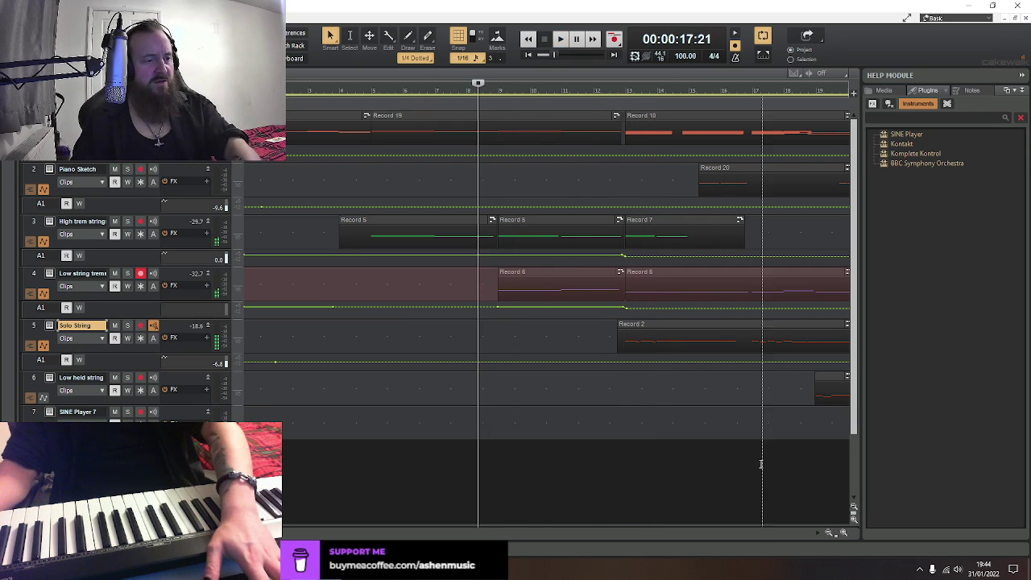
# In the Solo String Record 2 clip, lengthen both G4 notes to dotted eighths, start each following B4 where they end, and play the phrase
pyautogui.doubleClick(632, 339)
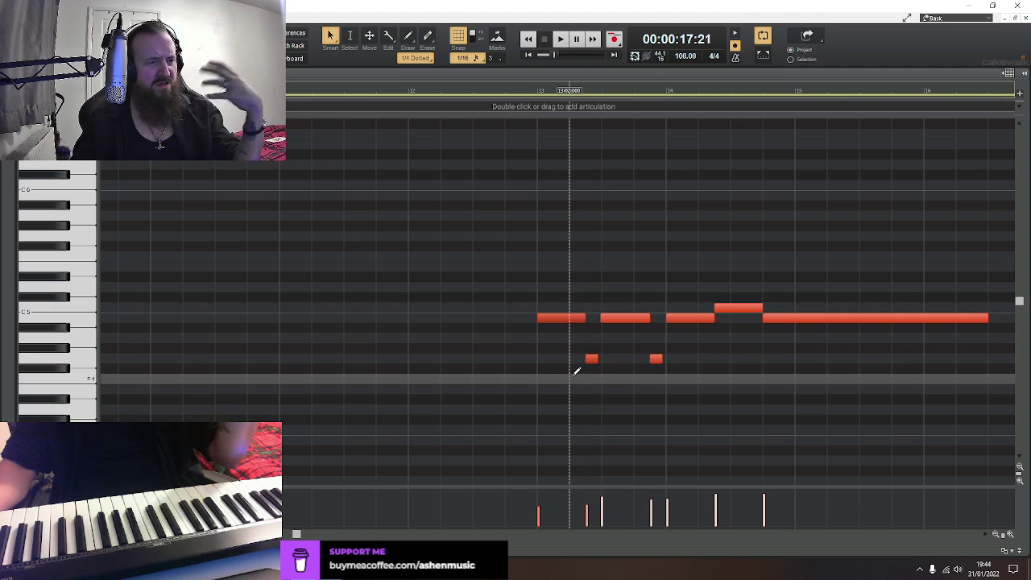
pyautogui.moveTo(595, 359); pyautogui.dragTo(601, 359)
pyautogui.moveTo(606, 320); pyautogui.dragTo(610, 320)
pyautogui.moveTo(609, 360); pyautogui.dragTo(670, 360)
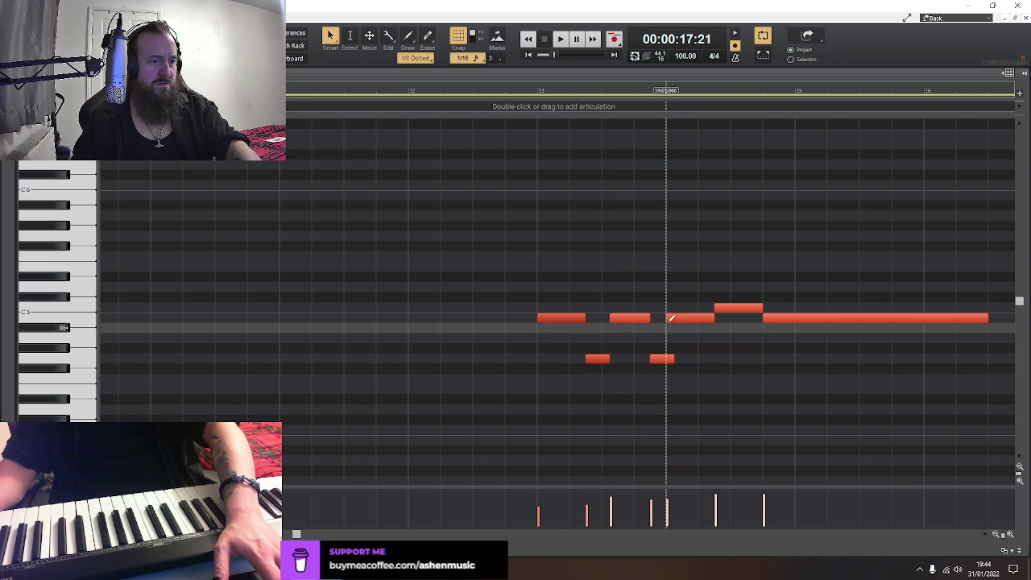
pyautogui.moveTo(668, 319); pyautogui.dragTo(675, 319)
pyautogui.press('space')
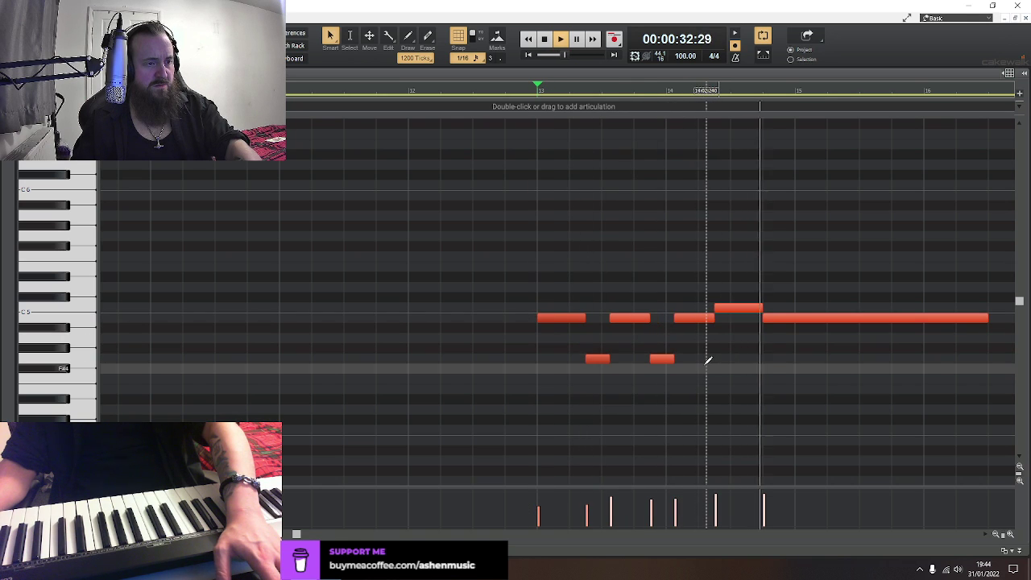
pyautogui.press('space')
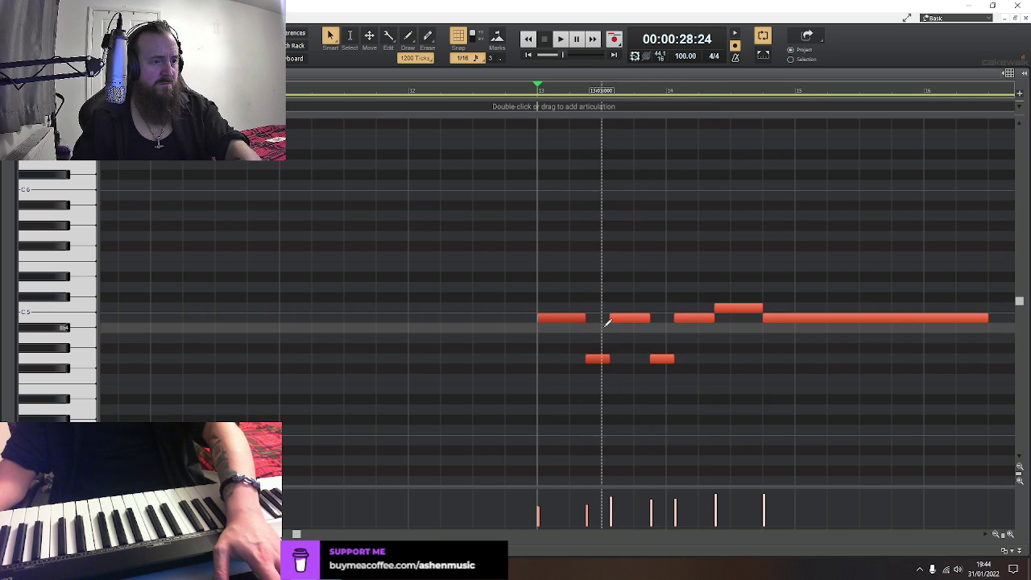
# Extend bar 13's second B4 by a sixteenth, shift the second G4 and all following phrase notes 240 ticks later, and play the phrase
pyautogui.click(658, 318)
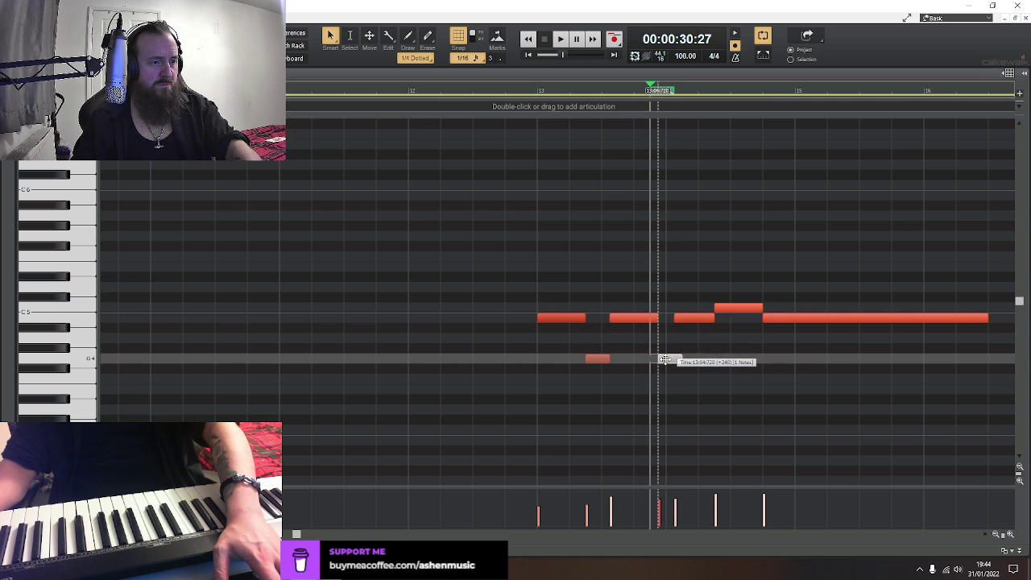
pyautogui.moveTo(663, 359); pyautogui.dragTo(682, 360)
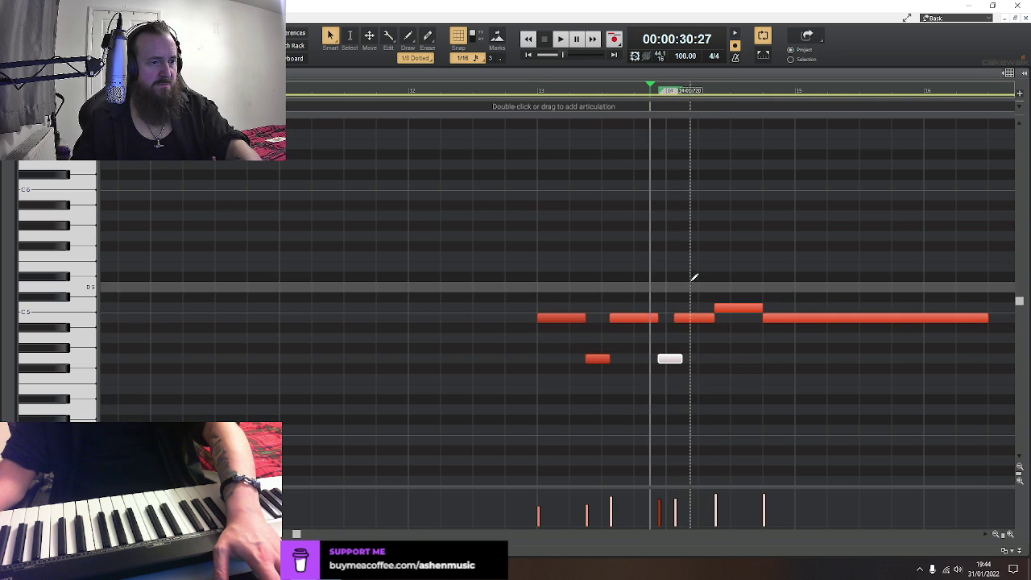
pyautogui.moveTo(692, 278); pyautogui.dragTo(765, 335)
pyautogui.moveTo(690, 320); pyautogui.dragTo(699, 321)
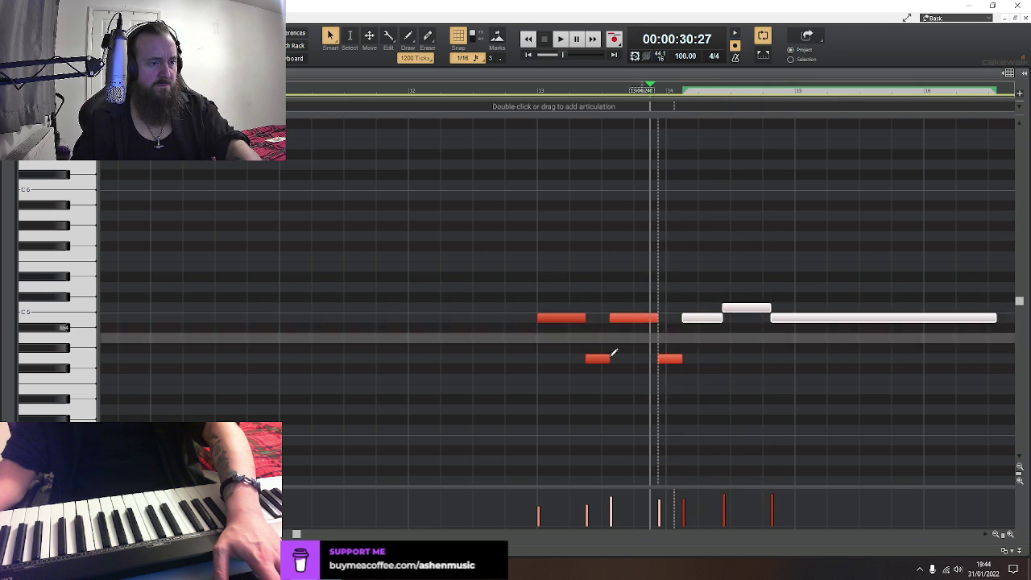
pyautogui.click(508, 395)
pyautogui.press('space')
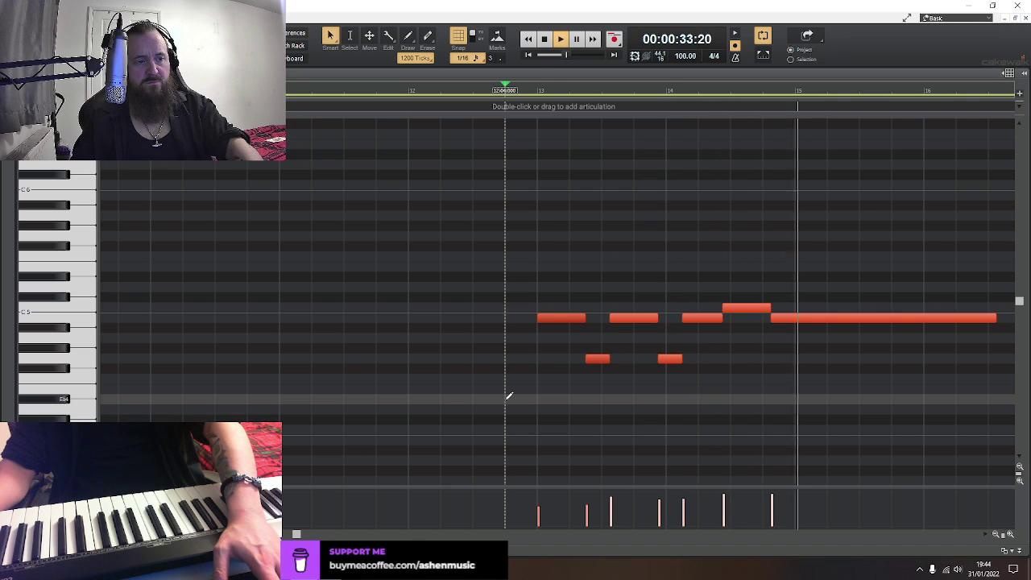
pyautogui.press('space')
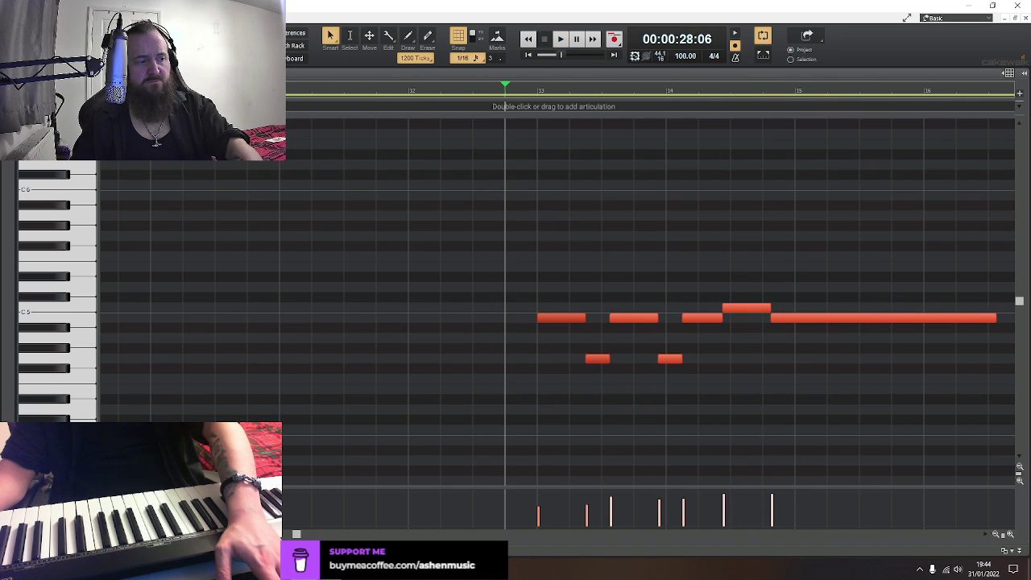
# Return to the track view and audition the passage with all tracks from bar 11 and repeatedly from the end of bar 13
pyautogui.press('d')
pyautogui.click(574, 395)
pyautogui.press('space')
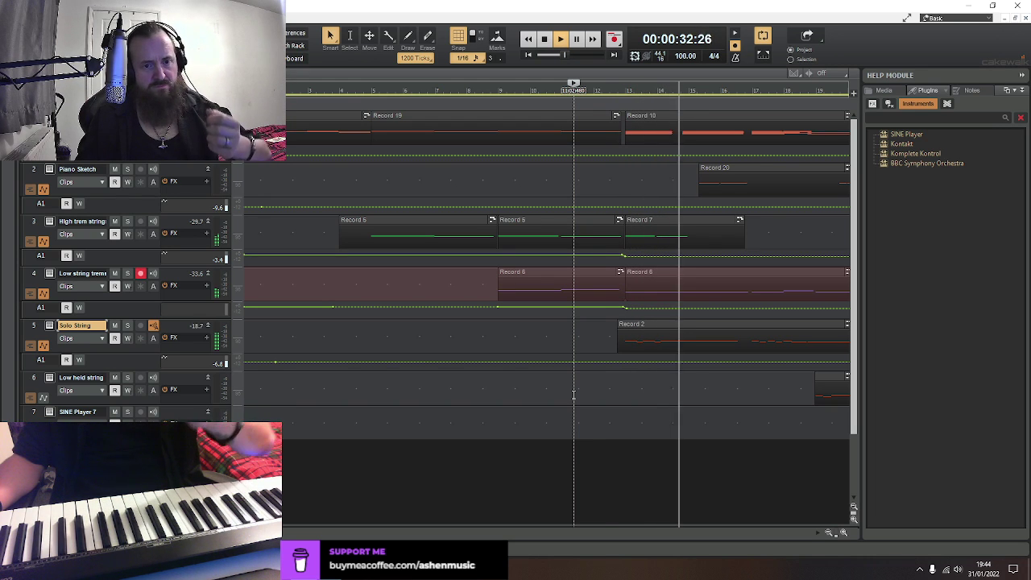
pyautogui.click(654, 414)
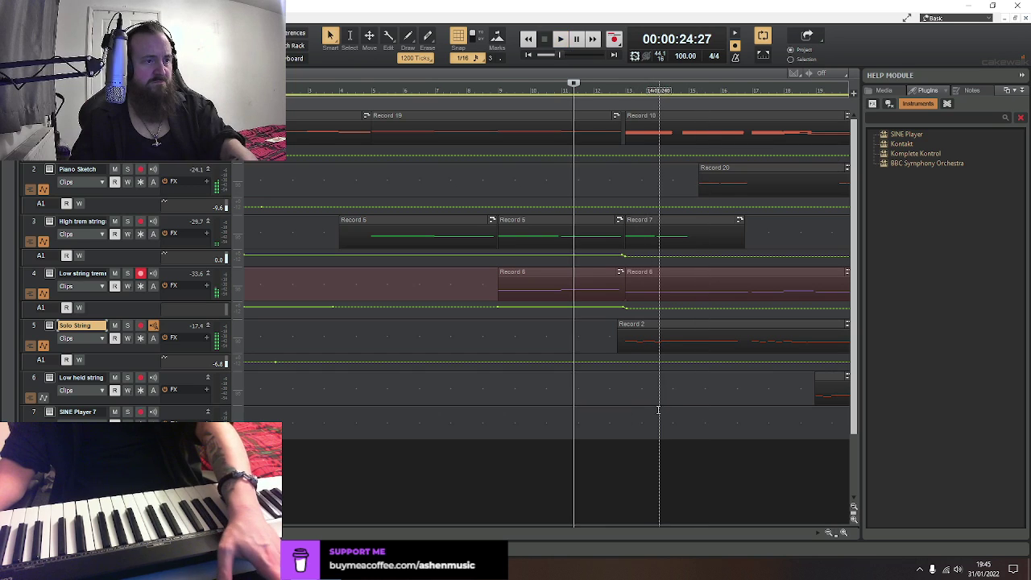
pyautogui.press('space')
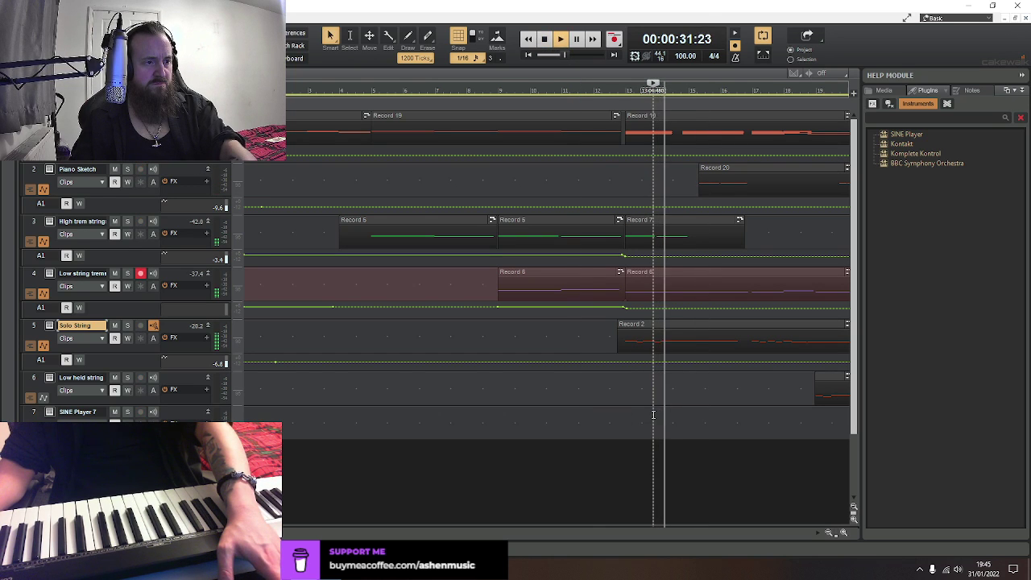
pyautogui.press('space')
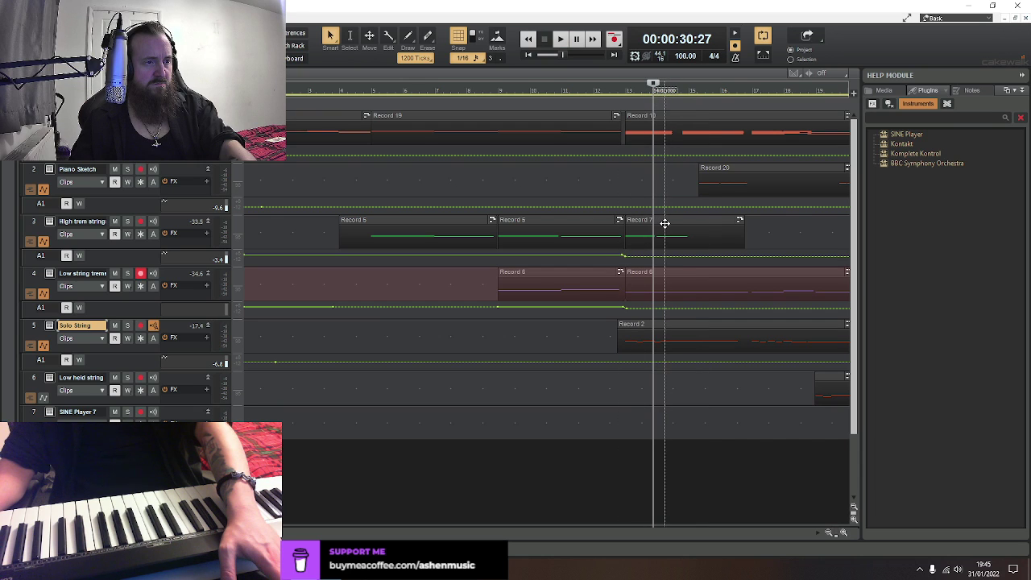
pyautogui.press('space')
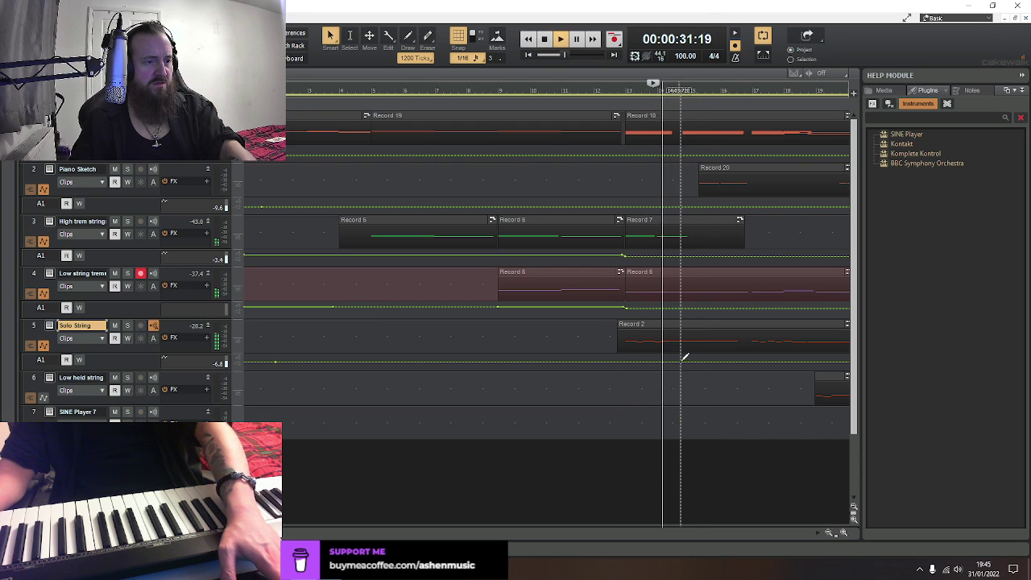
pyautogui.press('space')
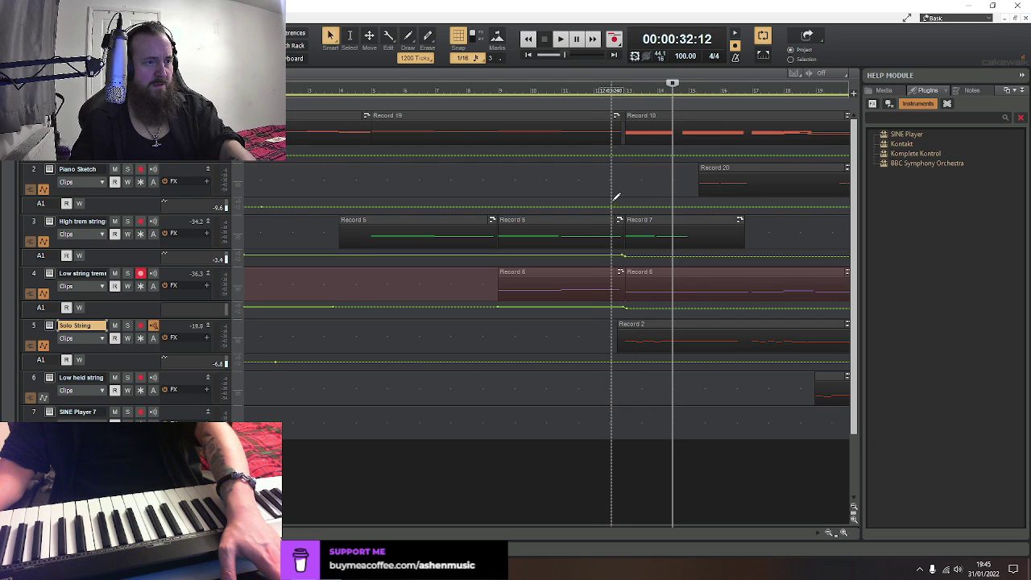
# Open the High trem strings Record 7 clip, listen to its notes in bars 13 and 14, and return to the track view
pyautogui.doubleClick(642, 218)
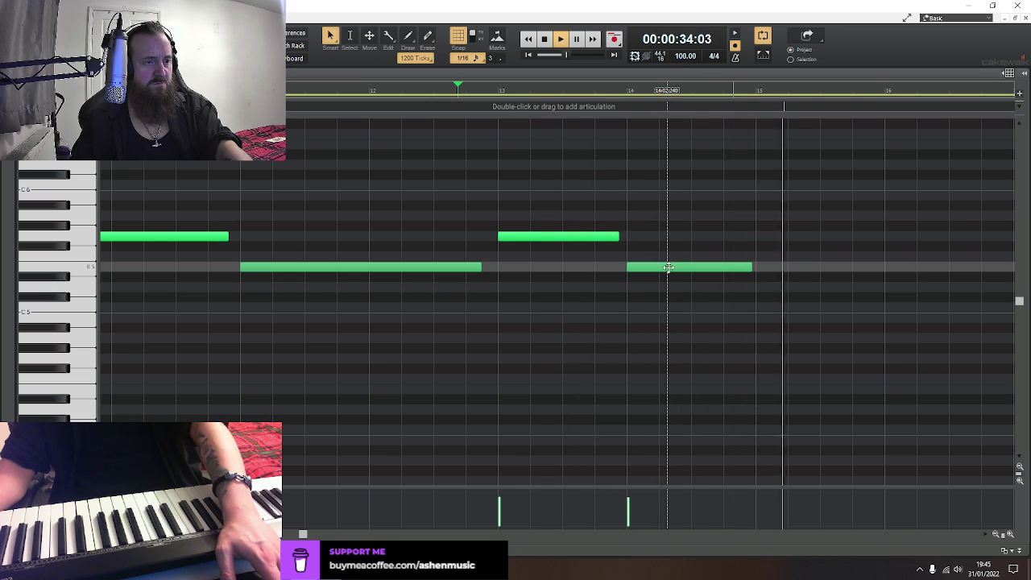
pyautogui.press('space')
pyautogui.press('d')
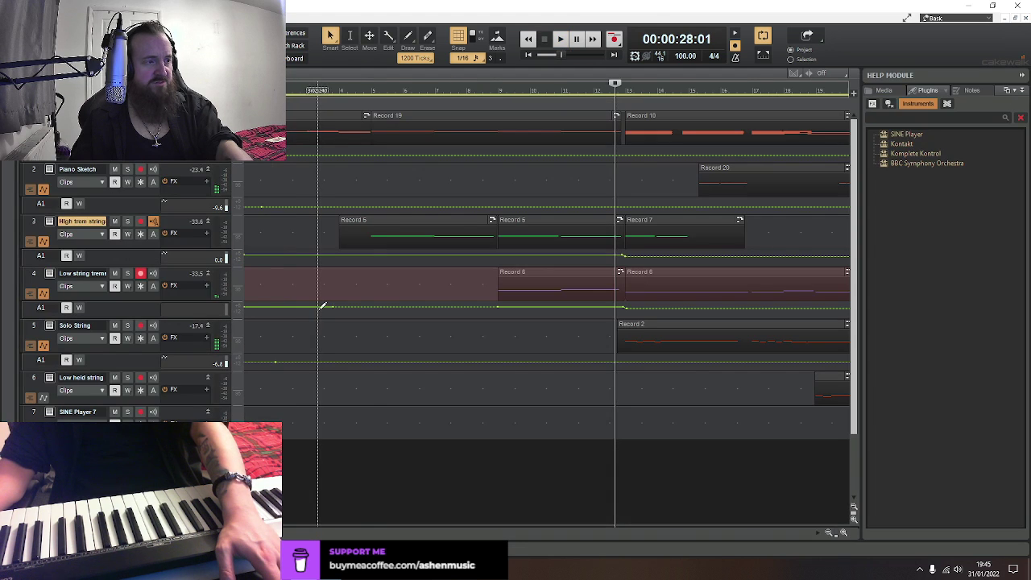
# View the High trem strings track's SINE Player instrument, close it, and play the arrangement from bar 8 to bar 15
pyautogui.click(68, 236)
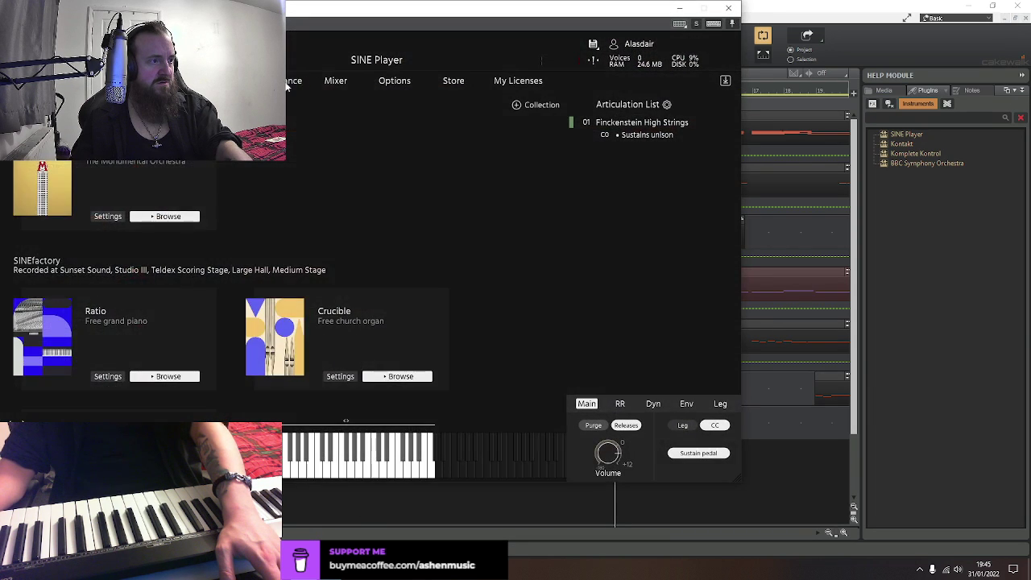
pyautogui.click(729, 8)
pyautogui.click(475, 304)
pyautogui.press('space')
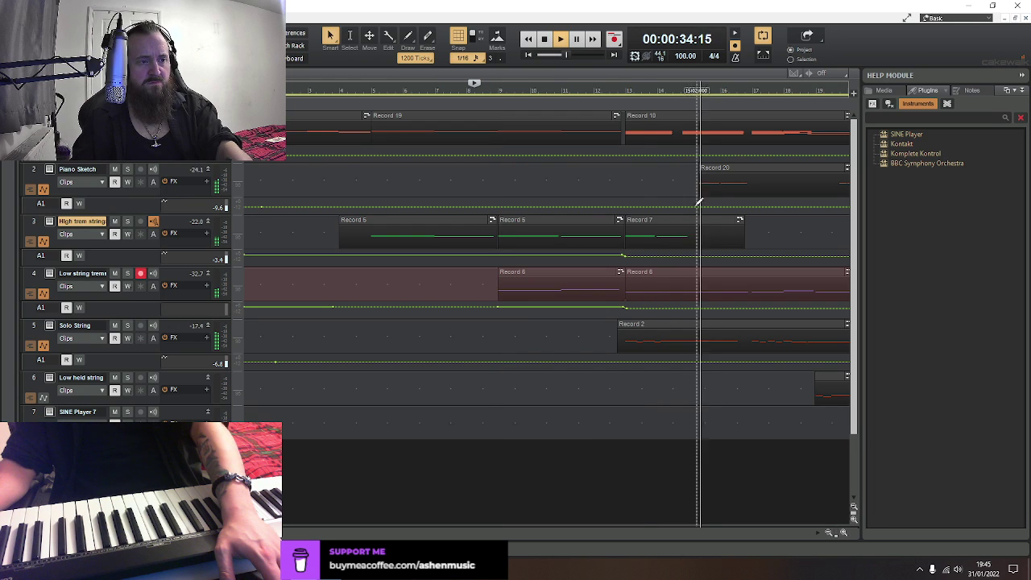
pyautogui.press('space')
# In the High trem strings Record 7 clip, delay bar 14's E5 to 14:03:000, extend the preceding G5 to meet it, and audition the change
pyautogui.doubleClick(656, 223)
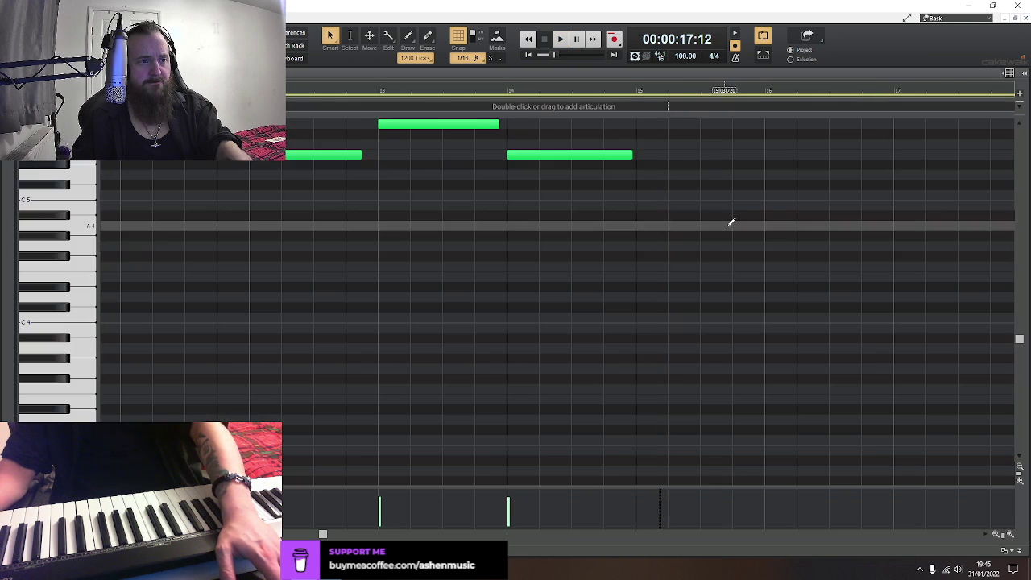
pyautogui.moveTo(564, 158); pyautogui.dragTo(604, 153)
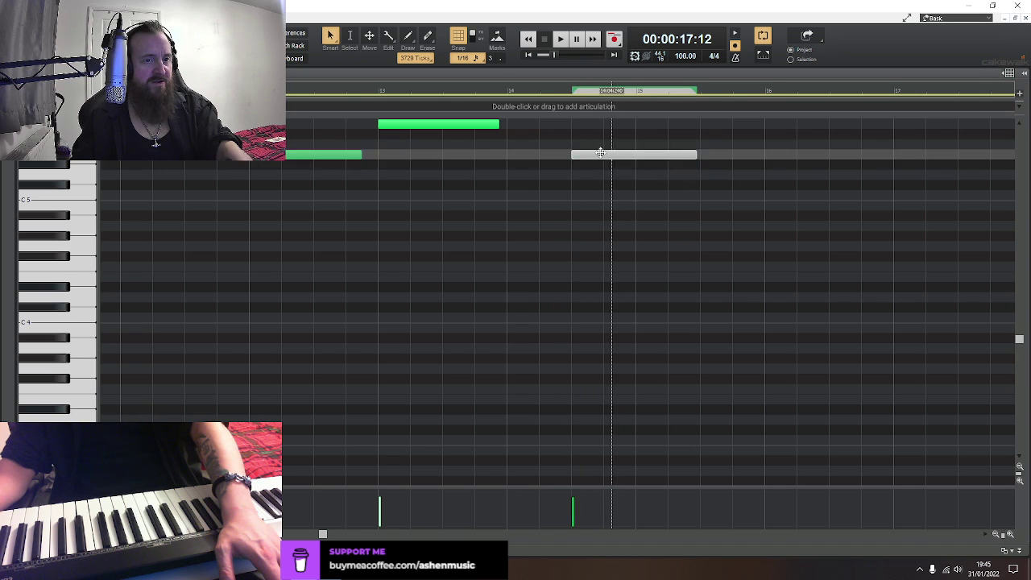
pyautogui.moveTo(504, 121); pyautogui.dragTo(572, 121)
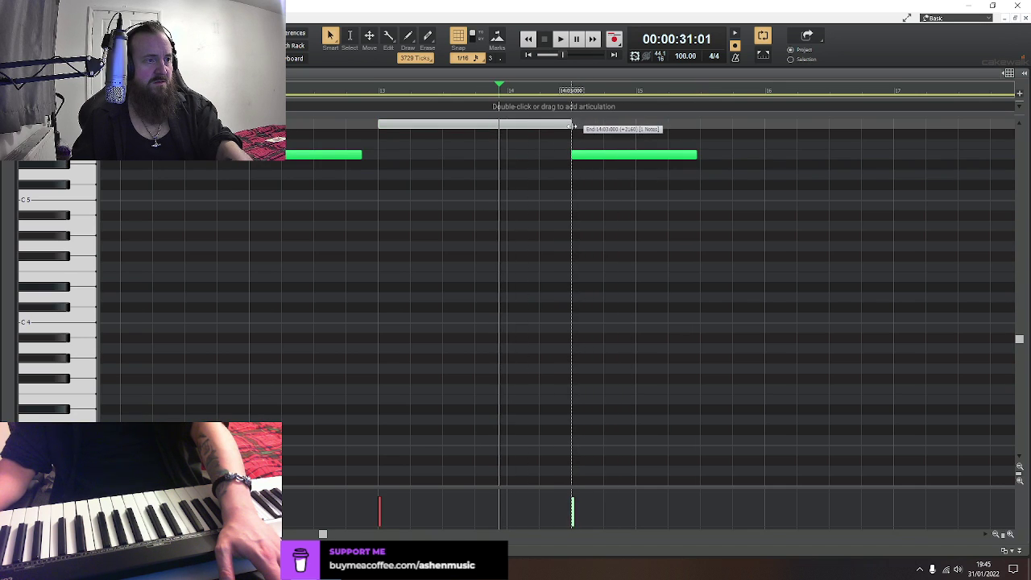
pyautogui.click(308, 196)
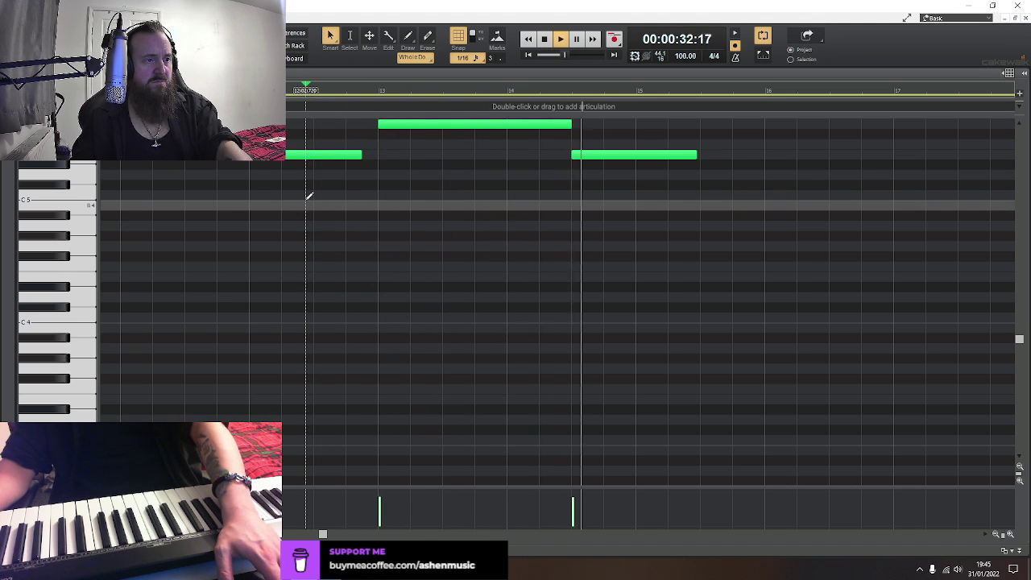
pyautogui.press('space')
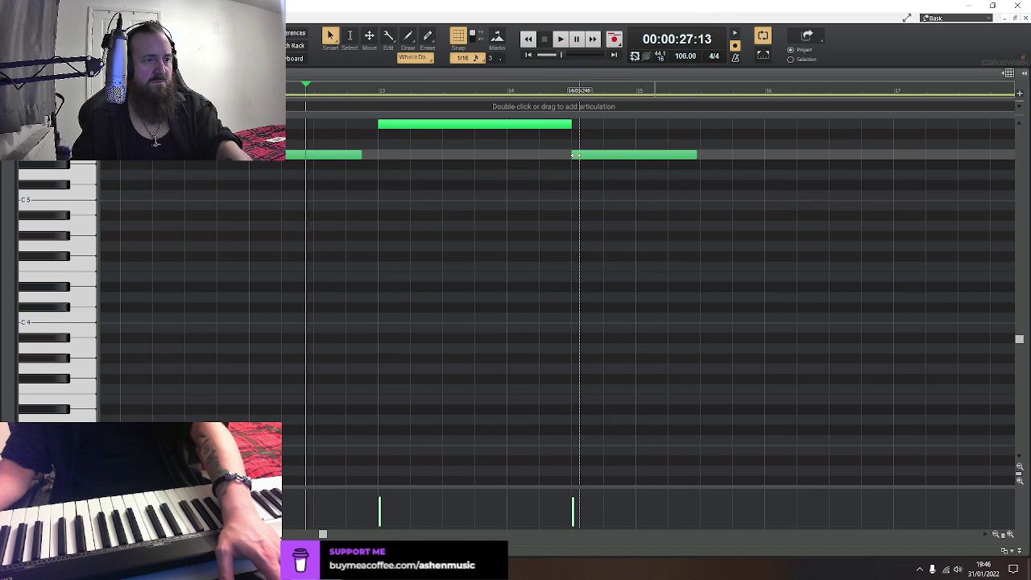
# Start the E5 on bar 14's fourth beat, extend it to bar 16's second beat as a dotted whole note, and play the passage
pyautogui.moveTo(574, 155); pyautogui.dragTo(611, 155)
pyautogui.moveTo(698, 155); pyautogui.dragTo(797, 154)
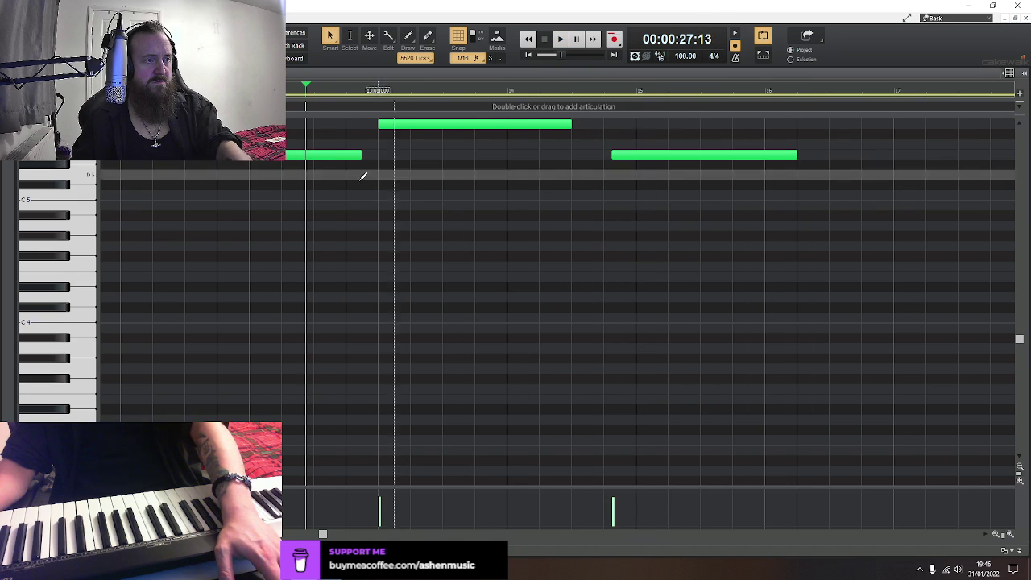
pyautogui.click(384, 198)
pyautogui.press('space')
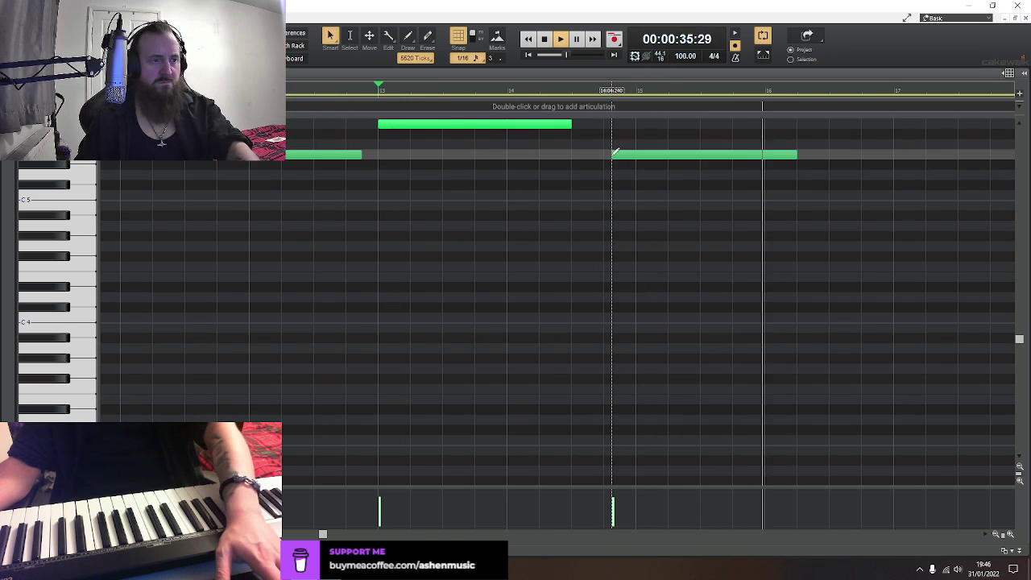
pyautogui.click(614, 152)
# Return to the track view and play the arrangement from the beginning into bar 22
pyautogui.press('1')
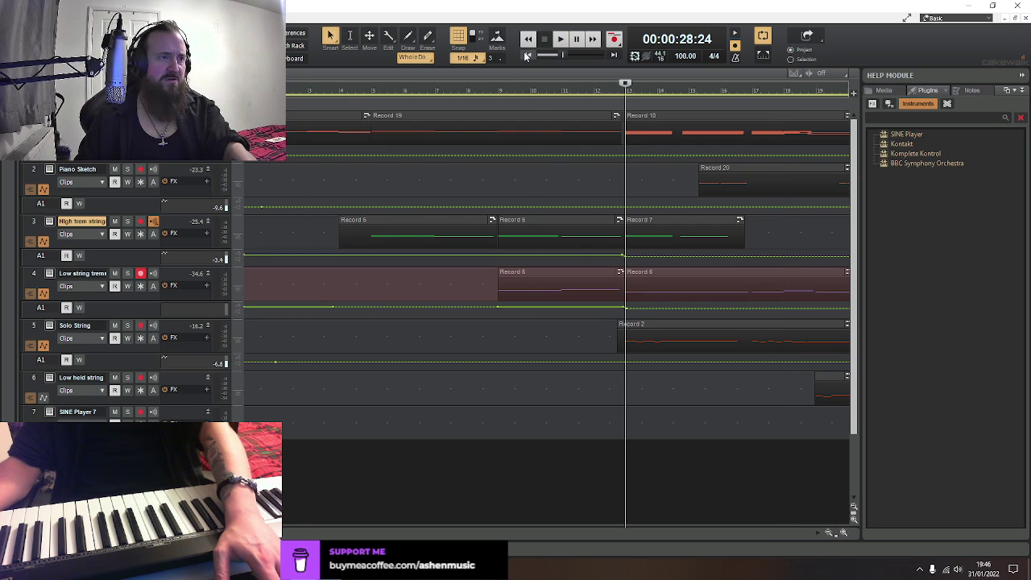
pyautogui.press('space')
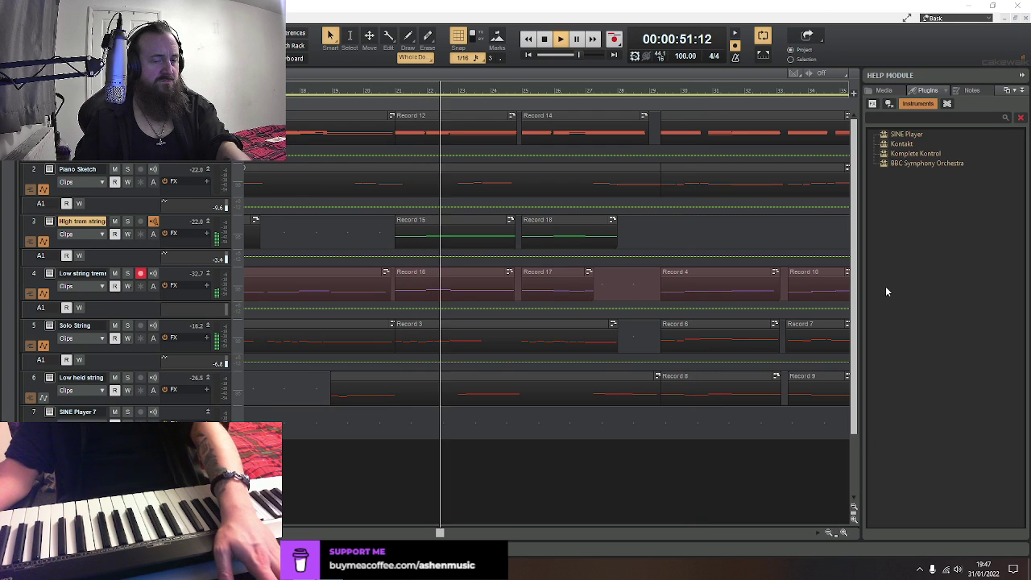
pyautogui.click(546, 40)
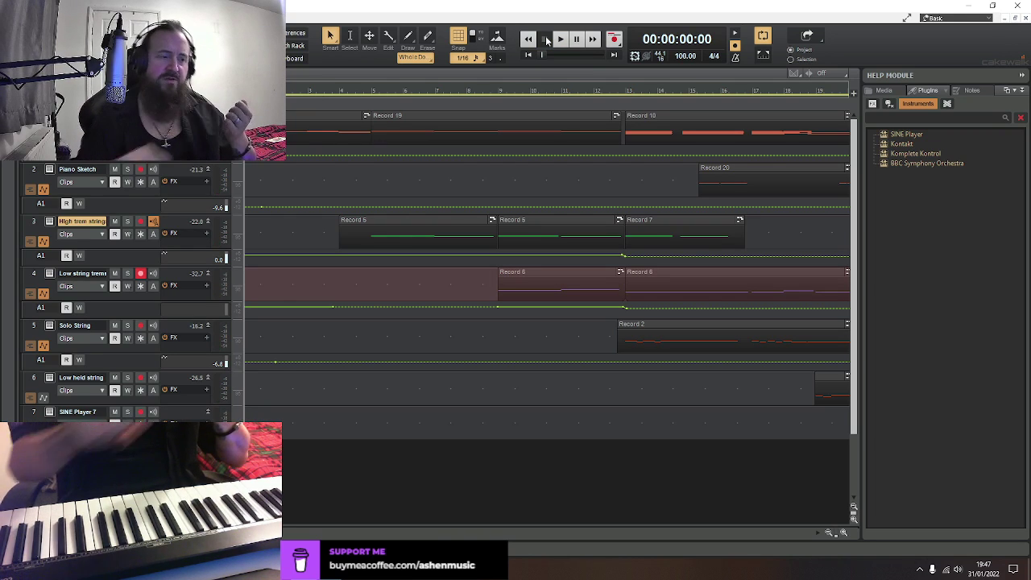
# In the Solo String track's Record 2 clip, copy the bar 13–14 motif and paste it at bar 17, replacing the existing B4 and G4 notes
pyautogui.doubleClick(655, 330)
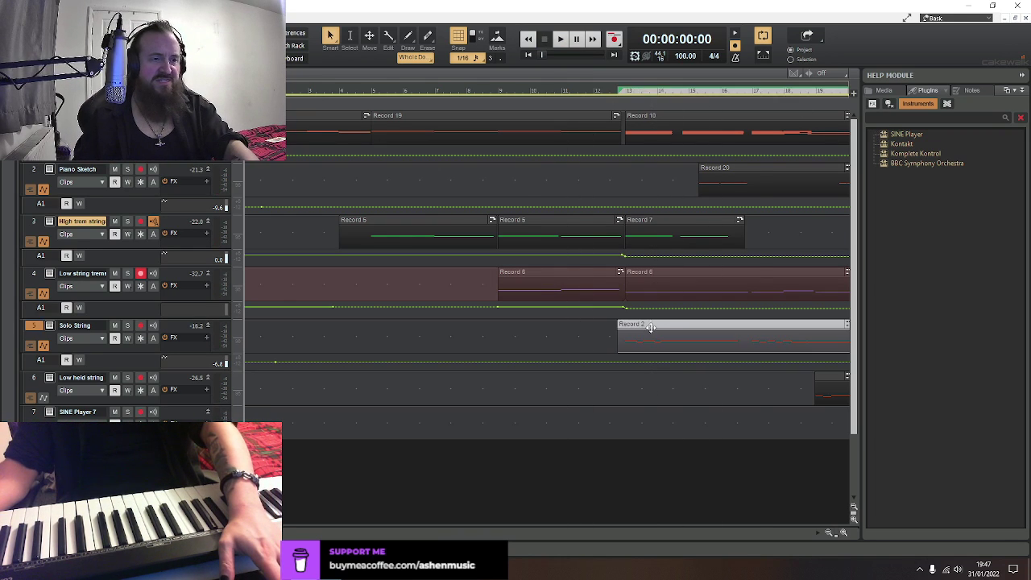
pyautogui.moveTo(420, 275); pyautogui.dragTo(659, 385)
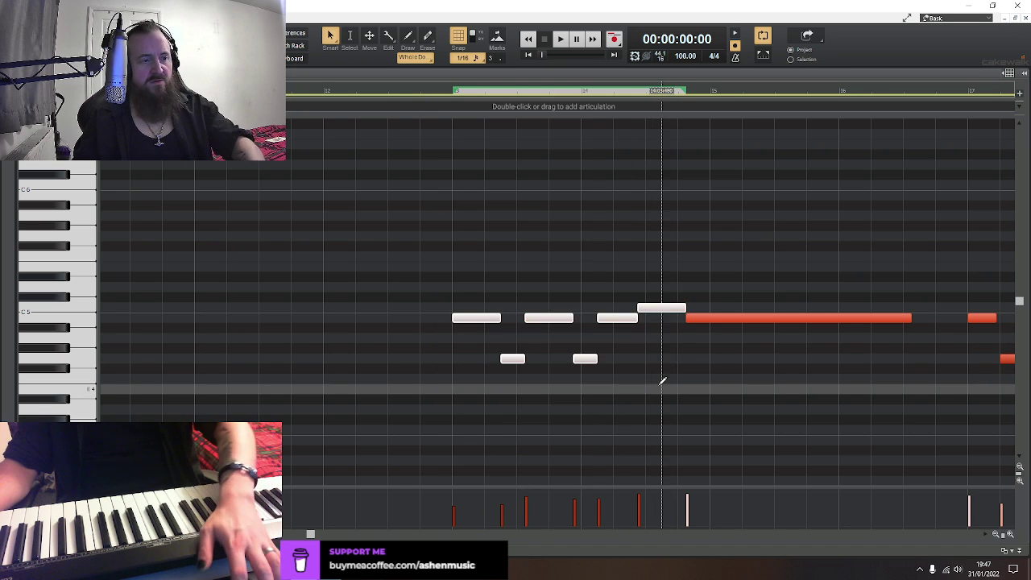
pyautogui.moveTo(310, 534); pyautogui.dragTo(381, 534)
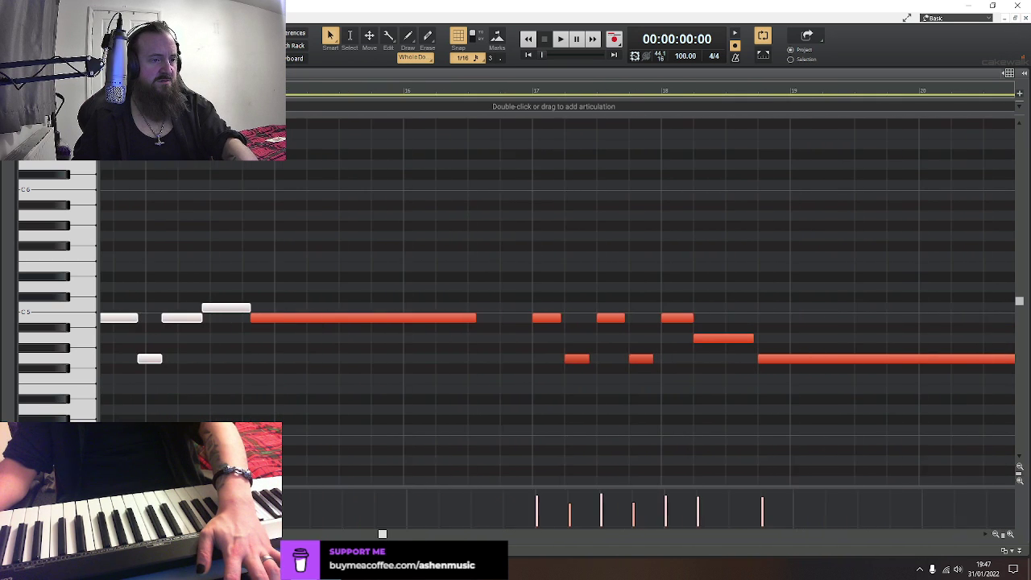
pyautogui.moveTo(530, 288); pyautogui.dragTo(683, 378)
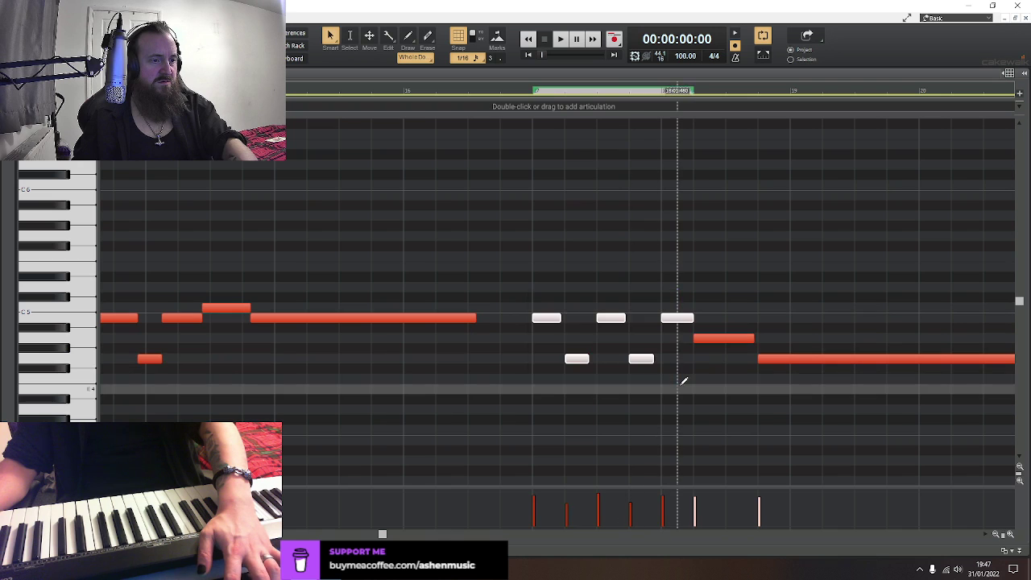
pyautogui.press('Delete')
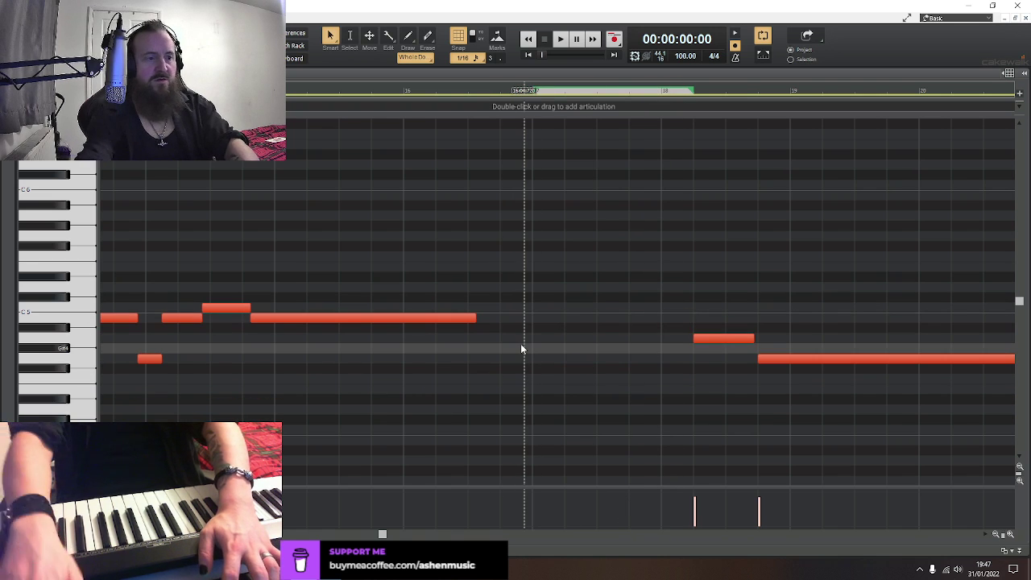
pyautogui.click(532, 341)
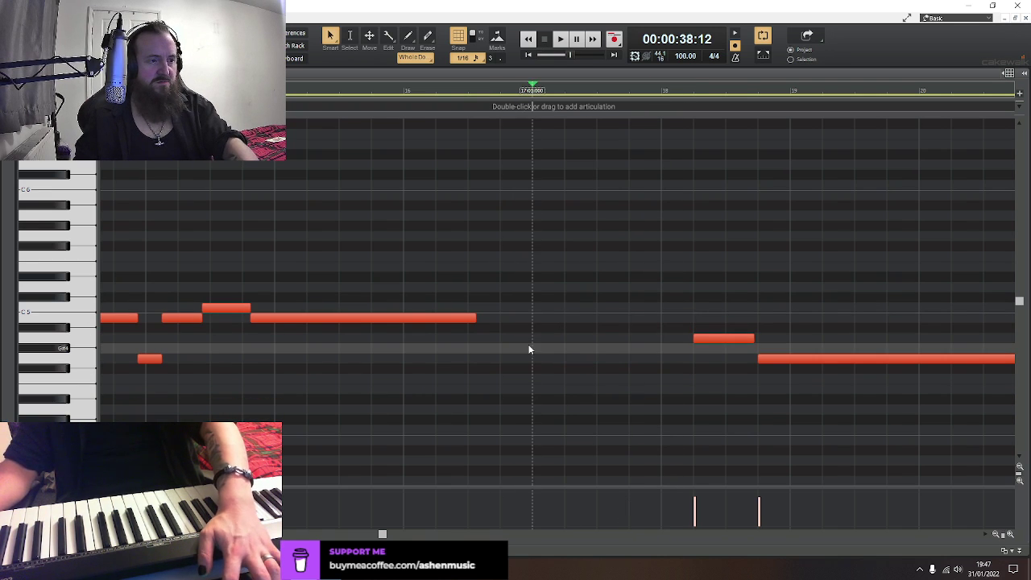
pyautogui.hotkey('ctrl', 'v')
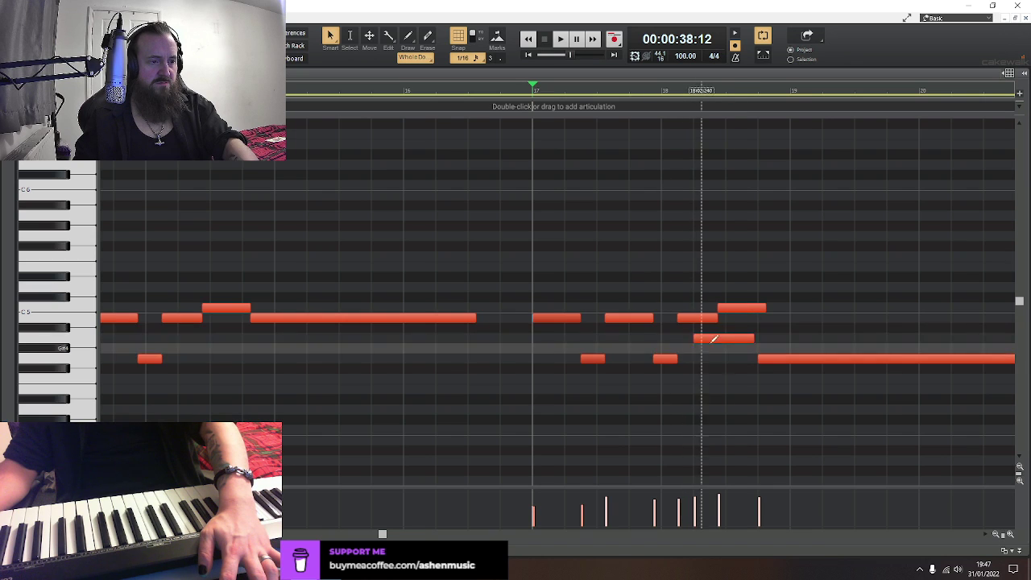
# Remove the pasted C5, move the A4 to bar 18's third beat and the held G4 to bar 19, and audition the phrase
pyautogui.moveTo(719, 338); pyautogui.dragTo(790, 363)
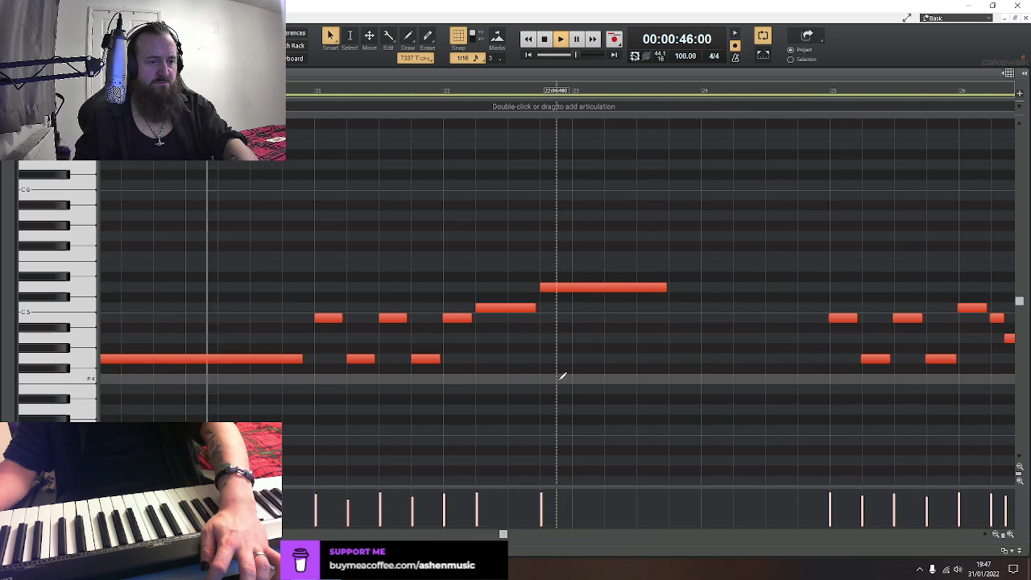
pyautogui.press('space')
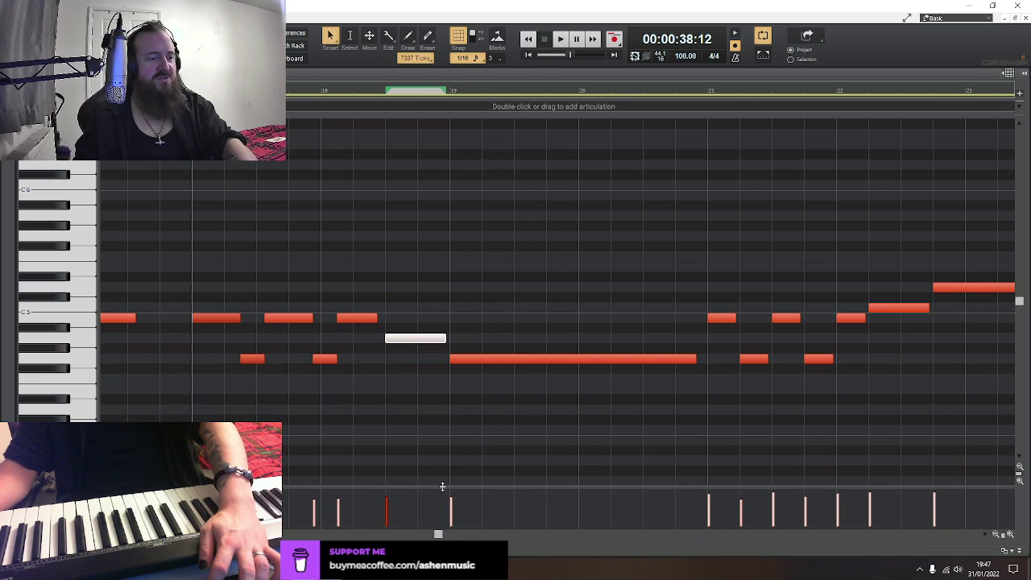
pyautogui.press('space')
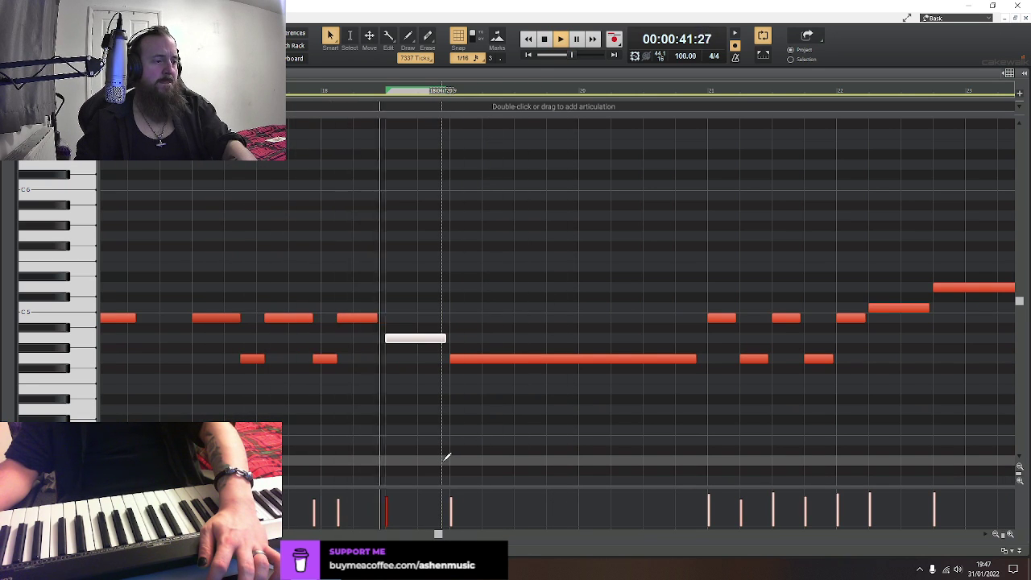
pyautogui.press('space')
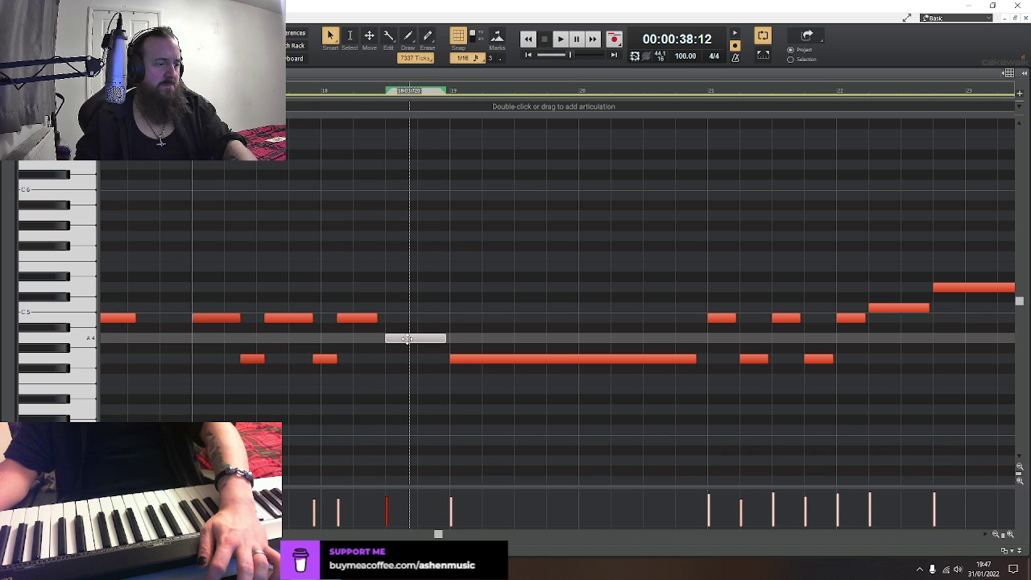
pyautogui.click(336, 345)
pyautogui.press('space')
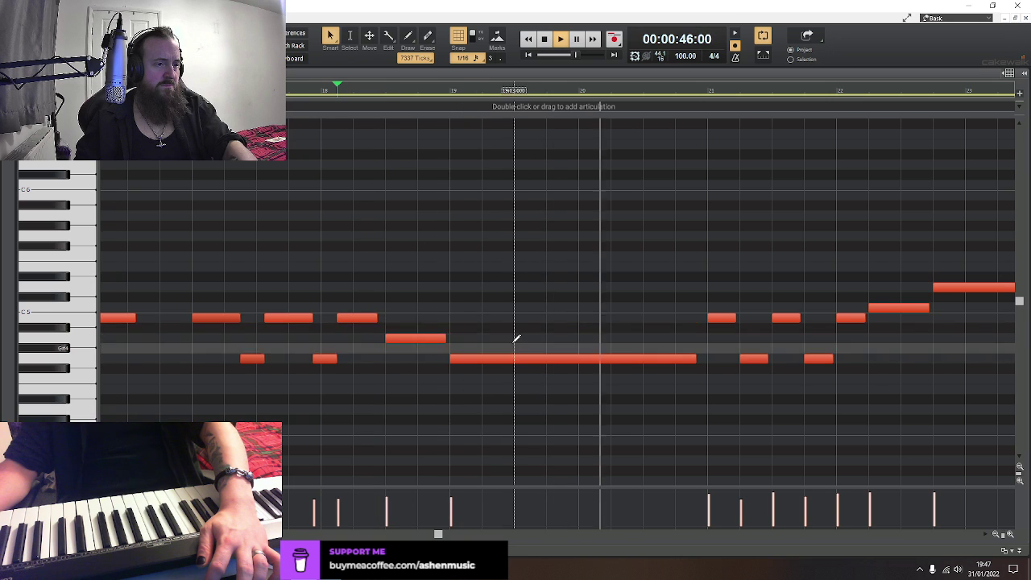
pyautogui.press('space')
# Replace the notes before the held D5 in bars 21–22 with the copied motif at bar 21, and play the passage
pyautogui.moveTo(713, 297); pyautogui.dragTo(916, 380)
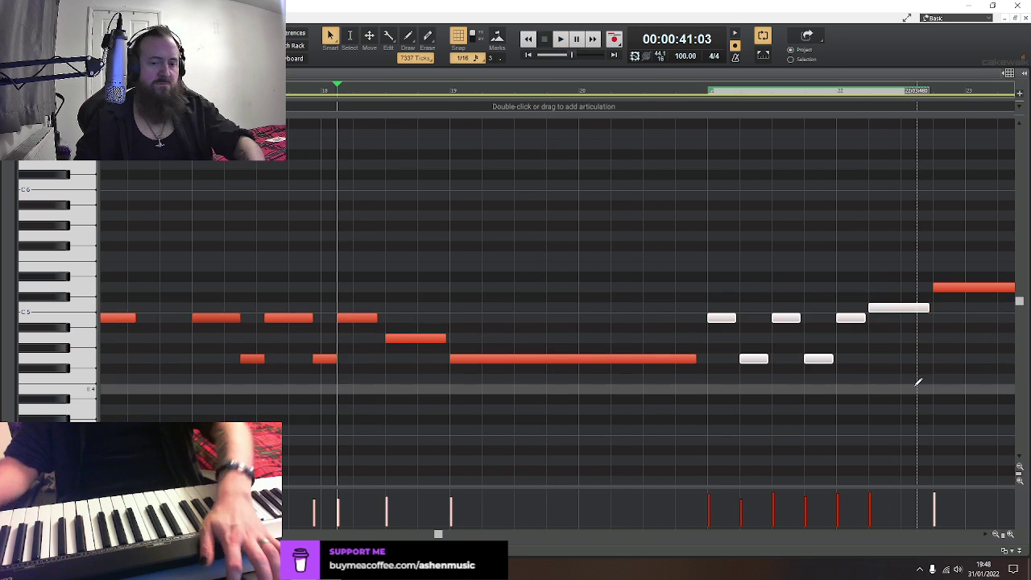
pyautogui.press('Delete')
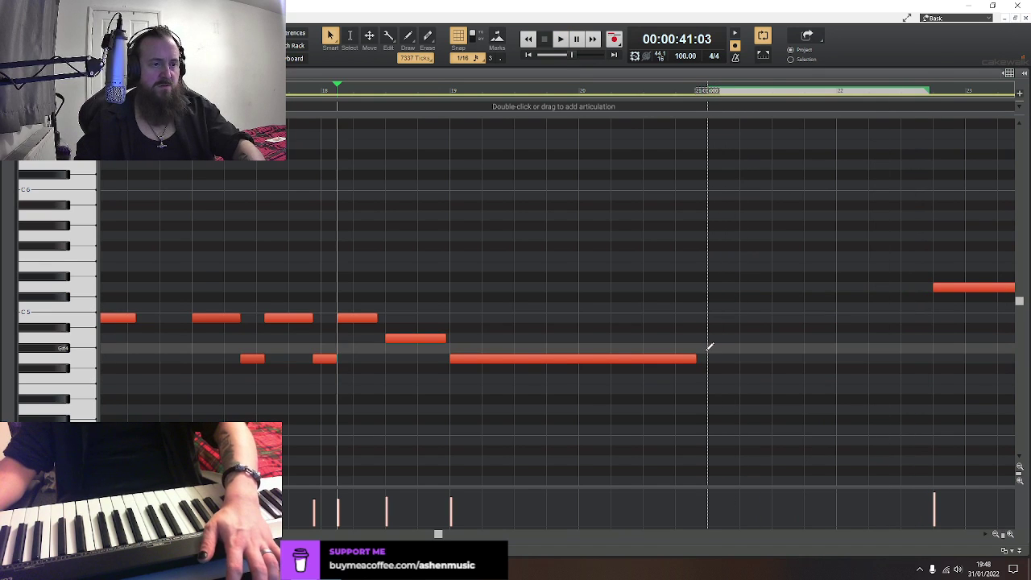
pyautogui.hotkey('ctrl', 'z')
pyautogui.press('space')
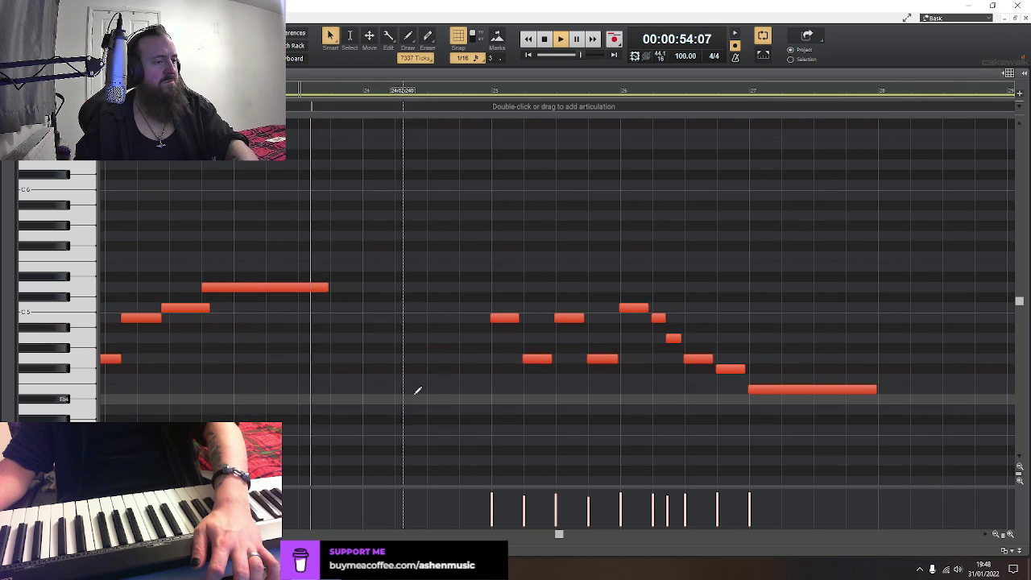
pyautogui.press('space')
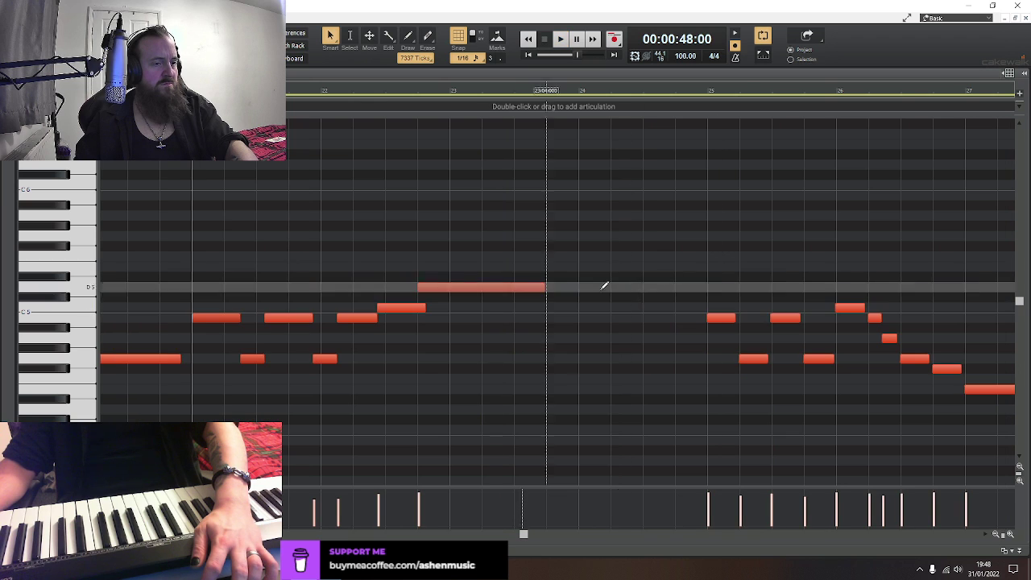
# Replace bar 25's four notes with the copied motif, remove its last B4 and C5 over bar 26's run, and audition it
pyautogui.moveTo(714, 277); pyautogui.dragTo(822, 393)
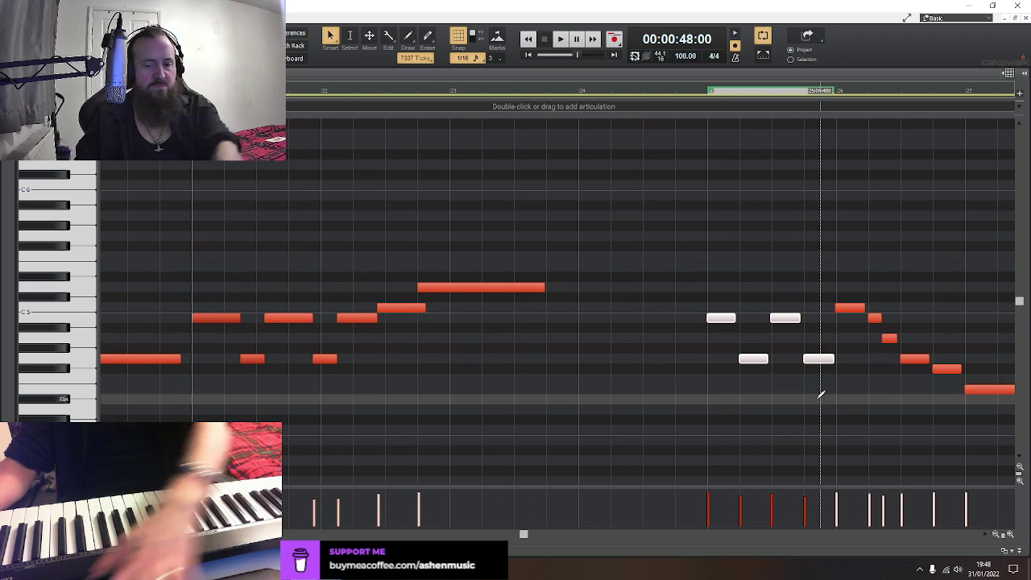
pyautogui.press('Delete')
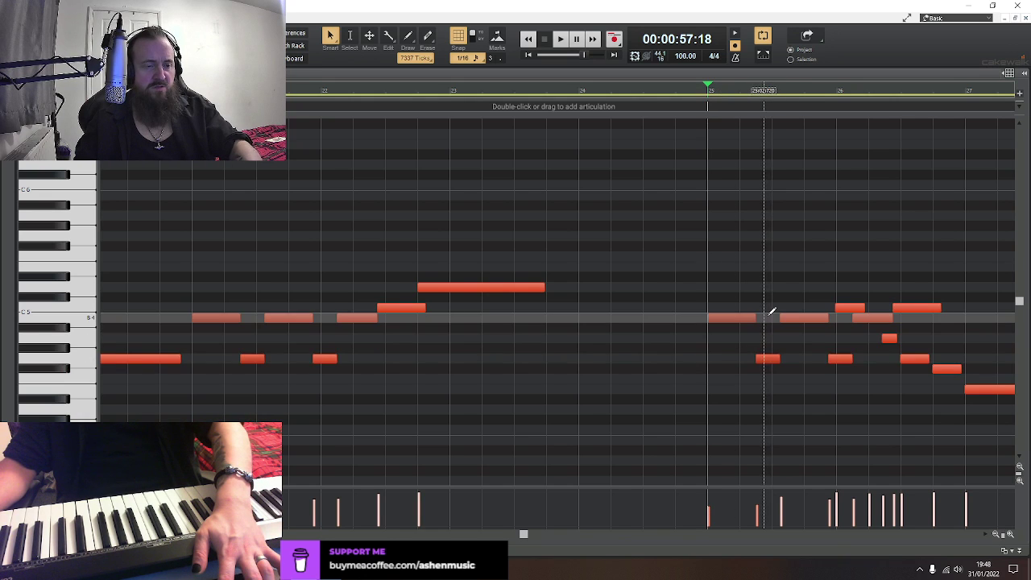
pyautogui.click(876, 318)
pyautogui.rightClick(911, 308)
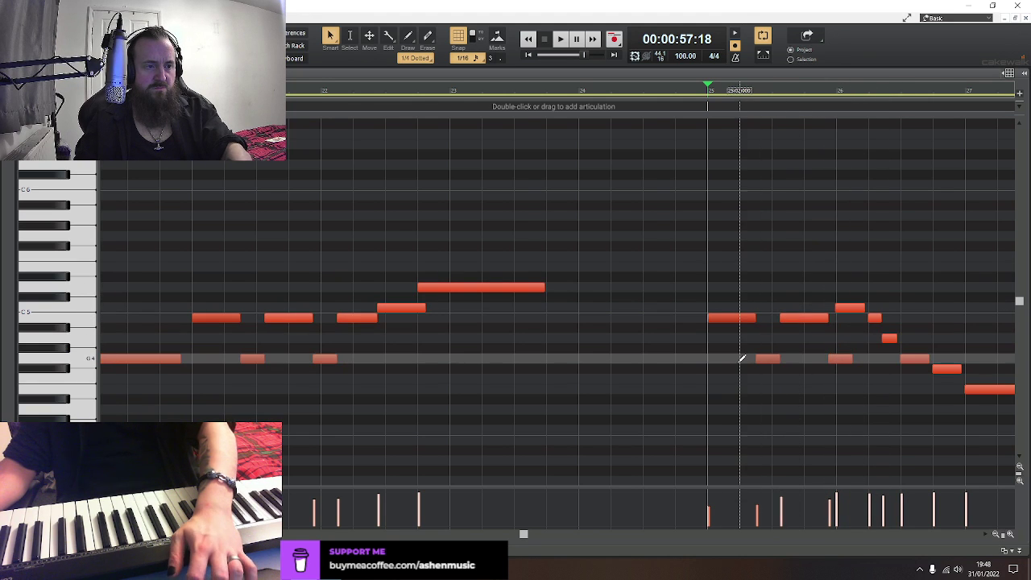
pyautogui.press('space')
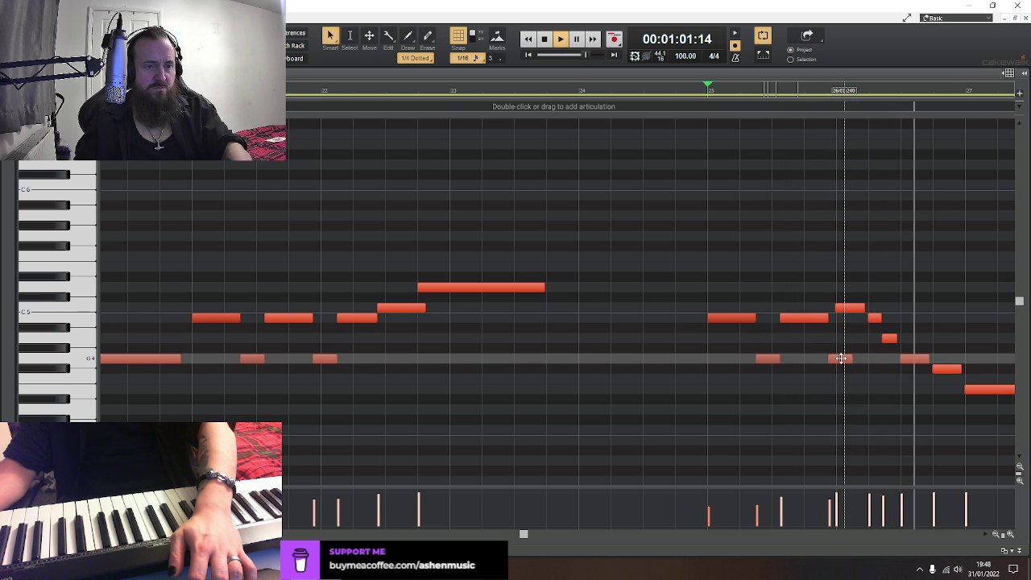
pyautogui.press('space')
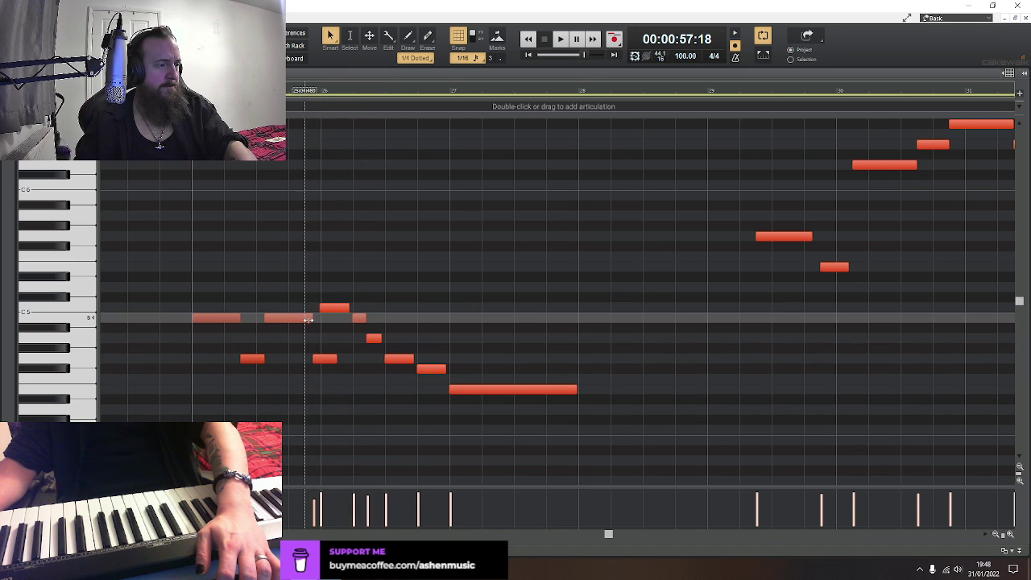
# Try shortening bar 25's second B4 and following it with sixteenth-note A4 and B4 in place of the G4, and audition the variation
pyautogui.moveTo(312, 319); pyautogui.dragTo(290, 322)
pyautogui.moveTo(325, 358); pyautogui.dragTo(300, 320)
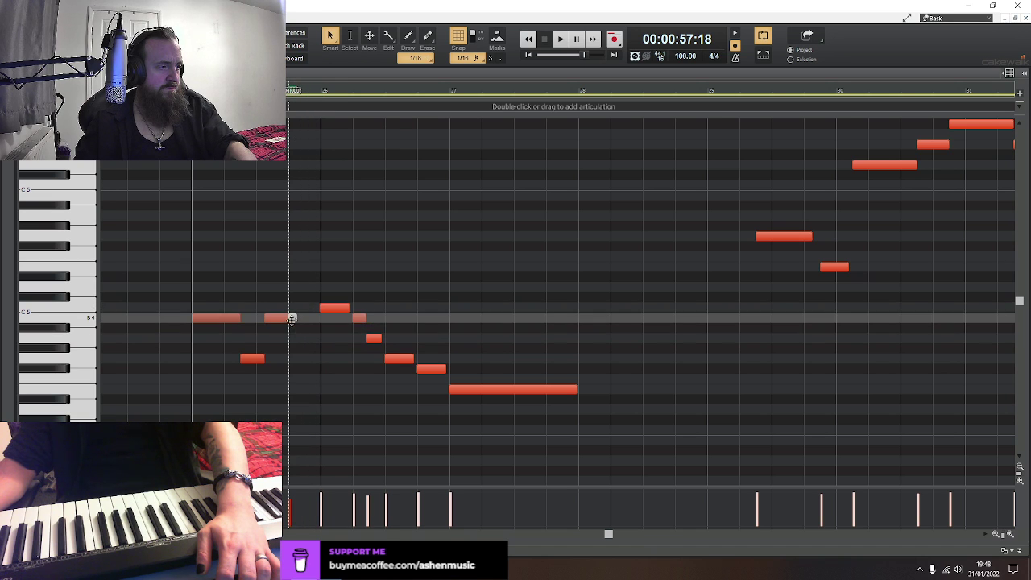
pyautogui.moveTo(291, 319); pyautogui.dragTo(292, 337)
pyautogui.click(314, 316)
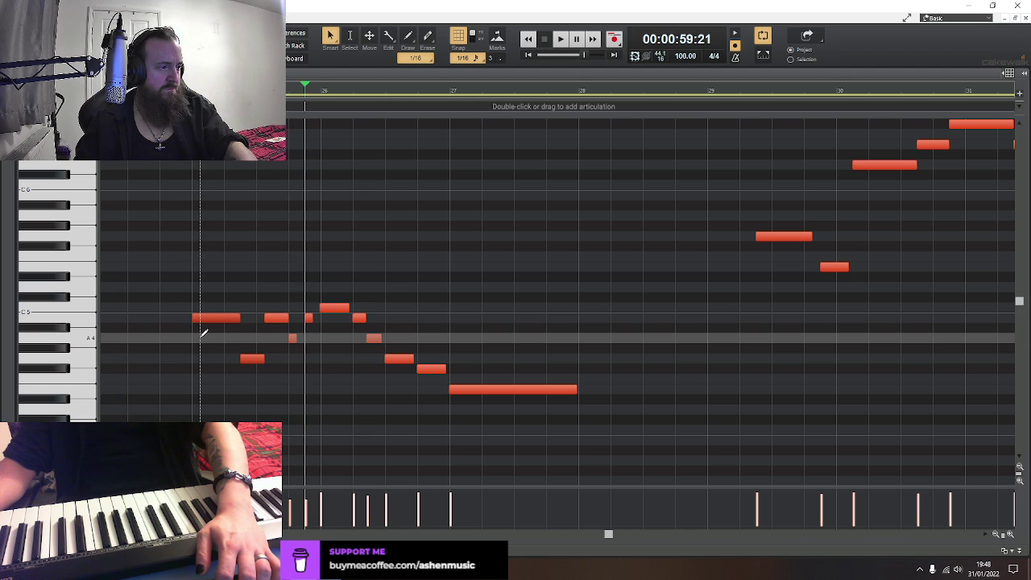
pyautogui.press('space')
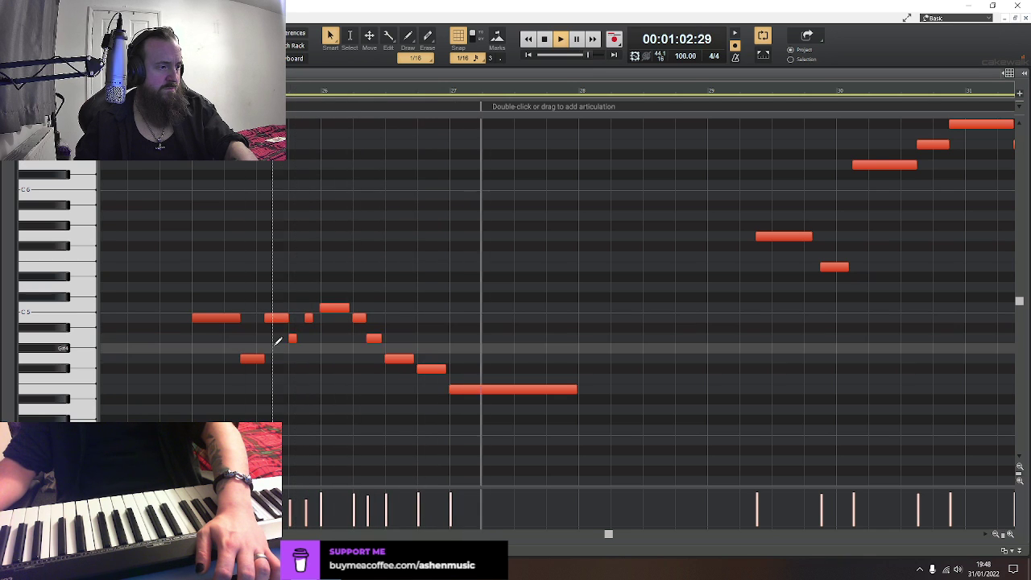
pyautogui.press('space')
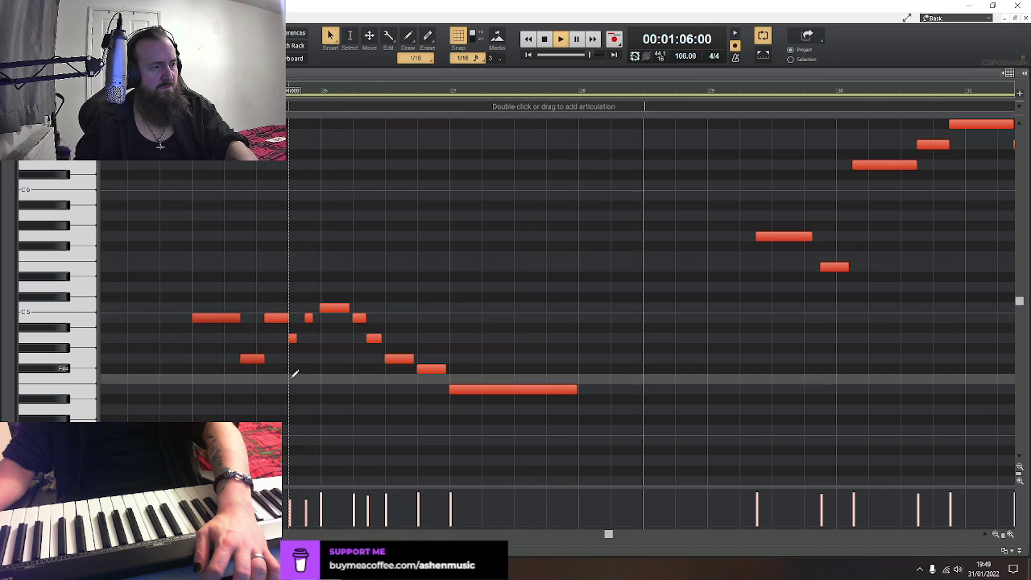
pyautogui.press('space')
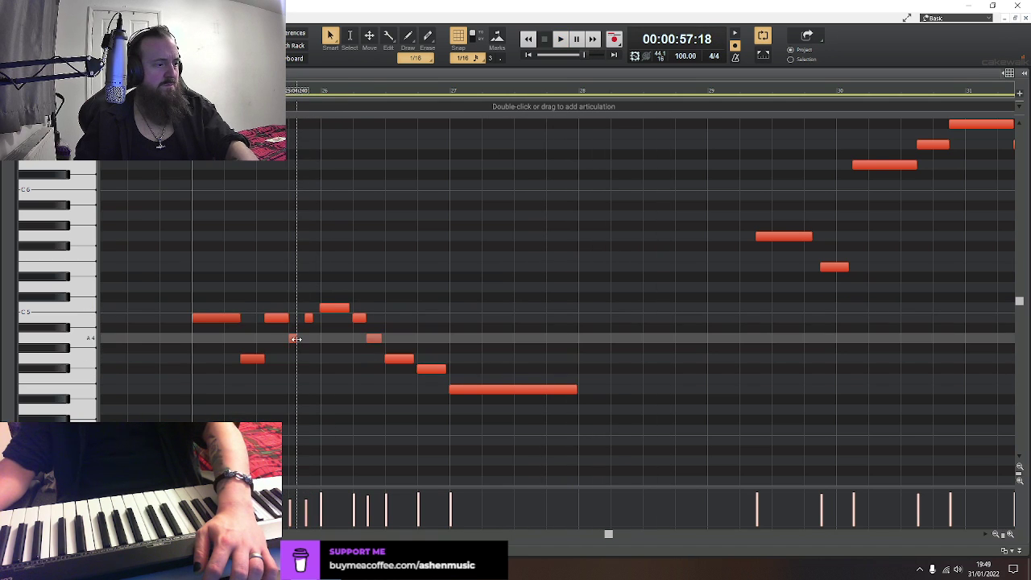
pyautogui.moveTo(295, 340); pyautogui.dragTo(295, 333)
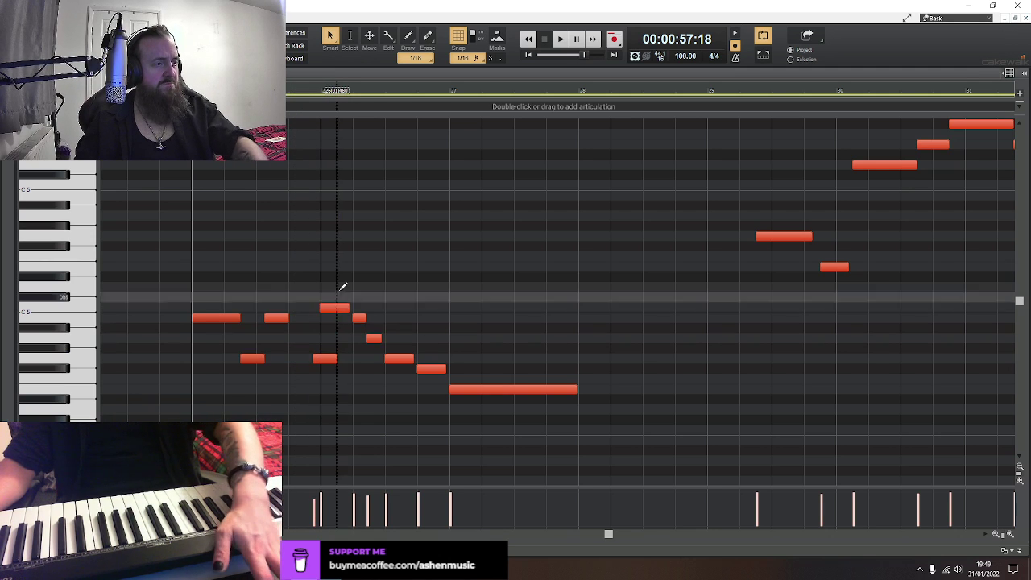
# Shift the descending run from bar 26 half a beat later, extend bar 25's second B4 to meet the following G4, and play the phrase
pyautogui.moveTo(341, 290); pyautogui.dragTo(529, 433)
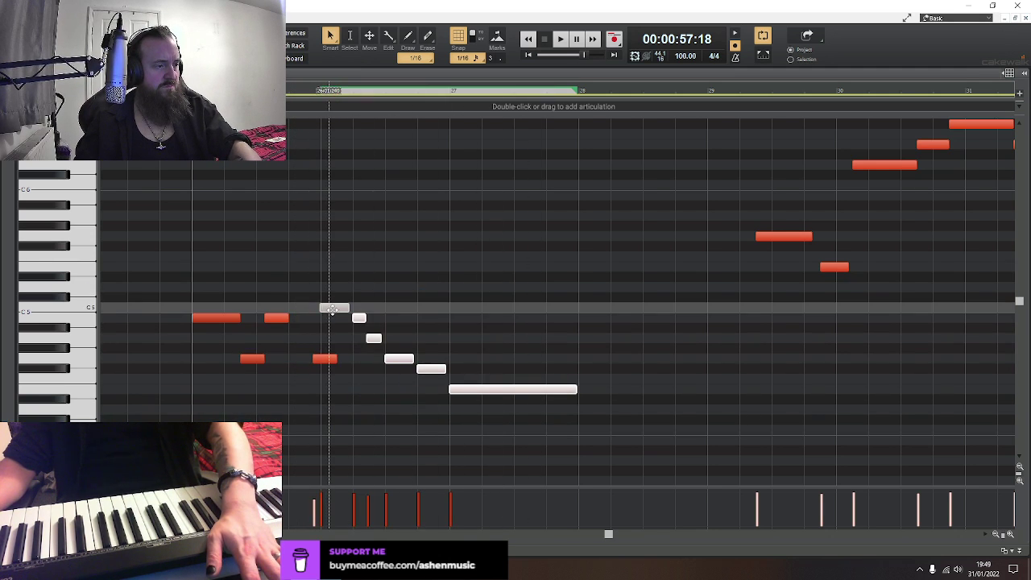
pyautogui.moveTo(332, 310); pyautogui.dragTo(349, 310)
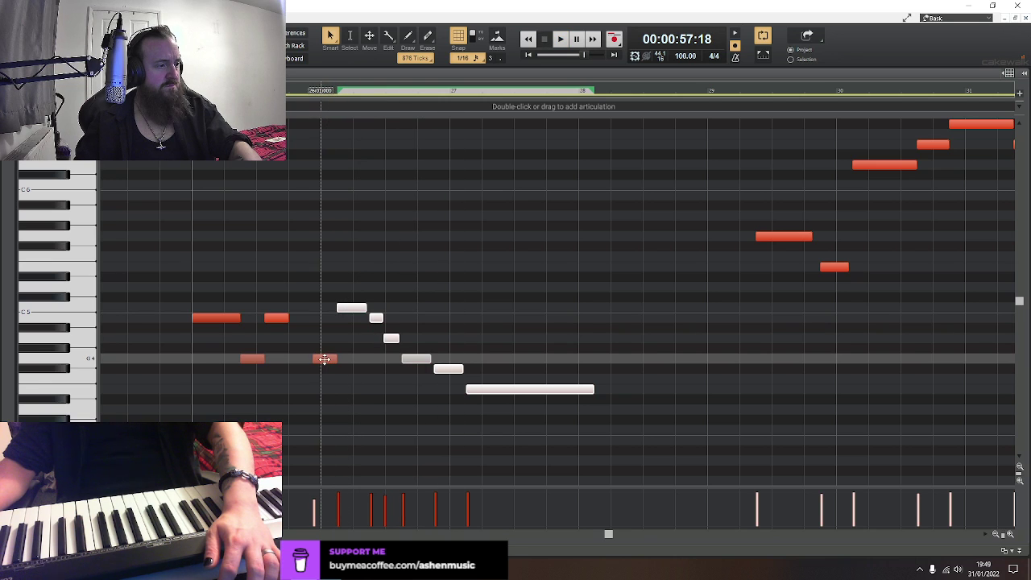
pyautogui.moveTo(287, 318); pyautogui.dragTo(313, 318)
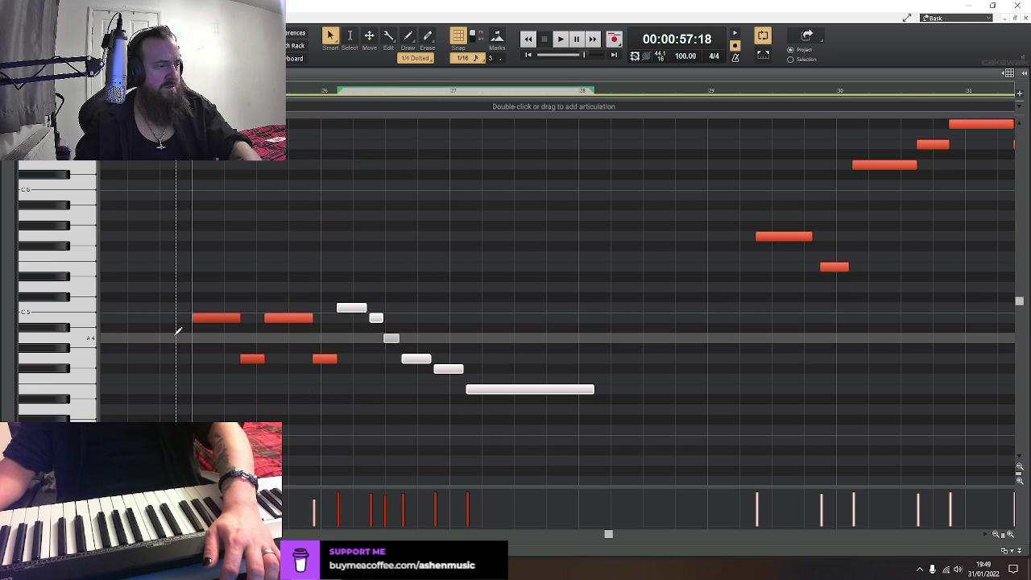
pyautogui.click(185, 326)
pyautogui.press('space')
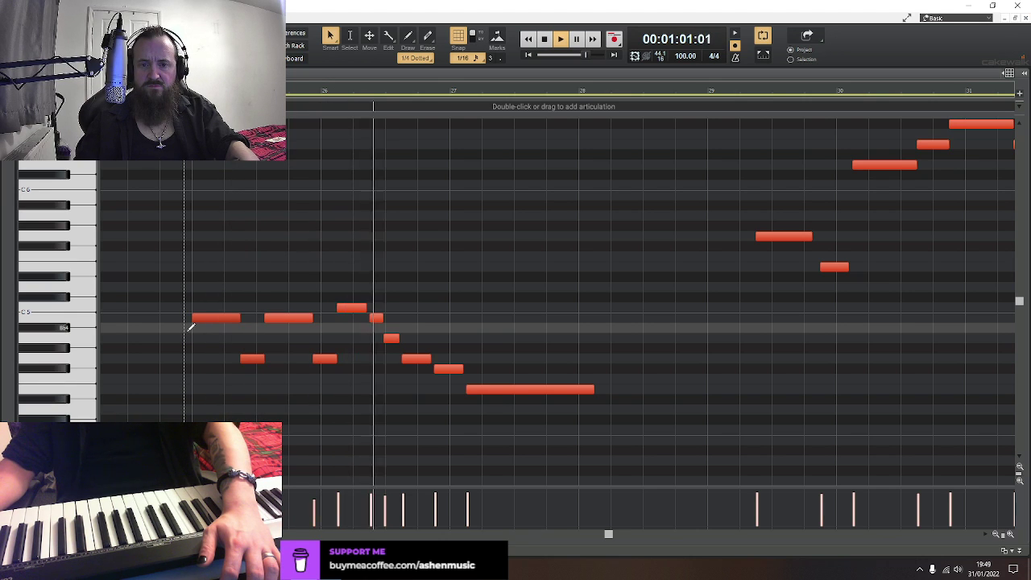
pyautogui.press('space')
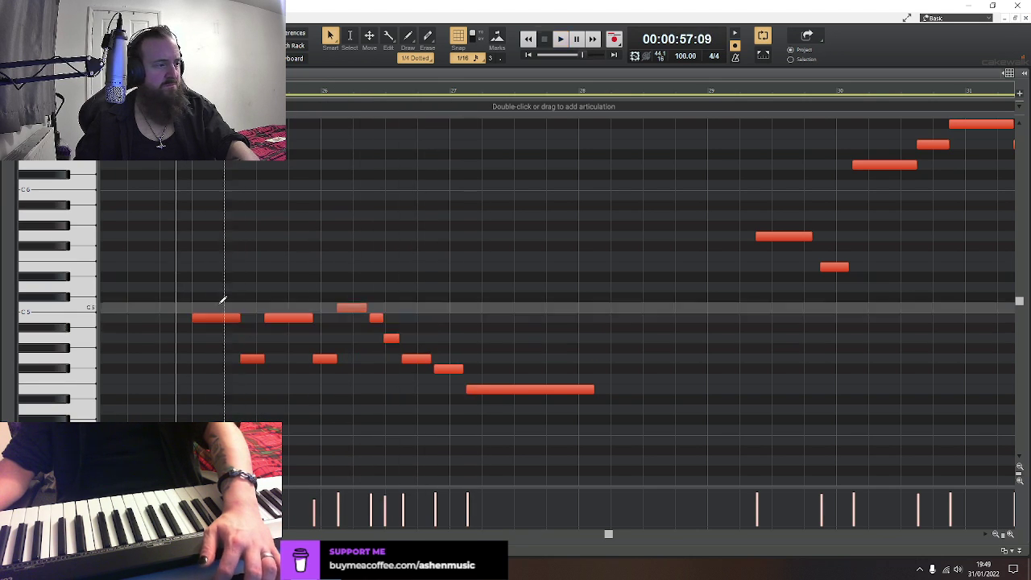
# Move bar 25's B4 and G4 motif half a beat earlier and shift the descending run to start at bar 26
pyautogui.moveTo(210, 300); pyautogui.dragTo(326, 365)
pyautogui.moveTo(215, 320); pyautogui.dragTo(197, 320)
pyautogui.moveTo(344, 282); pyautogui.dragTo(601, 398)
pyautogui.moveTo(373, 298); pyautogui.dragTo(331, 307)
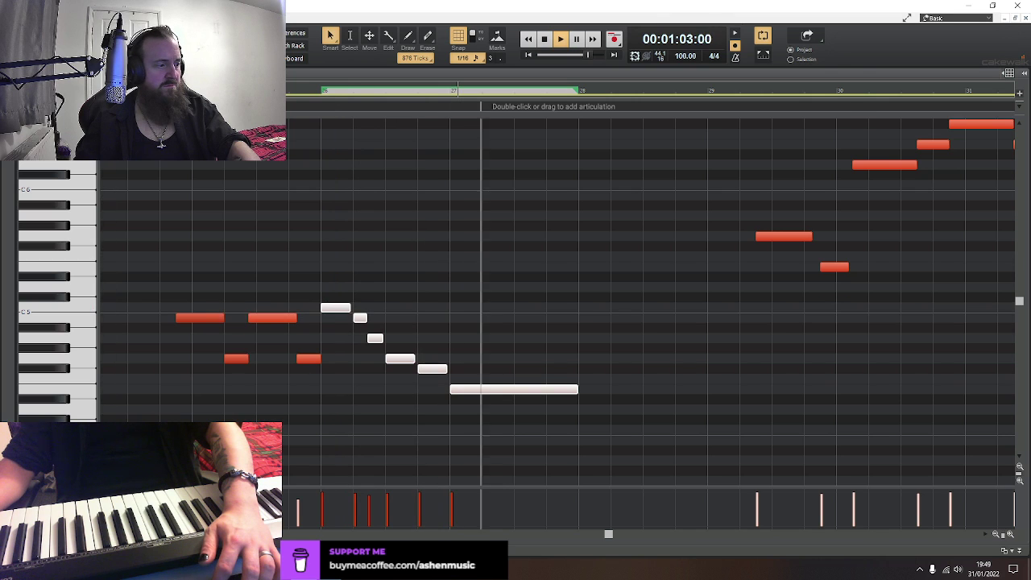
# Return to the track view and play the full arrangement from just before bar 25 into bar 27
pyautogui.press('2')
pyautogui.press('1')
pyautogui.press('space')
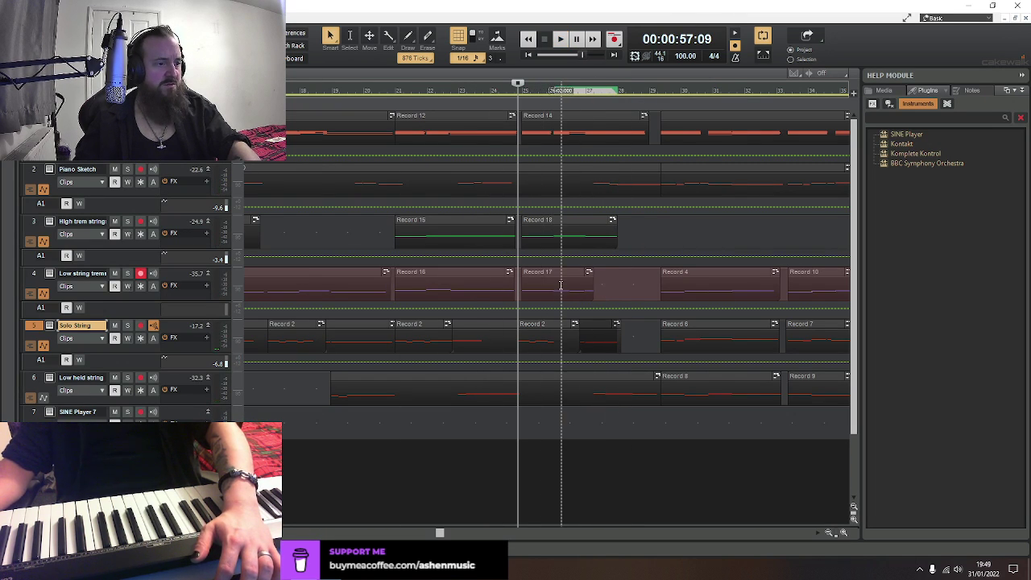
pyautogui.press('space')
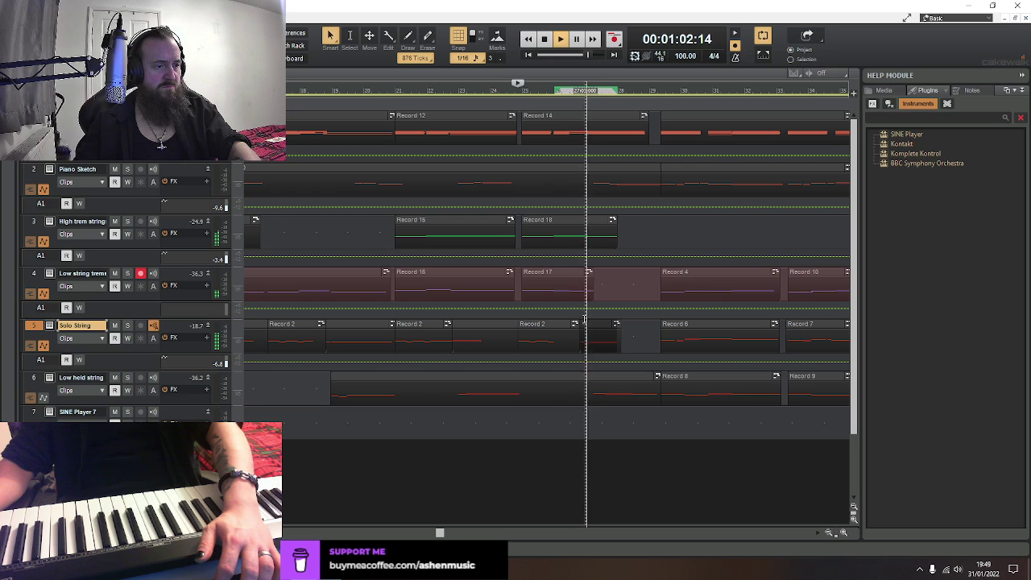
# Try moving the Record 17, Record 18 and Record 14 clips slightly earlier around bar 25, audition them, and undo the moves
pyautogui.press('space')
pyautogui.click(538, 271)
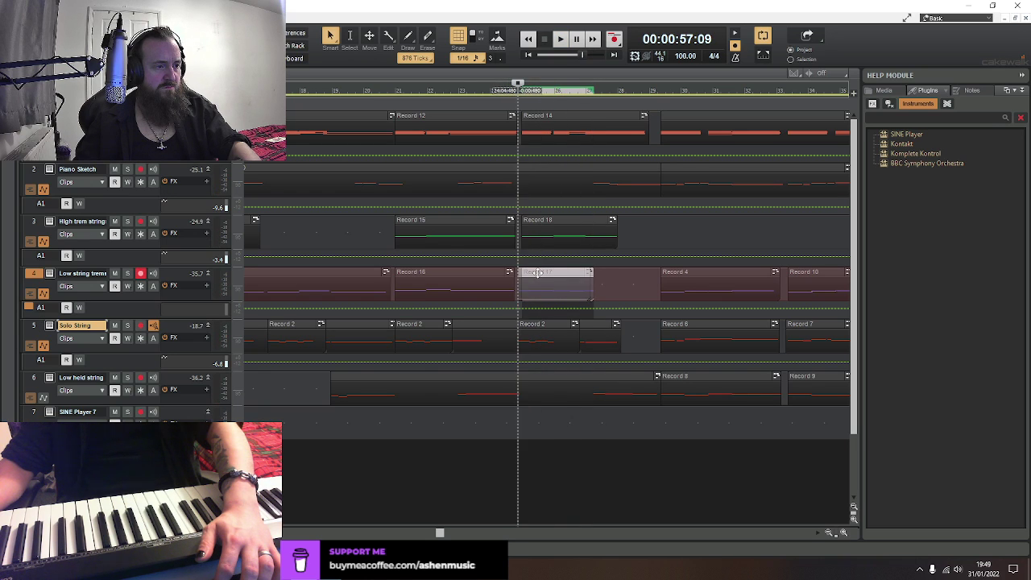
pyautogui.click(556, 220)
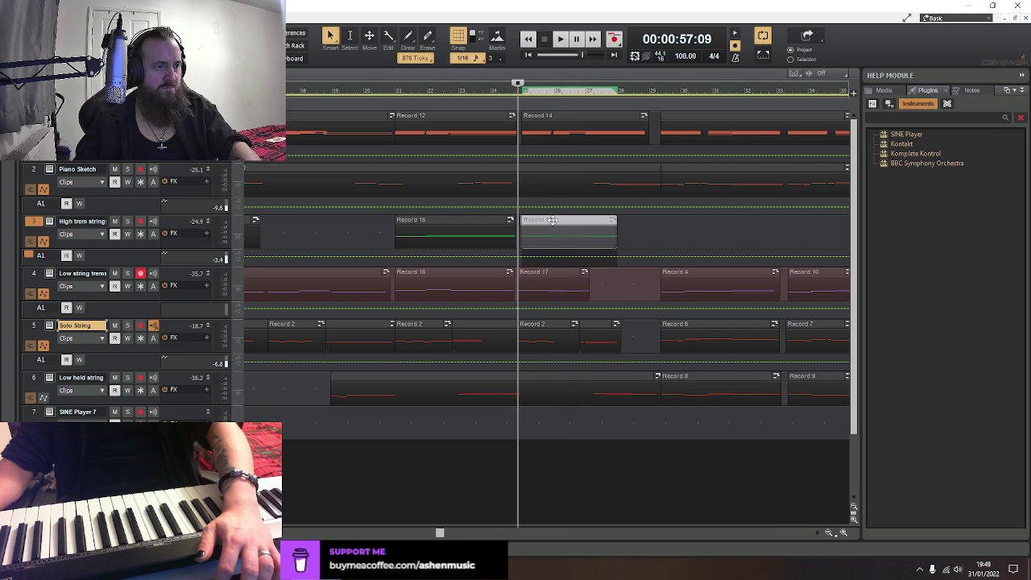
pyautogui.press('space')
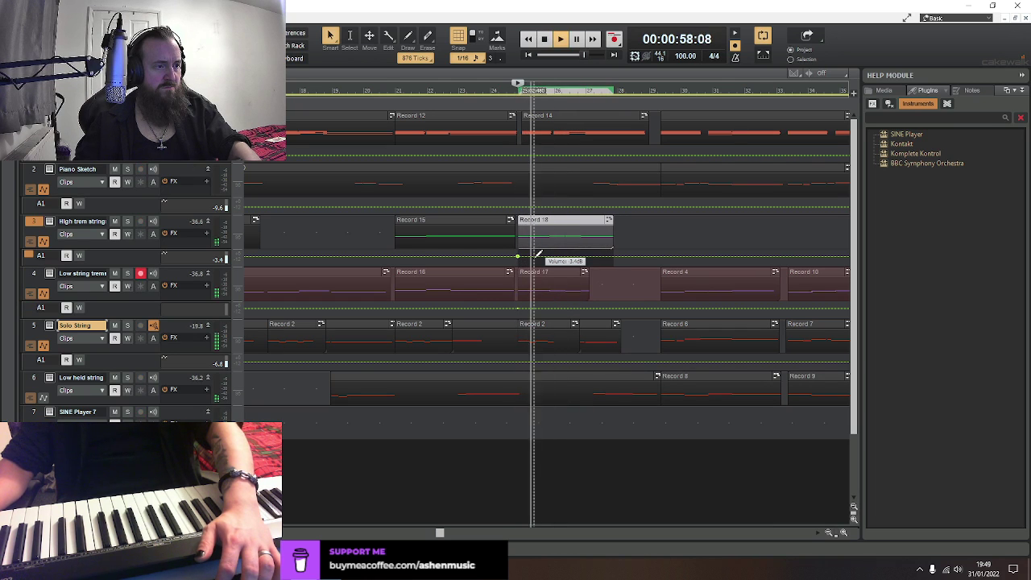
pyautogui.press('space')
pyautogui.click(568, 115)
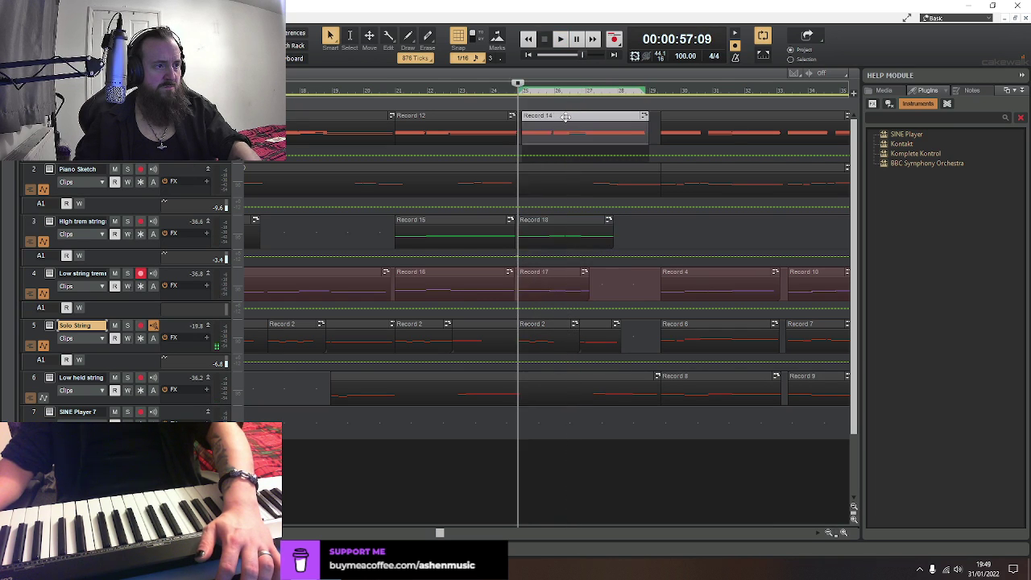
pyautogui.moveTo(567, 117); pyautogui.dragTo(564, 150)
pyautogui.press('space')
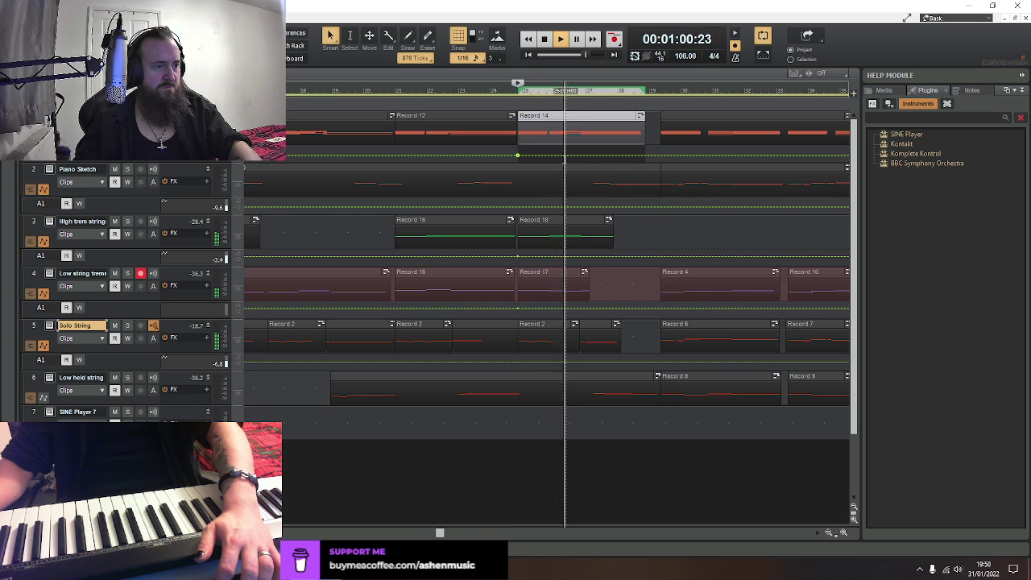
pyautogui.press('space')
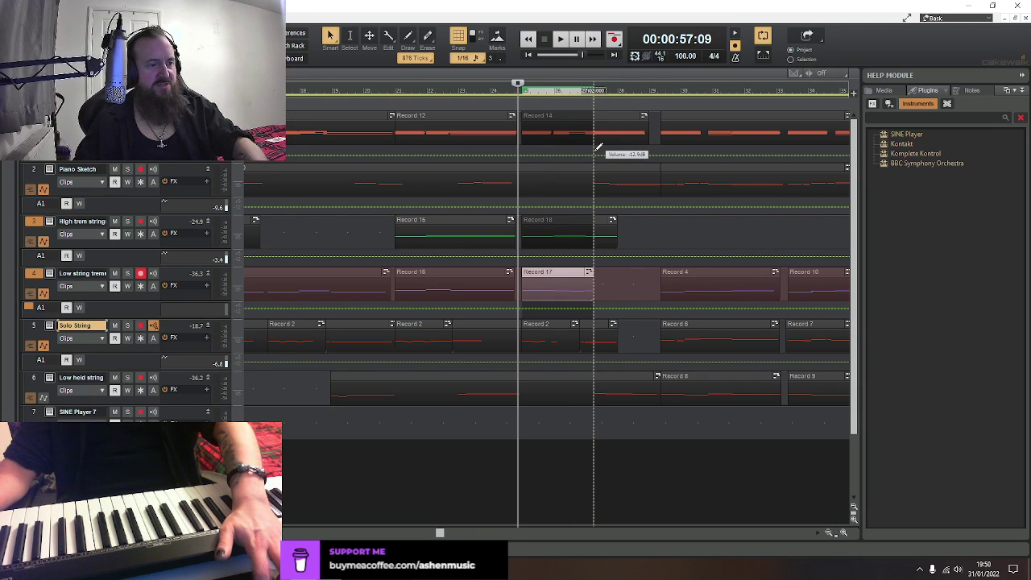
pyautogui.hotkey('ctrl', 'z')
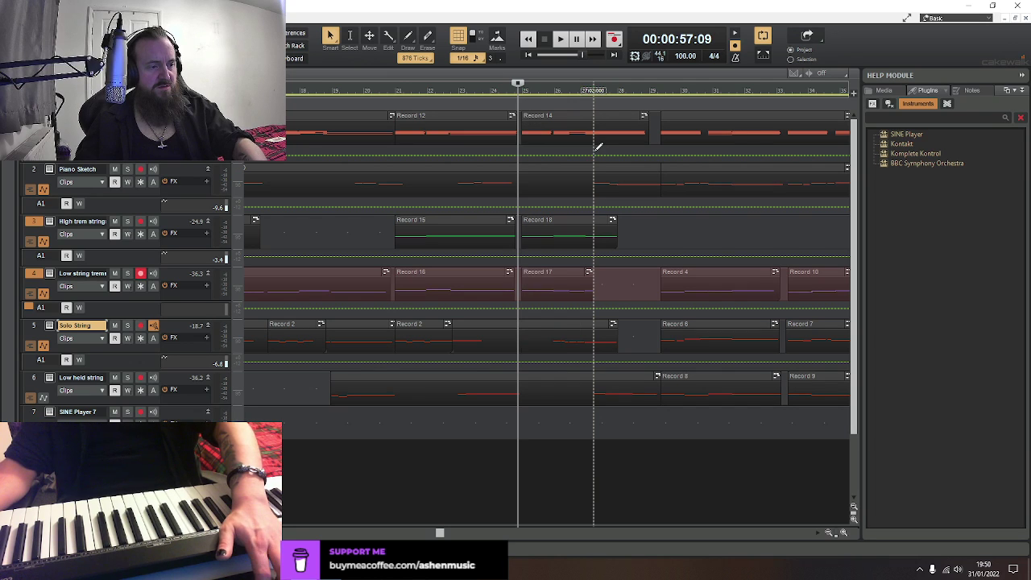
# Play the full arrangement from just before bar 25, and again from the start of the project into bar 14
pyautogui.press('space')
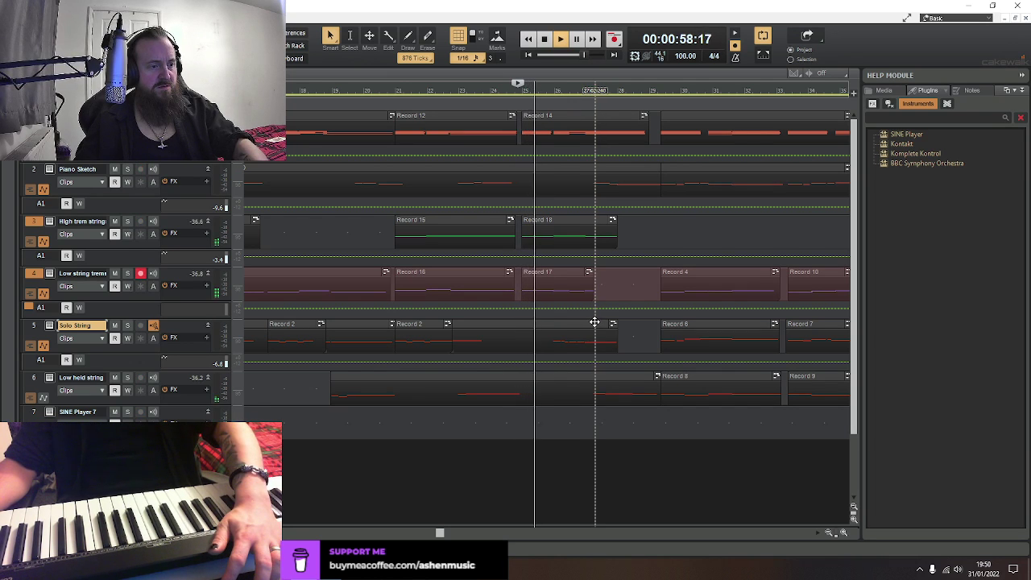
pyautogui.press('space')
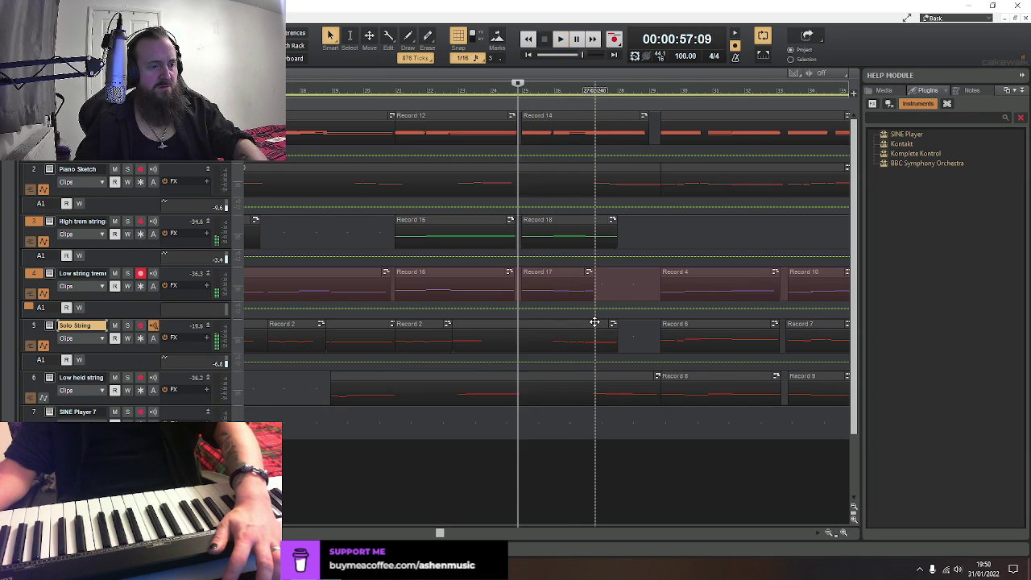
pyautogui.press('space')
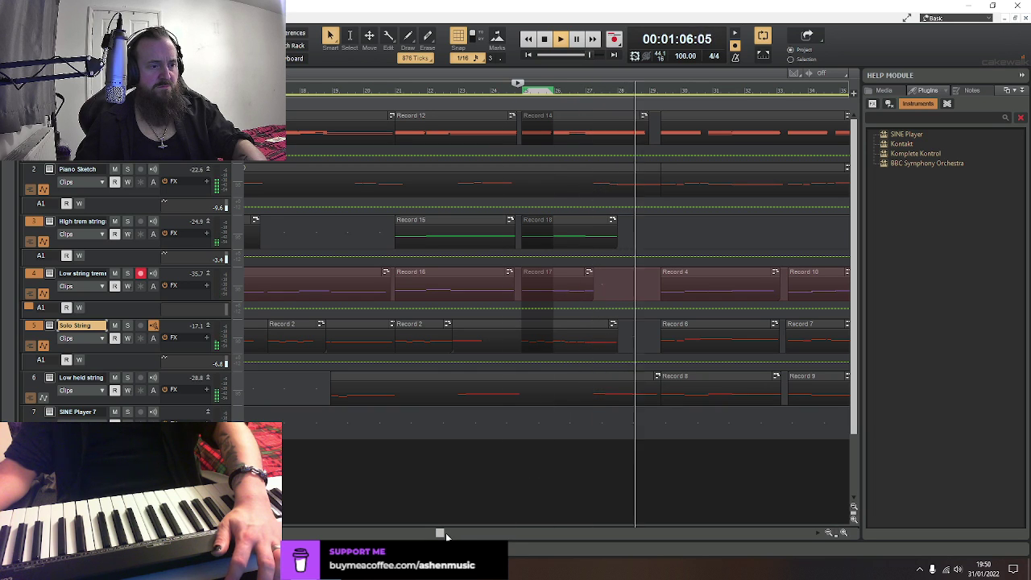
pyautogui.press('space')
pyautogui.click(528, 55)
pyautogui.press('space')
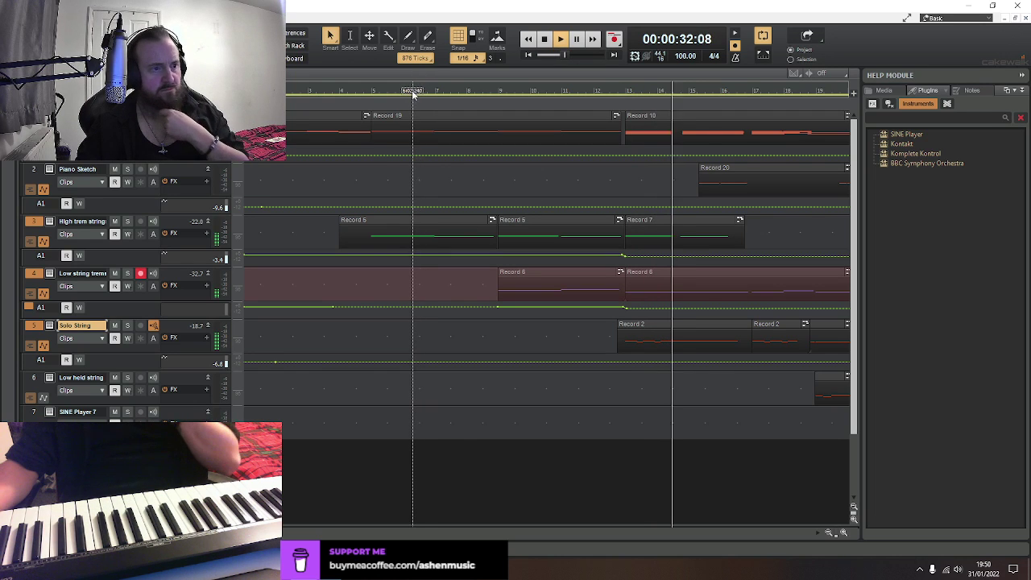
pyautogui.click(543, 40)
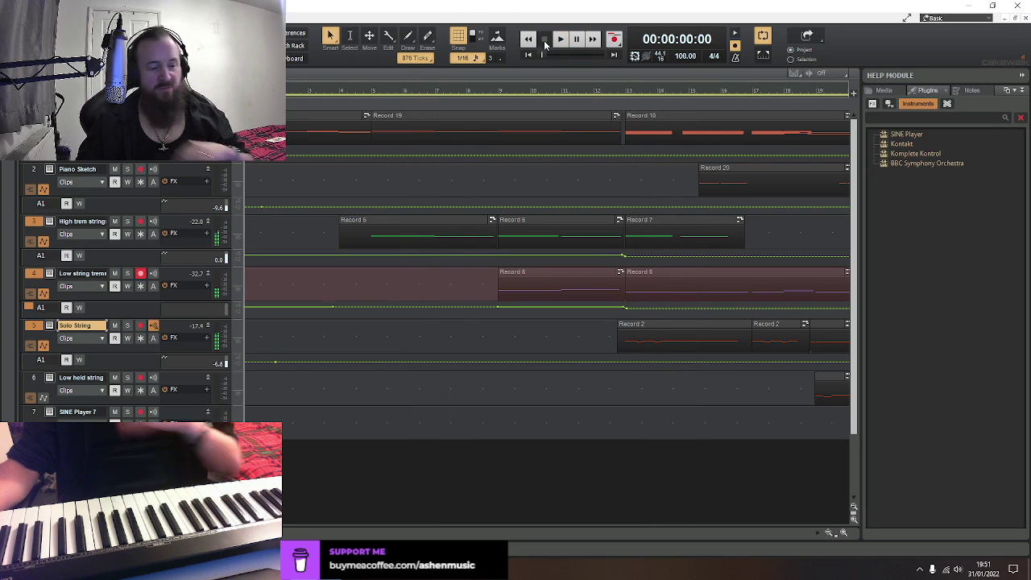
# Undo the earlier Solo String and High trem strings edits from bar 13 onward and play from just before bar 13
pyautogui.hotkey('ctrl', 'z')
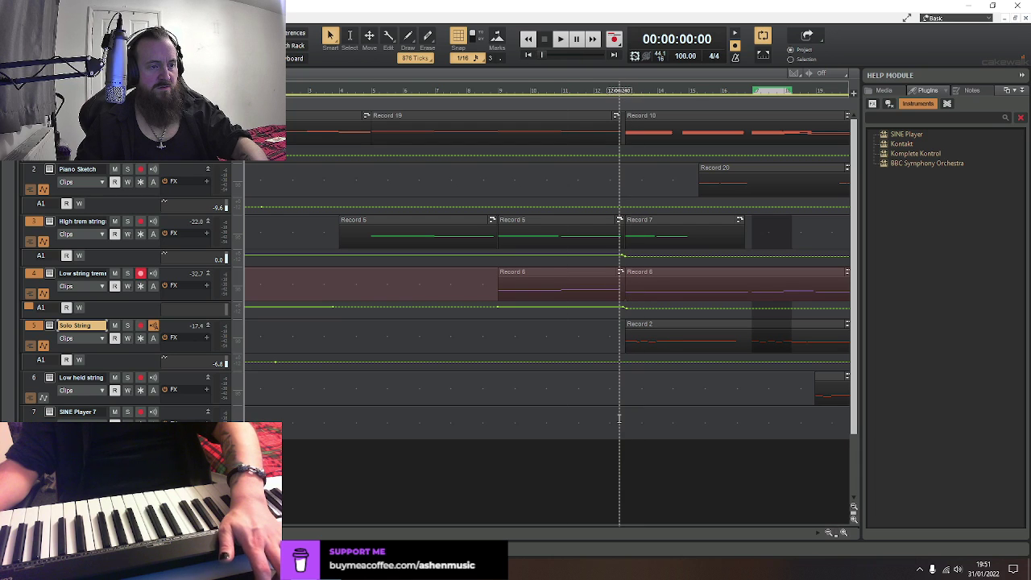
pyautogui.press('space')
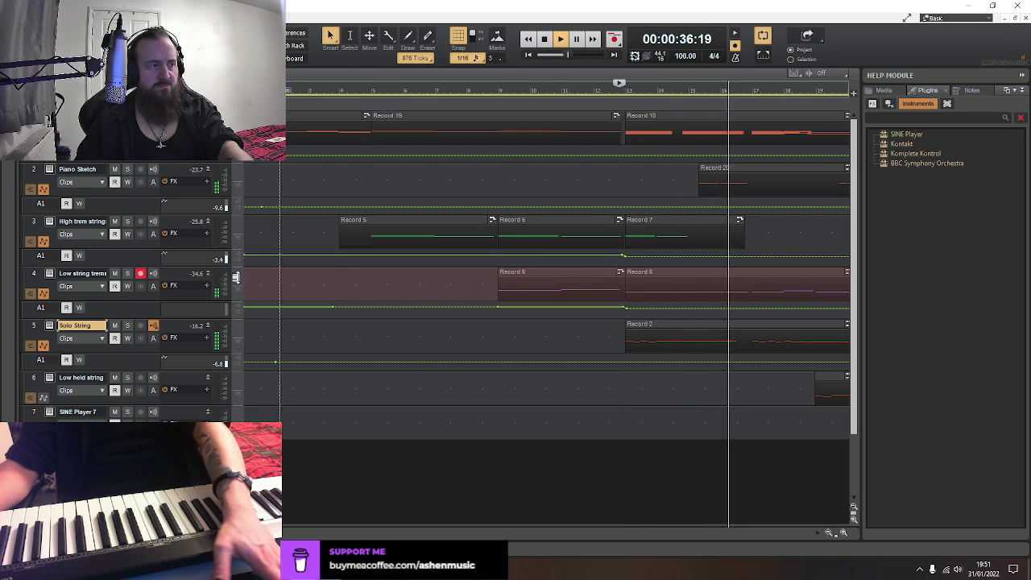
pyautogui.press('space')
# Audition the arrangement with the High trem strings muted, briefly soloing the Solo String track
pyautogui.click(114, 221)
pyautogui.press('space')
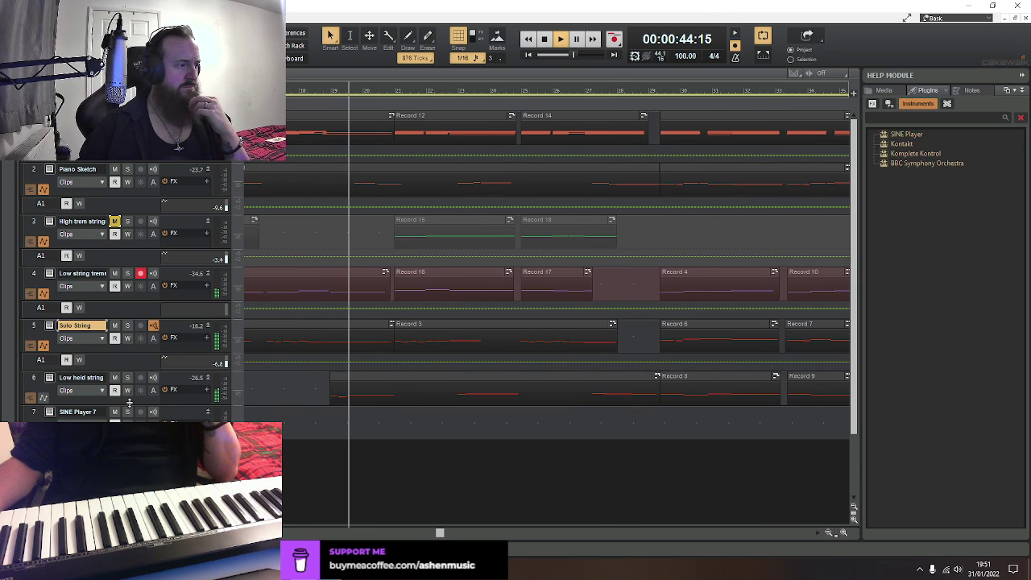
pyautogui.click(126, 326)
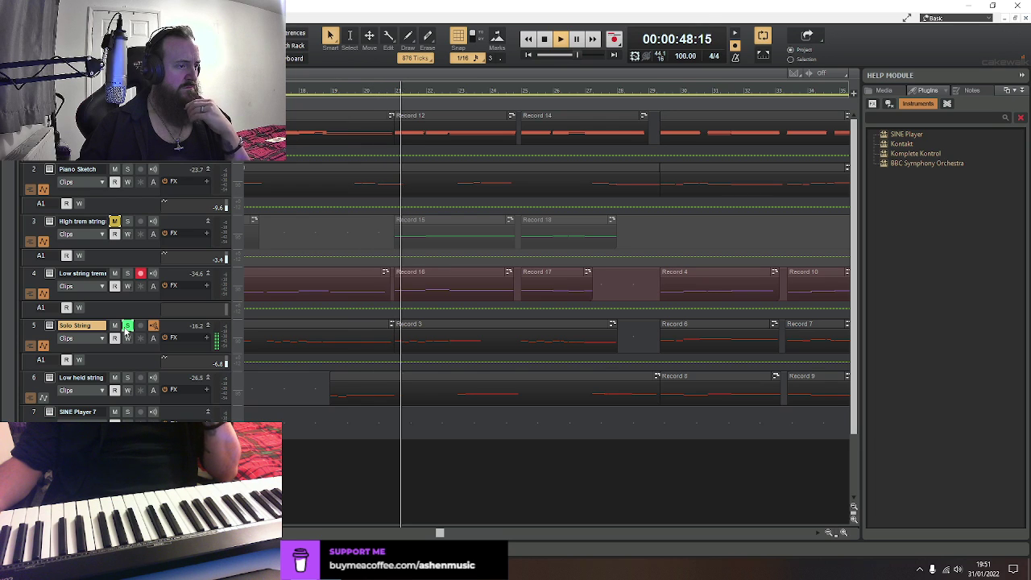
pyautogui.click(126, 326)
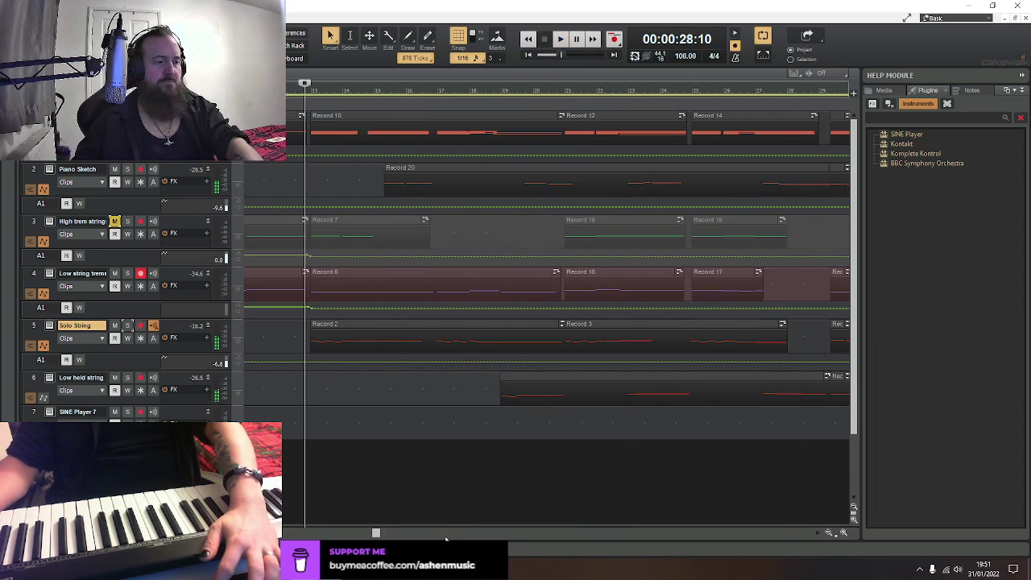
pyautogui.press('space')
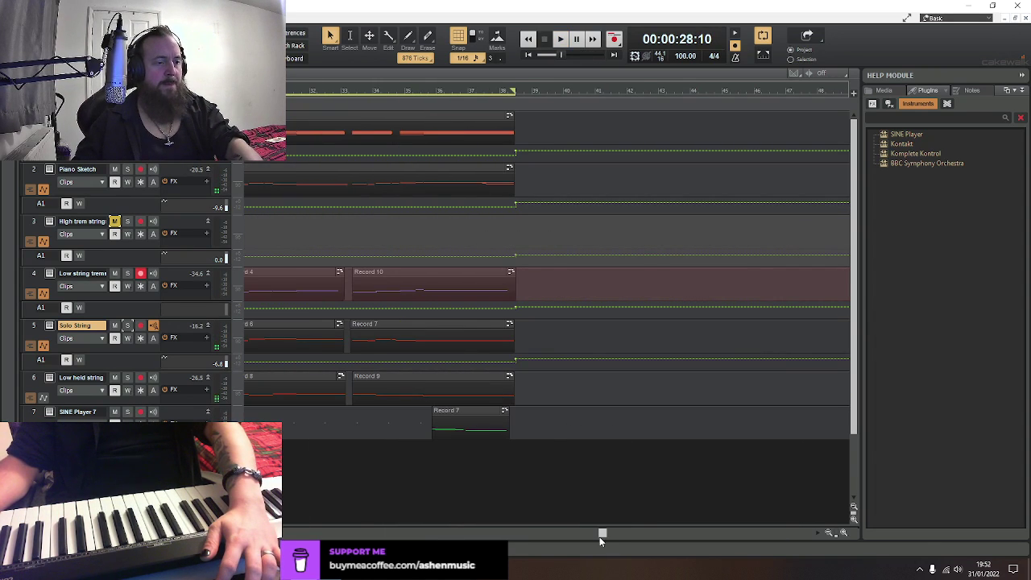
# Unmute the High trem strings track and set the snap resolution to 1/8
pyautogui.moveTo(601, 533); pyautogui.dragTo(306, 534)
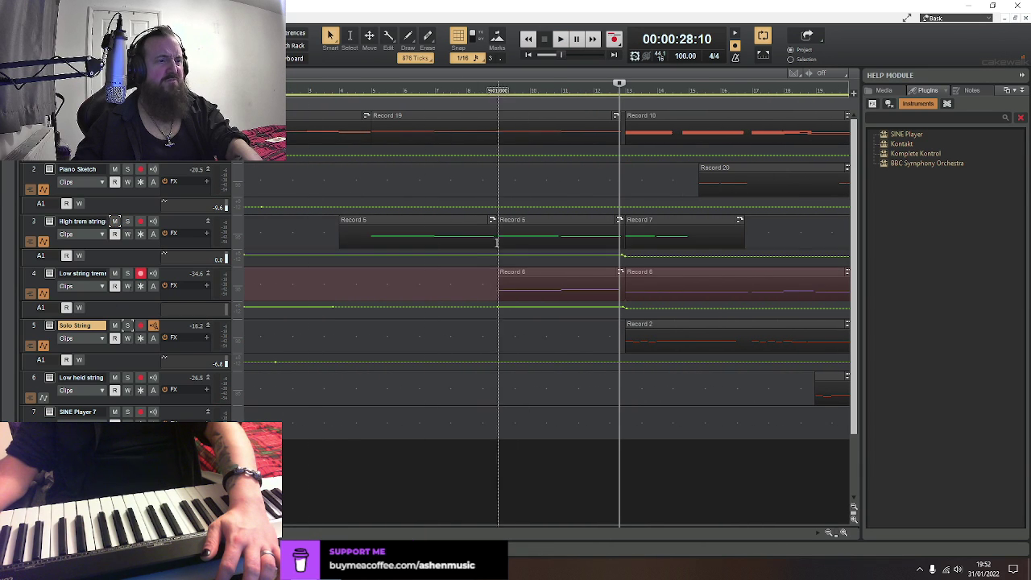
pyautogui.moveTo(427, 203); pyautogui.dragTo(465, 234)
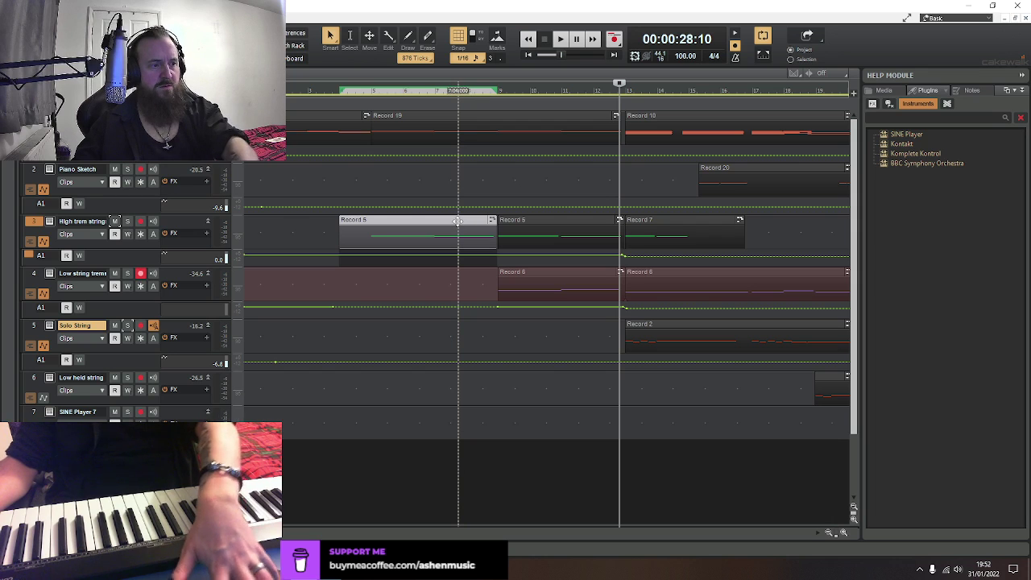
pyautogui.keyDown('ctrl'); pyautogui.click(545, 223); pyautogui.keyUp('ctrl')
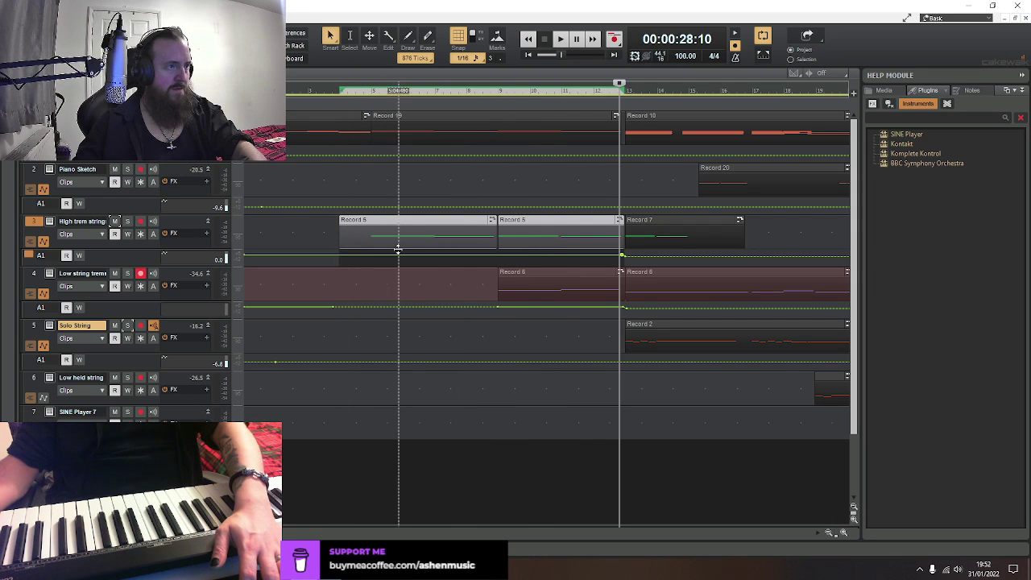
pyautogui.click(462, 59)
pyautogui.click(474, 122)
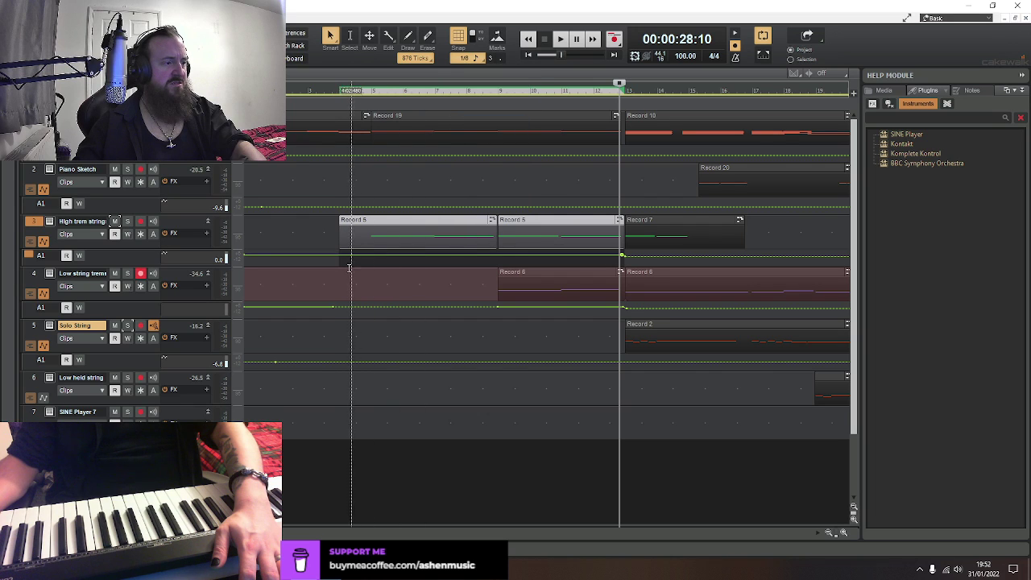
# Move the two High trem strings clips spanning bars 4 to 13 onto the Solo String track and play them
pyautogui.click(340, 281)
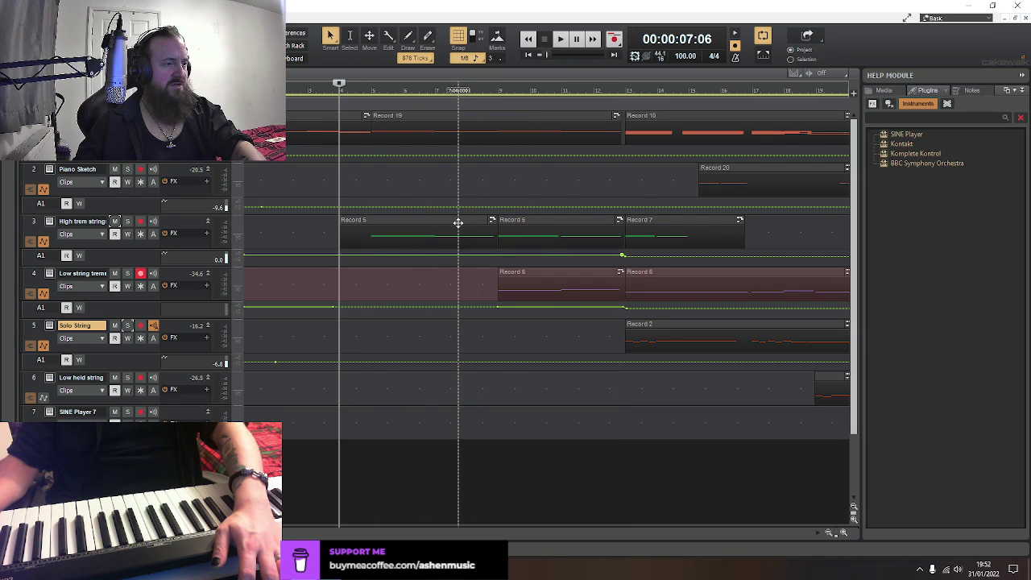
pyautogui.click(458, 224)
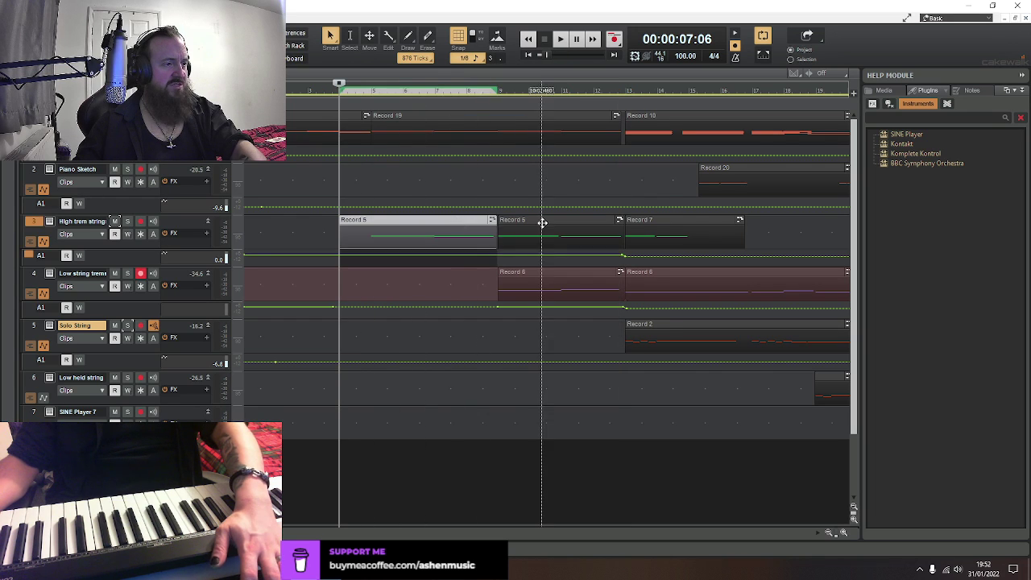
pyautogui.keyDown('ctrl'); pyautogui.click(543, 223); pyautogui.keyUp('ctrl')
pyautogui.moveTo(457, 252); pyautogui.dragTo(464, 328)
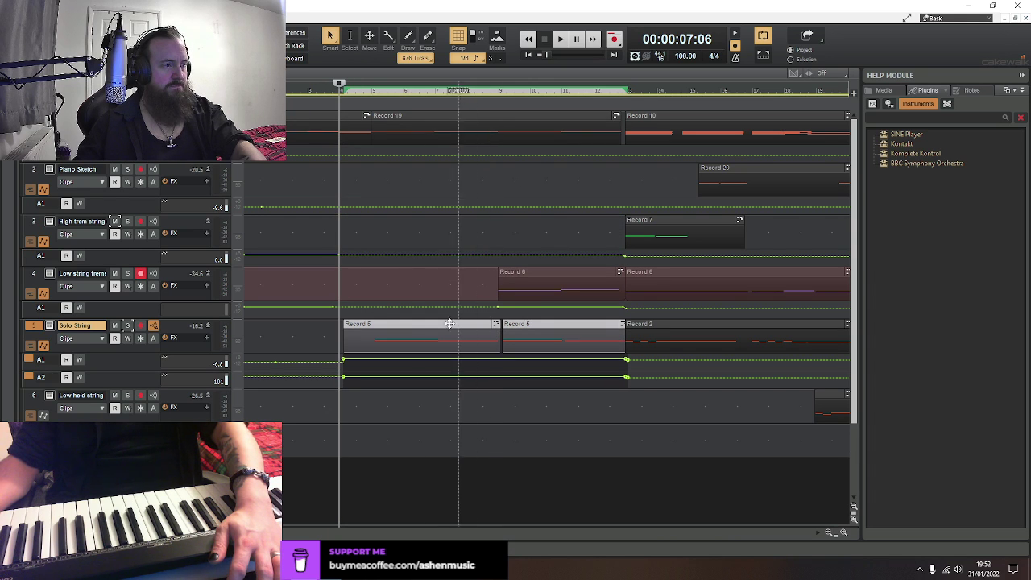
pyautogui.press('space')
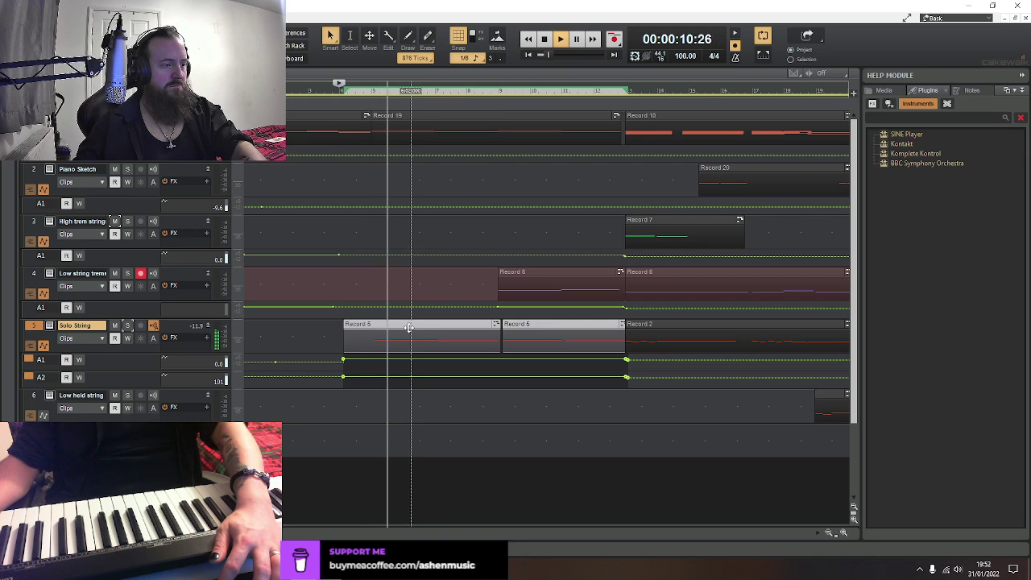
pyautogui.press('space')
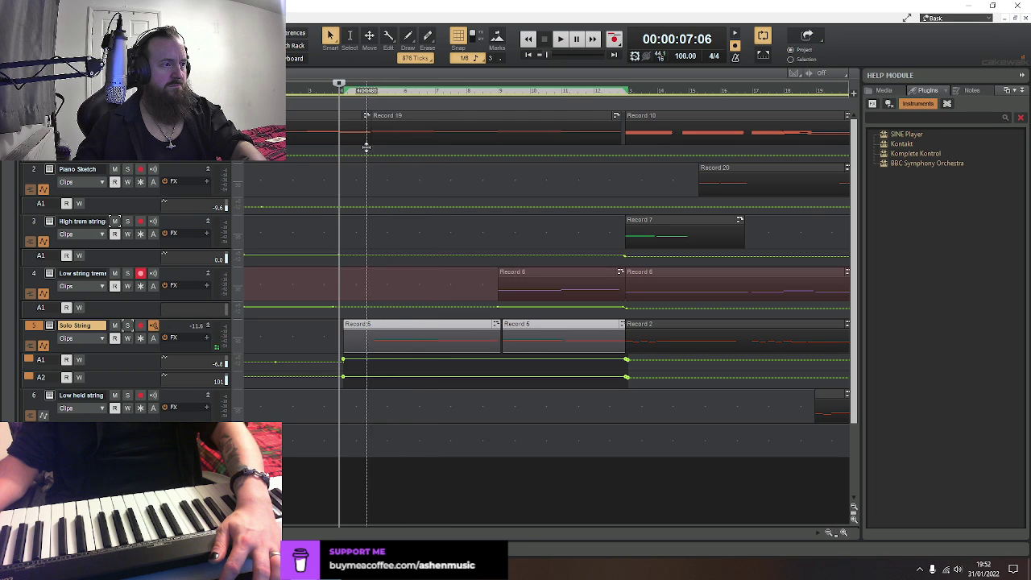
# Shift the two moved Solo String clips slightly earlier so they start at bar 4
pyautogui.click(371, 176)
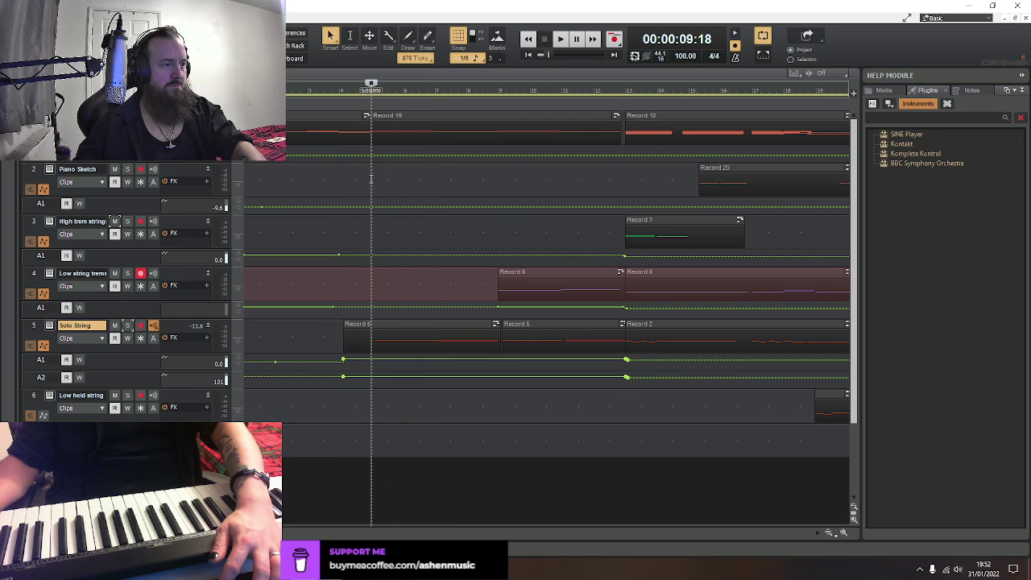
pyautogui.click(484, 323)
pyautogui.keyDown('ctrl'); pyautogui.click(477, 324); pyautogui.keyUp('ctrl')
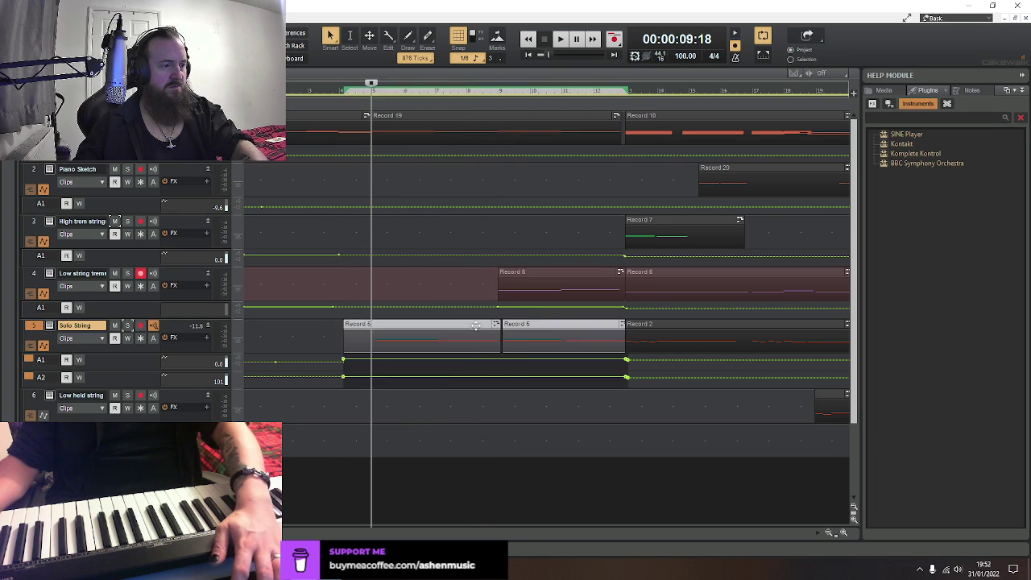
pyautogui.click(448, 344)
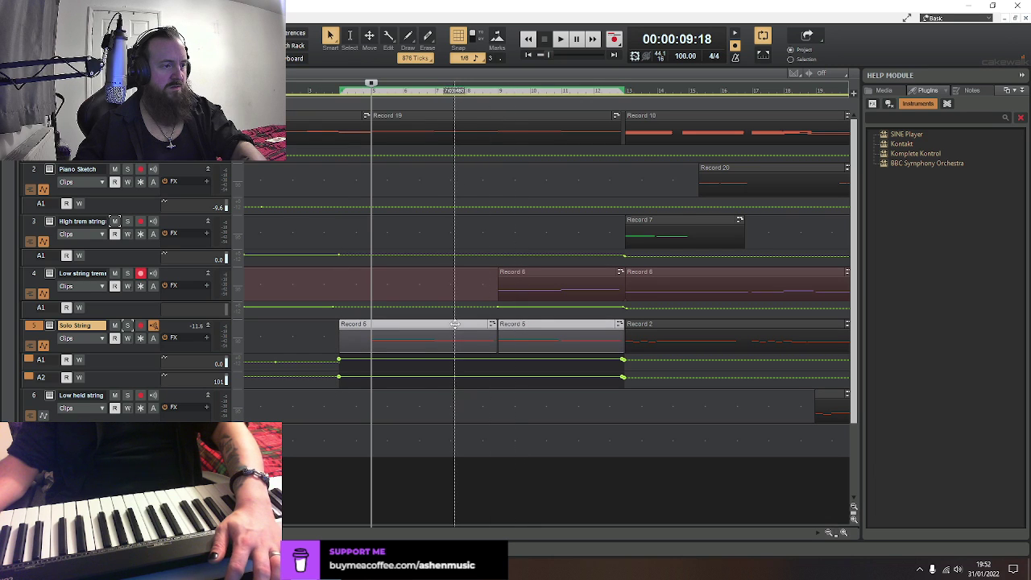
# Transpose the two moved Solo String clips by -12 and play them from bar 5
pyautogui.rightClick(455, 324)
pyautogui.press('Escape')
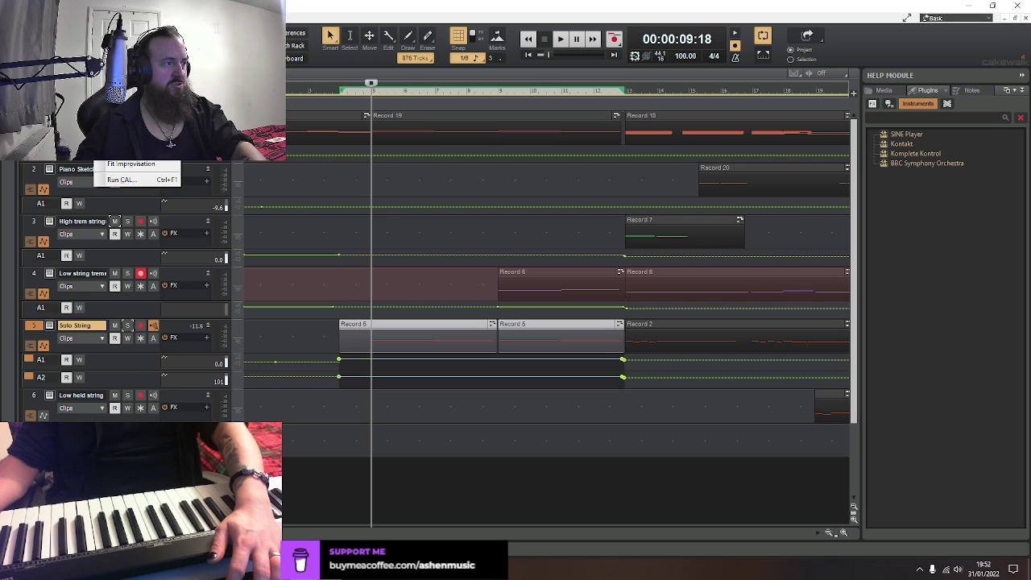
pyautogui.click(129, 89)
pyautogui.write('12')
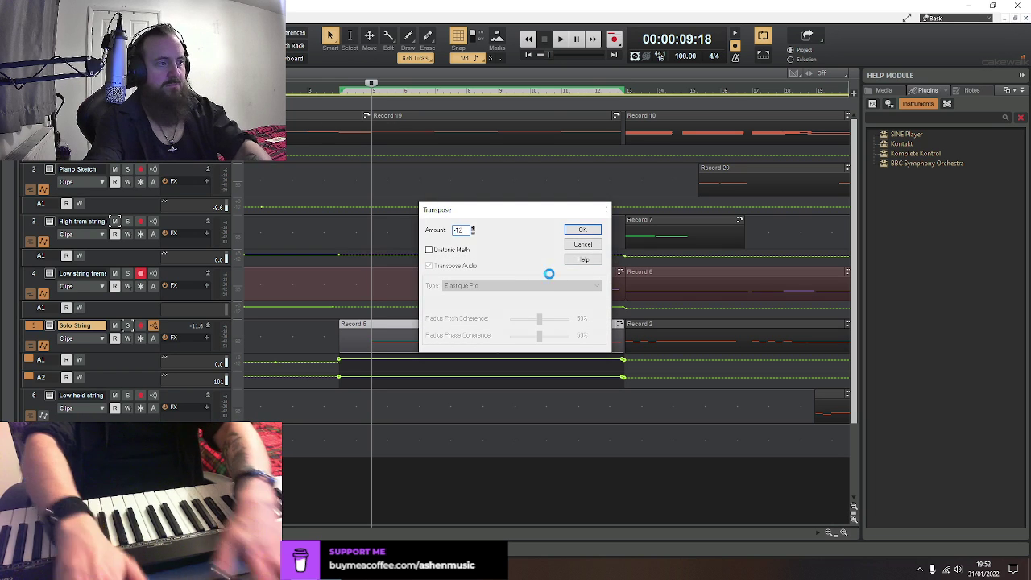
pyautogui.press('Return')
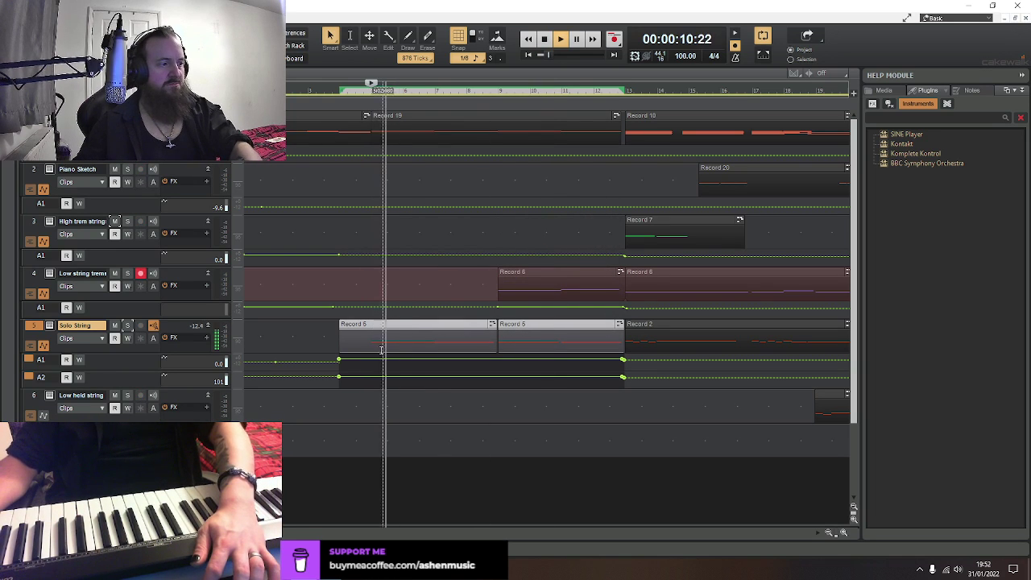
pyautogui.press('space')
# Delete the Solo String volume envelope node at bar 4 and play the passage from bar 5
pyautogui.rightClick(339, 360)
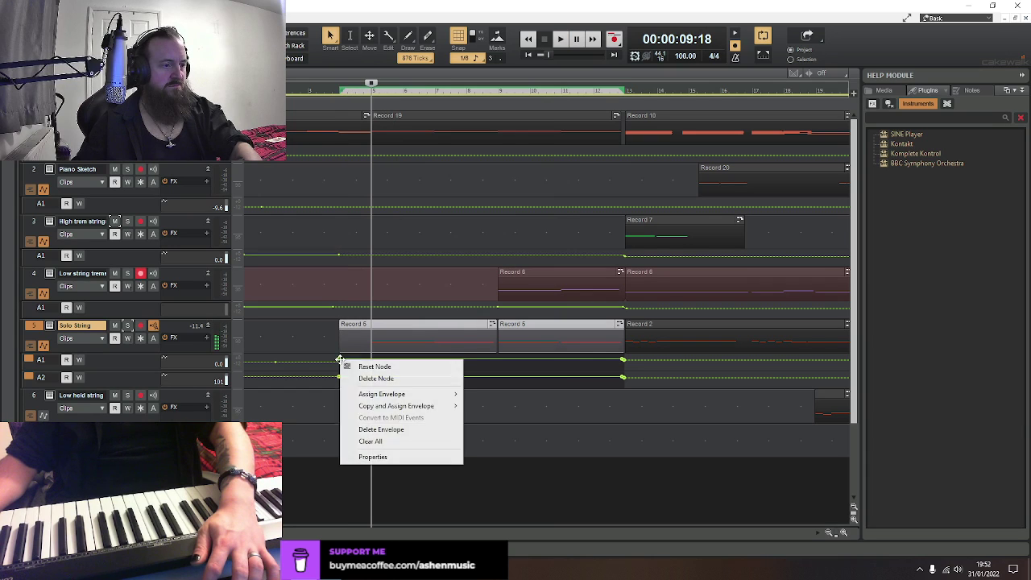
pyautogui.click(383, 375)
pyautogui.press('space')
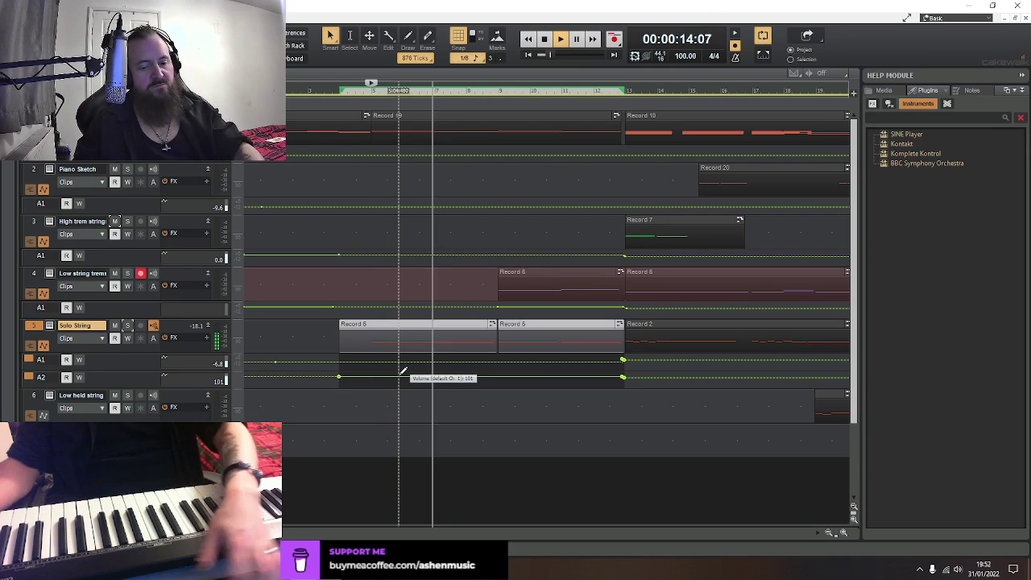
# Undo the transfer and transposition of the two High trem strings clips, and play the passage from bar 5
pyautogui.press('space')
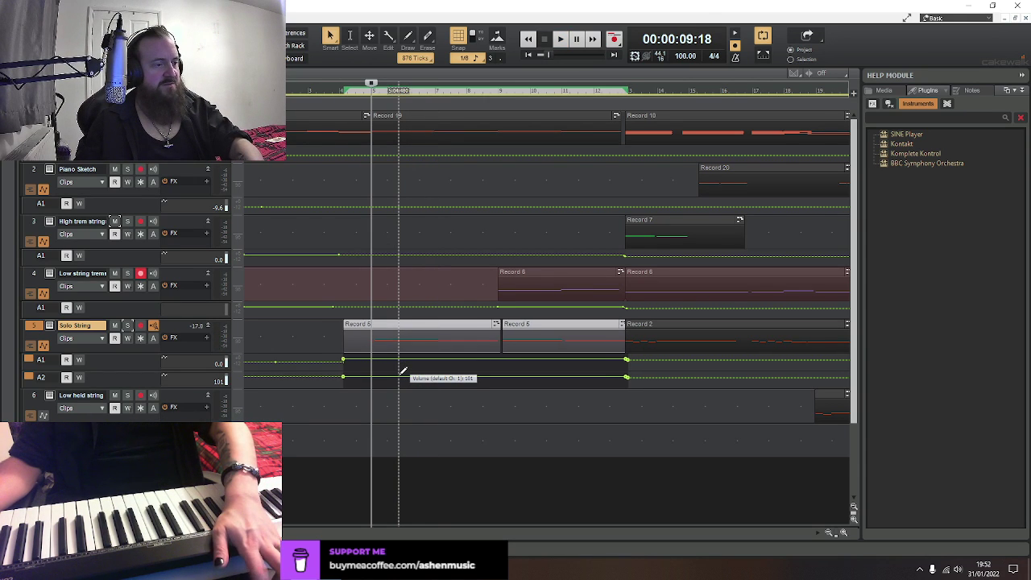
pyautogui.hotkey('ctrl', 'z')
pyautogui.press('space')
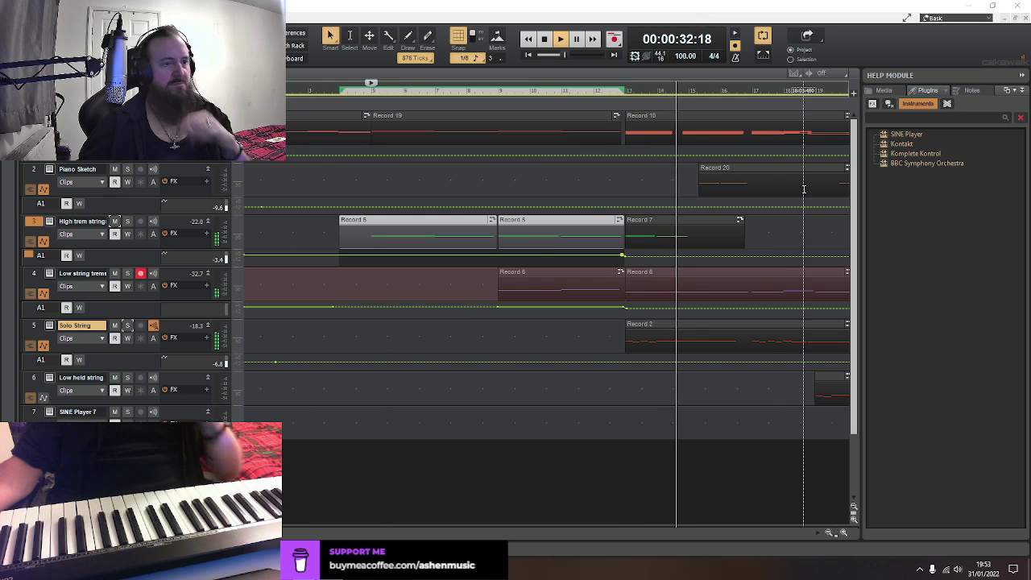
# Delete the High trem strings clips from bar 13 onward, keeping only the two opening clips on that track
pyautogui.click(679, 229)
pyautogui.press('Delete')
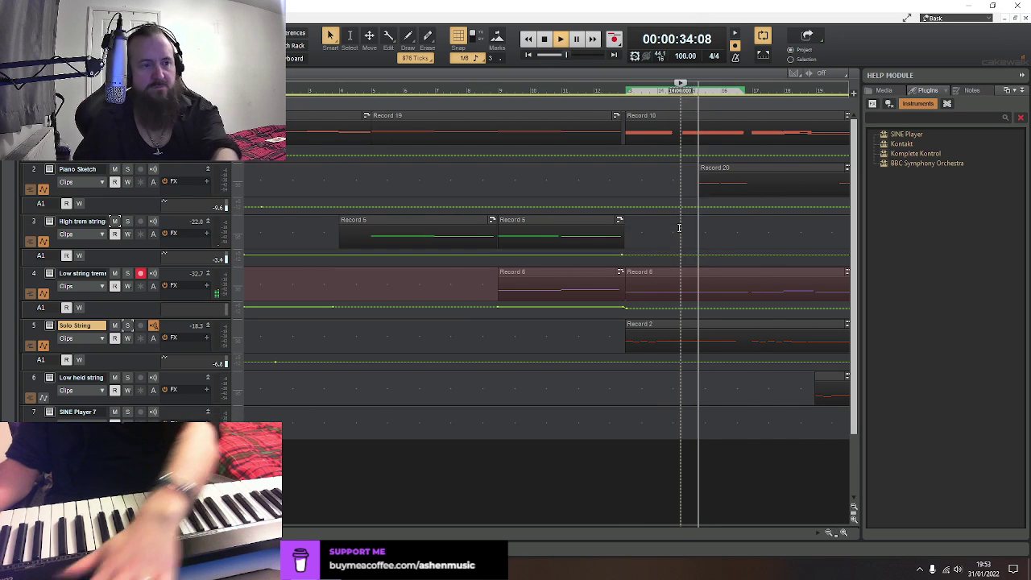
pyautogui.hscroll(5, 599, 235)
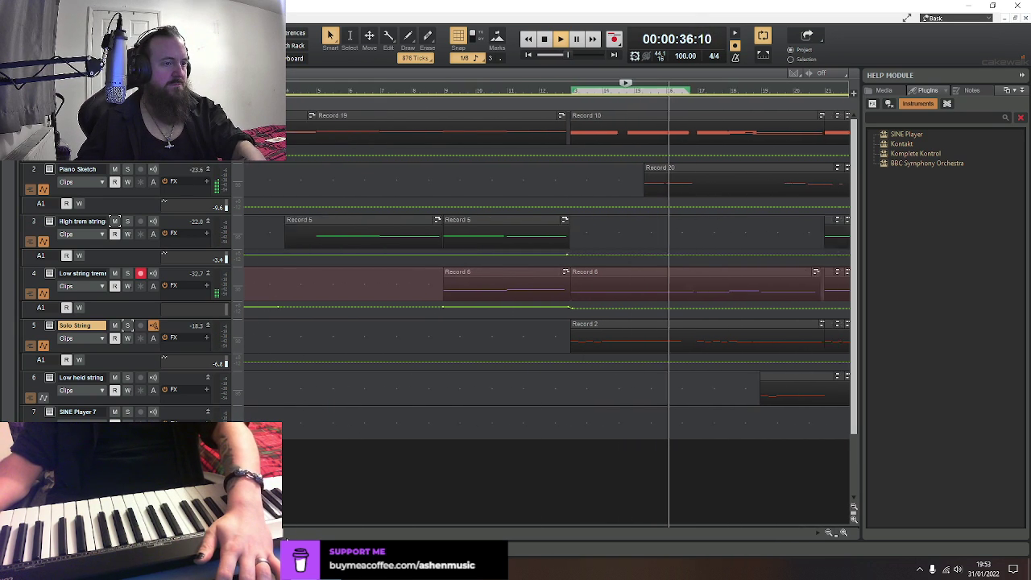
pyautogui.moveTo(599, 236); pyautogui.dragTo(794, 241)
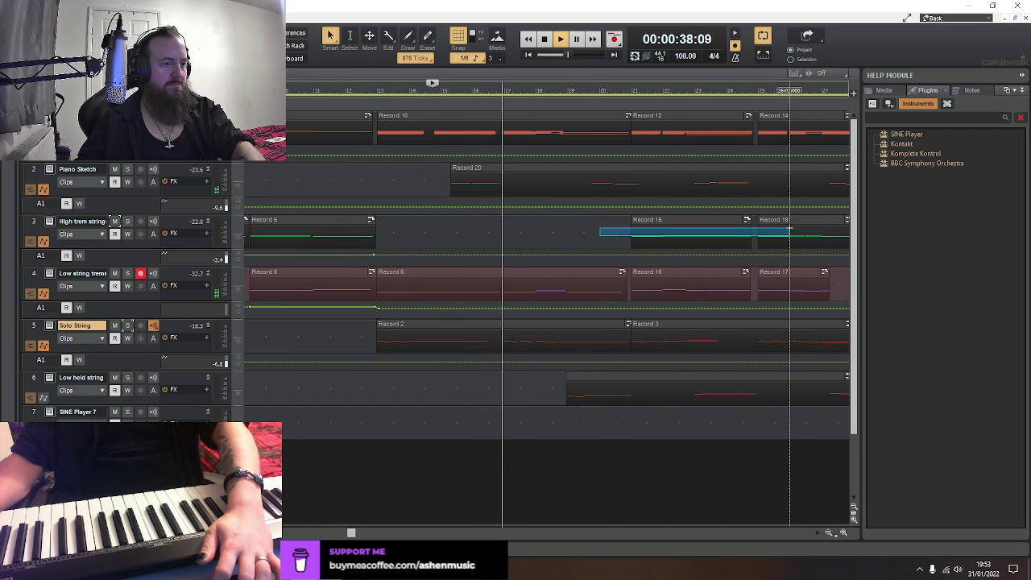
pyautogui.press('Delete')
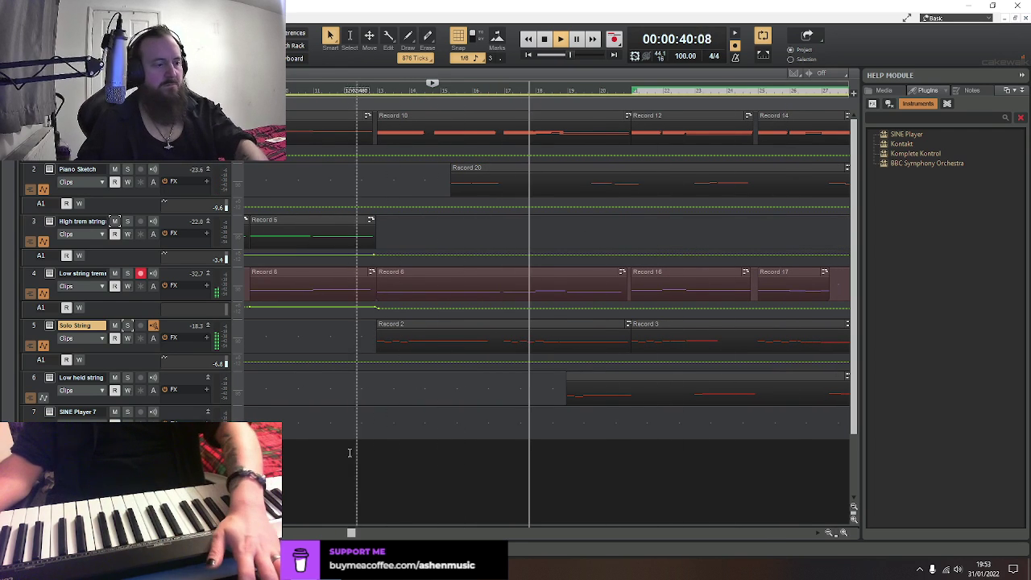
pyautogui.hscroll(6, 384, 353)
pyautogui.hscroll(-7, 548, 306)
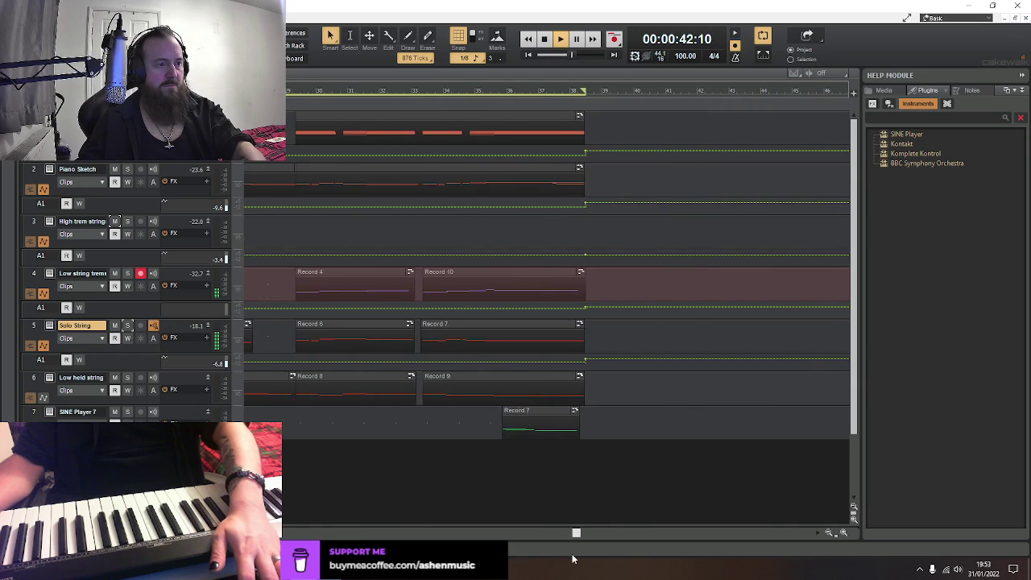
pyautogui.moveTo(334, 569)
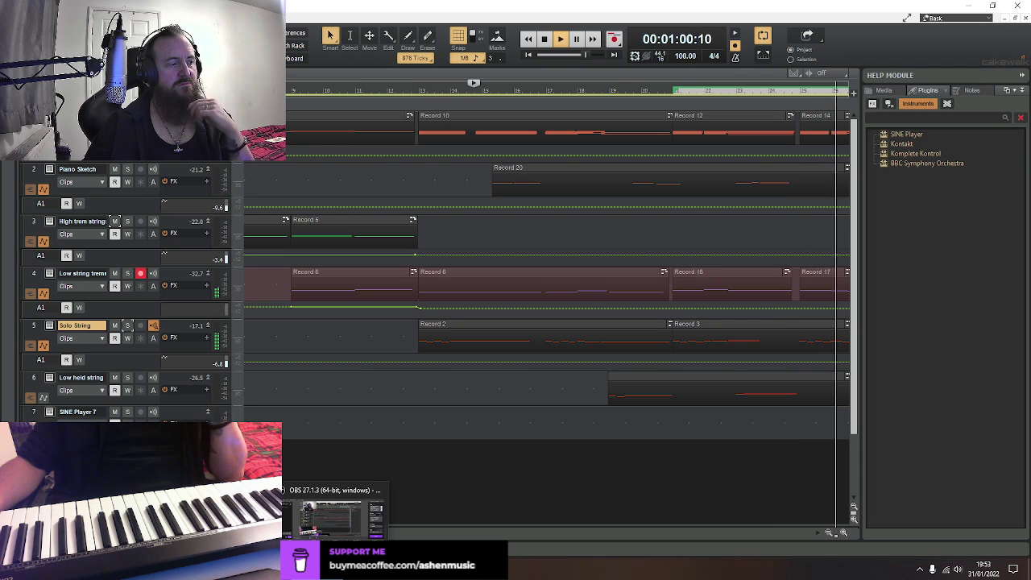
# Select the SINE Player 7 track, try out its sound against the playback, and check its loaded articulation in the instrument
pyautogui.click(33, 413)
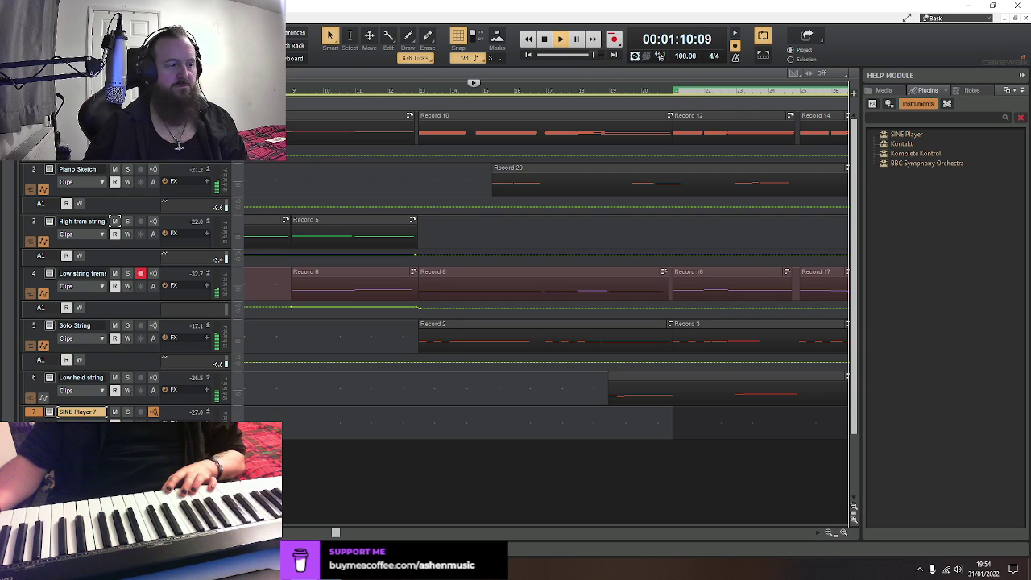
pyautogui.moveTo(335, 533); pyautogui.dragTo(483, 533)
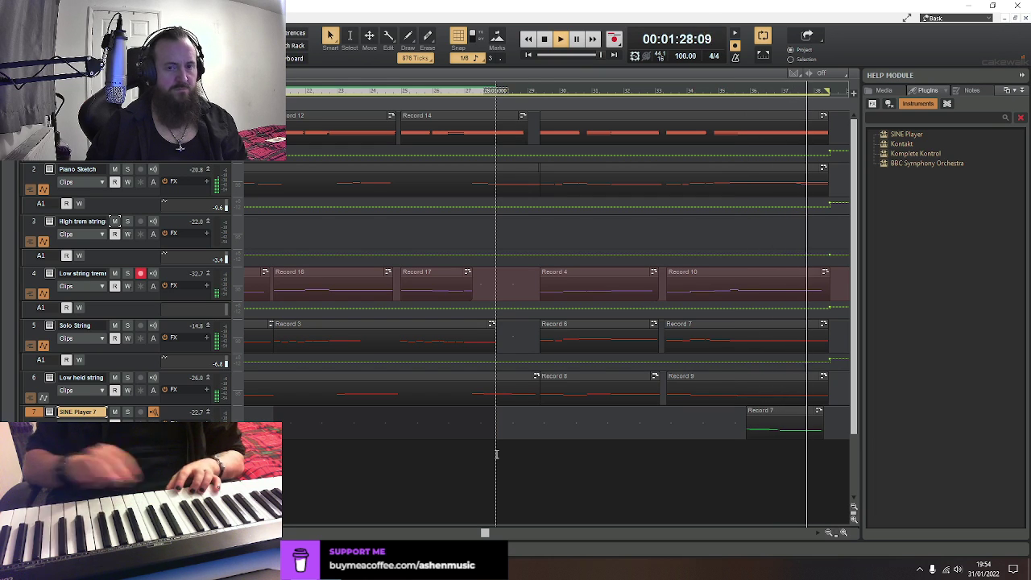
pyautogui.press('space')
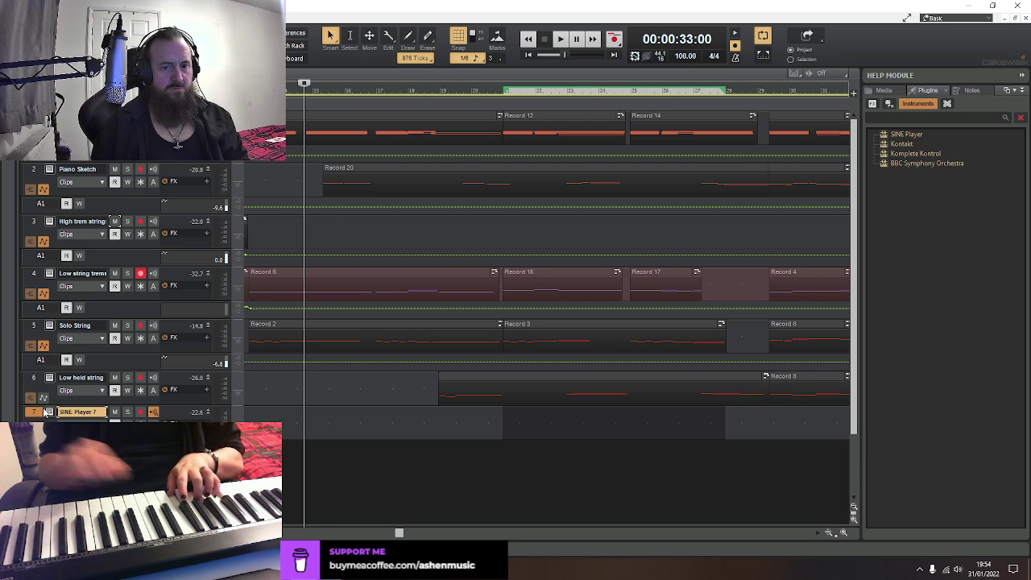
pyautogui.click(52, 412)
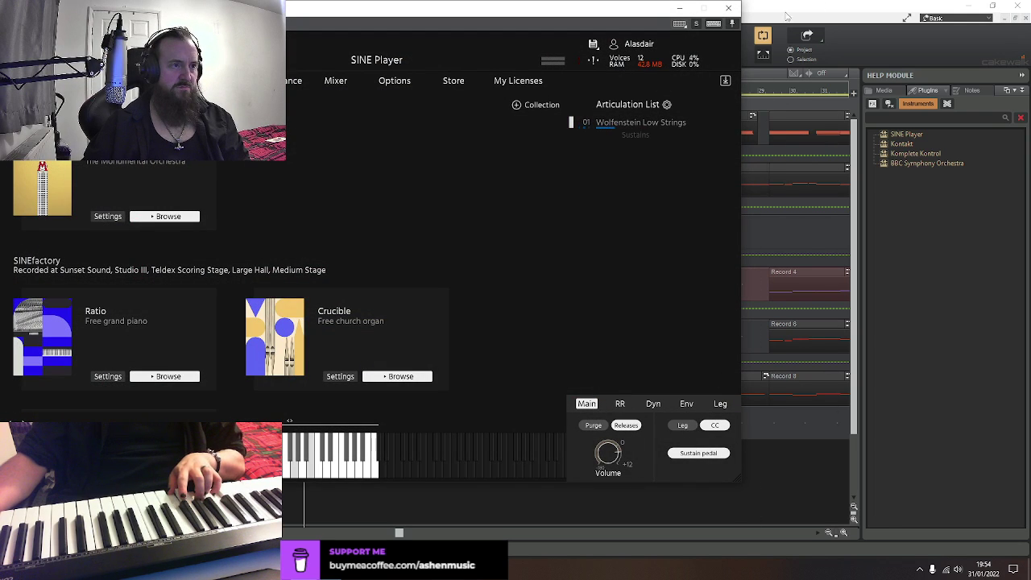
pyautogui.click(729, 8)
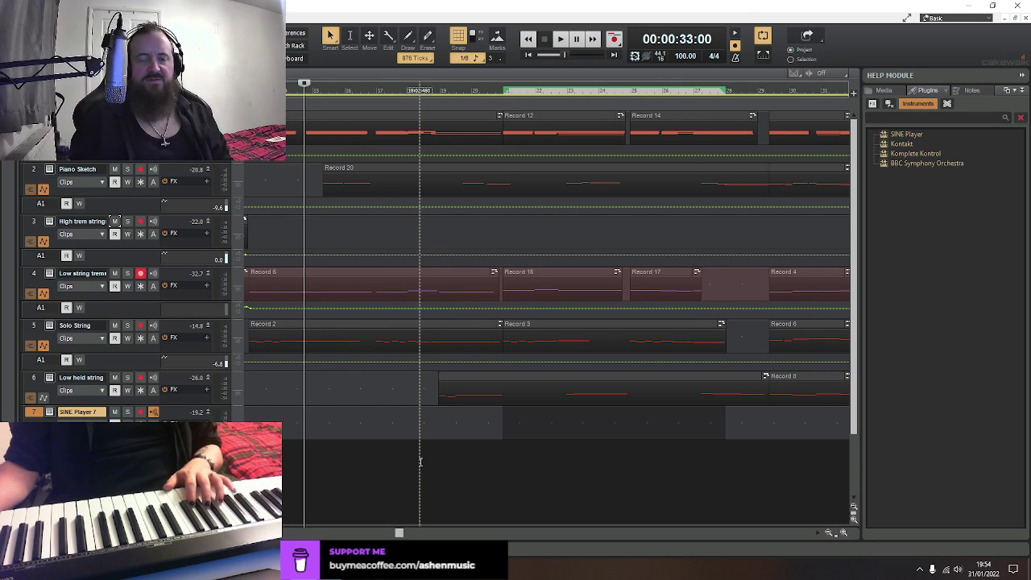
# Play the closing section of the arrangement from about bar 27
pyautogui.moveTo(397, 532); pyautogui.dragTo(526, 564)
pyautogui.press('space')
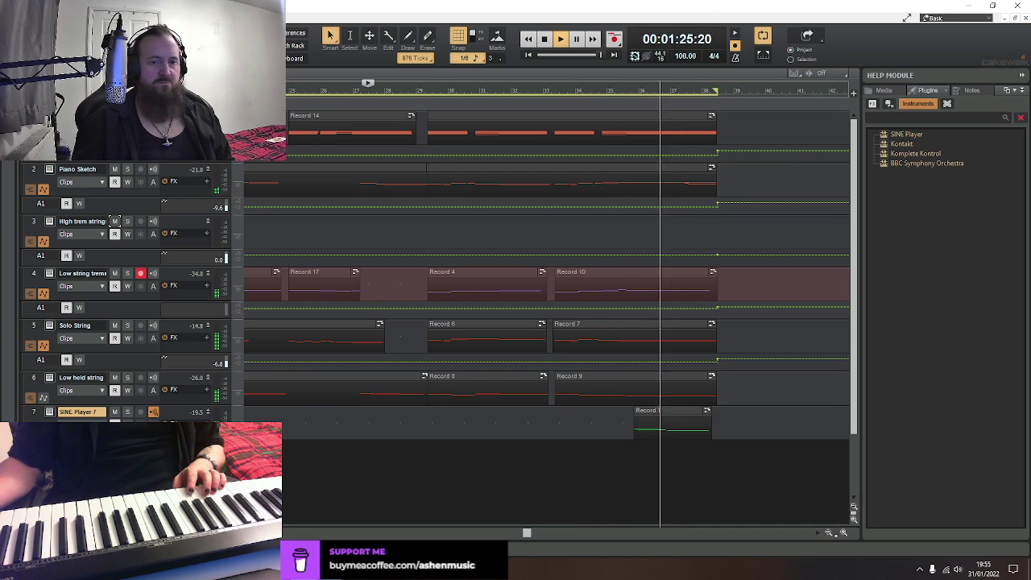
pyautogui.press('space')
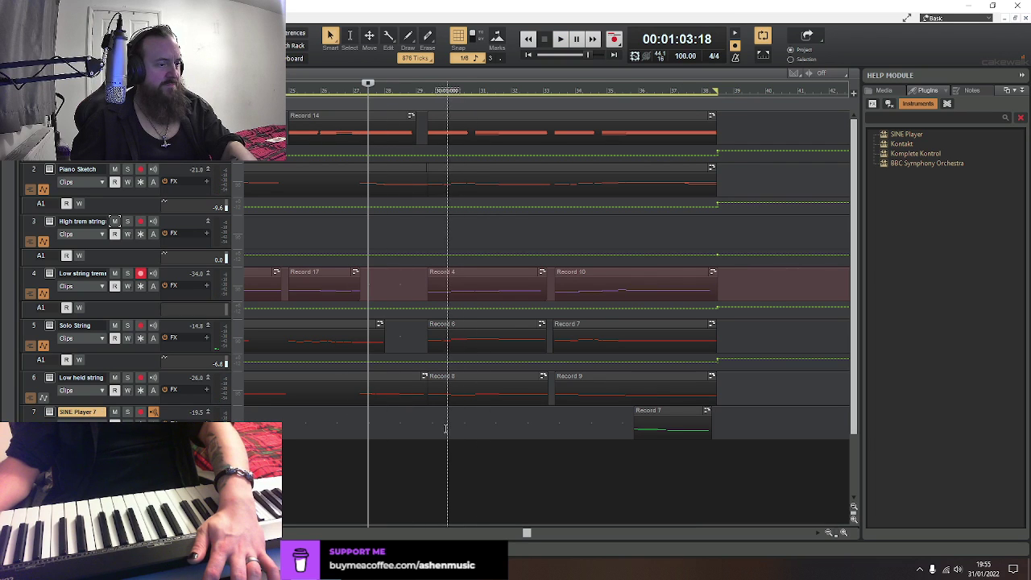
# Solo the SINE Player 7 and Solo String tracks, arm only SINE Player 7, and record a two-voice part from bar 29 to bar 33
pyautogui.click(128, 412)
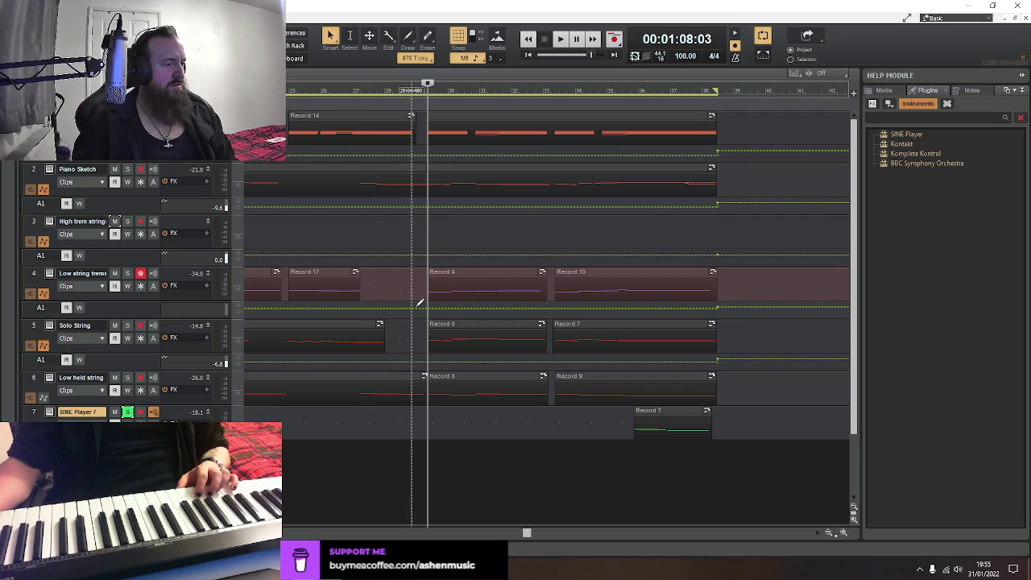
pyautogui.click(141, 412)
pyautogui.click(142, 274)
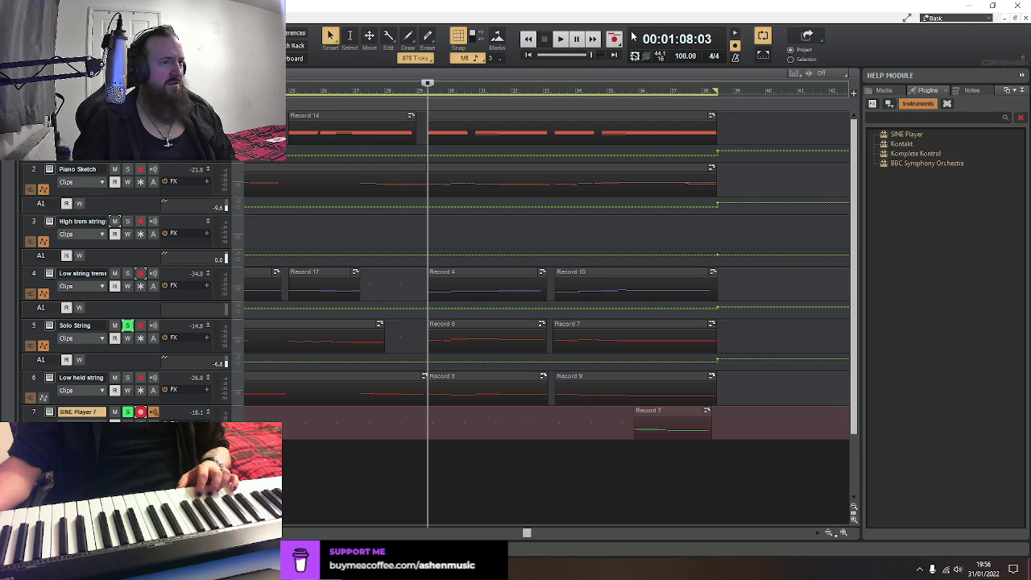
pyautogui.click(615, 40)
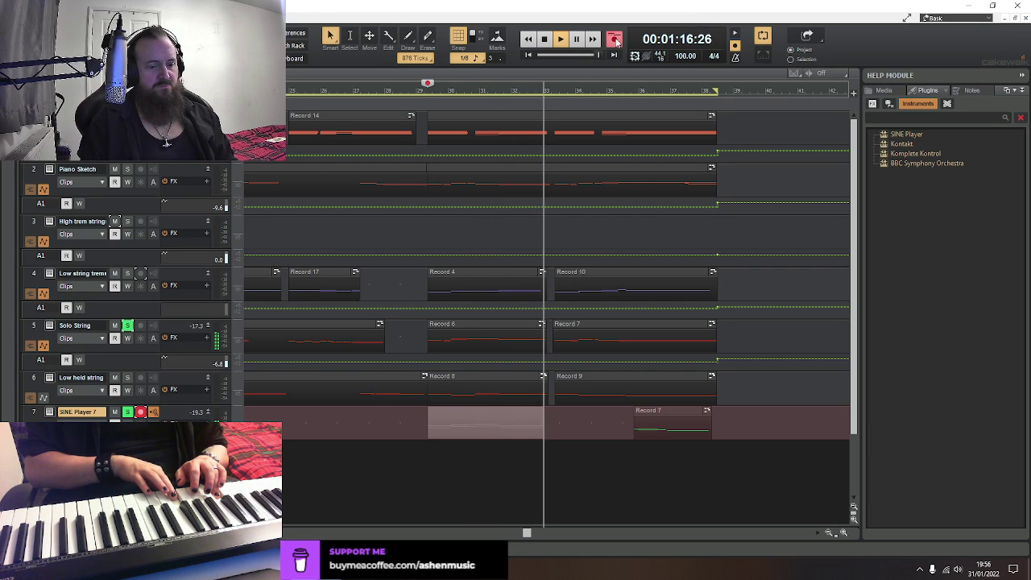
pyautogui.click(615, 40)
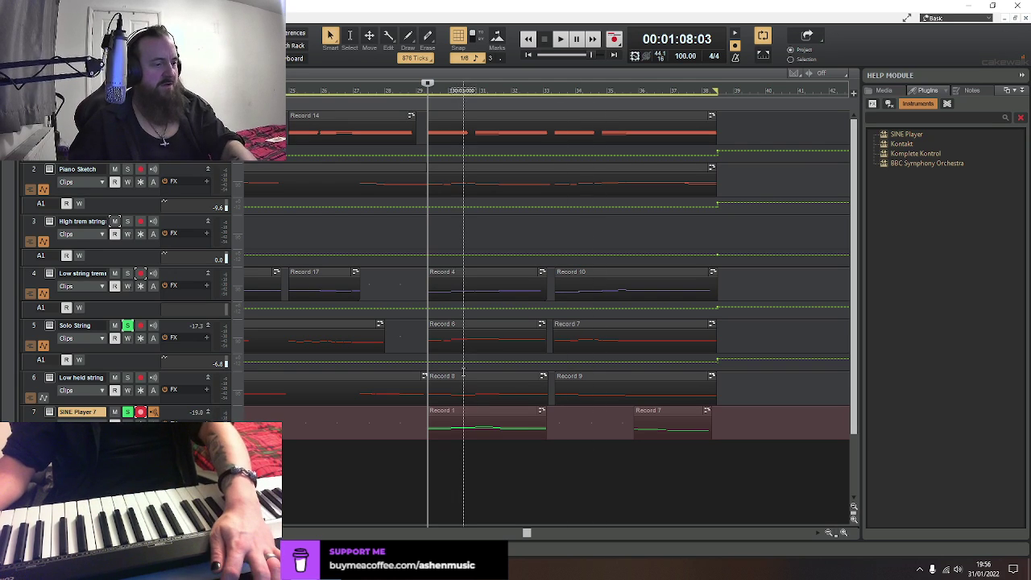
# Open the newly recorded SINE Player 7 clip in the piano roll, align its first E4 note to 29:02:480, and play it
pyautogui.doubleClick(453, 415)
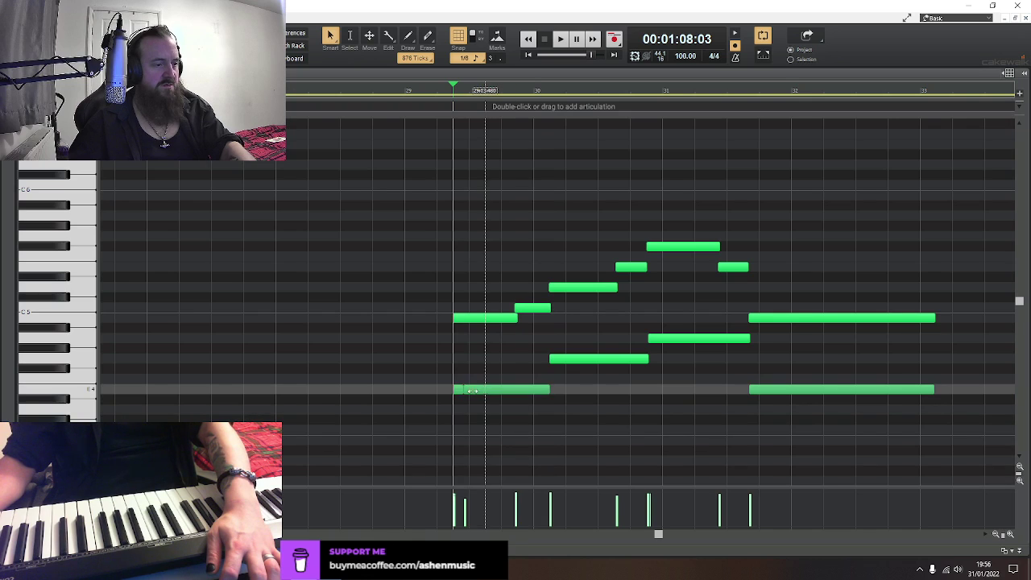
pyautogui.moveTo(463, 391); pyautogui.dragTo(453, 391)
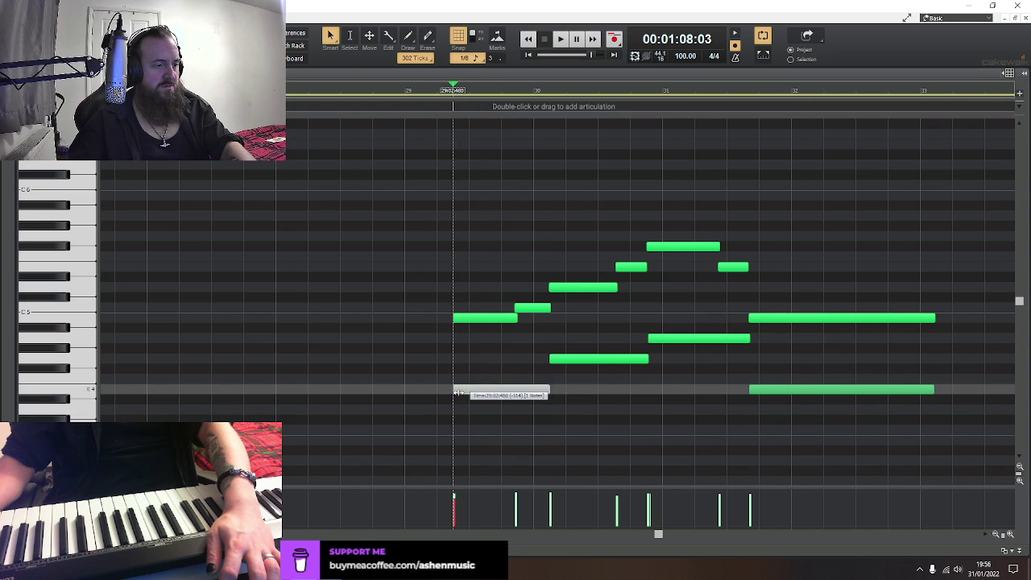
pyautogui.click(462, 313)
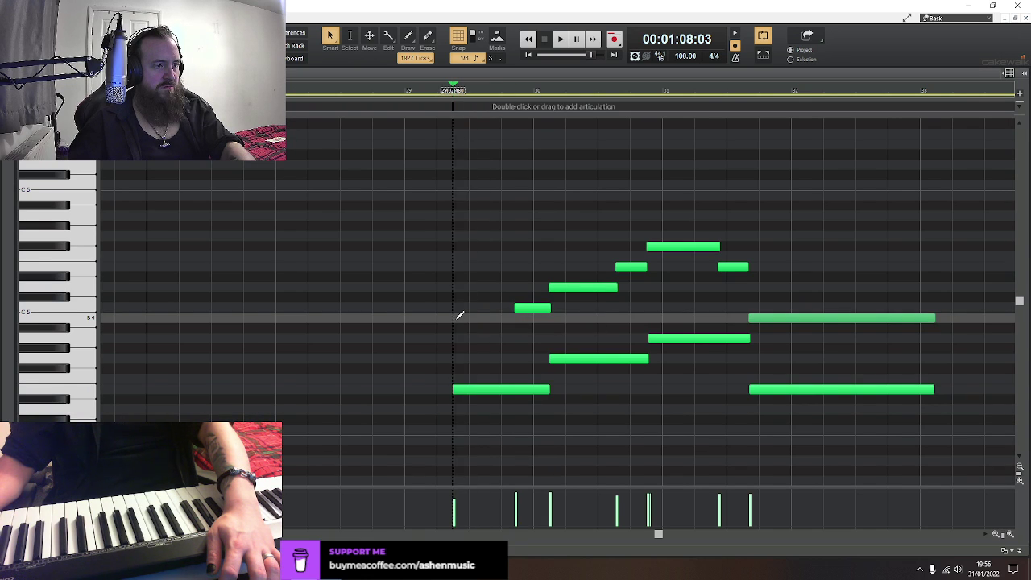
pyautogui.click(459, 315)
pyautogui.press('space')
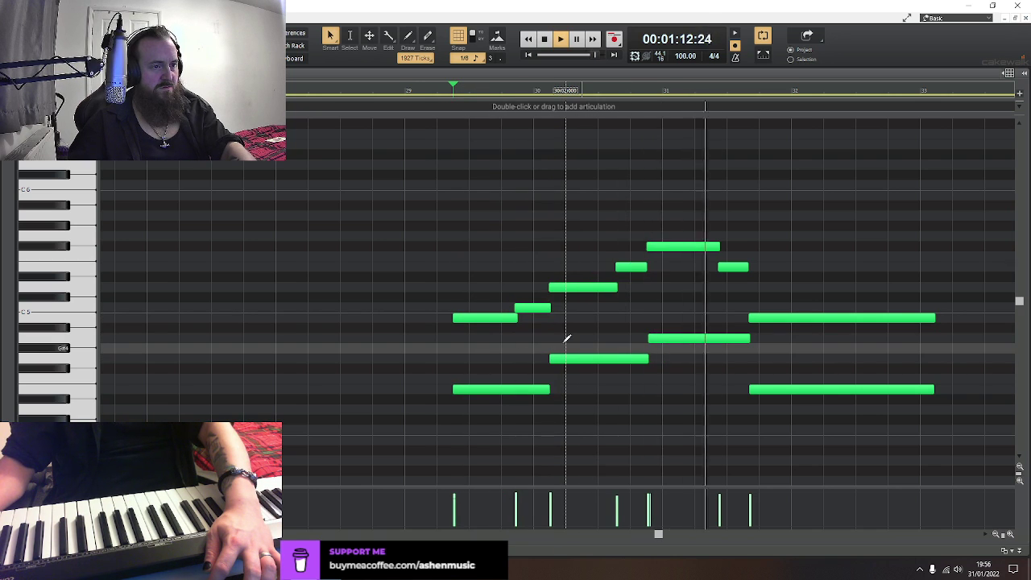
pyautogui.press('space')
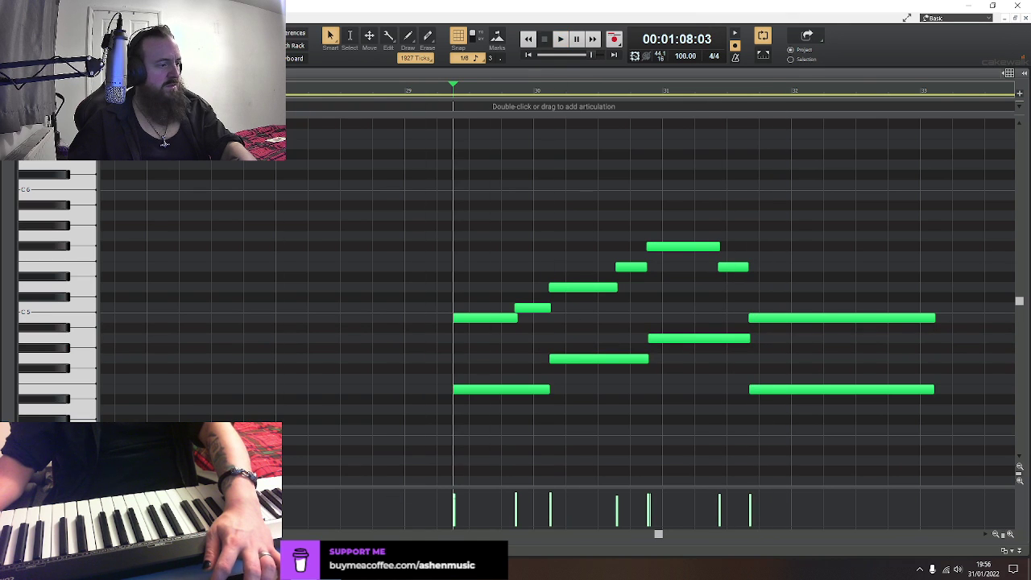
# Open the Solo String clip at bar 29 together with the new SINE Player 7 clip in the piano roll, and play them
pyautogui.press('d')
pyautogui.click(476, 328)
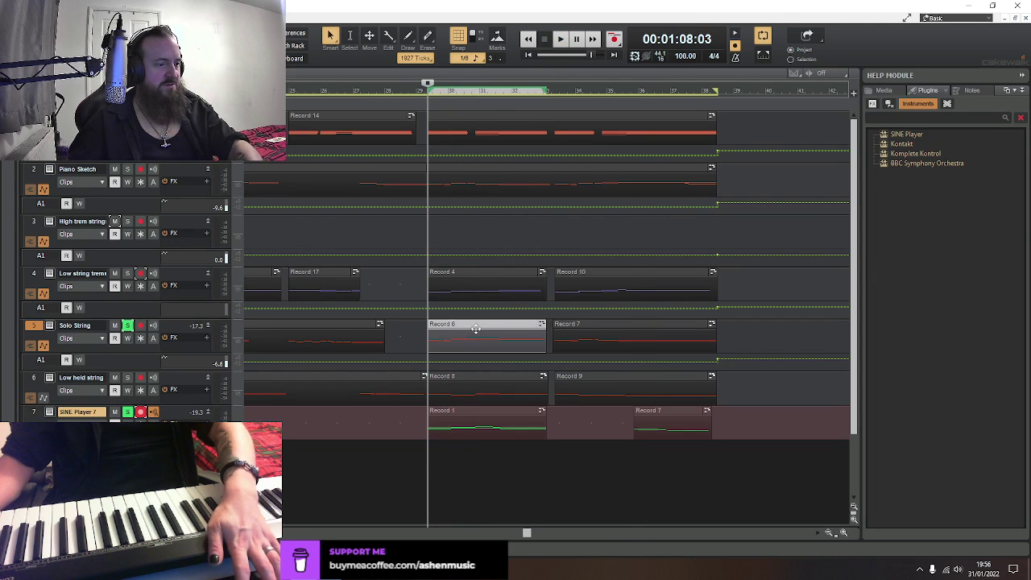
pyautogui.rightClick(476, 329)
pyautogui.click(483, 336)
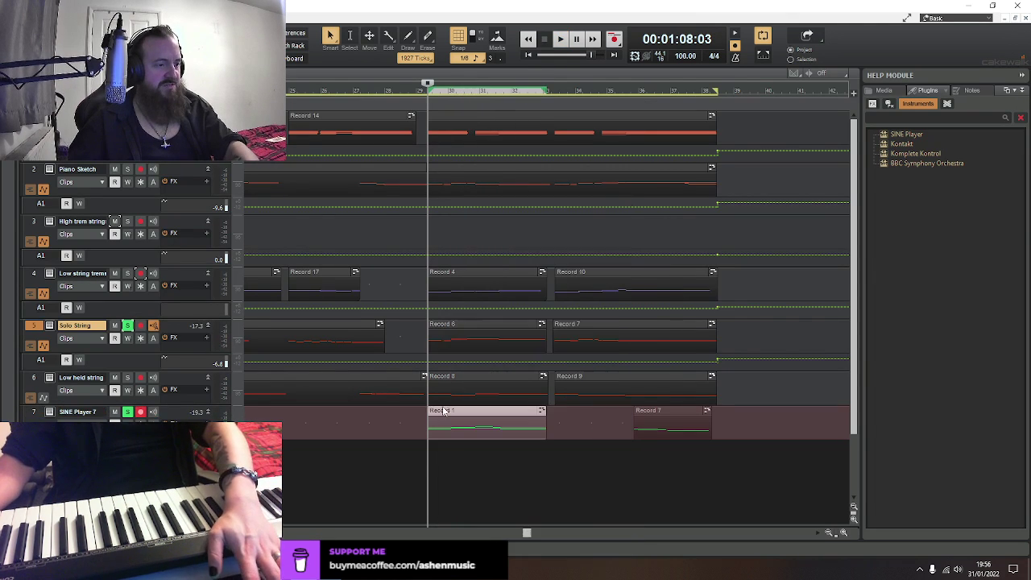
pyautogui.keyDown('ctrl'); pyautogui.click(479, 324); pyautogui.keyUp('ctrl')
pyautogui.rightClick(479, 324)
pyautogui.moveTo(526, 237)
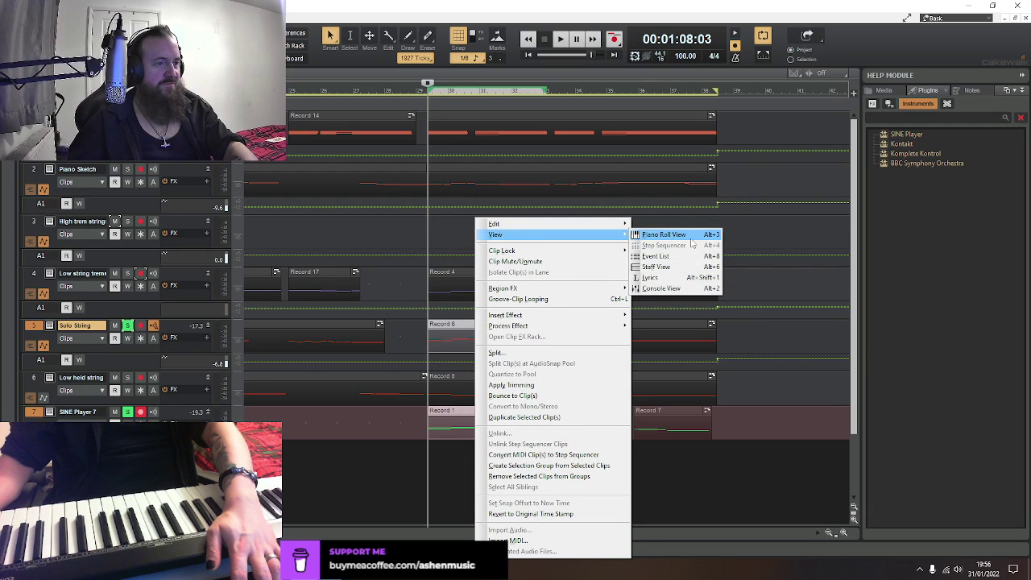
pyautogui.click(687, 236)
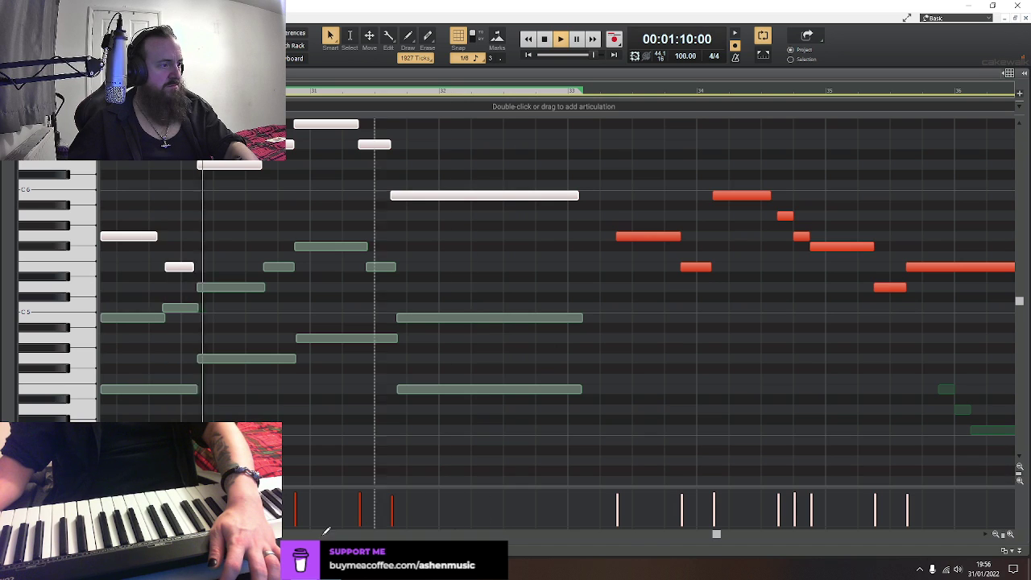
pyautogui.press('space')
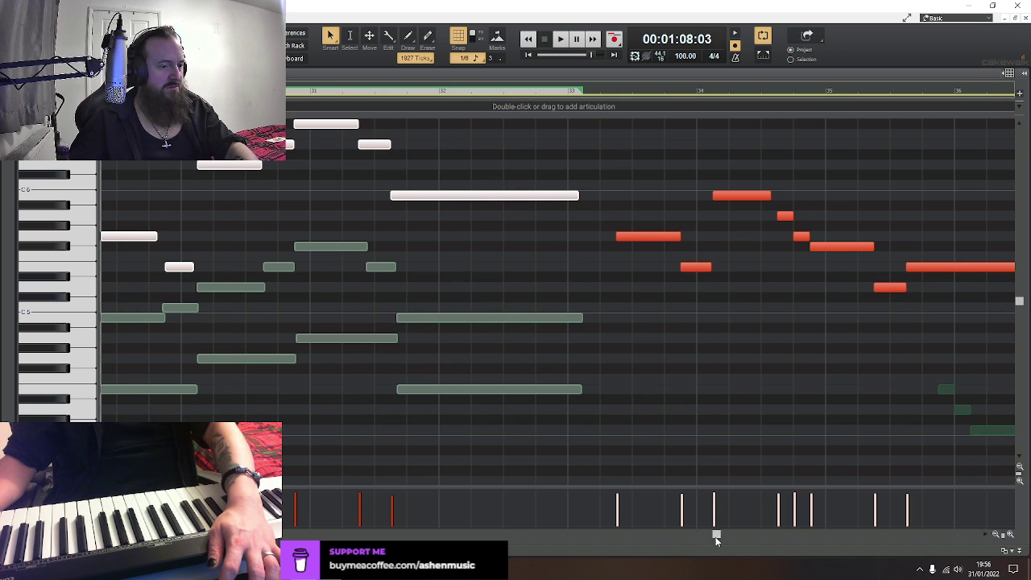
pyautogui.moveTo(716, 536); pyautogui.dragTo(694, 536)
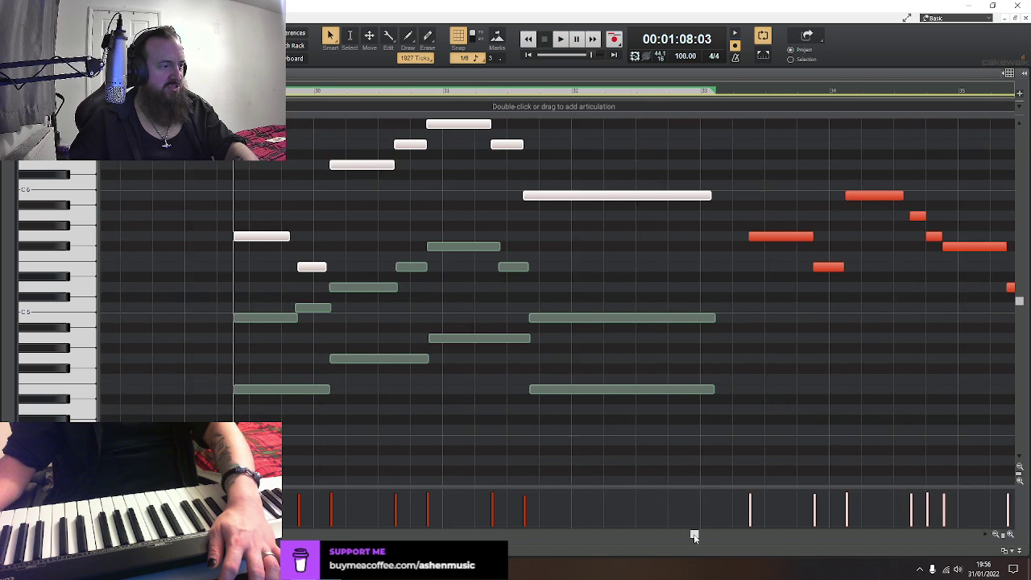
# Switch to editing the SINE Player 7 notes and align the C5 note's start with the second Solo String note
pyautogui.moveTo(310, 308); pyautogui.dragTo(301, 309)
pyautogui.click(299, 301)
pyautogui.click(274, 271)
pyautogui.click(241, 308)
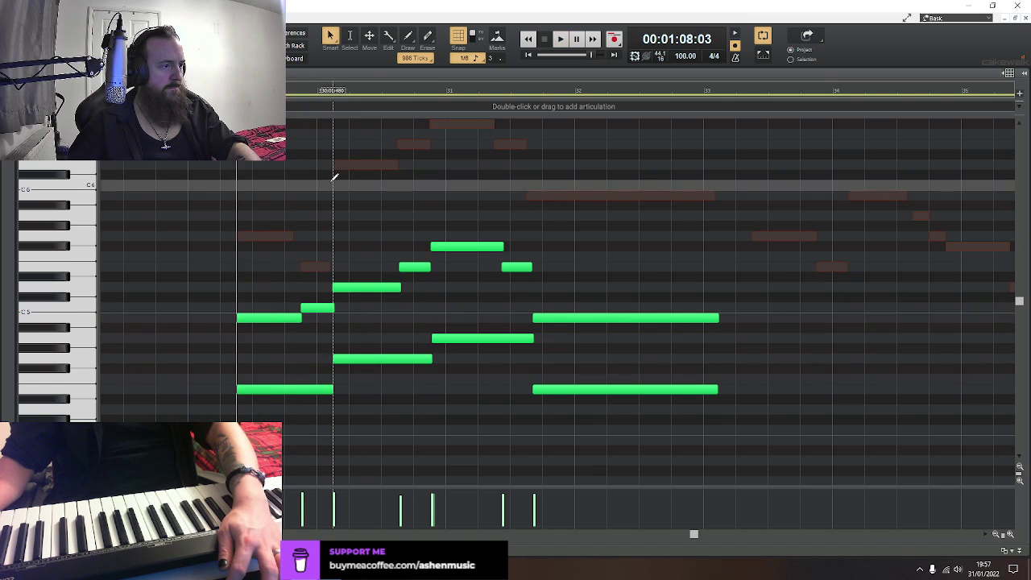
# Align the D5, E5 and F#5 note edges to 30:03:480 and 30:04:480, and end the G4 note at 30:04:480
pyautogui.click(327, 234)
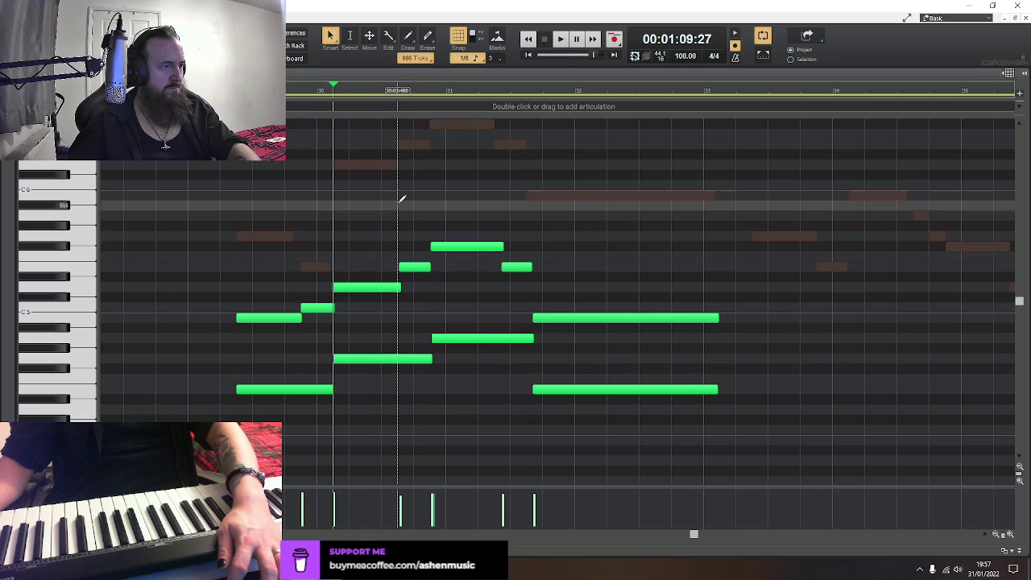
pyautogui.click(402, 200)
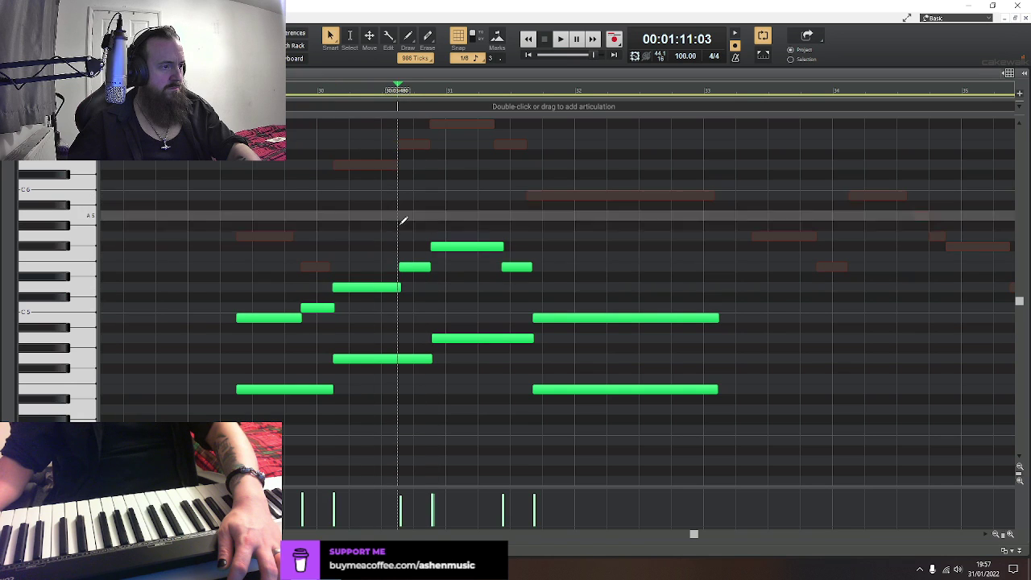
pyautogui.moveTo(403, 285); pyautogui.dragTo(431, 252)
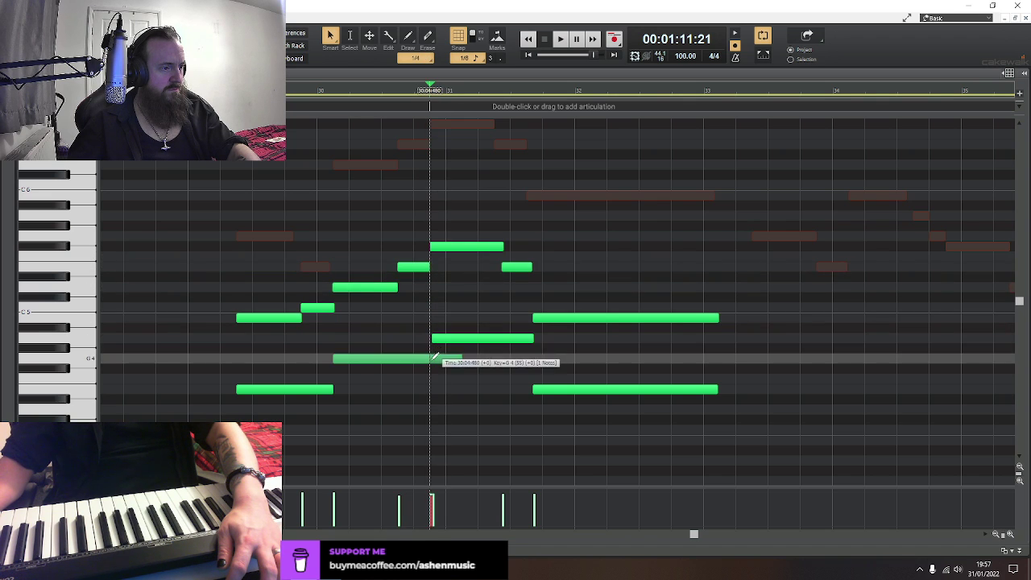
pyautogui.moveTo(429, 359); pyautogui.dragTo(429, 360)
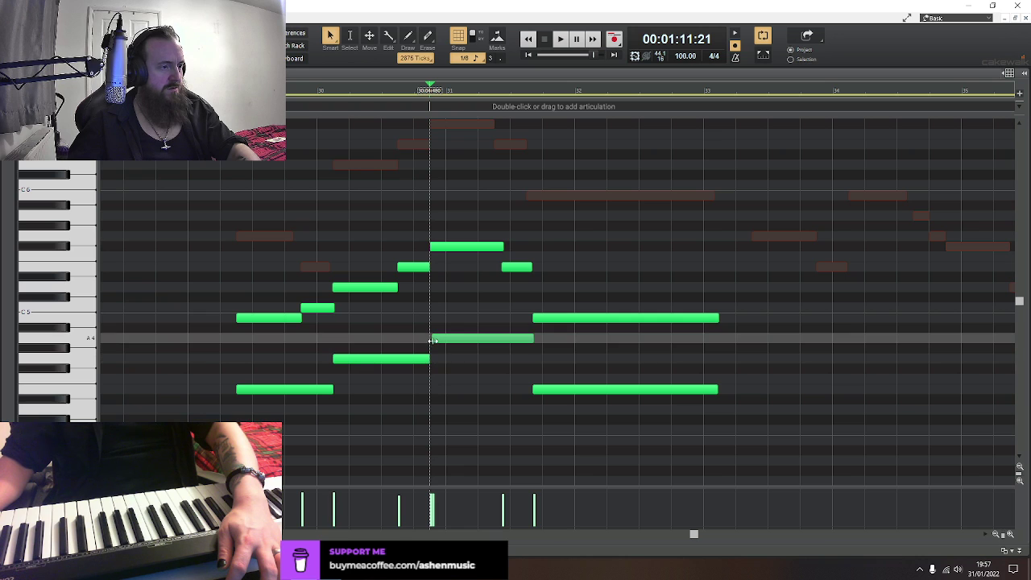
# Align the edges of the SINE Player 7 F#5, E5, A4 and long B4 and E4 notes with the Solo String notes in bar 31, and play the passage
pyautogui.moveTo(503, 245); pyautogui.dragTo(513, 268)
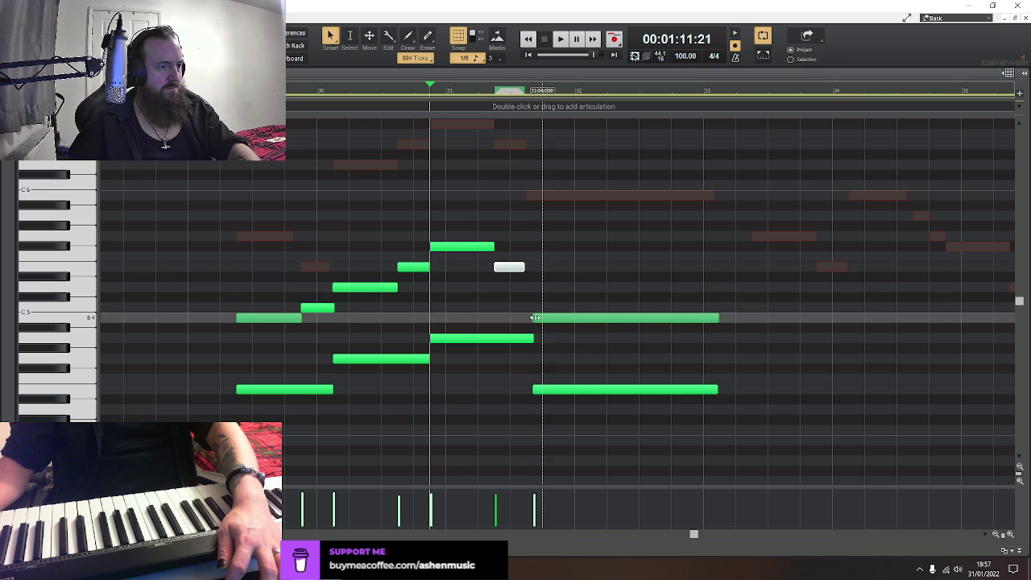
pyautogui.moveTo(532, 318); pyautogui.dragTo(526, 318)
pyautogui.moveTo(532, 389); pyautogui.dragTo(526, 389)
pyautogui.moveTo(534, 339); pyautogui.dragTo(528, 344)
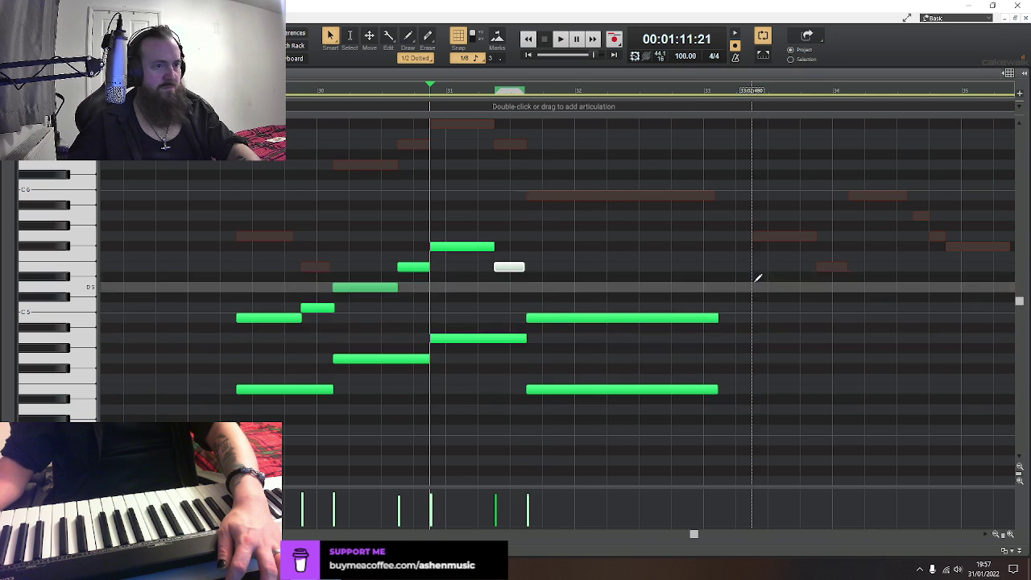
pyautogui.click(192, 376)
pyautogui.press('space')
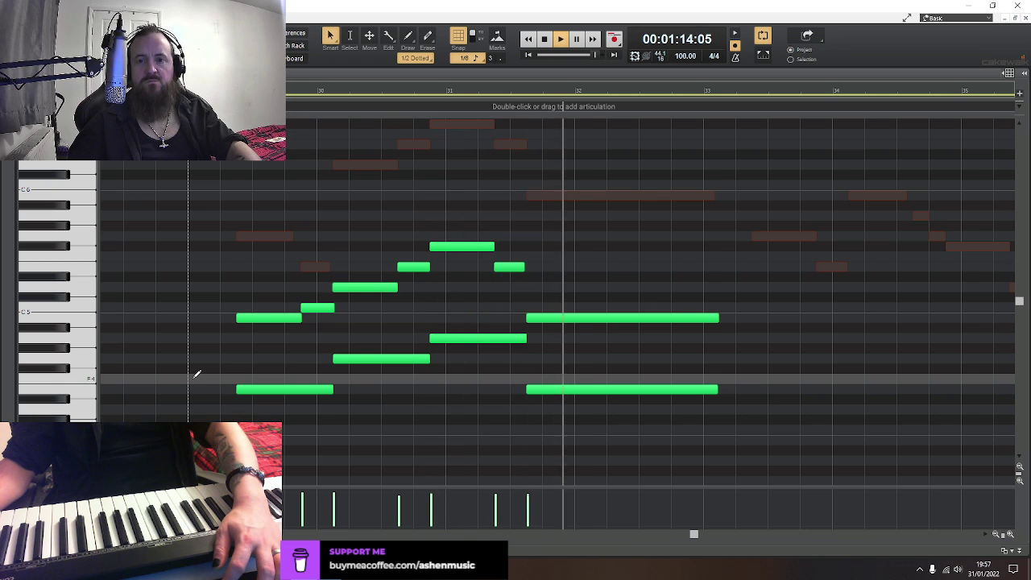
pyautogui.press('space')
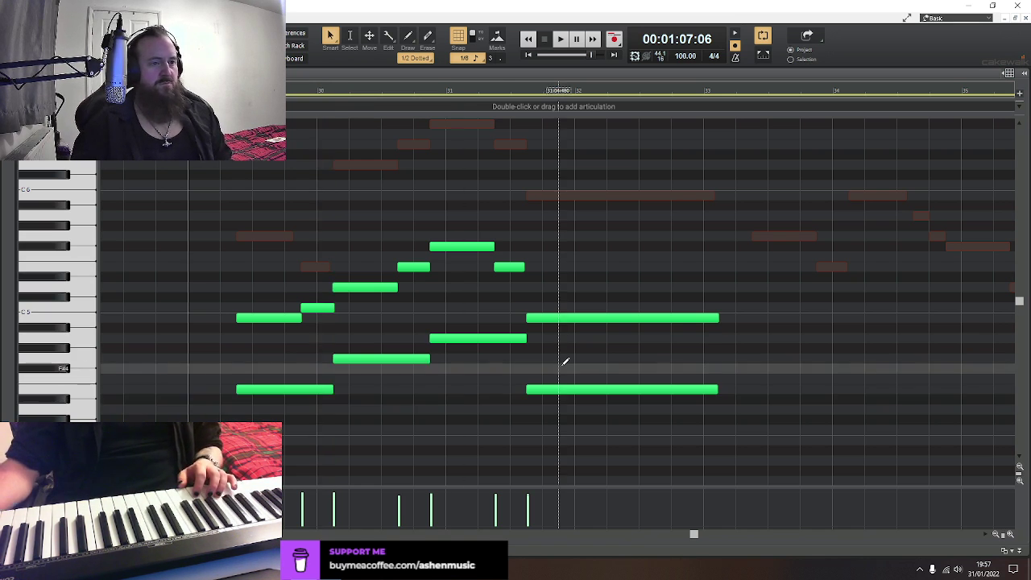
# Return to the track view and play the closing section with all parts, first from before bar 27 and again from 28:04:480
pyautogui.press('b')
pyautogui.press('d')
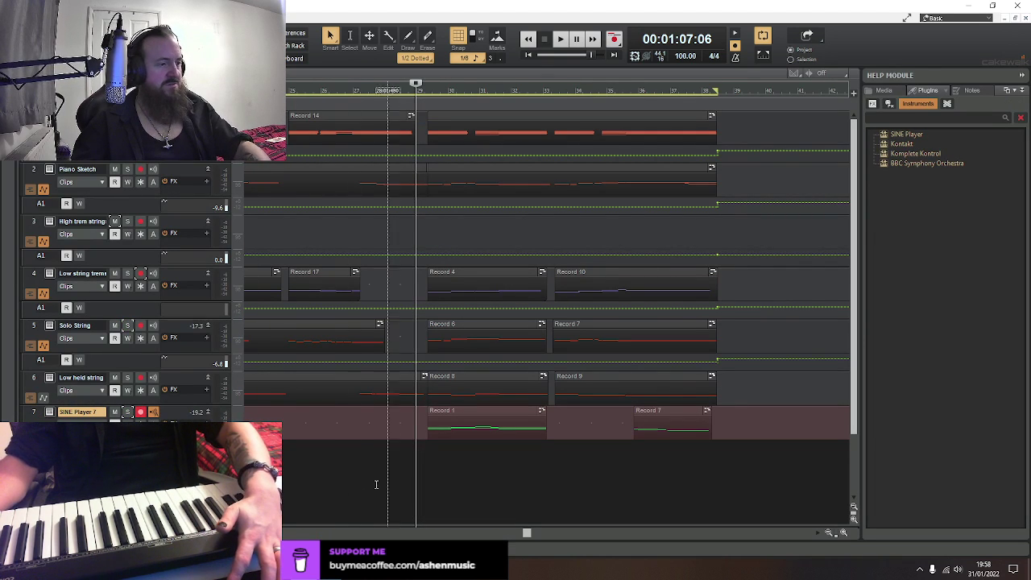
pyautogui.click(347, 482)
pyautogui.press('space')
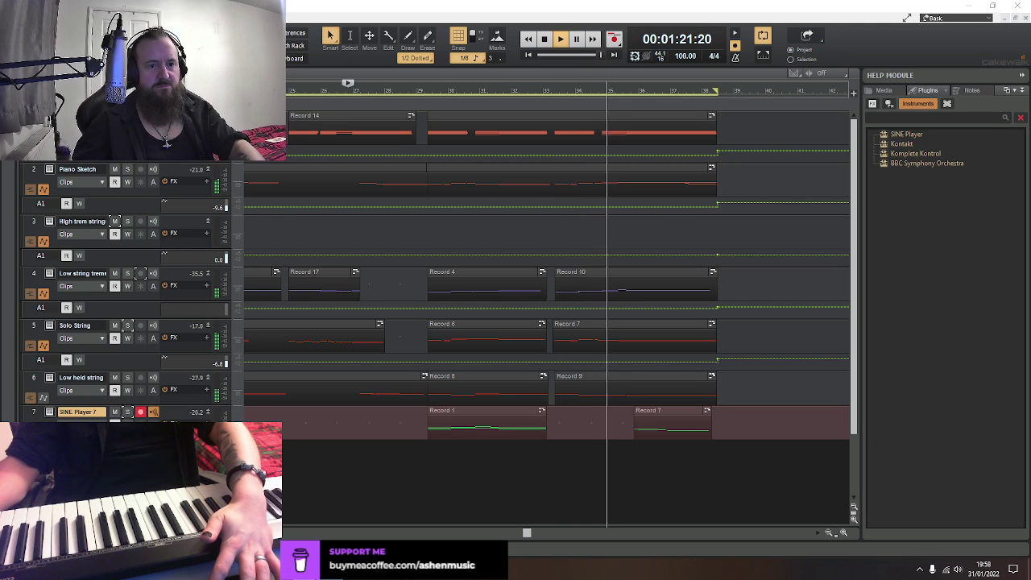
pyautogui.click(554, 429)
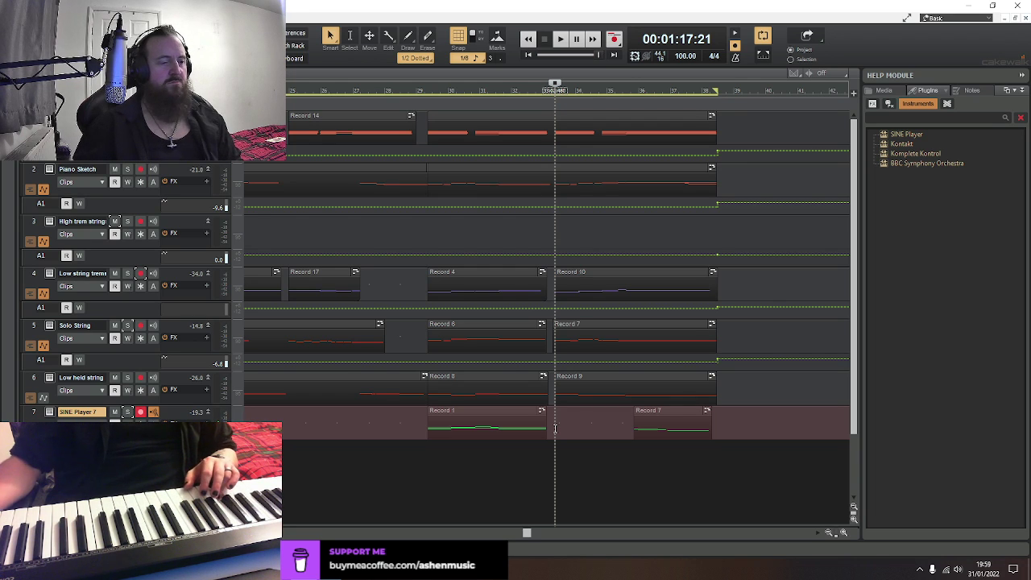
pyautogui.click(403, 475)
pyautogui.press('space')
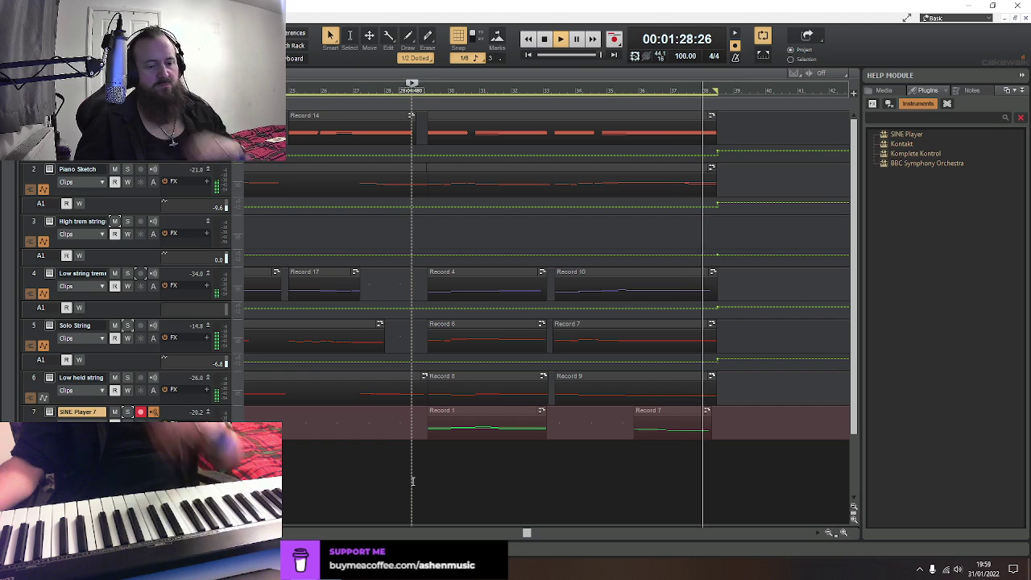
pyautogui.press('space')
# Record a new two-voice SINE Player 7 part from 33:02:480, filling the gap between the two existing clips
pyautogui.click(553, 448)
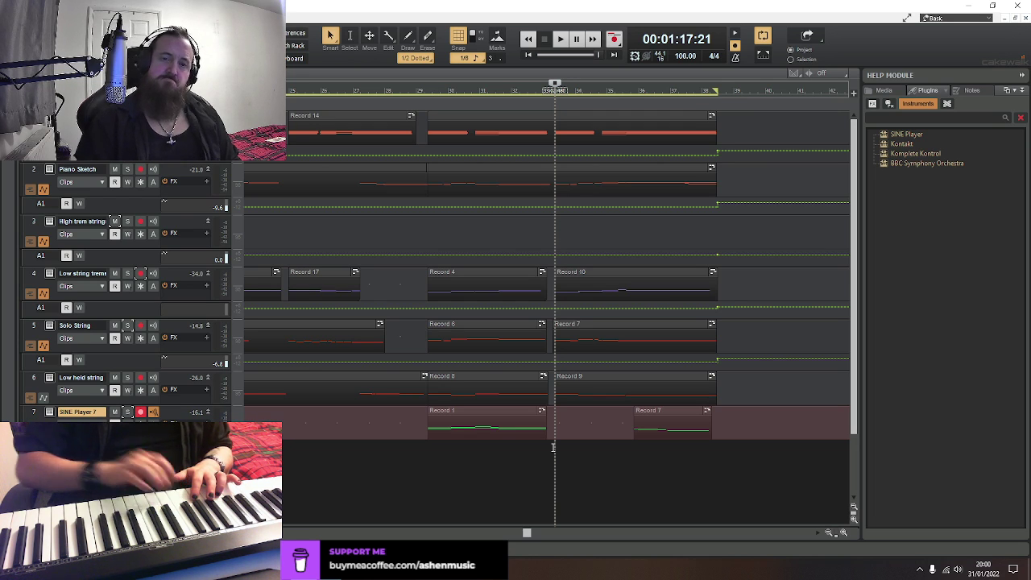
pyautogui.click(613, 39)
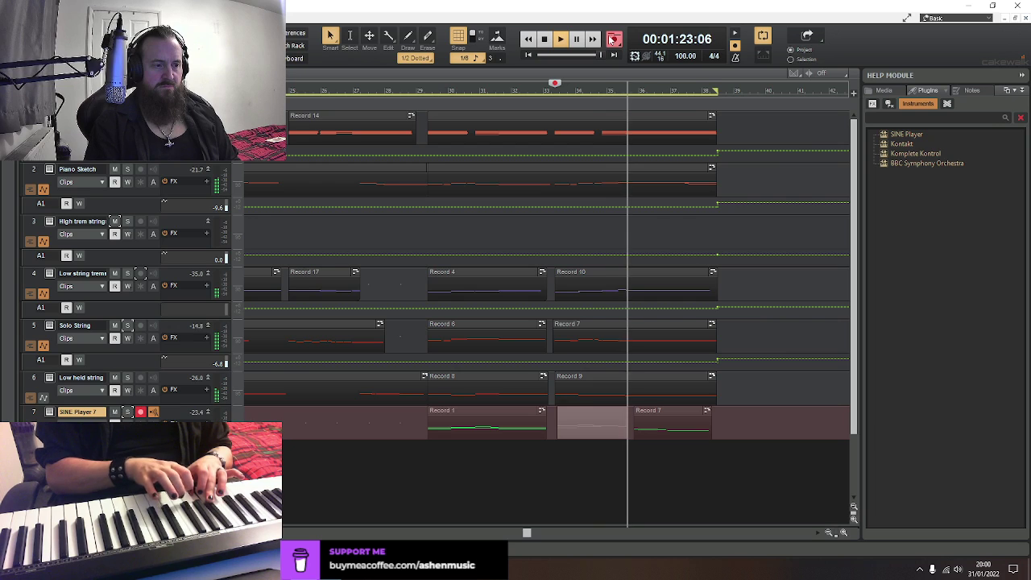
pyautogui.click(614, 38)
pyautogui.press('space')
pyautogui.press('space')
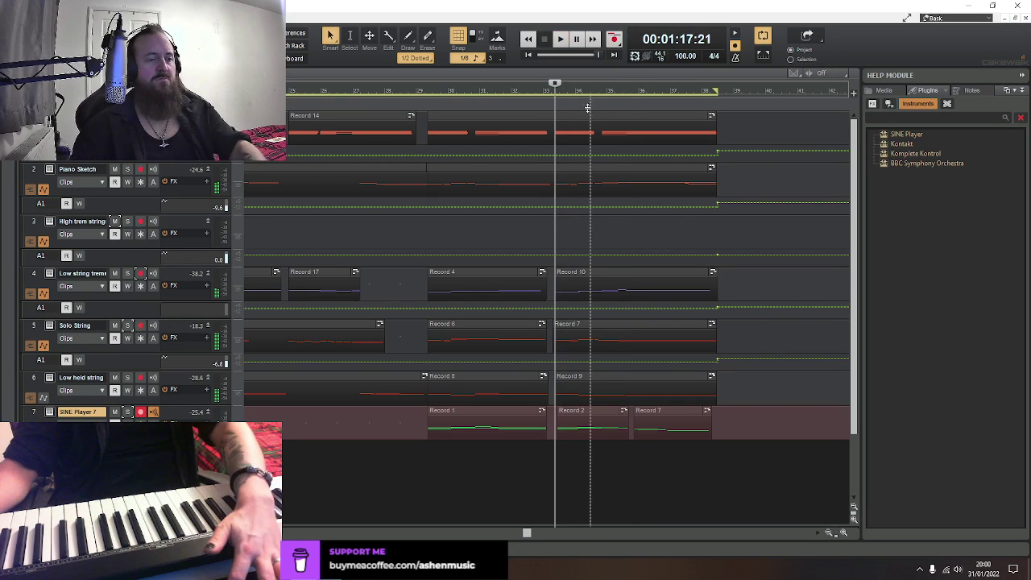
# Open the newly recorded SINE Player 7 clip in the piano roll, align its first B4 and E4 notes to 33:02:480, and play it
pyautogui.click(581, 414)
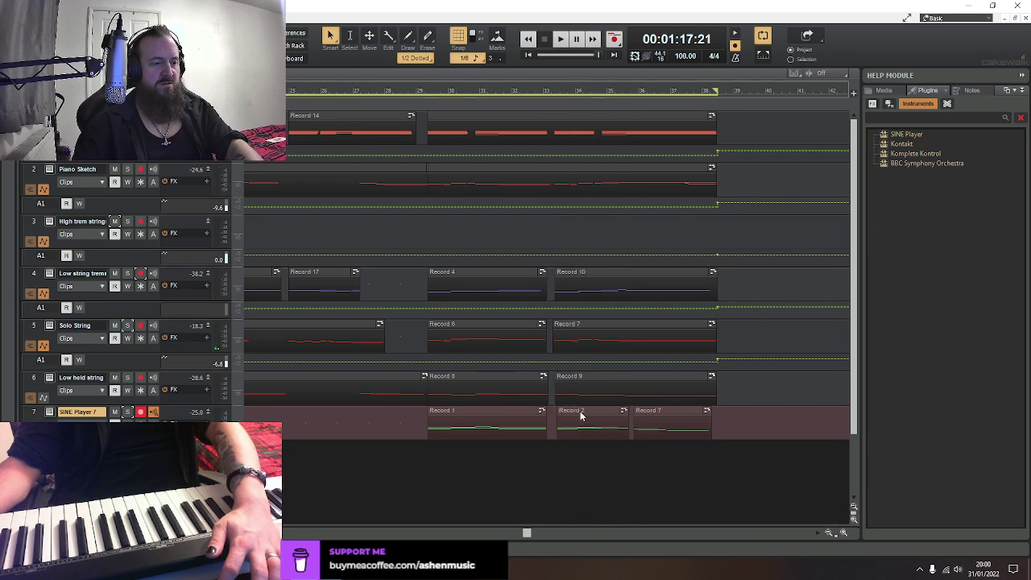
pyautogui.doubleClick(582, 415)
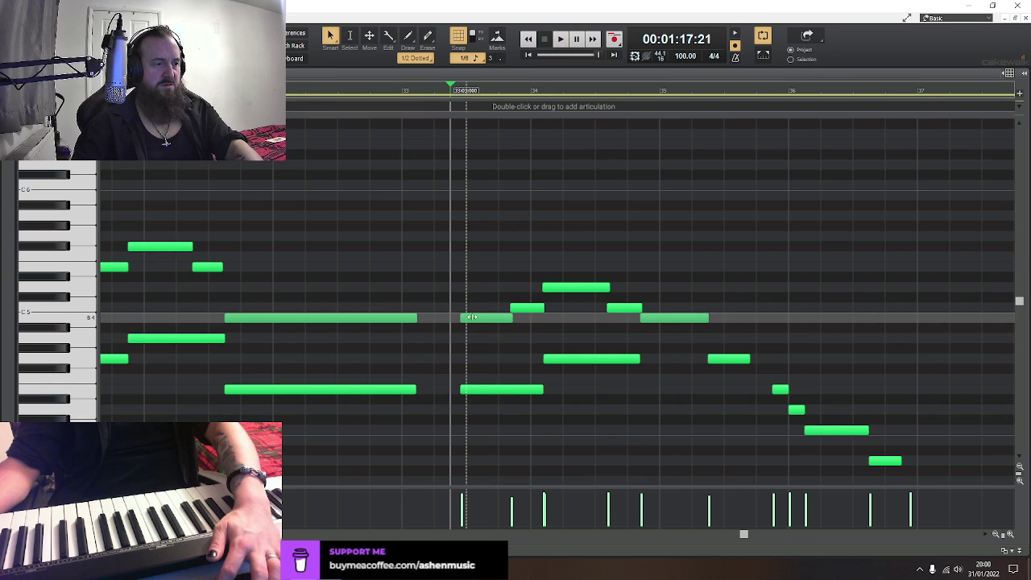
pyautogui.moveTo(454, 321); pyautogui.dragTo(453, 321)
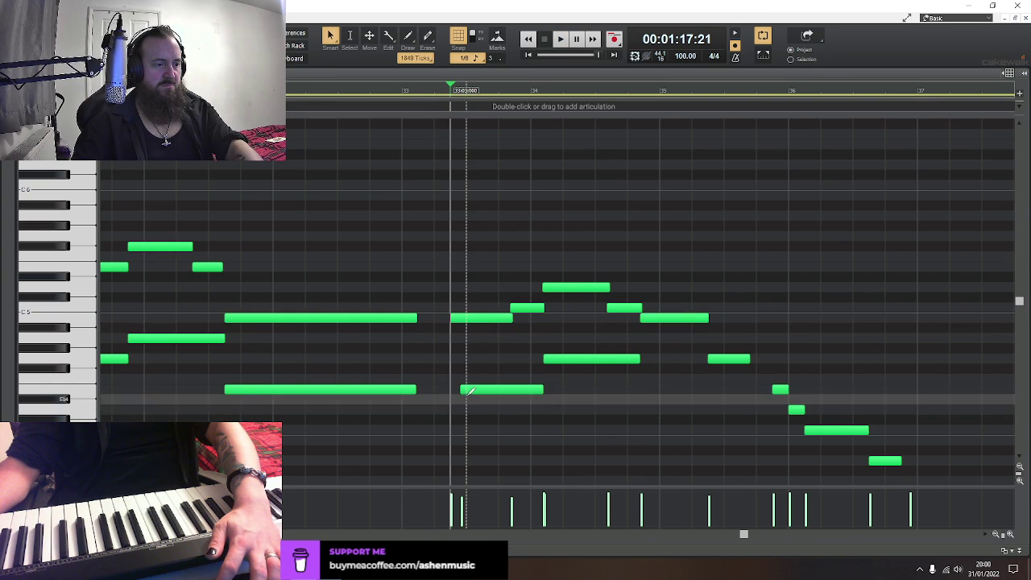
pyautogui.moveTo(461, 391); pyautogui.dragTo(453, 391)
pyautogui.press('space')
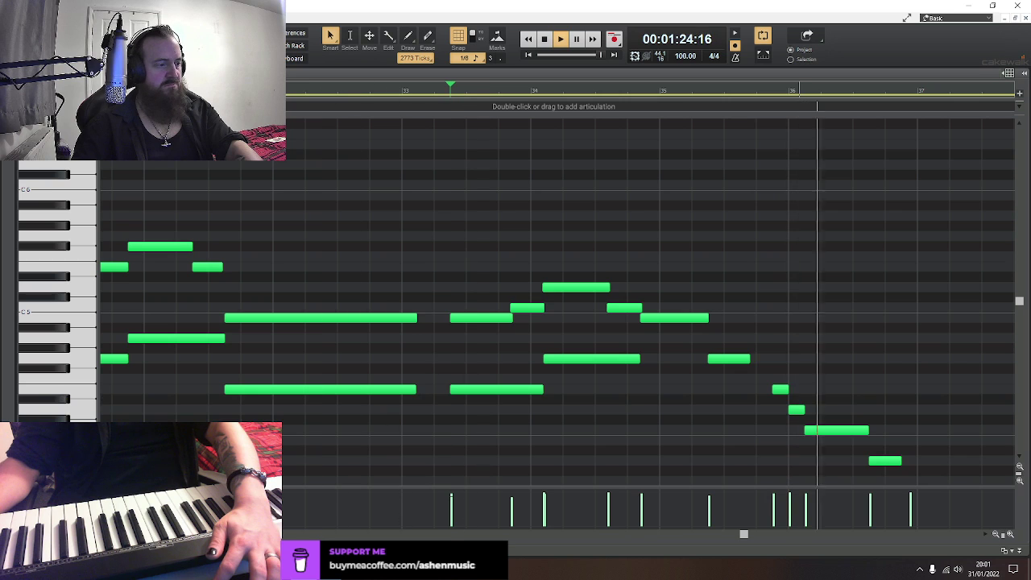
pyautogui.press('space')
pyautogui.press('d')
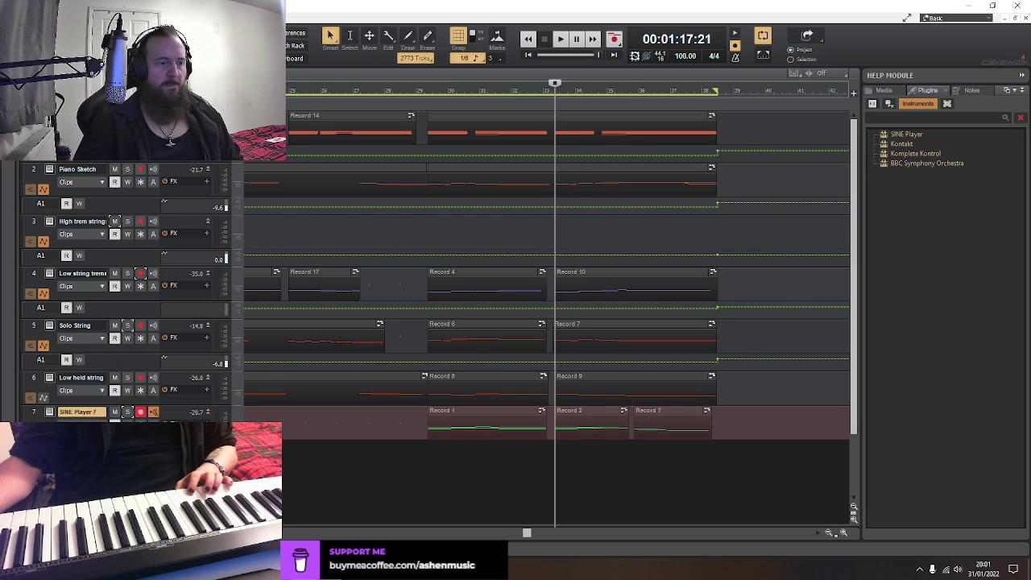
# Reopen the clip, add an E4 note from 35:03:480 to 35:04:000, and end the preceding G4 note at 35:03:480
pyautogui.doubleClick(612, 415)
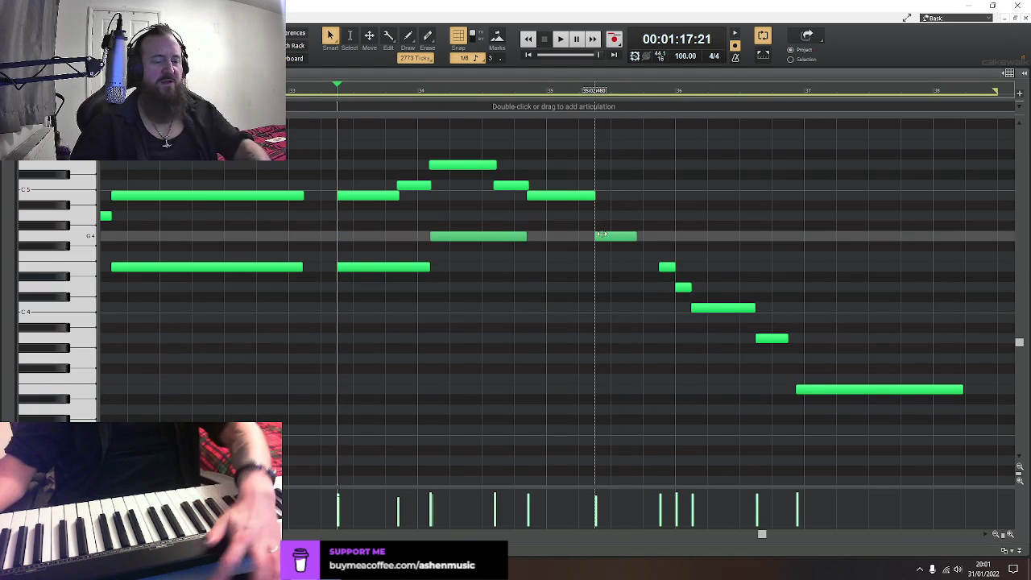
pyautogui.press('space')
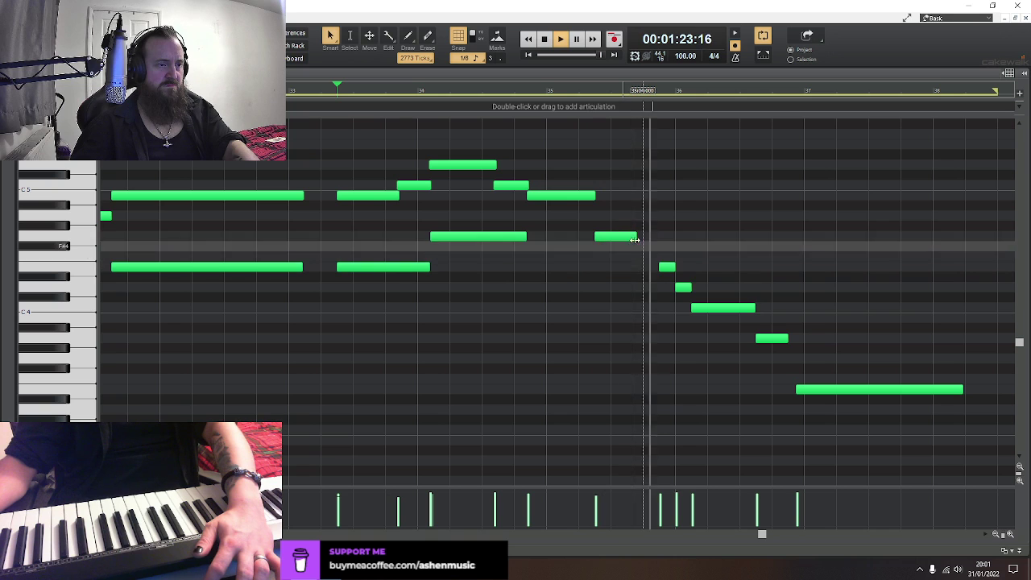
pyautogui.click(610, 90)
pyautogui.press('space')
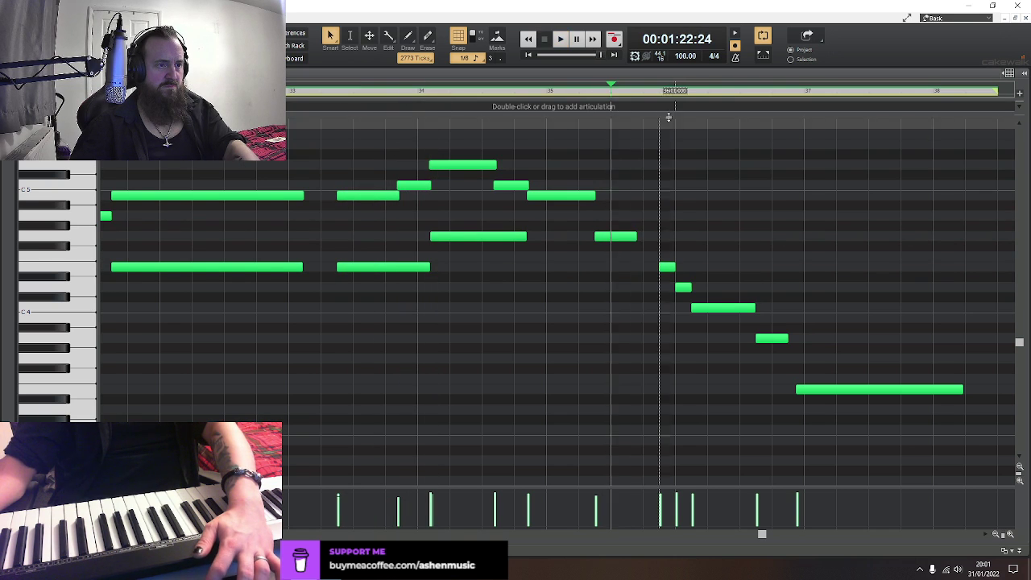
pyautogui.click(628, 90)
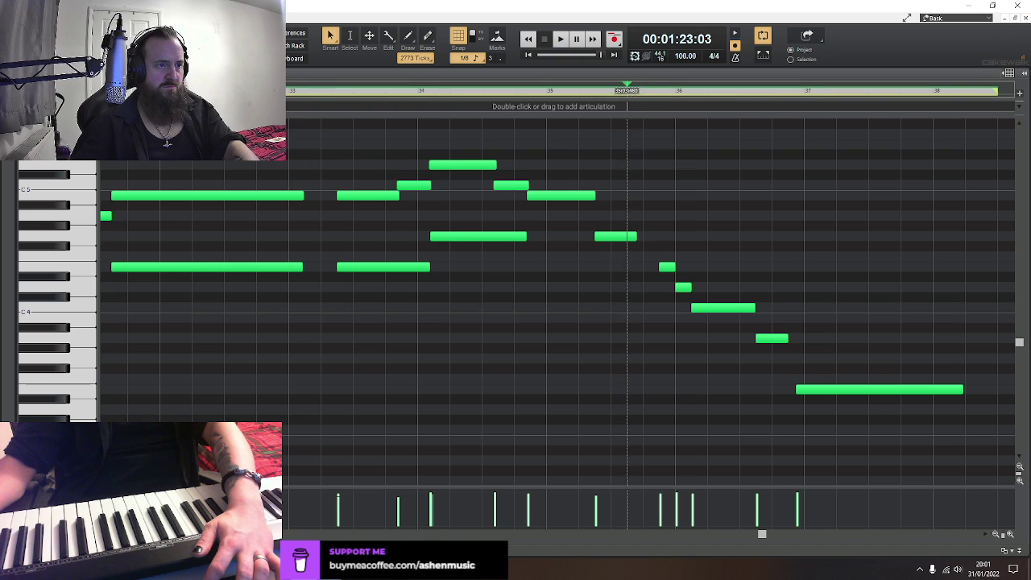
pyautogui.click(632, 264)
pyautogui.moveTo(719, 268); pyautogui.dragTo(638, 274)
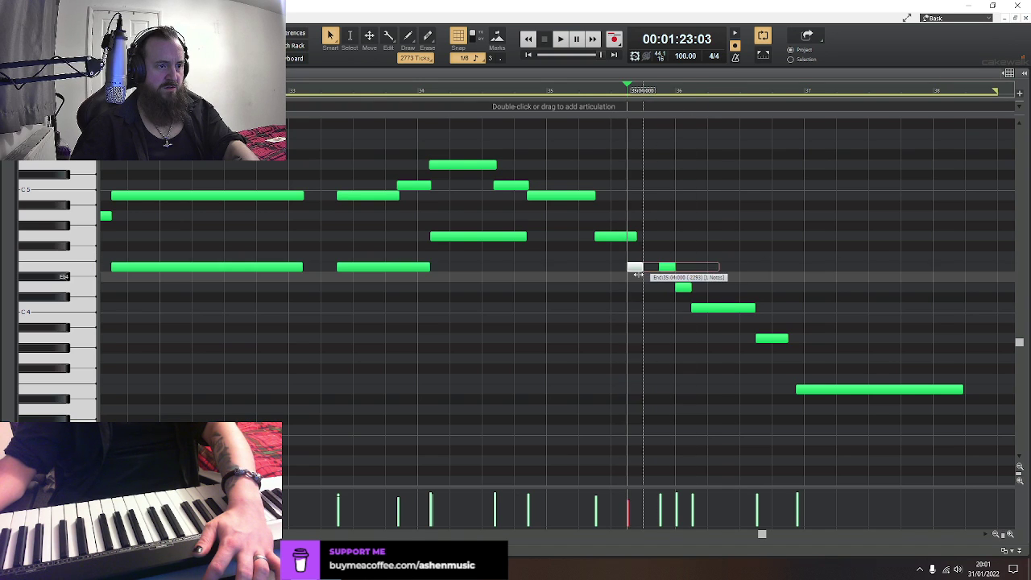
pyautogui.moveTo(635, 236); pyautogui.dragTo(625, 236)
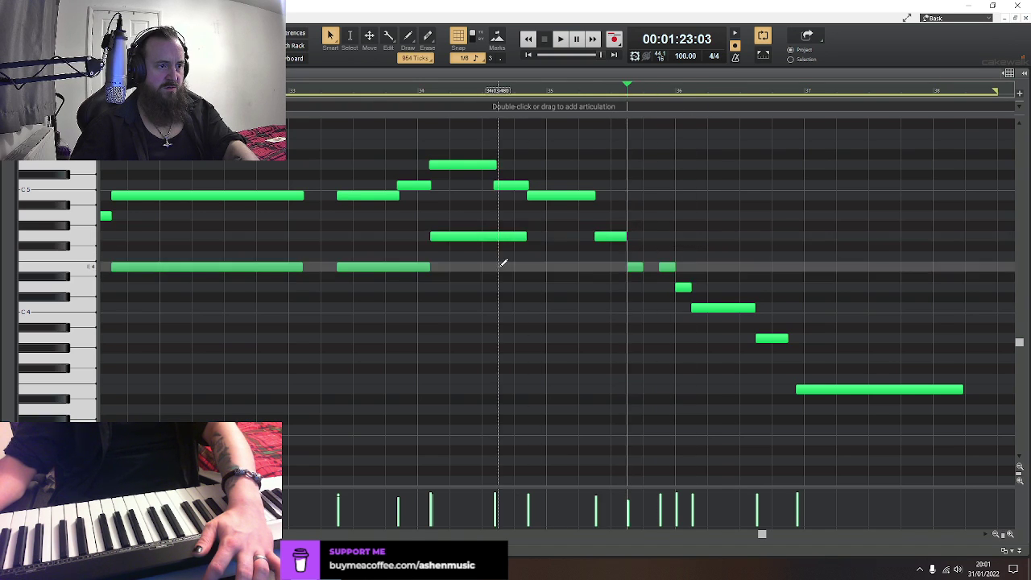
# Lengthen the added E4 note to 752 ticks, just short of the following E4, and play the phrase through to the last note
pyautogui.press('space')
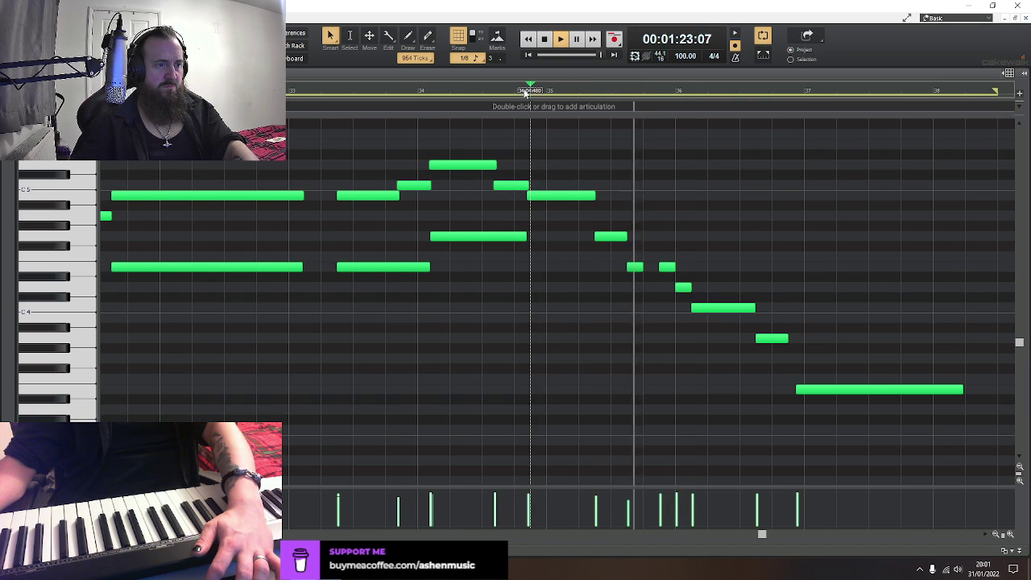
pyautogui.press('space')
pyautogui.moveTo(642, 268); pyautogui.dragTo(657, 269)
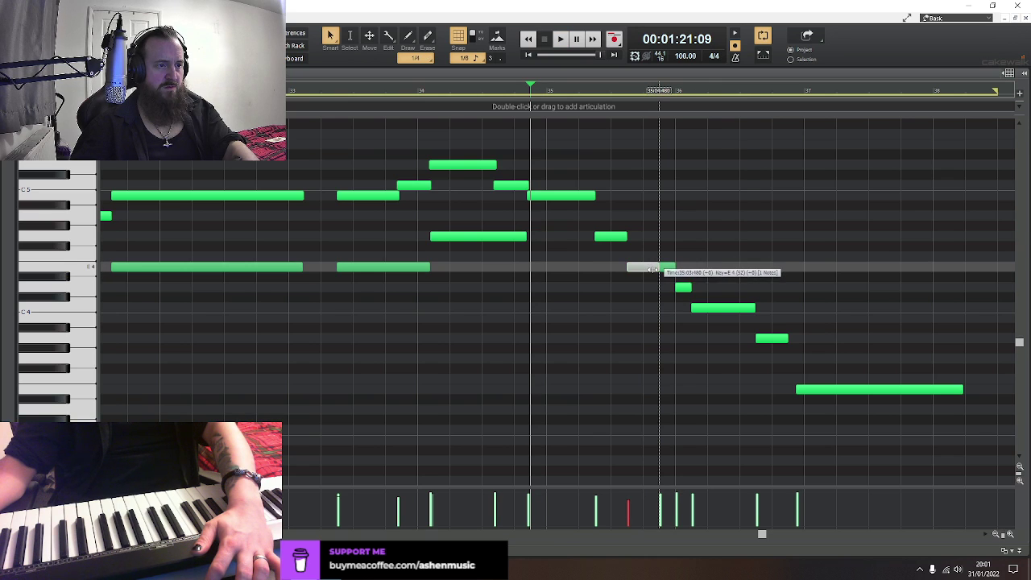
pyautogui.moveTo(652, 270); pyautogui.dragTo(652, 270)
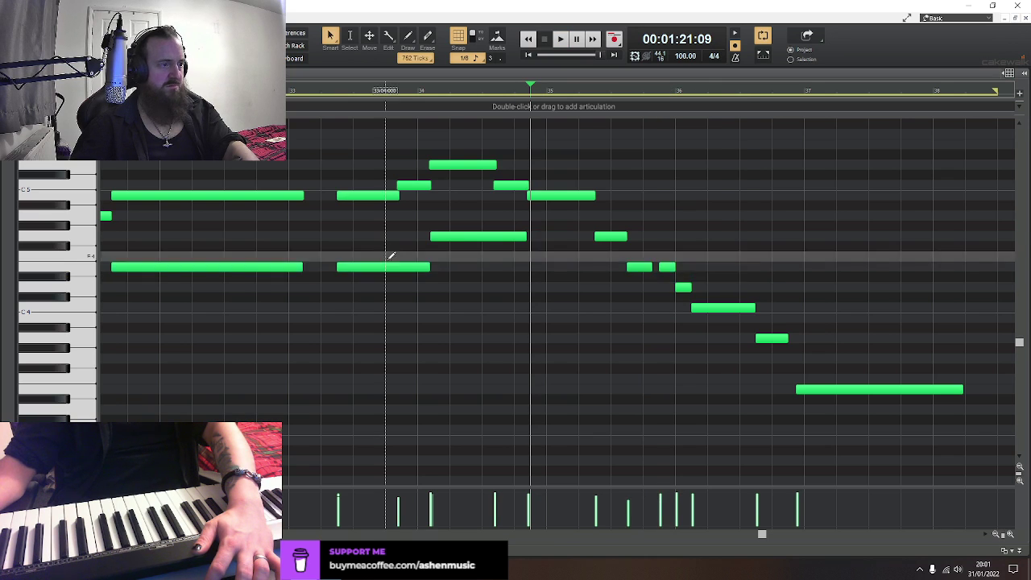
pyautogui.click(407, 92)
pyautogui.press('space')
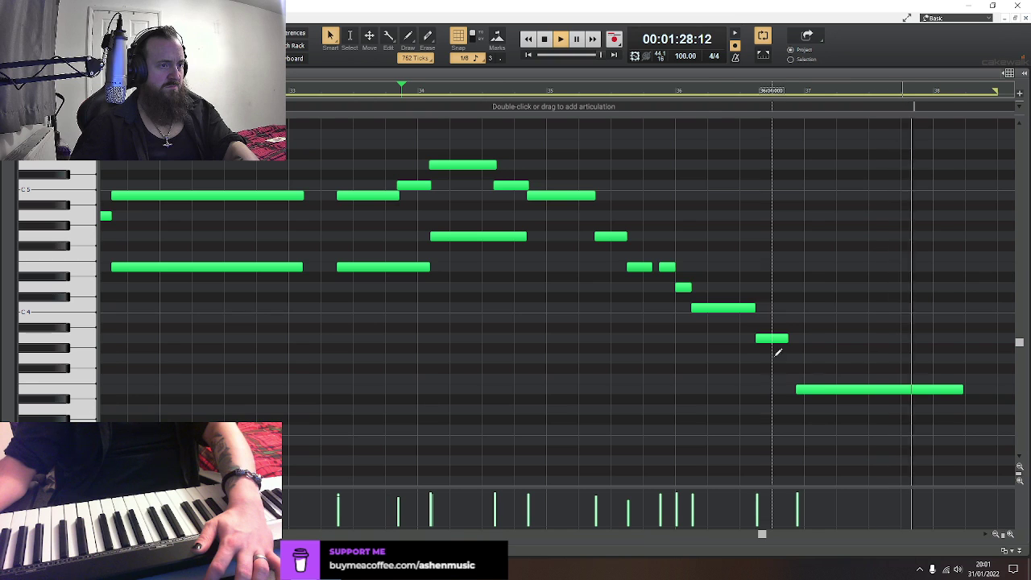
pyautogui.press('space')
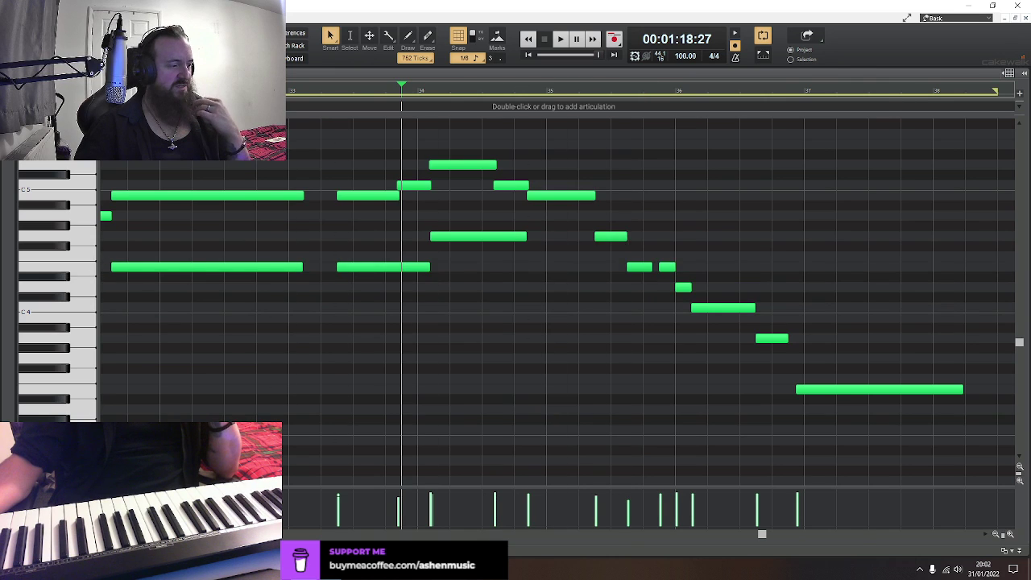
# Open the SINE Player 7 clip Record 2 together with the Solo String clip Record 7 in the piano roll, with the playhead at 33:02:480
pyautogui.press('d')
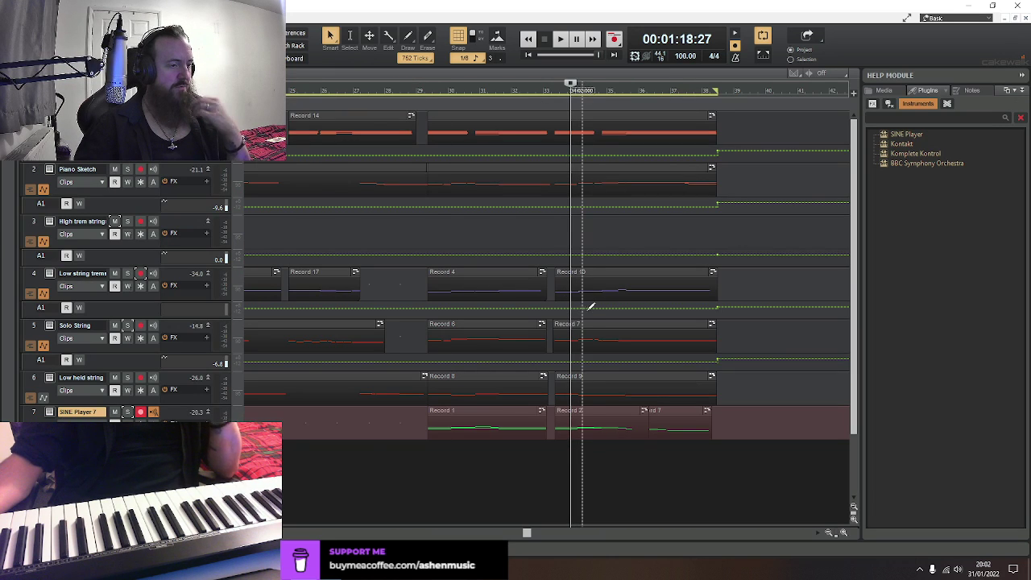
pyautogui.click(612, 410)
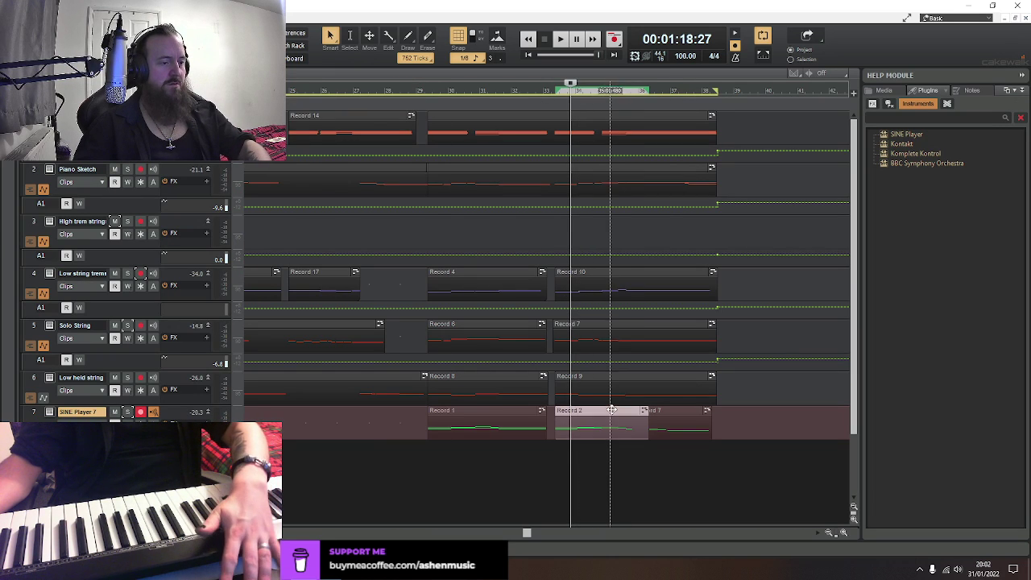
pyautogui.click(599, 330)
pyautogui.rightClick(599, 332)
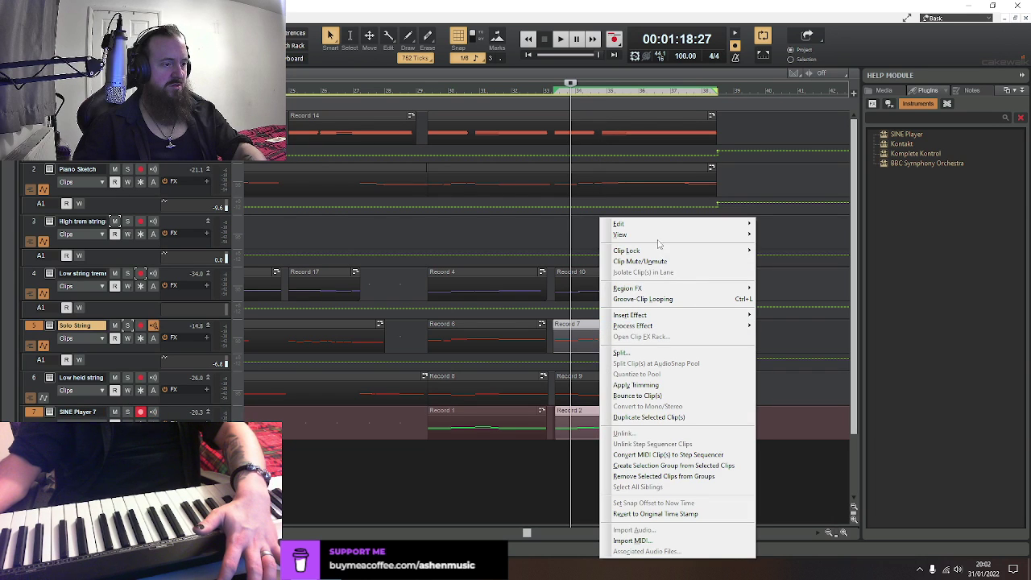
pyautogui.moveTo(658, 241)
pyautogui.click(765, 234)
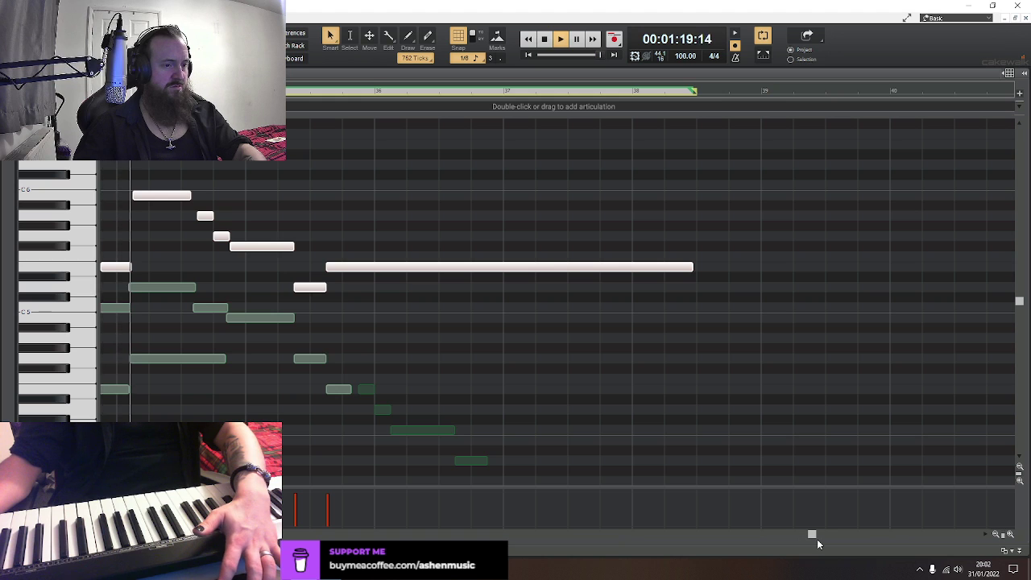
pyautogui.moveTo(815, 537); pyautogui.dragTo(757, 538)
pyautogui.click(367, 434)
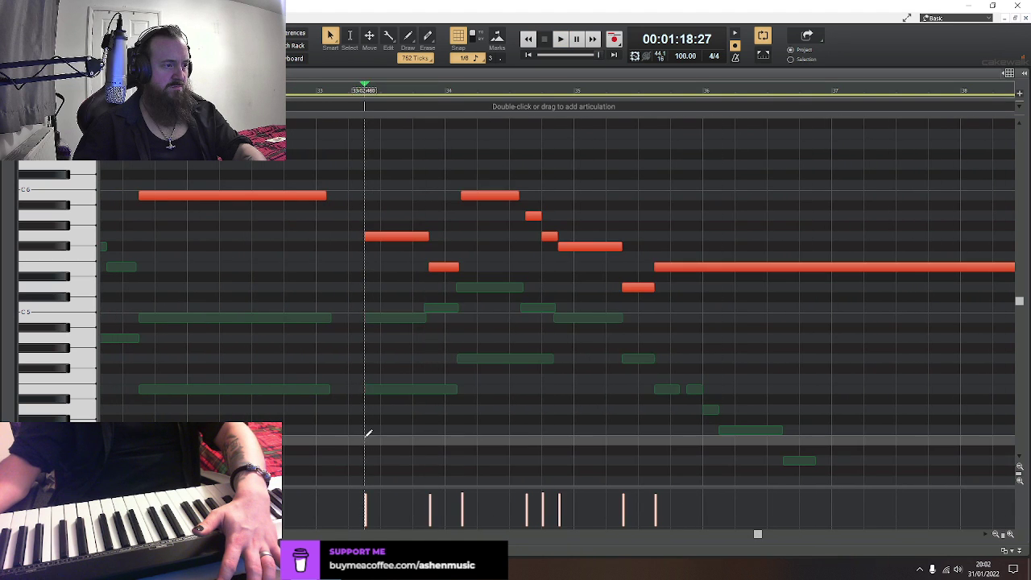
# Align the SINE Player 7 phrase with the Solo String, starting D5 and G4 at 34:01:480 and the second C5 at 34:03:480
pyautogui.click(428, 310)
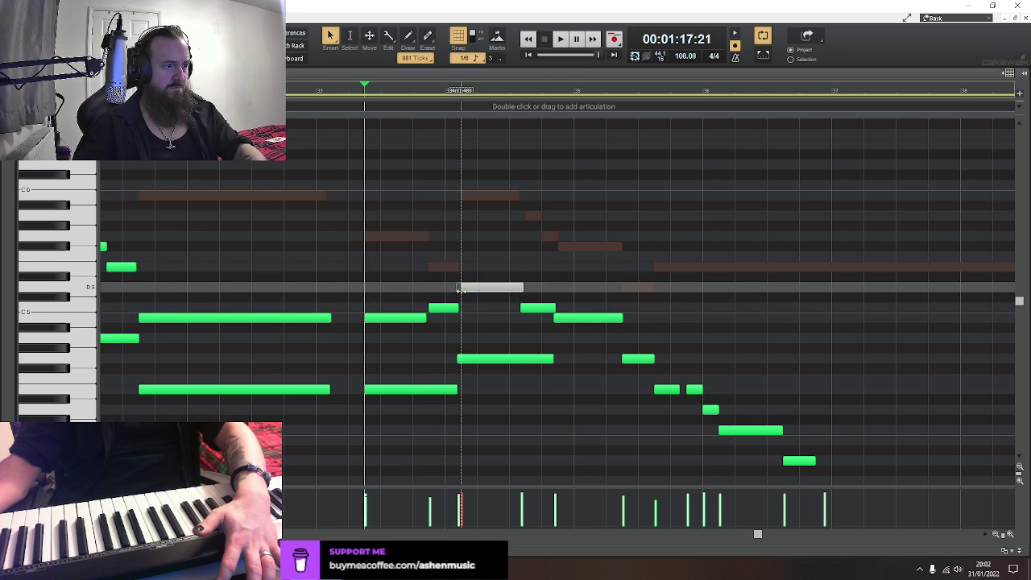
pyautogui.moveTo(460, 360); pyautogui.dragTo(460, 360)
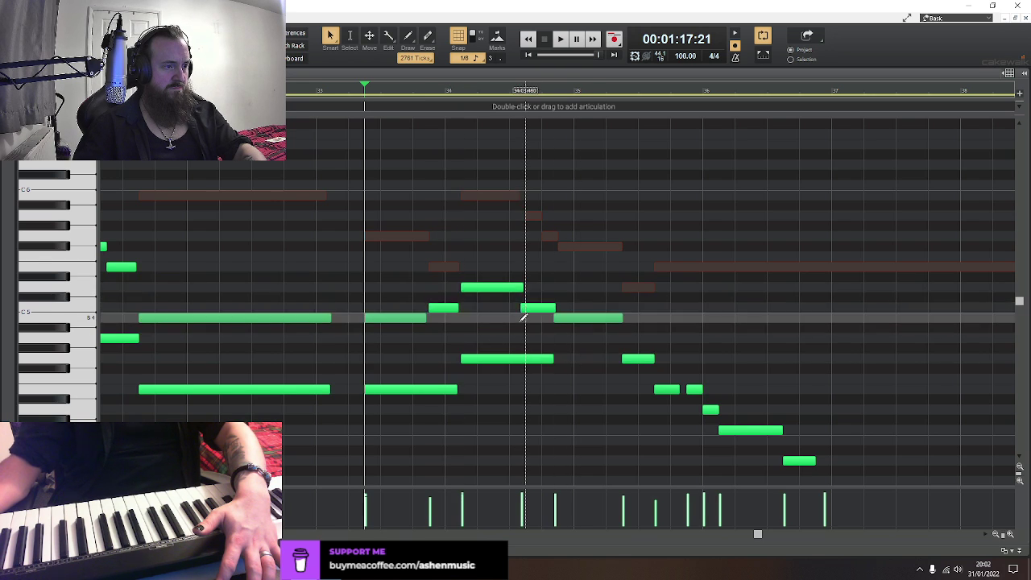
pyautogui.moveTo(522, 307); pyautogui.dragTo(527, 308)
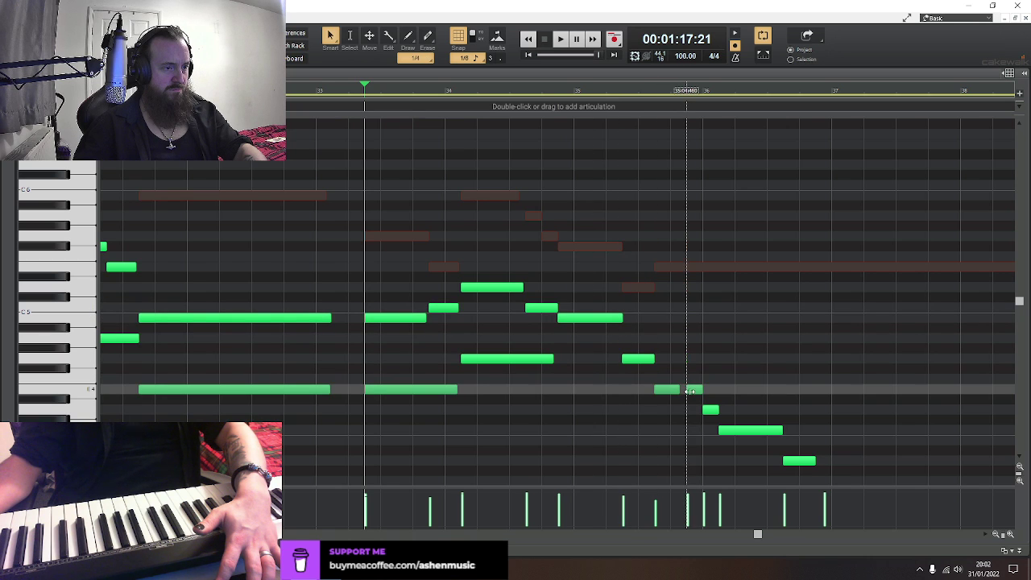
# Leave the piano roll and play the full arrangement from the beginning in the tracks view
pyautogui.press('space')
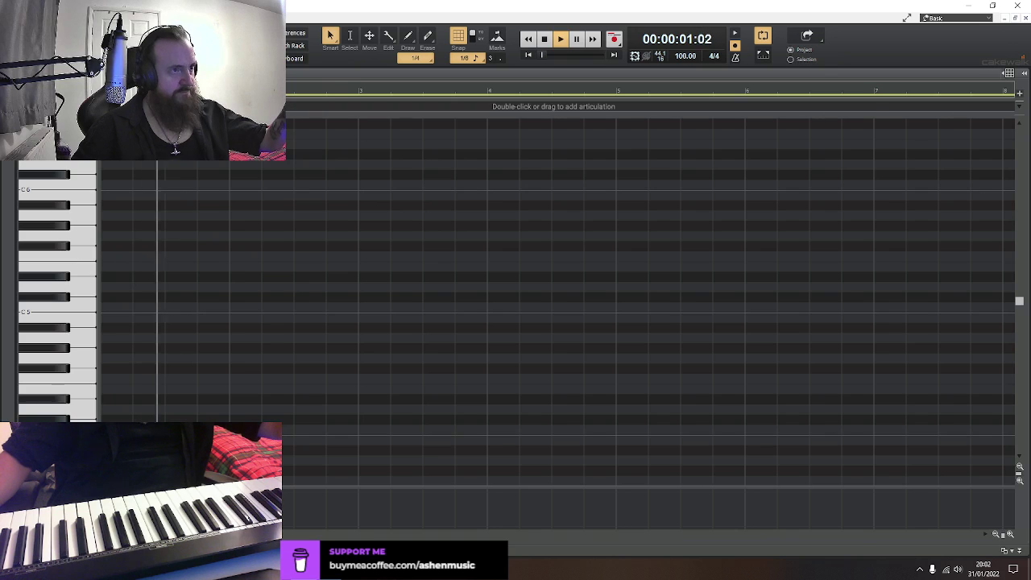
pyautogui.press('d')
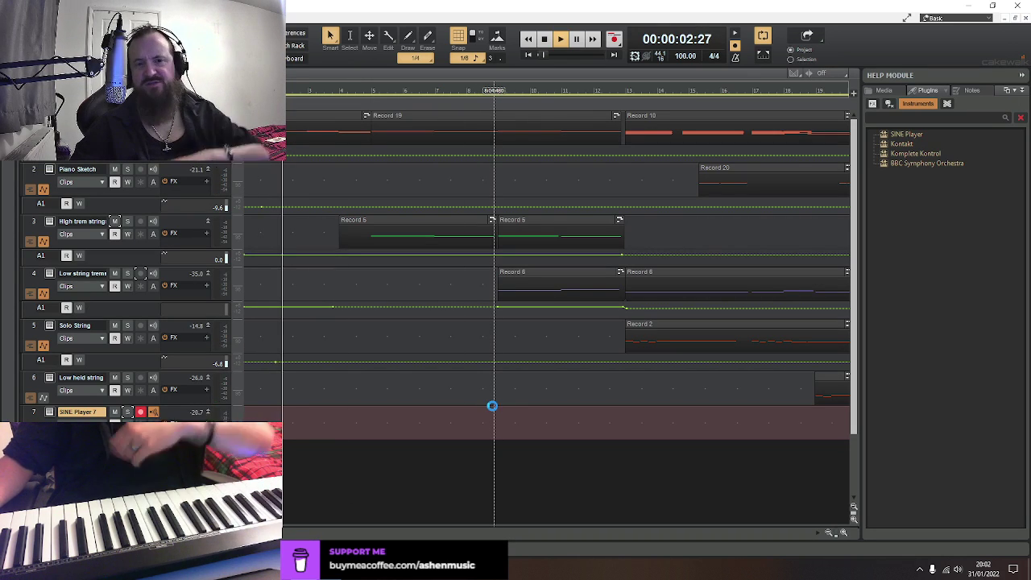
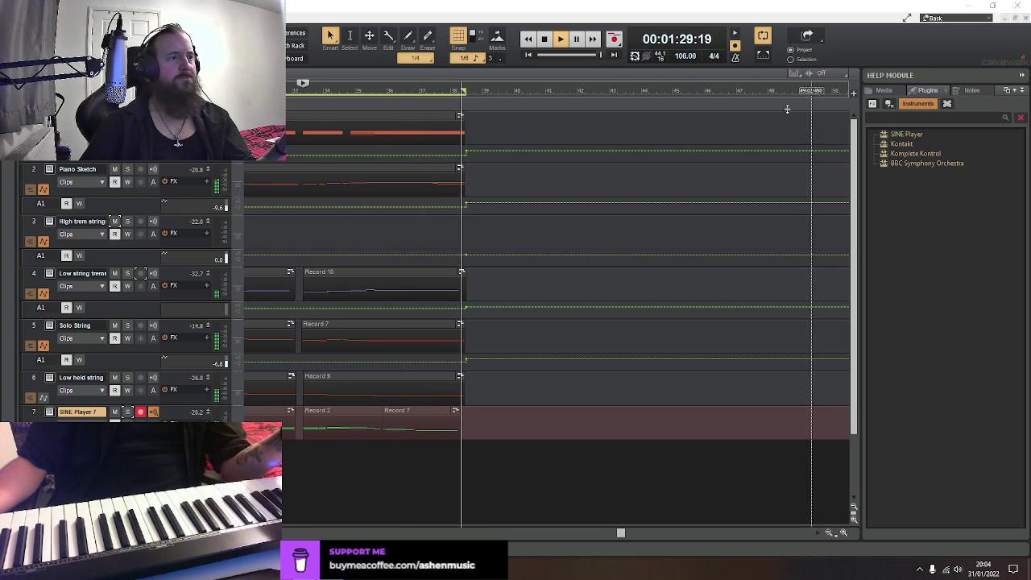
pyautogui.press('w')
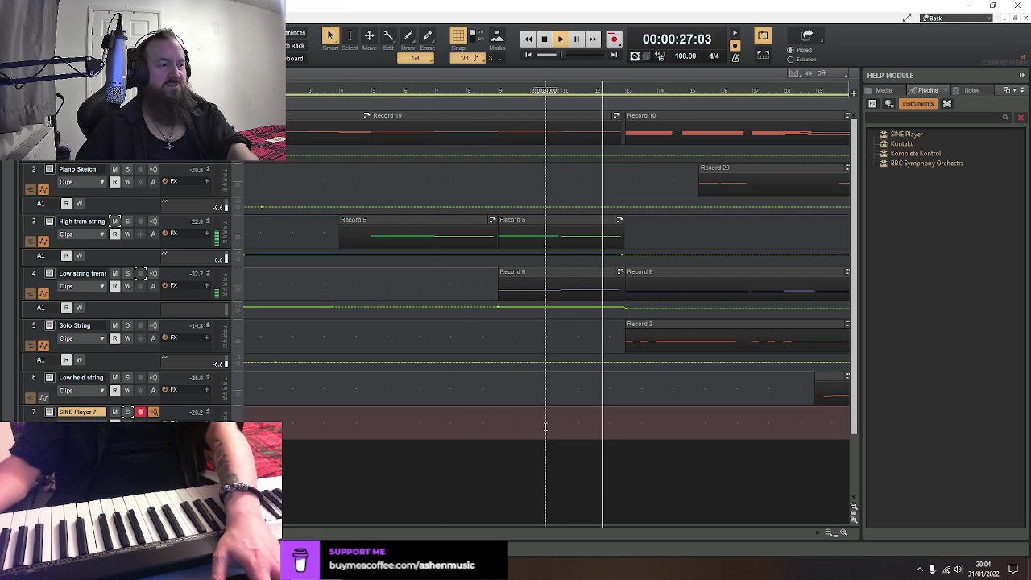
# Open the second High trem string clip in the piano roll, extend its G5 note to 11:01:000, and play it
pyautogui.press('space')
pyautogui.doubleClick(564, 232)
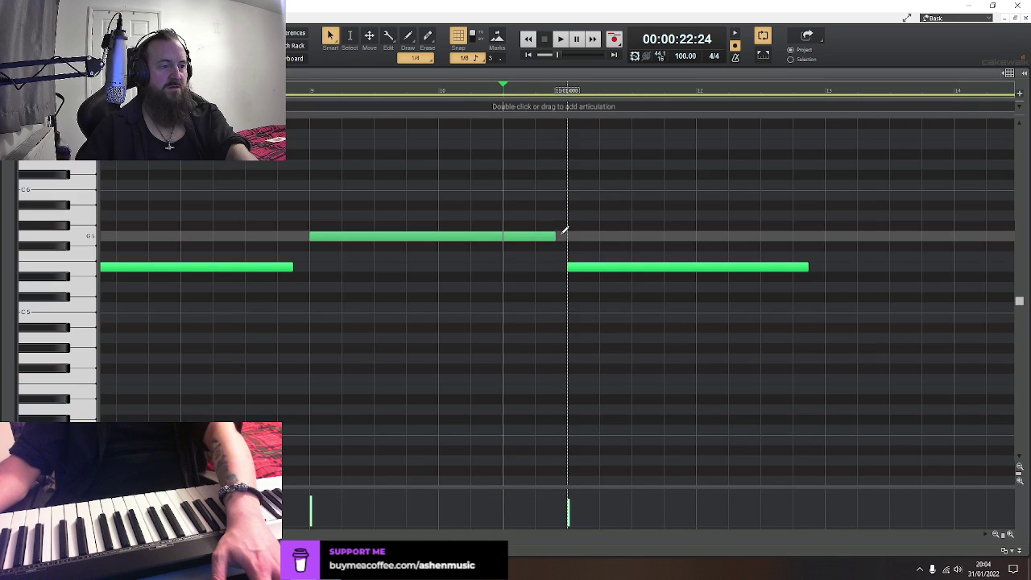
pyautogui.moveTo(563, 234); pyautogui.dragTo(567, 235)
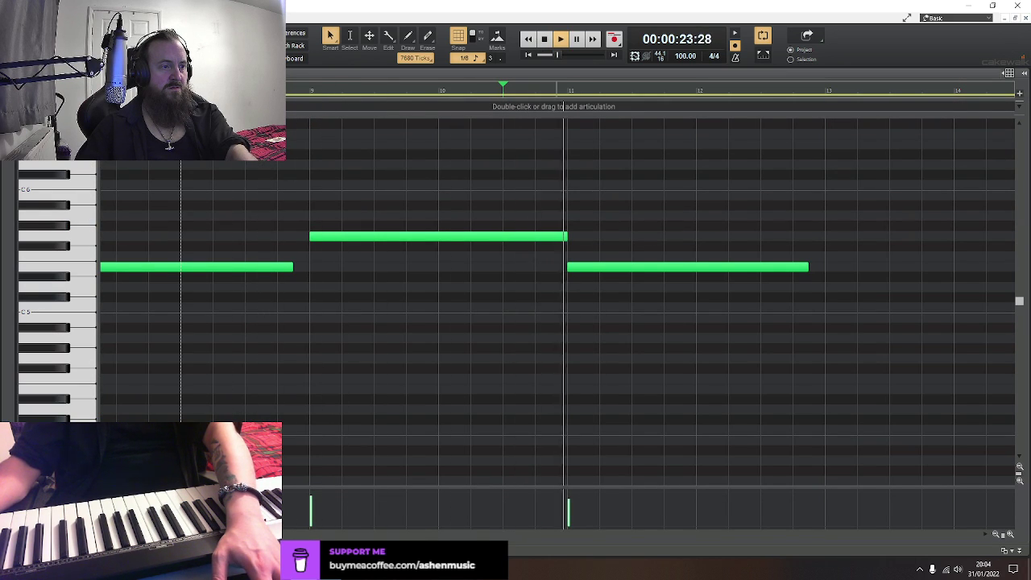
pyautogui.press('space')
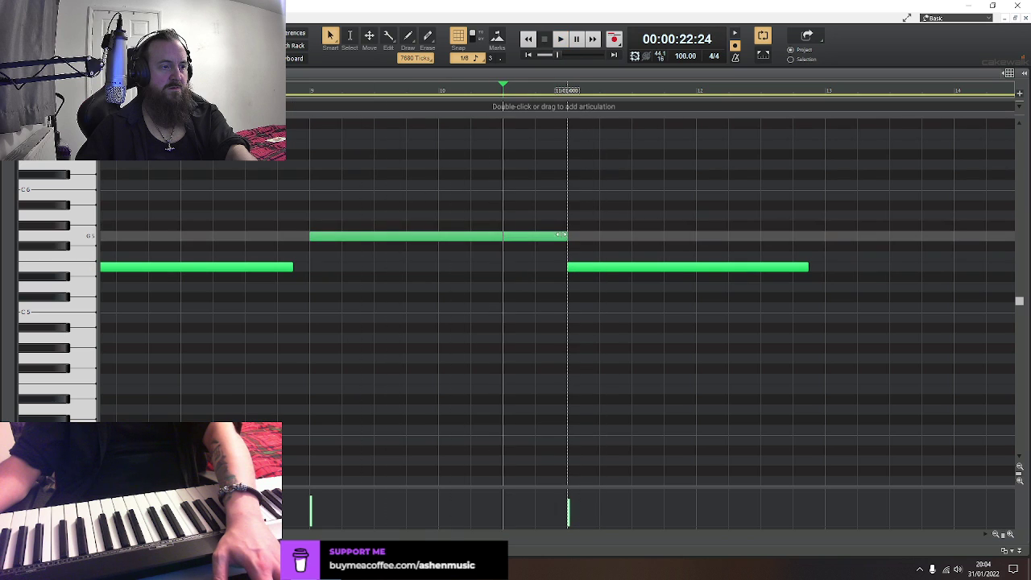
# Set the snap resolution to 1/64, shorten the G5 note to 7600 ticks, and play the transition to the following note
pyautogui.click(467, 58)
pyautogui.click(487, 159)
pyautogui.moveTo(567, 236); pyautogui.dragTo(561, 236)
pyautogui.click(239, 287)
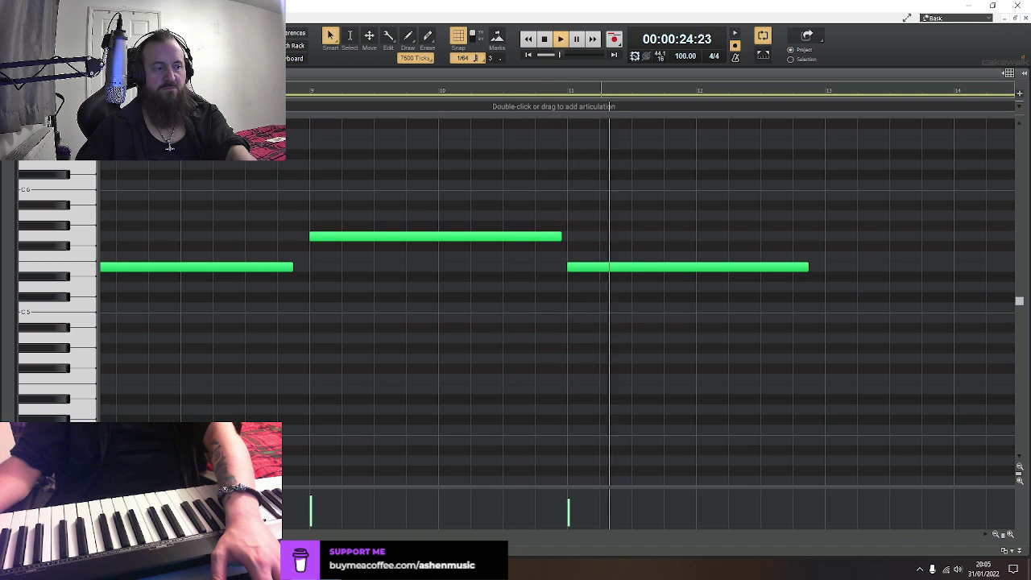
# Return to the tracks view and listen to the arrangement around bar 19, where the Low held string part enters
pyautogui.press('d')
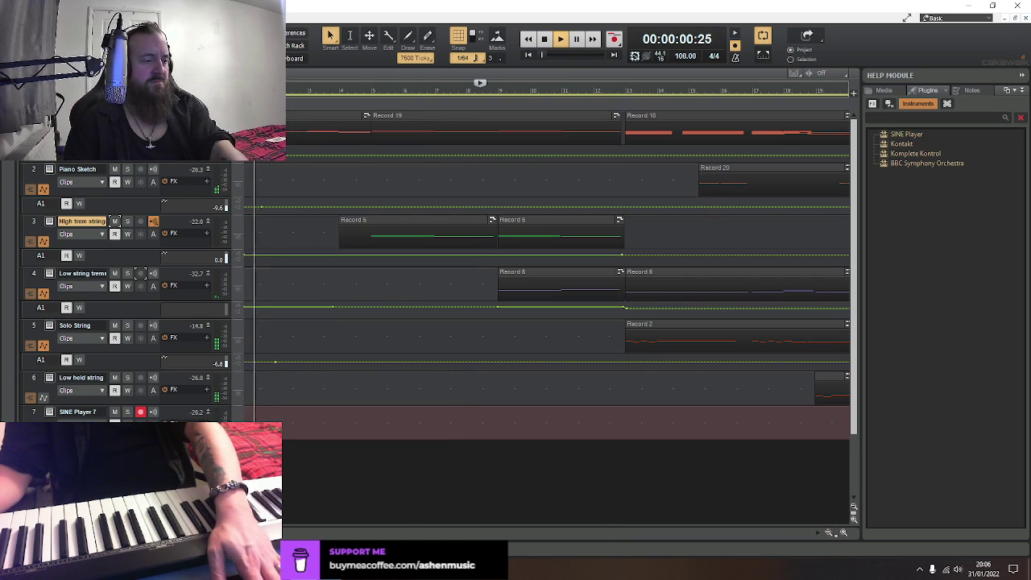
pyautogui.click(493, 442)
pyautogui.press('space')
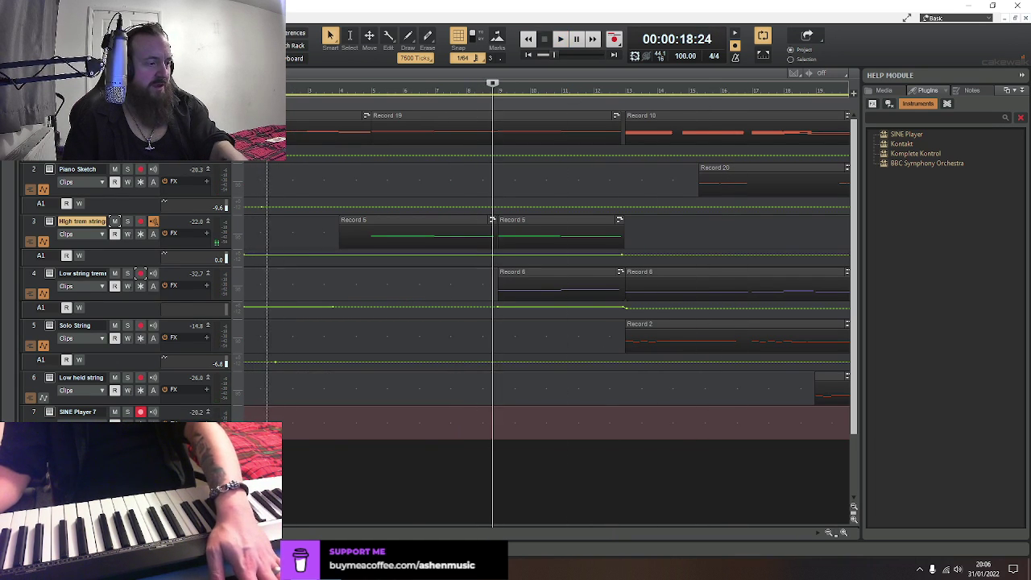
pyautogui.hscroll(10, 408, 532)
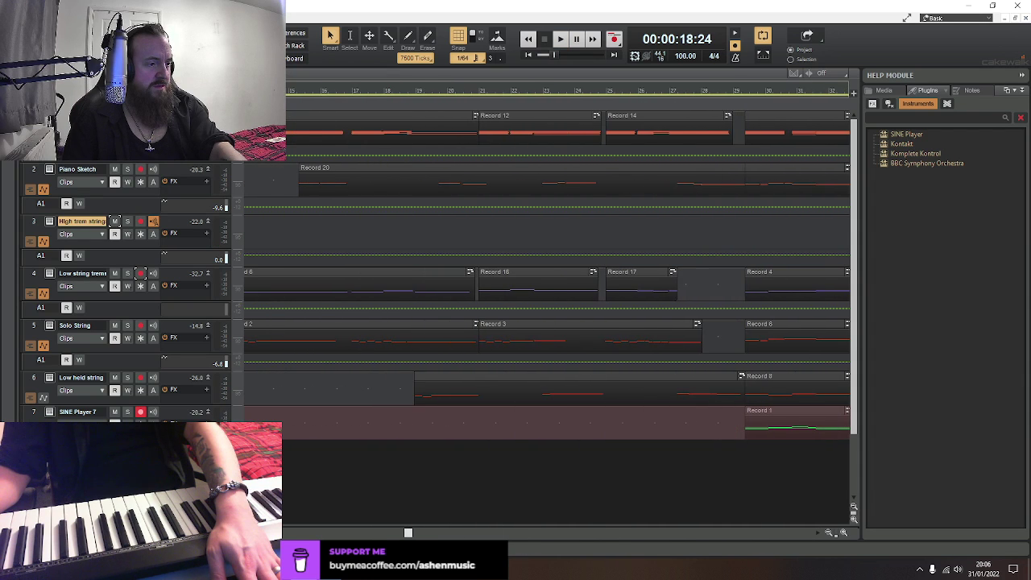
pyautogui.click(404, 478)
pyautogui.press('space')
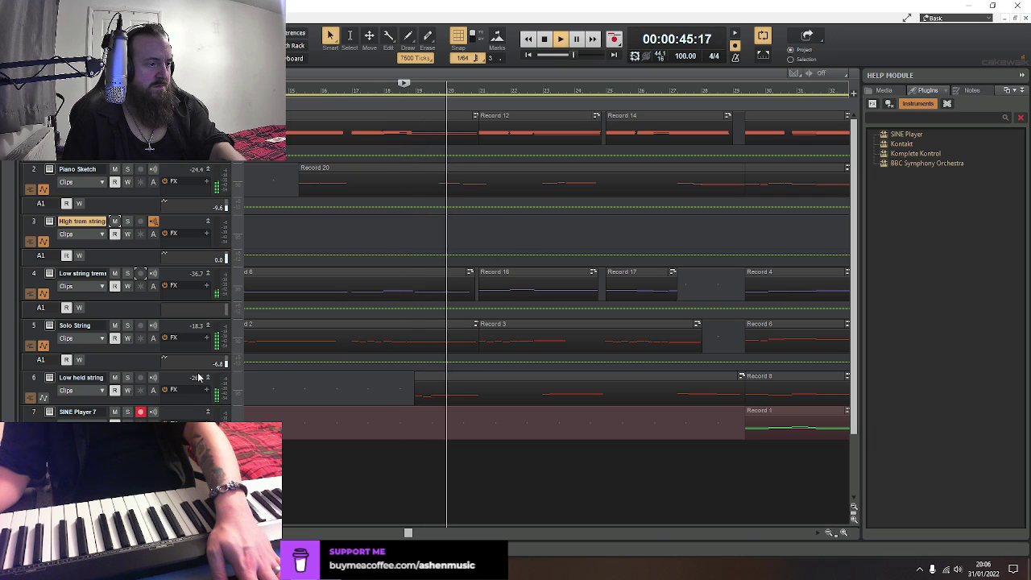
pyautogui.click(401, 411)
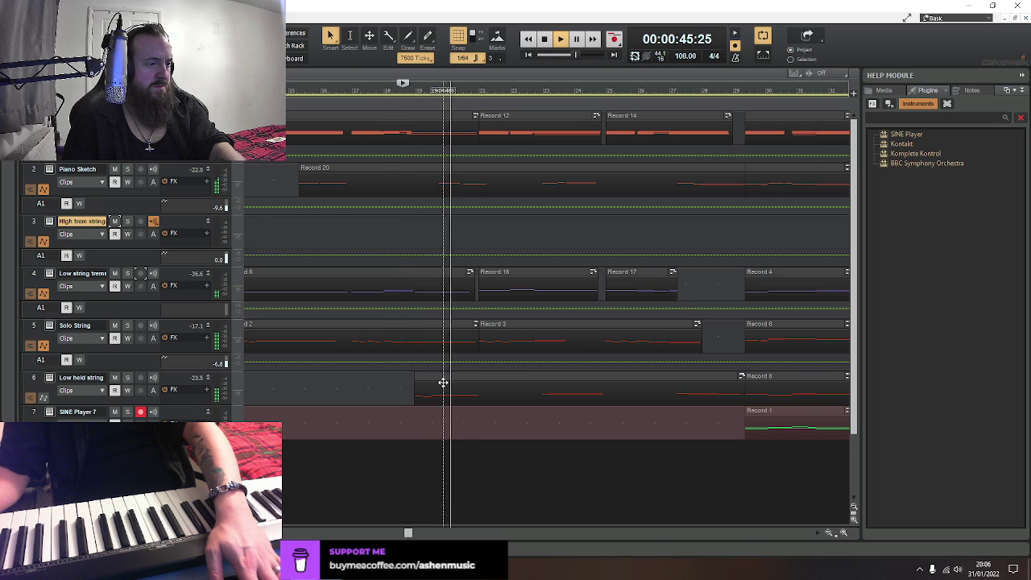
# In the first Low held string clip, lengthen C3 to a half note, start B3 on beat 4 of bar 19, and play it
pyautogui.press('space')
pyautogui.doubleClick(428, 389)
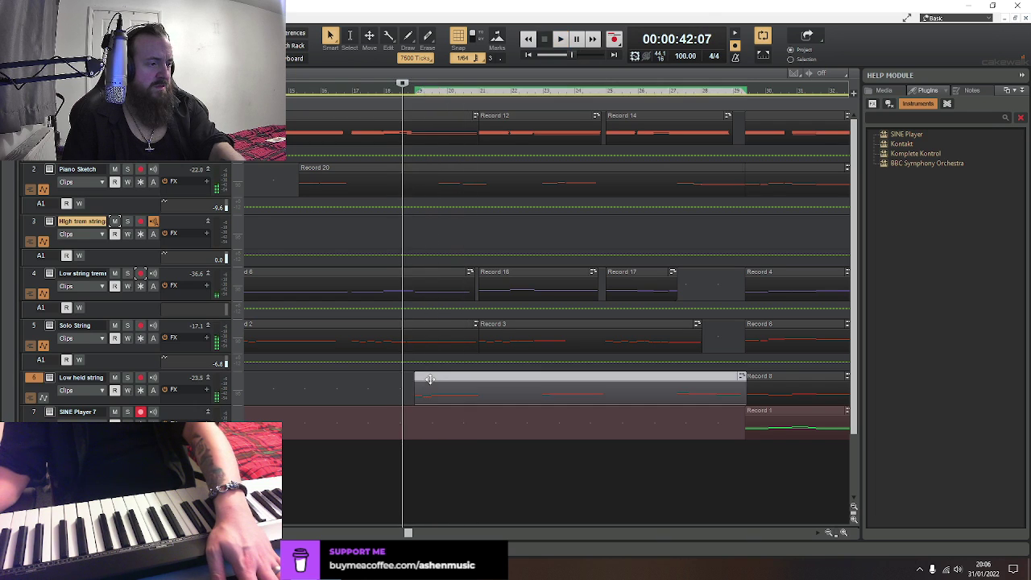
pyautogui.moveTo(558, 328); pyautogui.dragTo(593, 328)
pyautogui.moveTo(559, 441); pyautogui.dragTo(591, 444)
pyautogui.press('space')
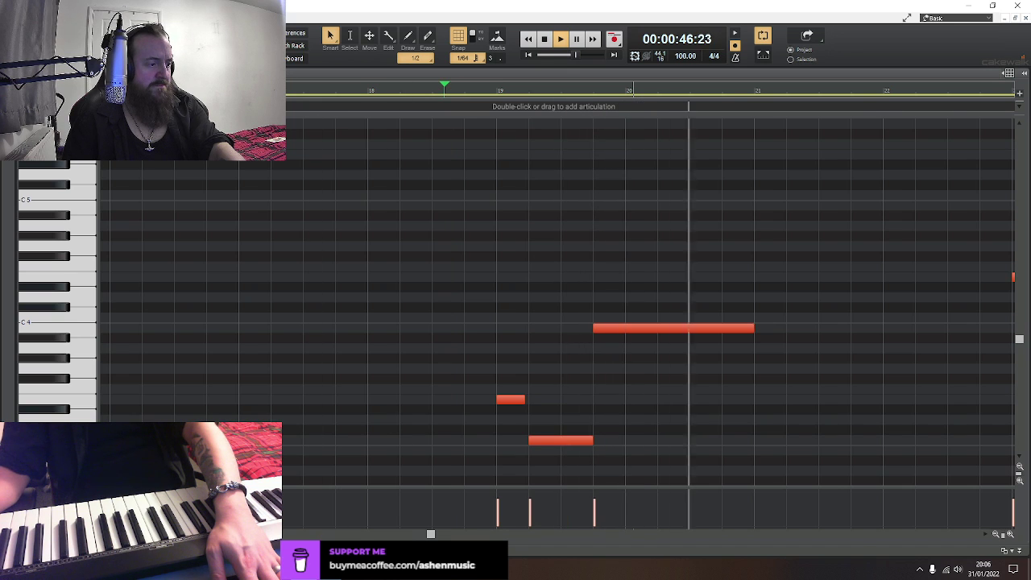
# Return to the tracks view, stop playback with the playhead at the project start, and close the project
pyautogui.hotkey('alt', '1')
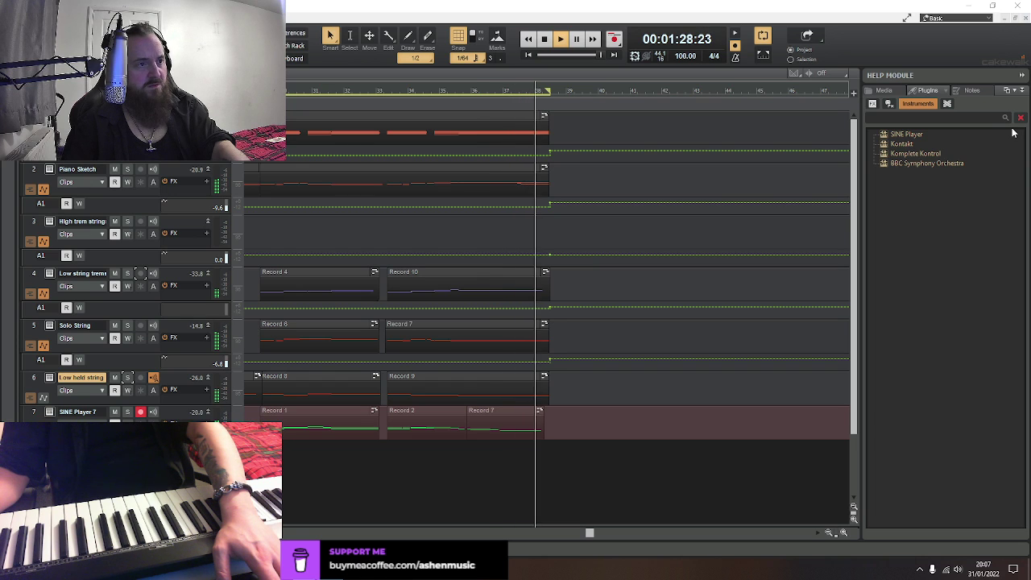
pyautogui.press('w')
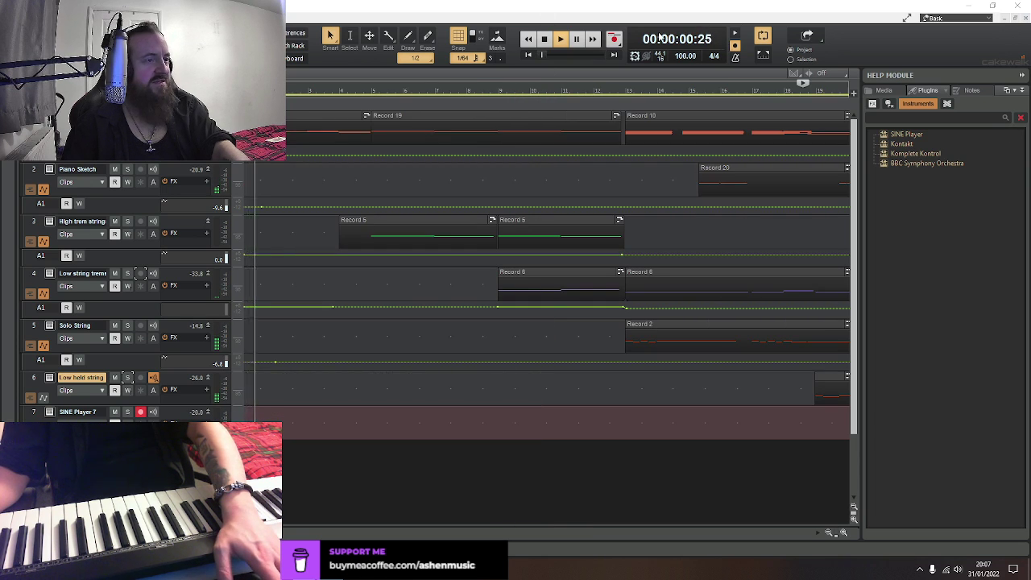
pyautogui.moveTo(540, 53); pyautogui.dragTo(562, 57)
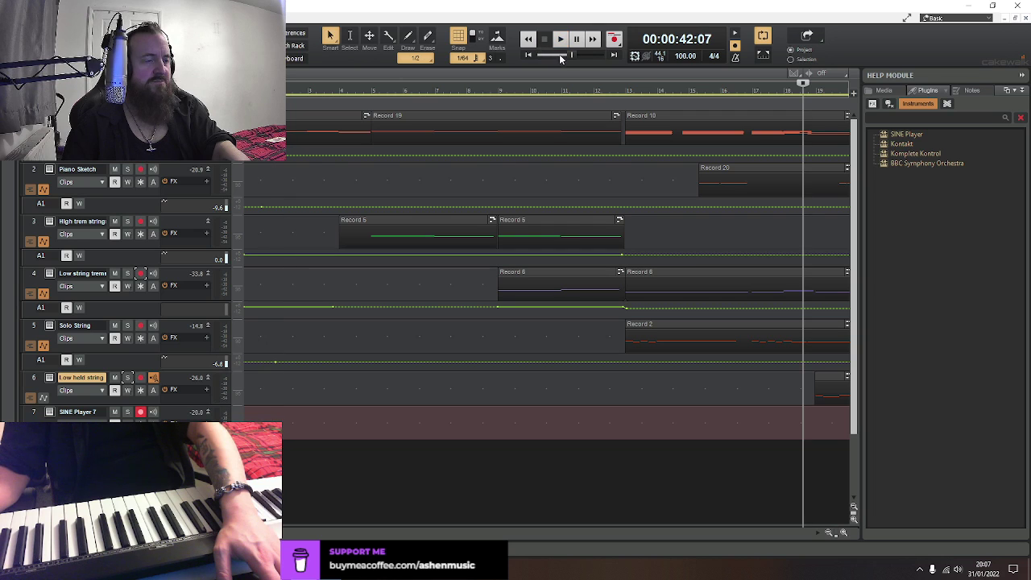
pyautogui.click(532, 54)
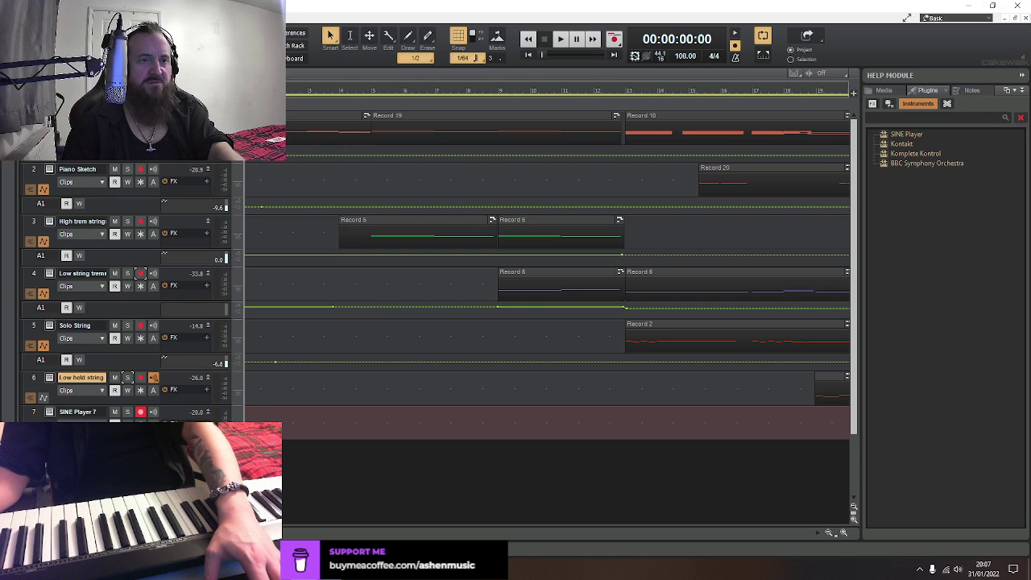
pyautogui.click(1024, 17)
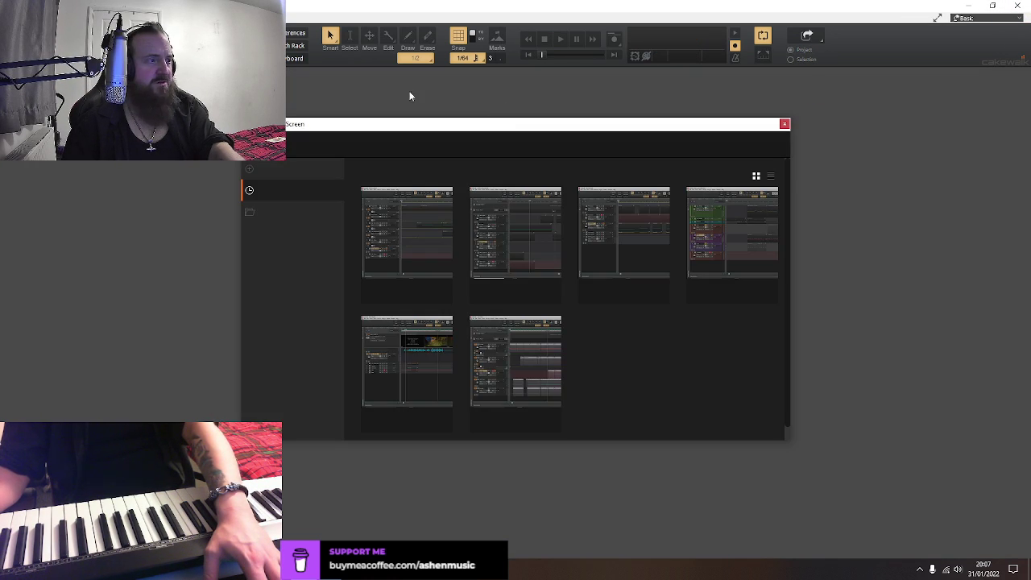
# Create a new blank project and hide the track inspector
pyautogui.click(302, 176)
pyautogui.click(757, 240)
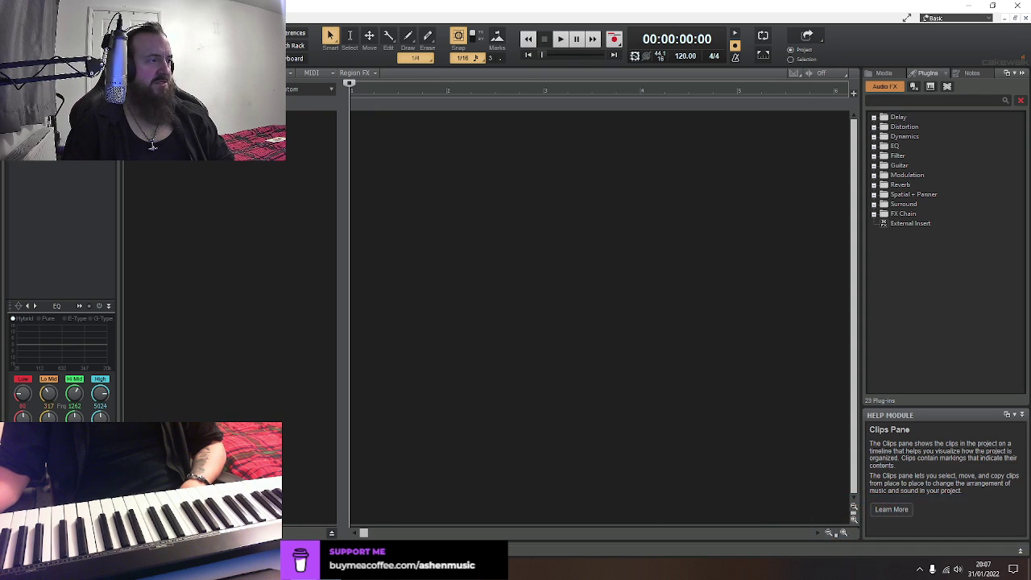
pyautogui.press('i')
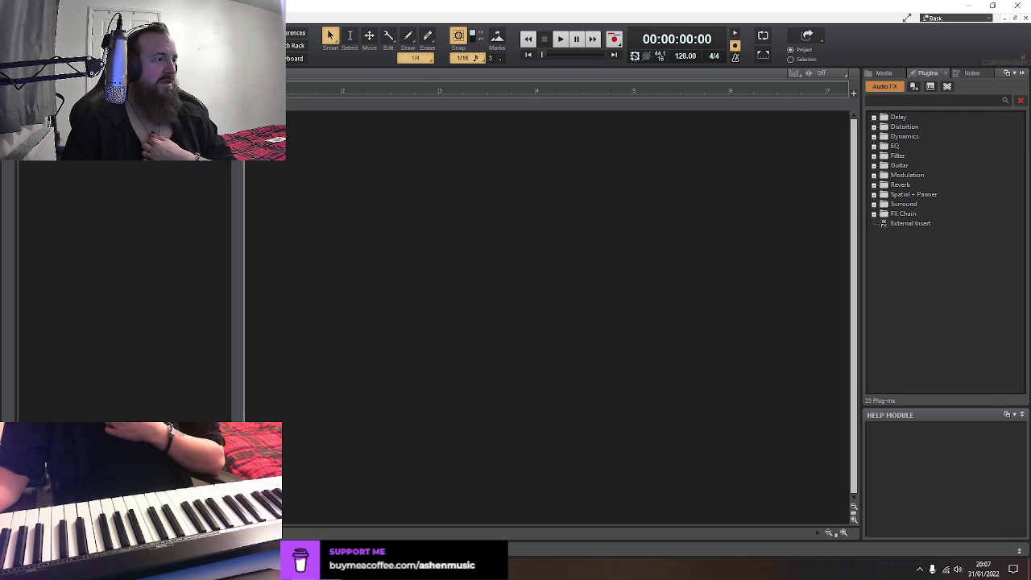
# Open the recent project The dark cave.cwp and play it from the start
pyautogui.hotkey('ctrl', 'o')
pyautogui.press('Escape')
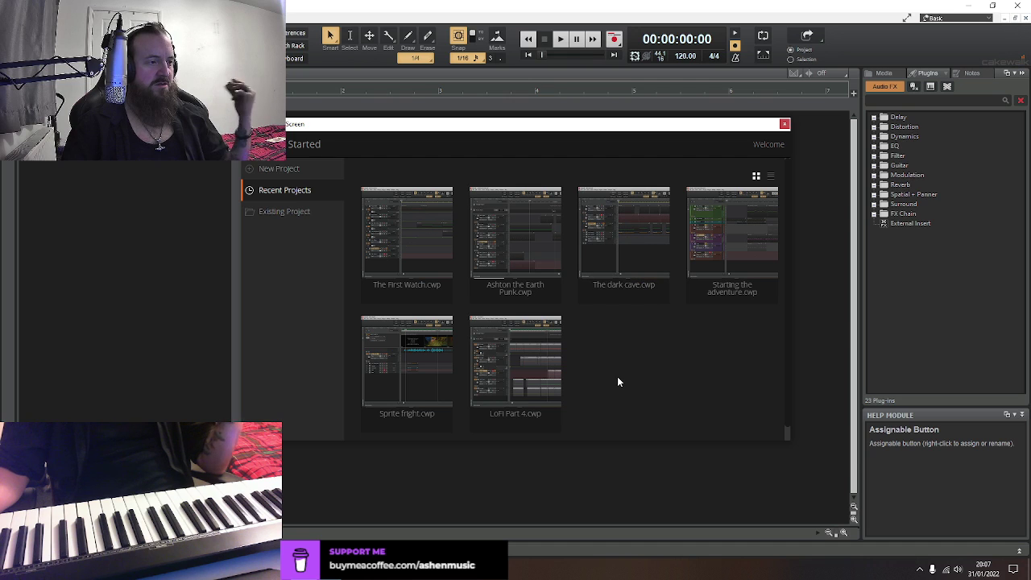
pyautogui.click(629, 242)
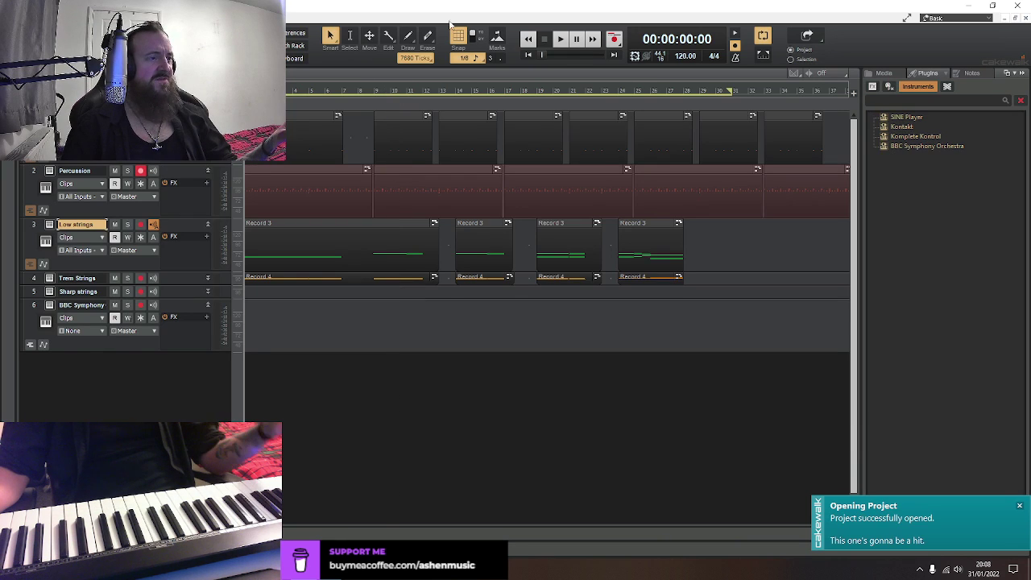
pyautogui.click(561, 39)
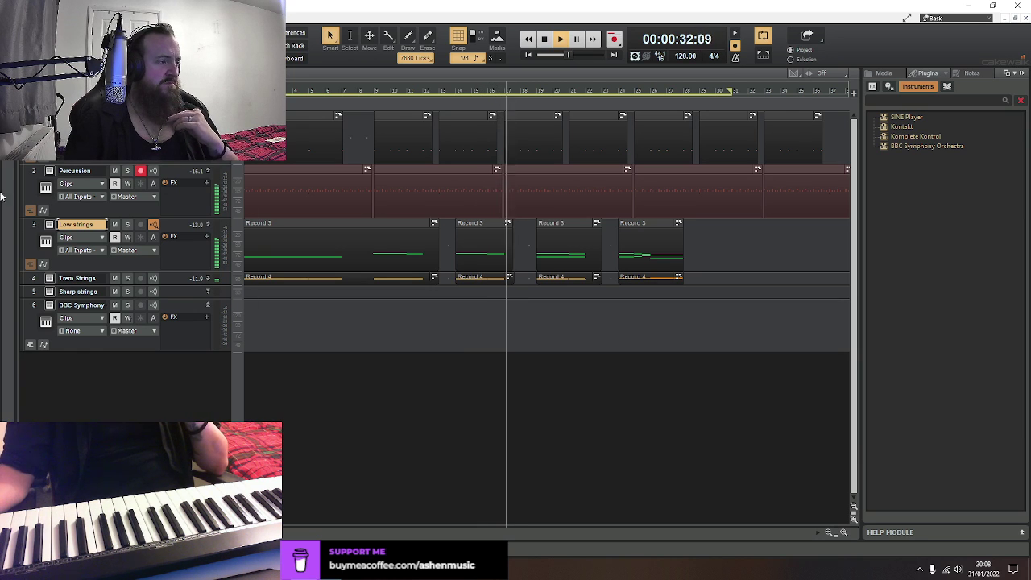
# Select the Sharp strings track and check the instrument loaded in its SINE Player window
pyautogui.click(33, 293)
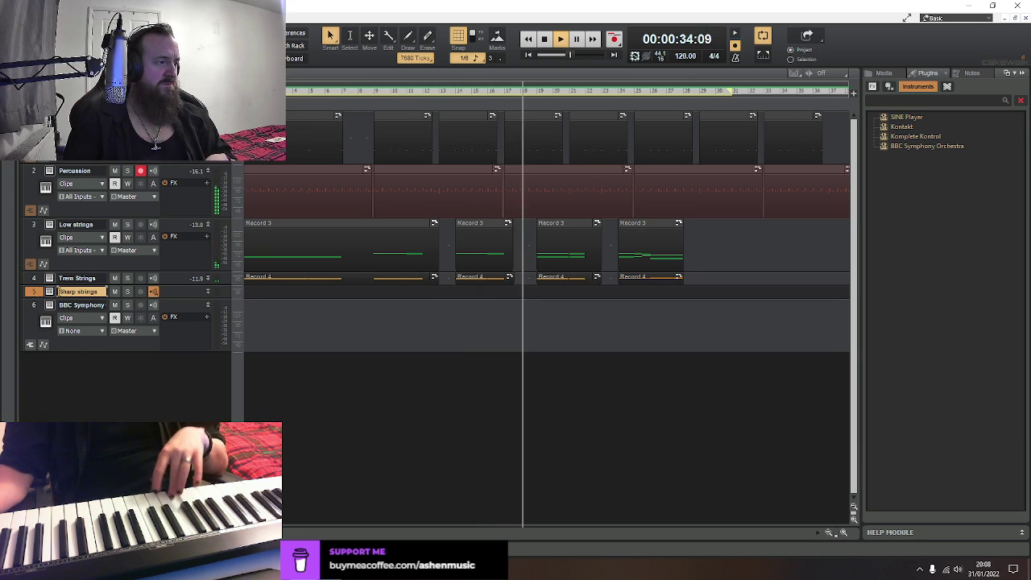
pyautogui.click(49, 291)
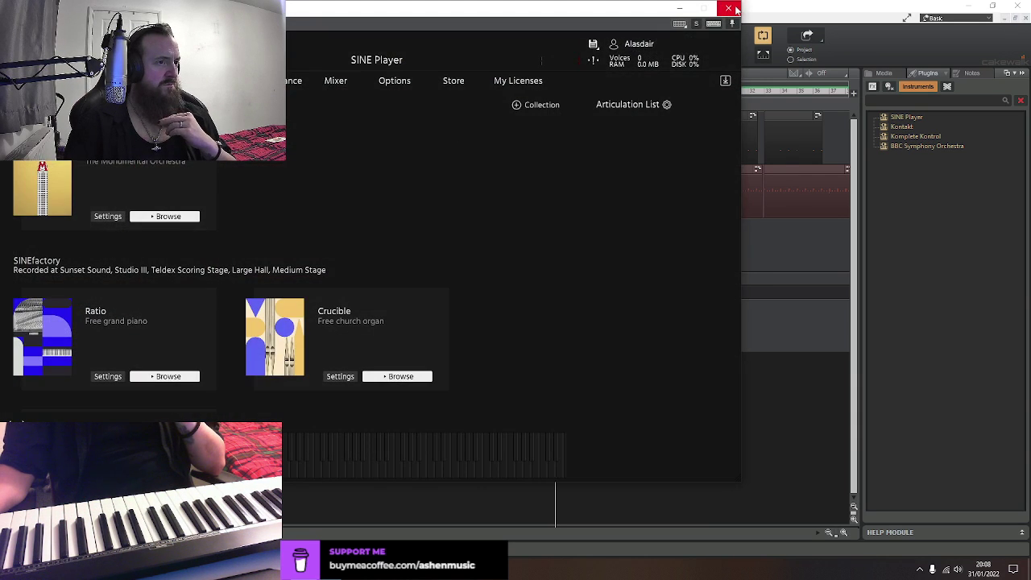
pyautogui.click(728, 9)
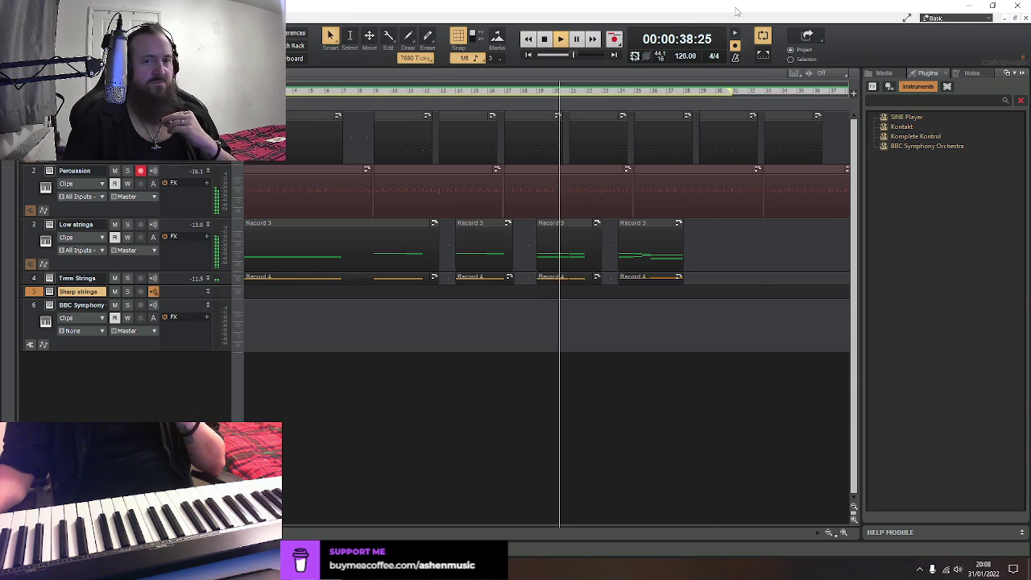
# Select the BBC Symphony track, stop playback at the project start, and close the project
pyautogui.click(30, 310)
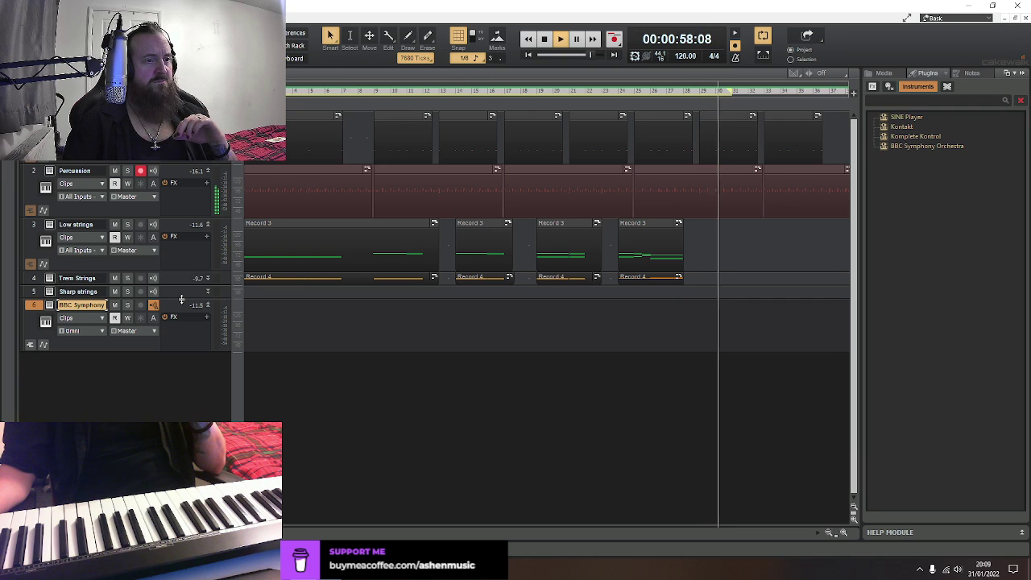
pyautogui.press('w')
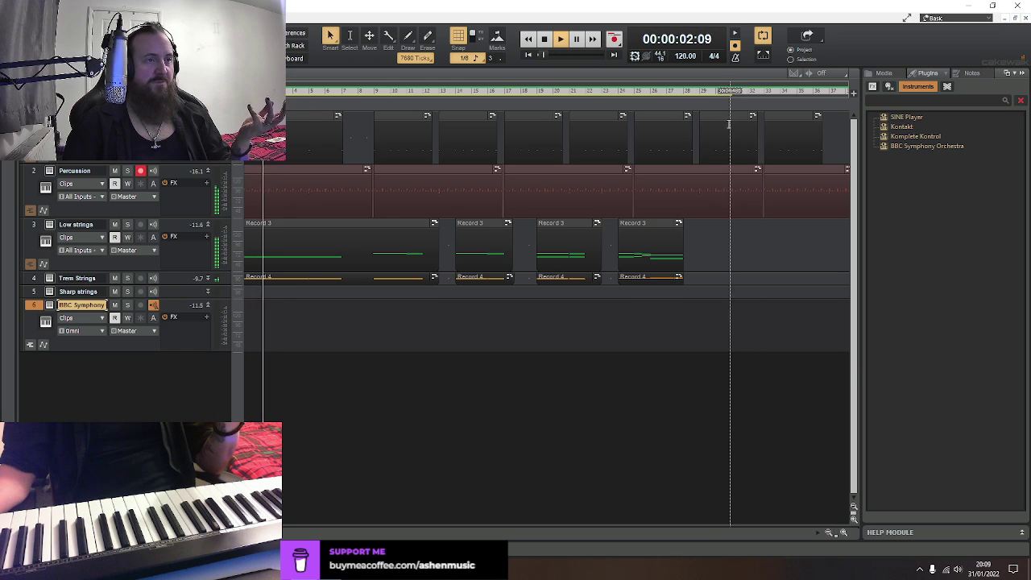
pyautogui.click(542, 39)
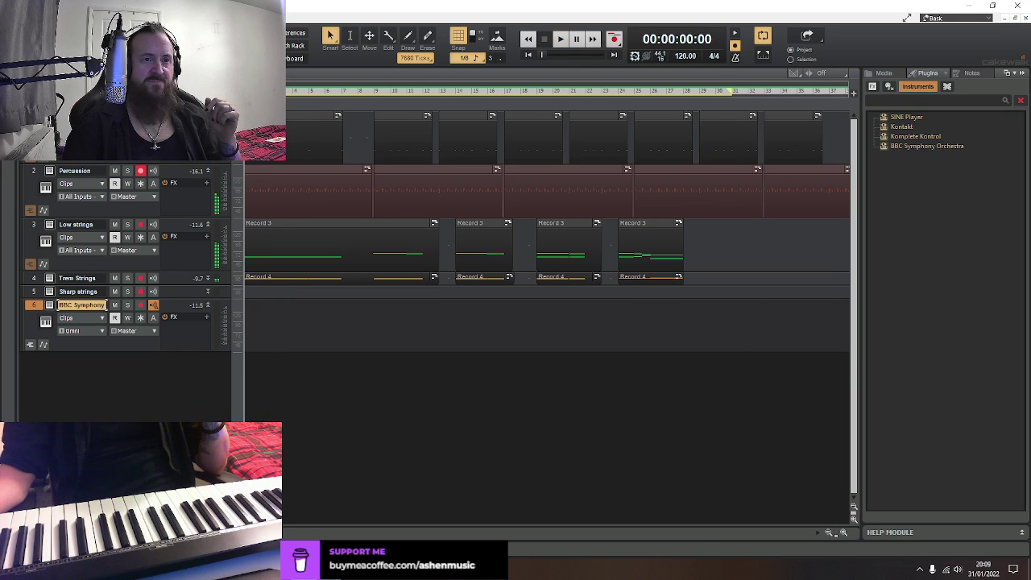
pyautogui.click(1025, 18)
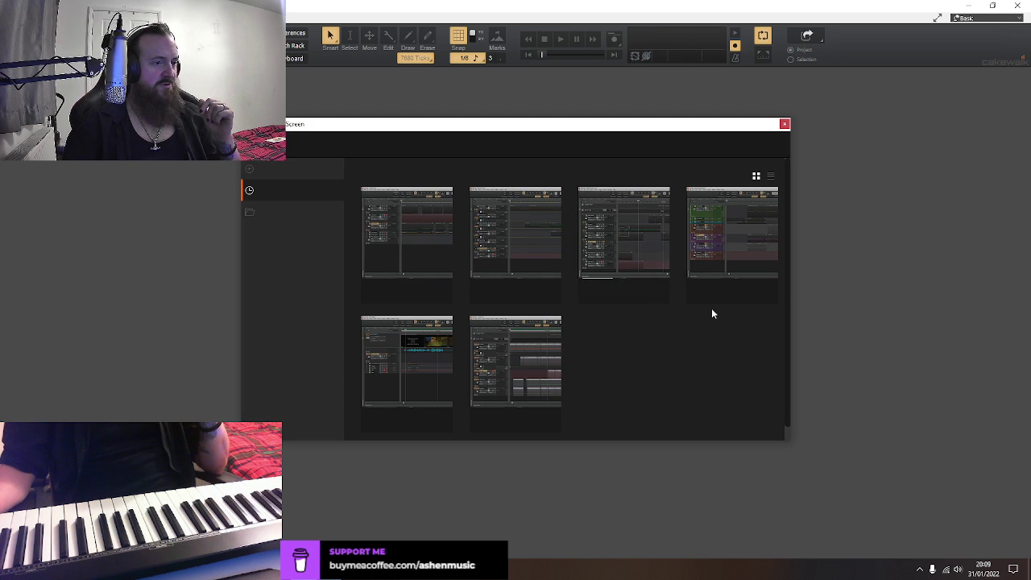
# Create a project from the Empty Project template, add a Kontakt instrument track, and list the Selection library's instruments
pyautogui.click(299, 169)
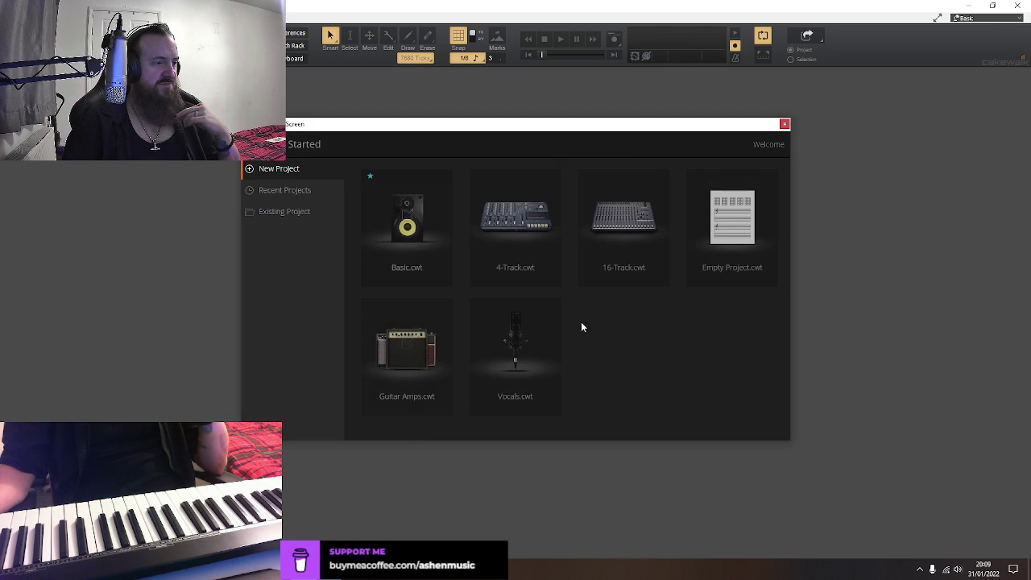
pyautogui.click(691, 242)
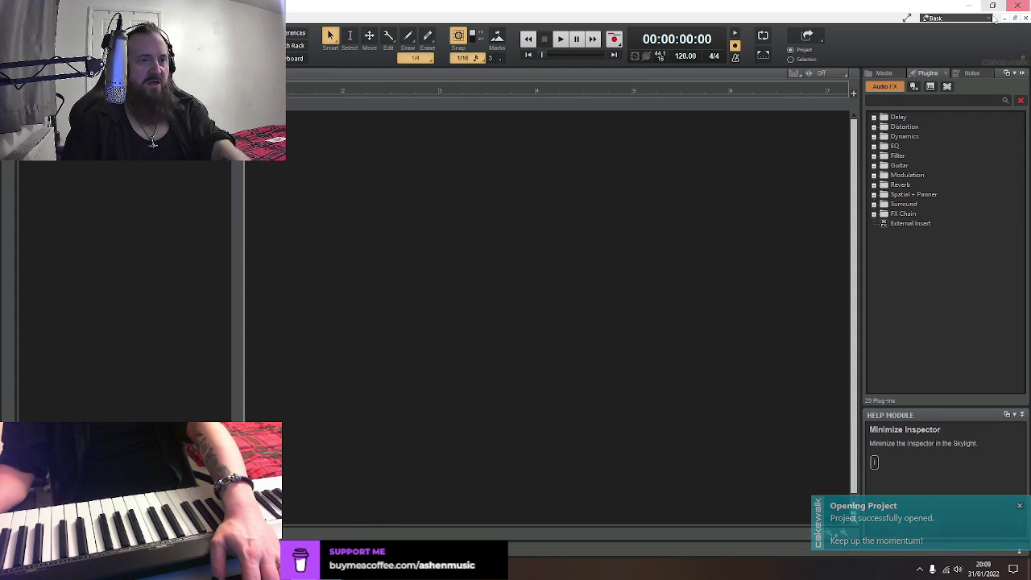
pyautogui.click(931, 86)
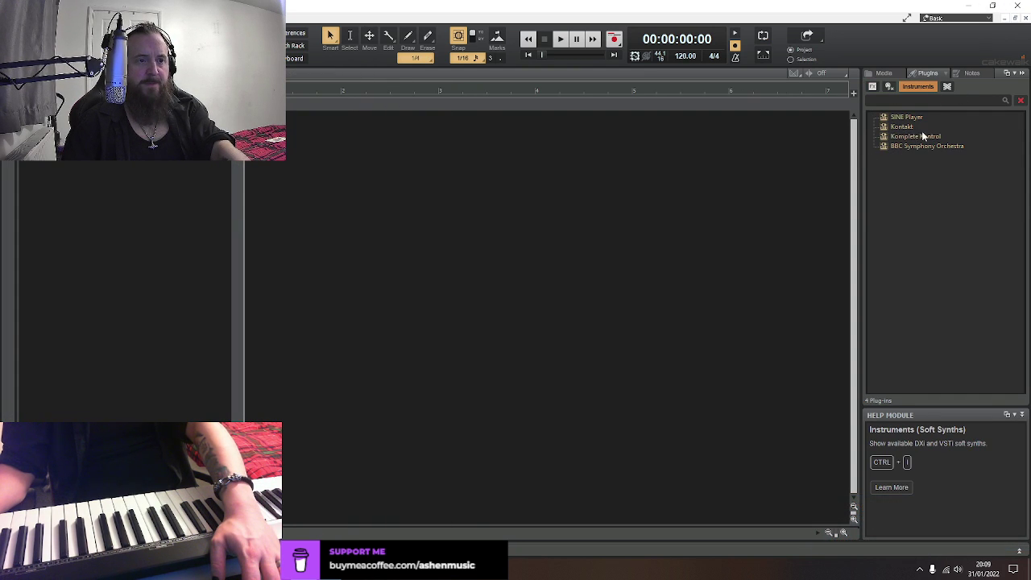
pyautogui.moveTo(902, 126); pyautogui.dragTo(316, 133)
pyautogui.click(641, 182)
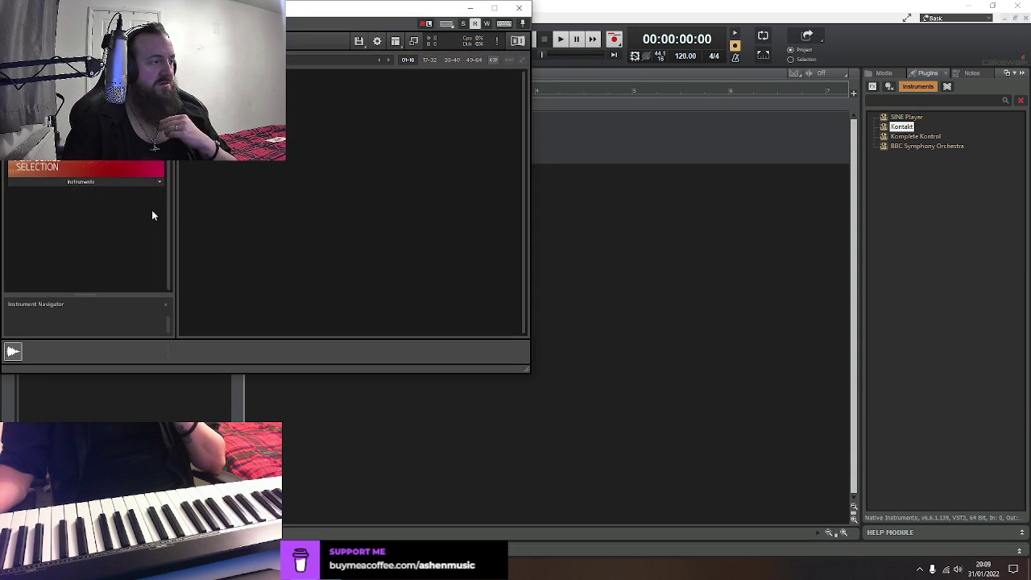
pyautogui.click(149, 183)
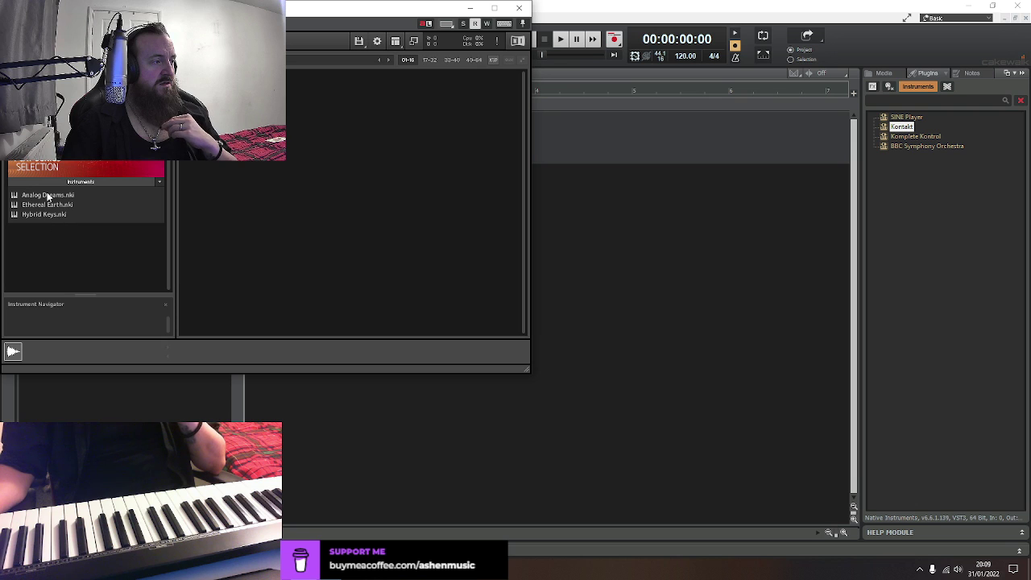
# Audition the Hybrid Keys and Analog Dreams instruments in Kontakt, removing each one again
pyautogui.doubleClick(48, 215)
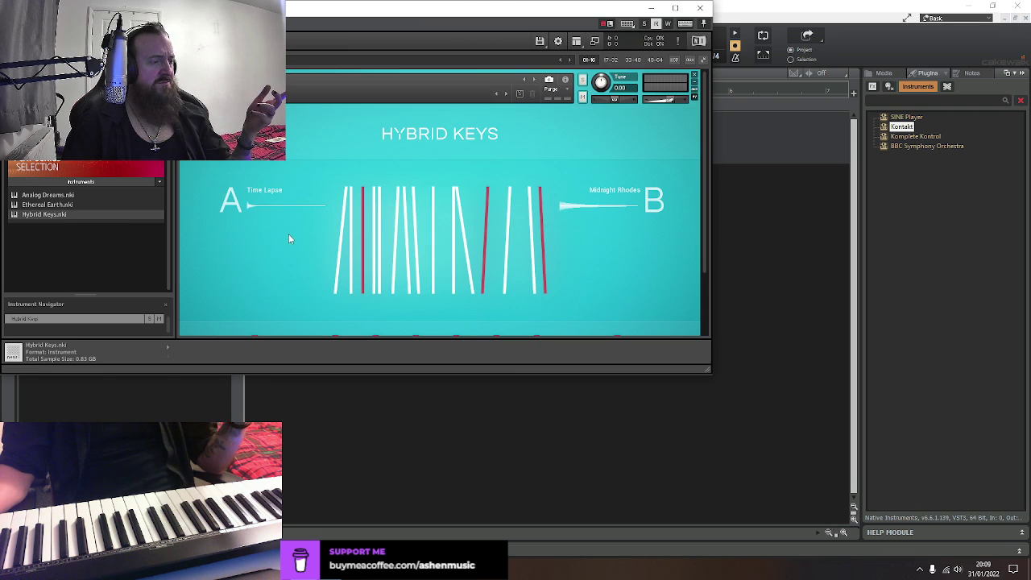
pyautogui.click(696, 75)
pyautogui.doubleClick(59, 195)
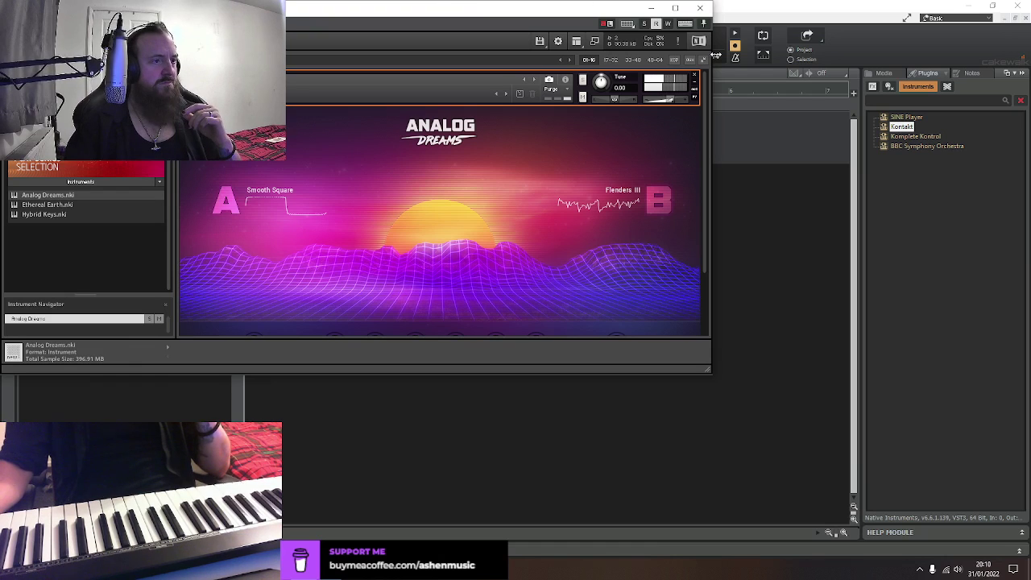
pyautogui.click(696, 77)
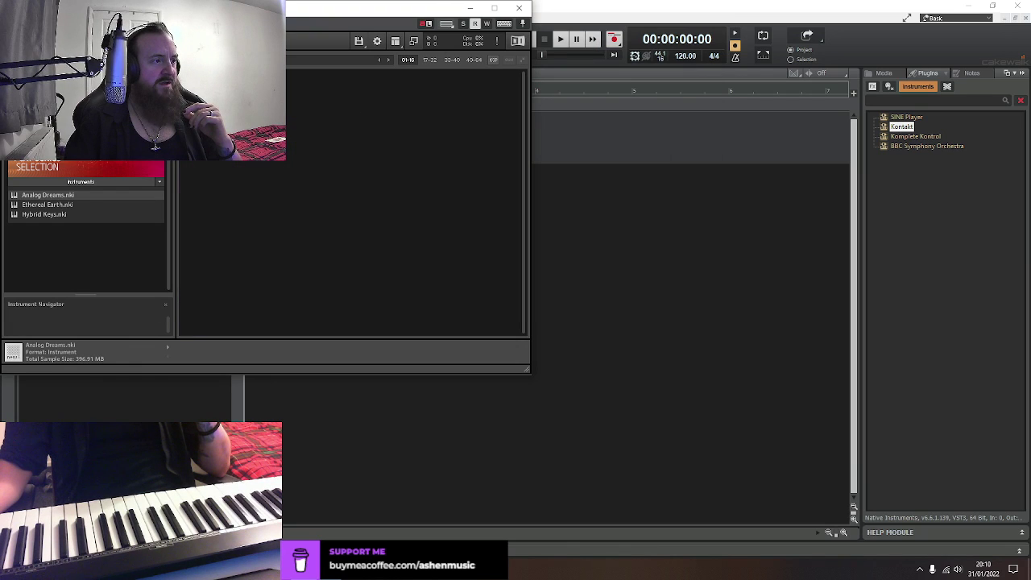
pyautogui.doubleClick(45, 214)
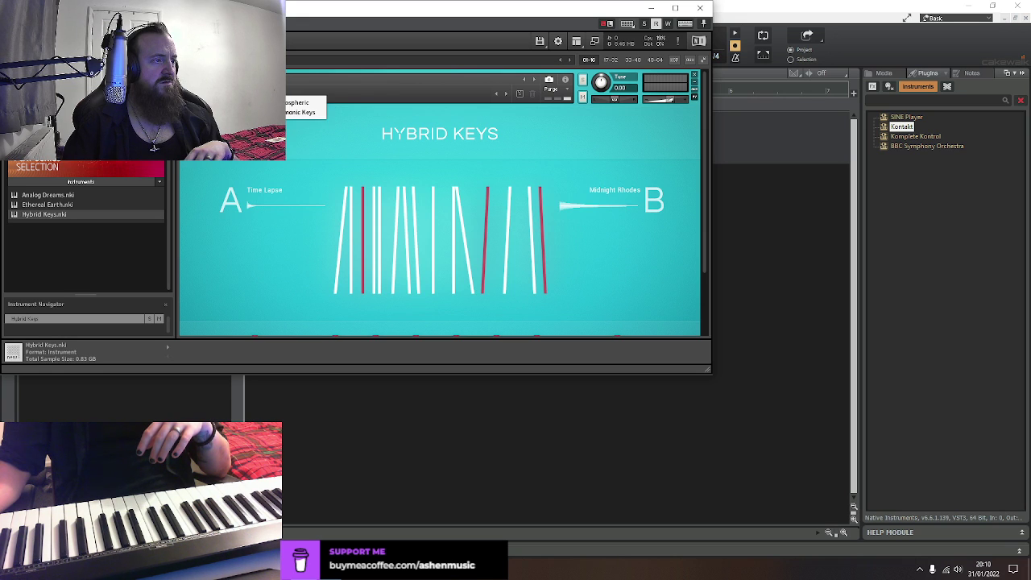
pyautogui.click(694, 77)
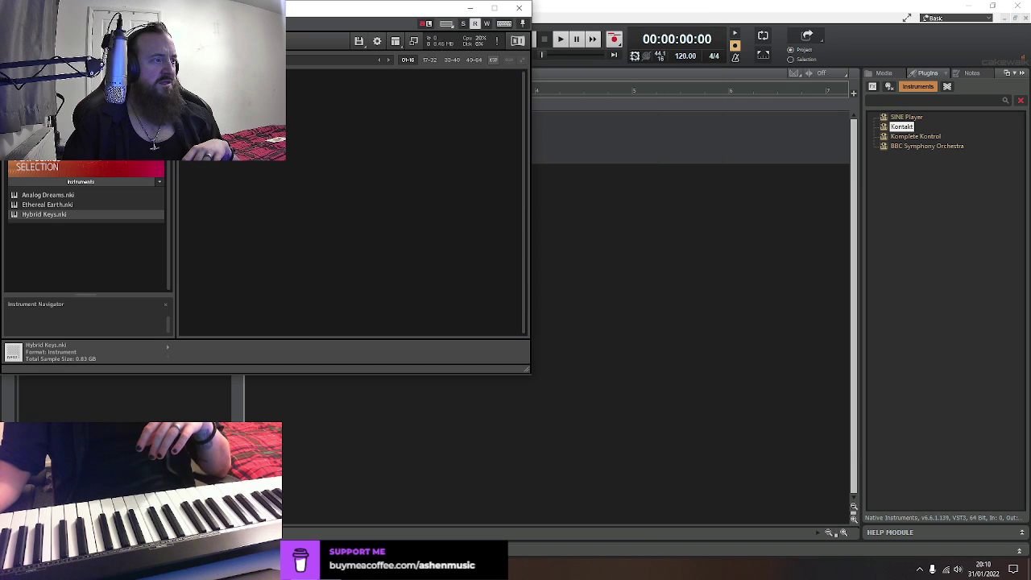
# Load Ethereal Earth in Kontakt and try its snapshots, settling on the one pairing Frozen Fula with Bansuri
pyautogui.click(71, 206)
pyautogui.click(51, 196)
pyautogui.doubleClick(52, 205)
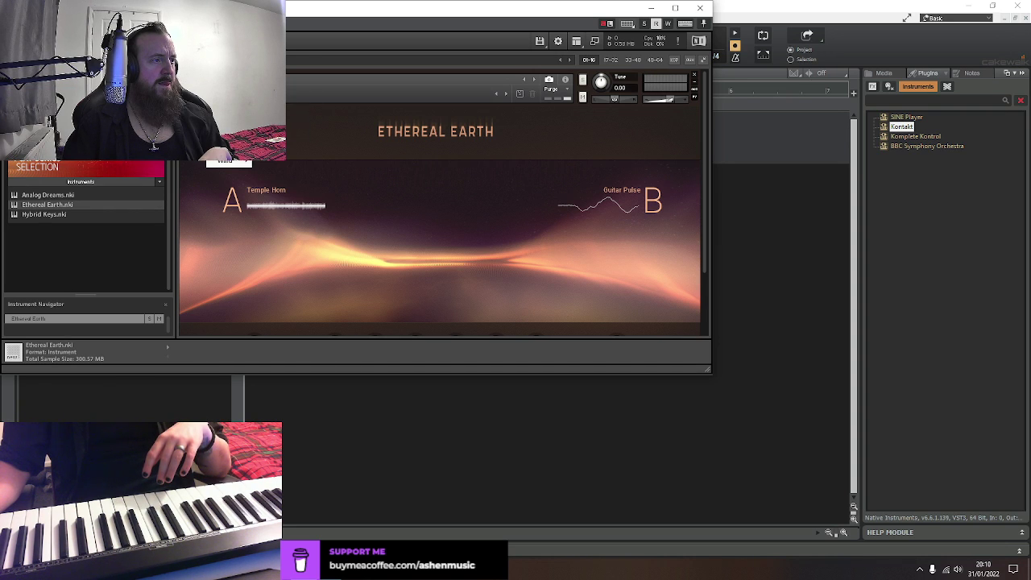
pyautogui.moveTo(258, 133)
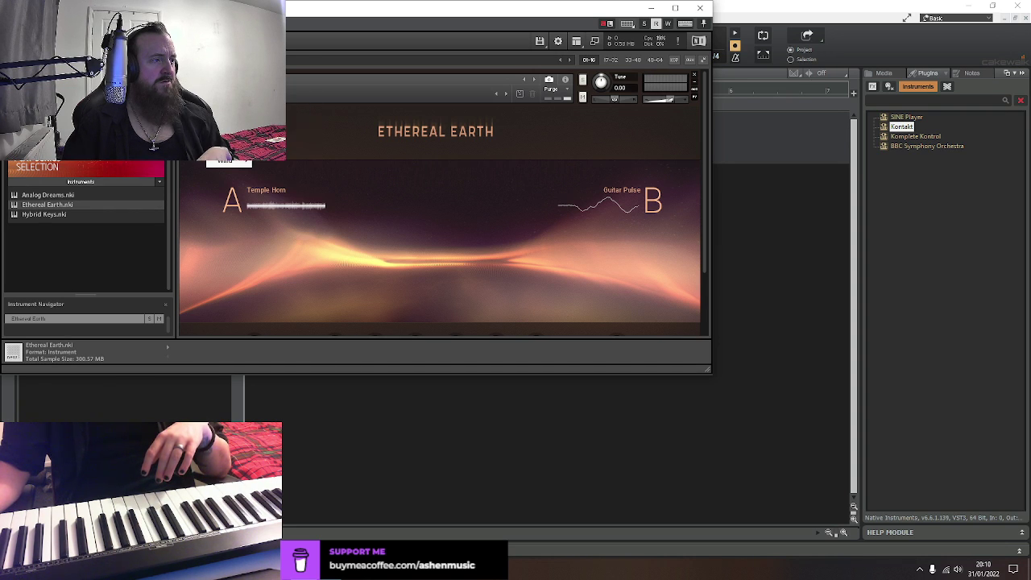
pyautogui.moveTo(225, 160)
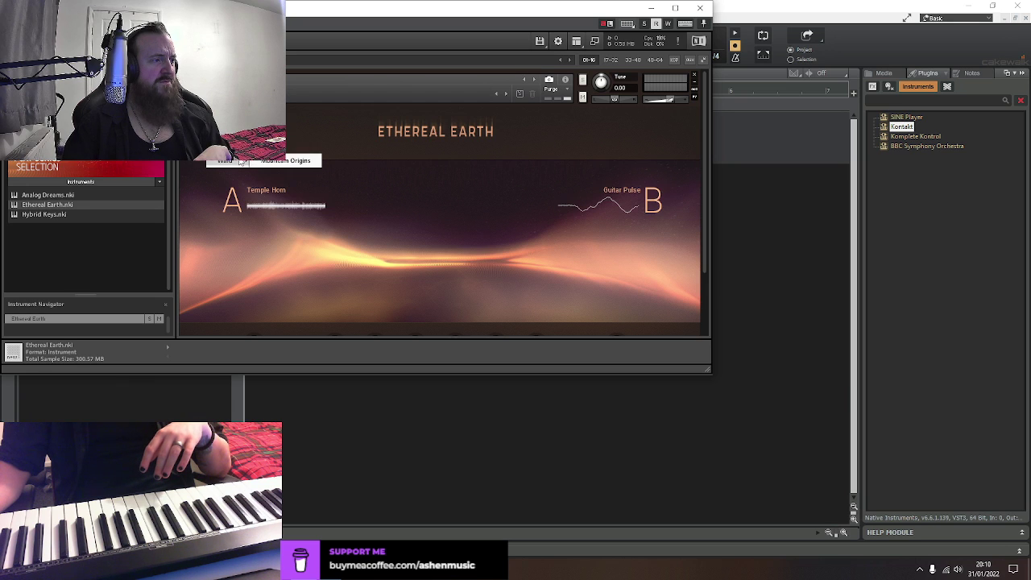
pyautogui.click(293, 142)
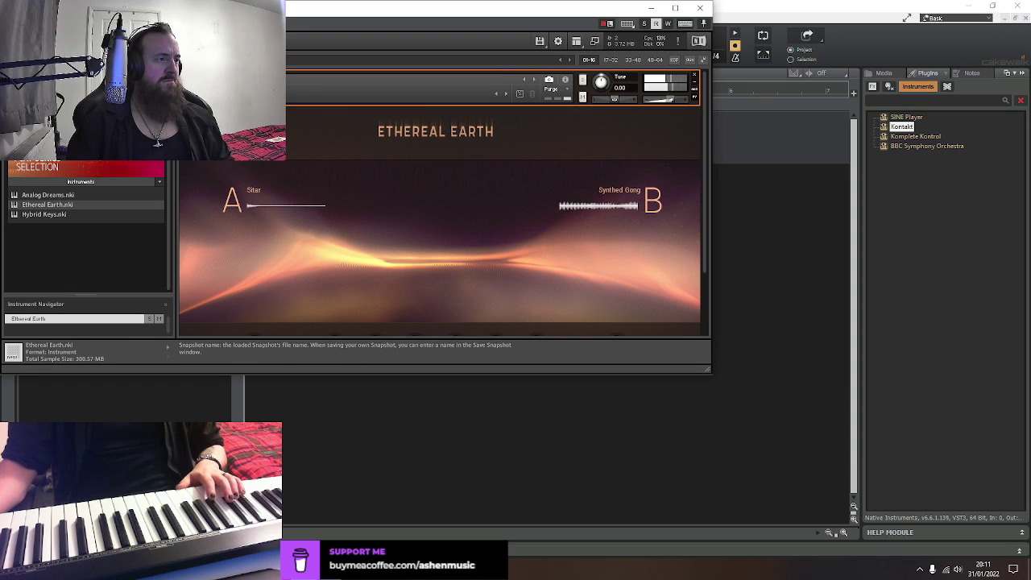
pyautogui.click(255, 162)
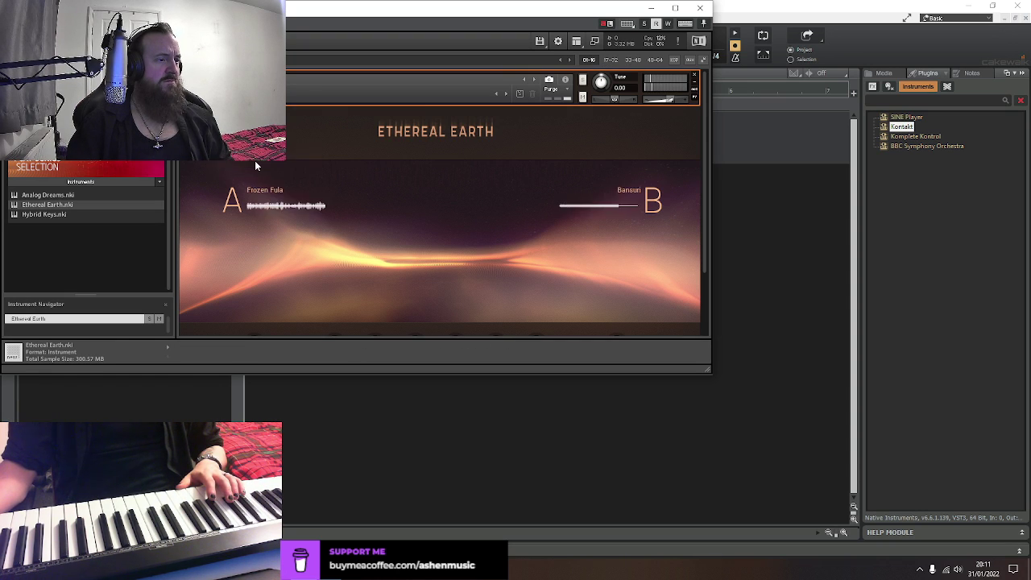
# Shape the Ethereal Earth sound by turning Blend AB fully to B, Grit to minimum, lowering Dimension and raising Space, and close Kontakt
pyautogui.scroll(-1, 255, 178)
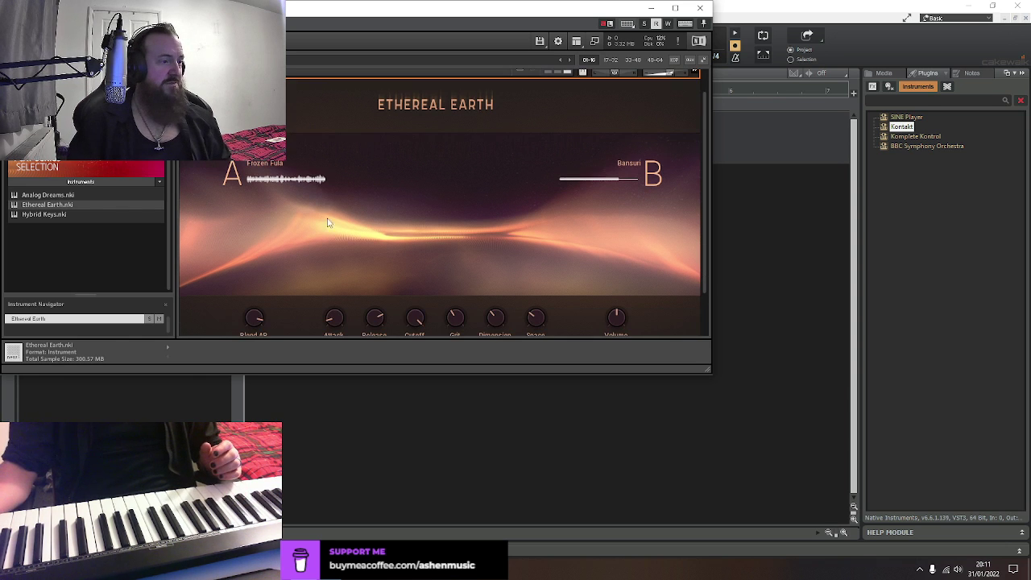
pyautogui.scroll(-1, 259, 288)
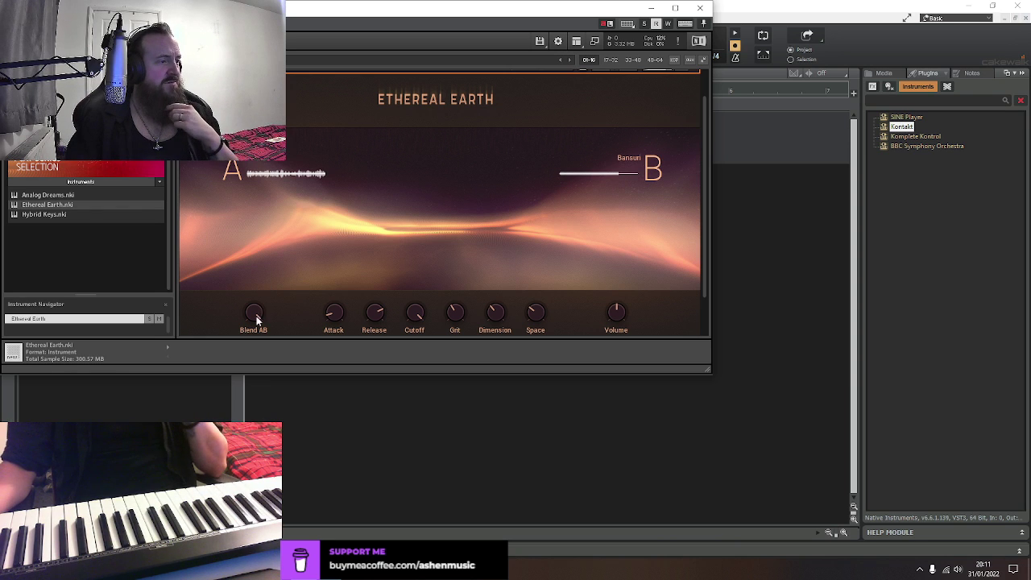
pyautogui.moveTo(256, 319); pyautogui.dragTo(254, 387)
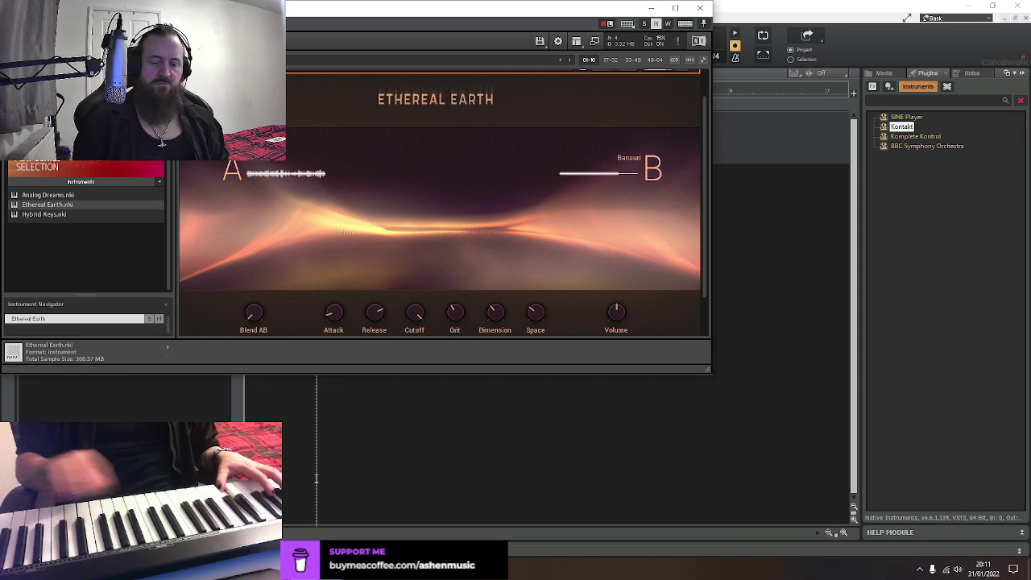
pyautogui.moveTo(251, 297); pyautogui.dragTo(286, 259)
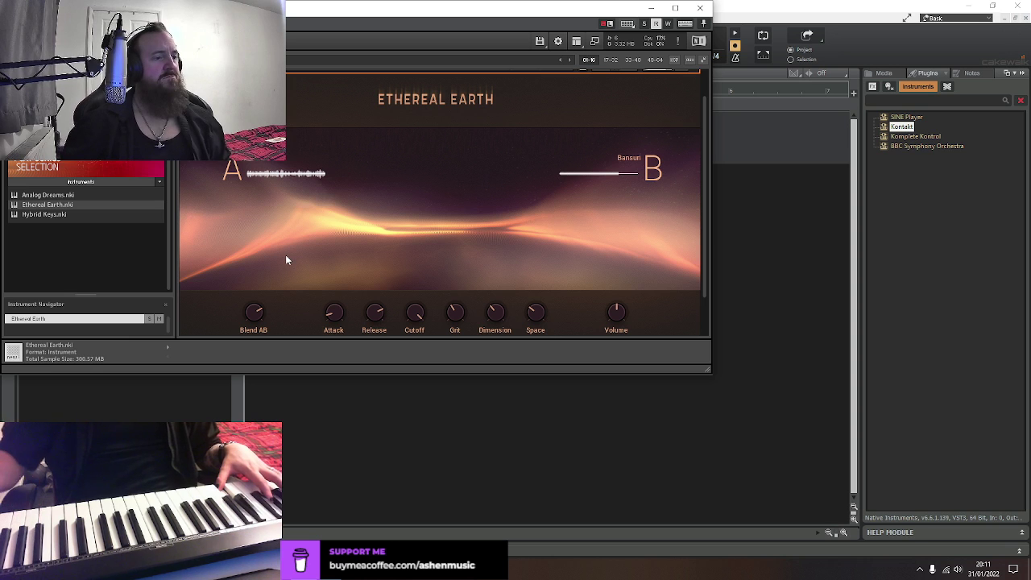
pyautogui.moveTo(254, 283)
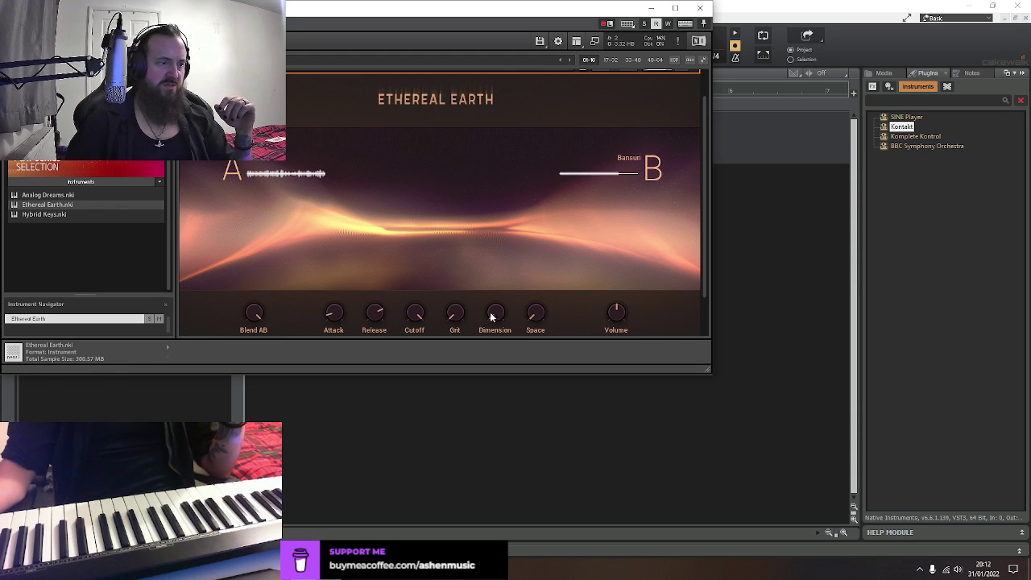
pyautogui.moveTo(492, 313); pyautogui.dragTo(492, 294)
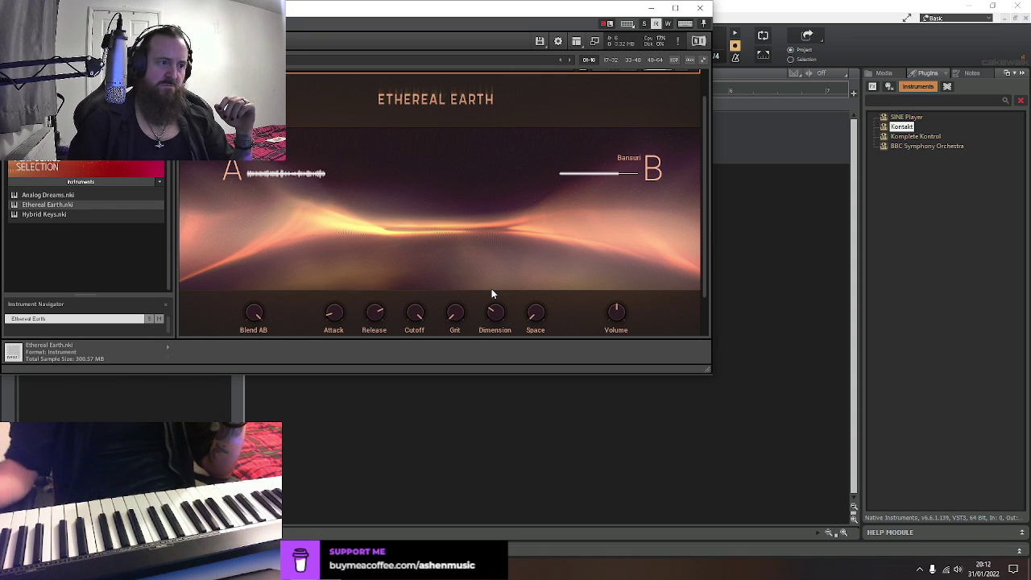
pyautogui.moveTo(526, 313); pyautogui.dragTo(533, 288)
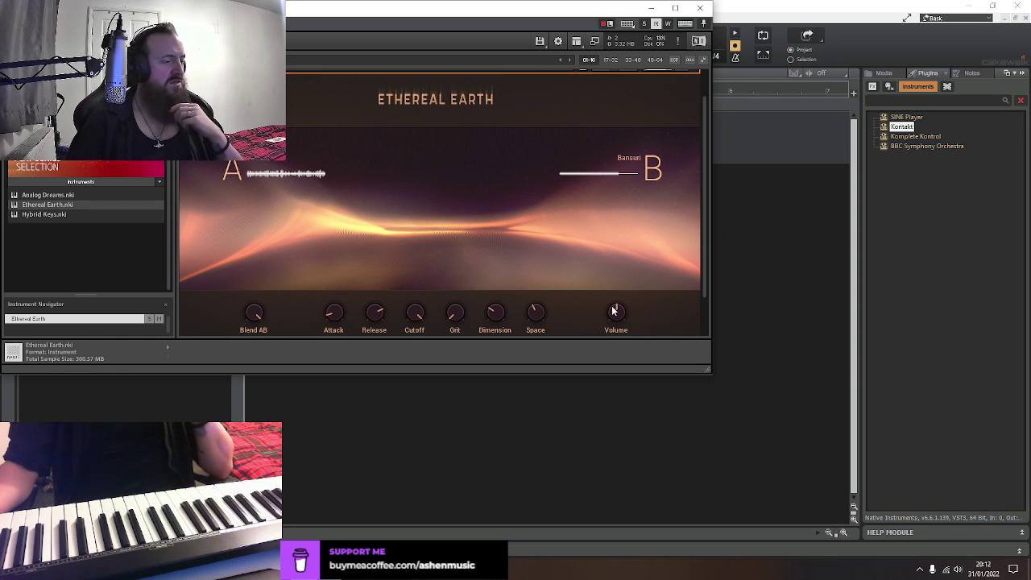
pyautogui.click(699, 8)
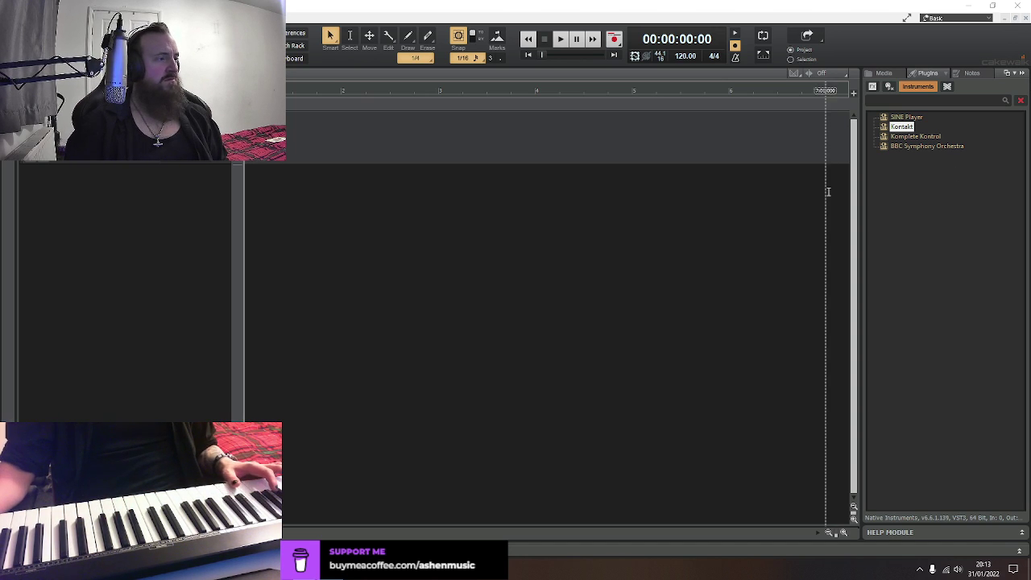
# Set the metronome's record count-in to 2 measures in the project preferences
pyautogui.rightClick(619, 40)
pyautogui.press('Escape')
pyautogui.rightClick(618, 40)
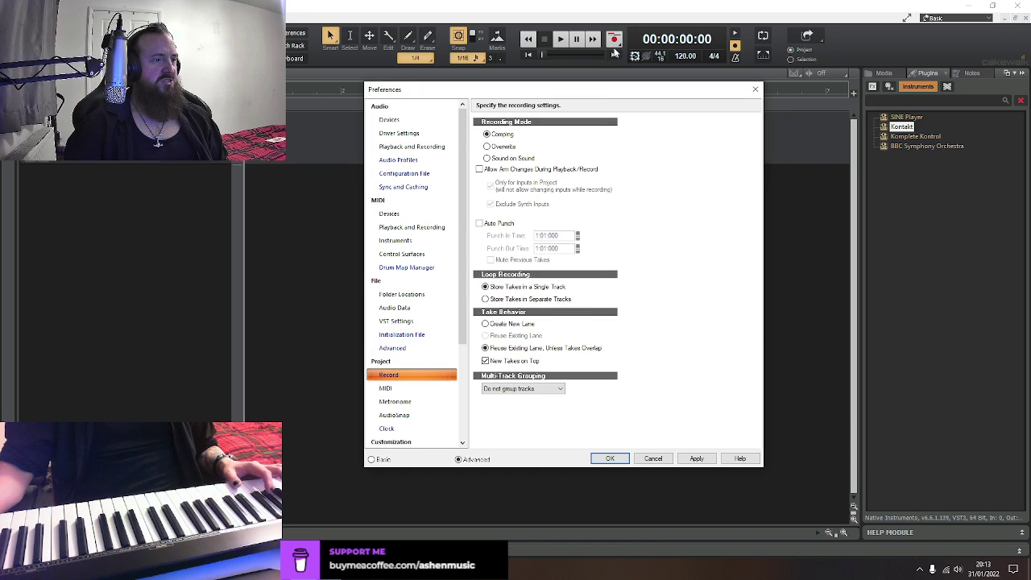
pyautogui.click(415, 401)
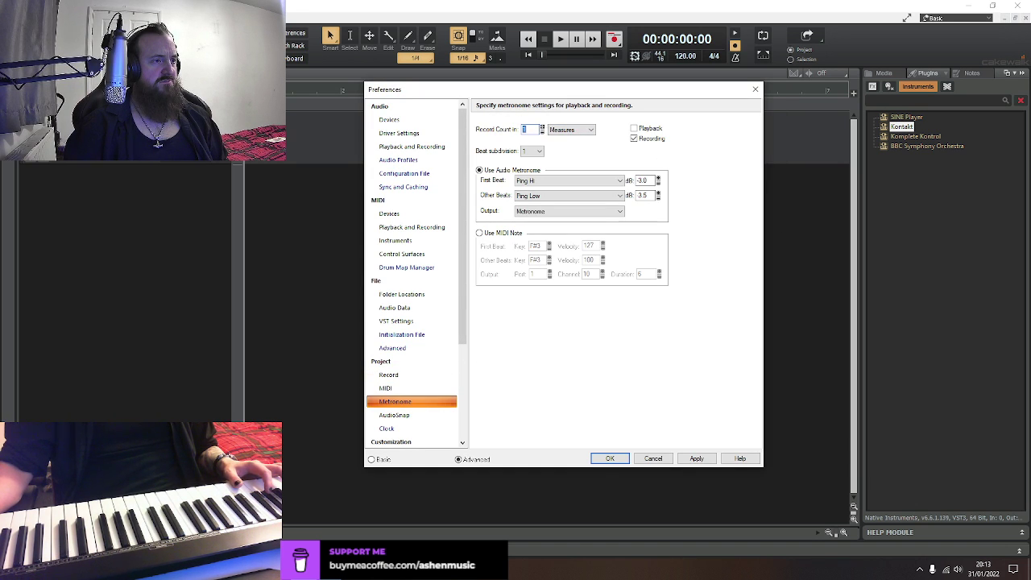
pyautogui.press('Escape')
pyautogui.press('p')
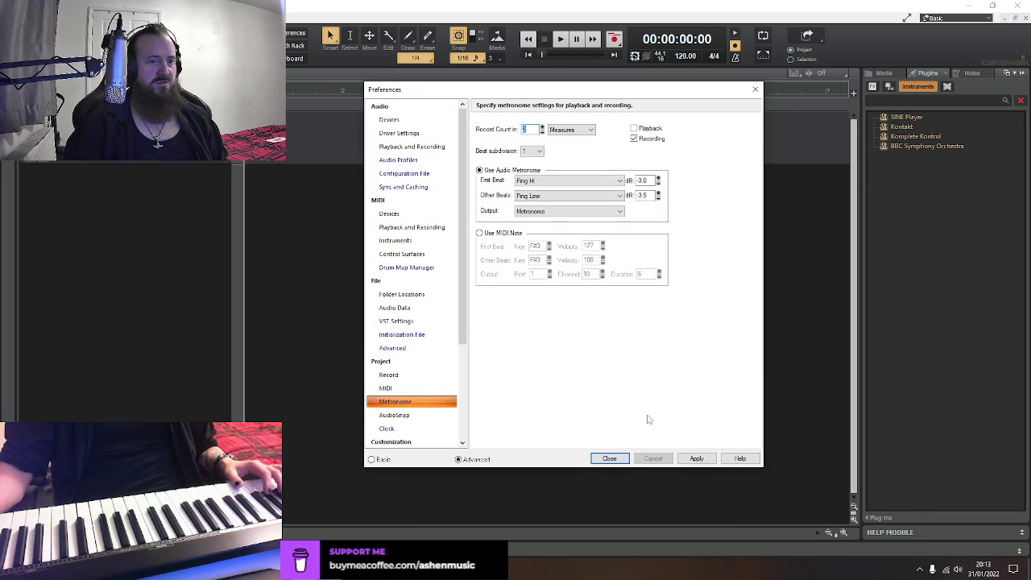
pyautogui.click(610, 458)
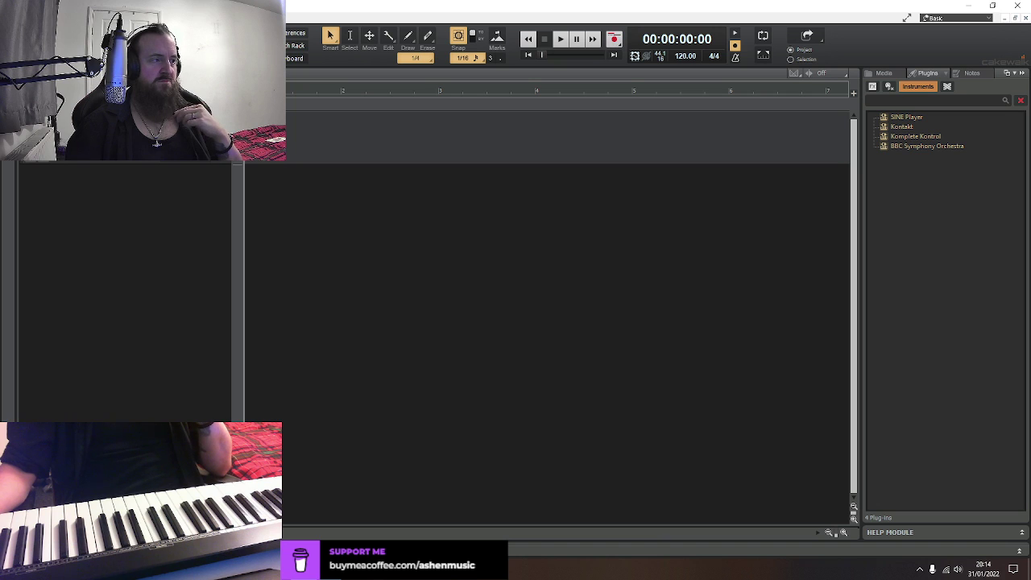
# Record a take of about ten measures on the Kontakt track and open its clip in the Piano Roll
pyautogui.click(564, 137)
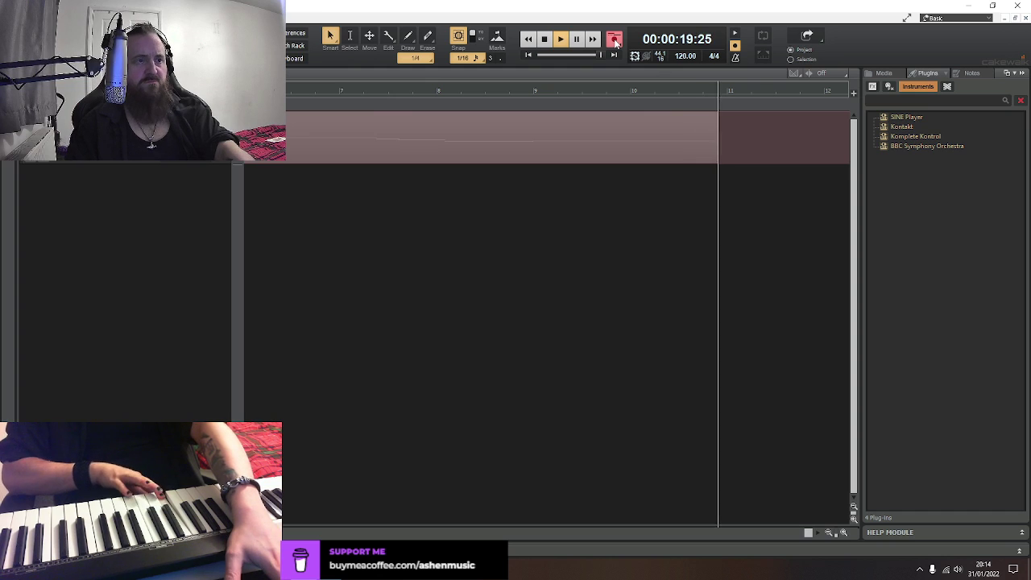
pyautogui.click(614, 40)
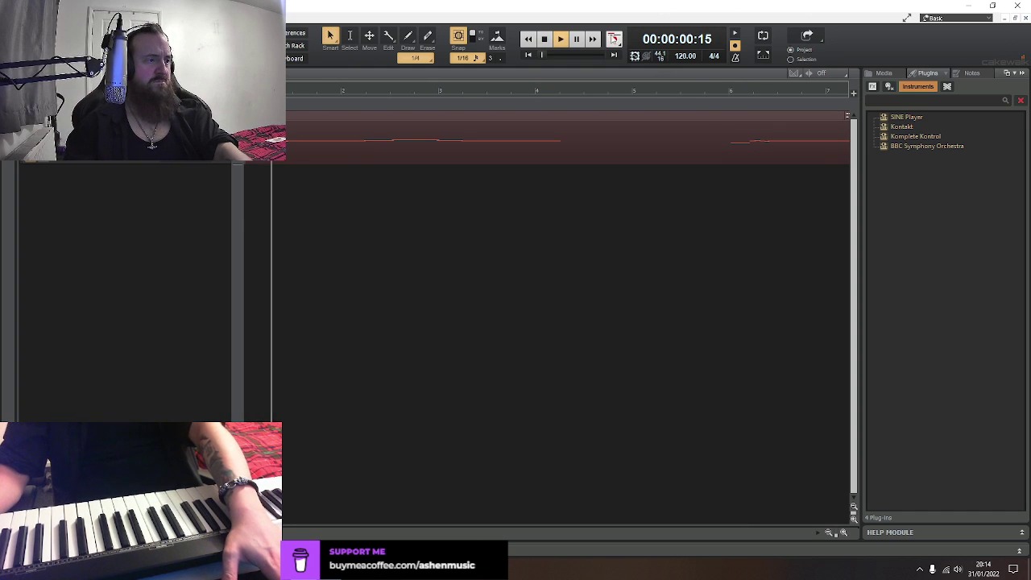
pyautogui.click(613, 39)
pyautogui.doubleClick(353, 119)
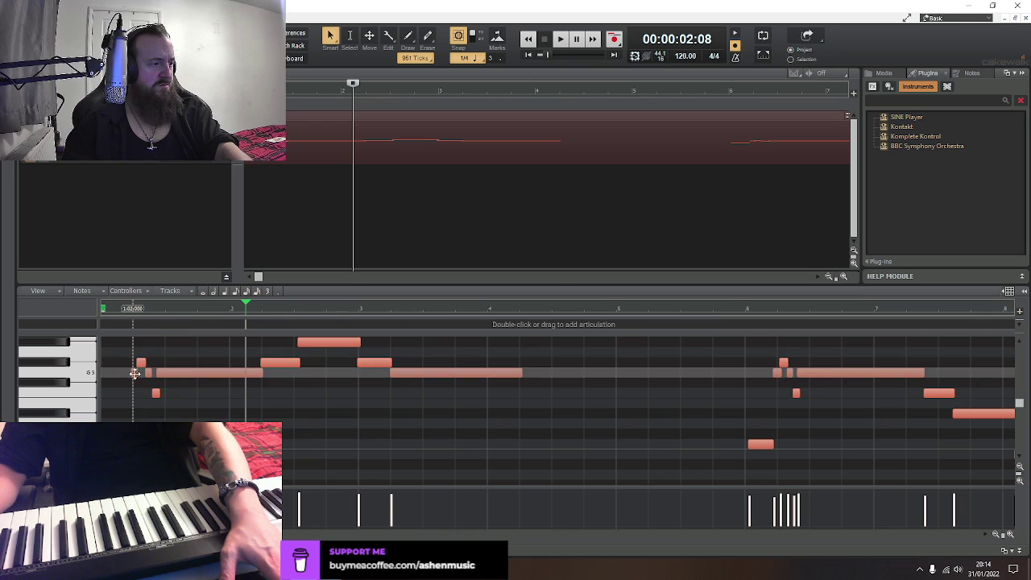
# Select the opening group of five notes in the piano roll and shift it to start at measure 1, beat 2
pyautogui.click(1010, 536)
pyautogui.click(1010, 536)
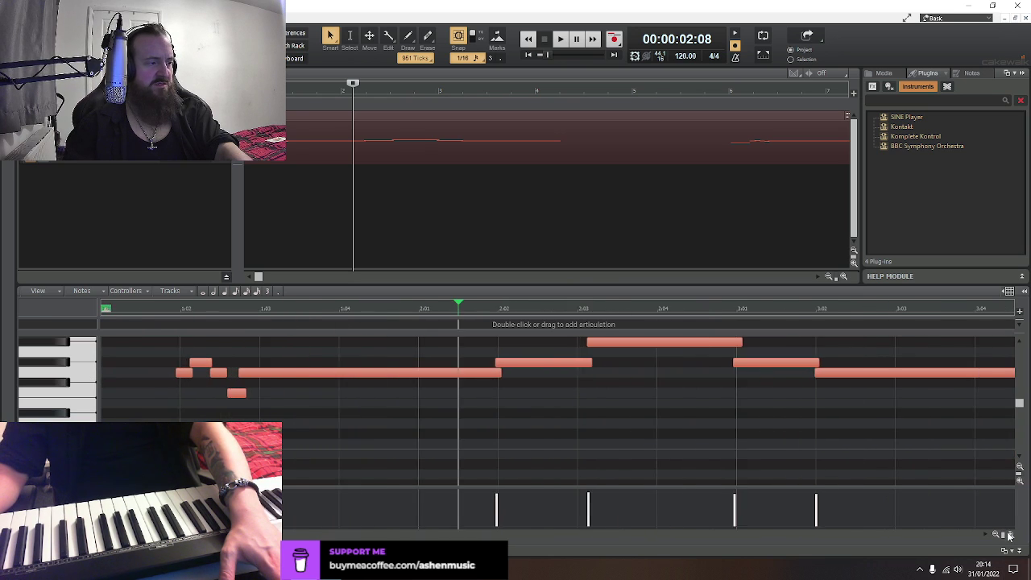
pyautogui.click(1010, 535)
pyautogui.moveTo(205, 355); pyautogui.dragTo(298, 420)
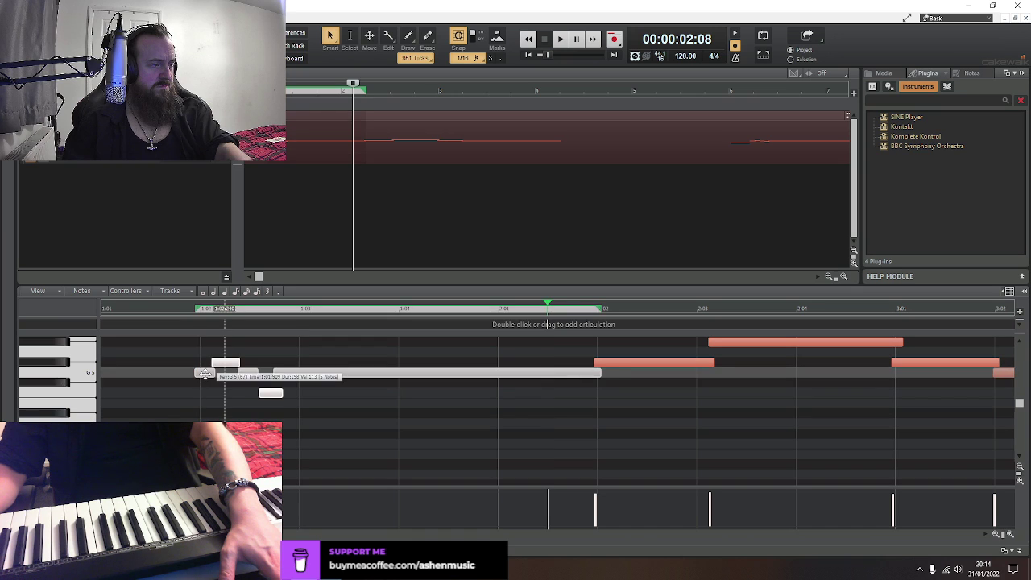
pyautogui.moveTo(207, 373); pyautogui.dragTo(203, 379)
pyautogui.click(211, 382)
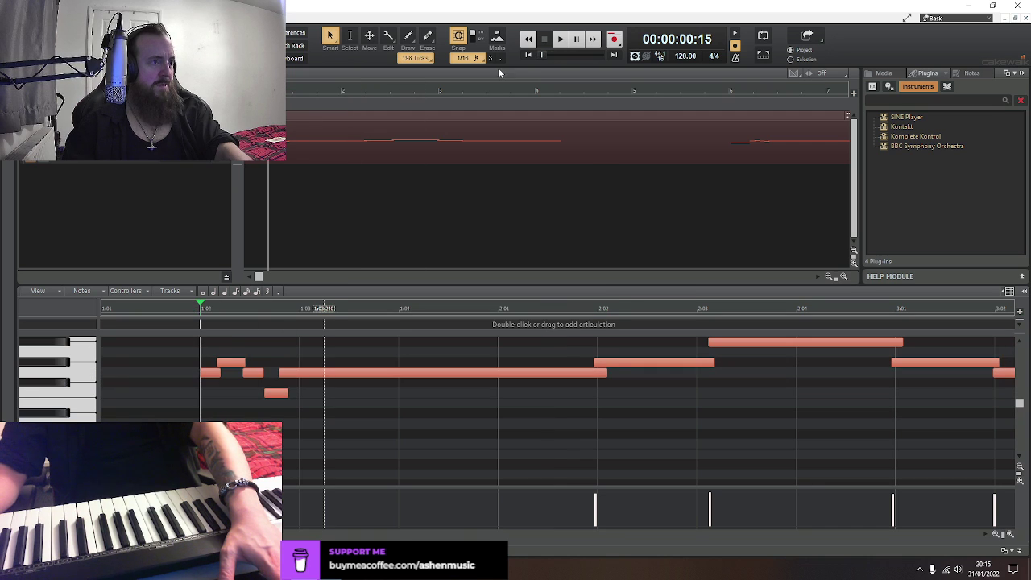
# Set the snap resolution to 1/32, align the starts of the four notes following the first G5 to the grid, and audition the phrase
pyautogui.click(463, 60)
pyautogui.click(474, 145)
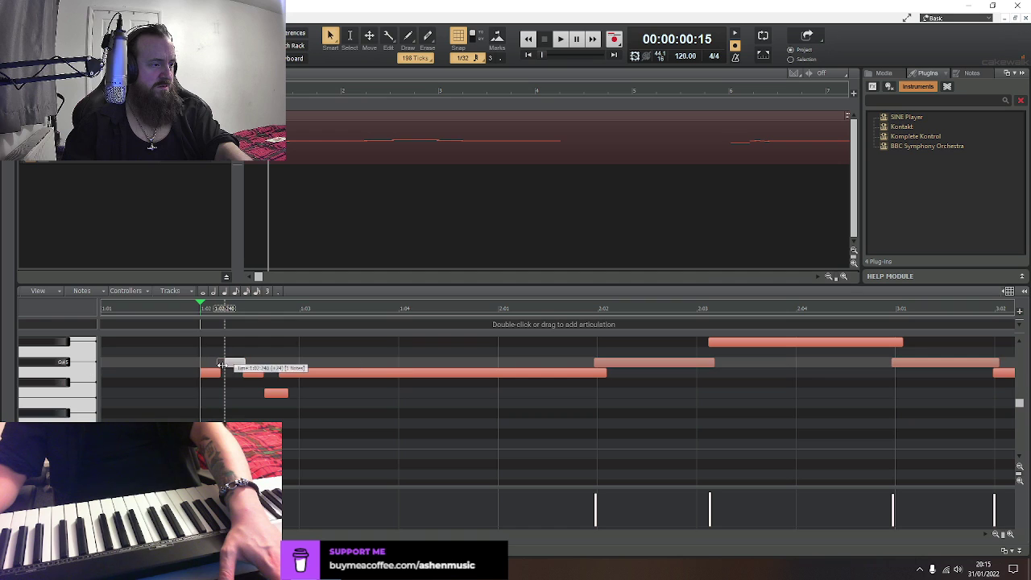
pyautogui.moveTo(221, 365); pyautogui.dragTo(260, 376)
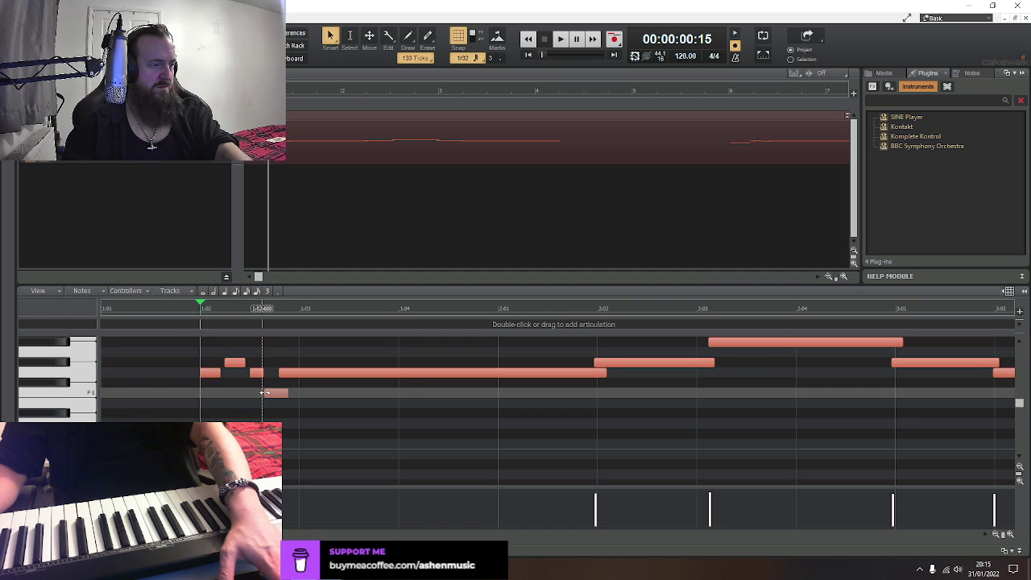
pyautogui.moveTo(281, 392); pyautogui.dragTo(282, 392)
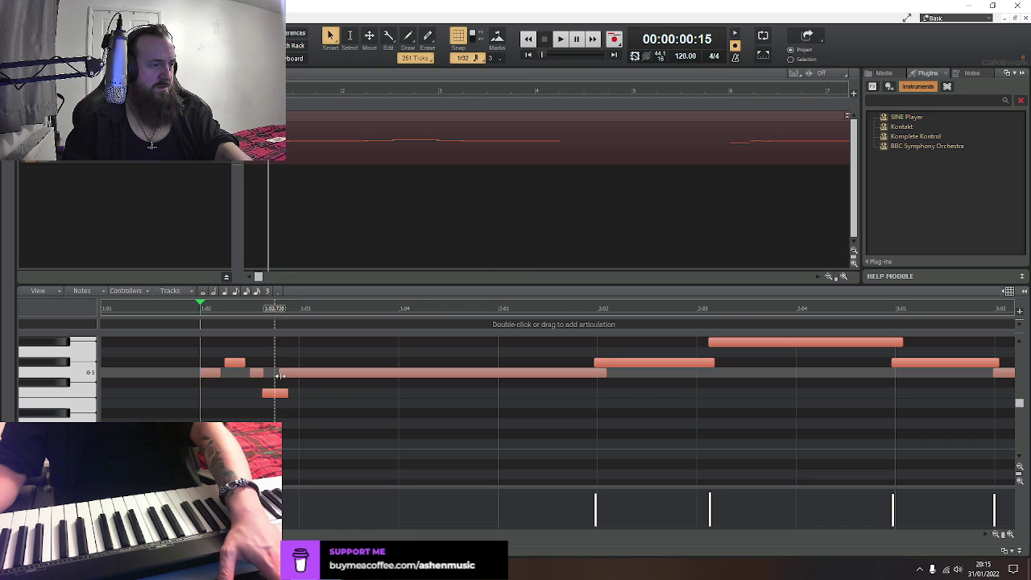
pyautogui.click(281, 373)
pyautogui.press('space')
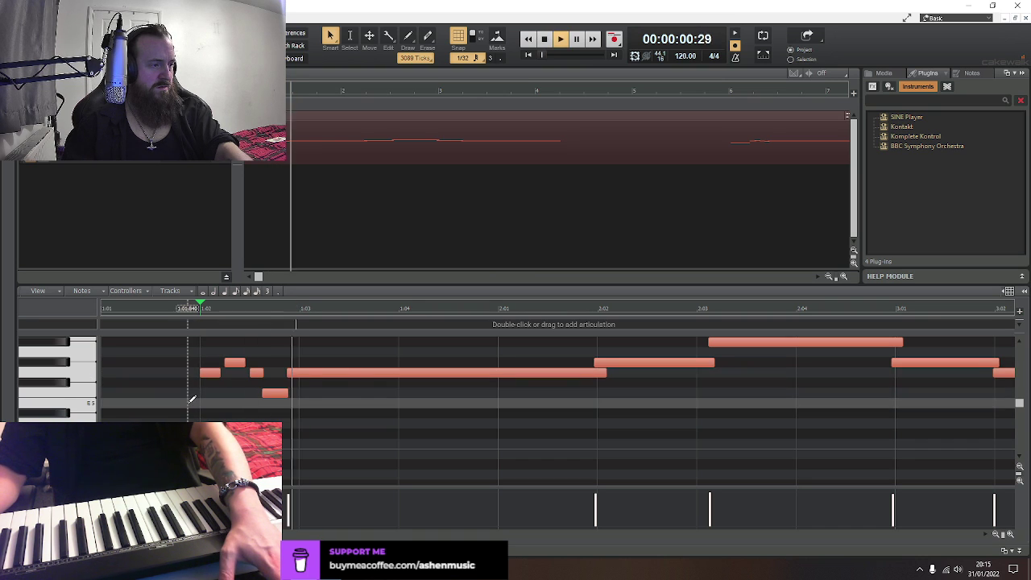
pyautogui.press('space')
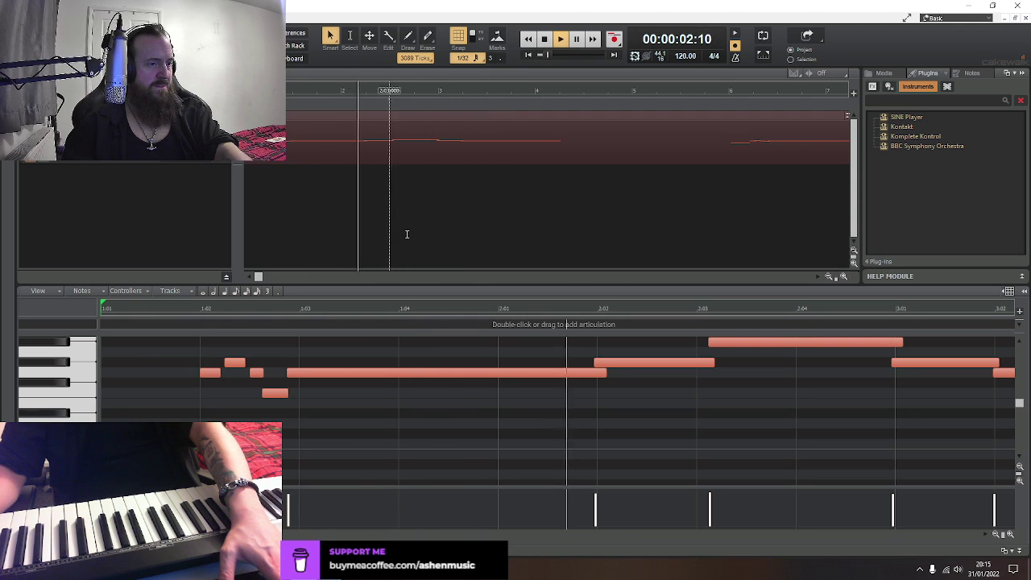
pyautogui.press('space')
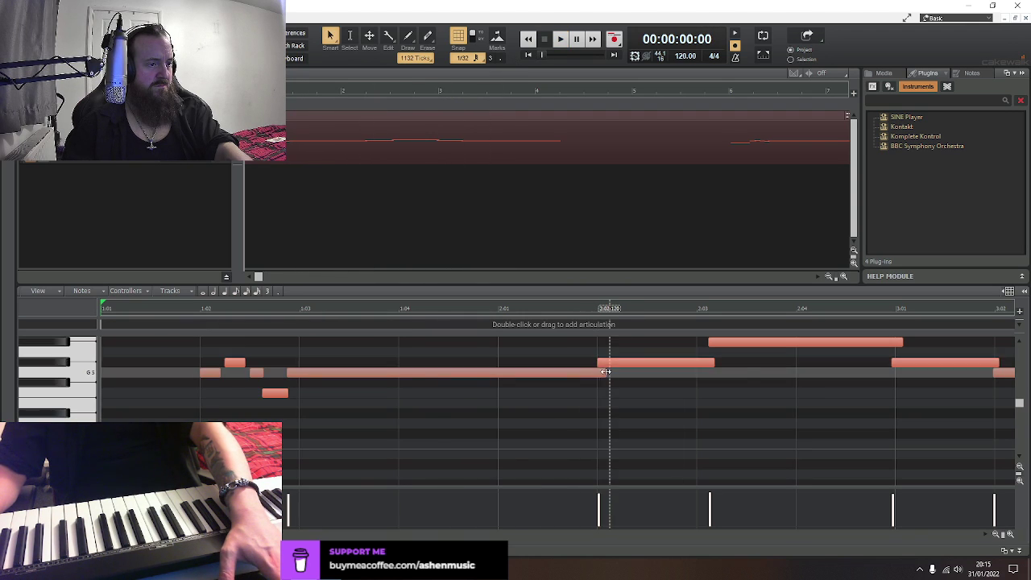
# Align the G5-to-G#5 change to 2:02 and the G#5-to-A#5 change to 2:03 without overlaps, and audition the result
pyautogui.moveTo(597, 362)
pyautogui.mouseDown()
pyautogui.moveTo(709, 346)
pyautogui.moveTo(720, 378)
pyautogui.moveTo(696, 385)
pyautogui.moveTo(697, 362)
pyautogui.mouseUp()
pyautogui.press('space')
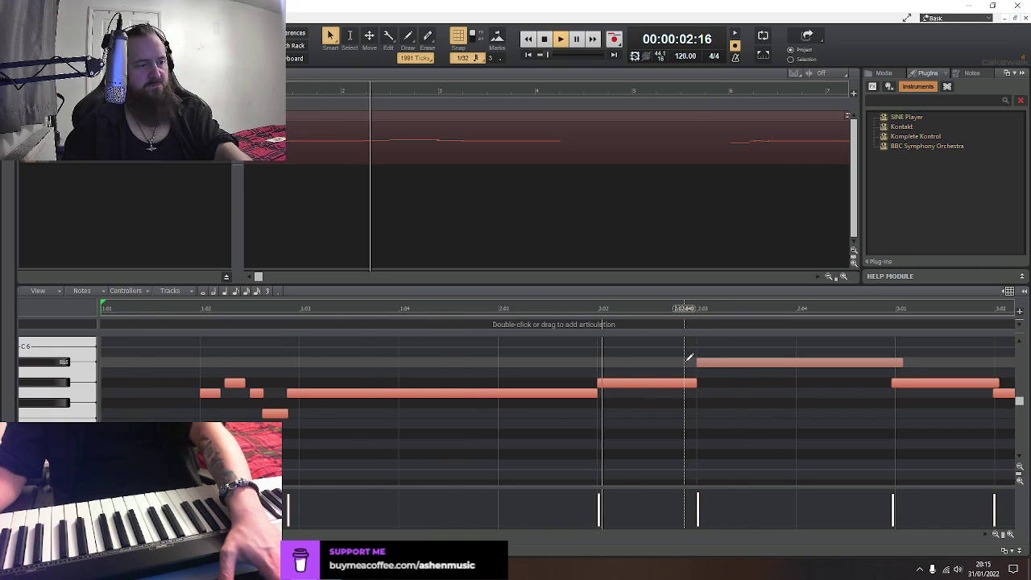
pyautogui.press('space')
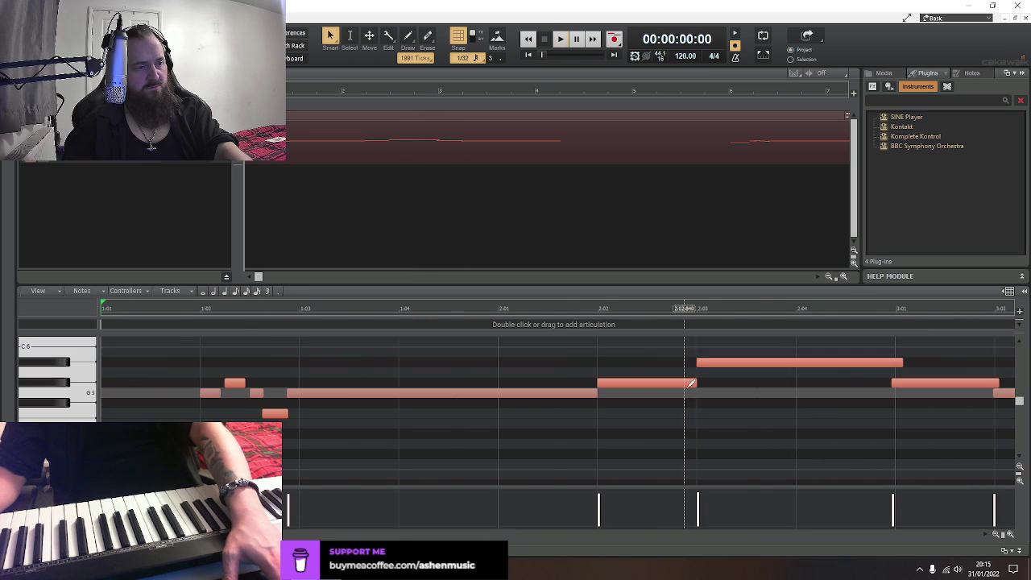
# Align the A#5-to-G#5 change to 3:01 and the G#5-to-G5 change to 3:02, and audition the phrase
pyautogui.moveTo(894, 362); pyautogui.dragTo(896, 383)
pyautogui.hscroll(5, 558, 411)
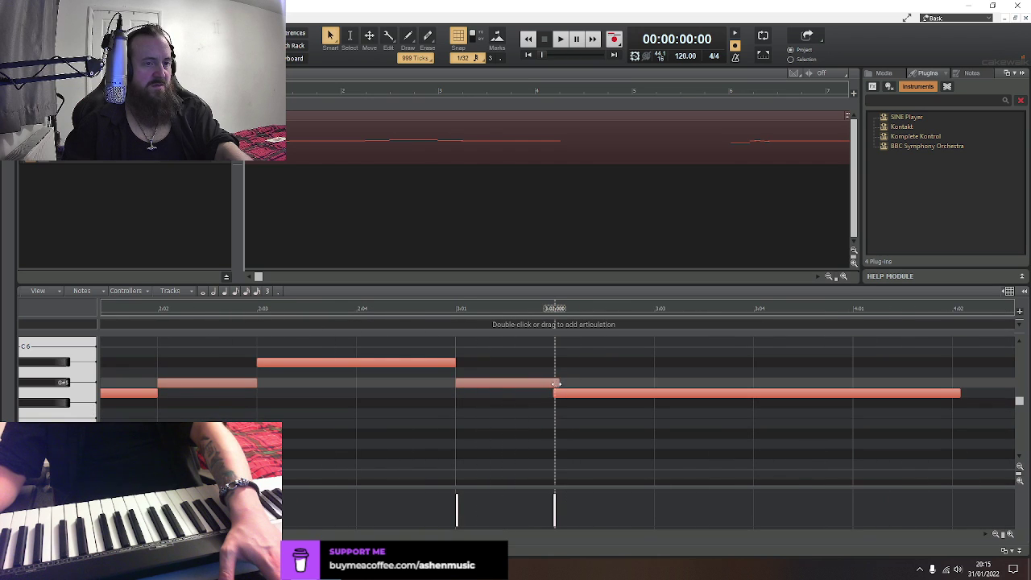
pyautogui.click(557, 384)
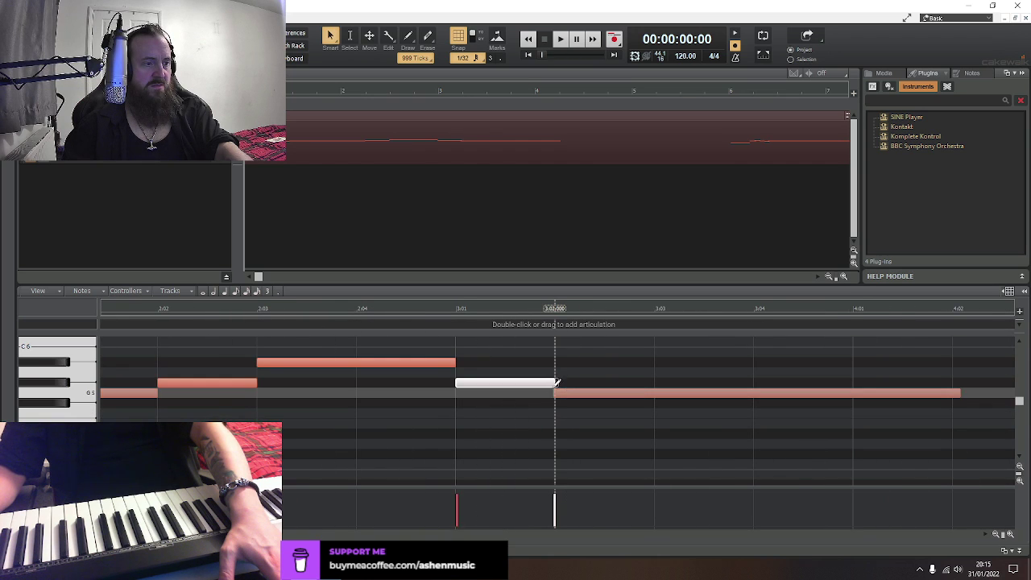
pyautogui.click(530, 423)
pyautogui.moveTo(554, 394); pyautogui.dragTo(556, 393)
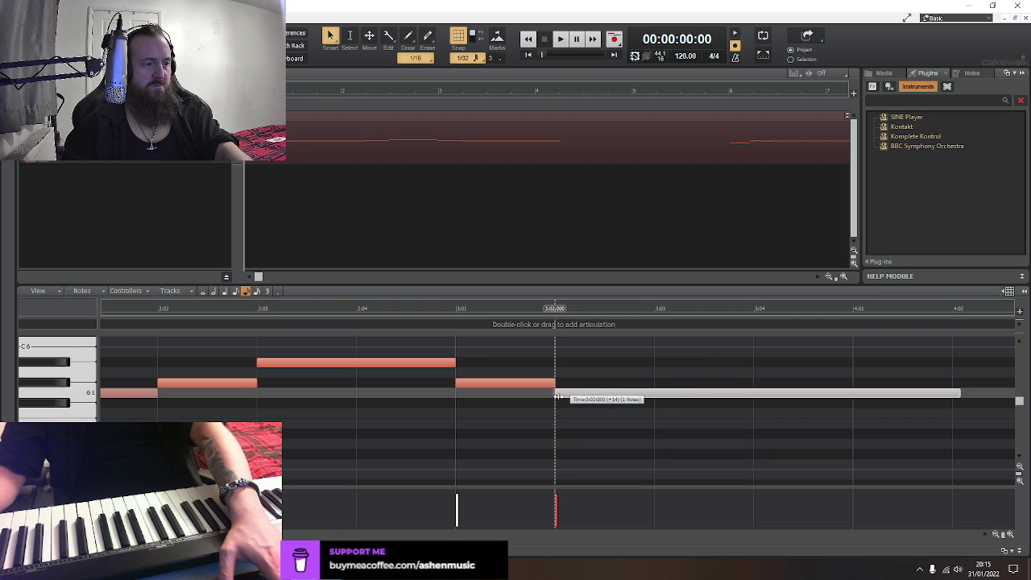
pyautogui.press('space')
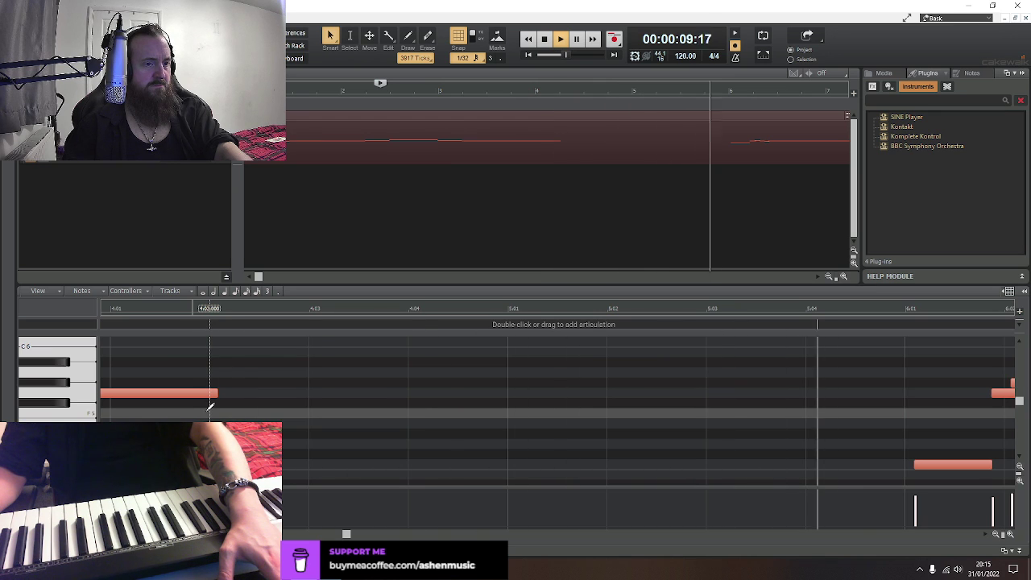
pyautogui.press('space')
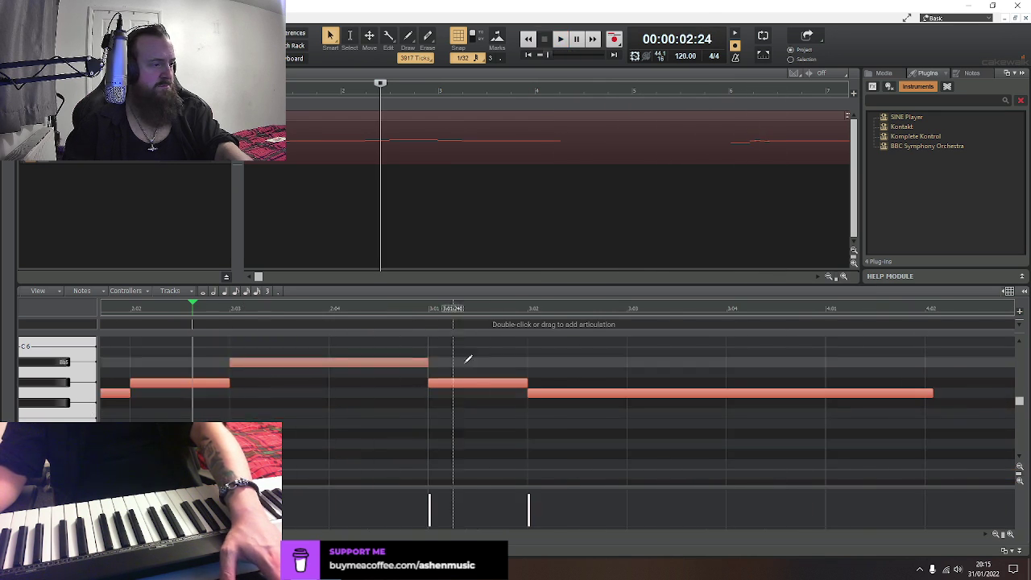
# Move the low C5 note to start exactly at measure 6, beat 1, and briefly play back the earlier phrase
pyautogui.moveTo(266, 534); pyautogui.dragTo(447, 534)
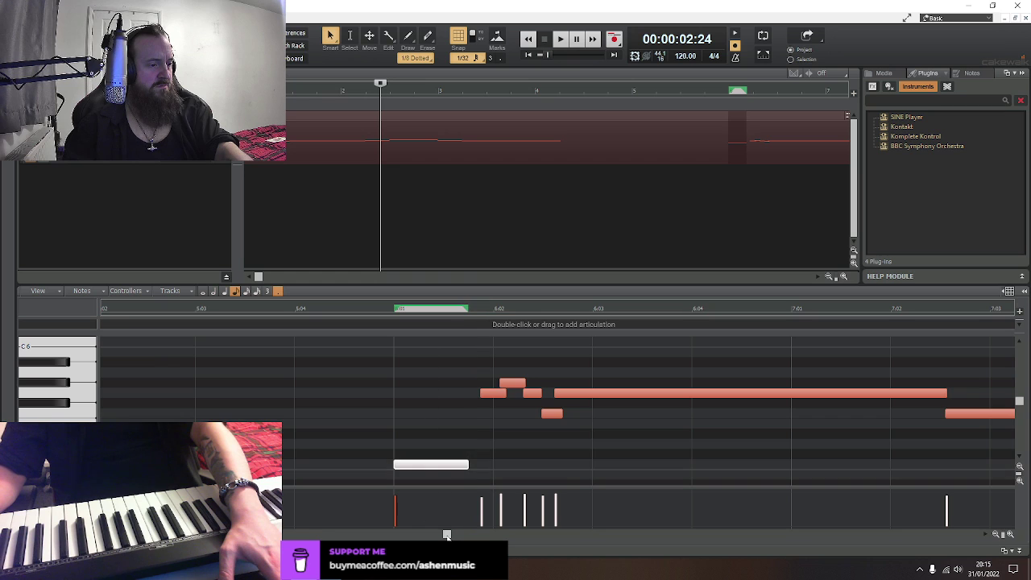
pyautogui.press('space')
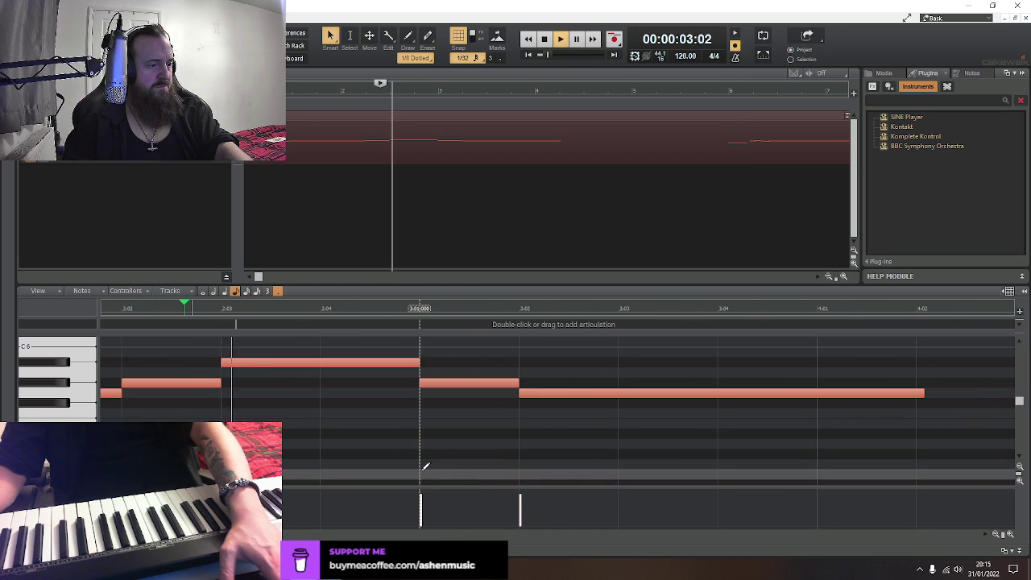
pyautogui.press('space')
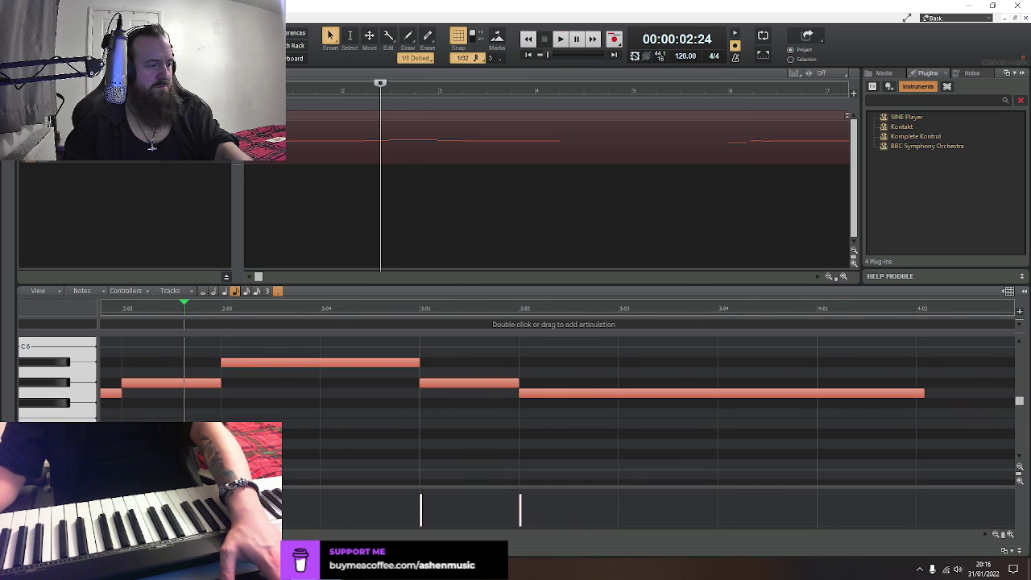
# Place the playhead at 5:04:600 and audition the second phrase's opening notes repeatedly
pyautogui.moveTo(207, 533); pyautogui.dragTo(436, 534)
pyautogui.moveTo(441, 316); pyautogui.dragTo(405, 311)
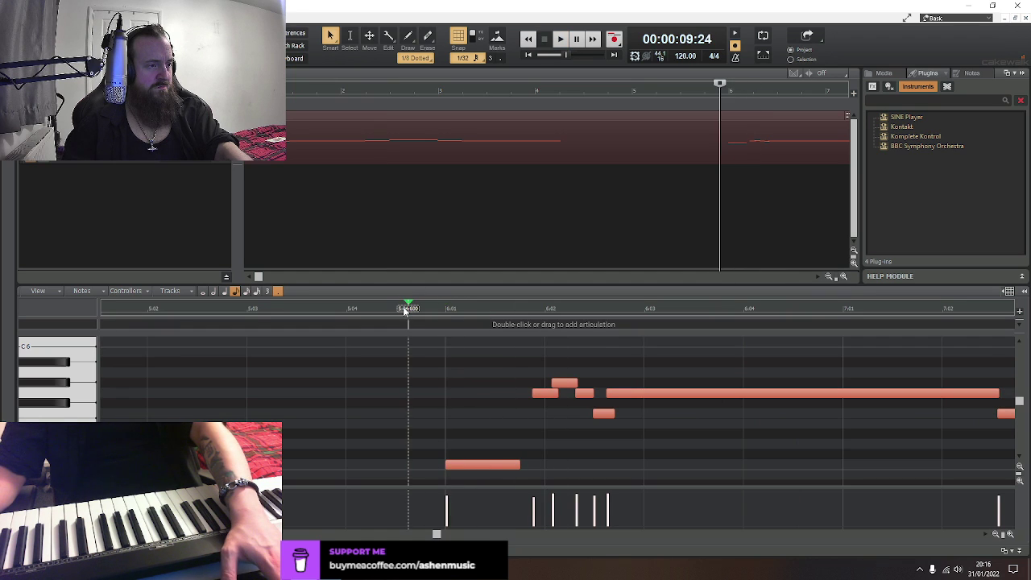
pyautogui.press('space')
pyautogui.press('space')
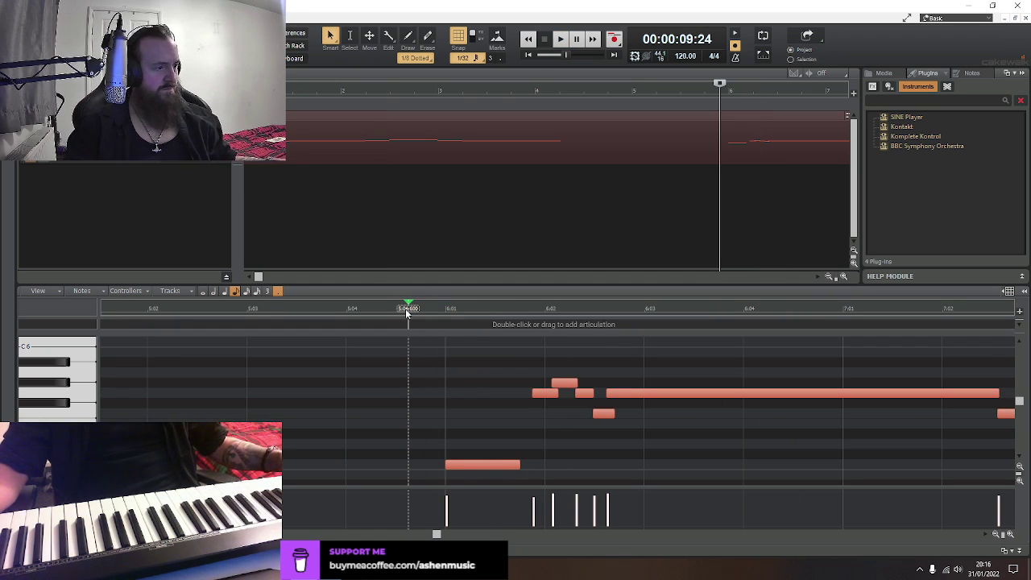
pyautogui.press('space')
pyautogui.press('space')
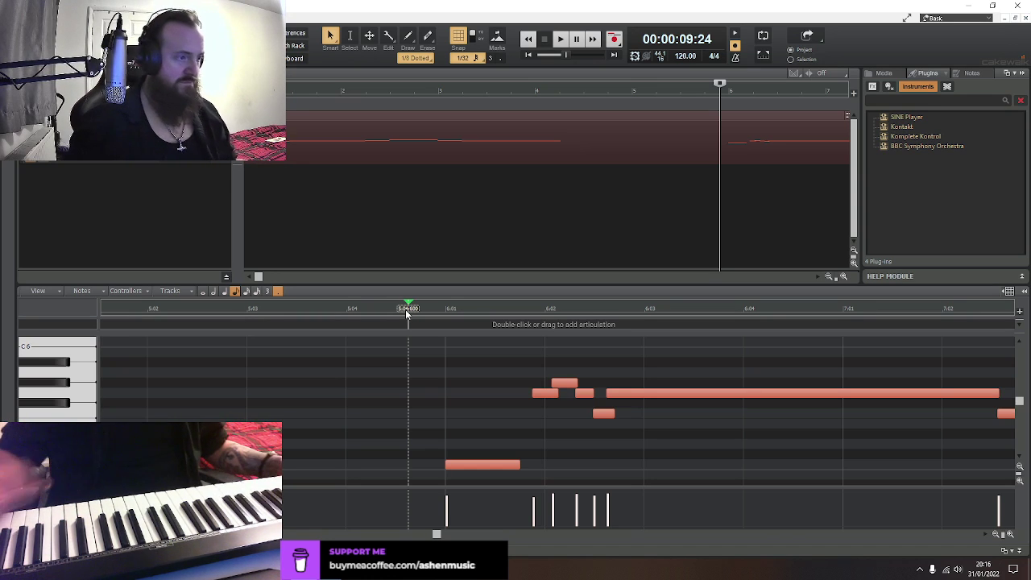
pyautogui.press('space')
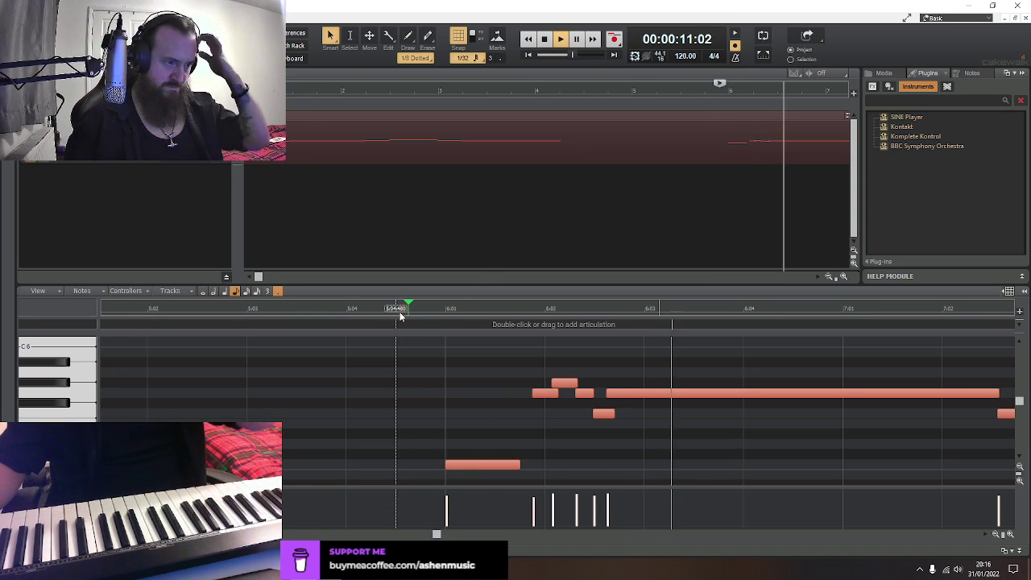
pyautogui.press('space')
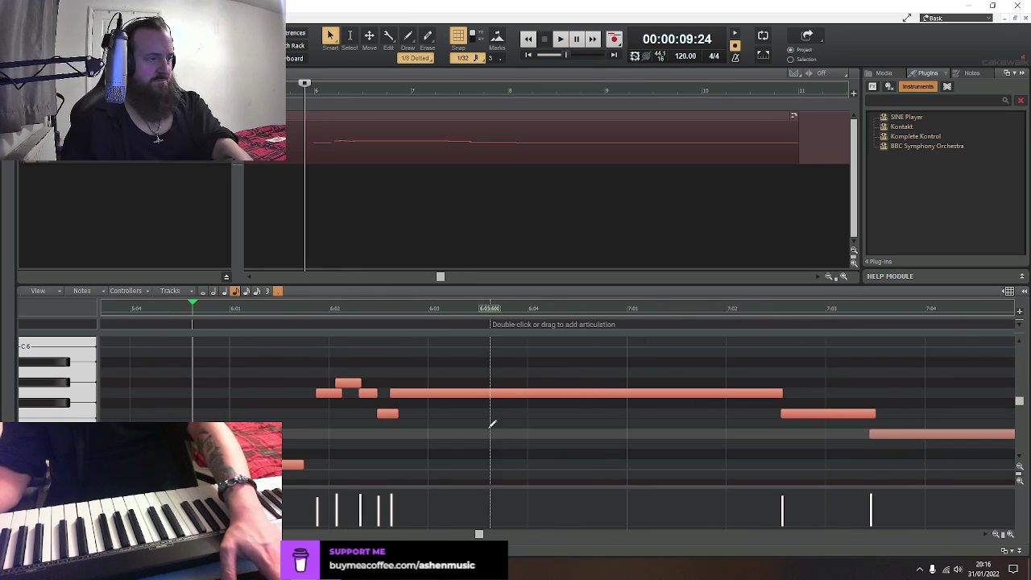
# Align the starts of the four notes following the first G5 in measure 6 to the 1/32 grid and audition them
pyautogui.moveTo(335, 384); pyautogui.dragTo(416, 396)
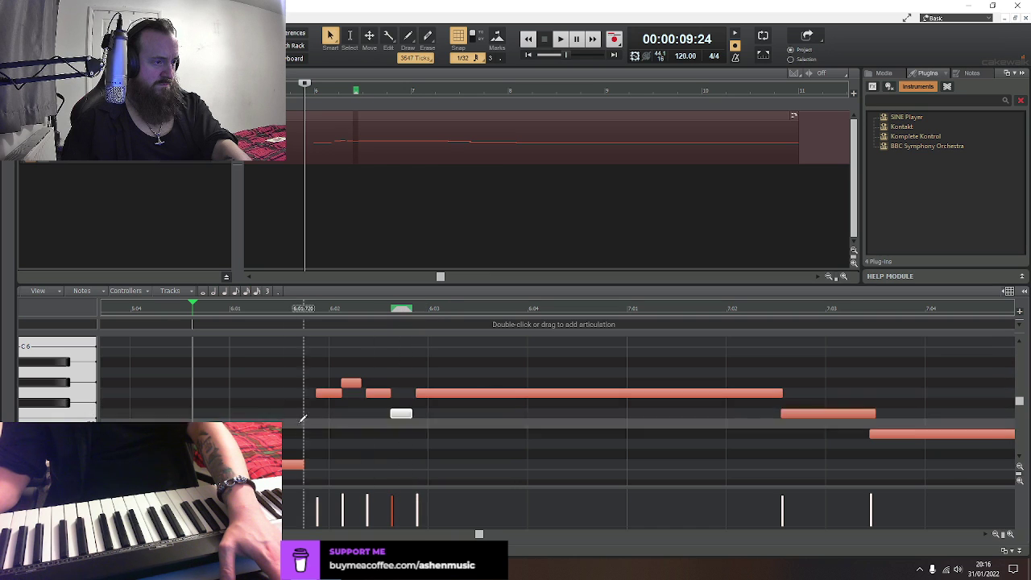
pyautogui.press('space')
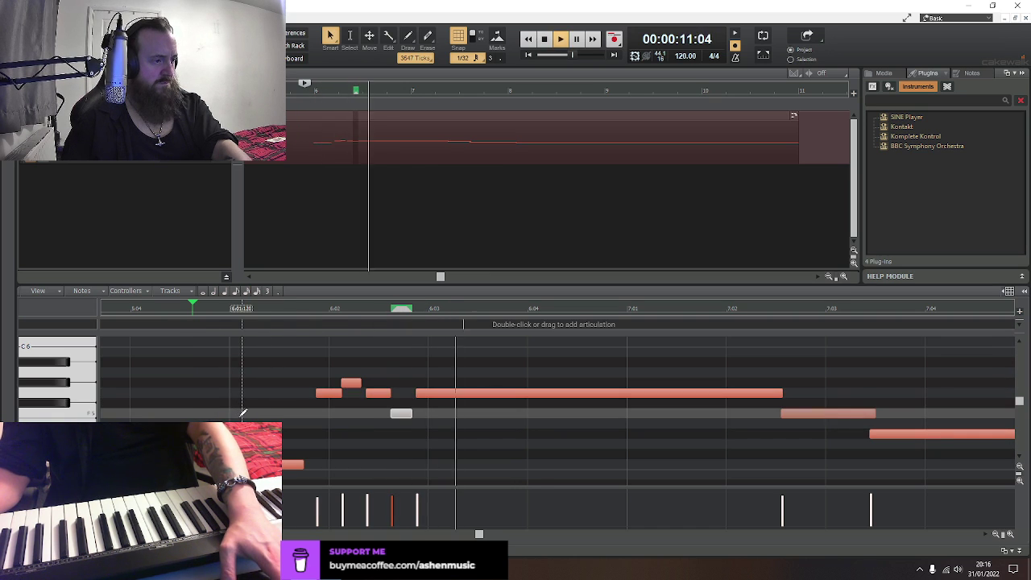
pyautogui.press('space')
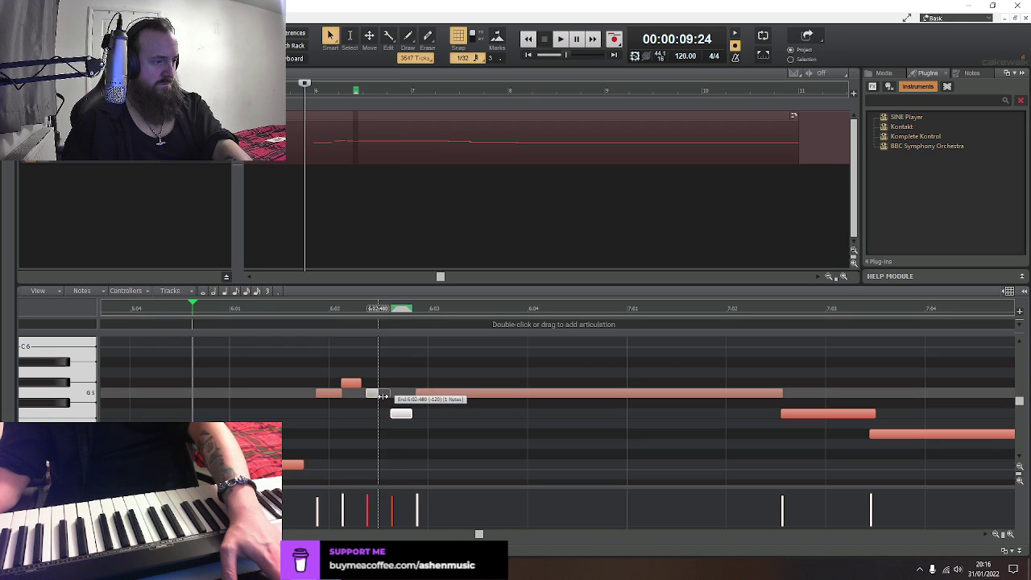
# End the short G5 at 6:02:480, move the F5 to start there, start the long G5 at 6:02:720, and audition the phrase
pyautogui.moveTo(381, 395); pyautogui.dragTo(379, 395)
pyautogui.click(397, 414)
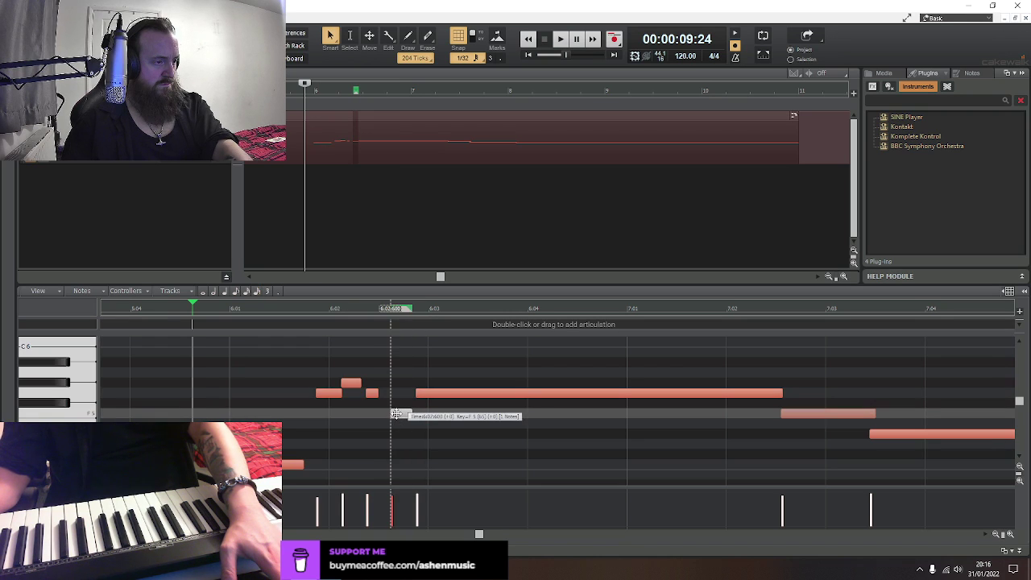
pyautogui.click(416, 393)
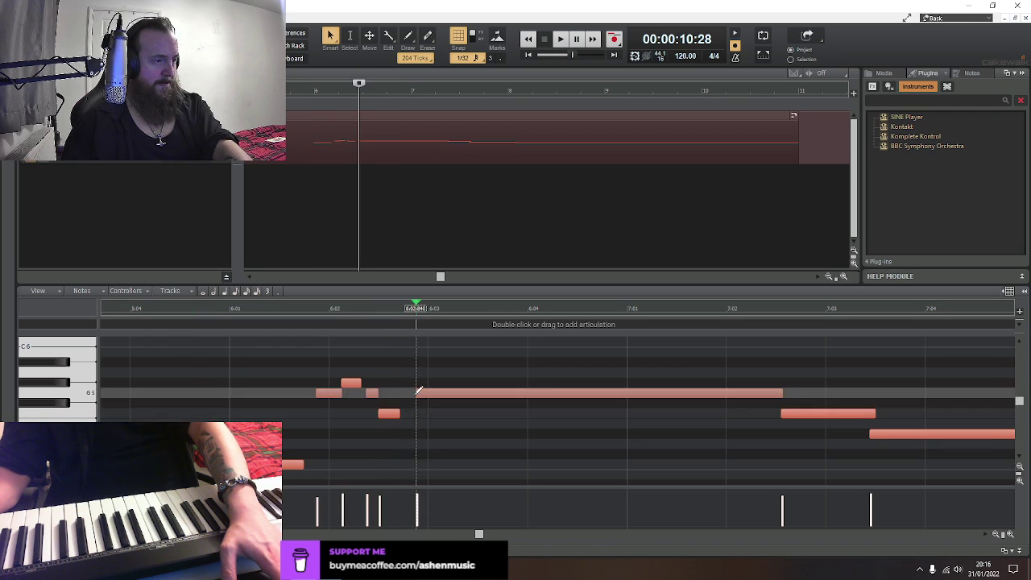
pyautogui.moveTo(419, 390); pyautogui.dragTo(404, 393)
pyautogui.click(207, 413)
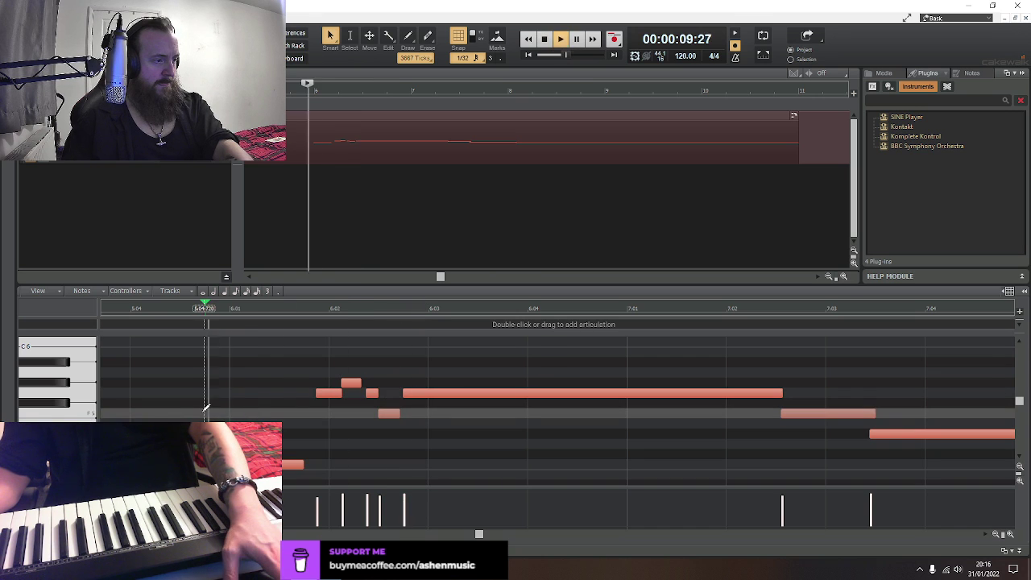
pyautogui.press('space')
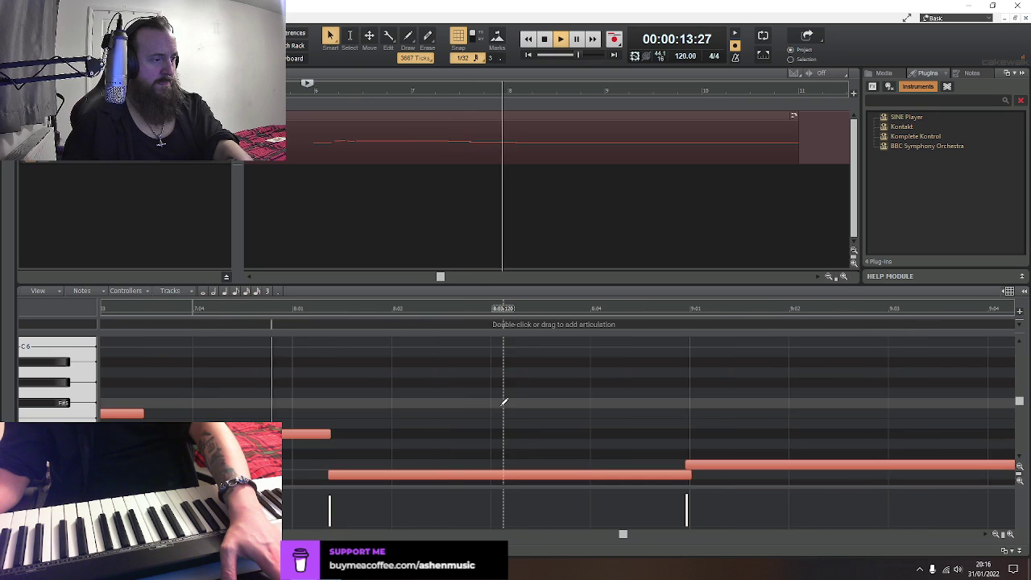
pyautogui.press('space')
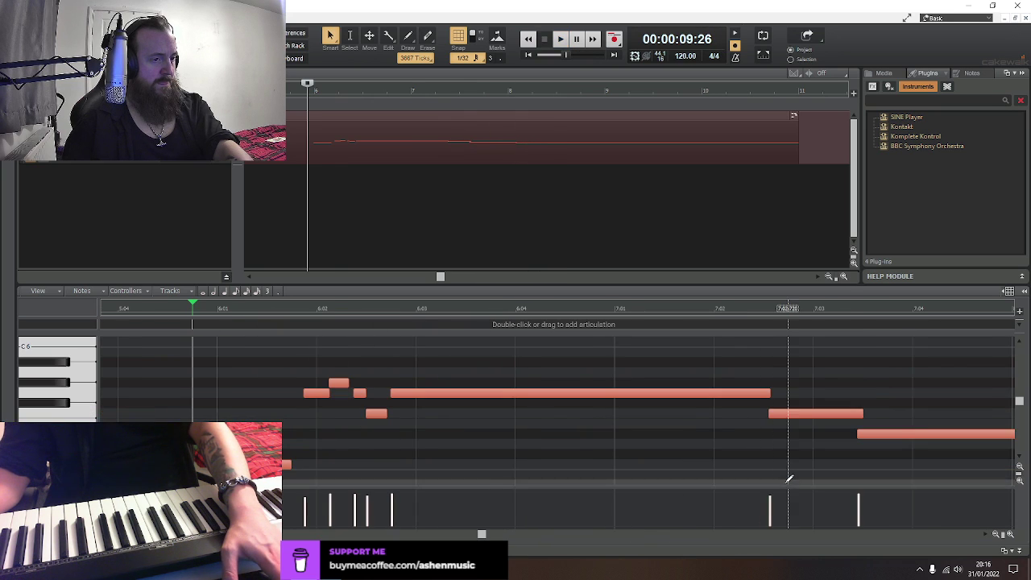
# Play back the second phrase, move the last C5 note's start to 9:01:000, and end the preceding B4 there
pyautogui.press('space')
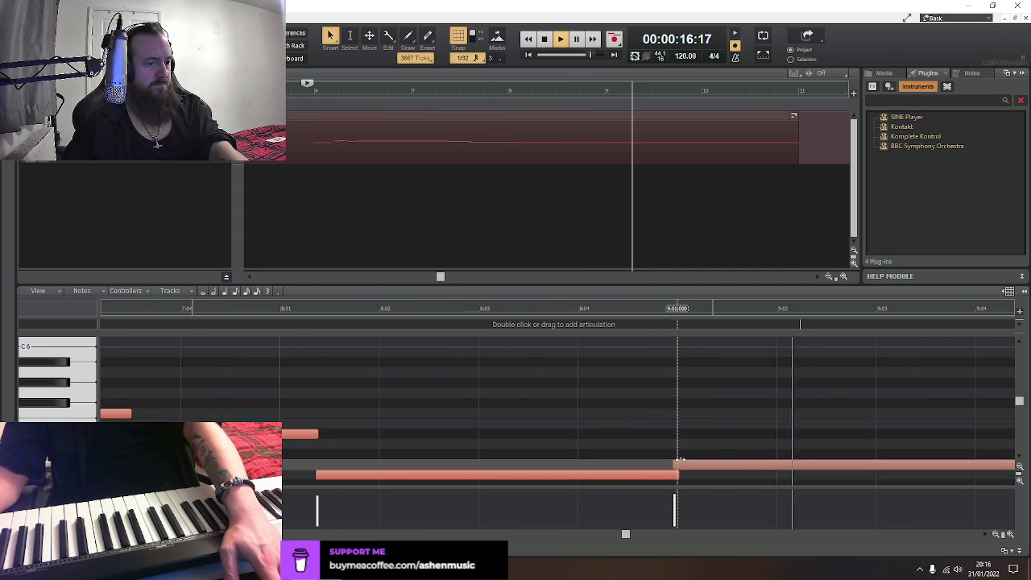
pyautogui.press('space')
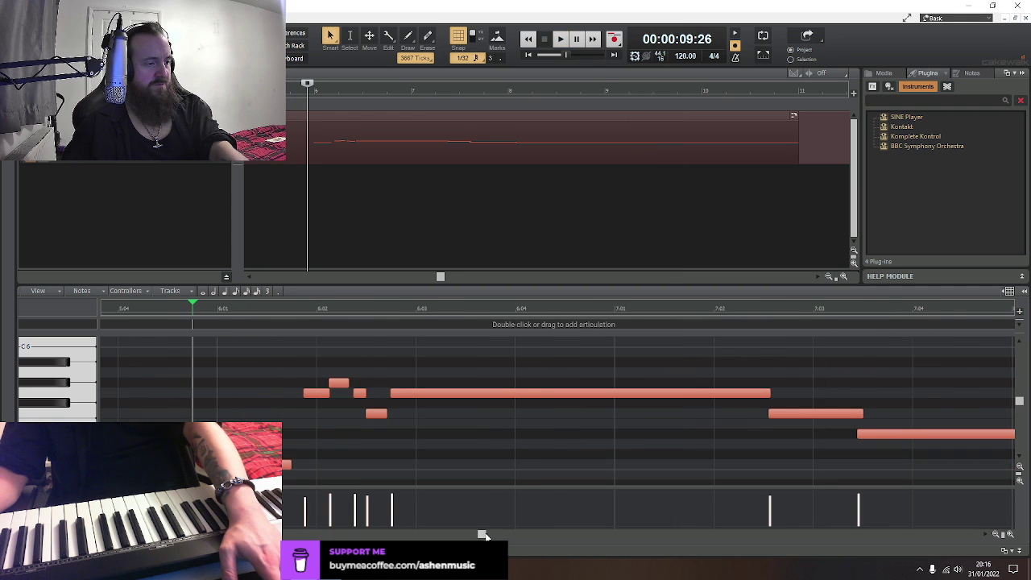
pyautogui.moveTo(483, 534); pyautogui.dragTo(686, 535)
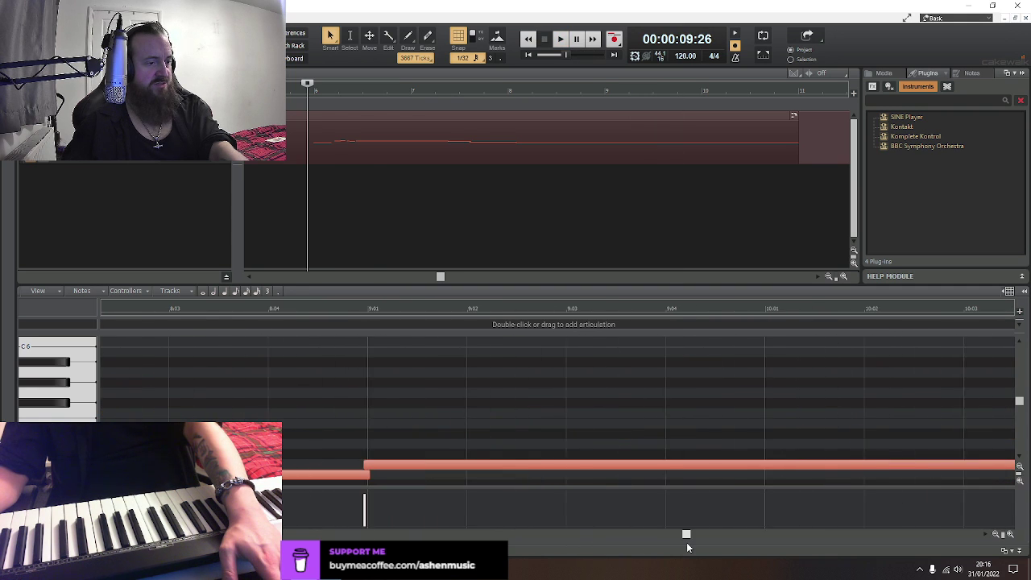
pyautogui.click(364, 464)
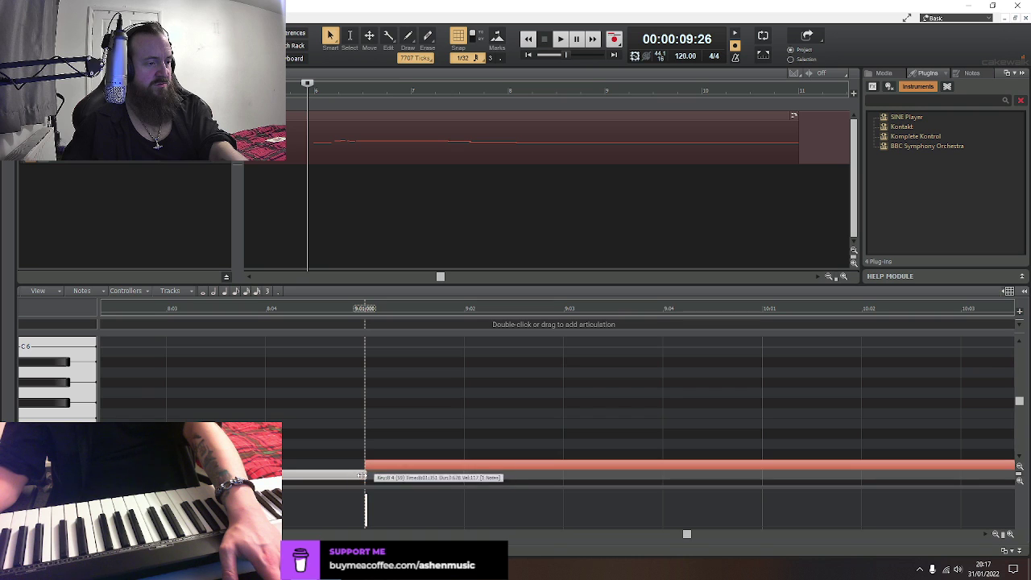
pyautogui.click(361, 476)
# Audition from late in beat 2 of measure 7, end the D#5 note at 8:01, and extend the B4's start to that point
pyautogui.moveTo(687, 534); pyautogui.dragTo(578, 534)
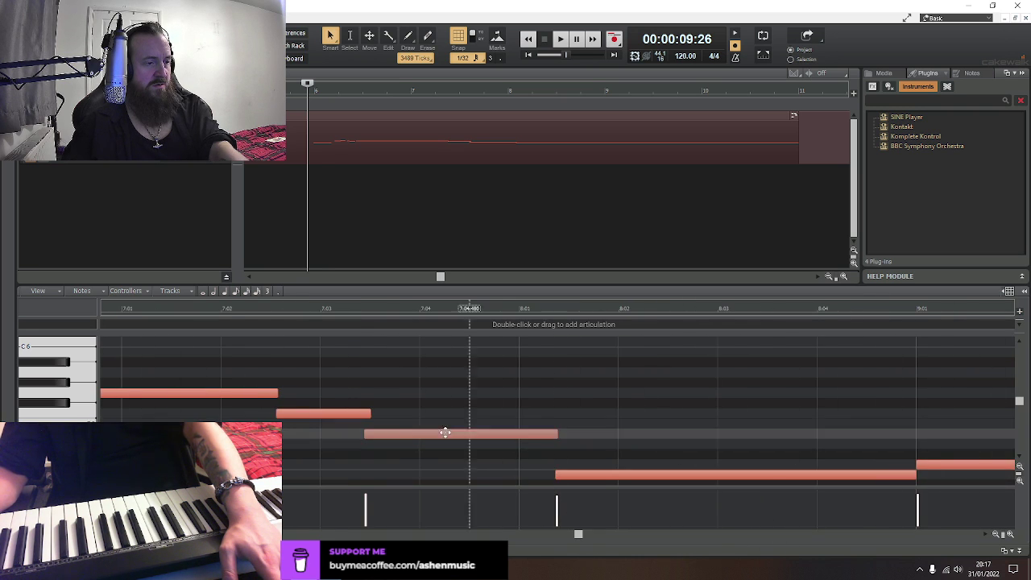
pyautogui.click(257, 309)
pyautogui.press('space')
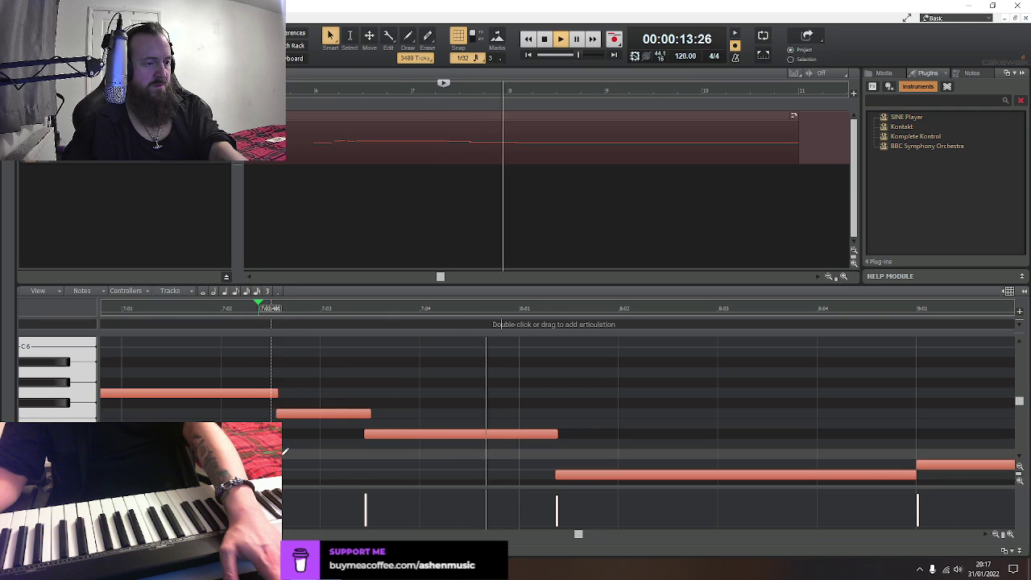
pyautogui.press('space')
pyautogui.moveTo(554, 434); pyautogui.dragTo(518, 434)
pyautogui.moveTo(555, 475); pyautogui.dragTo(522, 476)
pyautogui.press('space')
pyautogui.press('space')
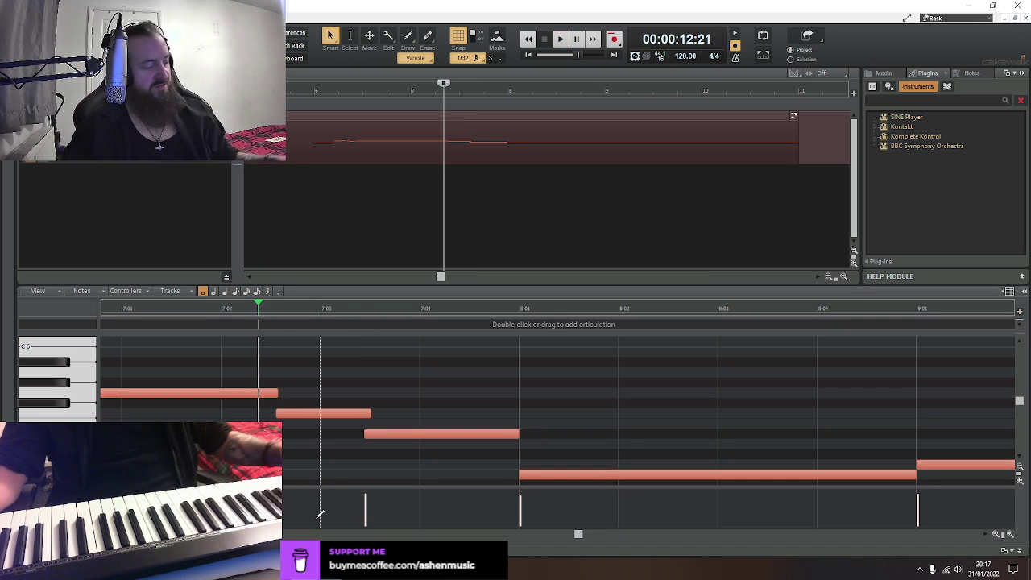
# Play back the second phrase's ending, return to the project start, and listen to the whole melody
pyautogui.press('space')
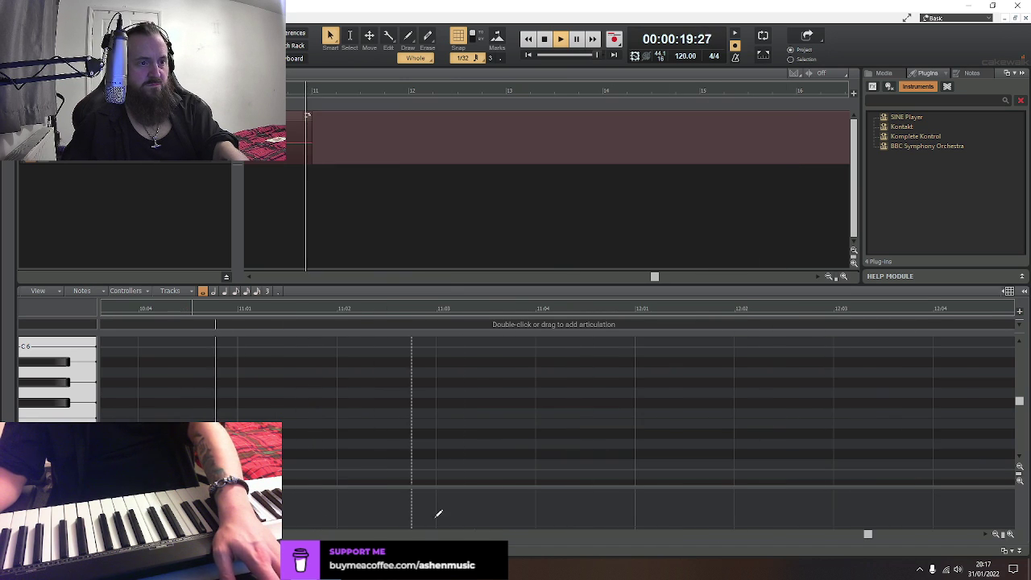
pyautogui.press('space')
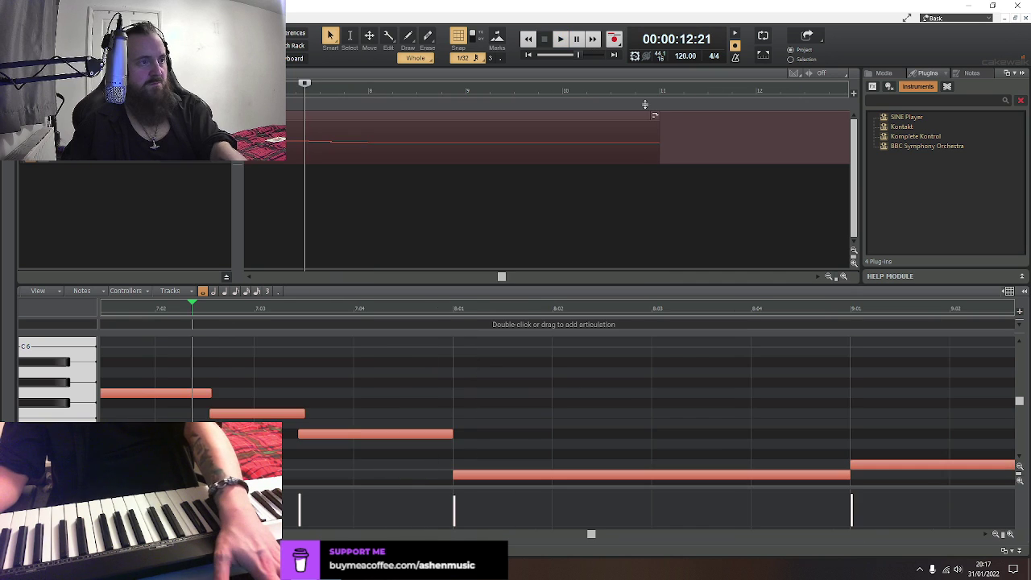
pyautogui.click(529, 54)
pyautogui.press('space')
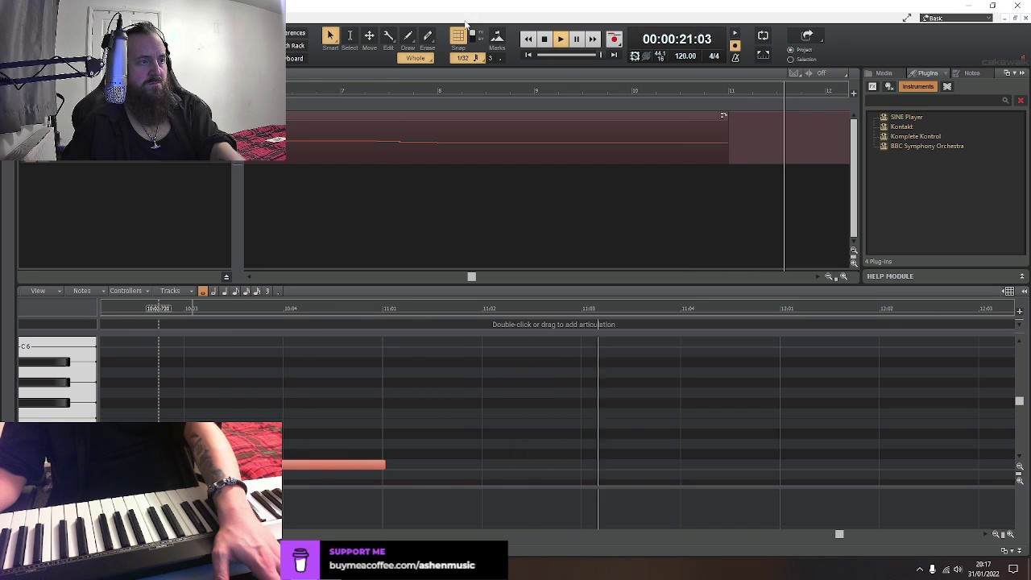
pyautogui.press('space')
# Start saving the project under a new name in D & D themes for playlist, folder Ambient - The Field
pyautogui.hotkey('alt', 'f')
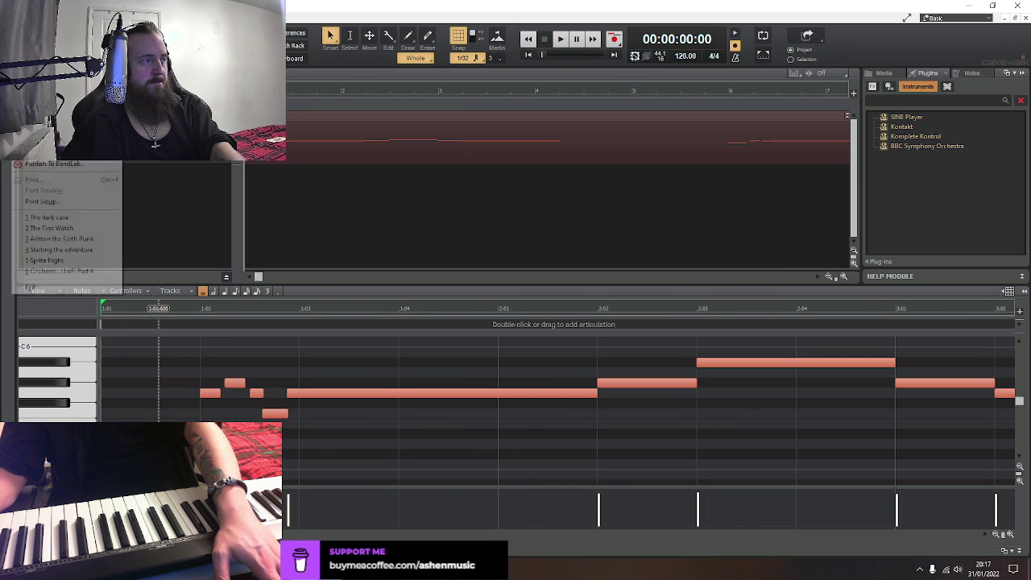
pyautogui.press('a')
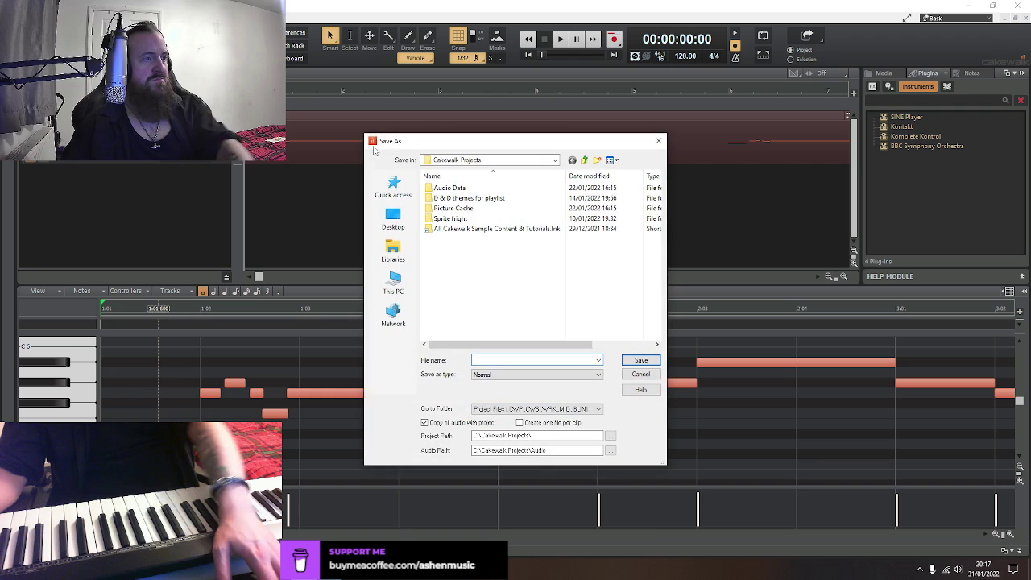
pyautogui.doubleClick(473, 199)
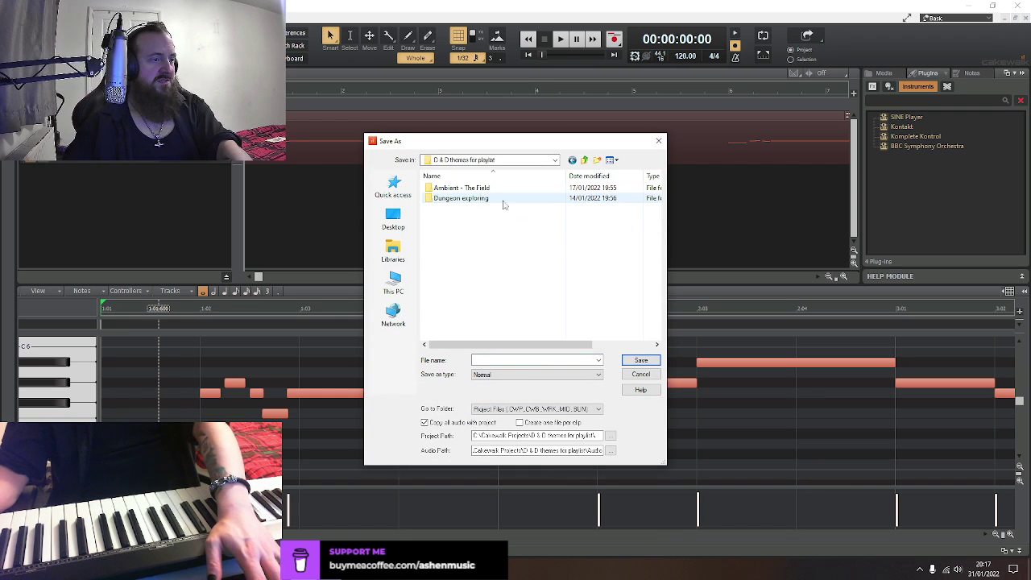
pyautogui.doubleClick(466, 188)
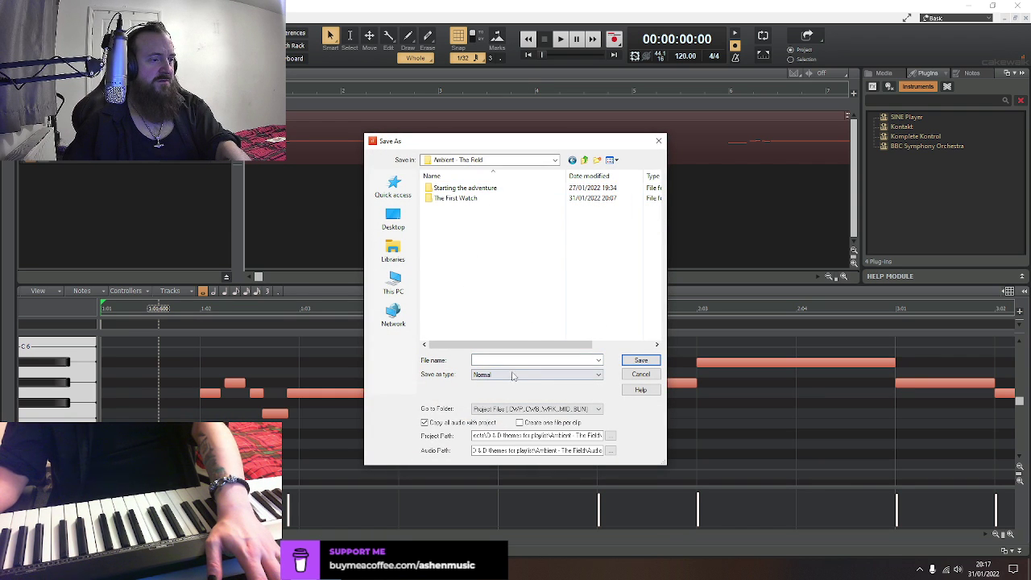
# Name the project "The Dunes of the lost", save it, and dismiss the project information notice
pyautogui.write('The F')
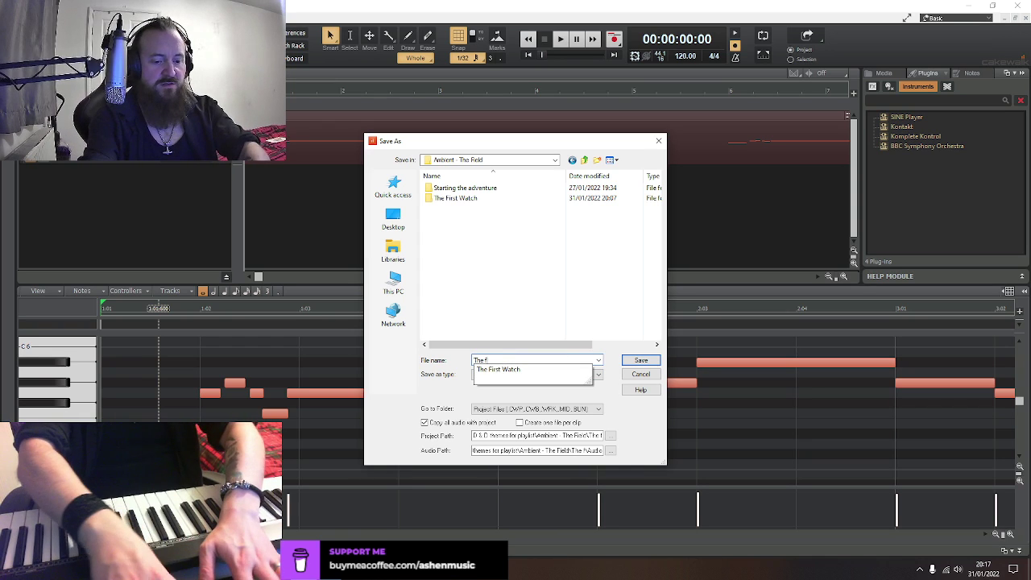
pyautogui.press('BackSpace')
pyautogui.write('Du')
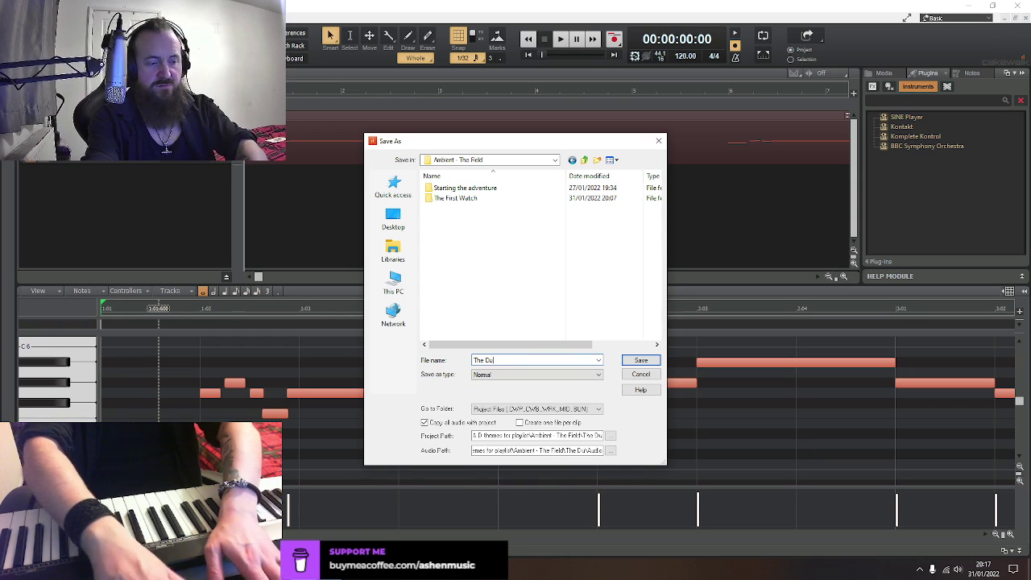
pyautogui.write('nes')
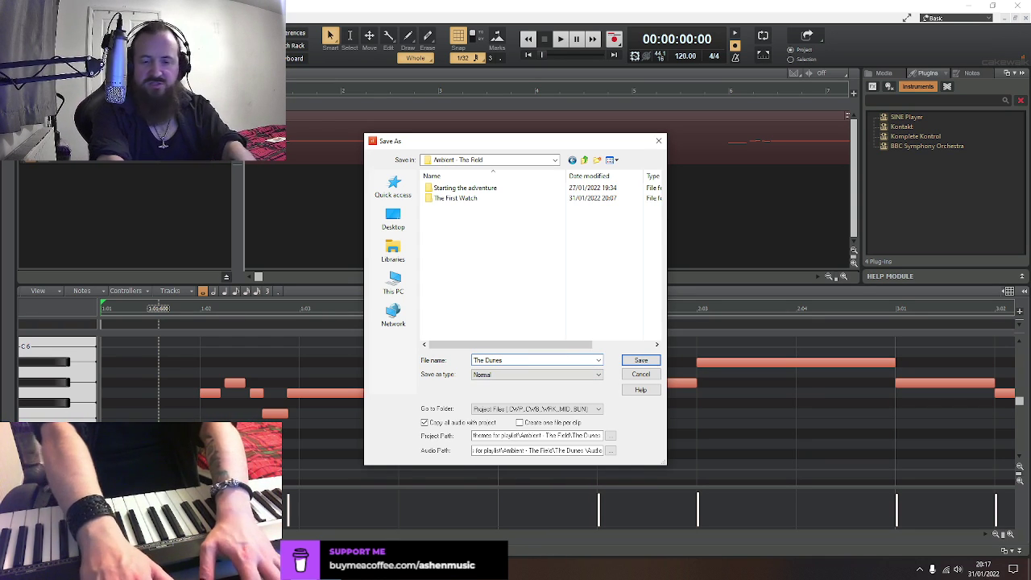
pyautogui.write(' of the lost')
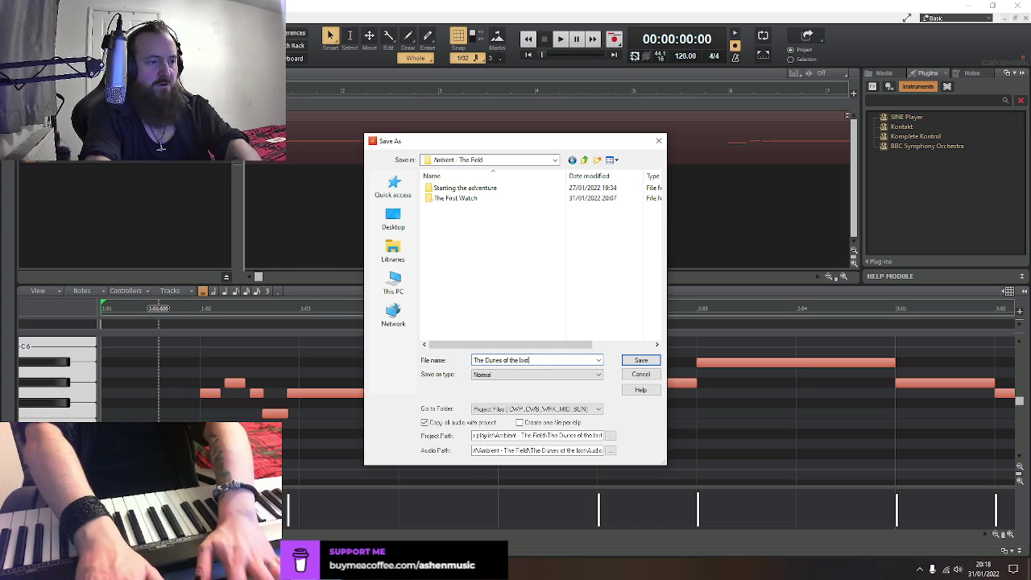
pyautogui.press('Return')
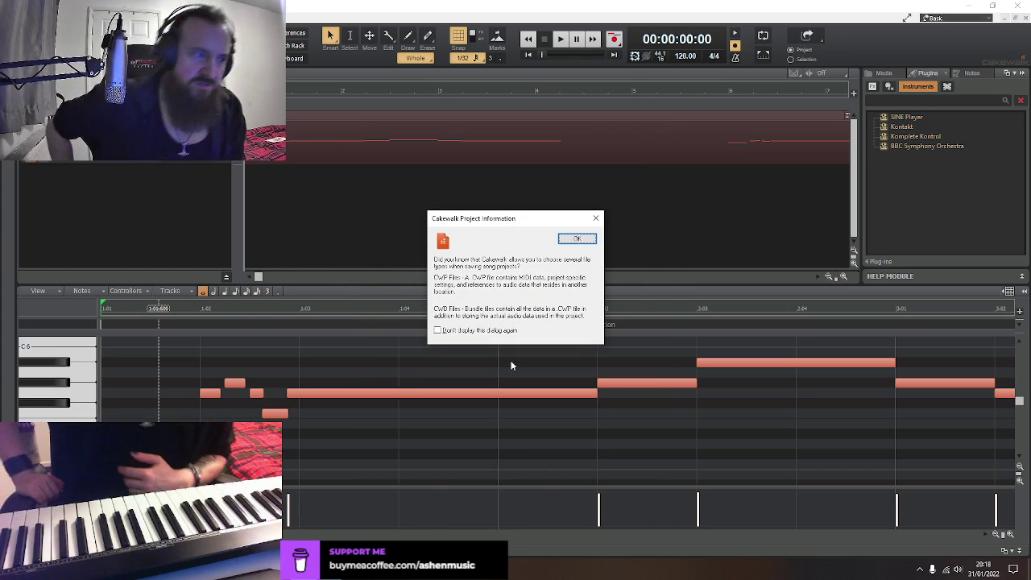
pyautogui.press('Return')
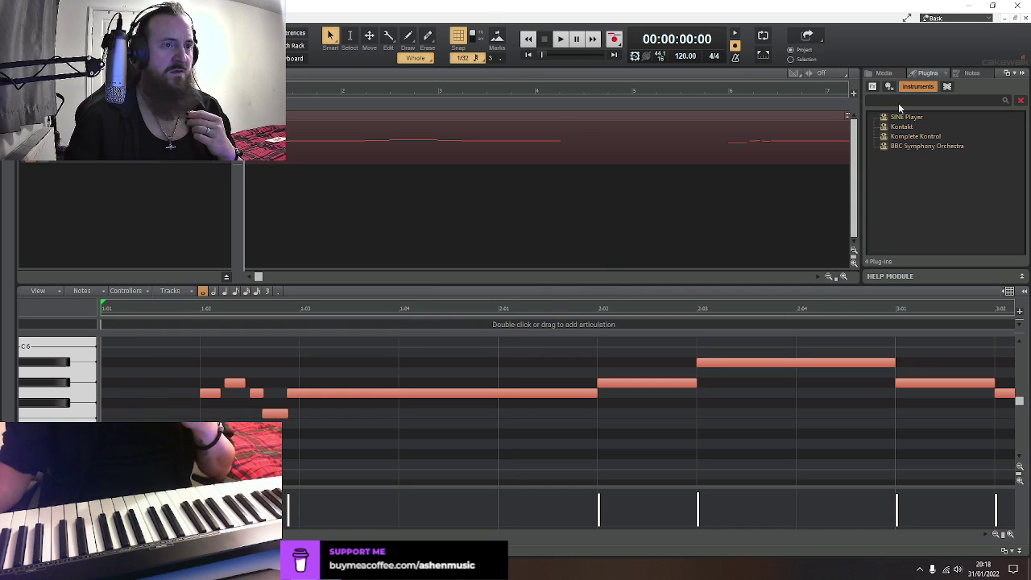
# Add a SINE Player instrument track and load Sustains unison from Metropolis Ark 1's 01 Finckenstein High Strings
pyautogui.moveTo(904, 117); pyautogui.dragTo(191, 210)
pyautogui.click(618, 183)
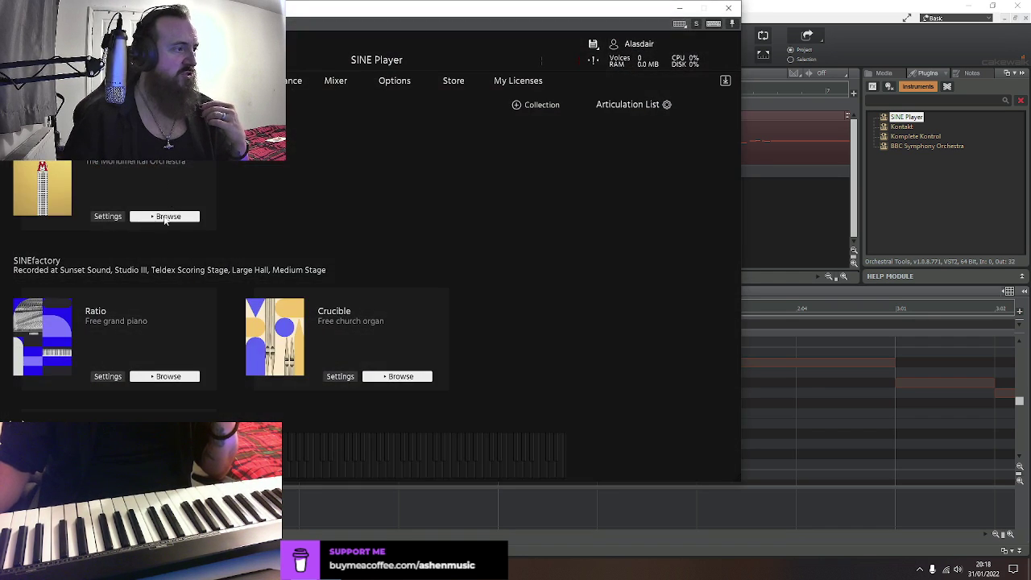
pyautogui.click(165, 217)
pyautogui.click(129, 274)
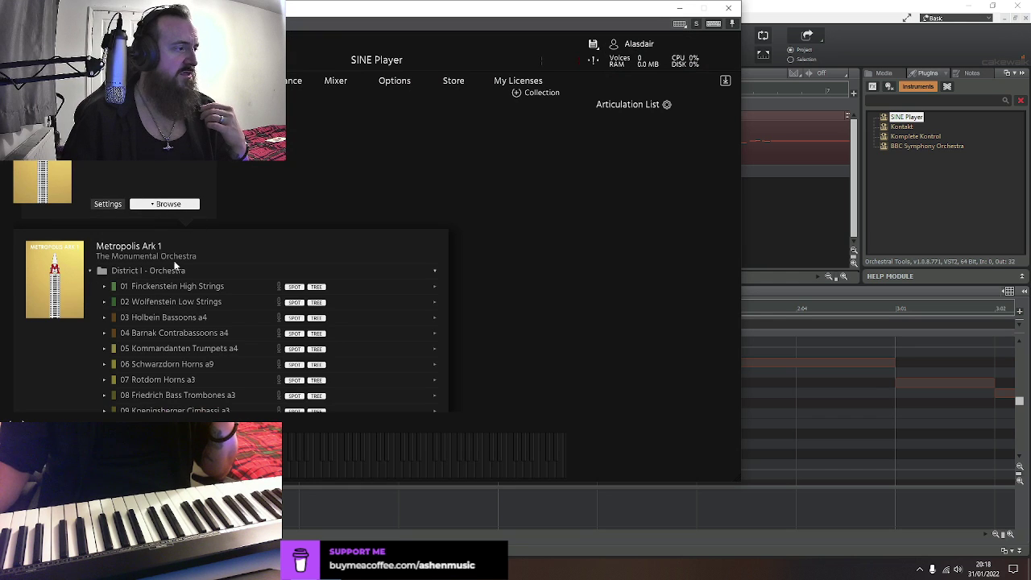
pyautogui.click(206, 288)
pyautogui.doubleClick(171, 321)
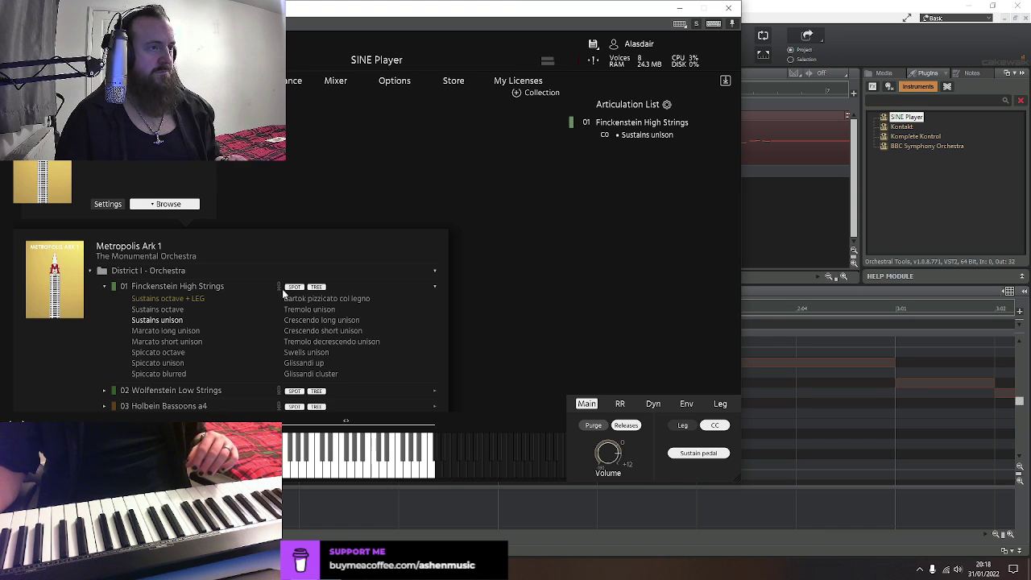
# Load the Sustains articulation of 02 Wolfenstein Low Strings into the same SINE Player
pyautogui.scroll(-3, 141, 336)
pyautogui.click(190, 270)
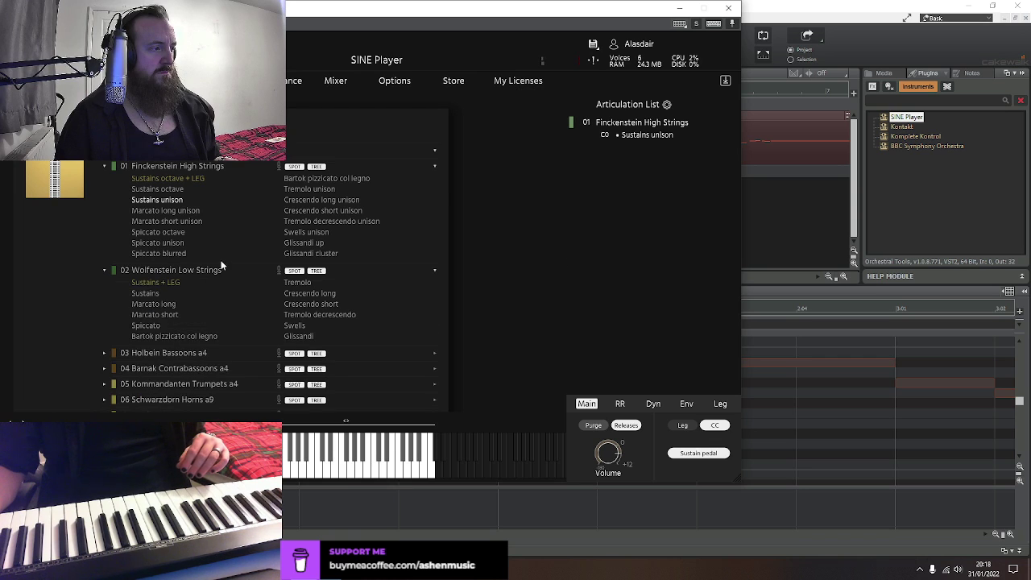
pyautogui.doubleClick(154, 294)
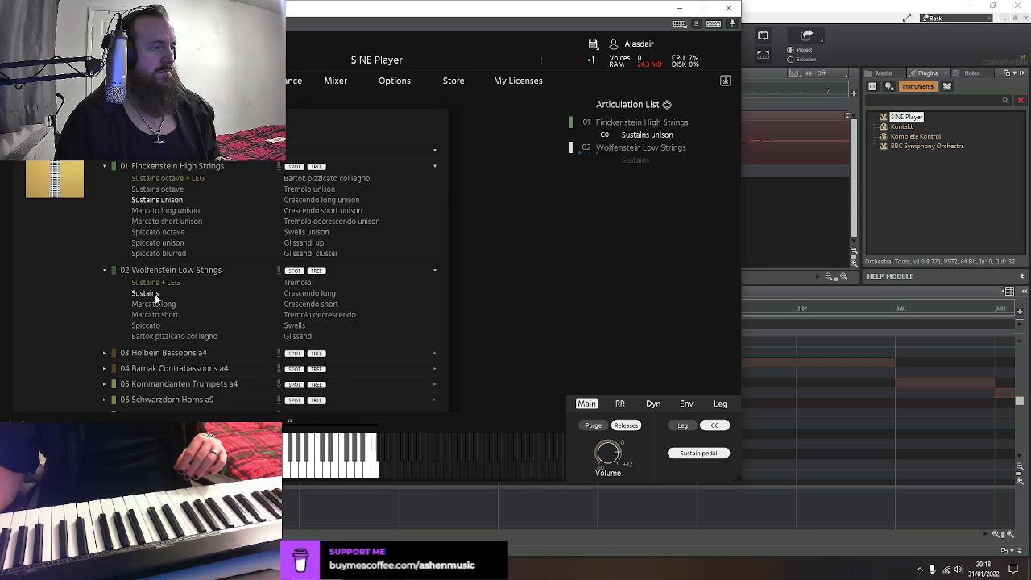
# Try using program change switches for Wolfenstein Low Strings, reselect the instrument, and close the SINE Player window
pyautogui.rightClick(585, 157)
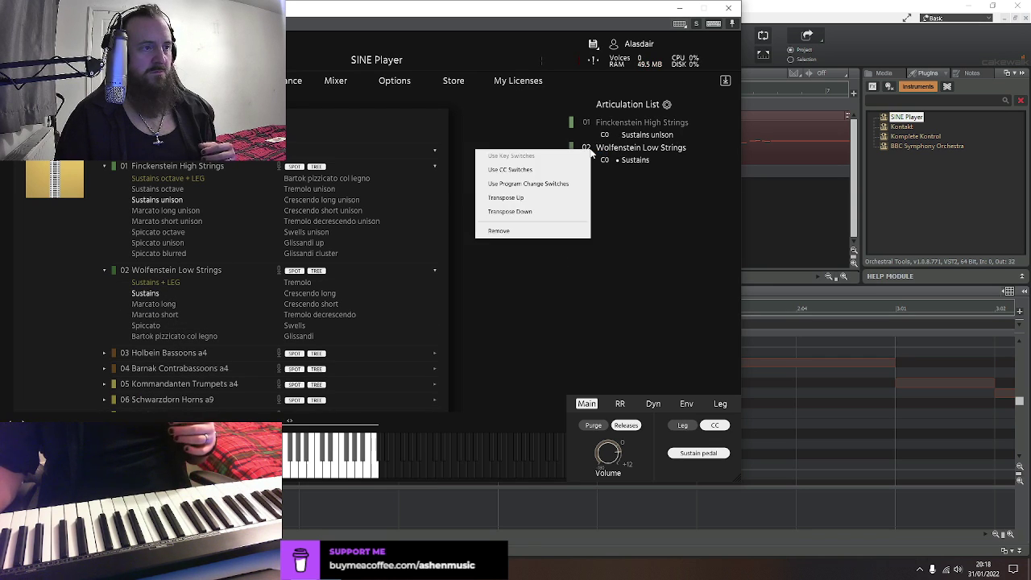
pyautogui.click(525, 184)
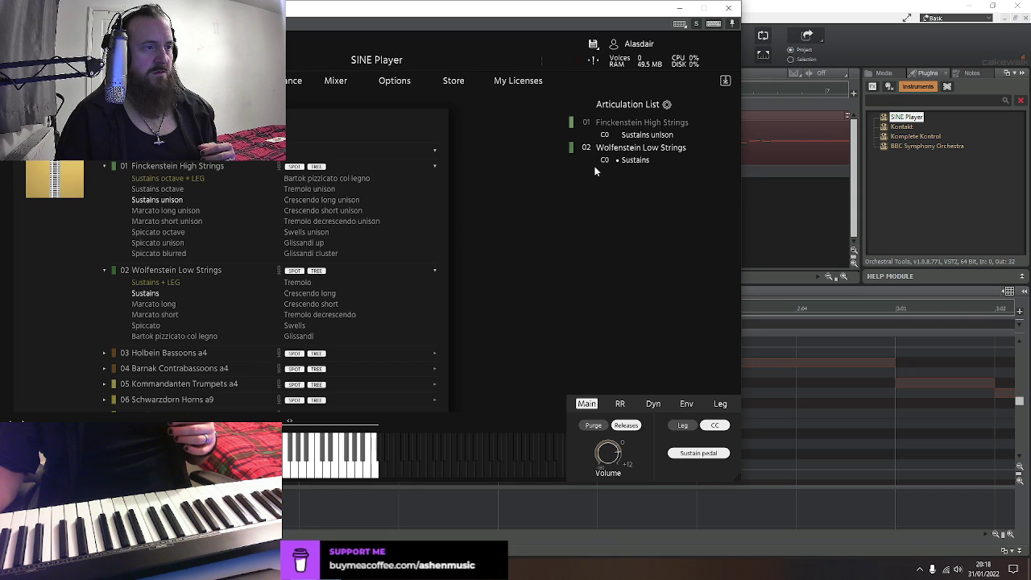
pyautogui.click(586, 147)
pyautogui.click(606, 178)
pyautogui.click(728, 9)
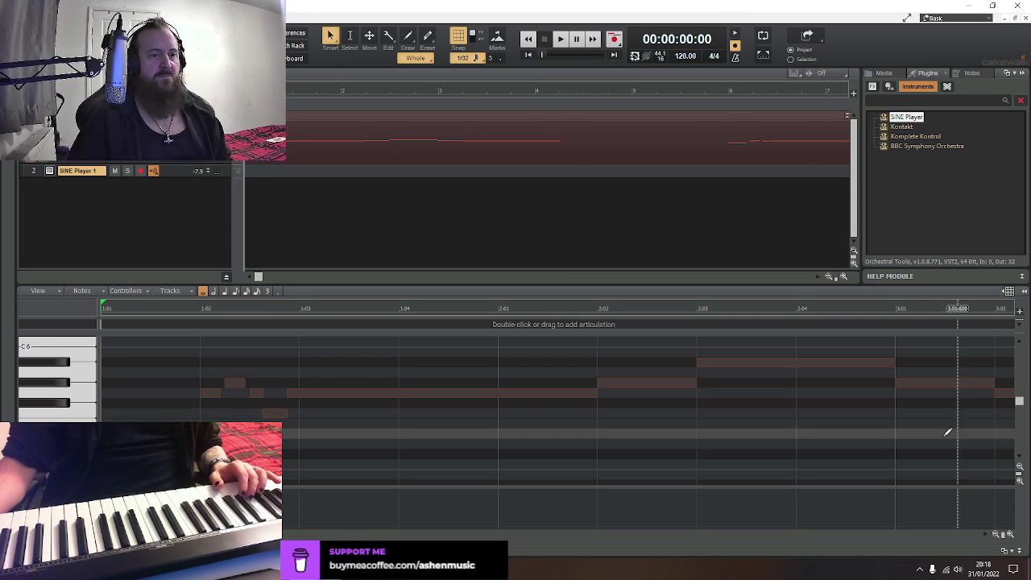
# Show the mixer console briefly, hide the docked pane, and fit more measures into the track view
pyautogui.hotkey('alt', '2')
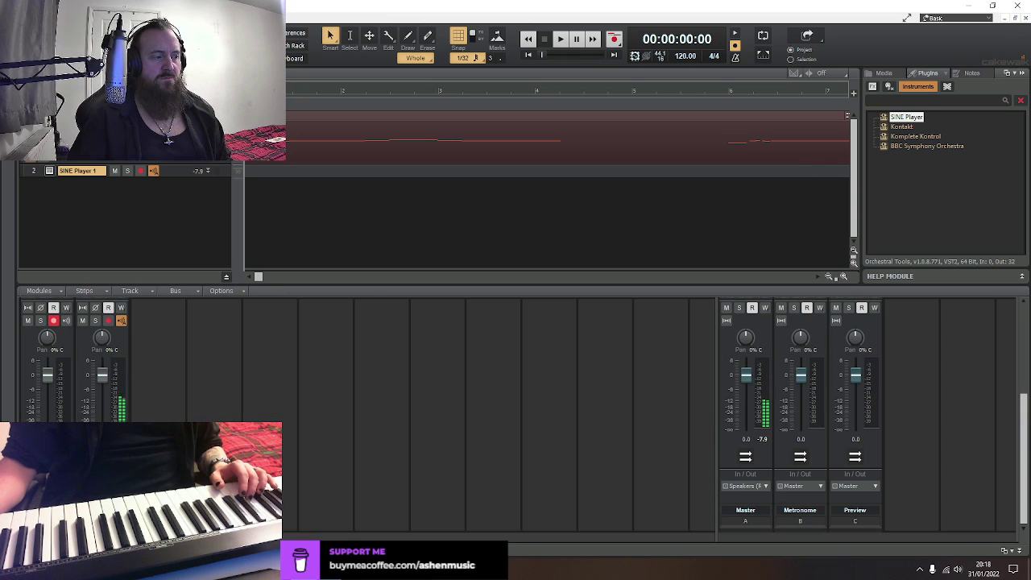
pyautogui.press('d')
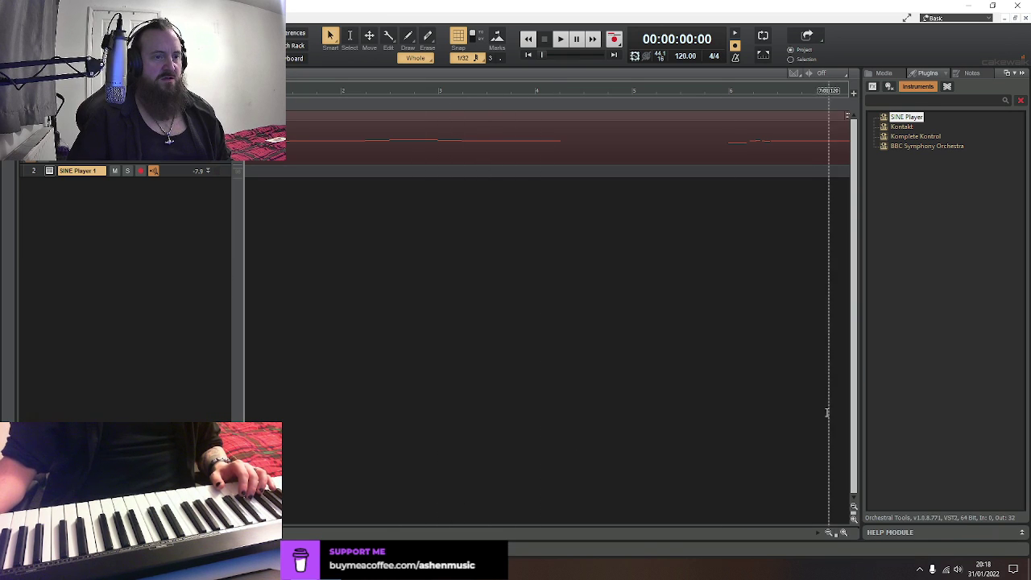
pyautogui.click(830, 534)
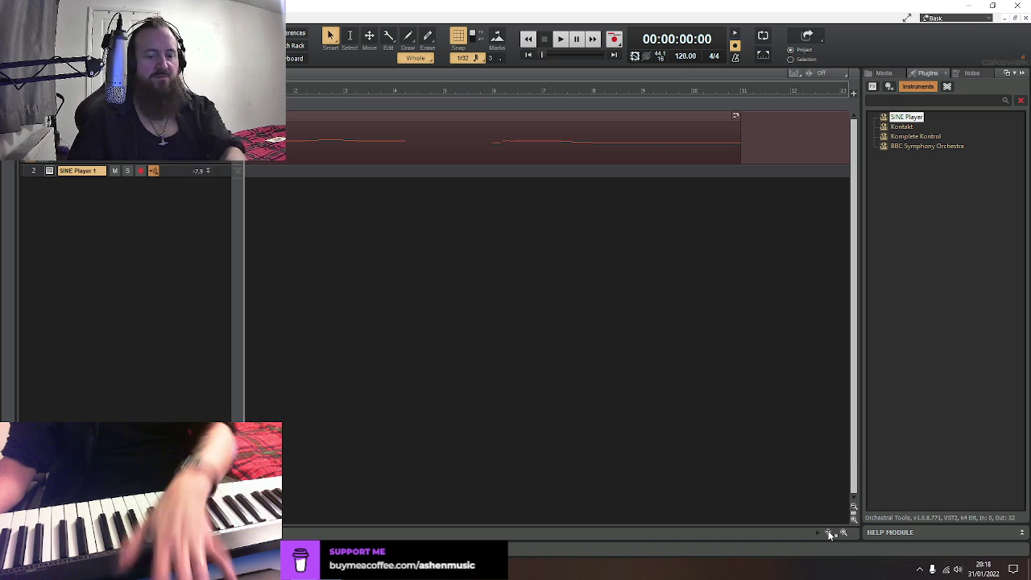
# Enable loop playback, set the loop's end to measure 4, and play the looped opening with the new strings track
pyautogui.press('l')
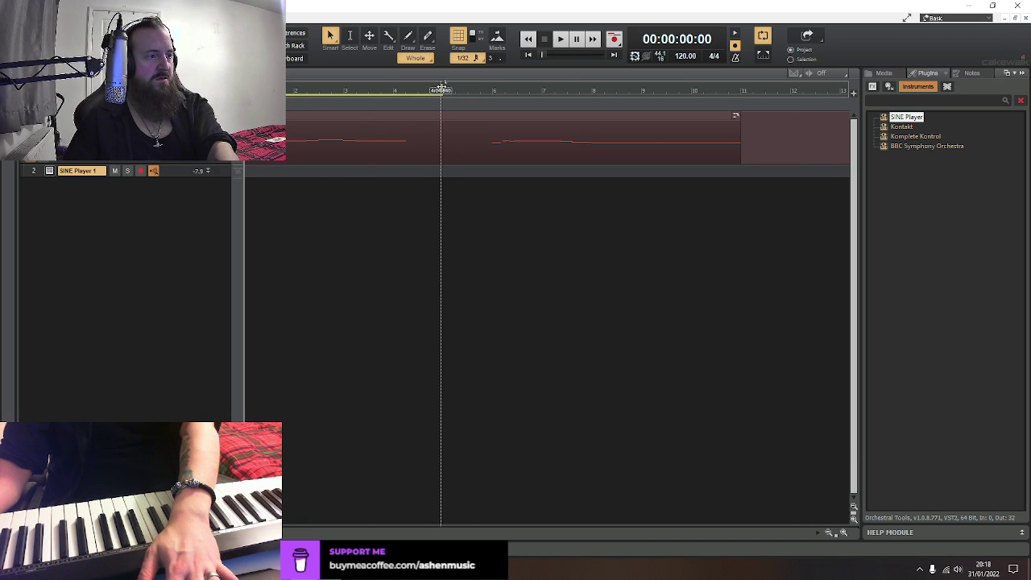
pyautogui.moveTo(443, 87); pyautogui.dragTo(396, 92)
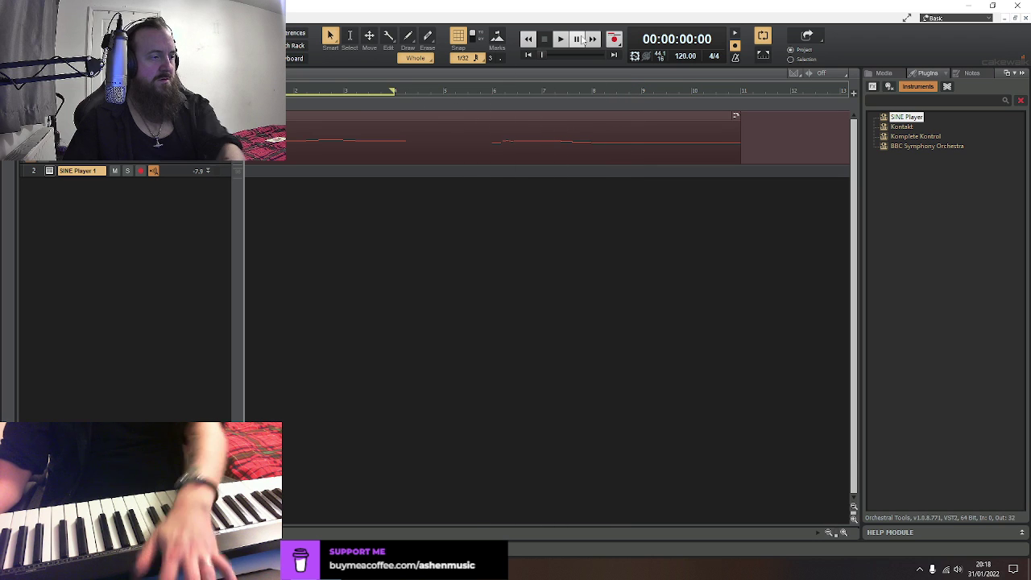
pyautogui.click(581, 40)
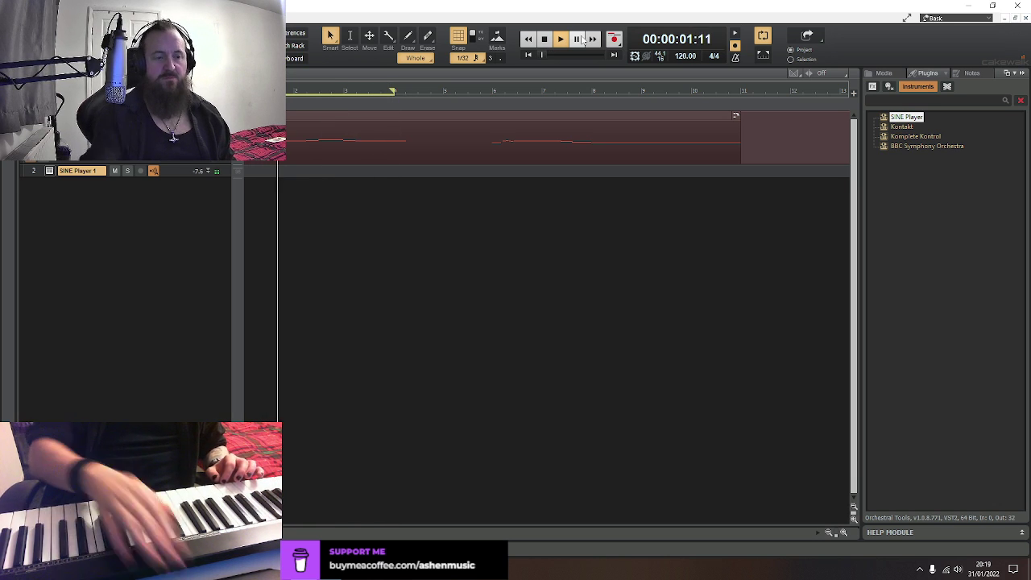
pyautogui.press('space')
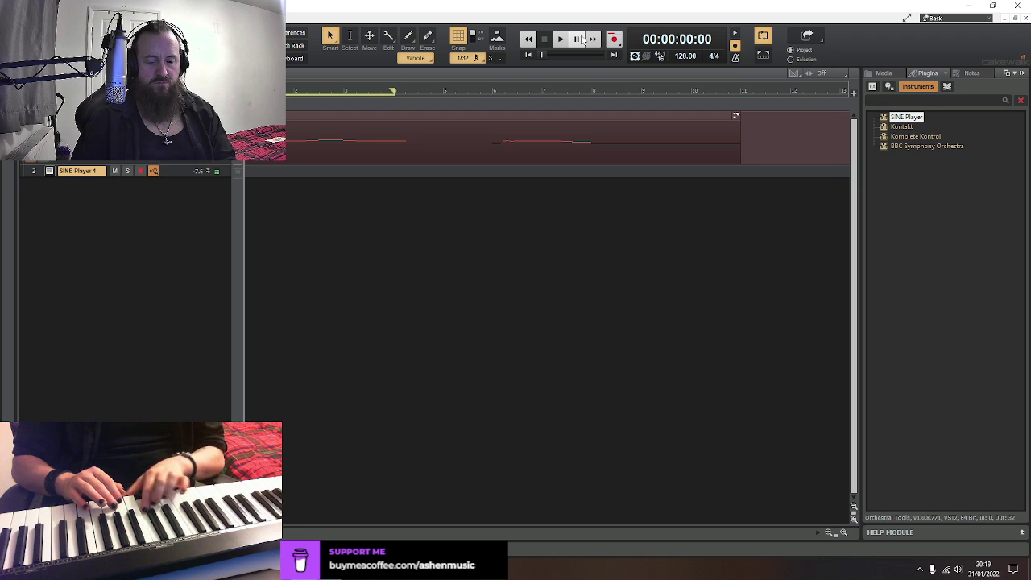
# Arm the SINE Player 1 track and record a strings take over the looped opening measures
pyautogui.click(138, 171)
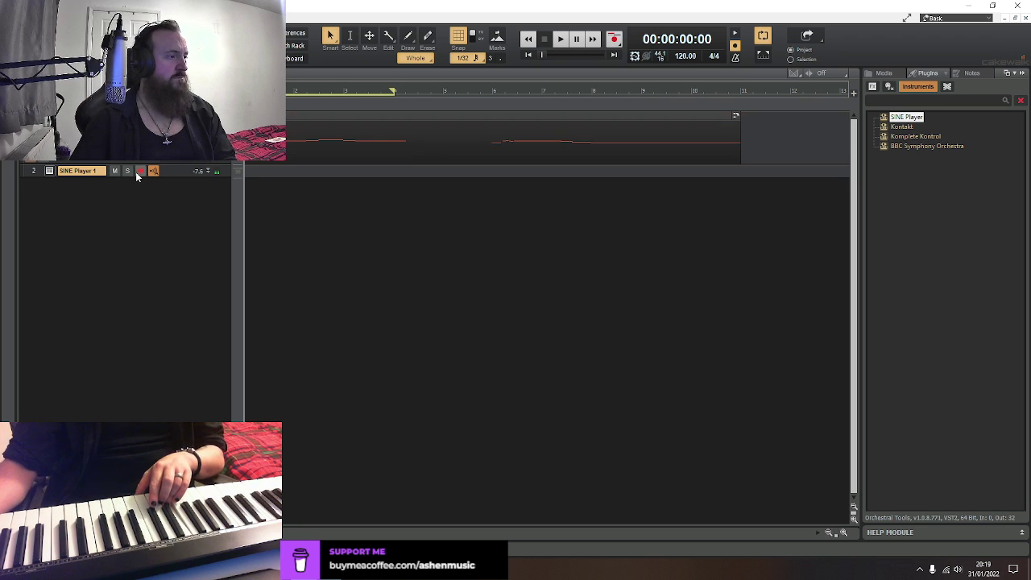
pyautogui.click(140, 172)
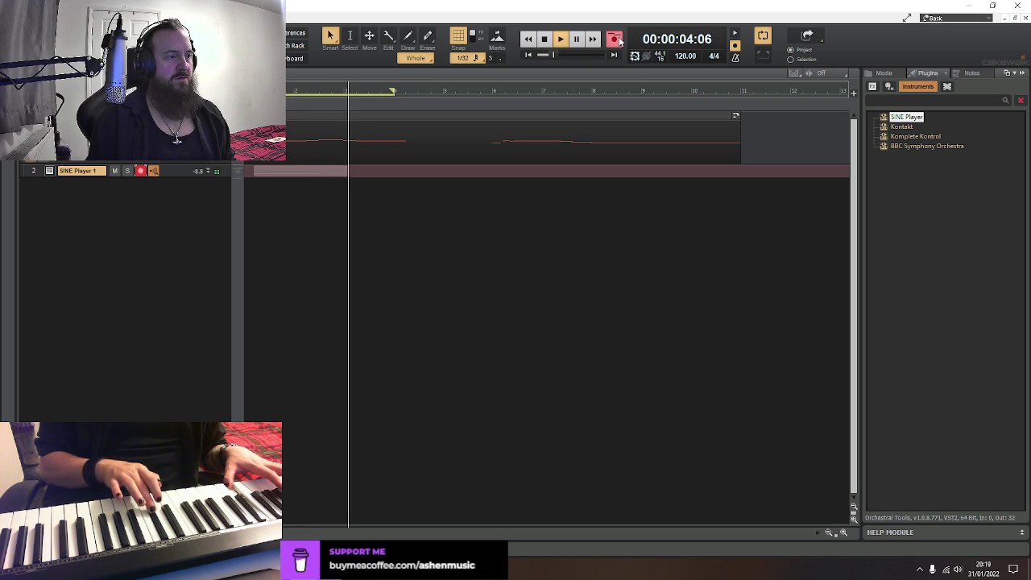
pyautogui.click(618, 40)
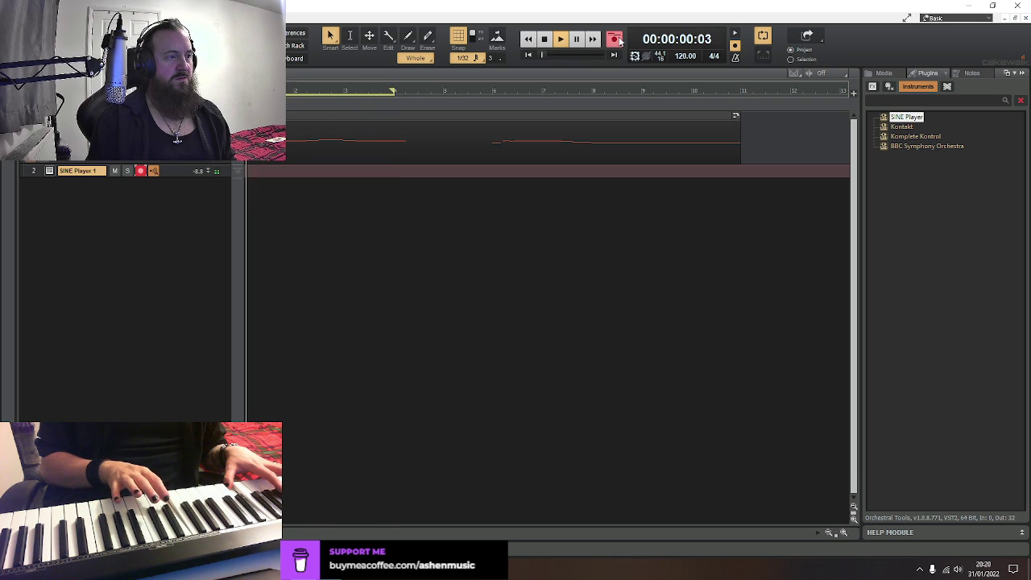
pyautogui.press('space')
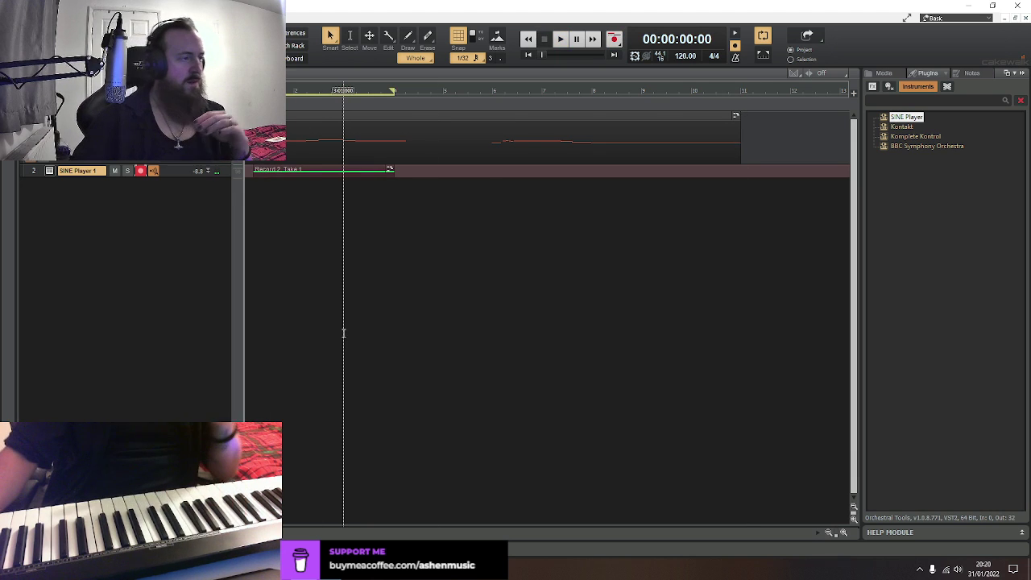
# Play back the newly recorded strings take alongside the melody
pyautogui.press('space')
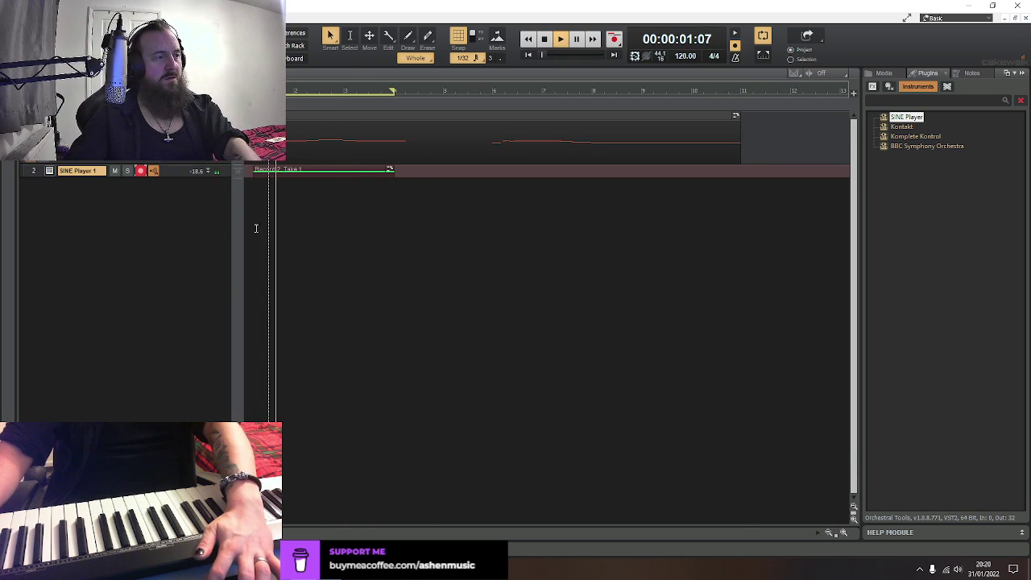
pyautogui.press('space')
pyautogui.hotkey('ctrl', 'a')
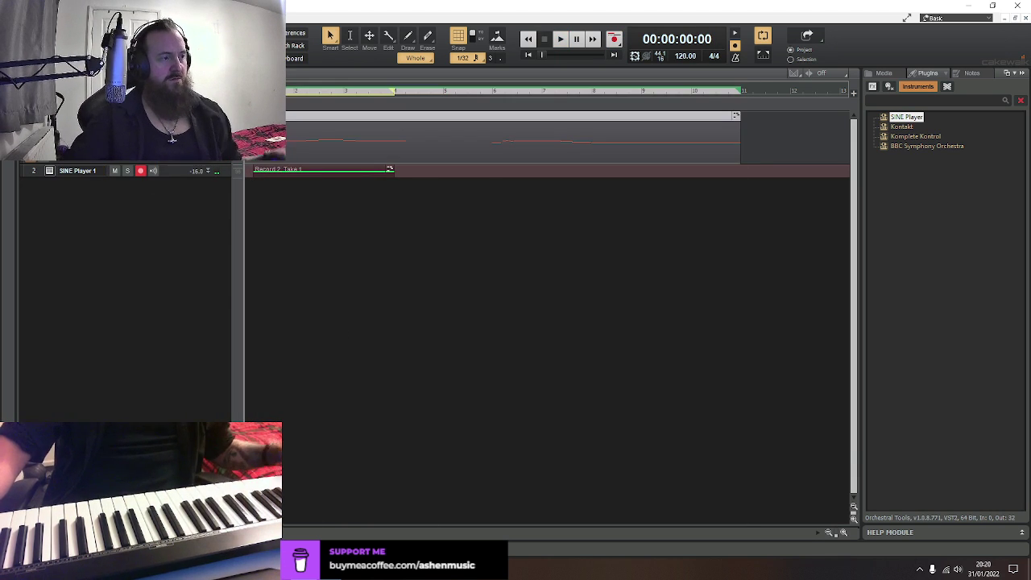
pyautogui.press('space')
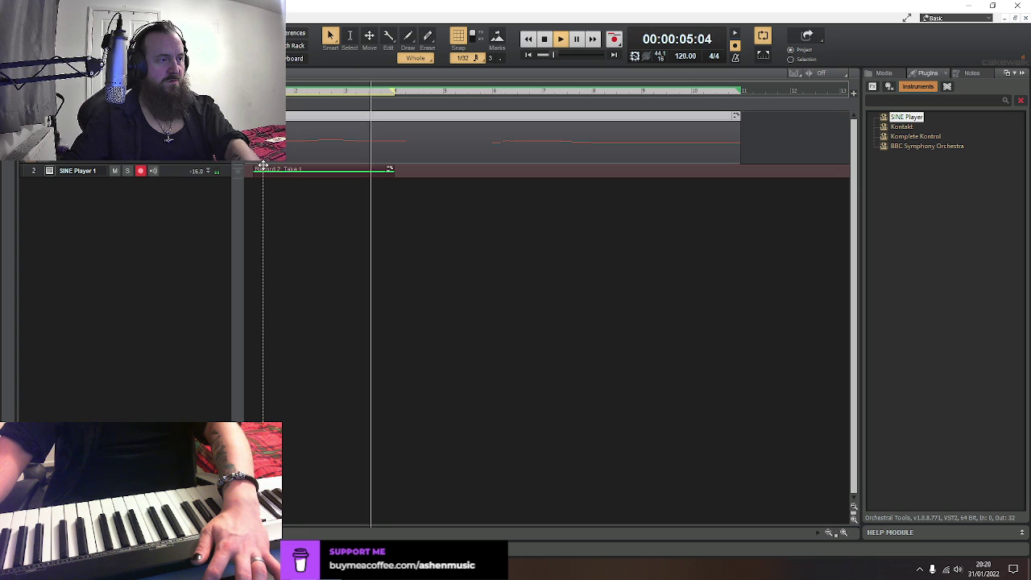
pyautogui.press('space')
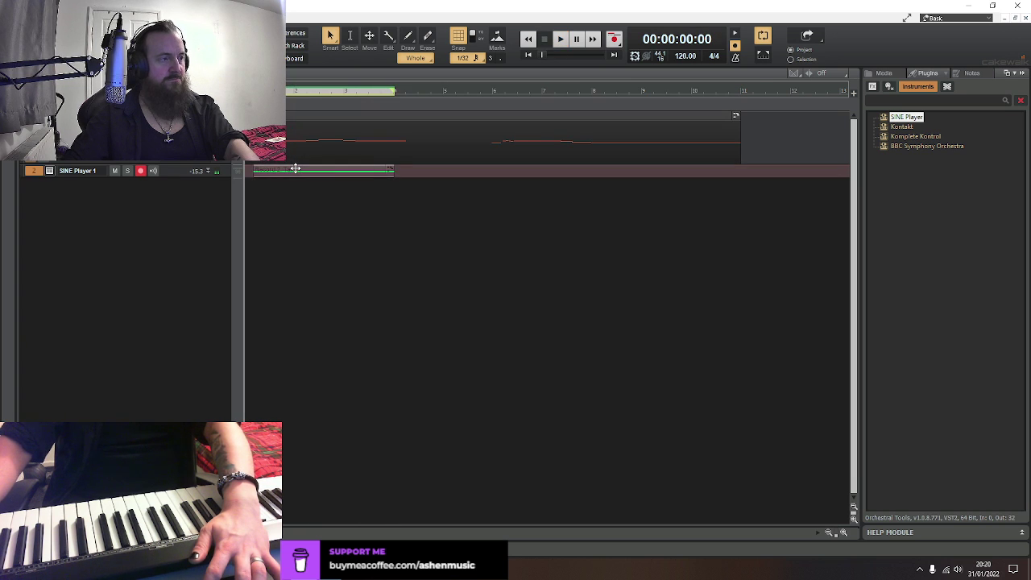
# Open the recorded strings clip in the piano roll and align its upper notes' edges to measure 2 beat 3, measure 3 beat 1 and beat 2
pyautogui.doubleClick(296, 169)
pyautogui.click(311, 443)
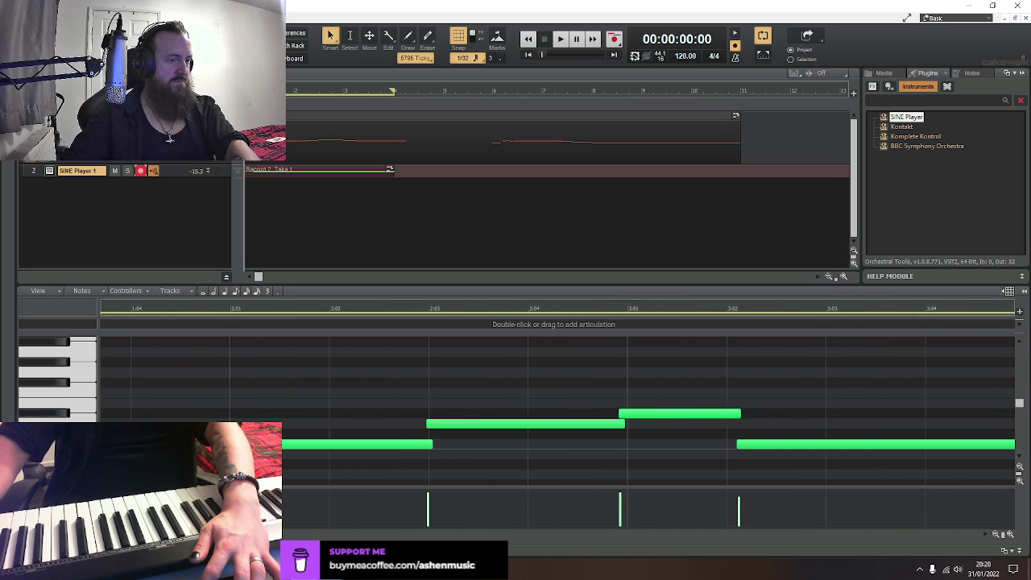
pyautogui.press('space')
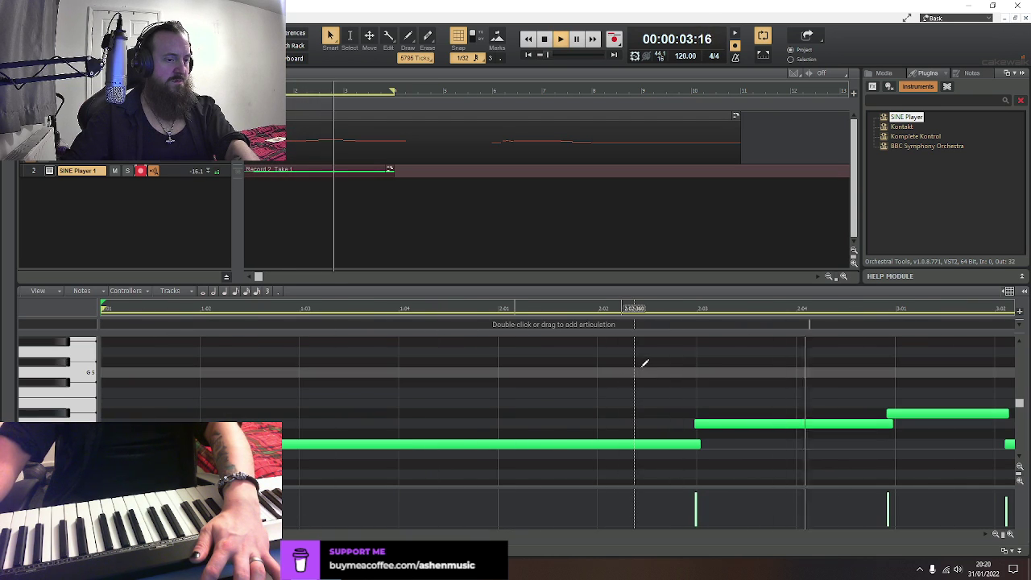
pyautogui.press('space')
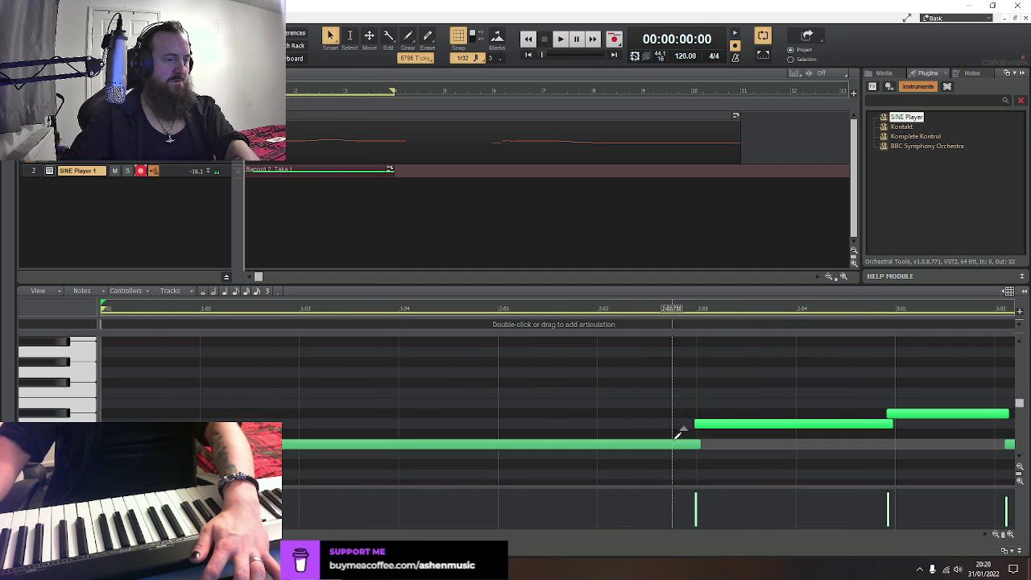
pyautogui.moveTo(700, 445); pyautogui.dragTo(698, 444)
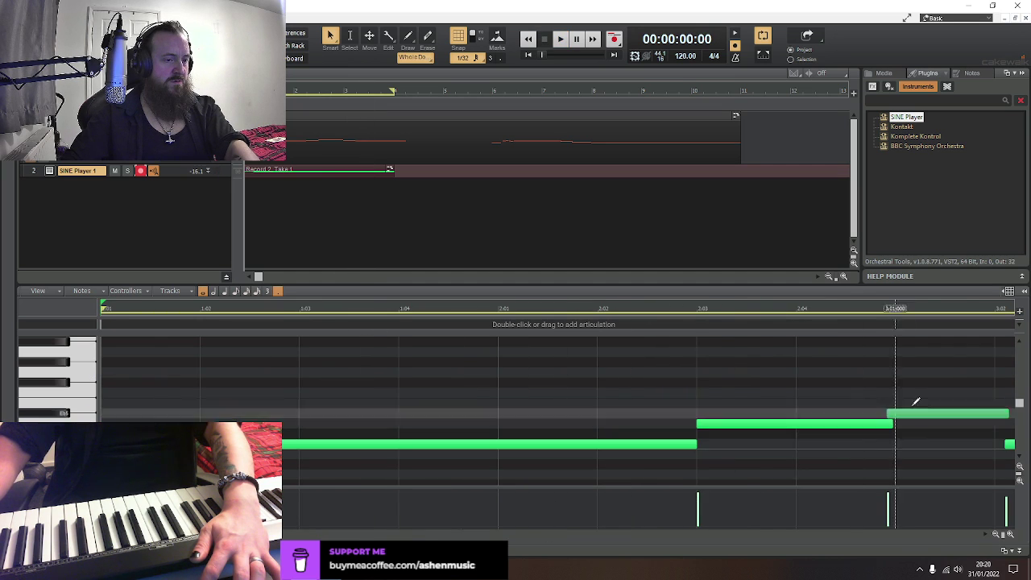
pyautogui.moveTo(888, 416); pyautogui.dragTo(891, 416)
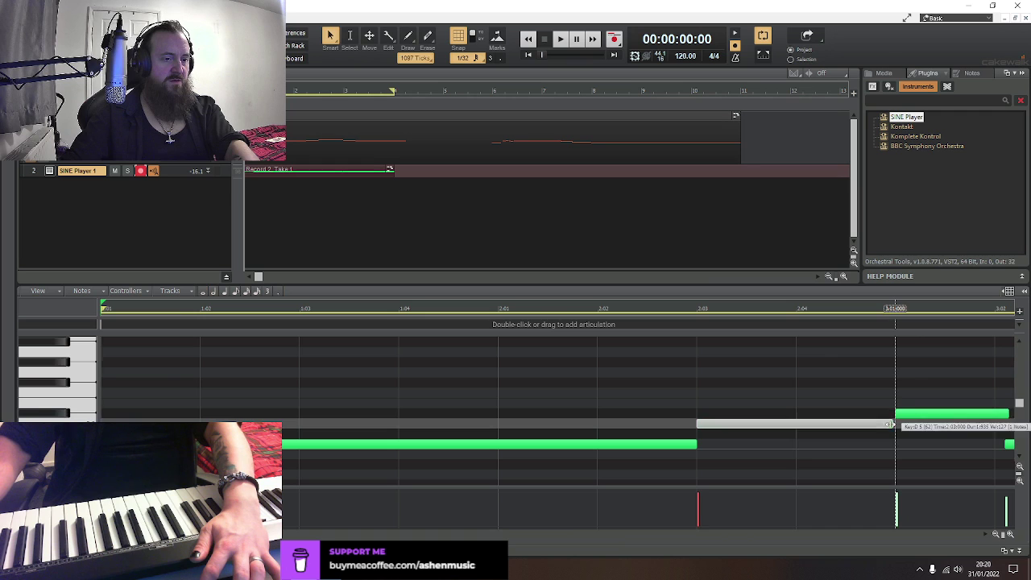
pyautogui.hscroll(5, 556, 387)
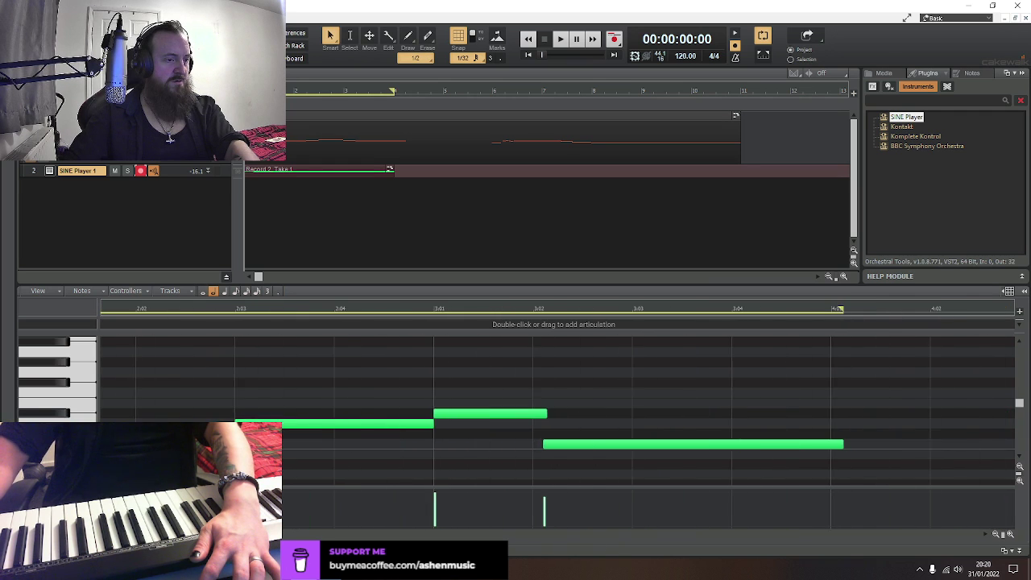
pyautogui.moveTo(544, 413); pyautogui.dragTo(534, 444)
# Extend the start of the low sustained strings note back to the beginning of measure 1
pyautogui.scroll(-3, 489, 403)
pyautogui.scroll(-3, 489, 402)
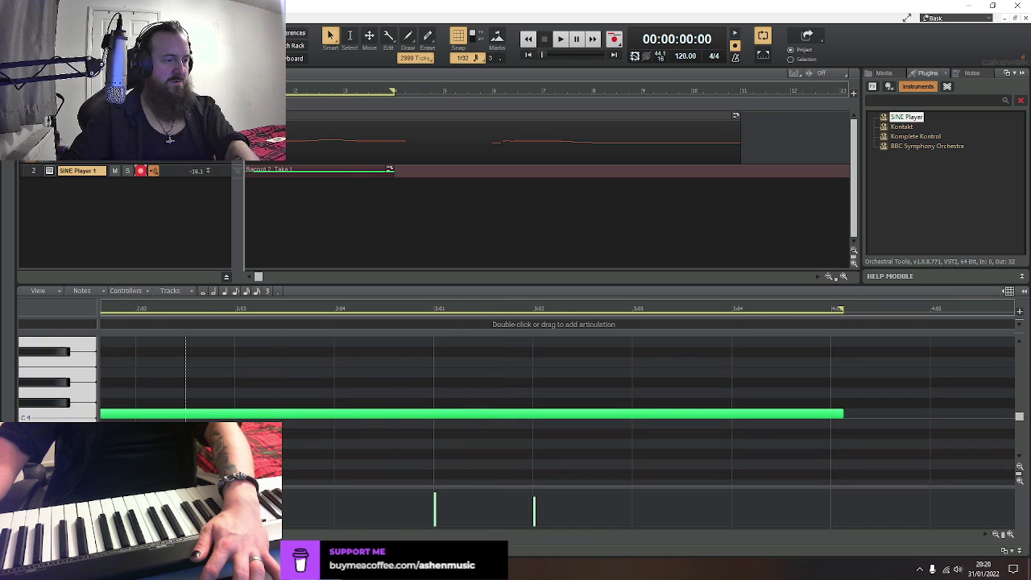
pyautogui.moveTo(843, 413); pyautogui.dragTo(1015, 413)
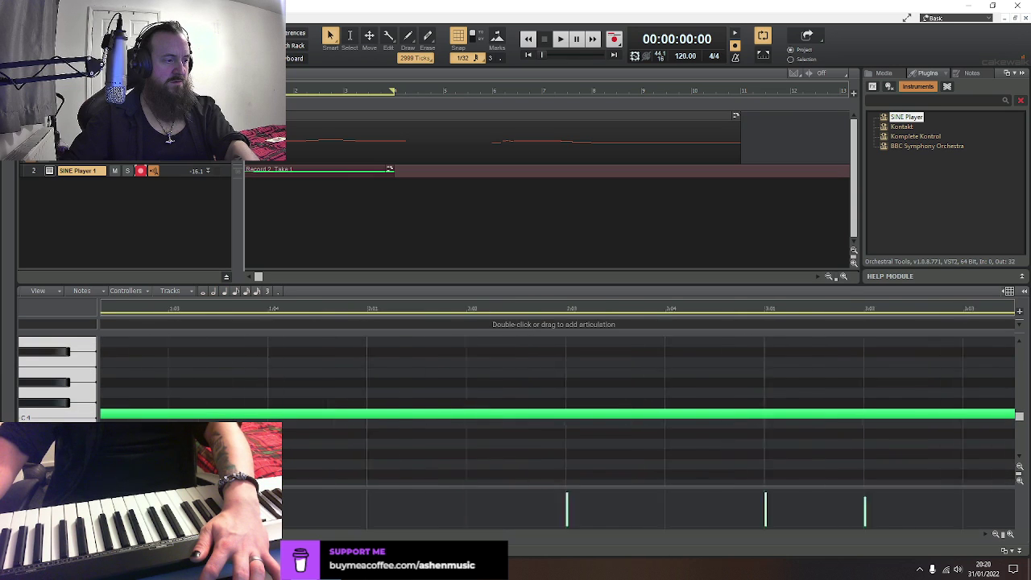
pyautogui.rightClick(178, 415)
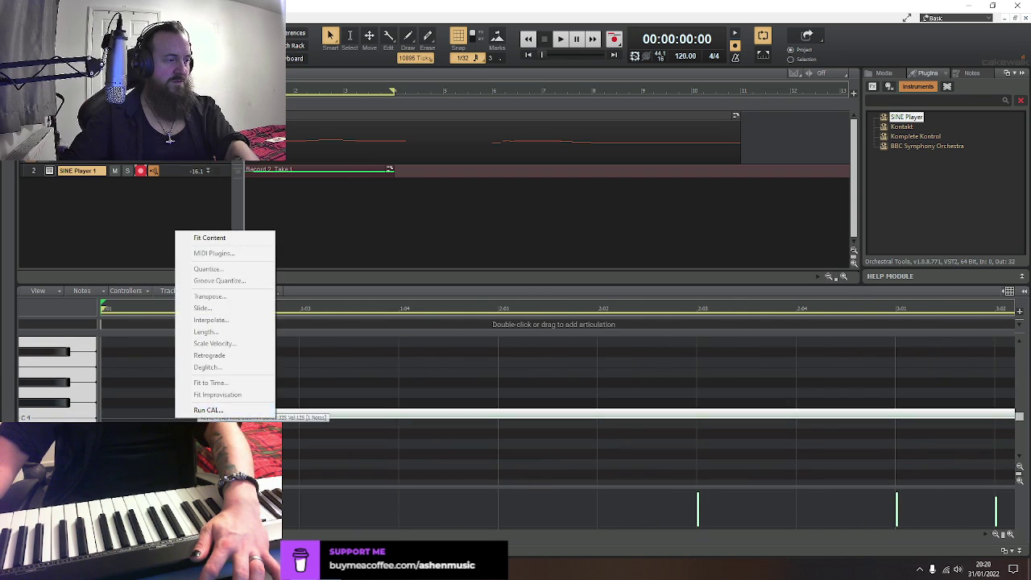
pyautogui.press('Escape')
pyautogui.moveTo(177, 415); pyautogui.dragTo(100, 424)
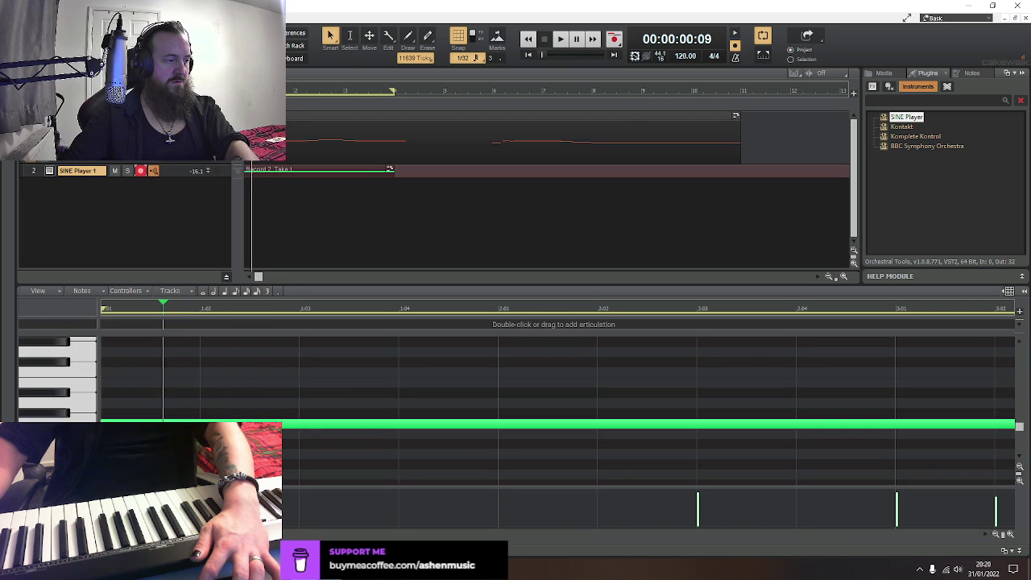
# Close the piano roll, return to the project start, and play the edited strings part with the melody
pyautogui.press('d')
pyautogui.click(528, 57)
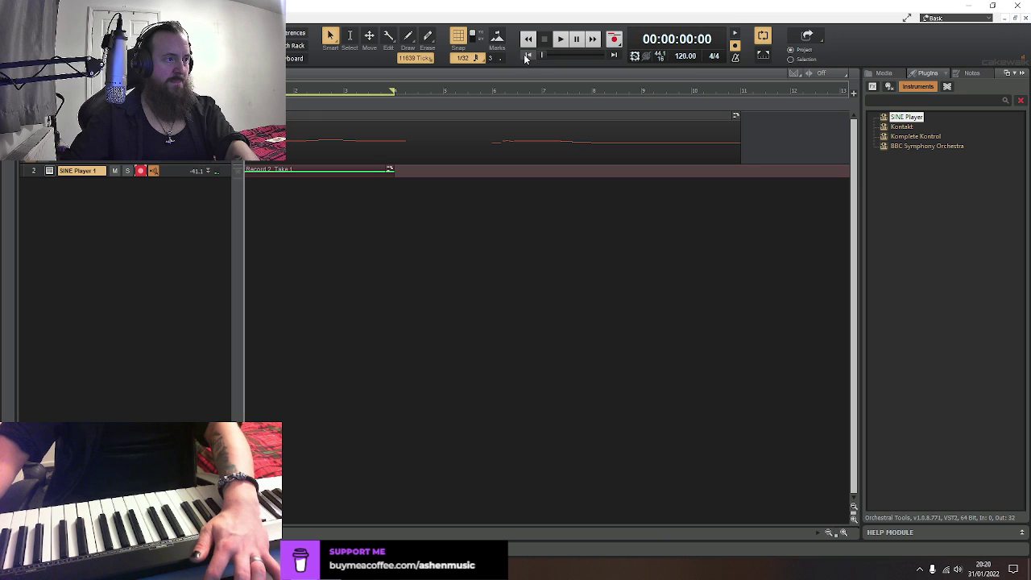
pyautogui.press('space')
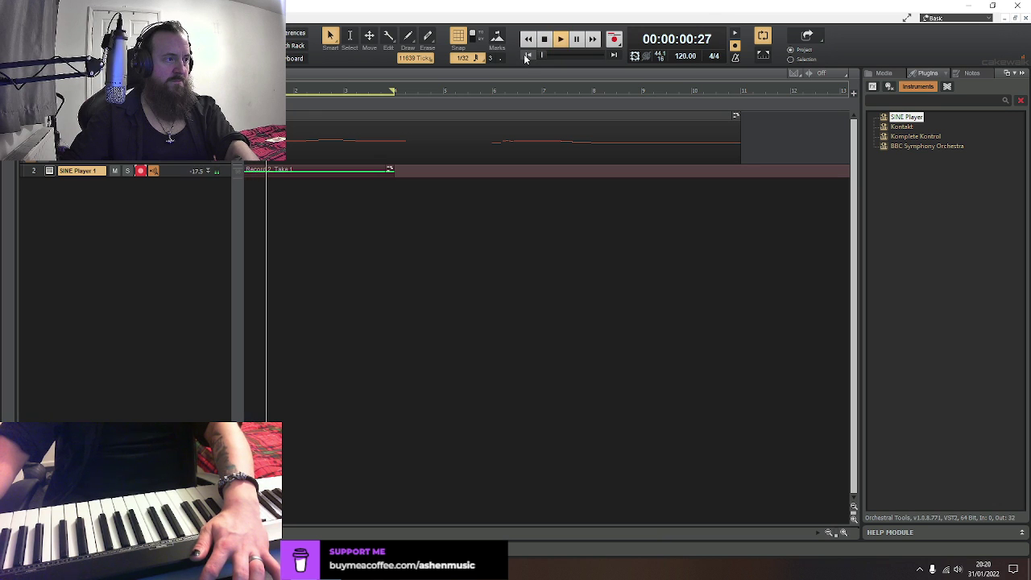
pyautogui.press('space')
pyautogui.click(171, 139)
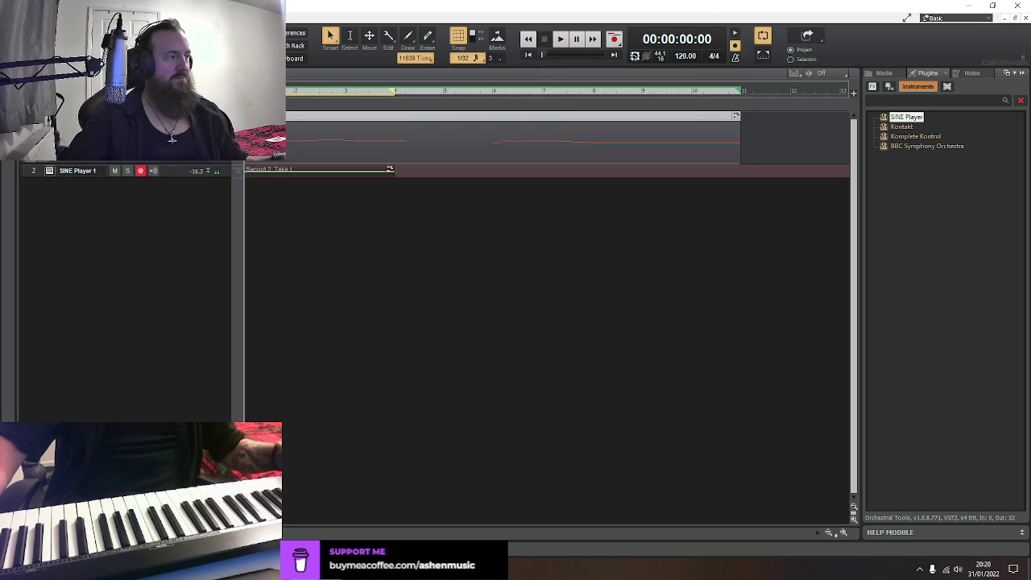
pyautogui.press('space')
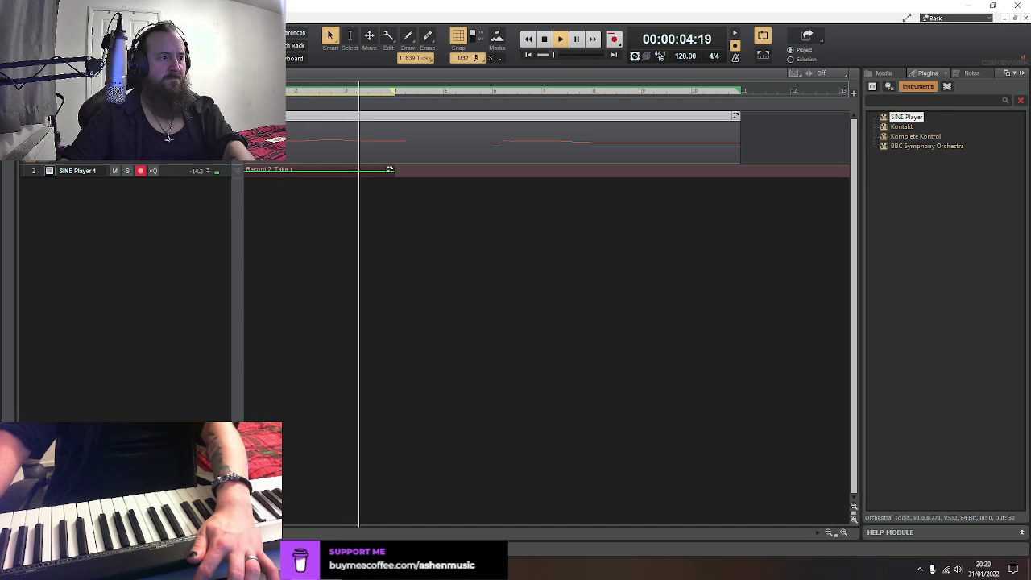
pyautogui.press('space')
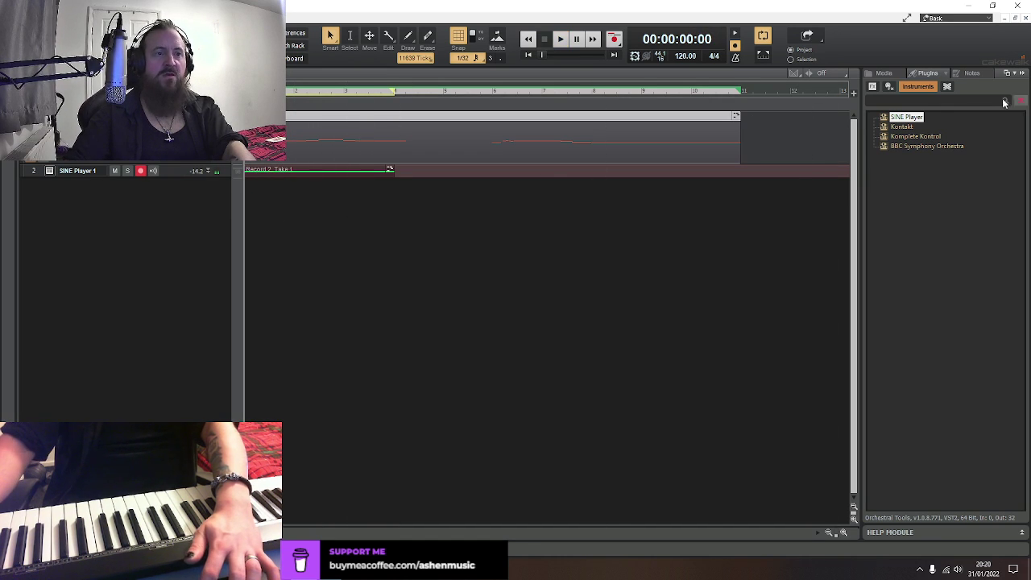
# Add BBC Symphony Orchestra as a simple instrument track and choose a woodwind instrument in its interface
pyautogui.click(928, 147)
pyautogui.moveTo(916, 151); pyautogui.dragTo(225, 249)
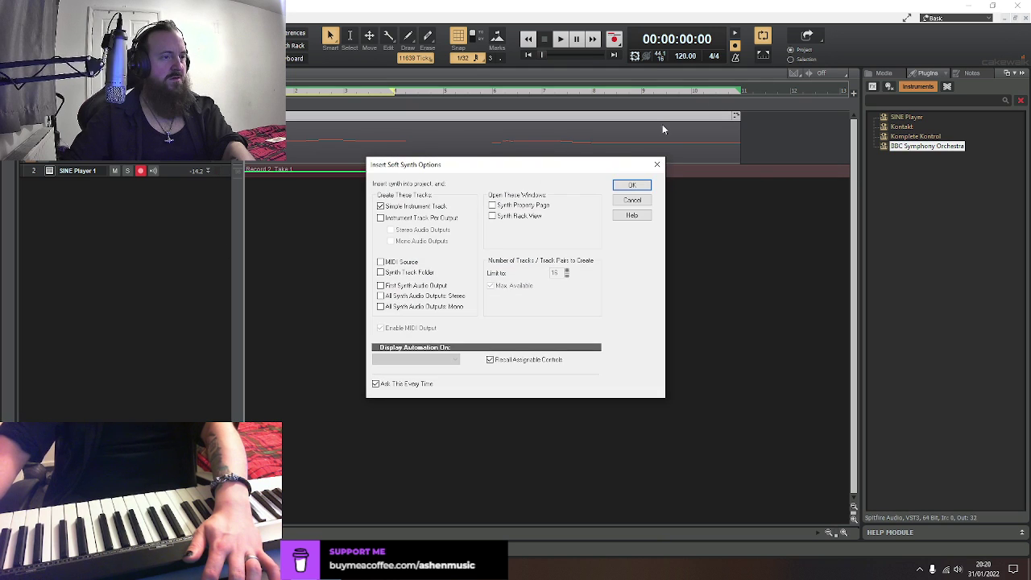
pyautogui.click(632, 186)
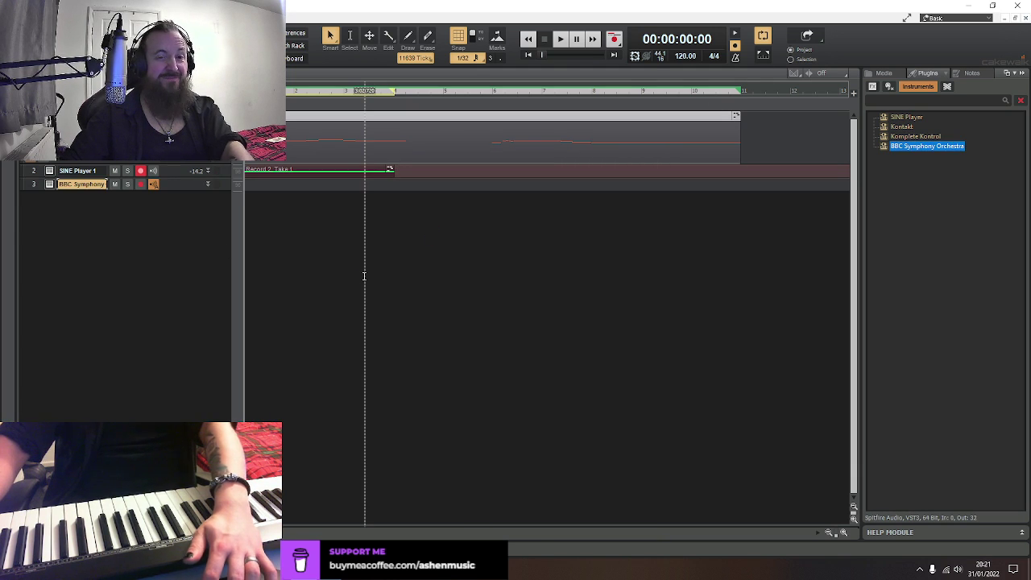
pyautogui.click(57, 185)
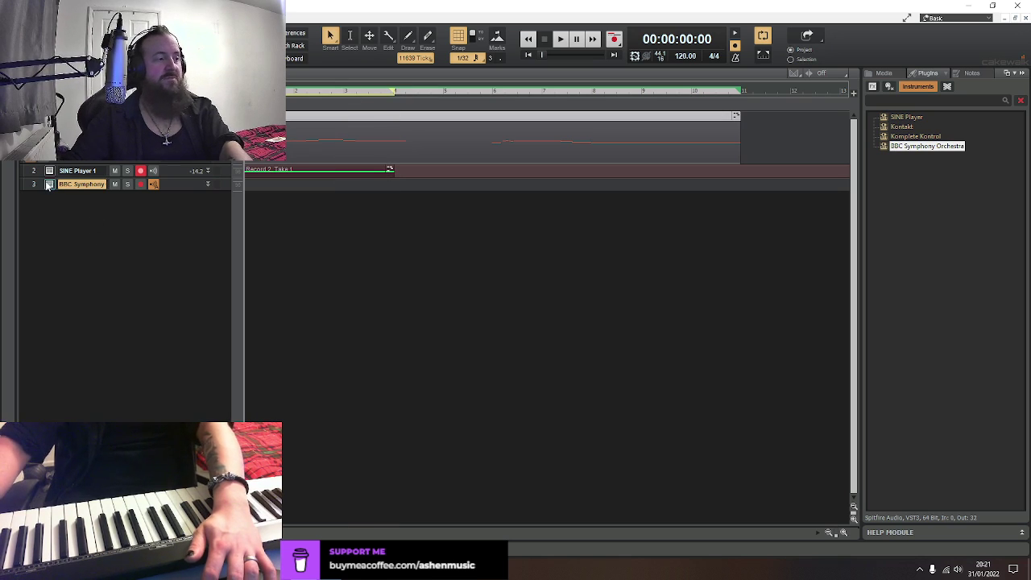
pyautogui.click(50, 185)
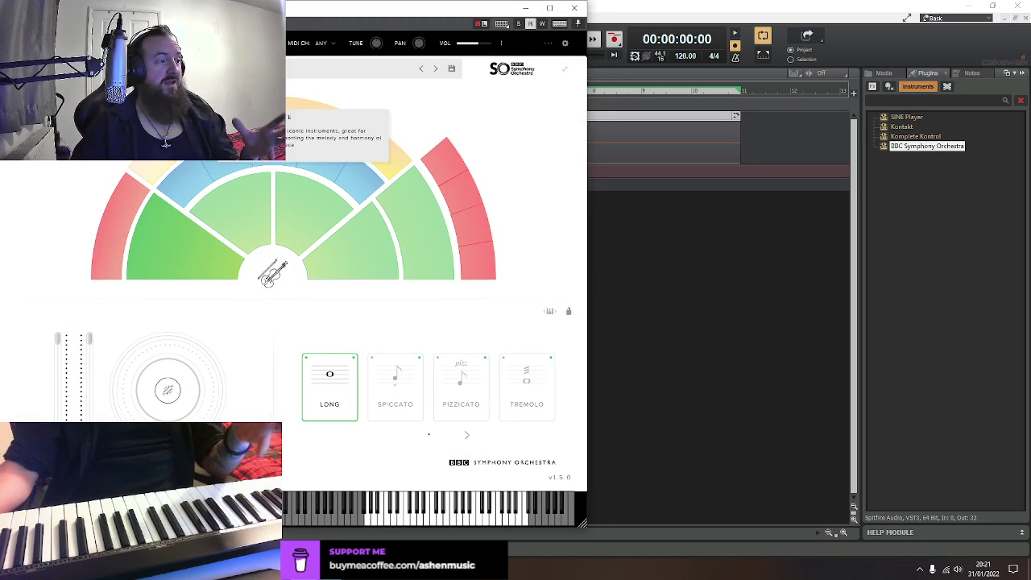
pyautogui.moveTo(232, 174)
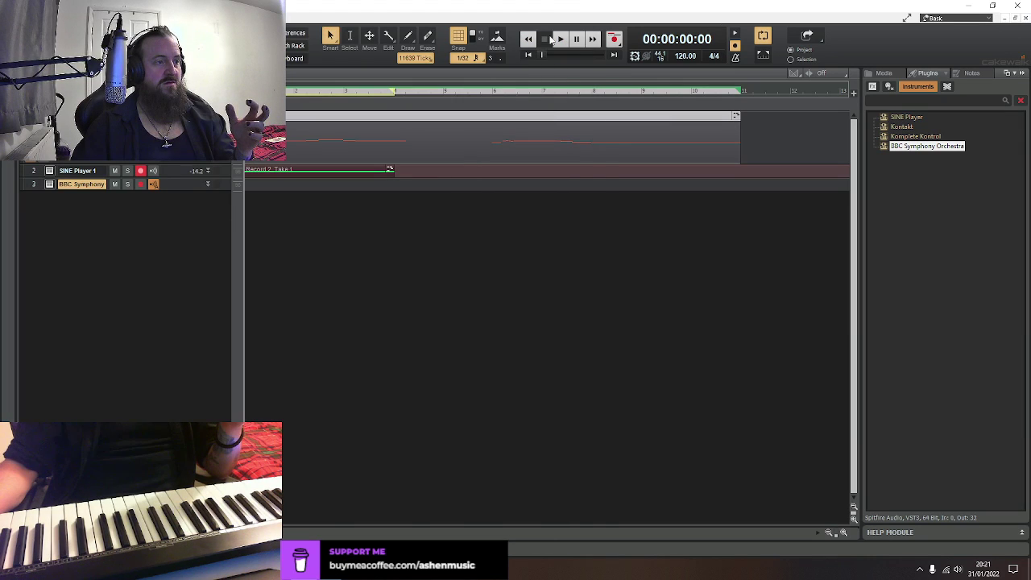
pyautogui.click(574, 8)
# Move the melody clip onto the BBC Symphony Orchestra track and play that track soloed
pyautogui.moveTo(324, 114); pyautogui.dragTo(278, 193)
pyautogui.press('space')
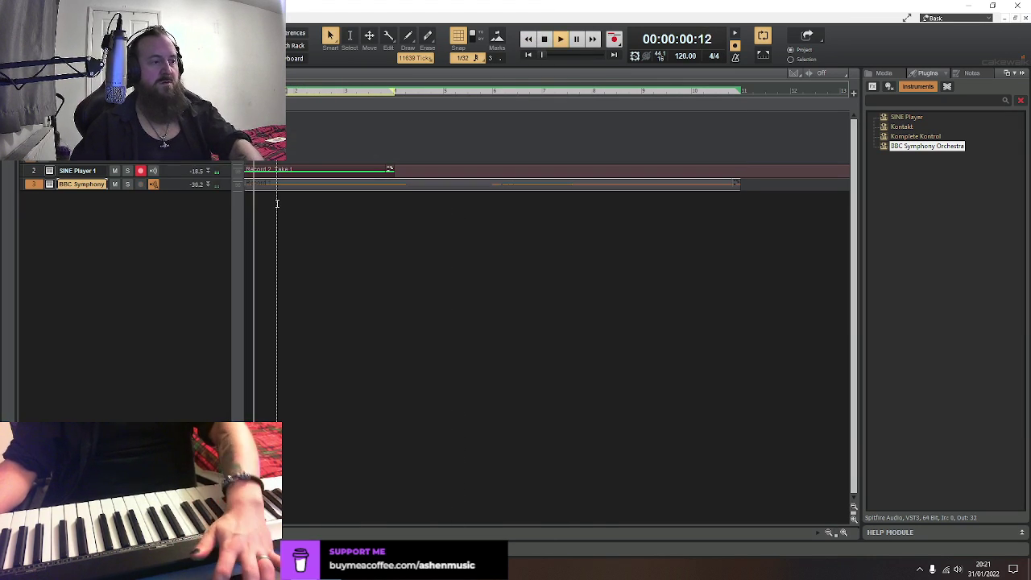
pyautogui.press('space')
pyautogui.click(127, 184)
pyautogui.press('space')
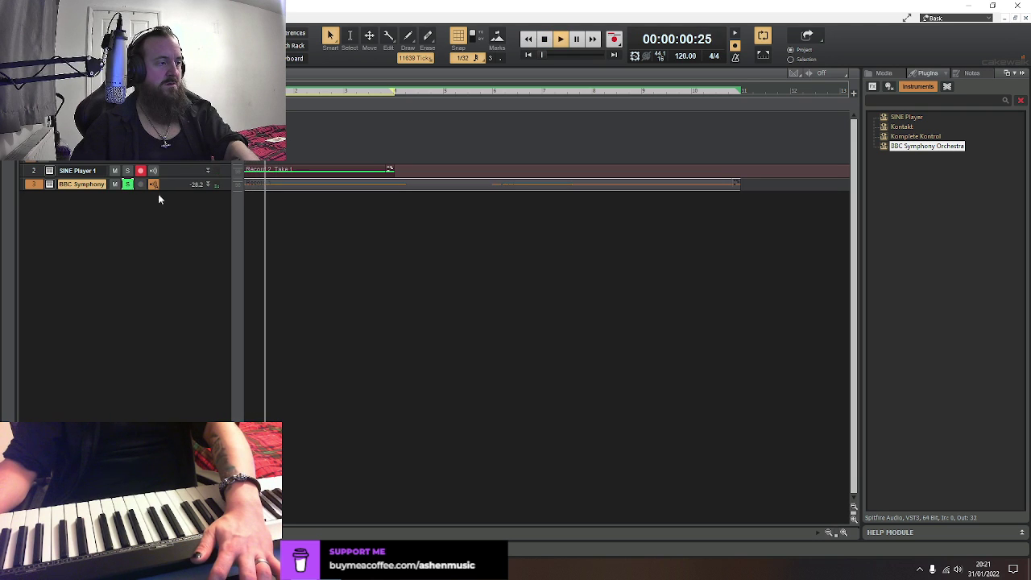
pyautogui.press('space')
# Reopen the BBC Symphony Orchestra instrument and compare its Staccatissimo and Long articulations on the soloed melody, ending on Long
pyautogui.click(49, 184)
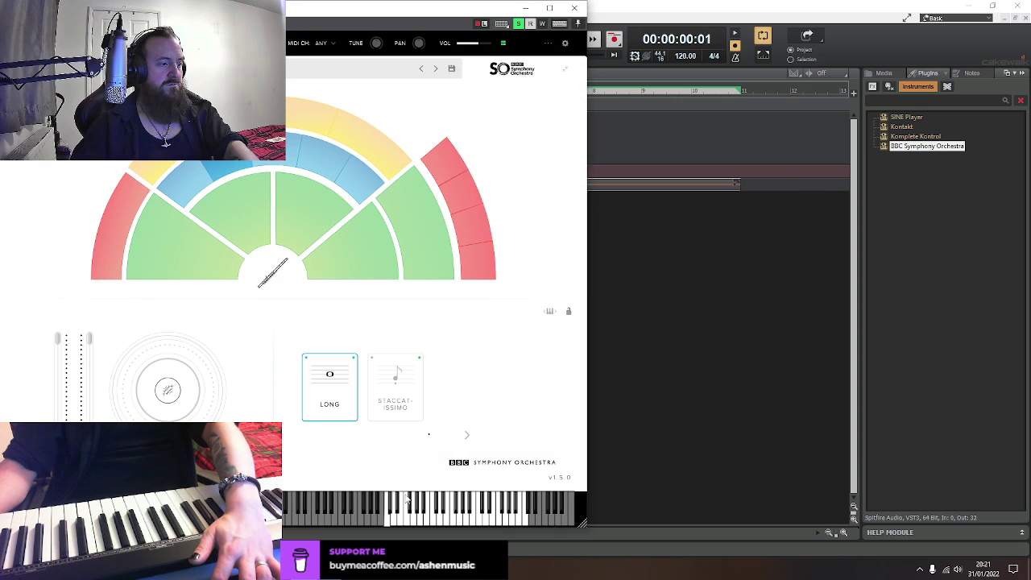
pyautogui.click(394, 414)
pyautogui.press('space')
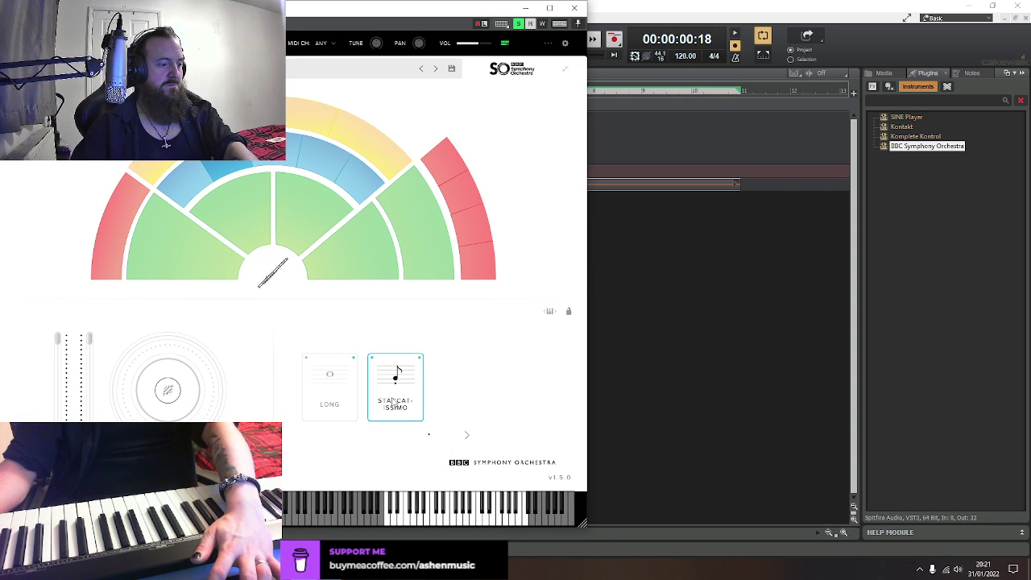
pyautogui.click(326, 400)
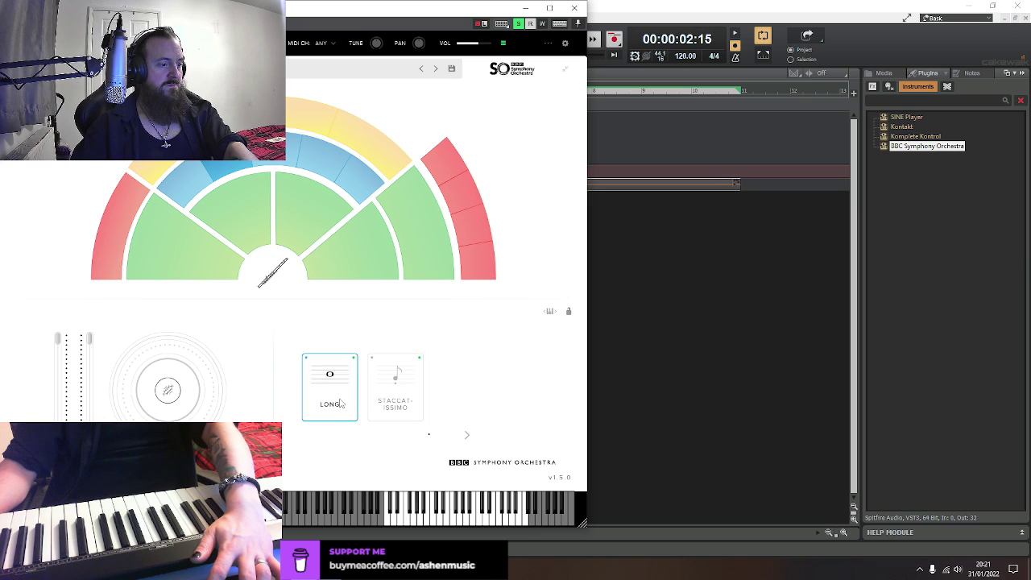
pyautogui.press('space')
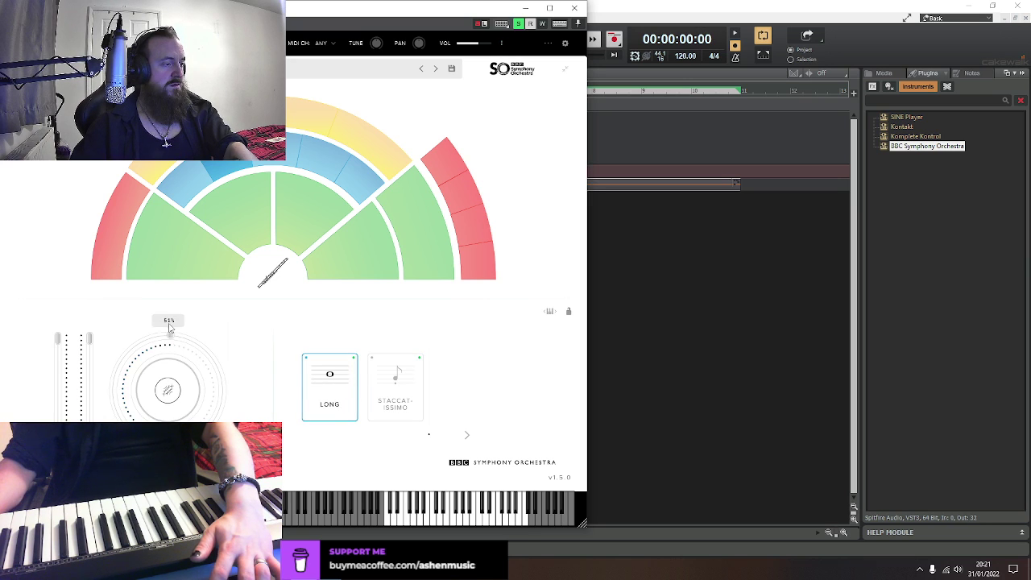
pyautogui.press('space')
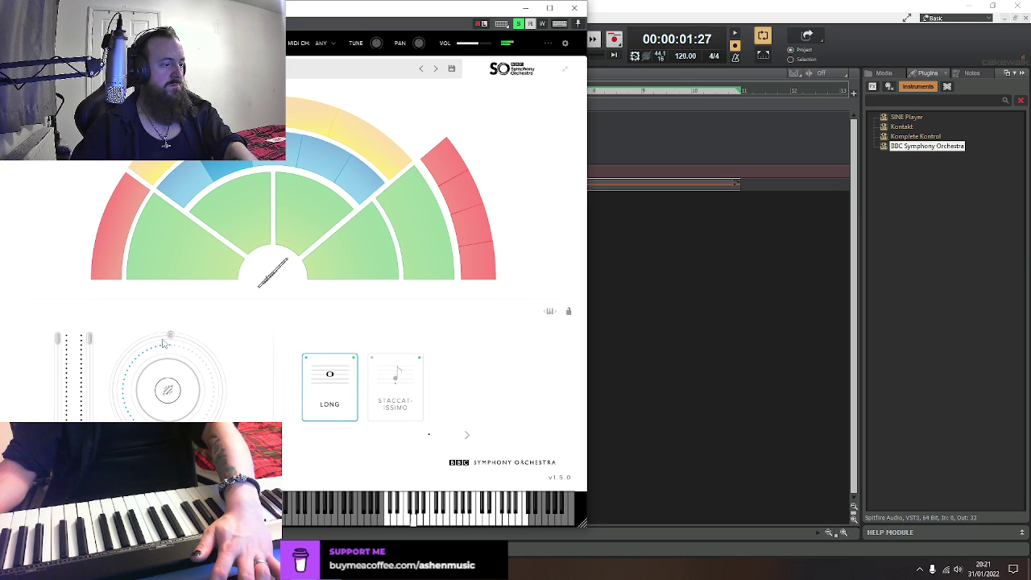
# Adjust the BBC Symphony Orchestra's large dial and lower its second slider while the melody plays, close its interface and stop playback
pyautogui.moveTo(164, 342); pyautogui.dragTo(135, 357)
pyautogui.moveTo(196, 339); pyautogui.dragTo(262, 393)
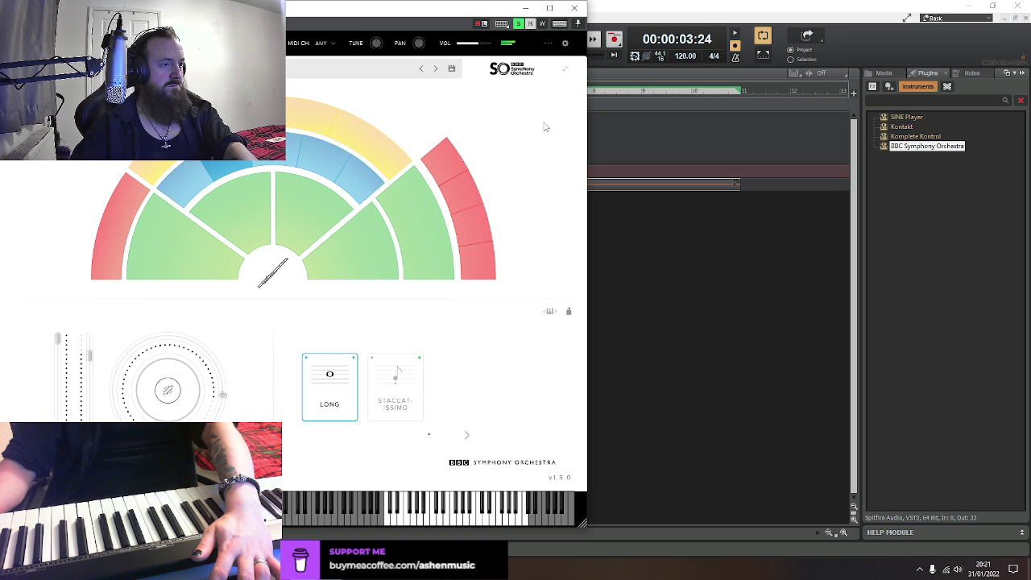
pyautogui.click(574, 7)
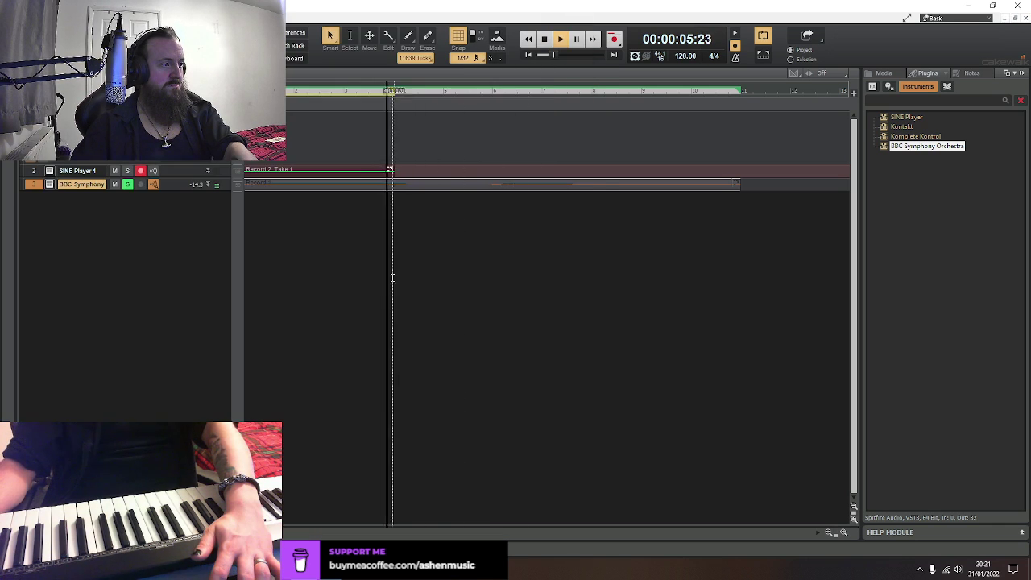
pyautogui.press('space')
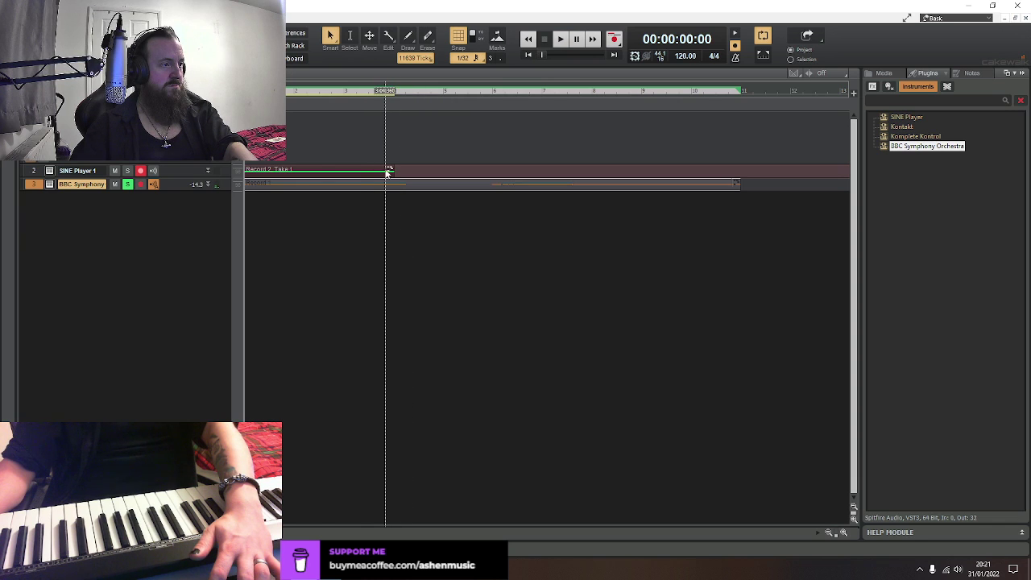
# Delete the emptied first track and play the remaining strings and melody tracks together
pyautogui.moveTo(387, 173)
pyautogui.mouseDown()
pyautogui.moveTo(295, 171)
pyautogui.moveTo(391, 170)
pyautogui.mouseUp()
pyautogui.rightClick(32, 183)
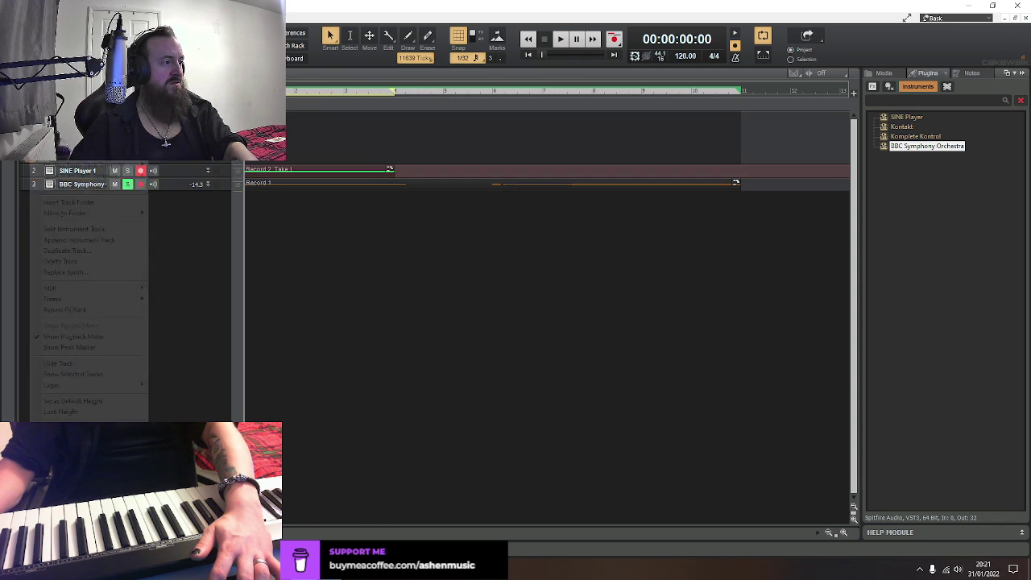
pyautogui.click(85, 261)
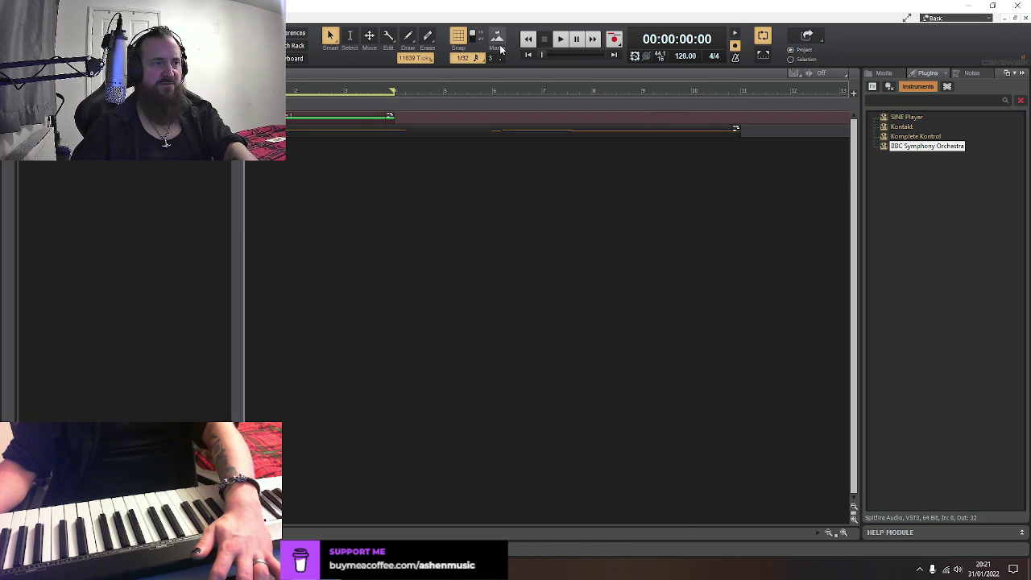
pyautogui.press('space')
pyautogui.press('space')
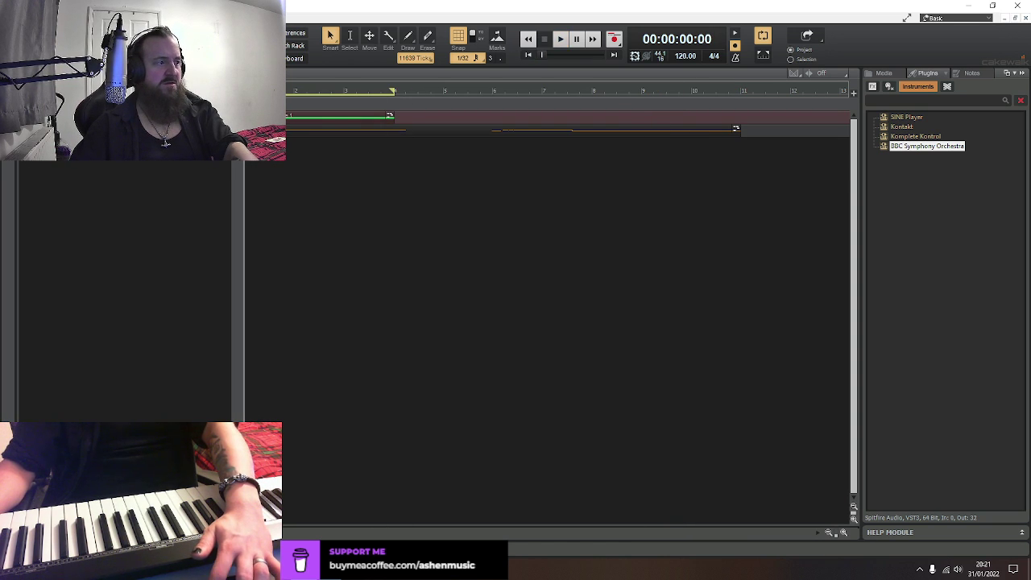
pyautogui.press('space')
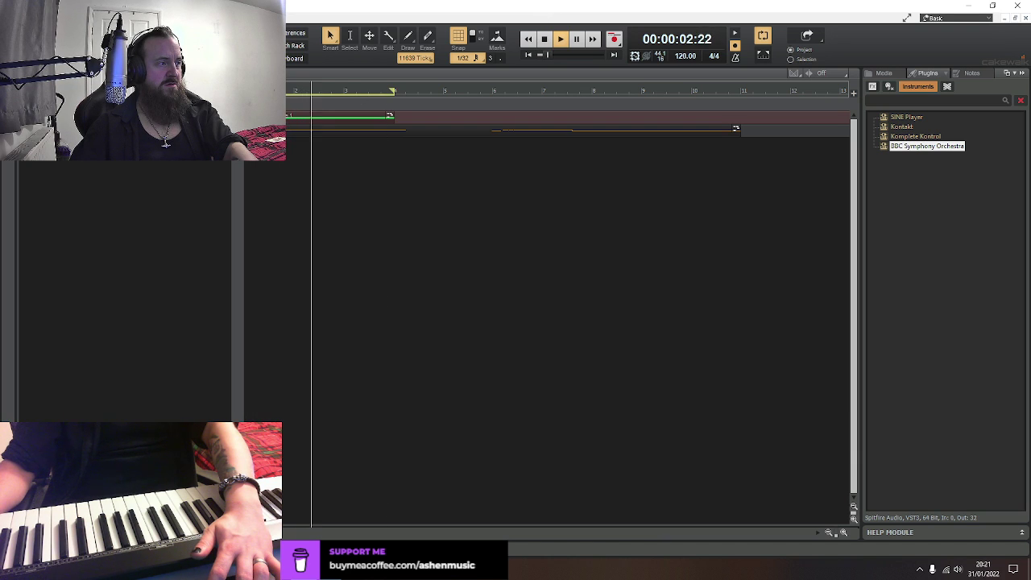
# Lower the Finckenstein High Strings and Wolfenstein Low Strings faders slightly in SINE Player's mixer and play the balance from the project start
pyautogui.hotkey('ctrl', 'a')
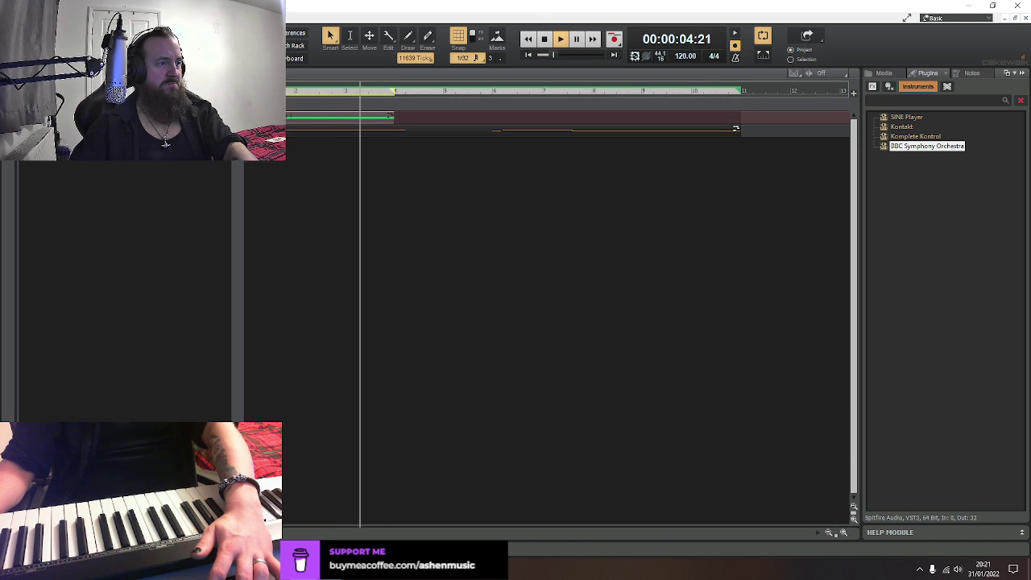
pyautogui.click(333, 82)
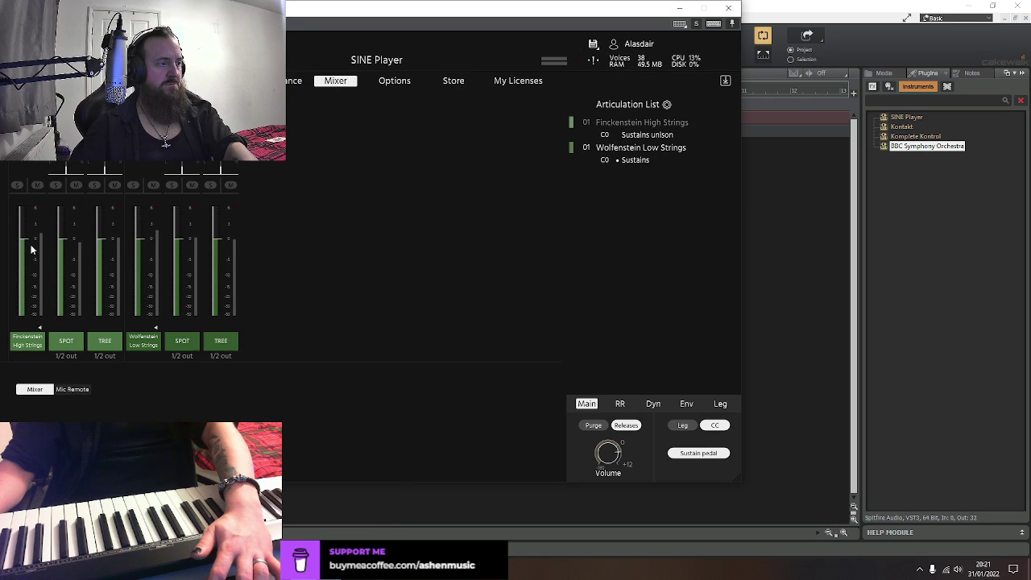
pyautogui.moveTo(137, 240); pyautogui.dragTo(137, 251)
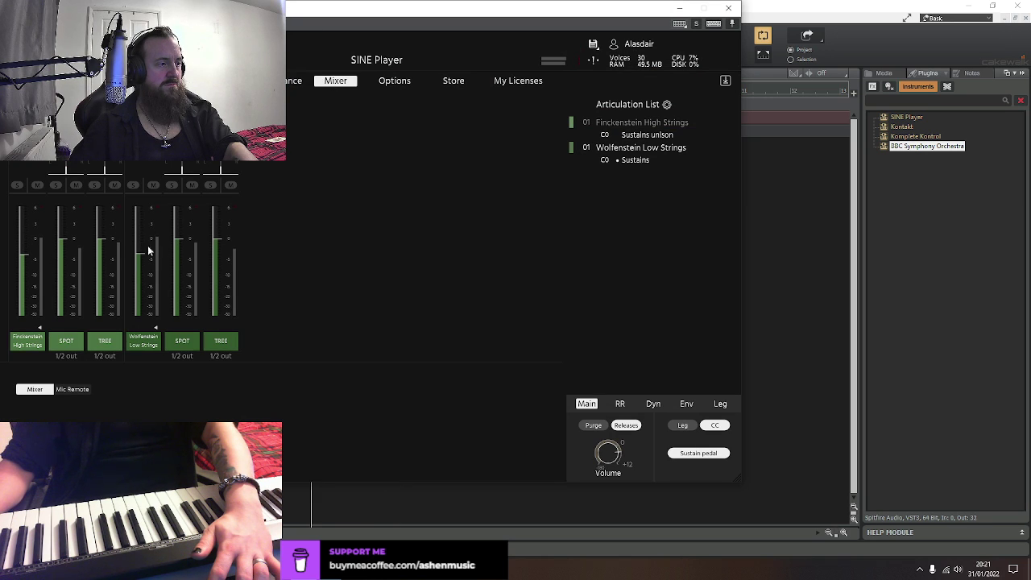
pyautogui.click(728, 8)
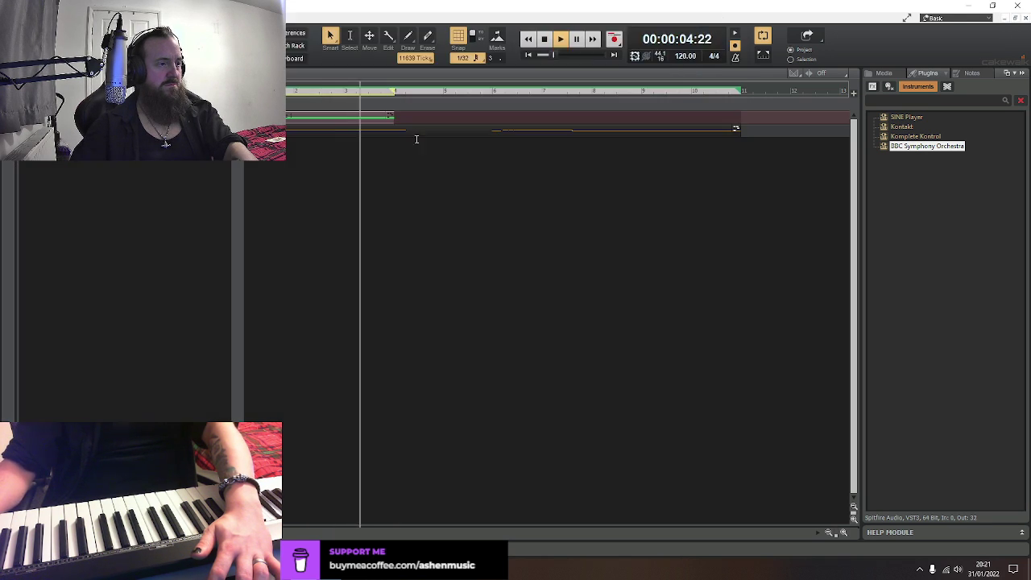
pyautogui.press('w')
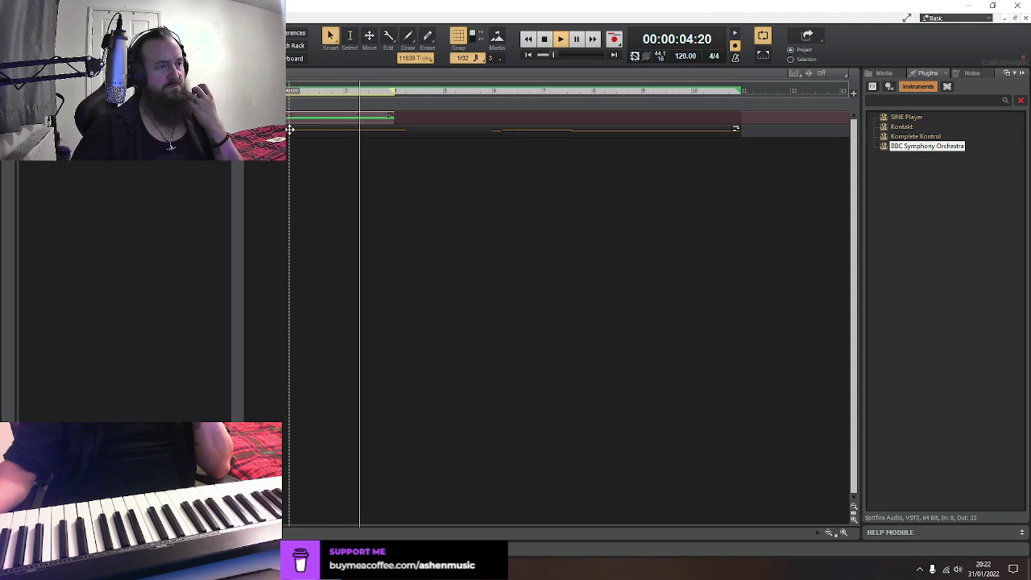
pyautogui.press('space')
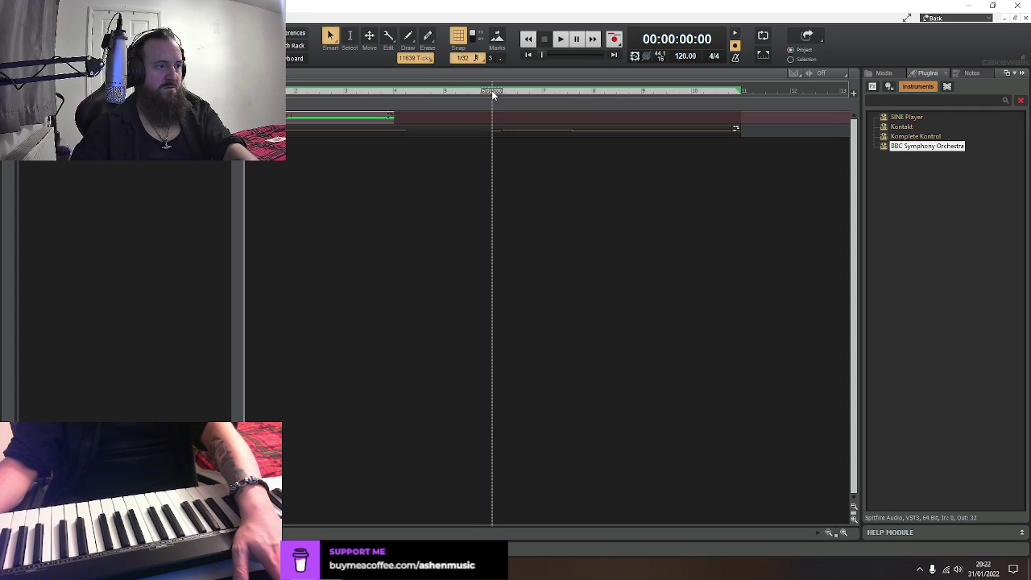
# Set the loop region from bar 6 to bar 11 and play the project from the middle of bar 4
pyautogui.click(492, 96)
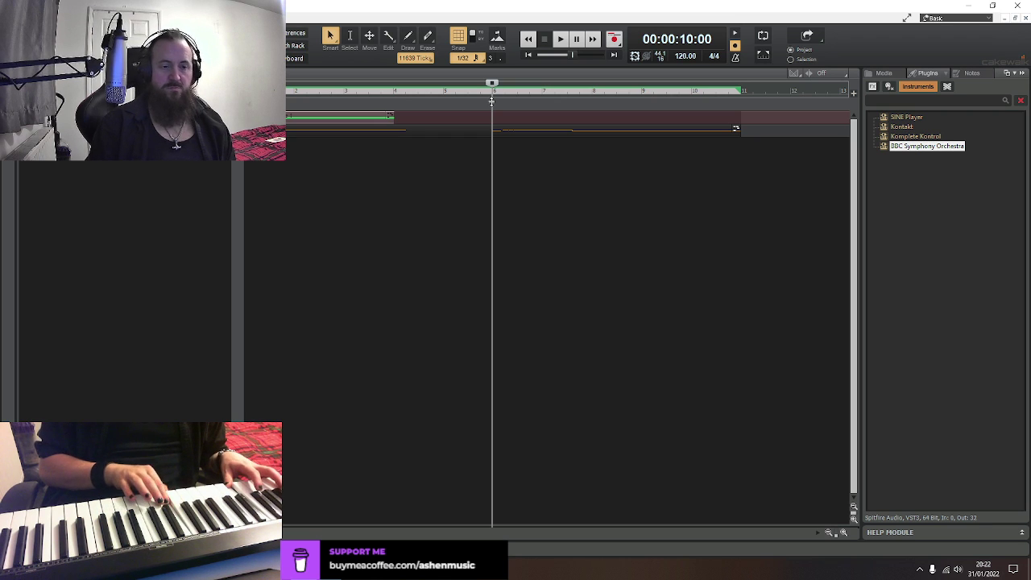
pyautogui.press('w')
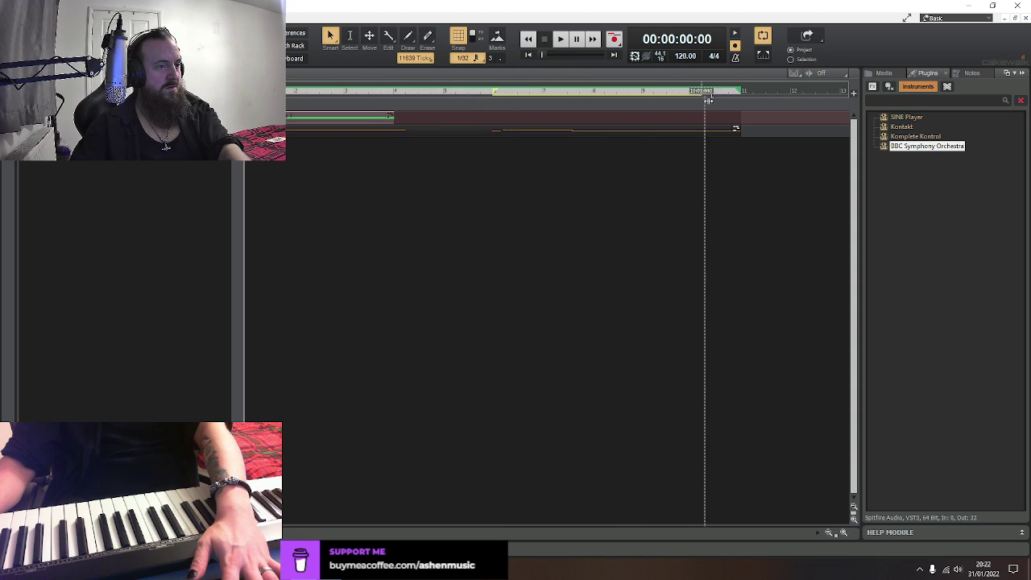
pyautogui.click(426, 211)
pyautogui.press('space')
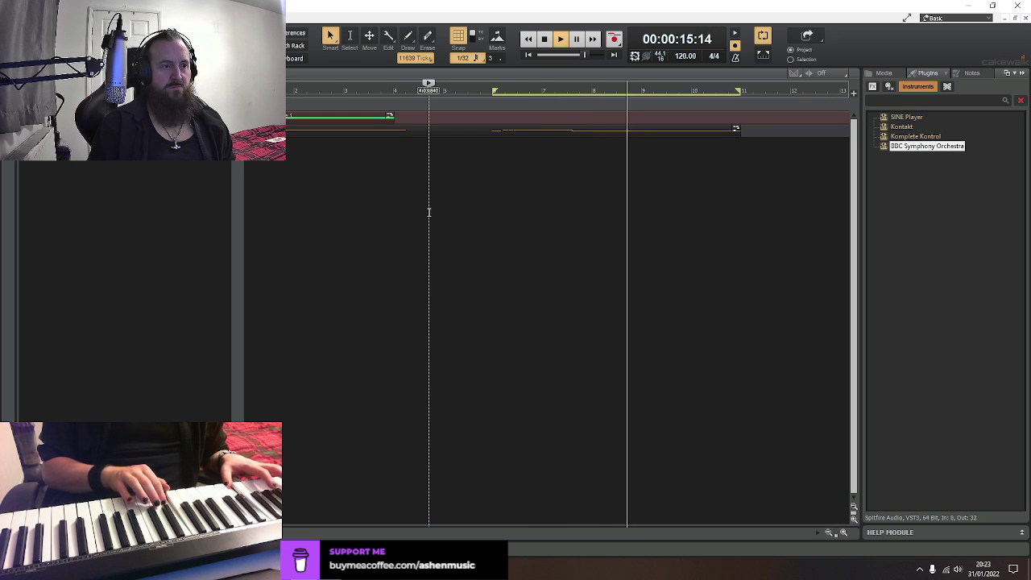
pyautogui.press('space')
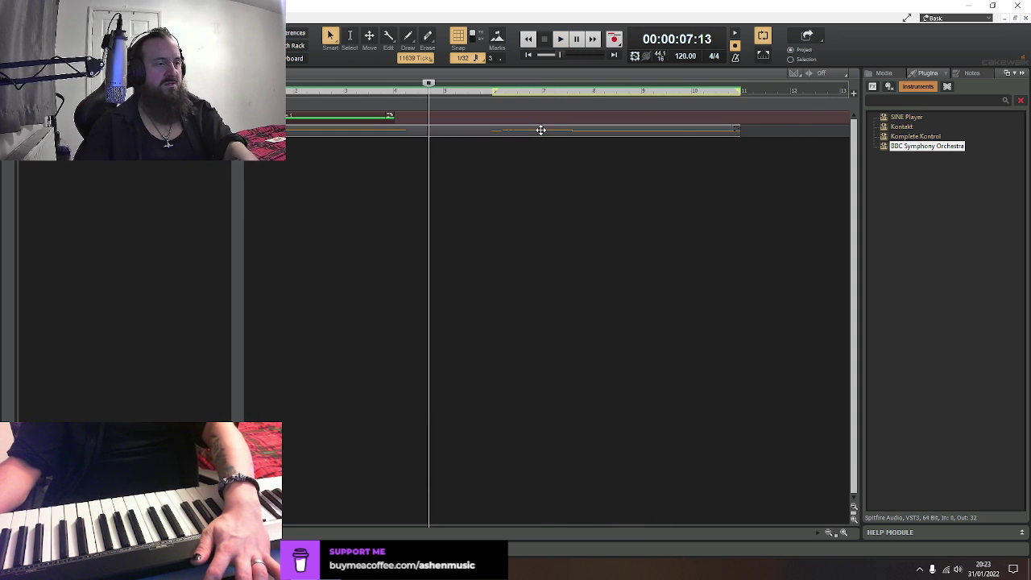
# Transpose the melody clip on the BBC Symphony Orchestra track by an amount of 12 and play the result
pyautogui.rightClick(522, 135)
pyautogui.press('Escape')
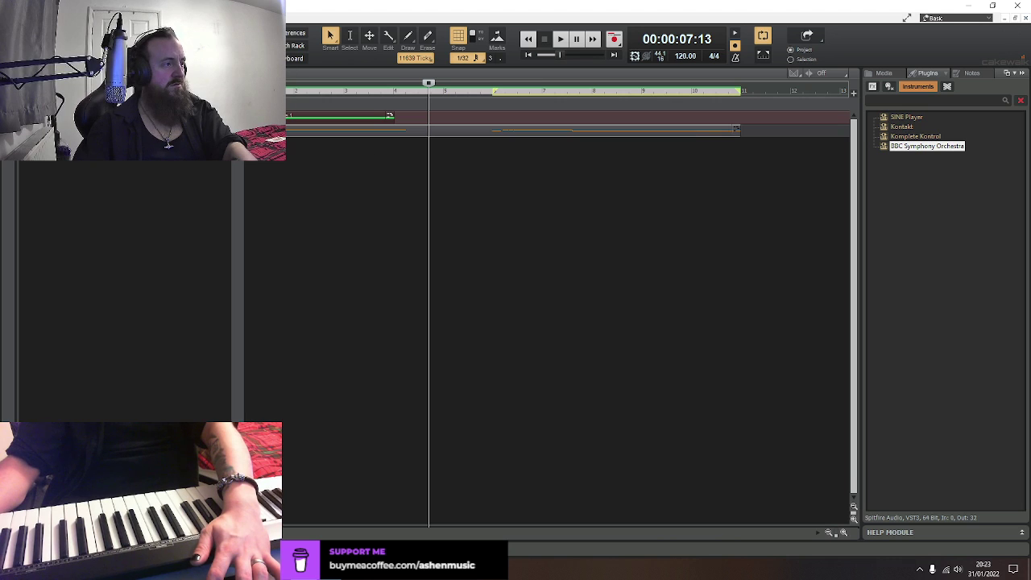
pyautogui.hotkey('alt', 'p')
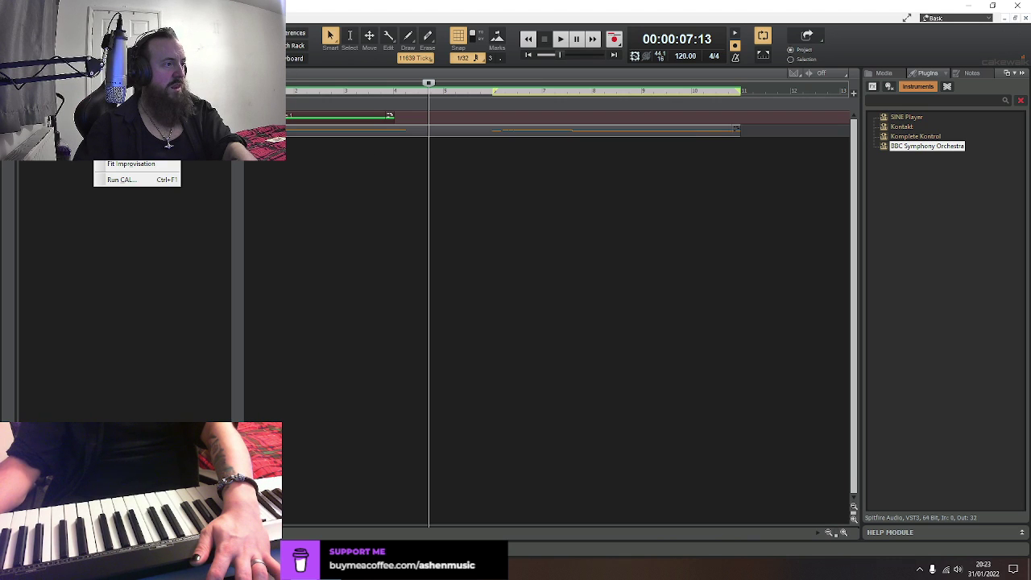
pyautogui.press('t')
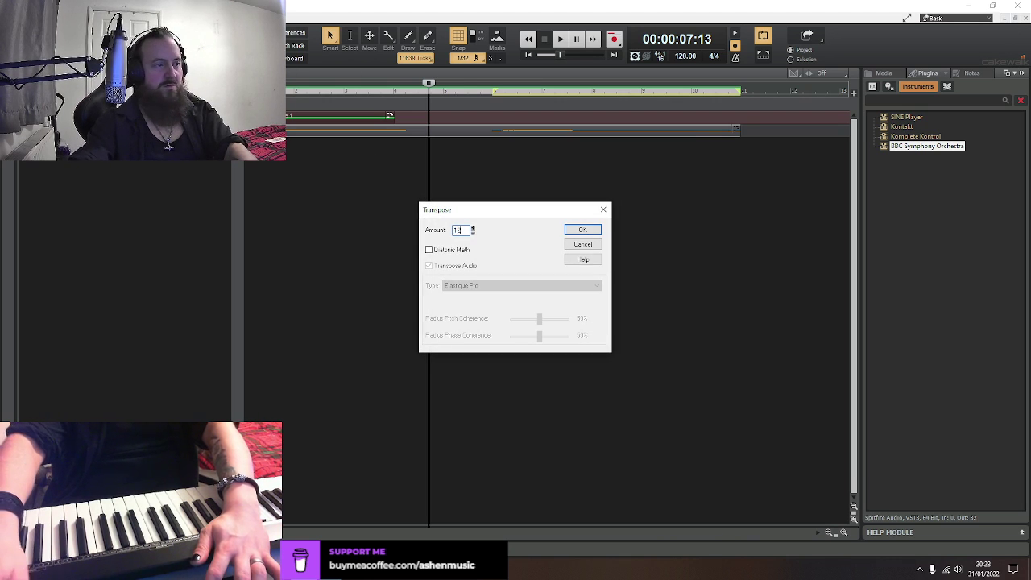
pyautogui.press('Return')
pyautogui.press('space')
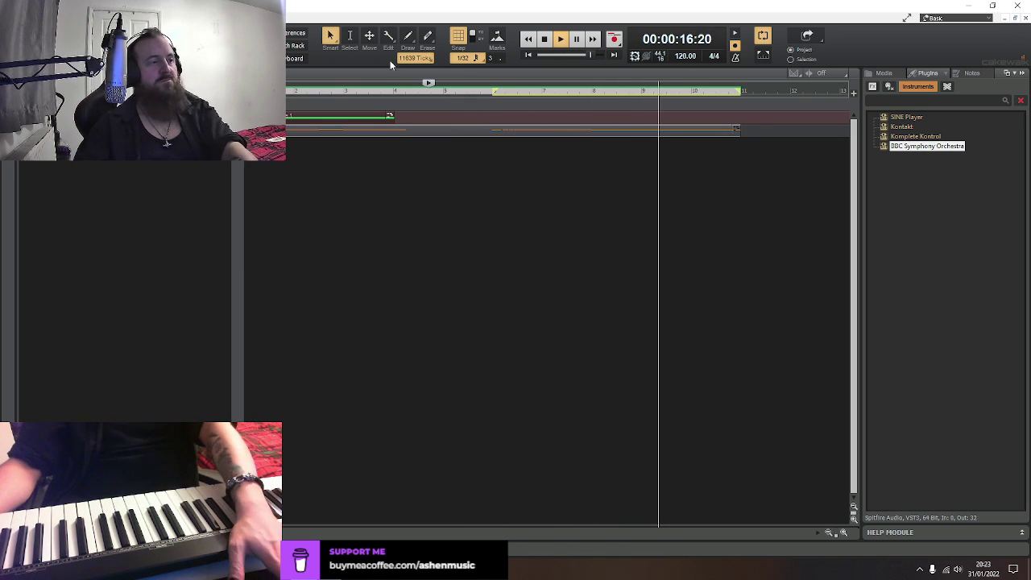
pyautogui.press('space')
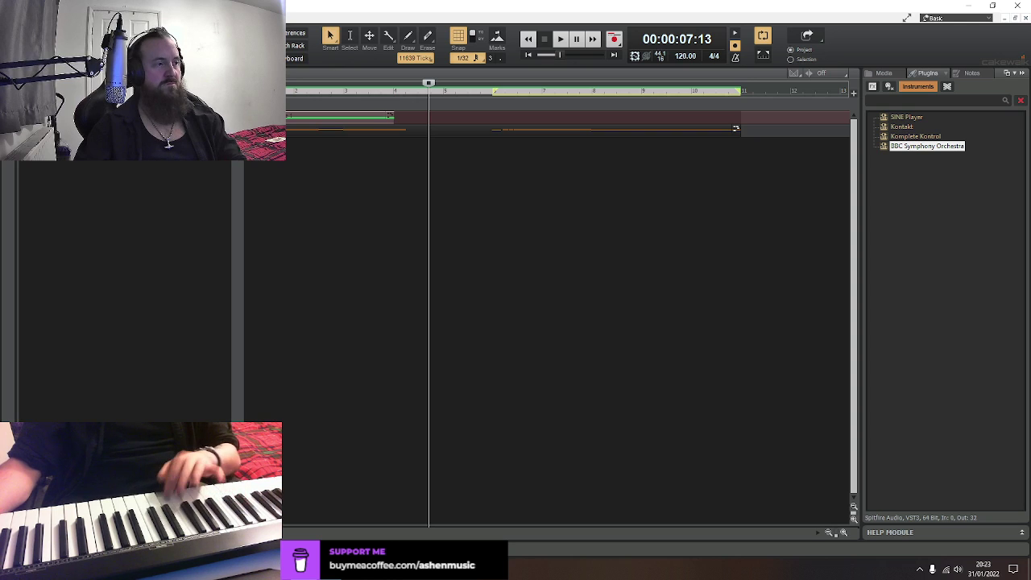
# Play the second section through, and record a new strings part on the SINE Player track from bar 6 to bar 11
pyautogui.press('space')
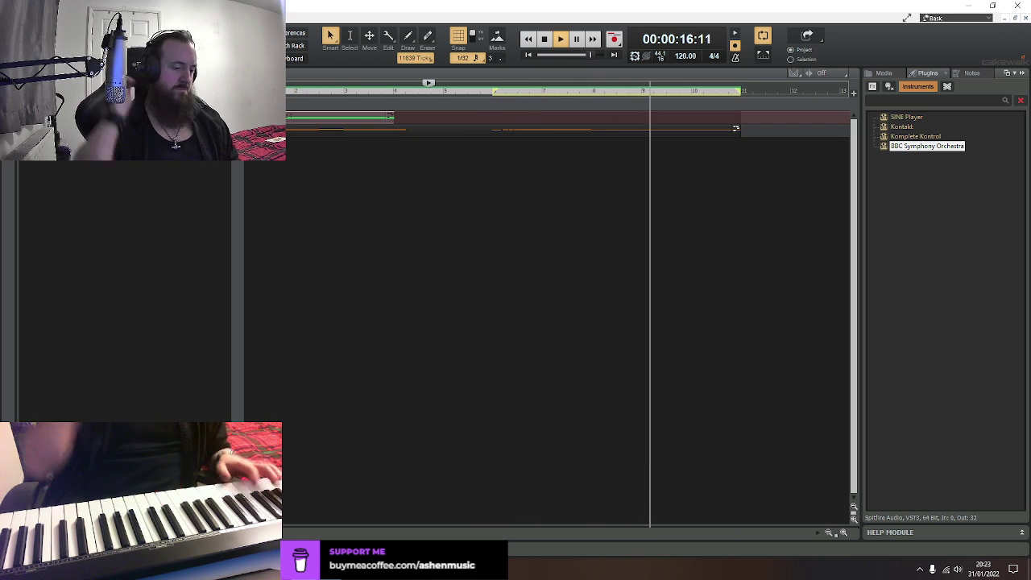
pyautogui.press('space')
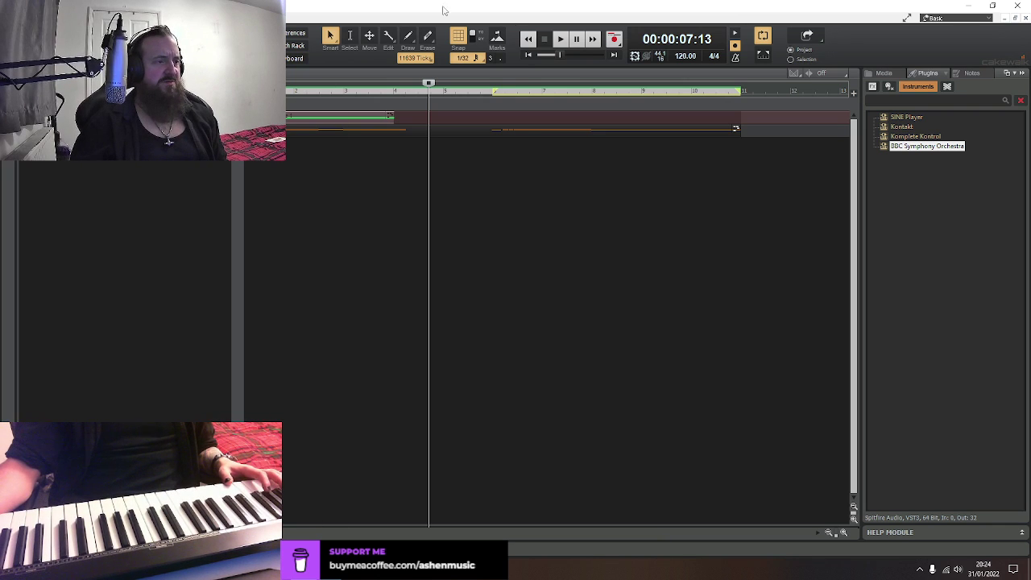
pyautogui.click(493, 92)
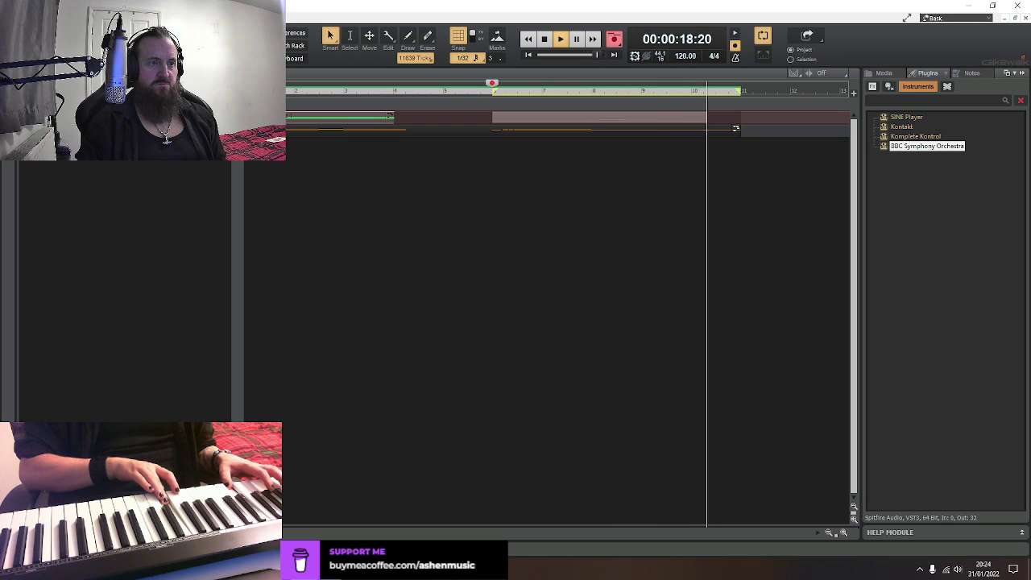
pyautogui.press('space')
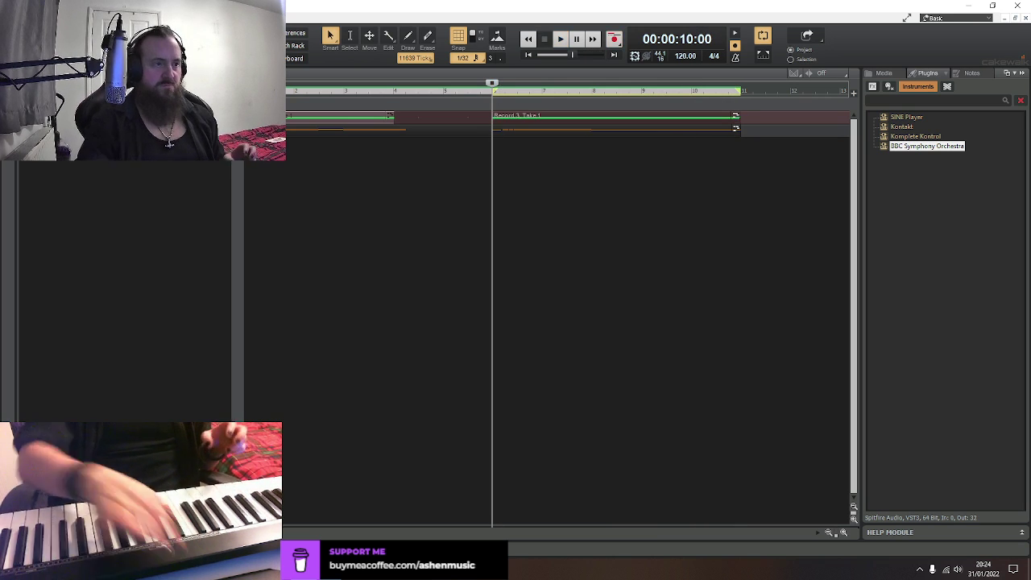
# Open the new strings clip in the piano roll and adjust the first C5 and following B4 so they meet without overlapping
pyautogui.doubleClick(581, 115)
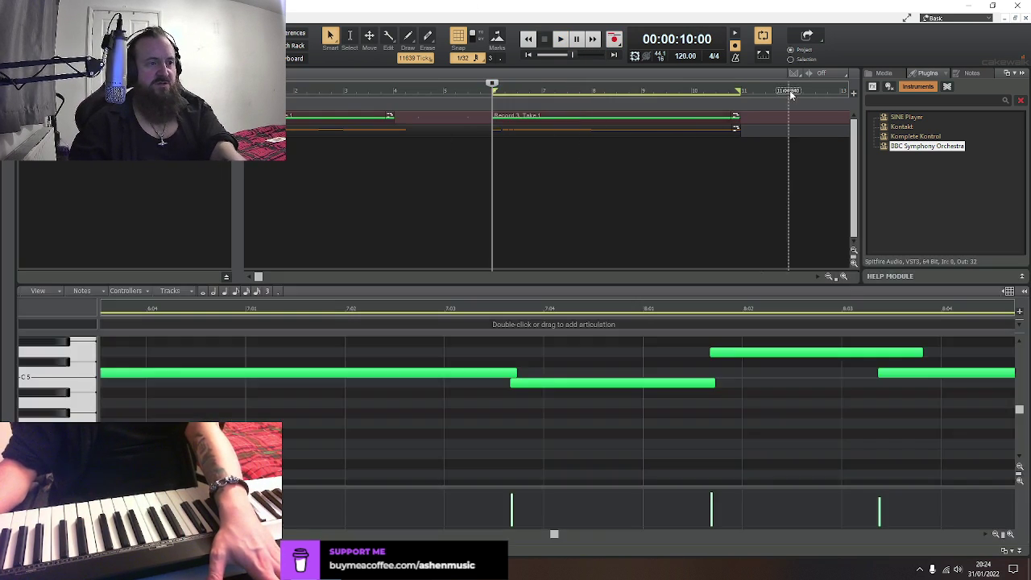
pyautogui.scroll(2, 499, 479)
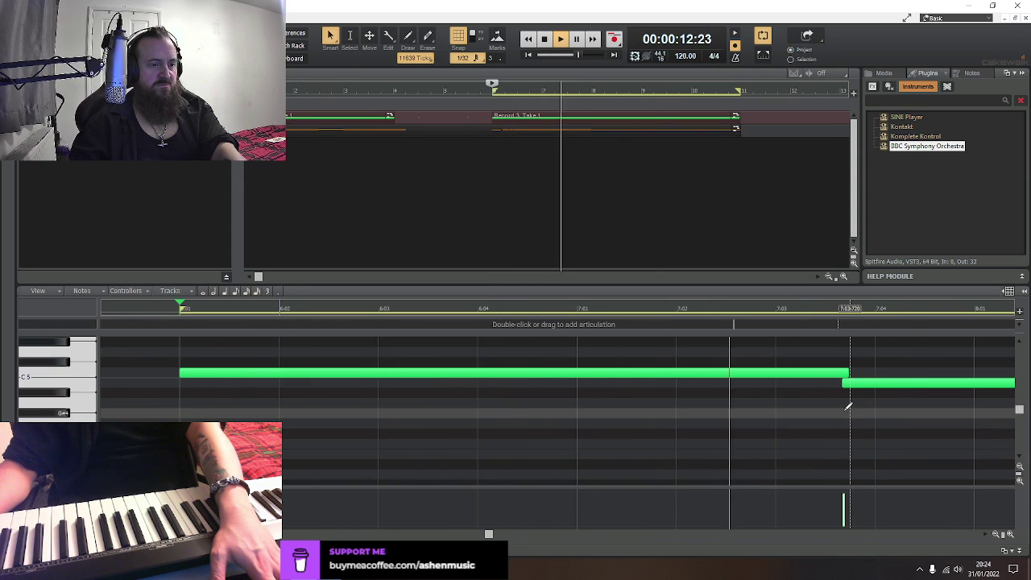
pyautogui.press('space')
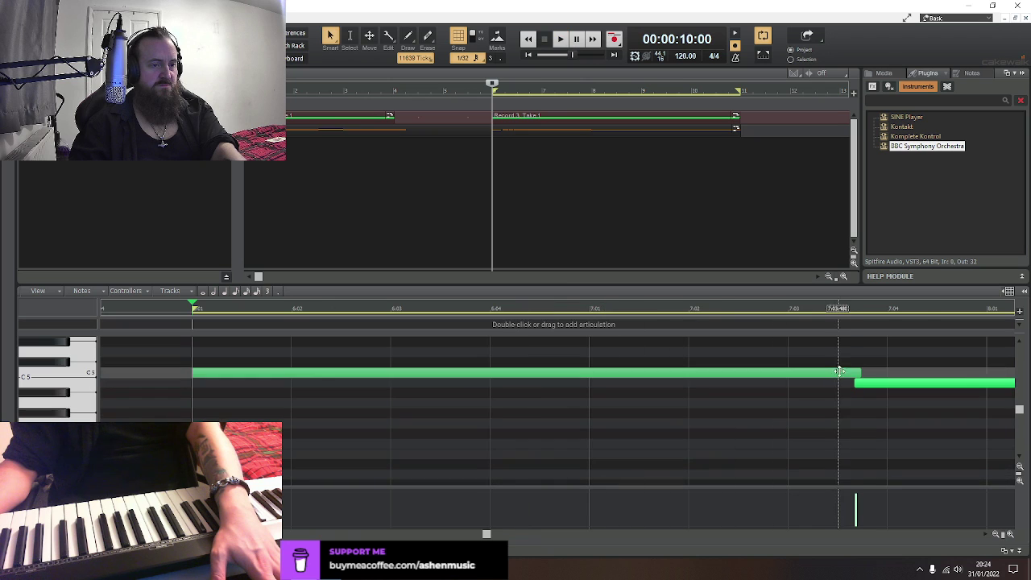
pyautogui.moveTo(858, 372); pyautogui.dragTo(860, 372)
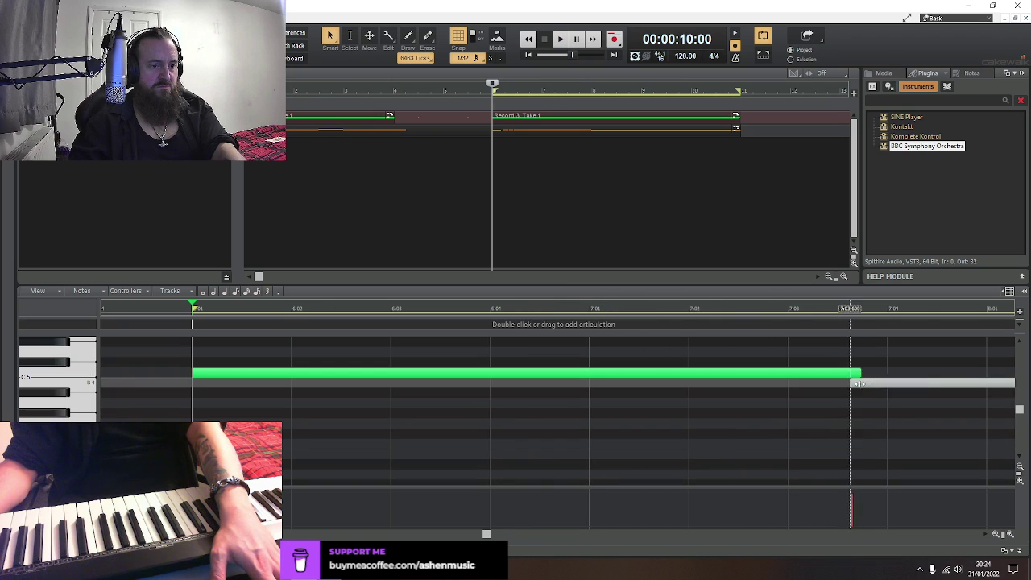
pyautogui.press('space')
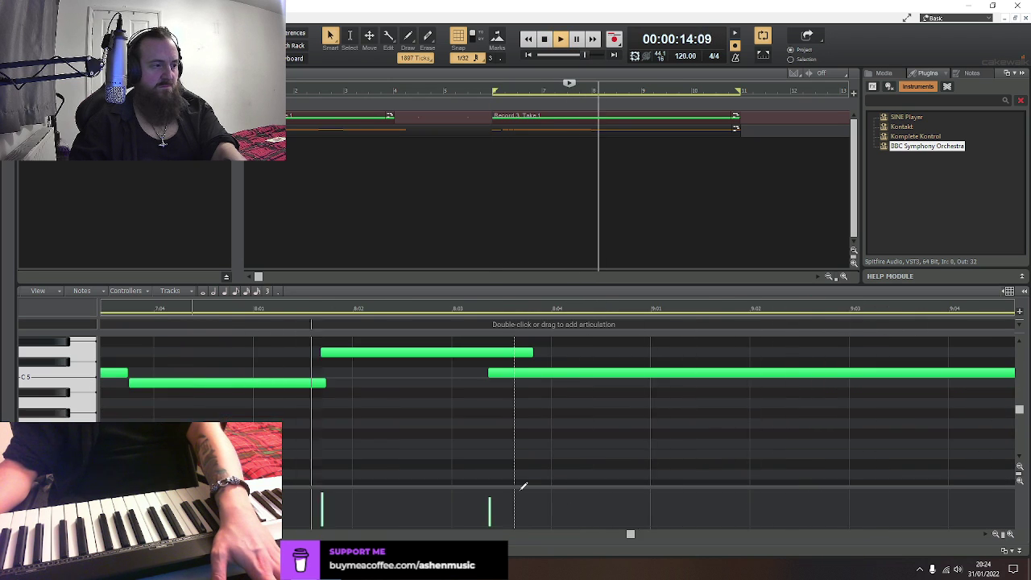
# Start the D5 note earlier and shorten the preceding B4 so they meet just after 8:01, and play the passage
pyautogui.press('space')
pyautogui.press('space')
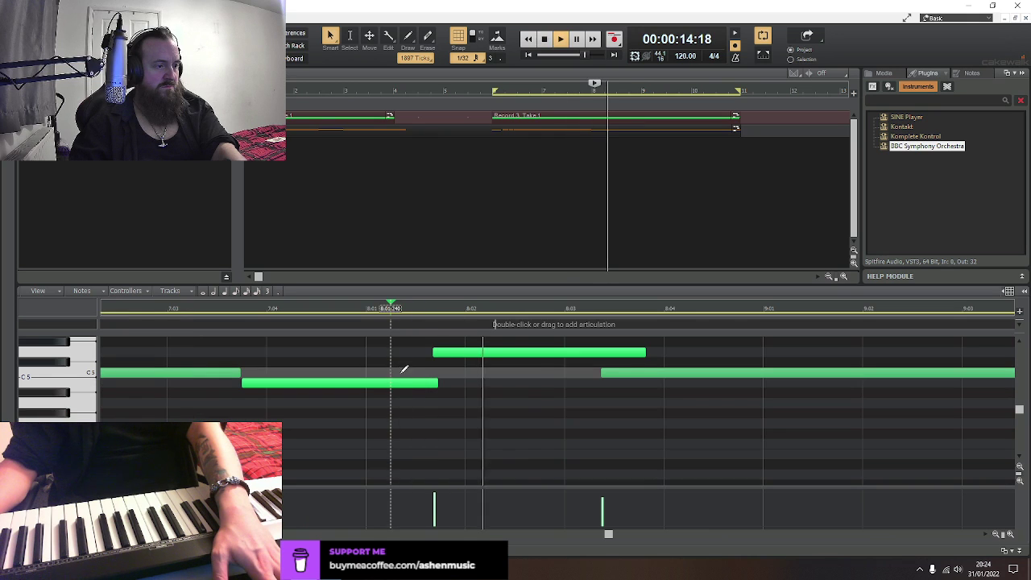
pyautogui.press('space')
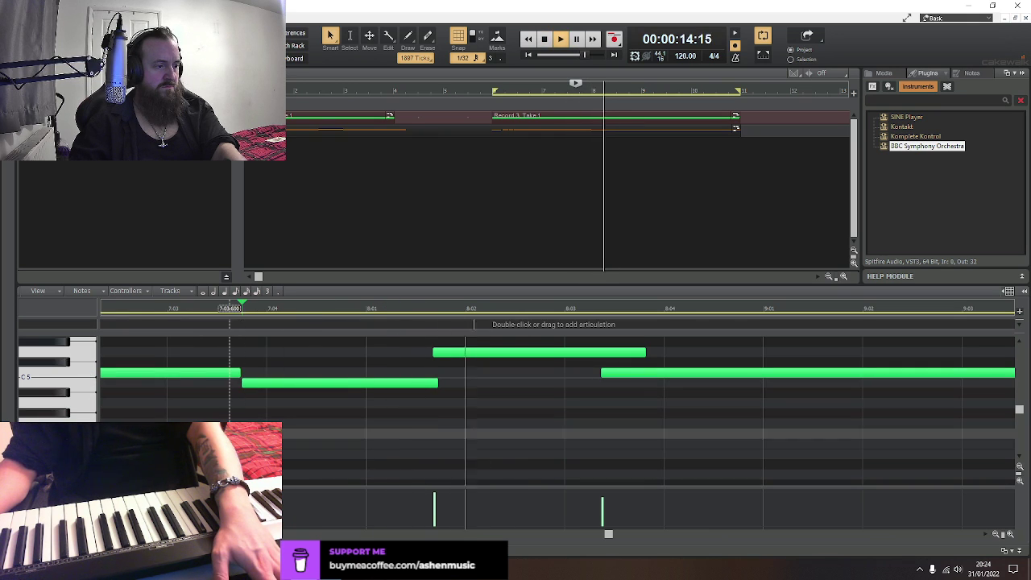
pyautogui.press('space')
pyautogui.moveTo(434, 352); pyautogui.dragTo(416, 383)
pyautogui.click(158, 409)
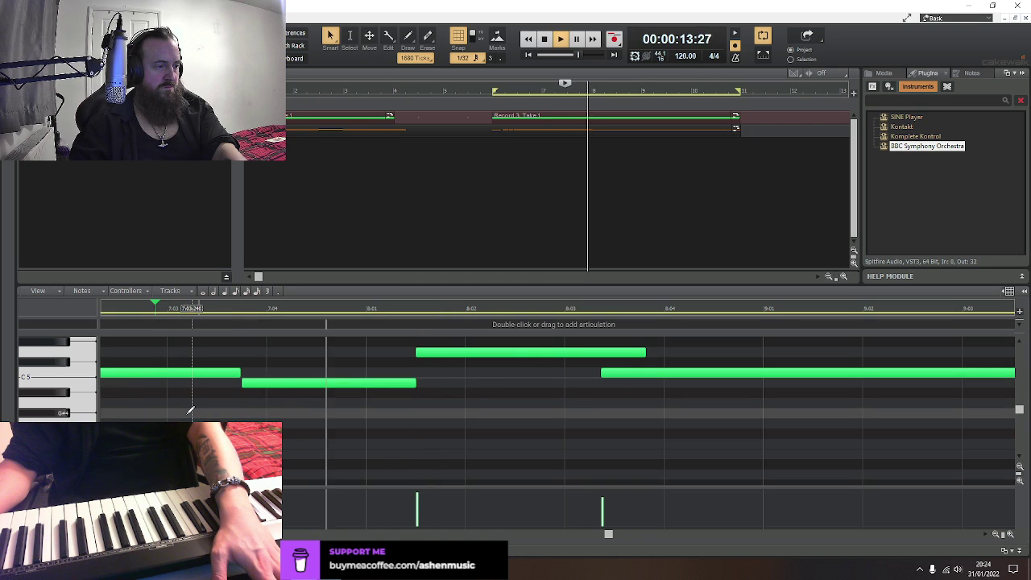
pyautogui.press('space')
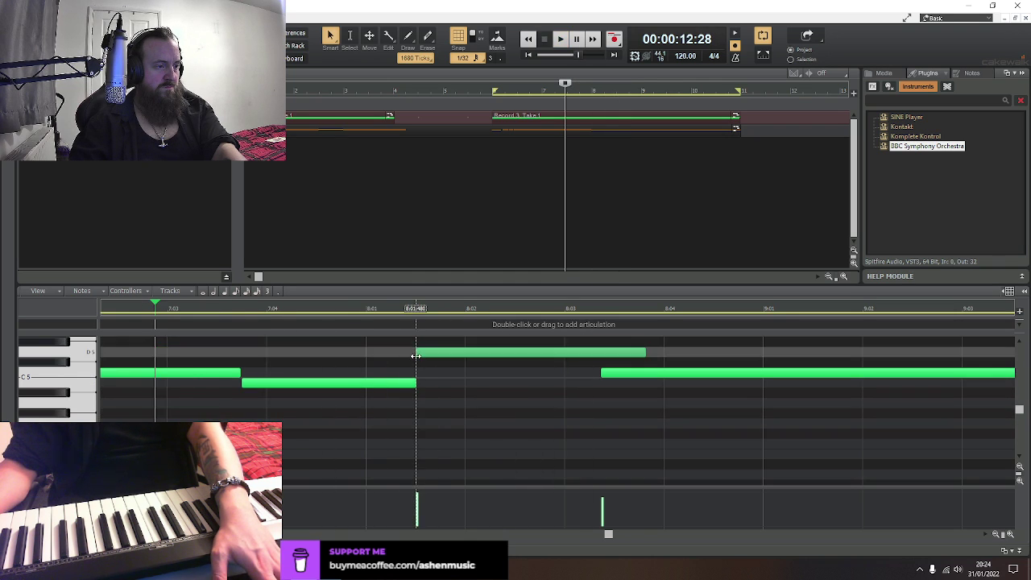
# Move the meeting point of the B4 and D5 notes slightly earlier within beat 8:01, play the passage, and leave the piano roll
pyautogui.click(411, 357)
pyautogui.click(417, 354)
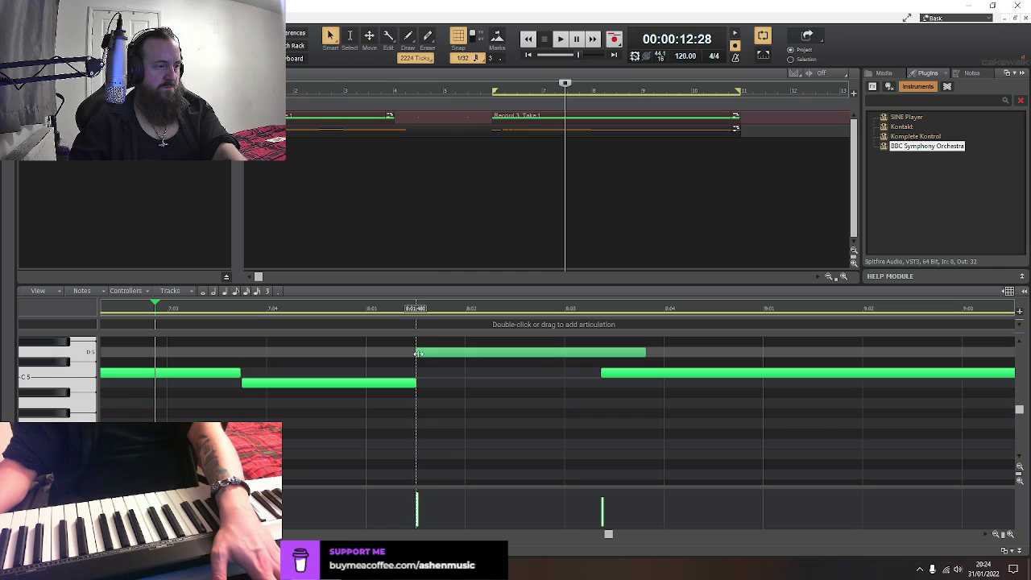
pyautogui.moveTo(417, 354); pyautogui.dragTo(403, 383)
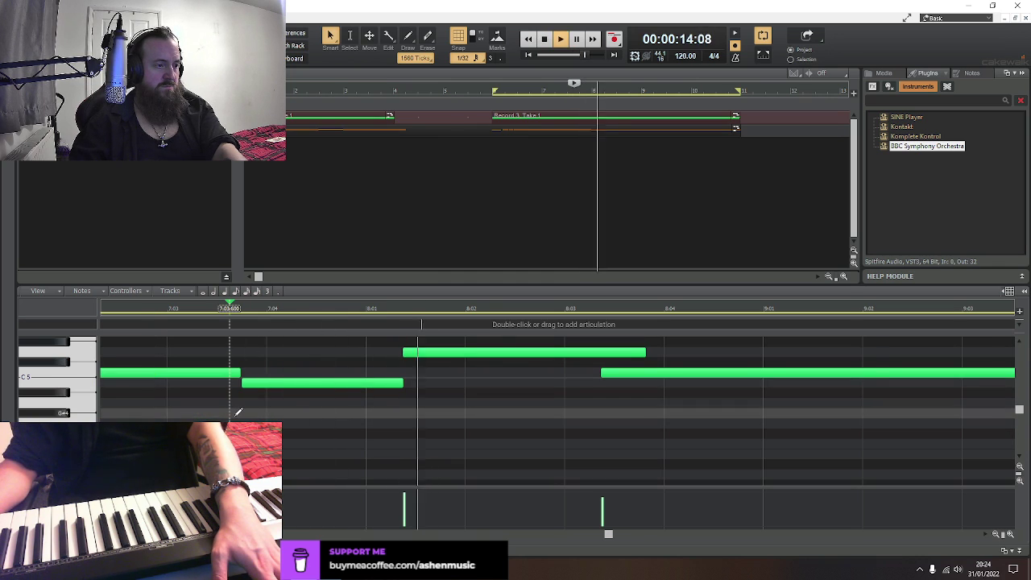
pyautogui.press('space')
pyautogui.press('d')
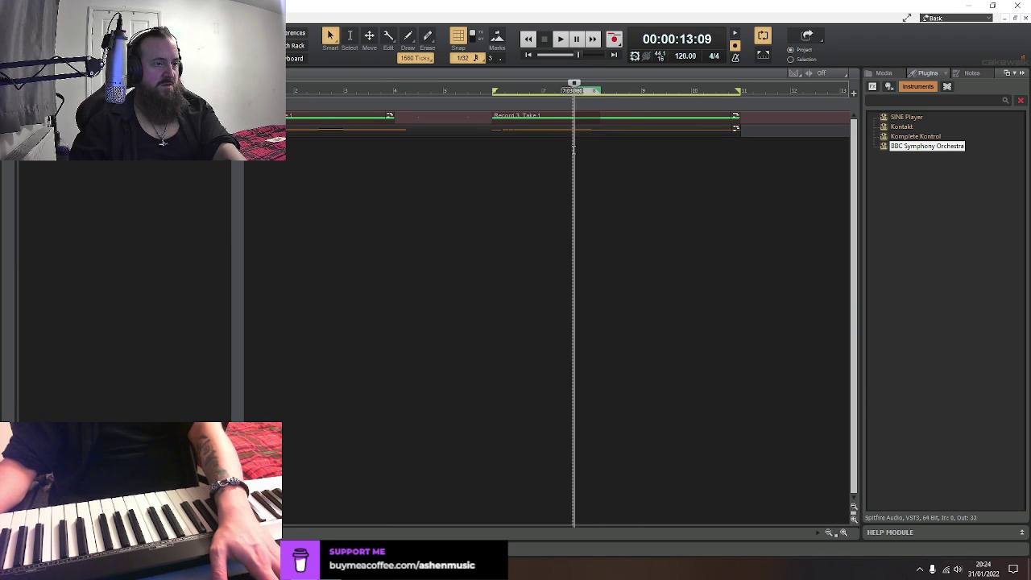
# Select the clips on both tracks and open them together in the piano roll, expanded to fill the window
pyautogui.click(556, 126)
pyautogui.hotkey('ctrl', 'a')
pyautogui.rightClick(558, 129)
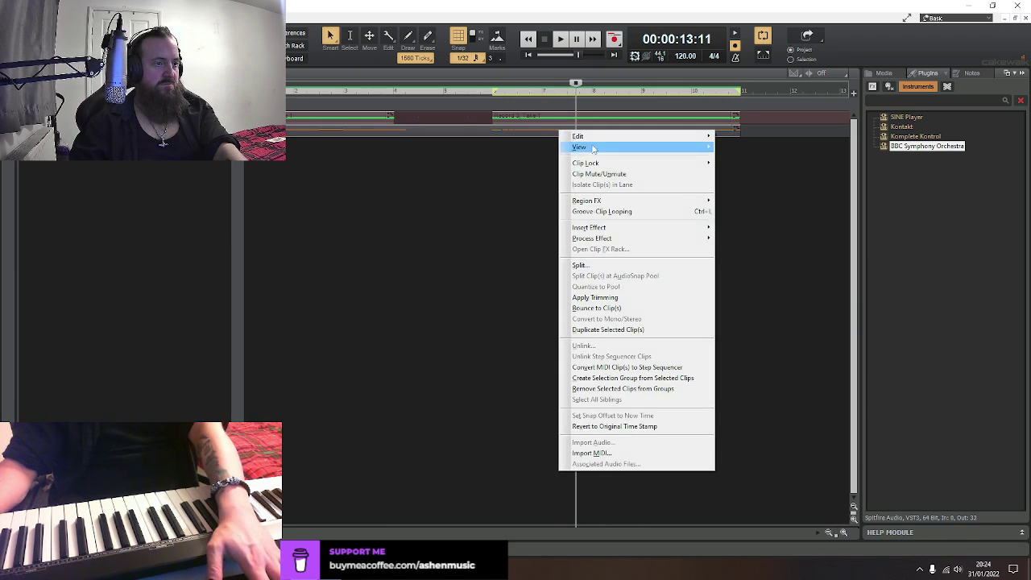
pyautogui.click(749, 147)
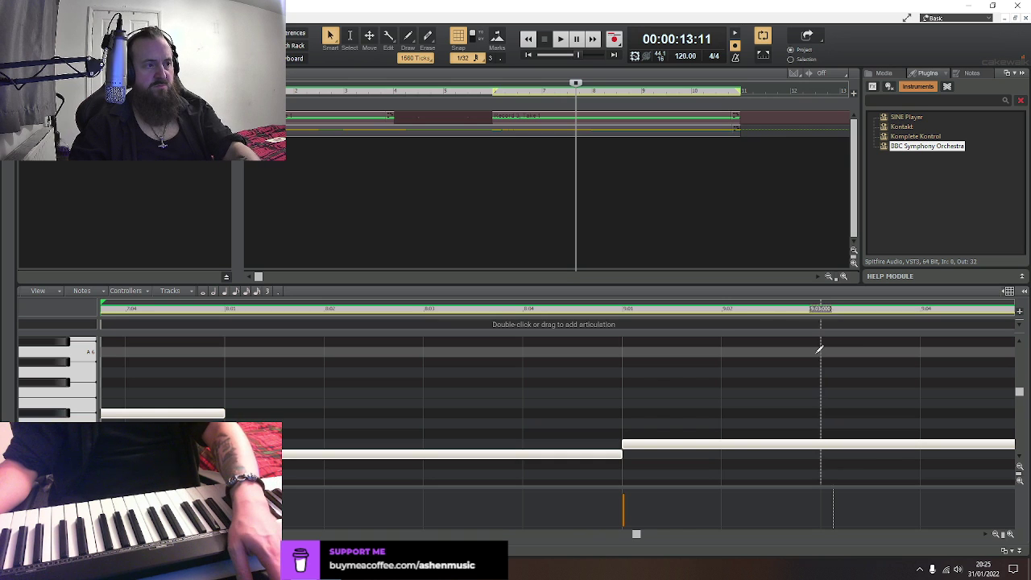
pyautogui.hotkey('shift', 'd')
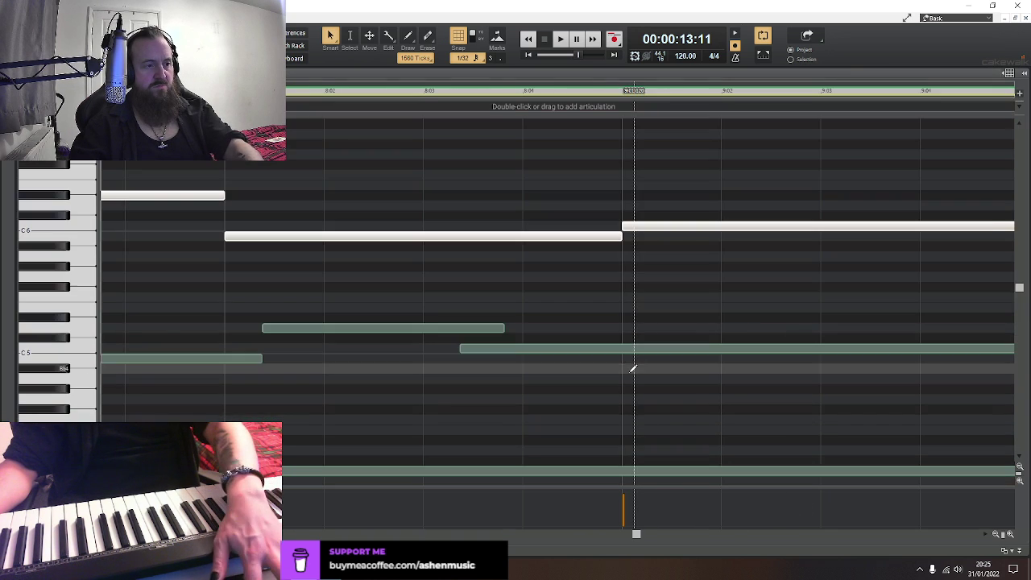
# Show the whole second section in the piano roll, make the melody notes active, and play them against the strings around bars 7 and 8
pyautogui.click(997, 535)
pyautogui.click(998, 536)
pyautogui.moveTo(637, 534); pyautogui.dragTo(381, 534)
pyautogui.click(292, 327)
pyautogui.press('space')
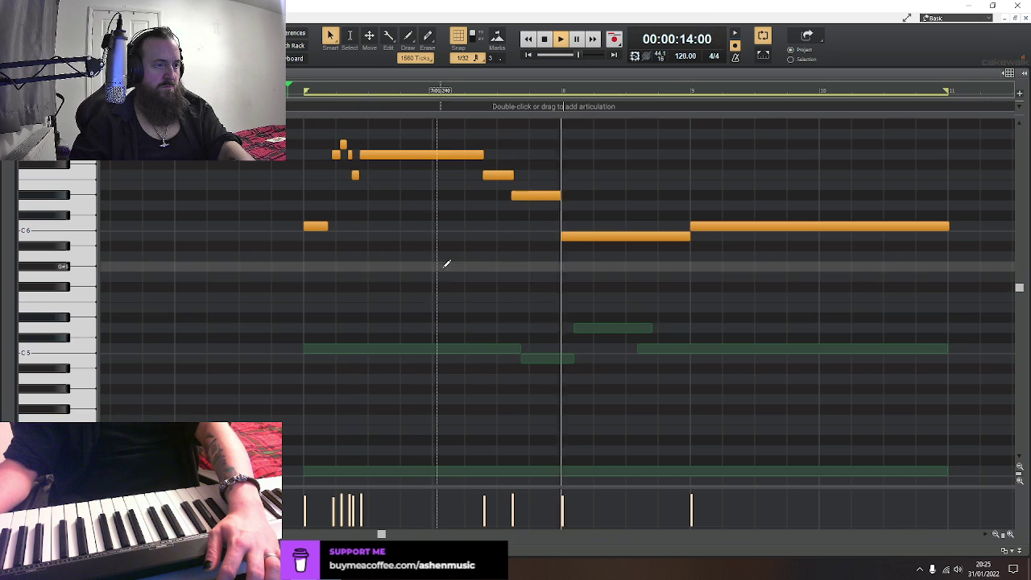
pyautogui.press('space')
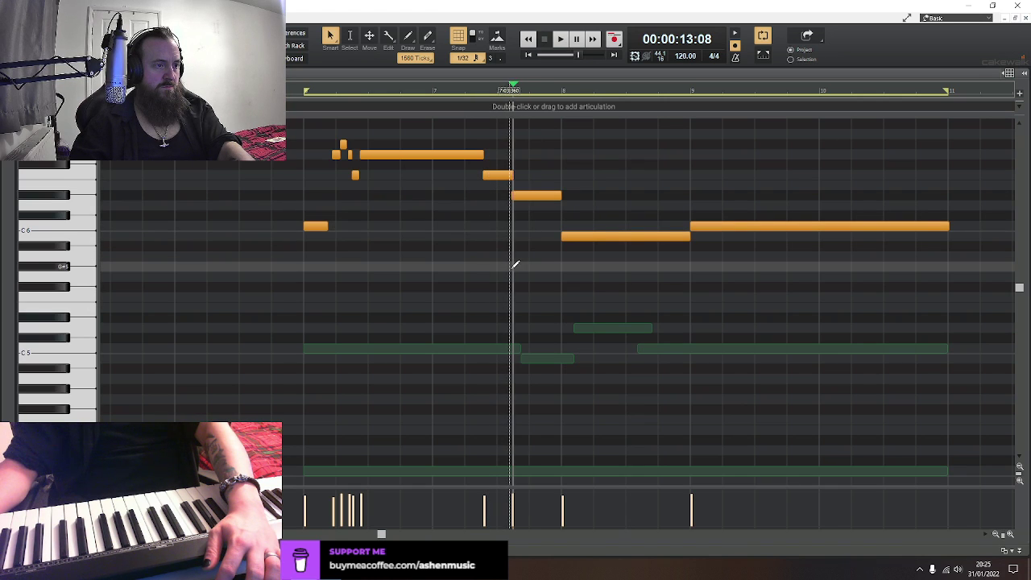
# Start the melody's D#6 note at 7:03:480, make the strings' C5 and B4 meet there, and end B4 at bar 8
pyautogui.click(470, 57)
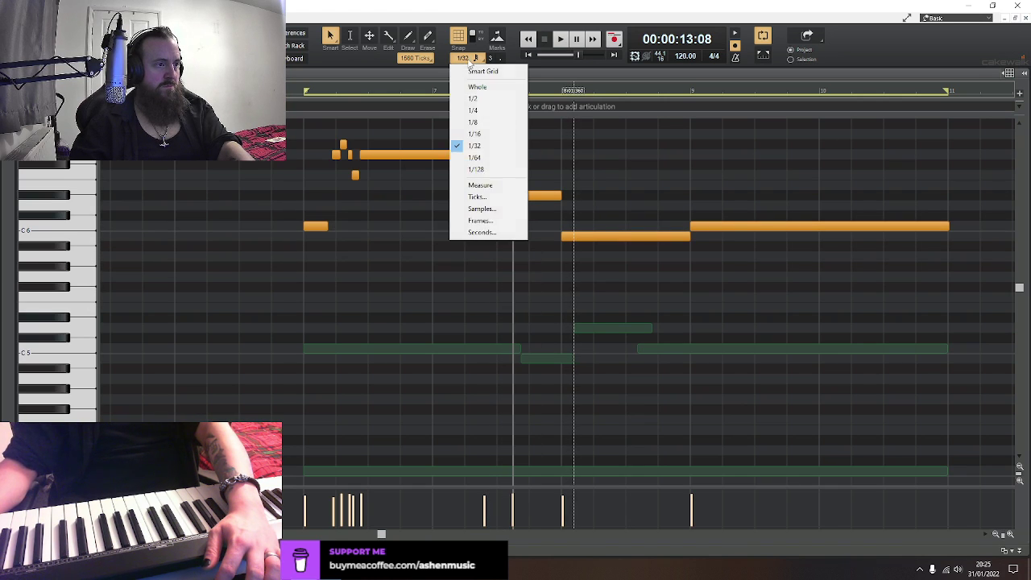
pyautogui.click(458, 274)
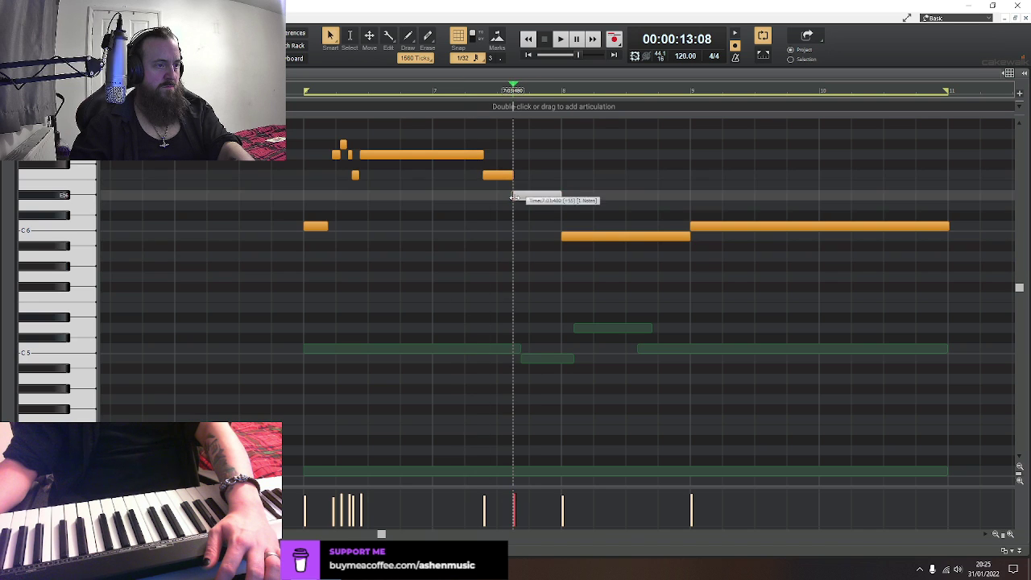
pyautogui.click(521, 356)
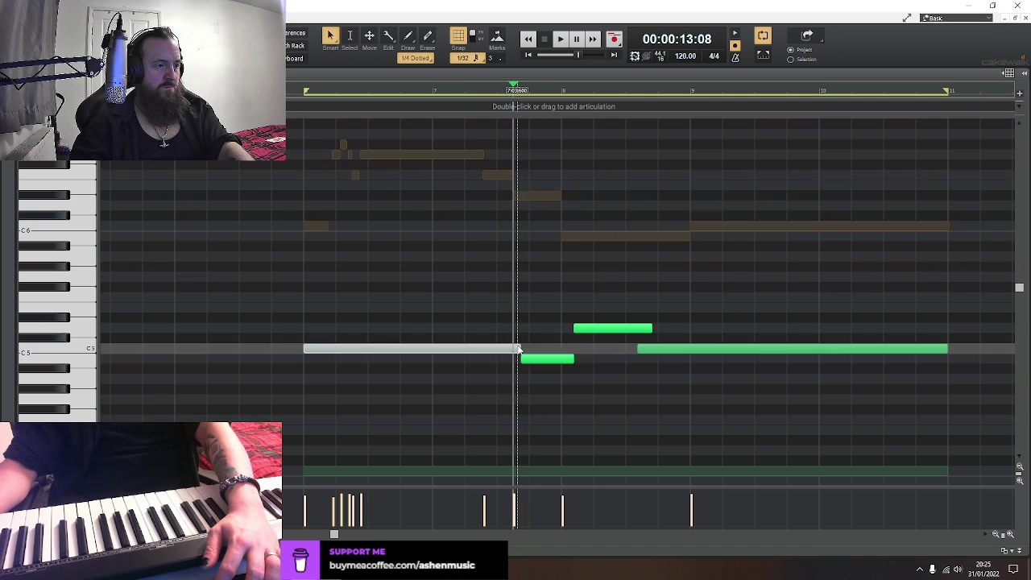
pyautogui.moveTo(519, 356); pyautogui.dragTo(561, 362)
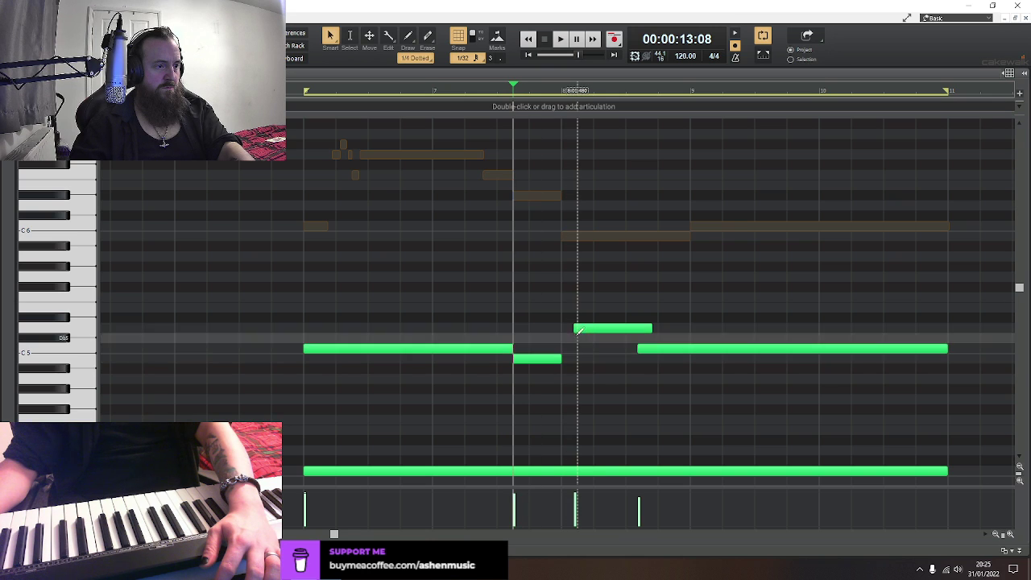
# Stretch the strings' D5 from bar 8 to bar 9, start the last C5 at bar 9, and play the section
pyautogui.moveTo(572, 328); pyautogui.dragTo(561, 328)
pyautogui.moveTo(658, 329); pyautogui.dragTo(691, 349)
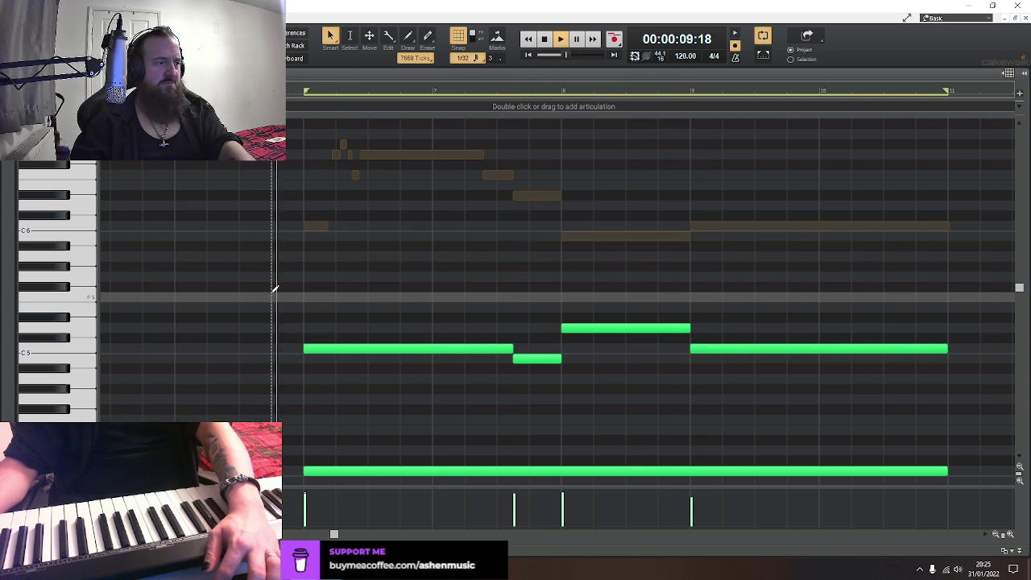
pyautogui.press('space')
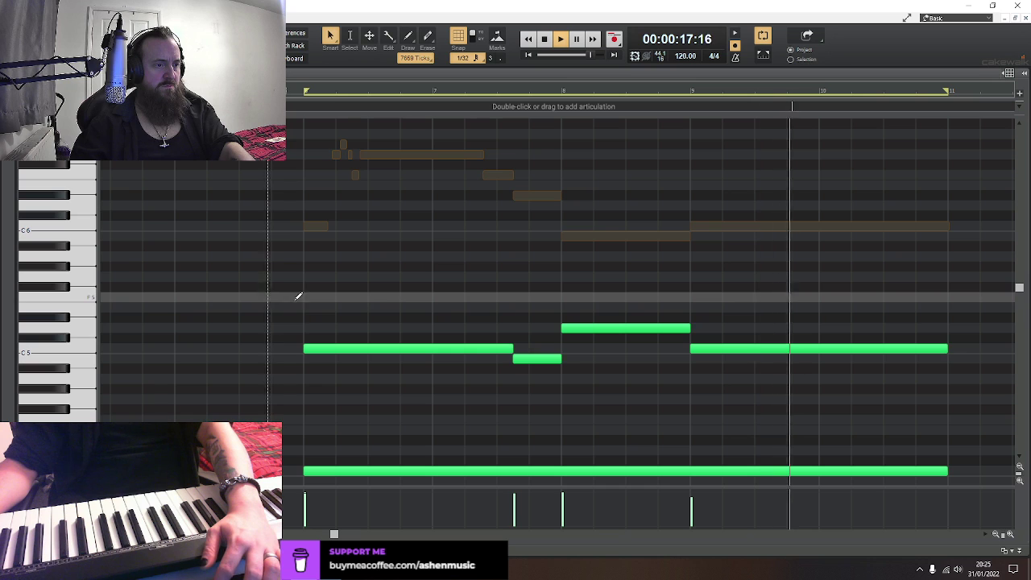
pyautogui.press('space')
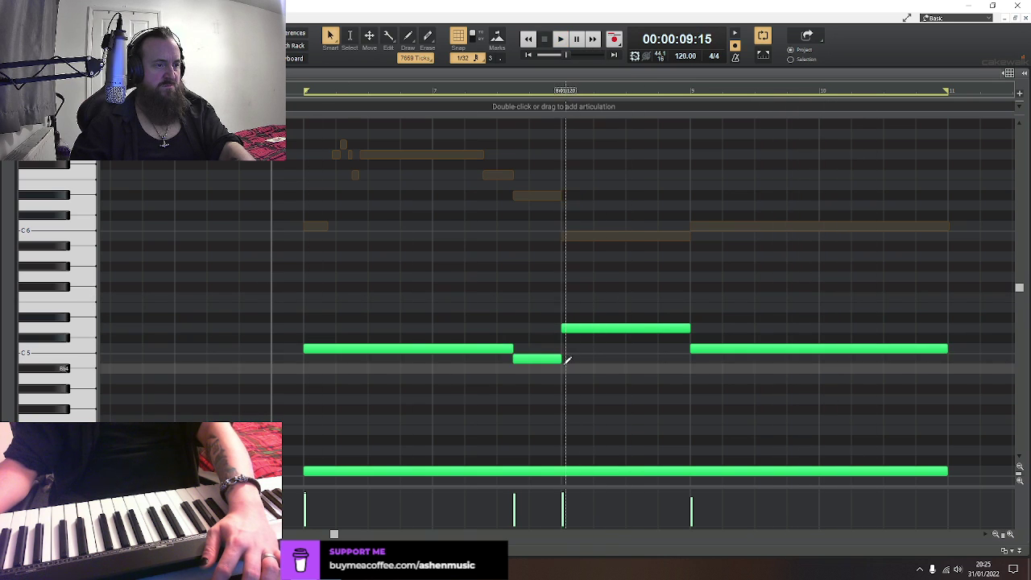
# Extend the strings' B4 to 8:03, shorten D5 so it starts there, and play the section from bar 6
pyautogui.moveTo(562, 358); pyautogui.dragTo(625, 364)
pyautogui.moveTo(561, 326); pyautogui.dragTo(628, 332)
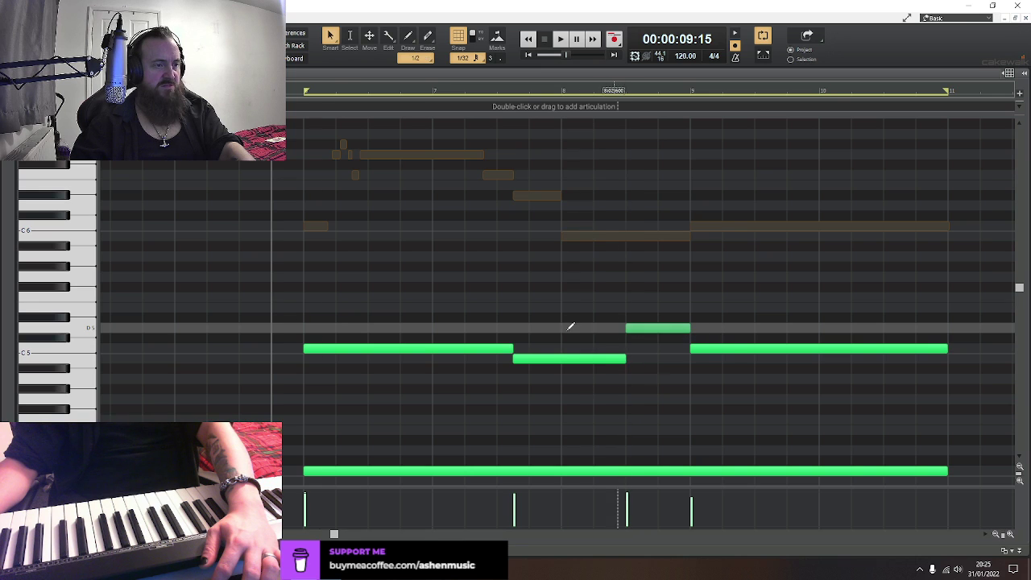
pyautogui.click(306, 362)
pyautogui.press('space')
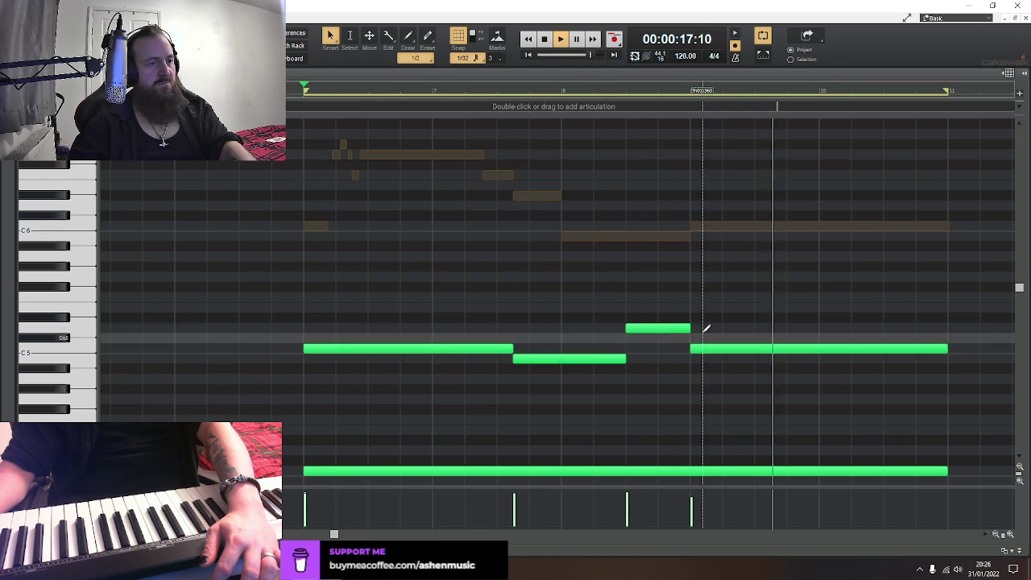
pyautogui.press('space')
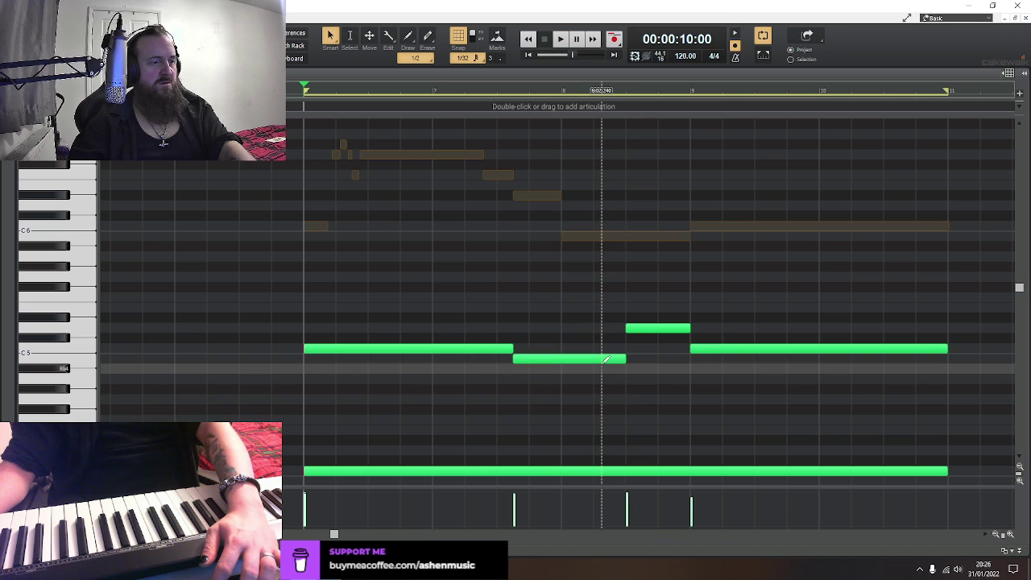
pyautogui.press('space')
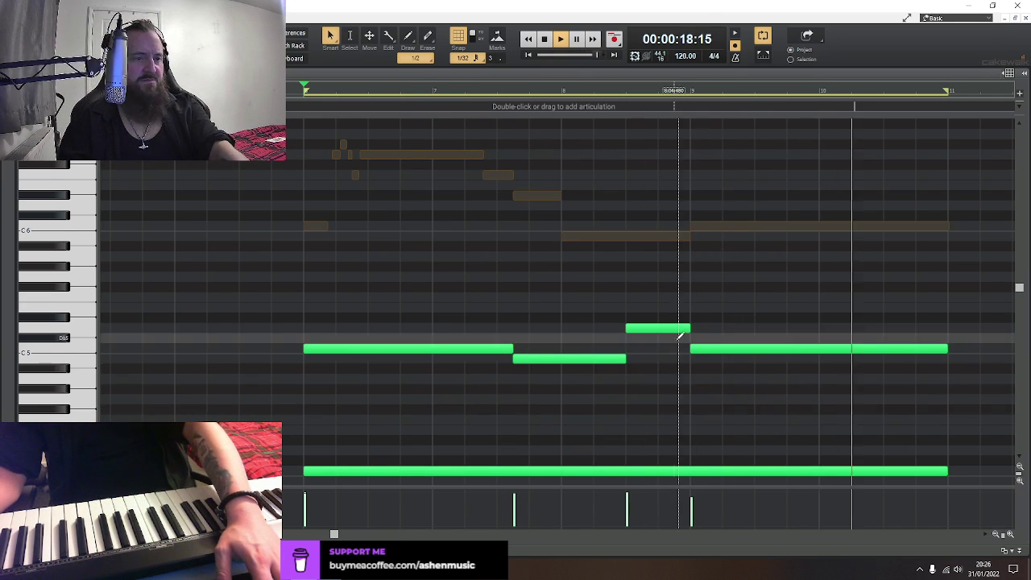
# Return to the track view, turn off looping, and play the piece from the start up to bar 3
pyautogui.press('d')
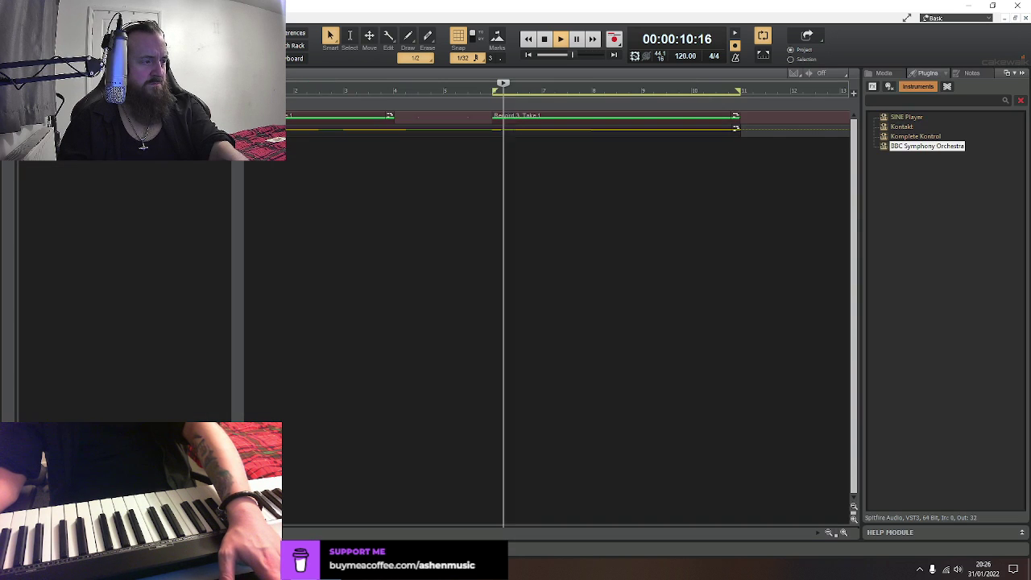
pyautogui.click(742, 147)
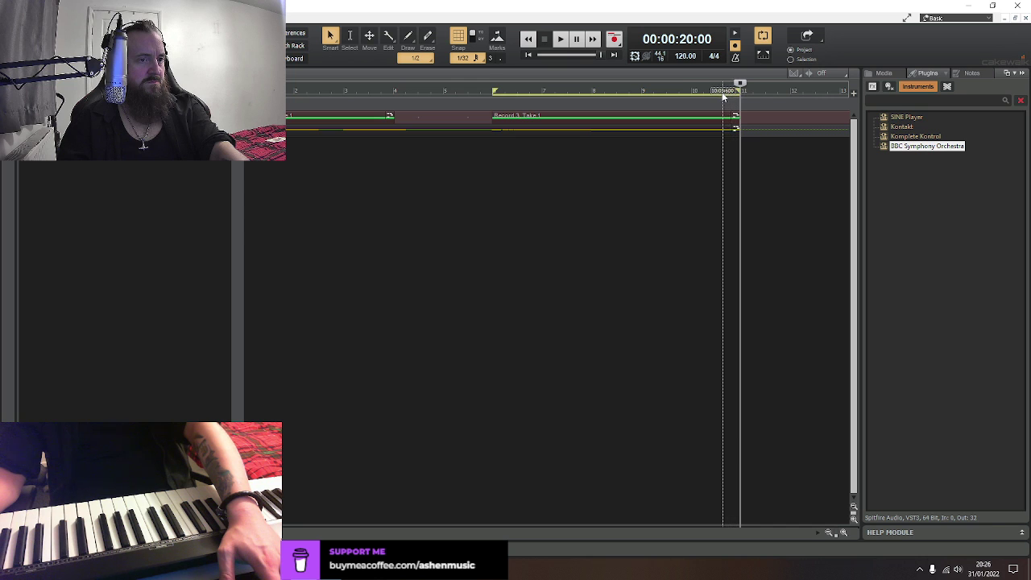
pyautogui.press('l')
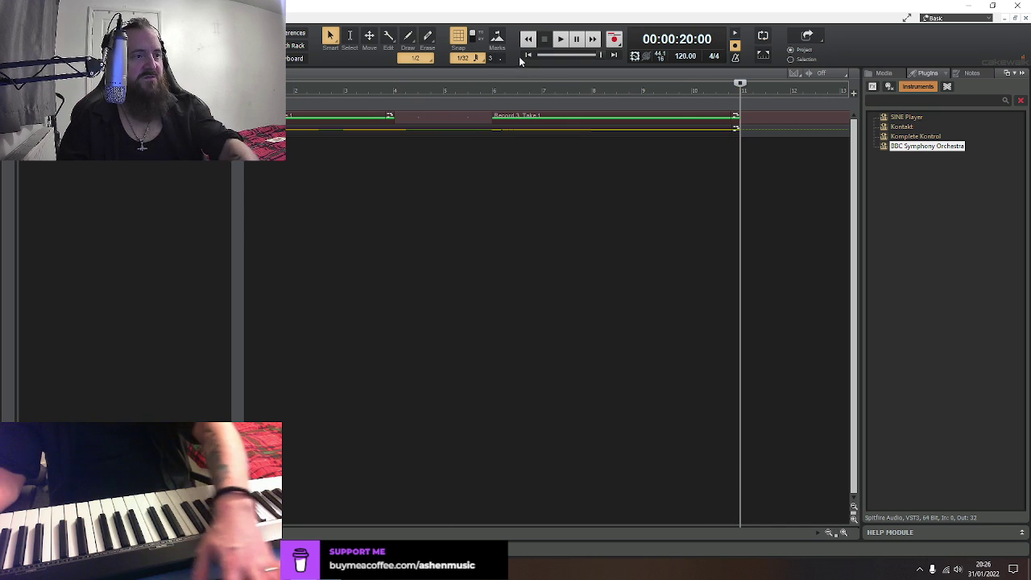
pyautogui.click(529, 54)
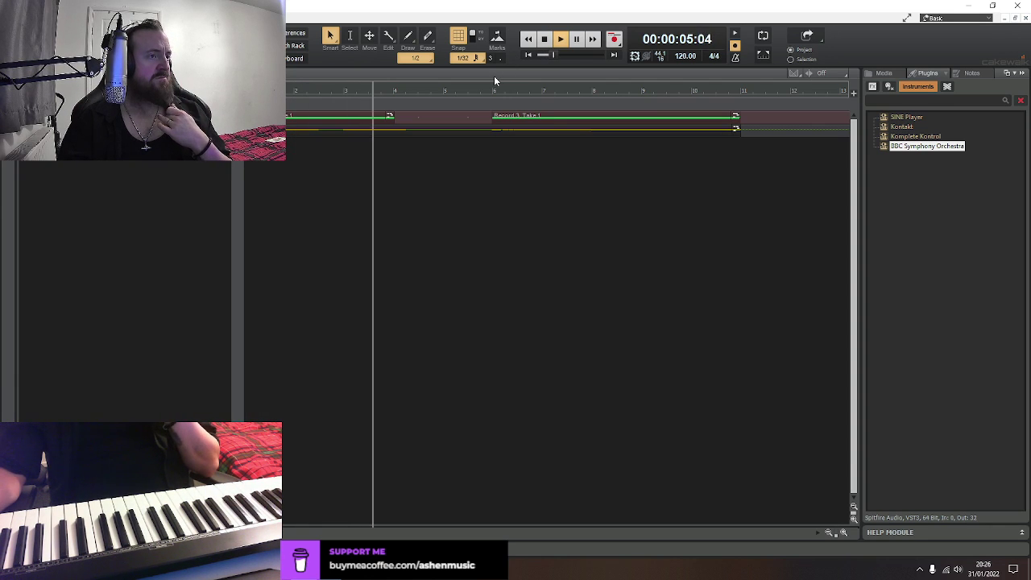
pyautogui.rightClick(389, 117)
pyautogui.click(375, 116)
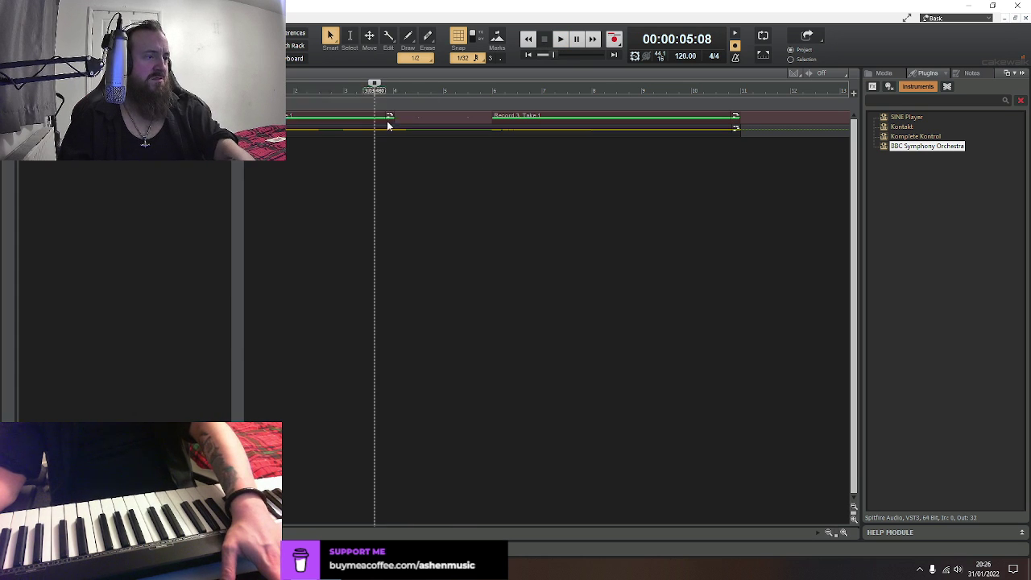
# Open the first strings clip in the piano roll, extend its closing C notes to 4:03, and play the ending from bar 3
pyautogui.doubleClick(379, 117)
pyautogui.scroll(3, 505, 367)
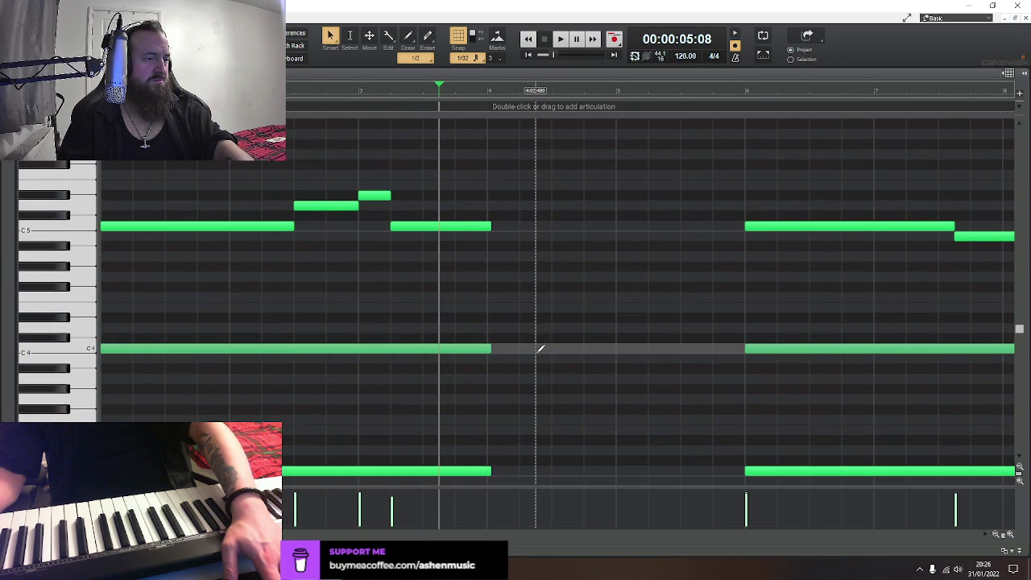
pyautogui.press('space')
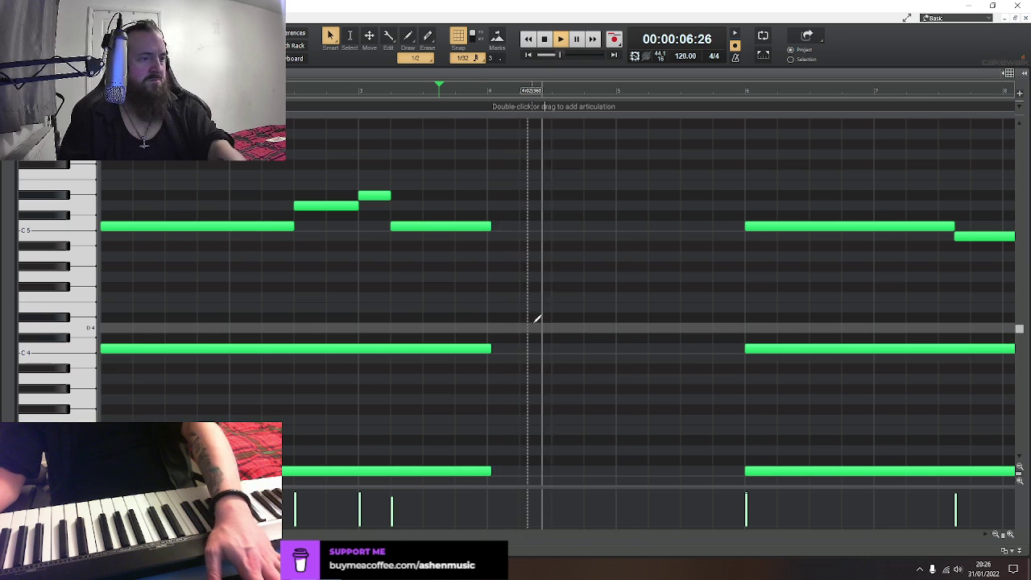
pyautogui.press('space')
pyautogui.moveTo(518, 185); pyautogui.dragTo(426, 487)
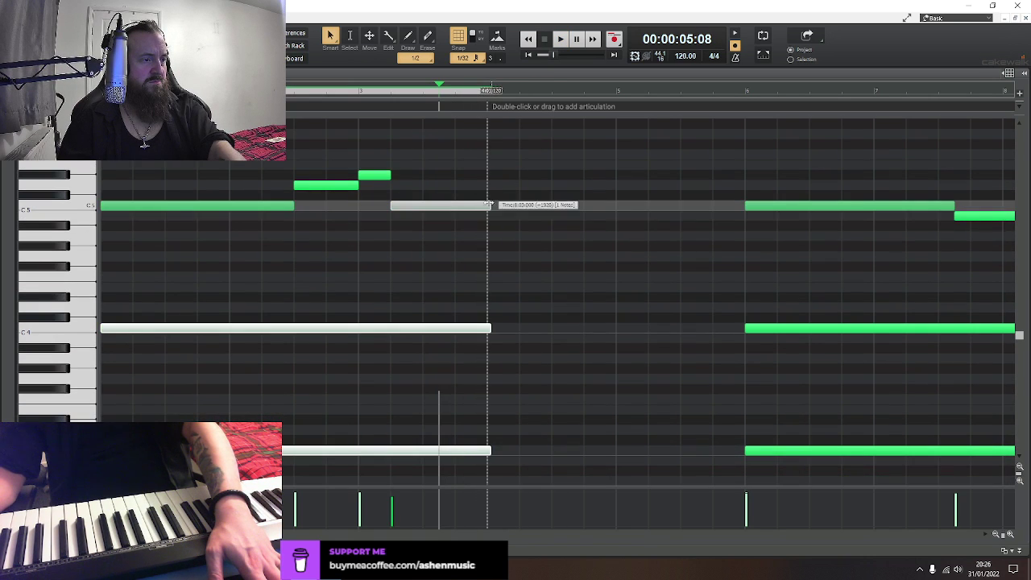
pyautogui.moveTo(491, 207); pyautogui.dragTo(551, 210)
pyautogui.click(387, 254)
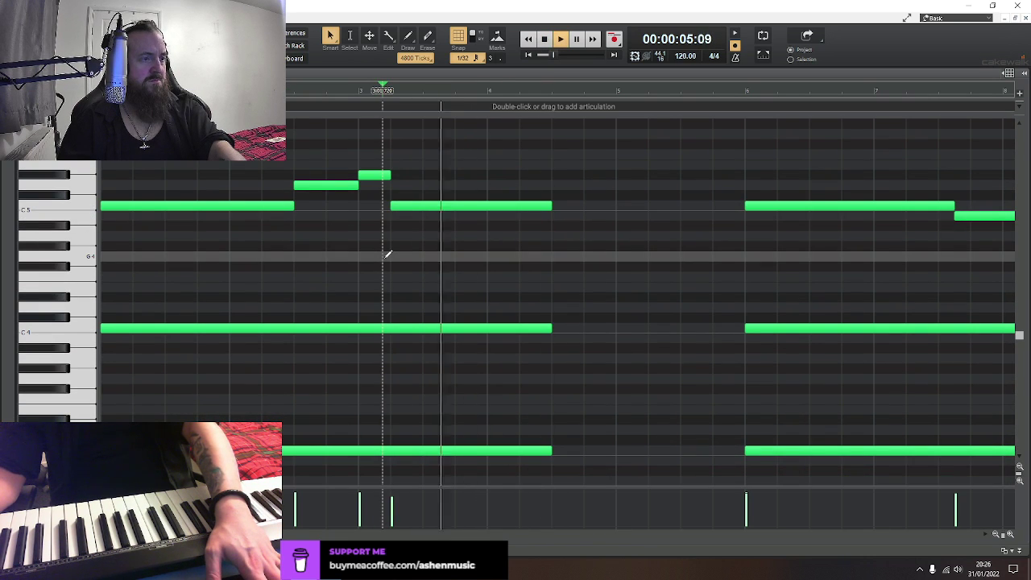
pyautogui.press('space')
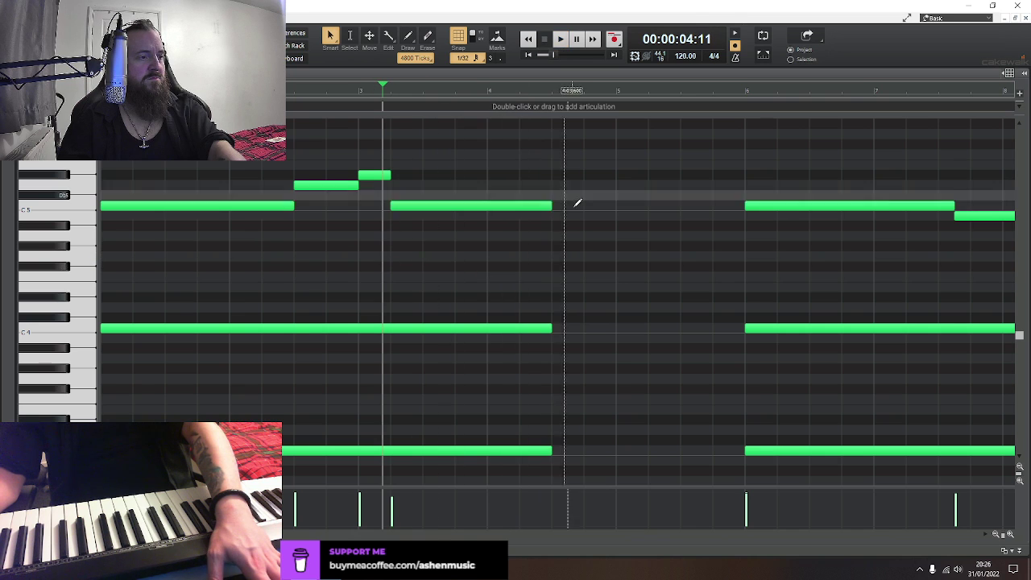
# Shorten the first section's closing C notes to end at 4:02, and play the piece through the second section in the track view
pyautogui.moveTo(585, 180); pyautogui.dragTo(472, 486)
pyautogui.moveTo(548, 145); pyautogui.dragTo(520, 146)
pyautogui.press('space')
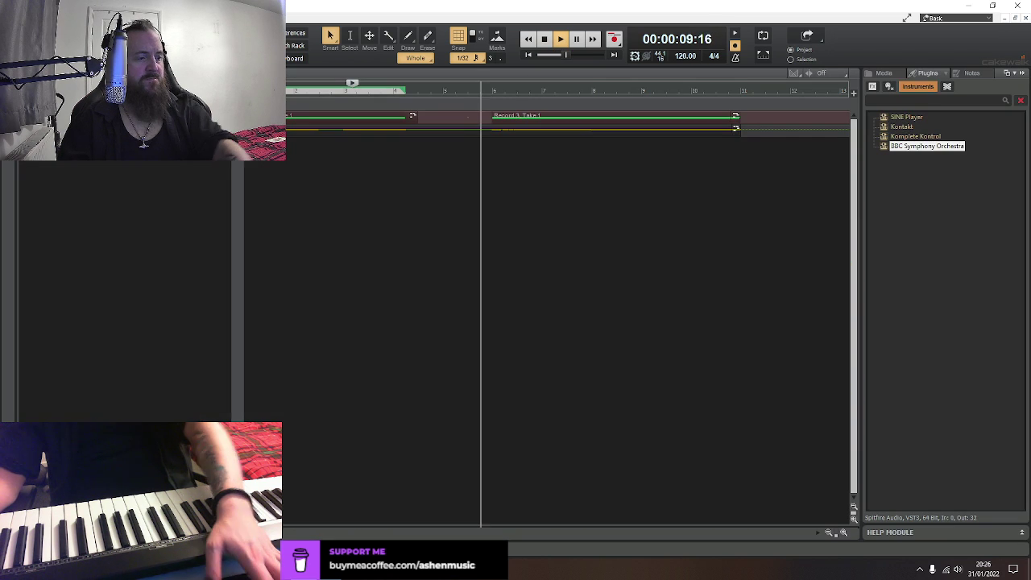
pyautogui.press('d')
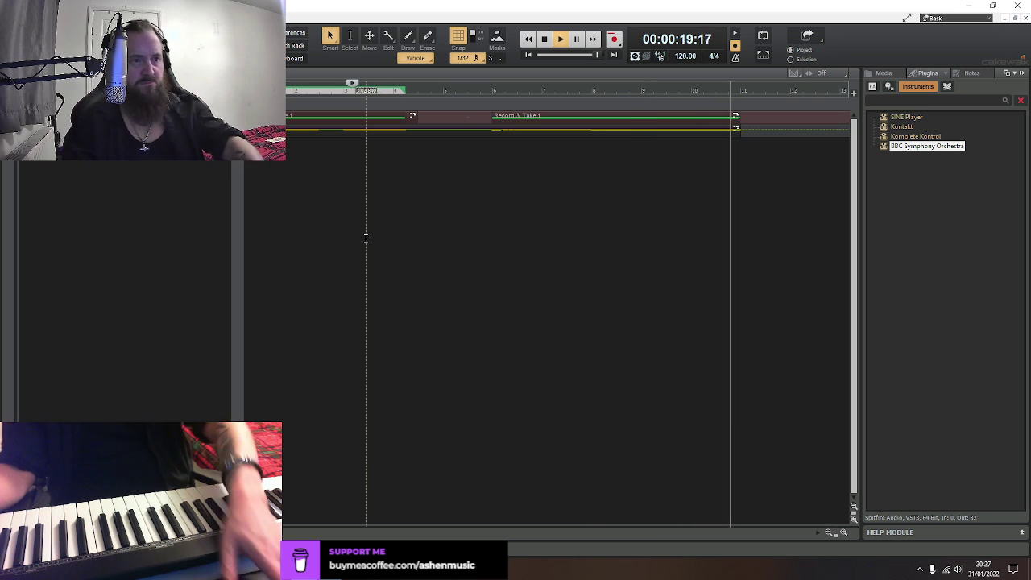
pyautogui.press('space')
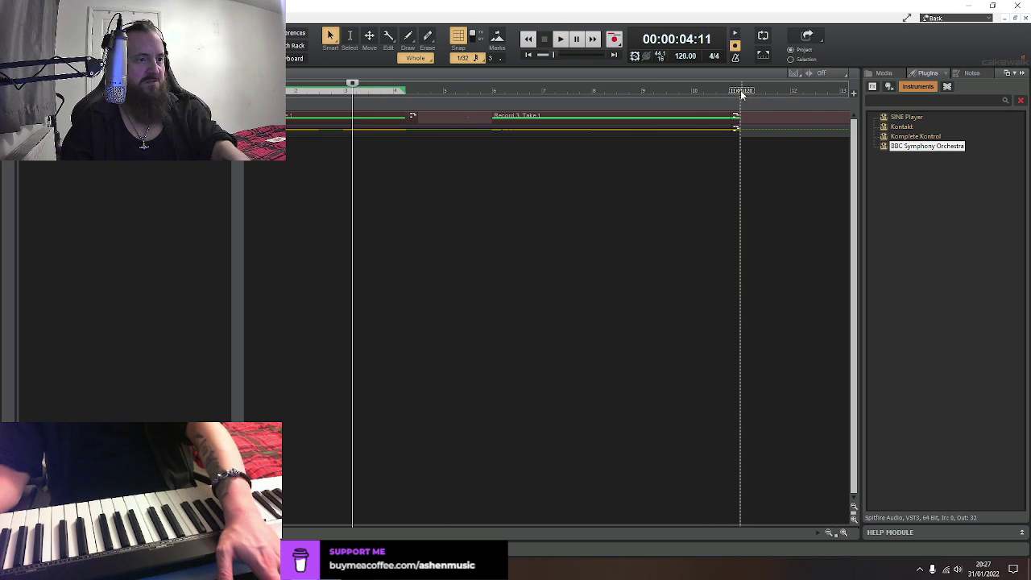
# Insert another SINE Player as a simple instrument track and place the playhead at bar 11
pyautogui.moveTo(316, 184); pyautogui.dragTo(315, 197)
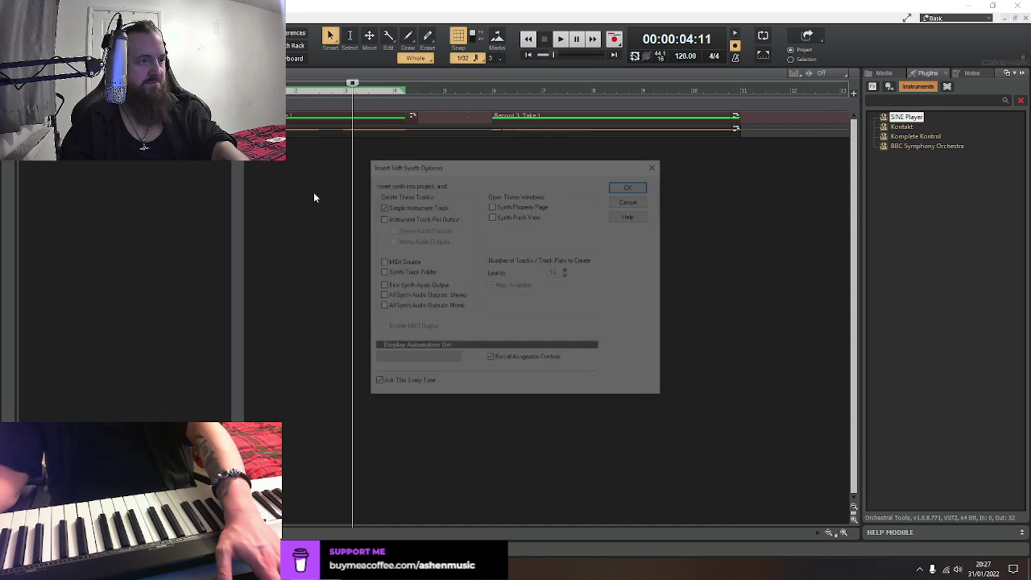
pyautogui.click(626, 188)
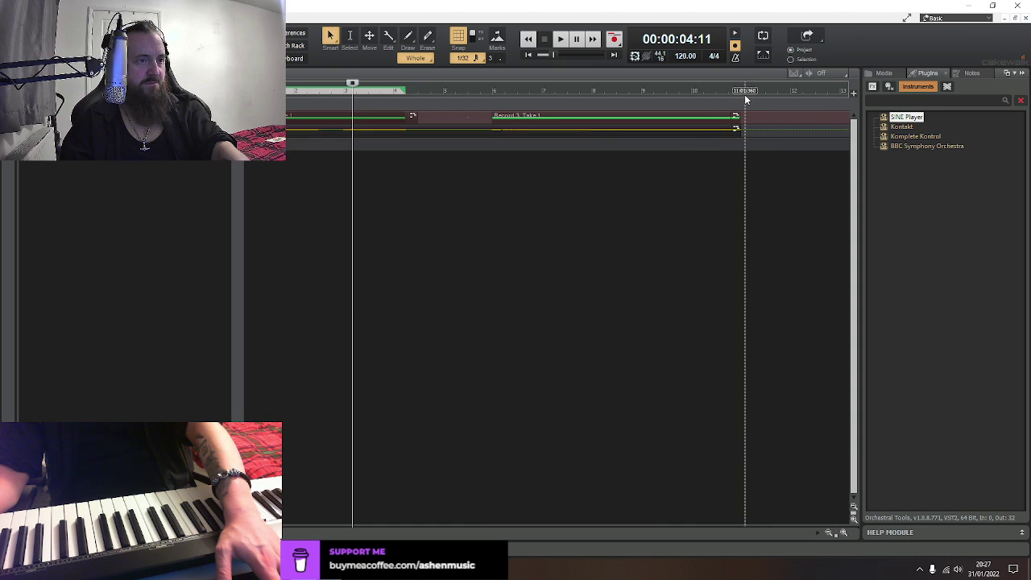
pyautogui.click(740, 93)
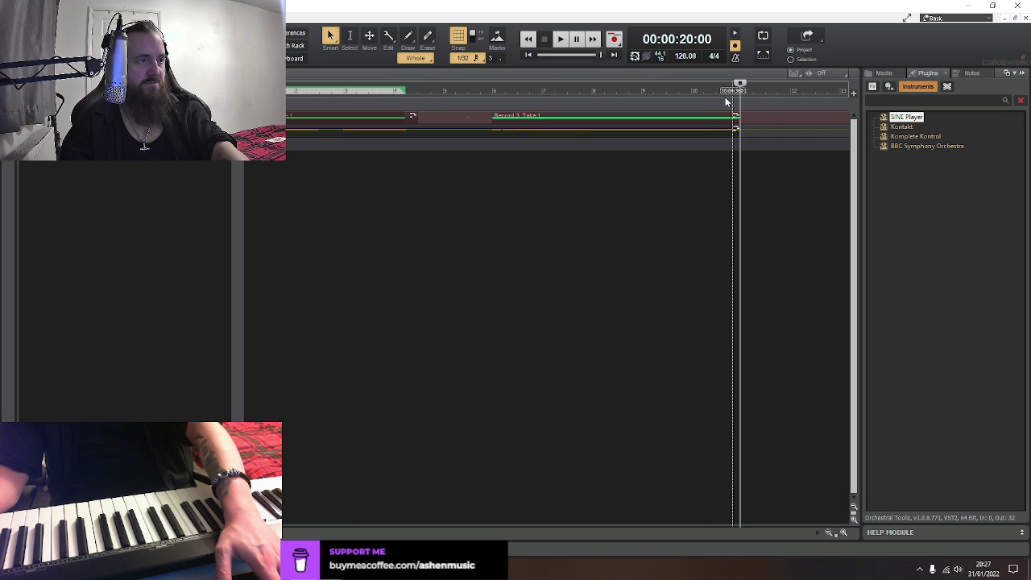
# Set the snap resolution to 1/16 and load the Spiccato unison articulation of Finckenstein High Strings from Metropolis Ark 1 in the SINE Player
pyautogui.click(462, 59)
pyautogui.click(480, 134)
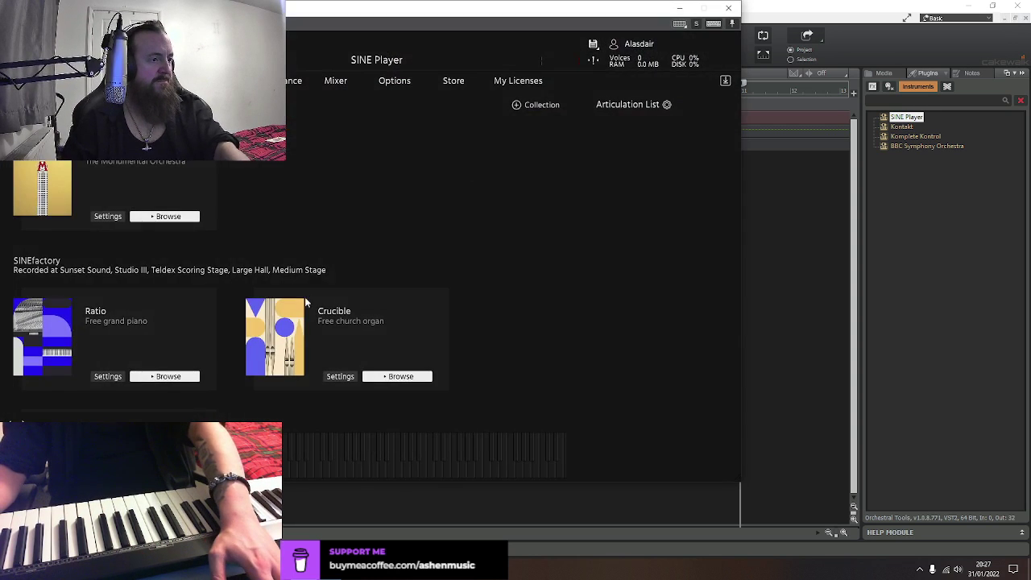
pyautogui.click(187, 218)
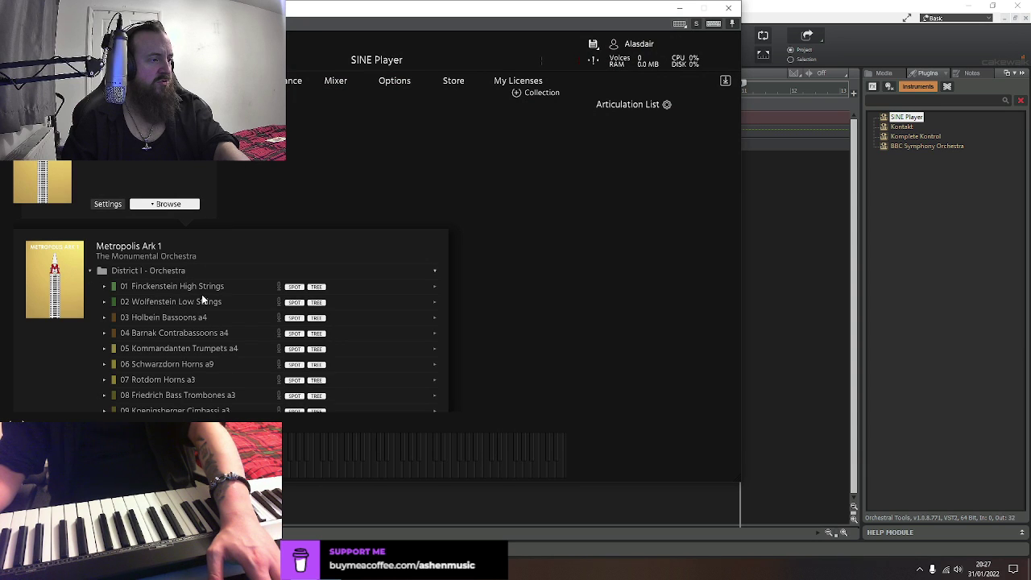
pyautogui.click(192, 287)
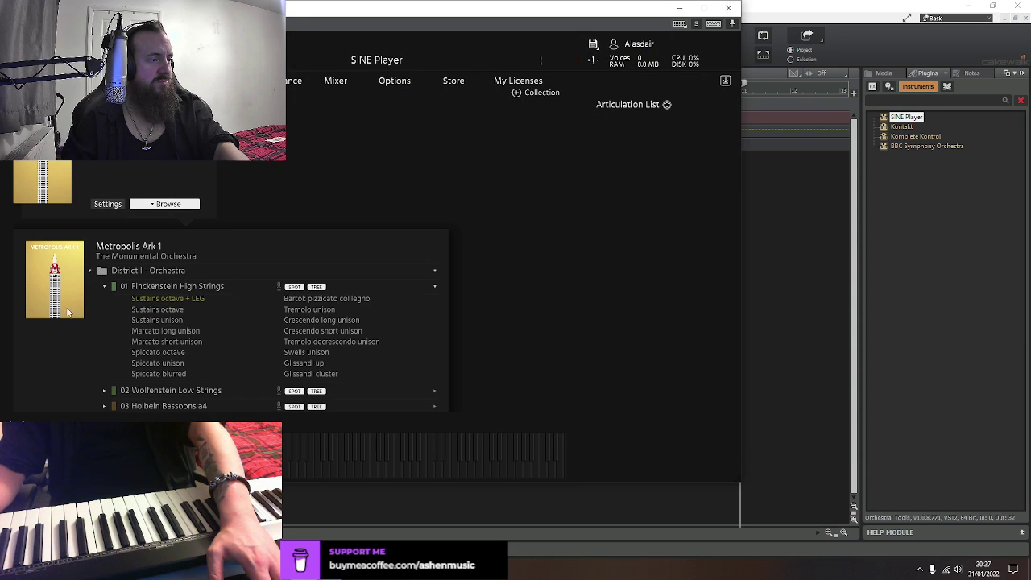
pyautogui.doubleClick(174, 363)
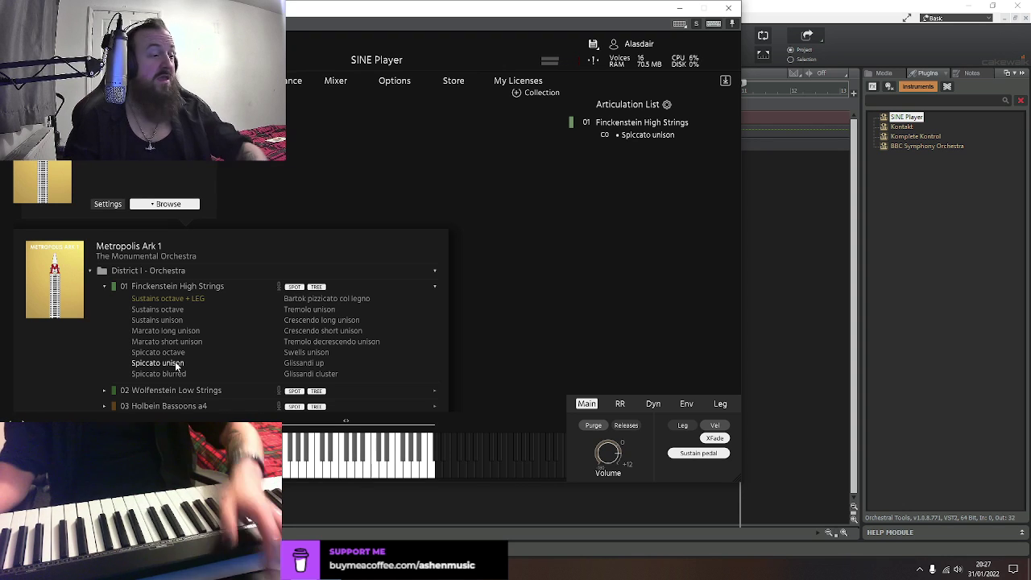
# Load the Spiccato articulation of Wolfenstein Low Strings, set that instrument to channel 01, and close the SINE Player window
pyautogui.click(188, 392)
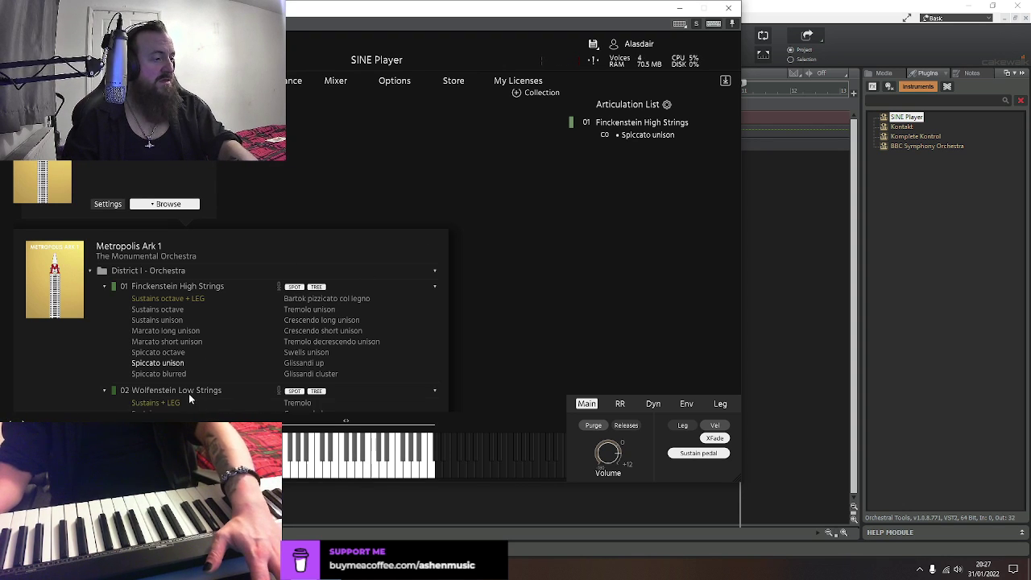
pyautogui.scroll(-3, 187, 390)
pyautogui.click(149, 355)
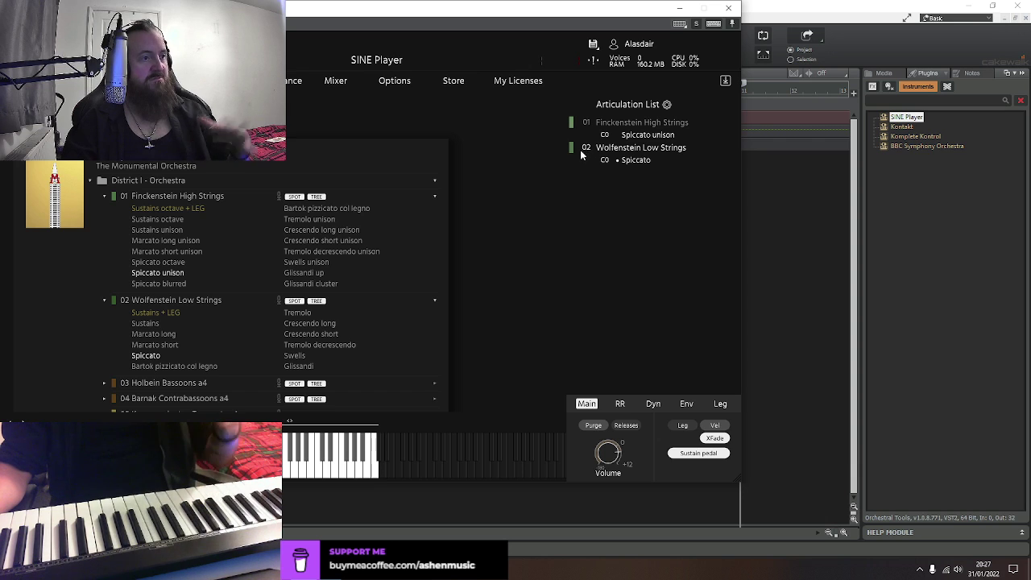
pyautogui.click(587, 148)
pyautogui.click(594, 178)
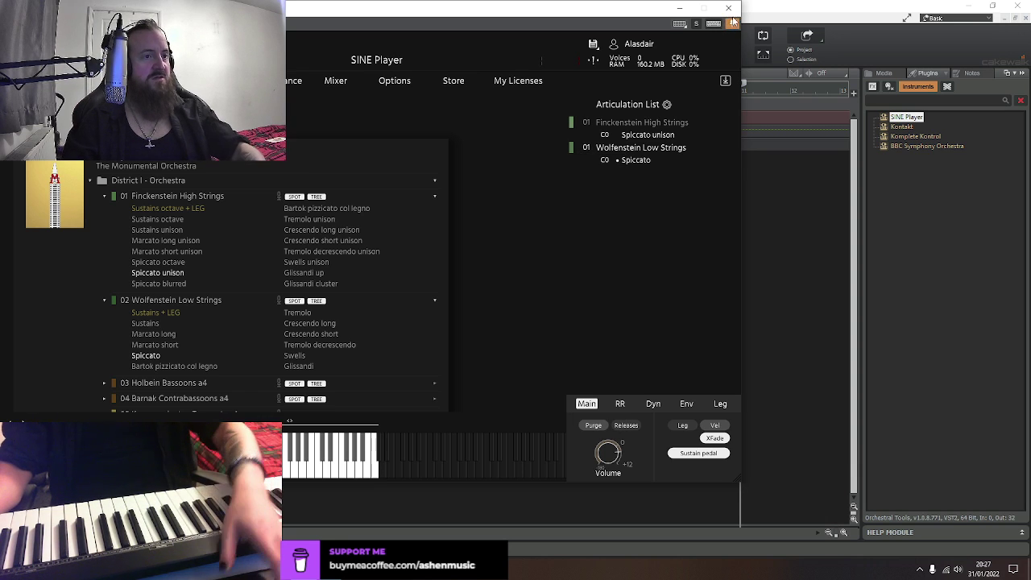
pyautogui.click(728, 8)
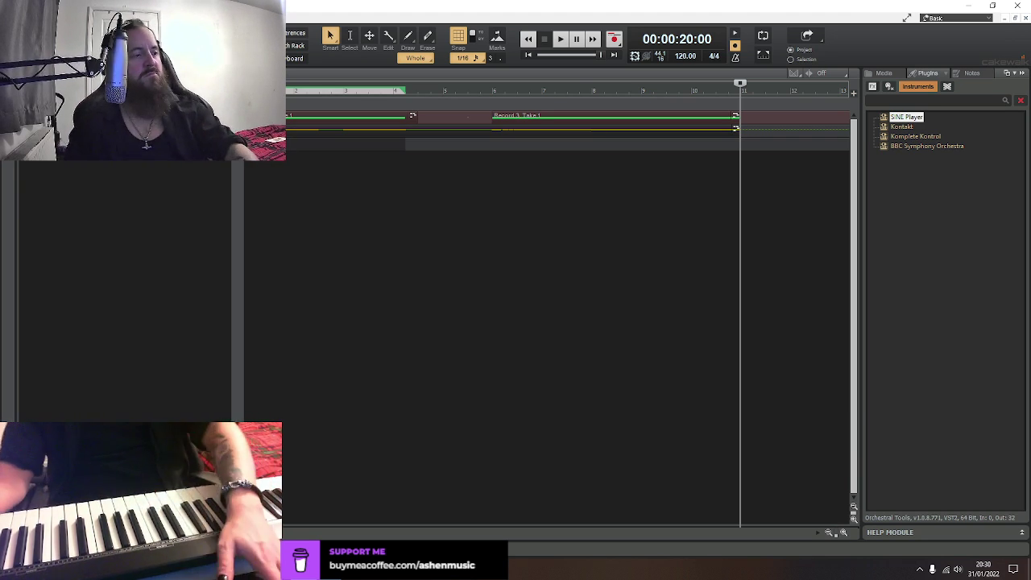
# Select the new SINE Player track and record a spiccato strings take on it from bar 11
pyautogui.hscroll(3, 353, 533)
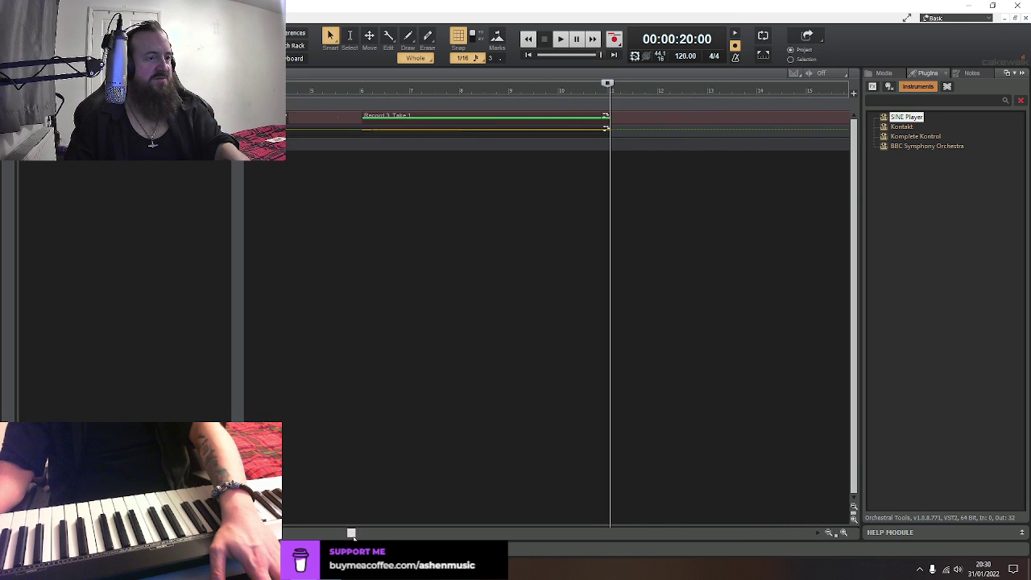
pyautogui.click(451, 144)
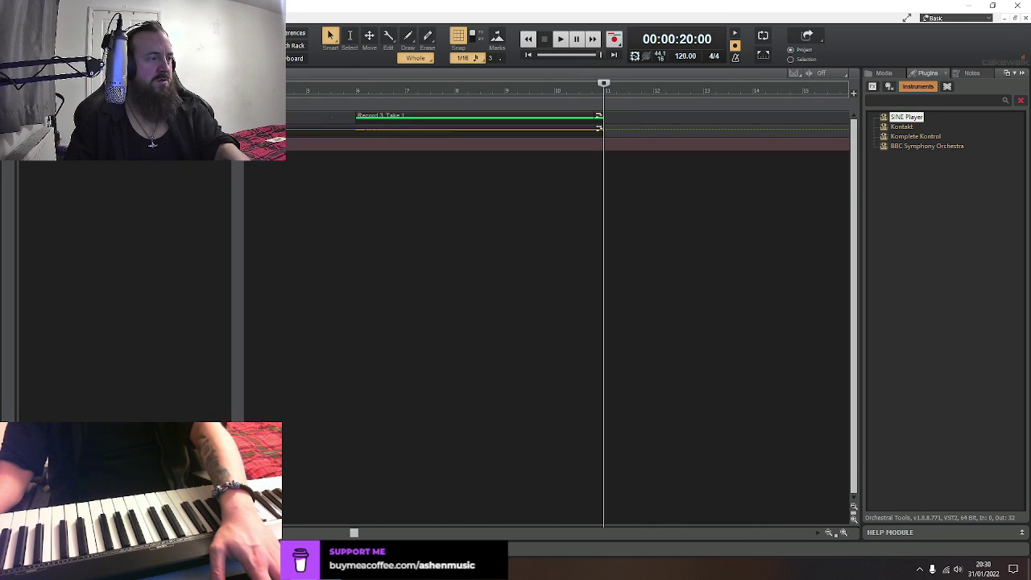
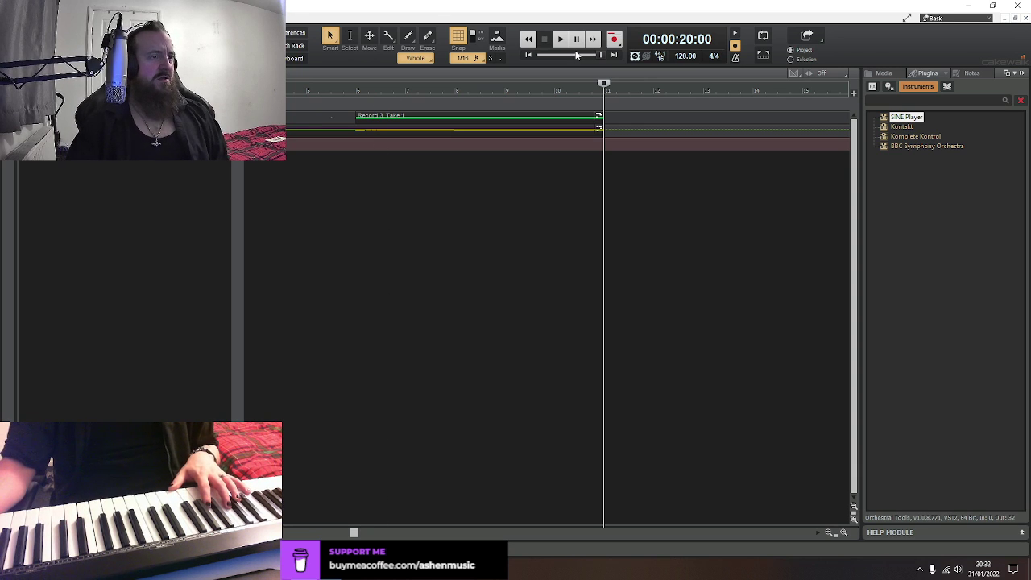
pyautogui.click(616, 41)
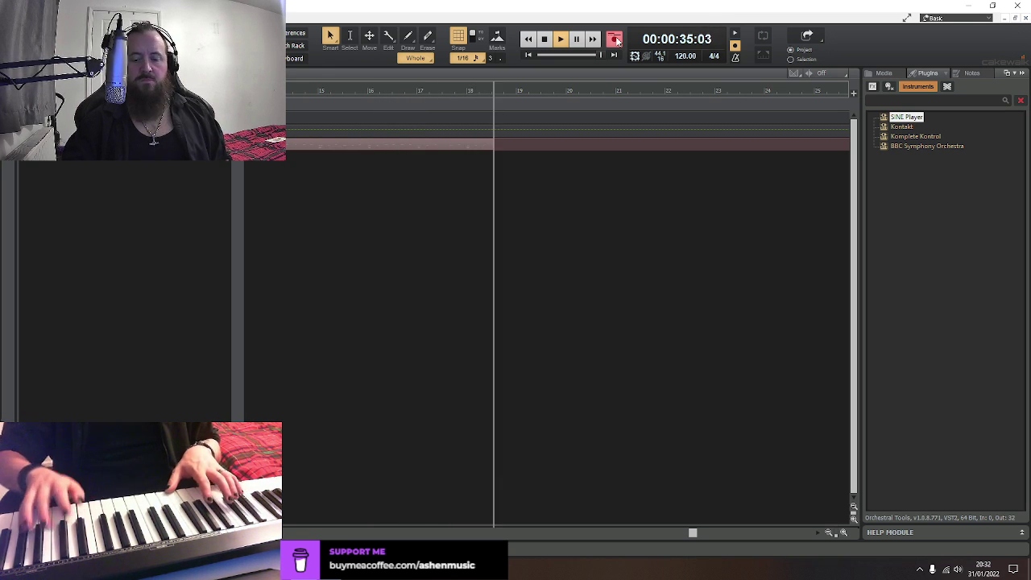
pyautogui.click(614, 39)
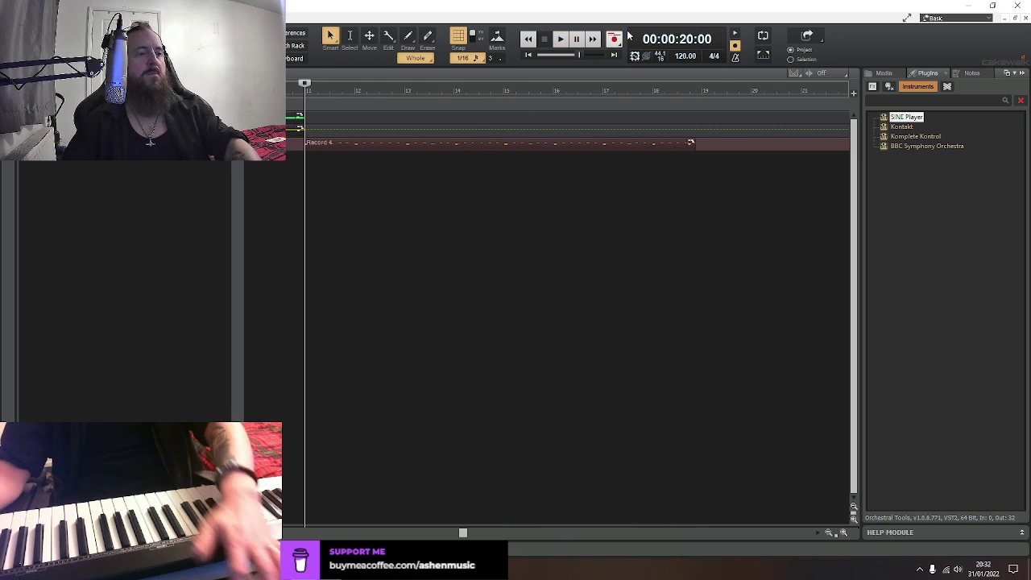
# Open the recorded clip in the piano roll and align its opening C5 and C4 notes to the start of bar 11
pyautogui.doubleClick(337, 142)
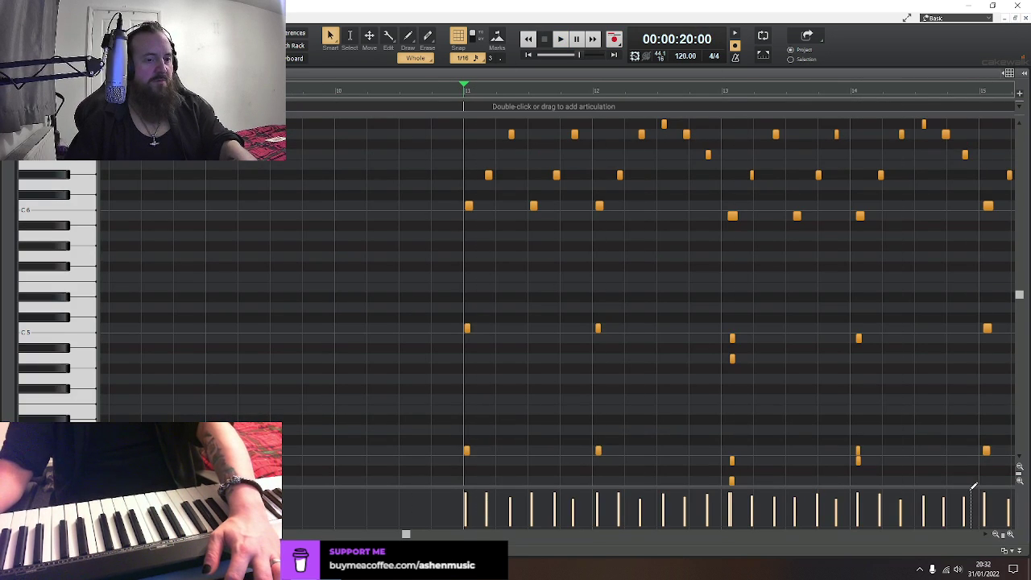
pyautogui.click(1010, 533)
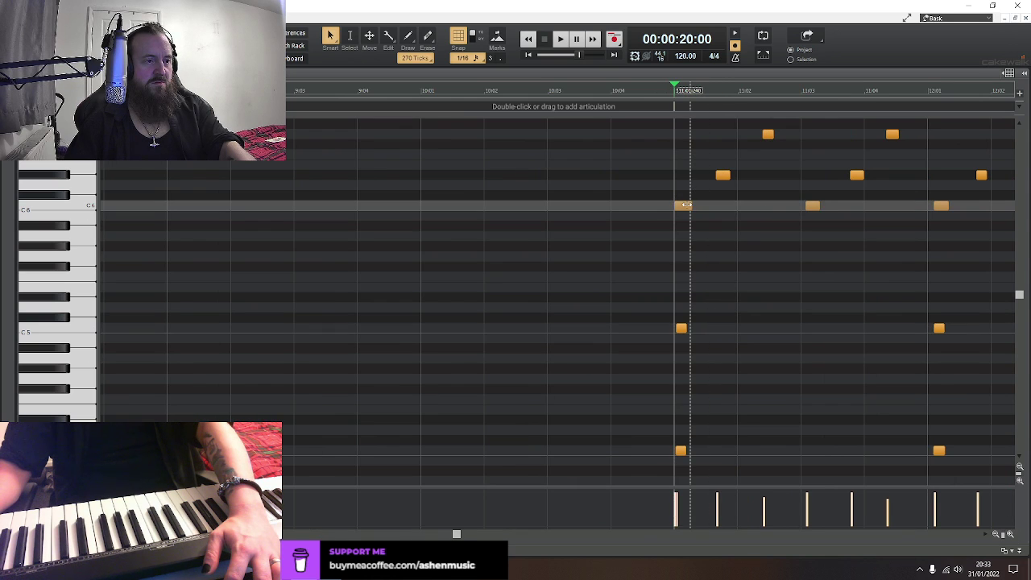
pyautogui.click(682, 206)
pyautogui.moveTo(733, 345); pyautogui.dragTo(670, 458)
pyautogui.keyDown('ctrl'); pyautogui.click(681, 328); pyautogui.keyUp('ctrl')
pyautogui.scroll(-1, 674, 368)
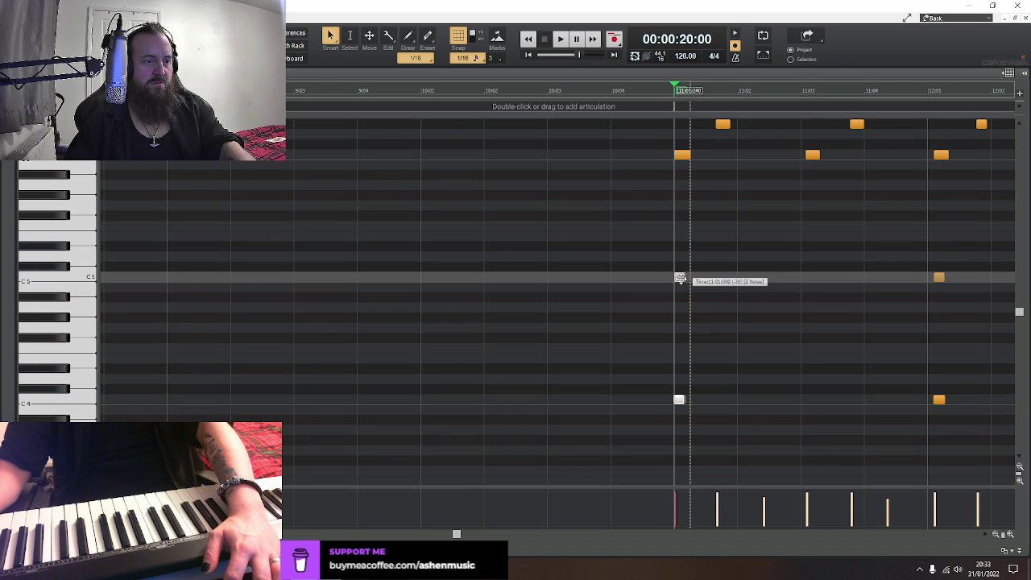
# Place the playhead at 10:04:720 and play the opening notes of the clip several times
pyautogui.click(707, 250)
pyautogui.scroll(1, 720, 249)
pyautogui.click(662, 255)
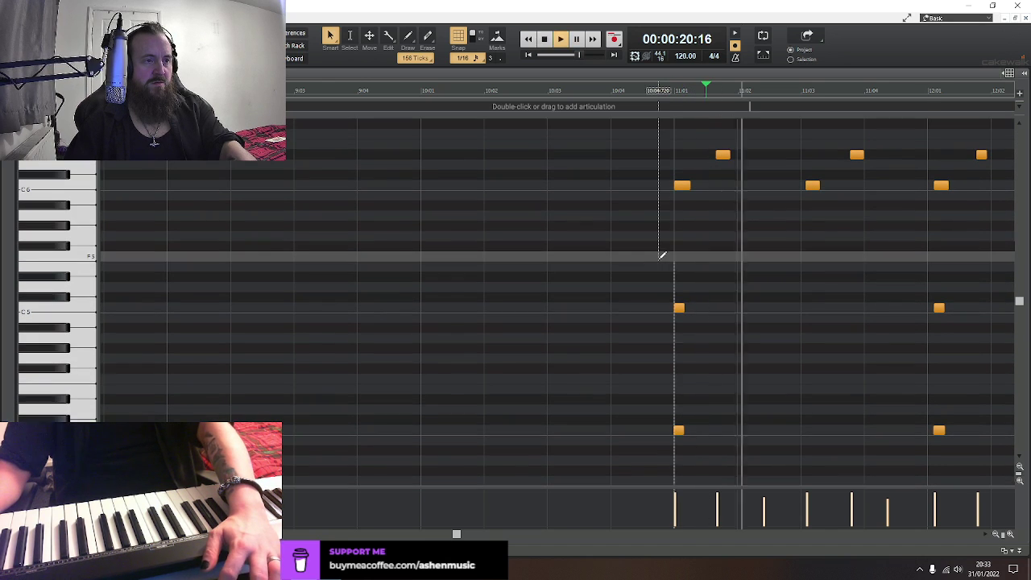
pyautogui.press('space')
pyautogui.scroll(2, 728, 274)
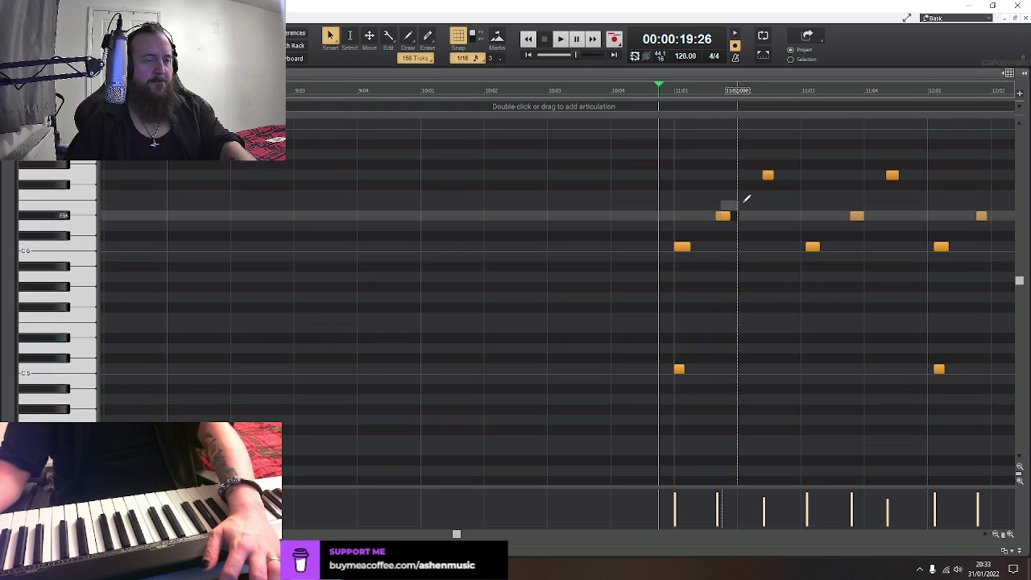
pyautogui.press('space')
pyautogui.press('space')
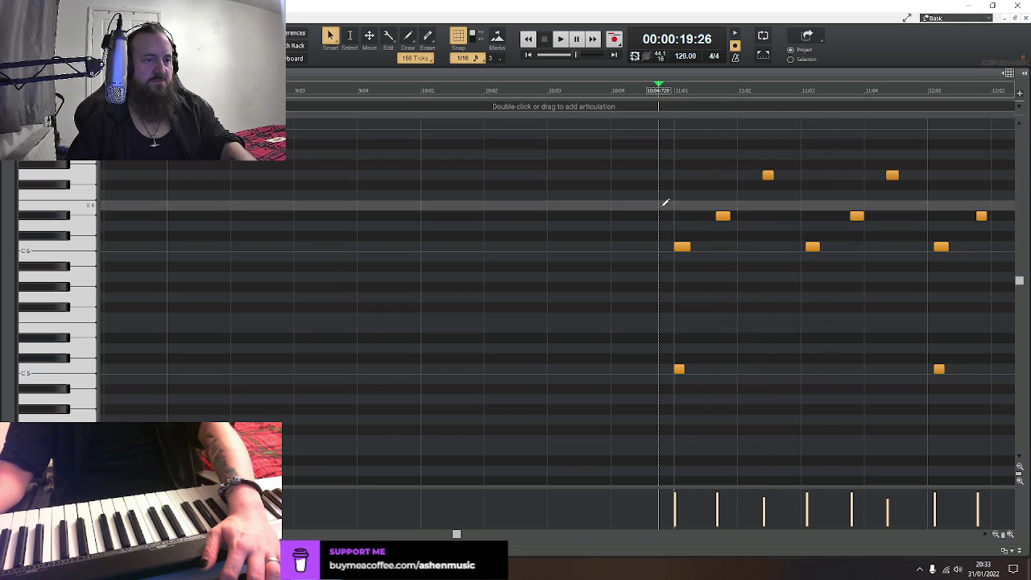
pyautogui.press('space')
pyautogui.press('space')
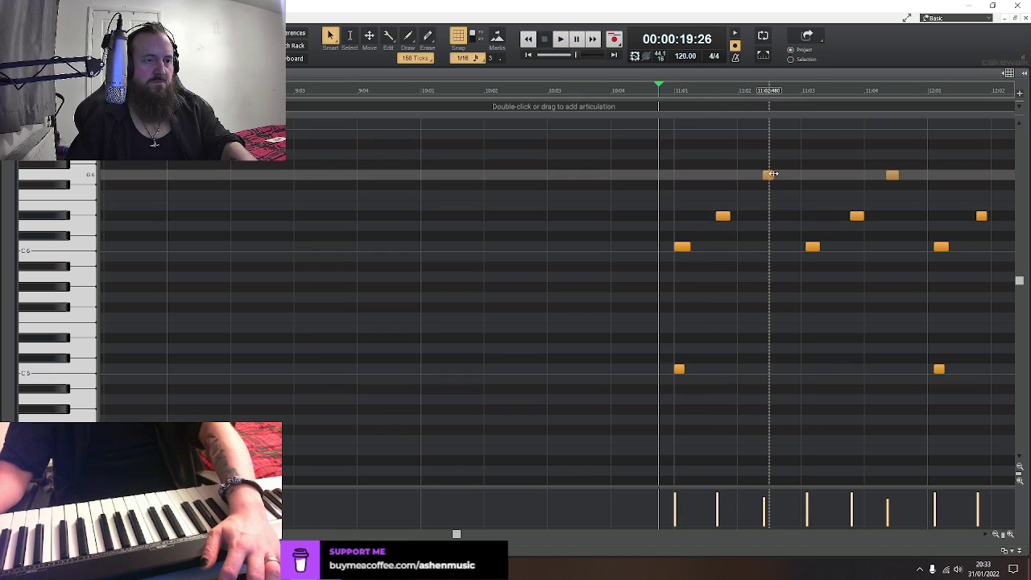
# Try shifting the first G6 note of bar 11 slightly earlier and play the opening
pyautogui.moveTo(768, 175); pyautogui.dragTo(758, 176)
pyautogui.press('space')
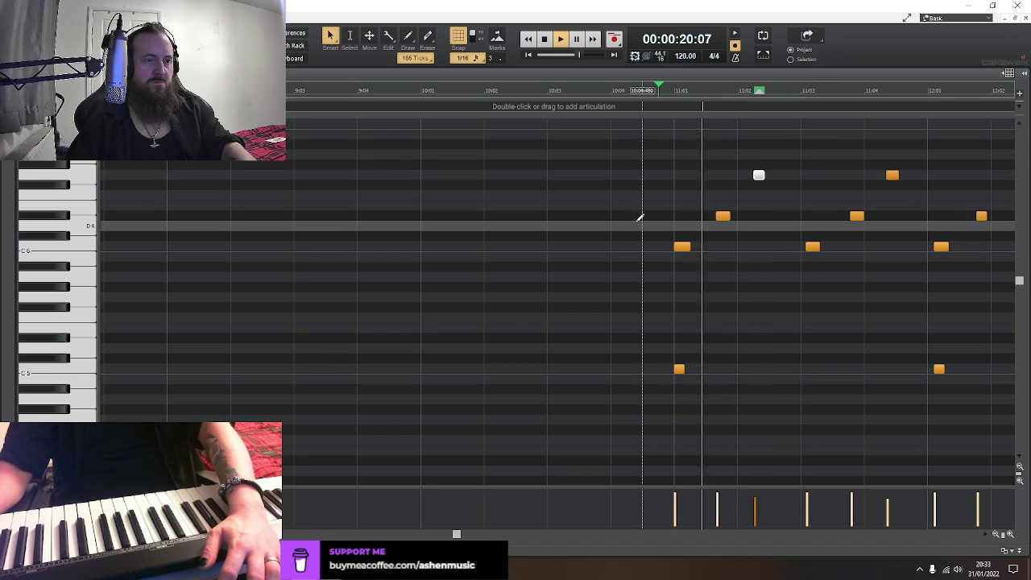
pyautogui.press('space')
# Try starting the first Eb6 note at 11:01:480 and the first G6 note at 11:02:000, and play the opening from 10:04:720
pyautogui.click(718, 216)
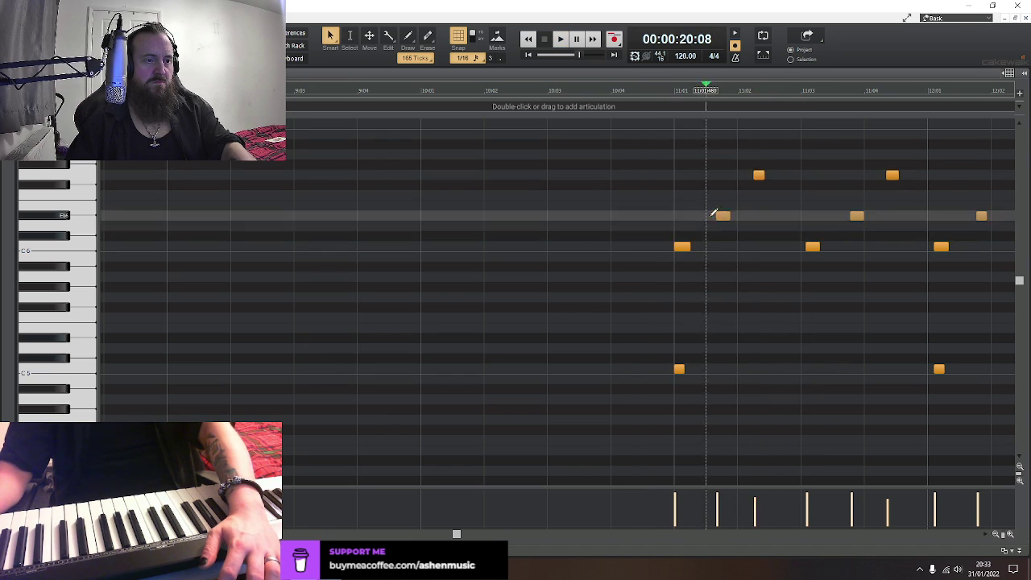
pyautogui.moveTo(719, 215); pyautogui.dragTo(709, 216)
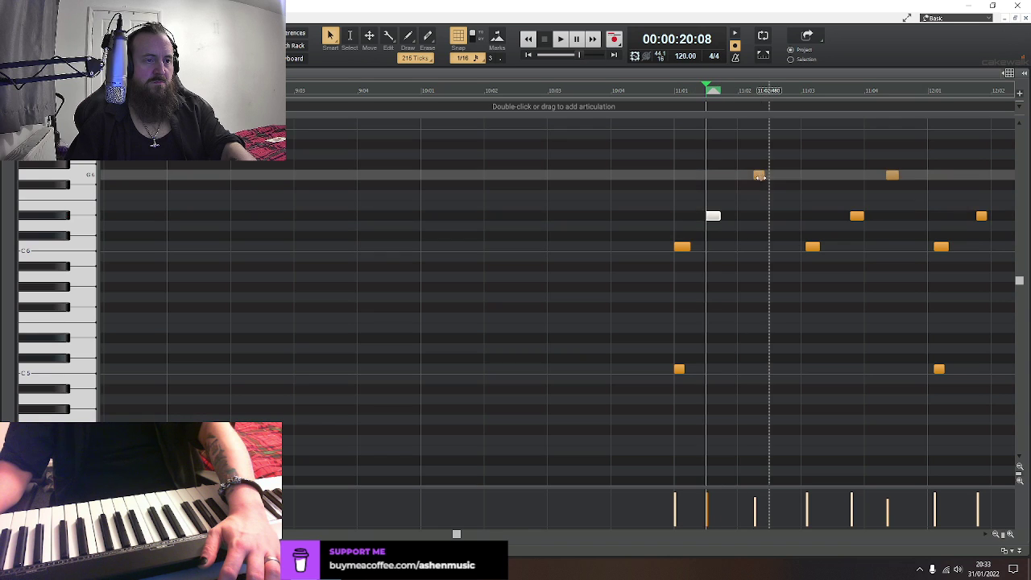
pyautogui.click(758, 174)
pyautogui.moveTo(758, 175); pyautogui.dragTo(742, 175)
pyautogui.click(666, 191)
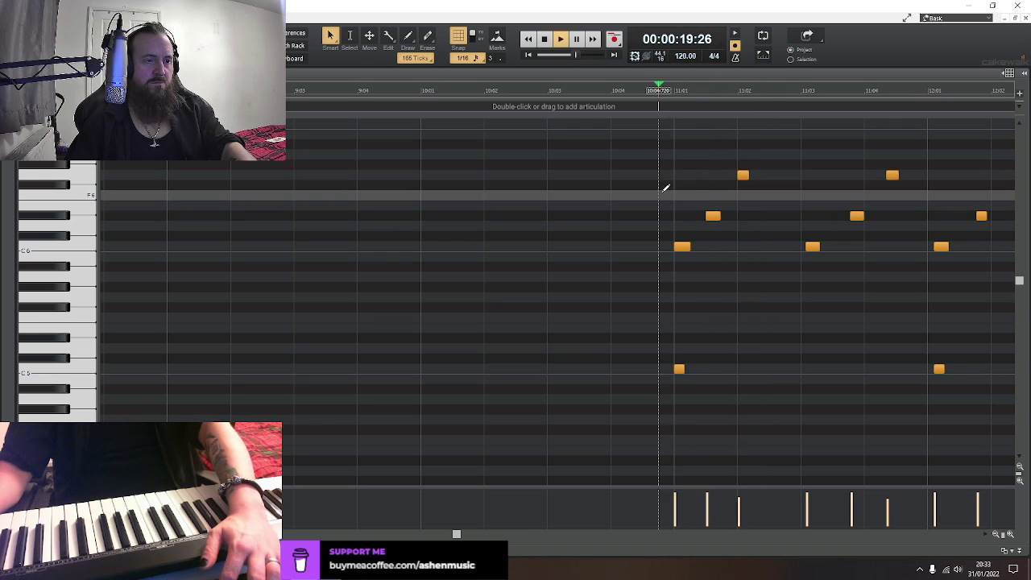
pyautogui.press('space')
pyautogui.press('space')
pyautogui.click(713, 216)
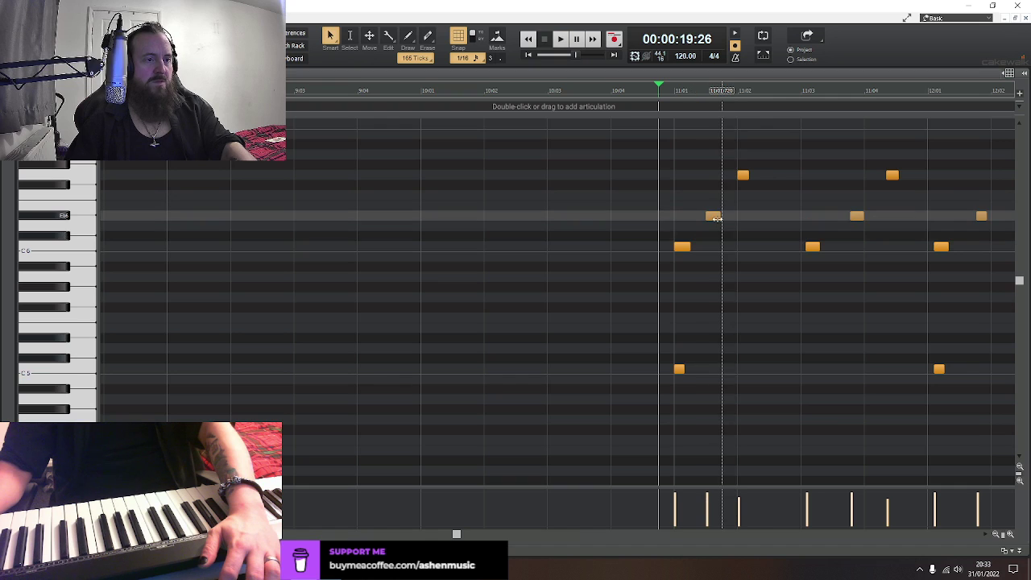
pyautogui.press('space')
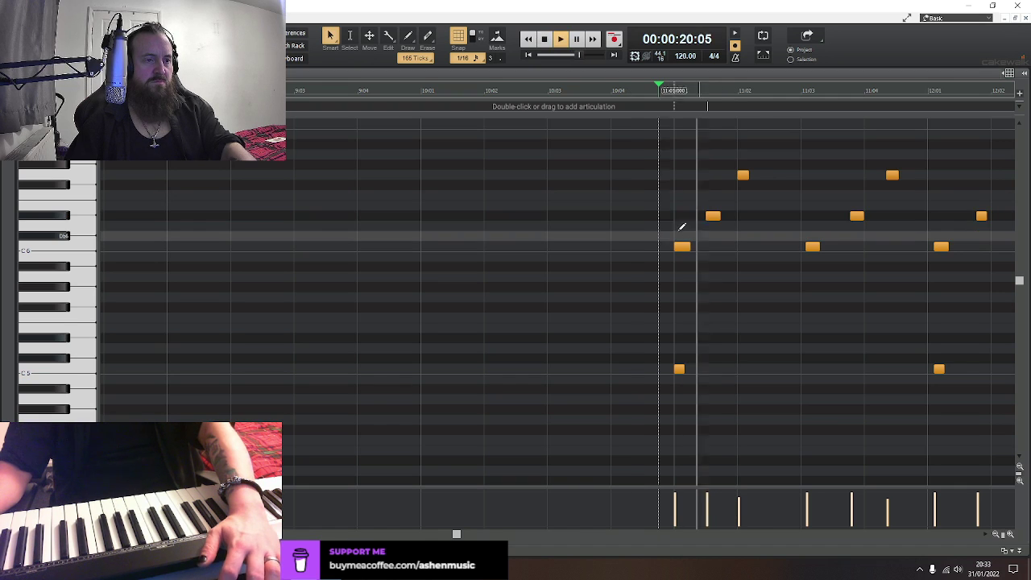
pyautogui.press('space')
# Move the first Eb6 note to 11:01:720, place the first G6 note between beats 2 and 3, and play the opening
pyautogui.moveTo(712, 215); pyautogui.dragTo(727, 215)
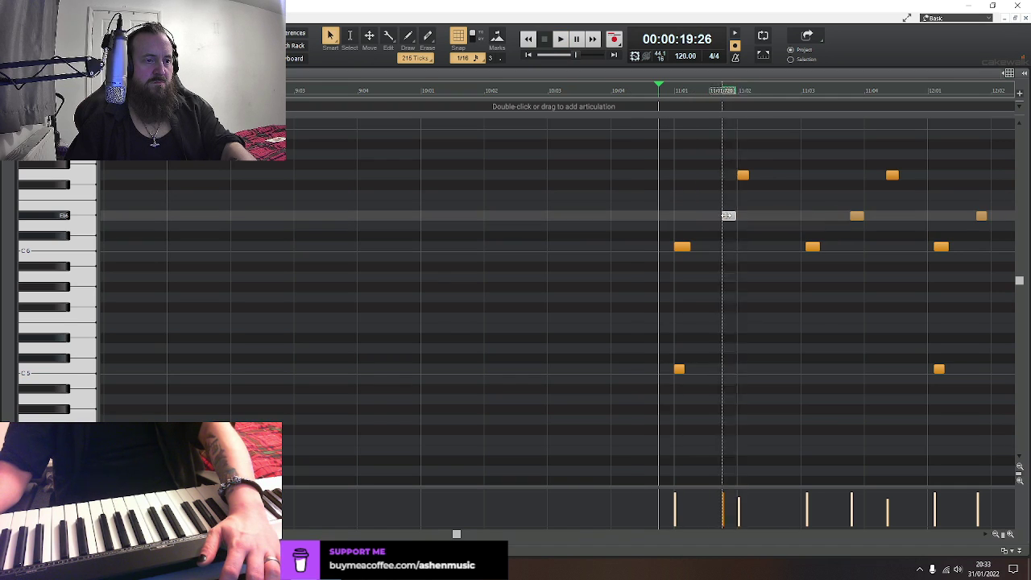
pyautogui.moveTo(742, 174); pyautogui.dragTo(774, 175)
pyautogui.press('space')
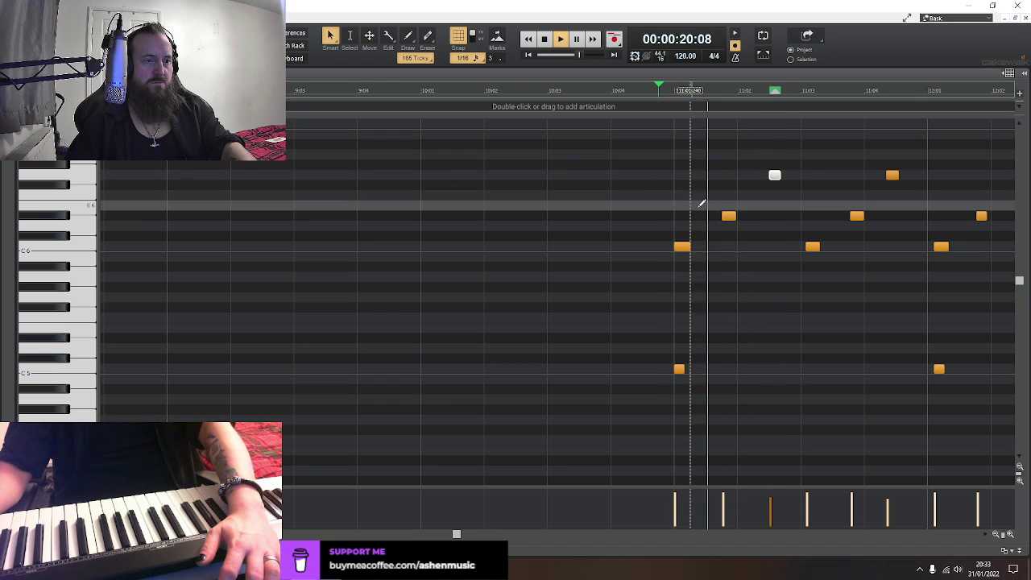
pyautogui.press('space')
pyautogui.moveTo(774, 174); pyautogui.dragTo(767, 175)
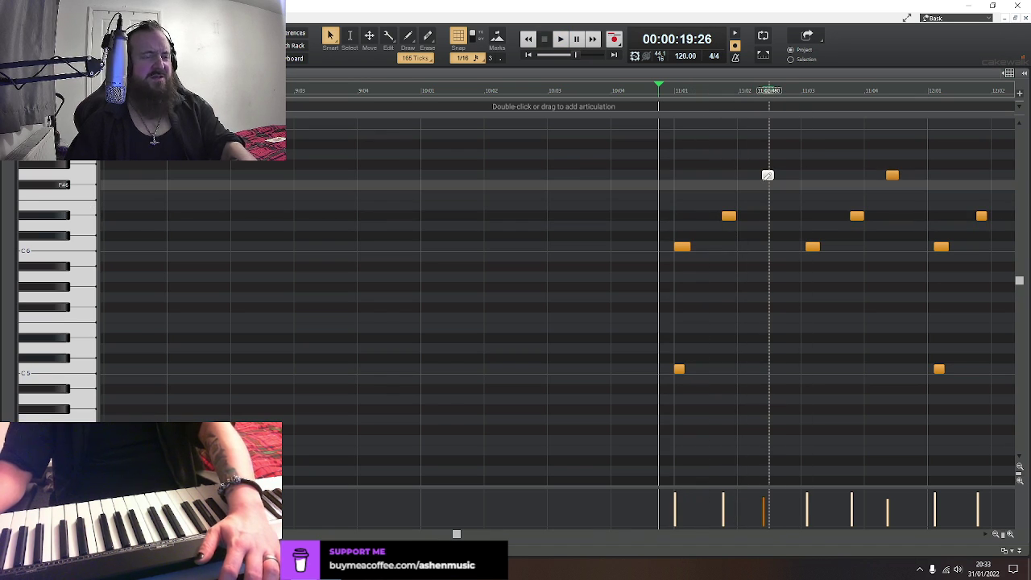
pyautogui.click(1019, 467)
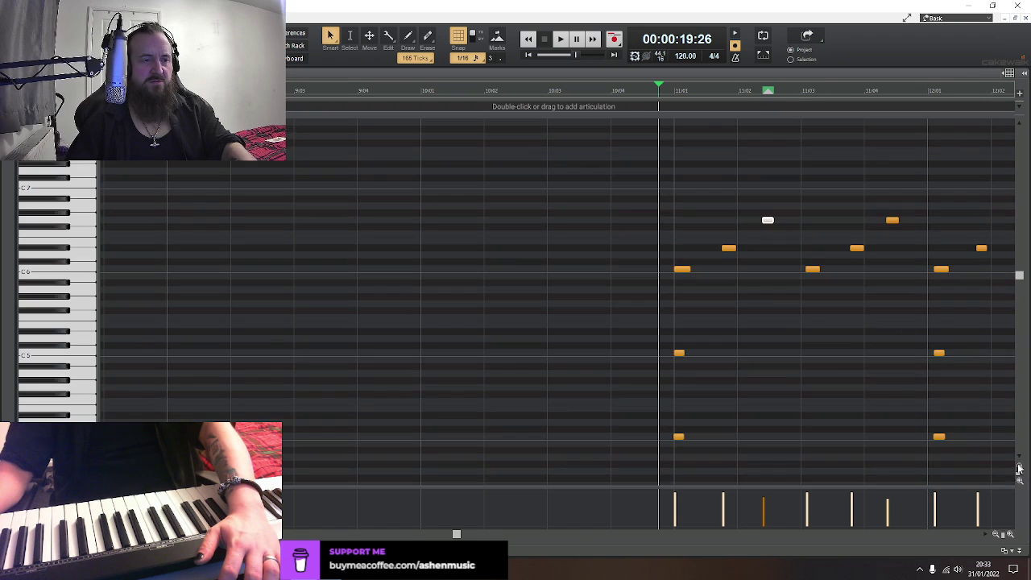
pyautogui.scroll(-1, 765, 338)
pyautogui.press('space')
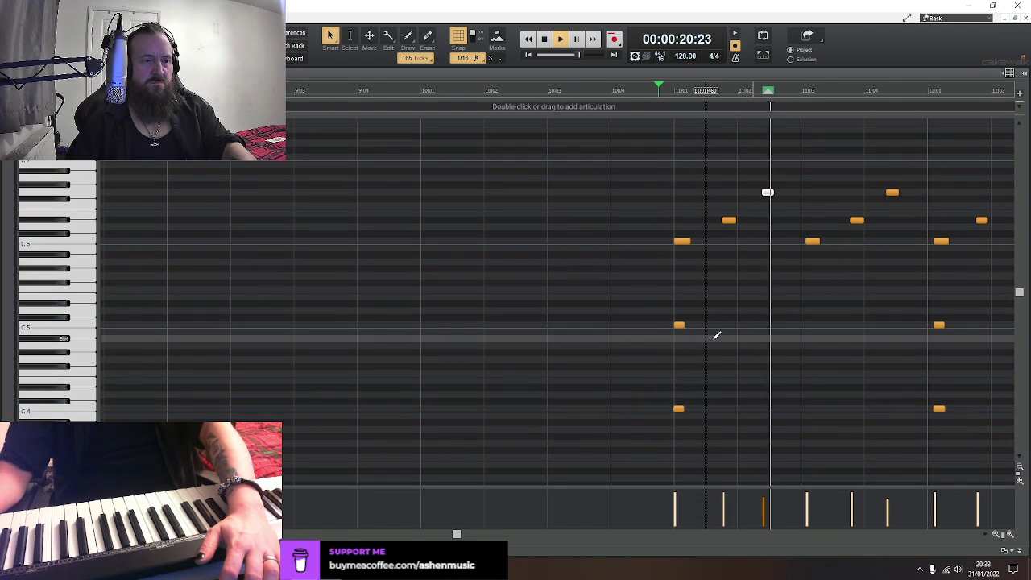
pyautogui.press('space')
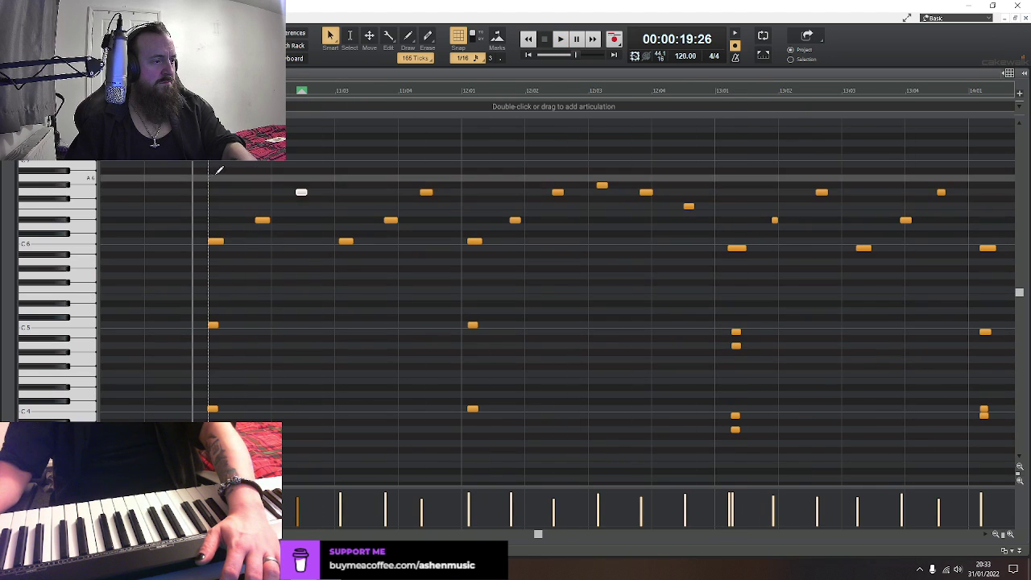
# Replace the second three-note group at 11:03 with a copy of the first C6, Eb6 and G6 group, and play bar 11
pyautogui.moveTo(224, 166); pyautogui.dragTo(300, 256)
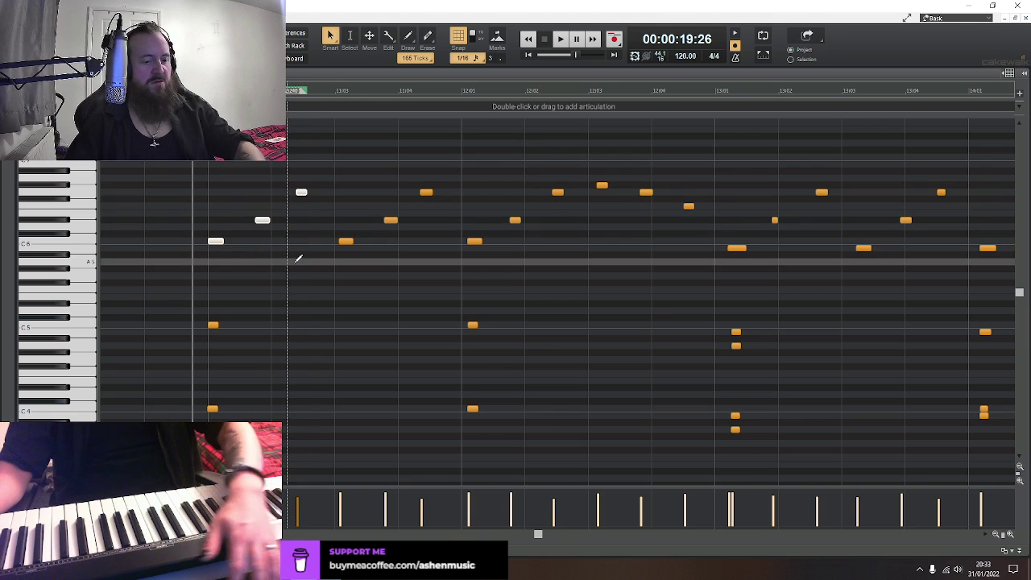
pyautogui.press('Delete')
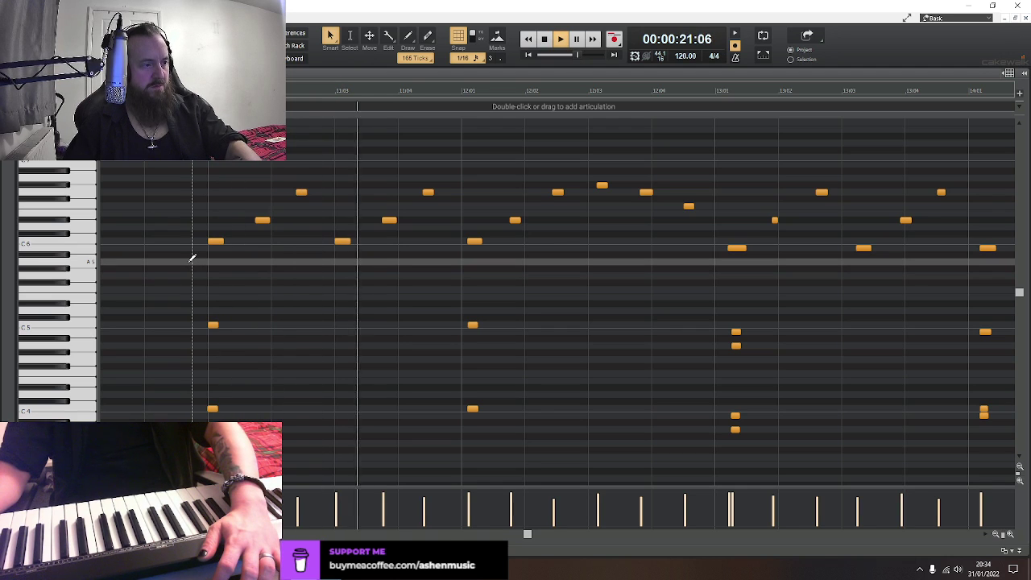
pyautogui.press('space')
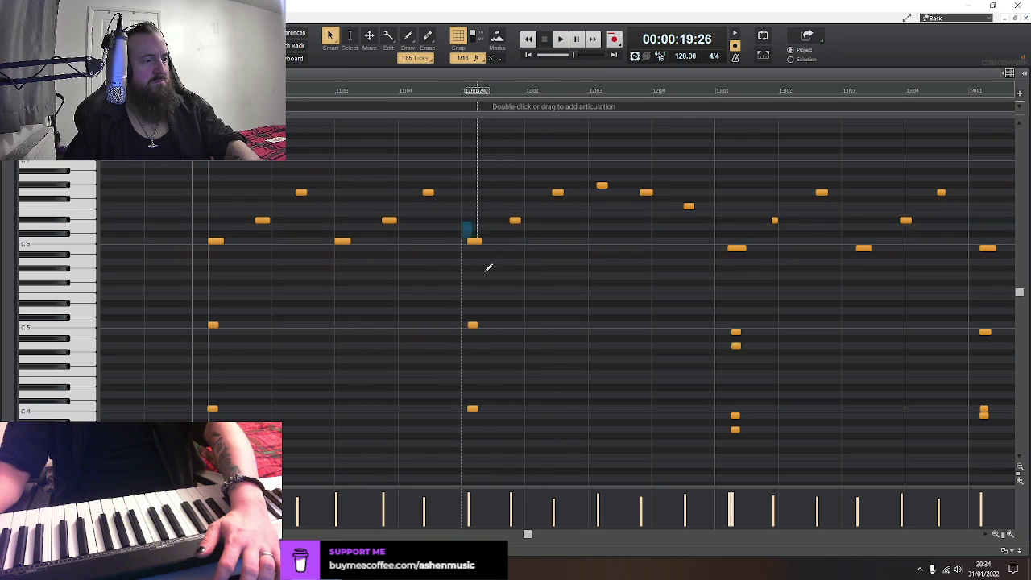
# Replace the first three-note group of bar 12 with a copied C6, Eb6 and G6 group, align the C5 and C4 notes to 12:01, and play bar 12
pyautogui.moveTo(486, 267); pyautogui.dragTo(474, 291)
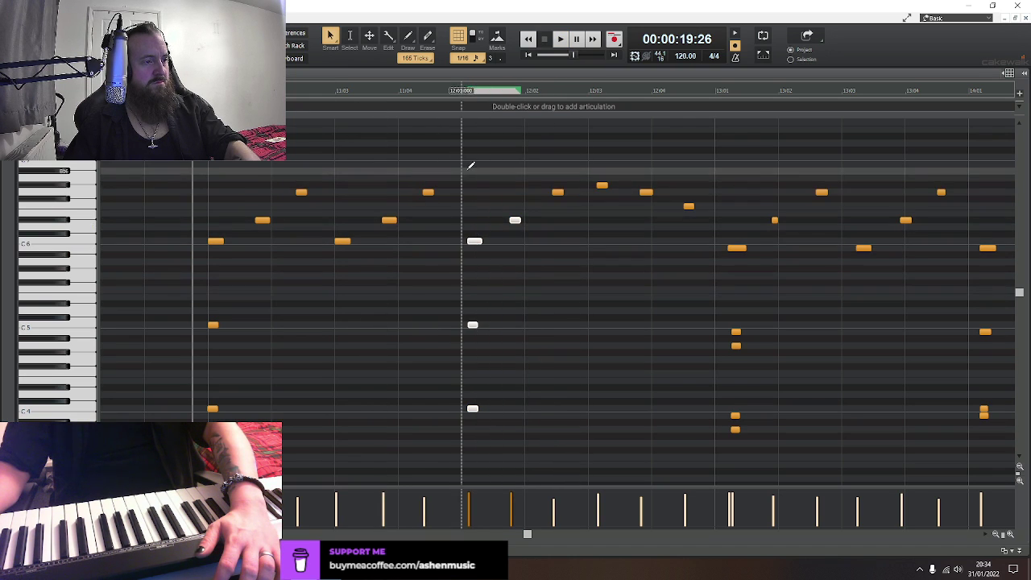
pyautogui.moveTo(467, 170); pyautogui.dragTo(580, 263)
pyautogui.press('Delete')
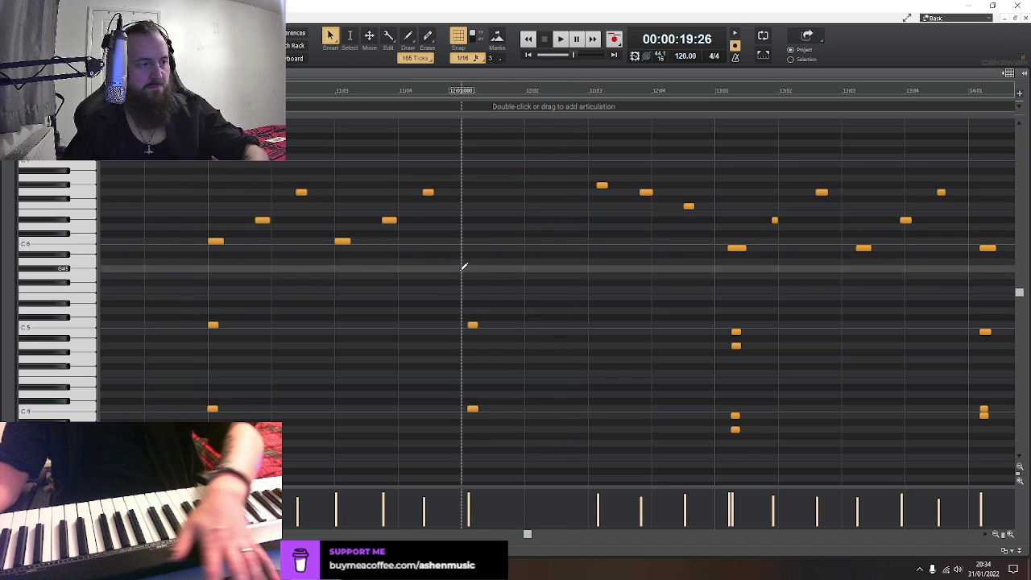
pyautogui.hotkey('ctrl', 'z')
pyautogui.click(473, 324)
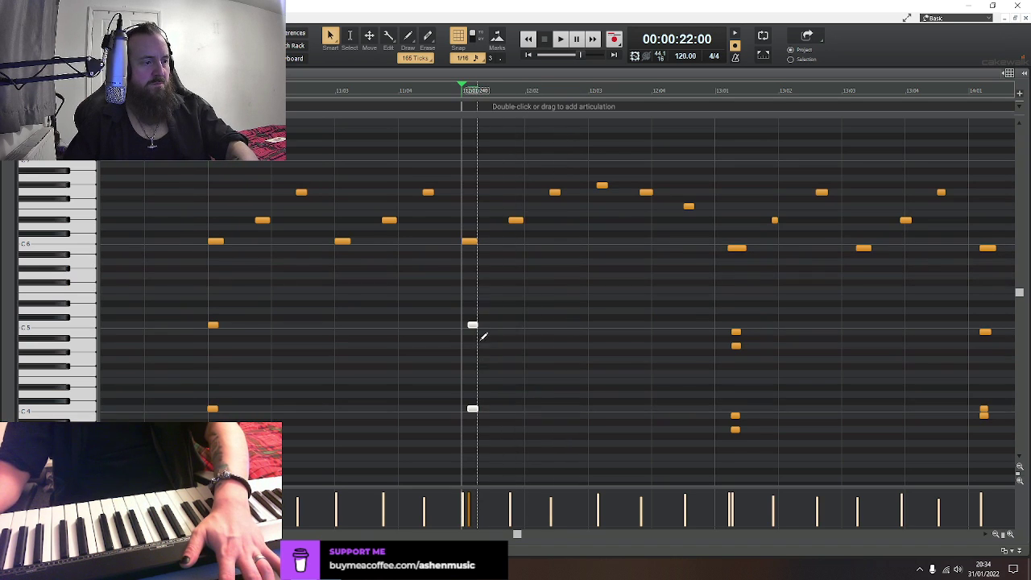
pyautogui.moveTo(472, 324); pyautogui.dragTo(466, 325)
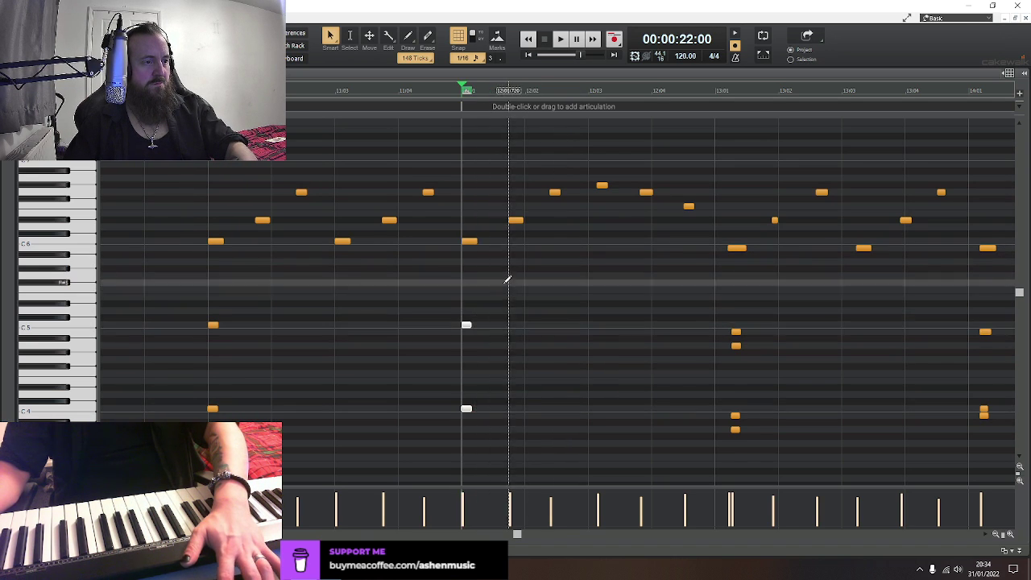
pyautogui.press('space')
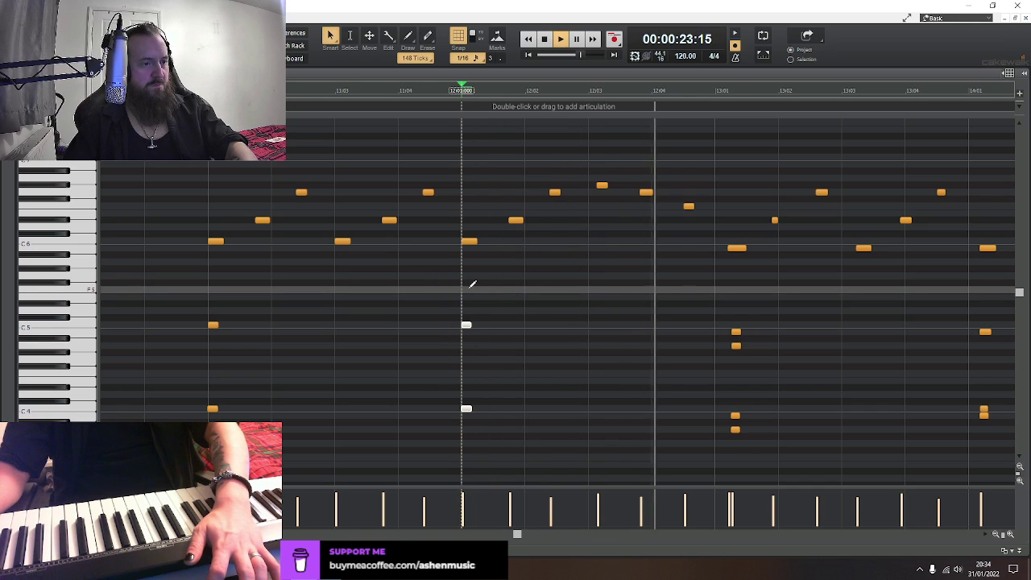
pyautogui.press('space')
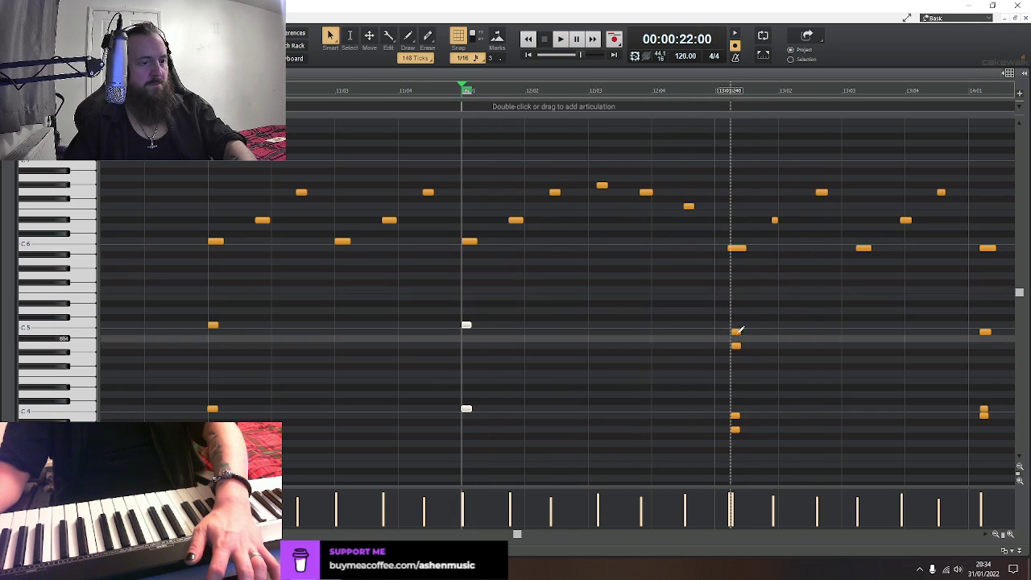
# Delete the extra A4 and A3 notes at bar 13, move the B5, B4 and B3 notes to 13:01, and play the passage
pyautogui.moveTo(735, 332); pyautogui.dragTo(731, 428)
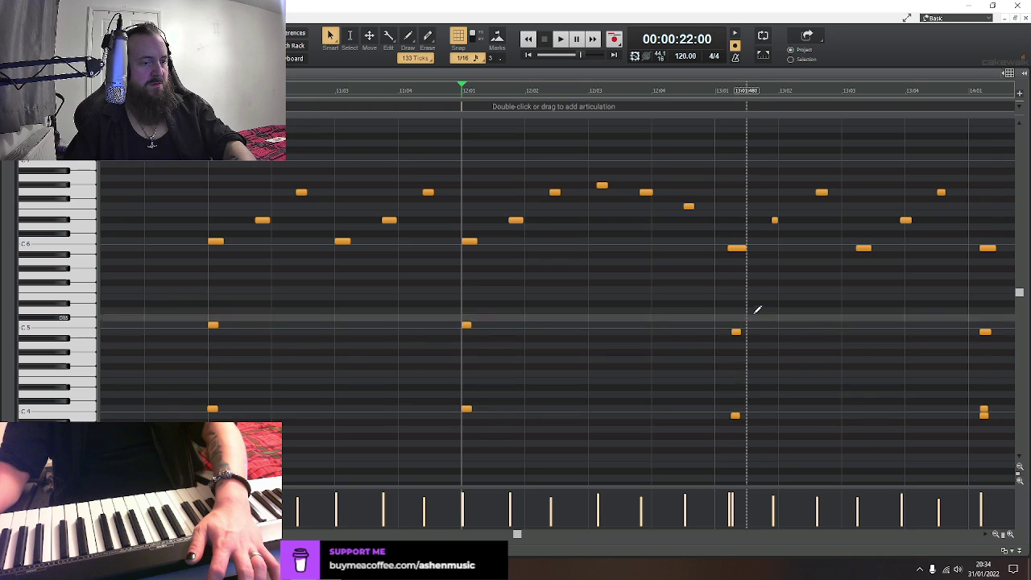
pyautogui.moveTo(726, 332); pyautogui.dragTo(711, 332)
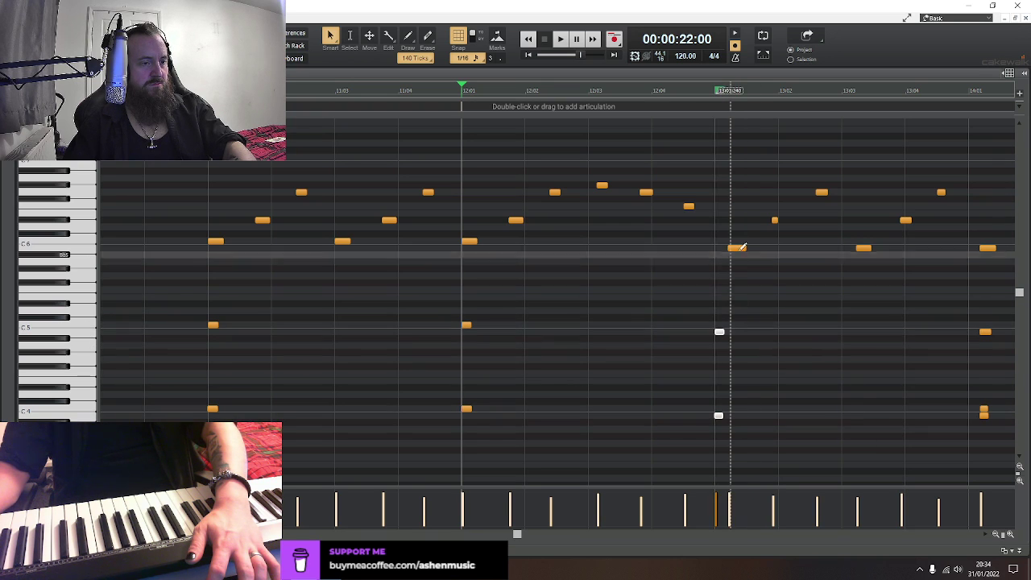
pyautogui.moveTo(737, 247); pyautogui.dragTo(722, 248)
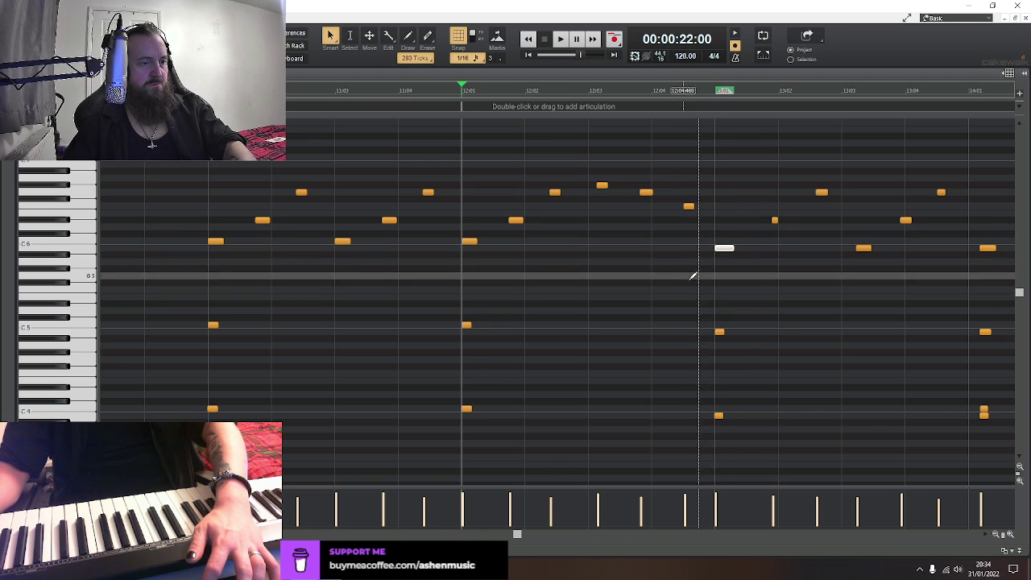
pyautogui.click(132, 332)
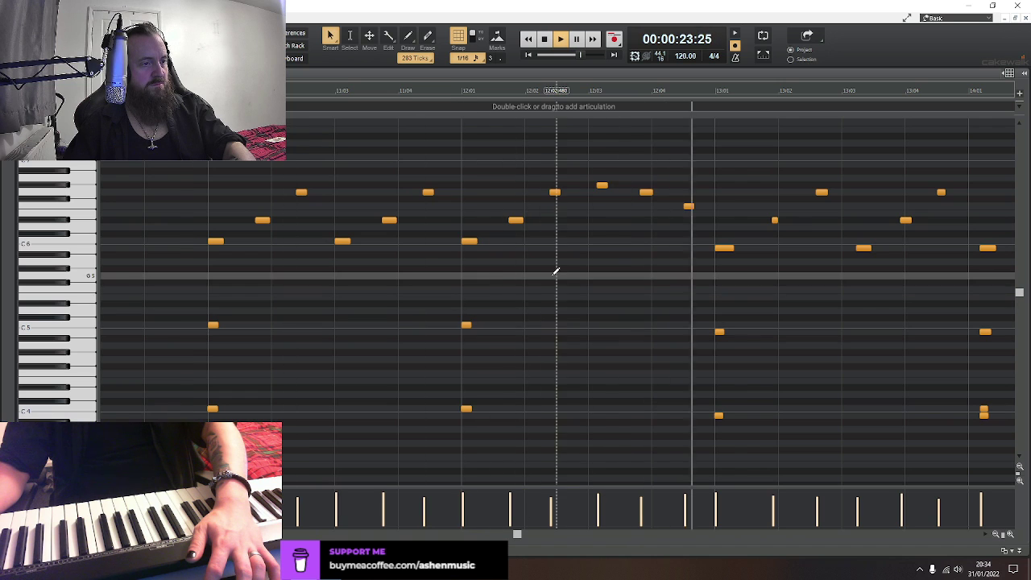
pyautogui.press('space')
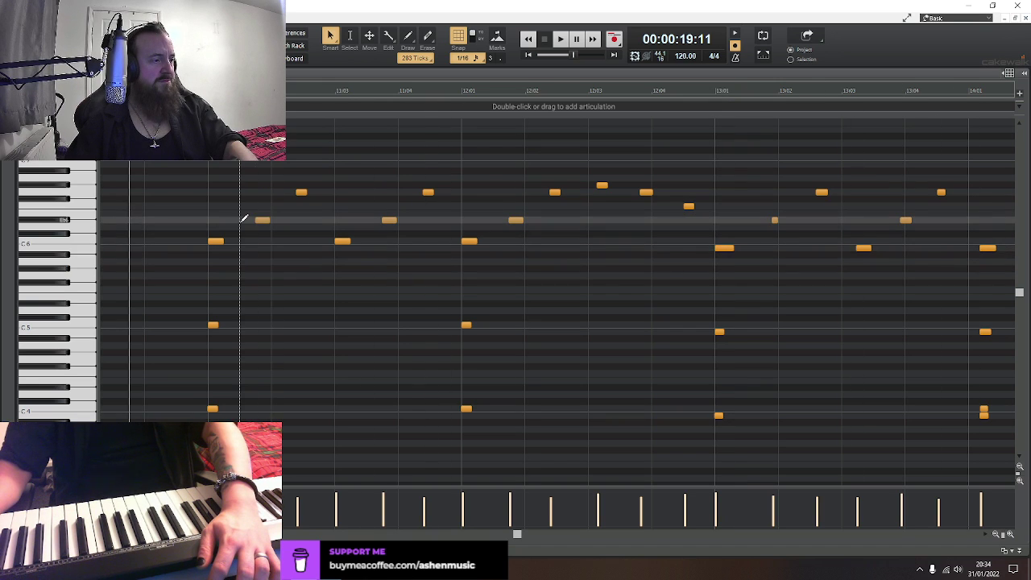
# Try placing the first Eb6 note on 11:02 and the first G6 note on 11:03, playing the opening between moves
pyautogui.click(272, 220)
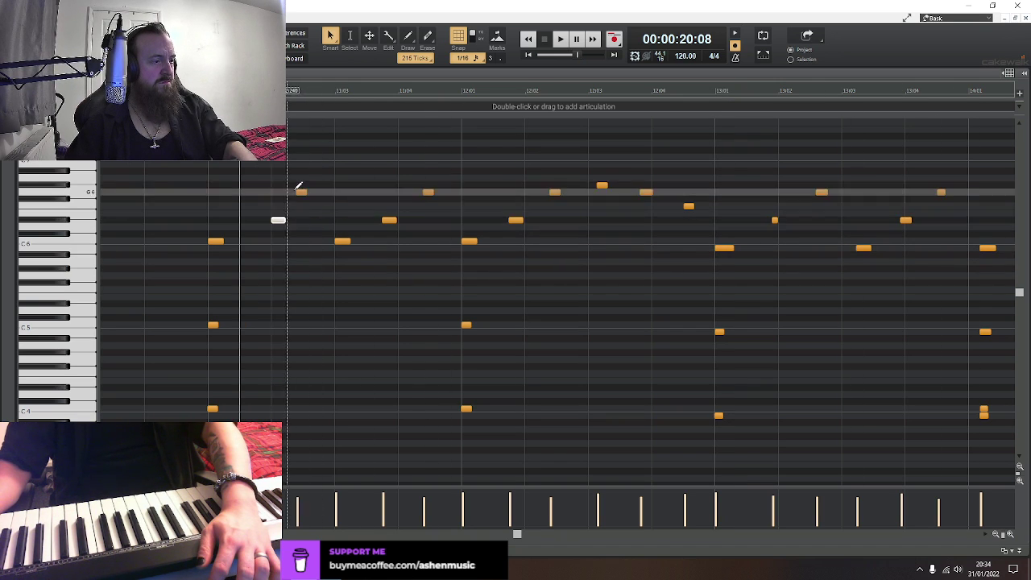
pyautogui.moveTo(300, 193)
pyautogui.mouseDown()
pyautogui.moveTo(440, 196)
pyautogui.moveTo(315, 194)
pyautogui.mouseUp()
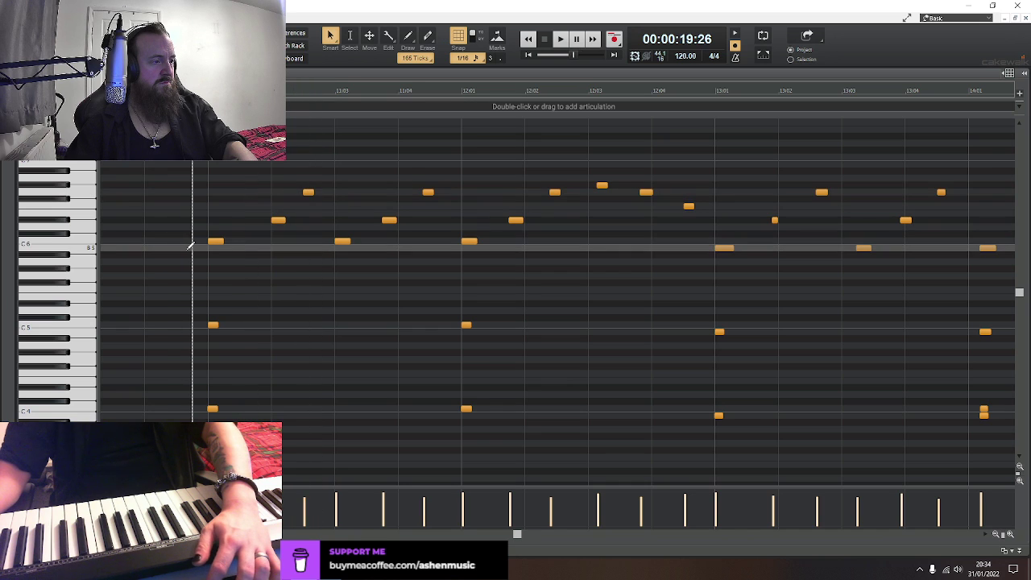
pyautogui.press('space')
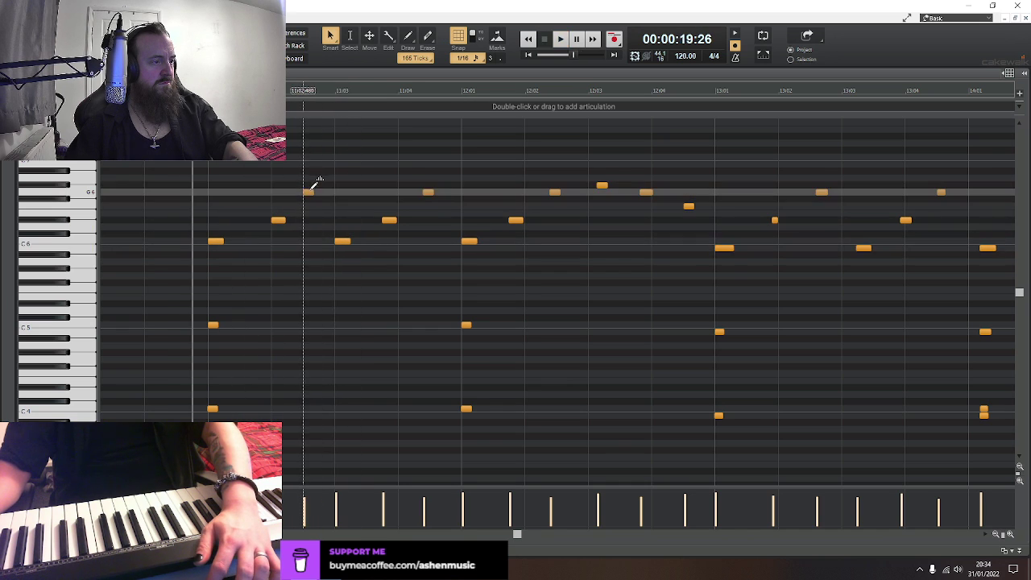
pyautogui.moveTo(312, 191); pyautogui.dragTo(340, 193)
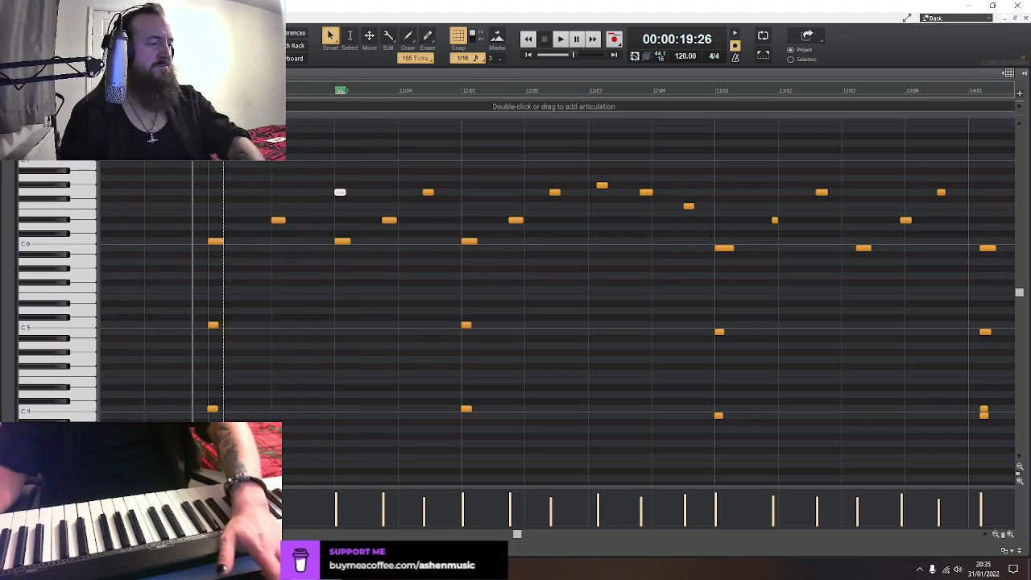
# Leave the piano roll and delete the recorded string clip from bar 11, with the playhead back at bar 11
pyautogui.press('d')
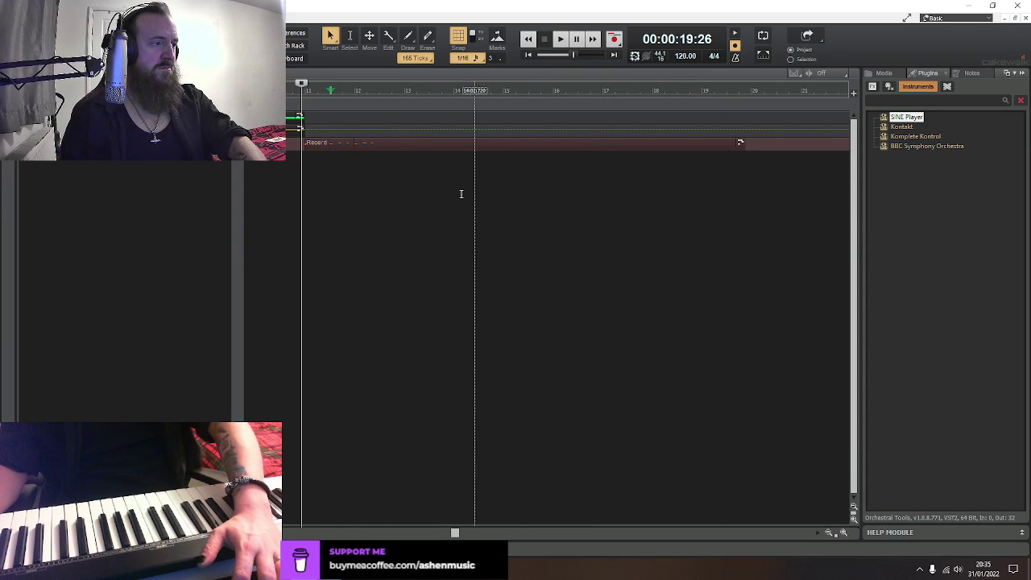
pyautogui.click(314, 145)
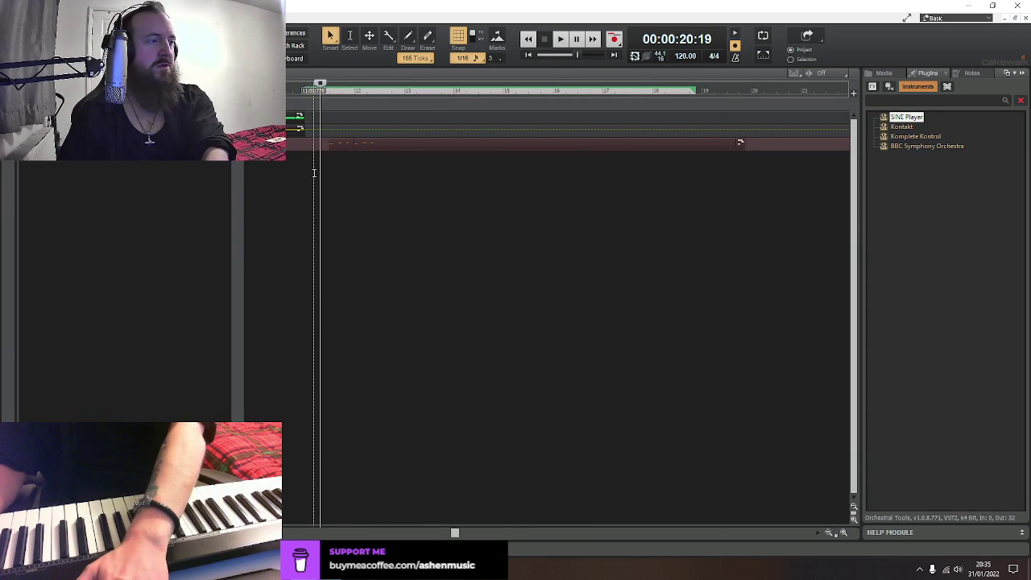
pyautogui.click(392, 145)
pyautogui.click(355, 146)
pyautogui.press('w')
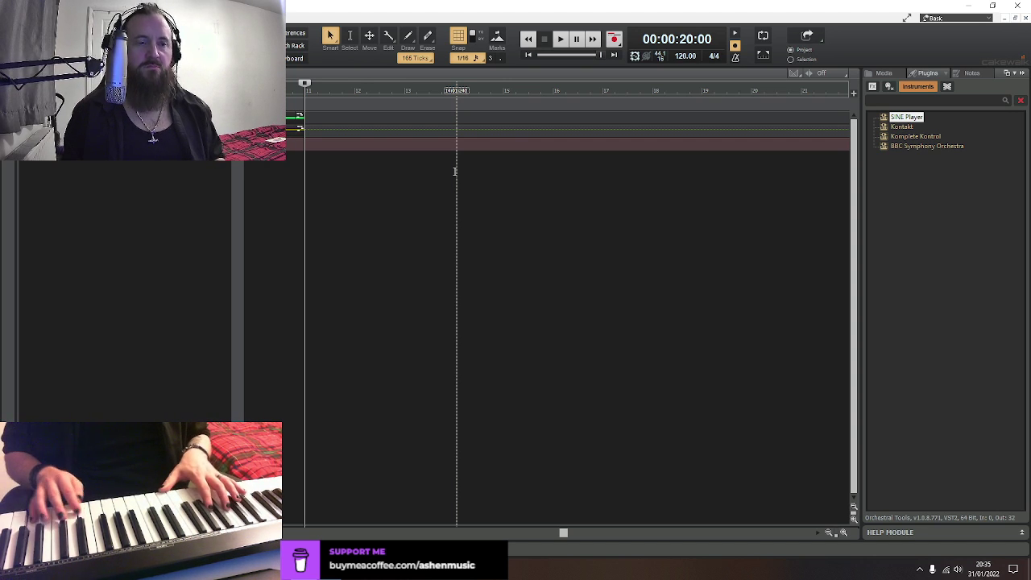
# Change the meter to 3/4 at measure 11, record a new string take from bar 11 into bar 18, and play it back
pyautogui.click(715, 56)
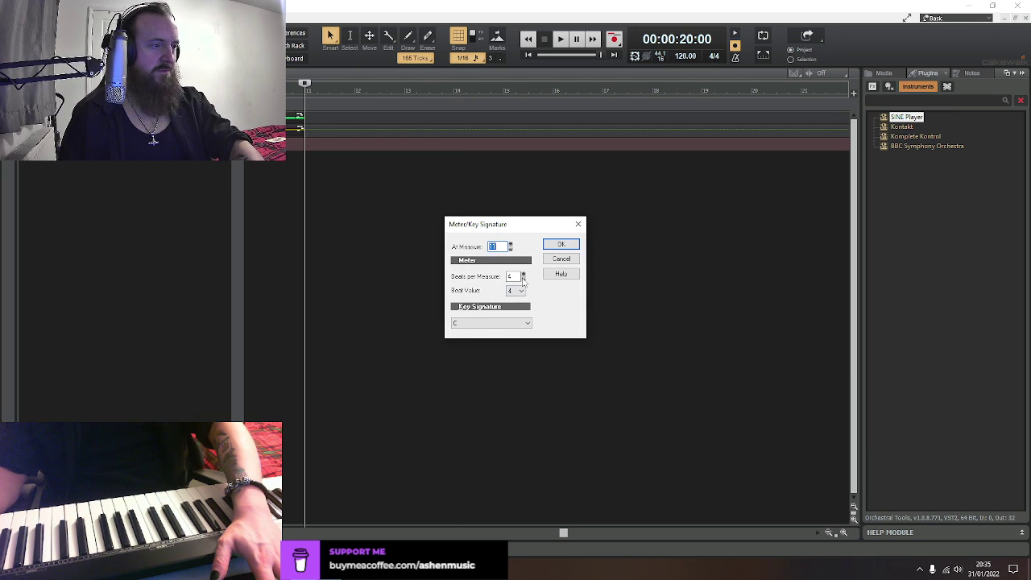
pyautogui.click(564, 246)
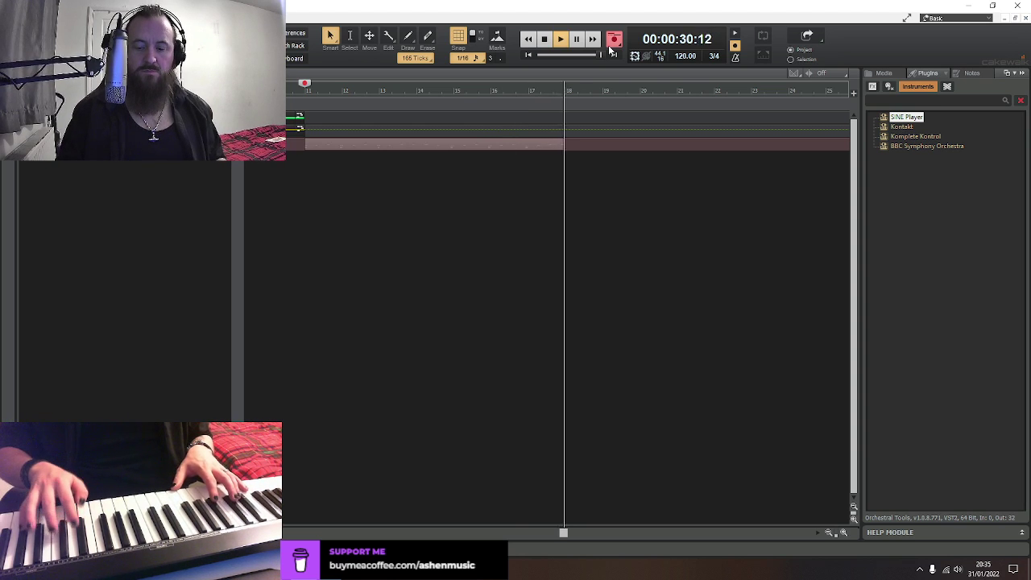
pyautogui.press('space')
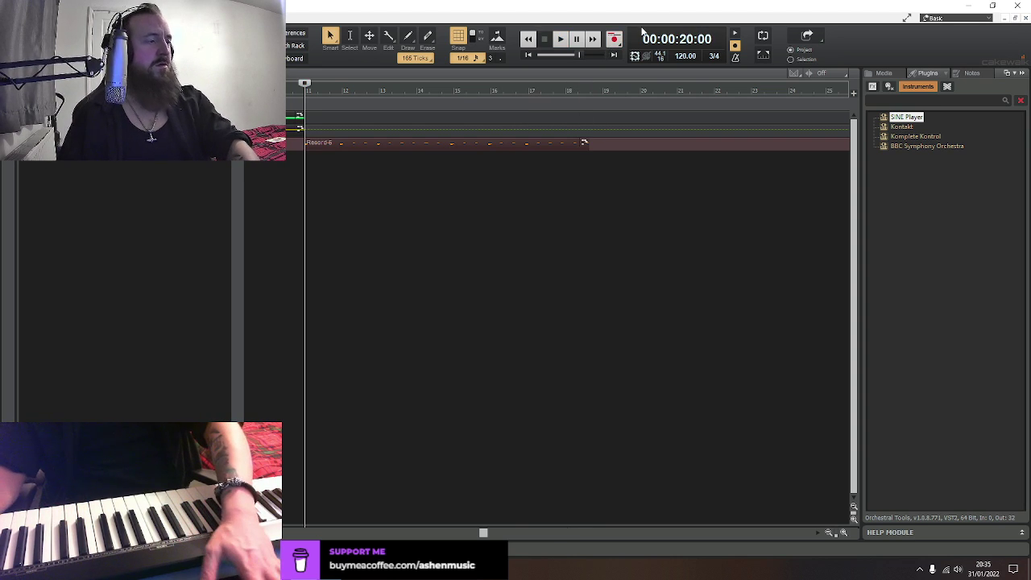
pyautogui.press('space')
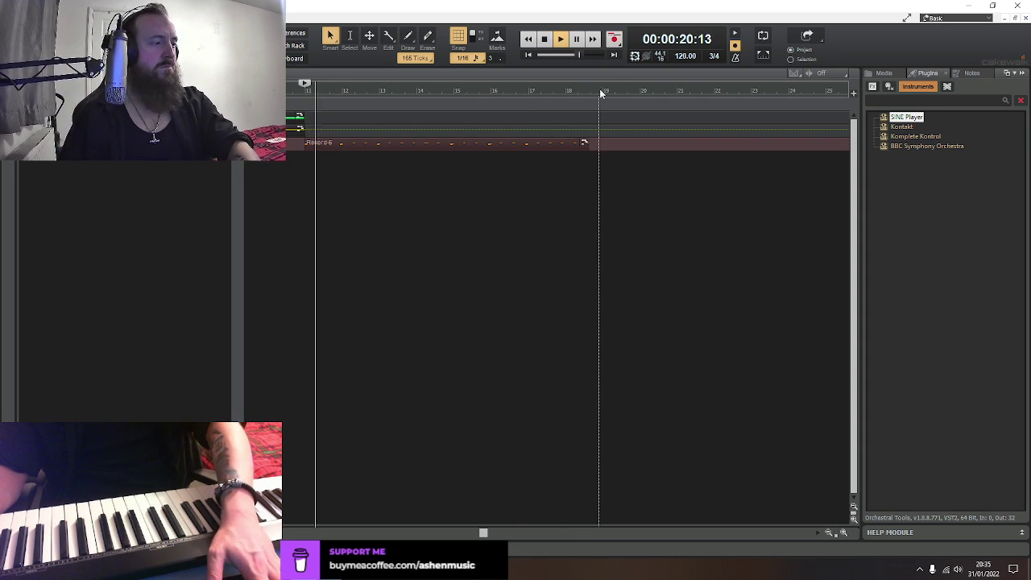
# Open the new clip in the piano roll, delete the C5 and C4 notes at 12:01, and play from bar 11
pyautogui.doubleClick(349, 149)
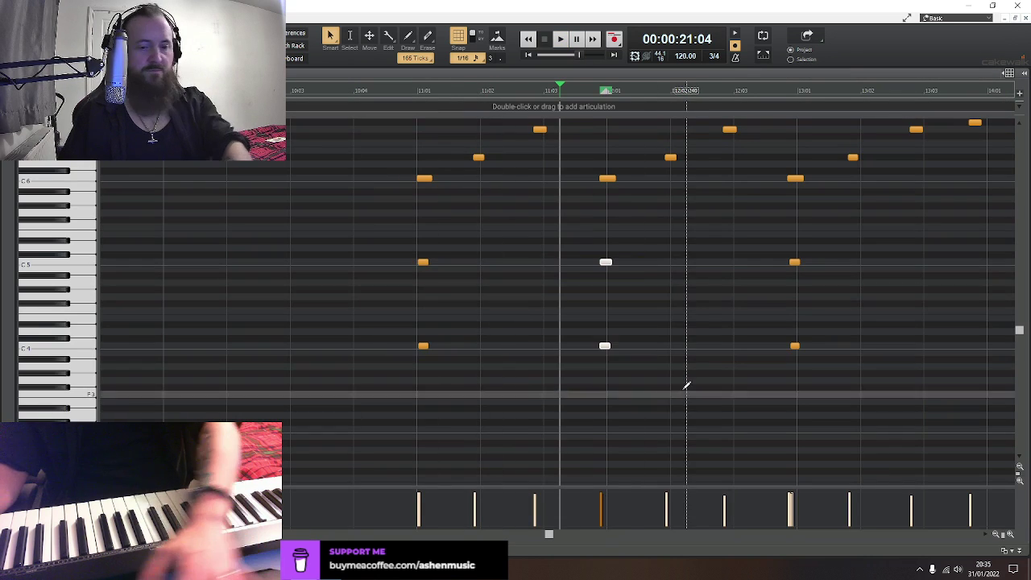
pyautogui.press('Delete')
pyautogui.click(438, 366)
pyautogui.press('space')
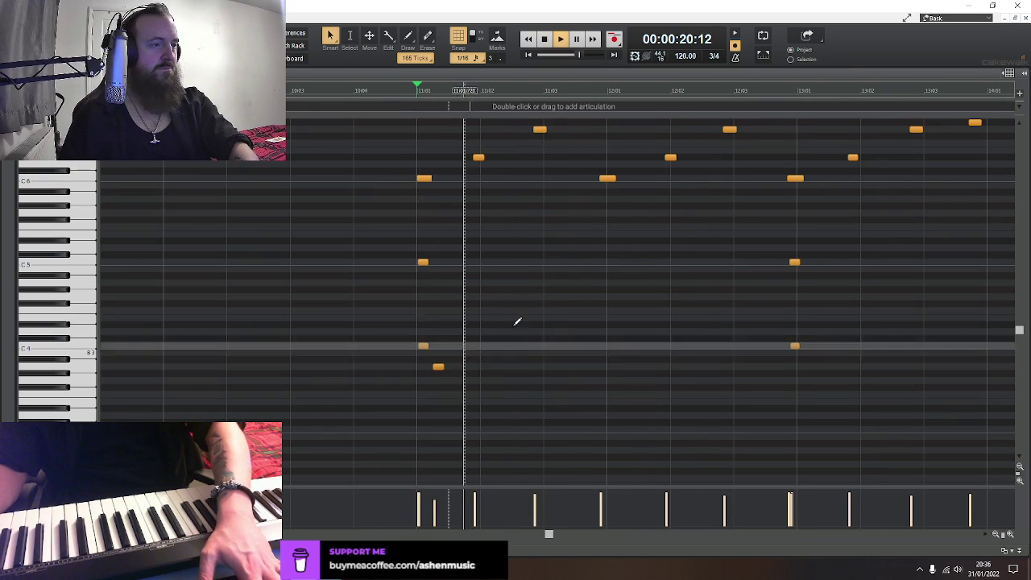
pyautogui.rightClick(438, 367)
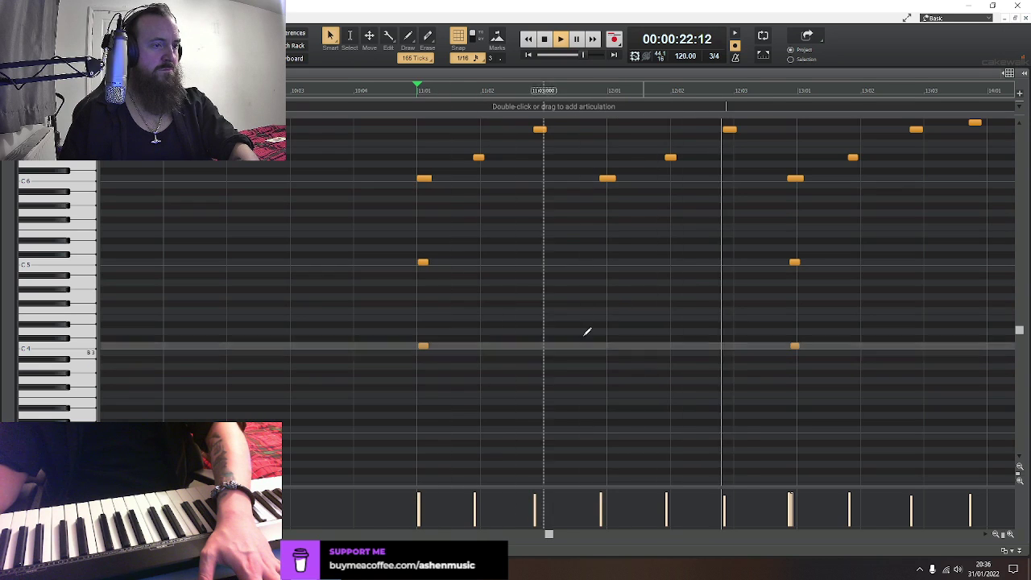
pyautogui.press('space')
# Shift the bar 12 C6, Eb6 and G6 group slightly so its C6 starts at 12:01 and its Eb6 on 12:02
pyautogui.moveTo(603, 224); pyautogui.dragTo(732, 125)
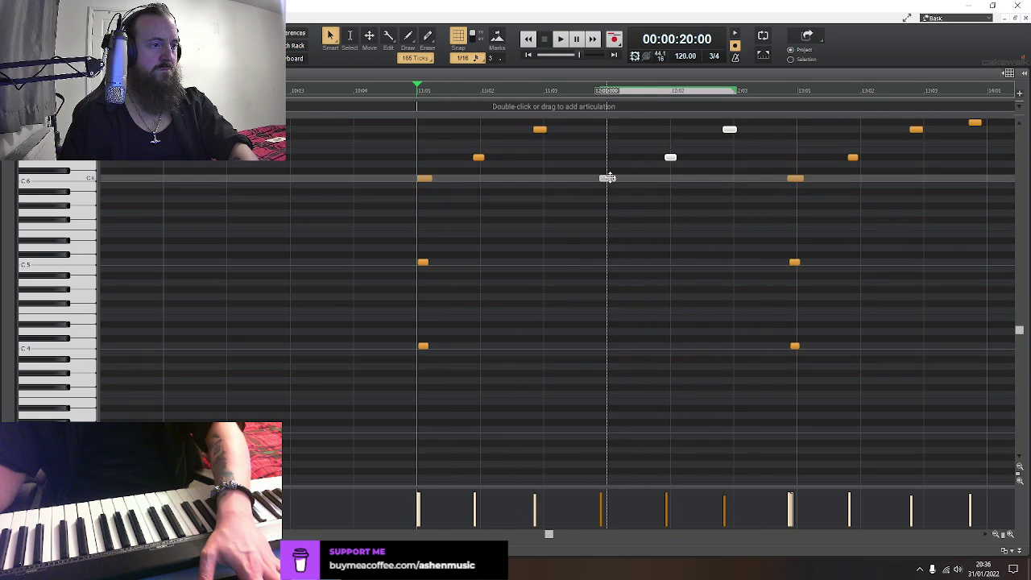
pyautogui.moveTo(608, 177); pyautogui.dragTo(616, 177)
pyautogui.click(669, 188)
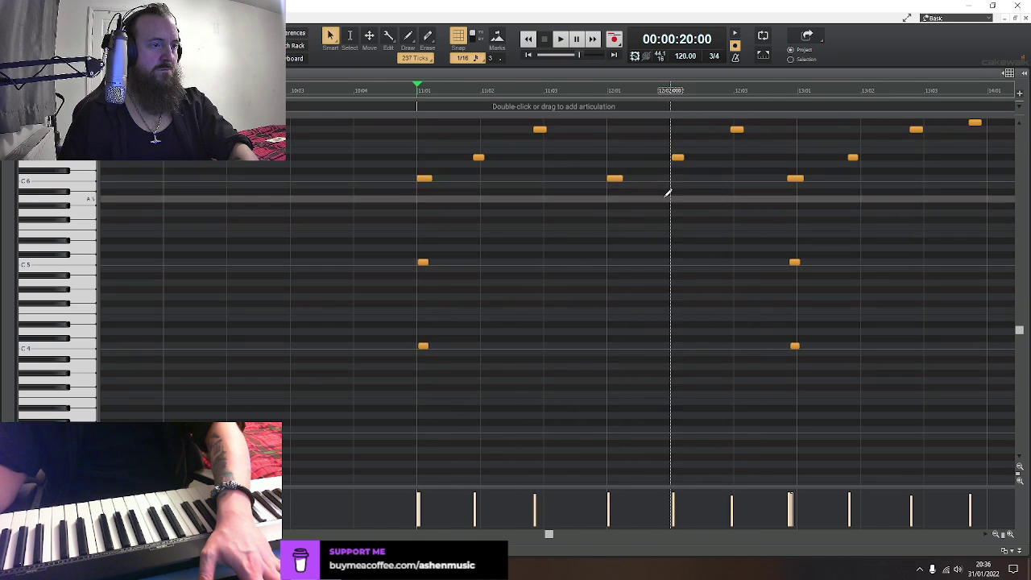
pyautogui.click(734, 129)
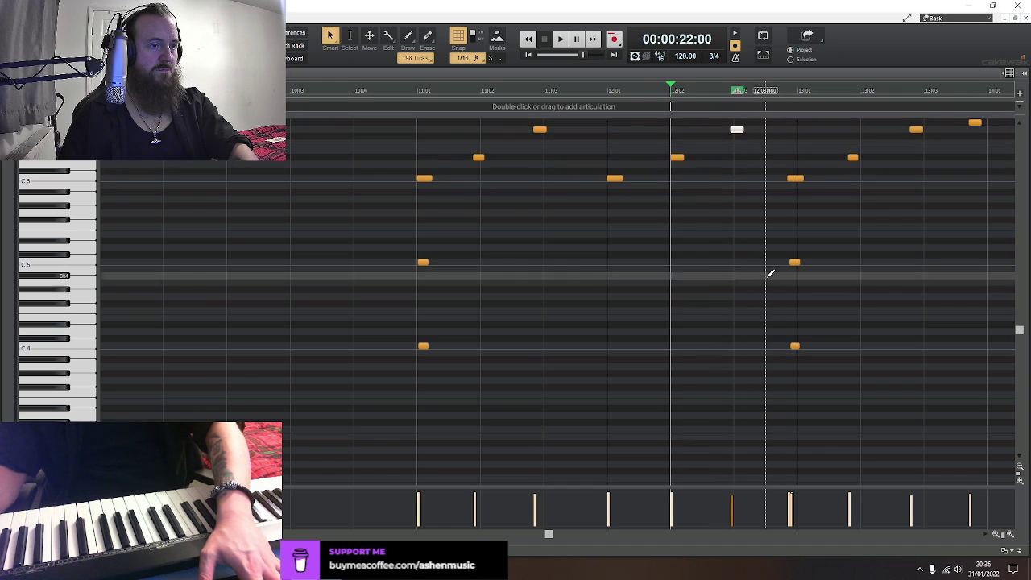
# Move the C6, C5, C4 and Eb6 notes of bar 13 together so the C6 starts at 13:01
pyautogui.moveTo(550, 534); pyautogui.dragTo(630, 534)
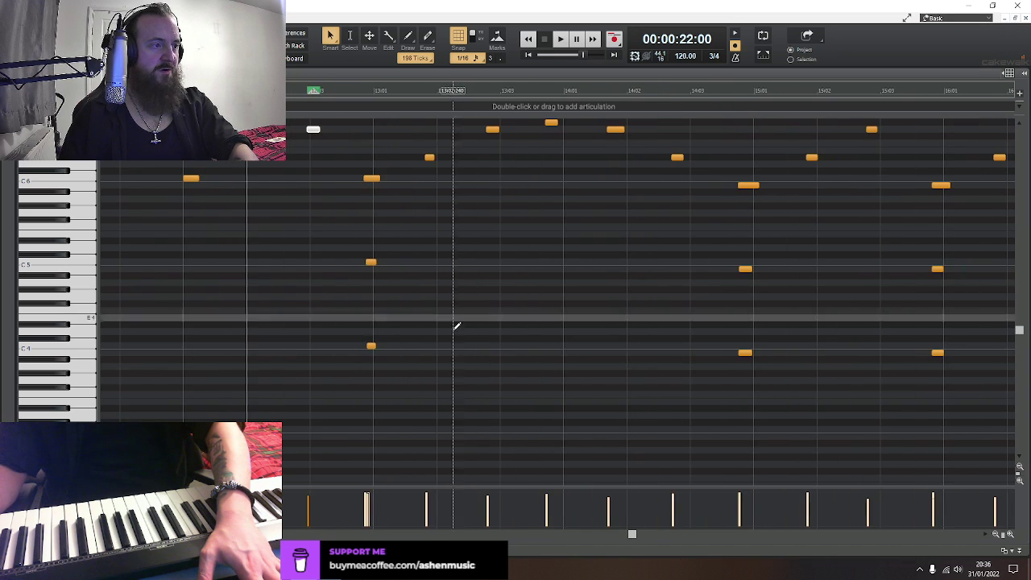
pyautogui.moveTo(337, 374); pyautogui.dragTo(465, 145)
pyautogui.moveTo(372, 178); pyautogui.dragTo(381, 178)
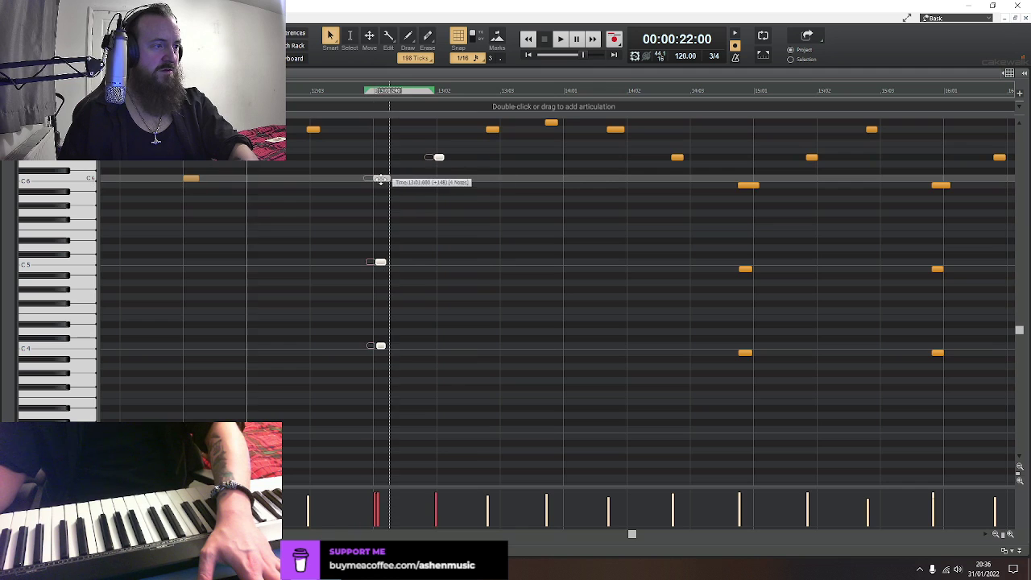
pyautogui.click(465, 180)
# Align the Eb6, G6, Ab6, G6 and Eb6 notes to the beats 13:02, 13:03, 14:01, 14:02 and 14:03, and play the passage
pyautogui.scroll(1, 500, 174)
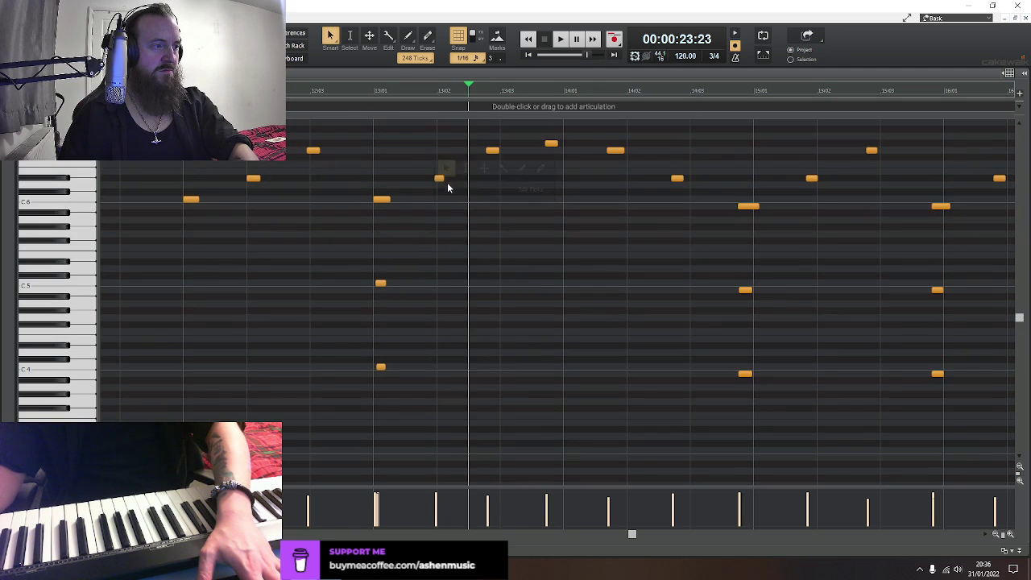
pyautogui.click(439, 178)
pyautogui.moveTo(492, 150); pyautogui.dragTo(634, 150)
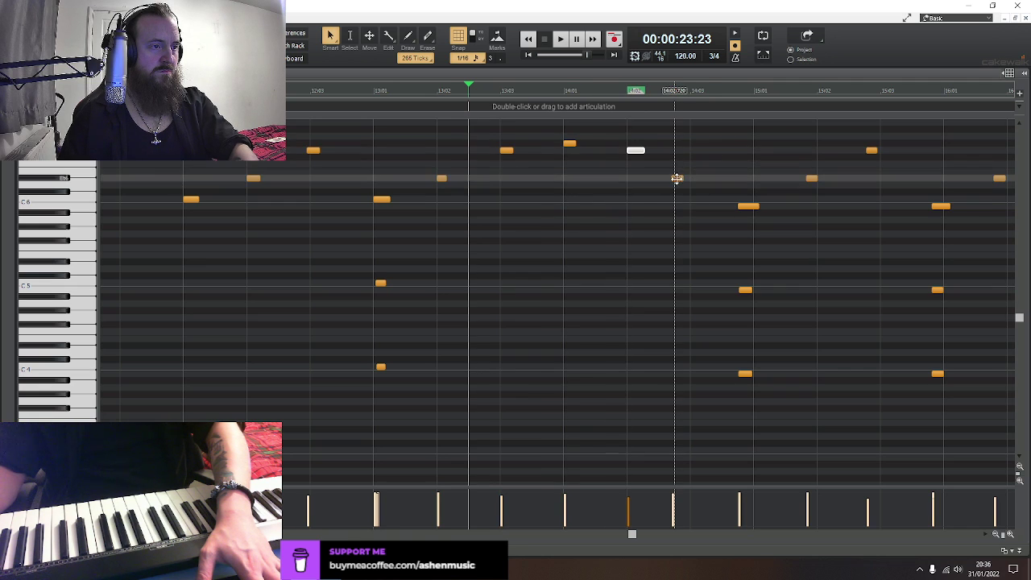
pyautogui.moveTo(677, 177); pyautogui.dragTo(696, 178)
pyautogui.click(741, 157)
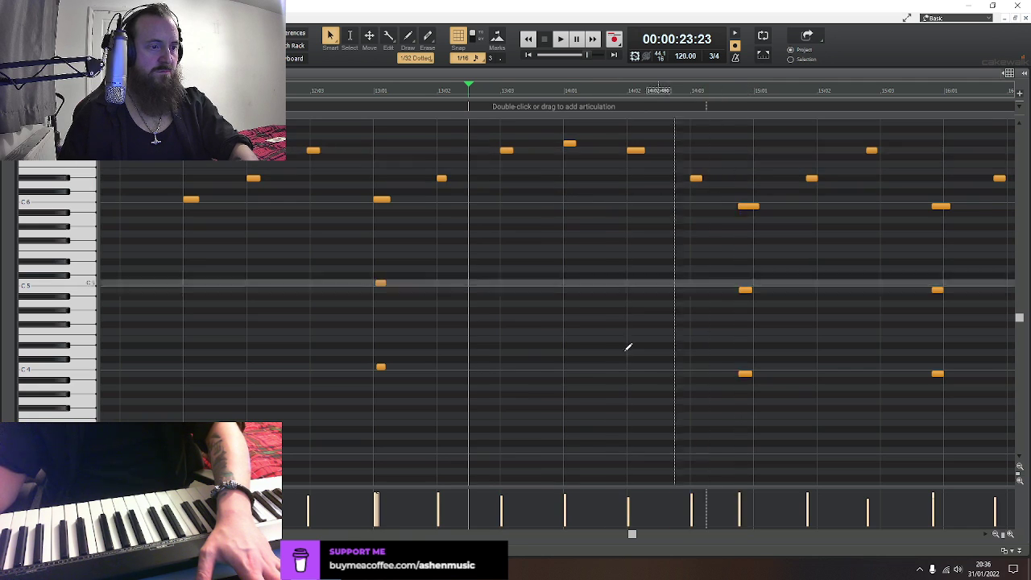
pyautogui.click(996, 536)
pyautogui.click(996, 535)
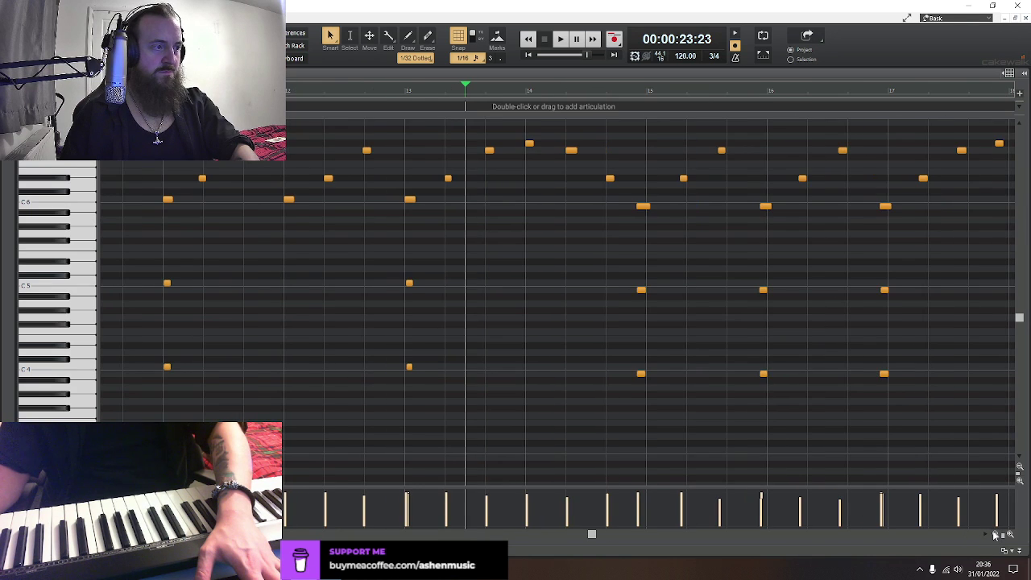
pyautogui.press('space')
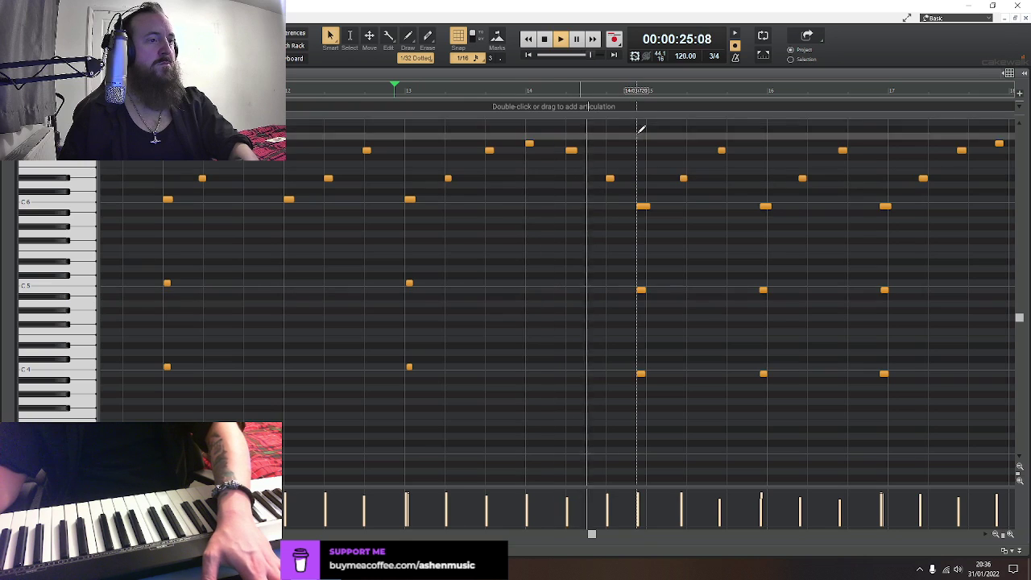
# Shift all notes from bar 15 onward together so the B5 starts at 15:01, and undo the stray note drawn in bar 15
pyautogui.press('space')
pyautogui.moveTo(635, 122)
pyautogui.mouseDown()
pyautogui.moveTo(1010, 301)
pyautogui.moveTo(1015, 383)
pyautogui.mouseUp()
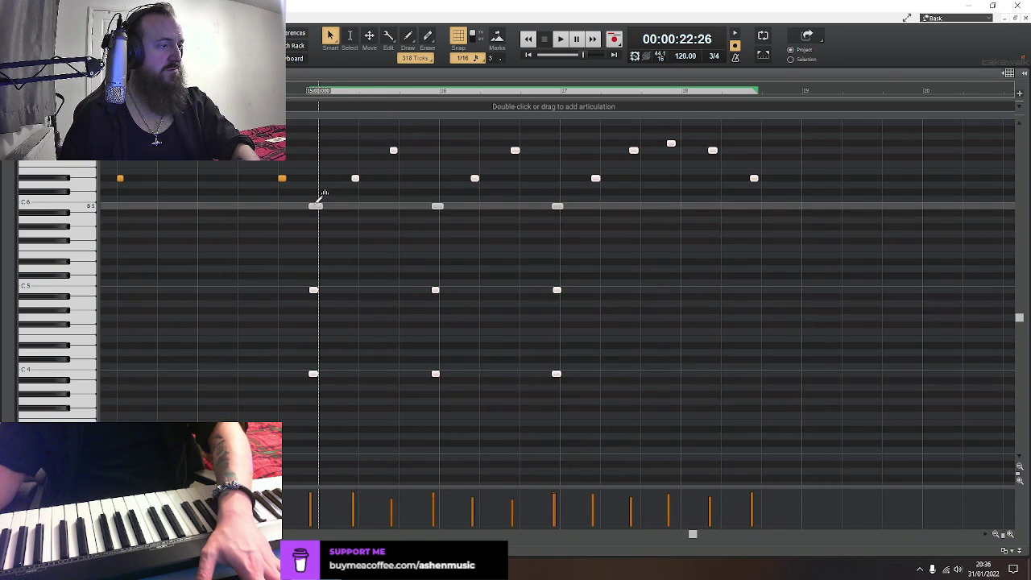
pyautogui.moveTo(315, 206); pyautogui.dragTo(379, 179)
pyautogui.click(338, 201)
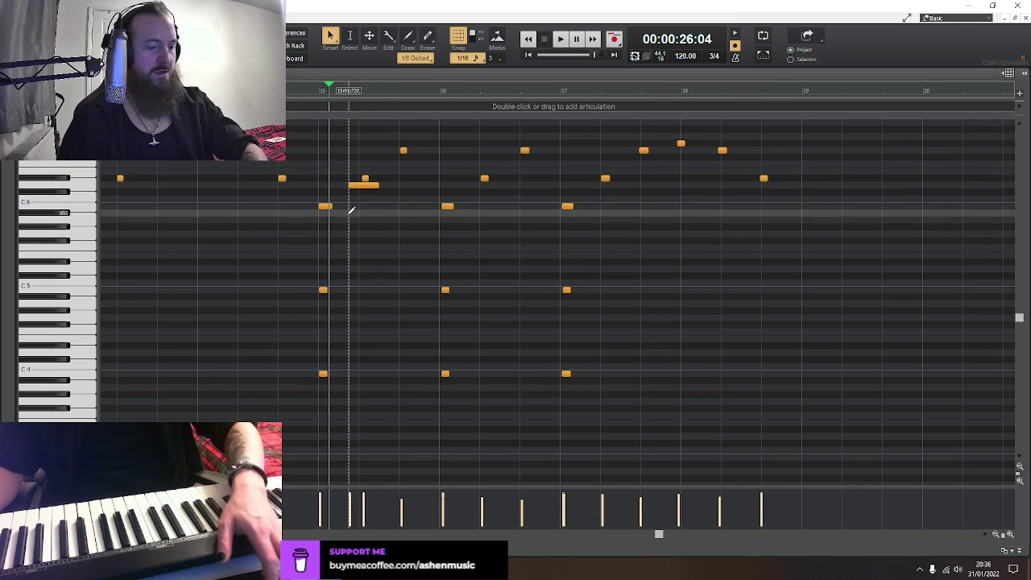
pyautogui.hotkey('ctrl', 'z')
# Align Eb6 and G6 of bar 15 to 15:02 and 15:03, and B5, B4, B3 and Eb6 of bar 16 to 16:01 and 16:02
pyautogui.click(363, 177)
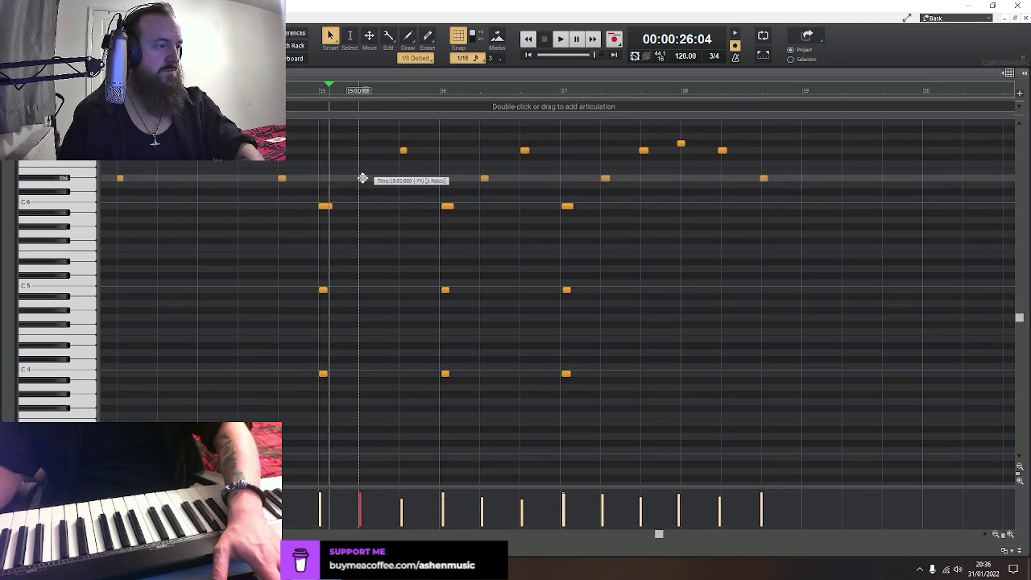
pyautogui.click(402, 151)
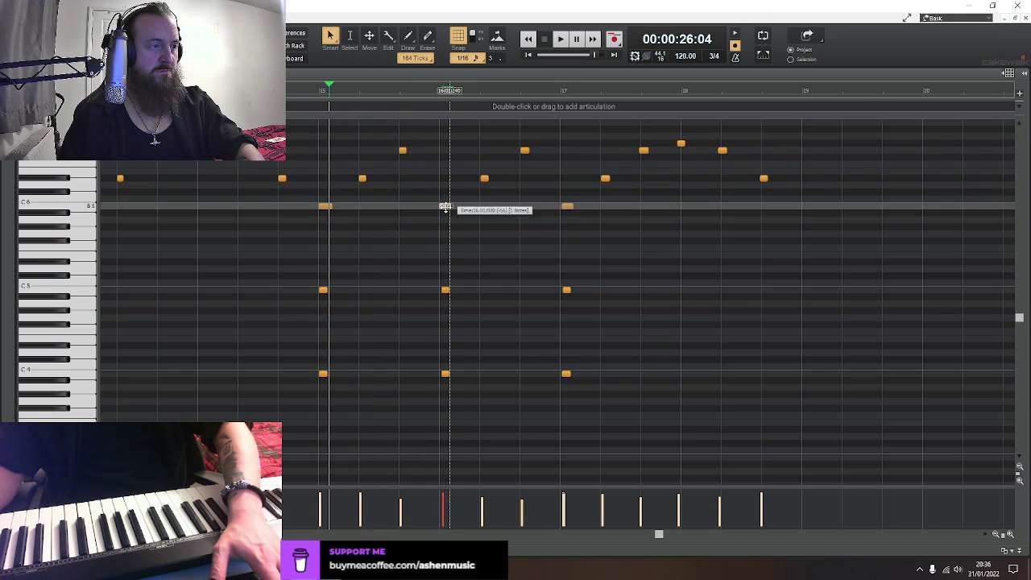
pyautogui.click(445, 207)
pyautogui.click(444, 290)
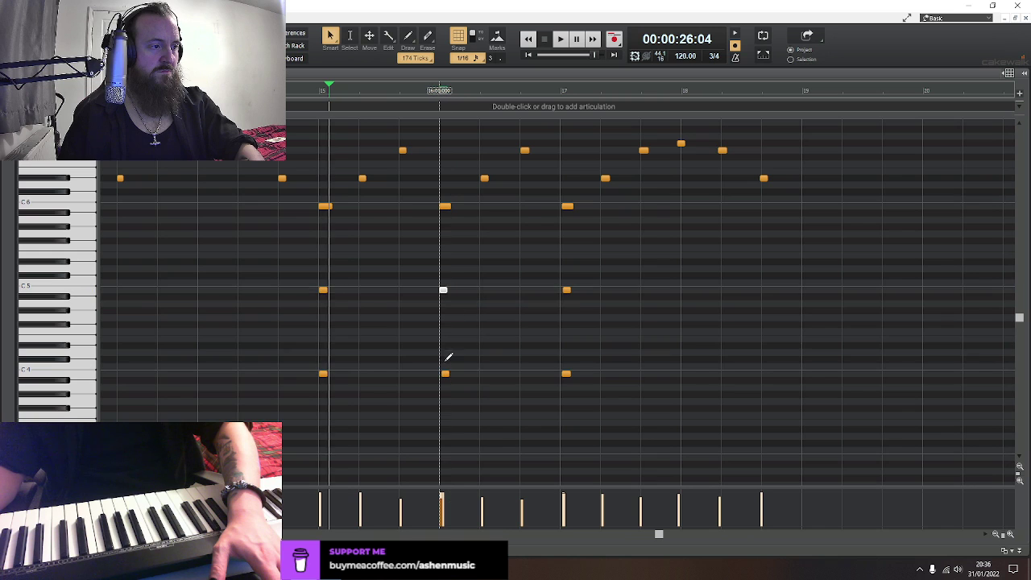
pyautogui.click(445, 374)
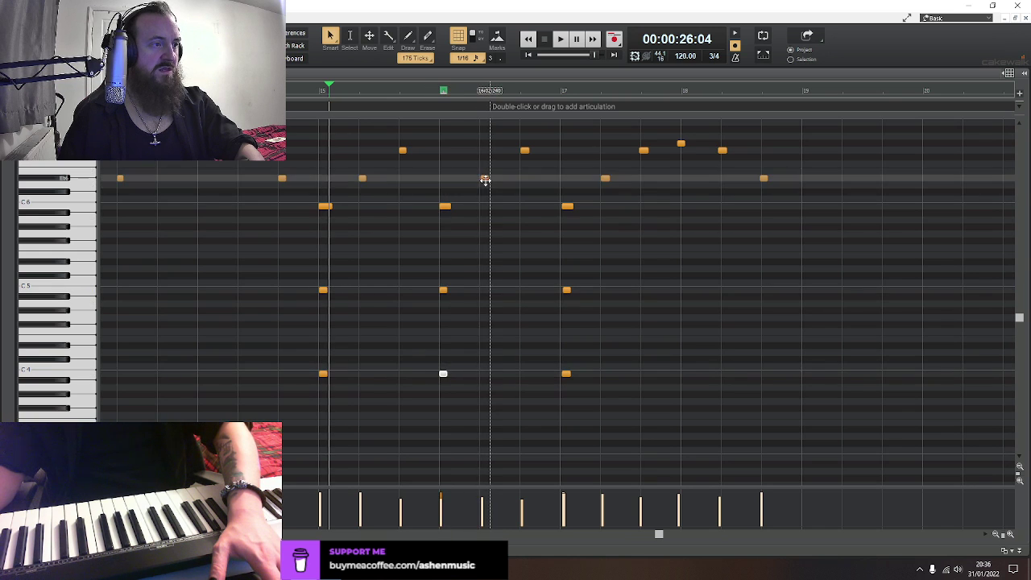
pyautogui.click(484, 179)
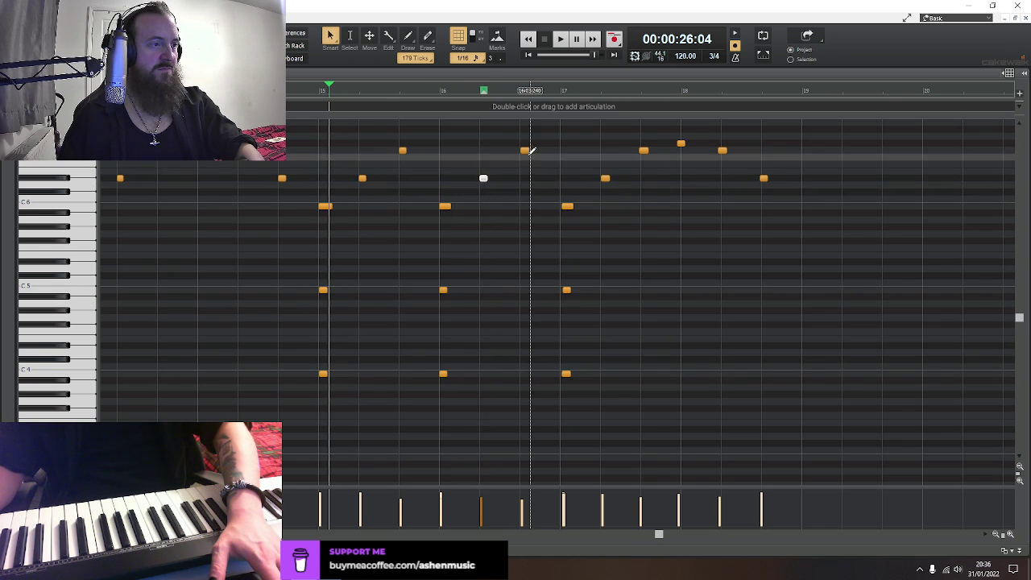
# Align the B5, B4 and B3 notes of bar 17 to the beat at 17:01
pyautogui.click(568, 206)
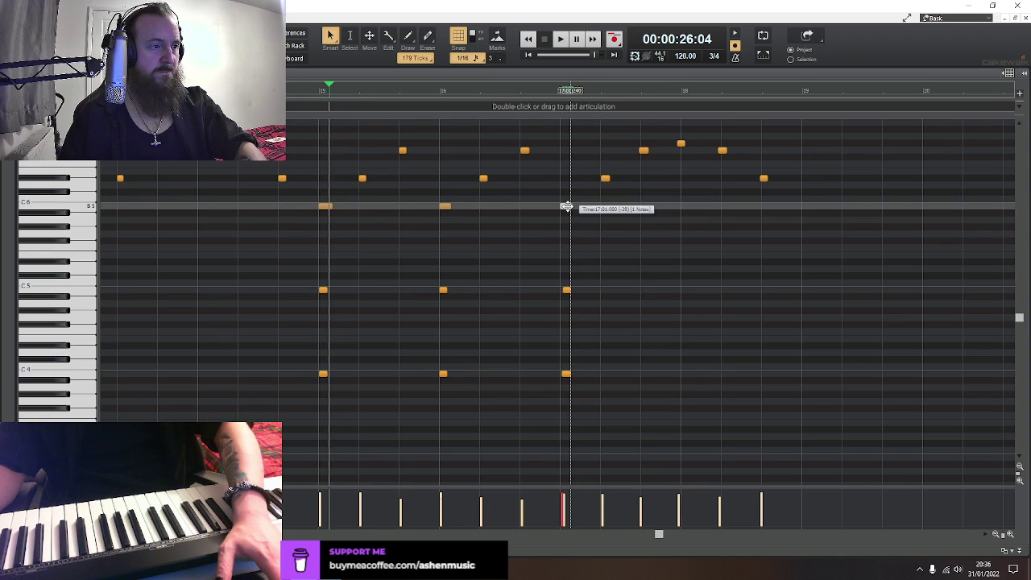
pyautogui.moveTo(534, 274); pyautogui.dragTo(622, 394)
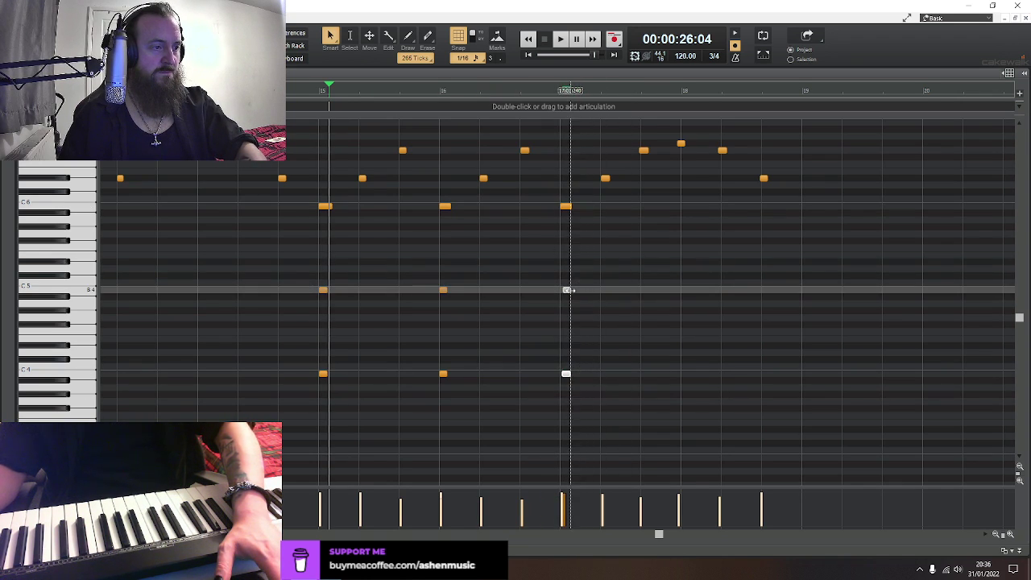
pyautogui.moveTo(566, 292); pyautogui.dragTo(564, 294)
pyautogui.click(578, 392)
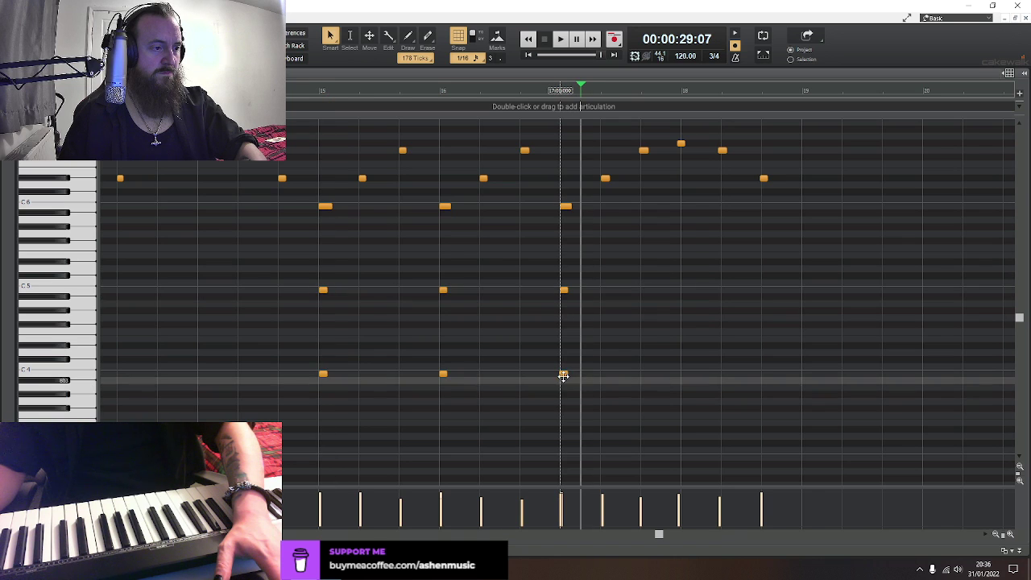
pyautogui.click(565, 376)
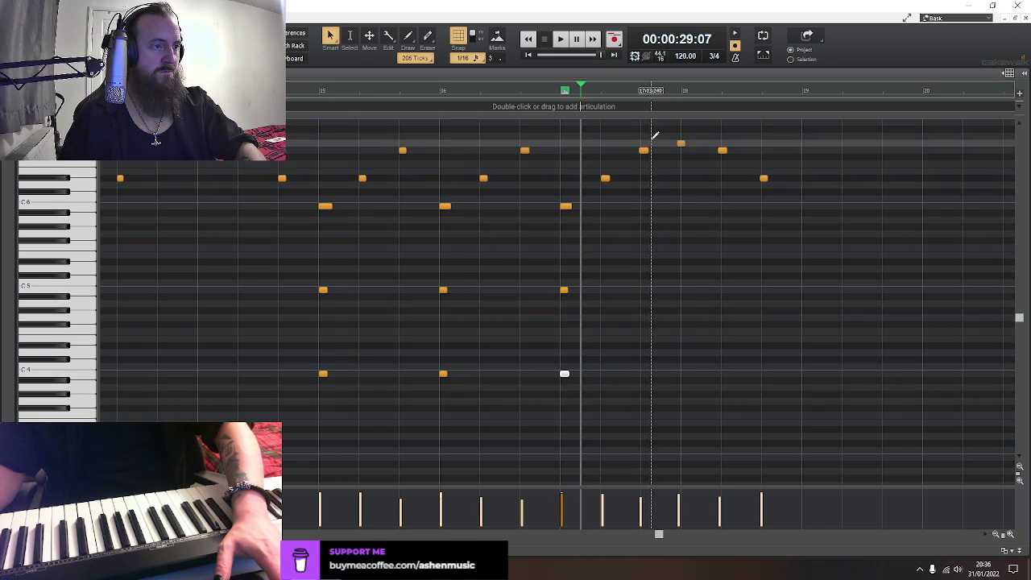
# Align the G6, Ab6, G6 and Eb6 notes to the beats 17:03, 18:01, 18:02 and 18:03
pyautogui.click(644, 151)
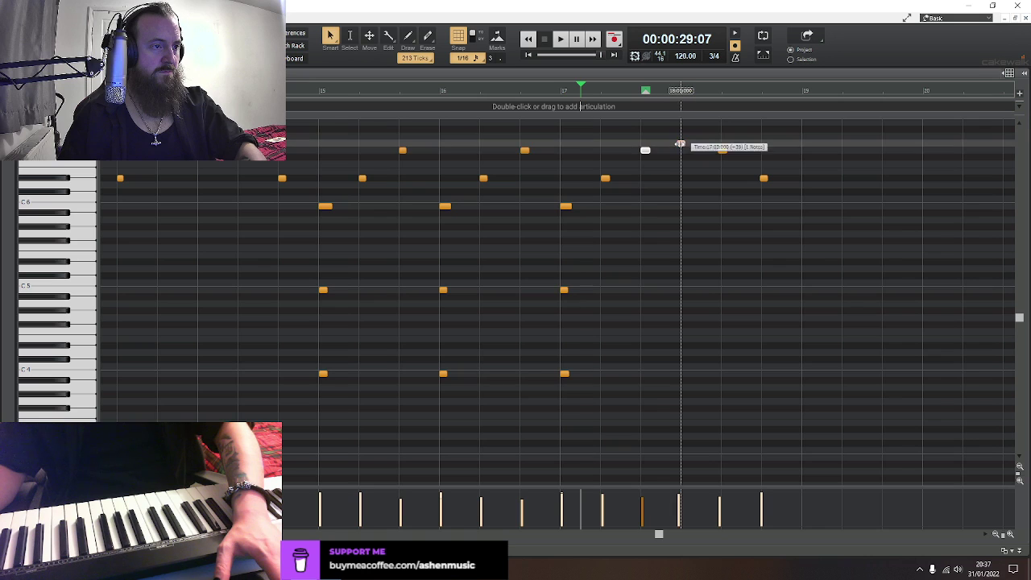
pyautogui.click(681, 144)
pyautogui.click(722, 151)
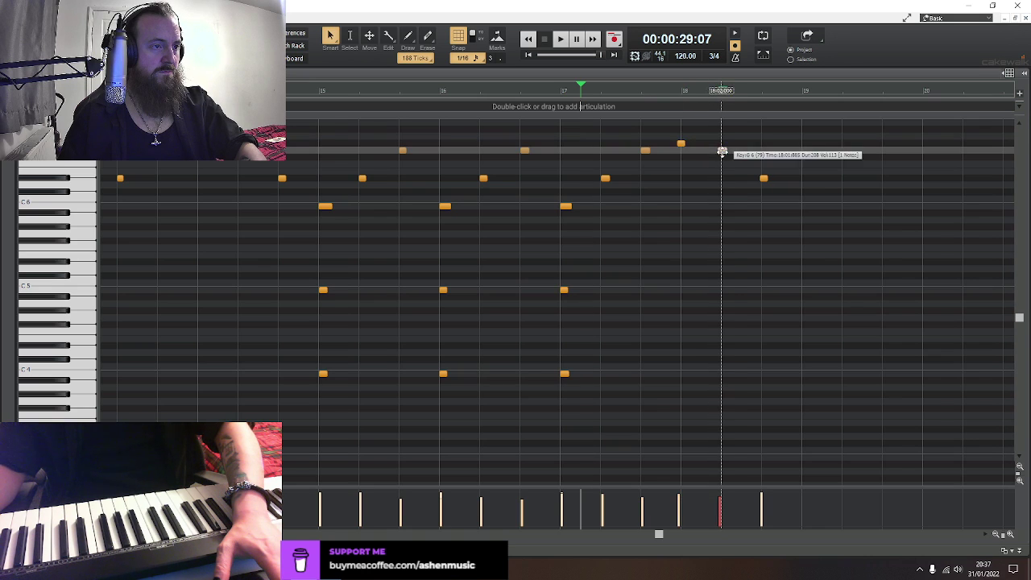
pyautogui.click(764, 177)
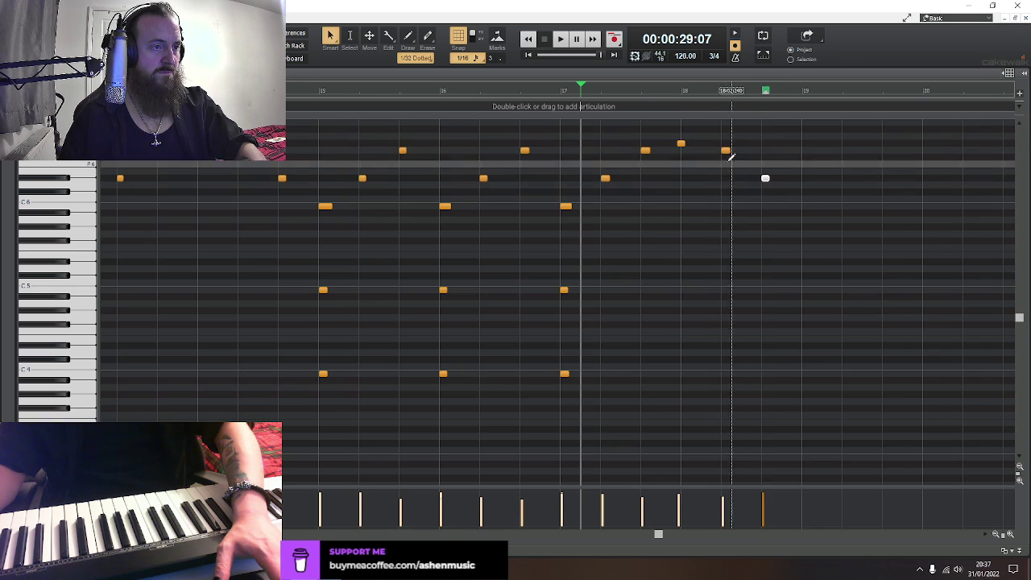
pyautogui.click(680, 143)
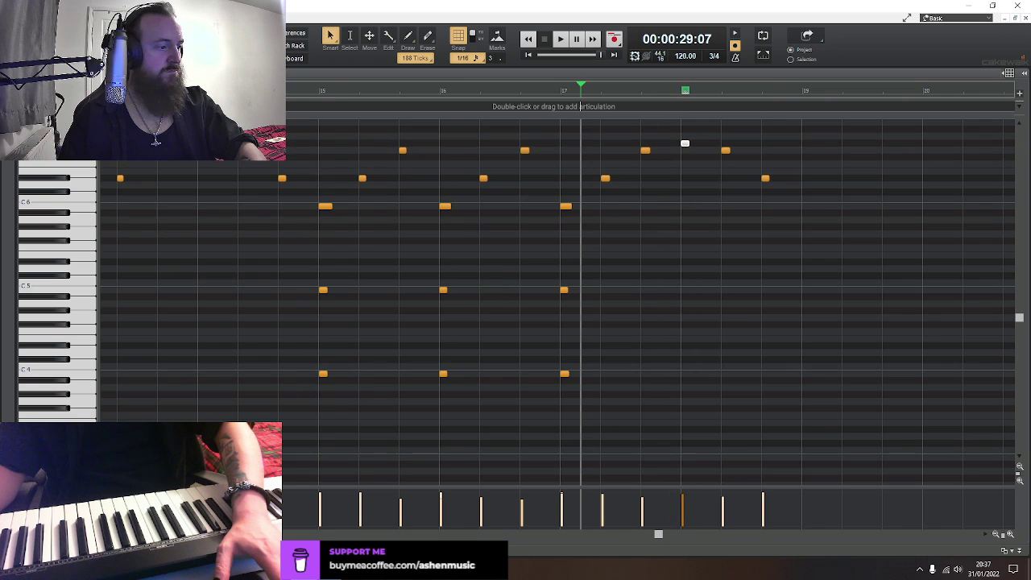
# Return to the track view, play the clip from just before bar 11, and reopen it in the piano roll
pyautogui.press('d')
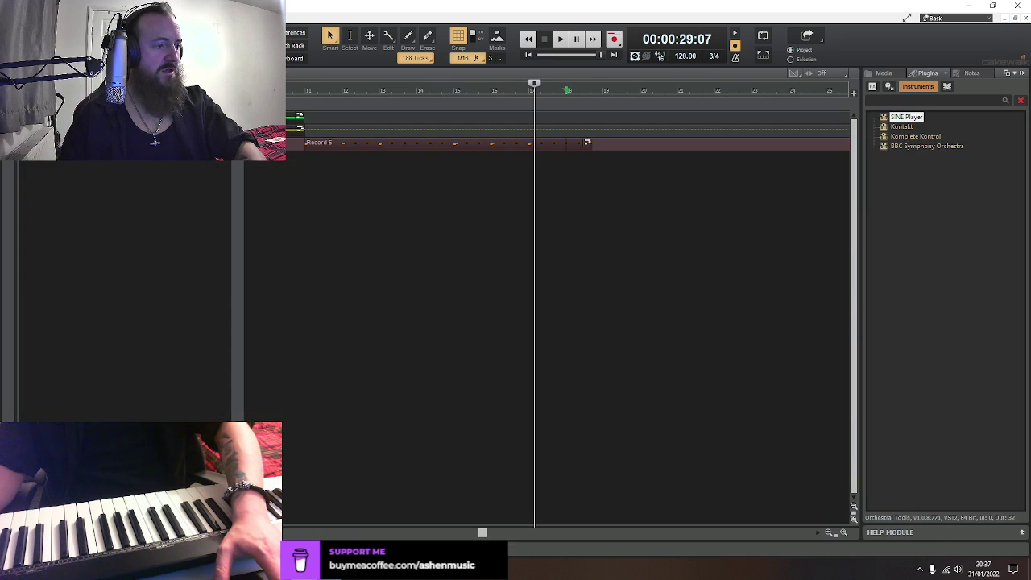
pyautogui.moveTo(242, 279); pyautogui.dragTo(281, 279)
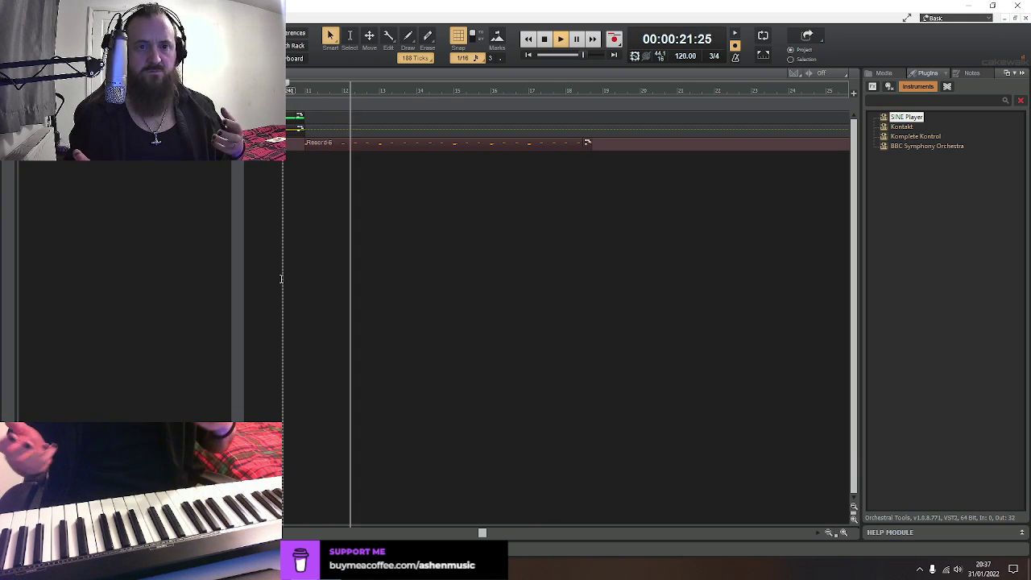
pyautogui.press('space')
pyautogui.click(334, 145)
pyautogui.doubleClick(334, 145)
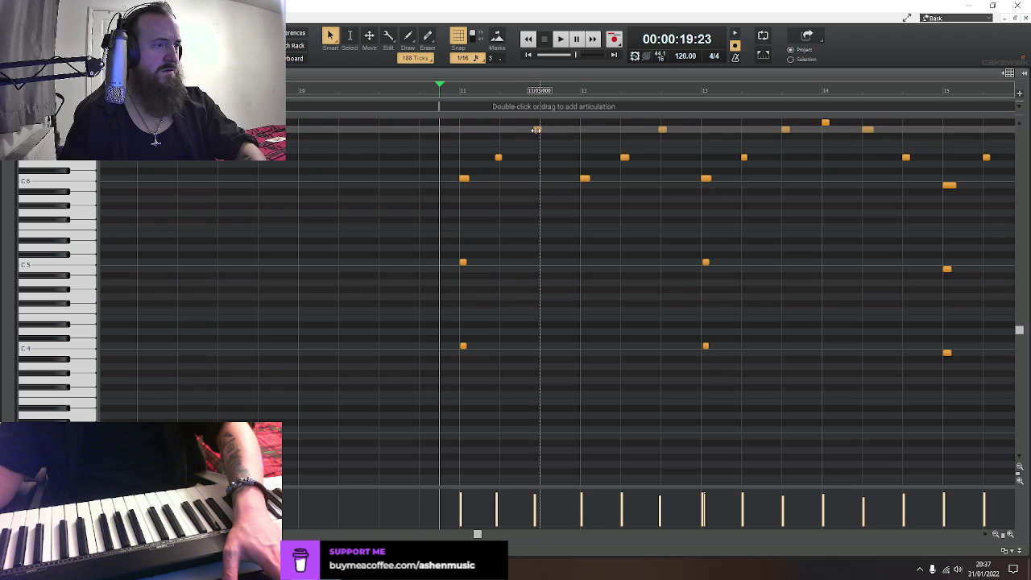
# Align the Eb6 and G6 notes of bar 11 to 11:02 and 11:03, and play the passage through
pyautogui.moveTo(538, 129); pyautogui.dragTo(544, 129)
pyautogui.click(499, 157)
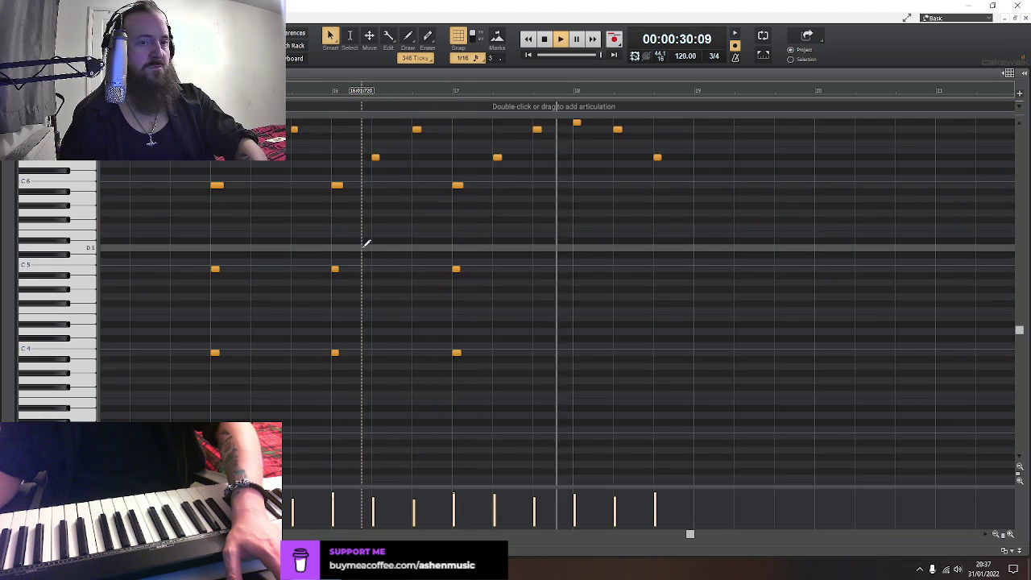
pyautogui.press('space')
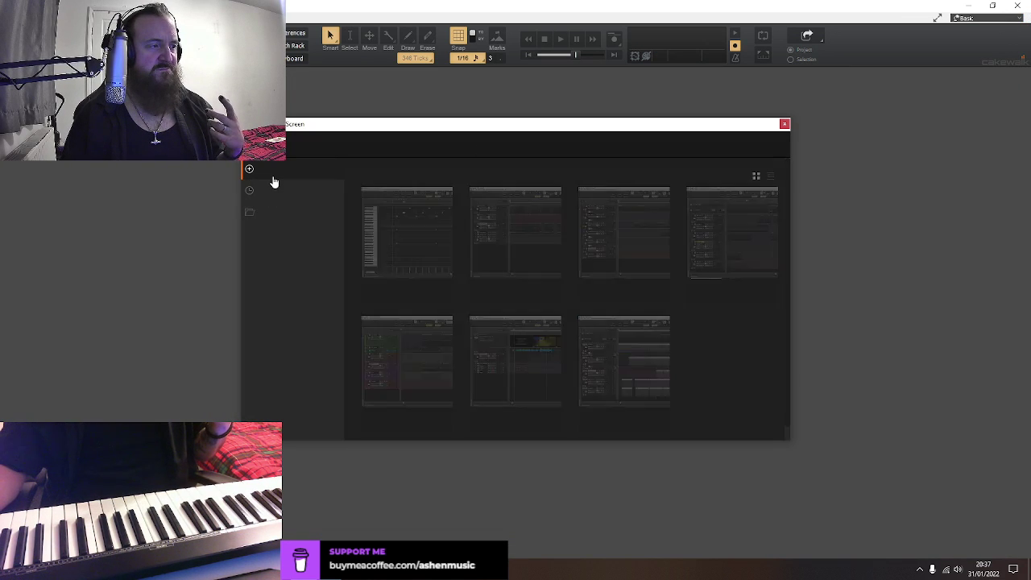
# Create a new project from the start screen and collapse the Inspector and the Help Module
pyautogui.click(271, 169)
pyautogui.click(759, 236)
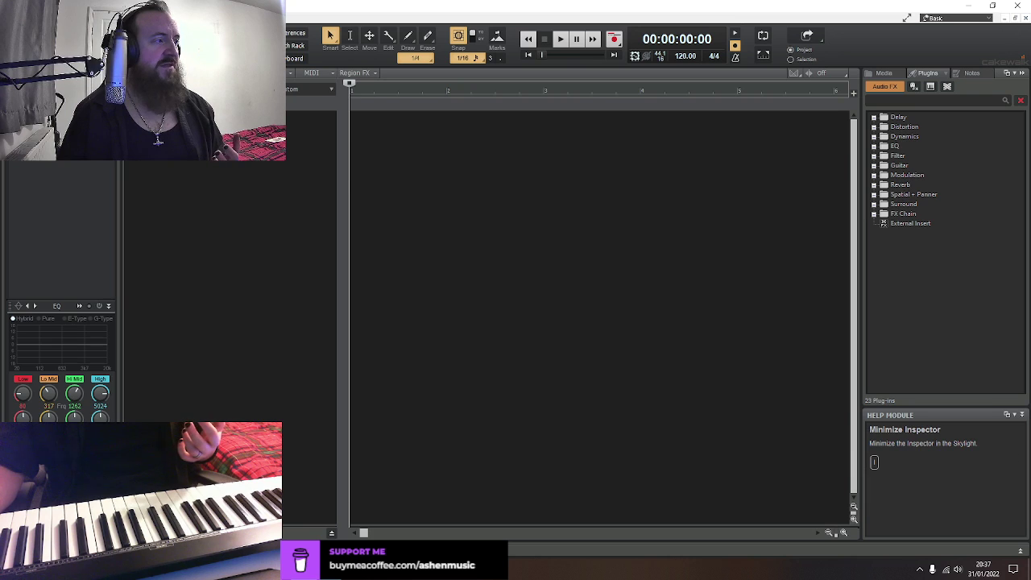
pyautogui.click(112, 79)
pyautogui.click(1023, 415)
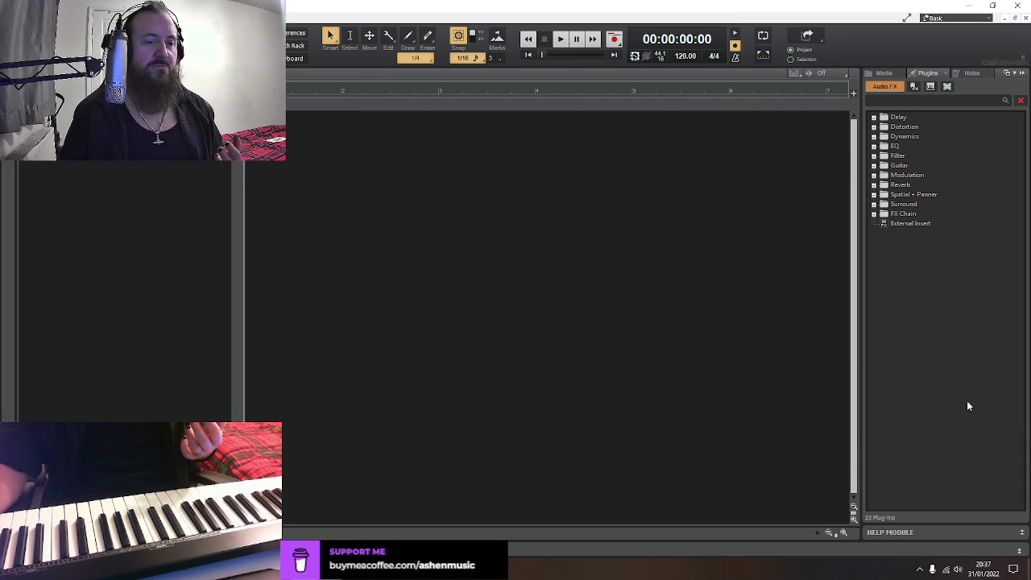
# Insert SINE Player and BBC Symphony Orchestra into the project as simple instrument tracks
pyautogui.click(932, 87)
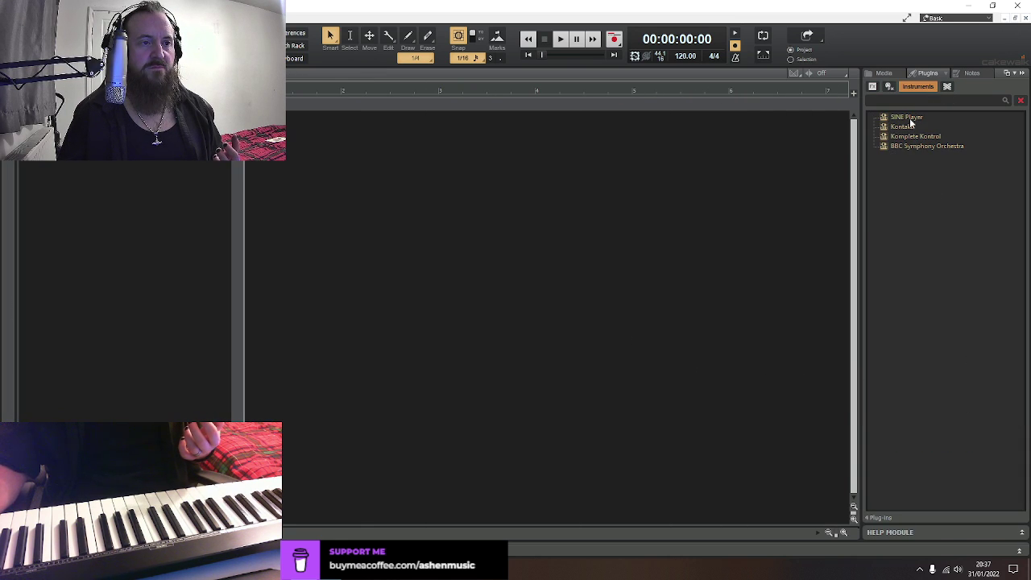
pyautogui.moveTo(906, 118); pyautogui.dragTo(145, 204)
pyautogui.click(633, 185)
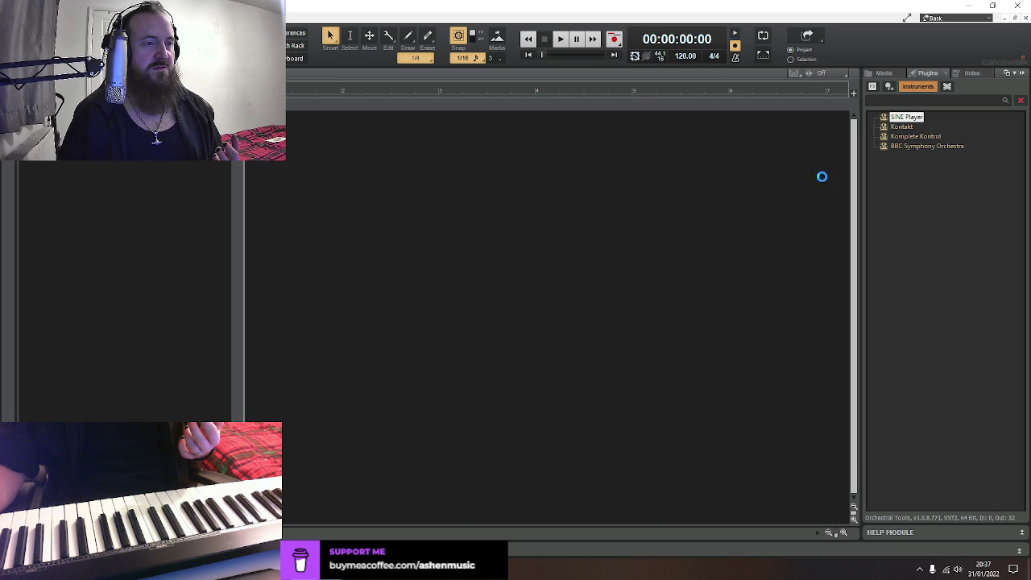
pyautogui.moveTo(931, 143); pyautogui.dragTo(40, 269)
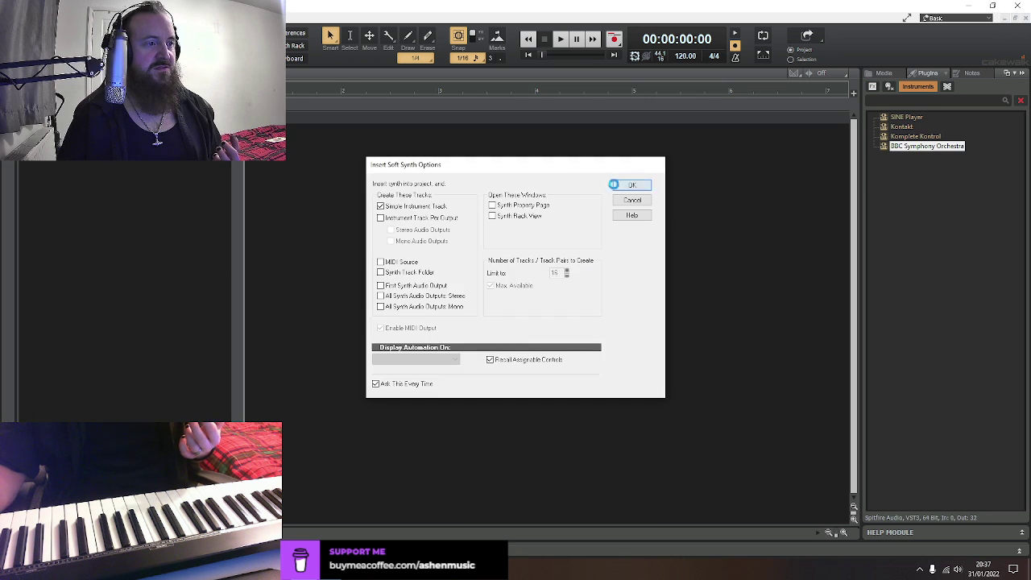
pyautogui.click(615, 184)
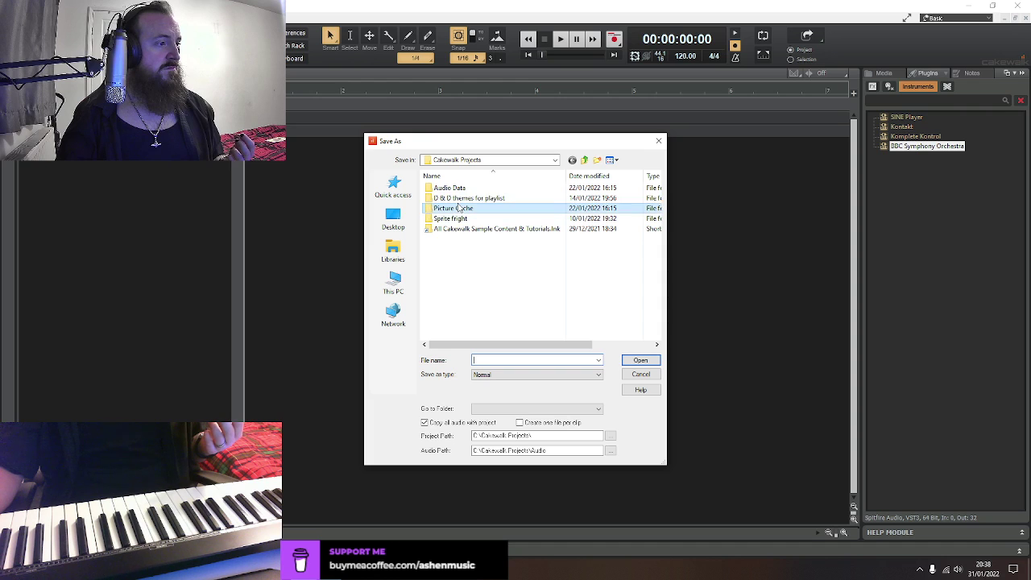
# Save the project as The Ethereal Heath in the Ambient - The Field folder of D & D themes for playlist
pyautogui.doubleClick(459, 198)
pyautogui.doubleClick(459, 188)
pyautogui.click(511, 360)
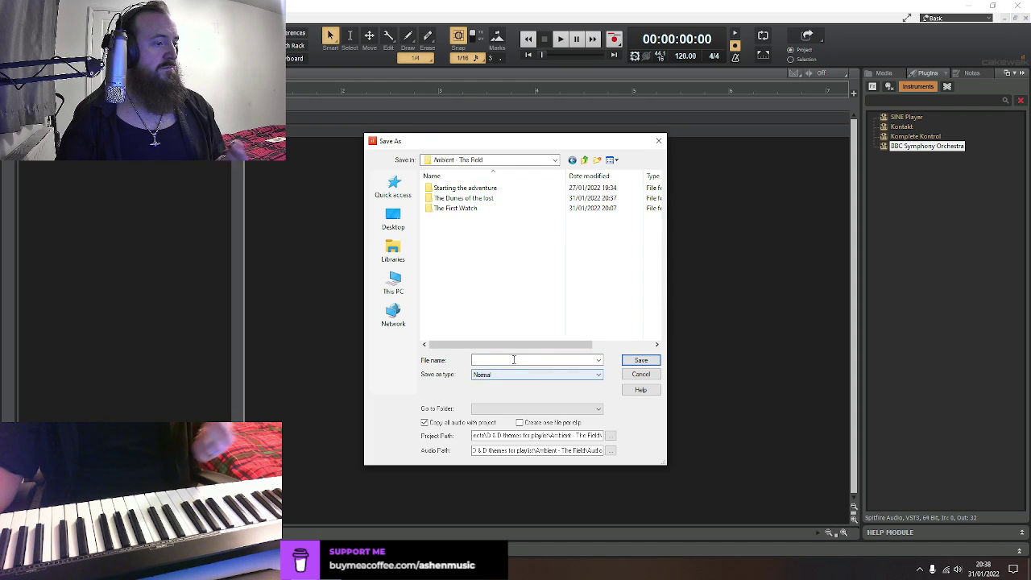
pyautogui.write('Teh')
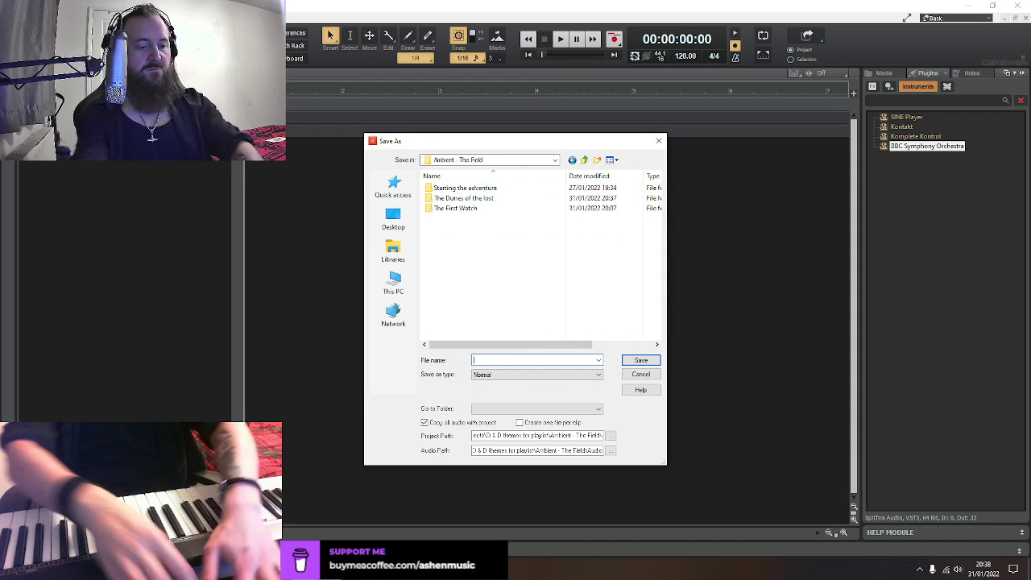
pyautogui.press('BackSpace')
pyautogui.press('BackSpace')
pyautogui.write('he ')
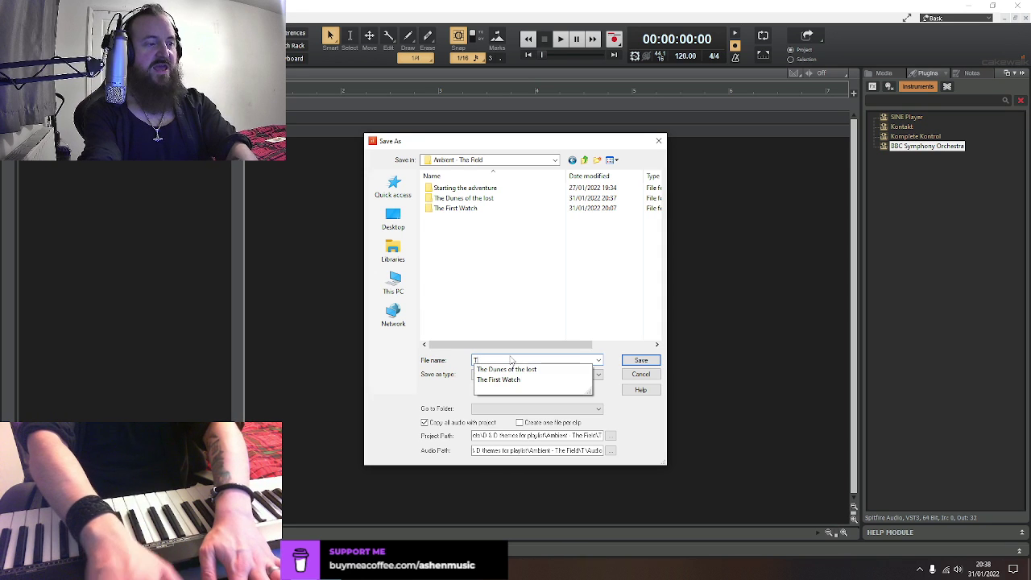
pyautogui.write('Ether')
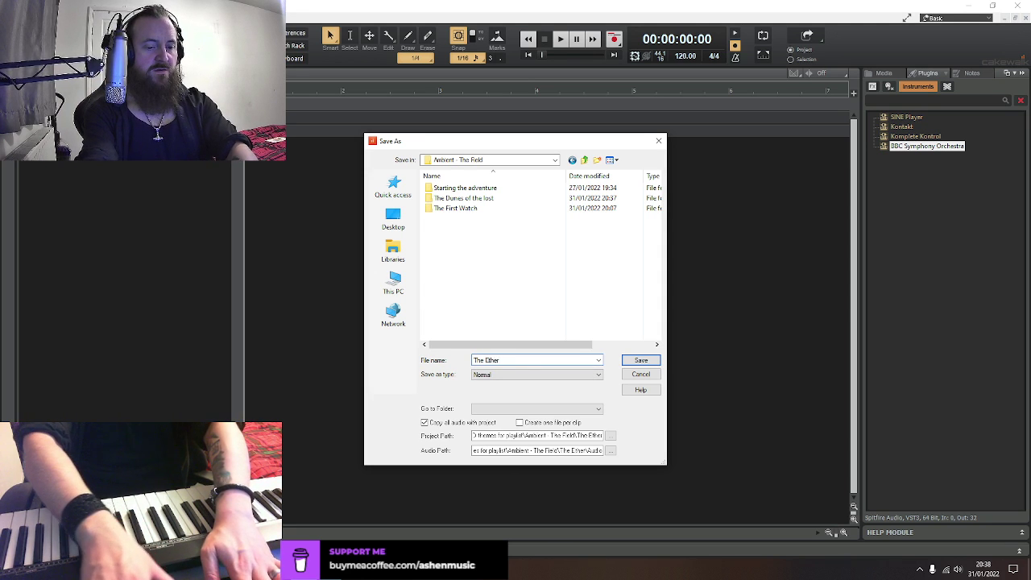
pyautogui.write('eal Heat')
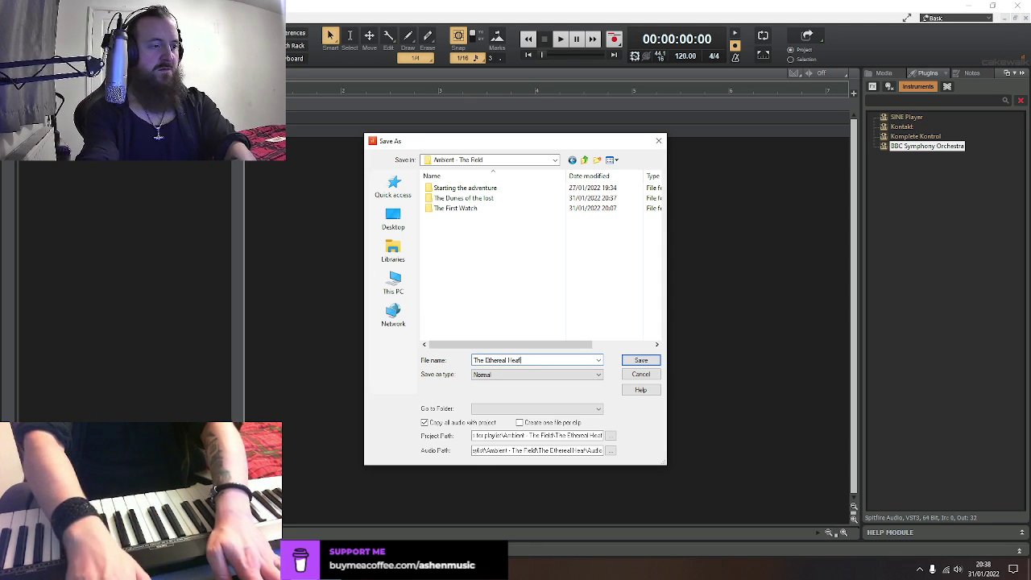
pyautogui.write('v')
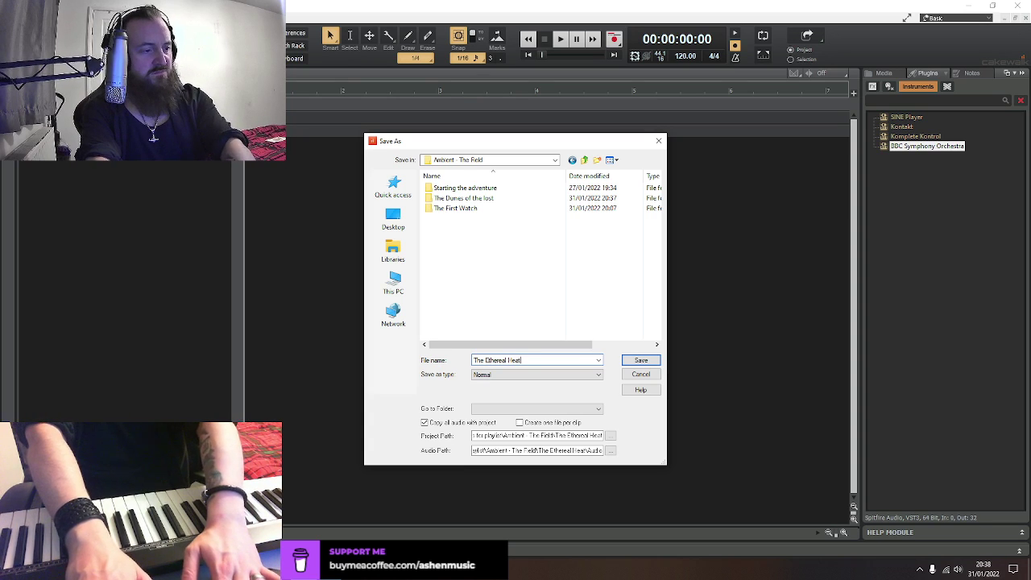
pyautogui.press('BackSpace')
pyautogui.press('BackSpace')
pyautogui.write('th')
pyautogui.press('Return')
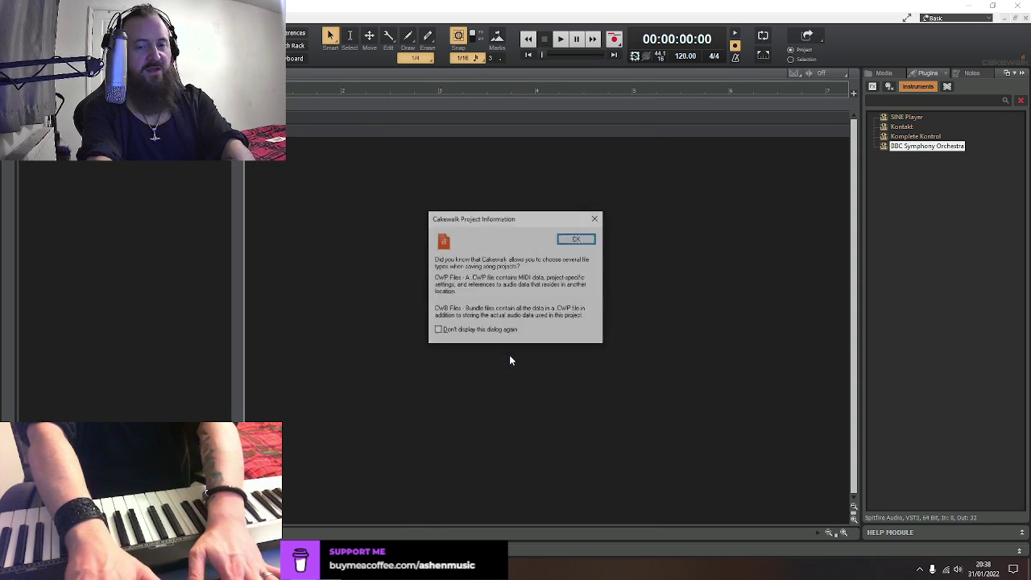
pyautogui.press('Return')
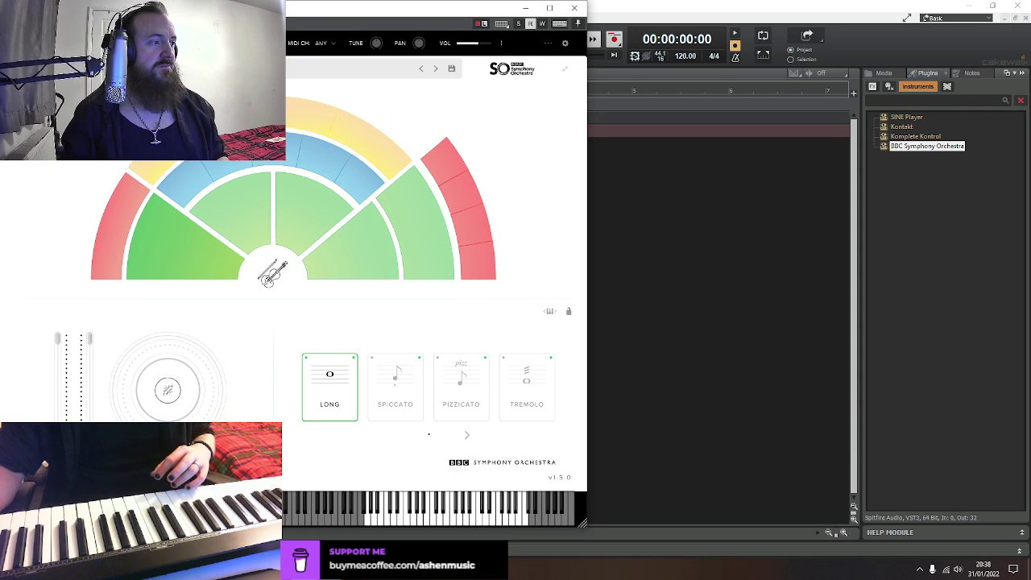
# Choose the harp and celeste section with Harp Plucks in BBC Symphony Orchestra
pyautogui.click(274, 113)
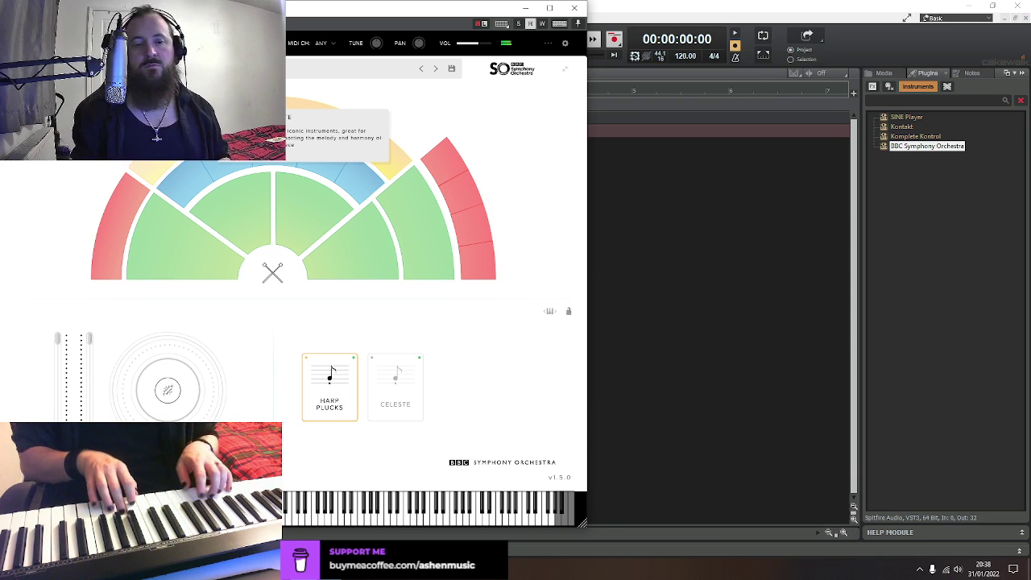
# Close the BBC Symphony Orchestra window and set the metronome's record count-in to 2 measures
pyautogui.click(575, 9)
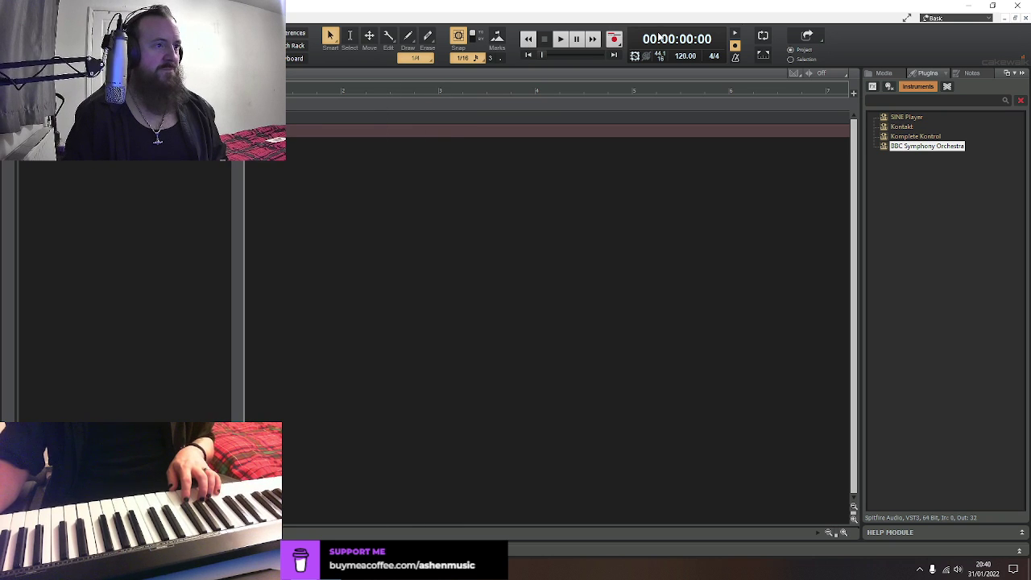
pyautogui.rightClick(614, 38)
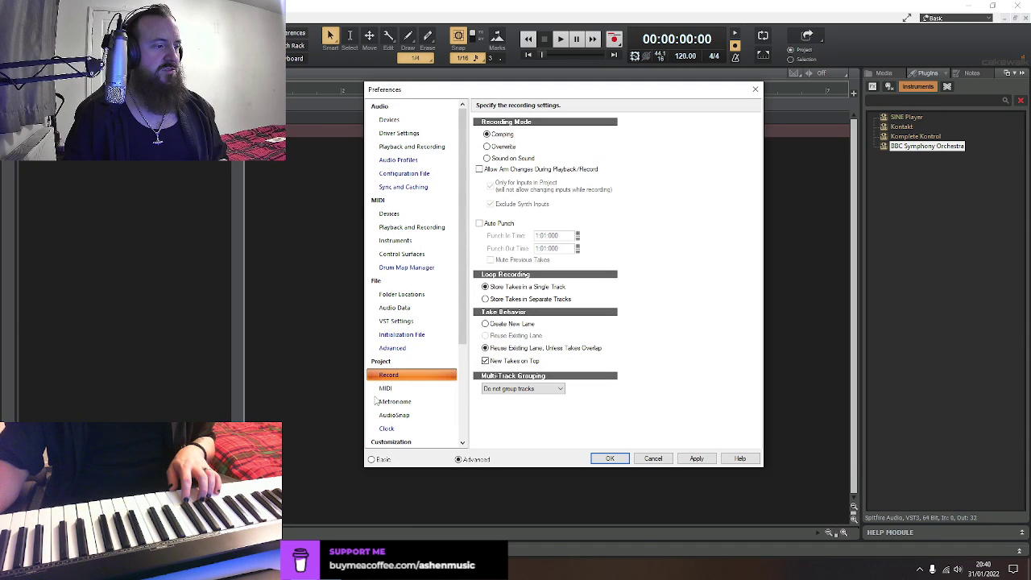
pyautogui.click(403, 402)
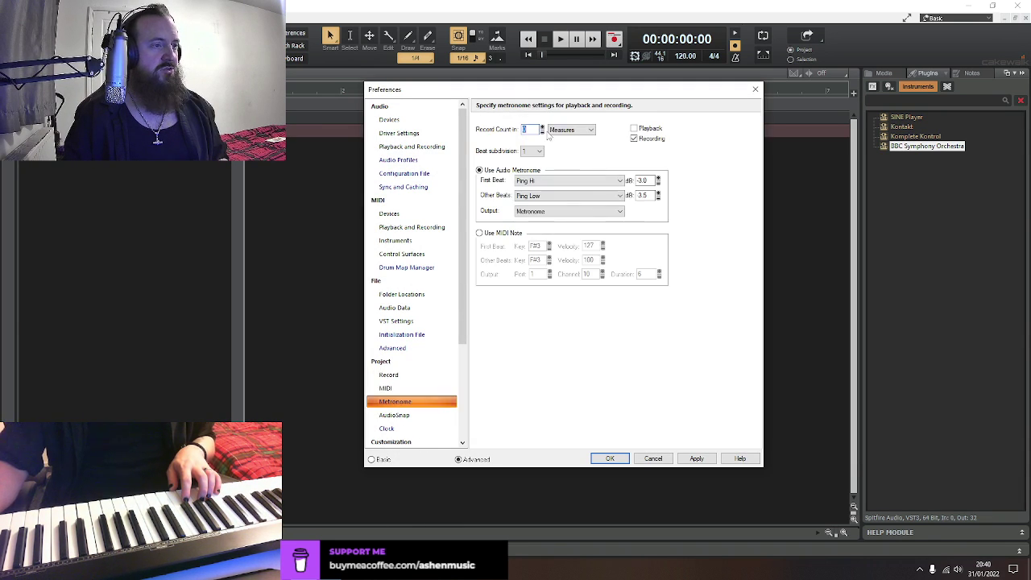
pyautogui.click(542, 127)
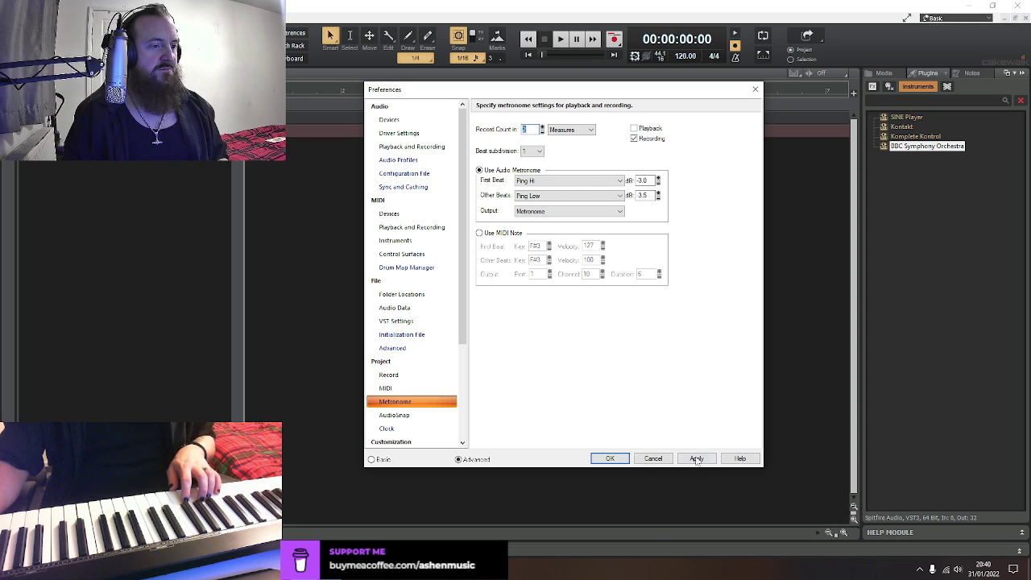
pyautogui.click(697, 459)
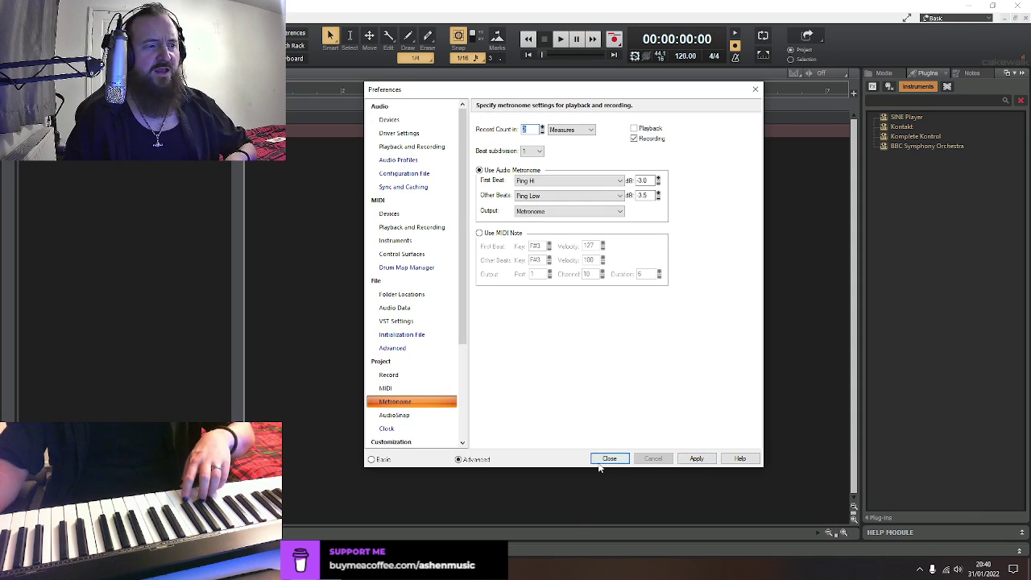
pyautogui.click(606, 460)
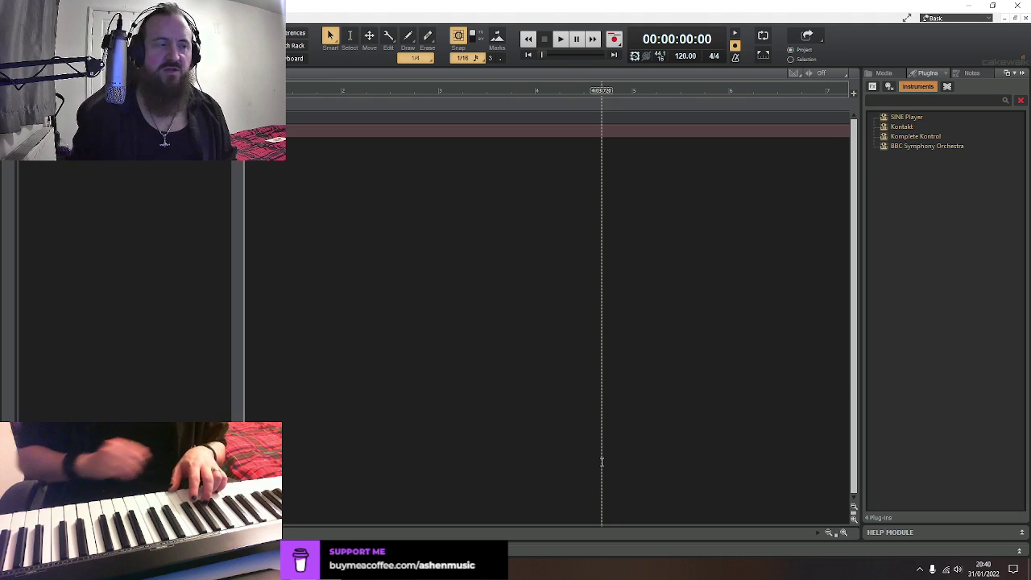
pyautogui.click(614, 40)
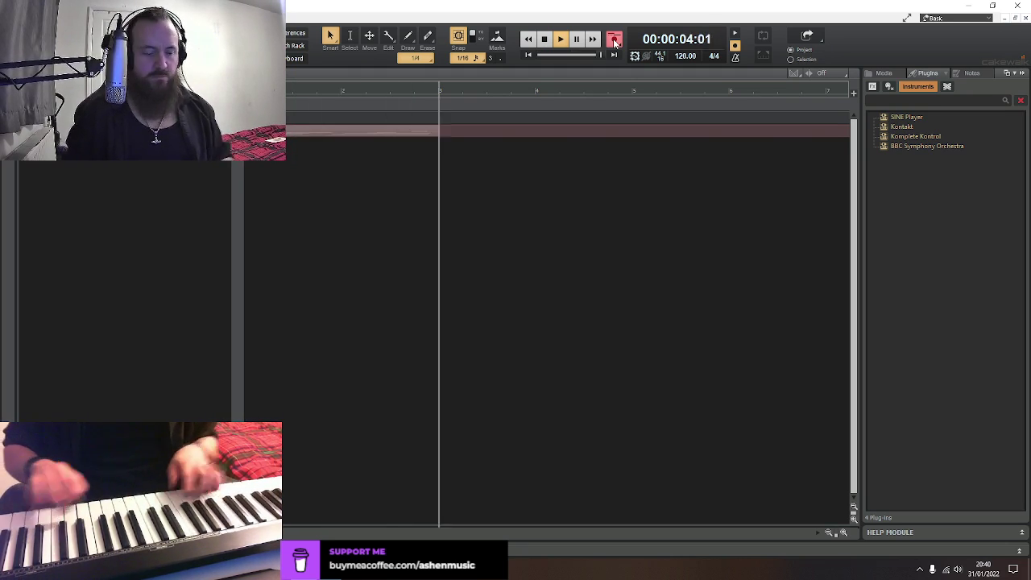
pyautogui.click(614, 40)
pyautogui.click(614, 41)
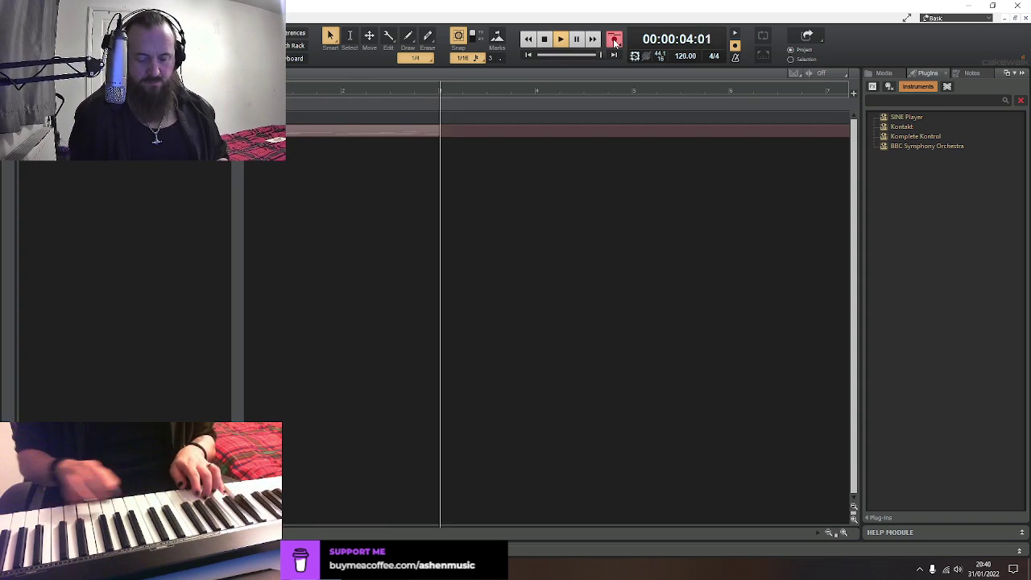
pyautogui.click(614, 42)
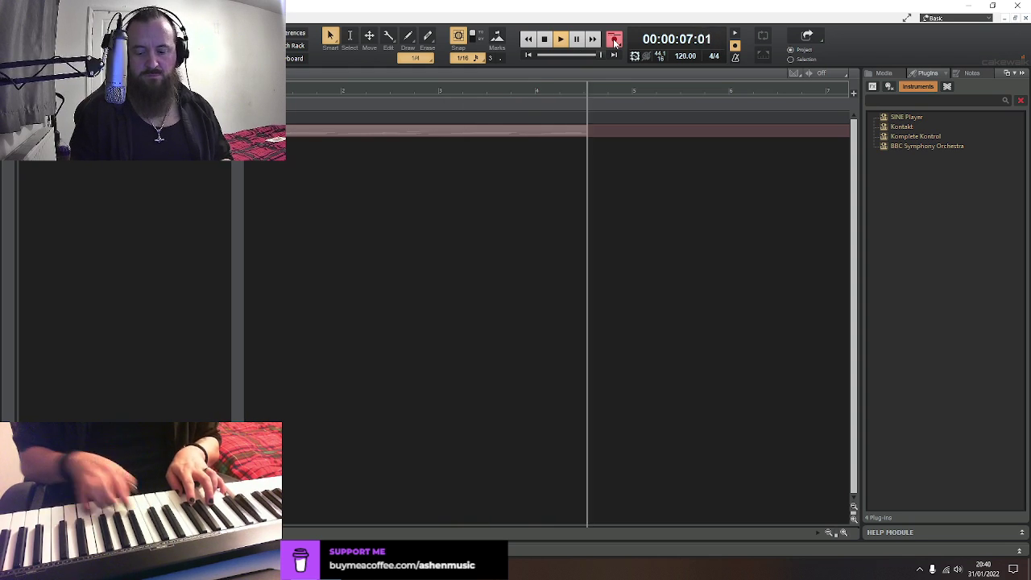
pyautogui.click(614, 40)
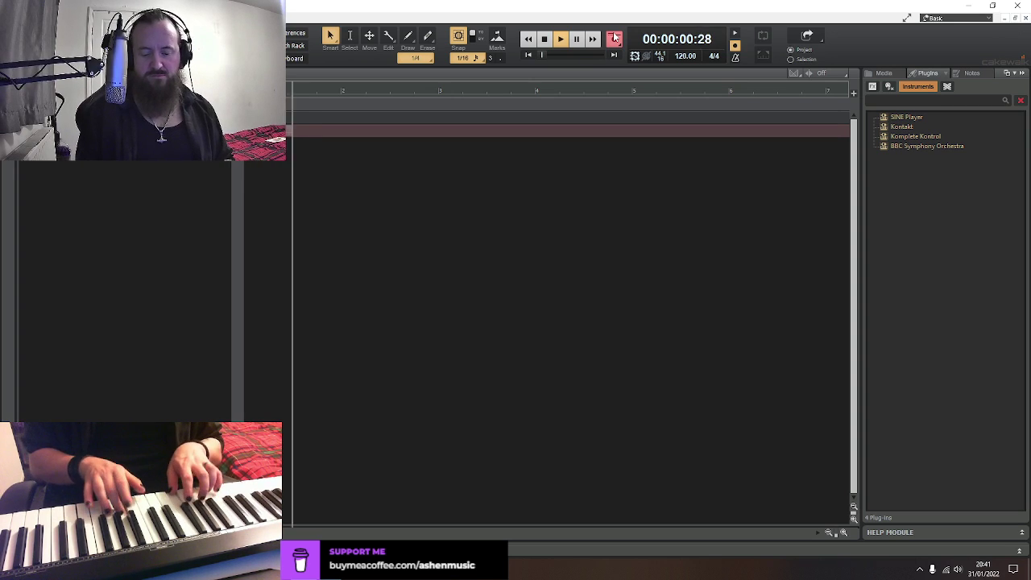
# Record a harp pluck arpeggio of about eight measures from the project start and open its notes in an enlarged piano roll
pyautogui.click(613, 38)
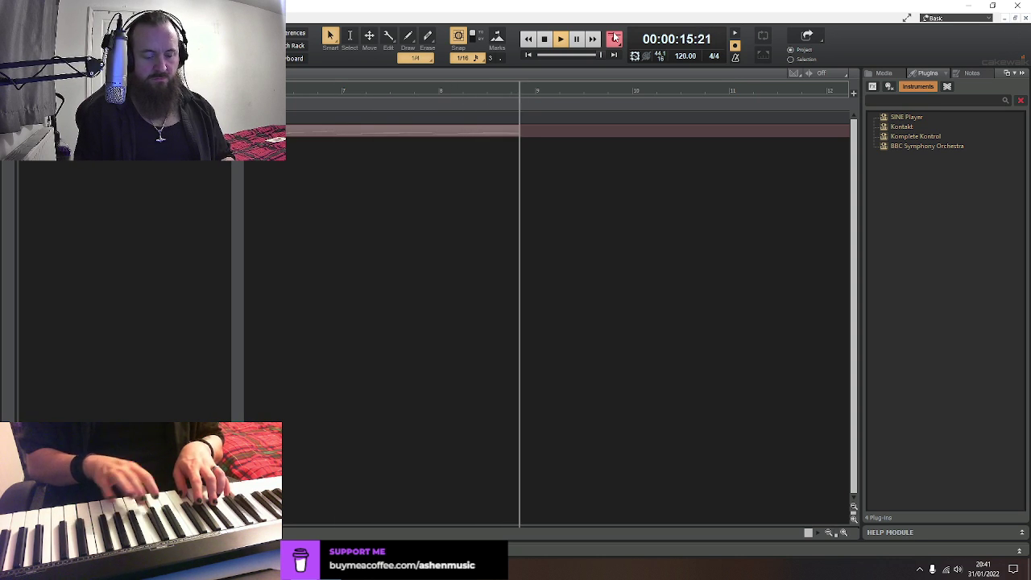
pyautogui.click(614, 38)
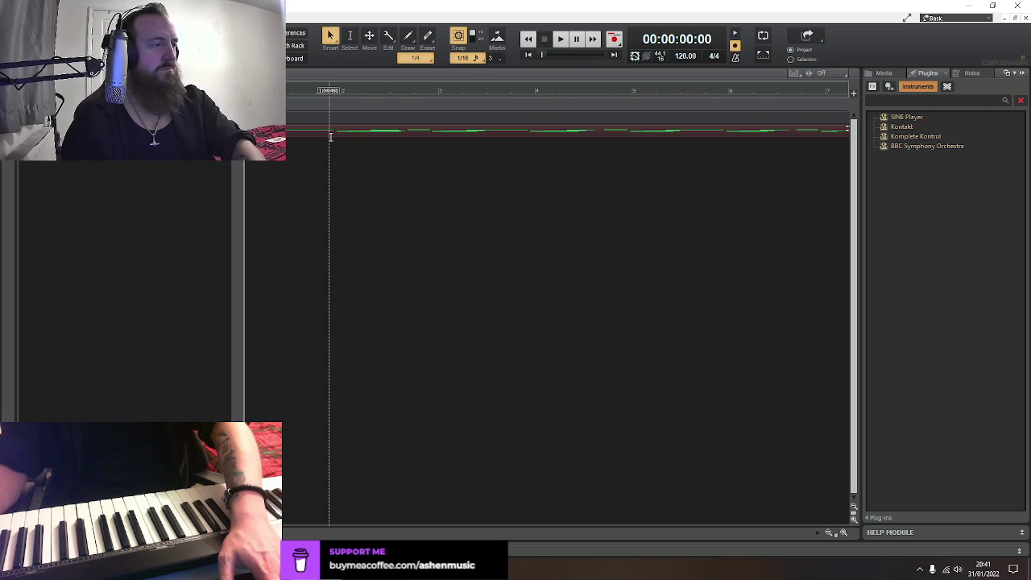
pyautogui.doubleClick(773, 130)
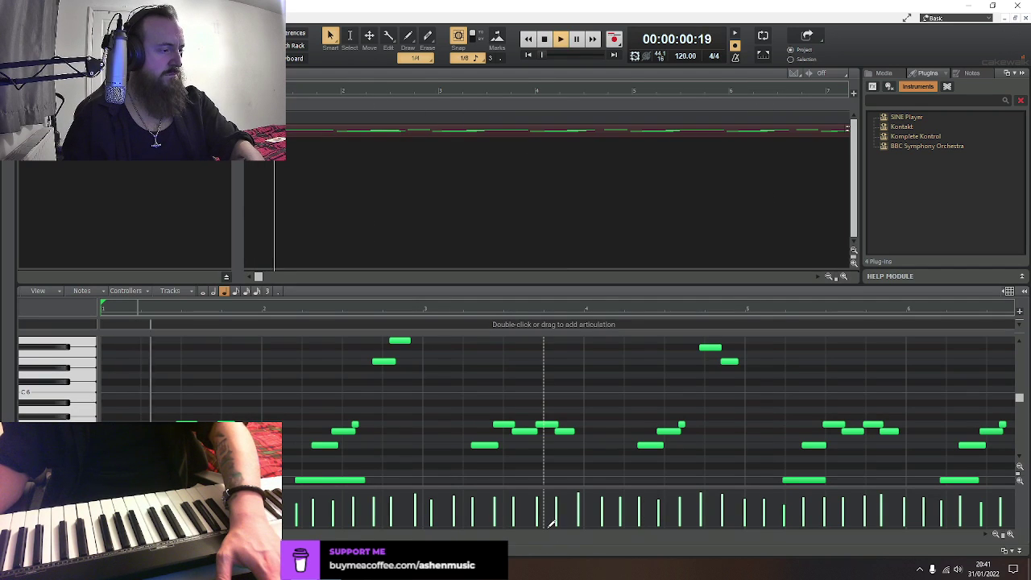
pyautogui.press('space')
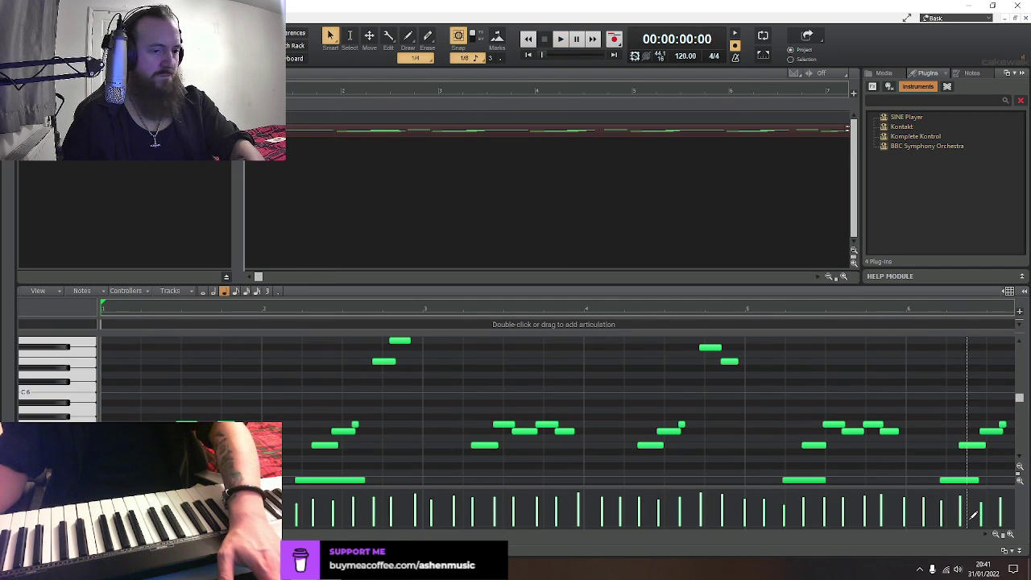
pyautogui.click(1011, 534)
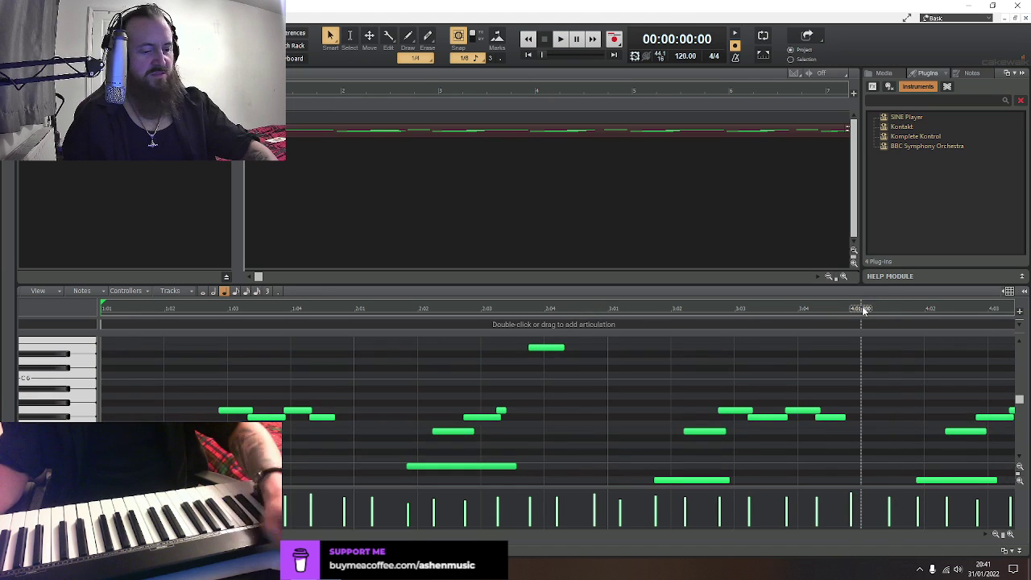
pyautogui.hotkey('ctrl', 'shift', 'd')
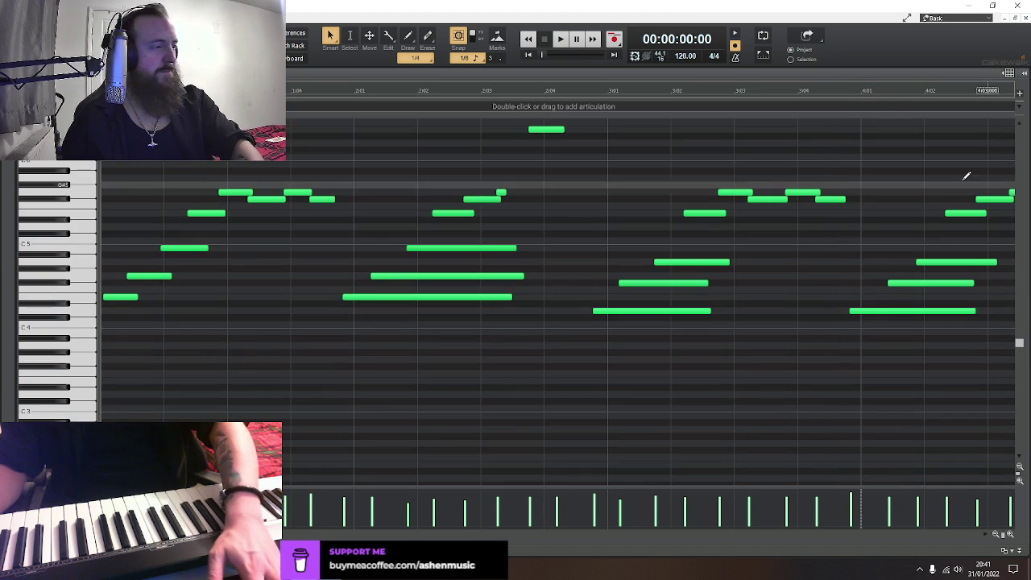
# Set the snap resolution to 1/32 and align the starts of the first three harp notes to the eighth-note grid in measure 1
pyautogui.click(466, 58)
pyautogui.click(469, 146)
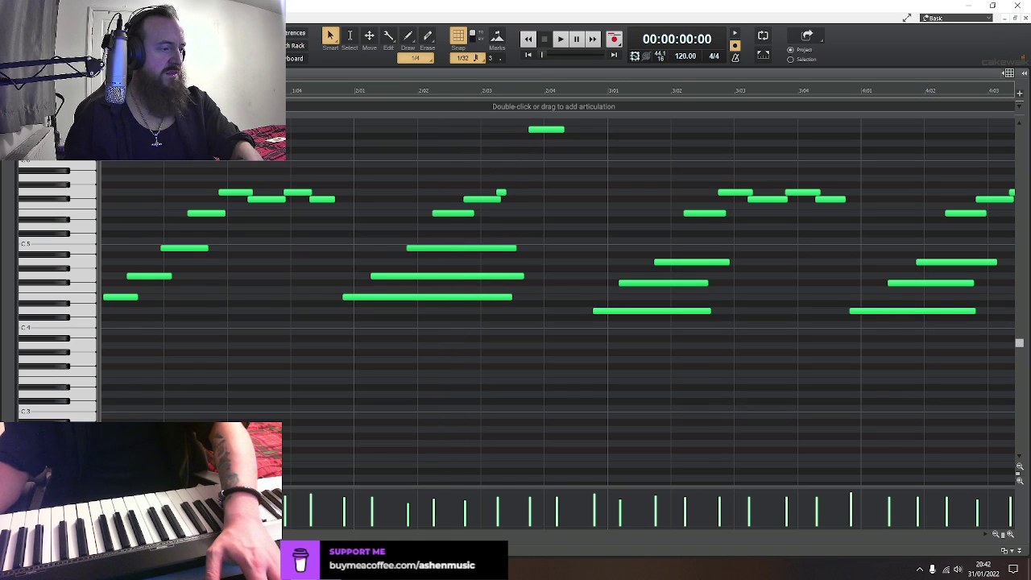
pyautogui.moveTo(110, 297); pyautogui.dragTo(172, 276)
pyautogui.press('space')
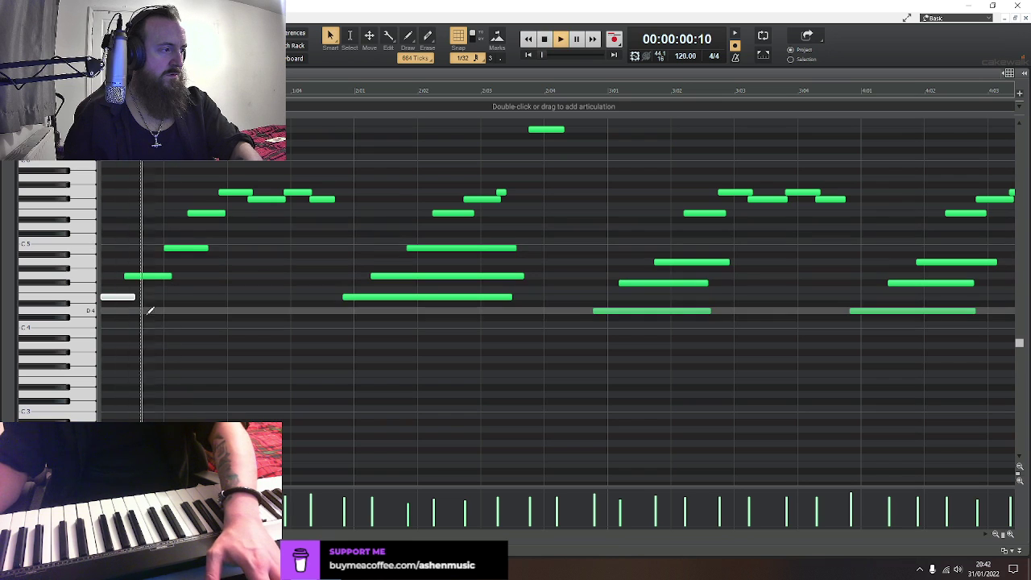
pyautogui.press('space')
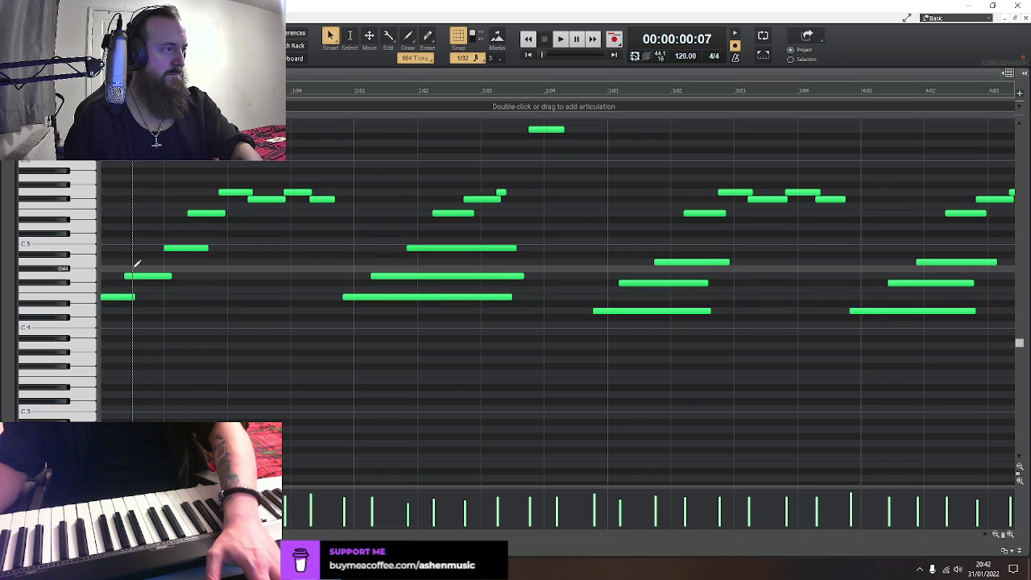
pyautogui.moveTo(125, 277); pyautogui.dragTo(133, 276)
pyautogui.press('space')
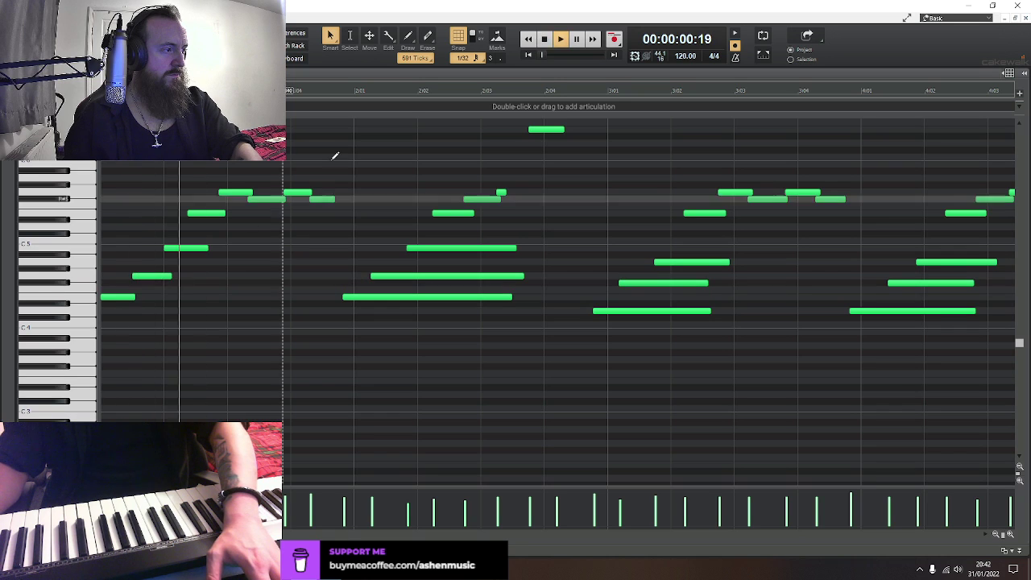
pyautogui.press('space')
# Move measure 1's fourth harp note to 1:02:480, shorten the third to meet it, shift the next four notes to beat 3, and play back
pyautogui.click(526, 55)
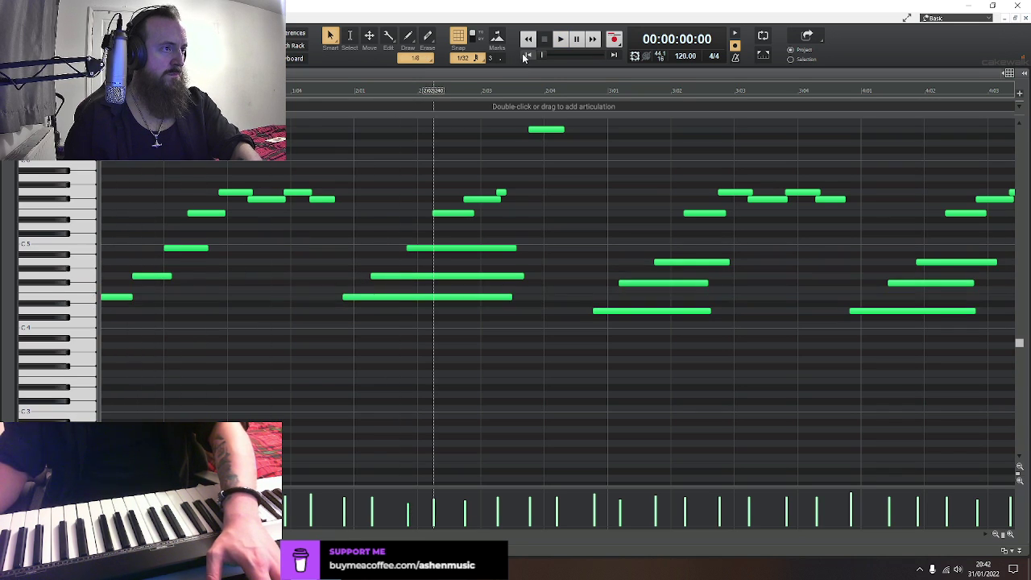
pyautogui.press('space')
pyautogui.press('space')
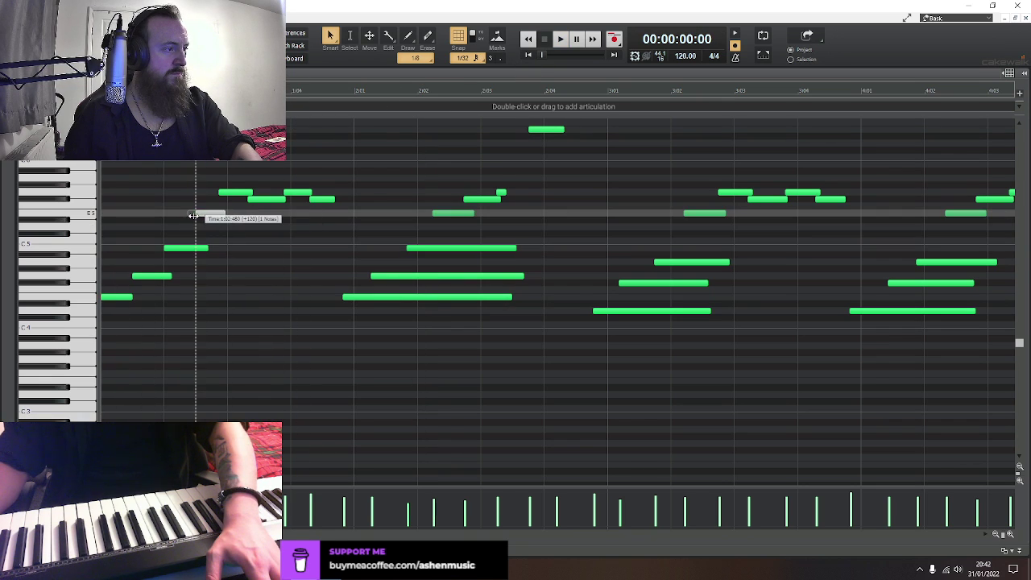
pyautogui.moveTo(207, 248); pyautogui.dragTo(195, 251)
pyautogui.moveTo(322, 173); pyautogui.dragTo(253, 193)
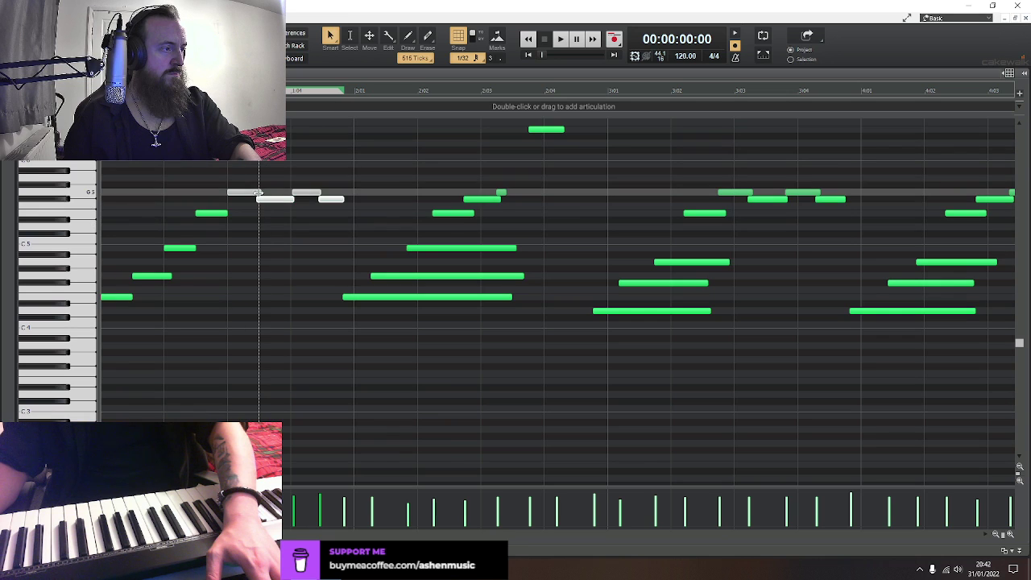
pyautogui.press('space')
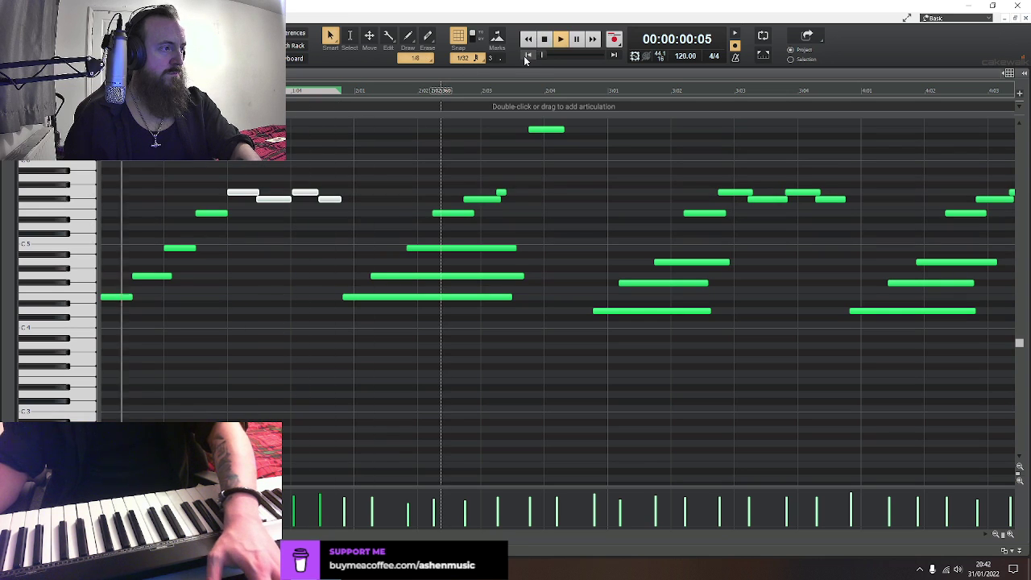
# Align the edges of the alternating G5 and F#5 notes ending bar 1 to eighth-note positions and play from the start
pyautogui.press('space')
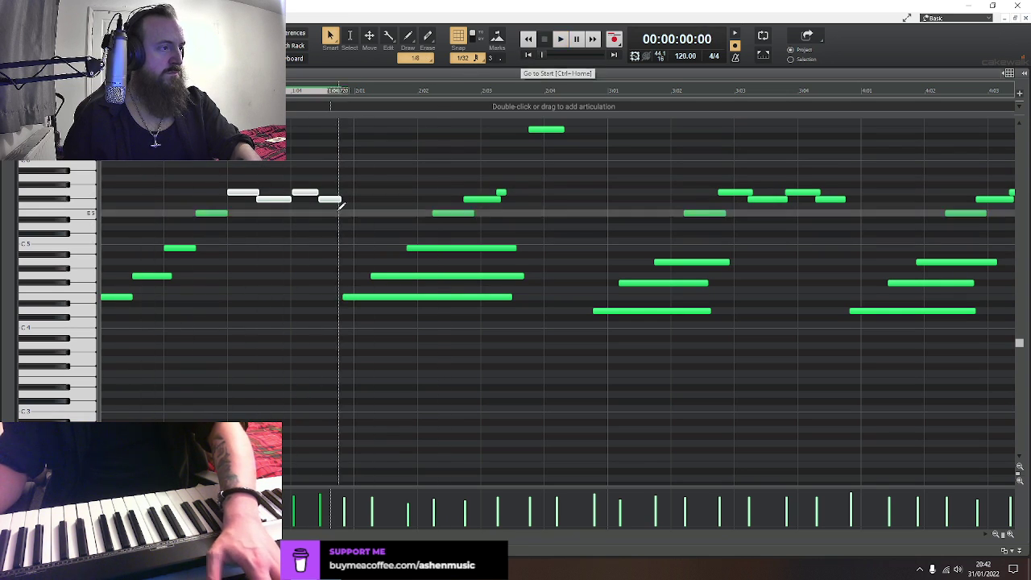
pyautogui.click(258, 207)
pyautogui.click(274, 199)
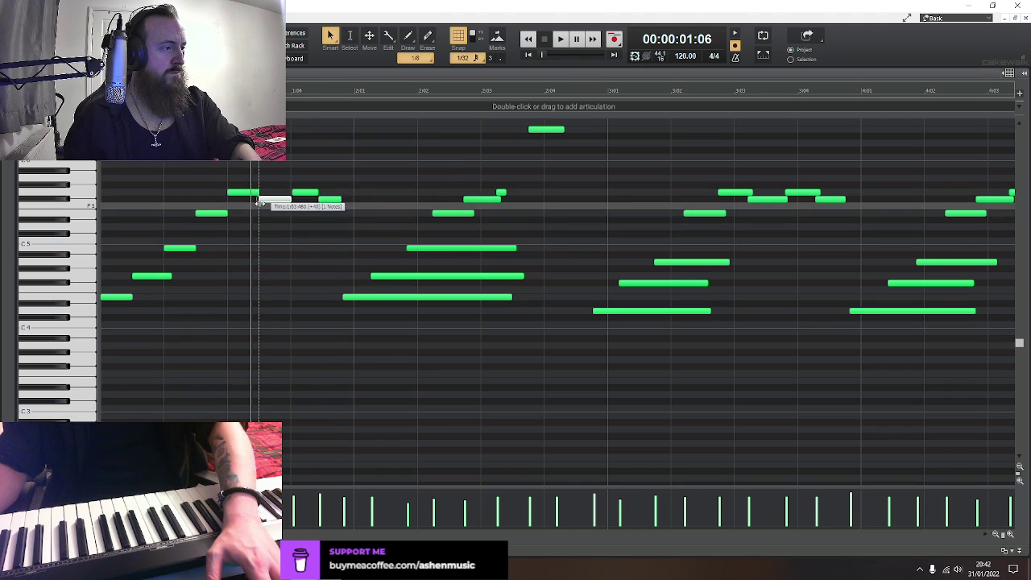
pyautogui.click(251, 217)
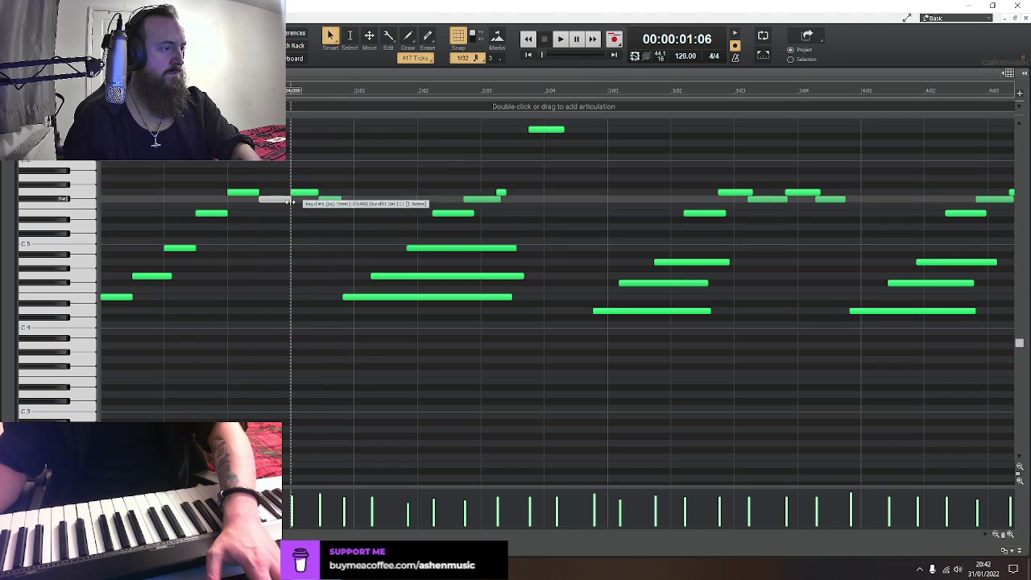
pyautogui.click(329, 198)
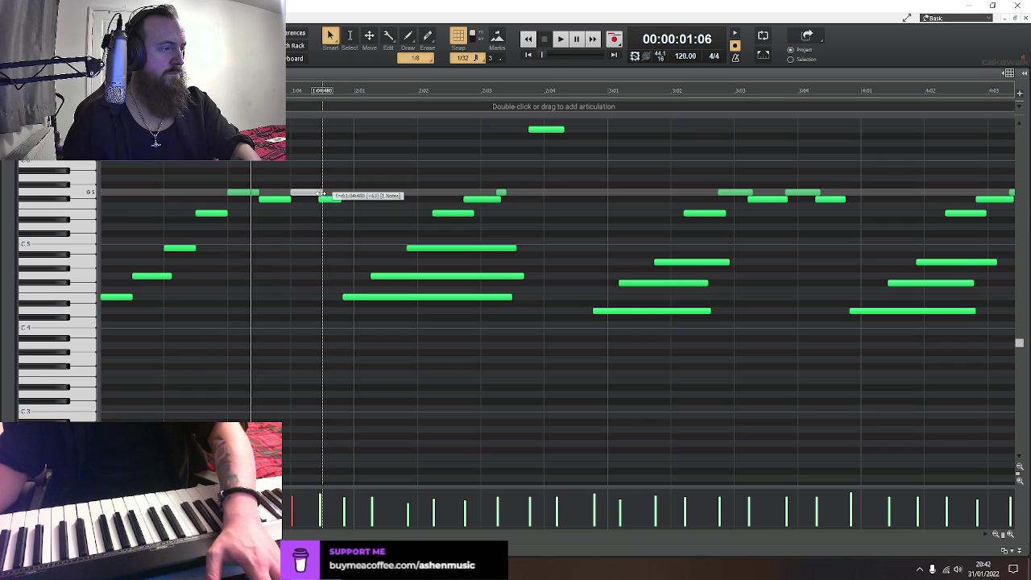
pyautogui.click(528, 55)
pyautogui.press('space')
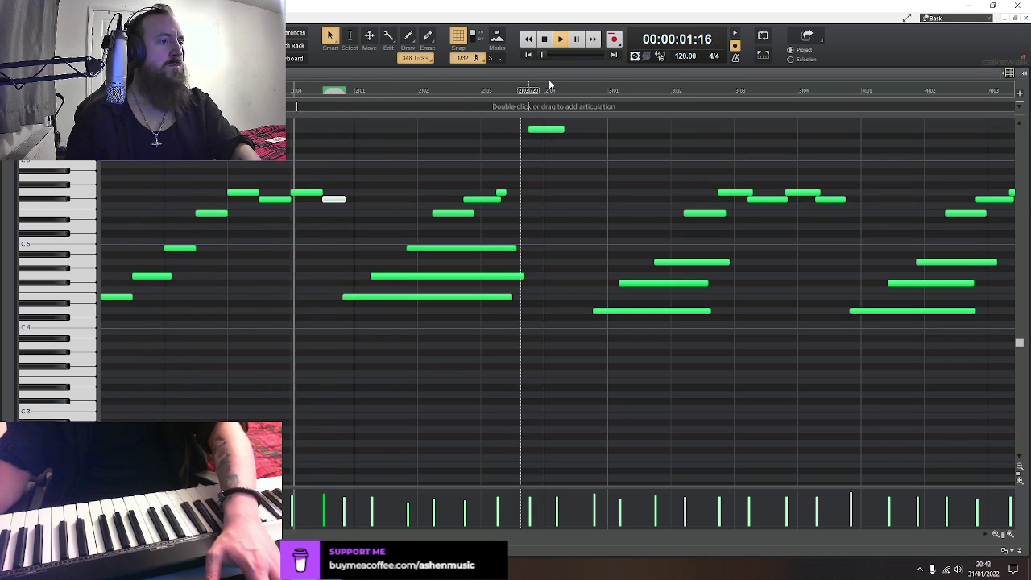
pyautogui.press('space')
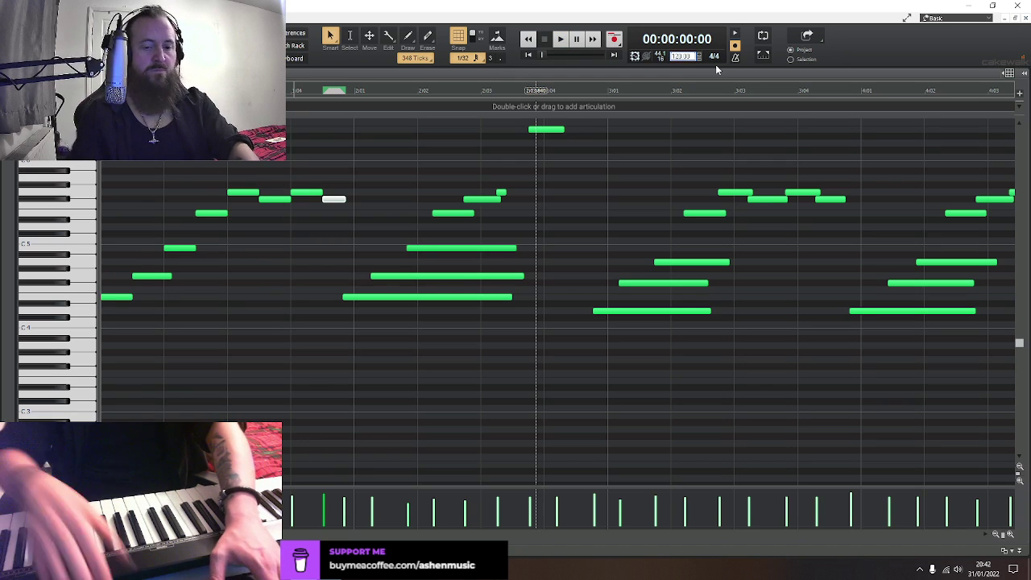
# Set the project tempo to 140 and play the opening phrase from the start
pyautogui.press('Return')
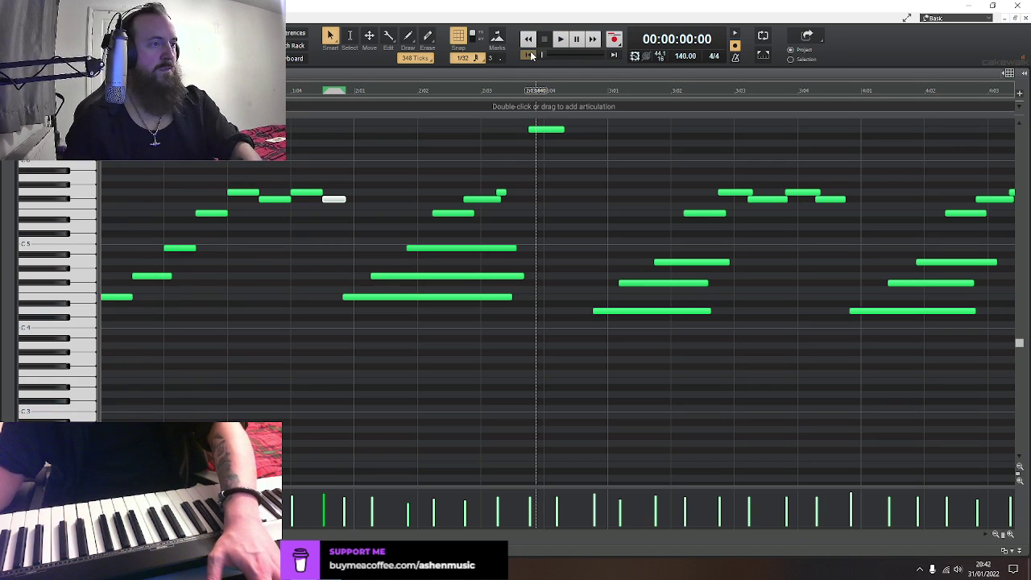
pyautogui.press('space')
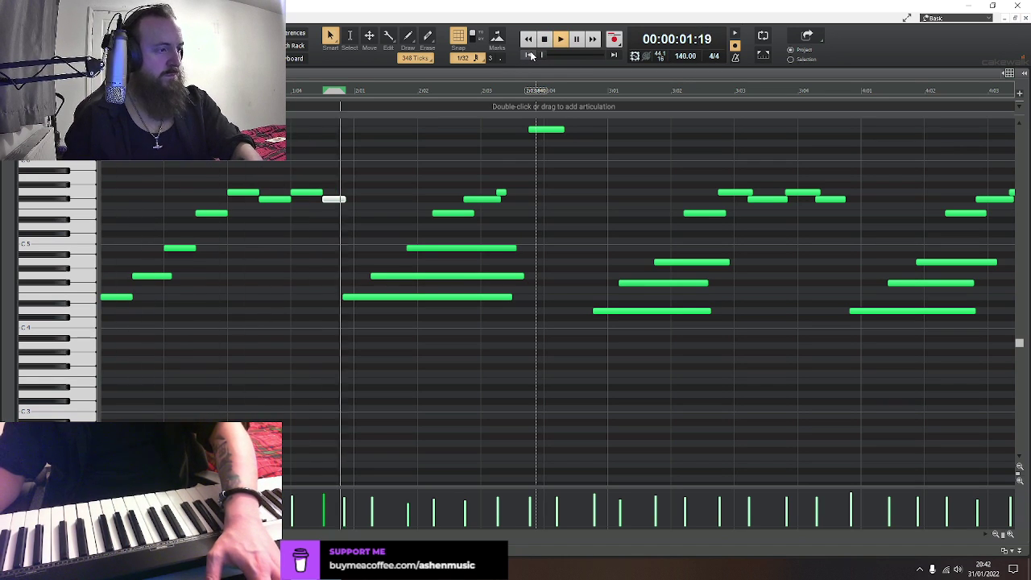
pyautogui.press('space')
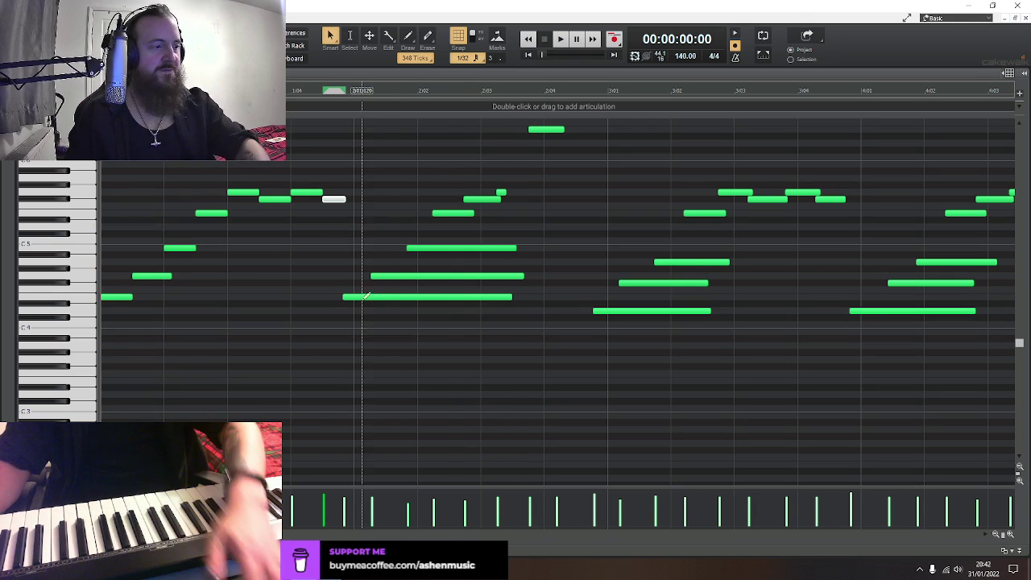
# Move the bar 2 phrase to begin at 2:01:000 and align its G4, E5 and F#5 note starts to eighth-note positions
pyautogui.moveTo(369, 347); pyautogui.dragTo(570, 122)
pyautogui.moveTo(389, 300); pyautogui.dragTo(349, 308)
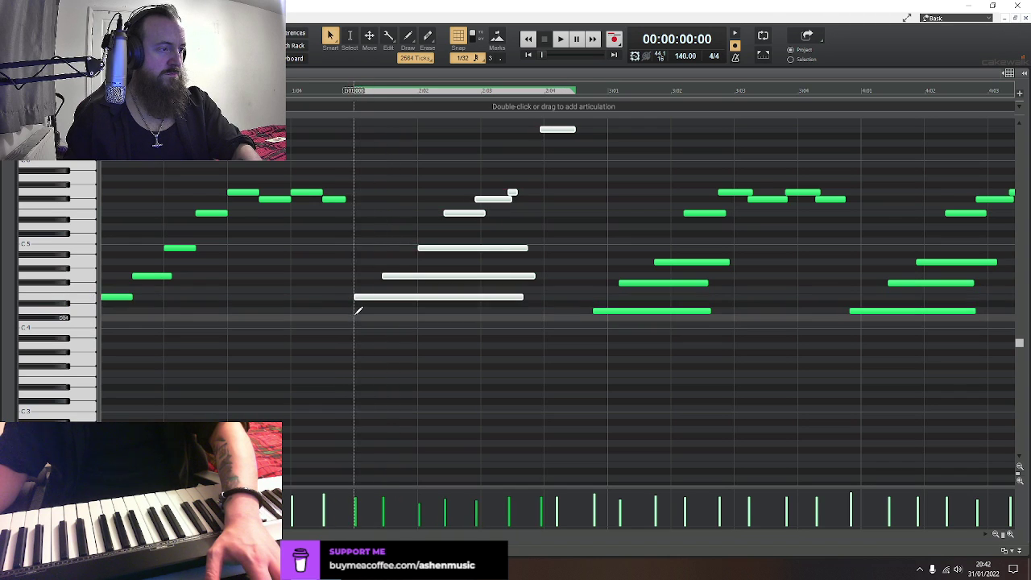
pyautogui.click(357, 306)
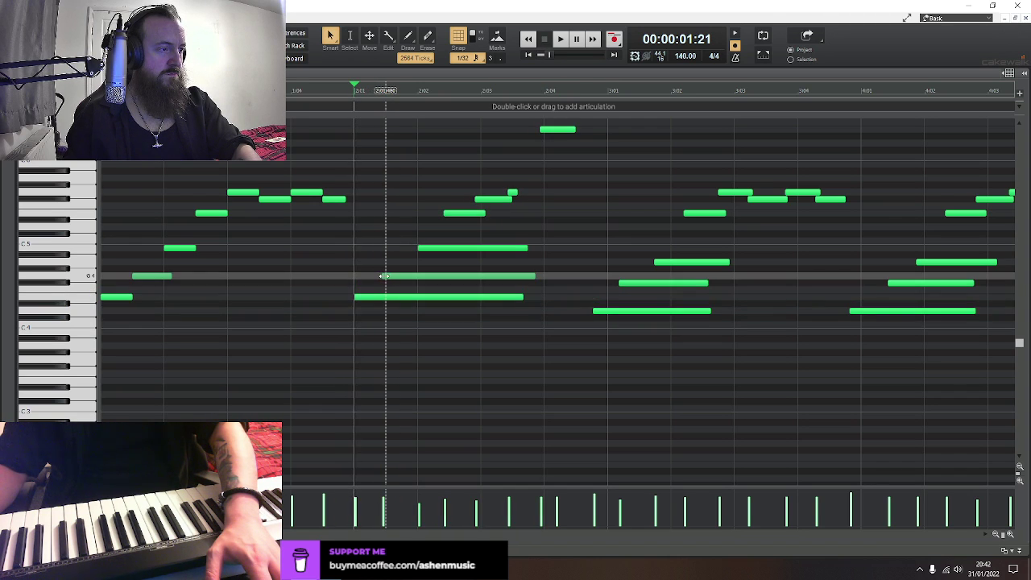
pyautogui.moveTo(383, 277)
pyautogui.mouseDown()
pyautogui.moveTo(398, 276)
pyautogui.moveTo(386, 276)
pyautogui.mouseUp()
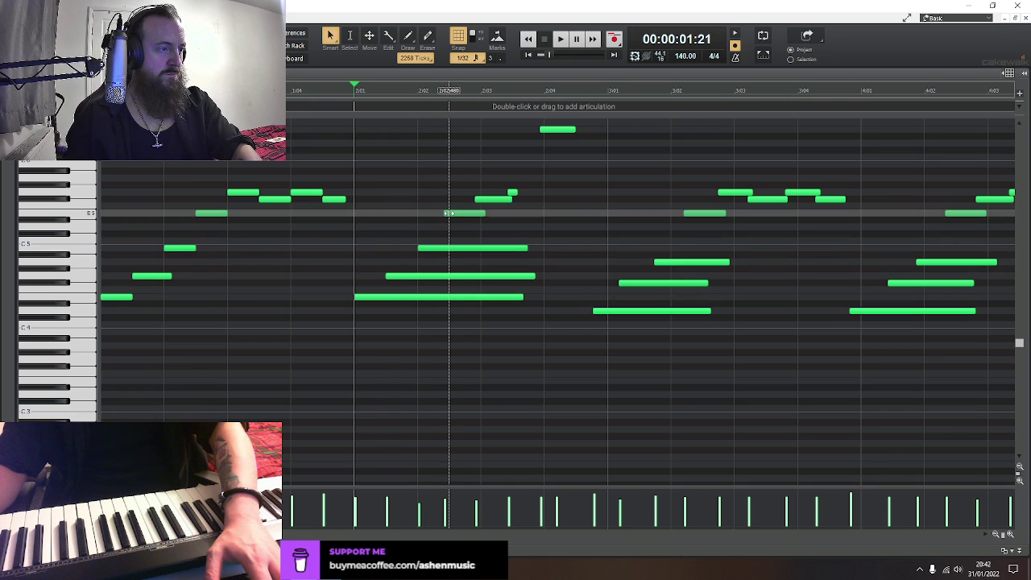
pyautogui.moveTo(445, 213); pyautogui.dragTo(483, 202)
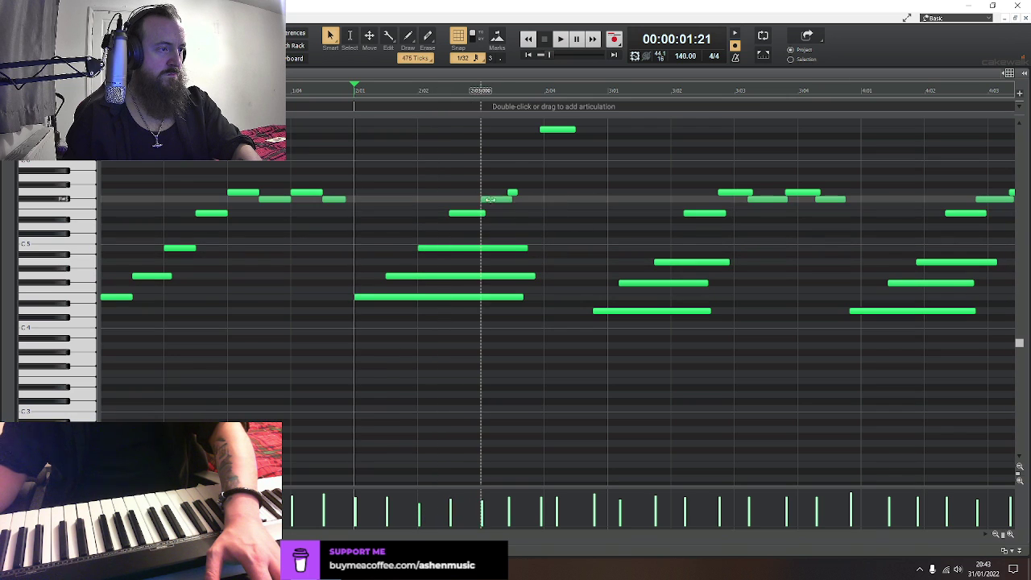
# Move the high E6 note to start at beat 2:04 and play bar 2
pyautogui.moveTo(541, 129); pyautogui.dragTo(544, 129)
pyautogui.press('space')
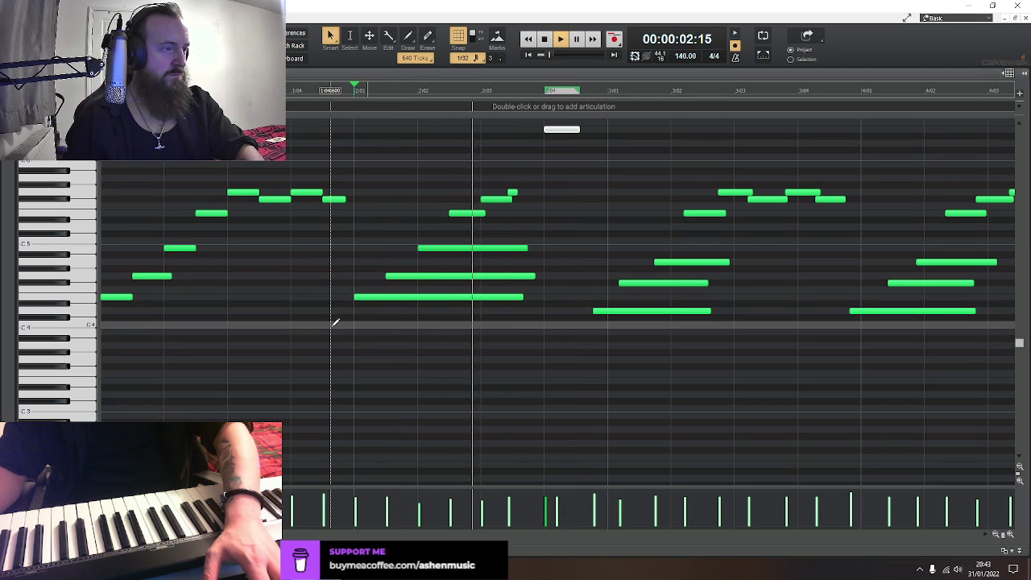
pyautogui.press('space')
# Move the high G6 note to start at 2:04:480 and play bar 2 again
pyautogui.scroll(1, 360, 373)
pyautogui.scroll(1, 360, 373)
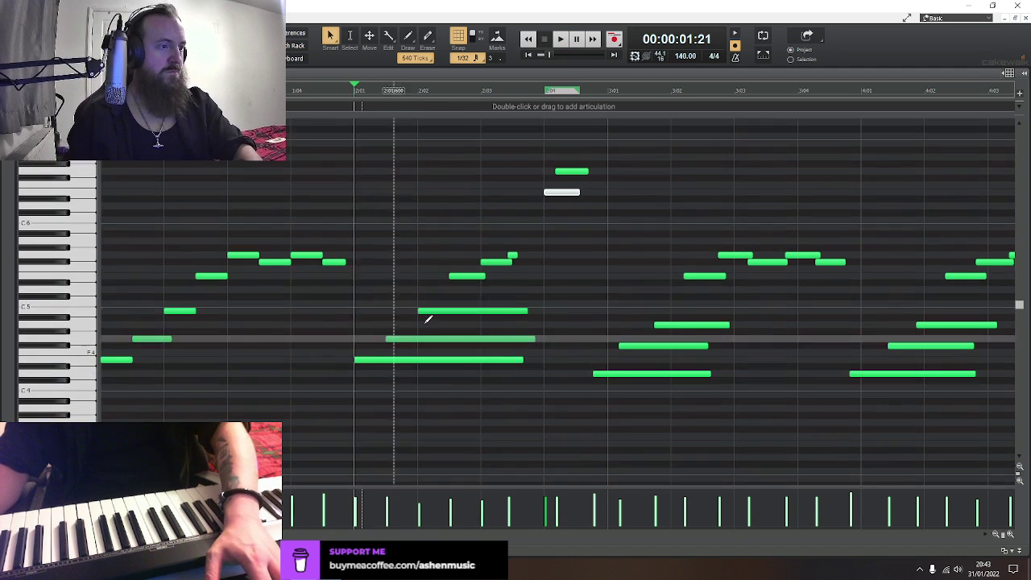
pyautogui.moveTo(574, 170); pyautogui.dragTo(593, 171)
pyautogui.click(577, 168)
pyautogui.press('space')
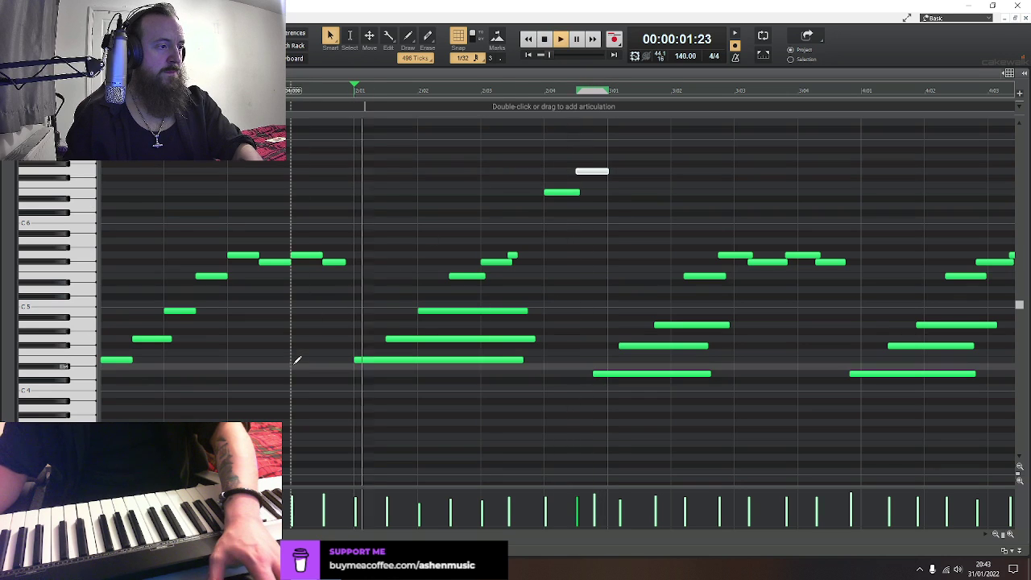
pyautogui.press('space')
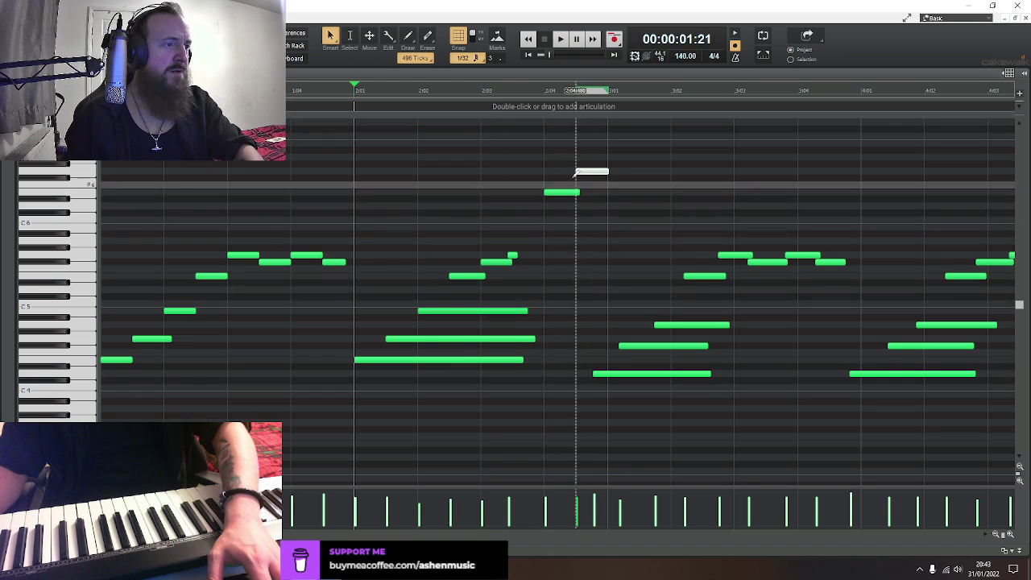
# Try shifting the high E6 and G6 notes together a 1/32 step earlier and audition the timing
pyautogui.moveTo(553, 156); pyautogui.dragTo(554, 194)
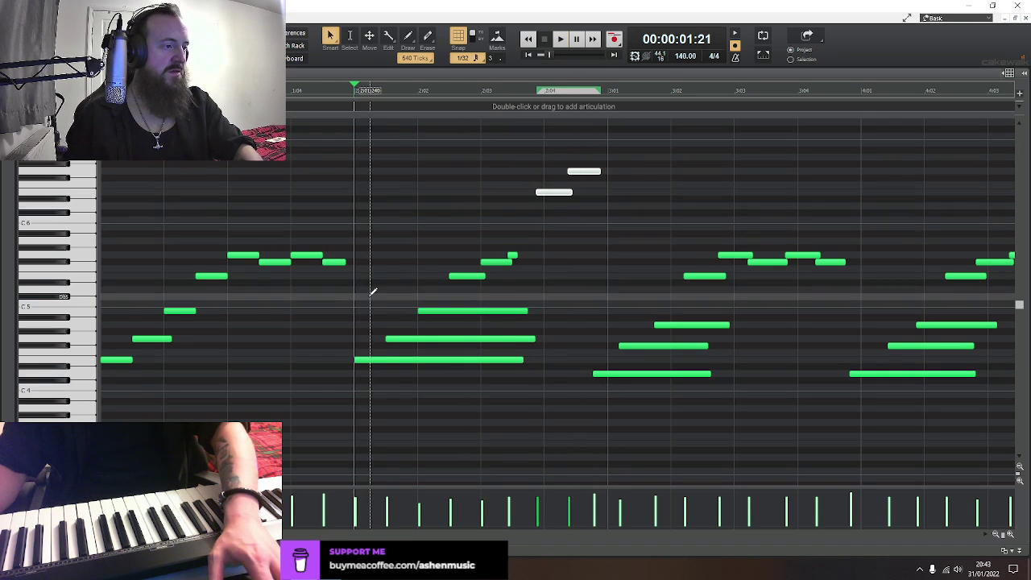
pyautogui.press('space')
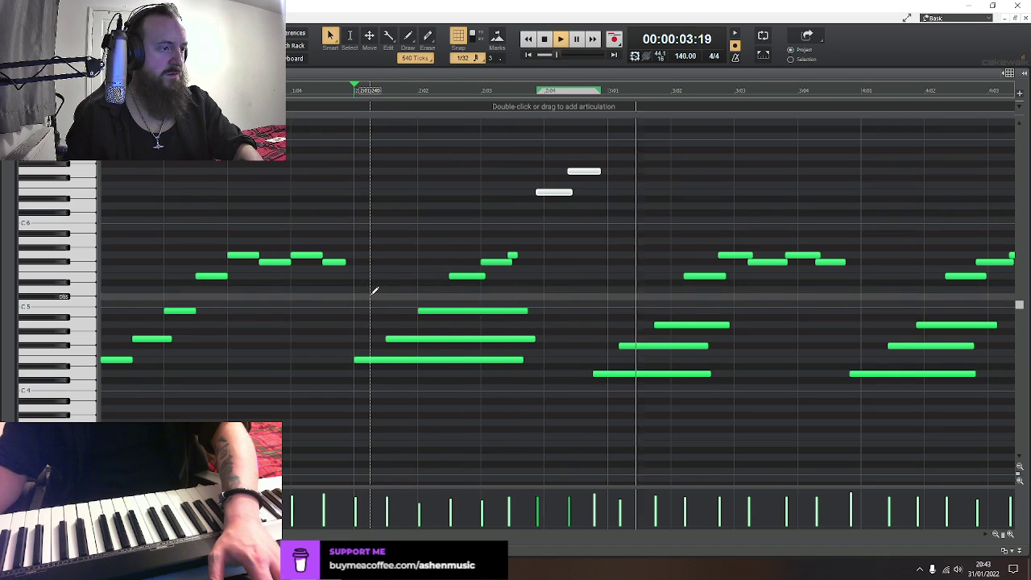
pyautogui.press('space')
# Try shifting the E6 and G6 pair another 1/32 step earlier, undo that shift and replay bar 2
pyautogui.click(539, 234)
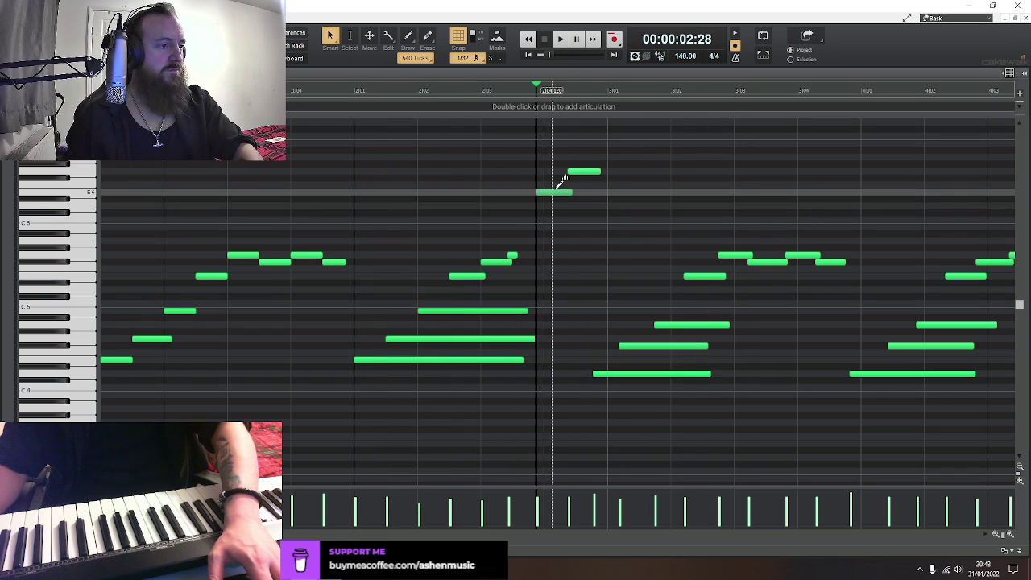
pyautogui.moveTo(567, 163); pyautogui.dragTo(543, 192)
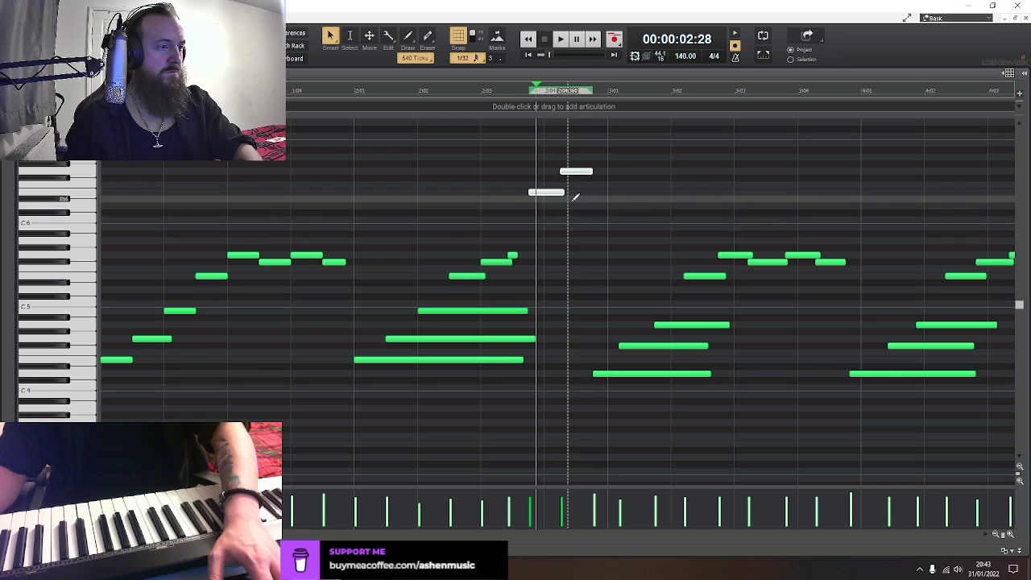
pyautogui.hotkey('ctrl', 'z')
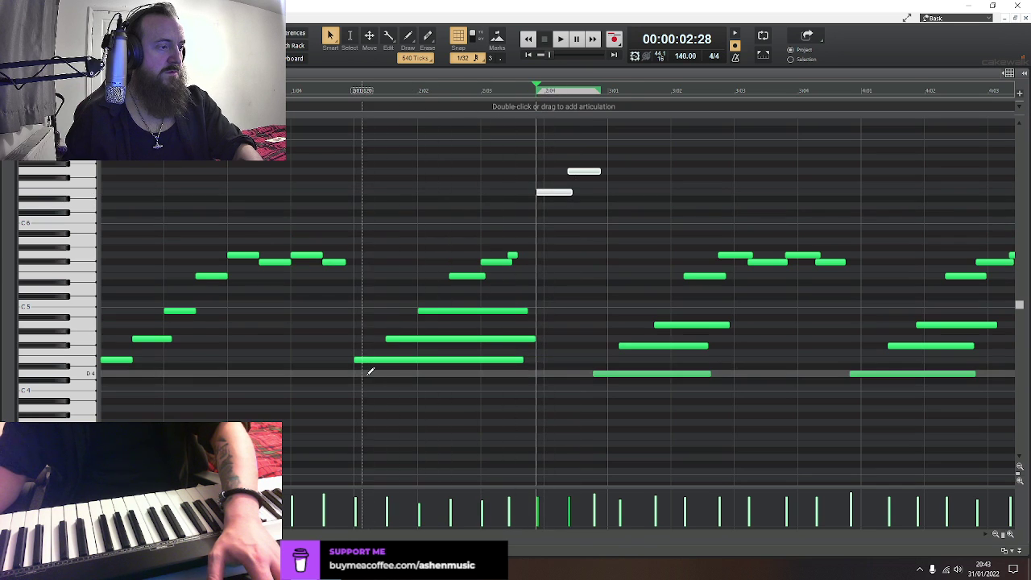
pyautogui.click(368, 370)
pyautogui.press('space')
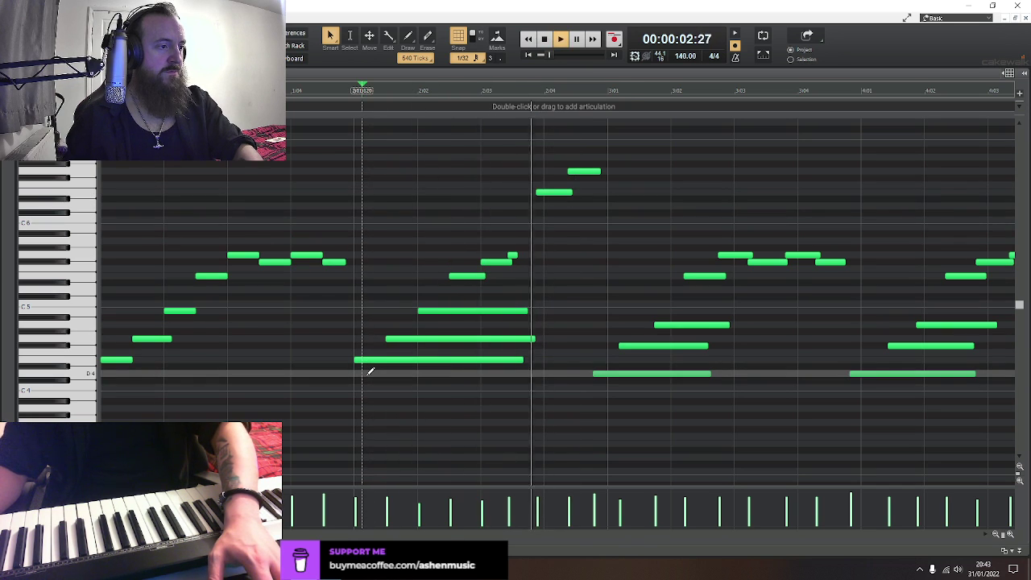
pyautogui.press('space')
# Move the whole eight-note third phrase to start at 3:01:000 and play from the beginning of bar 2
pyautogui.moveTo(661, 407); pyautogui.dragTo(828, 203)
pyautogui.moveTo(640, 372); pyautogui.dragTo(656, 372)
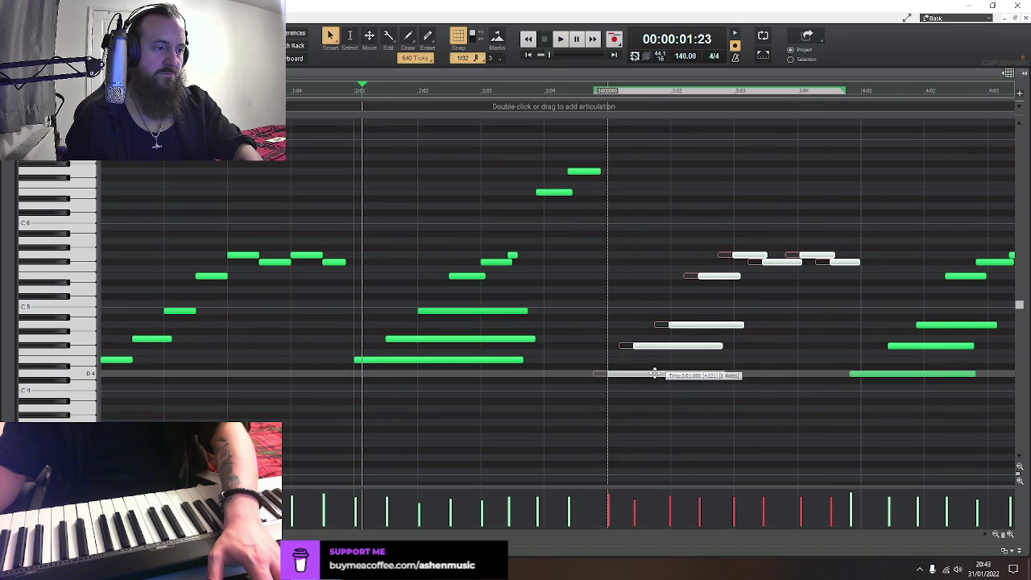
pyautogui.click(385, 389)
pyautogui.press('space')
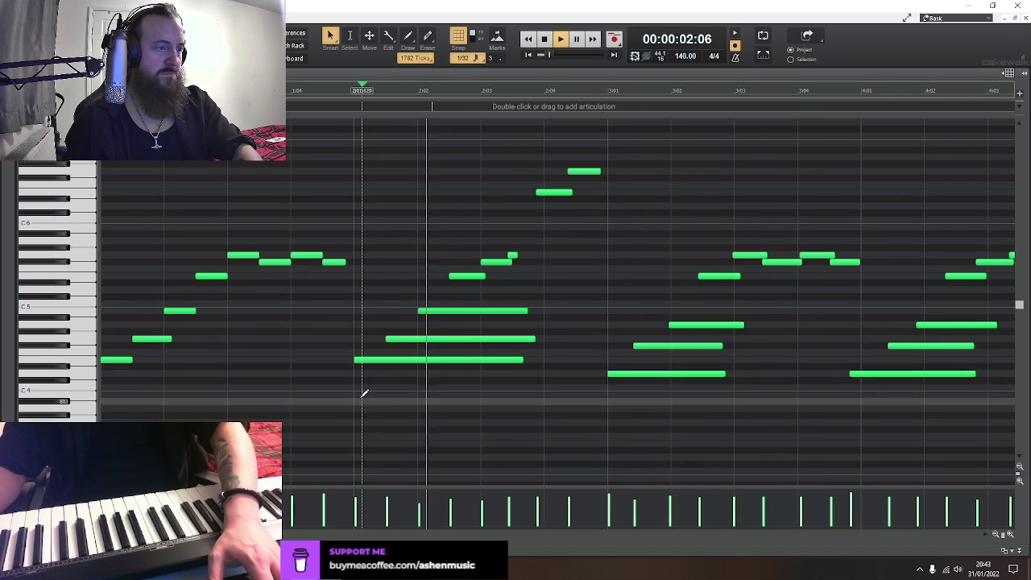
pyautogui.press('space')
# Move the high E6 and G6 pair to start at beat 2:04 and audition the phrase
pyautogui.moveTo(552, 152); pyautogui.dragTo(567, 193)
pyautogui.click(534, 223)
pyautogui.press('space')
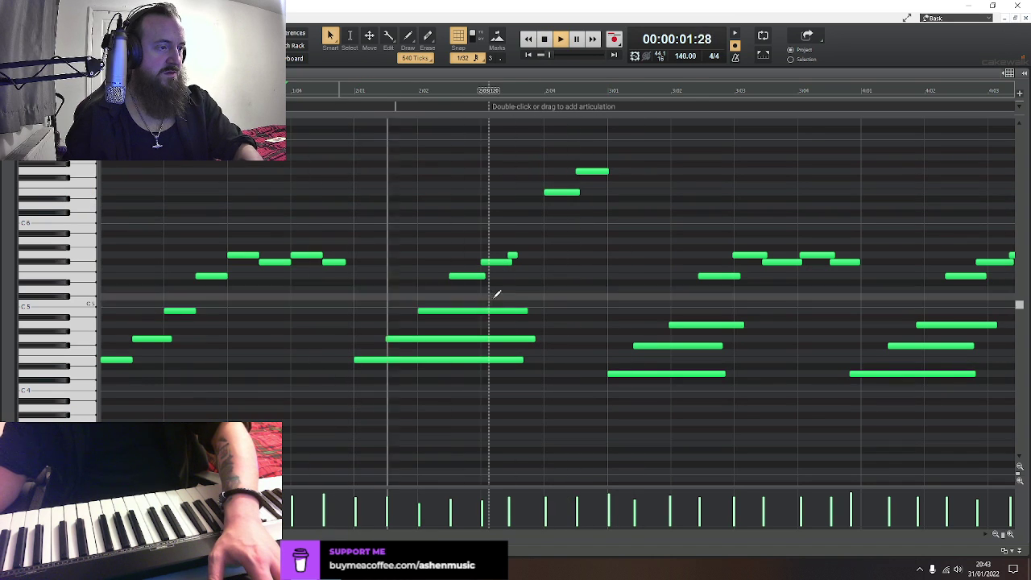
pyautogui.press('space')
# Move the short G5 note in bar 2 to 2:03:480 and play from just before bar 2
pyautogui.click(514, 244)
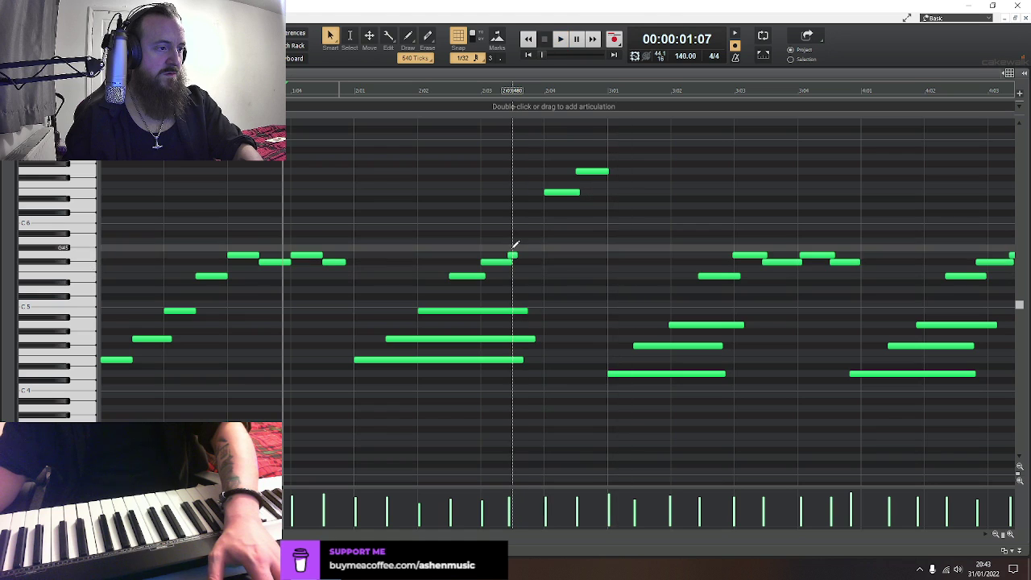
pyautogui.click(515, 255)
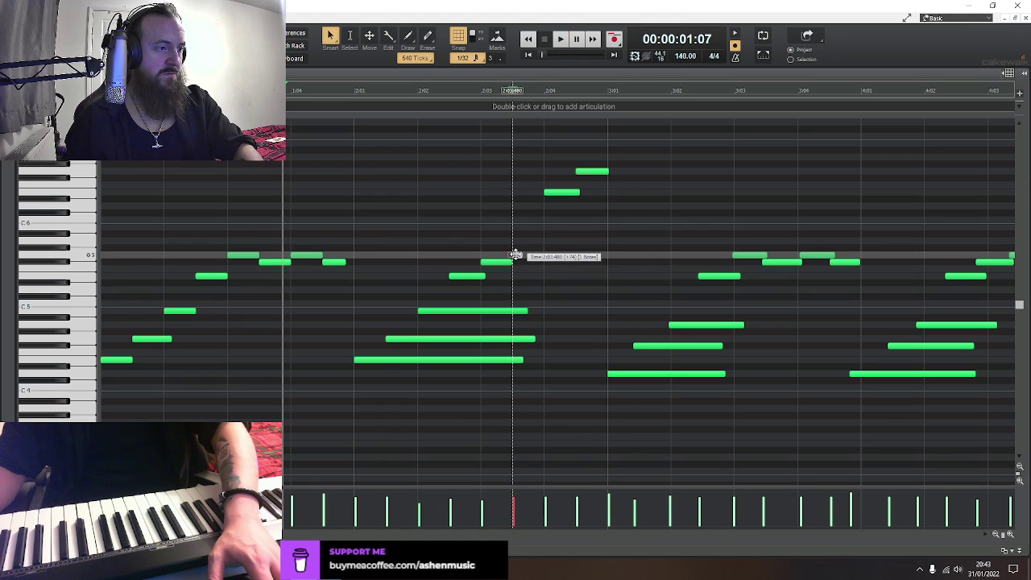
pyautogui.click(349, 377)
pyautogui.press('space')
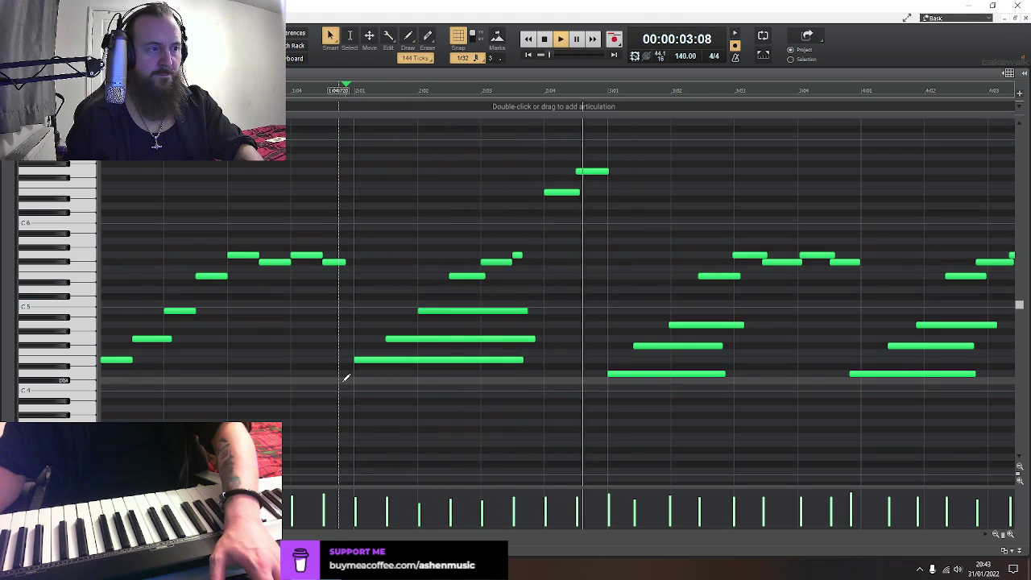
pyautogui.press('space')
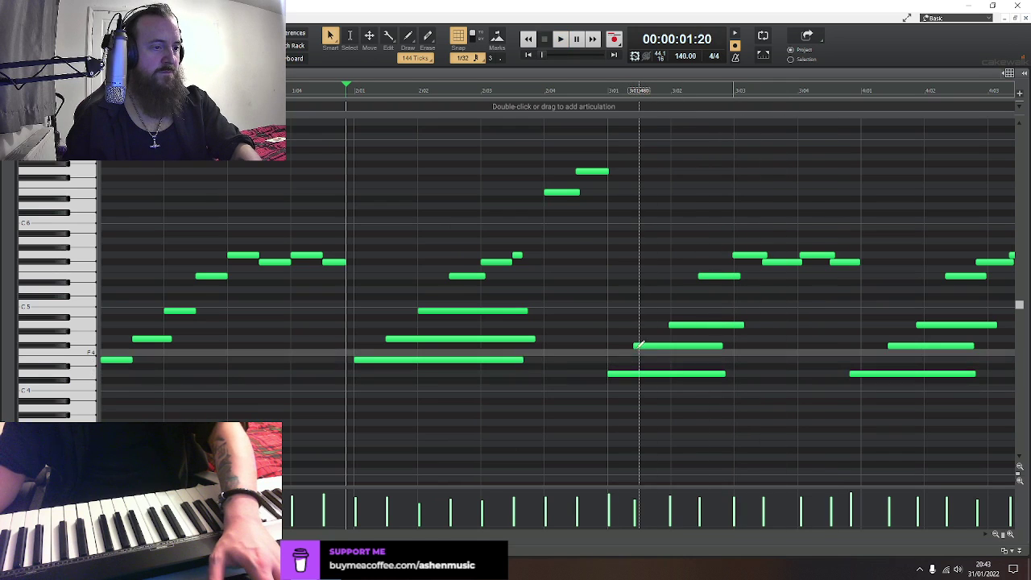
# Align the bar 3 note edges from F#4 up to the closing G5 and F#5 notes to eighth-note positions and start playback
pyautogui.moveTo(634, 345); pyautogui.dragTo(671, 327)
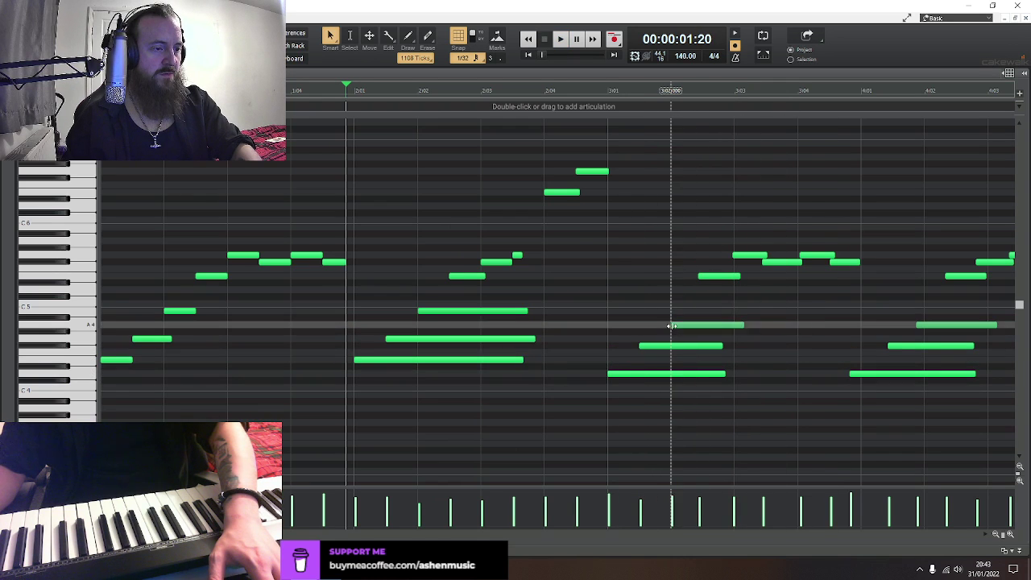
pyautogui.moveTo(700, 278); pyautogui.dragTo(702, 277)
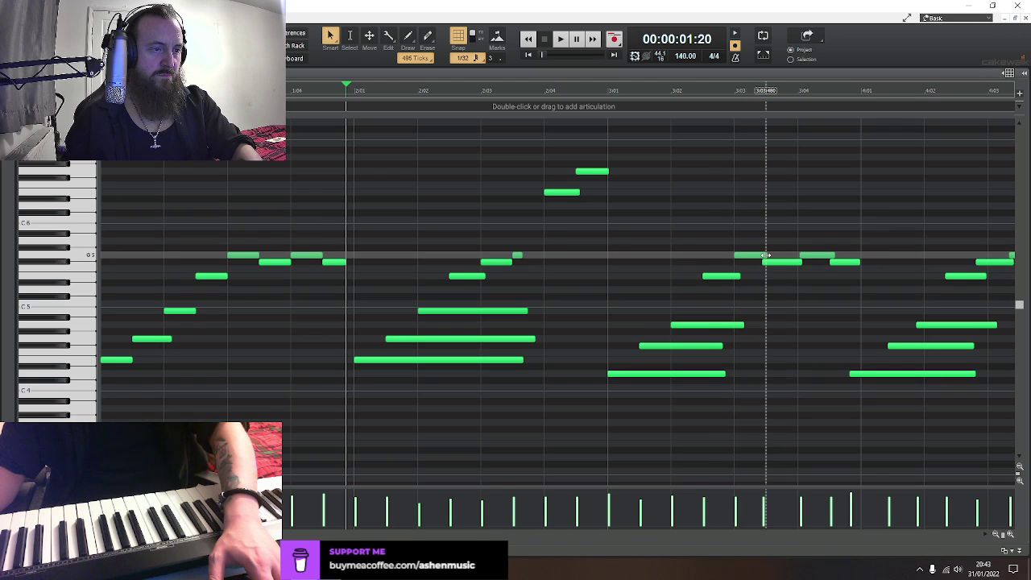
pyautogui.moveTo(766, 256); pyautogui.dragTo(767, 257)
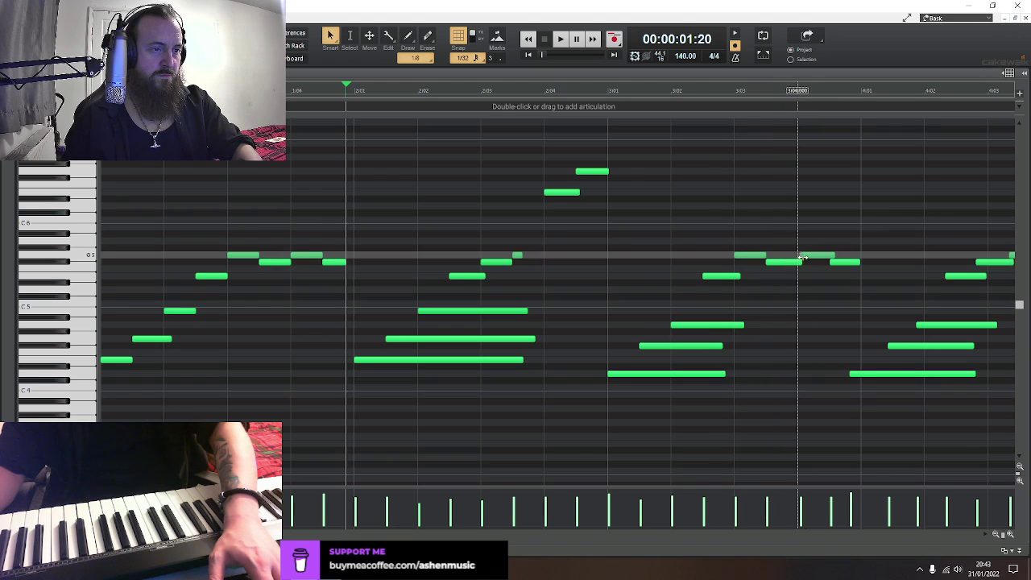
pyautogui.click(798, 256)
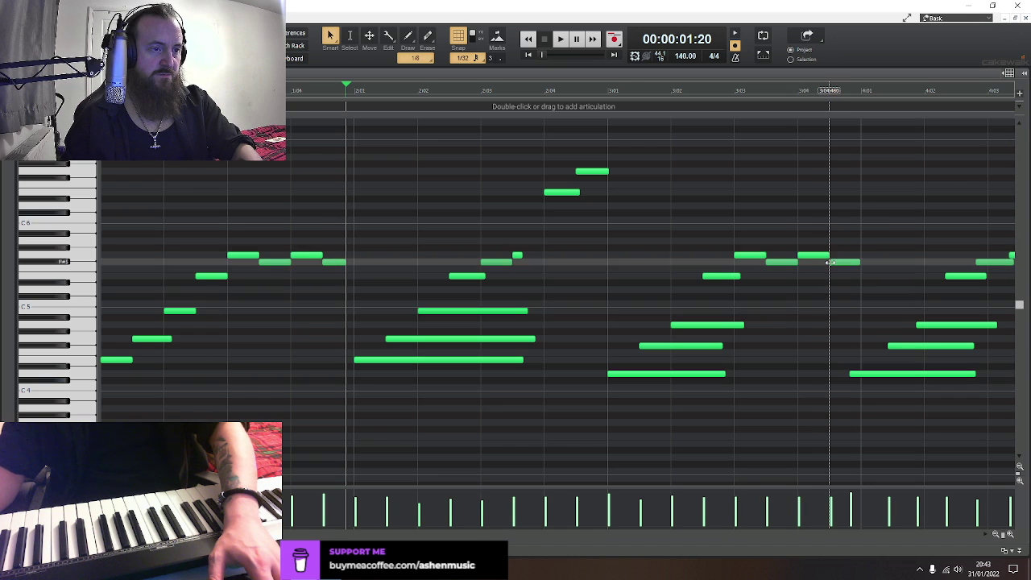
pyautogui.press('space')
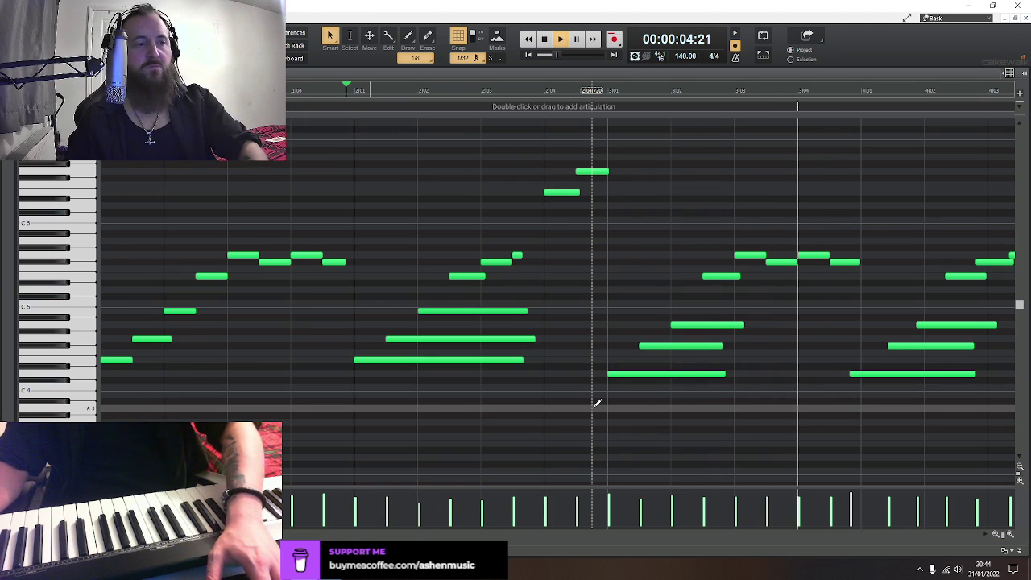
# Stop playback and move the whole bar 4 phrase so it starts at 4:01:000
pyautogui.press('space')
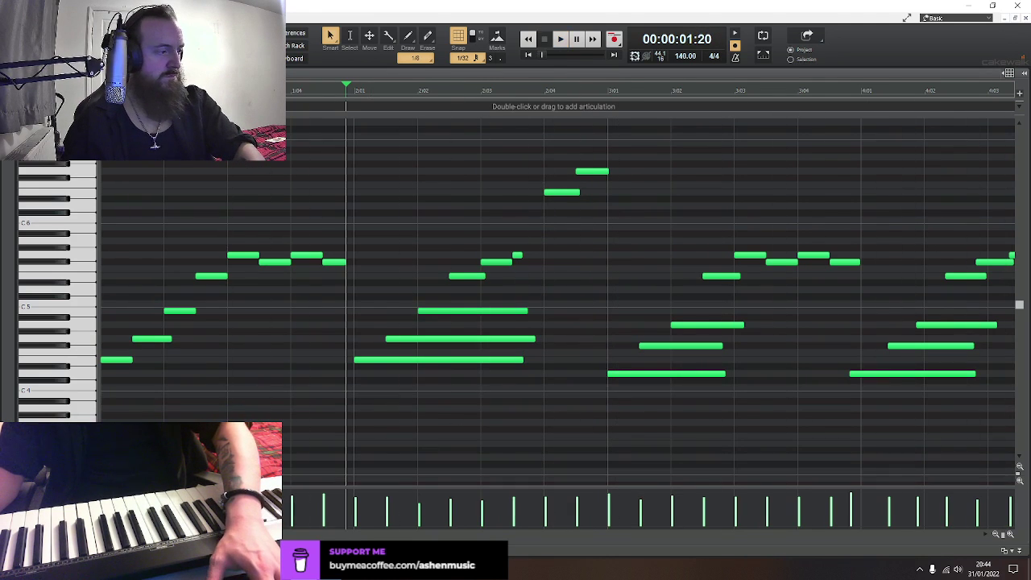
pyautogui.hscroll(5, 446, 315)
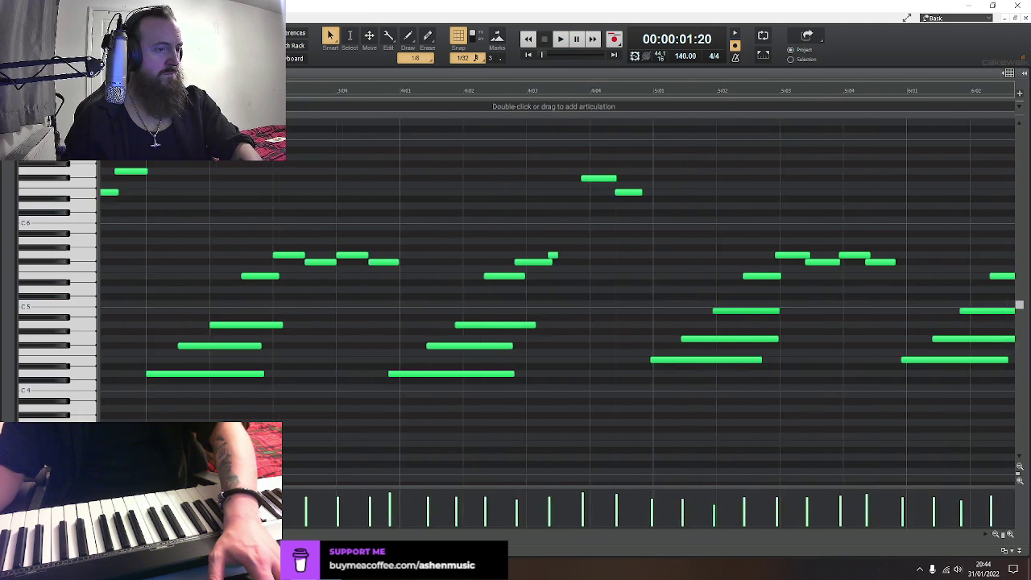
pyautogui.moveTo(436, 368); pyautogui.dragTo(621, 153)
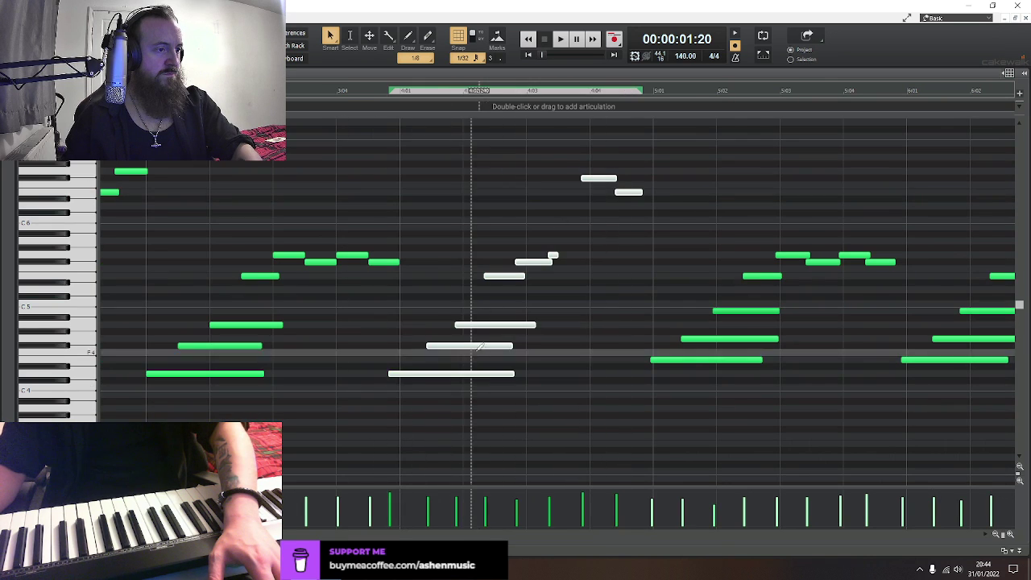
pyautogui.moveTo(431, 374); pyautogui.dragTo(442, 375)
pyautogui.click(442, 359)
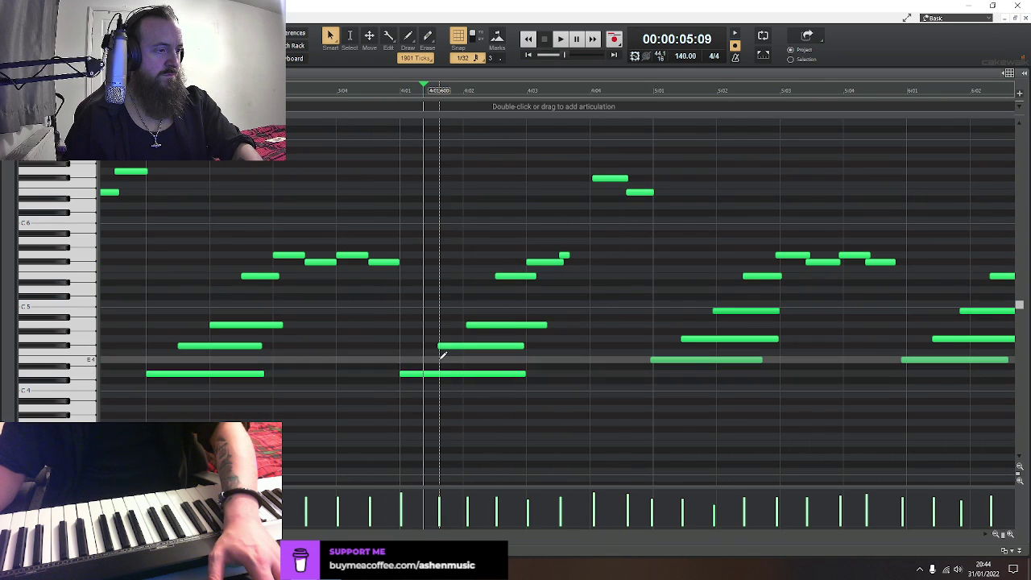
# Adjust the starts of bar 4's F#4 to 4:01:480 and A4 to 4:02:000, playing from just before the bar
pyautogui.moveTo(442, 346); pyautogui.dragTo(463, 324)
pyautogui.click(396, 384)
pyautogui.press('space')
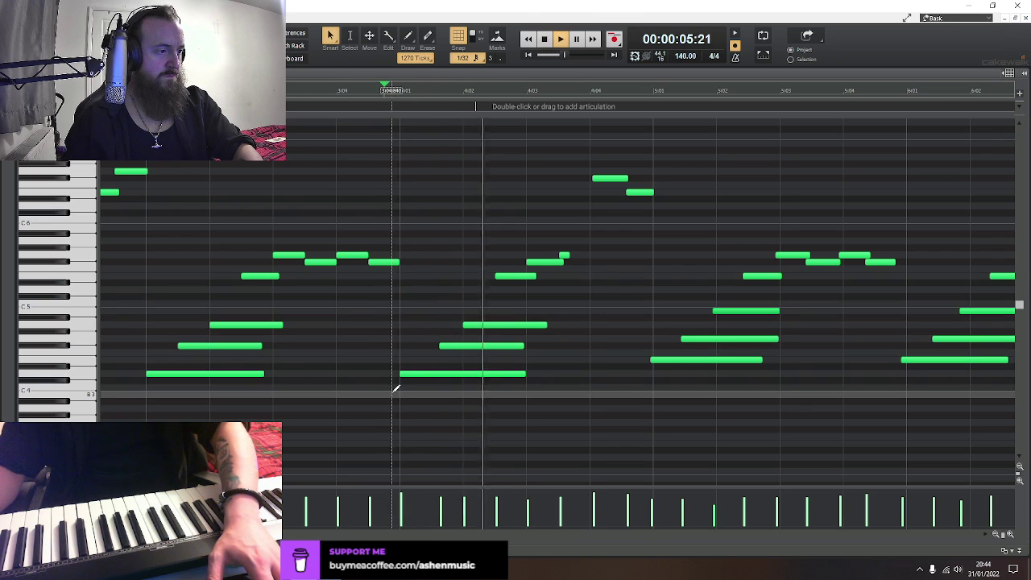
pyautogui.press('space')
pyautogui.click(433, 346)
pyautogui.moveTo(433, 347); pyautogui.dragTo(431, 347)
pyautogui.click(385, 373)
pyautogui.press('space')
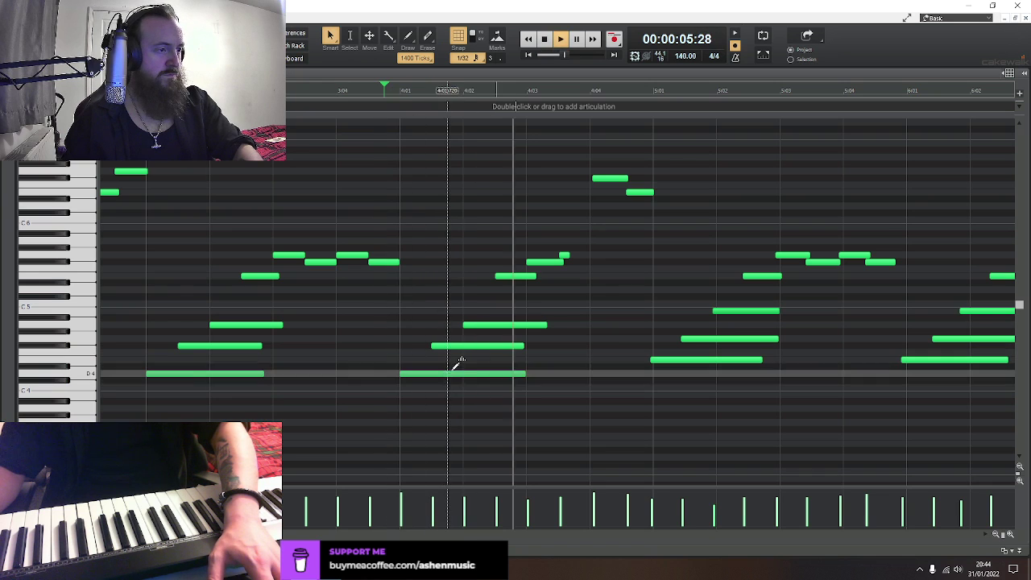
# Trim bar 4's E5 to end at 4:03:000, start the high F#6 and E6 at 4:04:000 and 4:04:480, and audition the bar
pyautogui.press('space')
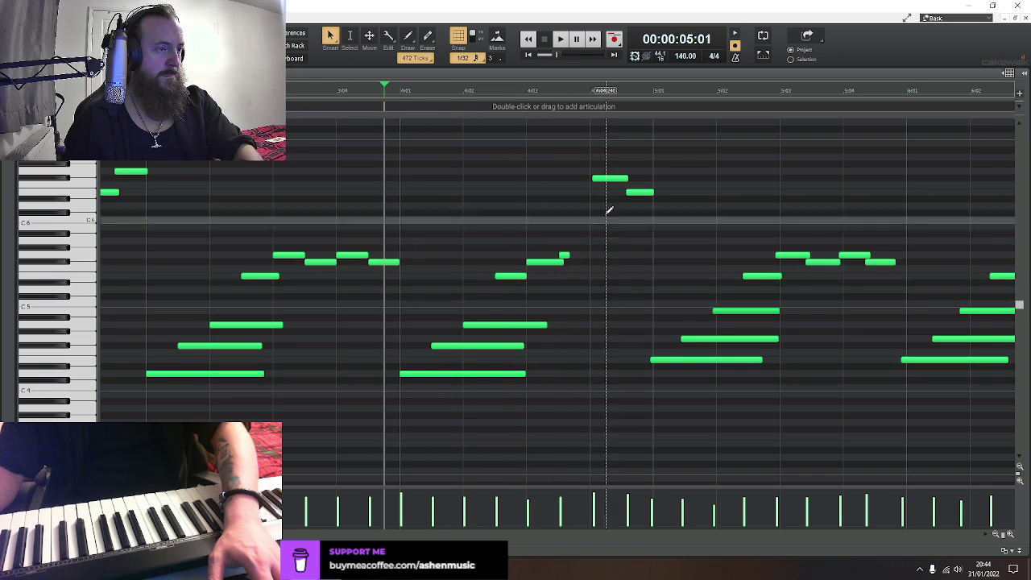
pyautogui.moveTo(631, 176); pyautogui.dragTo(621, 177)
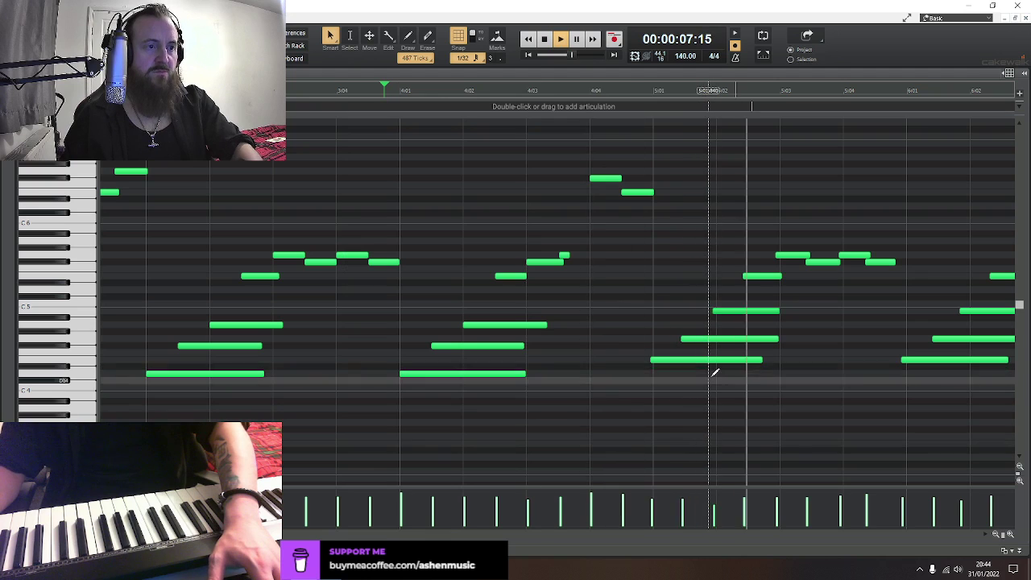
pyautogui.press('space')
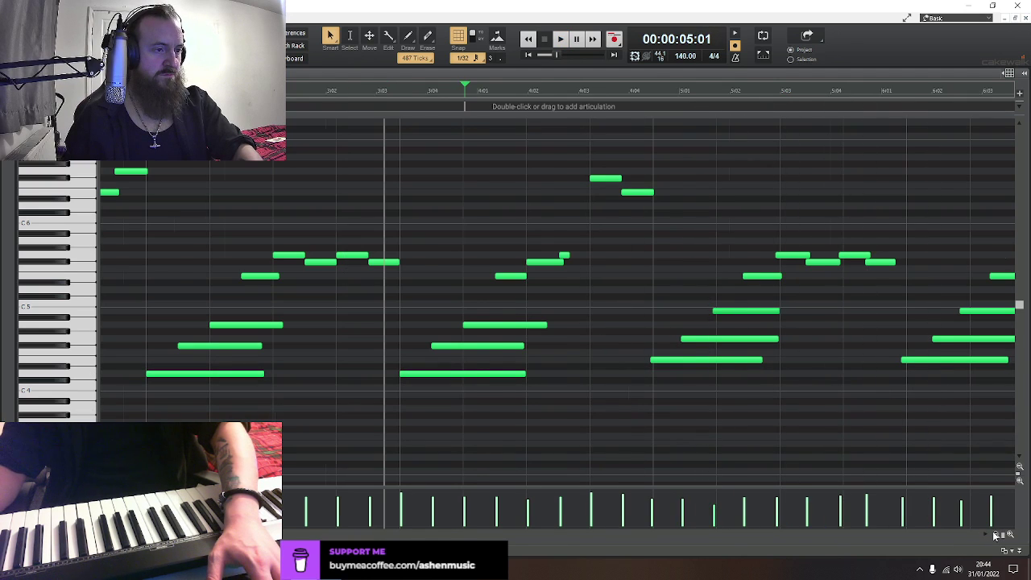
# Delete all the recorded notes in bars 5 to 7, keeping the closing phrase in bar 8
pyautogui.click(995, 535)
pyautogui.click(995, 535)
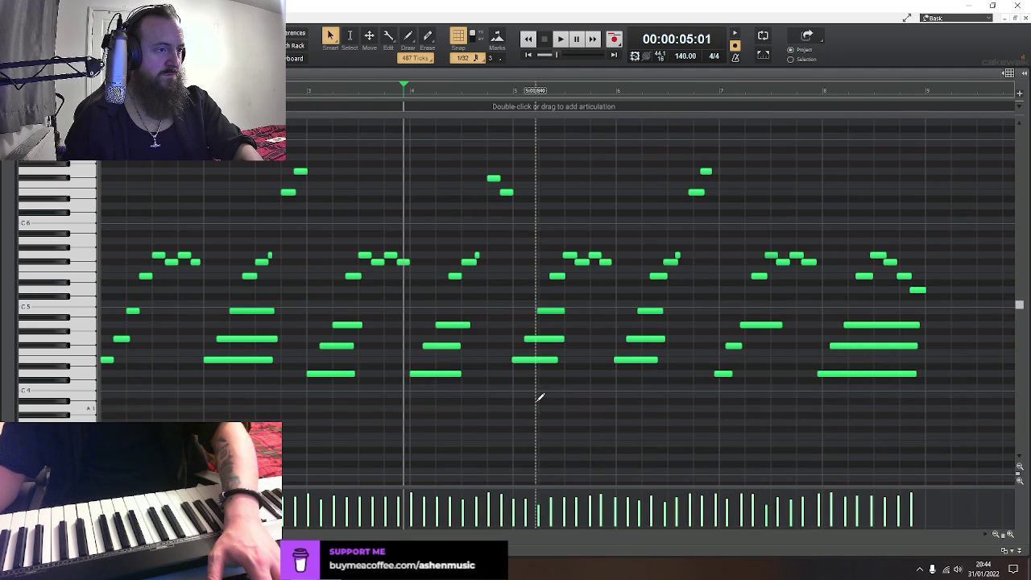
pyautogui.moveTo(532, 397); pyautogui.dragTo(815, 141)
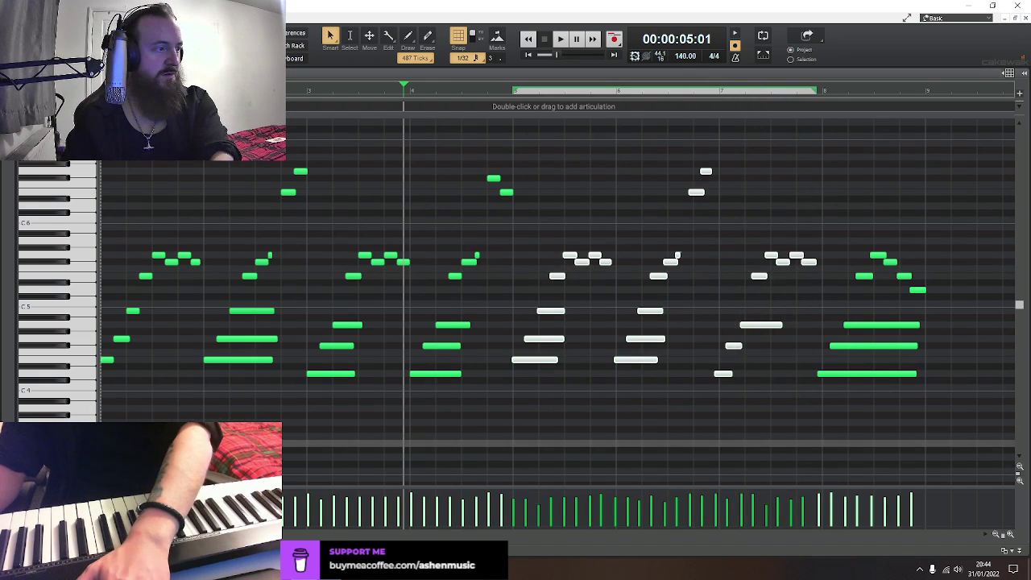
pyautogui.press('Delete')
# Copy the notes of bars 1 to 3 and paste them at the start of bar 5
pyautogui.moveTo(111, 390); pyautogui.dragTo(403, 151)
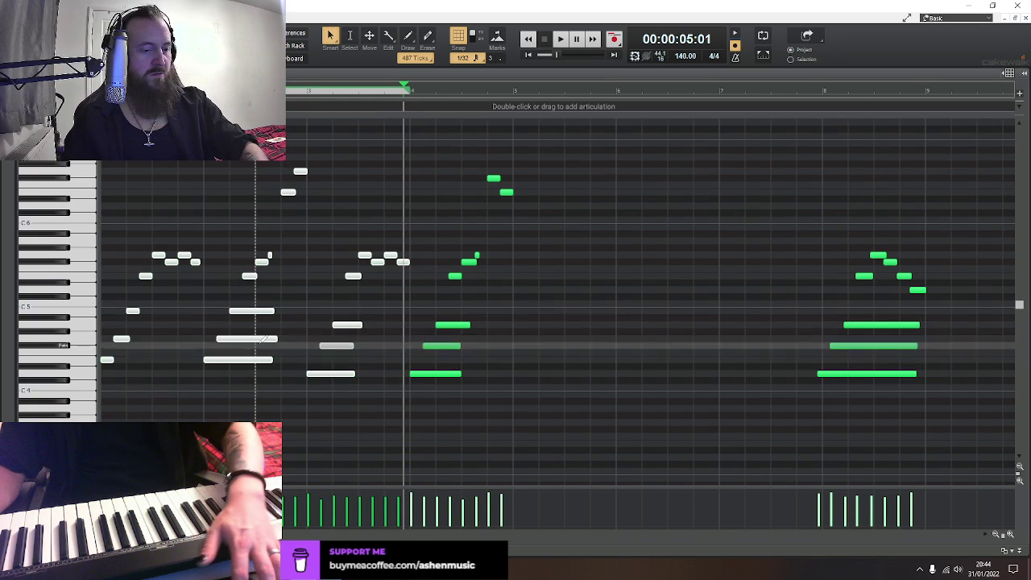
pyautogui.click(517, 312)
pyautogui.hotkey('ctrl', 'v')
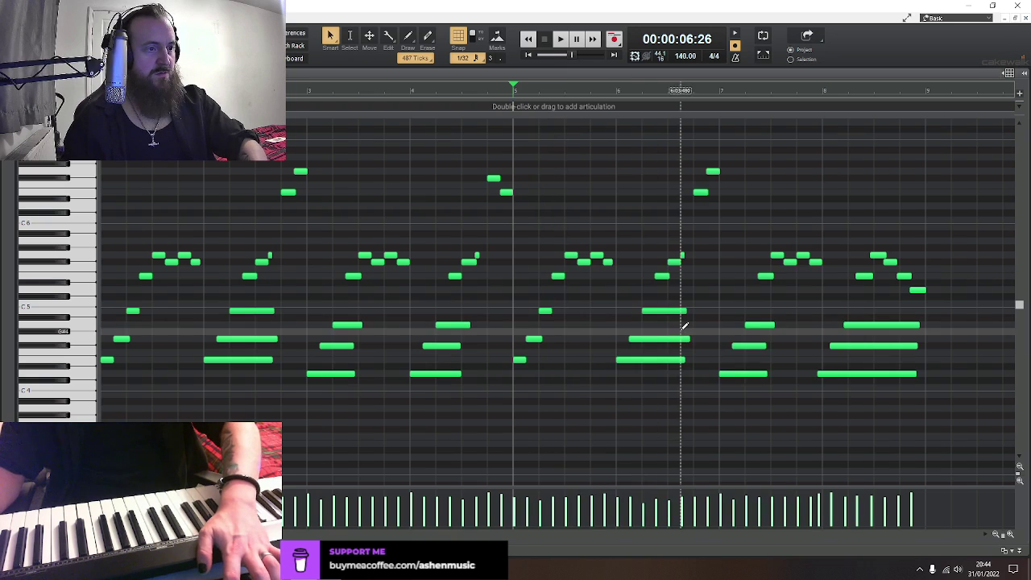
# Set the starts of the closing phrase's long D4, F#4 and A4 notes to 8:01:000, 8:01:480 and 8:02:000
pyautogui.click(1011, 535)
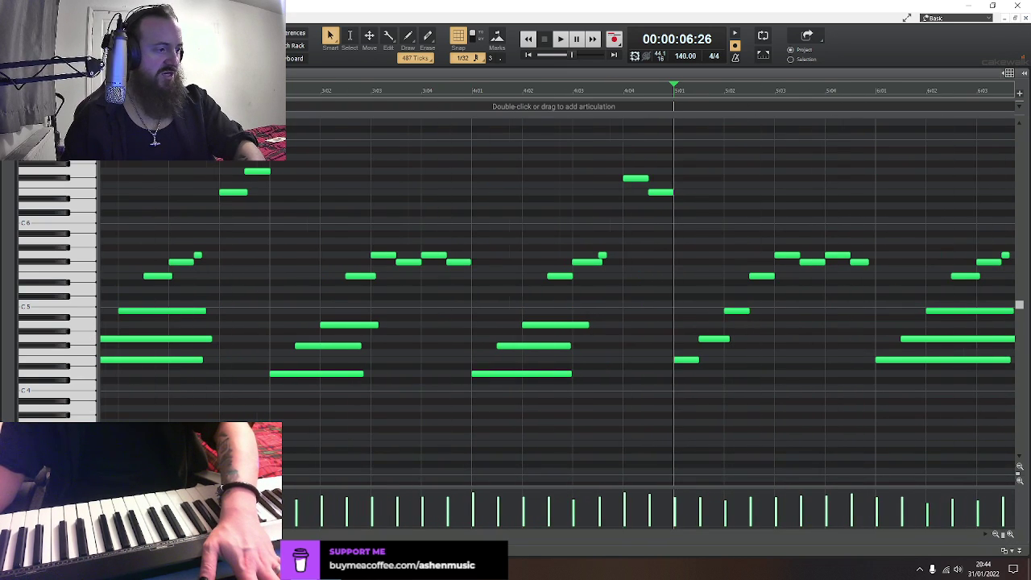
pyautogui.moveTo(363, 533); pyautogui.dragTo(524, 533)
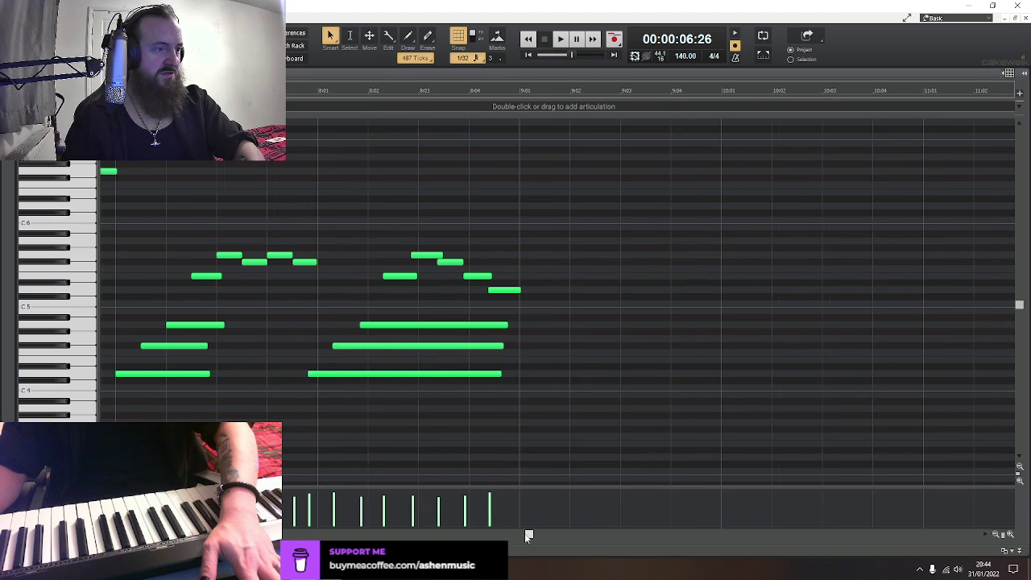
pyautogui.click(310, 373)
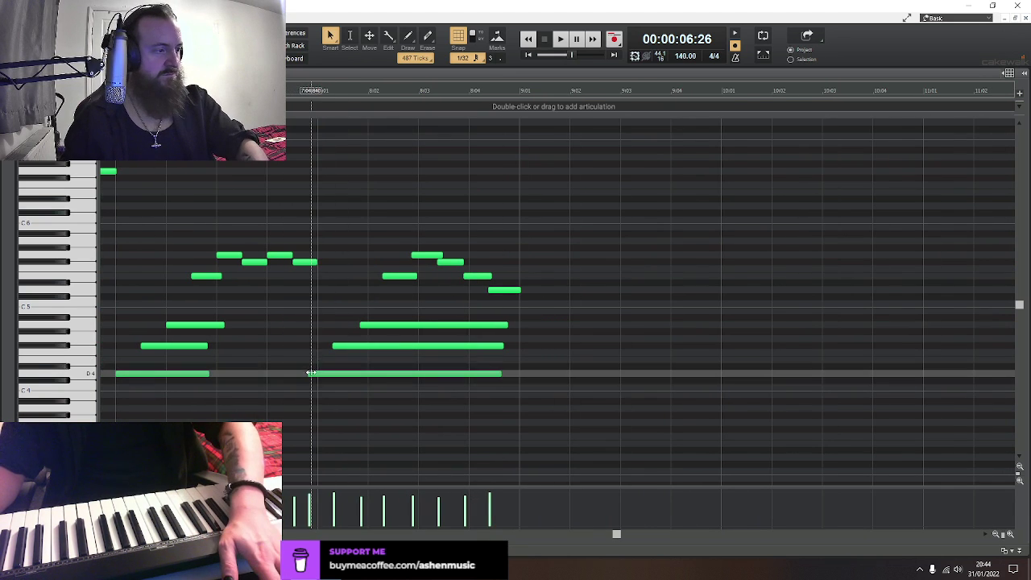
pyautogui.moveTo(309, 375); pyautogui.dragTo(369, 325)
pyautogui.click(333, 346)
pyautogui.click(362, 325)
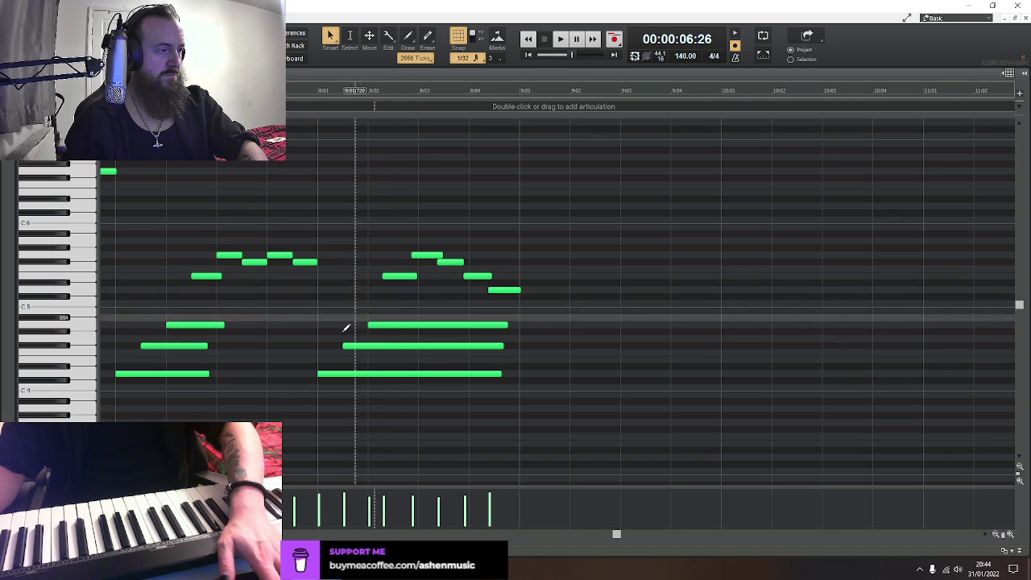
# Play the closing phrase twice from just before bar 8 to check its timing
pyautogui.click(310, 390)
pyautogui.press('space')
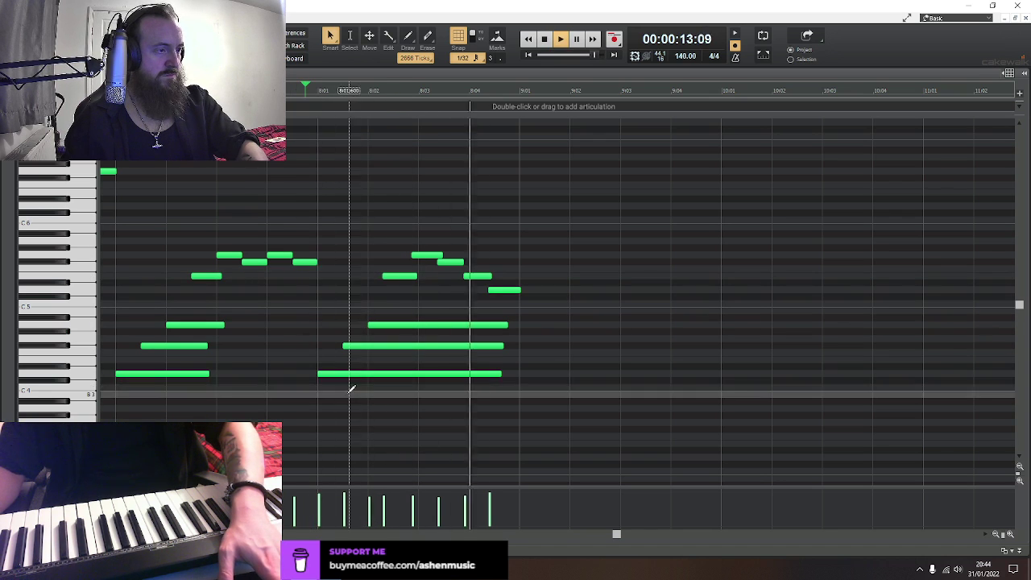
pyautogui.press('space')
pyautogui.press('space')
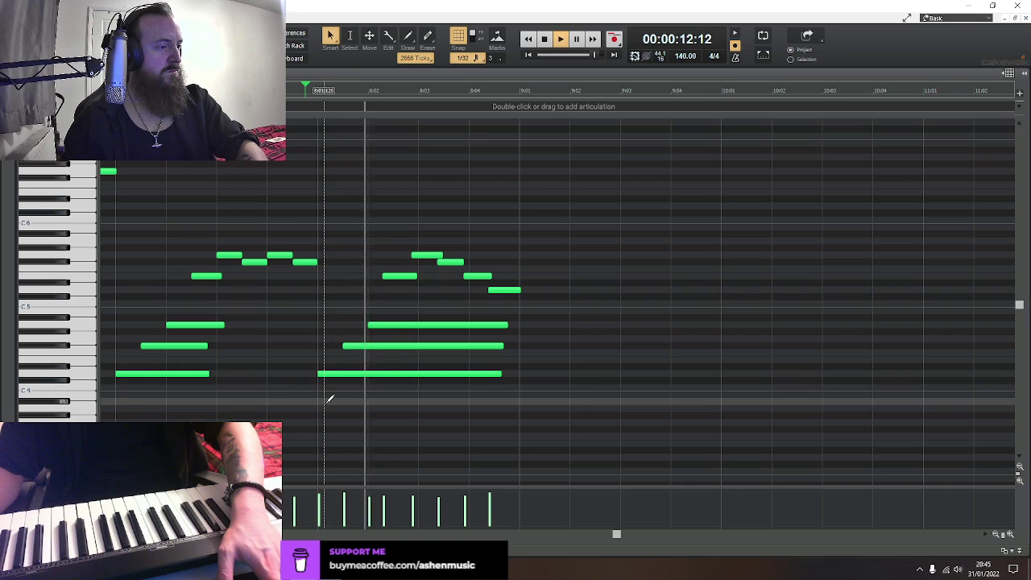
pyautogui.press('space')
# Move the five upper notes of the closing phrase together so that the G5 starts at 8:03:000
pyautogui.click(384, 276)
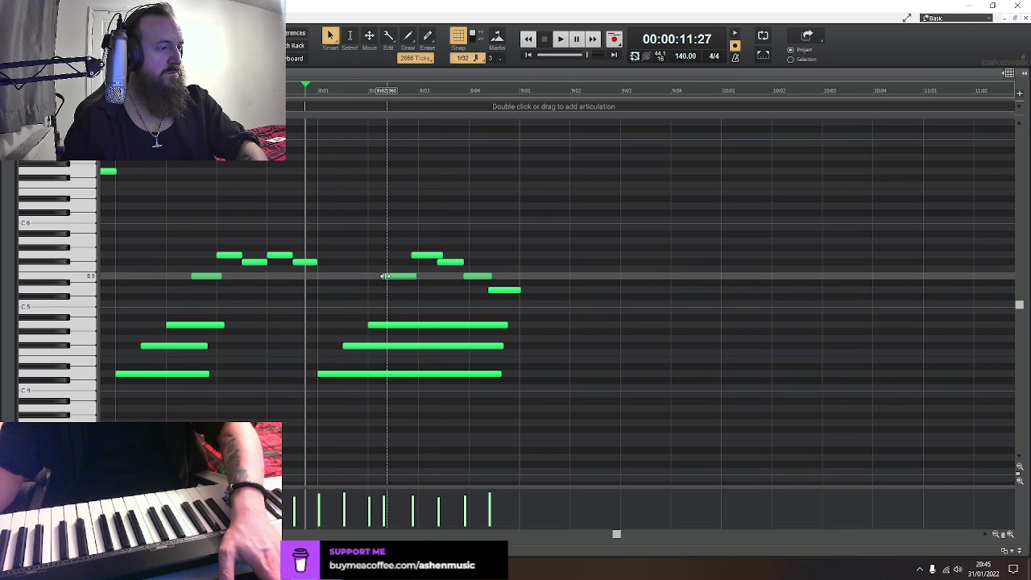
pyautogui.moveTo(387, 242); pyautogui.dragTo(535, 296)
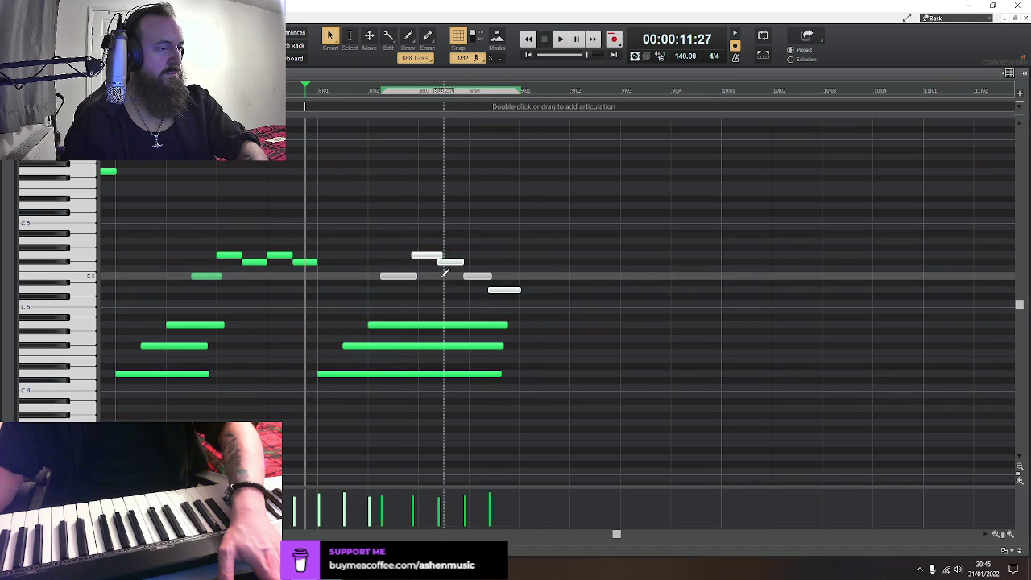
pyautogui.moveTo(444, 274)
pyautogui.mouseDown()
pyautogui.moveTo(418, 275)
pyautogui.moveTo(443, 257)
pyautogui.mouseUp()
pyautogui.press('space')
pyautogui.click(415, 298)
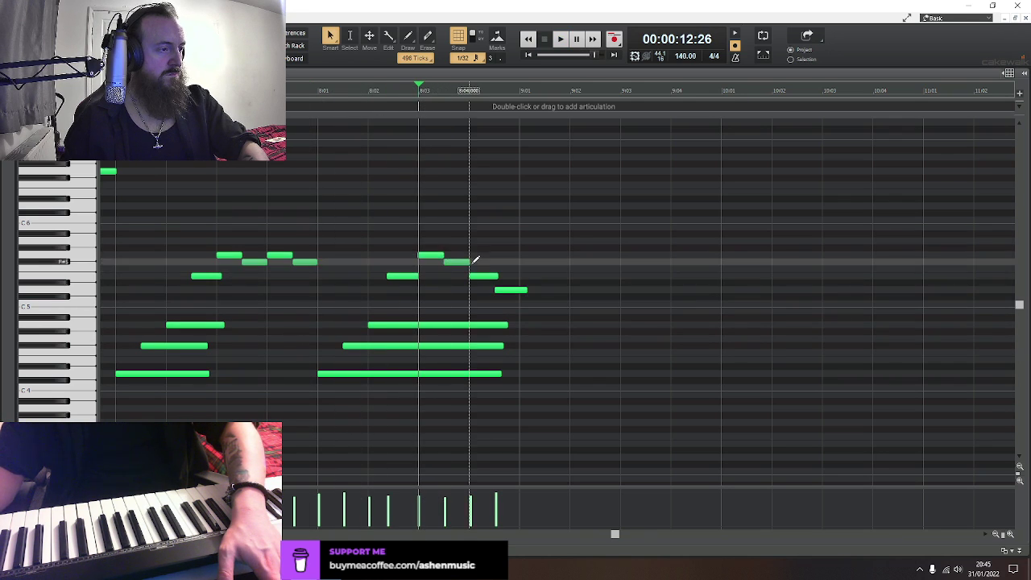
# Trim the second E5 in bar 8 to end at 8:04:480 and play from just before the bar
pyautogui.moveTo(494, 278); pyautogui.dragTo(493, 278)
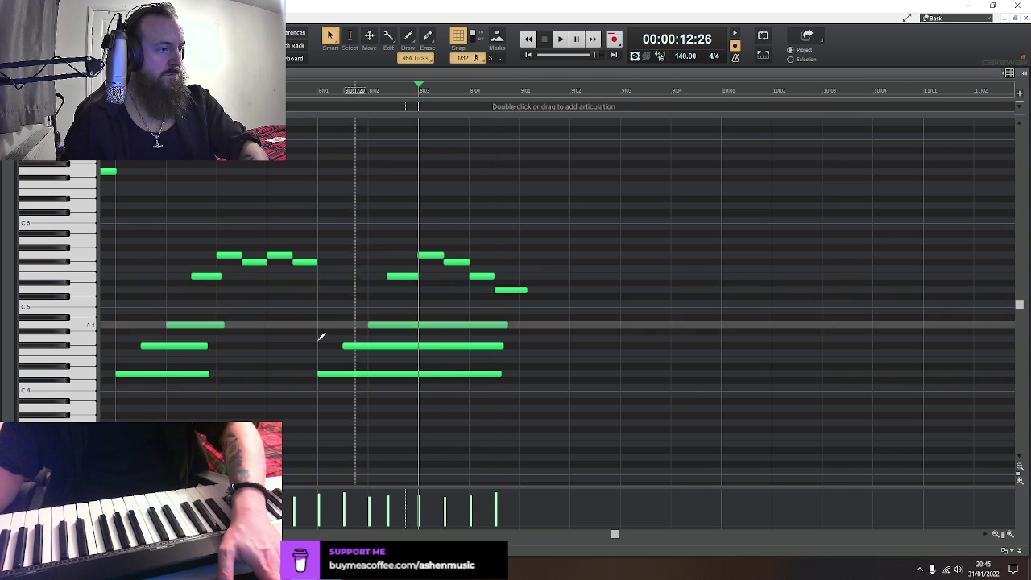
pyautogui.click(306, 423)
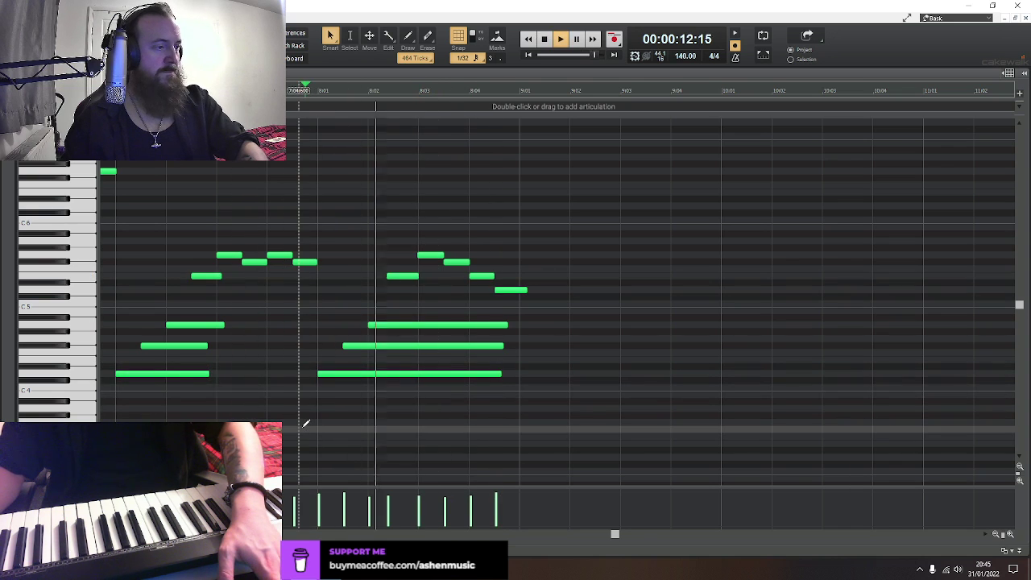
pyautogui.press('space')
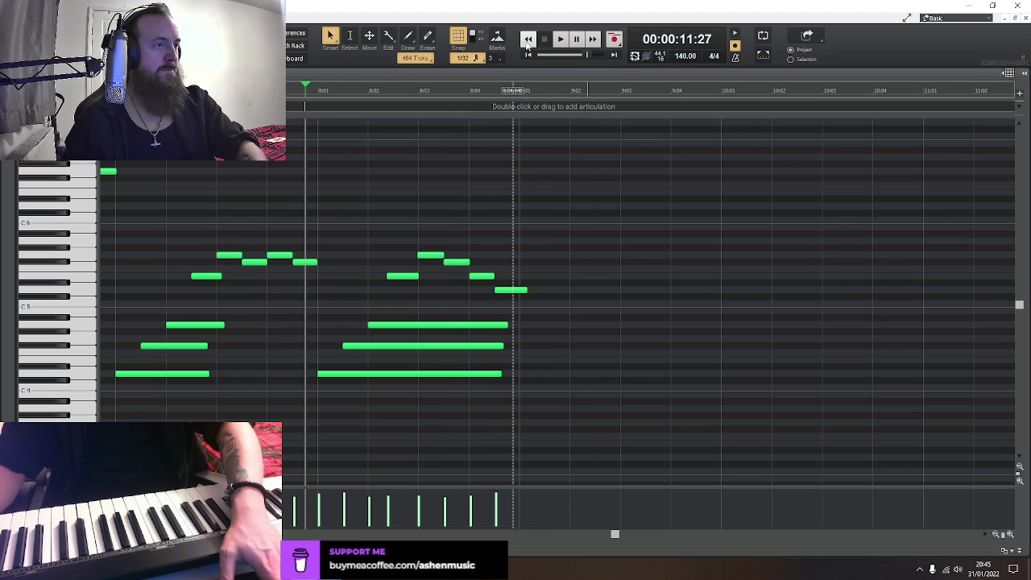
# Return to the project start and play the whole arpeggio through to the closing phrase
pyautogui.click(530, 53)
pyautogui.press('space')
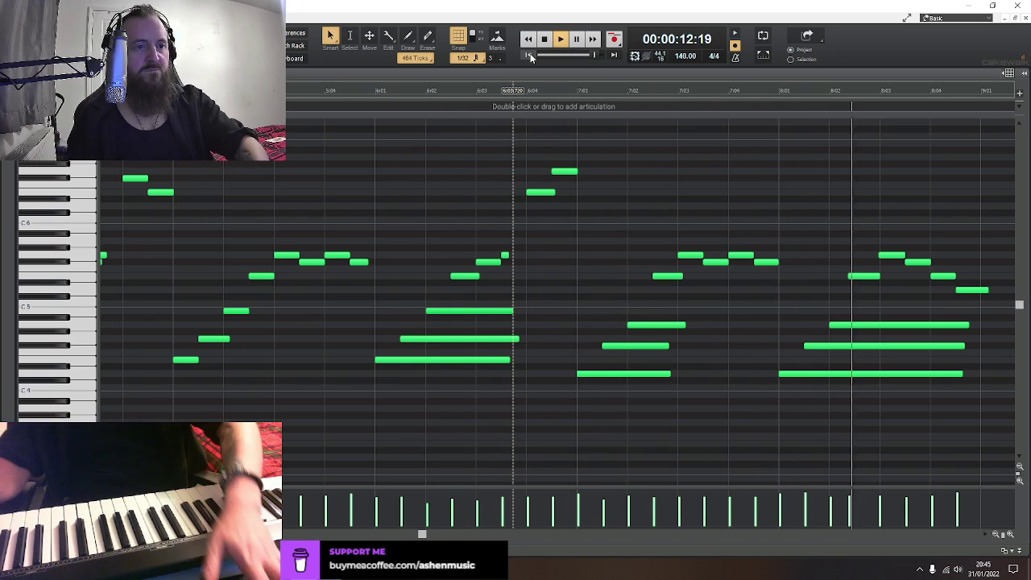
pyautogui.press('space')
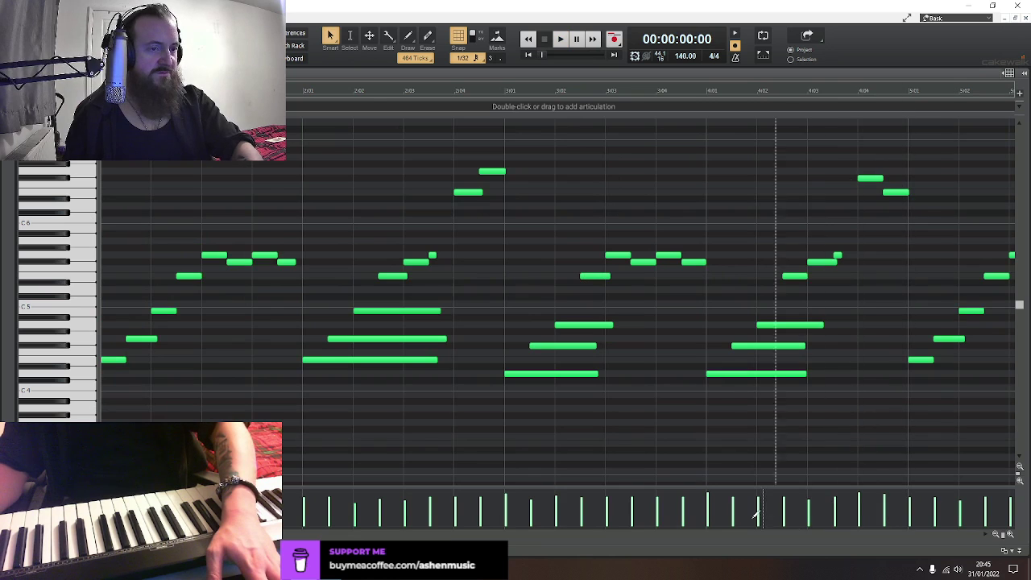
# Set the start of bar 8's first E5 to 8:02:480, play the closing phrase and return to the project start
pyautogui.moveTo(346, 534); pyautogui.dragTo(553, 534)
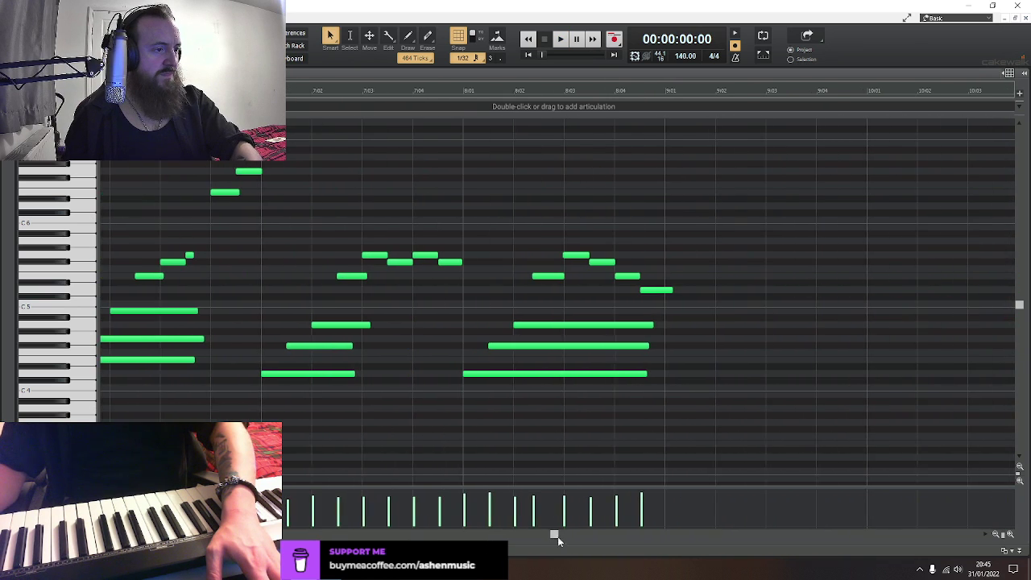
pyautogui.click(472, 437)
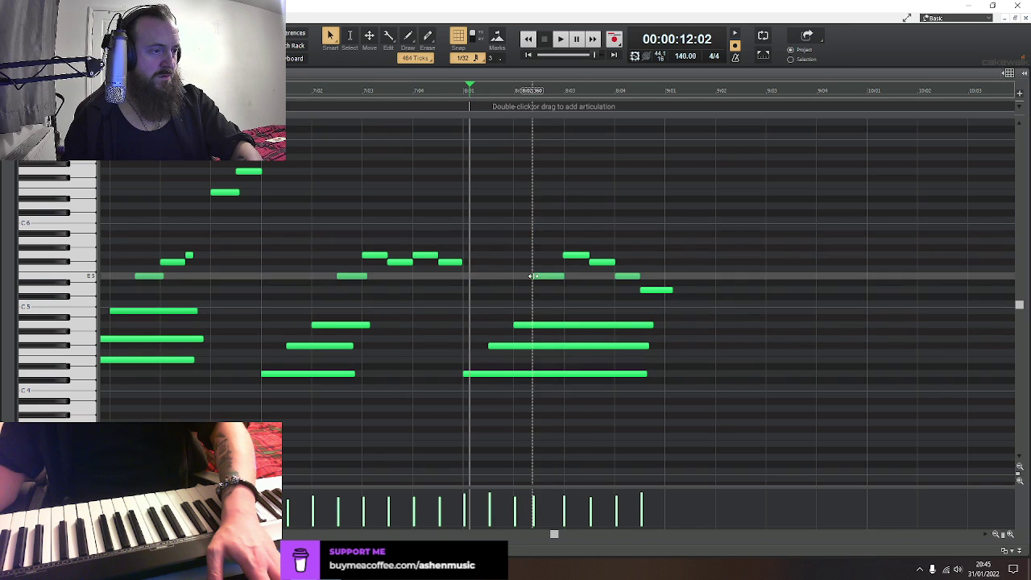
pyautogui.moveTo(533, 276); pyautogui.dragTo(539, 276)
pyautogui.press('space')
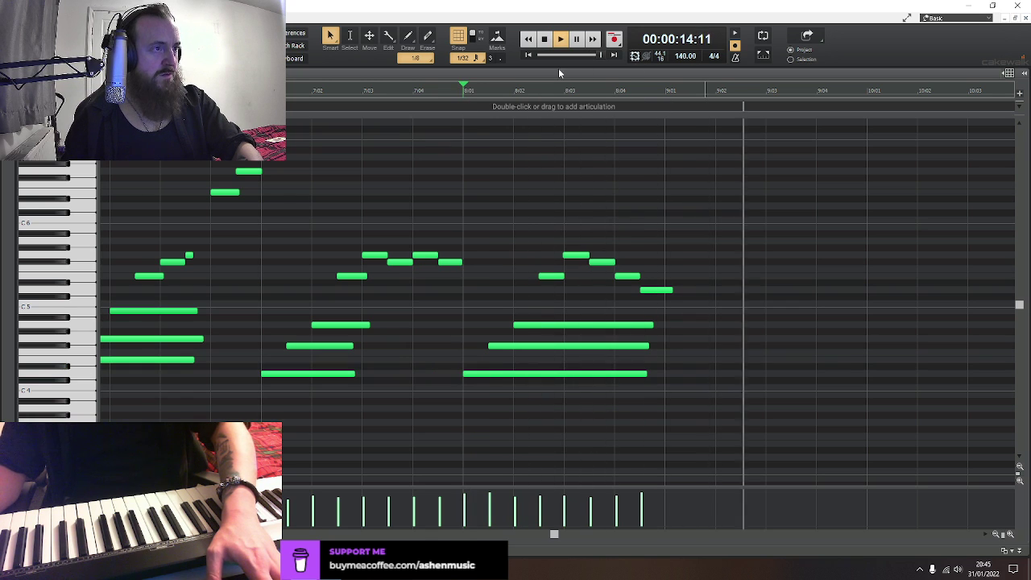
pyautogui.press('space')
pyautogui.click(528, 54)
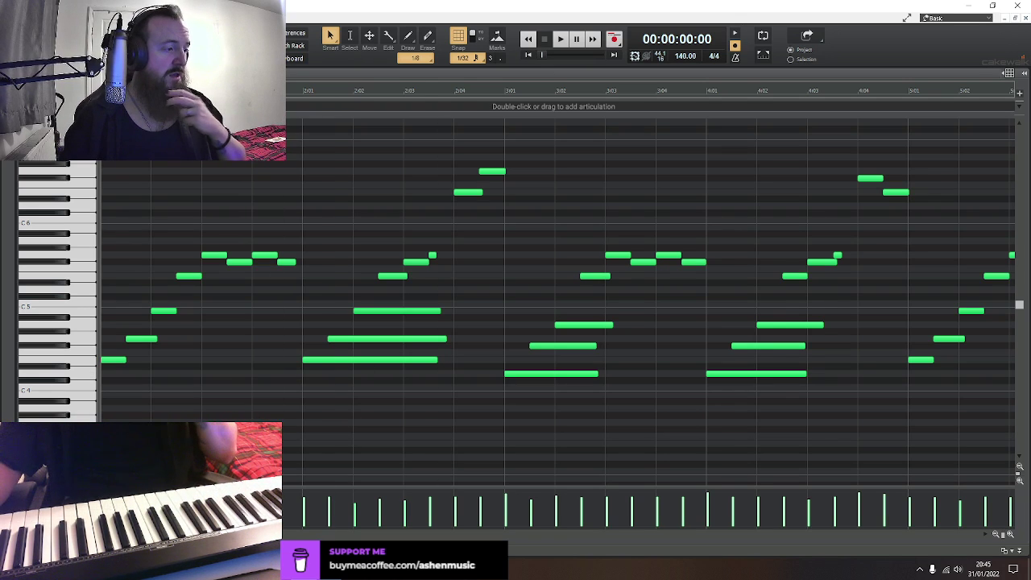
# Browse the District I - Orchestra instruments of Metropolis Ark 1 in SINE Player, then close the plugin window
pyautogui.hotkey('alt', '2')
pyautogui.hotkey('alt', '1')
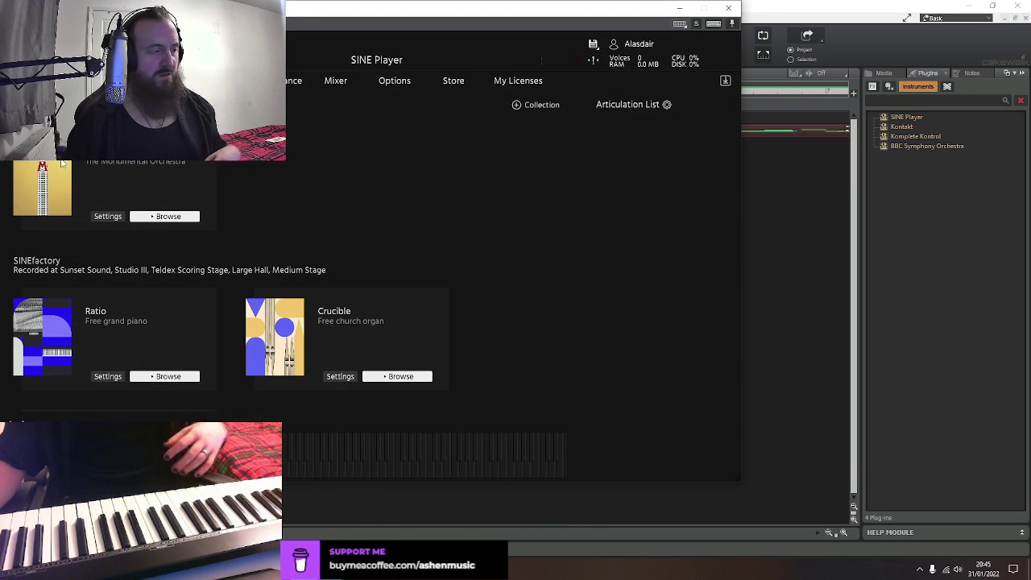
pyautogui.click(159, 216)
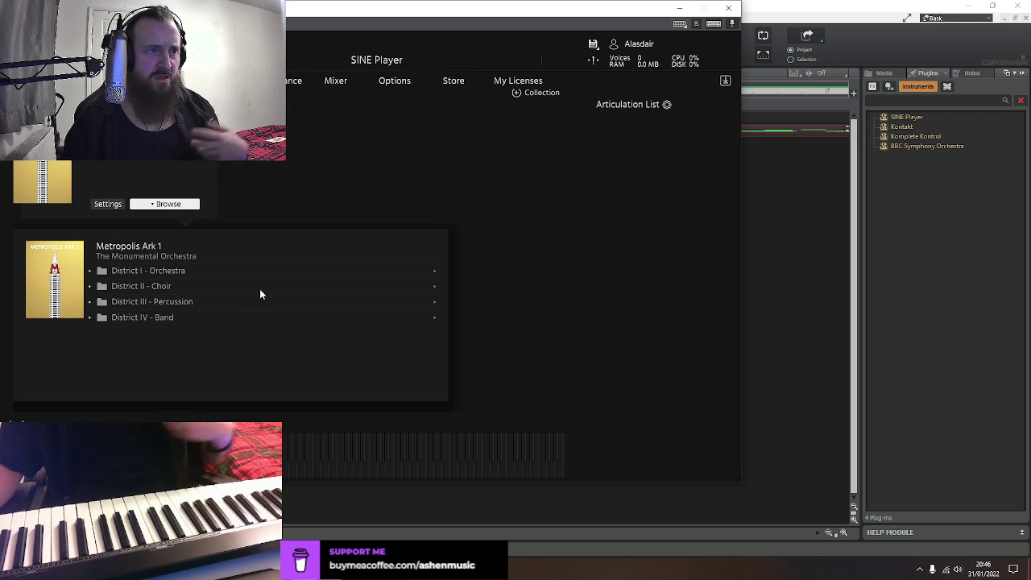
pyautogui.click(188, 274)
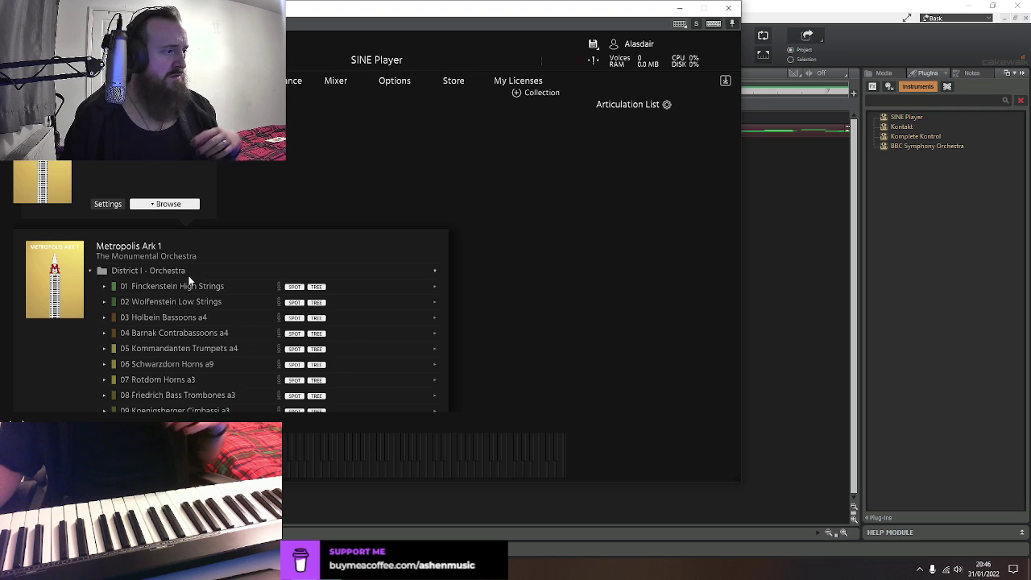
pyautogui.scroll(-1, 198, 321)
pyautogui.scroll(-6, 198, 319)
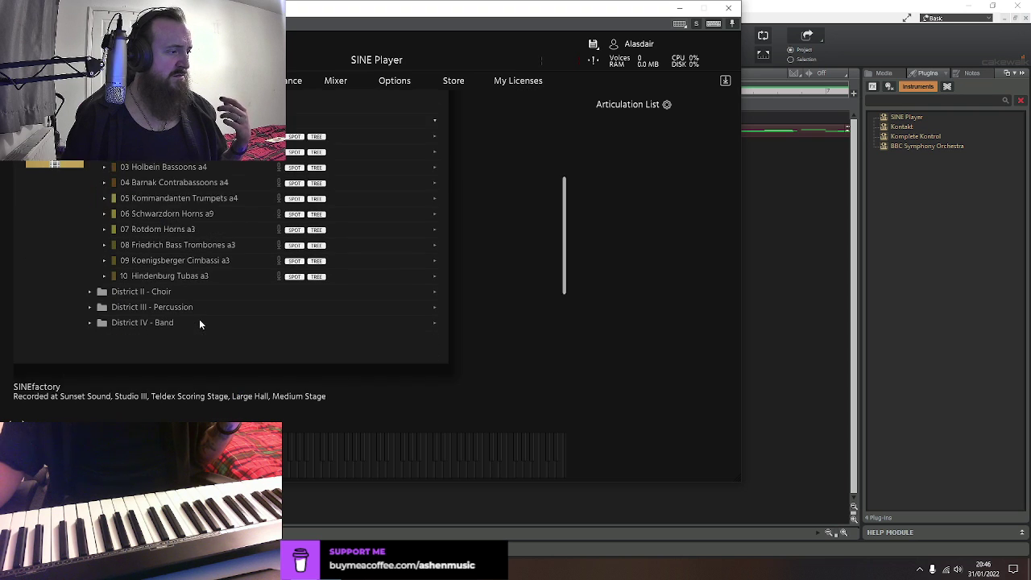
pyautogui.click(728, 8)
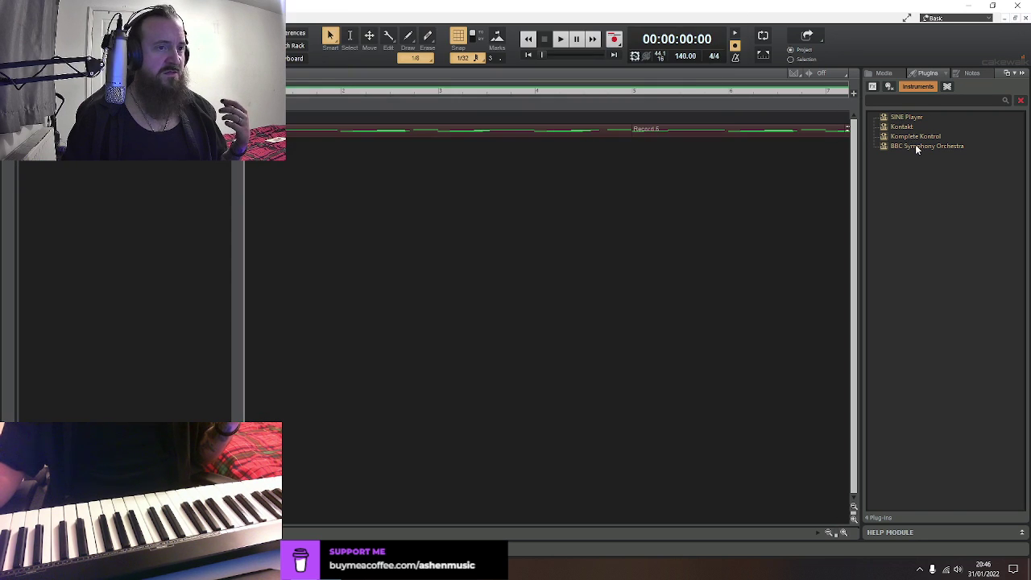
# Add a BBC Symphony Orchestra instrument track, load the oboes with the Long articulation and close the plugin window
pyautogui.moveTo(916, 147); pyautogui.dragTo(101, 277)
pyautogui.click(648, 187)
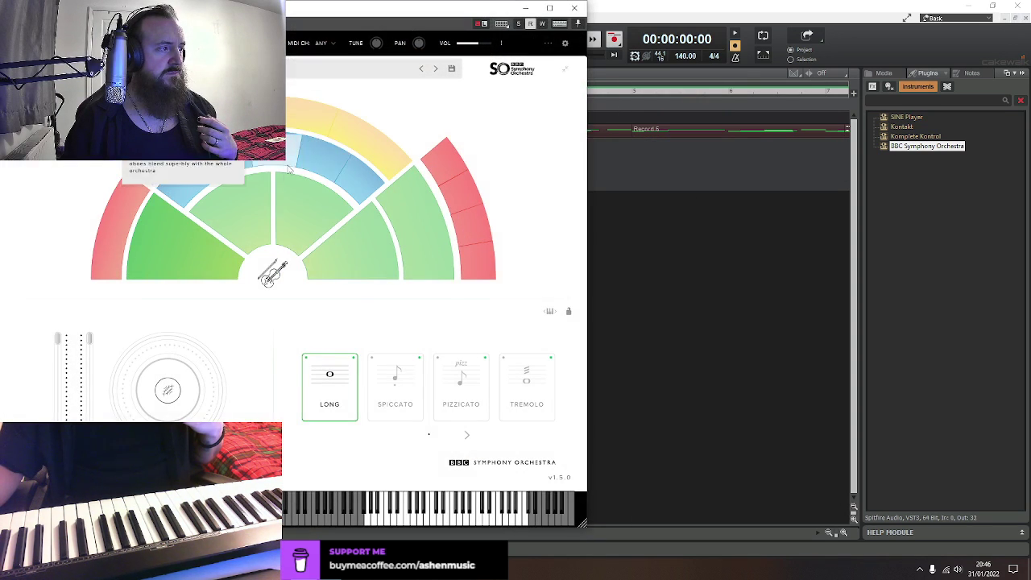
pyautogui.click(286, 168)
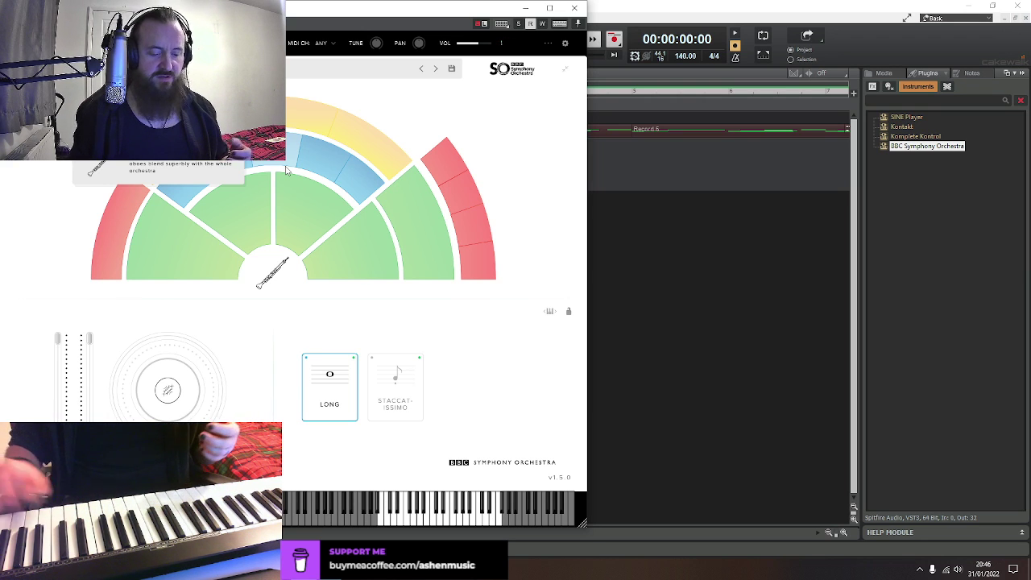
pyautogui.click(574, 8)
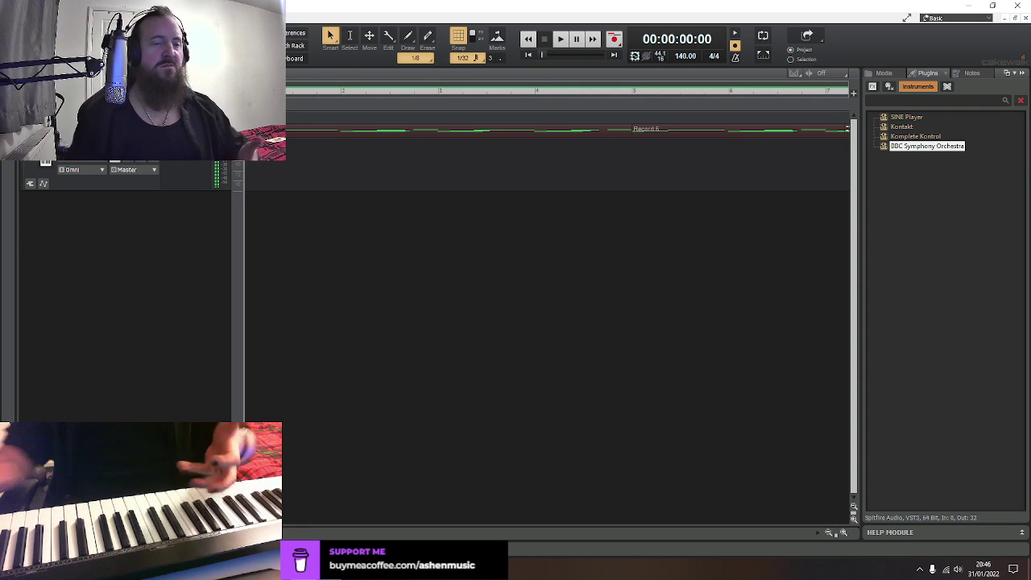
# Try to copy the separate arpeggio clips to bar 10 and play from there
pyautogui.moveTo(416, 109); pyautogui.dragTo(401, 131)
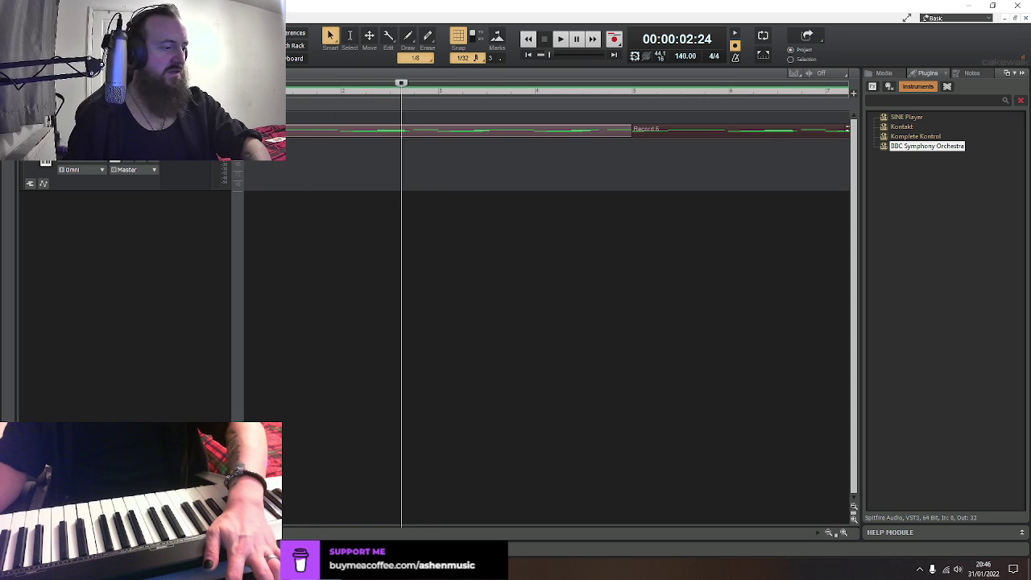
pyautogui.moveTo(542, 533); pyautogui.dragTo(550, 535)
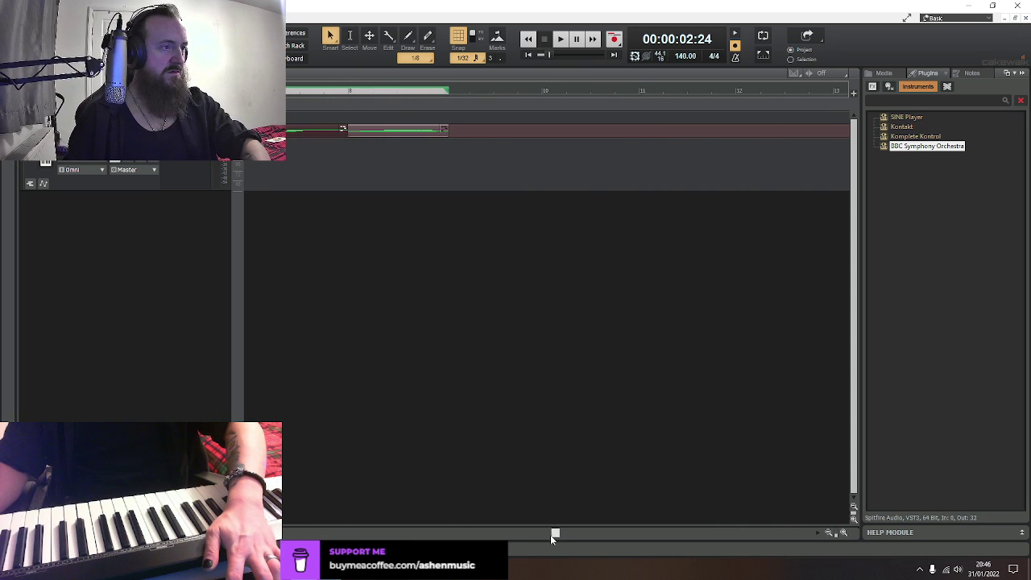
pyautogui.click(542, 89)
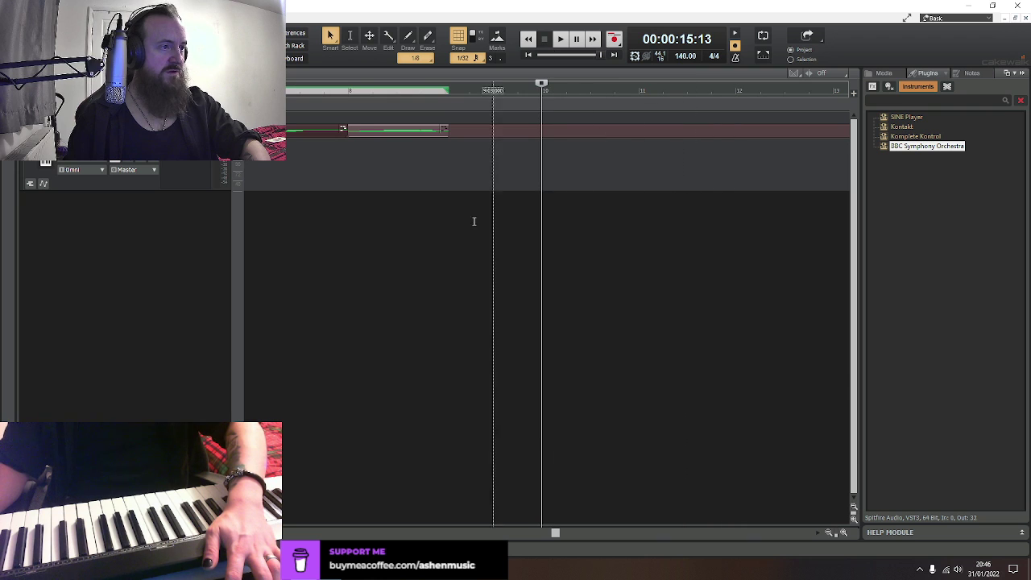
pyautogui.hotkey('ctrl', 'v')
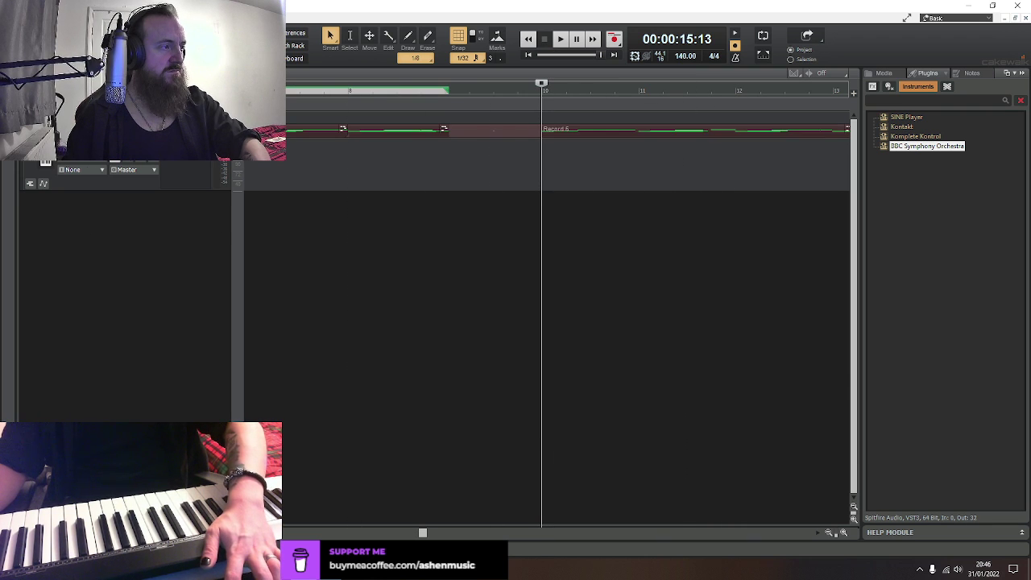
pyautogui.click(485, 185)
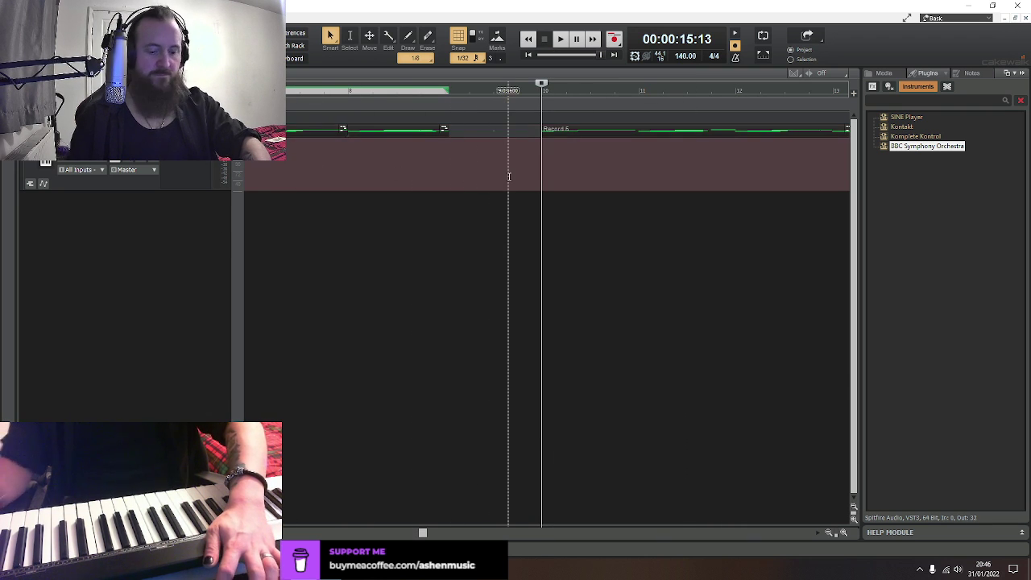
pyautogui.press('space')
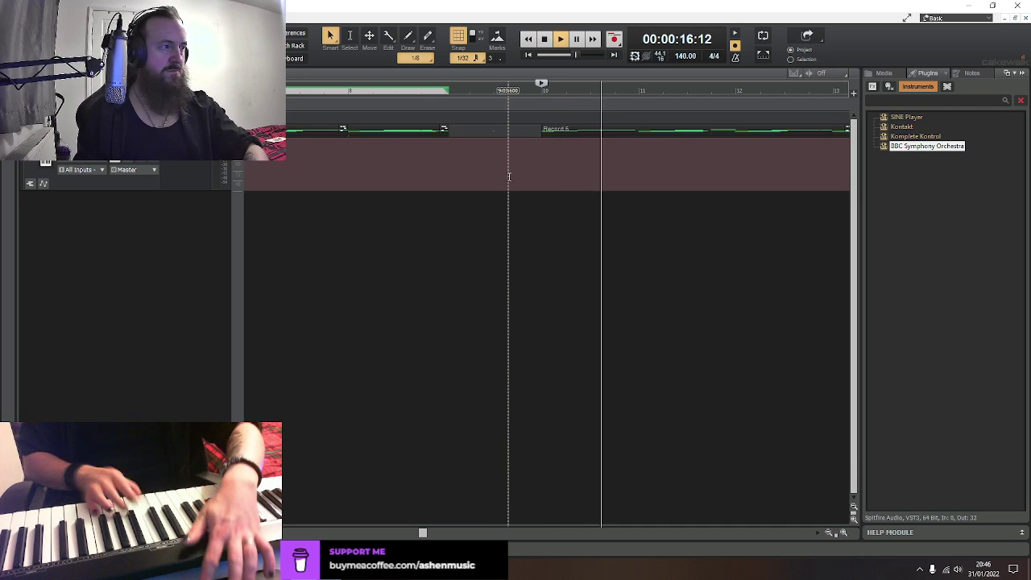
pyautogui.press('space')
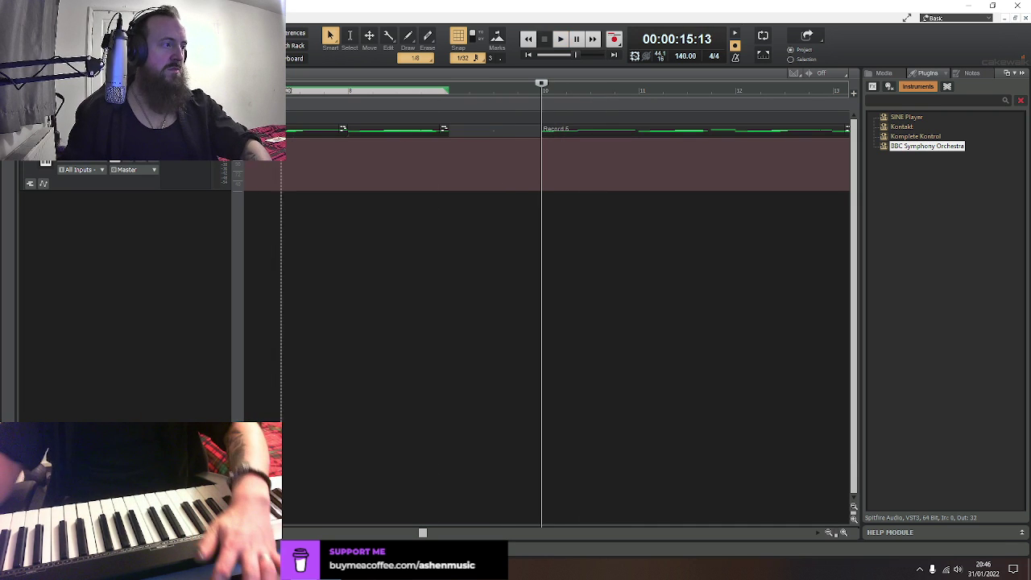
# Delete the pasted arpeggio clips from bar 10 onward
pyautogui.click(829, 532)
pyautogui.click(829, 533)
pyautogui.click(829, 532)
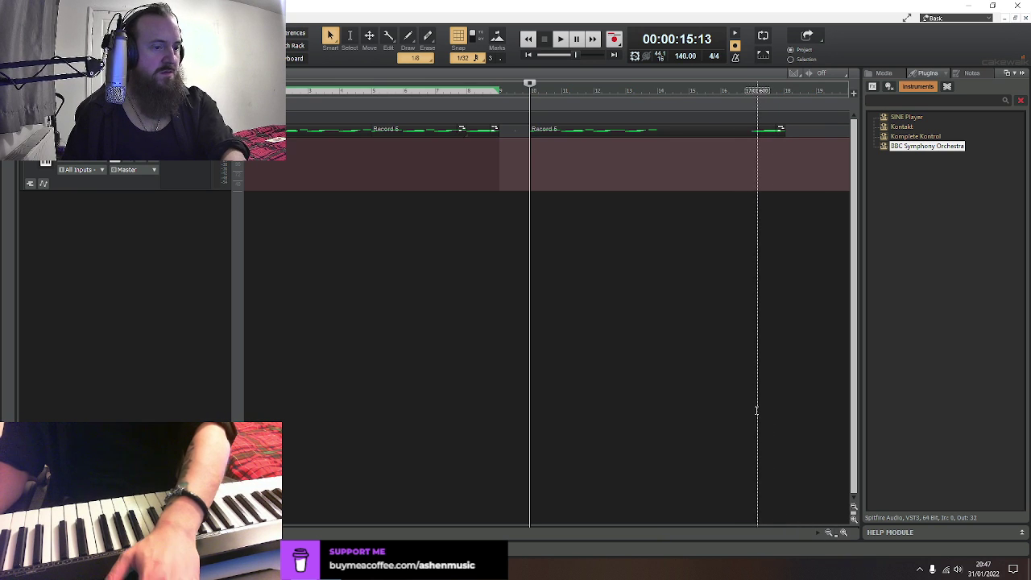
pyautogui.press('Delete')
# Bounce all the arpeggio clips on the piano track into a single clip
pyautogui.click(387, 153)
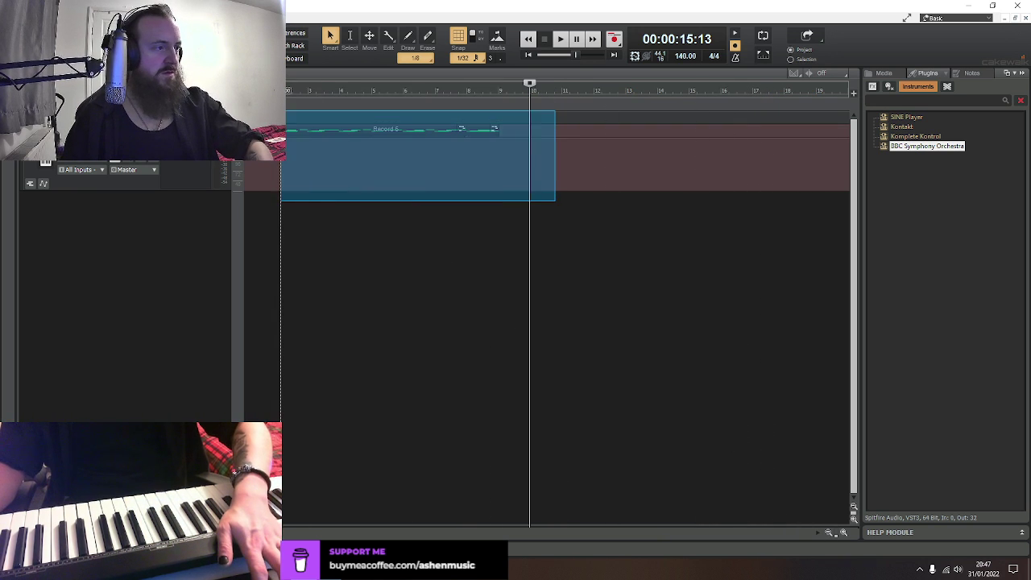
pyautogui.rightClick(316, 130)
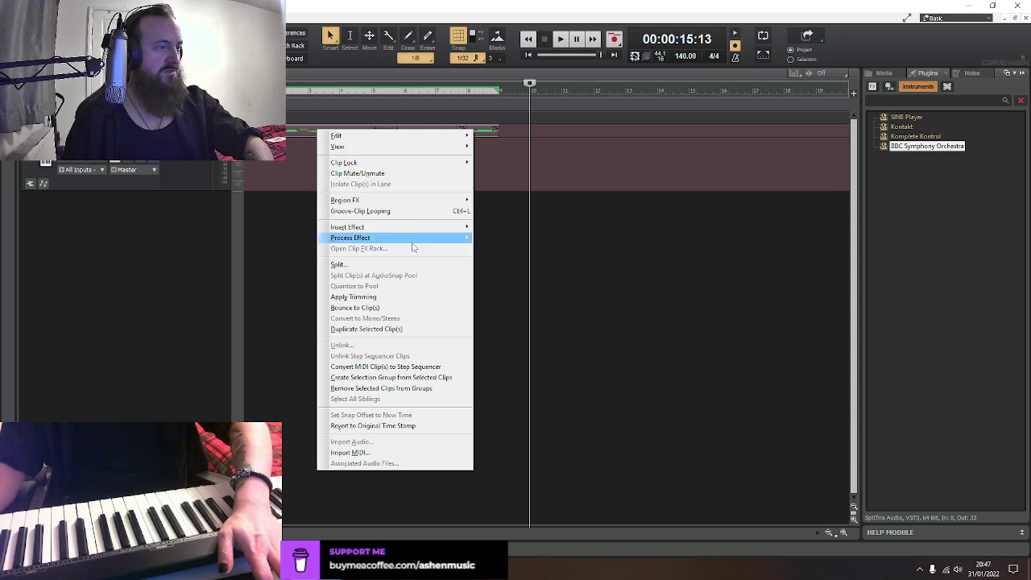
pyautogui.click(354, 306)
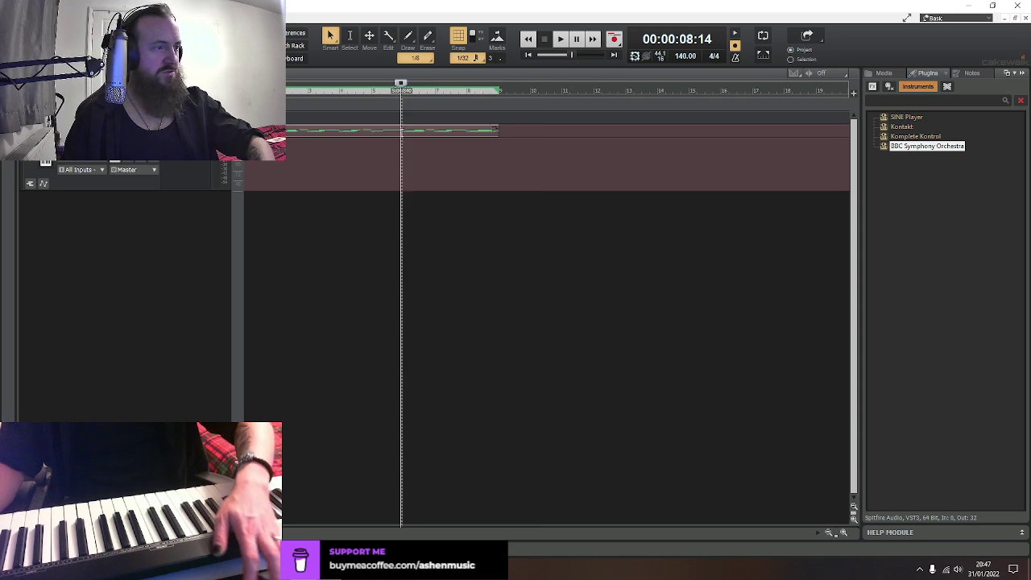
# Paste a copy of the bounced arpeggio clip at bar 10 and play it
pyautogui.click(530, 92)
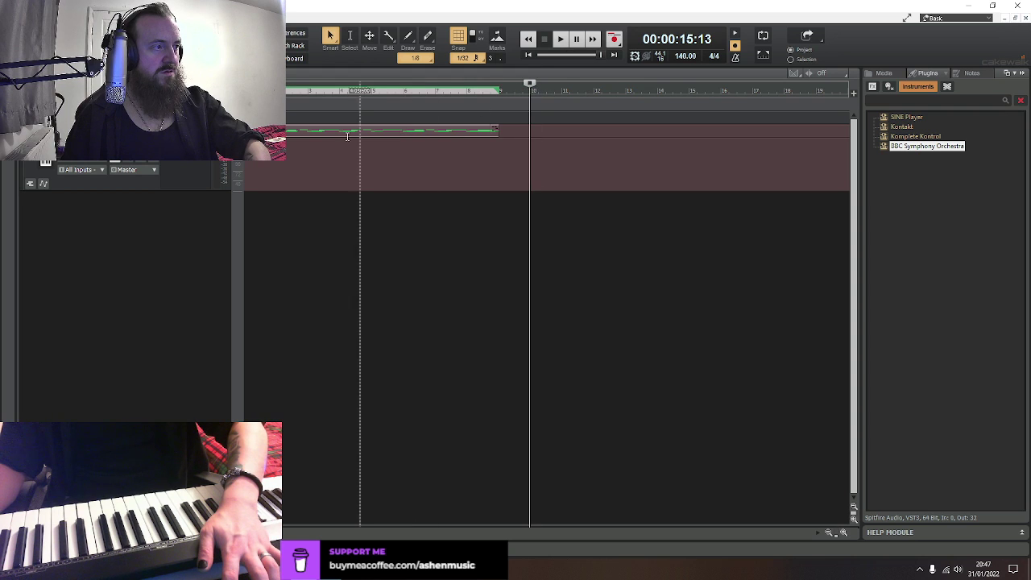
pyautogui.hotkey('ctrl', 'v')
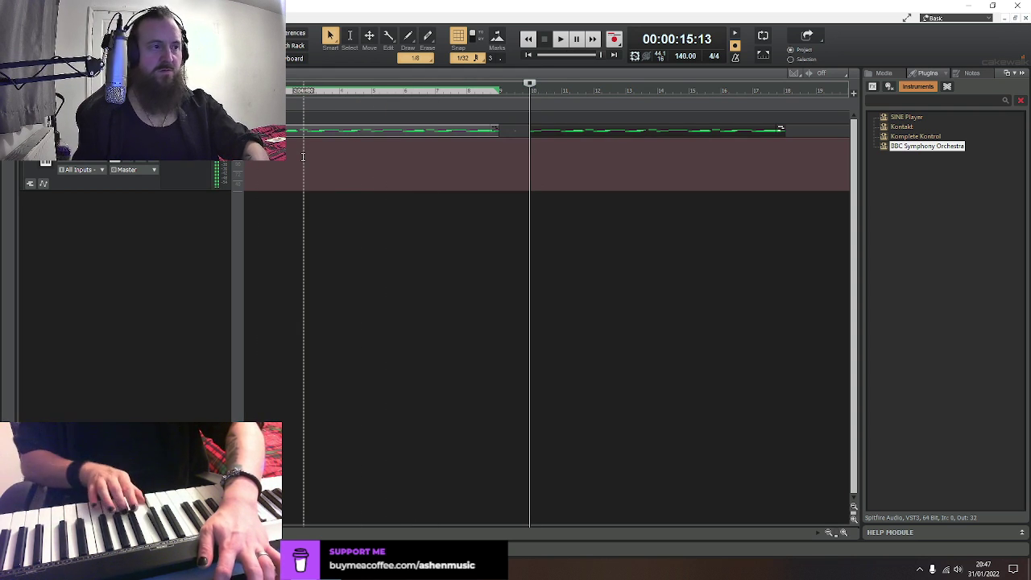
pyautogui.press('space')
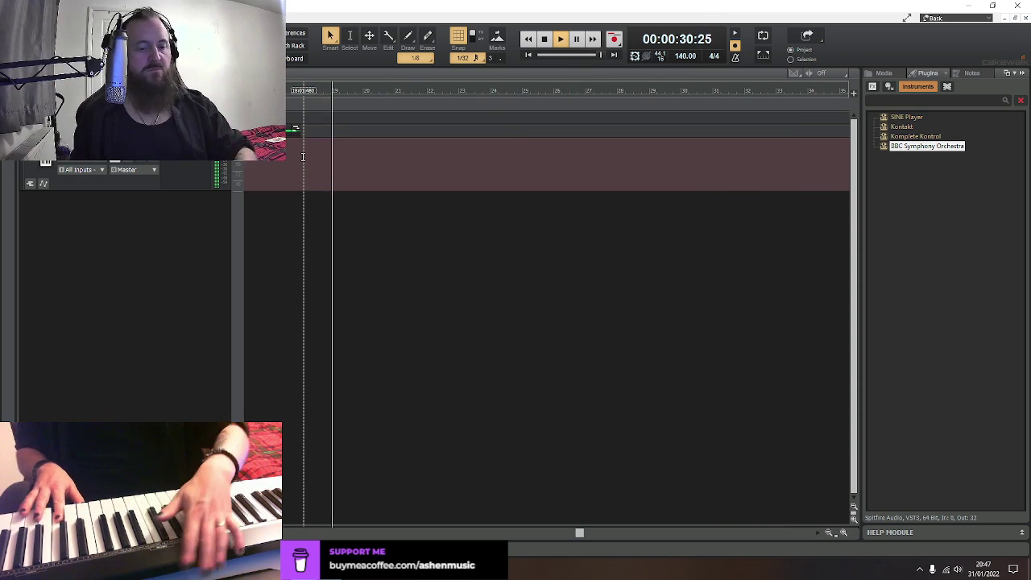
pyautogui.press('space')
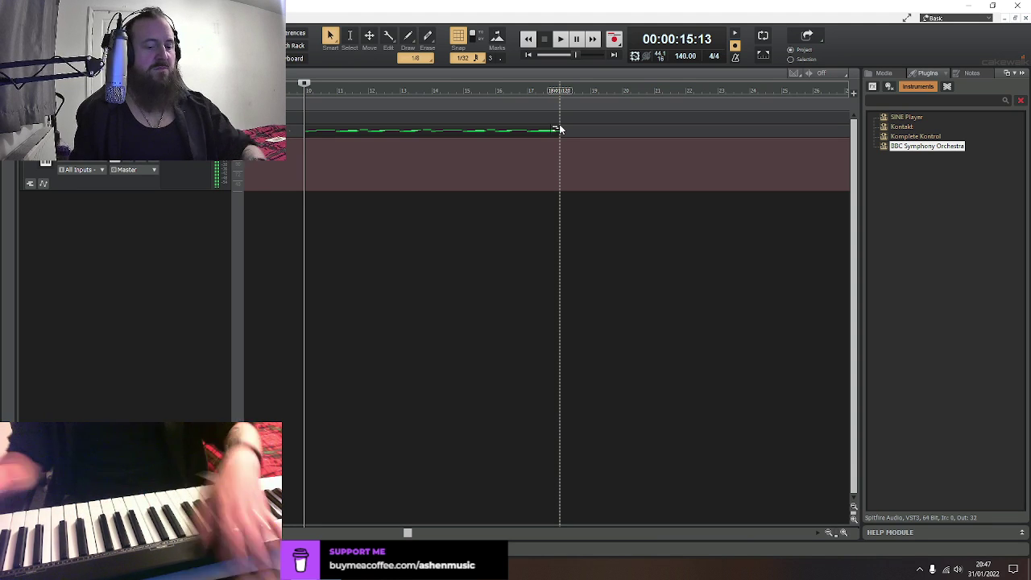
# Set loop playback over the pasted arpeggio from bar 10 to bar 18 and play the loop
pyautogui.press('space')
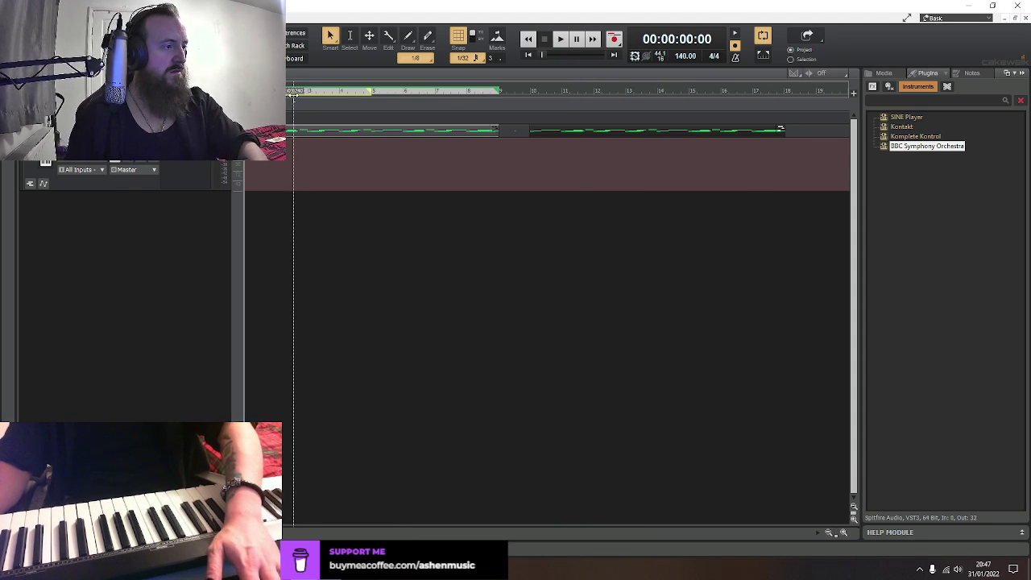
pyautogui.moveTo(294, 93); pyautogui.dragTo(530, 215)
pyautogui.press('space')
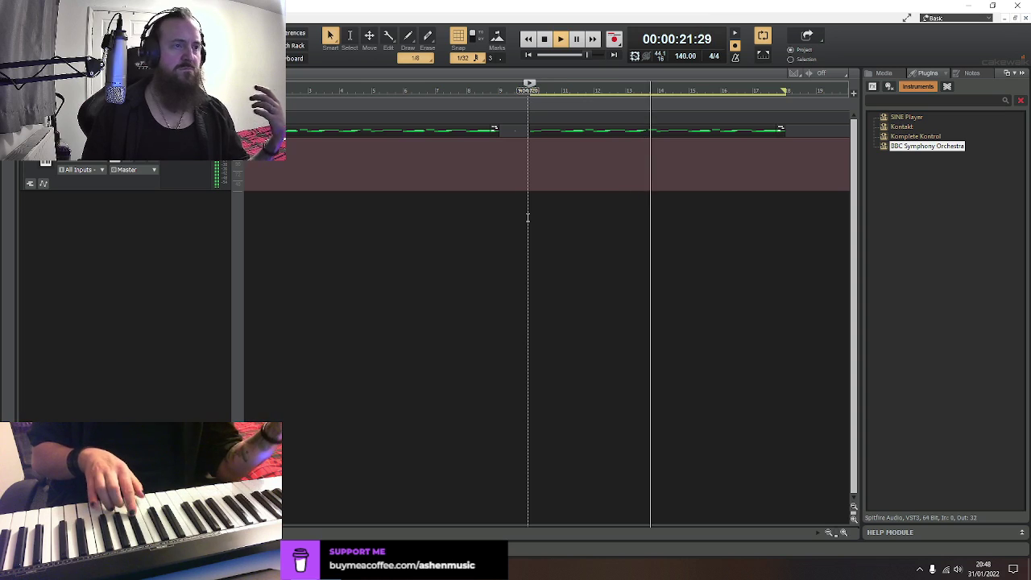
pyautogui.press('space')
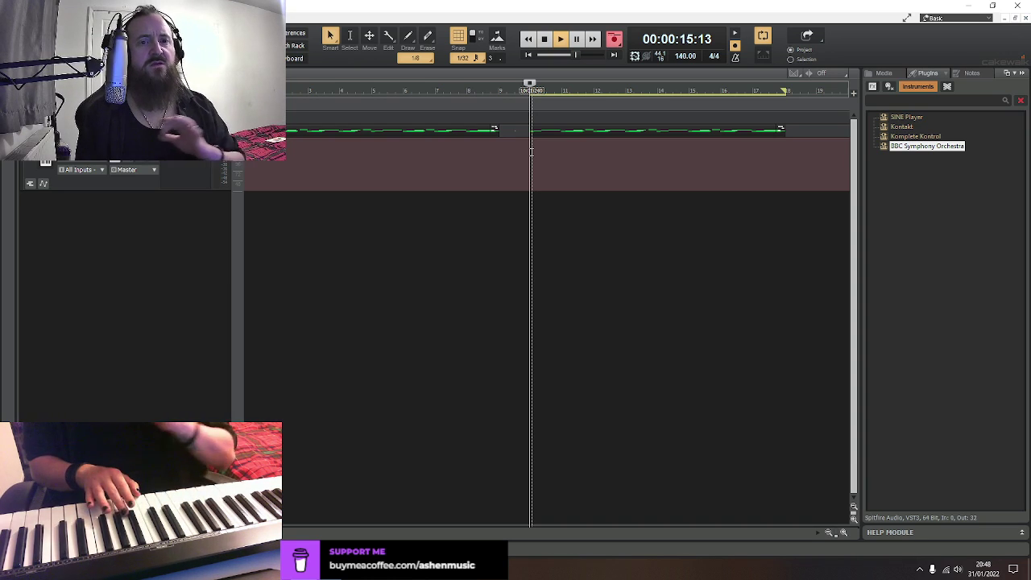
# Try recording an oboe melody from bar 10 on the BBC Symphony Orchestra track and undo the take
pyautogui.press('r')
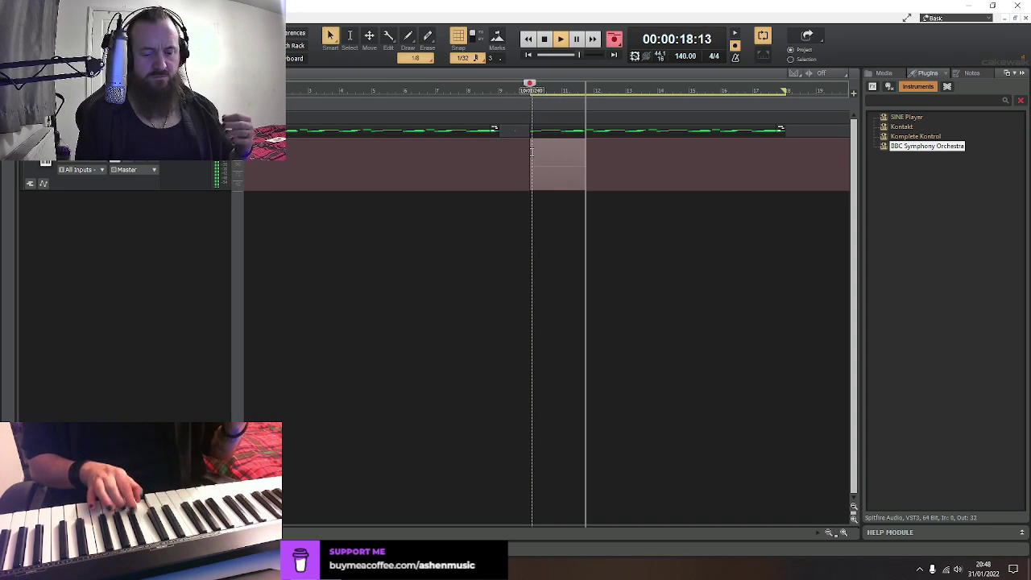
pyautogui.press('space')
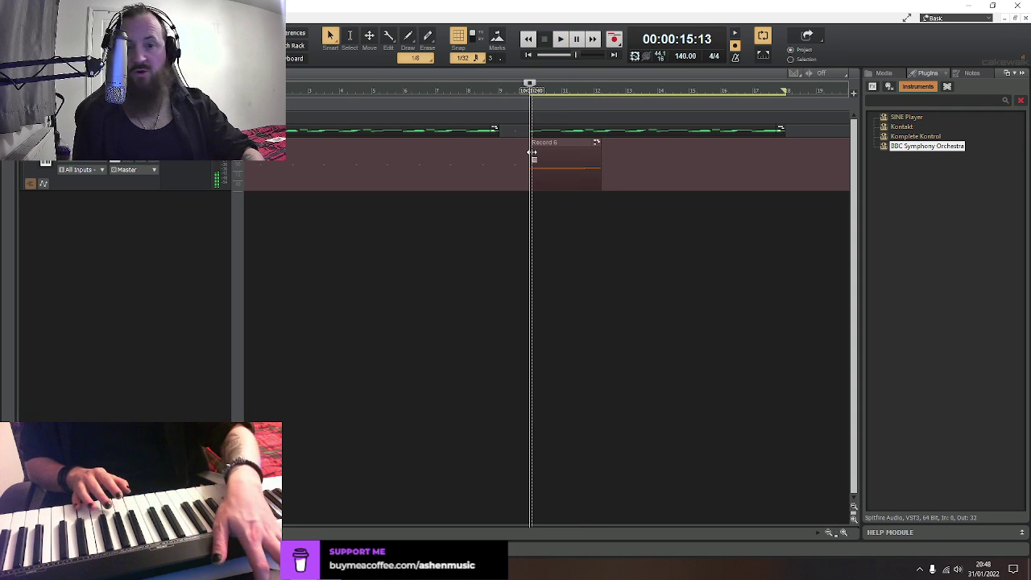
pyautogui.hotkey('ctrl', 'z')
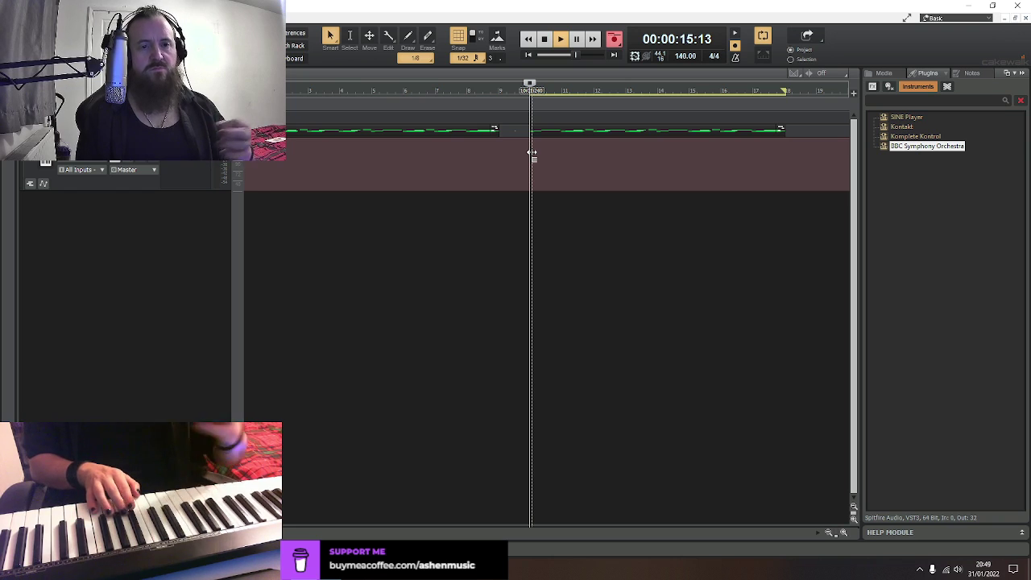
# Record an oboe melody from bar 10 to about bar 14 and open the take in the piano roll
pyautogui.press('r')
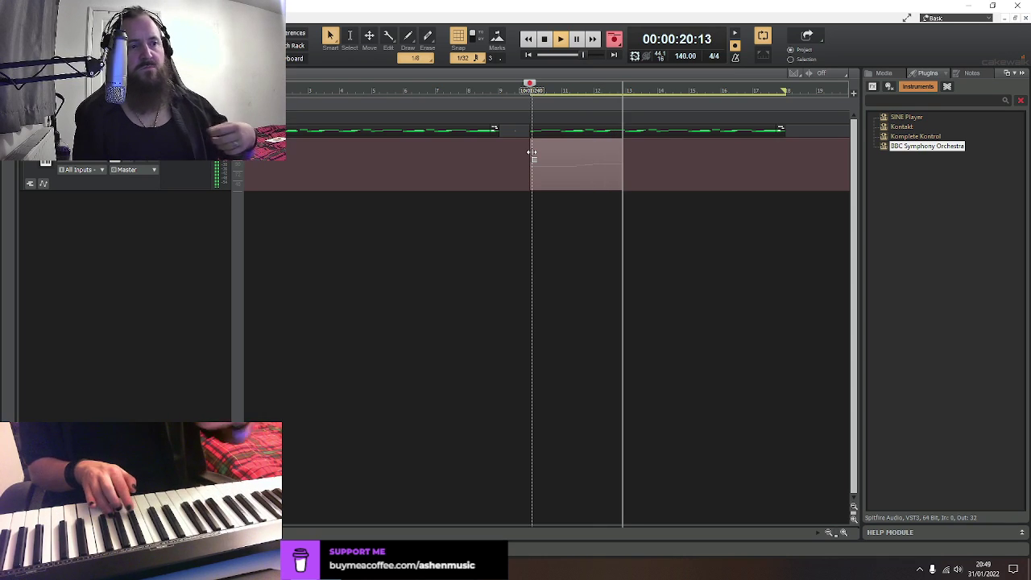
pyautogui.press('space')
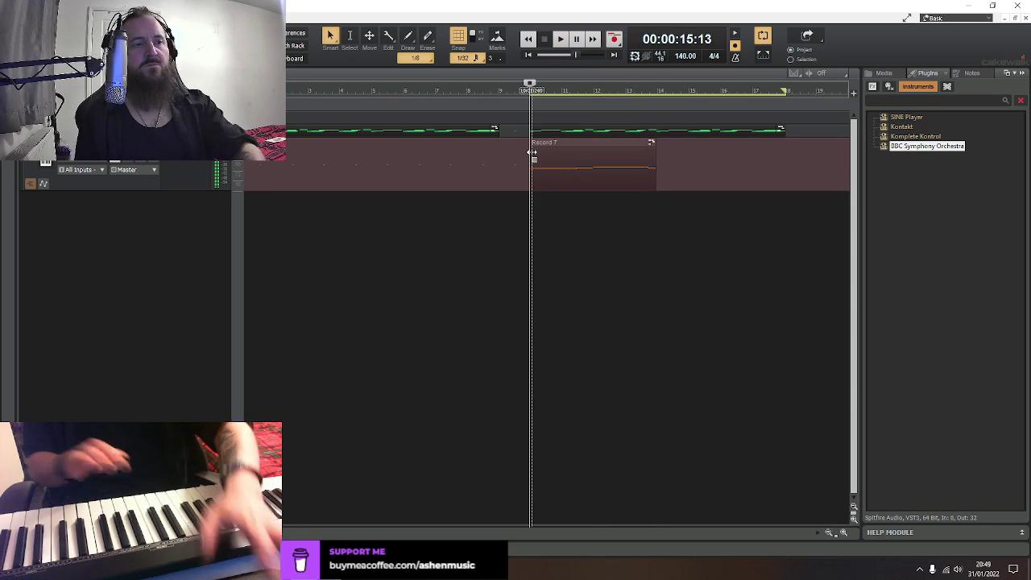
pyautogui.doubleClick(530, 153)
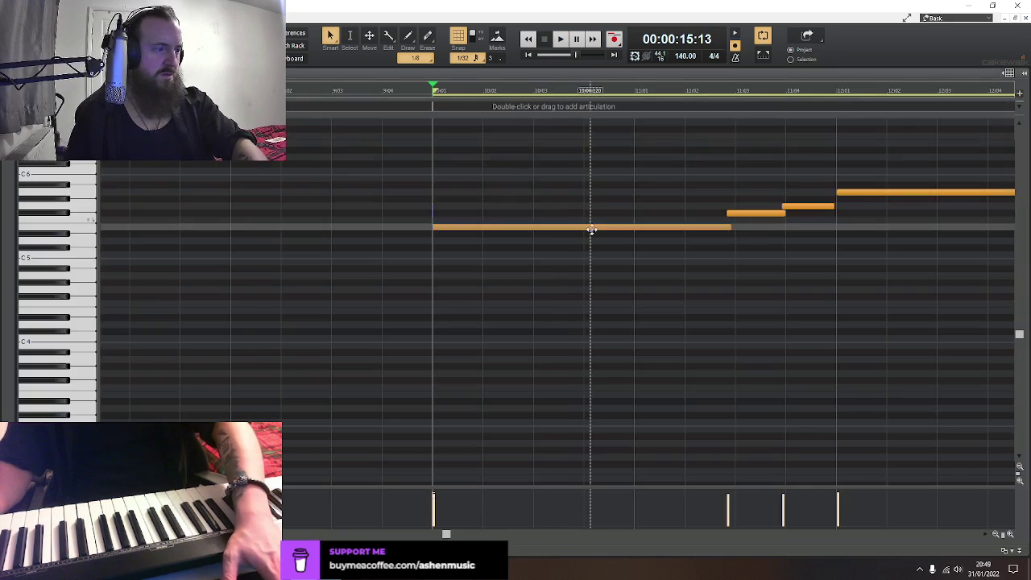
# Align the starts of the oboe melody's F#5, G5 and A5 to 11:03:000, 11:04:000 and 12:01:000
pyautogui.press('space')
pyautogui.press('space')
pyautogui.moveTo(725, 212); pyautogui.dragTo(735, 212)
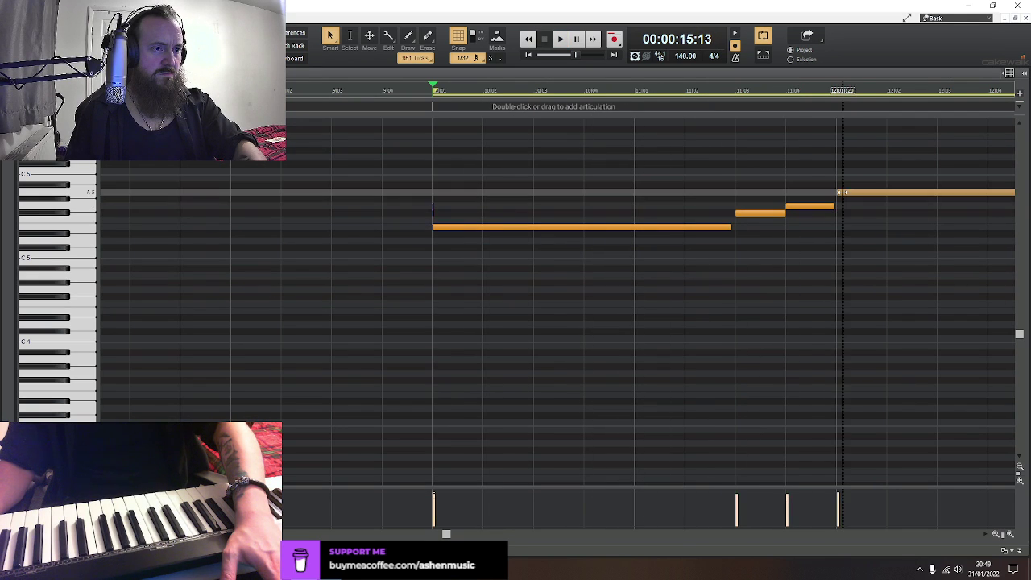
pyautogui.press('space')
pyautogui.press('space')
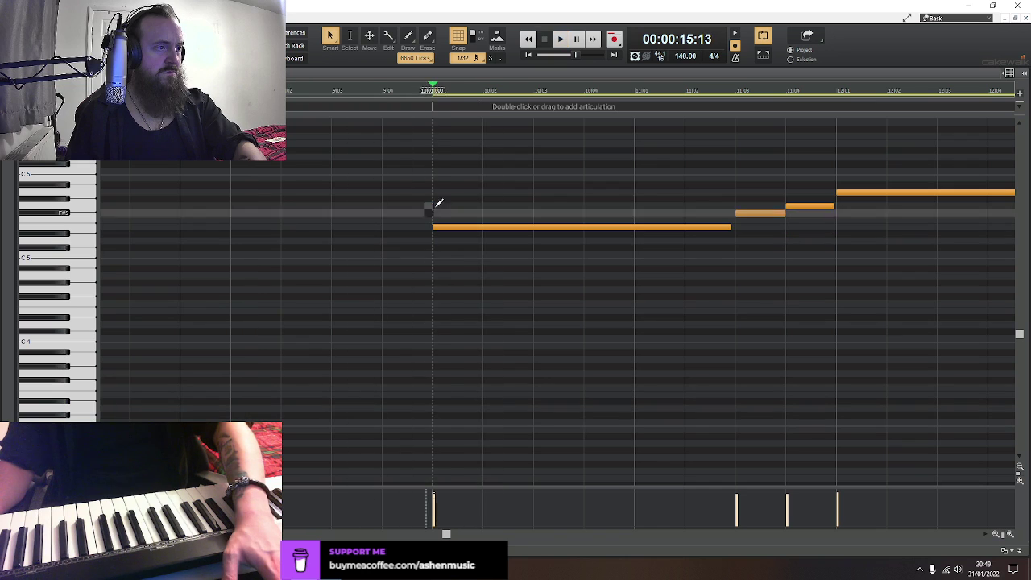
# Try a short G5 pickup note just before bar 10, remove it and replay the melody's opening
pyautogui.click(425, 206)
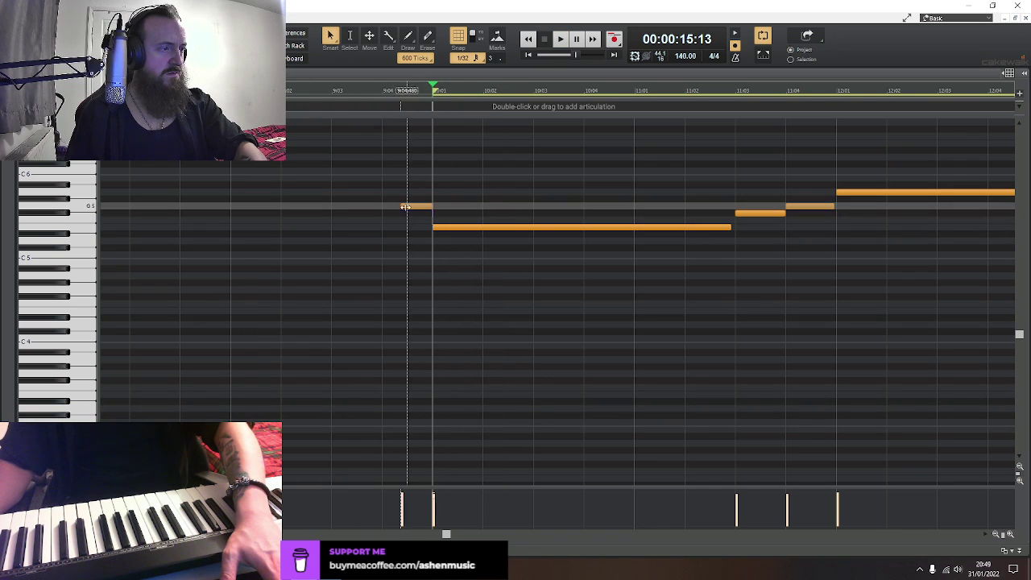
pyautogui.rightClick(426, 206)
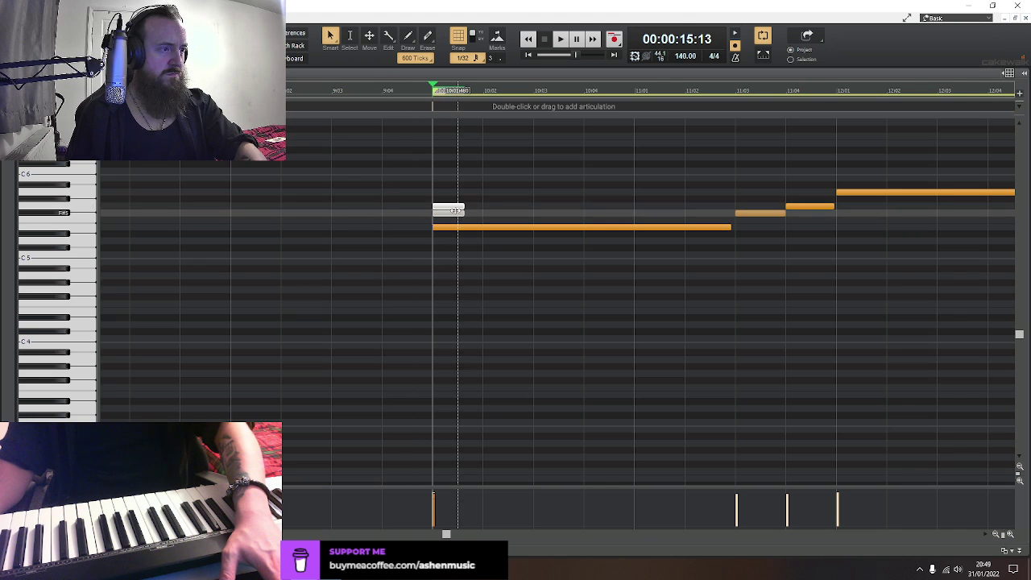
pyautogui.press('space')
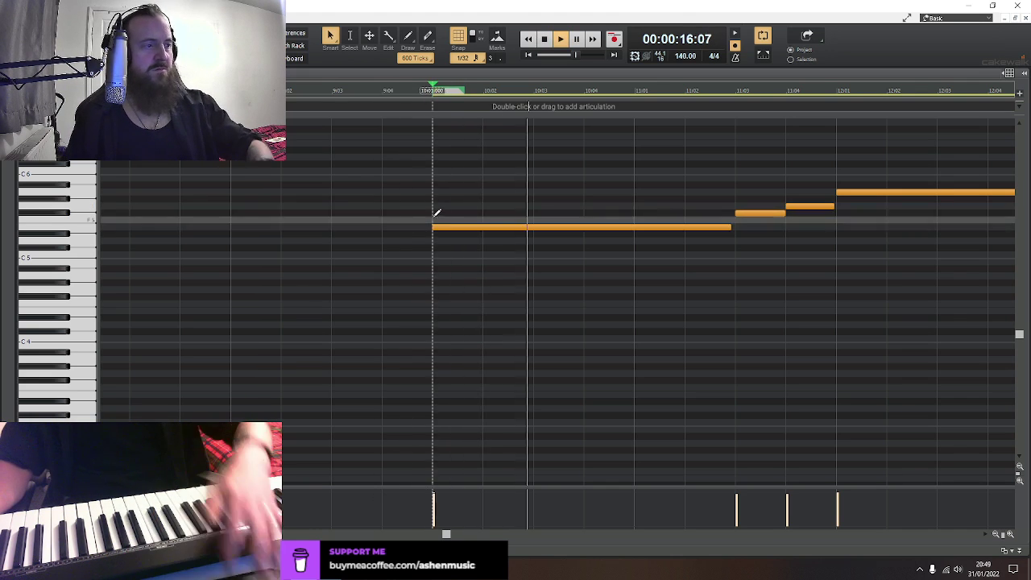
pyautogui.press('space')
# Delete the duplicate E5 overlapping the melody's first note and set the remaining E5's start to 10:01:000
pyautogui.moveTo(456, 184); pyautogui.dragTo(407, 266)
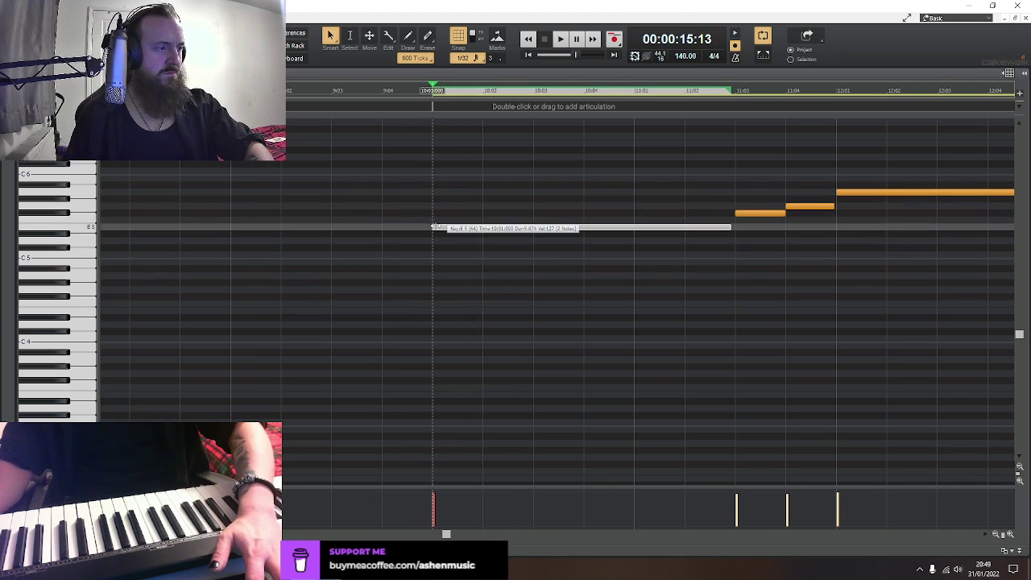
pyautogui.click(451, 212)
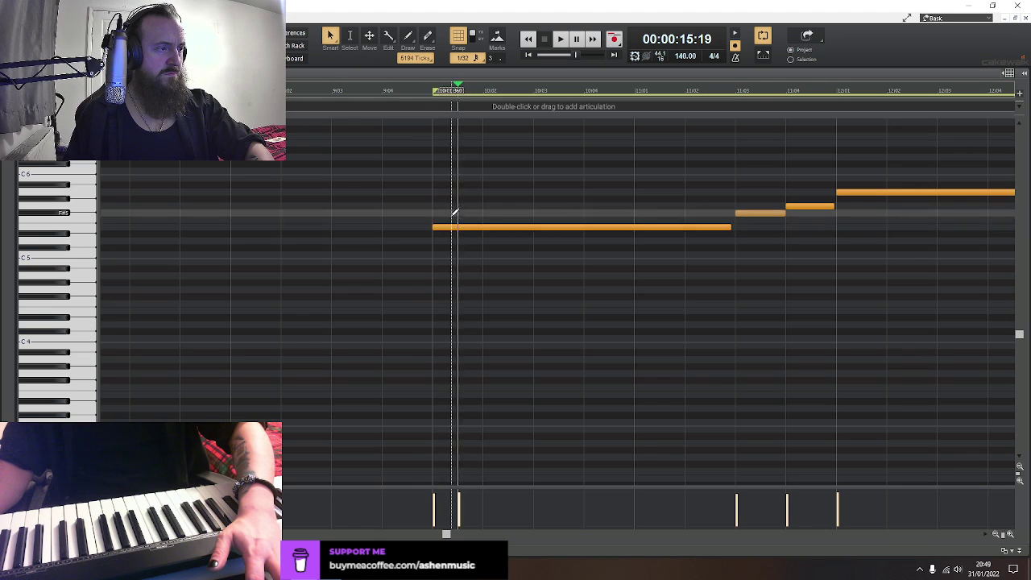
pyautogui.moveTo(433, 226); pyautogui.dragTo(458, 226)
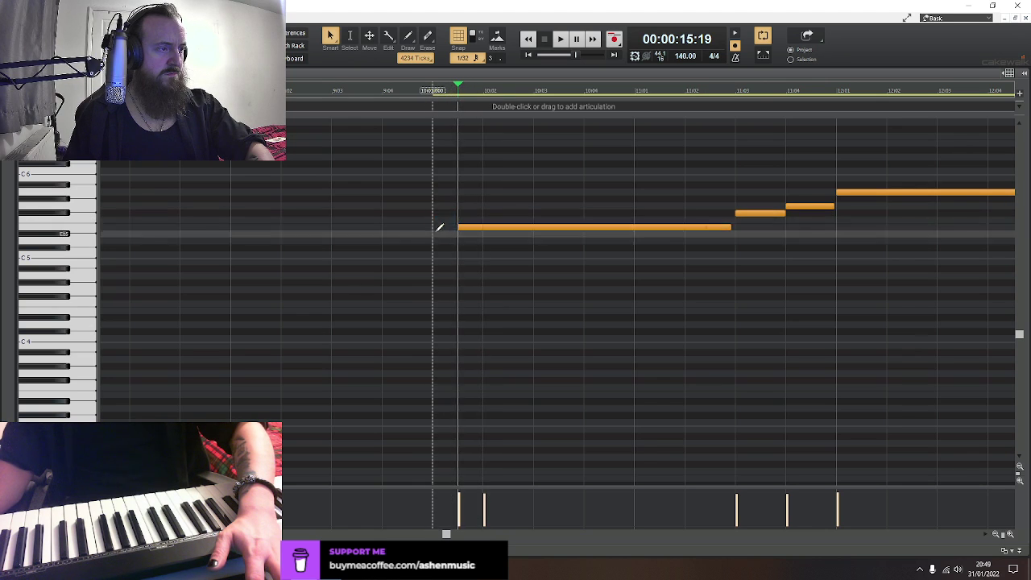
pyautogui.click(504, 228)
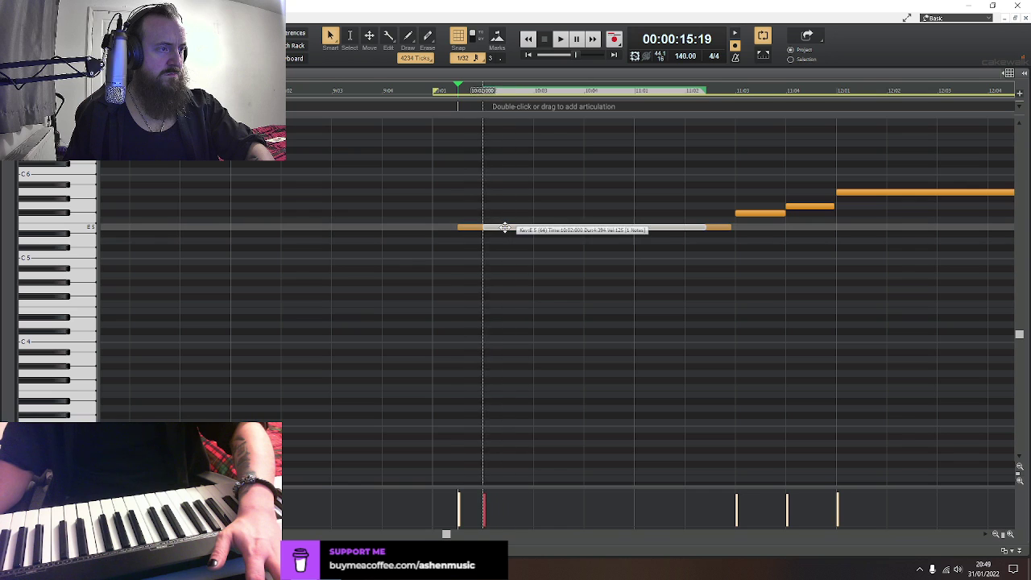
pyautogui.press('Delete')
pyautogui.moveTo(461, 229); pyautogui.dragTo(433, 229)
# Play the oboe melody and align the start of its closing F#5 to 13:04:000
pyautogui.press('space')
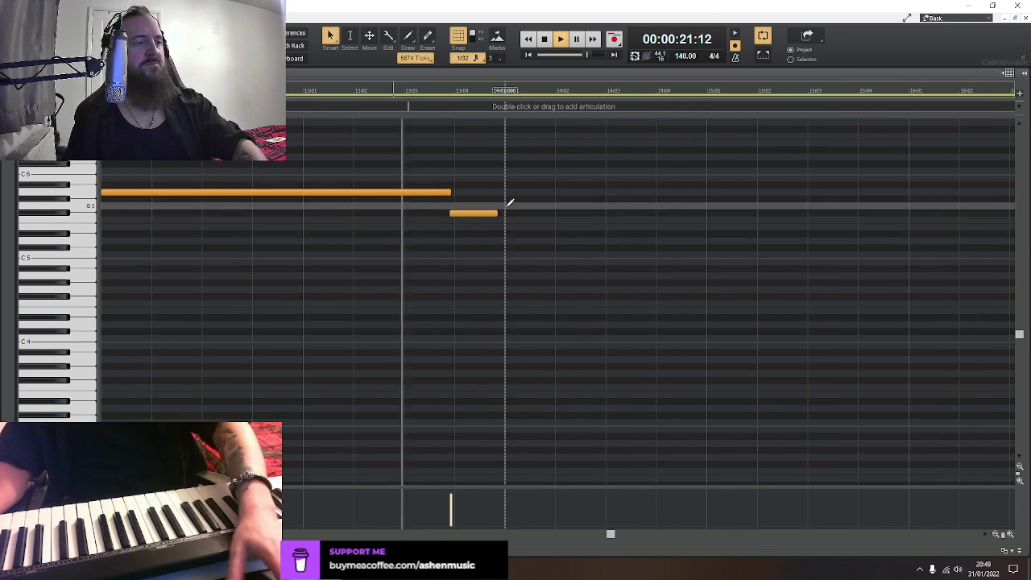
pyautogui.press('space')
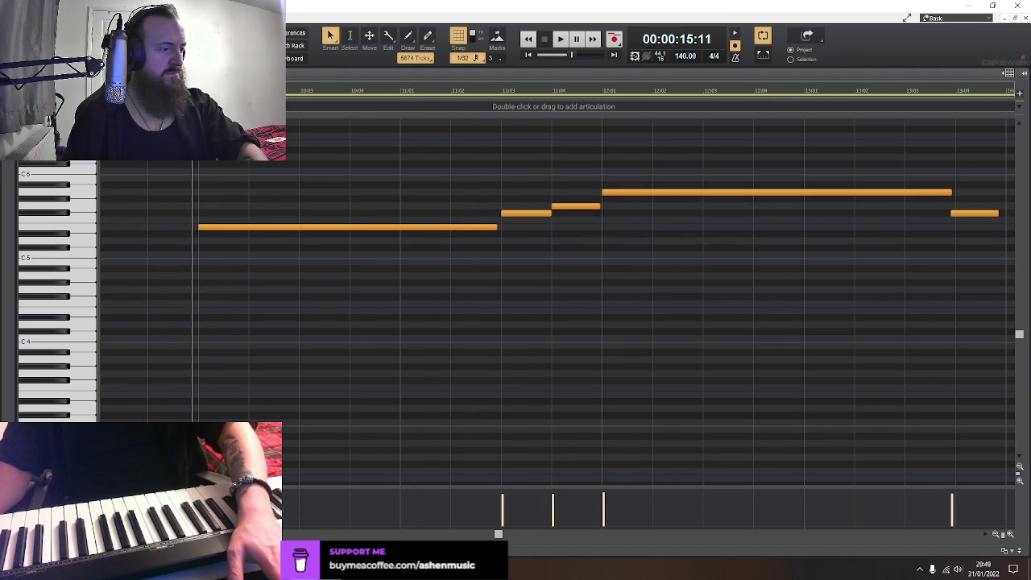
pyautogui.moveTo(499, 535); pyautogui.dragTo(556, 536)
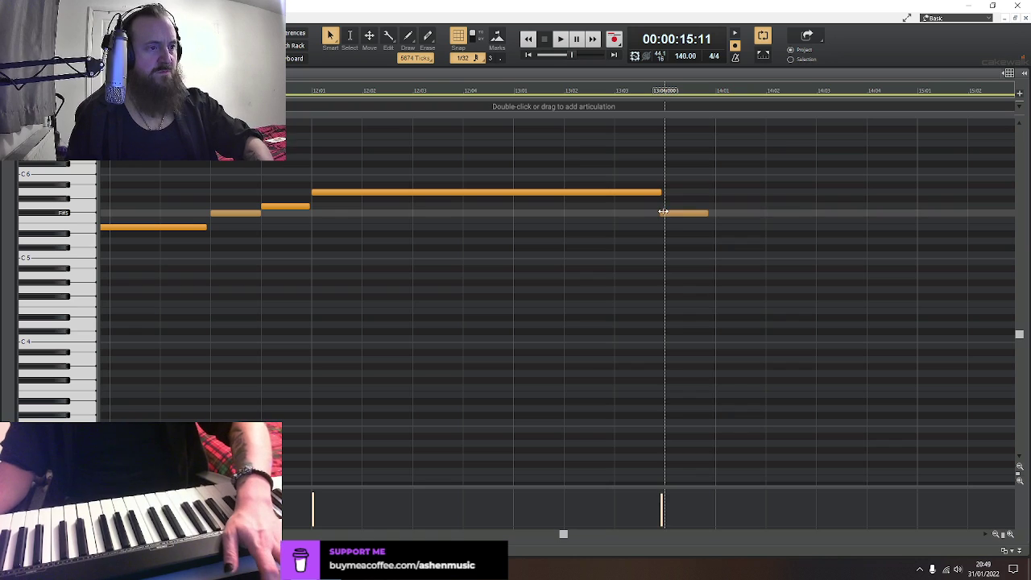
pyautogui.moveTo(662, 211); pyautogui.dragTo(667, 213)
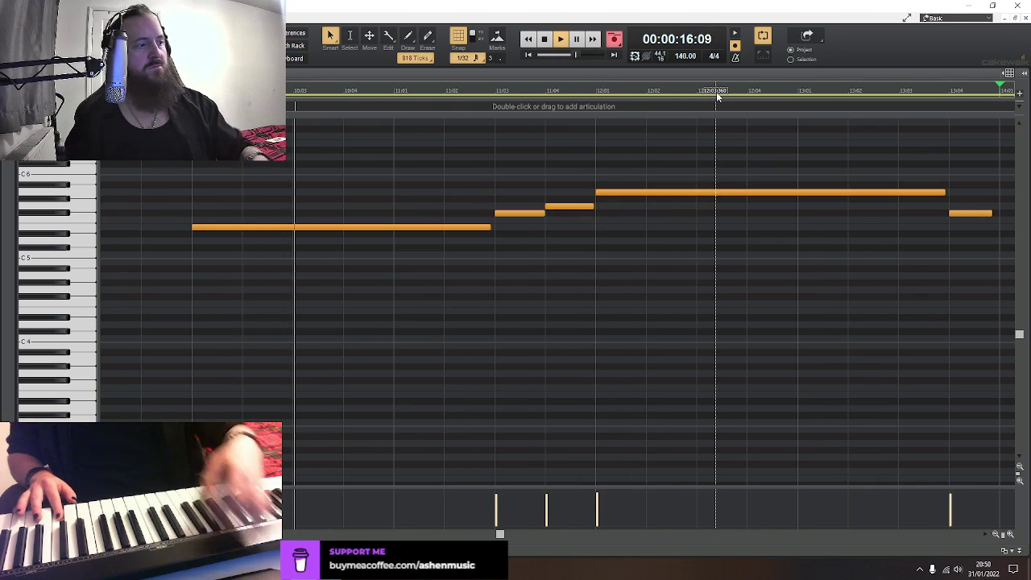
# Record the oboe melody's continuation from bar 14 to bar 18 and review the take
pyautogui.press('space')
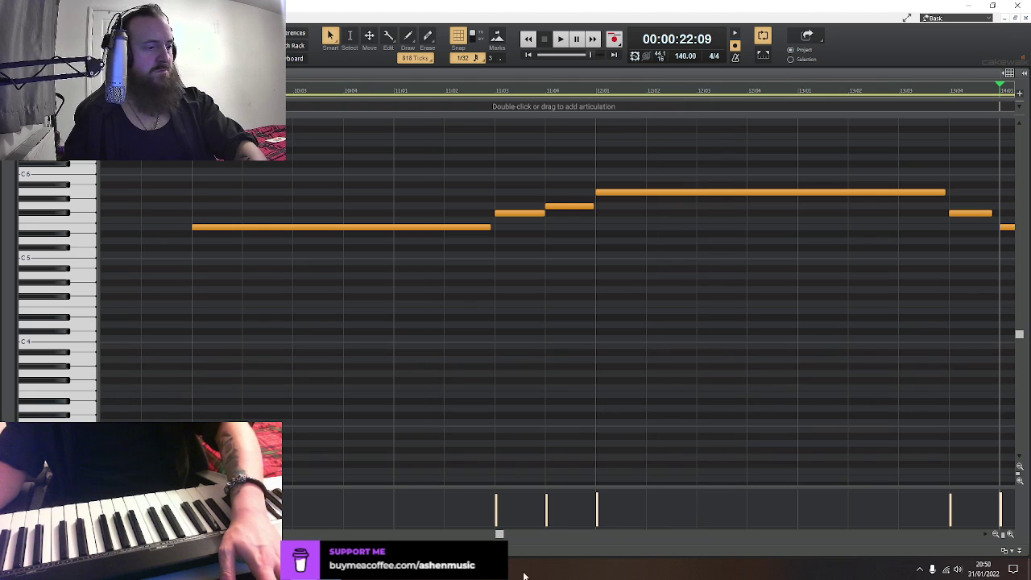
pyautogui.moveTo(499, 534); pyautogui.dragTo(704, 554)
pyautogui.press('space')
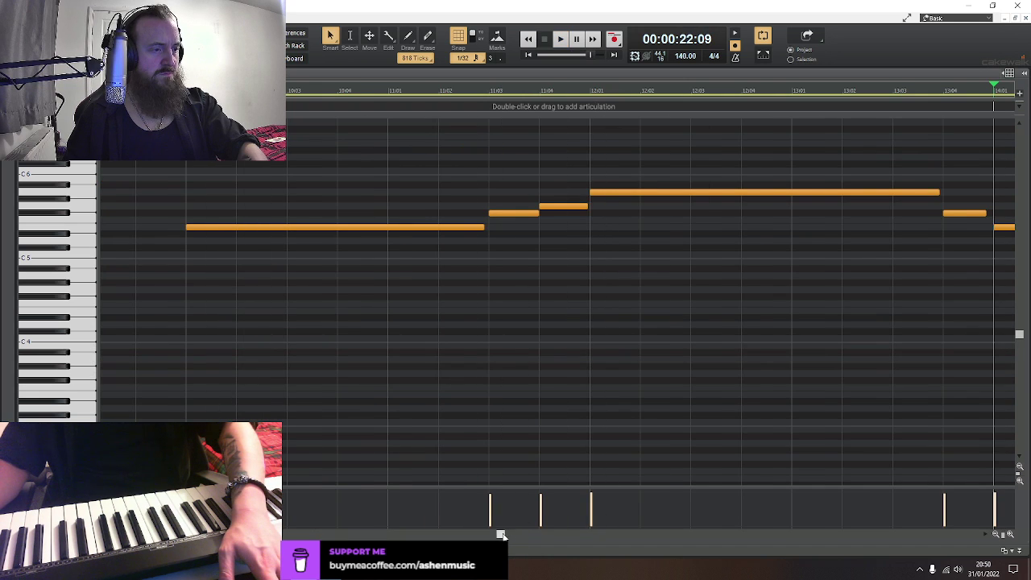
pyautogui.moveTo(500, 535); pyautogui.dragTo(737, 537)
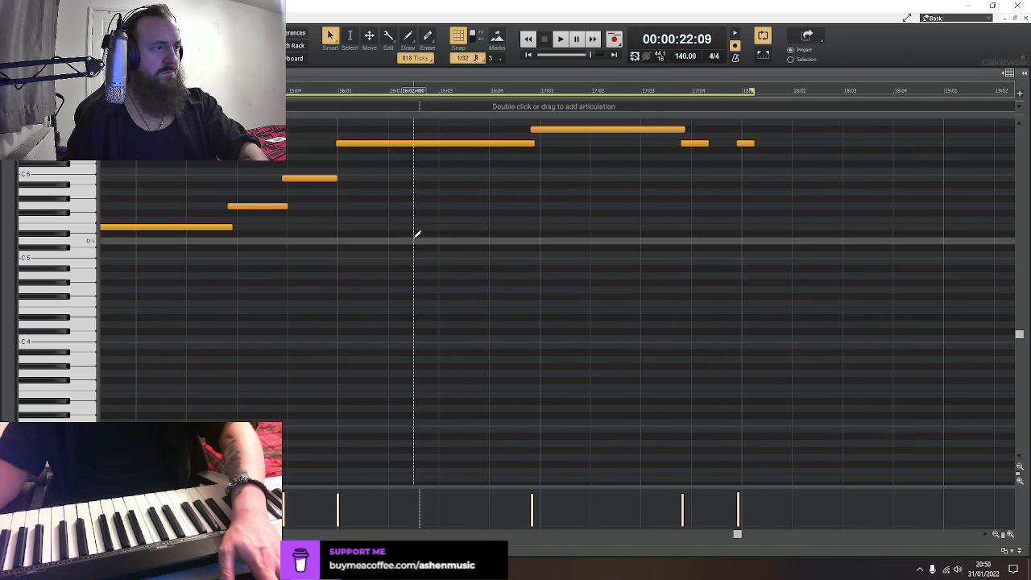
# Align the continuation's note starts to the beats from 15:03 through 18:01 and extend the final E6 to 20:01
pyautogui.click(339, 143)
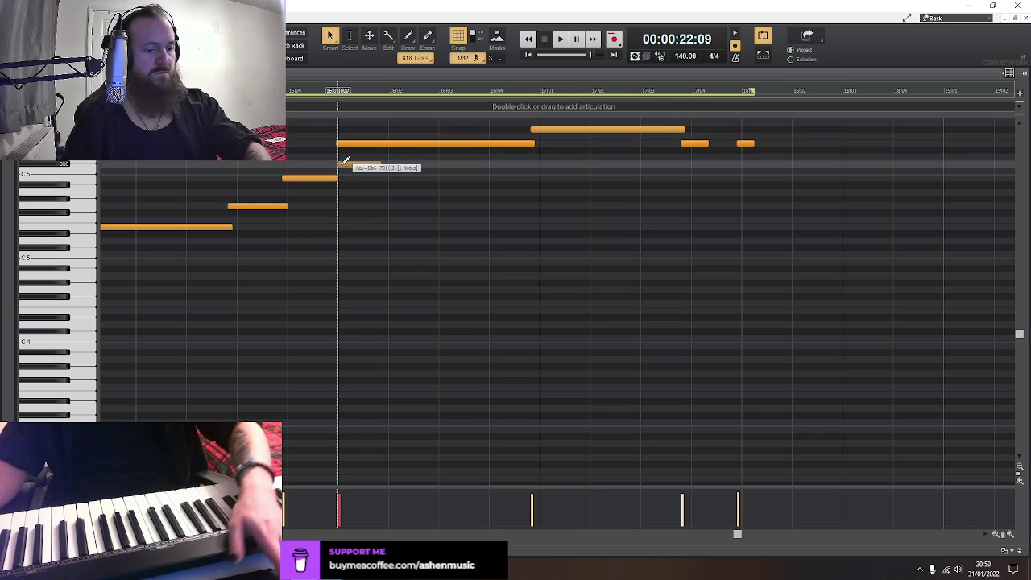
pyautogui.click(342, 145)
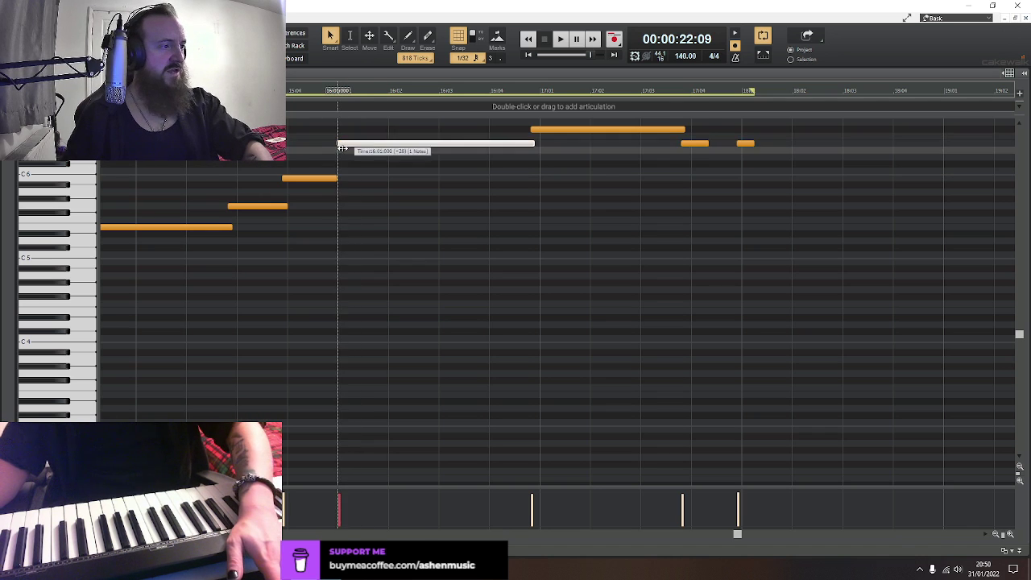
pyautogui.click(288, 180)
pyautogui.moveTo(228, 206); pyautogui.dragTo(236, 206)
pyautogui.moveTo(532, 129); pyautogui.dragTo(540, 130)
pyautogui.moveTo(685, 146); pyautogui.dragTo(746, 147)
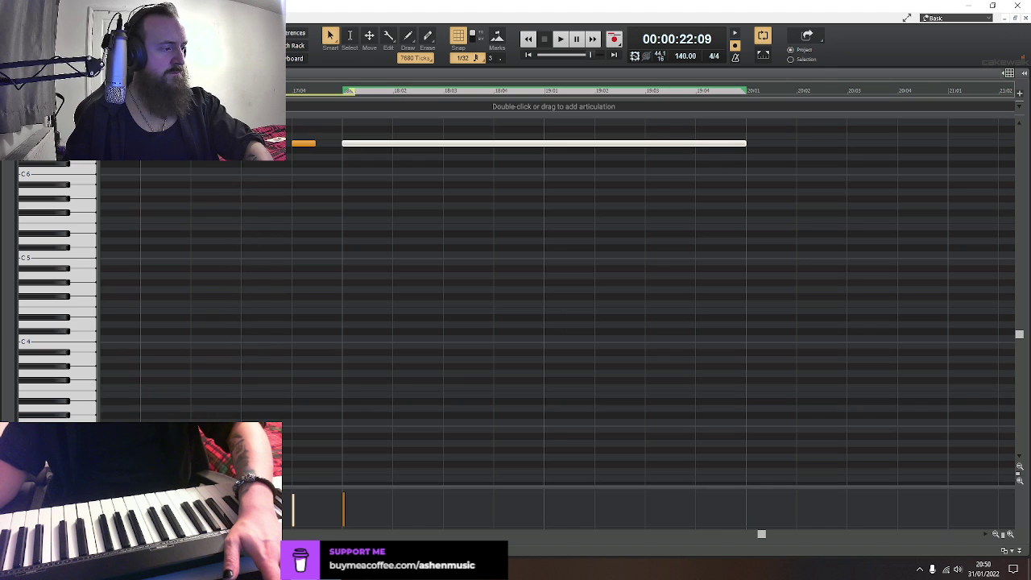
# Set the snap resolution to 1/8, duplicate the piano arpeggio clip from bar 10 to bar 18 and play the copy
pyautogui.press('d')
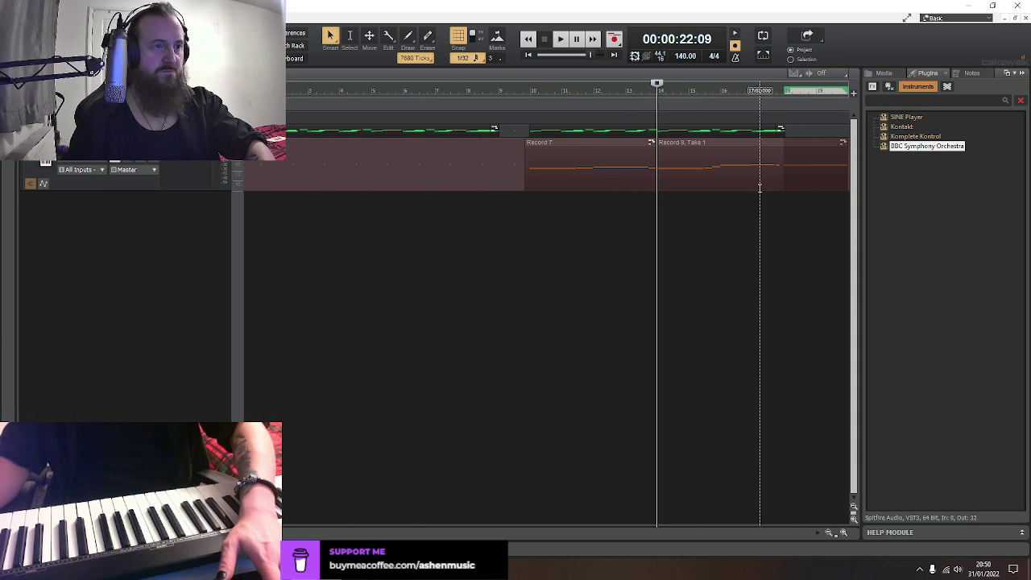
pyautogui.click(760, 123)
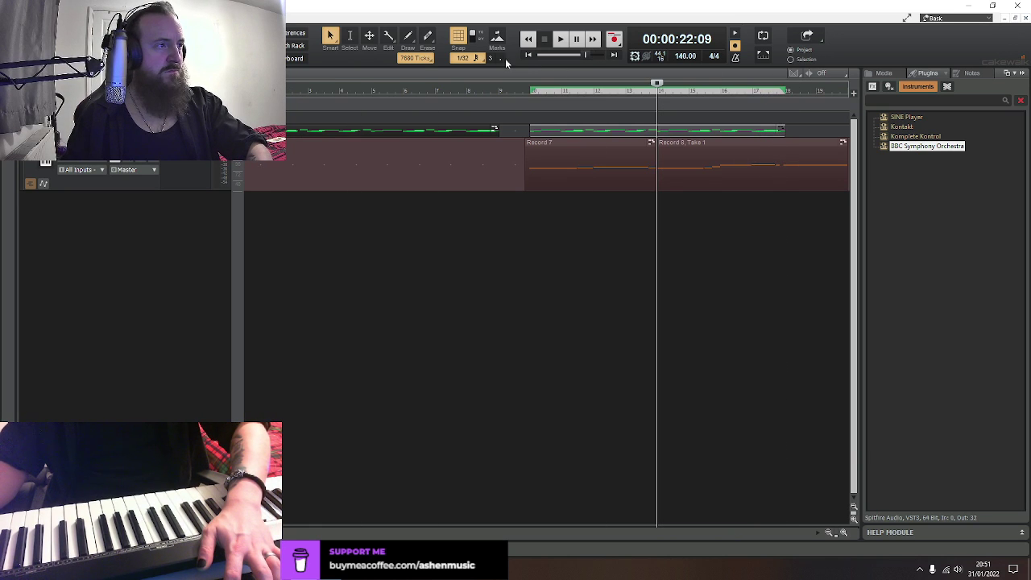
pyautogui.click(476, 59)
pyautogui.click(484, 123)
pyautogui.scroll(3, 800, 81)
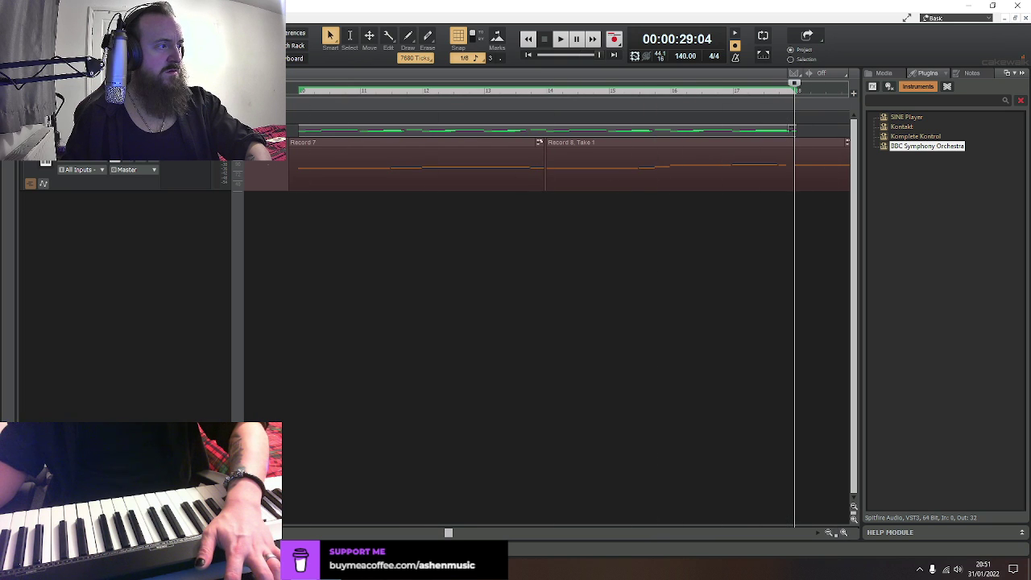
pyautogui.press('space')
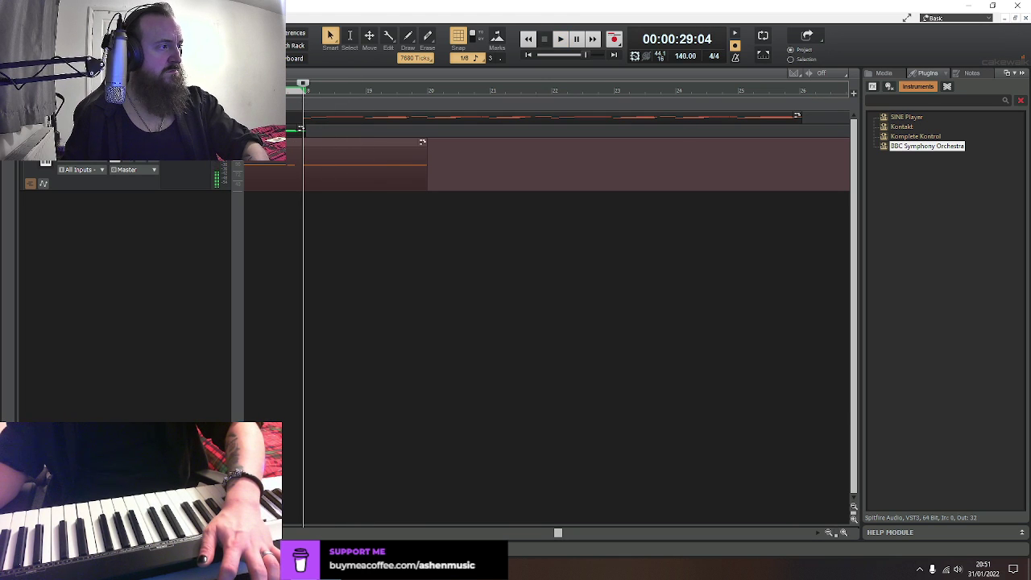
pyautogui.click(346, 127)
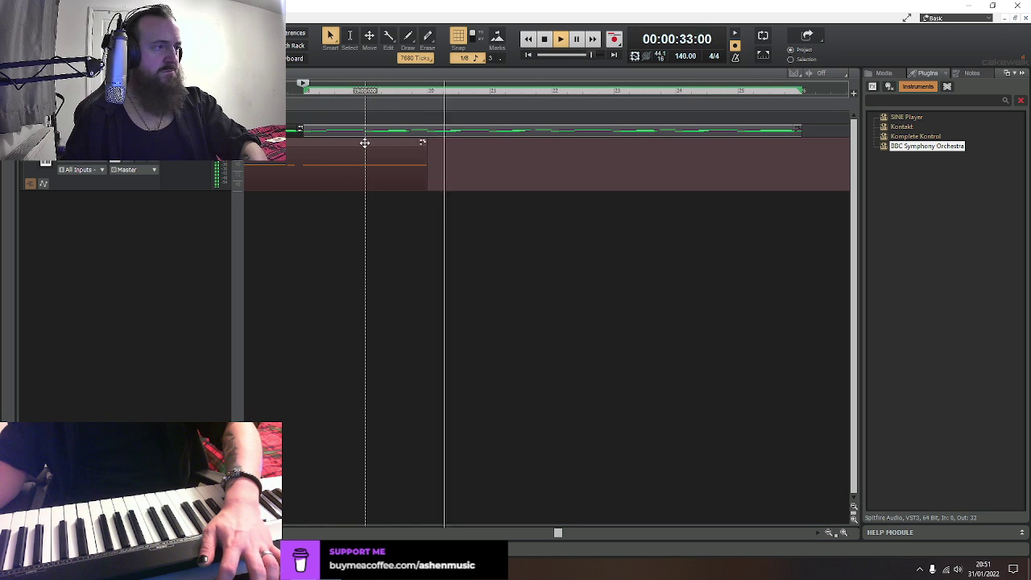
pyautogui.press('space')
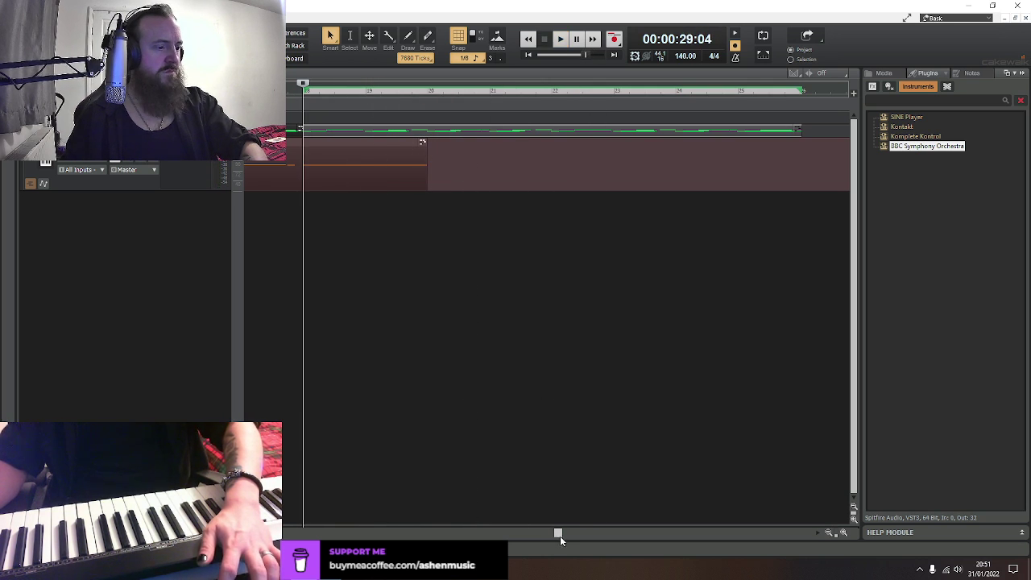
# Add a second, empty BBC Symphony Orchestra track below the oboe track
pyautogui.moveTo(562, 539); pyautogui.dragTo(385, 521)
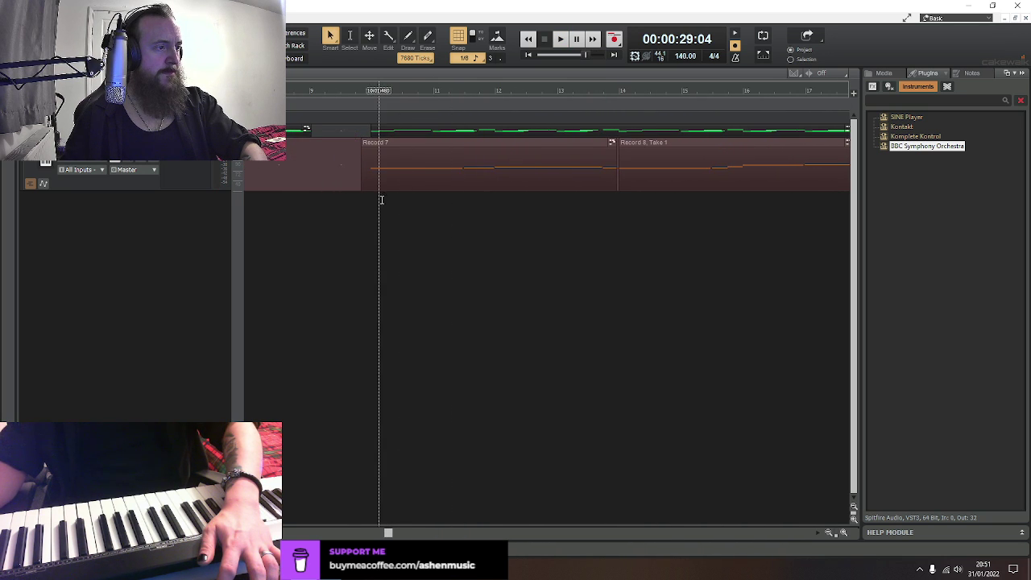
pyautogui.rightClick(147, 165)
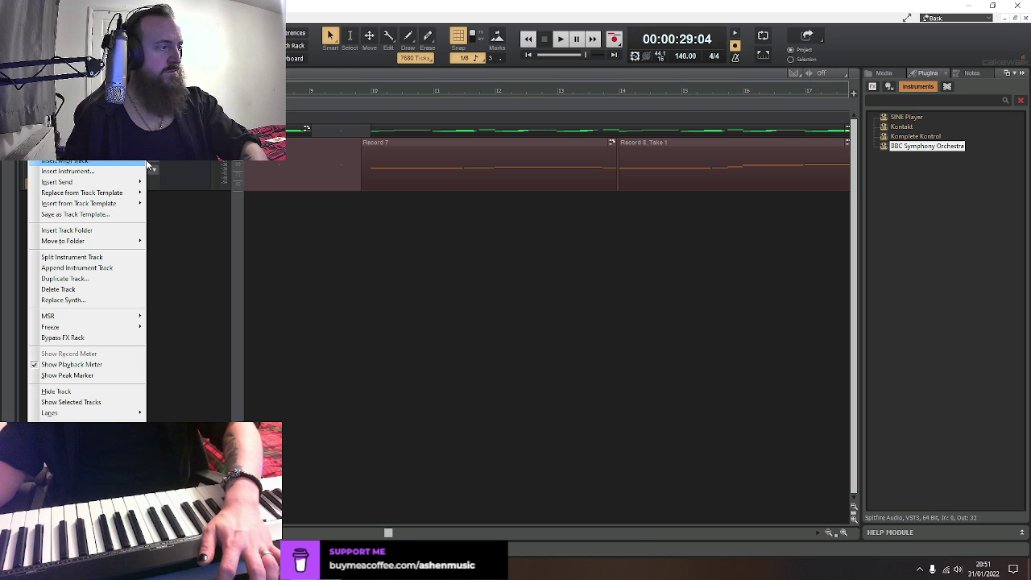
pyautogui.click(68, 268)
pyautogui.click(504, 341)
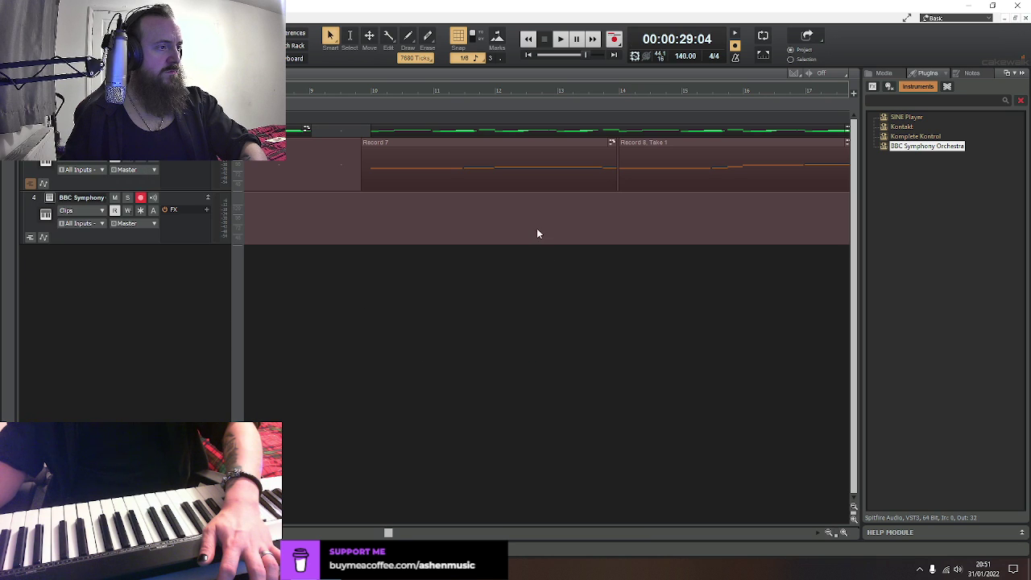
# Copy the Record 7 clip to bar 18 on the new BBC Symphony Orchestra track, trim its start and play it
pyautogui.click(431, 152)
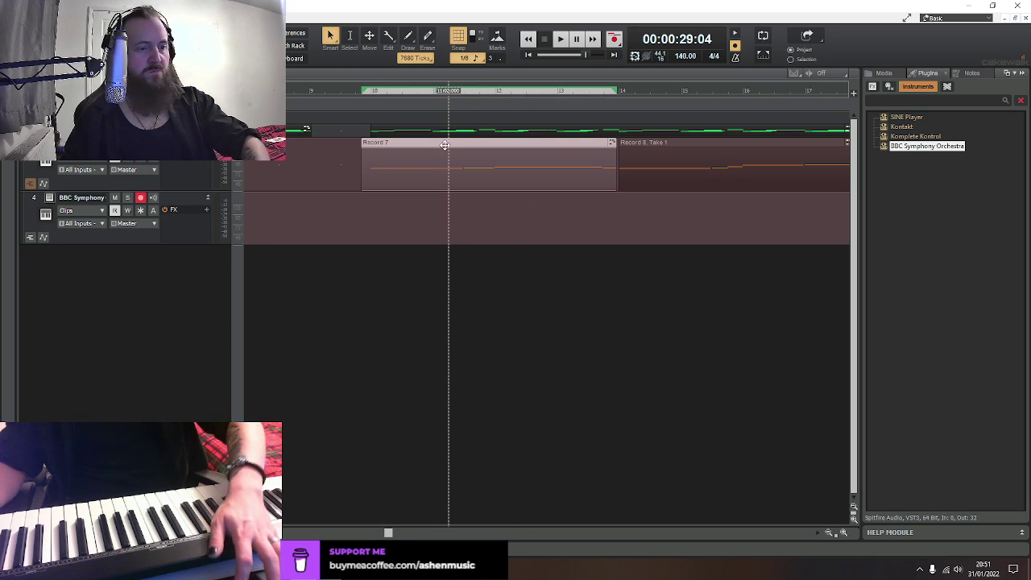
pyautogui.moveTo(390, 533); pyautogui.dragTo(503, 533)
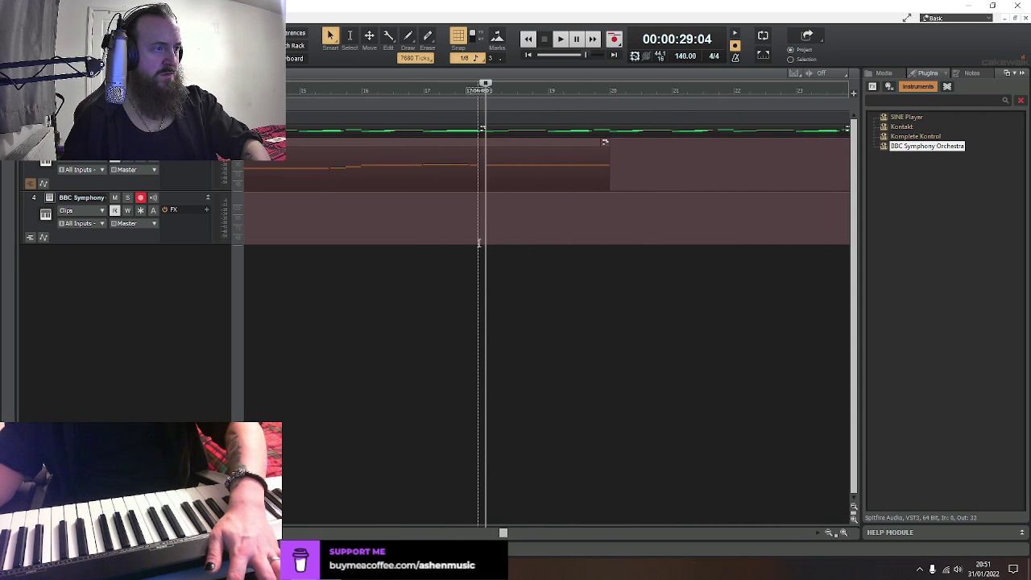
pyautogui.click(34, 201)
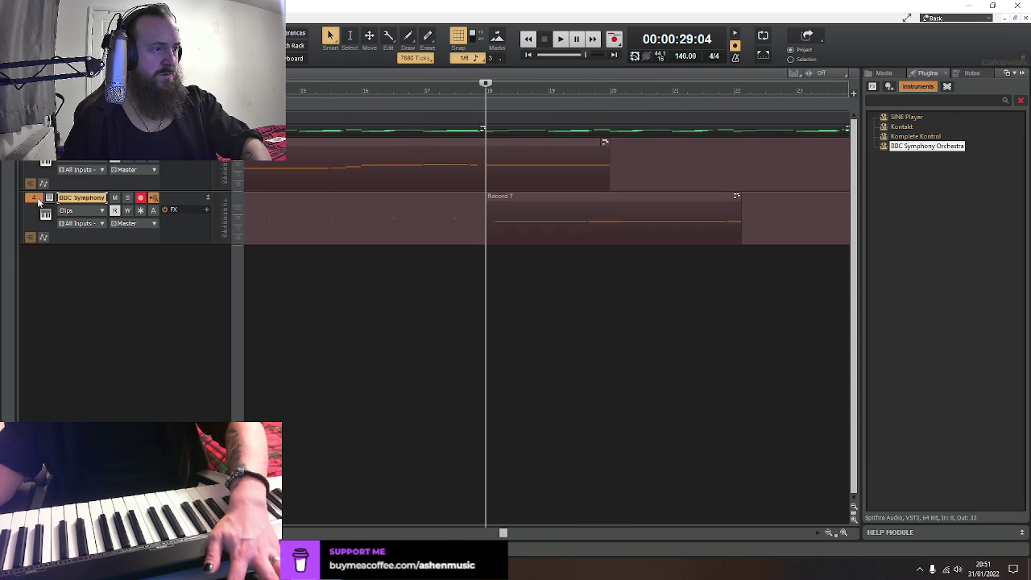
pyautogui.hotkey('ctrl', 'v')
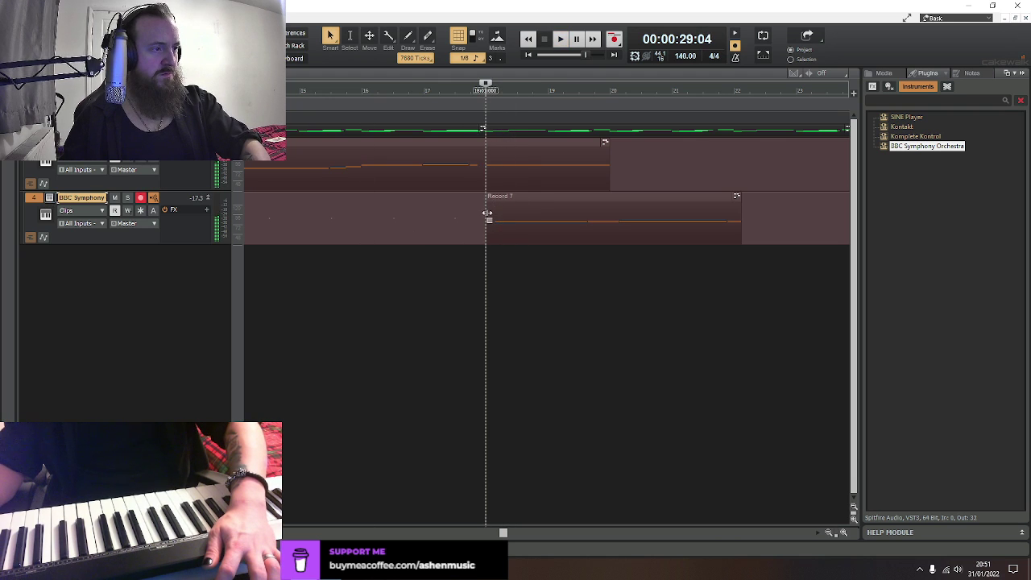
pyautogui.moveTo(493, 216); pyautogui.dragTo(487, 217)
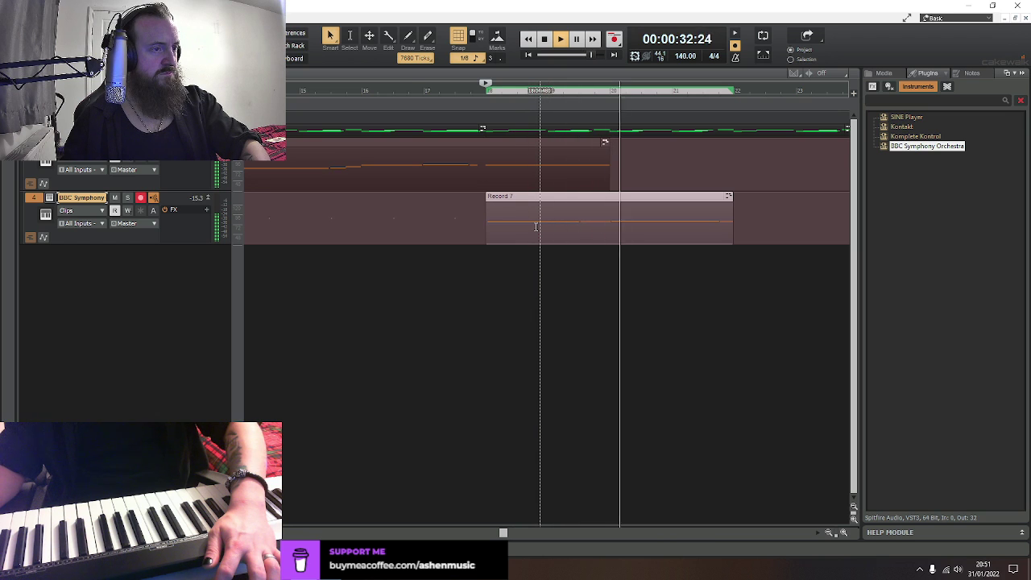
pyautogui.press('space')
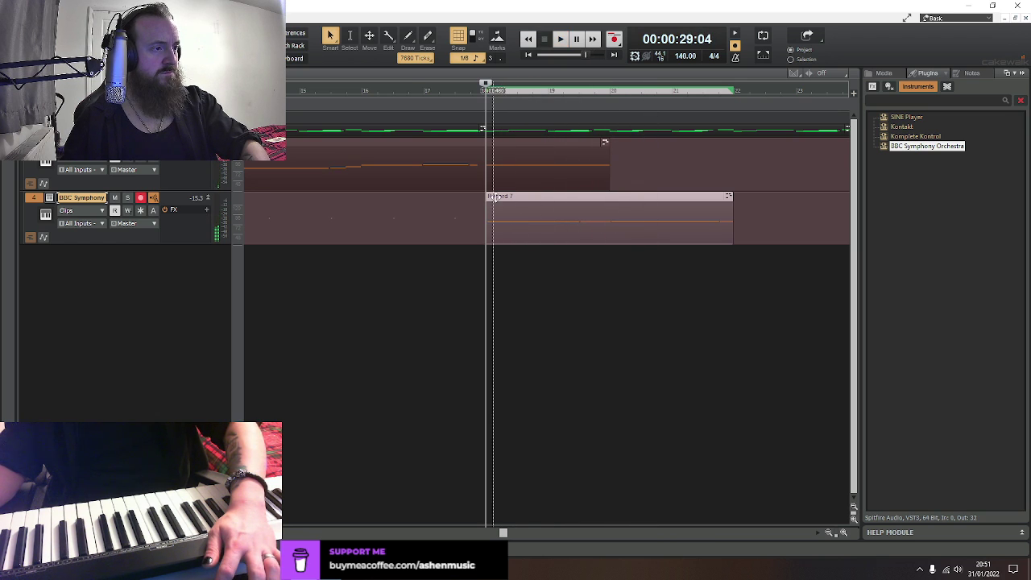
# Shift the Record 7 clip on the second BBC Symphony Orchestra track so it starts exactly at 18:01
pyautogui.doubleClick(495, 197)
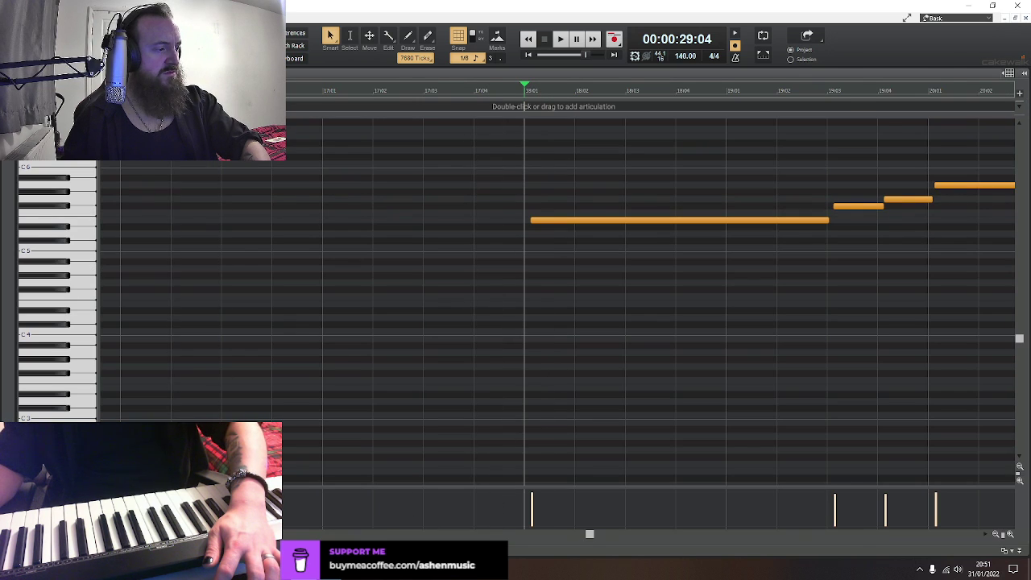
pyautogui.press('d')
pyautogui.click(844, 534)
pyautogui.click(843, 533)
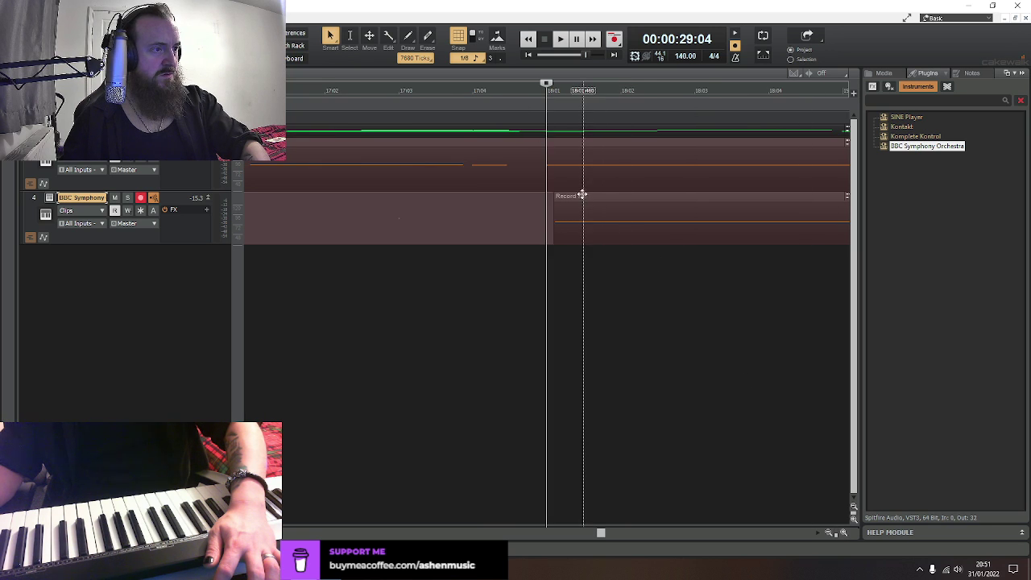
pyautogui.click(844, 533)
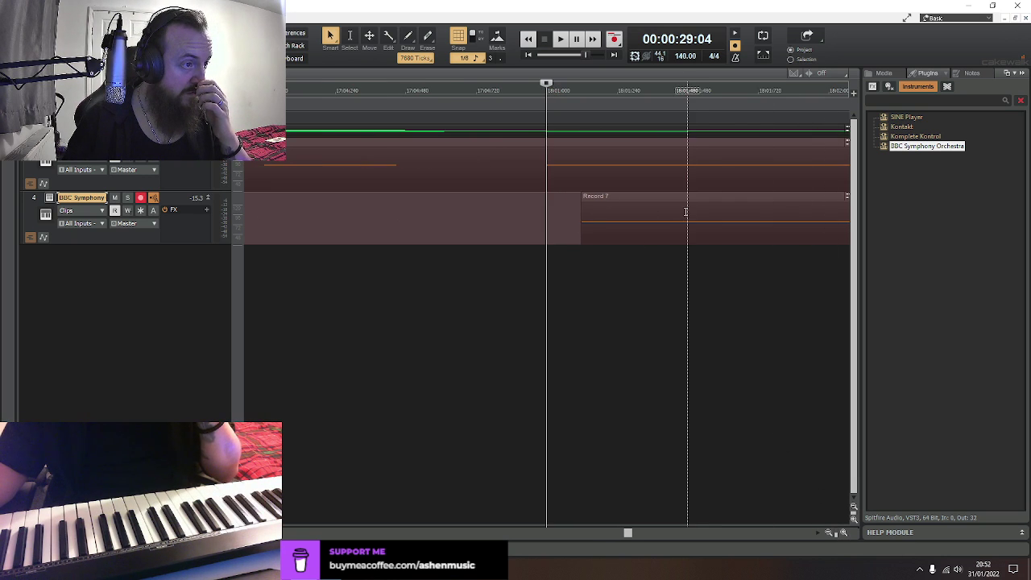
pyautogui.moveTo(651, 199); pyautogui.dragTo(617, 203)
# Play the realigned Record 7 clip together with the arpeggio from bar 18
pyautogui.press('space')
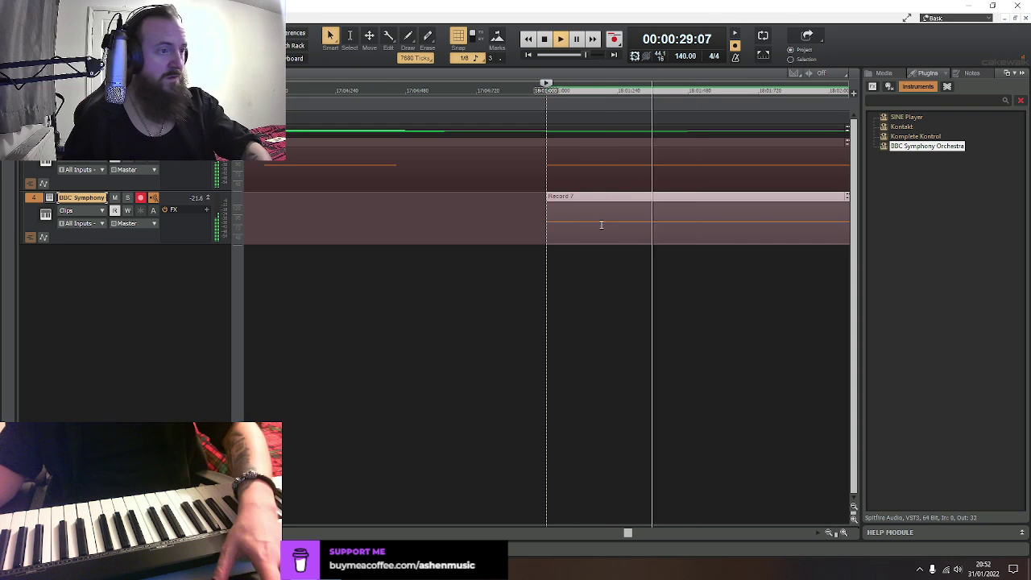
pyautogui.click(830, 533)
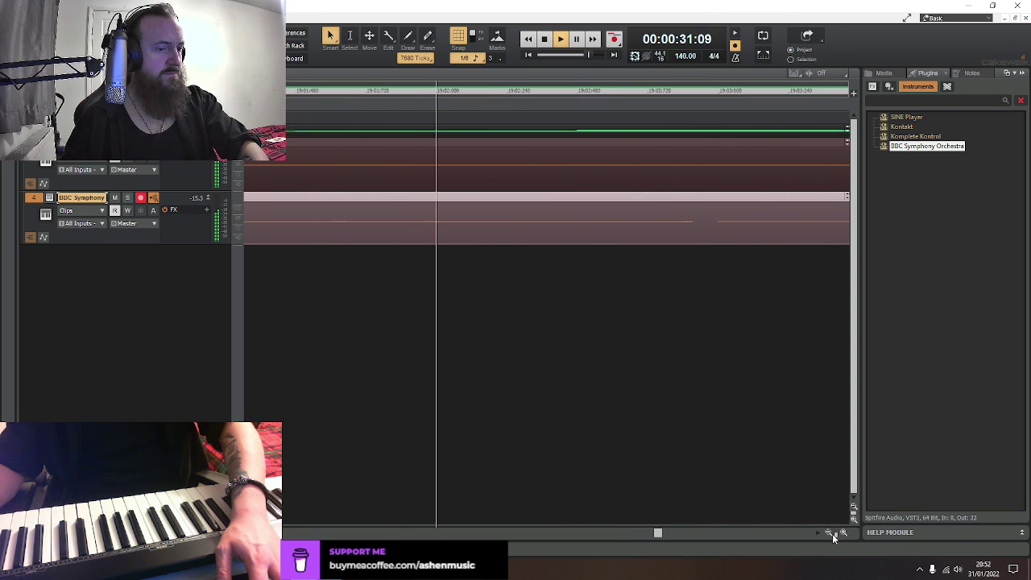
pyautogui.click(830, 533)
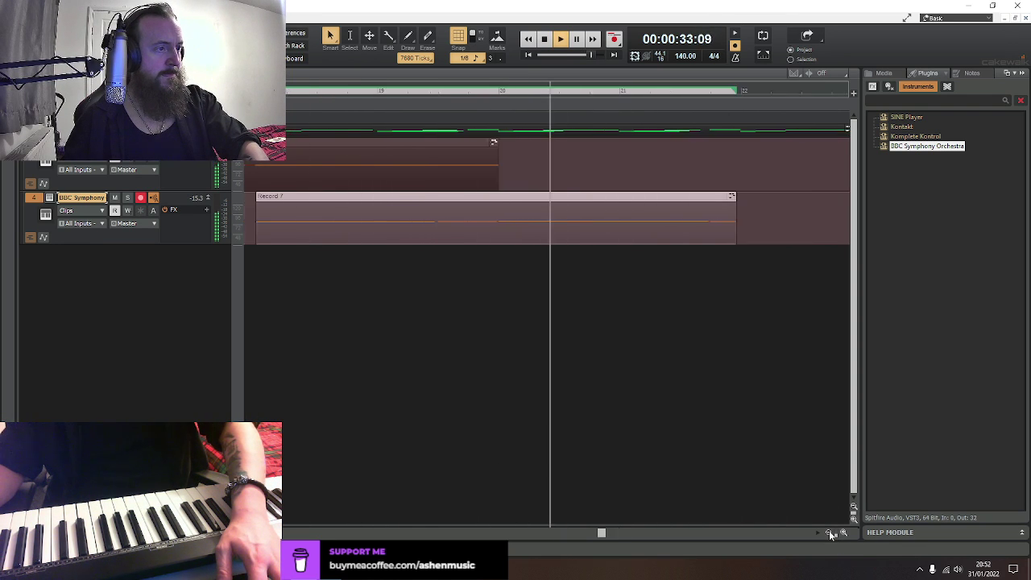
pyautogui.click(831, 533)
pyautogui.click(831, 533)
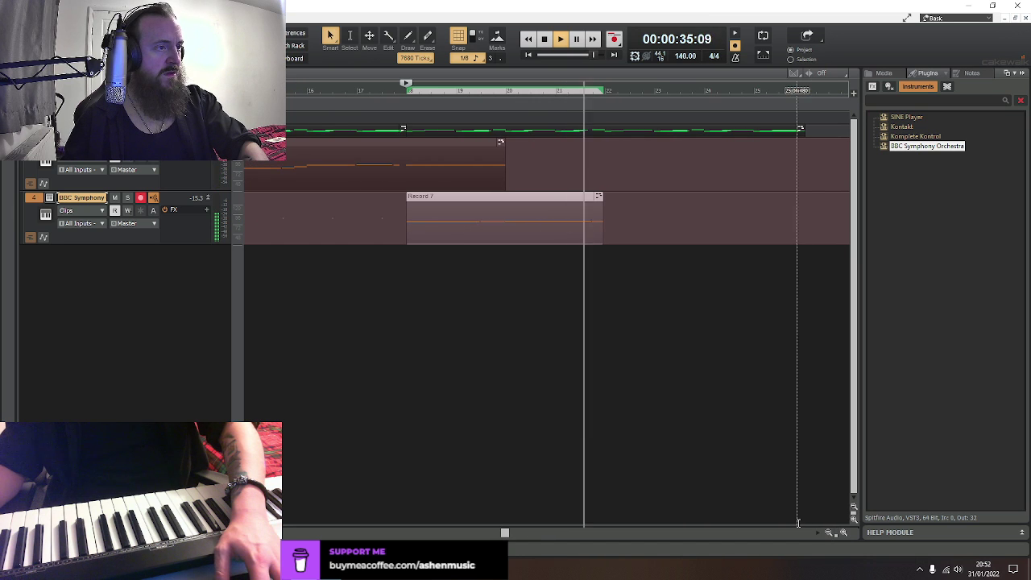
pyautogui.press('space')
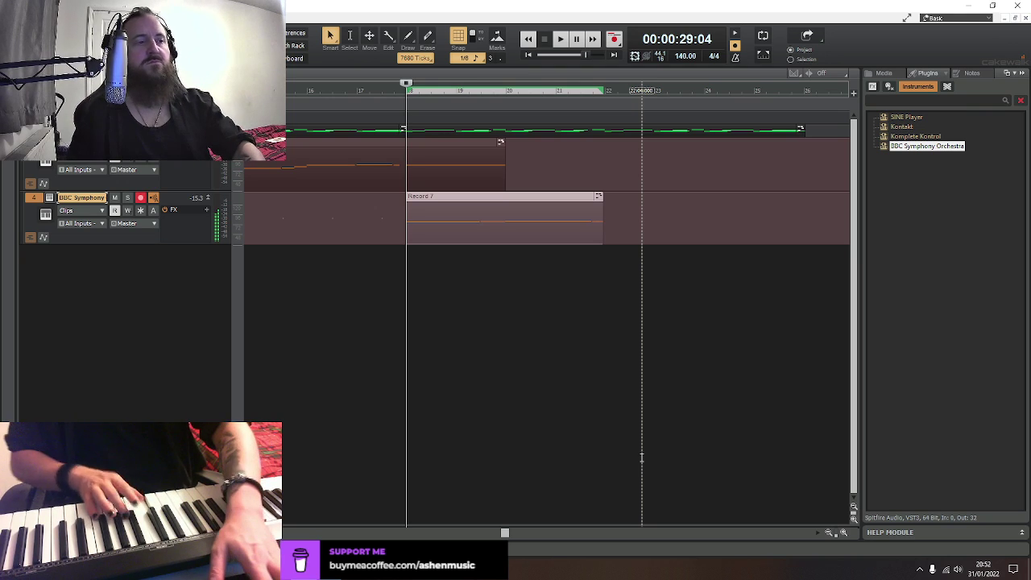
# Disarm the oboe track and record a melody continuation on the second BBC Symphony Orchestra track from bar 22 to about bar 26
pyautogui.click(606, 90)
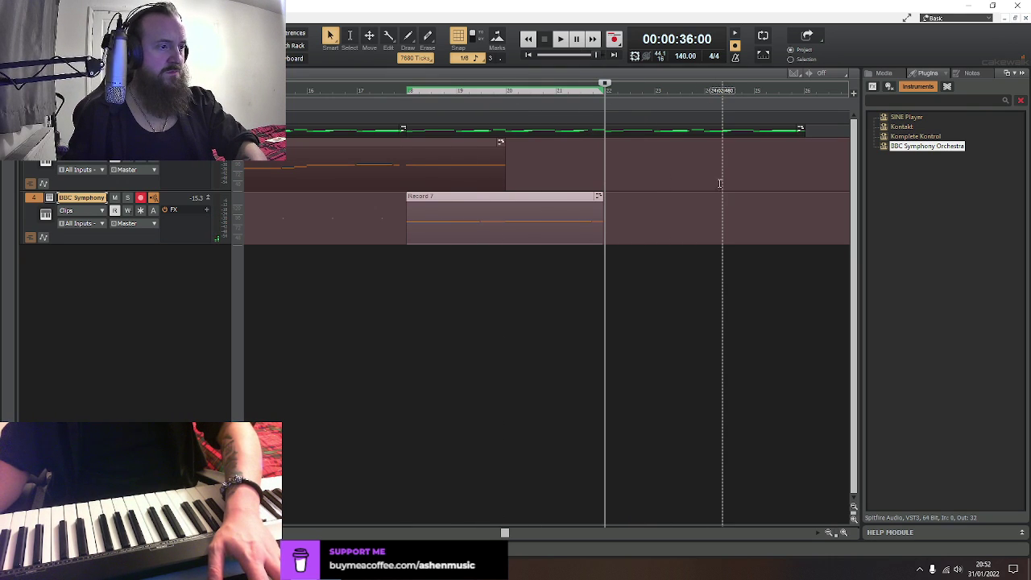
pyautogui.keyDown('ctrl'); pyautogui.click(147, 182); pyautogui.keyUp('ctrl')
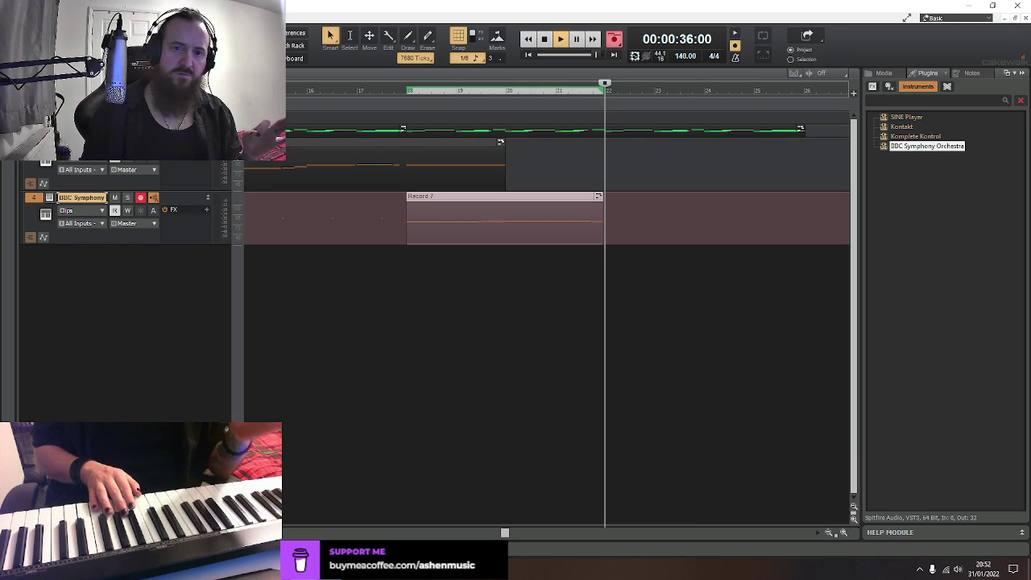
pyautogui.press('r')
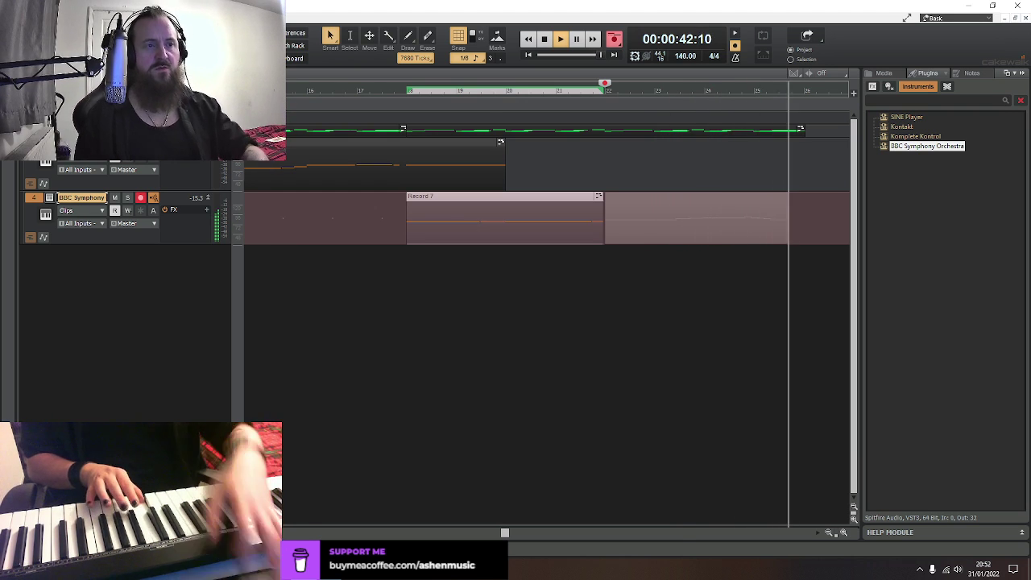
pyautogui.press('space')
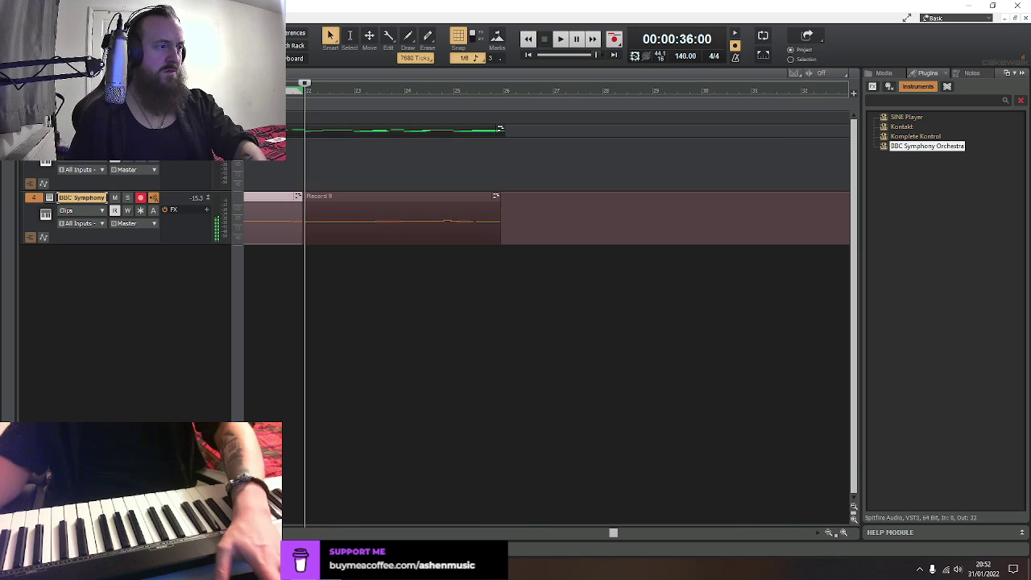
# Open the Record 9 clip's notes and align F#5, G5 and A5 to 23:03, 23:04 and 24:01, checking by playback
pyautogui.doubleClick(327, 205)
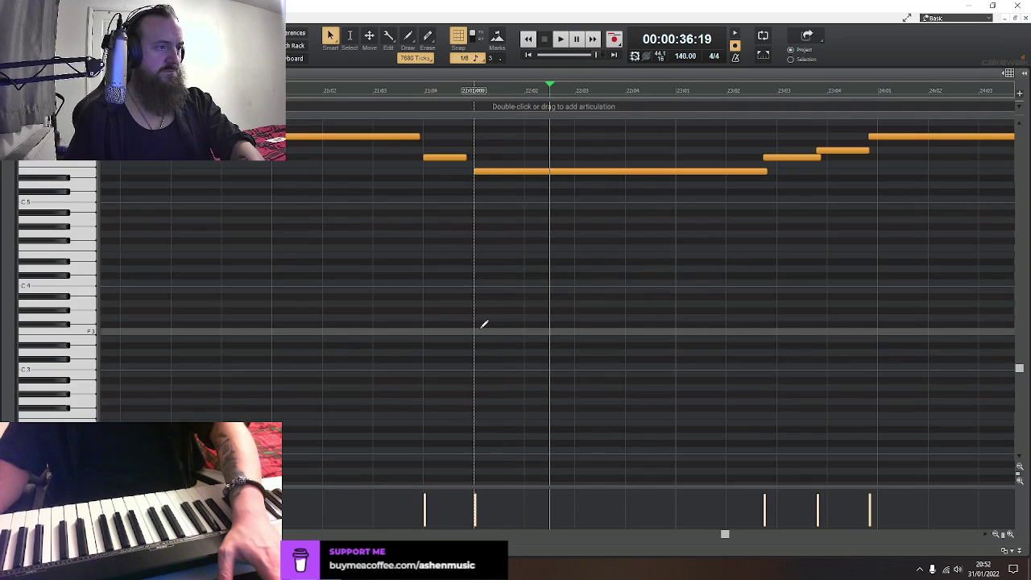
pyautogui.press('space')
pyautogui.moveTo(764, 157)
pyautogui.mouseDown()
pyautogui.moveTo(777, 158)
pyautogui.moveTo(775, 172)
pyautogui.mouseUp()
pyautogui.moveTo(820, 146)
pyautogui.mouseDown()
pyautogui.moveTo(838, 155)
pyautogui.moveTo(830, 182)
pyautogui.moveTo(844, 180)
pyautogui.moveTo(825, 152)
pyautogui.moveTo(878, 150)
pyautogui.moveTo(881, 135)
pyautogui.mouseUp()
pyautogui.hotkey('ctrl', 'z')
pyautogui.press('space')
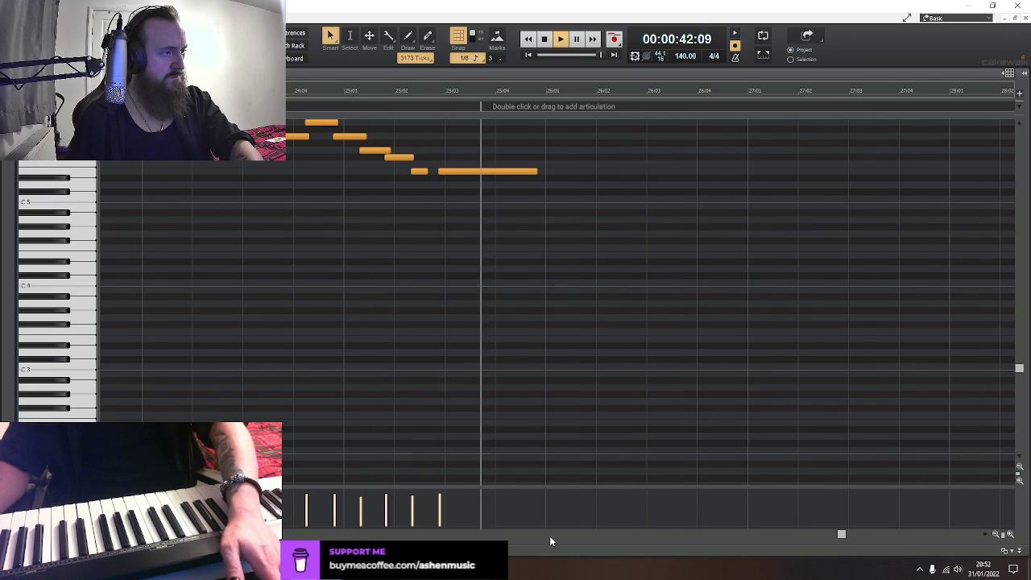
pyautogui.press('space')
# Play the descending run and move the B5, A5 and G5 starts to 24:04:480, 25:01 and 25:01:480
pyautogui.moveTo(771, 535); pyautogui.dragTo(793, 535)
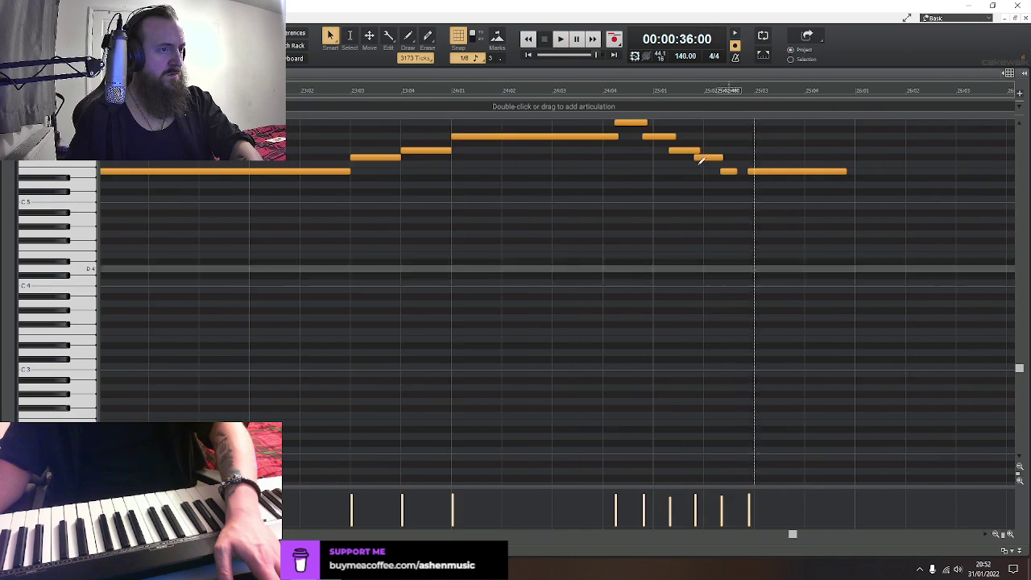
pyautogui.click(559, 169)
pyautogui.press('space')
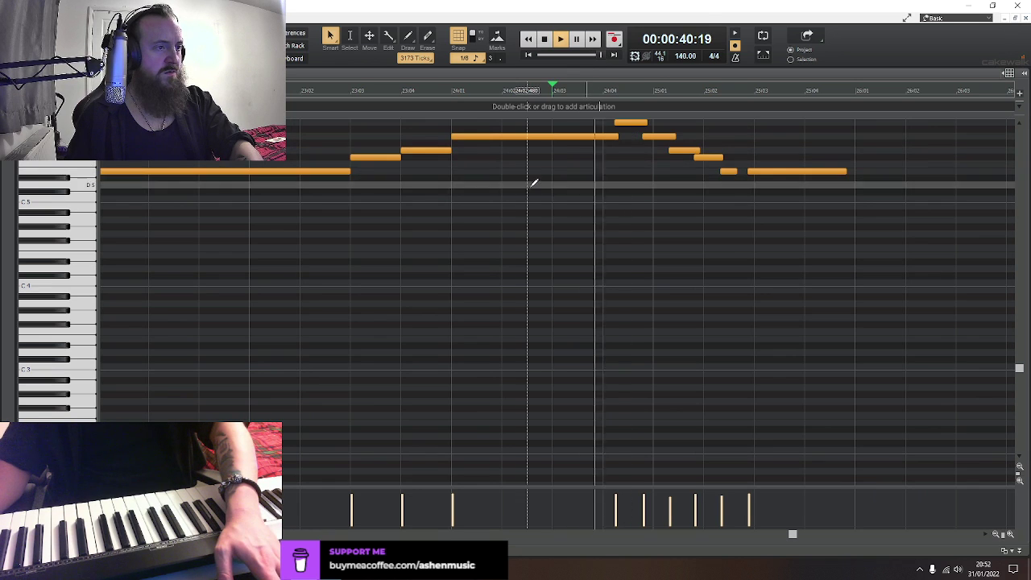
pyautogui.press('space')
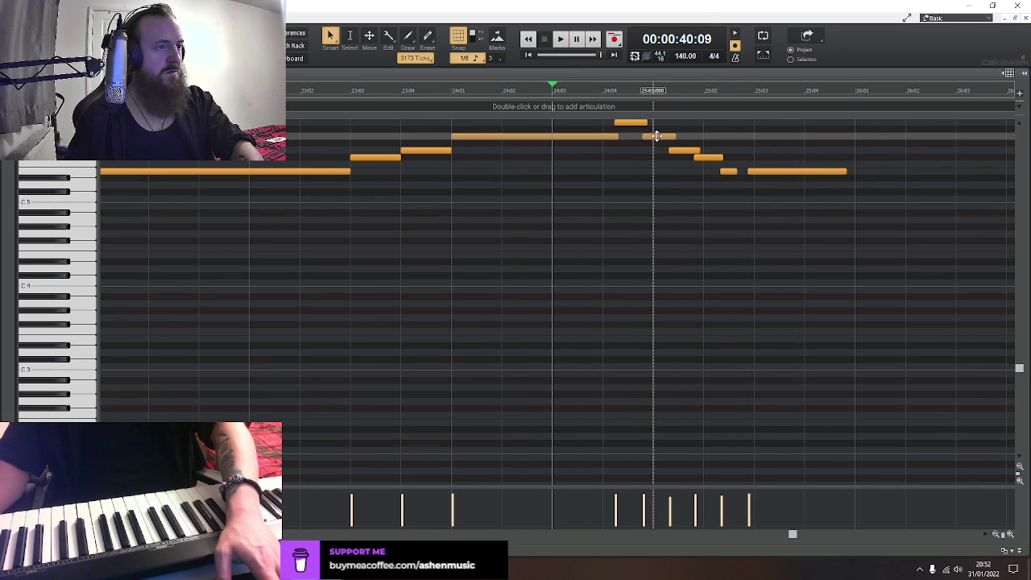
pyautogui.moveTo(619, 123); pyautogui.dragTo(667, 138)
pyautogui.press('space')
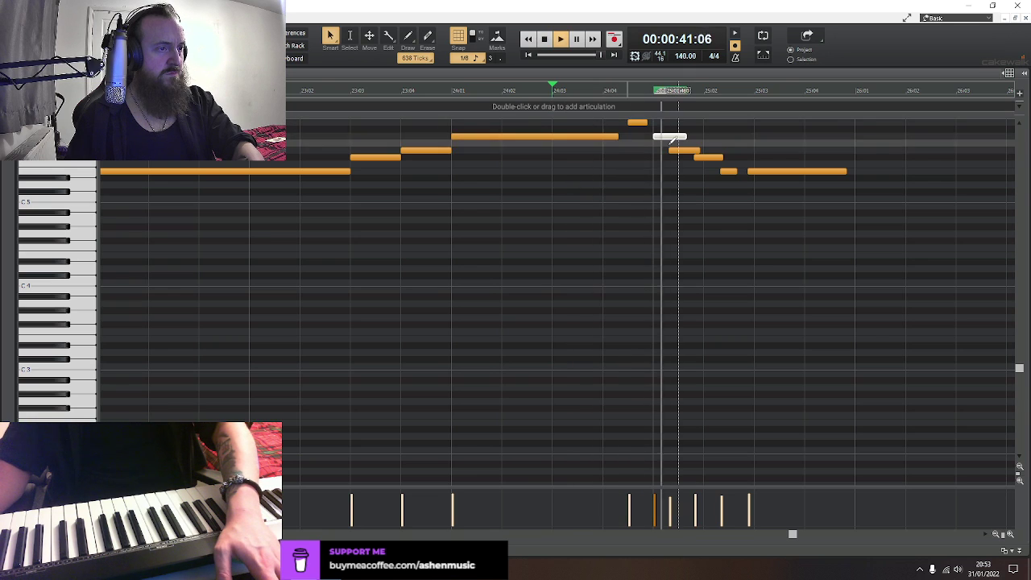
pyautogui.press('space')
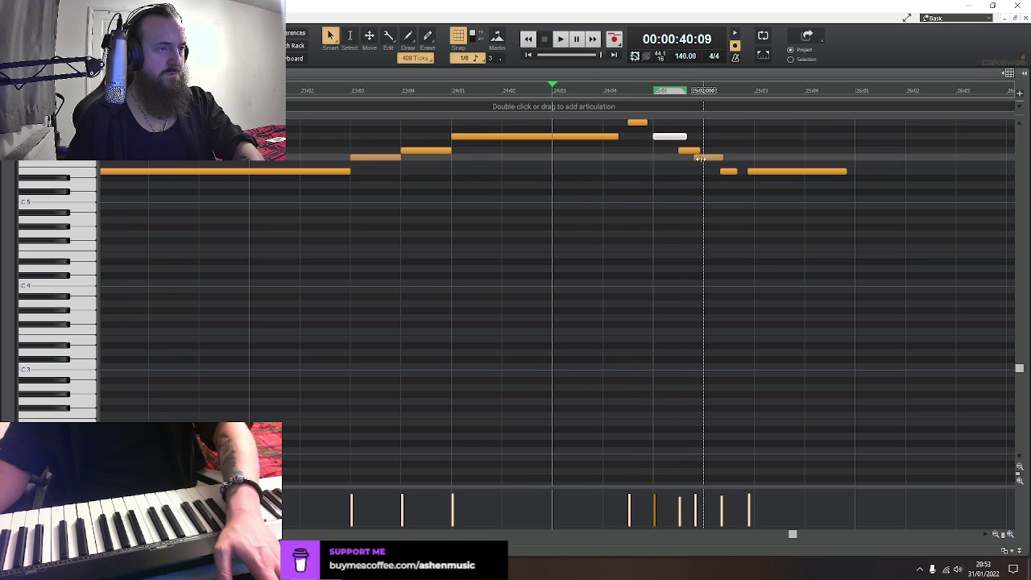
# Move F#5 and the short E5 to 25:02 and 25:02:480, close the gaps and overlaps between the preceding notes, and play the run
pyautogui.moveTo(701, 159); pyautogui.dragTo(737, 171)
pyautogui.moveTo(649, 124); pyautogui.dragTo(654, 126)
pyautogui.moveTo(700, 151); pyautogui.dragTo(728, 158)
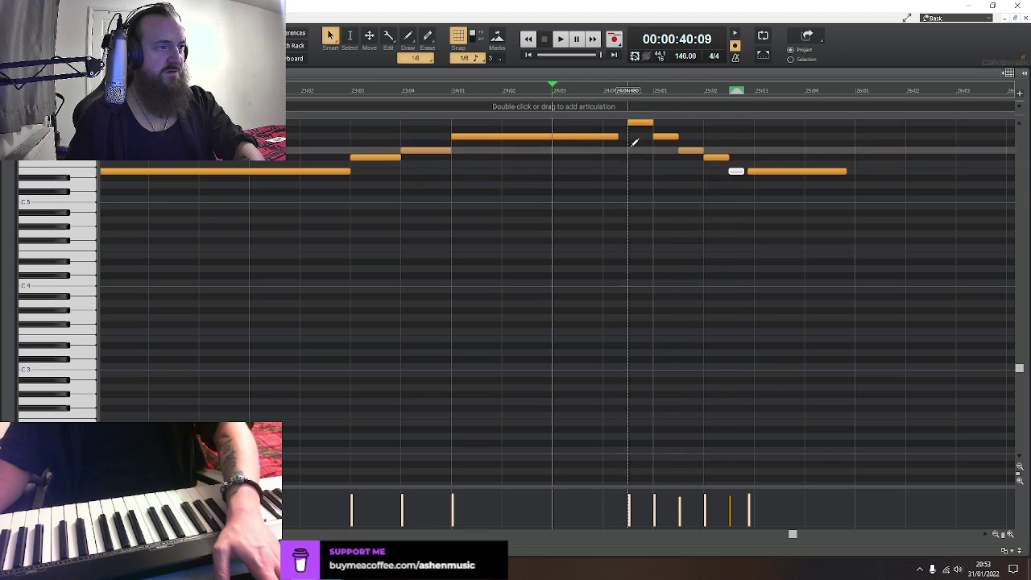
pyautogui.moveTo(619, 136); pyautogui.dragTo(627, 136)
pyautogui.press('space')
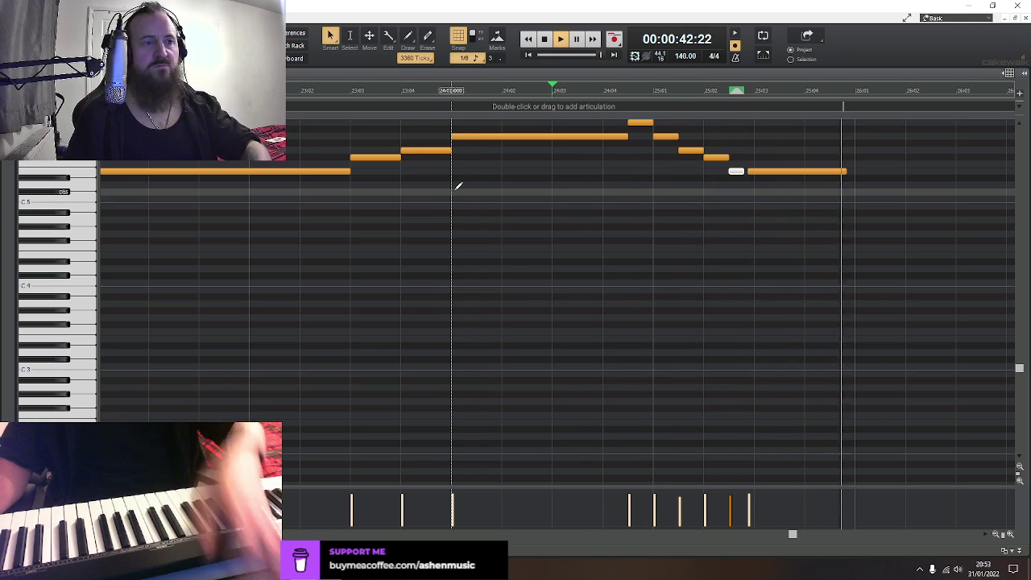
pyautogui.press('space')
# Try the short note at 25:02:480 on D#5, play it, and return it to E5
pyautogui.moveTo(737, 172); pyautogui.dragTo(736, 178)
pyautogui.press('space')
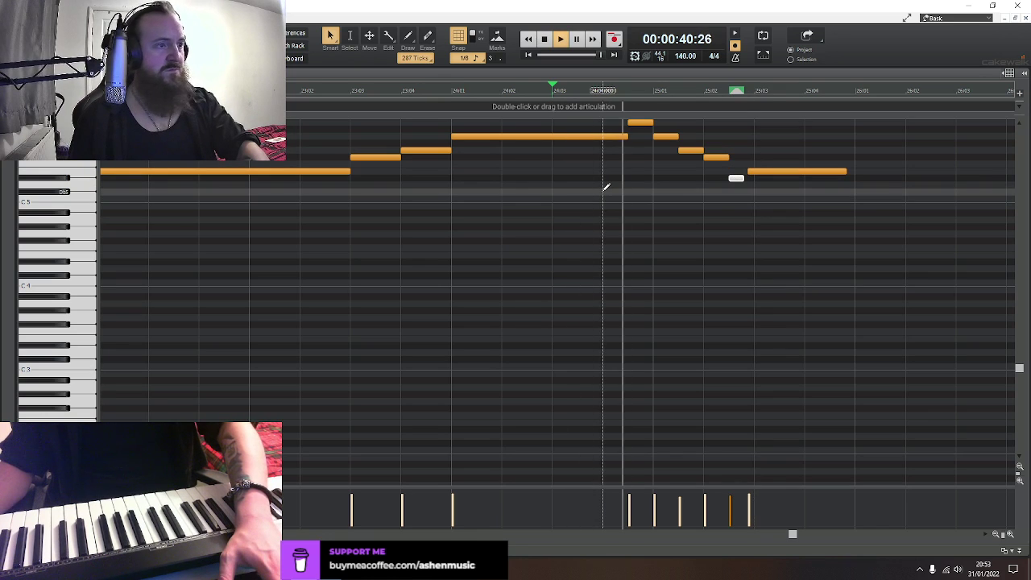
pyautogui.press('space')
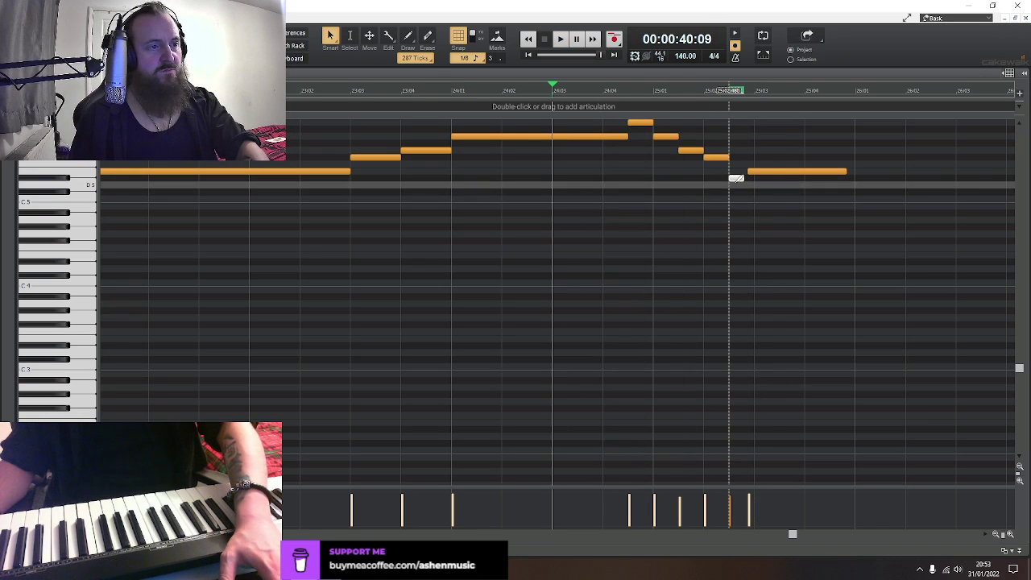
pyautogui.moveTo(736, 178); pyautogui.dragTo(736, 170)
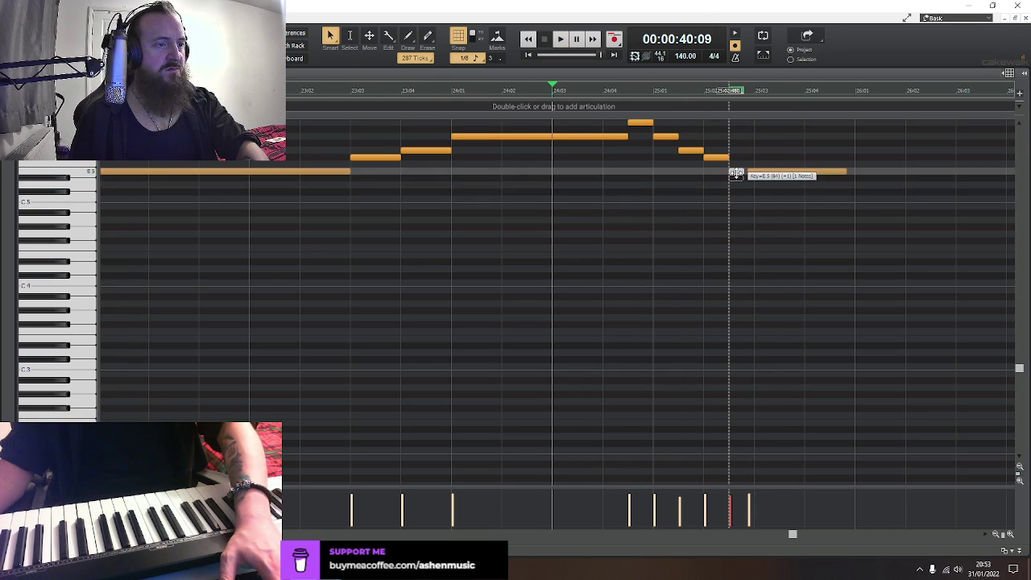
pyautogui.press('space')
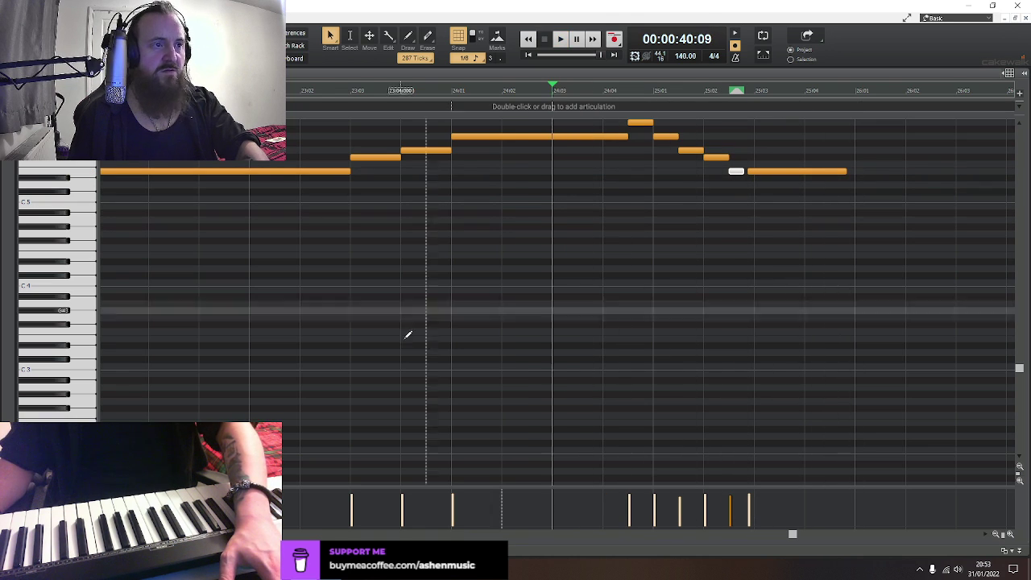
# Bounce the Record 7 and Record 9 clips into one clip and duplicate it at bar 26 on the same track
pyautogui.press('d')
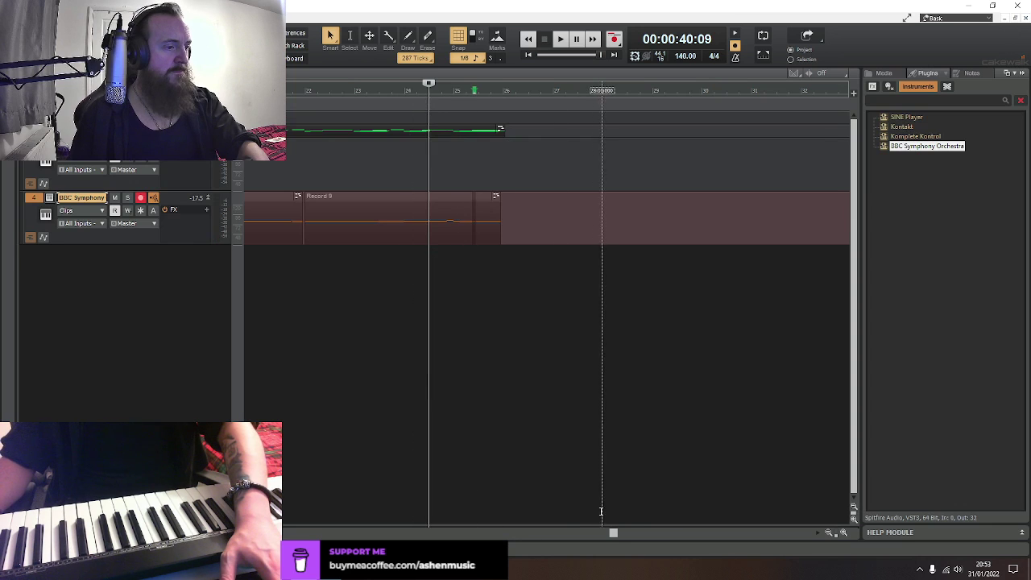
pyautogui.moveTo(612, 536); pyautogui.dragTo(537, 535)
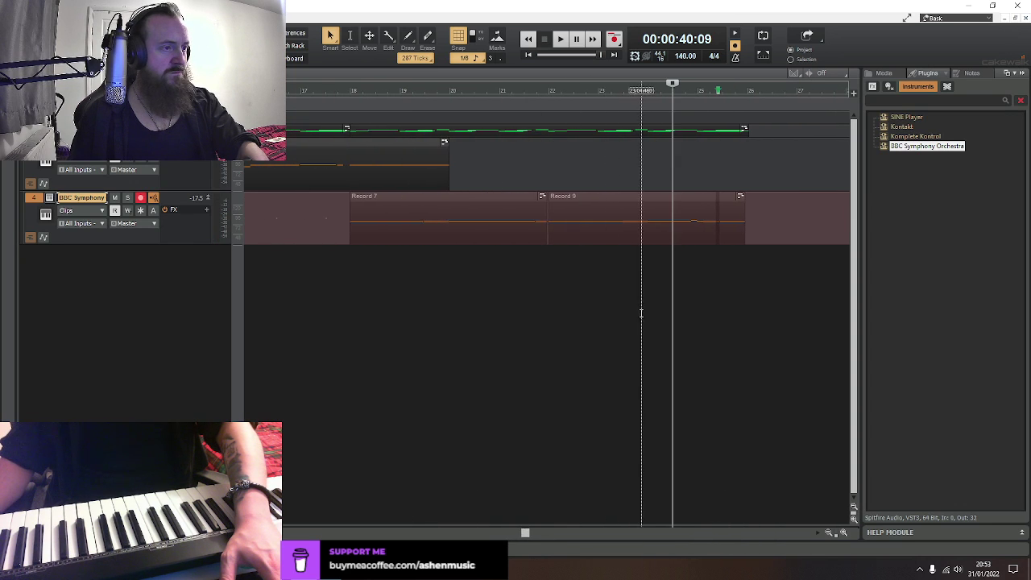
pyautogui.moveTo(640, 306); pyautogui.dragTo(491, 208)
pyautogui.rightClick(492, 210)
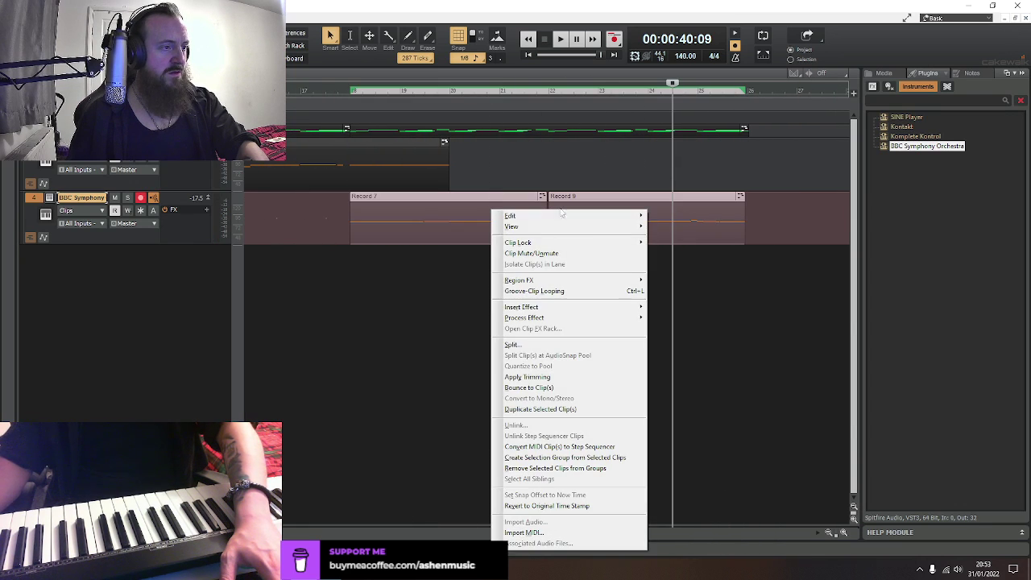
pyautogui.click(537, 390)
pyautogui.moveTo(760, 89); pyautogui.dragTo(748, 89)
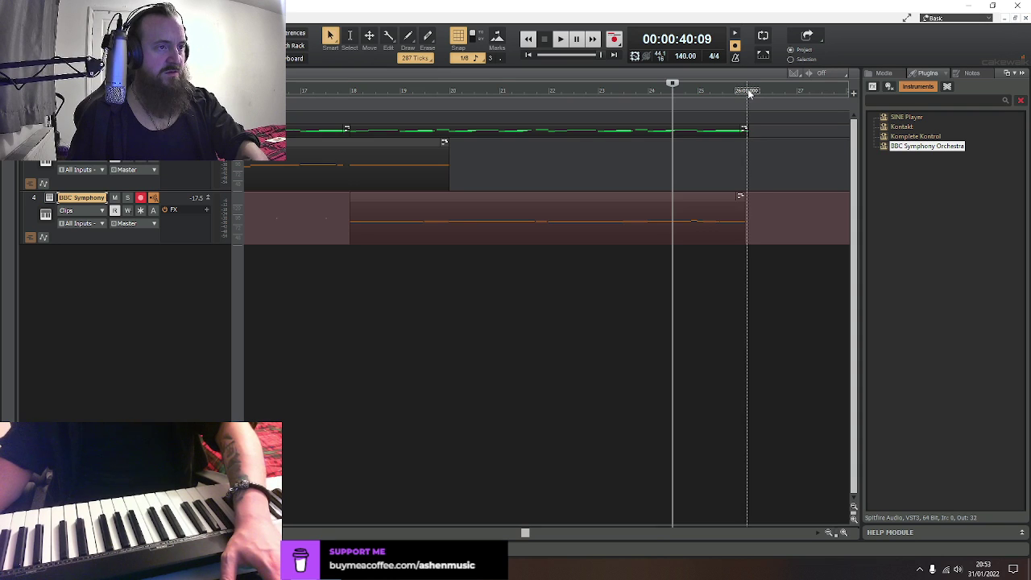
pyautogui.click(651, 198)
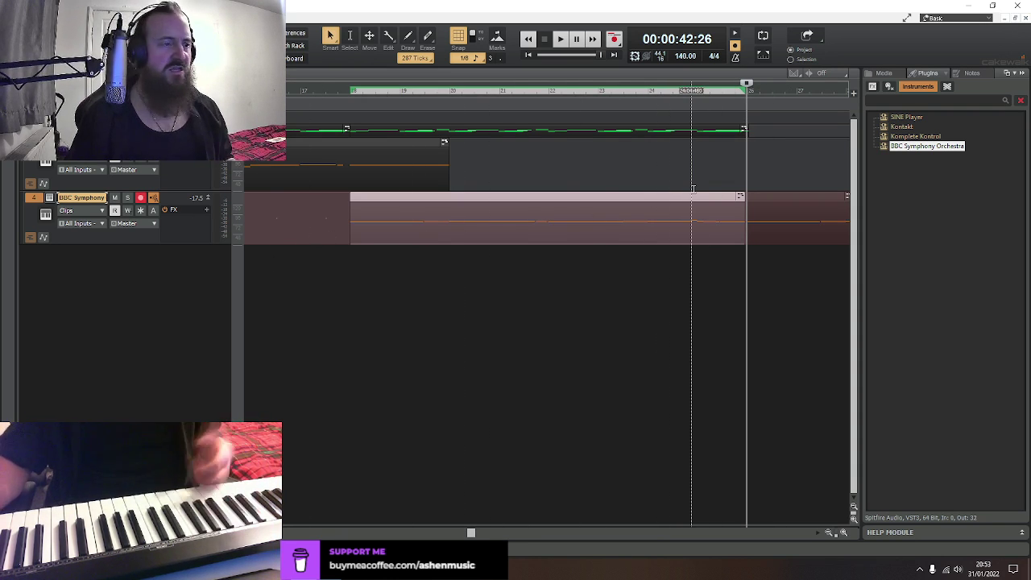
# Play the transition into bar 18 from the middle of bar 17
pyautogui.click(334, 172)
pyautogui.press('space')
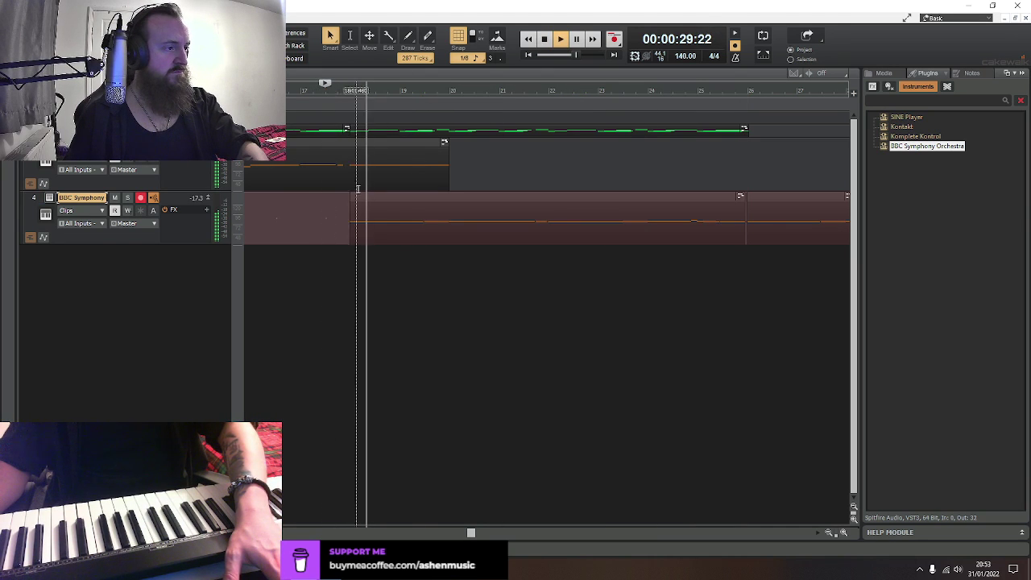
pyautogui.press('space')
# Open the third track's clip in the piano roll, copy the three notes starting at 17:01, and play on from bar 16
pyautogui.doubleClick(362, 145)
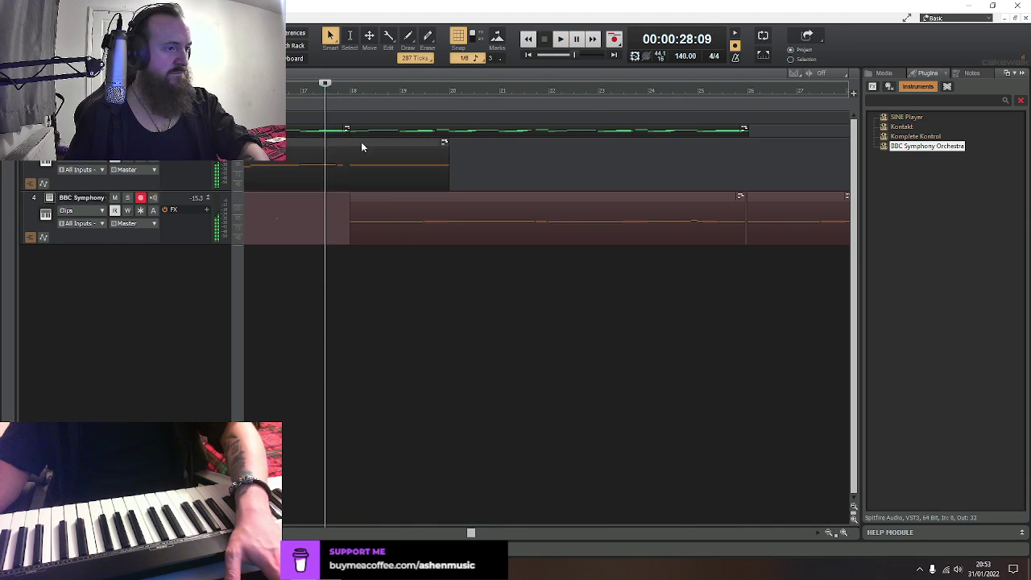
pyautogui.scroll(1, 324, 276)
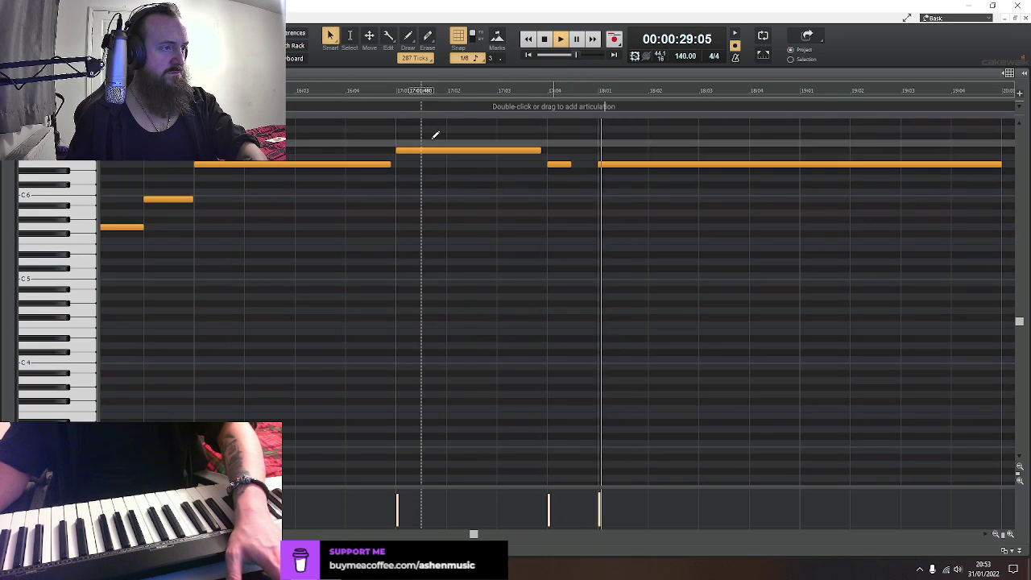
pyautogui.moveTo(431, 140); pyautogui.dragTo(691, 202)
pyautogui.press('space')
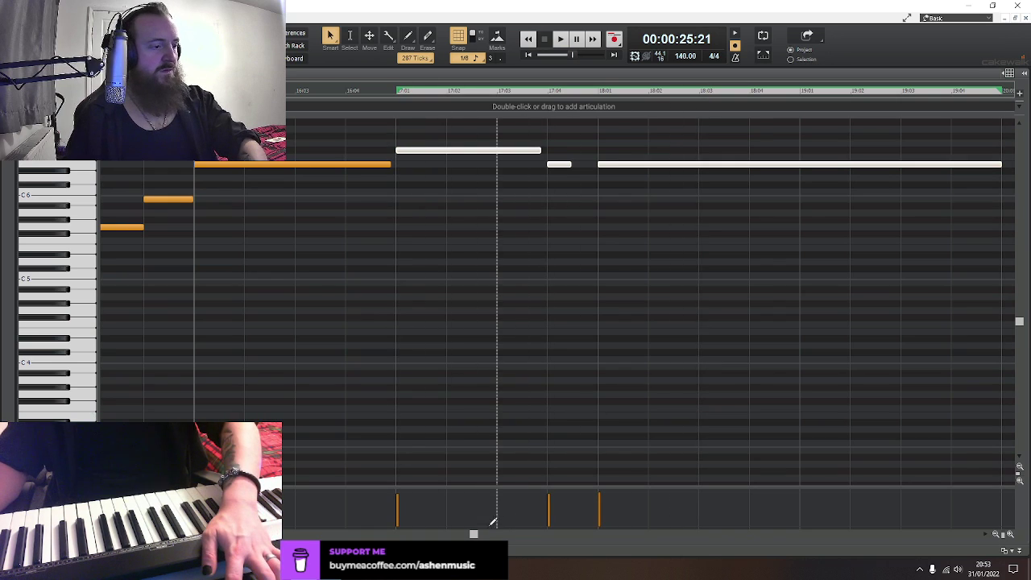
pyautogui.moveTo(474, 536); pyautogui.dragTo(519, 535)
pyautogui.press('space')
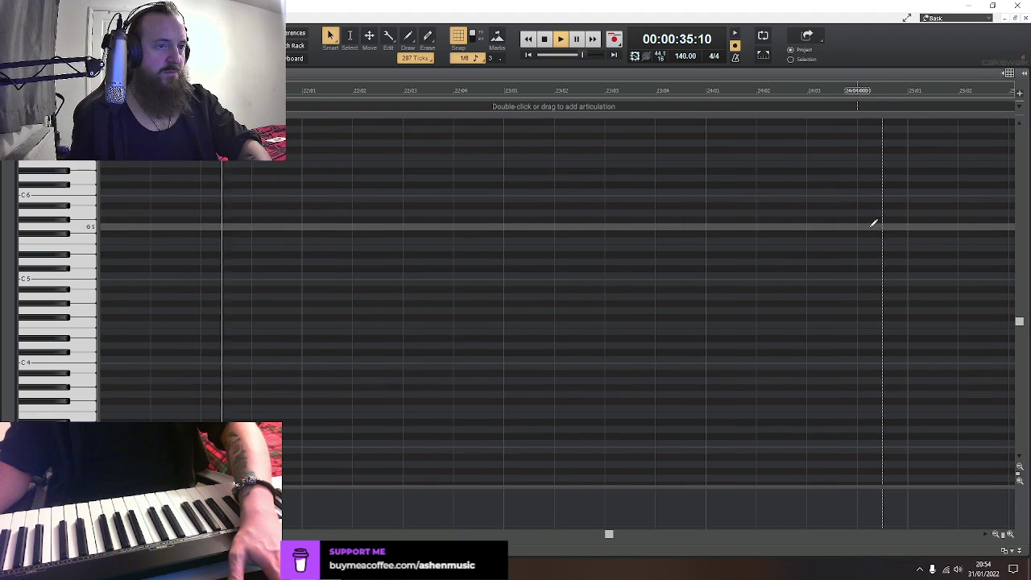
# Lengthen the held note that starts at 18:01 so it ends at 22:01, and play its ending from 21:02
pyautogui.press('space')
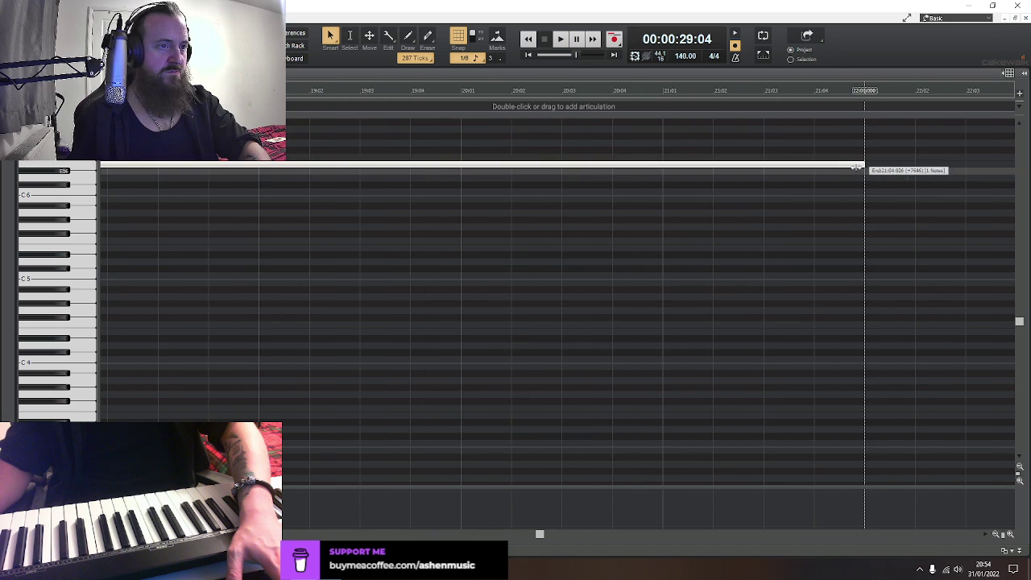
pyautogui.click(716, 91)
pyautogui.press('space')
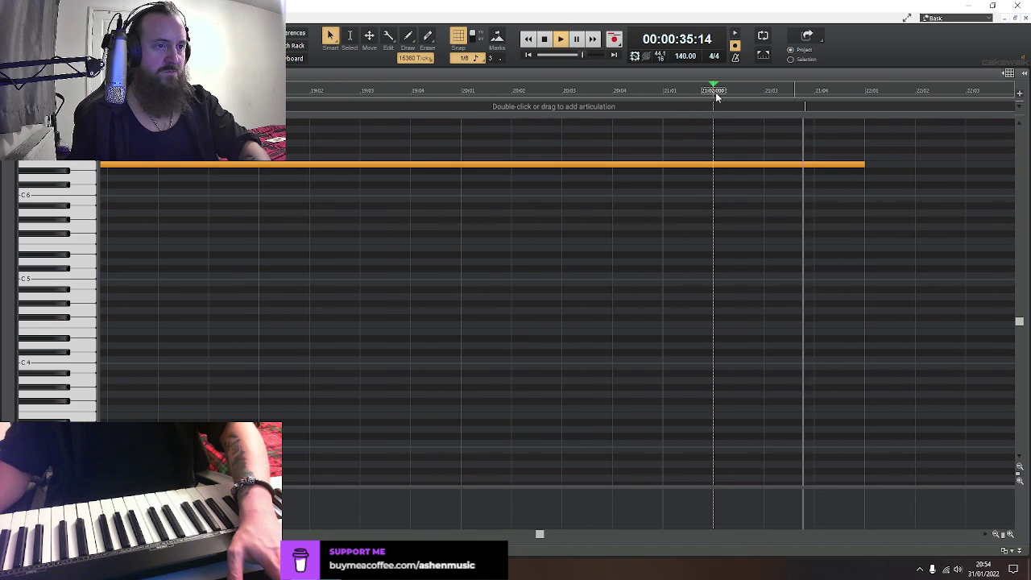
pyautogui.press('space')
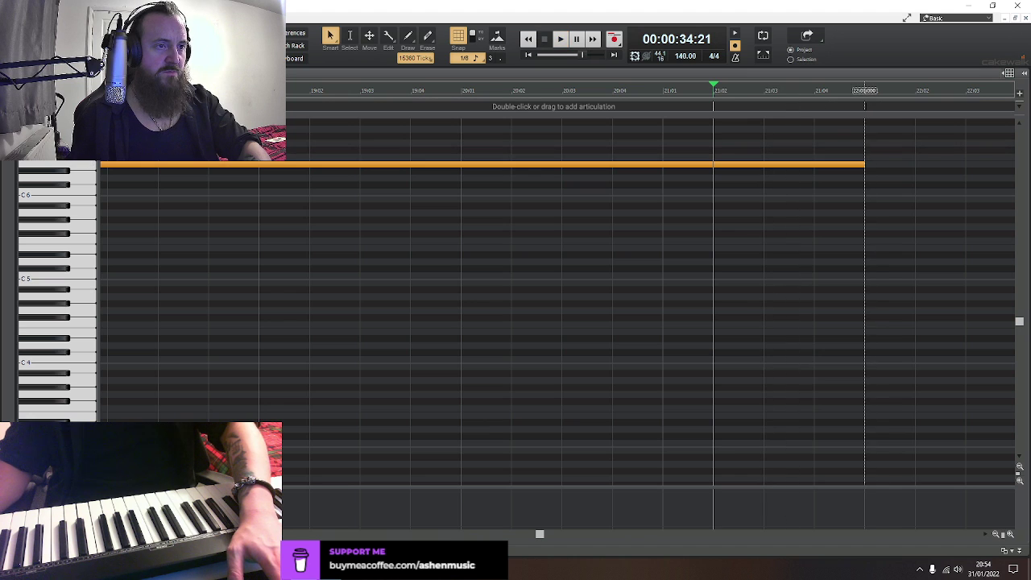
# Paste the copied three-note phrase at 22:01 and again at 25:01, play both pasted phrases, and return to the track view
pyautogui.press('space')
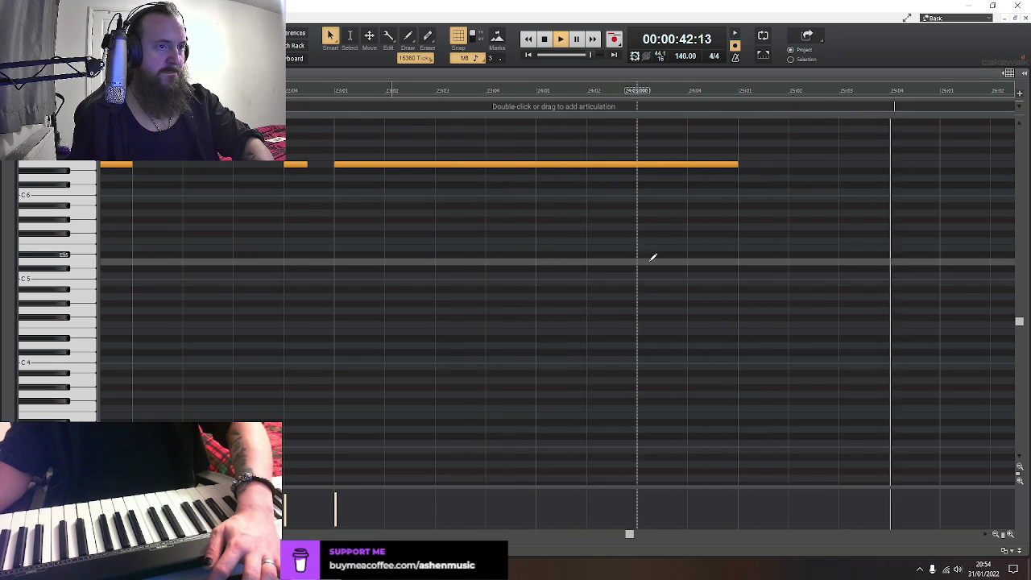
pyautogui.press('space')
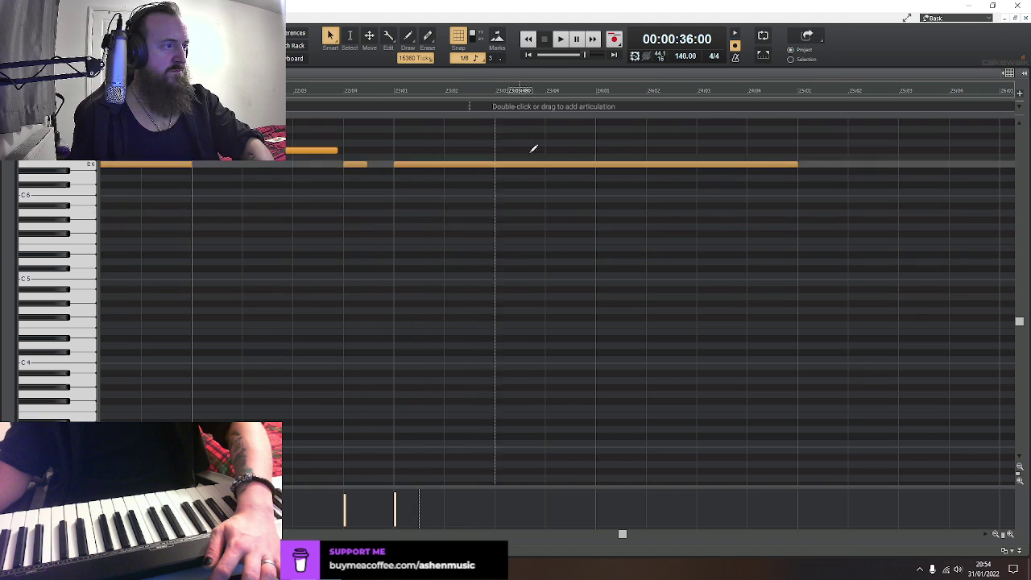
pyautogui.click(803, 94)
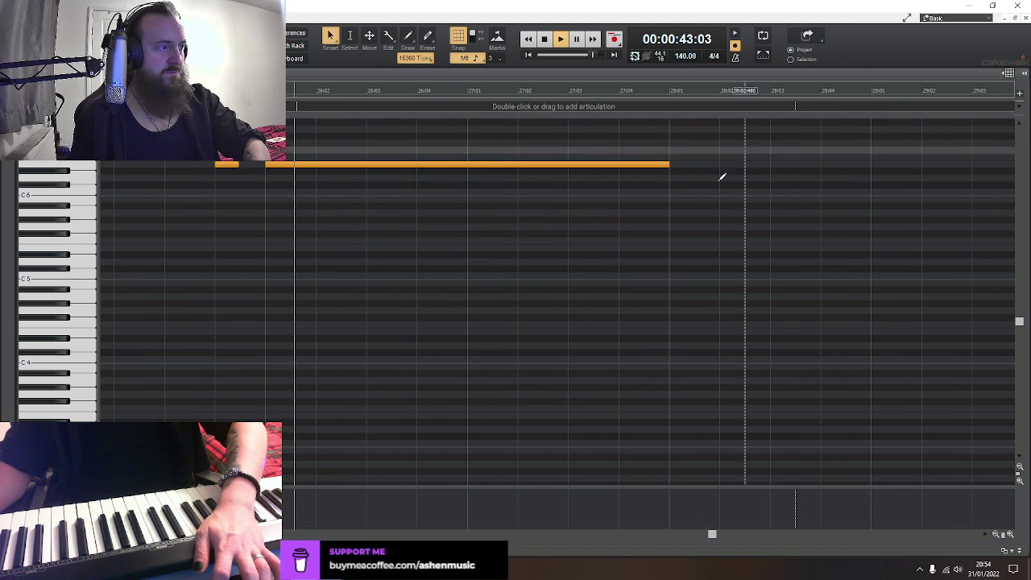
pyautogui.press('space')
pyautogui.press('d')
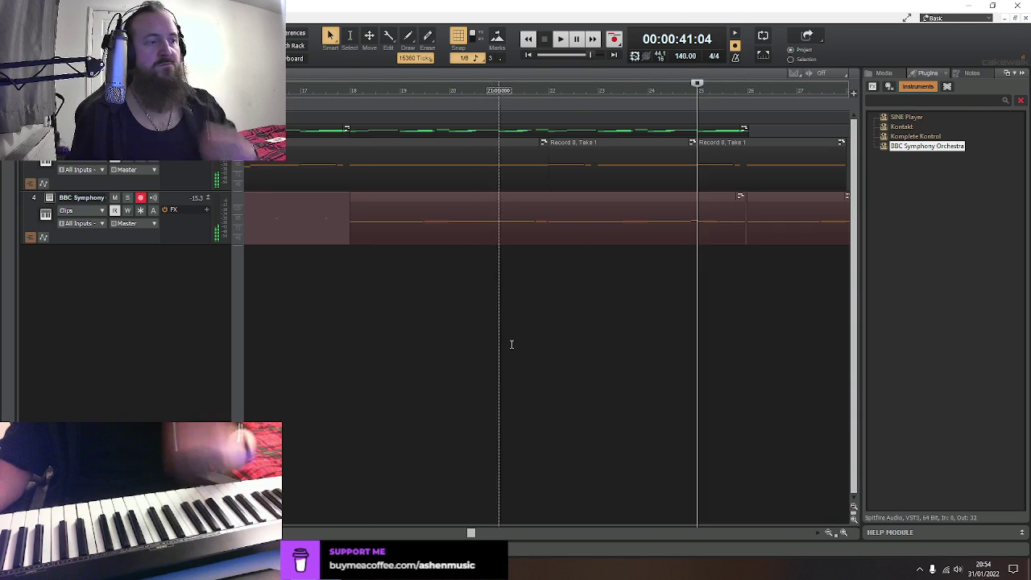
# Move all clips from bar 10 onward on every track one bar earlier, so that they start at bar 9
pyautogui.click(831, 533)
pyautogui.click(830, 532)
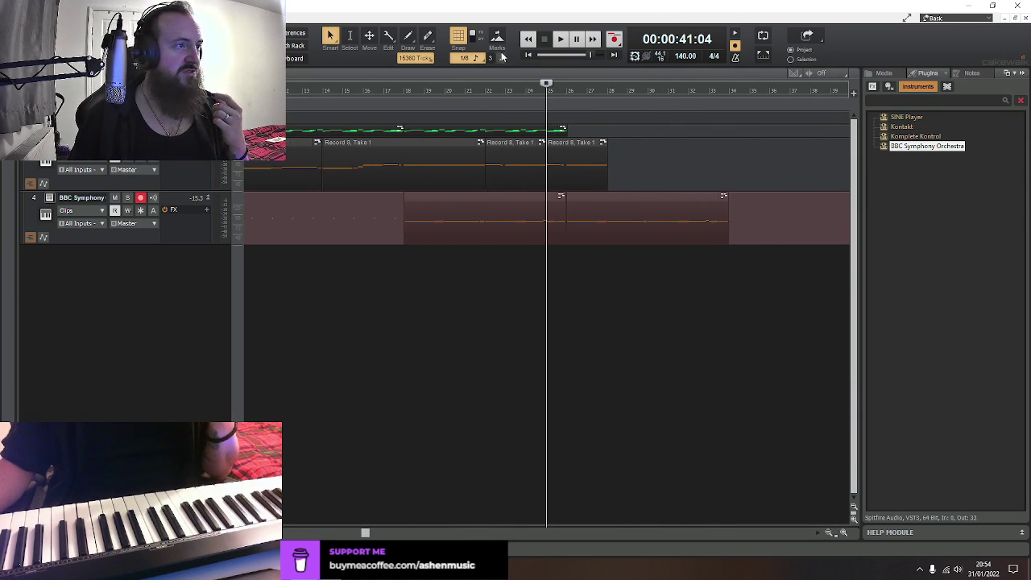
pyautogui.click(526, 56)
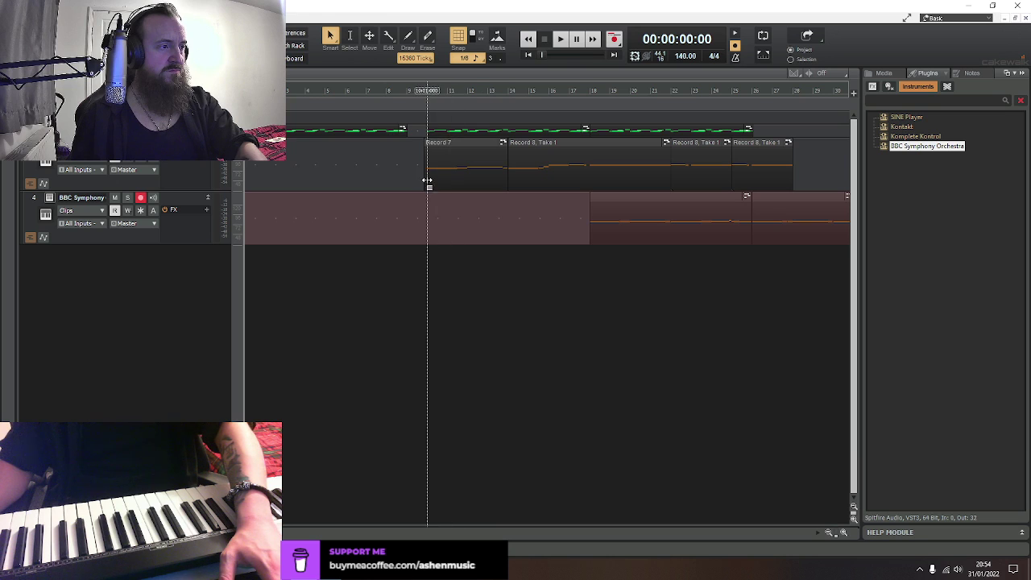
pyautogui.click(566, 131)
pyautogui.click(424, 165)
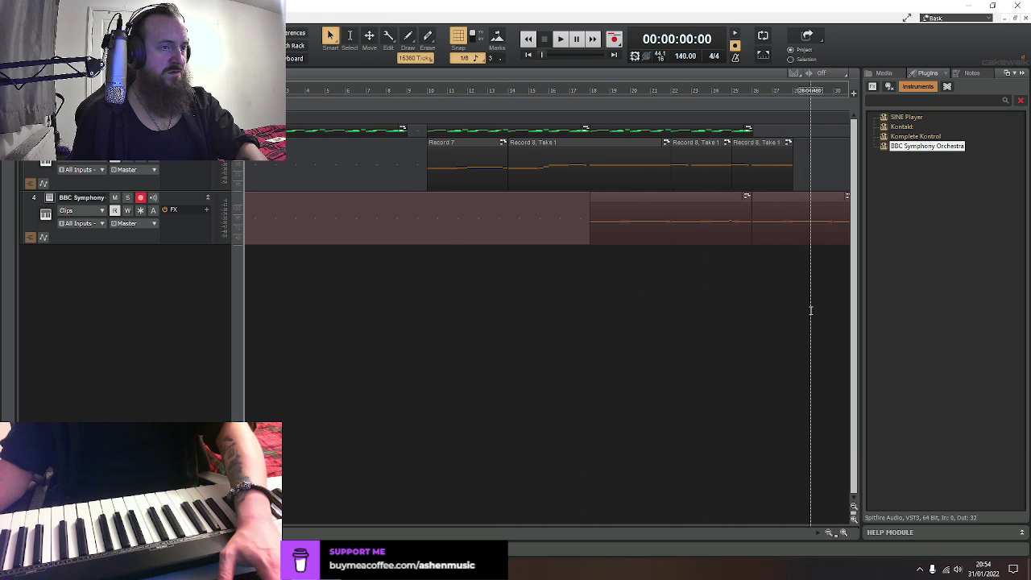
pyautogui.moveTo(412, 135)
pyautogui.mouseDown()
pyautogui.moveTo(902, 318)
pyautogui.moveTo(708, 306)
pyautogui.moveTo(676, 350)
pyautogui.moveTo(246, 161)
pyautogui.moveTo(454, 126)
pyautogui.moveTo(414, 132)
pyautogui.mouseUp()
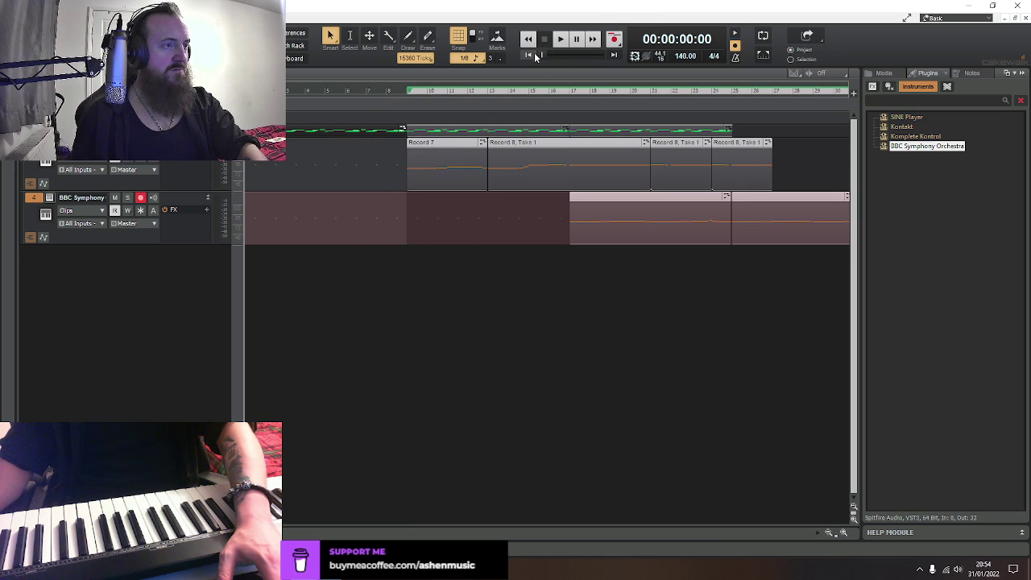
# Play the rearranged project from the beginning through bar 27, and return to the start
pyautogui.press('space')
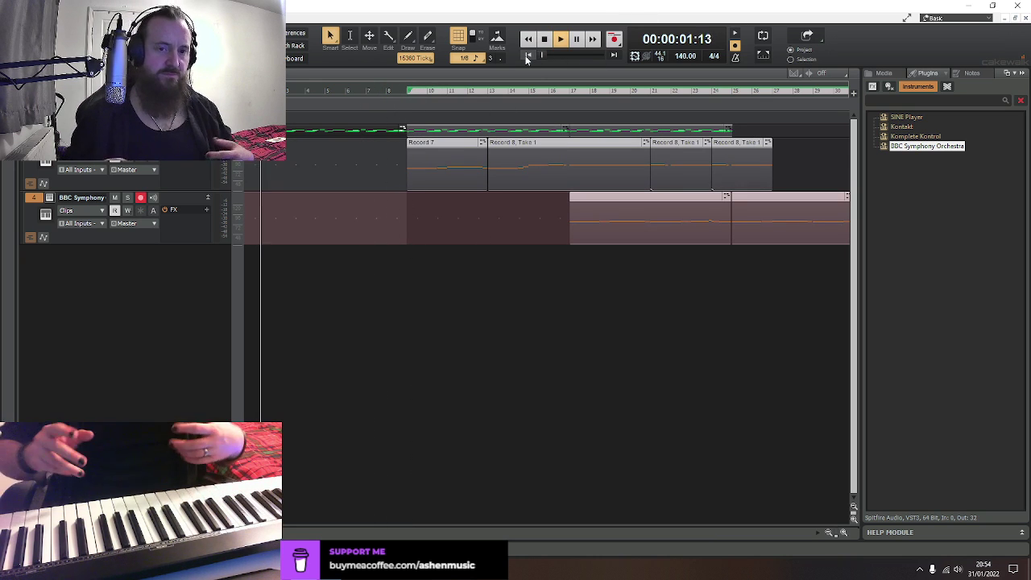
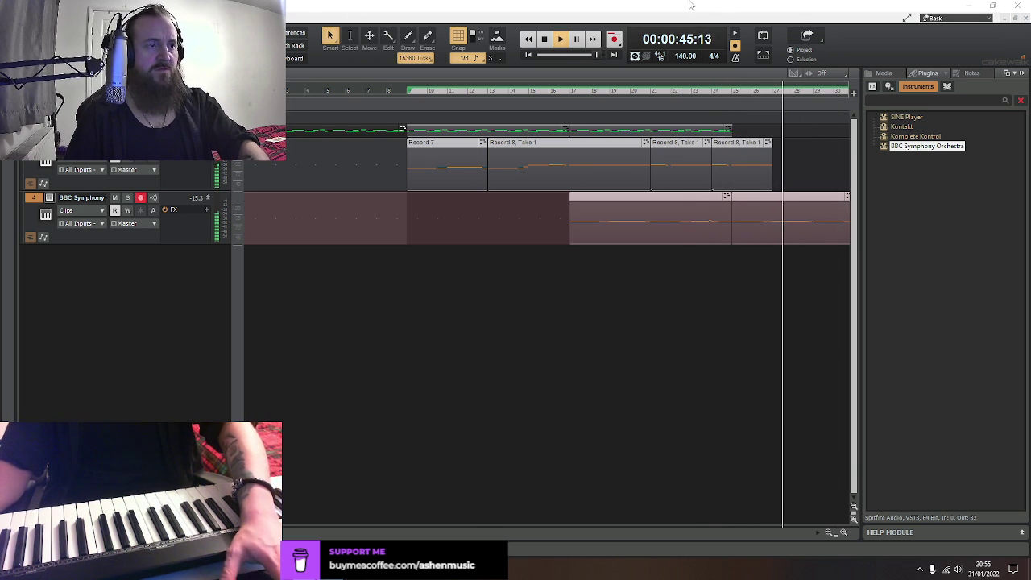
pyautogui.click(525, 39)
pyautogui.click(544, 39)
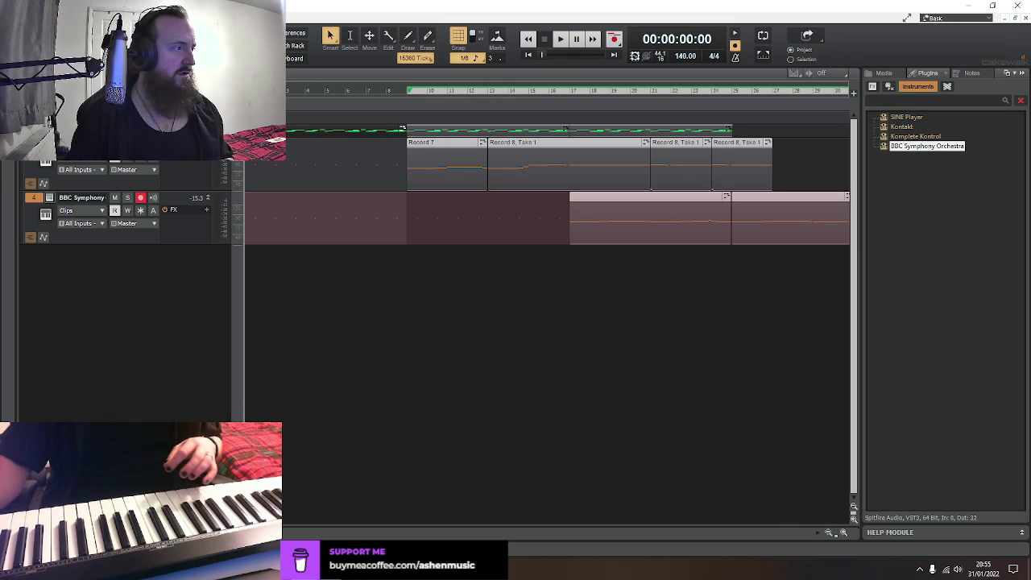
# Duplicate the second track's clip from bar 17 at bar 25, and play the section from there
pyautogui.hotkey('ctrl', 'shift', 'a')
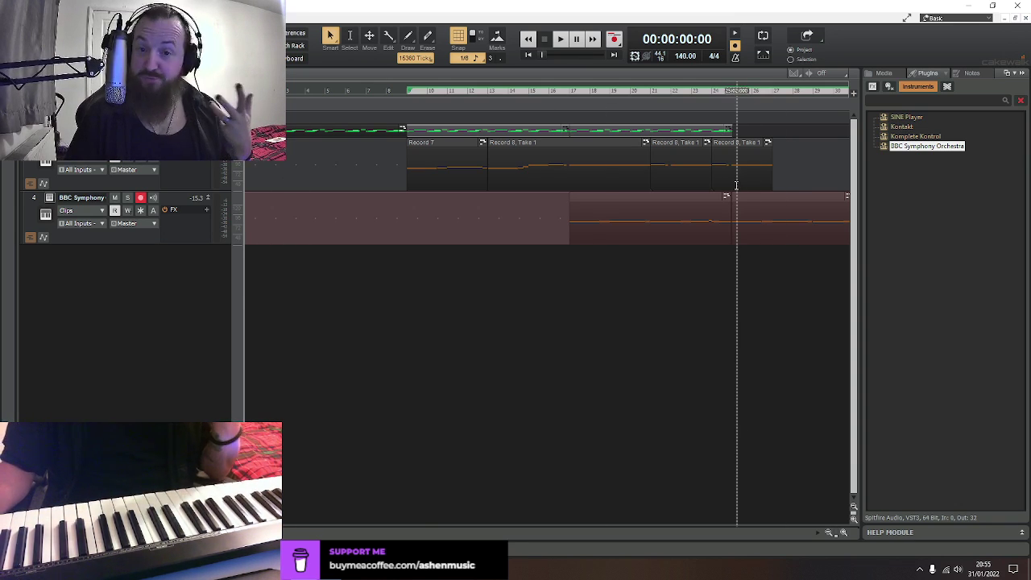
pyautogui.click(664, 129)
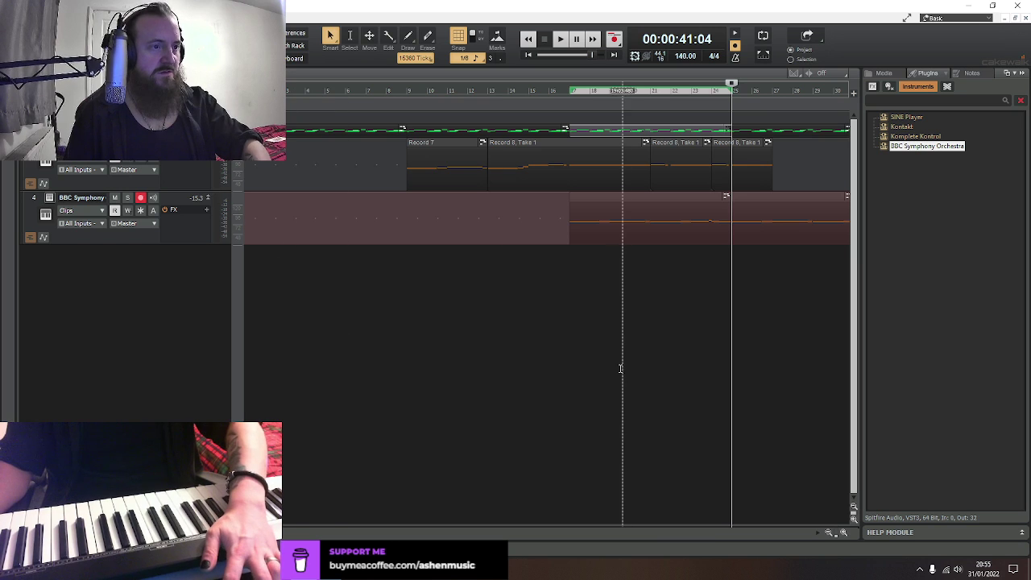
pyautogui.hscroll(5, 731, 206)
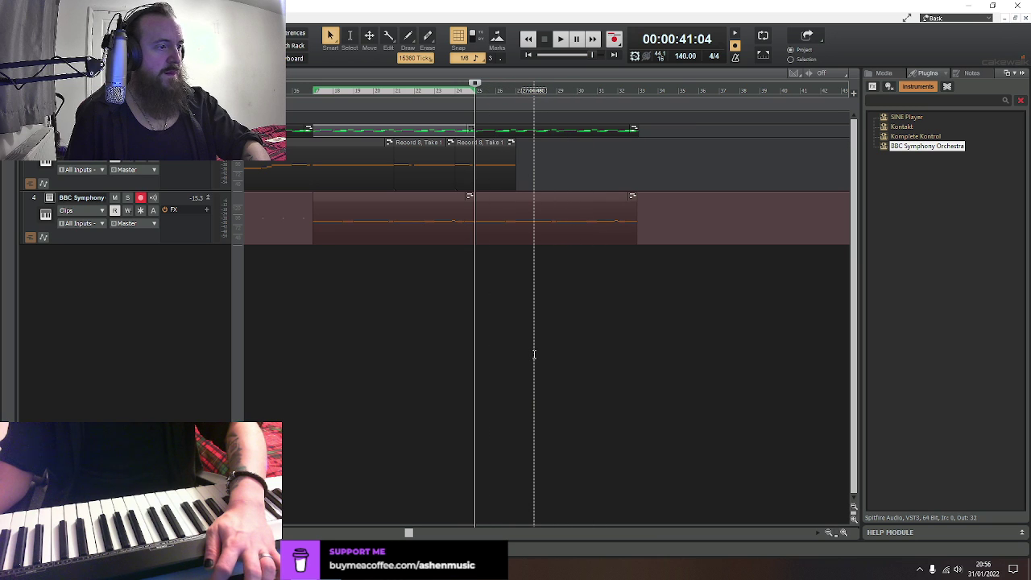
pyautogui.press('space')
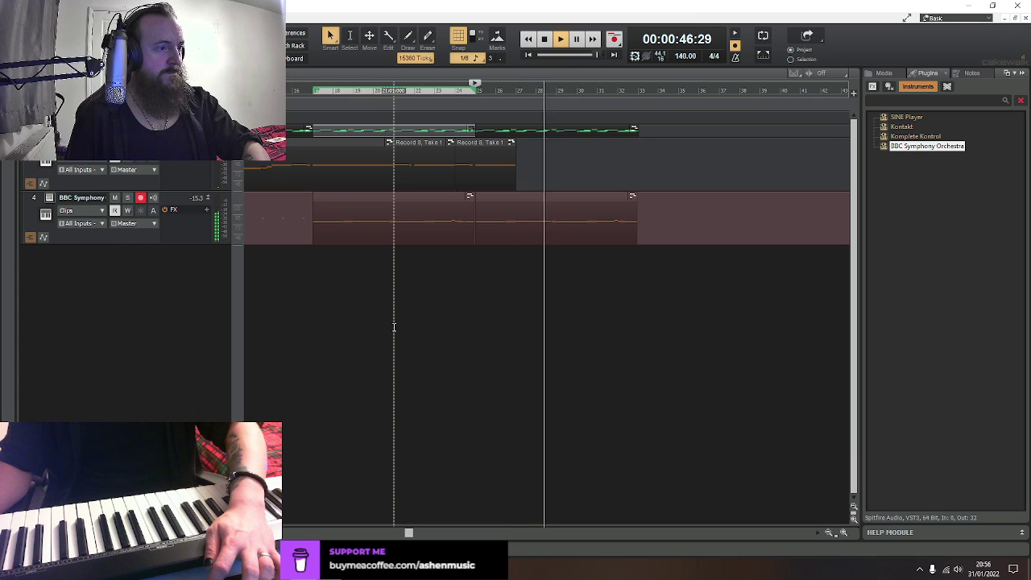
pyautogui.press('space')
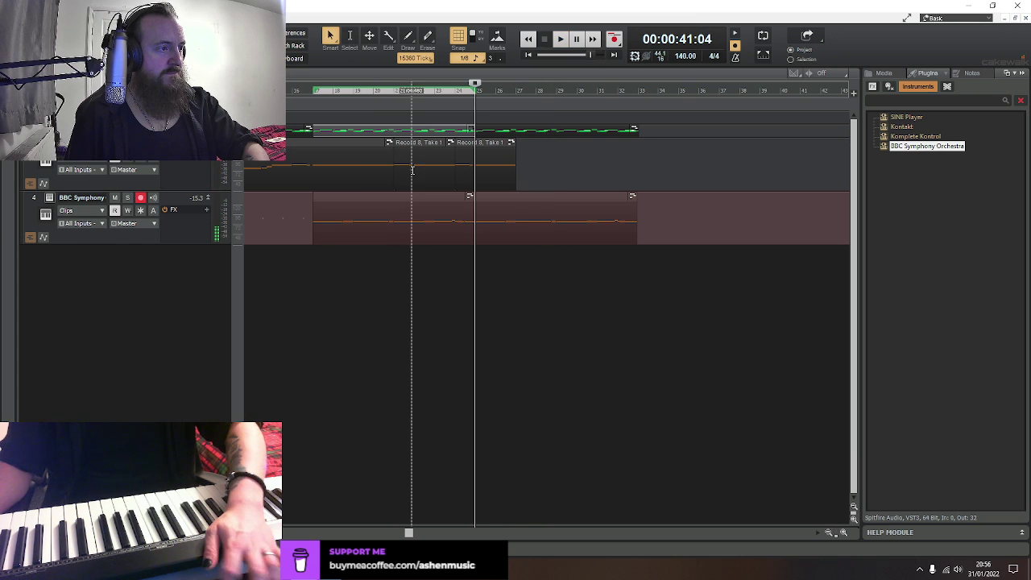
# Copy the third track's Record 8, Take 1 clip at bar 21 to bar 29, and play it
pyautogui.moveTo(412, 165); pyautogui.dragTo(474, 172)
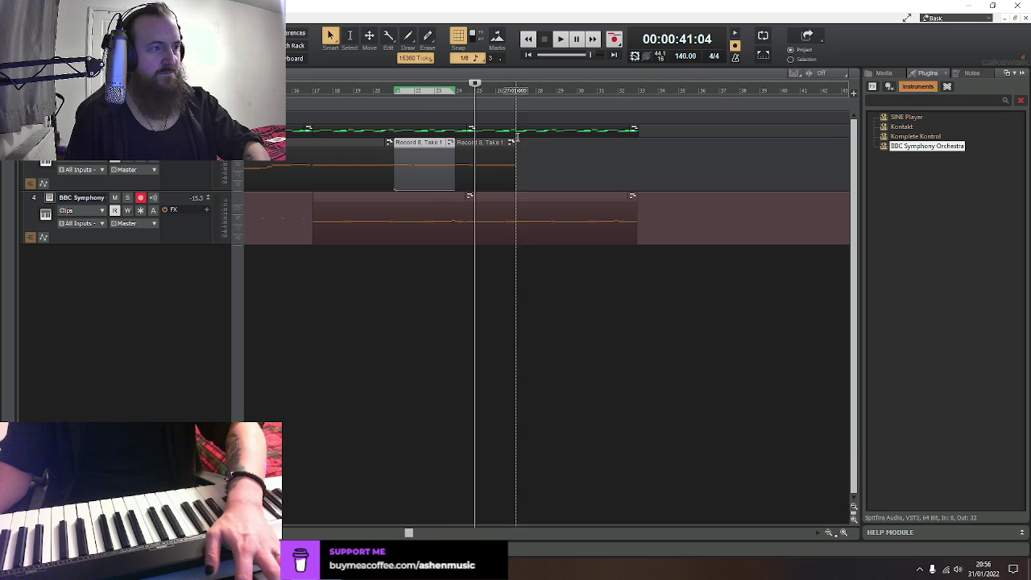
pyautogui.click(497, 276)
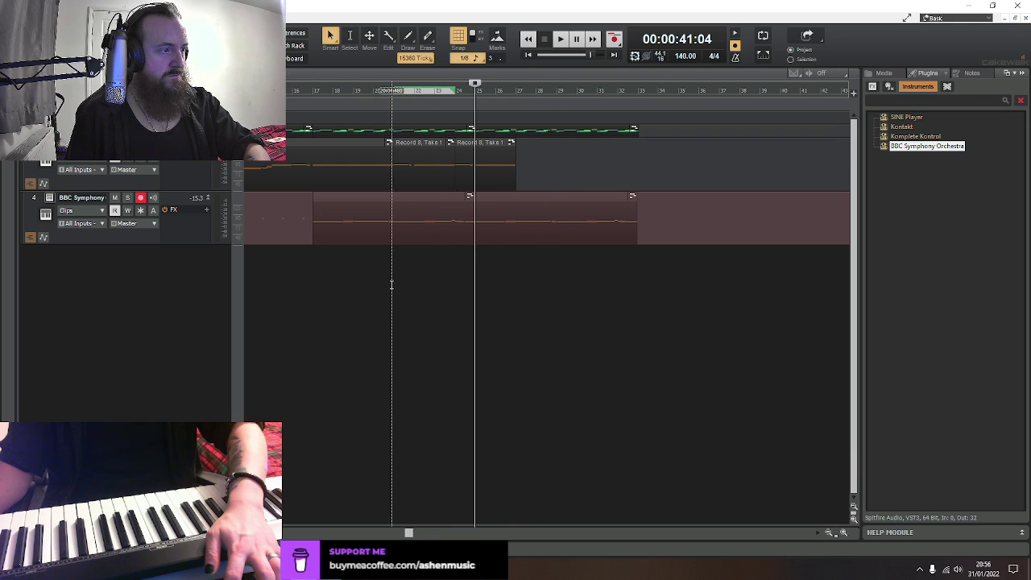
pyautogui.click(556, 282)
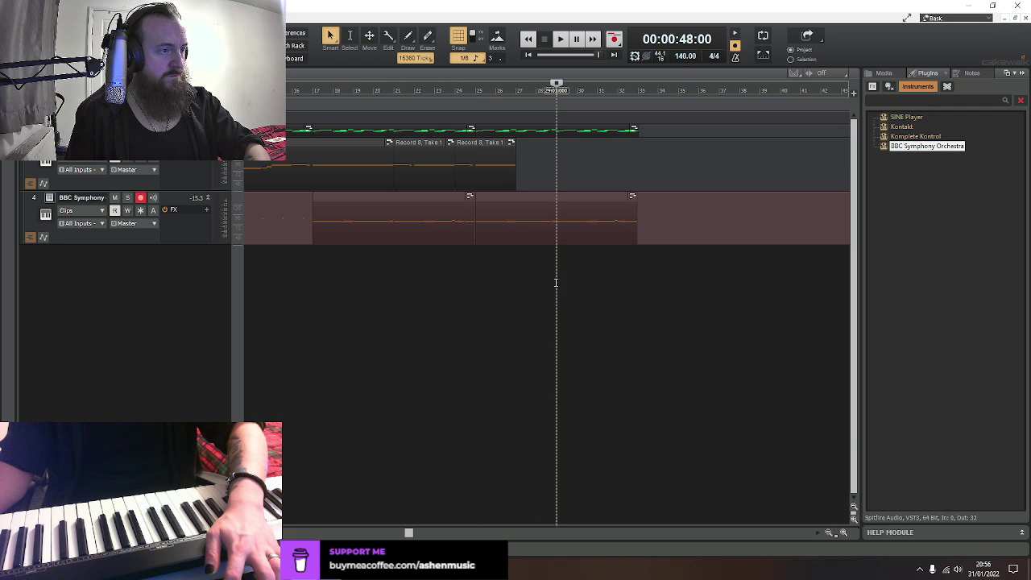
pyautogui.press('r')
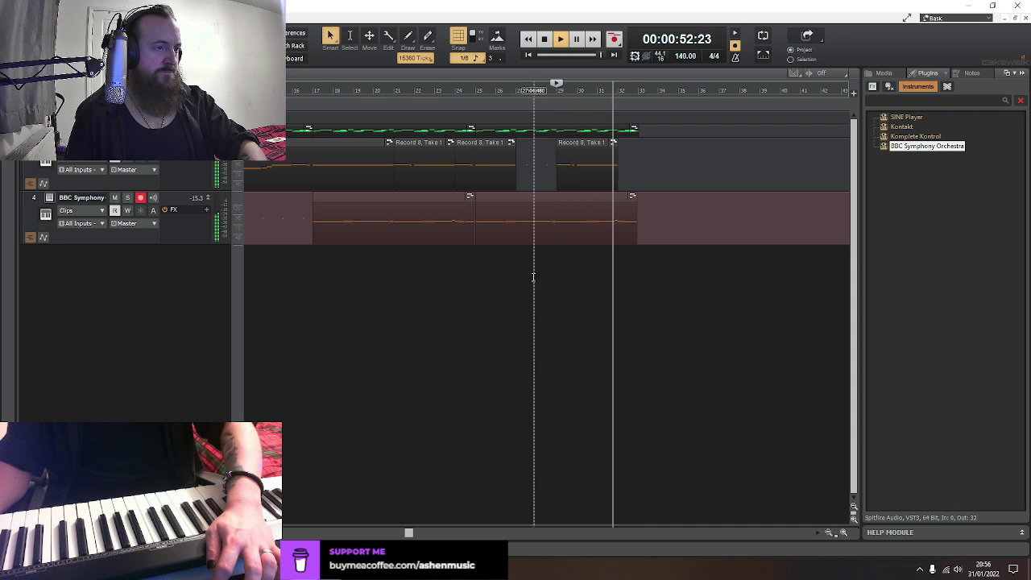
pyautogui.press('space')
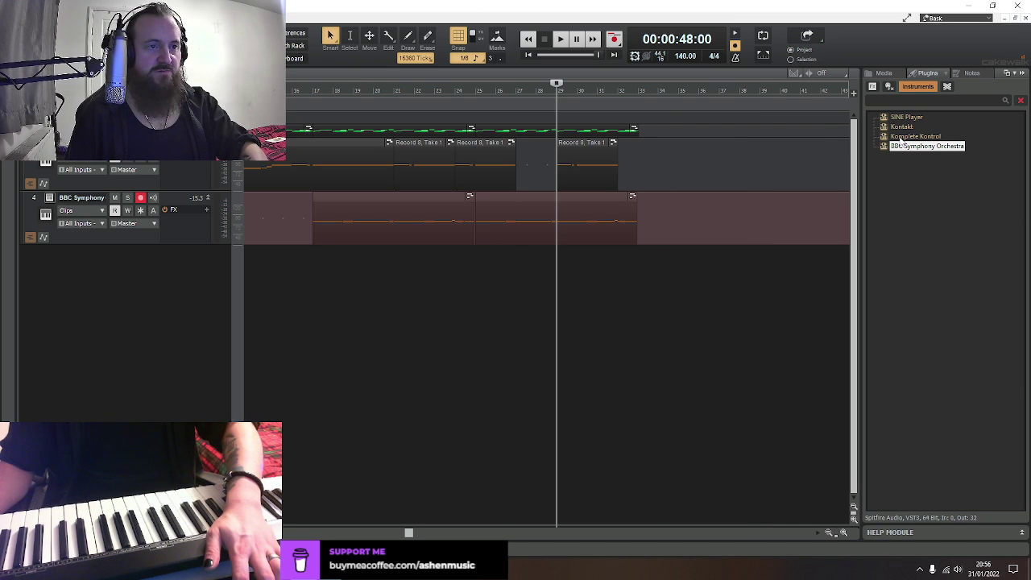
# Insert SINE Player as a simple instrument track below the fourth track, and expand the new track
pyautogui.moveTo(109, 317); pyautogui.dragTo(109, 317)
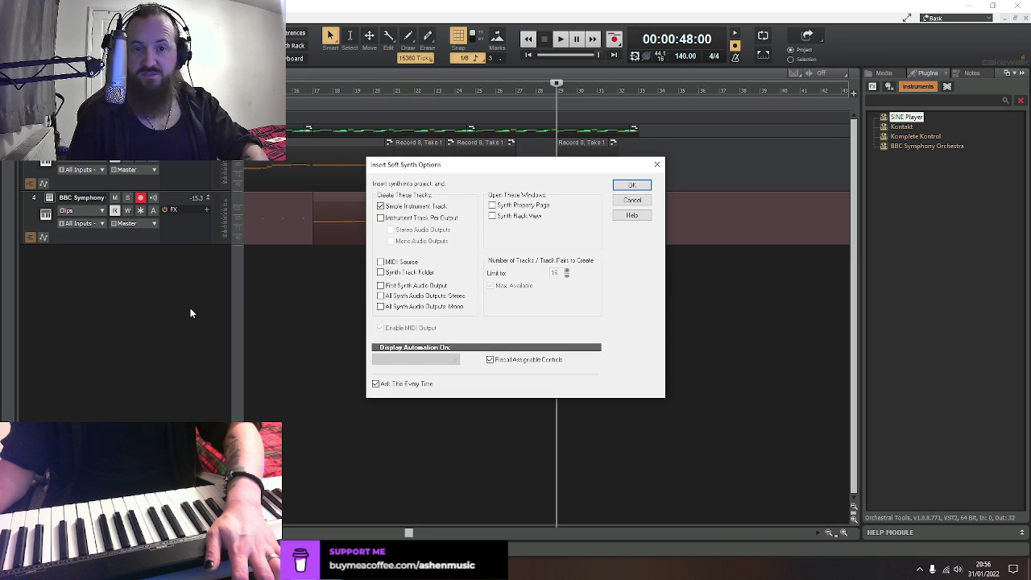
pyautogui.click(629, 186)
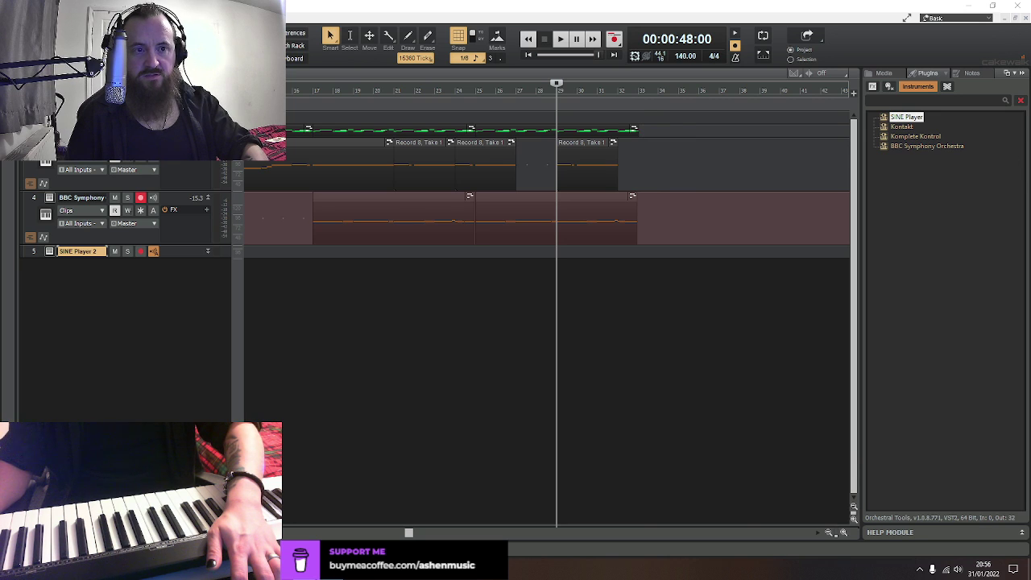
pyautogui.click(277, 332)
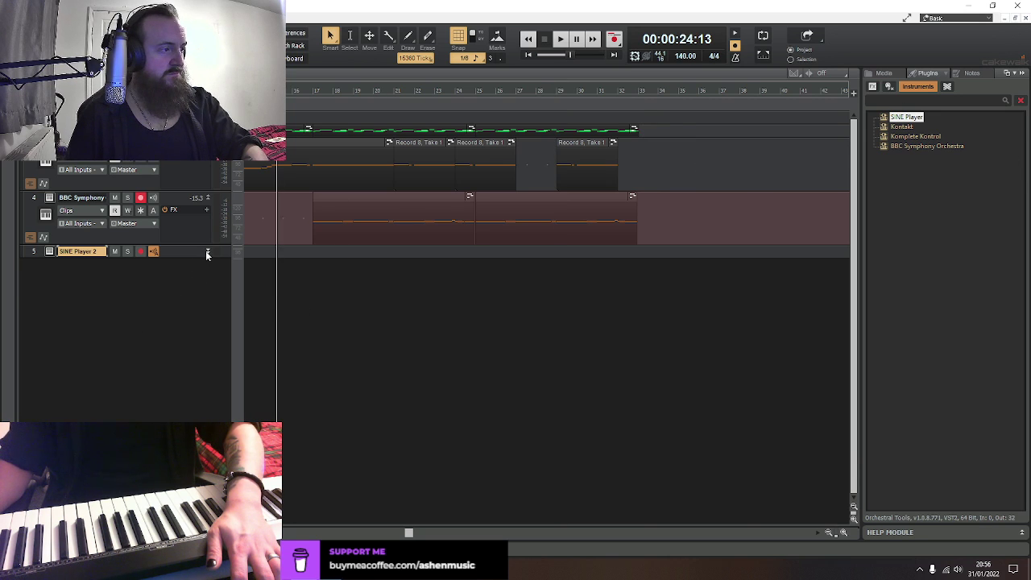
pyautogui.click(207, 253)
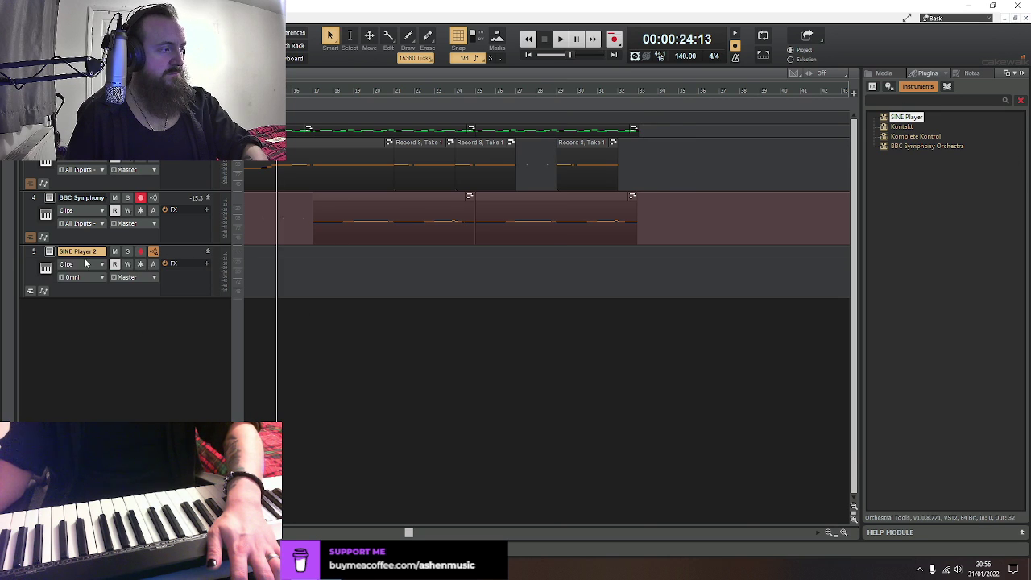
# Load the Finckenstein High Strings Spiccato unison articulation from Metropolis Ark 1's District I - Orchestra into the new SINE Player
pyautogui.click(49, 254)
pyautogui.click(172, 212)
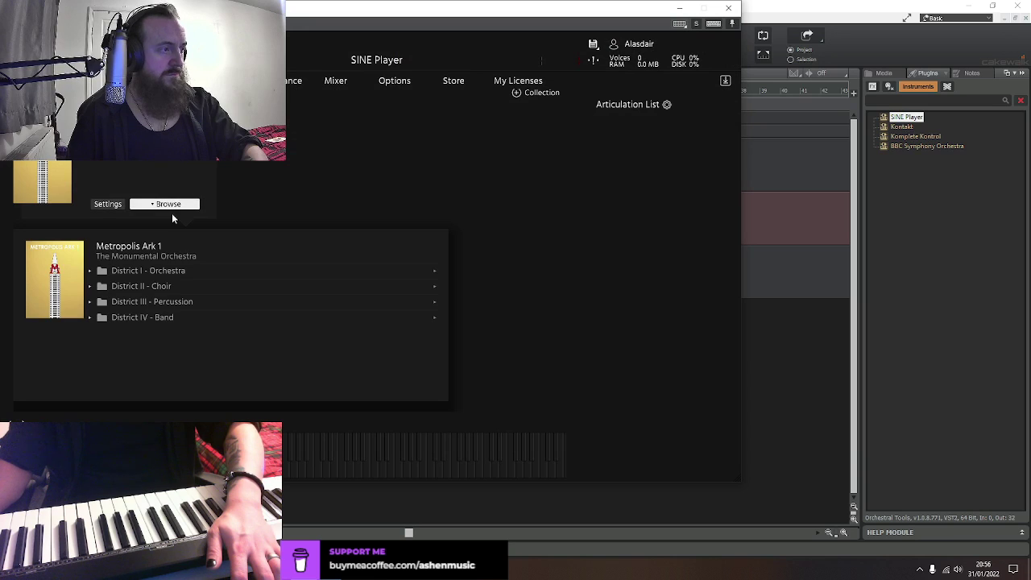
pyautogui.click(154, 275)
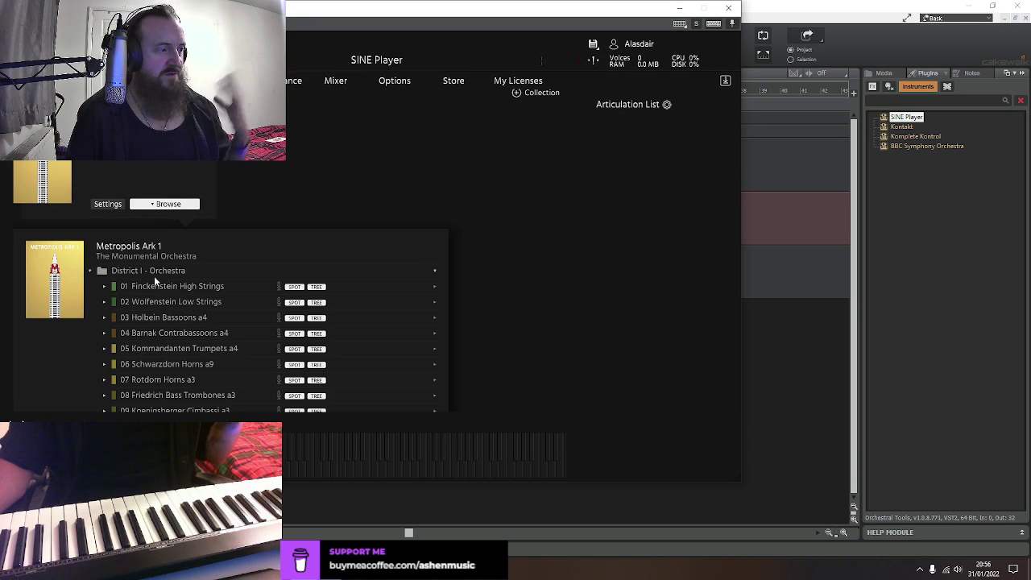
pyautogui.click(185, 286)
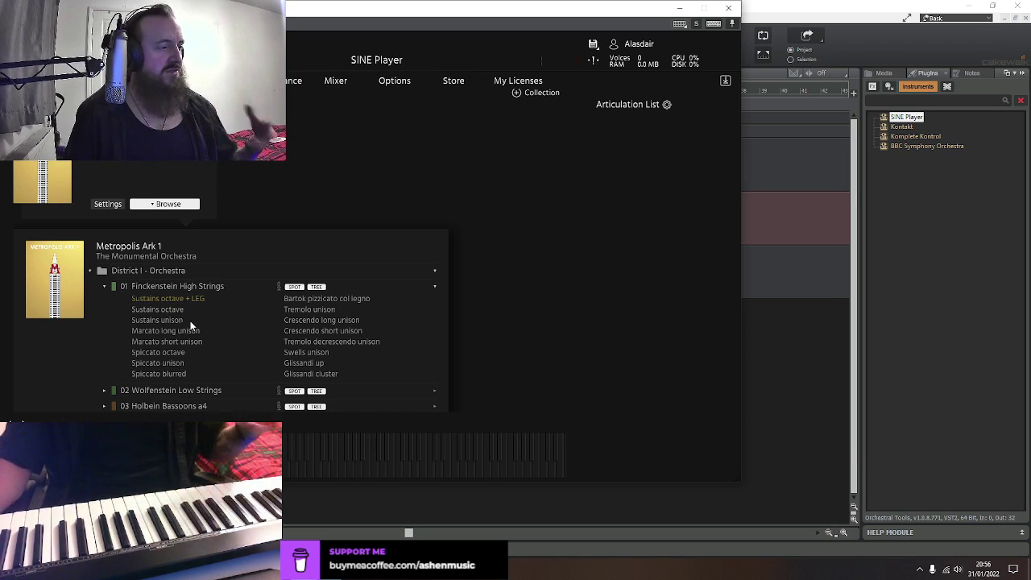
pyautogui.doubleClick(175, 364)
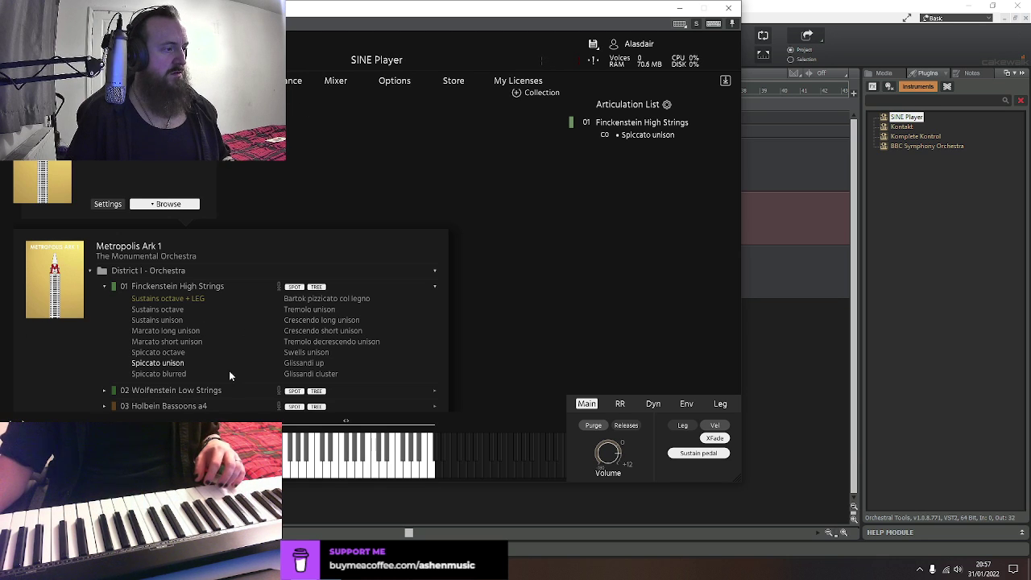
# Add the Wolfenstein Low Strings Spiccato articulation, and set its MIDI channel to 01 to match the high strings
pyautogui.scroll(-2, 222, 363)
pyautogui.click(199, 329)
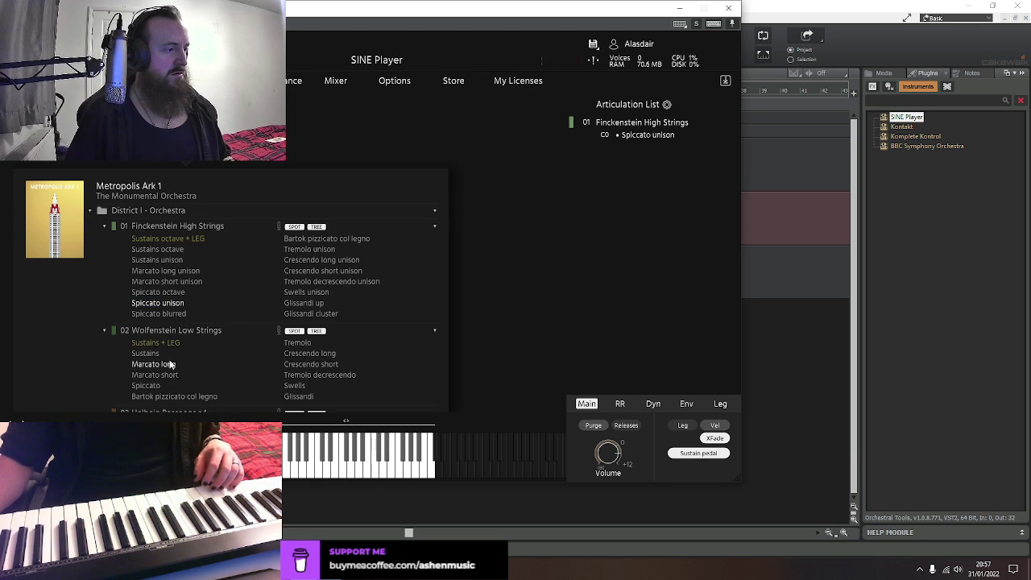
pyautogui.click(146, 385)
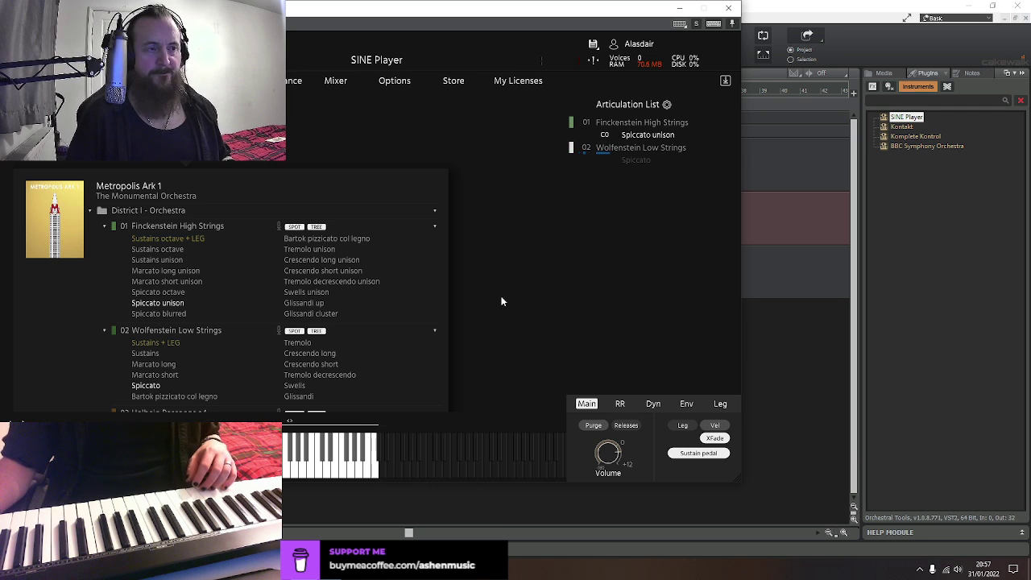
pyautogui.click(586, 147)
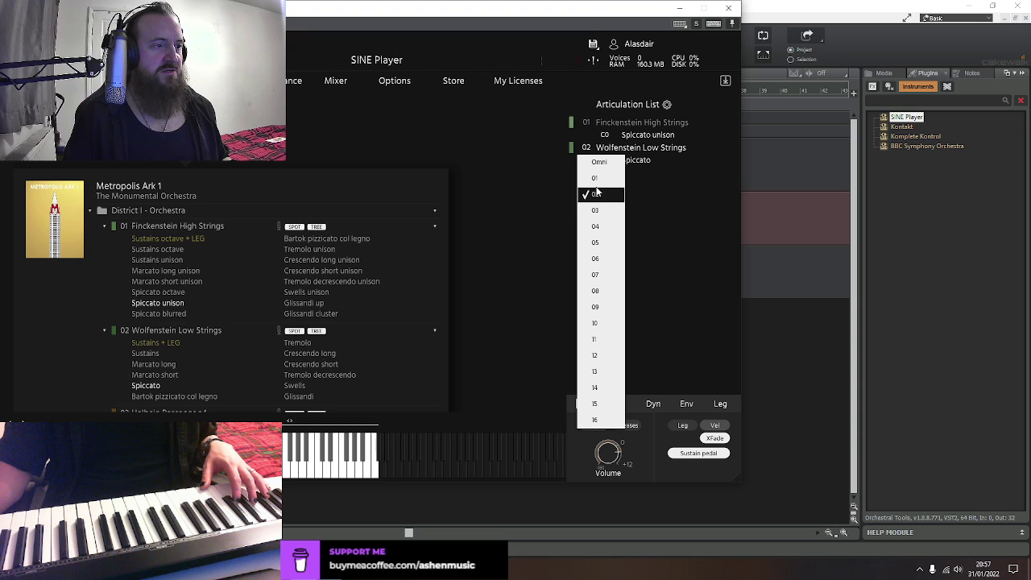
pyautogui.click(728, 8)
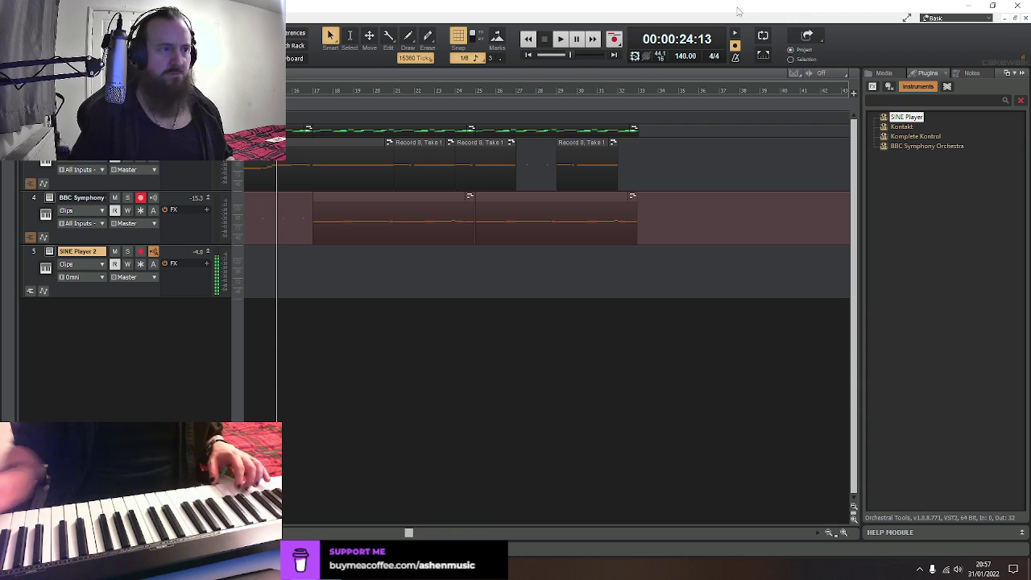
# In the SINE Player mixer of the fifth track, turn off the TREE microphones of both string sections, leaving SPOT active
pyautogui.click(50, 253)
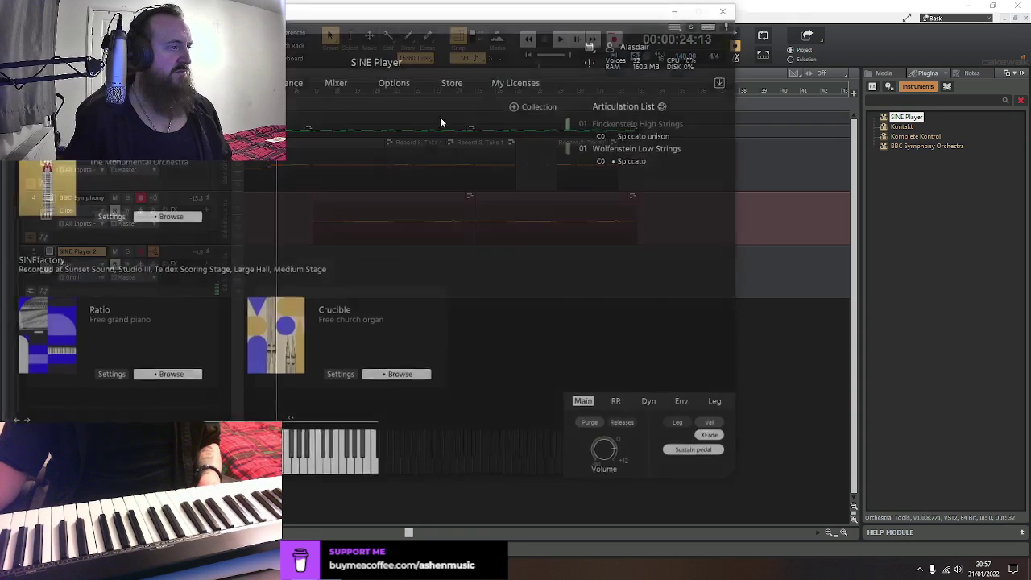
pyautogui.click(333, 82)
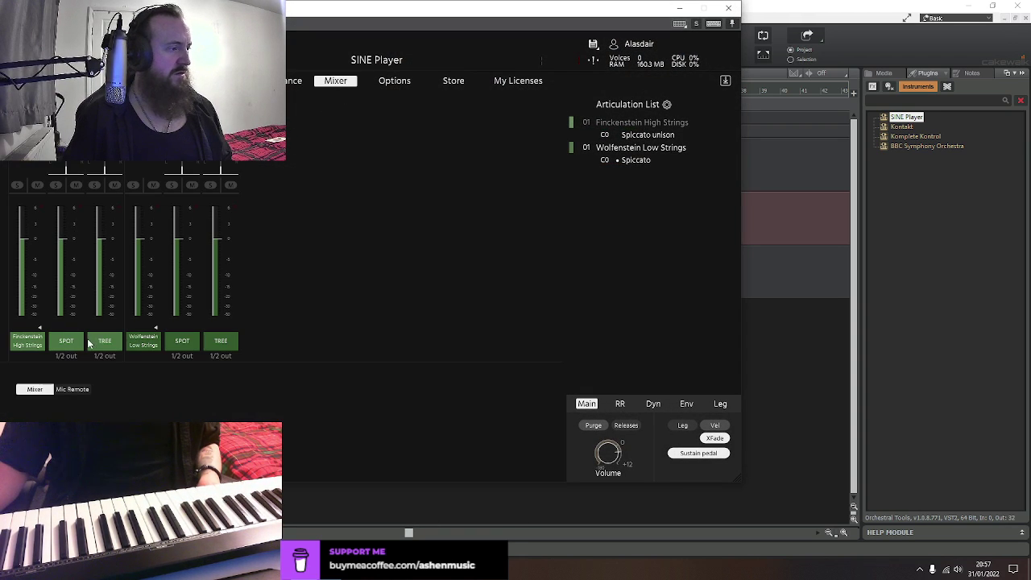
pyautogui.click(221, 343)
pyautogui.click(100, 350)
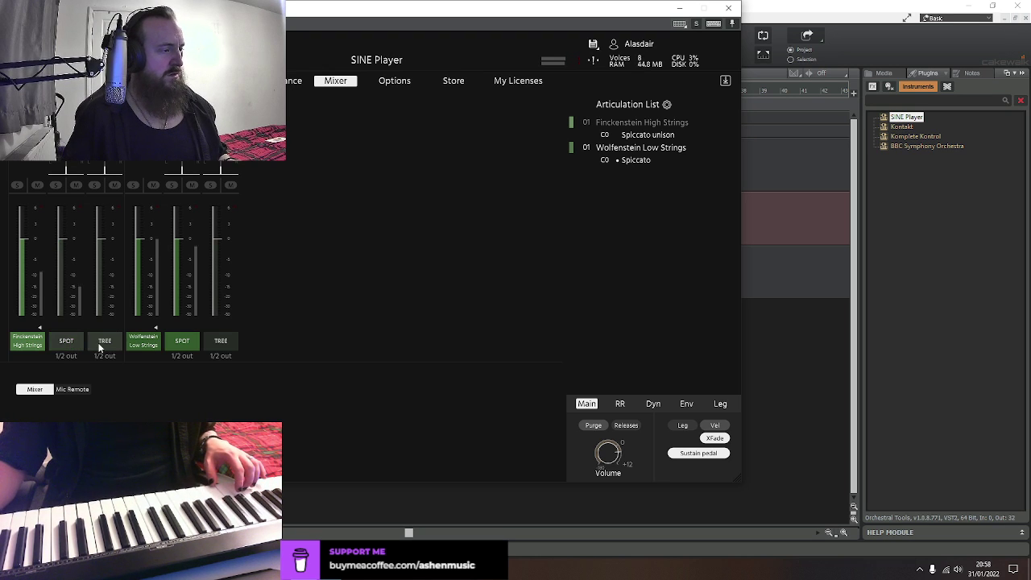
# Audition both string sections with only the TREE microphones, and switch them back to only SPOT
pyautogui.click(100, 348)
pyautogui.click(183, 344)
pyautogui.click(226, 345)
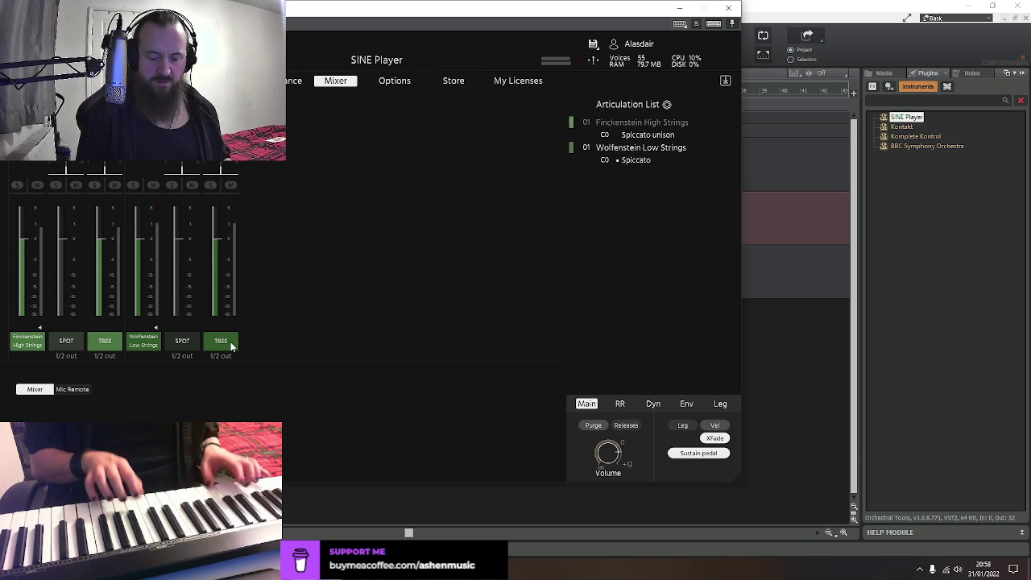
pyautogui.click(66, 340)
pyautogui.click(105, 341)
pyautogui.click(182, 341)
pyautogui.click(221, 341)
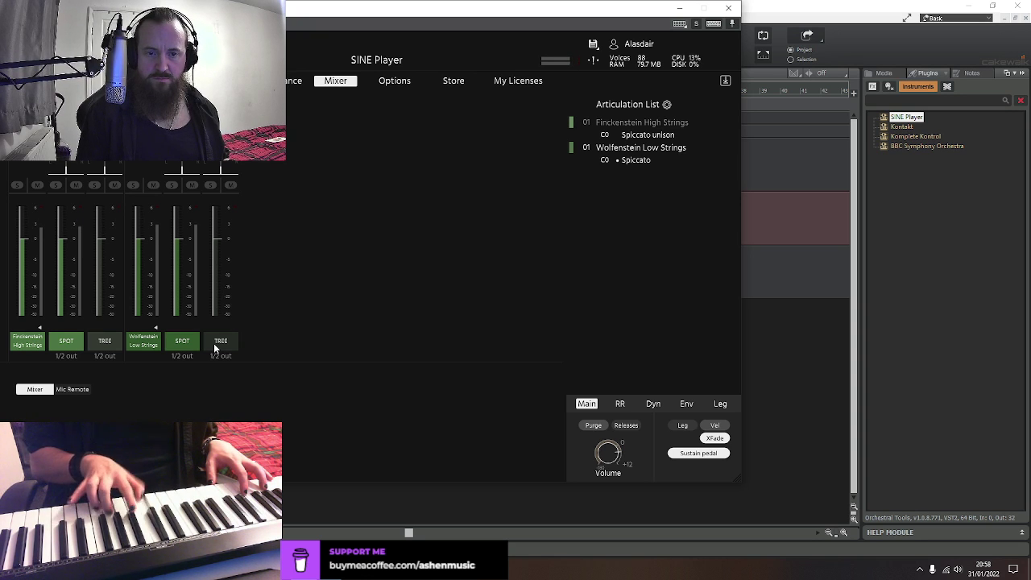
# Try SPOT and TREE together on both string sections, and keep SPOT only with slightly lowered high strings and low strings SPOT faders
pyautogui.click(95, 344)
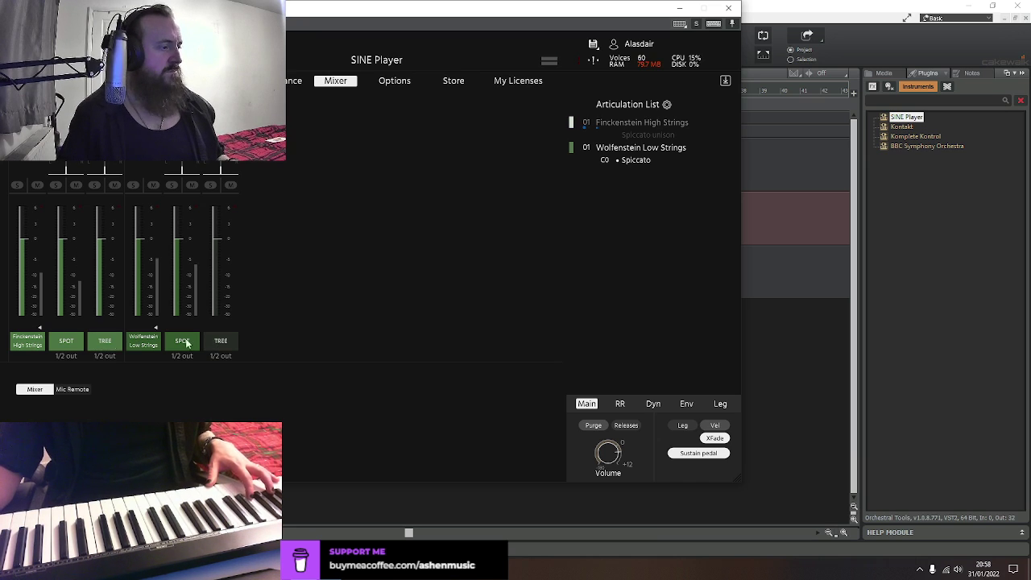
pyautogui.click(216, 343)
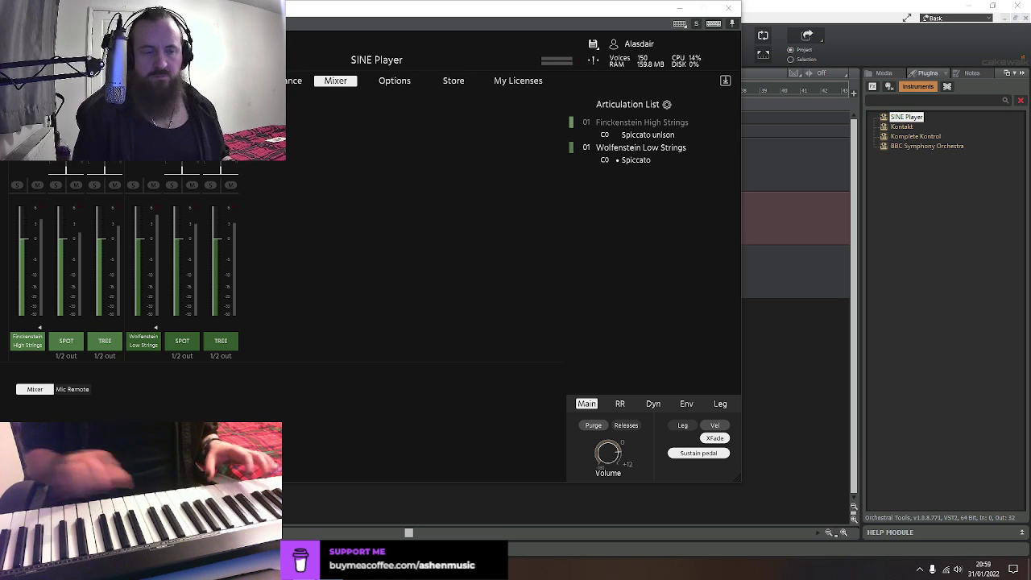
pyautogui.click(105, 341)
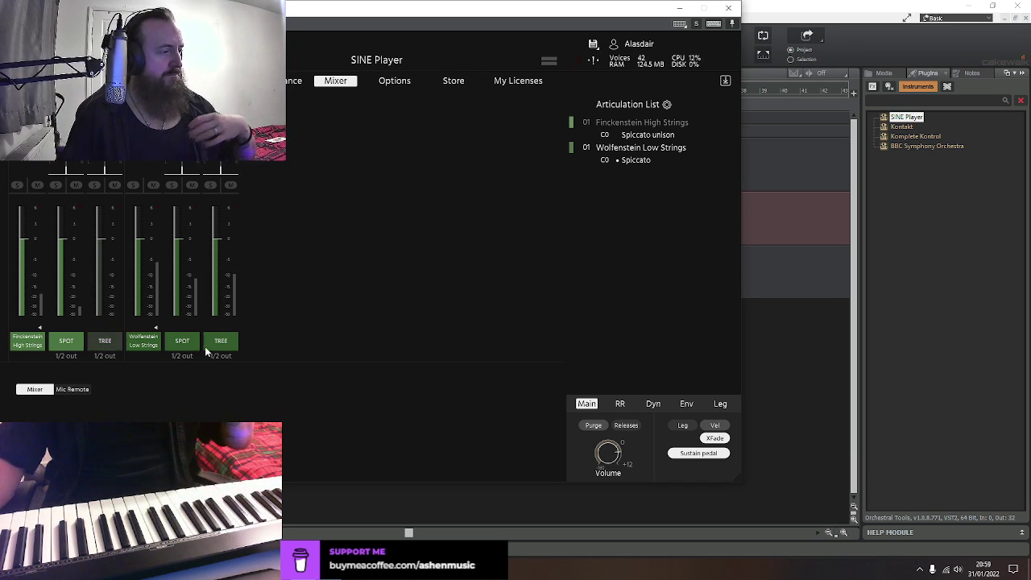
pyautogui.click(220, 342)
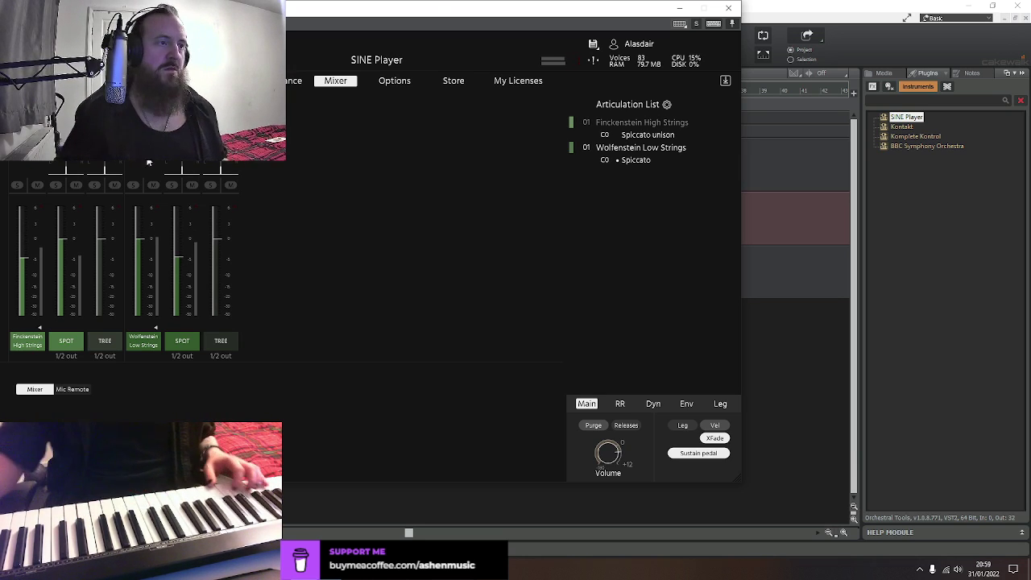
pyautogui.click(729, 9)
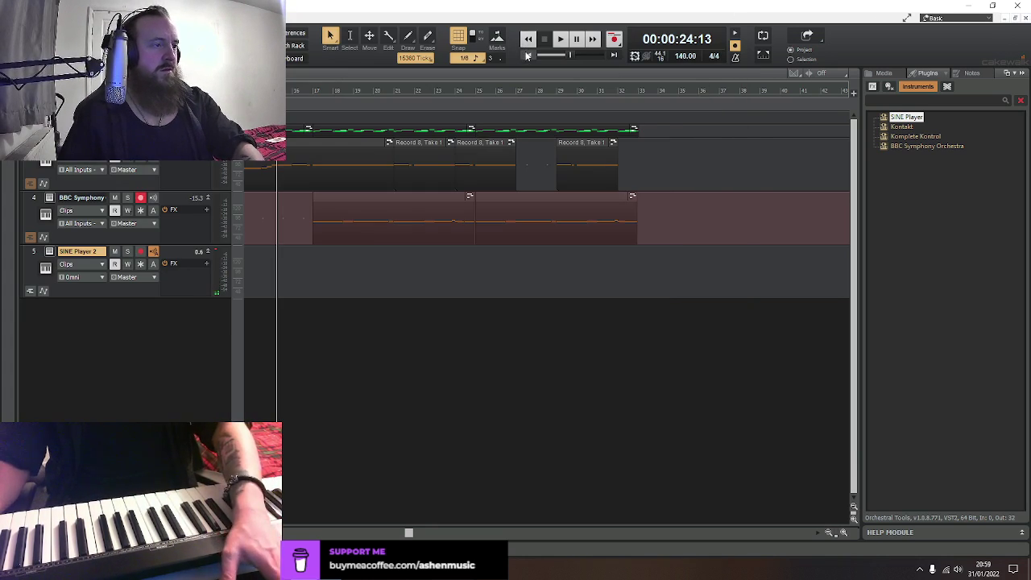
# Return to the project start, and arm the SINE Player track for recording instead of the fourth track
pyautogui.click(527, 40)
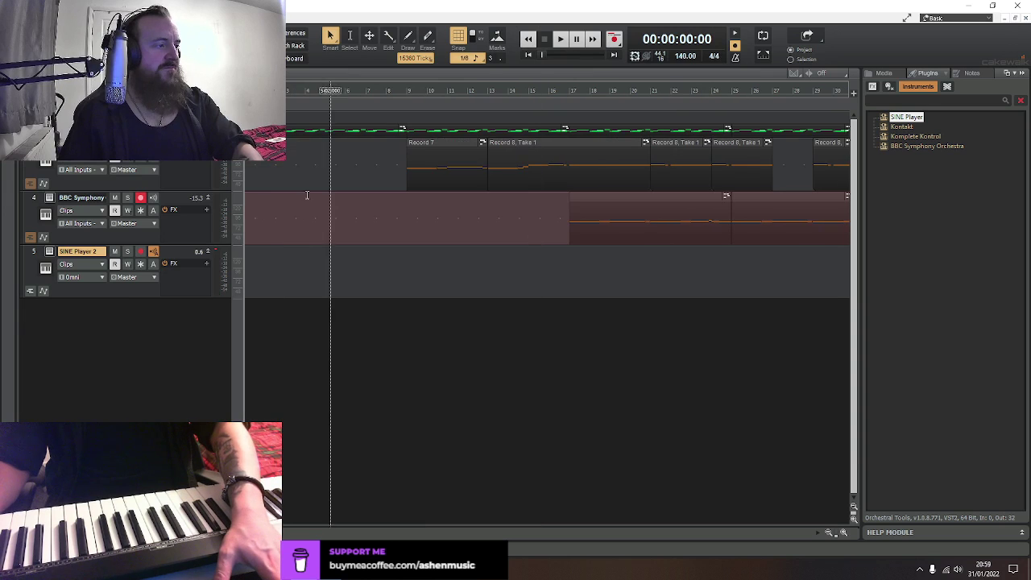
pyautogui.click(140, 251)
pyautogui.click(140, 198)
# Play the project from the beginning twice with the SINE Player track selected for playing along
pyautogui.press('space')
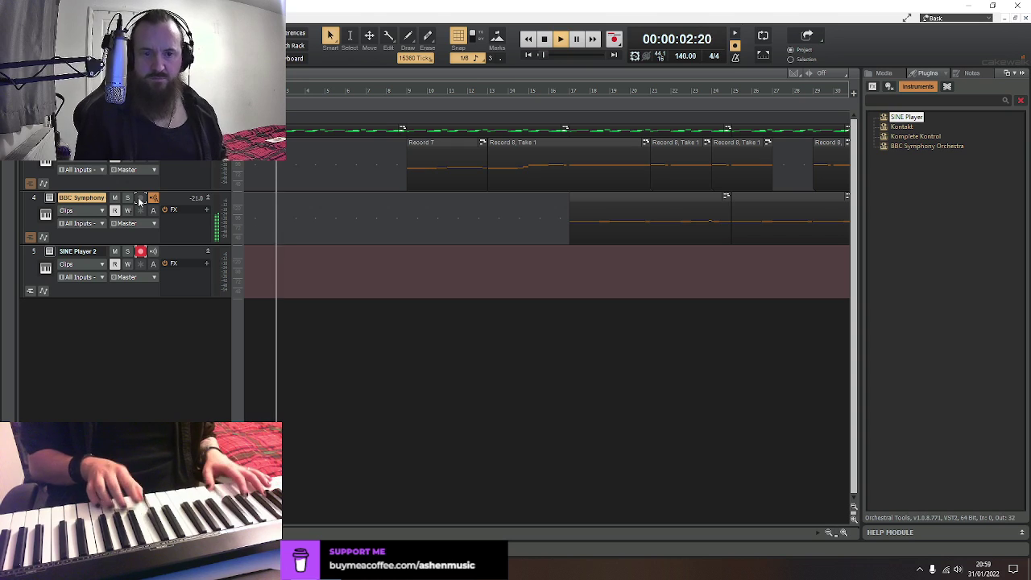
pyautogui.click(39, 256)
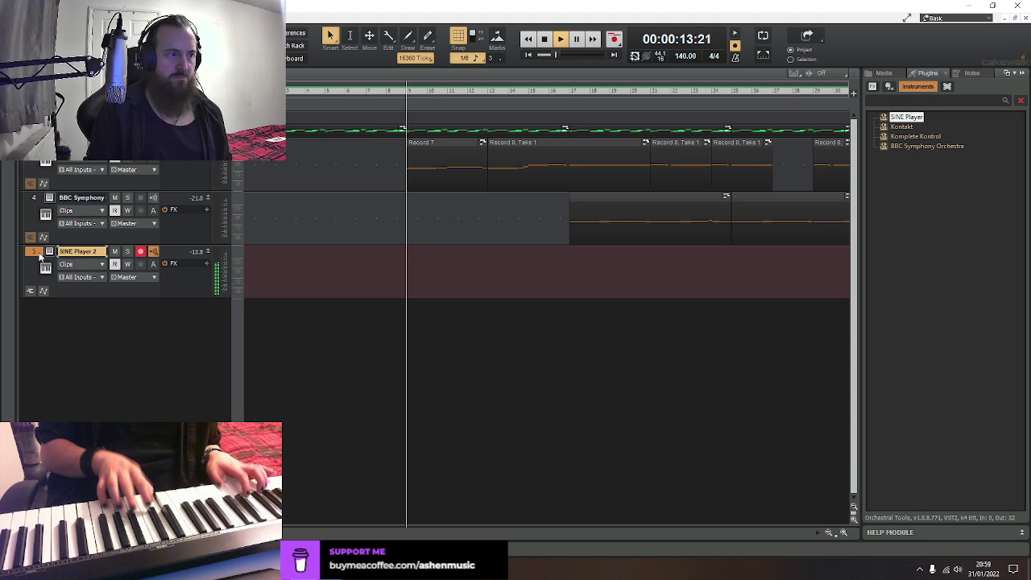
pyautogui.press('space')
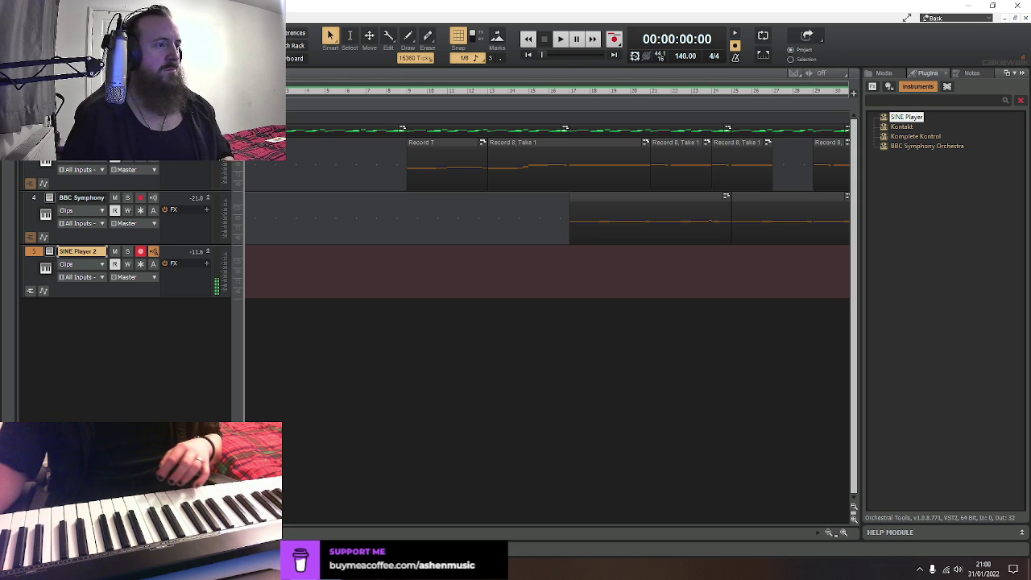
pyautogui.click(562, 41)
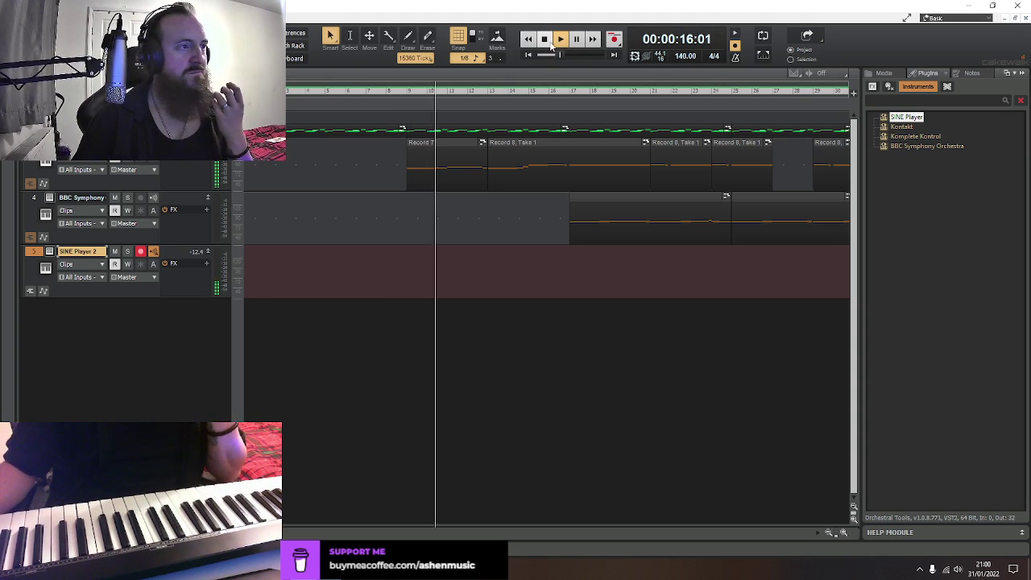
pyautogui.click(545, 39)
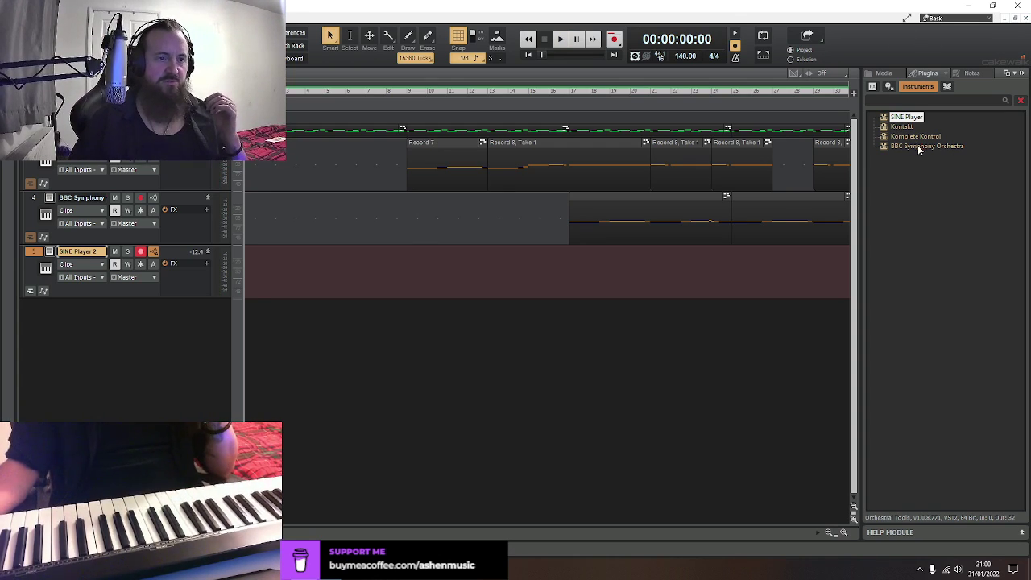
# Insert BBC Symphony Orchestra as an instrument track below the SINE Player track, expand it, and open its instrument window
pyautogui.moveTo(918, 145); pyautogui.dragTo(154, 395)
pyautogui.click(646, 185)
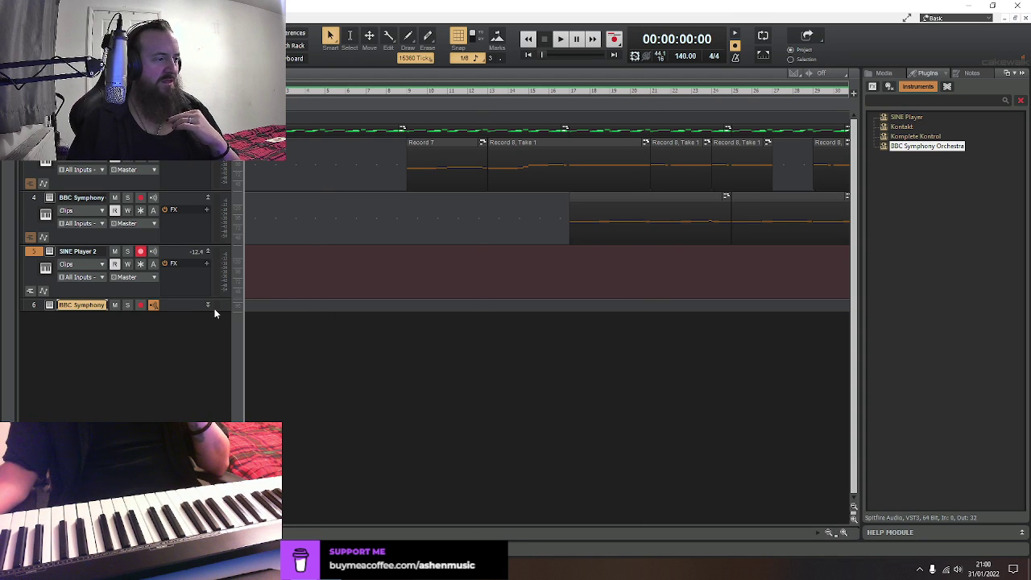
pyautogui.click(207, 305)
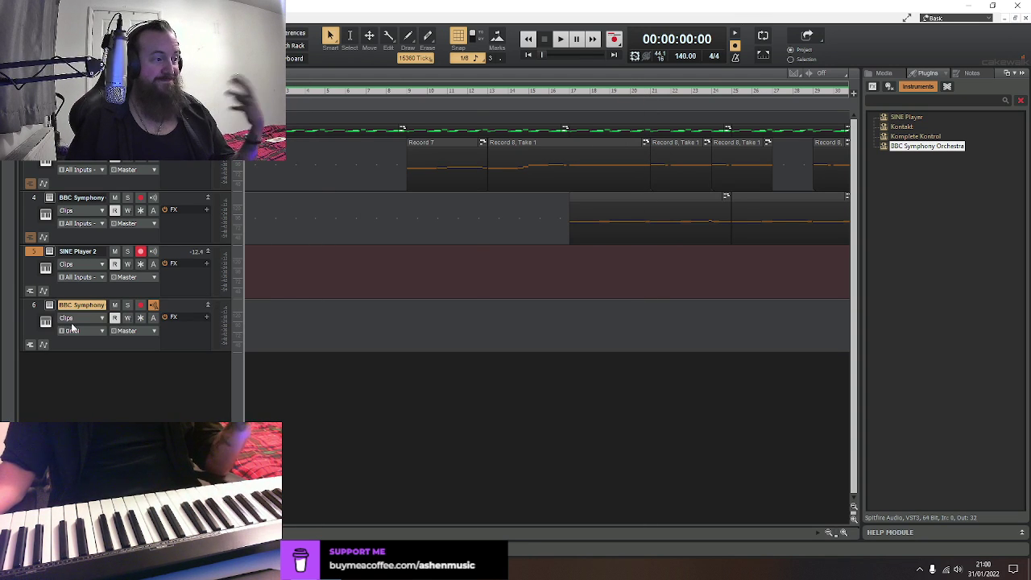
pyautogui.click(50, 306)
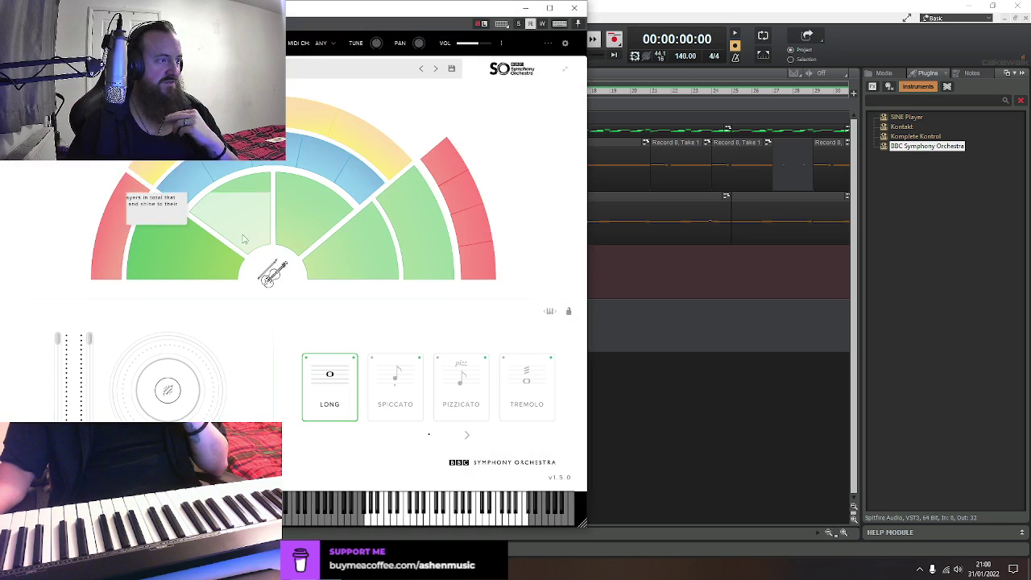
# Try the pizzicato articulation on the second violins, the violas and the celli
pyautogui.click(447, 382)
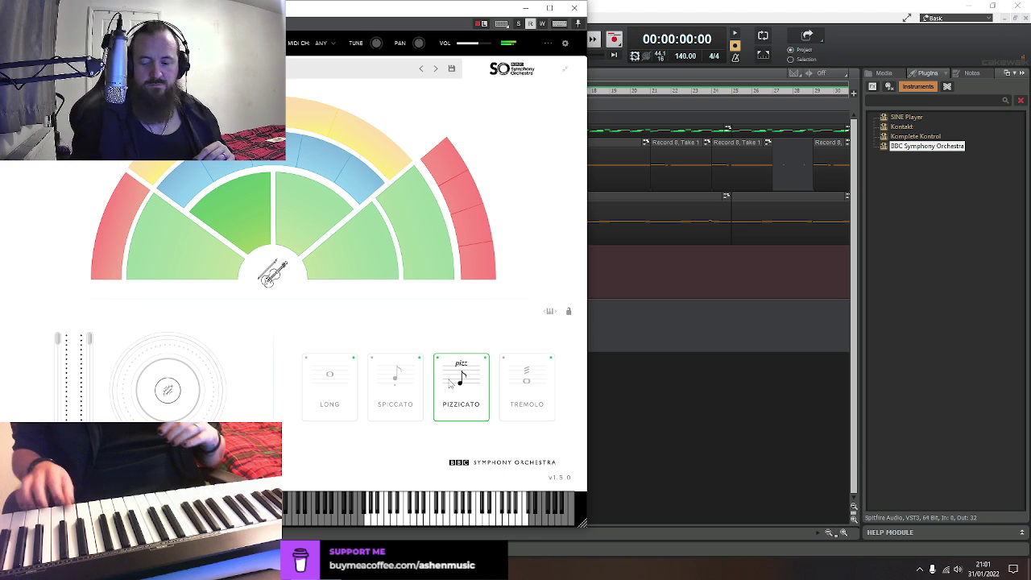
pyautogui.click(318, 241)
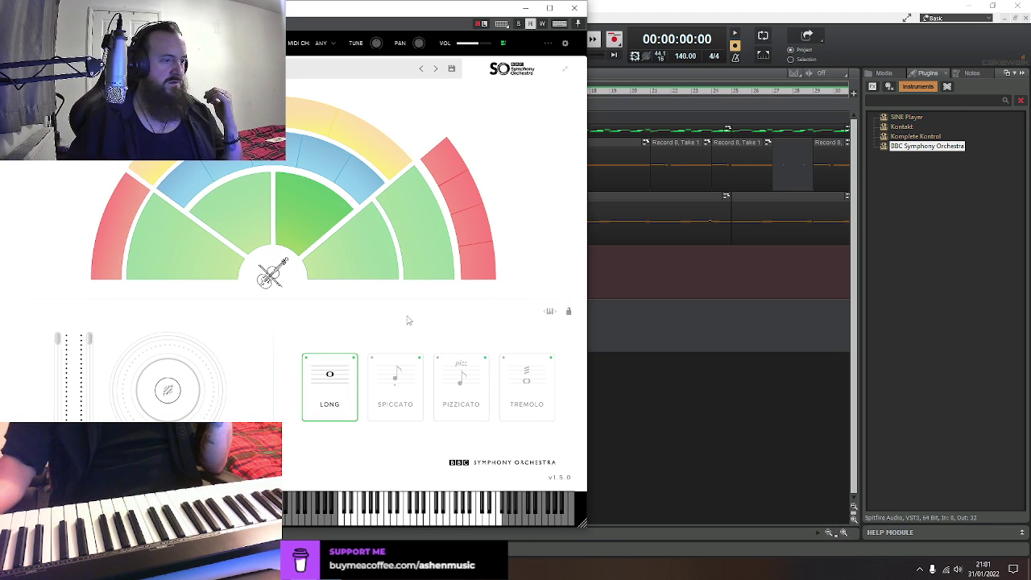
pyautogui.click(476, 403)
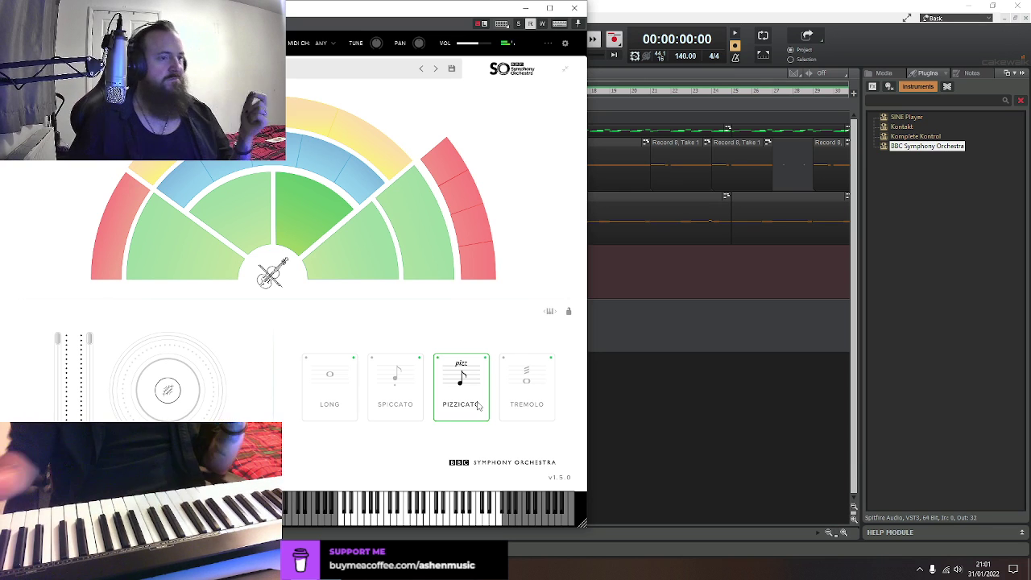
pyautogui.click(384, 278)
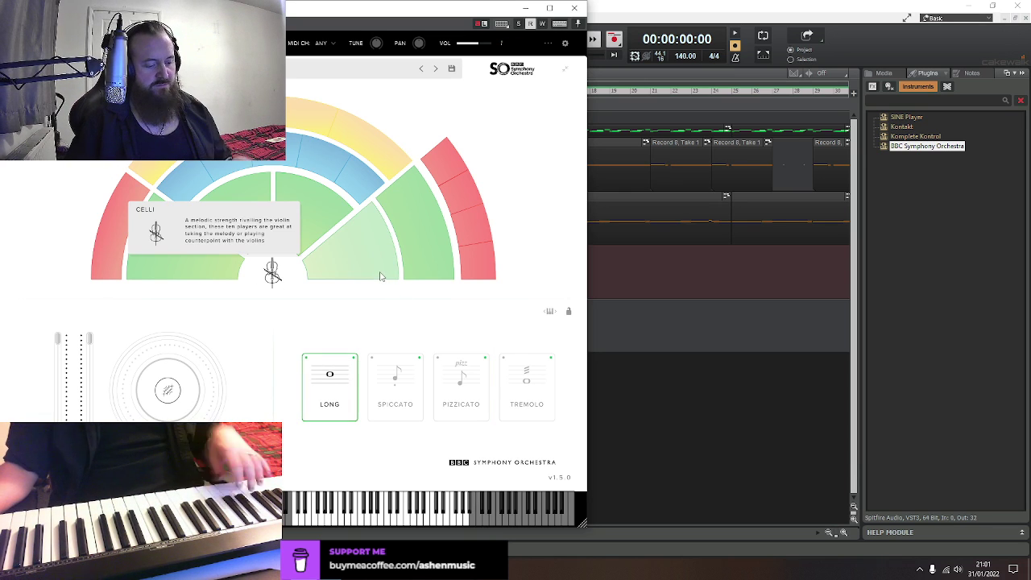
pyautogui.click(471, 377)
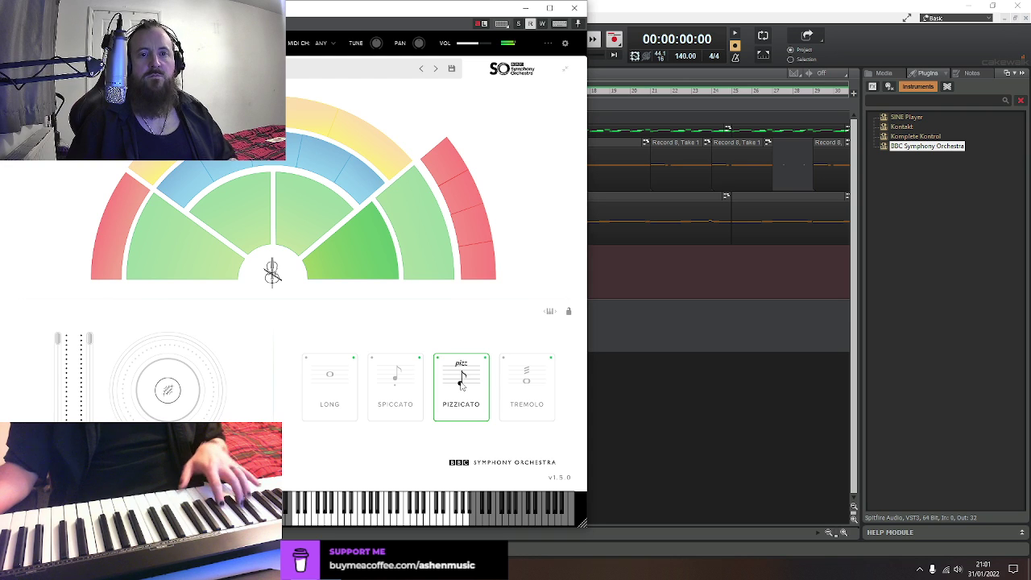
# Audition the pizzicato violins again, and set the new instrument to violas with the pizzicato articulation
pyautogui.click(241, 230)
pyautogui.click(206, 256)
pyautogui.click(439, 386)
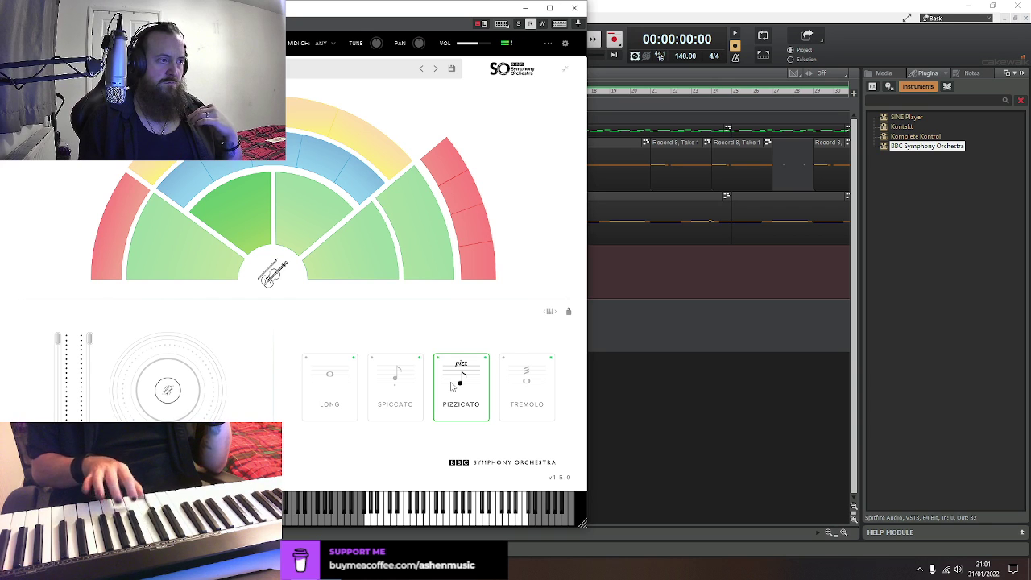
pyautogui.click(480, 381)
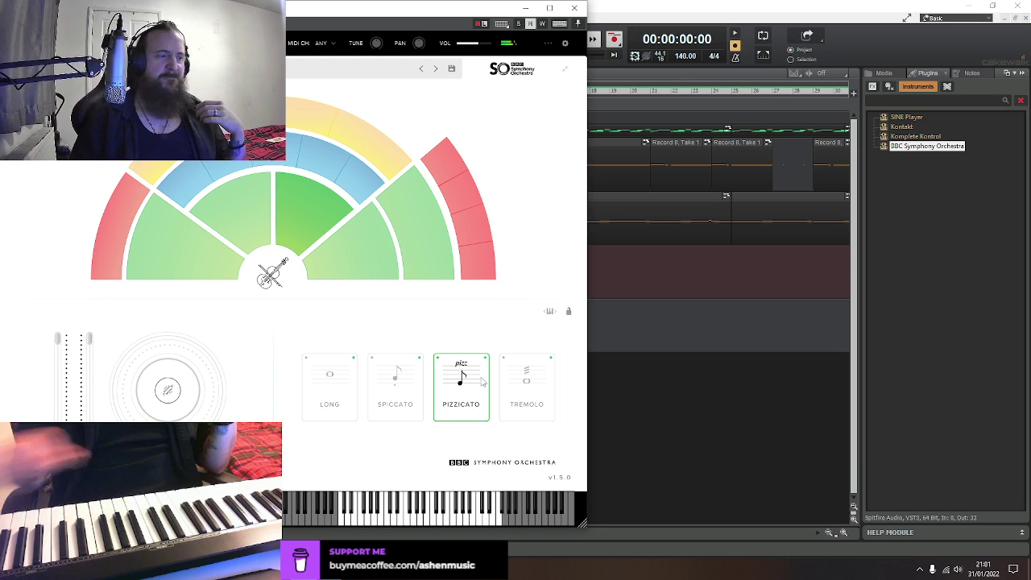
pyautogui.click(574, 8)
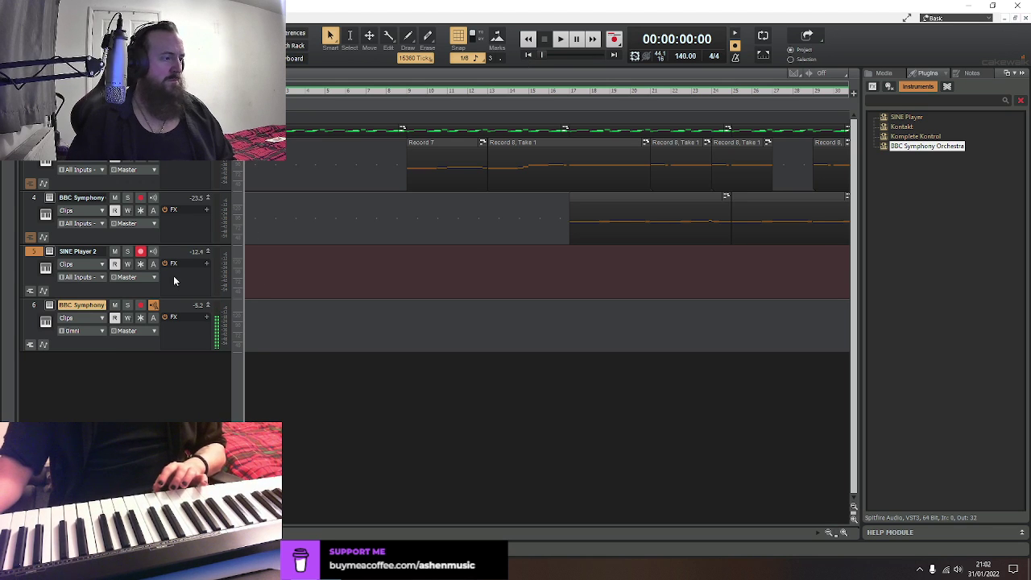
# Rename the new BBC Symphony track "Violas pluck" and make it the record-armed track instead of SINE Player 2
pyautogui.doubleClick(82, 305)
pyautogui.write('Voices pluck')
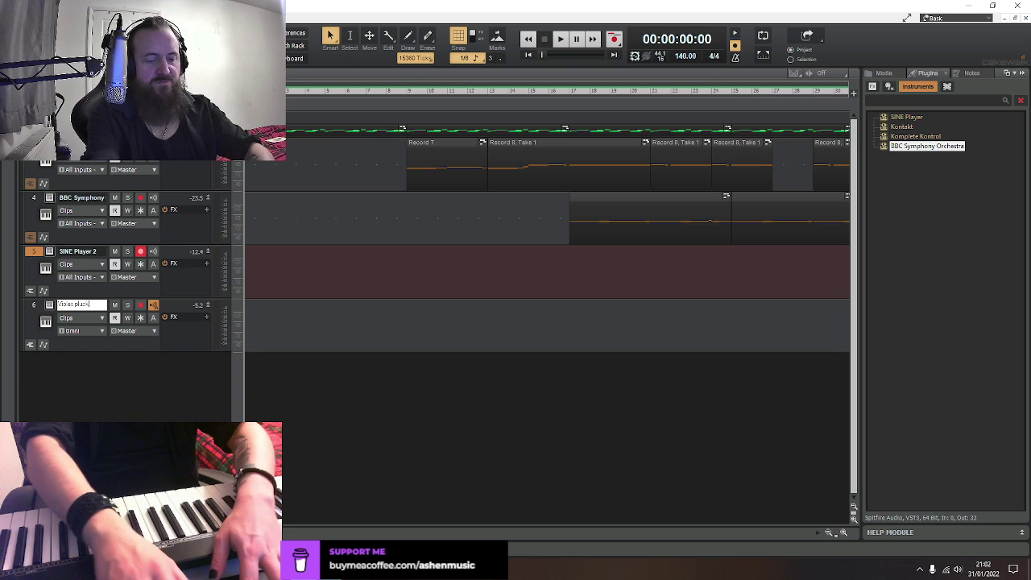
pyautogui.press('Return')
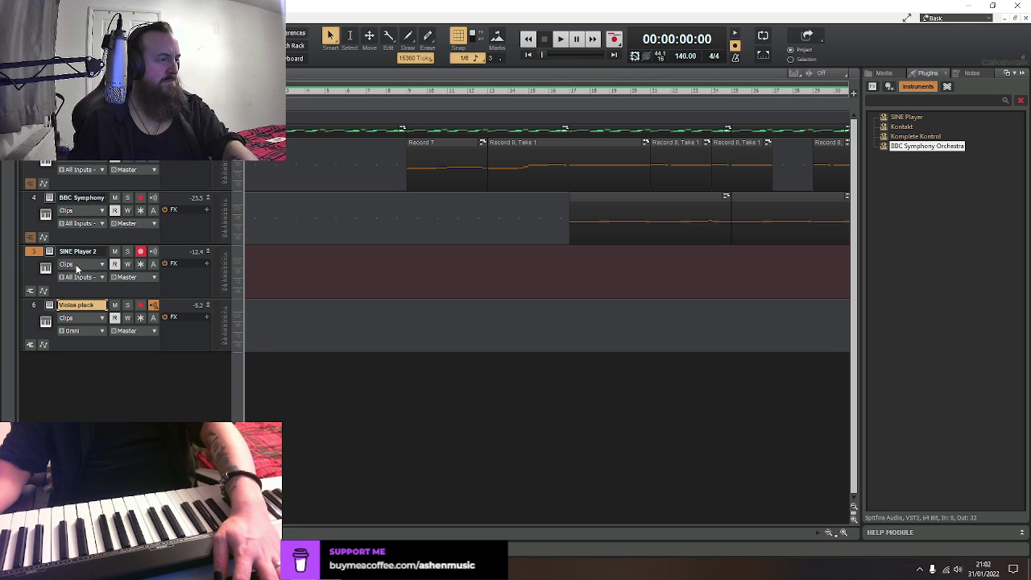
pyautogui.click(140, 251)
pyautogui.click(140, 305)
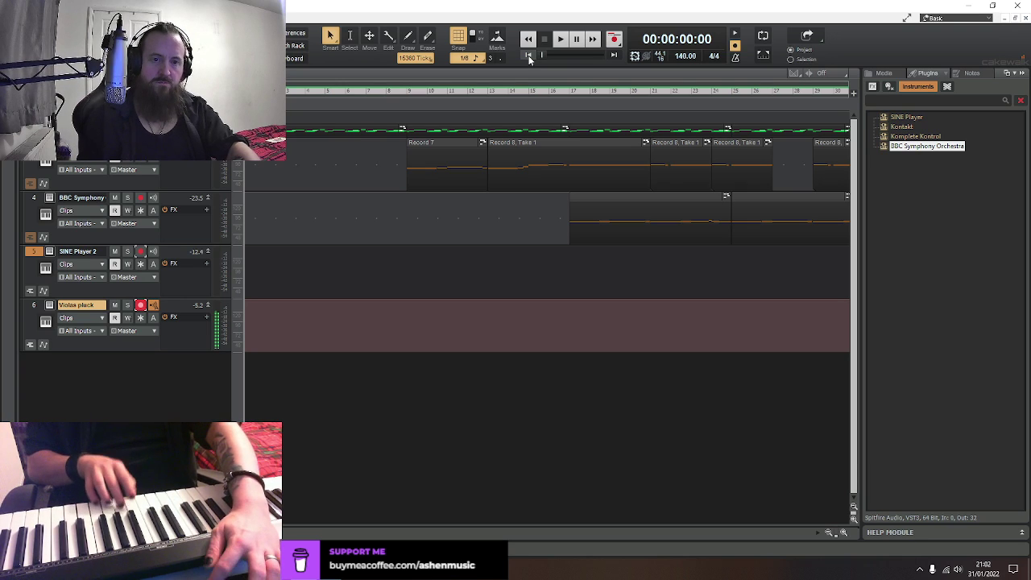
# Rehearse the viola pizzicato part against playback from the beginning, and record it on the Violas pluck track over the first four bars
pyautogui.press('space')
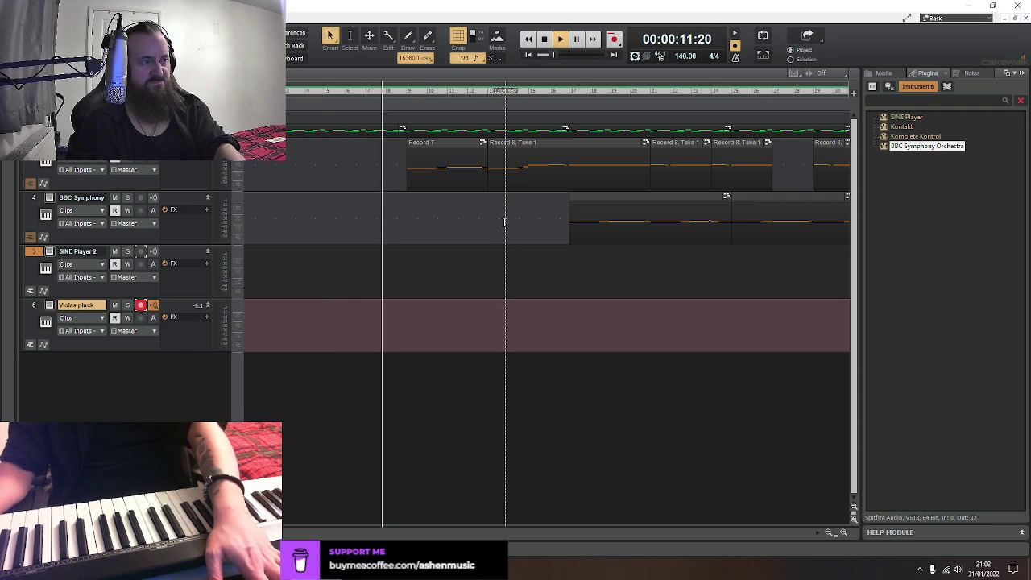
pyautogui.click(528, 54)
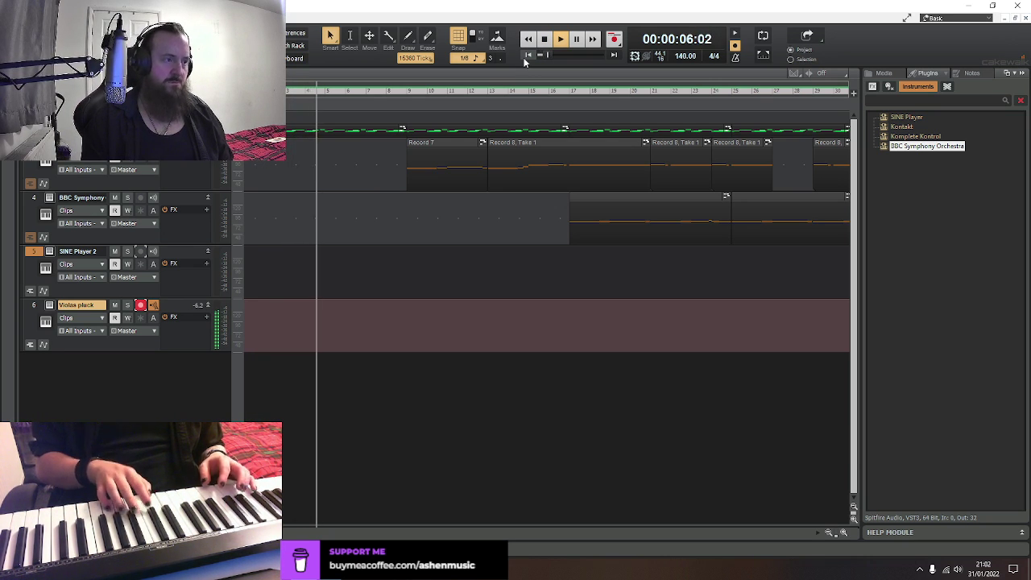
pyautogui.press('space')
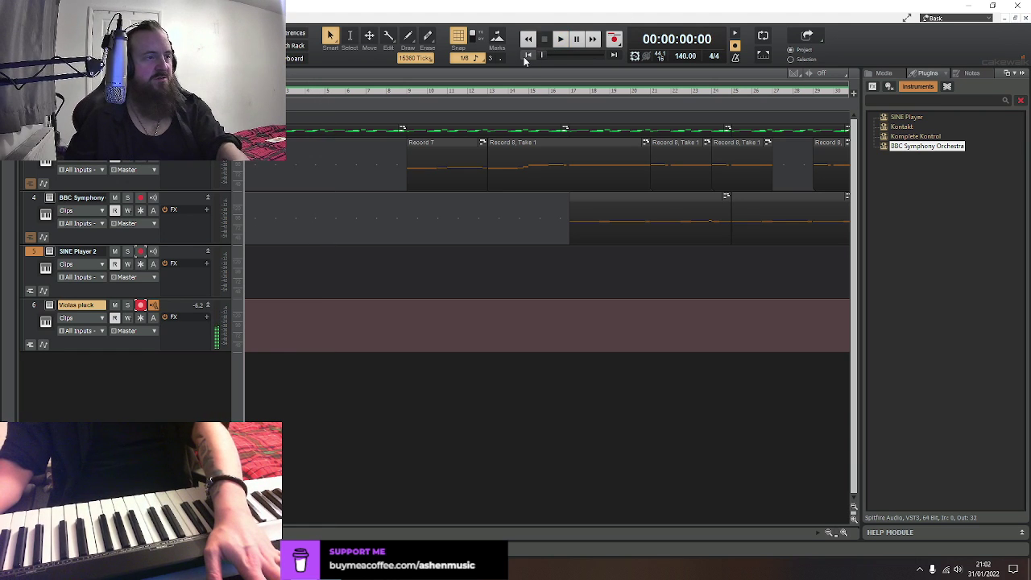
pyautogui.click(615, 39)
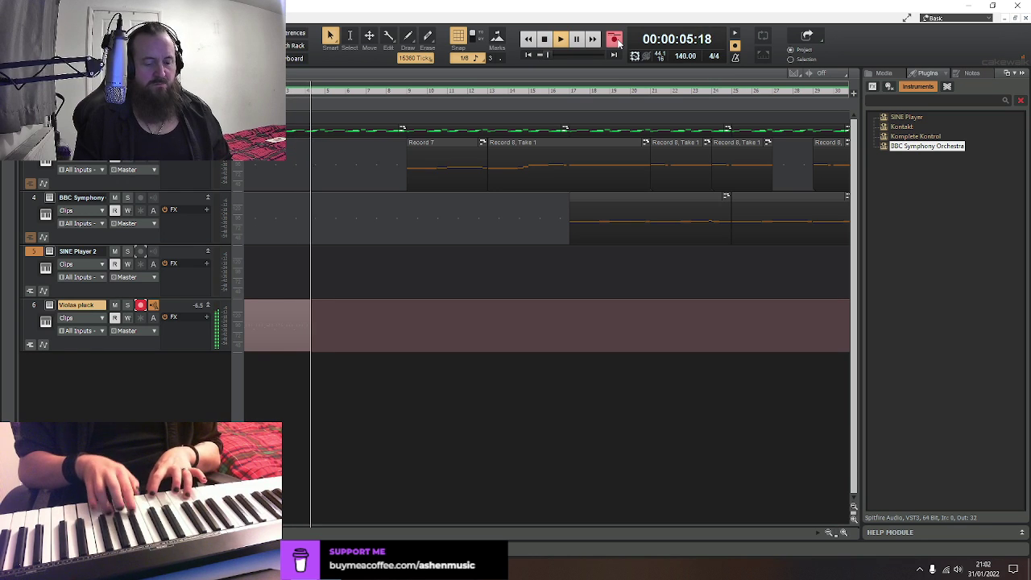
pyautogui.press('space')
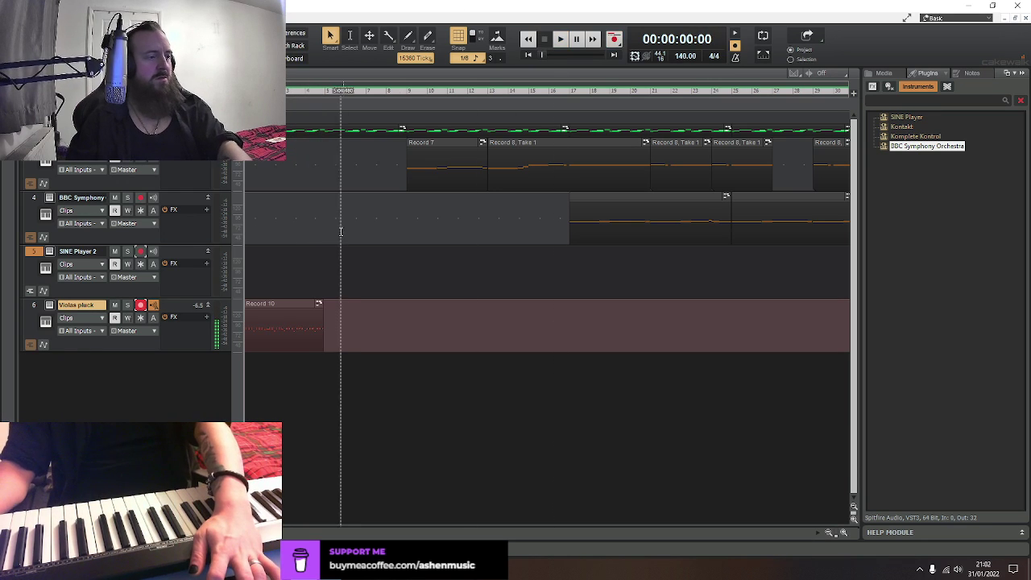
# In the recorded viola clip, lower the bar 1 beat 3 note to B4 and move all notes slightly earlier, checking the start by playback
pyautogui.doubleClick(278, 311)
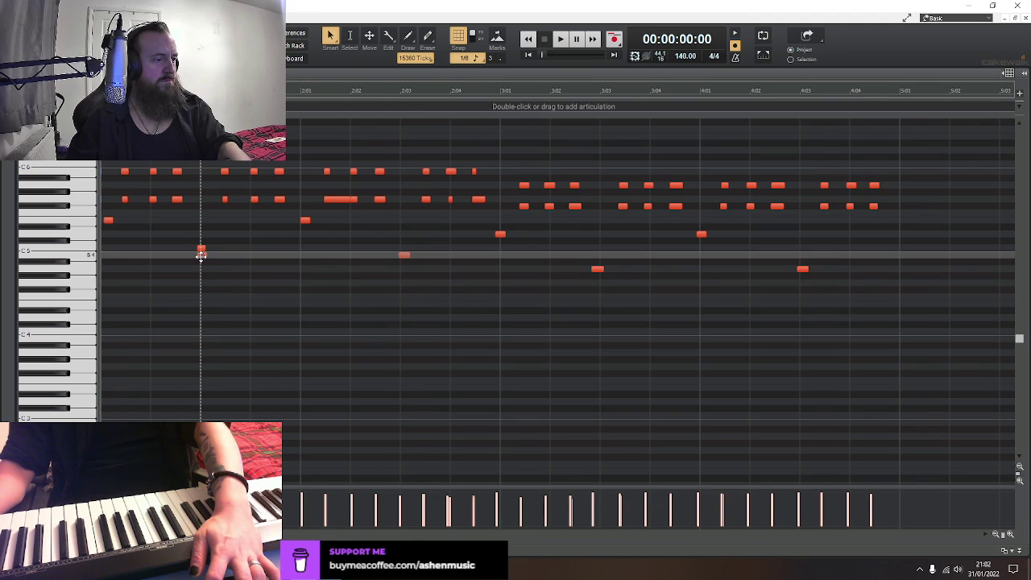
pyautogui.moveTo(201, 250); pyautogui.dragTo(201, 257)
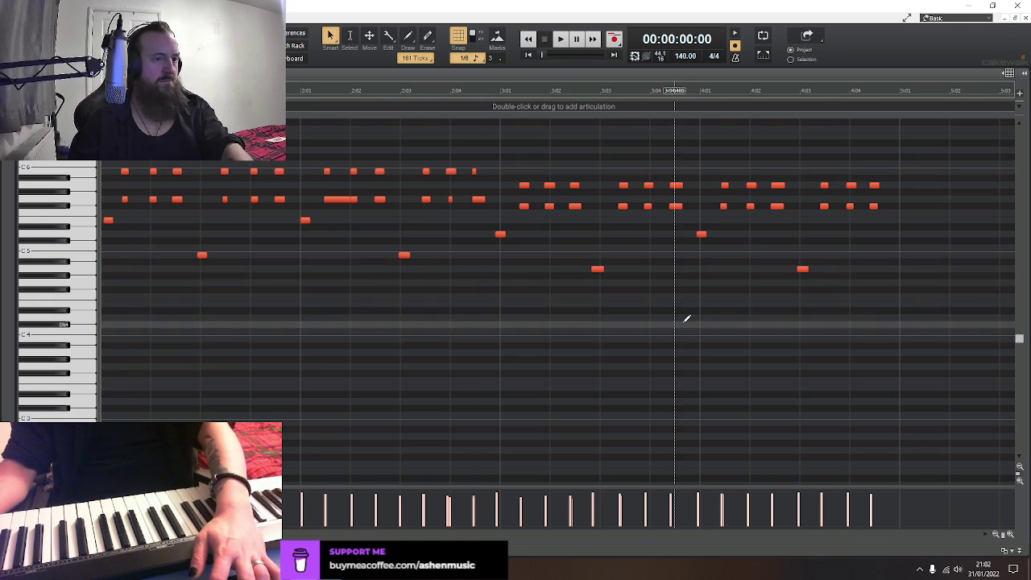
pyautogui.hotkey('ctrl', 'a')
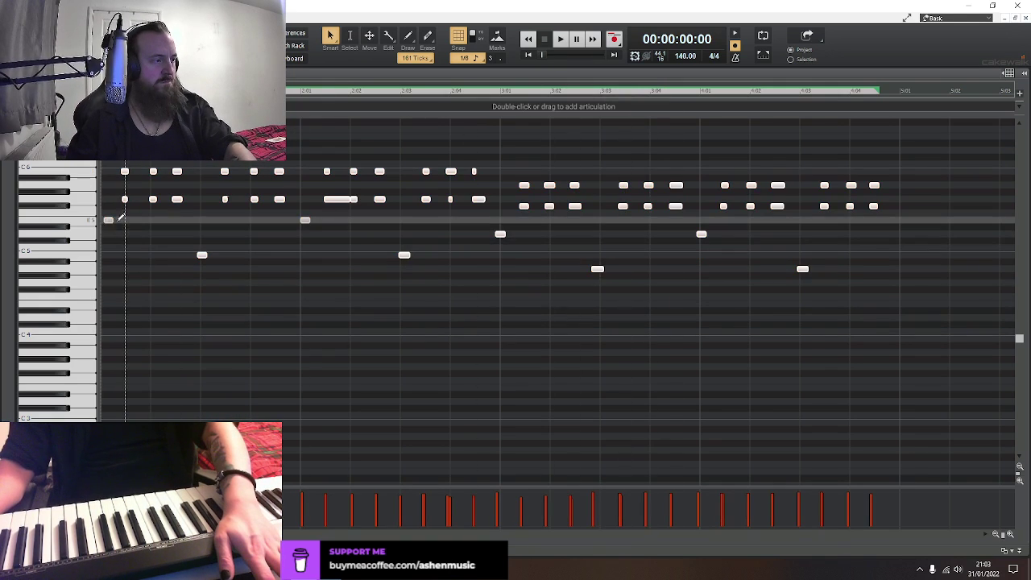
pyautogui.click(267, 309)
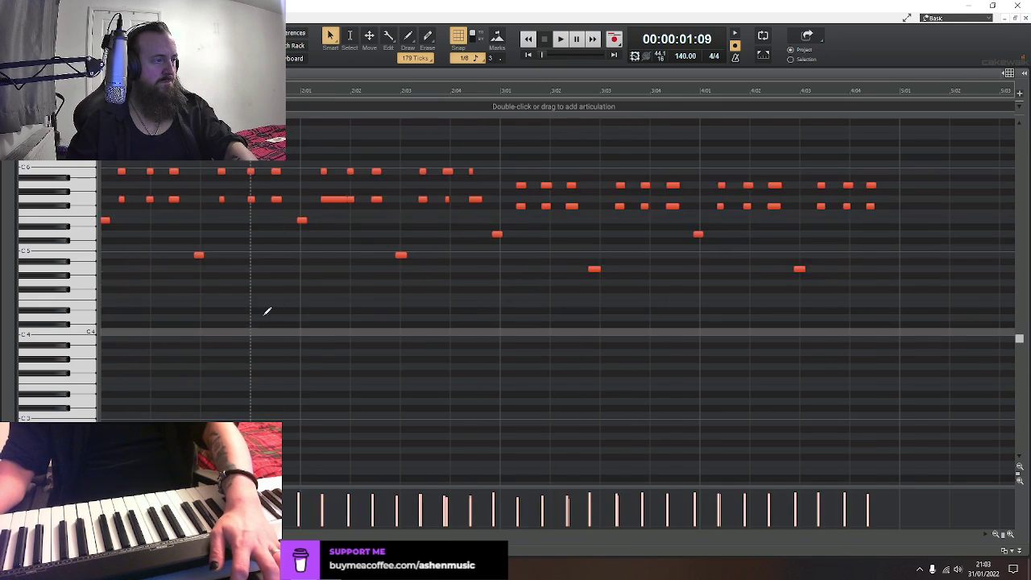
pyautogui.click(528, 54)
pyautogui.press('space')
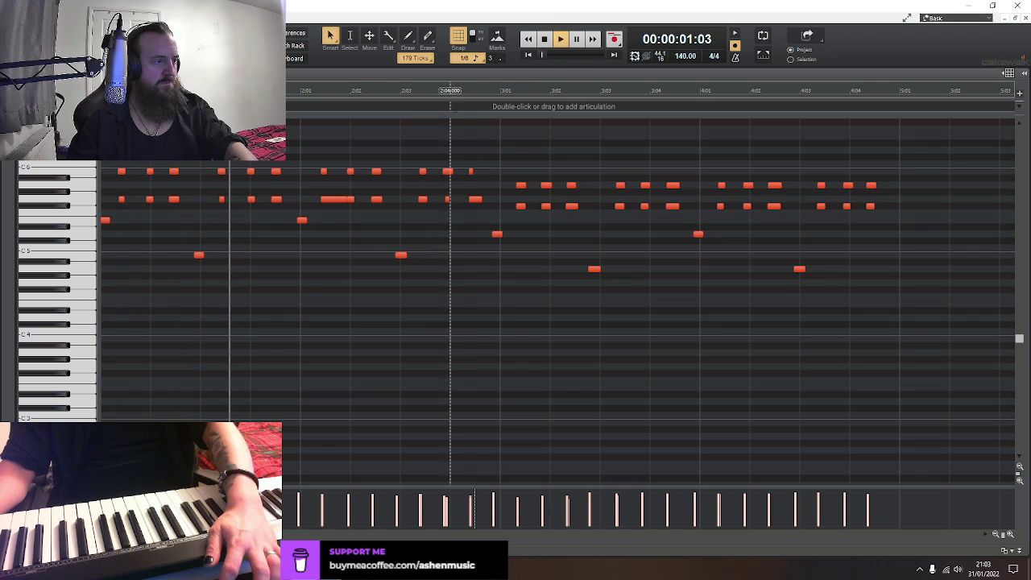
pyautogui.press('space')
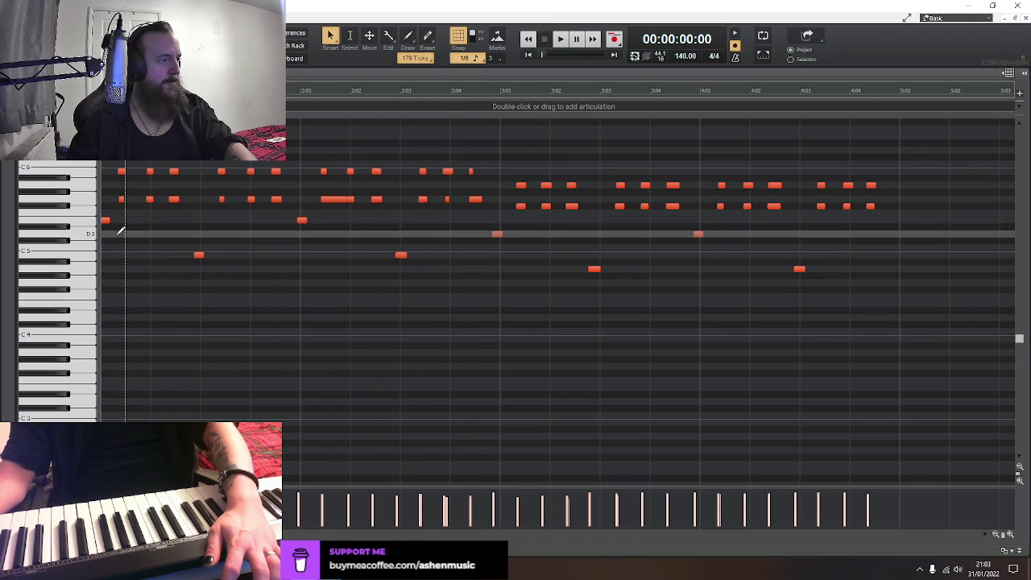
# Align the three chords in the first half of bar 1 and the B4 note on beat 3 with the eighth-note grid
pyautogui.moveTo(116, 163); pyautogui.dragTo(196, 211)
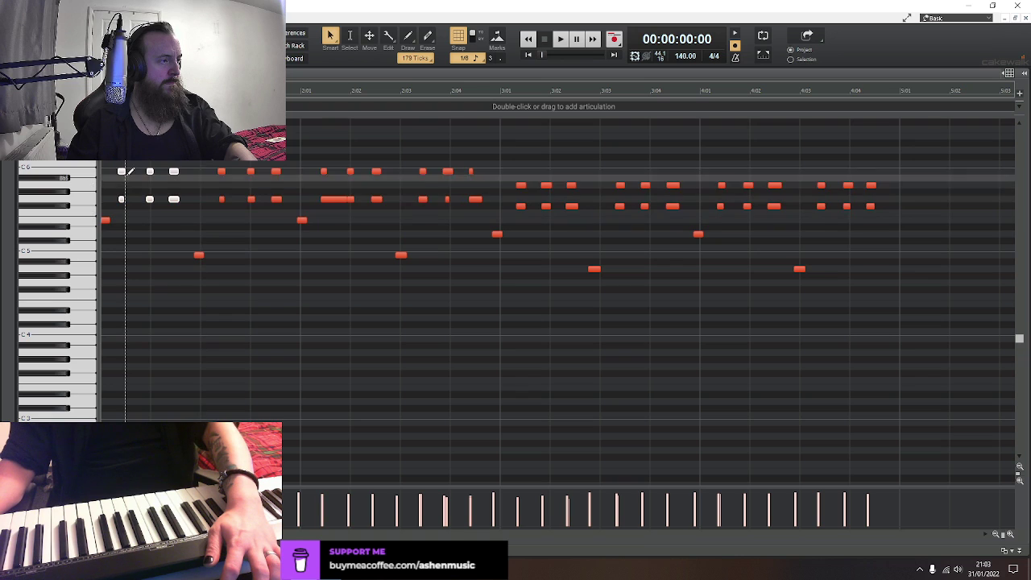
pyautogui.moveTo(118, 171); pyautogui.dragTo(126, 171)
pyautogui.click(157, 199)
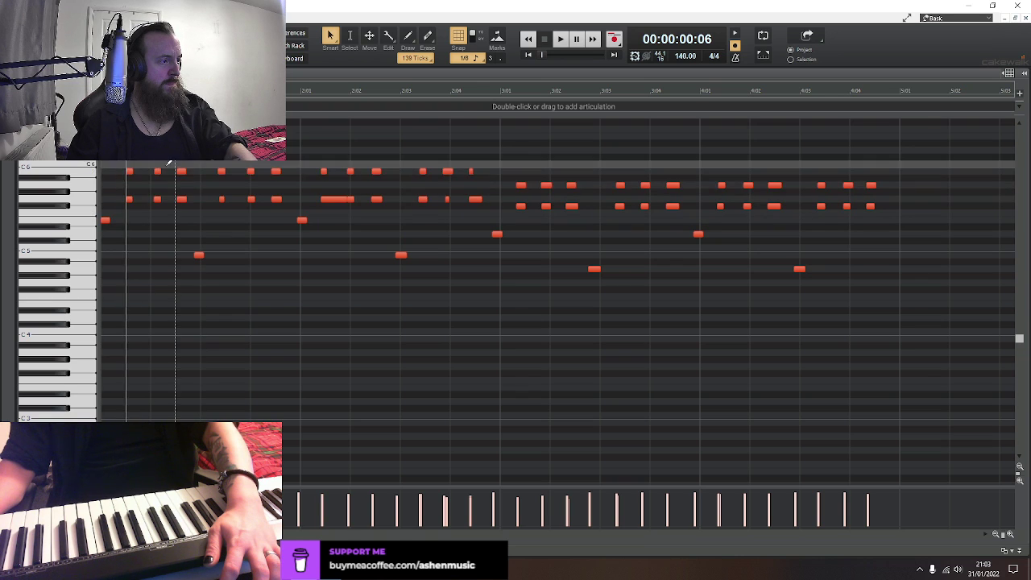
pyautogui.moveTo(157, 171); pyautogui.dragTo(153, 171)
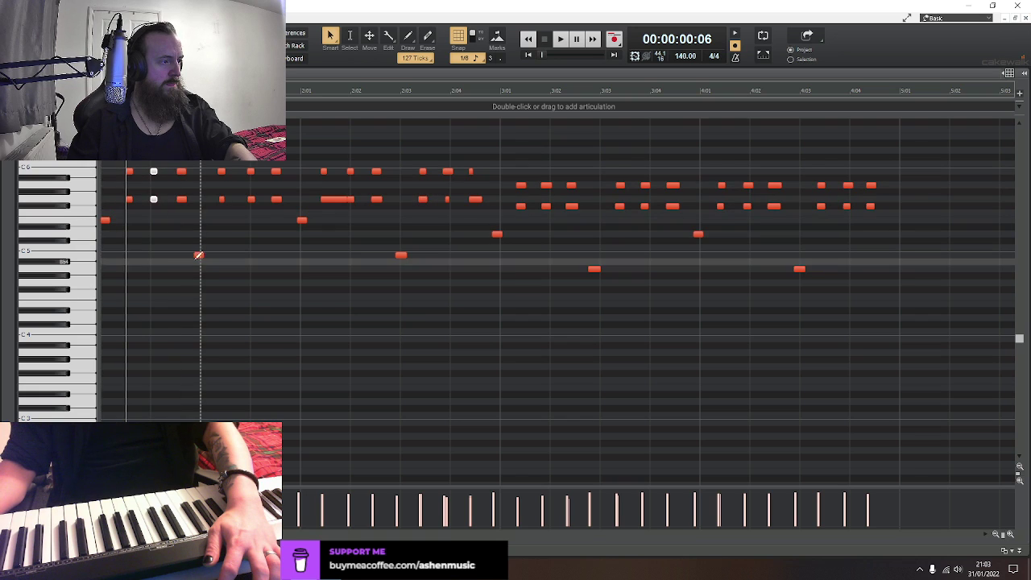
pyautogui.click(199, 255)
pyautogui.click(452, 87)
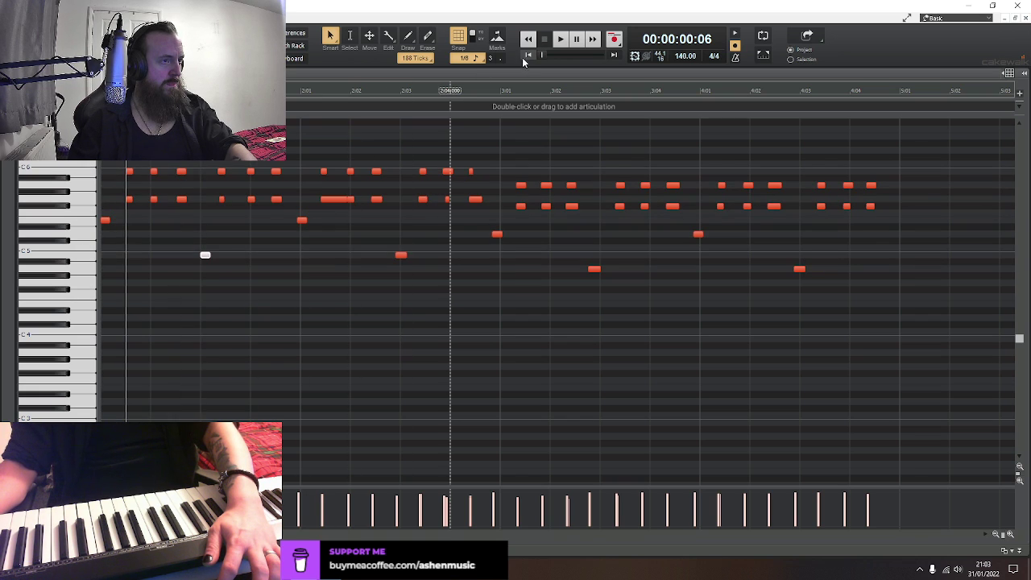
pyautogui.press('space')
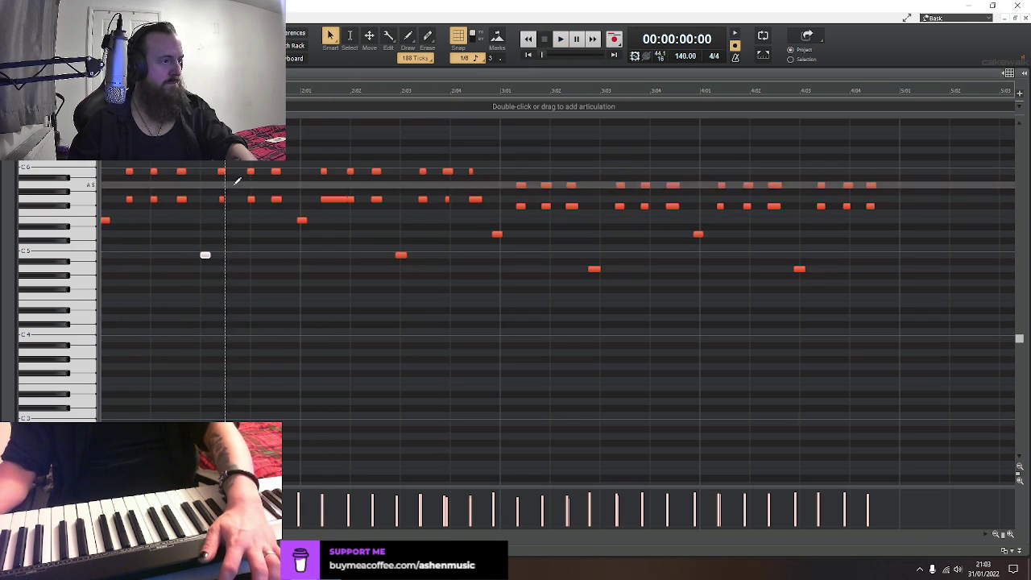
# Shorten the overlong G5 note in bar 2, and align the three chords in the second half of bar 1 with the eighth-note grid
pyautogui.click(333, 200)
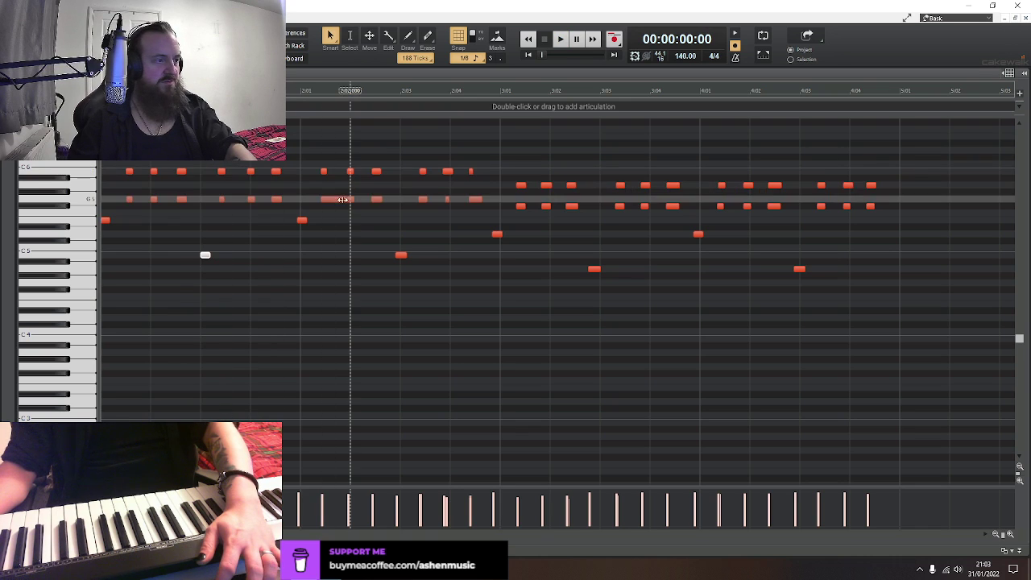
pyautogui.click(222, 171)
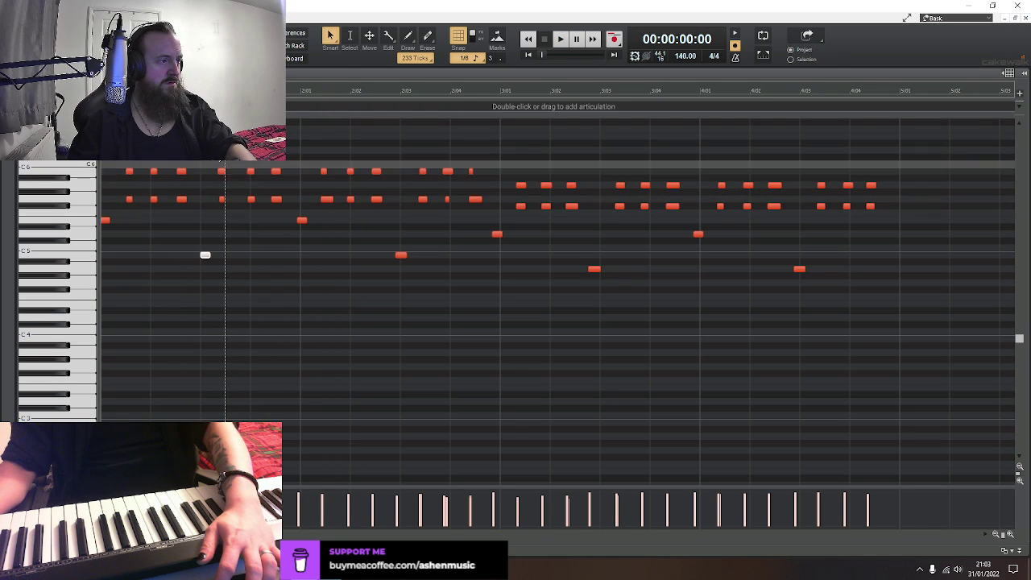
pyautogui.moveTo(230, 164); pyautogui.dragTo(281, 210)
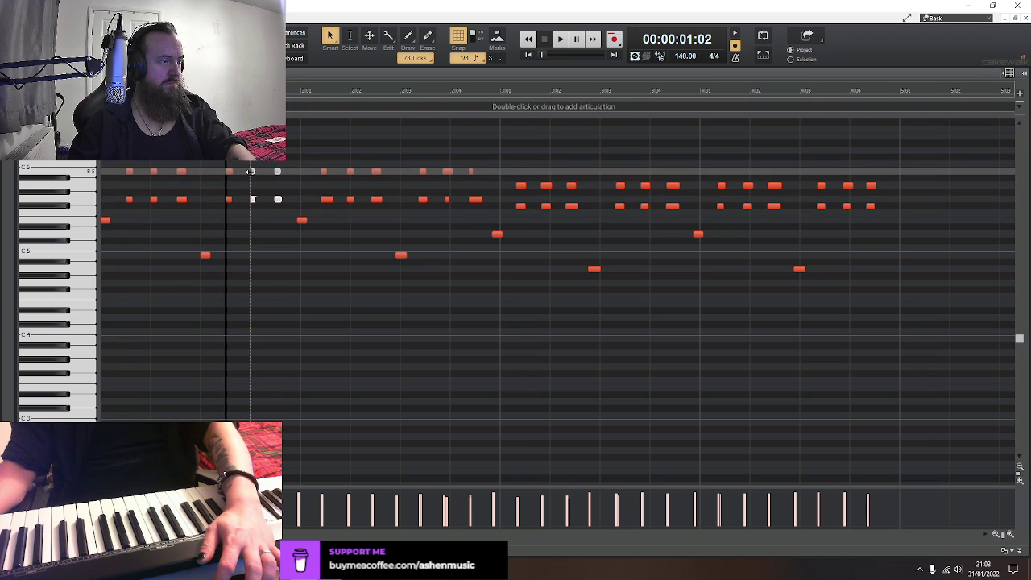
pyautogui.moveTo(253, 172); pyautogui.dragTo(255, 172)
pyautogui.click(274, 193)
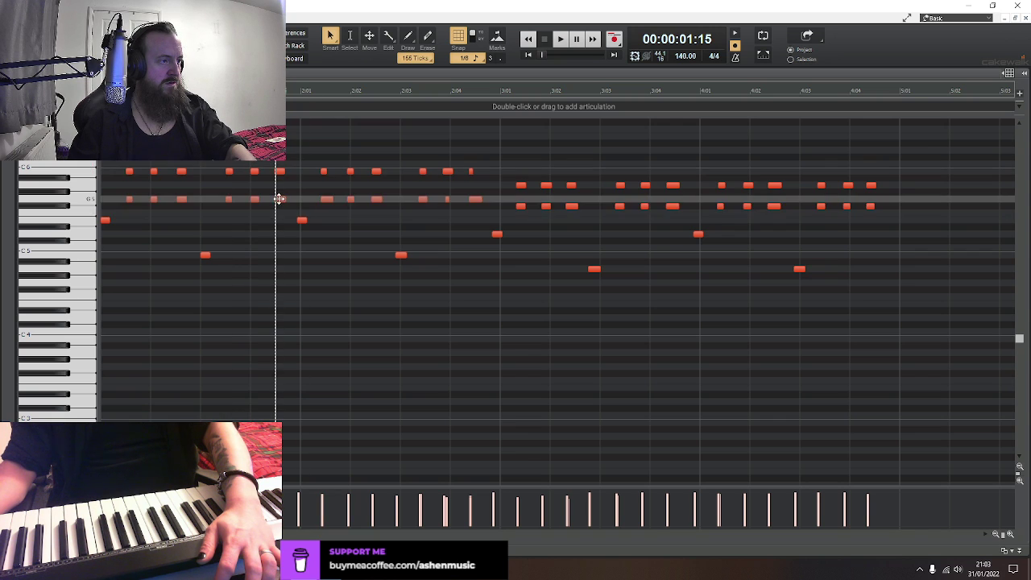
pyautogui.click(277, 199)
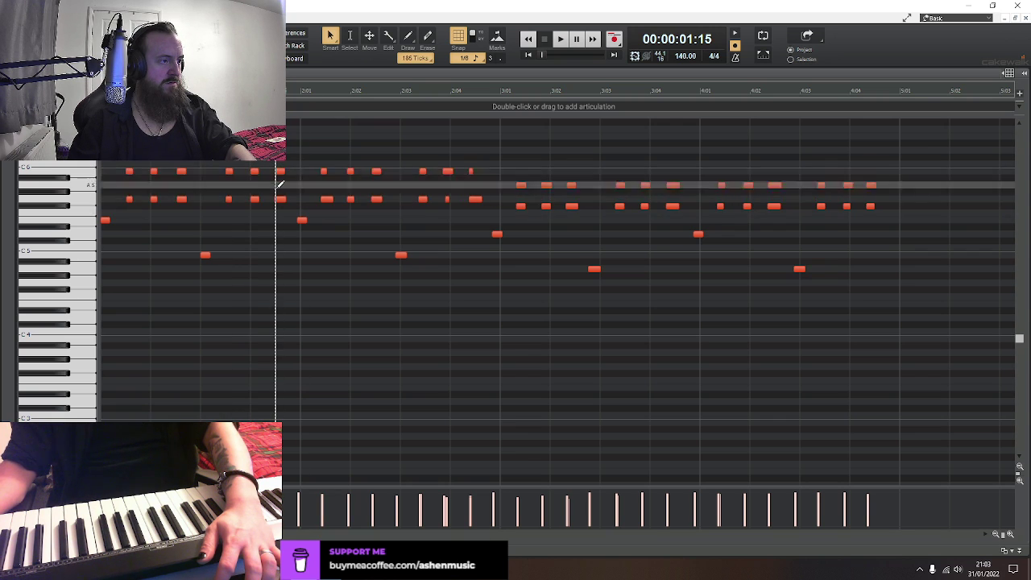
# Align the E5 note and the three chords in the first half of bar 2 with the grid, trimming the first chord's G5 note
pyautogui.click(300, 220)
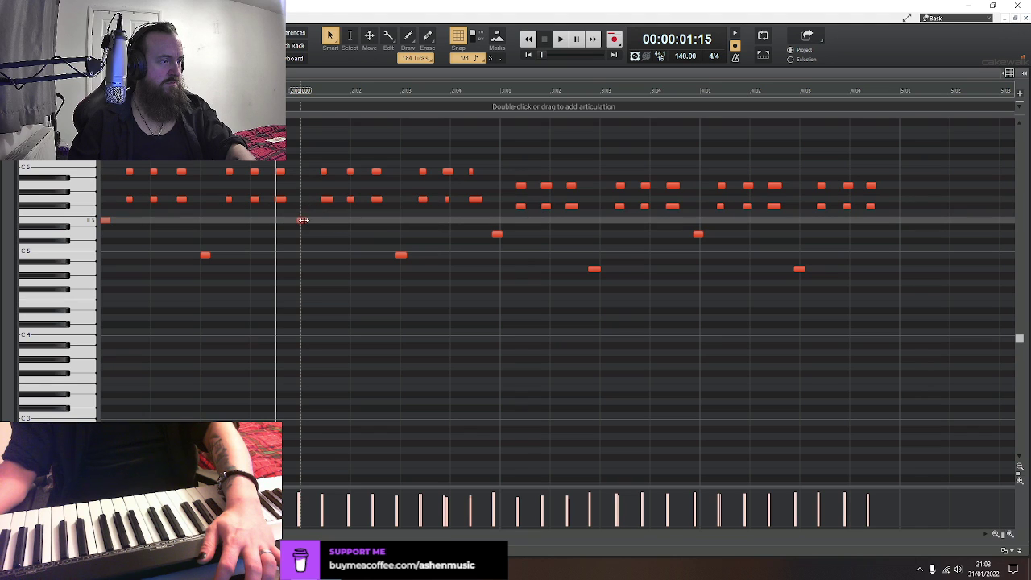
pyautogui.moveTo(388, 206); pyautogui.dragTo(328, 171)
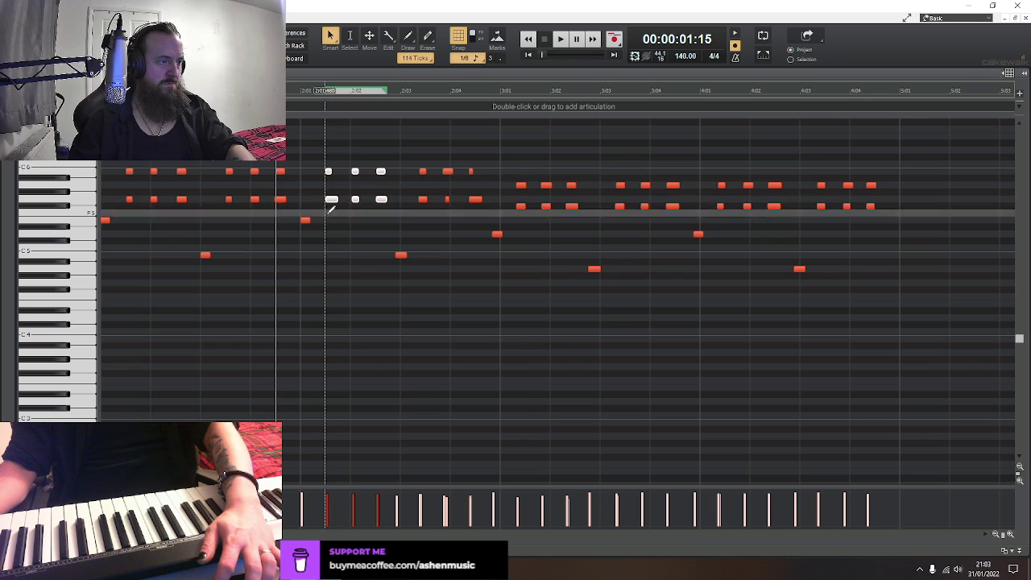
pyautogui.click(330, 201)
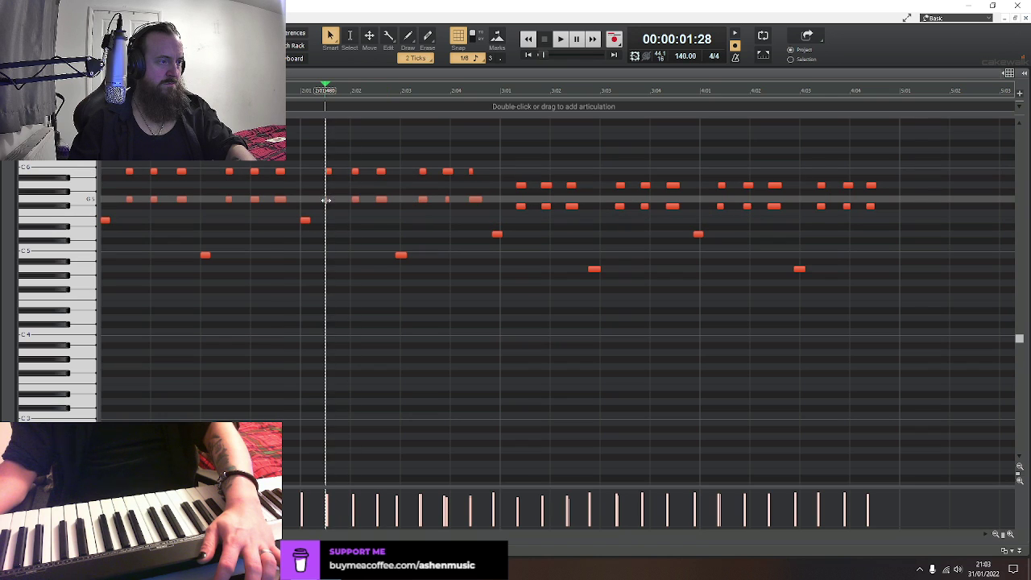
pyautogui.click(326, 199)
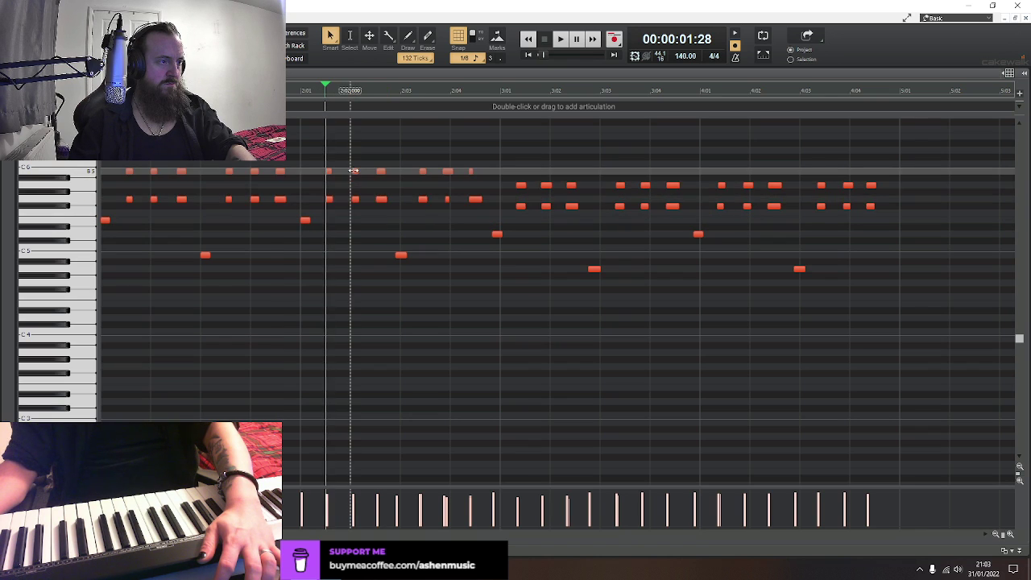
pyautogui.click(353, 171)
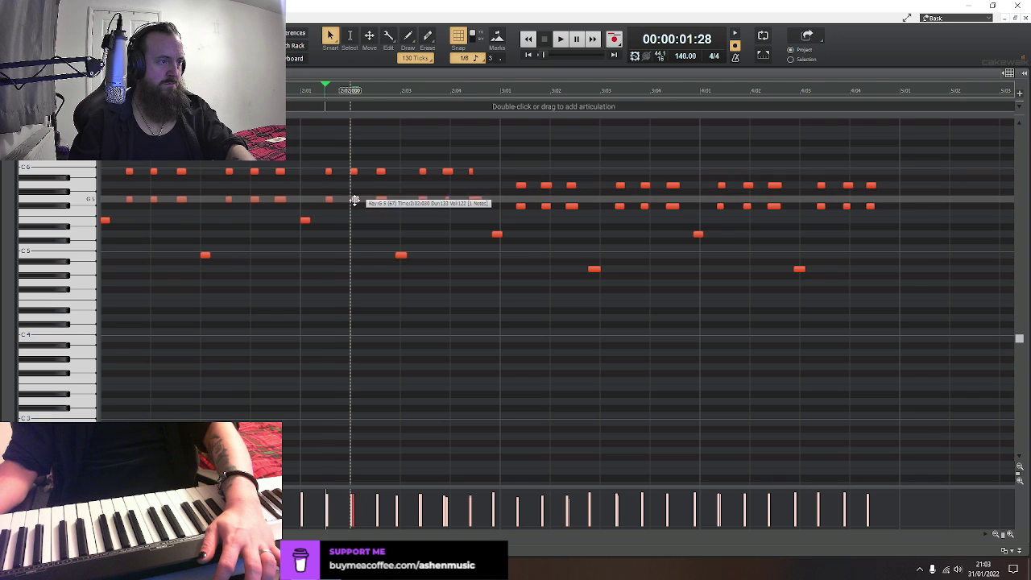
pyautogui.click(355, 200)
pyautogui.click(379, 171)
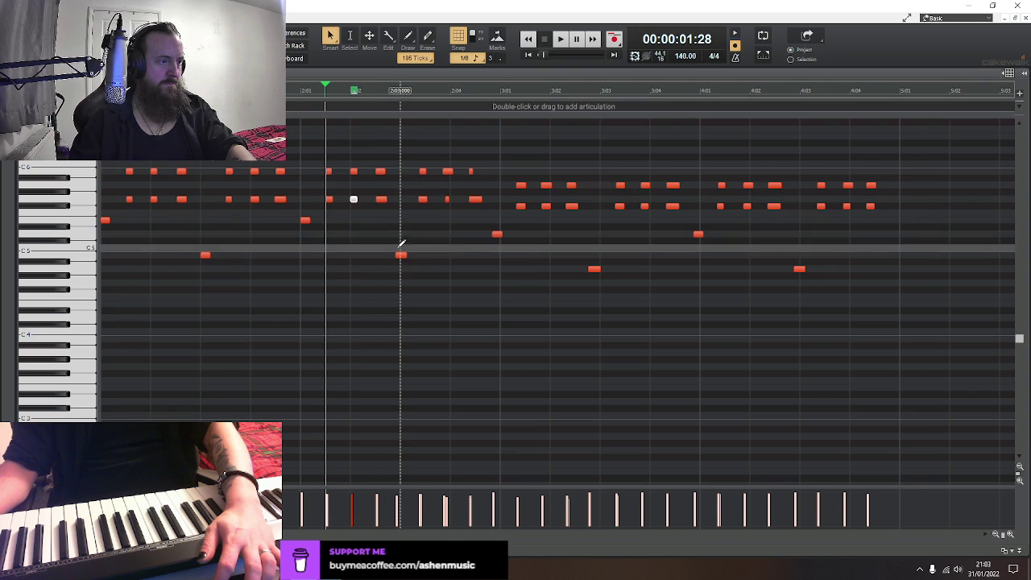
# Align the B4 note and the three chords in the second half of bar 2 with the grid, lengthening the short G5 and B5 notes
pyautogui.click(400, 255)
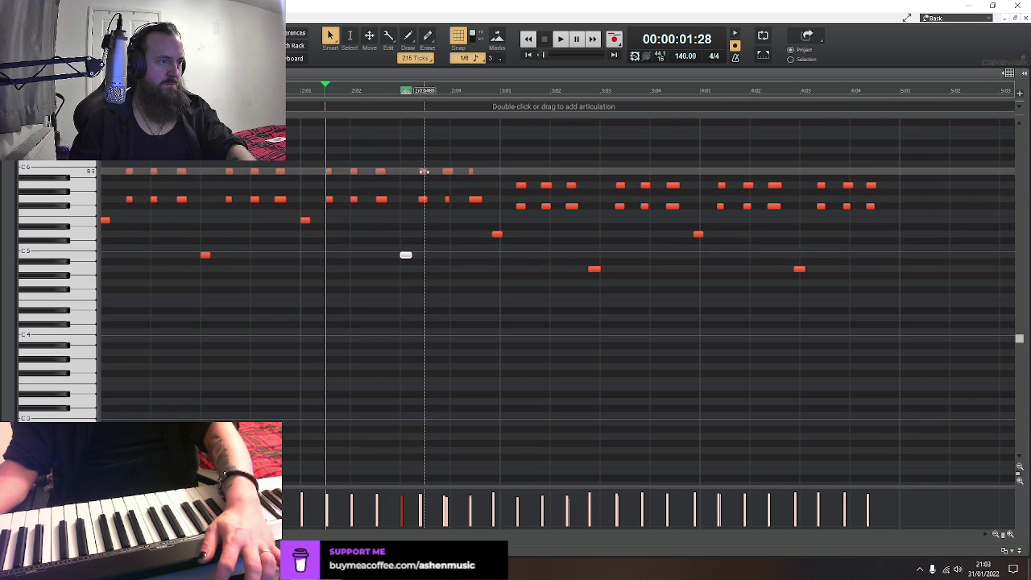
pyautogui.moveTo(422, 166); pyautogui.dragTo(488, 207)
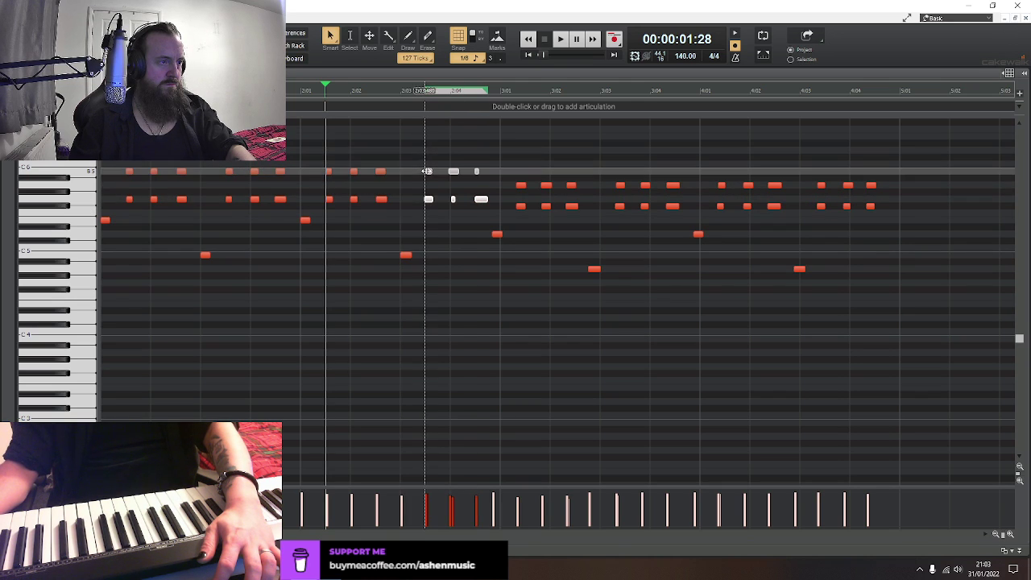
pyautogui.moveTo(423, 172); pyautogui.dragTo(429, 171)
pyautogui.moveTo(453, 201)
pyautogui.mouseDown()
pyautogui.moveTo(587, 203)
pyautogui.moveTo(462, 195)
pyautogui.mouseUp()
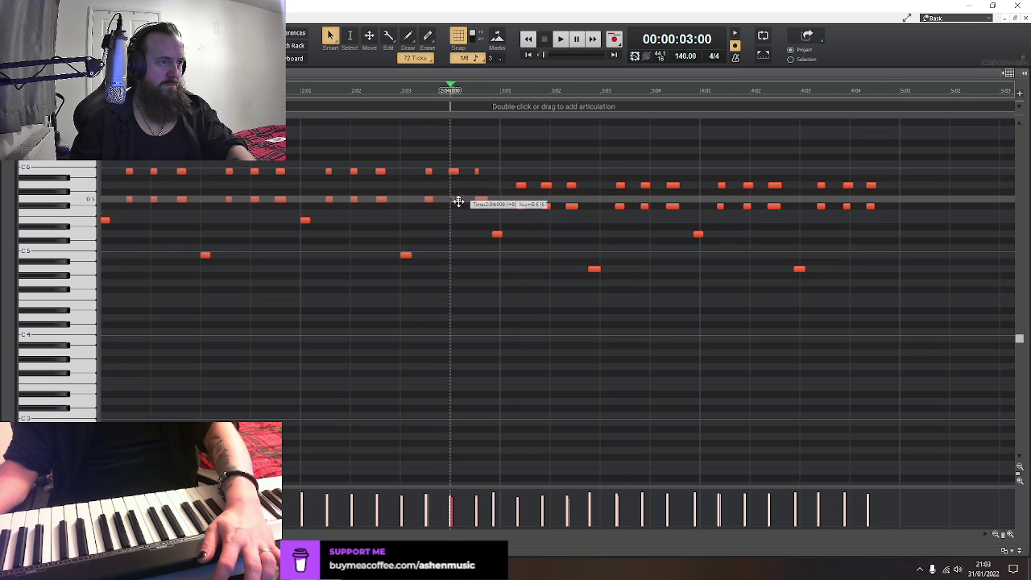
pyautogui.click(455, 201)
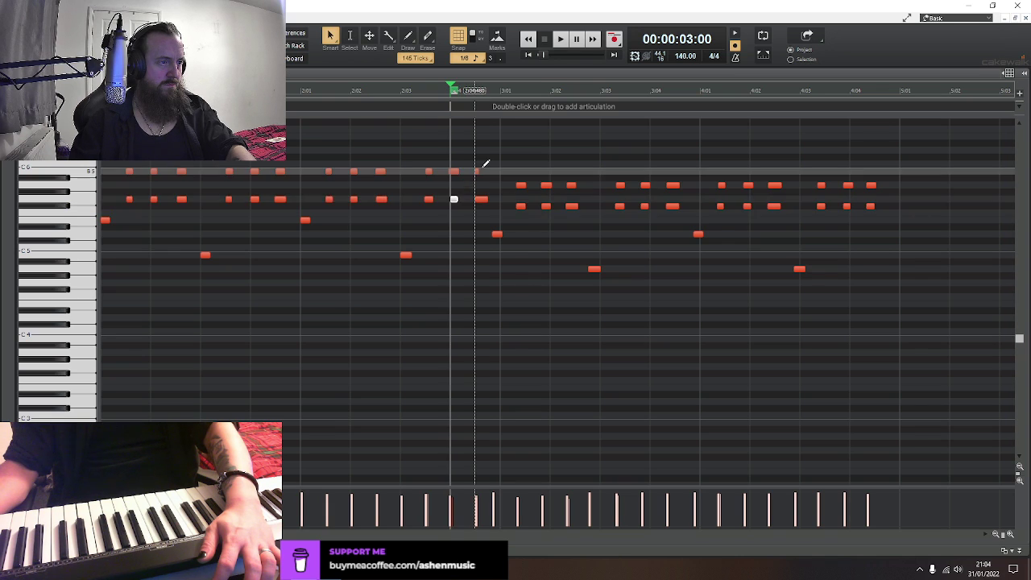
pyautogui.moveTo(484, 172); pyautogui.dragTo(486, 172)
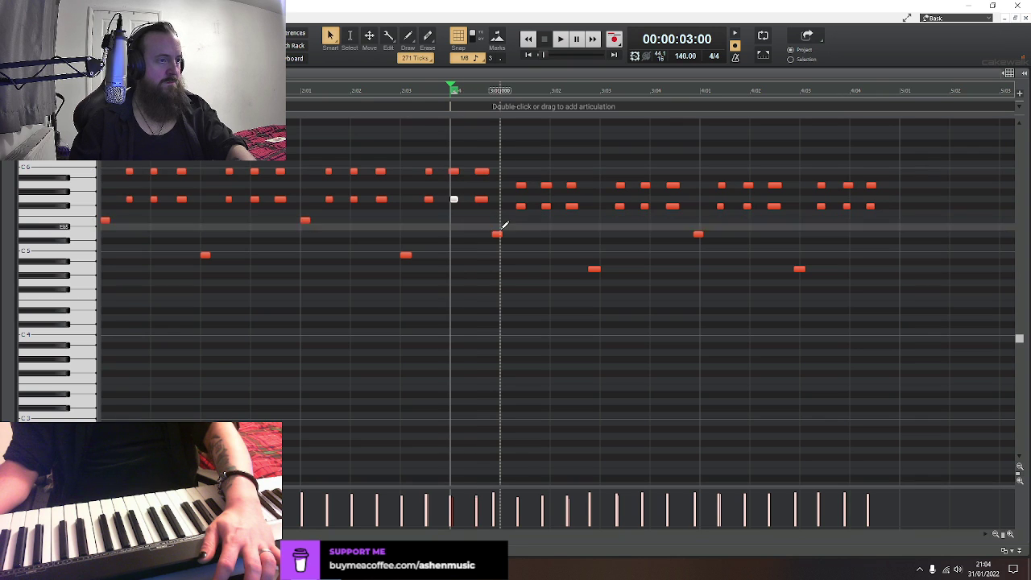
# Align the D5 note at the start of bar 3 and the three chords in the bar's first half with the eighth-note grid
pyautogui.click(504, 234)
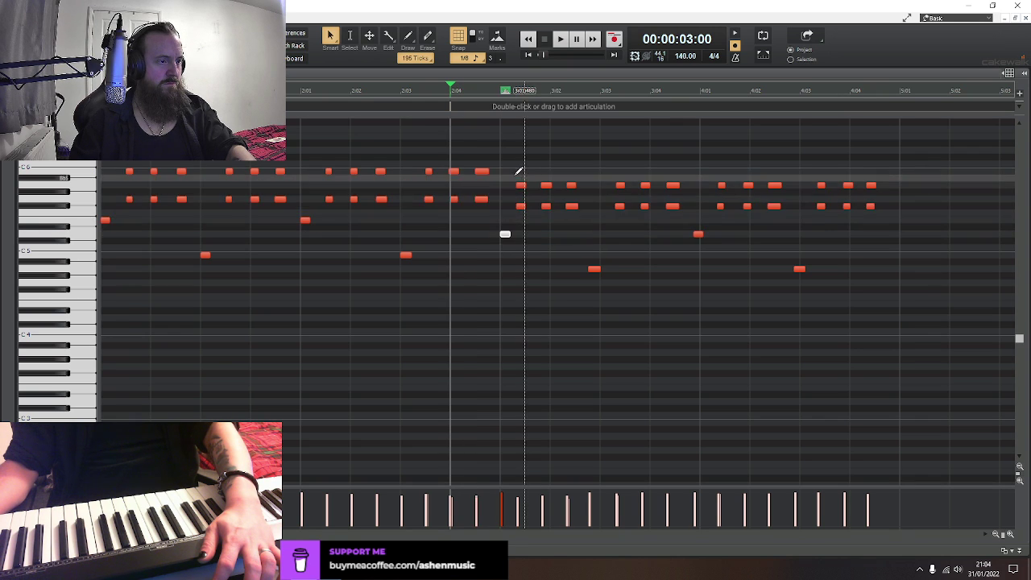
pyautogui.moveTo(517, 177); pyautogui.dragTo(585, 208)
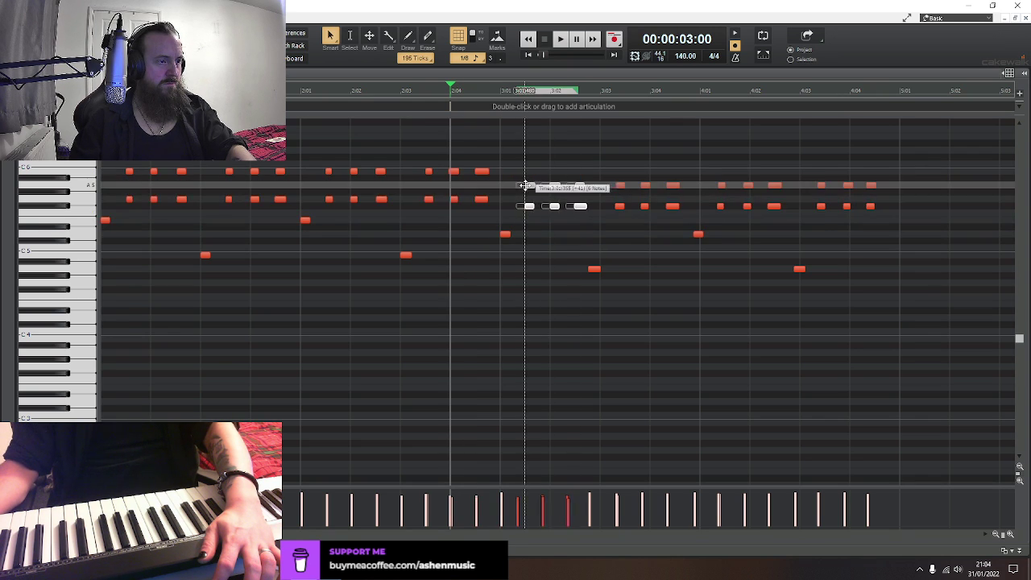
pyautogui.moveTo(524, 186); pyautogui.dragTo(554, 187)
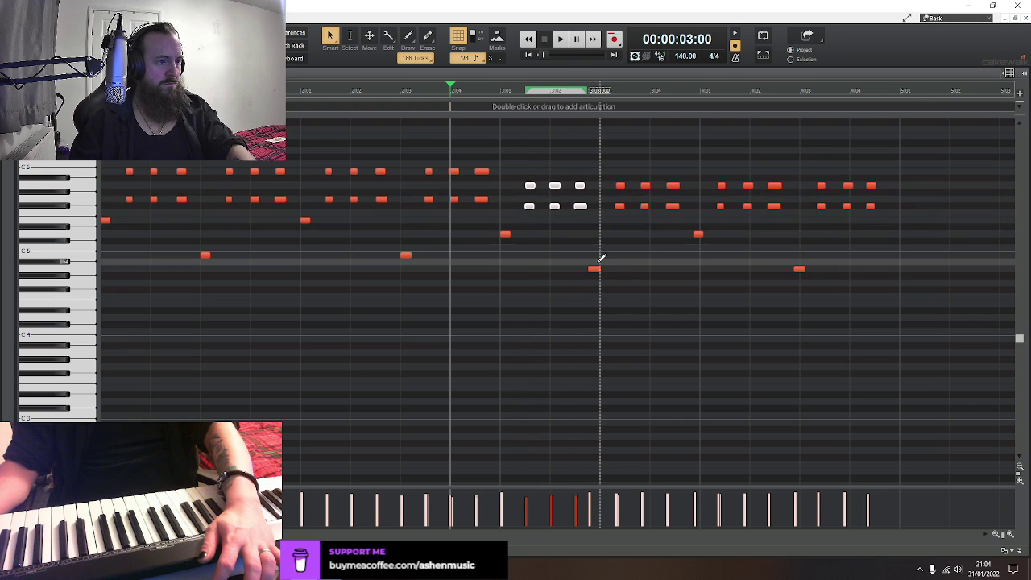
# Align the A4 note on beat 3 of bar 3 and the three chords in the bar's second half with the grid
pyautogui.moveTo(593, 269); pyautogui.dragTo(606, 270)
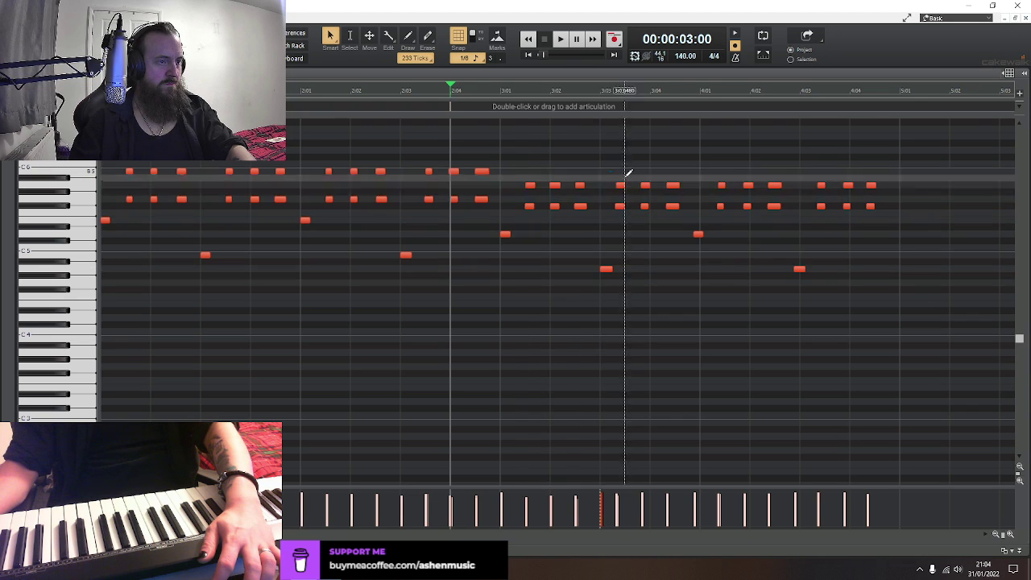
pyautogui.moveTo(611, 174); pyautogui.dragTo(685, 213)
pyautogui.moveTo(620, 186); pyautogui.dragTo(629, 186)
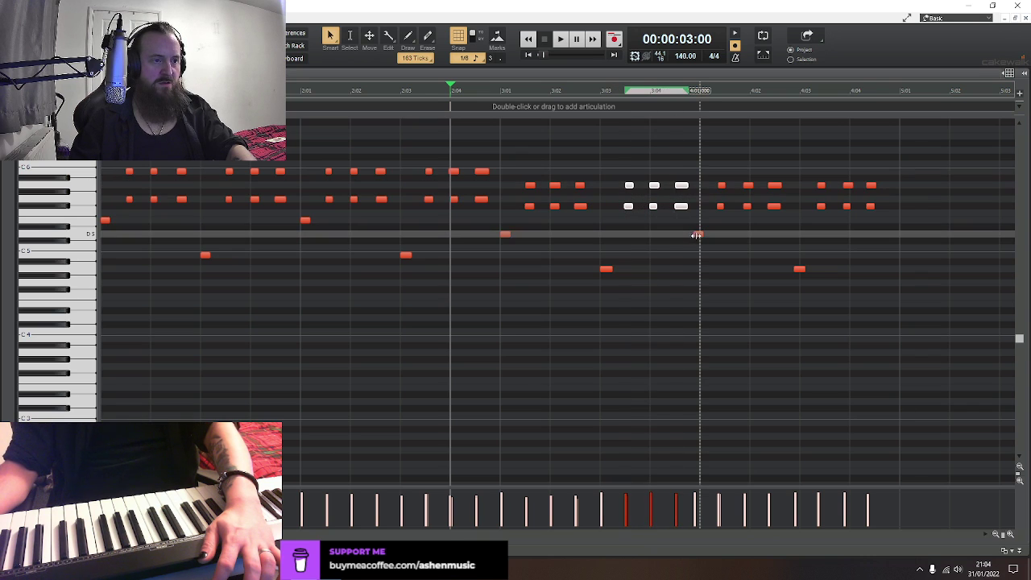
# Align the D5 note at the start of bar 4 and the three chords in the bar's first half with the grid
pyautogui.click(698, 234)
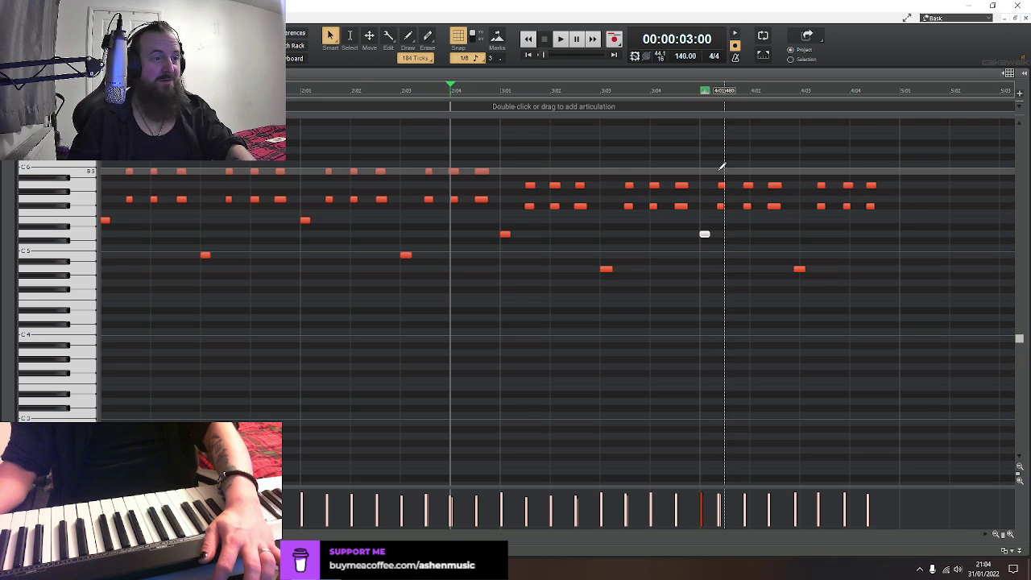
pyautogui.moveTo(719, 172); pyautogui.dragTo(782, 211)
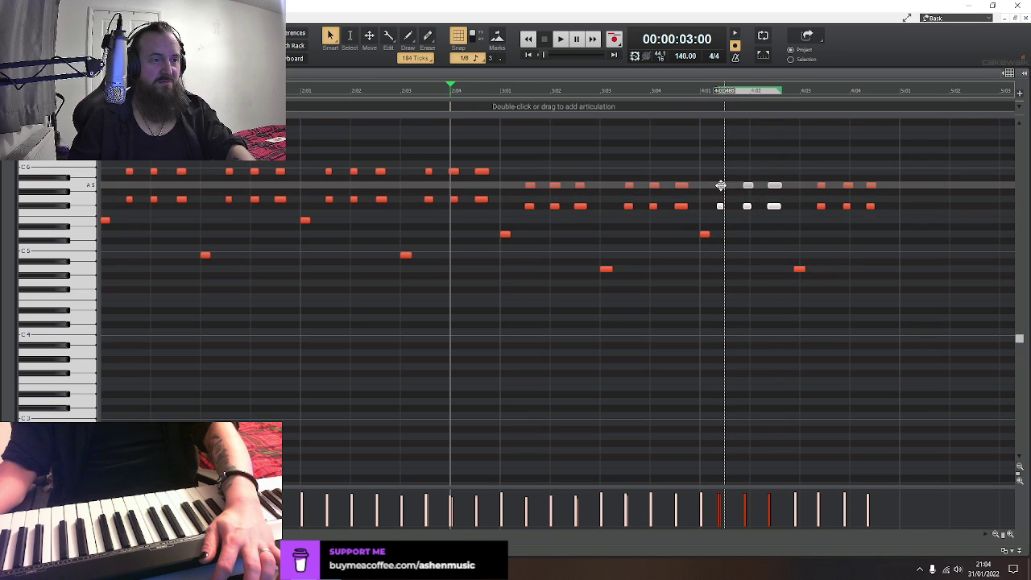
pyautogui.moveTo(721, 185); pyautogui.dragTo(729, 185)
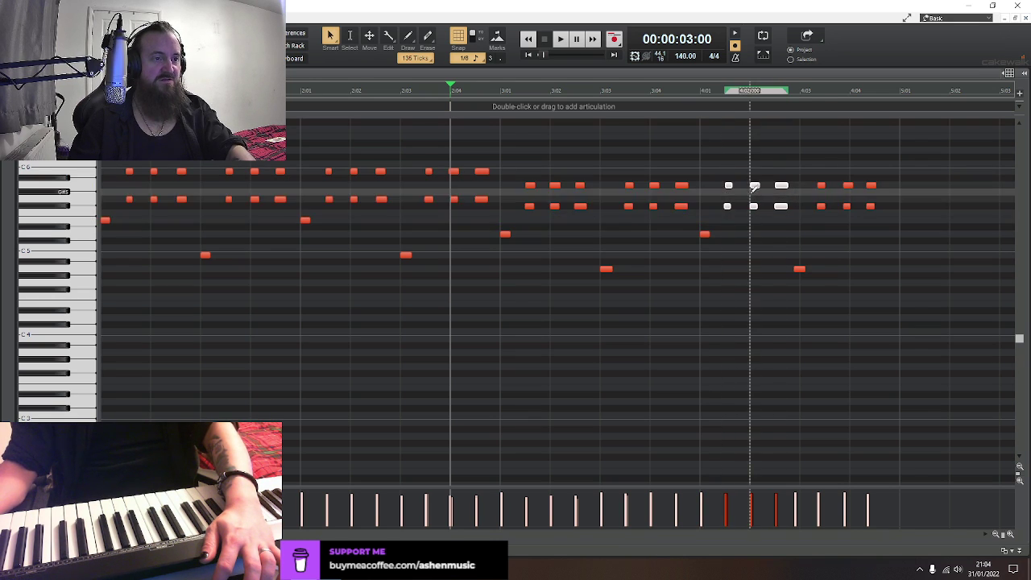
pyautogui.click(754, 186)
# Align the A4 note on beat 3 of bar 4 and the three chords in the bar's second half with the grid
pyautogui.click(799, 268)
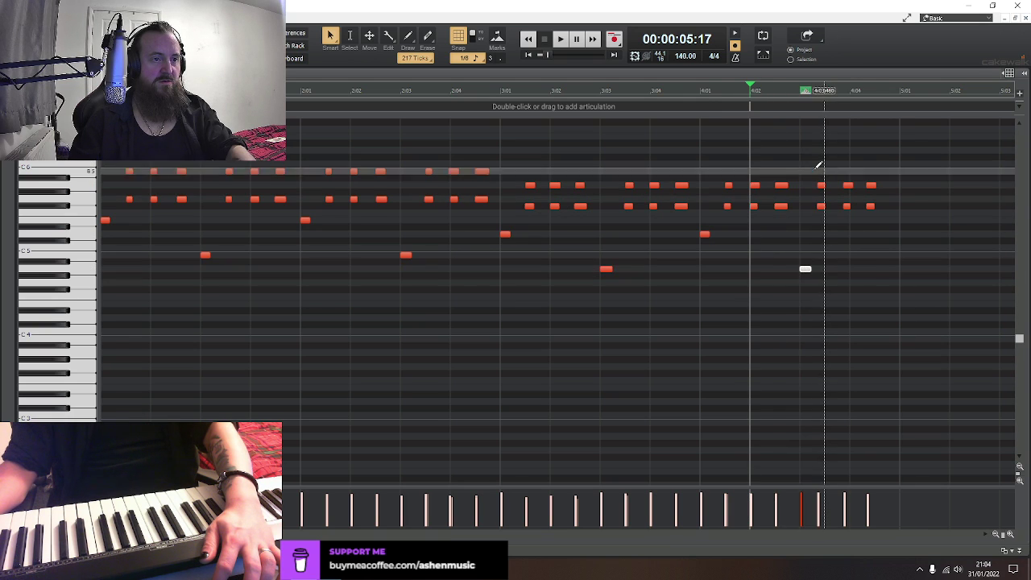
pyautogui.moveTo(817, 166); pyautogui.dragTo(876, 211)
pyautogui.moveTo(820, 185); pyautogui.dragTo(828, 186)
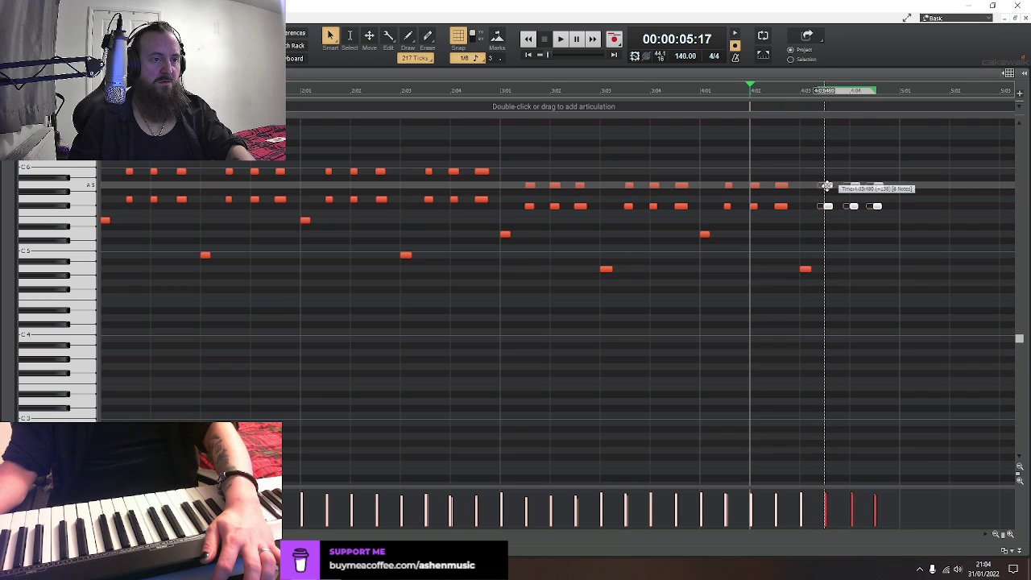
pyautogui.click(856, 185)
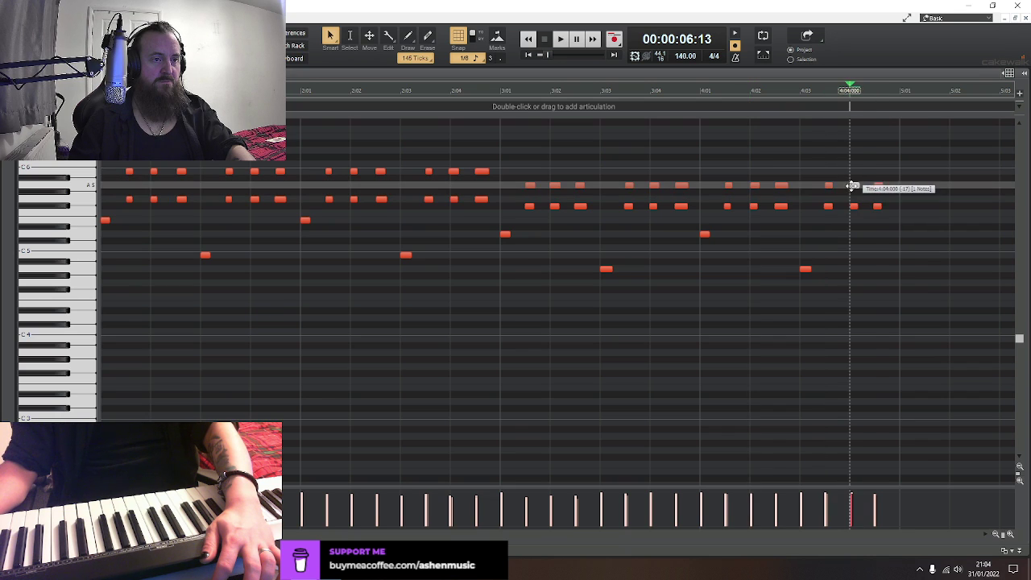
pyautogui.click(854, 185)
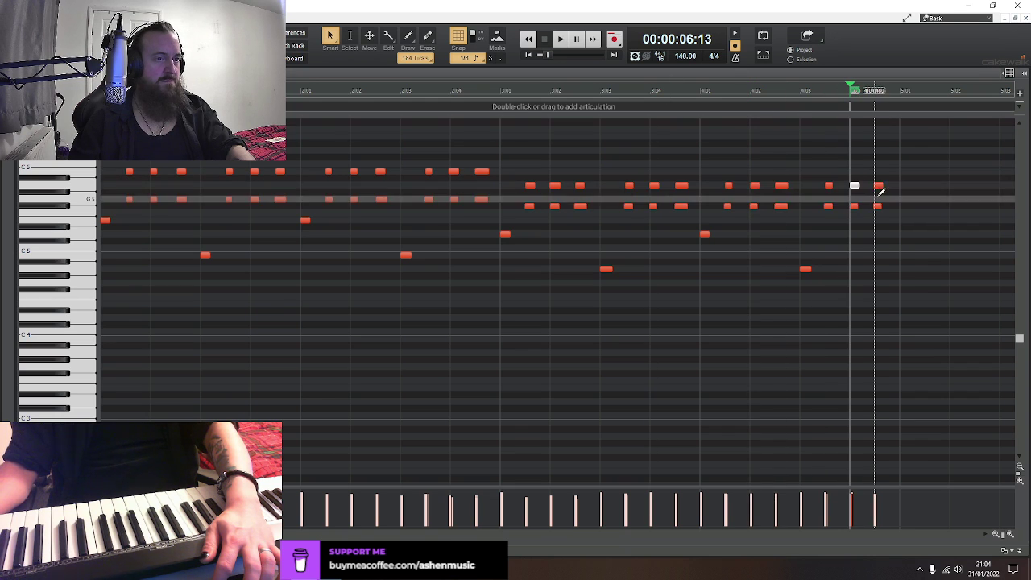
# Play the corrected viola pizzicato part back from the start of the project
pyautogui.click(534, 55)
pyautogui.press('space')
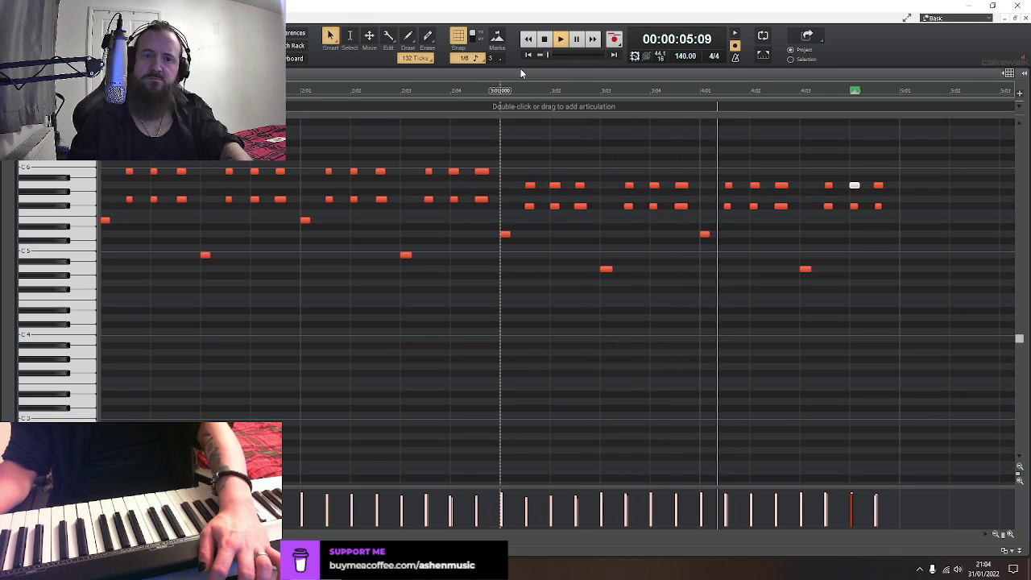
pyautogui.press('space')
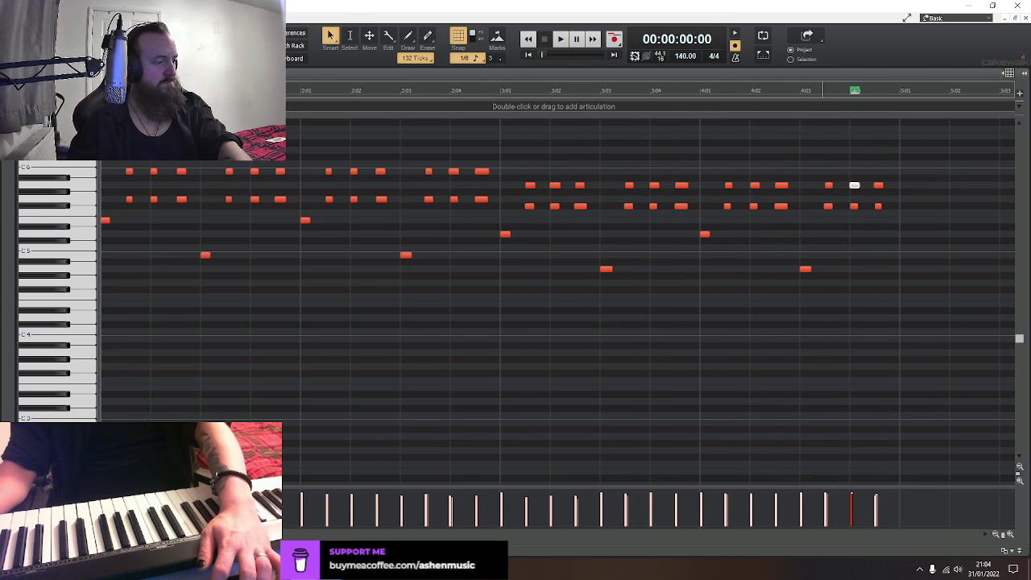
# Return to the track view and lower the second vertical slider in the Violas pluck track's BBC Symphony Orchestra instrument to 34%
pyautogui.press('d')
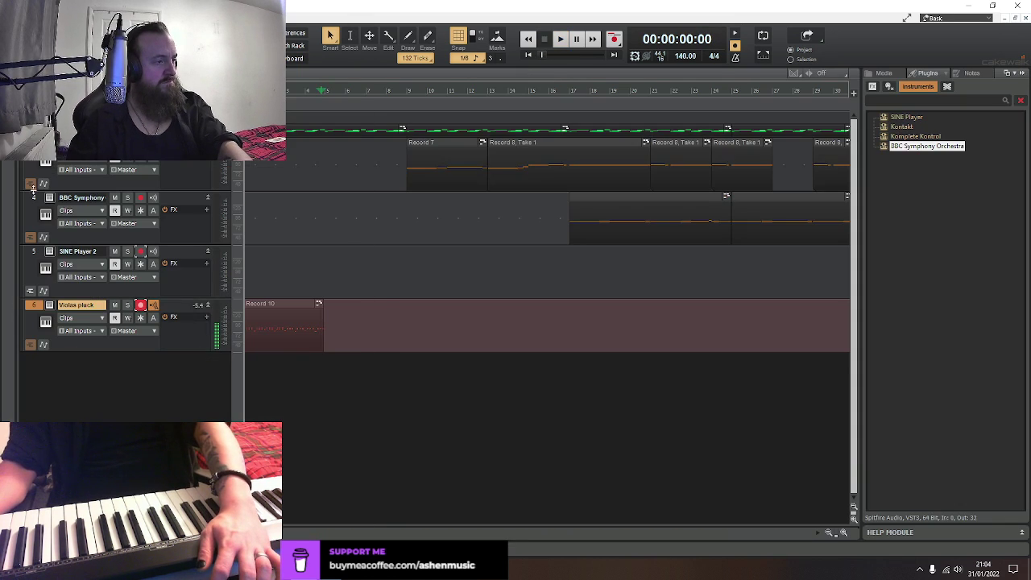
pyautogui.click(50, 306)
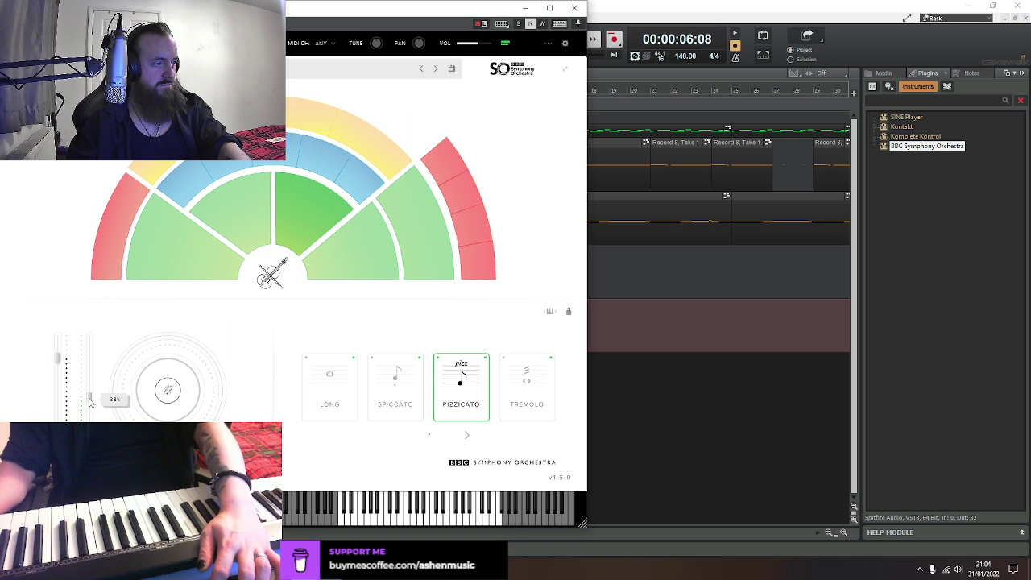
pyautogui.click(571, 5)
pyautogui.press('space')
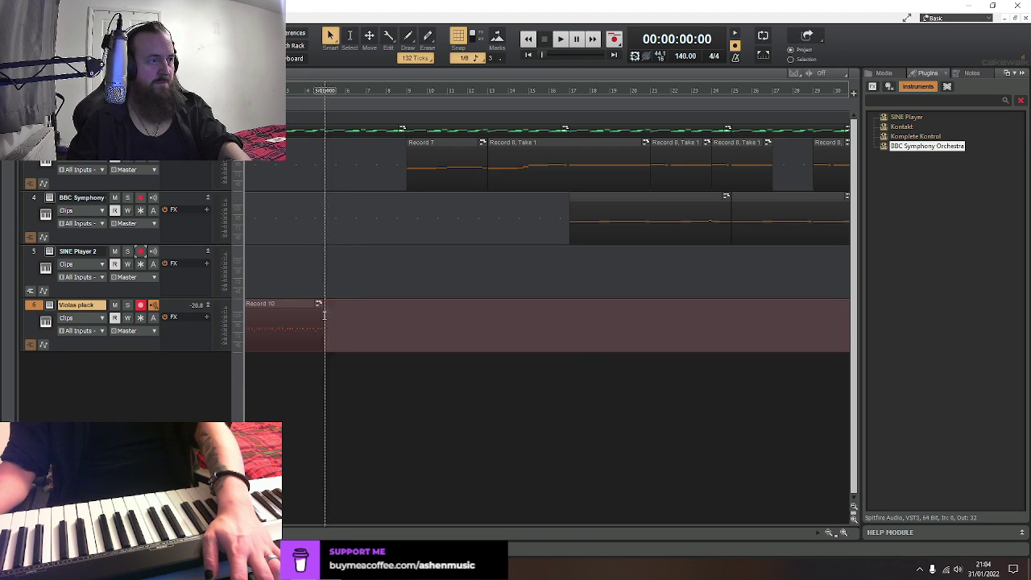
# Move the Record 10 clip on the Violas pluck track so that it starts exactly at bar 5
pyautogui.moveTo(276, 303); pyautogui.dragTo(362, 306)
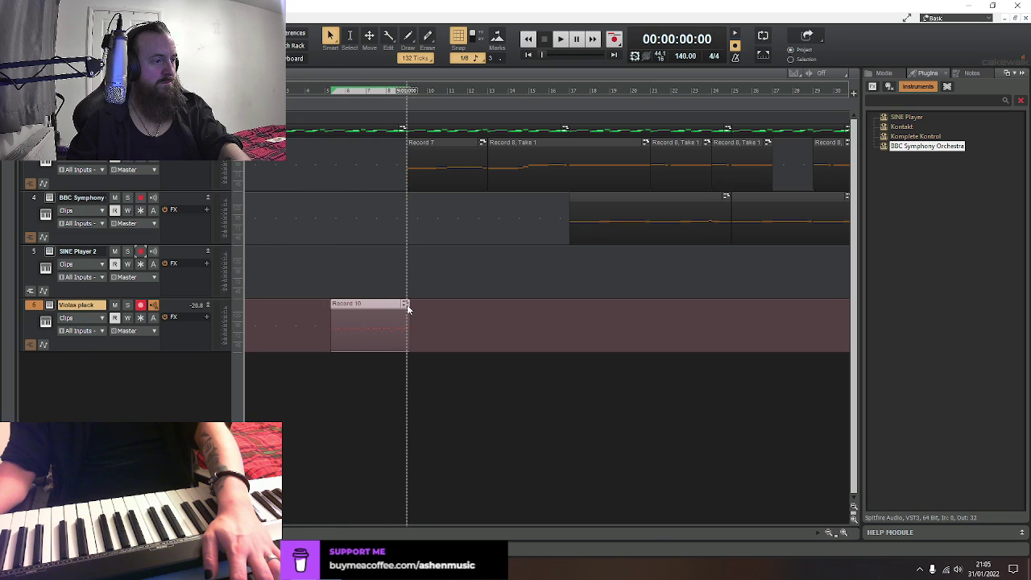
pyautogui.moveTo(409, 311)
pyautogui.mouseDown()
pyautogui.moveTo(542, 310)
pyautogui.moveTo(411, 308)
pyautogui.mouseUp()
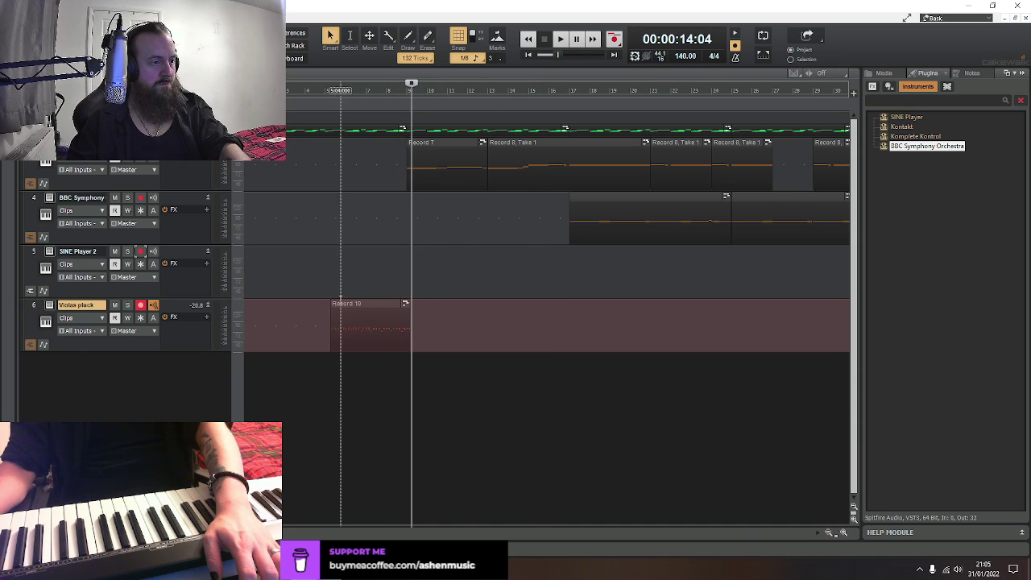
pyautogui.moveTo(299, 315); pyautogui.dragTo(330, 314)
pyautogui.rightClick(407, 305)
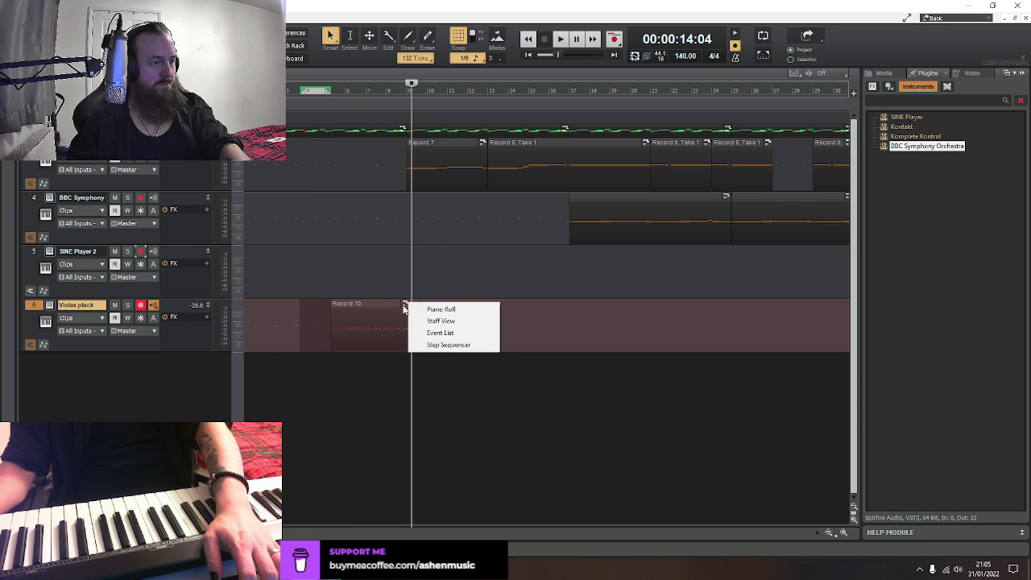
pyautogui.click(406, 304)
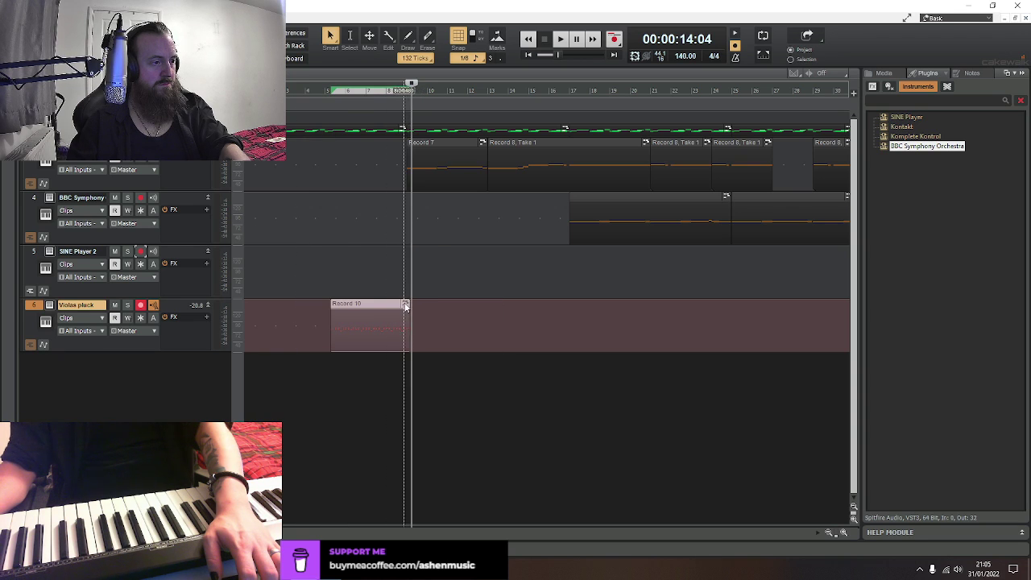
pyautogui.click(444, 362)
pyautogui.click(392, 305)
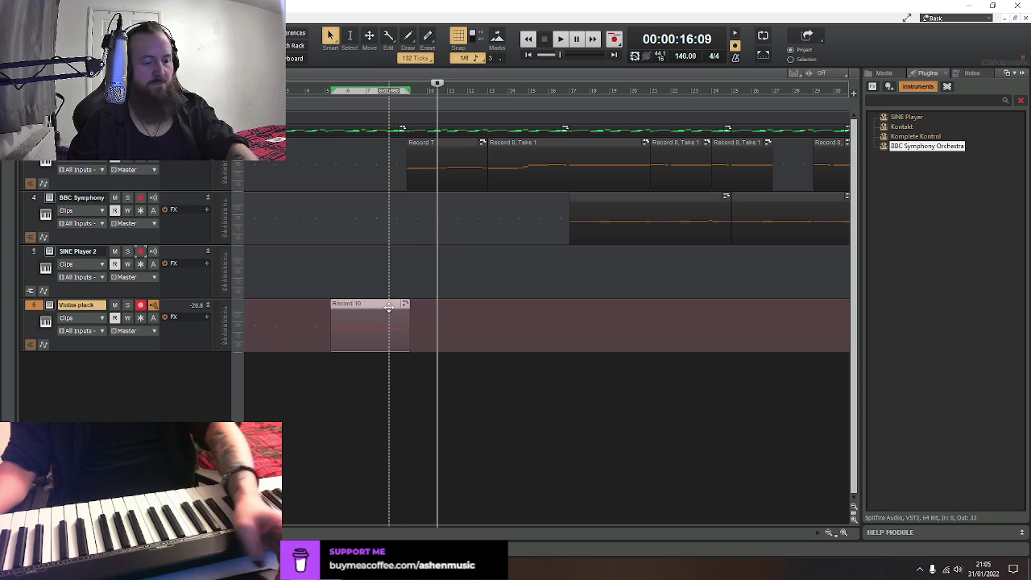
pyautogui.click(843, 534)
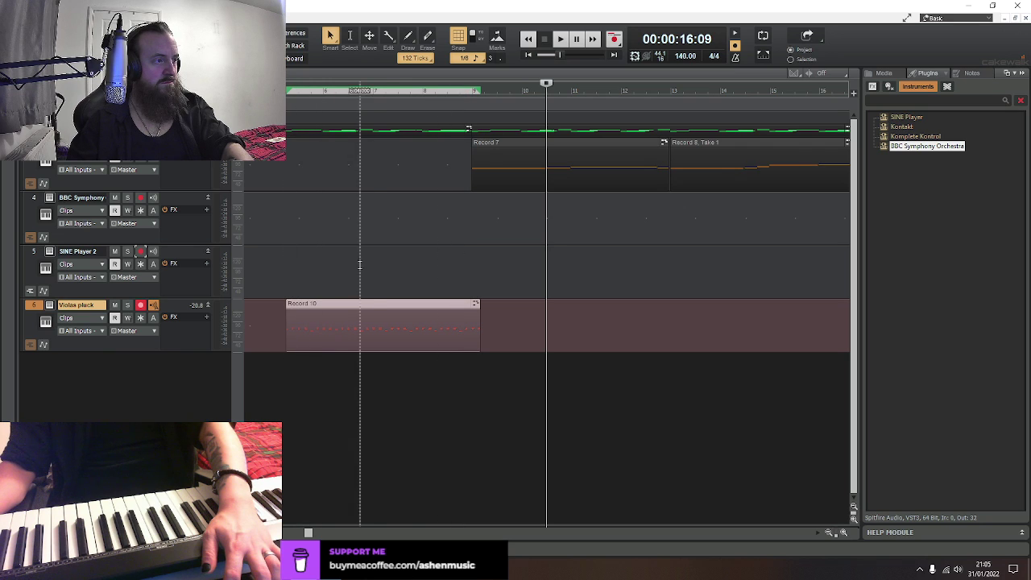
pyautogui.moveTo(355, 303); pyautogui.dragTo(350, 304)
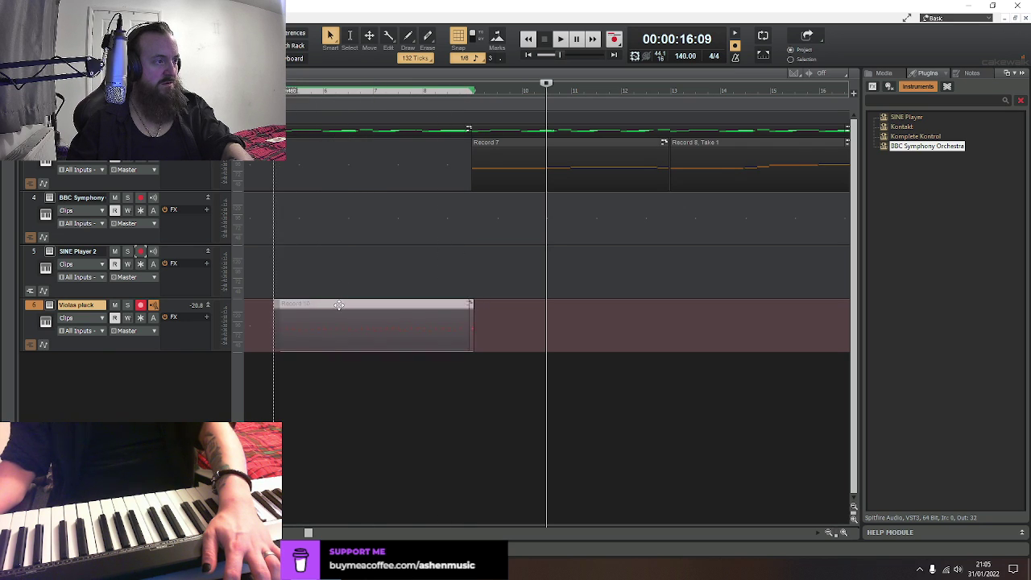
pyautogui.moveTo(339, 306); pyautogui.dragTo(338, 305)
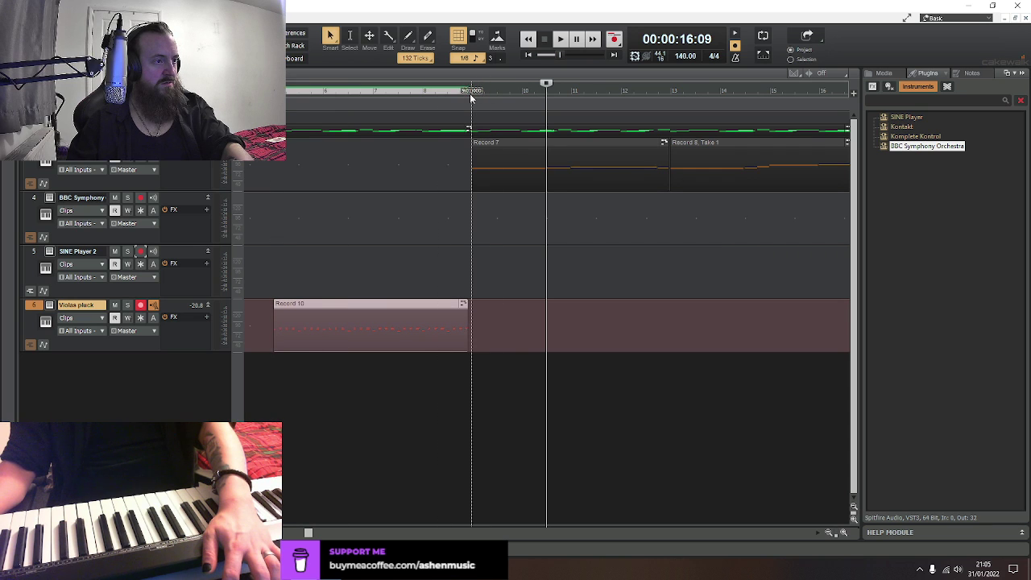
# Paste copies of the Record 10 viola clip at bars 9 and 13 on the Violas pluck track
pyautogui.click(474, 89)
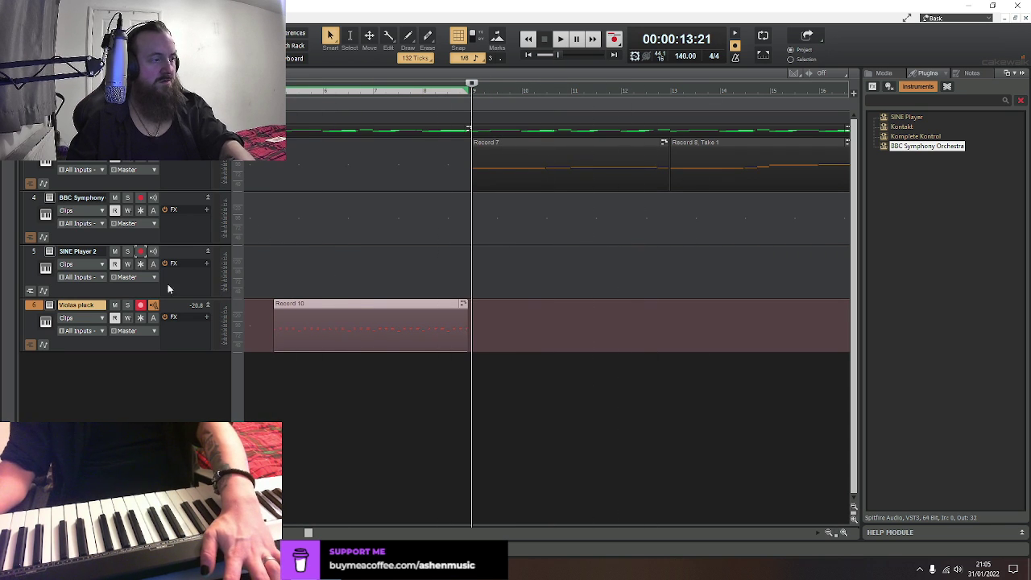
pyautogui.click(42, 306)
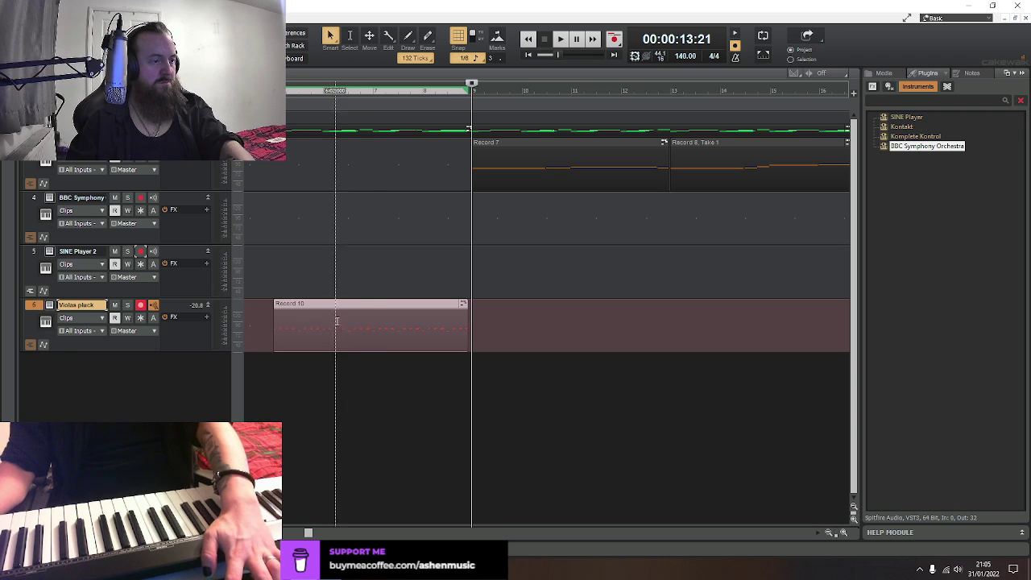
pyautogui.hotkey('ctrl', 'v')
pyautogui.press('space')
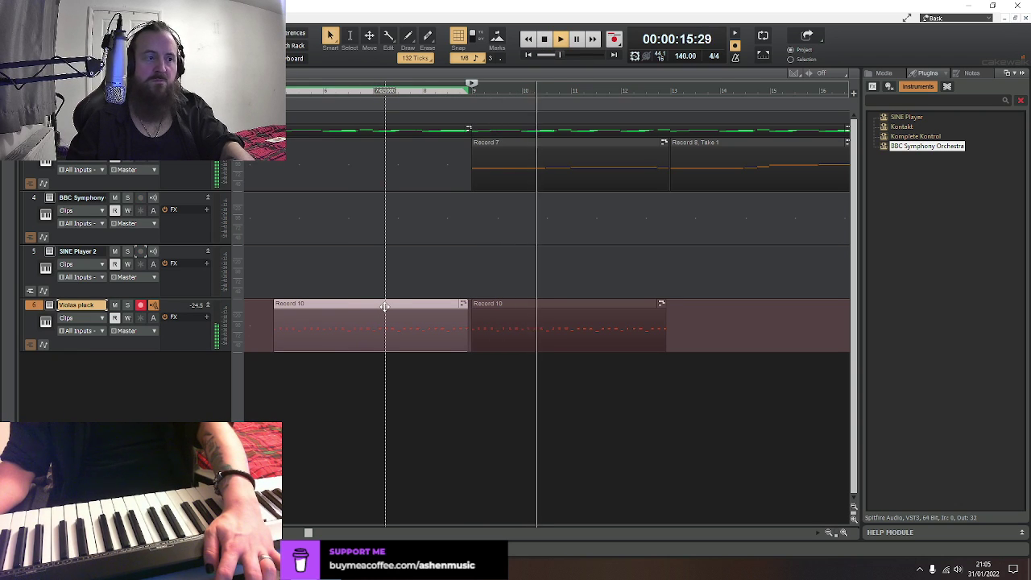
pyautogui.click(670, 91)
pyautogui.press('space')
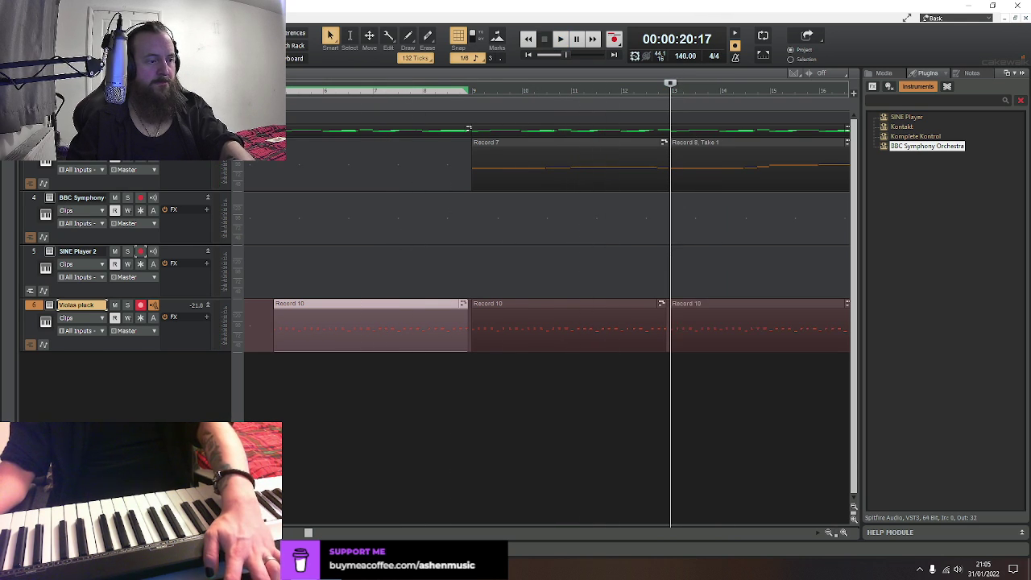
# Paste further copies of the viola clip at bars 17, 21, 25 and 29, and return the playhead to the project start
pyautogui.moveTo(310, 534); pyautogui.dragTo(431, 534)
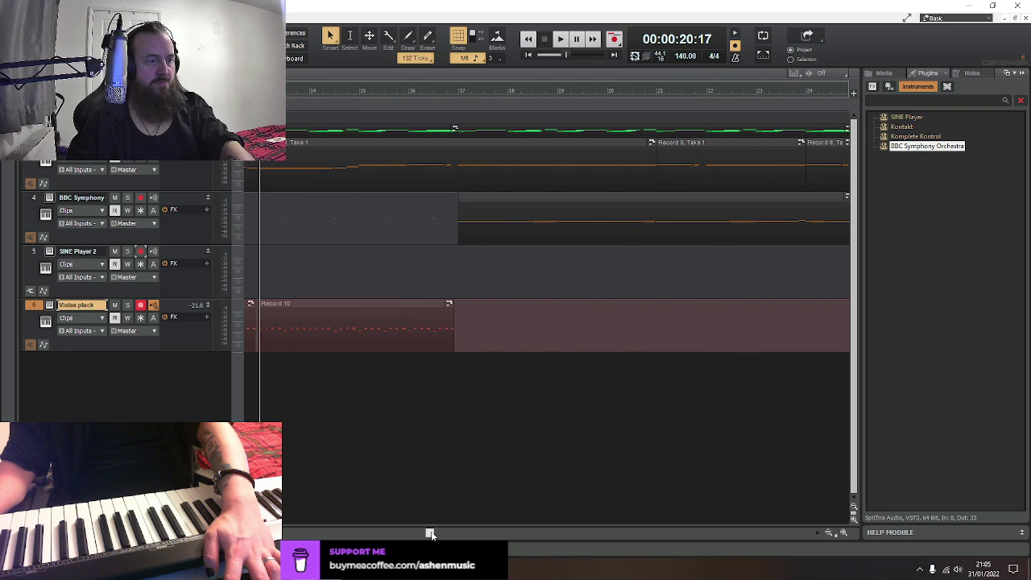
pyautogui.click(460, 98)
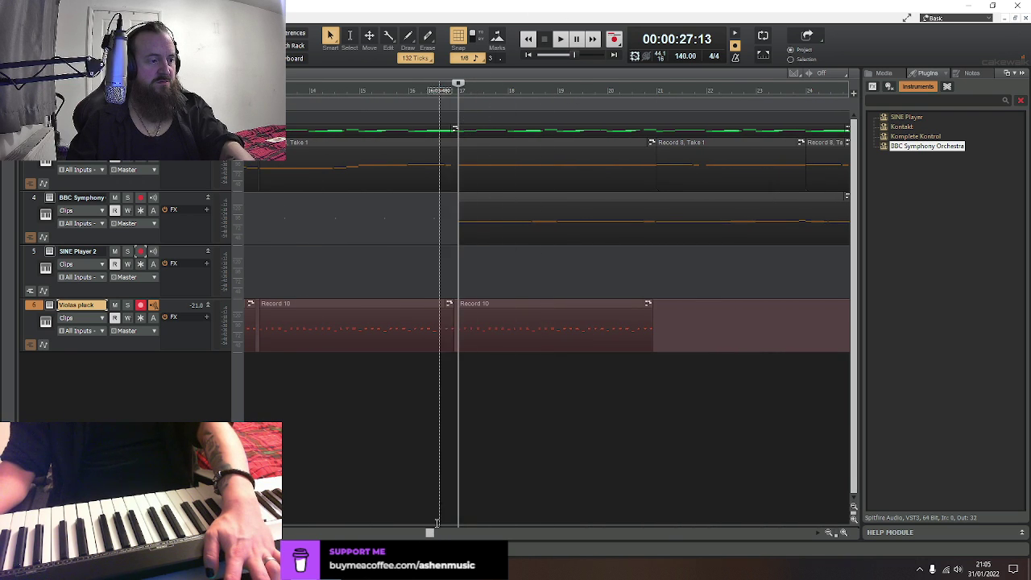
pyautogui.moveTo(431, 533); pyautogui.dragTo(500, 533)
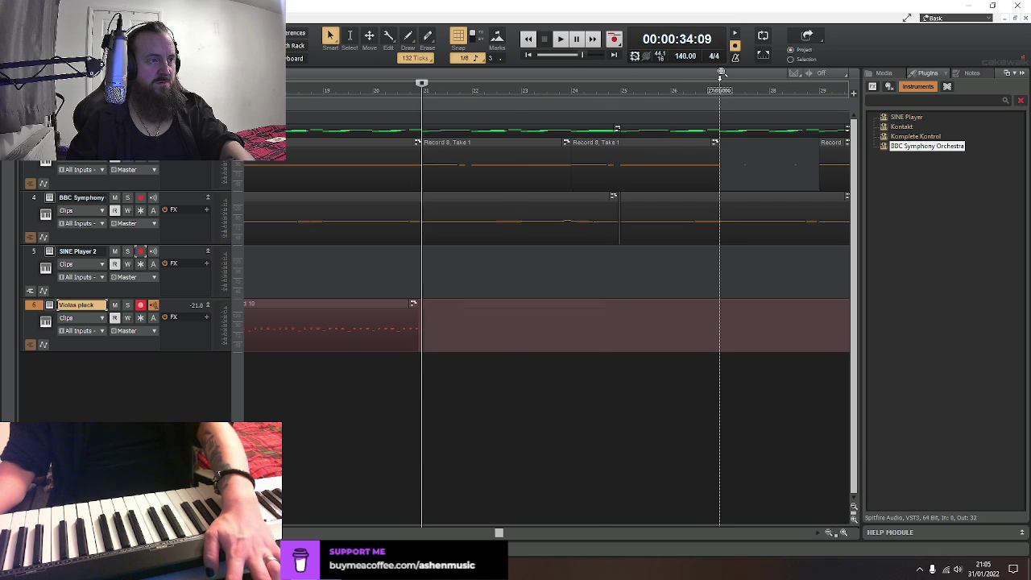
pyautogui.click(625, 80)
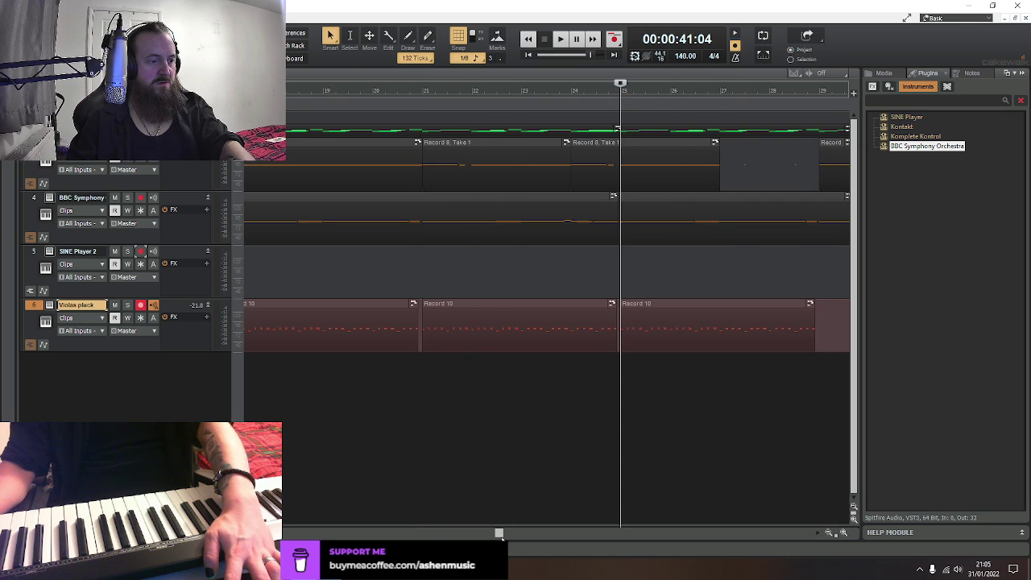
pyautogui.moveTo(501, 533); pyautogui.dragTo(587, 534)
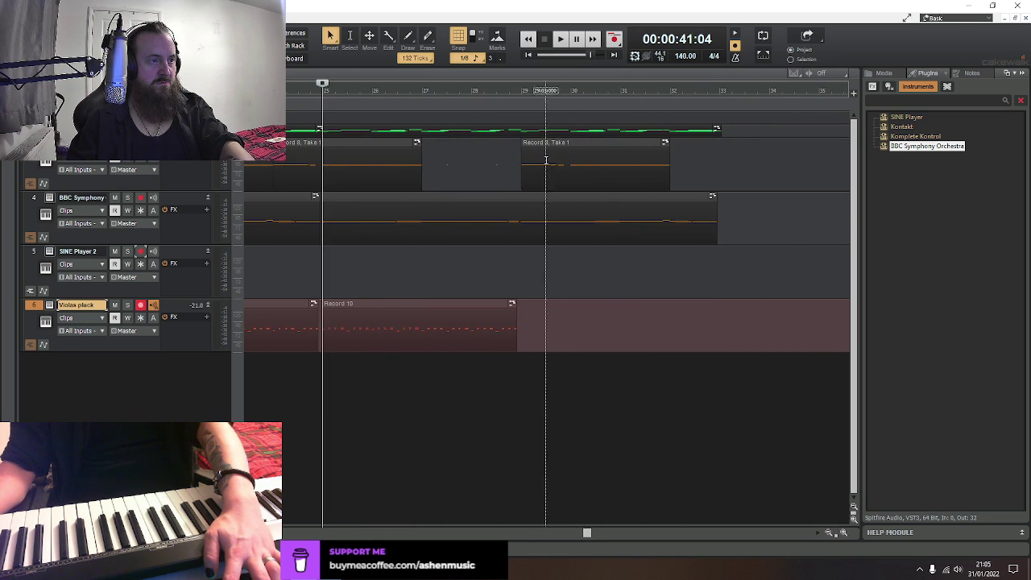
pyautogui.click(520, 91)
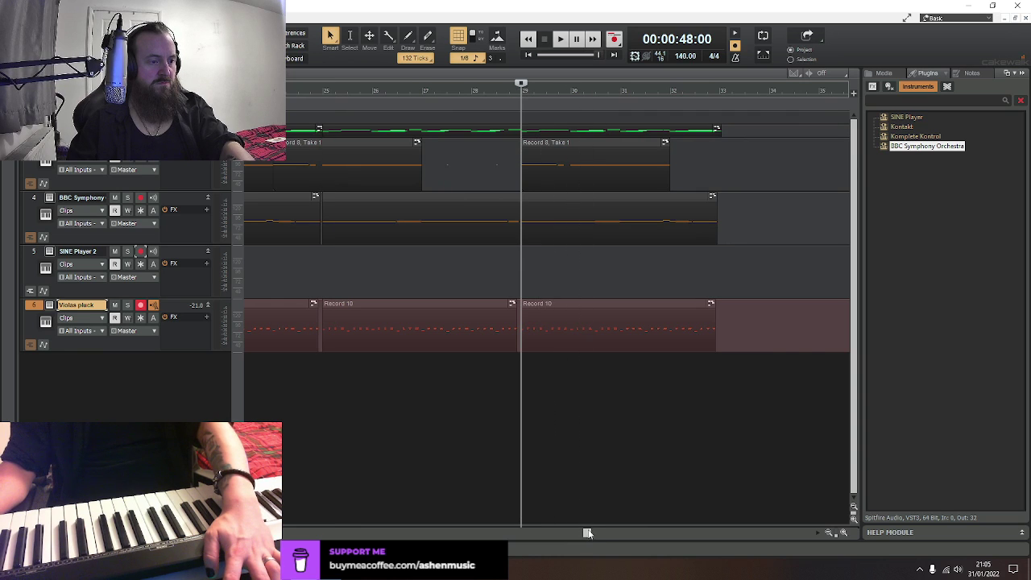
pyautogui.moveTo(586, 535); pyautogui.dragTo(478, 534)
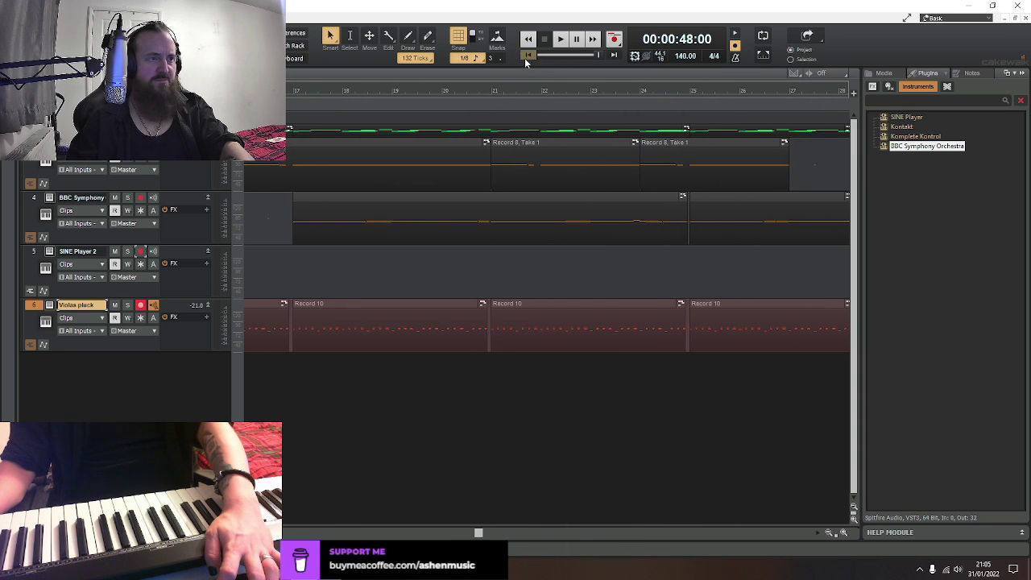
pyautogui.click(526, 56)
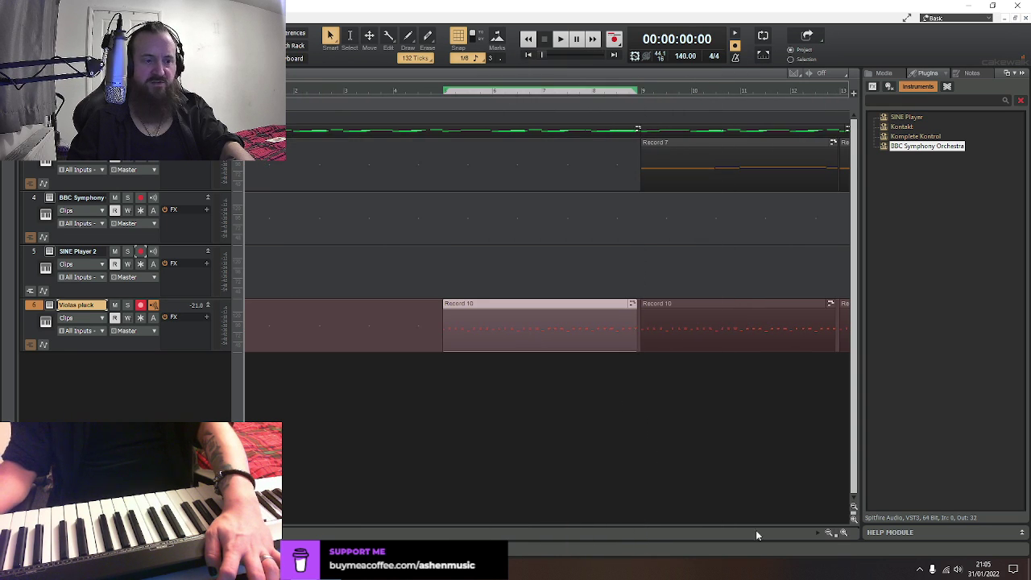
# Play the whole arrangement from the start to review it, and stop playback
pyautogui.click(830, 533)
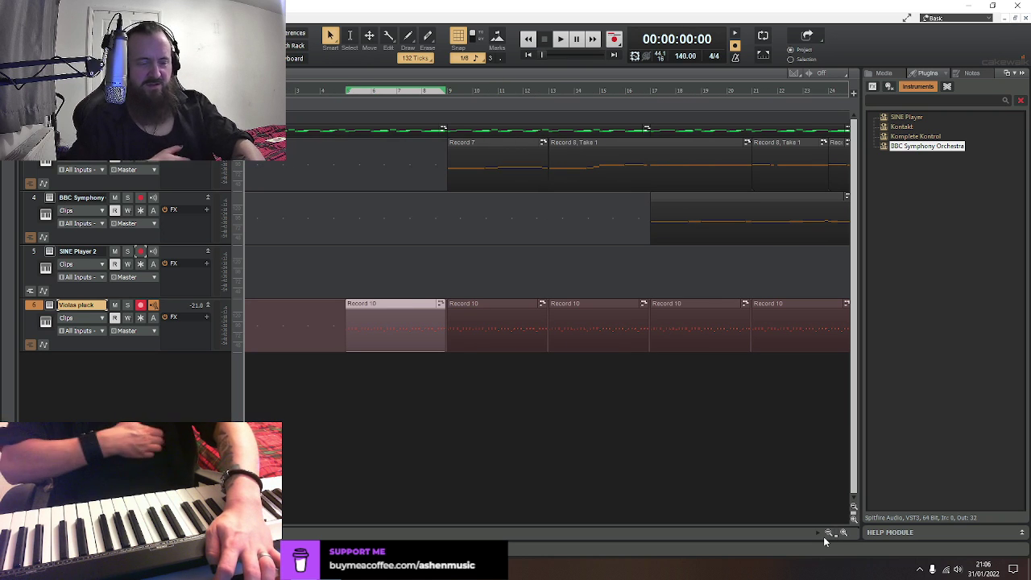
pyautogui.press('space')
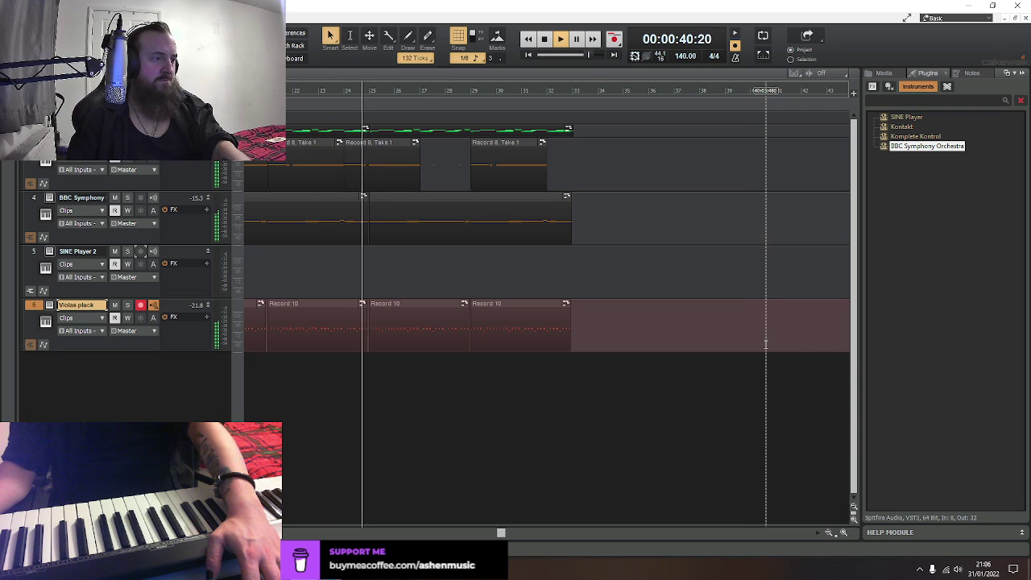
pyautogui.click(546, 40)
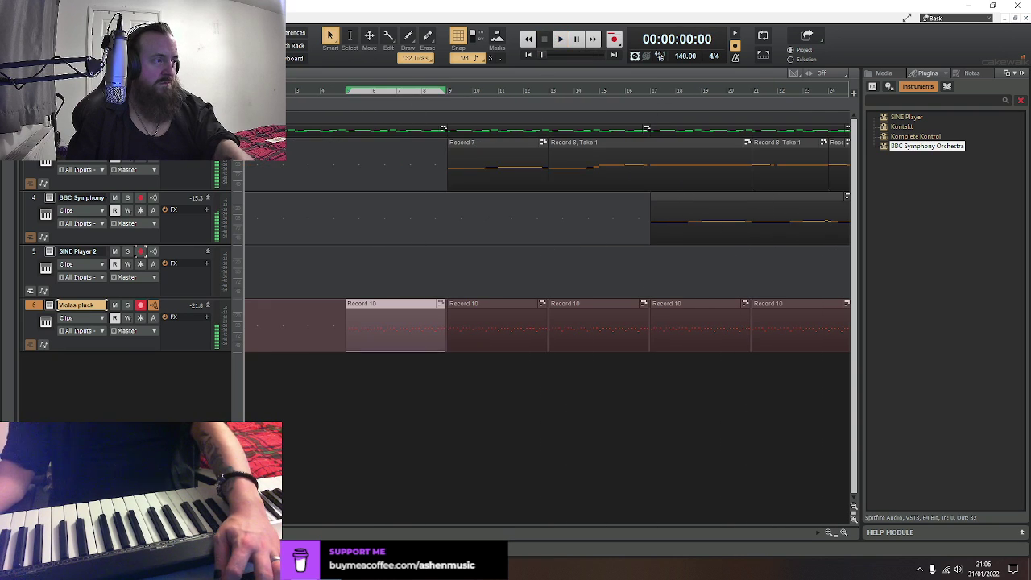
# Delete the empty SINE Player 2 track from the project
pyautogui.click(30, 258)
pyautogui.rightClick(45, 267)
pyautogui.rightClick(36, 256)
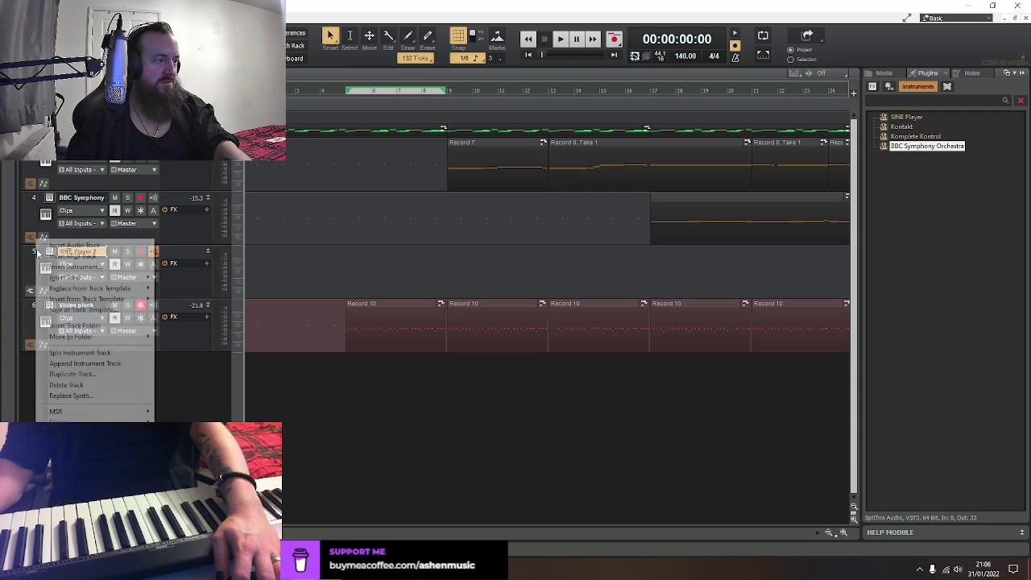
pyautogui.click(32, 248)
pyautogui.rightClick(32, 248)
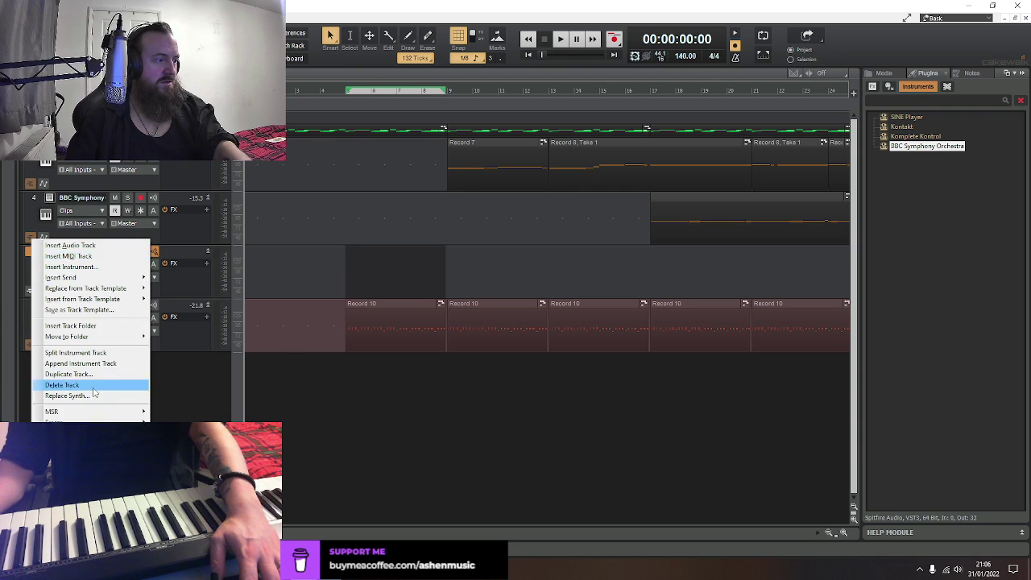
pyautogui.click(93, 387)
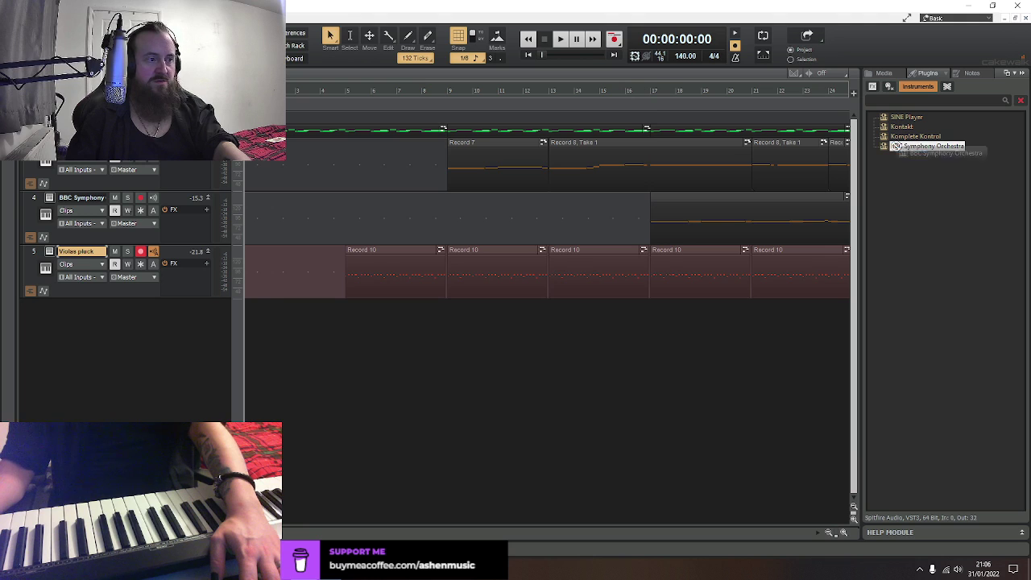
# Insert a new BBC Symphony Orchestra instrument track and rename the existing BBC Symphony track above Violas pluck as oboe 2
pyautogui.moveTo(91, 366); pyautogui.dragTo(91, 366)
pyautogui.press('Return')
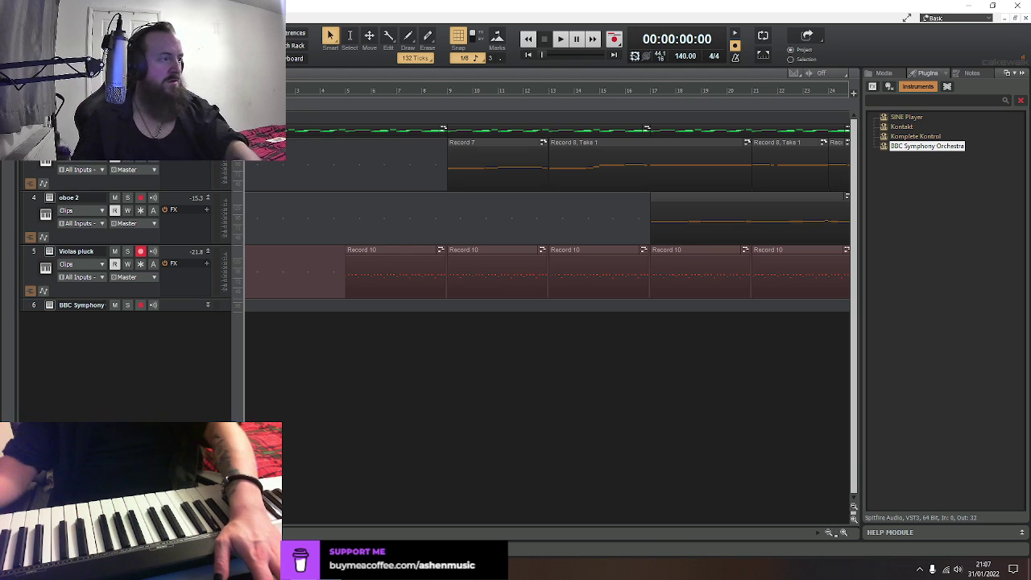
# Delete the unneeded collapsed track located above the oboe 2 track
pyautogui.moveTo(382, 533)
pyautogui.mouseDown()
pyautogui.moveTo(539, 568)
pyautogui.moveTo(382, 538)
pyautogui.mouseUp()
pyautogui.hotkey('ctrl', 'a')
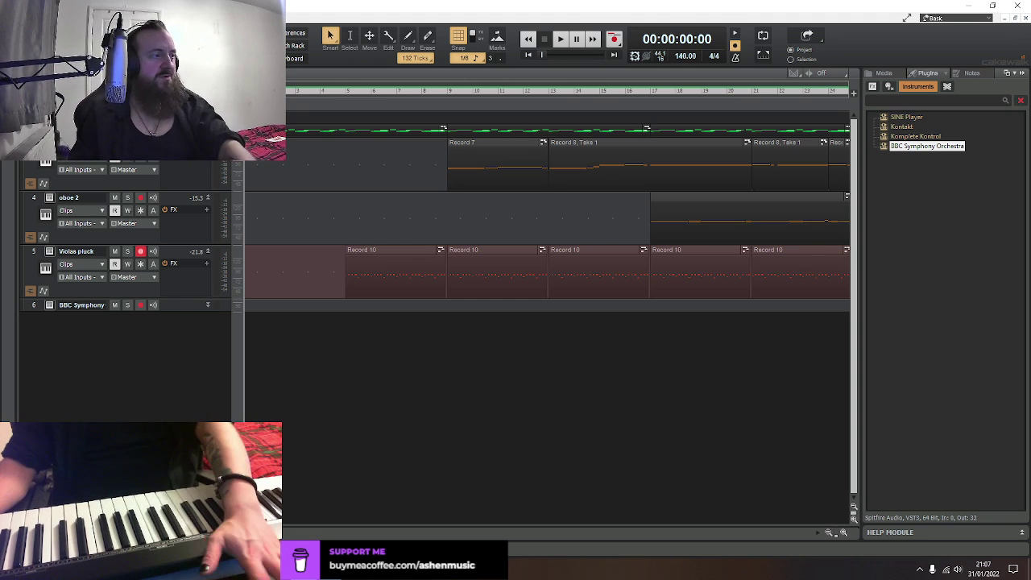
pyautogui.rightClick(32, 182)
pyautogui.click(113, 274)
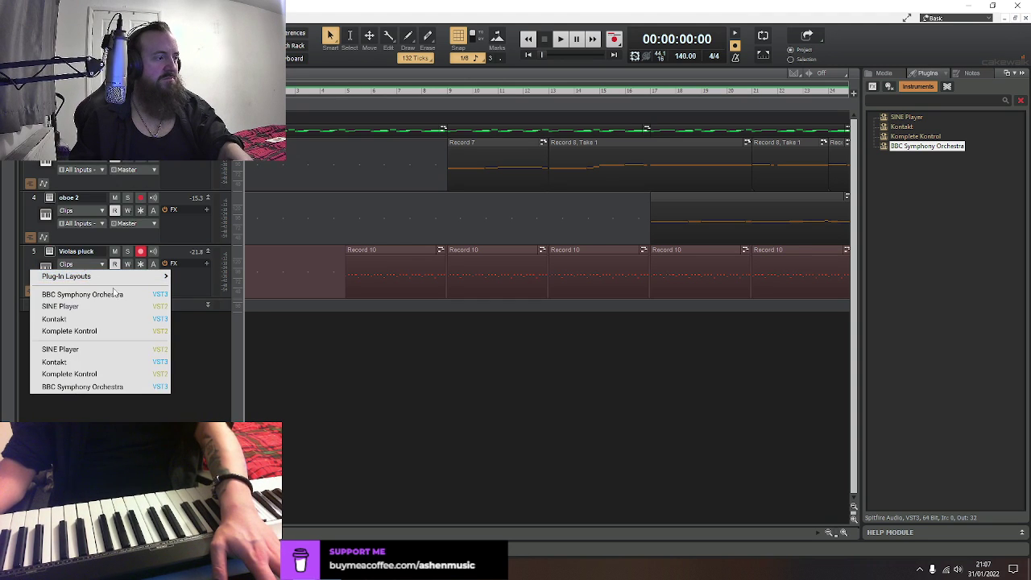
pyautogui.click(82, 294)
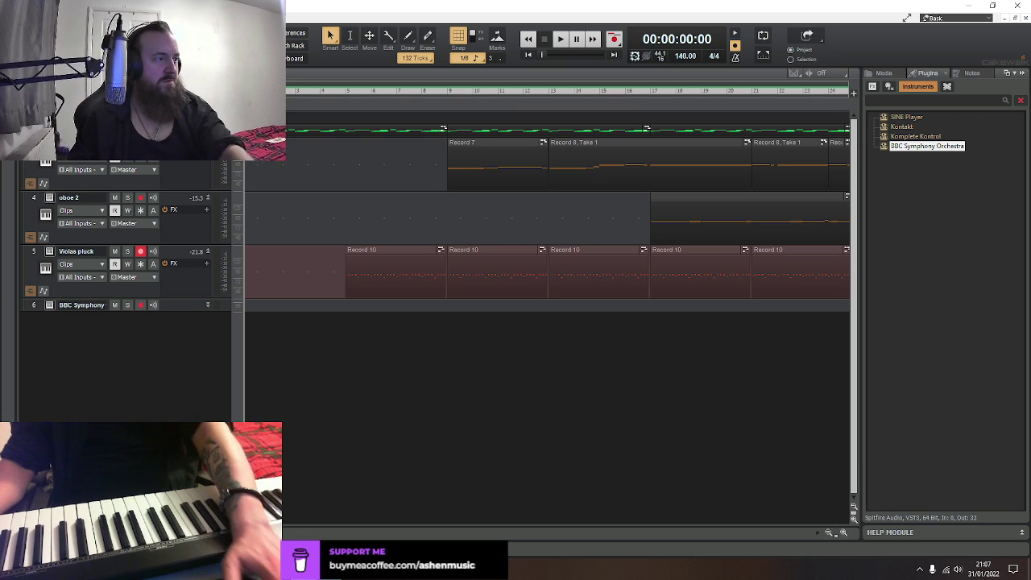
pyautogui.rightClick(31, 181)
pyautogui.click(101, 259)
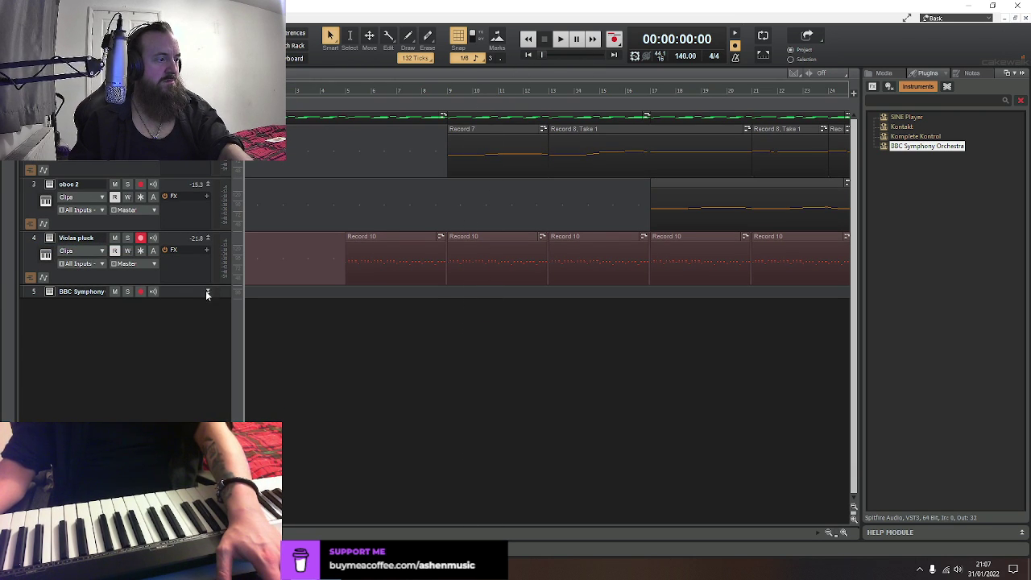
# Expand the new BBC Symphony Orchestra track, rename it Clarinet, and load the clarinet sound in its instrument
pyautogui.click(207, 292)
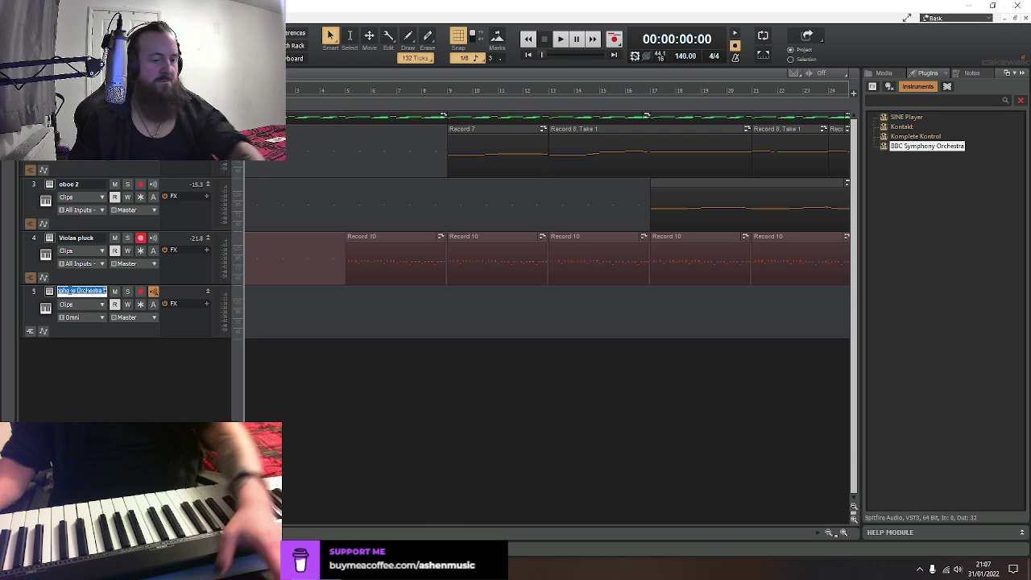
pyautogui.write('Clarinet')
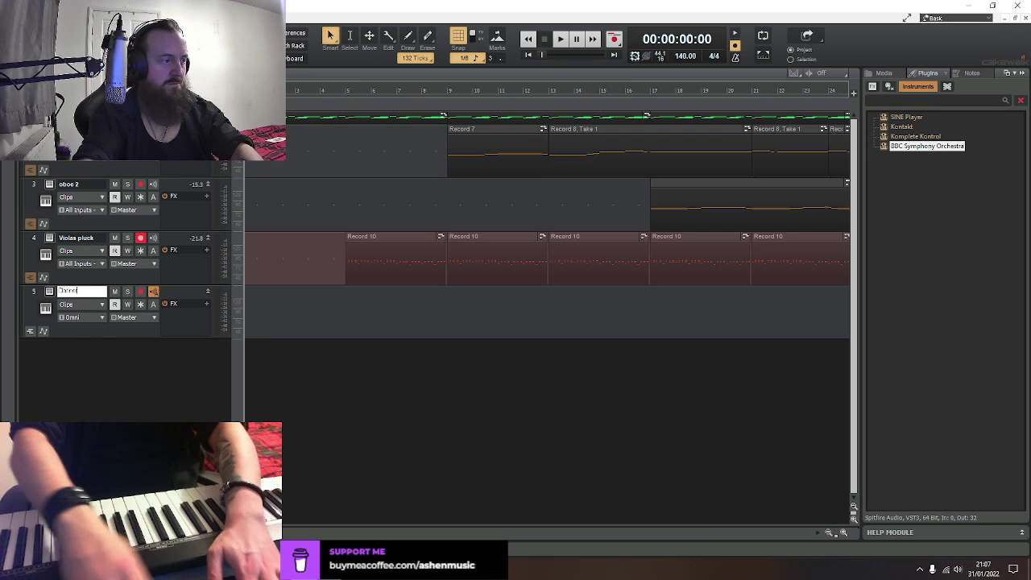
pyautogui.click(49, 294)
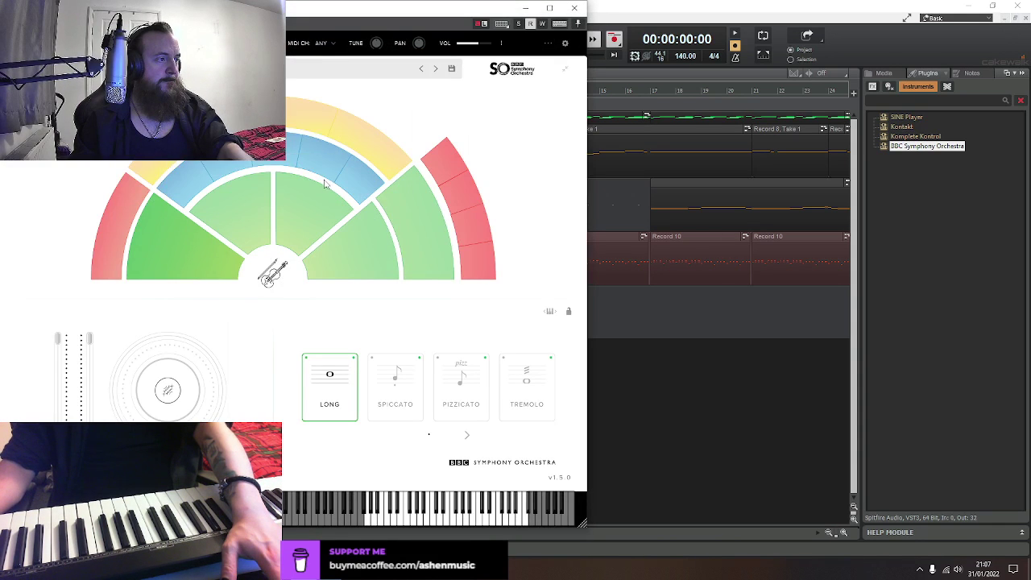
pyautogui.click(314, 161)
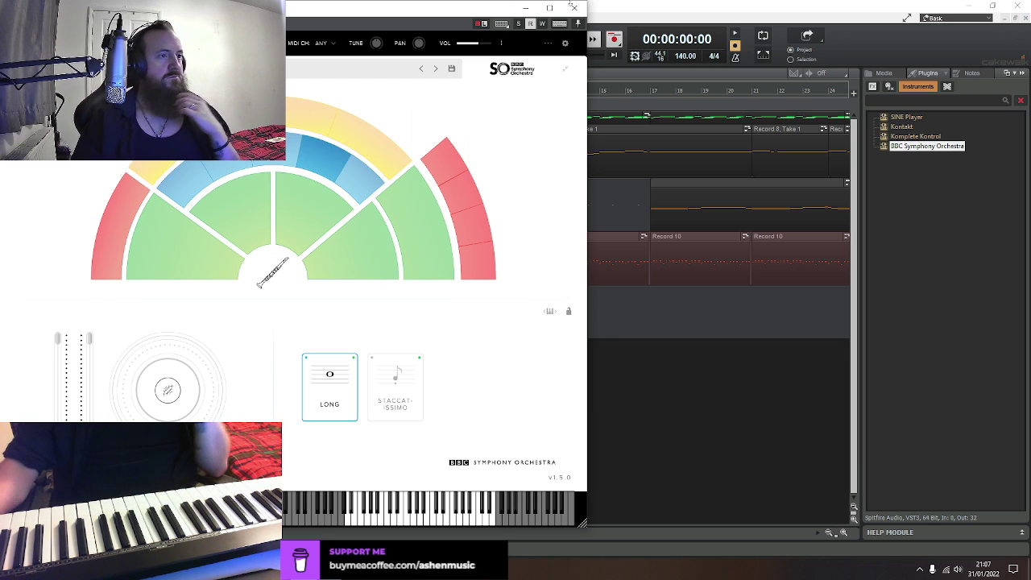
pyautogui.click(574, 7)
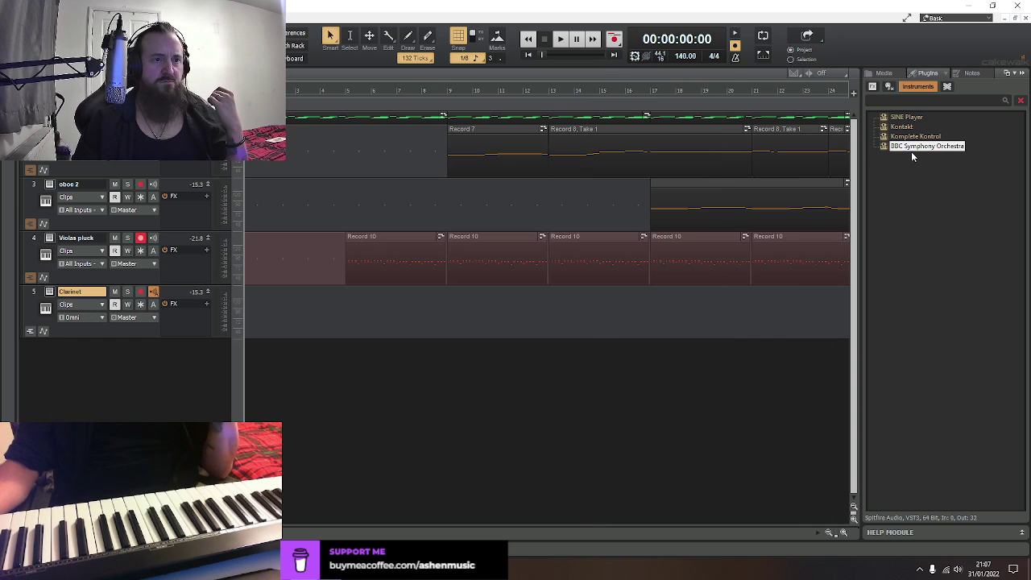
# Insert another BBC Symphony Orchestra as a simple instrument track and name it Bassoon
pyautogui.moveTo(102, 391); pyautogui.dragTo(104, 386)
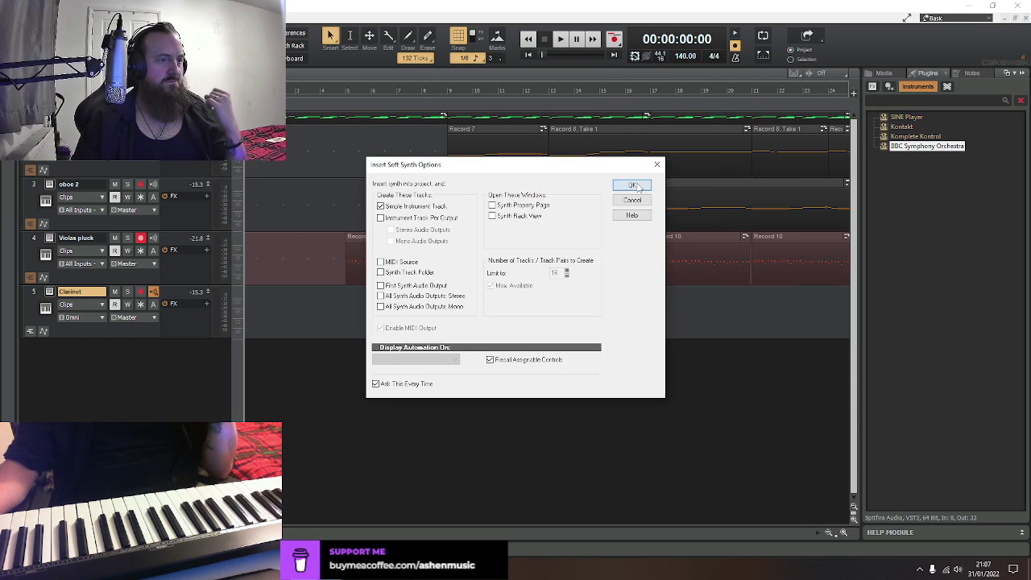
pyautogui.click(632, 183)
pyautogui.click(209, 346)
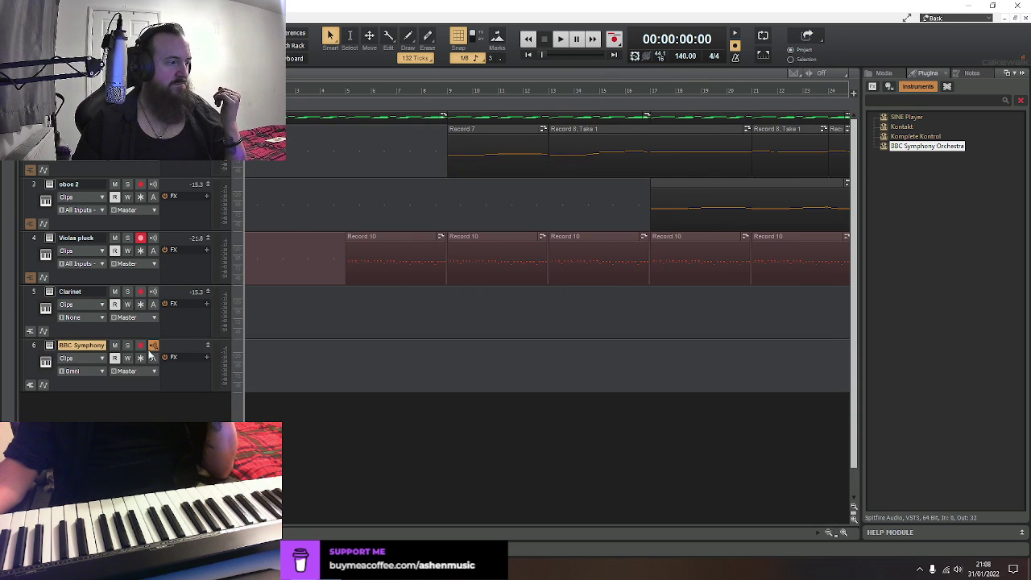
pyautogui.write('Bassoon')
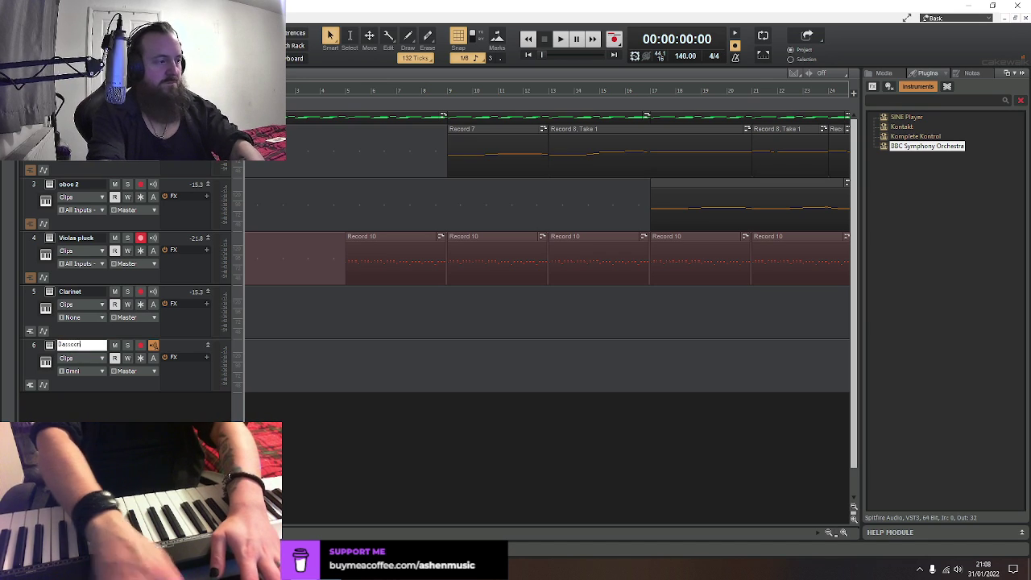
pyautogui.press('Return')
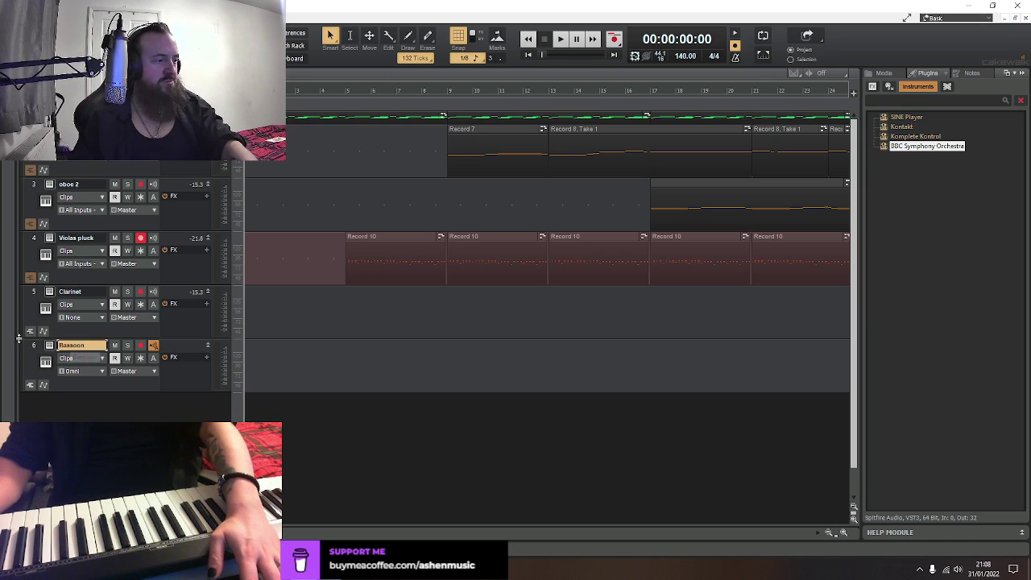
# Load Bassoons a3 on the Bassoon track and arm it for recording in place of the Violas pluck track
pyautogui.click(45, 362)
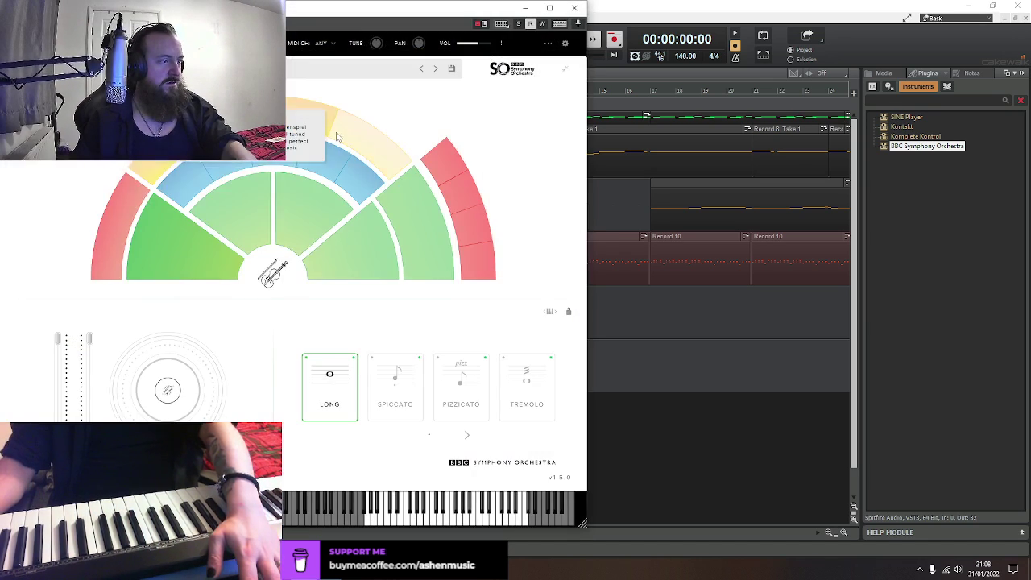
pyautogui.click(359, 186)
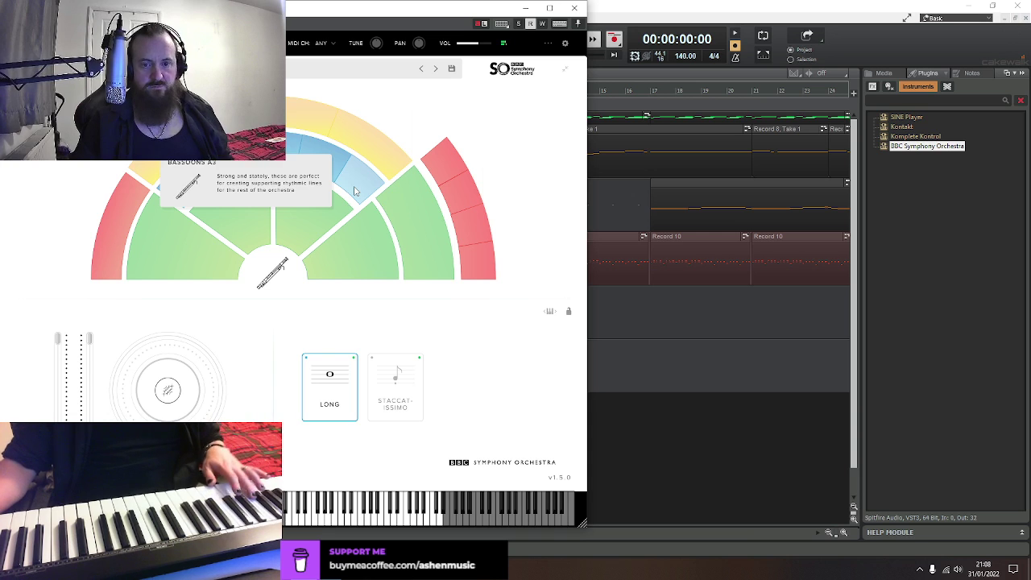
pyautogui.click(574, 8)
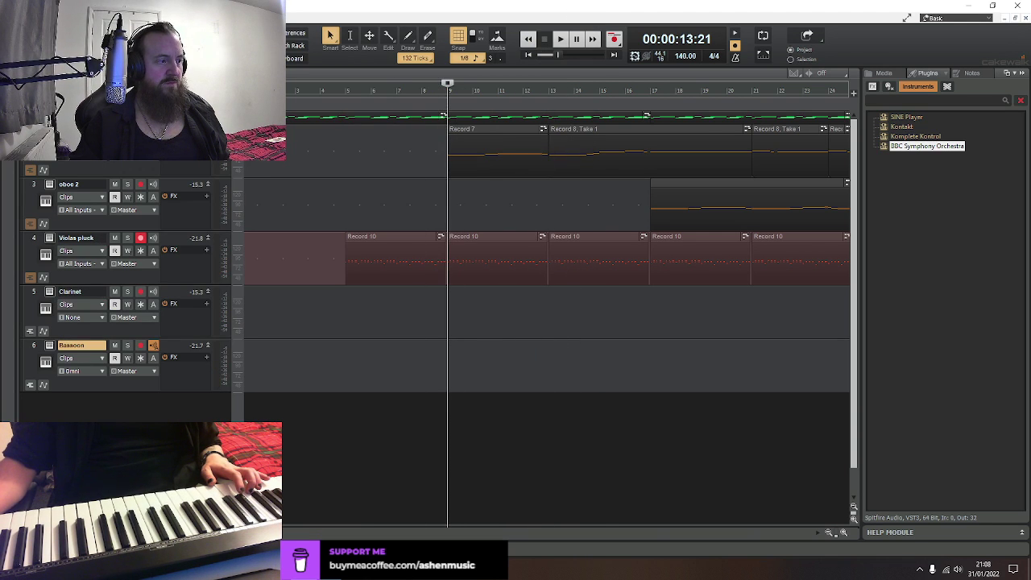
pyautogui.click(141, 345)
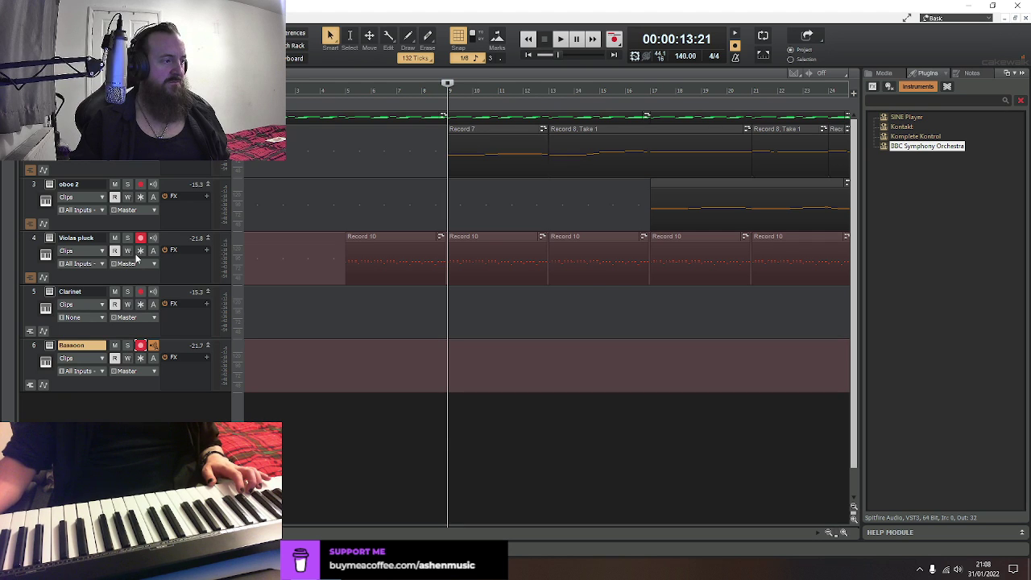
pyautogui.click(139, 240)
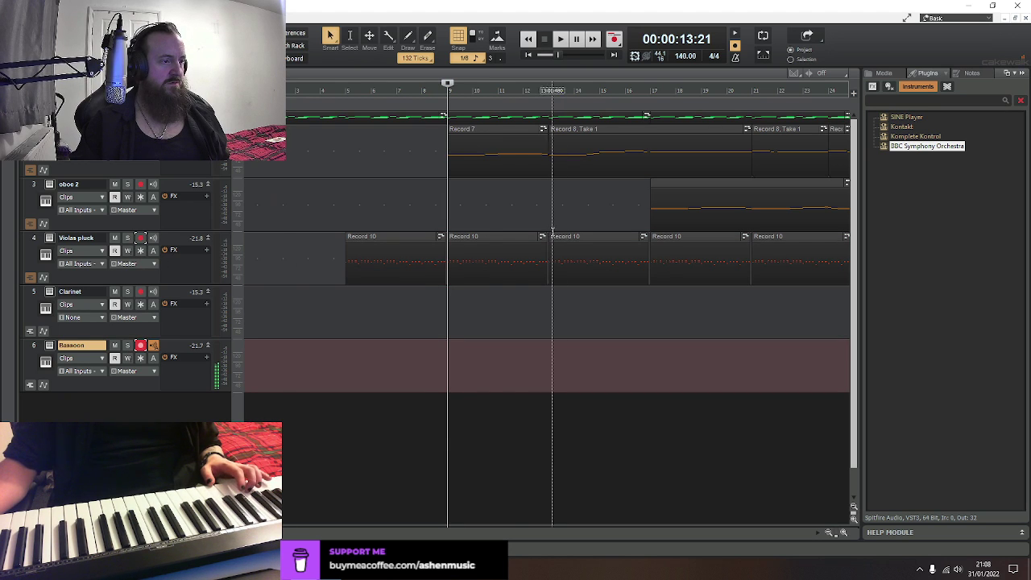
# Open the Violas pluck clip at bar 9 in the piano roll and select its lowest notes from bar 8 through bar 11
pyautogui.click(471, 239)
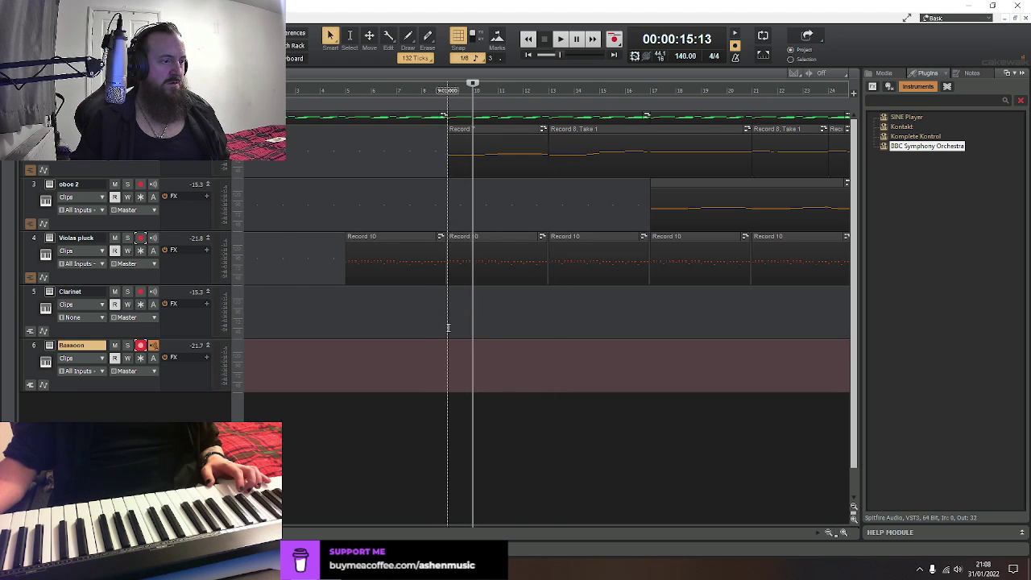
pyautogui.click(473, 241)
pyautogui.doubleClick(475, 234)
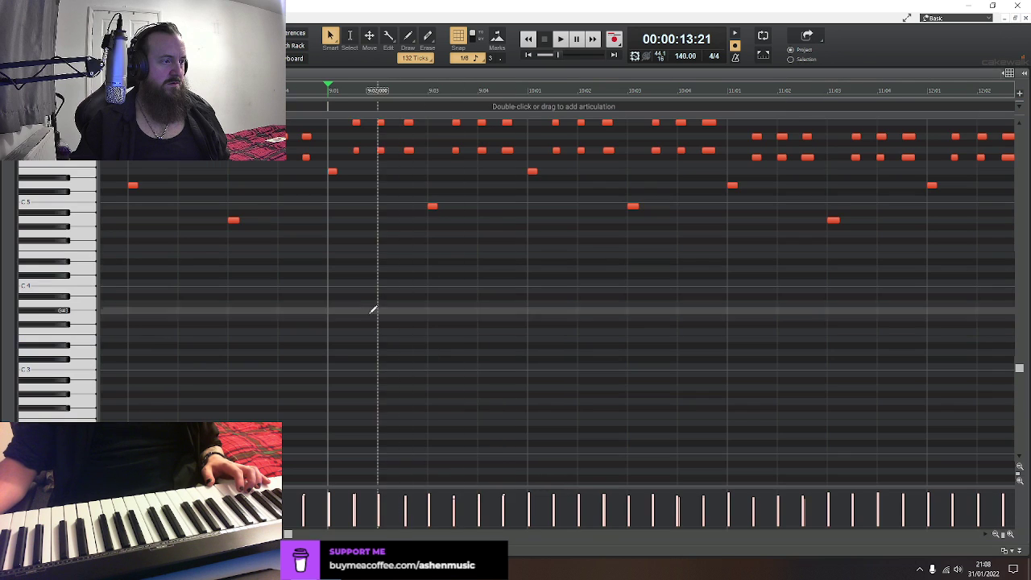
pyautogui.click(997, 534)
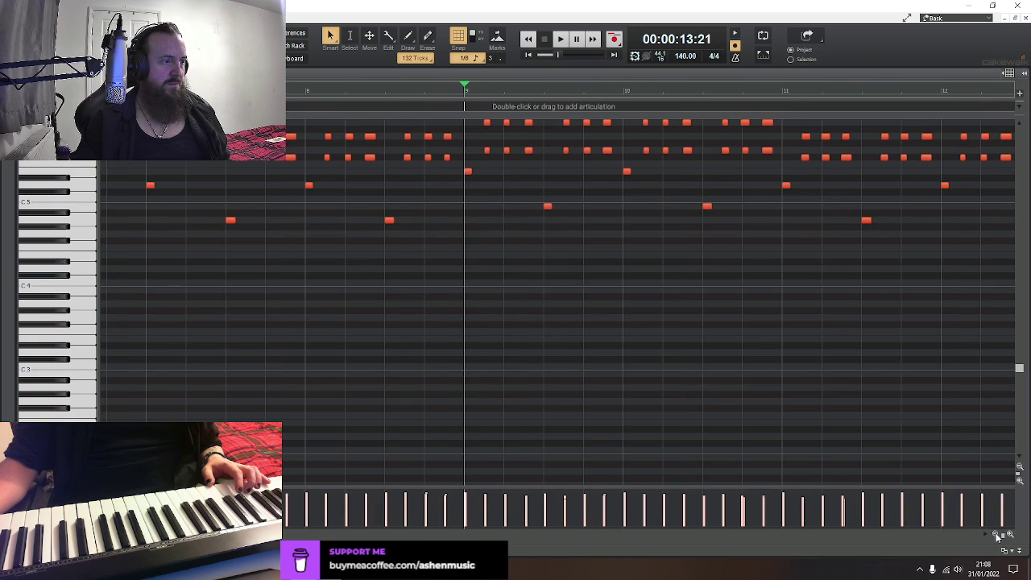
pyautogui.moveTo(382, 201); pyautogui.dragTo(975, 298)
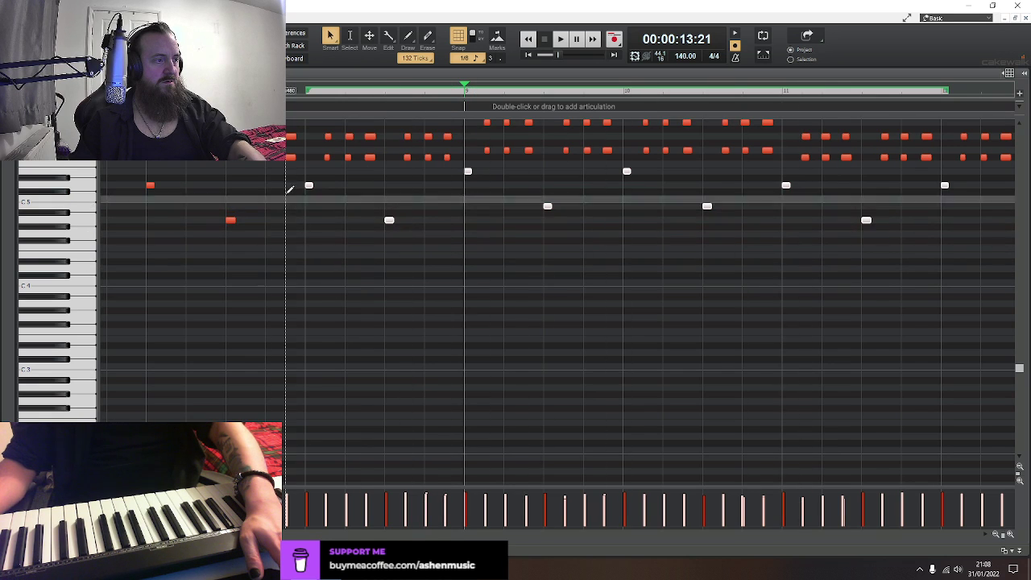
pyautogui.moveTo(306, 172); pyautogui.dragTo(894, 283)
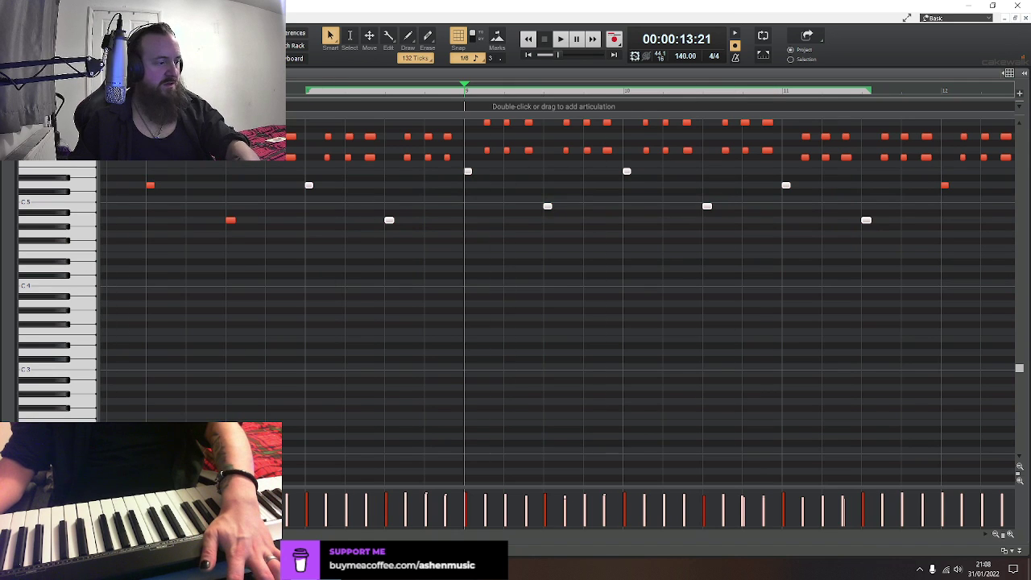
# Return to the track view and copy the selected low viola notes onto the Bassoon track at bar 9
pyautogui.press('d')
pyautogui.rightClick(473, 149)
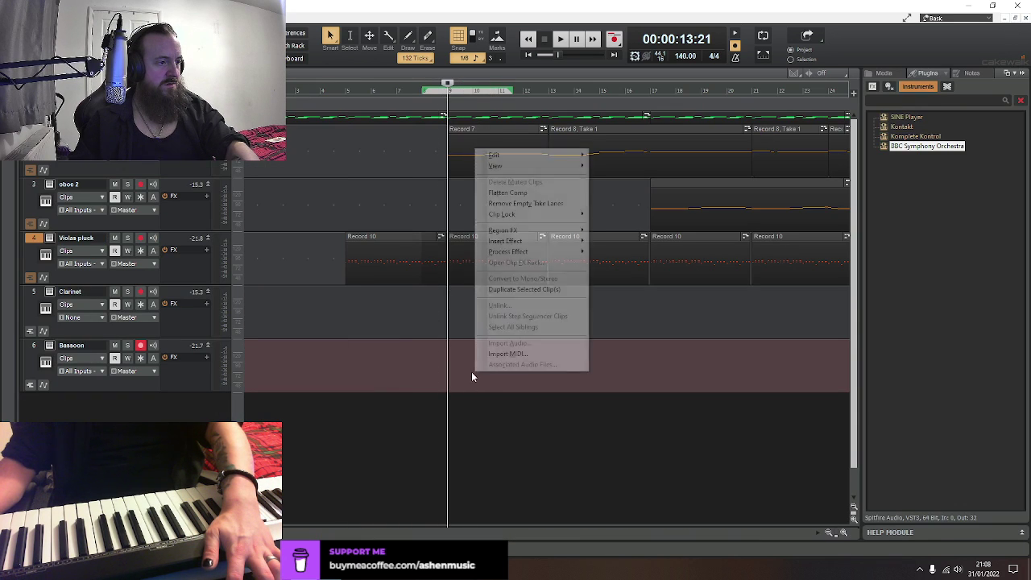
pyautogui.moveTo(519, 171)
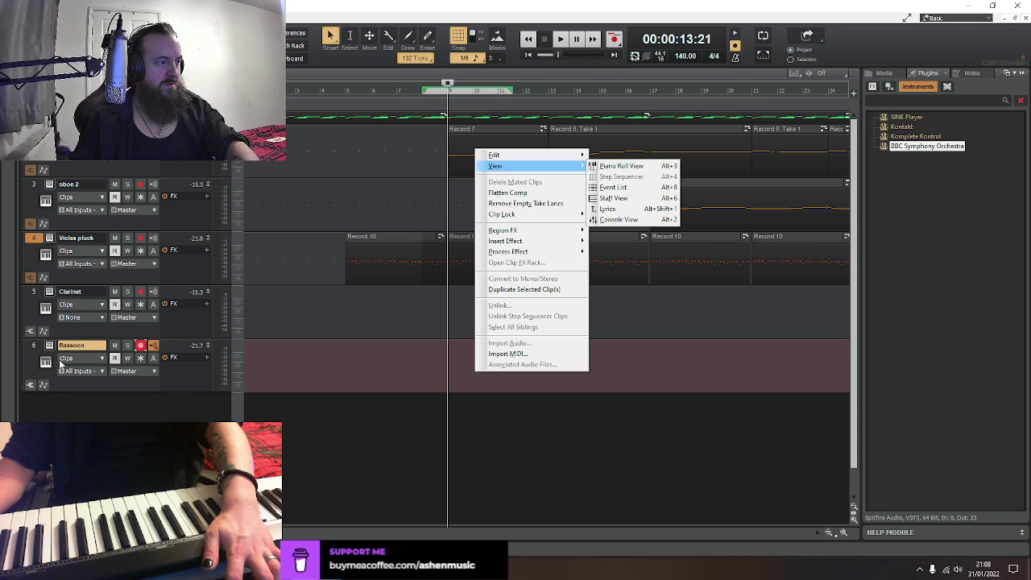
pyautogui.click(38, 345)
pyautogui.hotkey('ctrl', 'v')
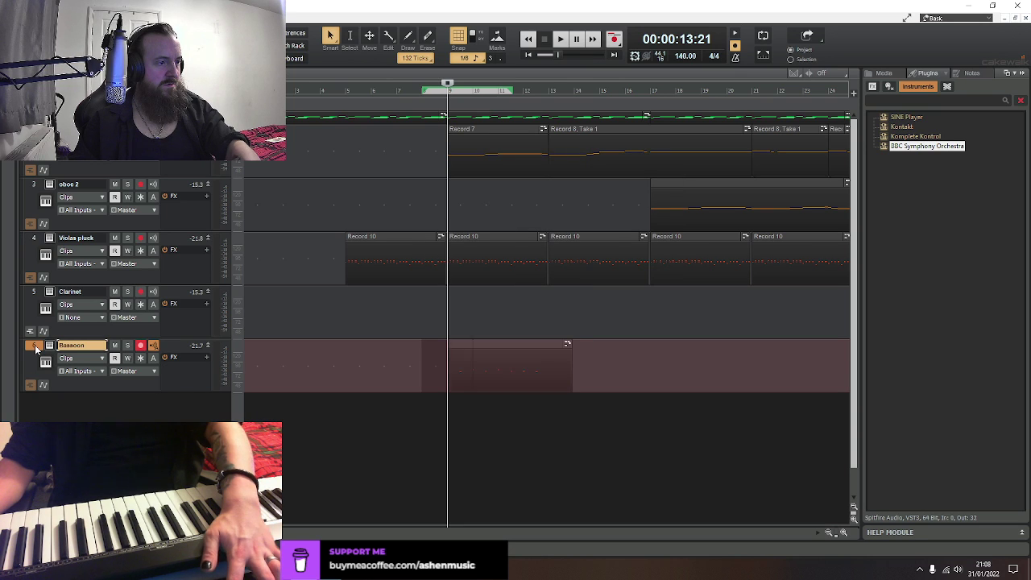
# Solo the Bassoon track and play the pasted notes from just before bar 9
pyautogui.click(444, 418)
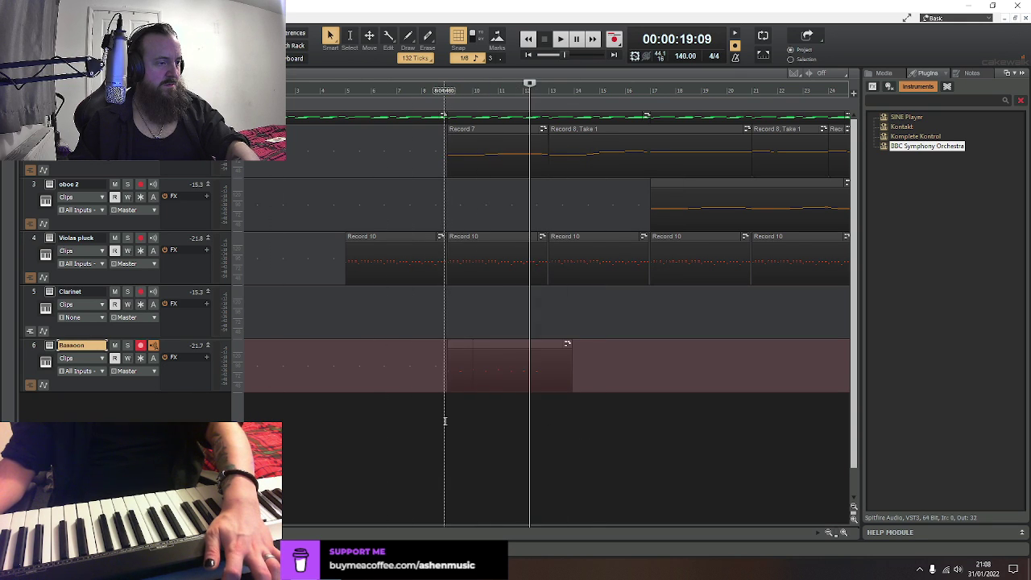
pyautogui.click(127, 345)
pyautogui.press('space')
# Bounce the pasted Bassoon clips at bar 9 into a single clip and select it
pyautogui.moveTo(626, 370); pyautogui.dragTo(482, 358)
pyautogui.rightClick(482, 358)
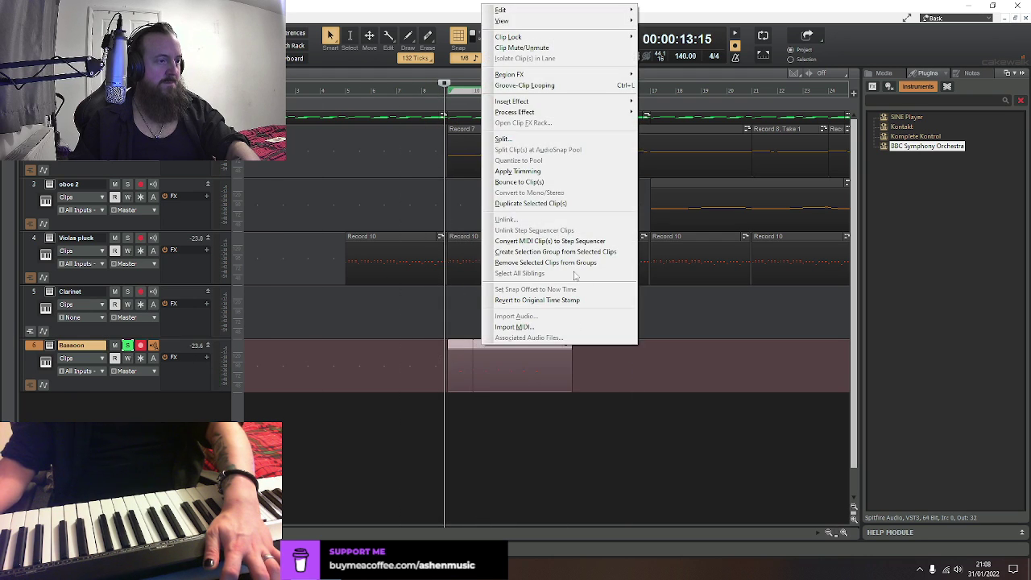
pyautogui.click(523, 180)
pyautogui.click(476, 348)
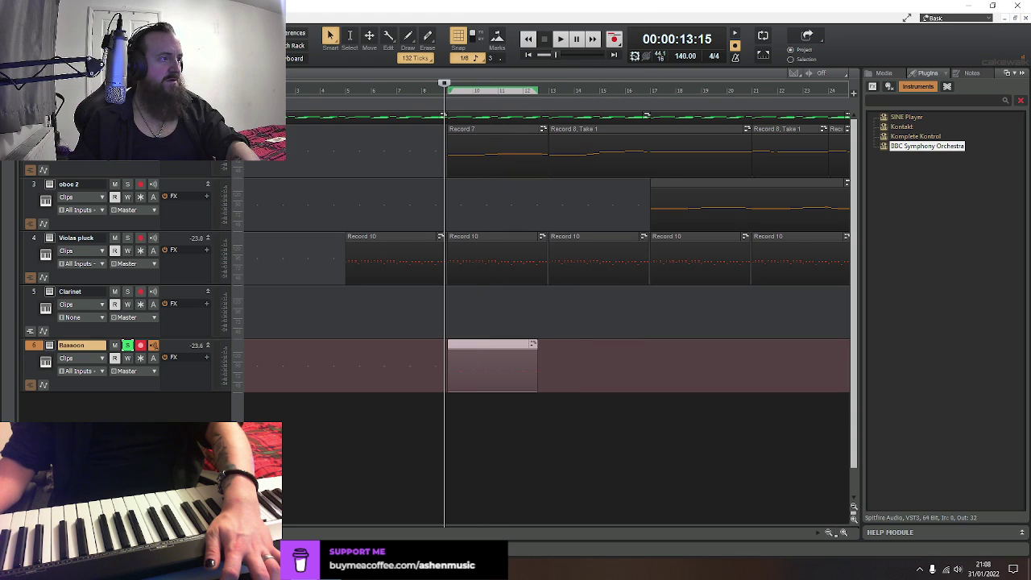
# Apply Transpose to the bounced Bassoon clip and play the track briefly
pyautogui.hotkey('alt', 'p')
pyautogui.press('t')
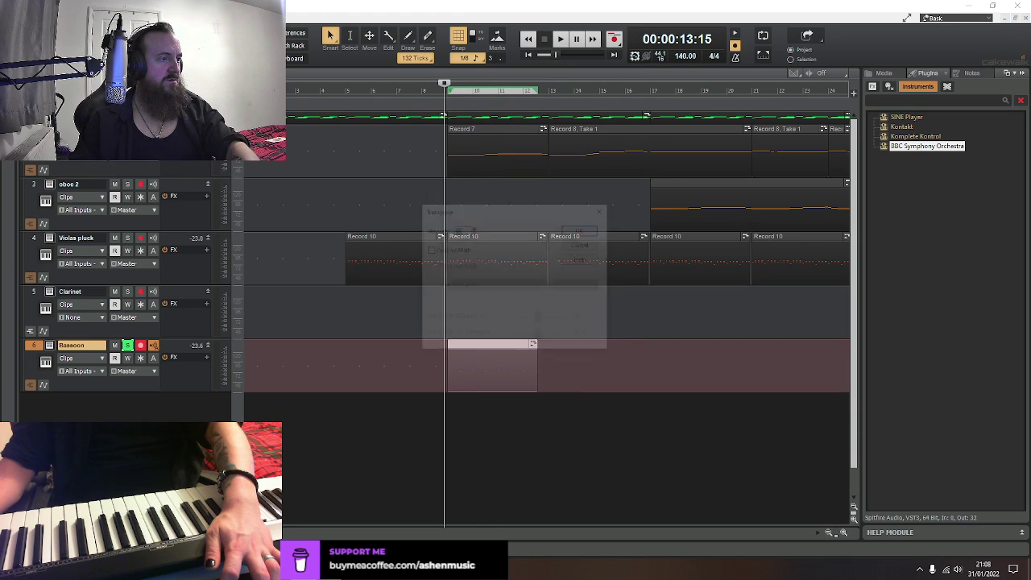
pyautogui.press('Return')
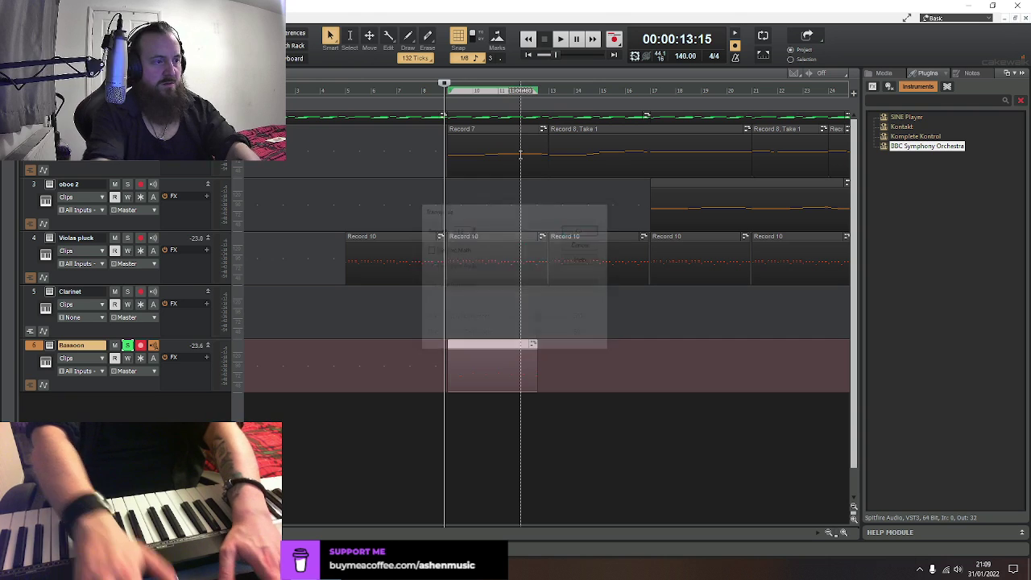
pyautogui.press('space')
pyautogui.press('space')
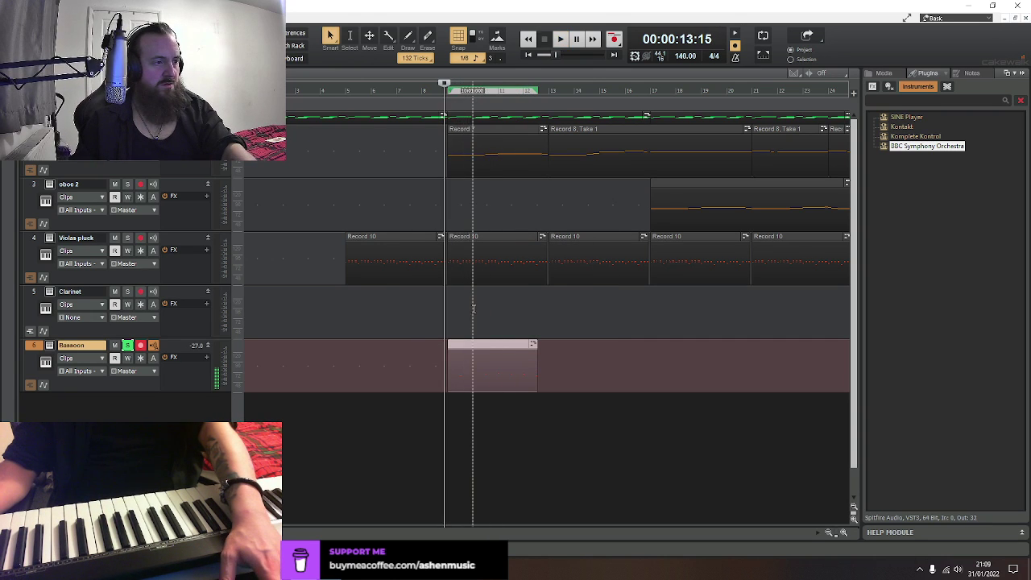
# Open the Bassoon clip in the piano roll and play its notes from just before bar 9
pyautogui.hotkey('alt', '3')
pyautogui.click(456, 269)
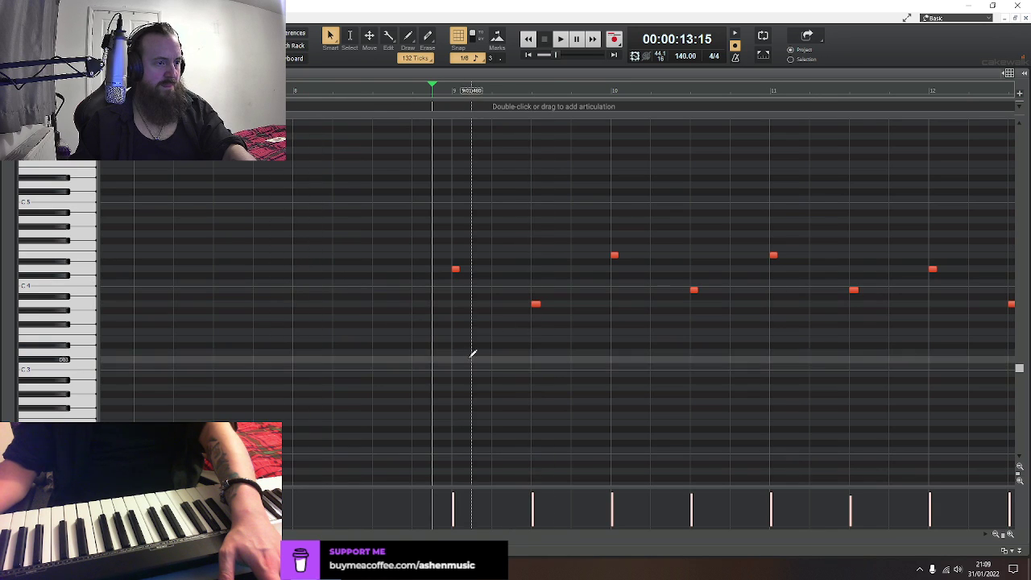
pyautogui.press('space')
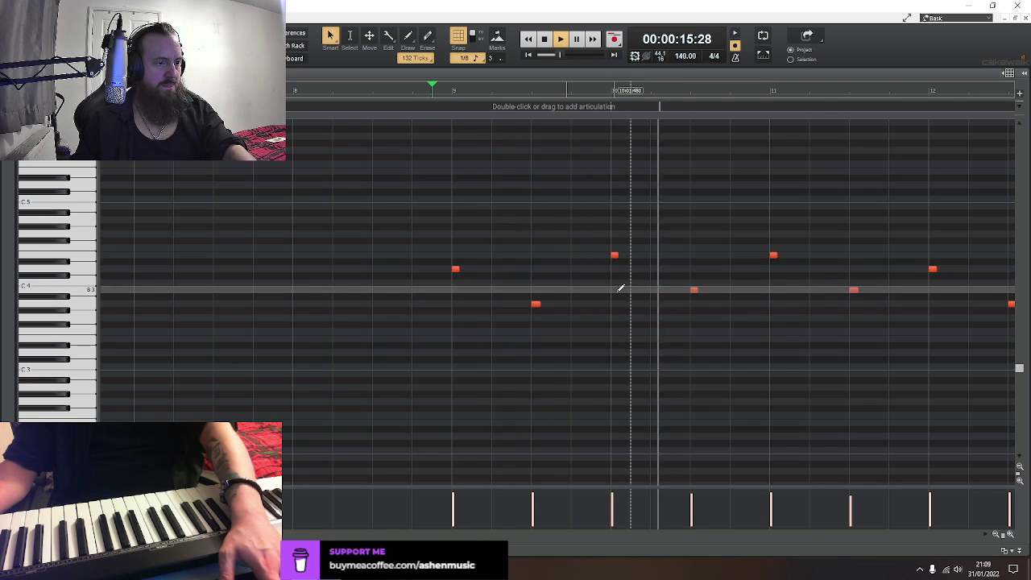
pyautogui.press('space')
# Delete the two Bassoon notes in bar 9 and add a matching D4 and A3 pair in bar 13
pyautogui.moveTo(452, 254); pyautogui.dragTo(557, 327)
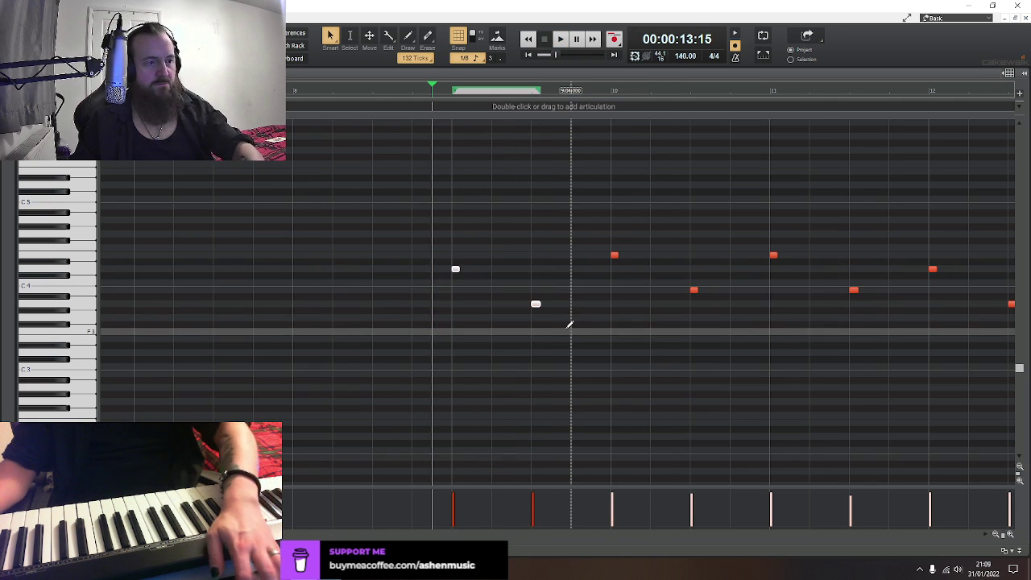
pyautogui.press('Delete')
pyautogui.hscroll(5, 516, 249)
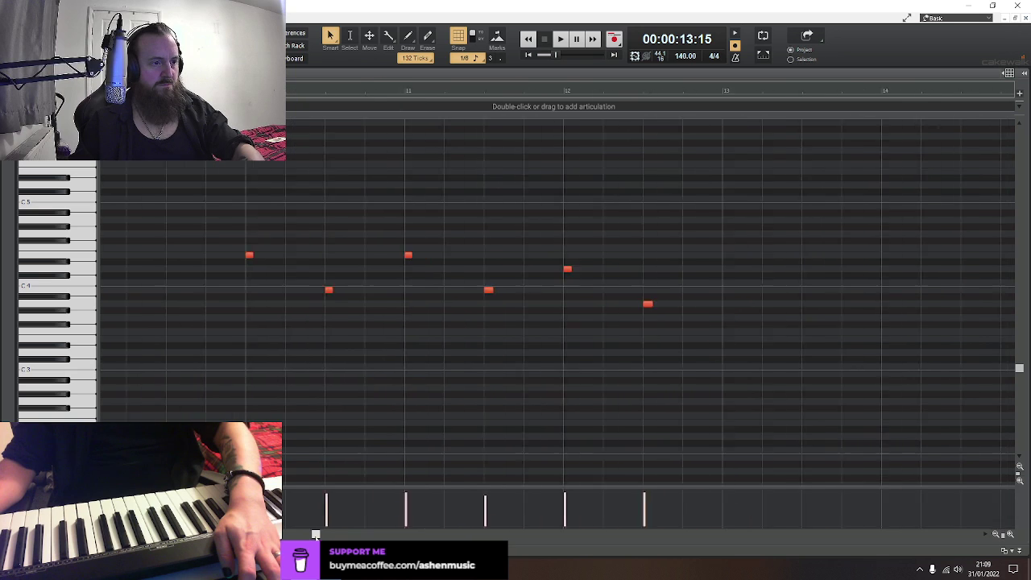
pyautogui.click(692, 269)
pyautogui.click(773, 303)
# Select the eight Bassoon notes from bar 10 through bar 13 and move them one bar earlier to start at bar 9
pyautogui.moveTo(807, 225); pyautogui.dragTo(95, 363)
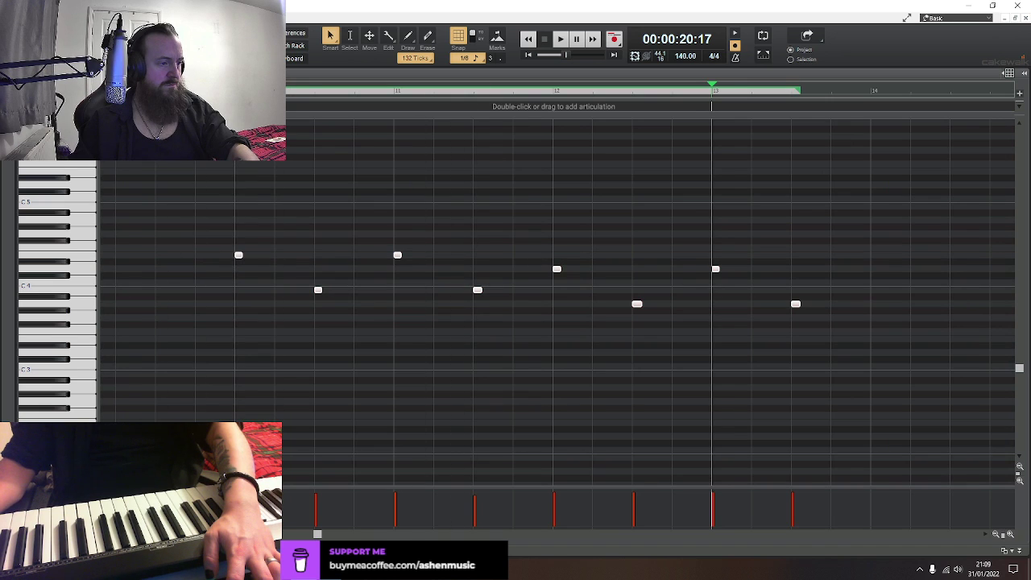
pyautogui.hscroll(-3, 381, 246)
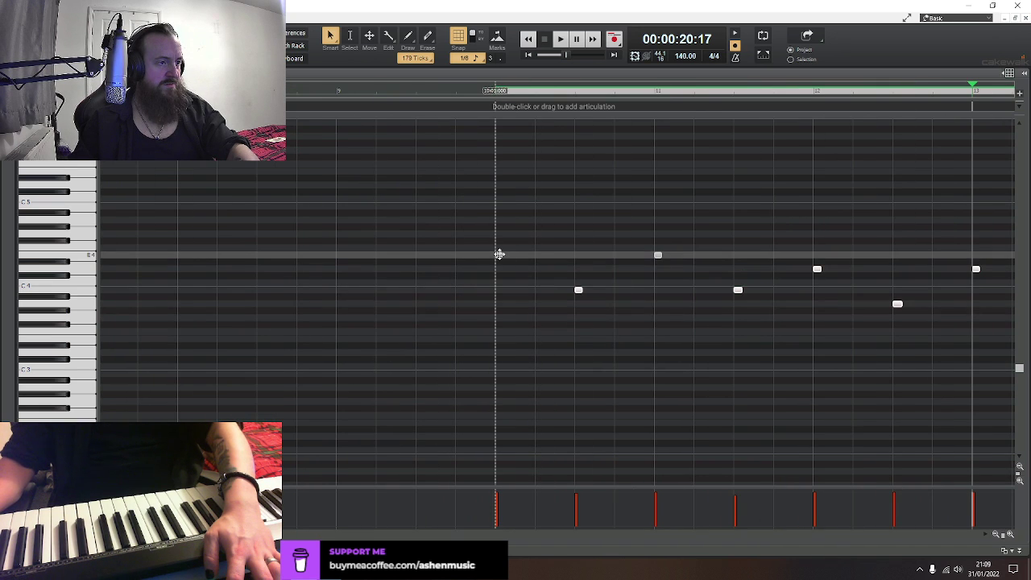
pyautogui.moveTo(500, 255); pyautogui.dragTo(339, 254)
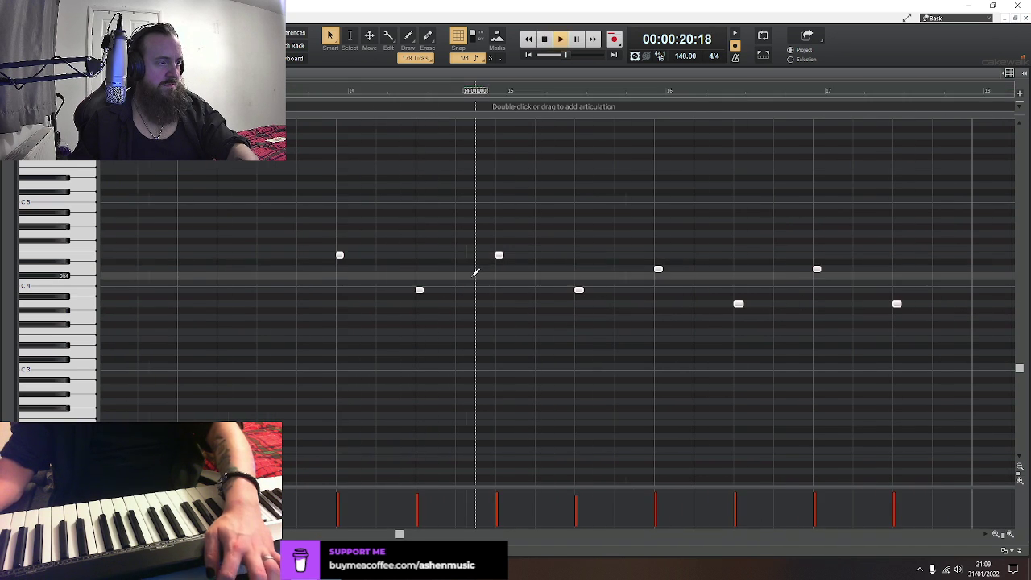
# Play the shifted Bassoon notes from just before bar 9
pyautogui.press('space')
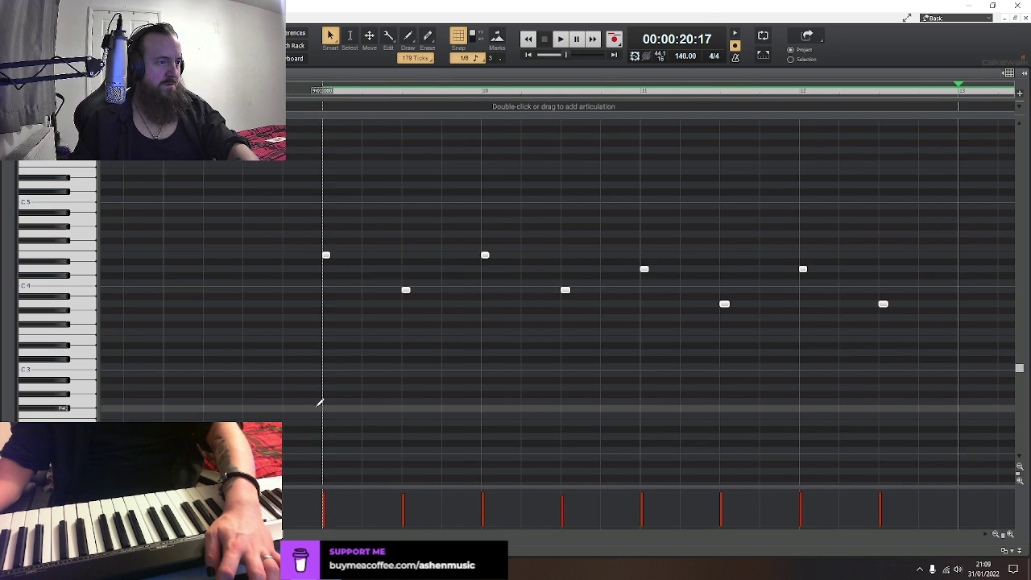
pyautogui.click(311, 403)
pyautogui.press('space')
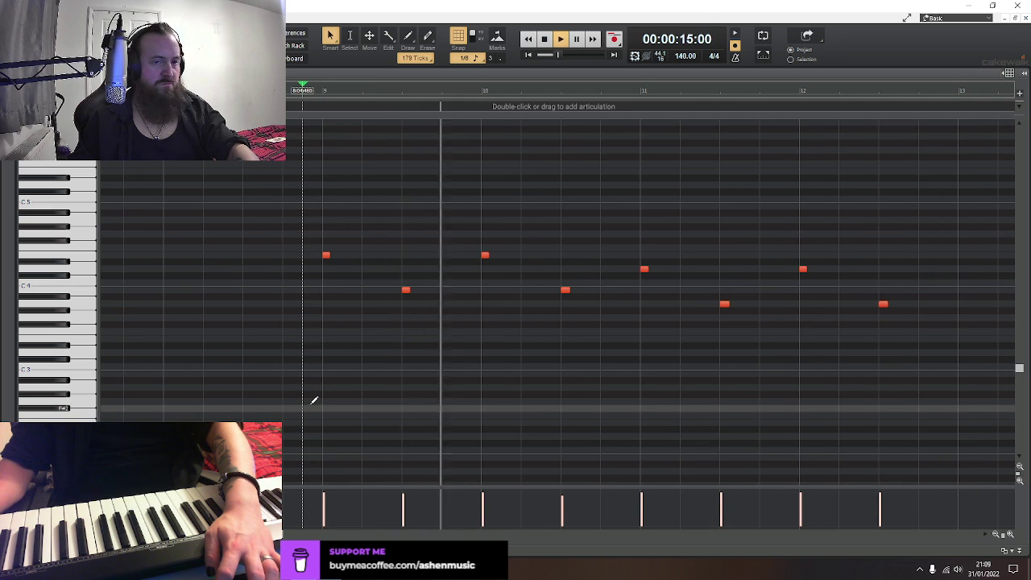
pyautogui.press('space')
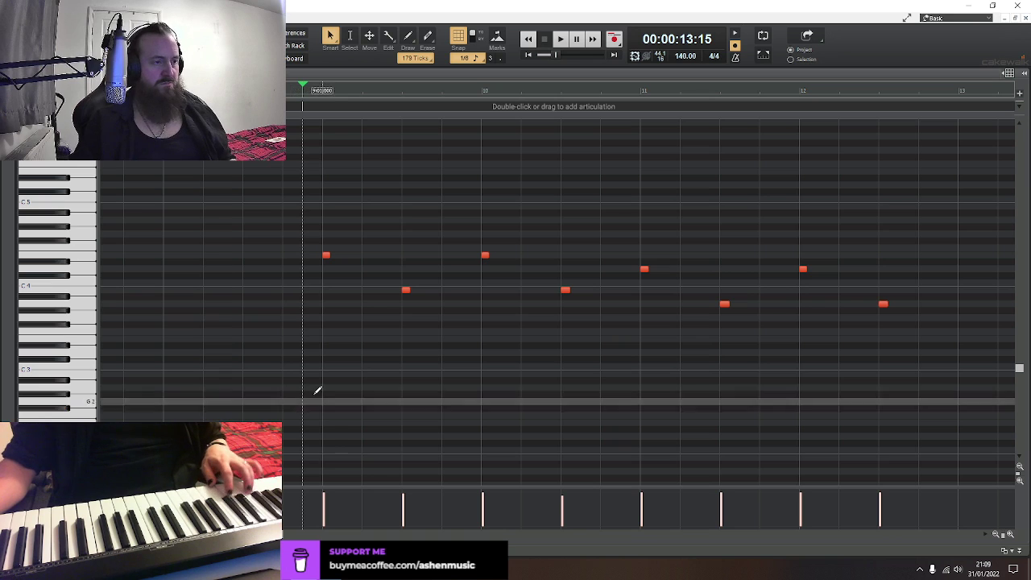
# Transpose all the Bassoon notes down one octave and play them from just before bar 9
pyautogui.hotkey('ctrl', 'a')
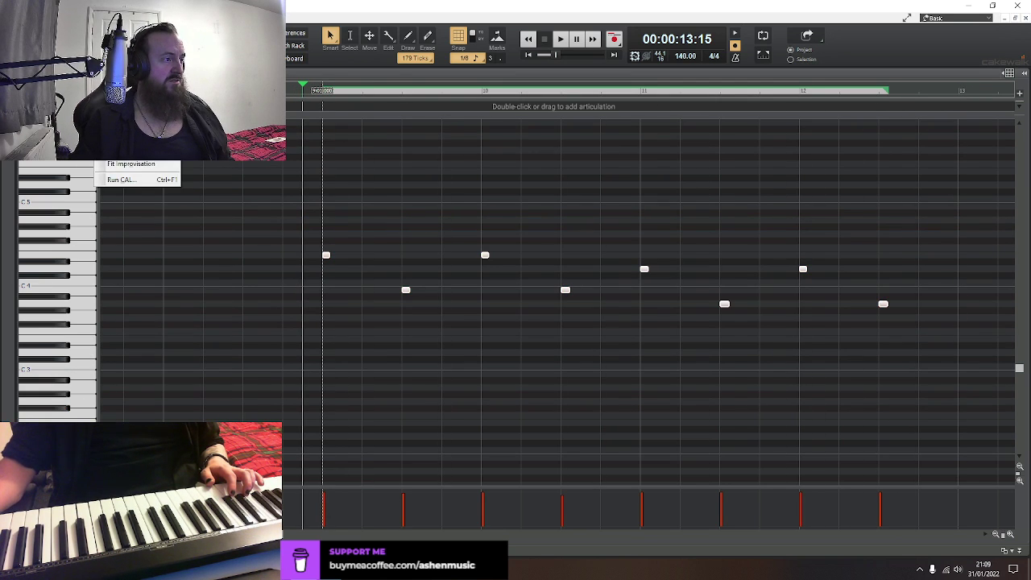
pyautogui.click(129, 72)
pyautogui.click(595, 228)
pyautogui.press('space')
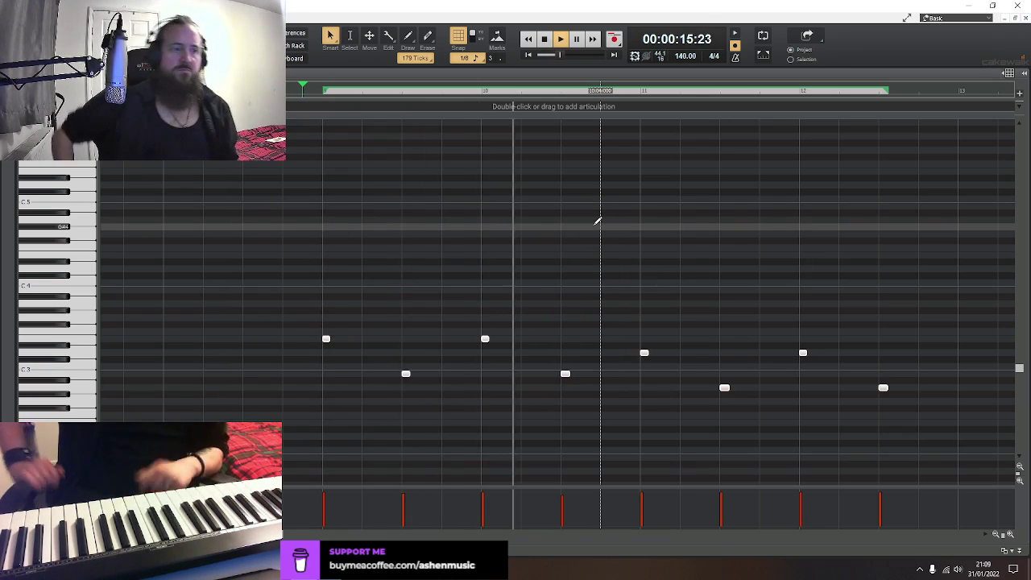
pyautogui.press('space')
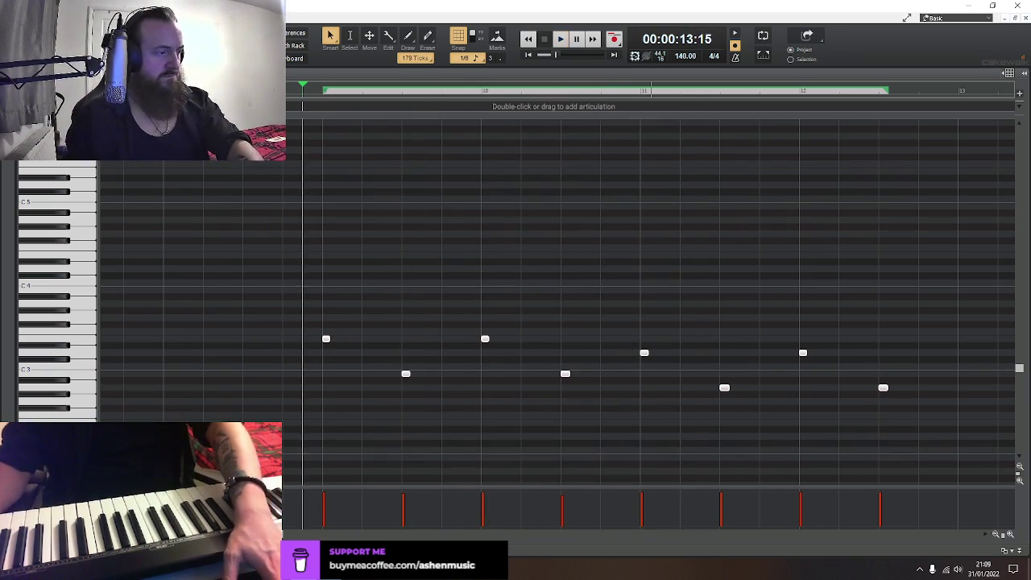
# Return to the track view and bounce the edited Bassoon clips at bar 9 into a single clip
pyautogui.press('d')
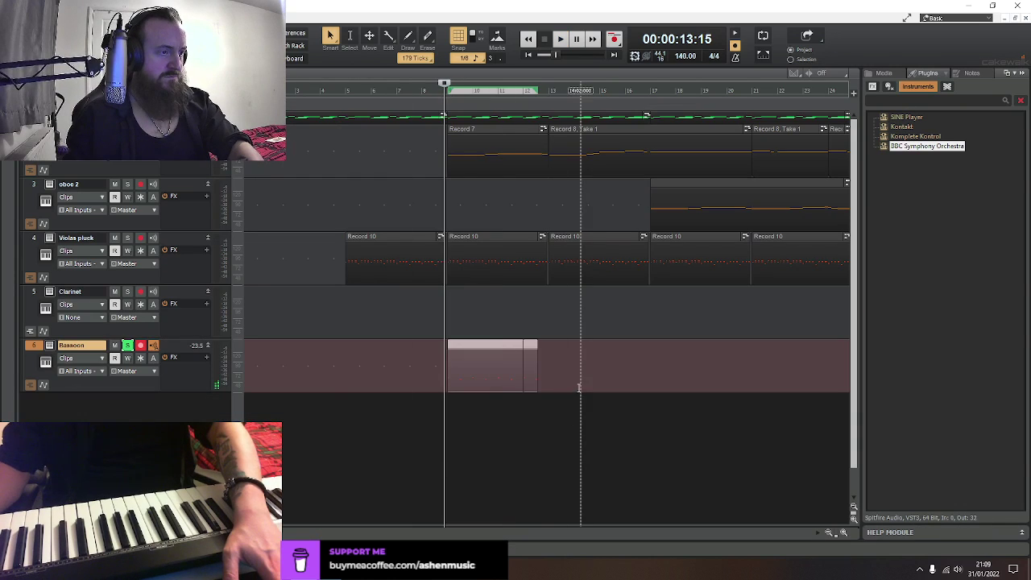
pyautogui.click(578, 387)
pyautogui.click(491, 348)
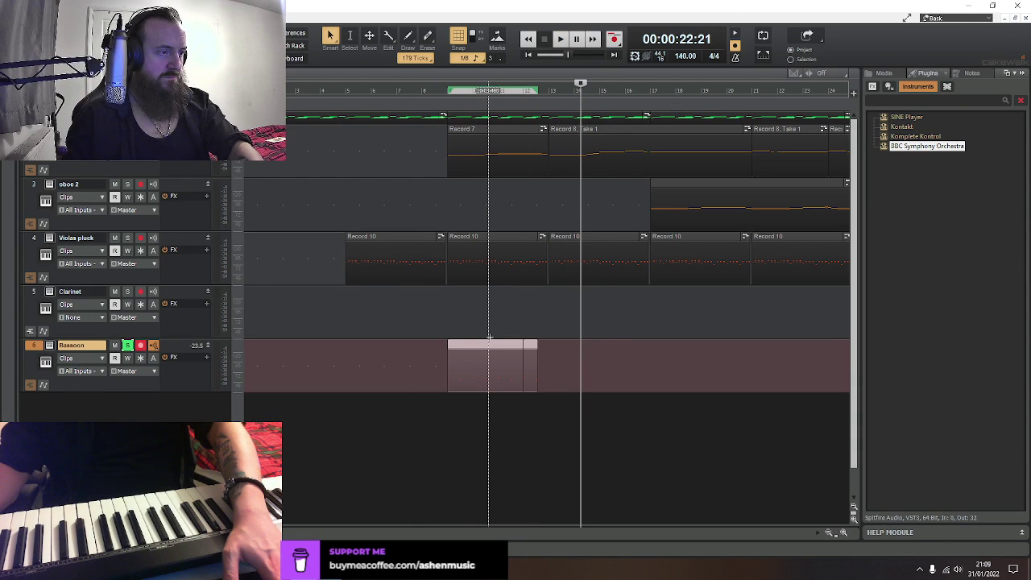
pyautogui.rightClick(491, 348)
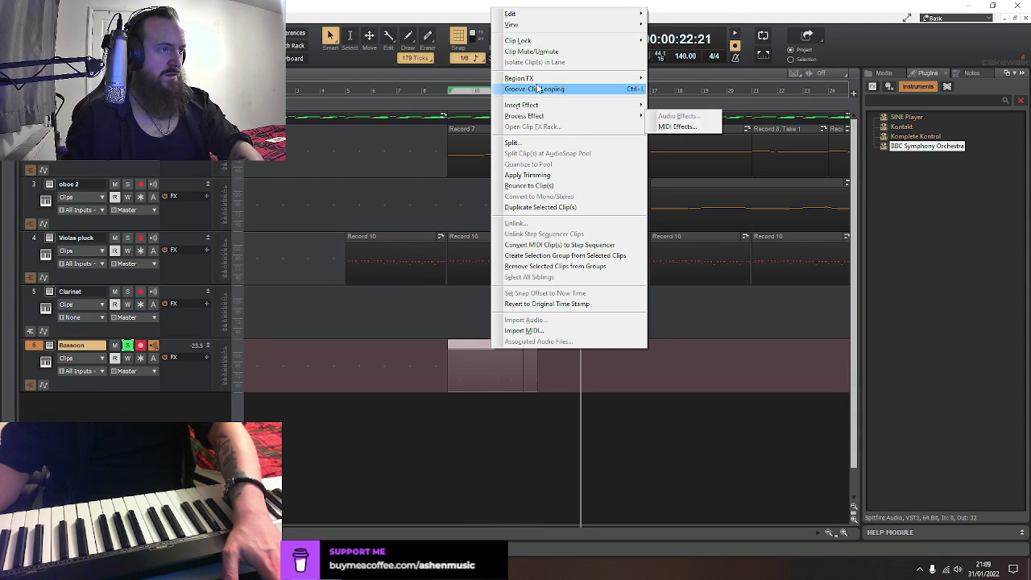
pyautogui.click(564, 186)
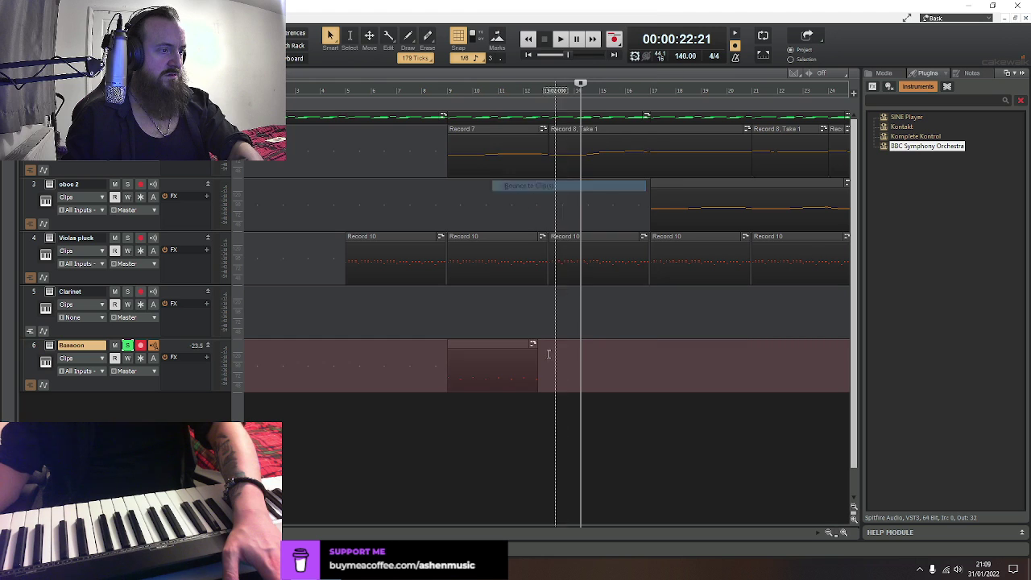
# Copy the bounced Bassoon clip and paste it at bars 13, 17 and 21
pyautogui.click(512, 349)
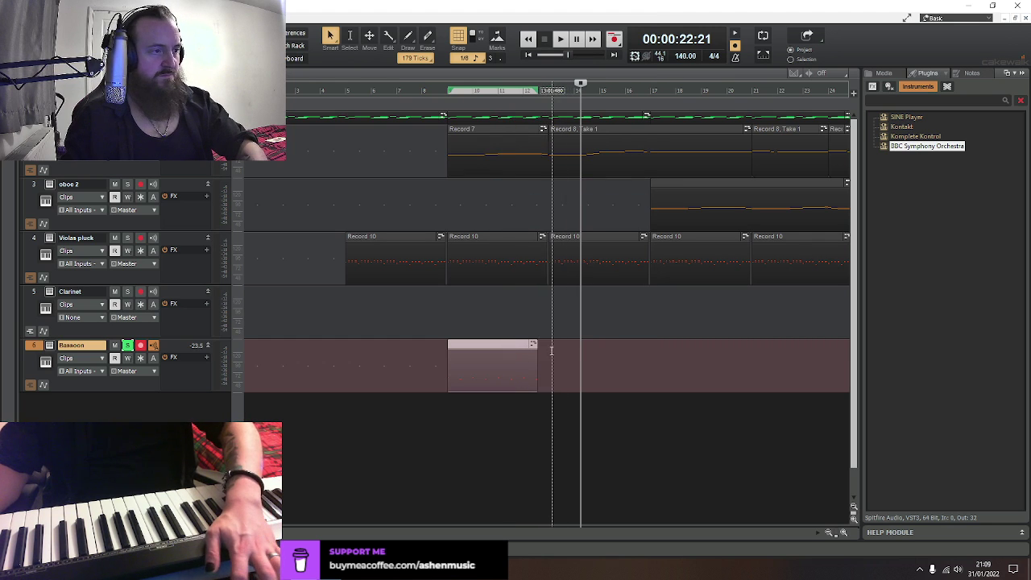
pyautogui.click(550, 354)
pyautogui.hotkey('ctrl', 'v')
pyautogui.hotkey('ctrl', 'v')
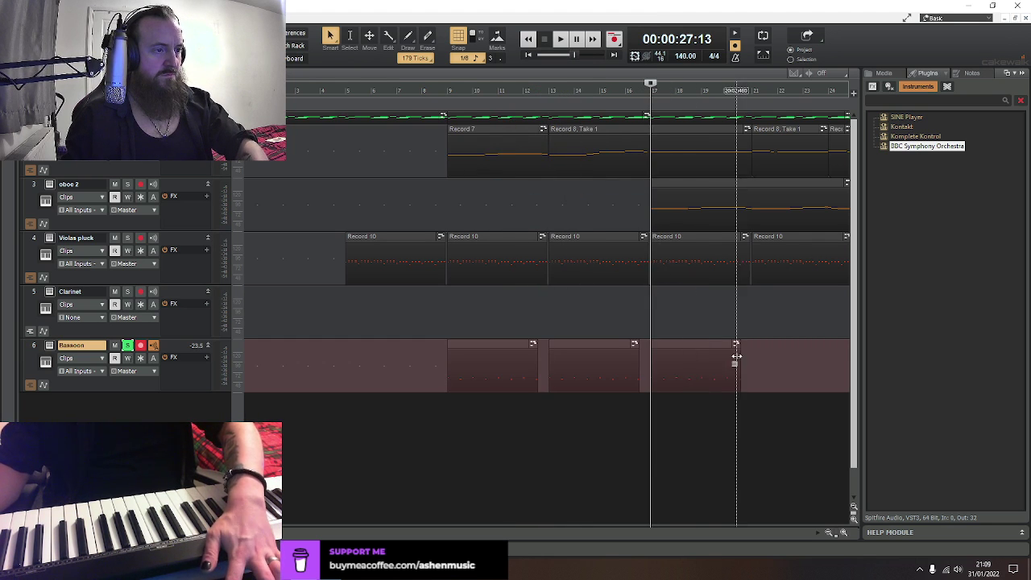
pyautogui.hotkey('ctrl', 'v')
pyautogui.press('space')
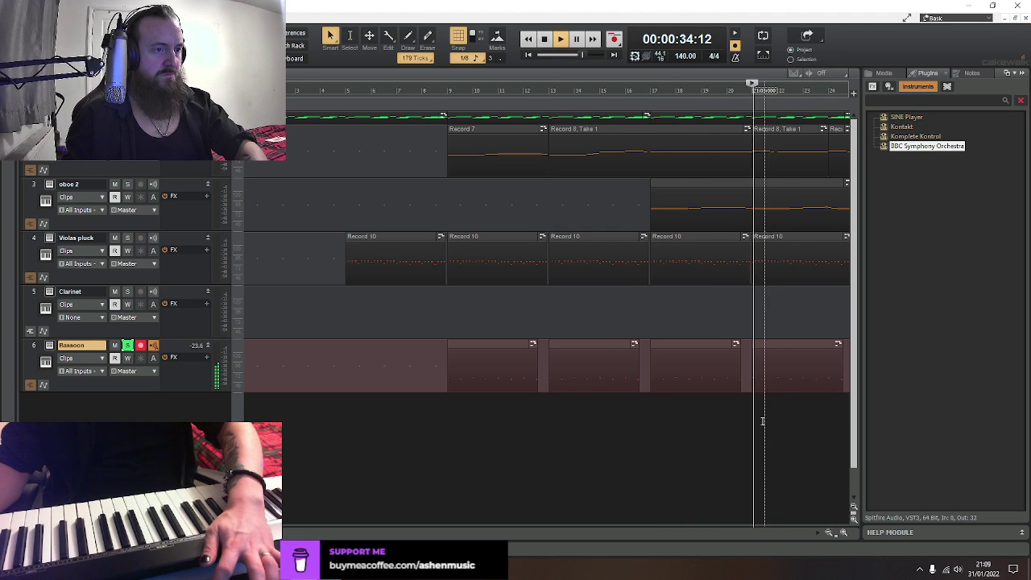
pyautogui.press('space')
# Paste two more copies of the Bassoon clip at bars 25 and 29
pyautogui.hscroll(6, 532, 363)
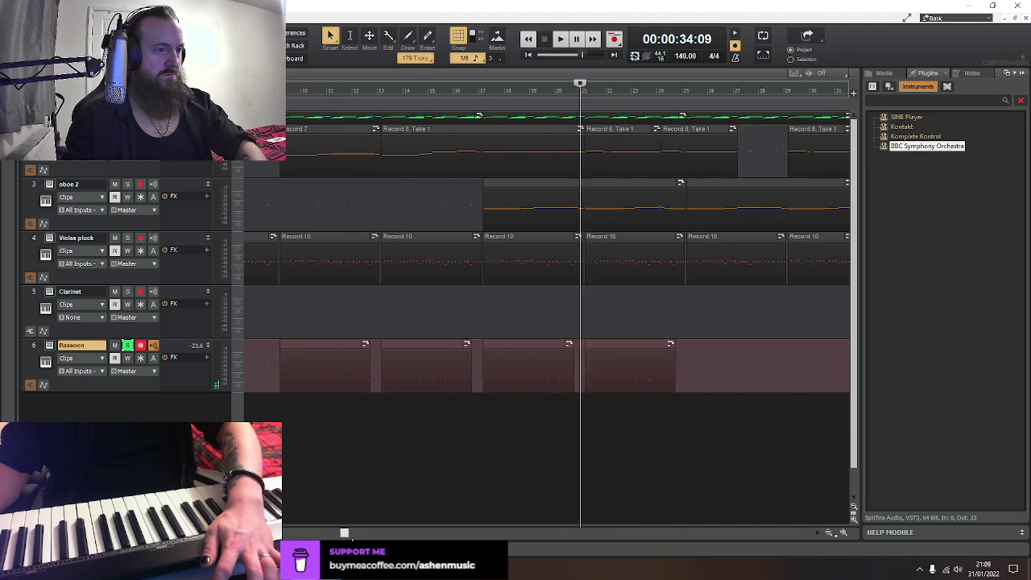
pyautogui.click(539, 377)
pyautogui.hotkey('ctrl', 'v')
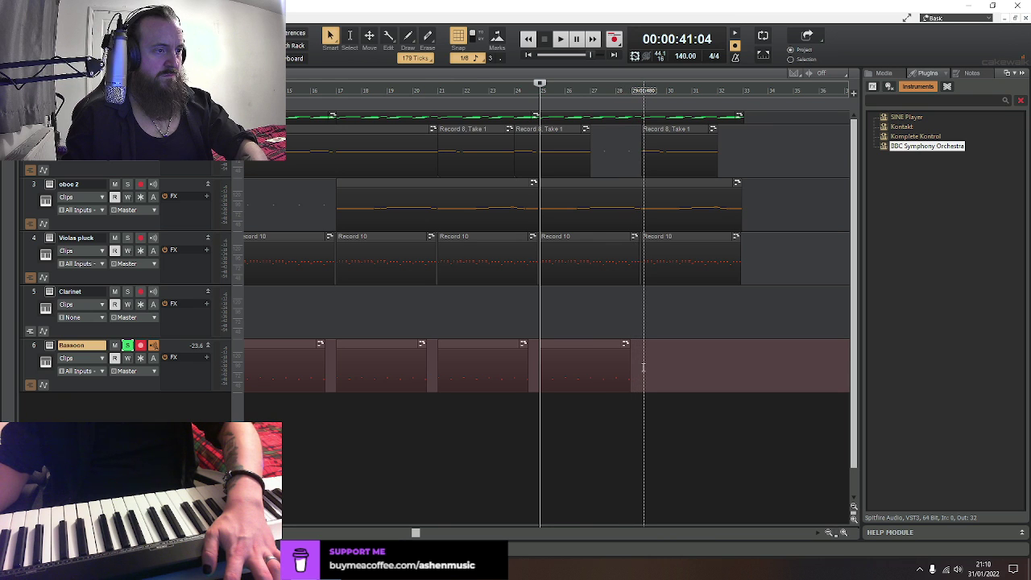
pyautogui.click(643, 368)
pyautogui.hotkey('ctrl', 'v')
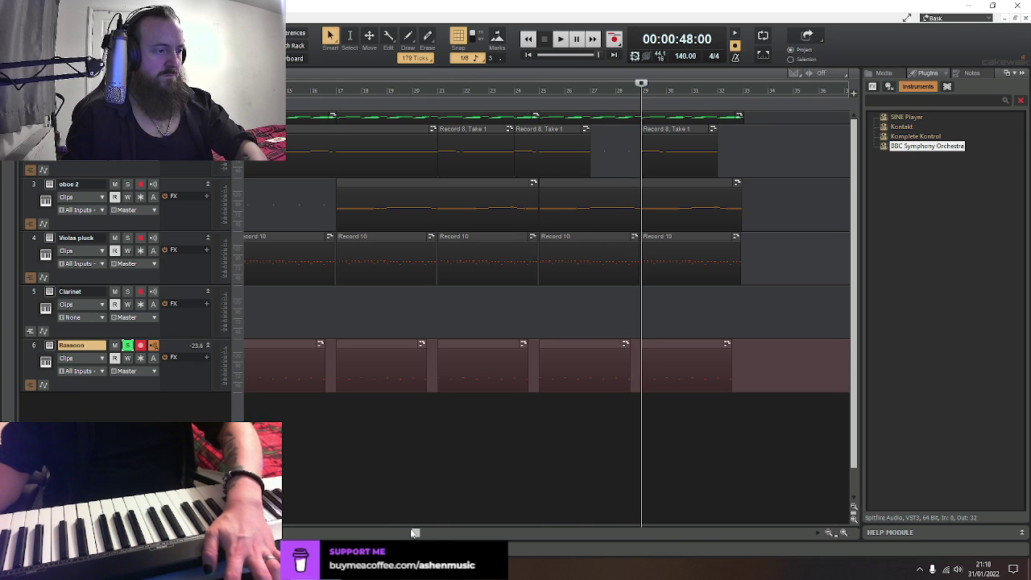
# Take the Bassoon track off solo and record arm, and arm the Clarinet track for recording
pyautogui.moveTo(418, 535); pyautogui.dragTo(311, 535)
pyautogui.click(34, 295)
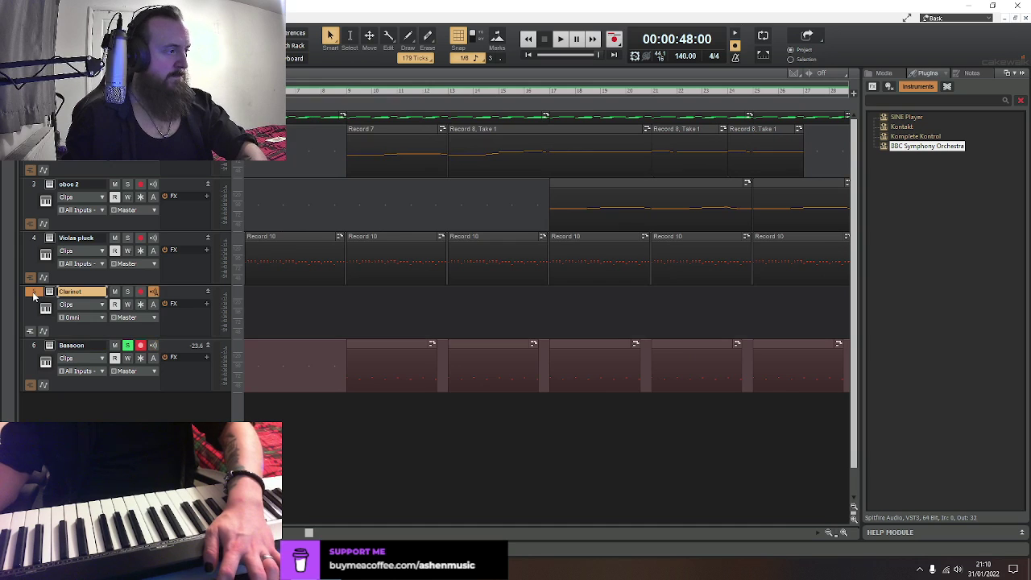
pyautogui.click(127, 346)
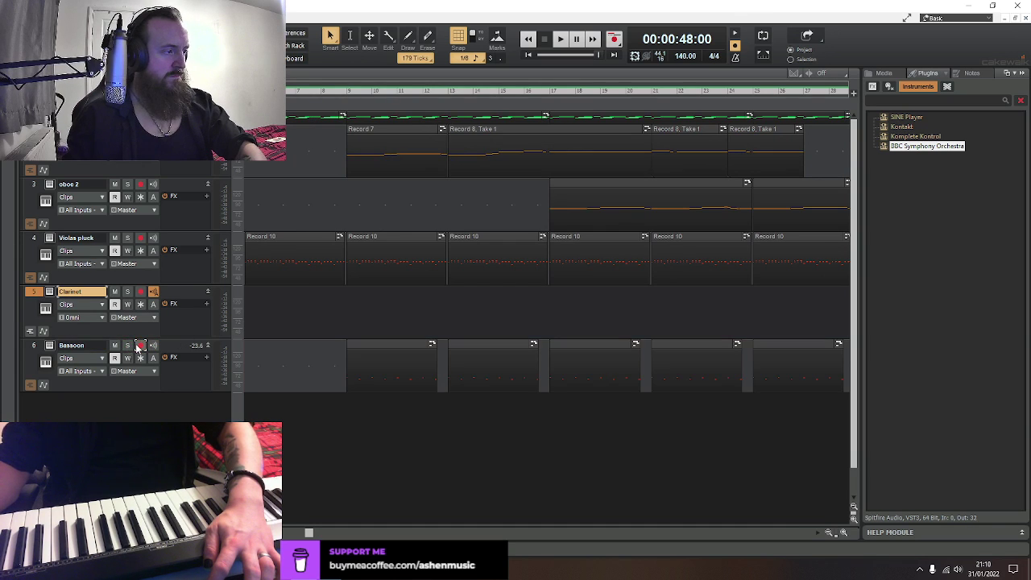
pyautogui.click(140, 292)
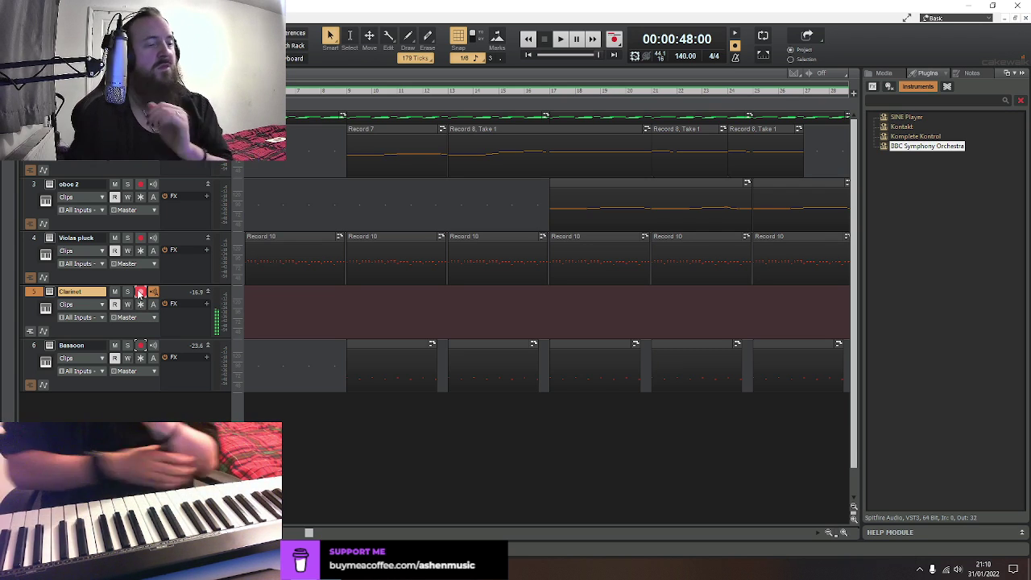
pyautogui.click(139, 294)
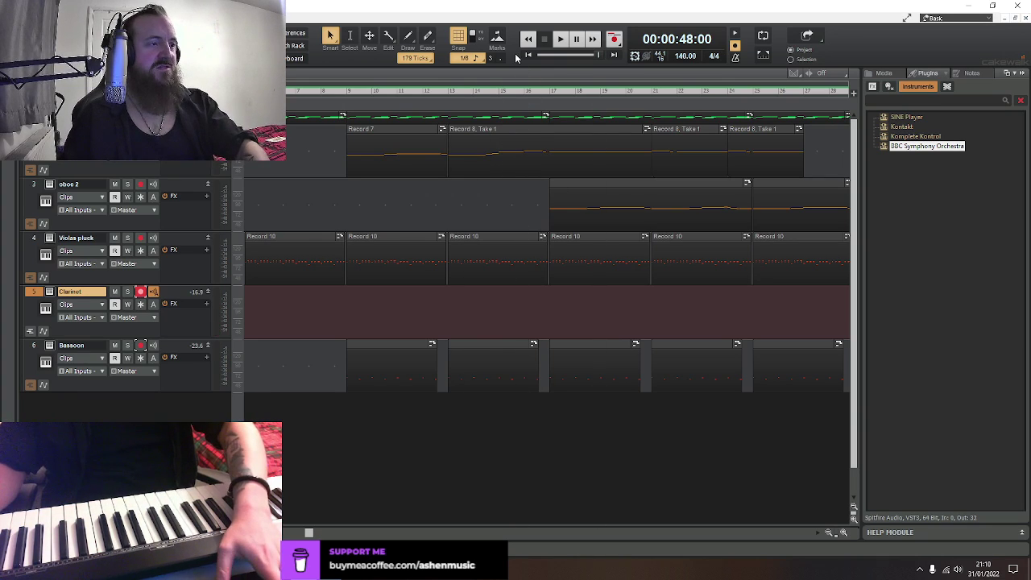
# Play the full arrangement from the start of the project
pyautogui.press('w')
pyautogui.press('space')
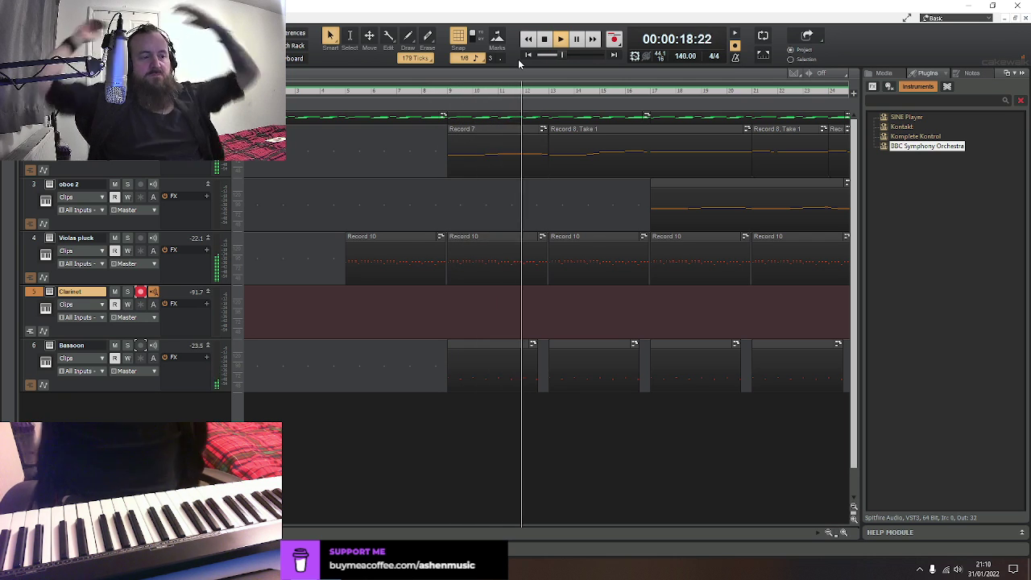
pyautogui.press('space')
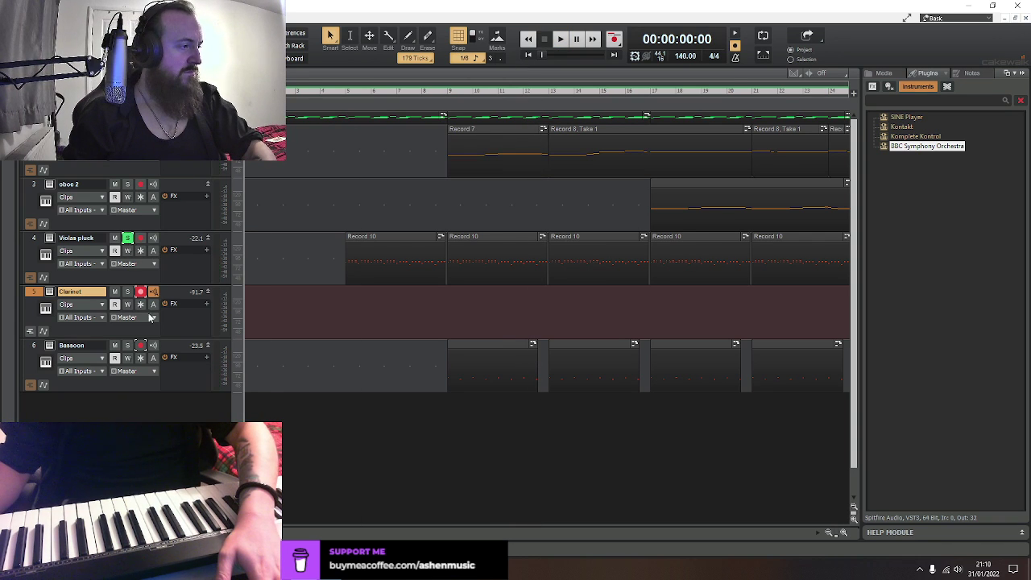
# Play from just before bar 9 with the Violas pluck and Bassoon tracks soloed
pyautogui.click(450, 410)
pyautogui.press('space')
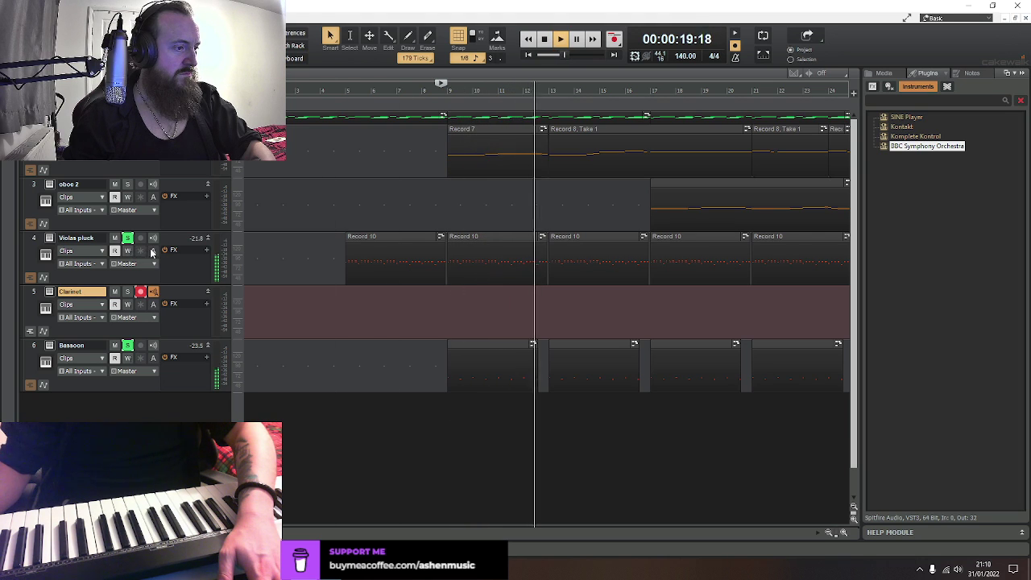
# Raise the low Bassoon notes in bars 11 and 12 and lower the bar 13 note, all to the pitch of bar 11's first note
pyautogui.press('space')
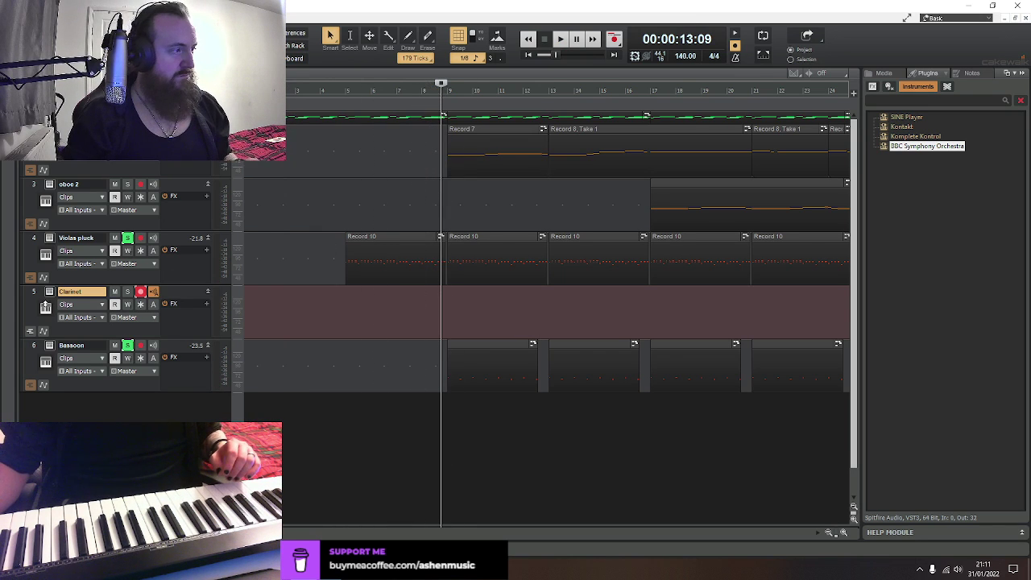
pyautogui.click(34, 355)
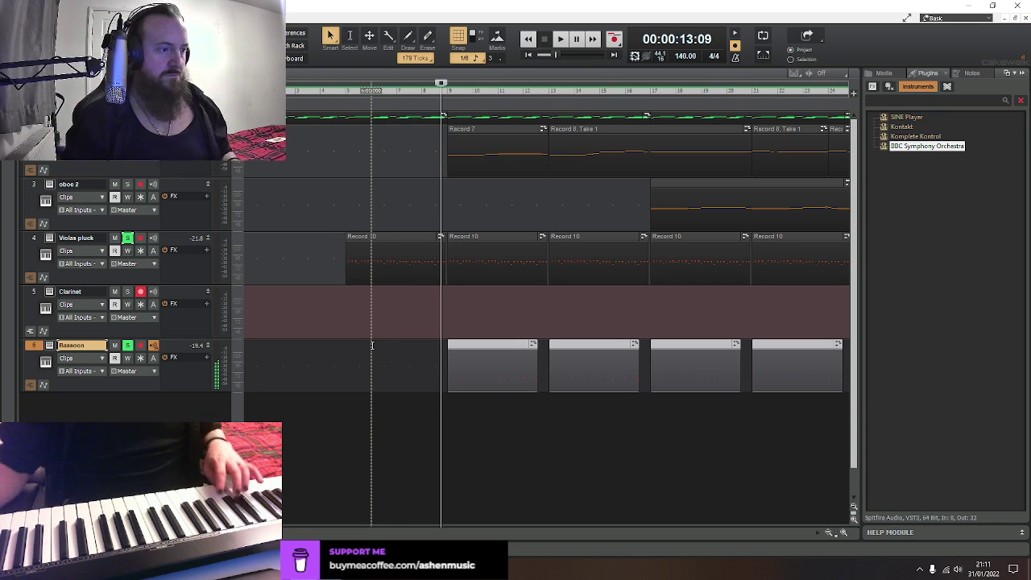
pyautogui.click(499, 452)
pyautogui.doubleClick(493, 367)
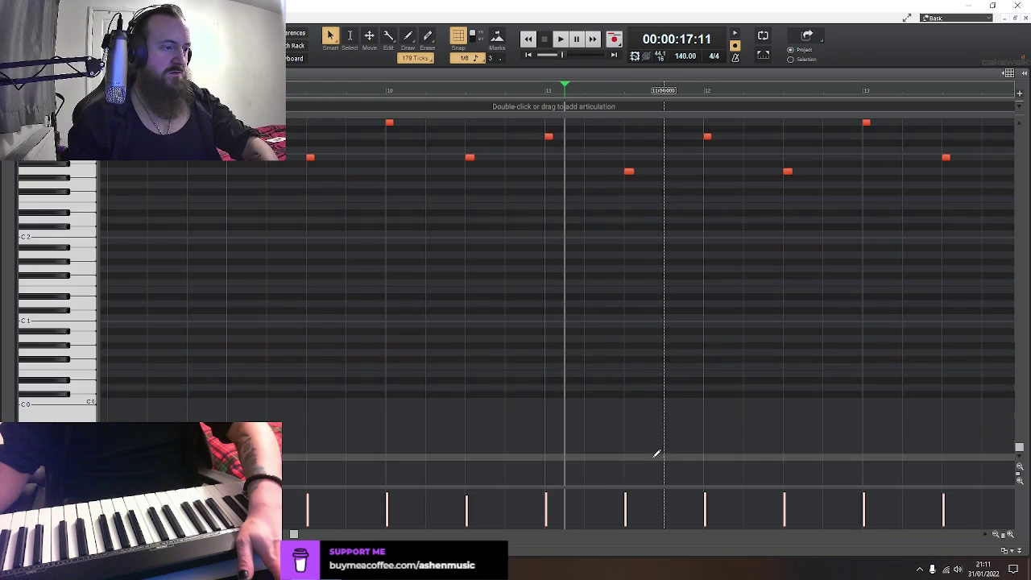
pyautogui.scroll(3, 610, 331)
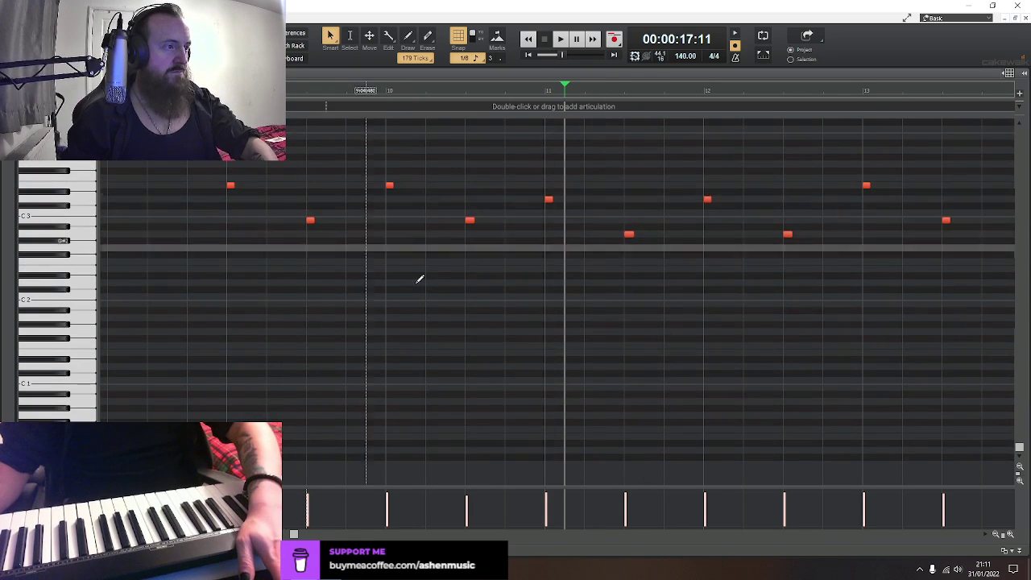
pyautogui.moveTo(629, 233); pyautogui.dragTo(629, 200)
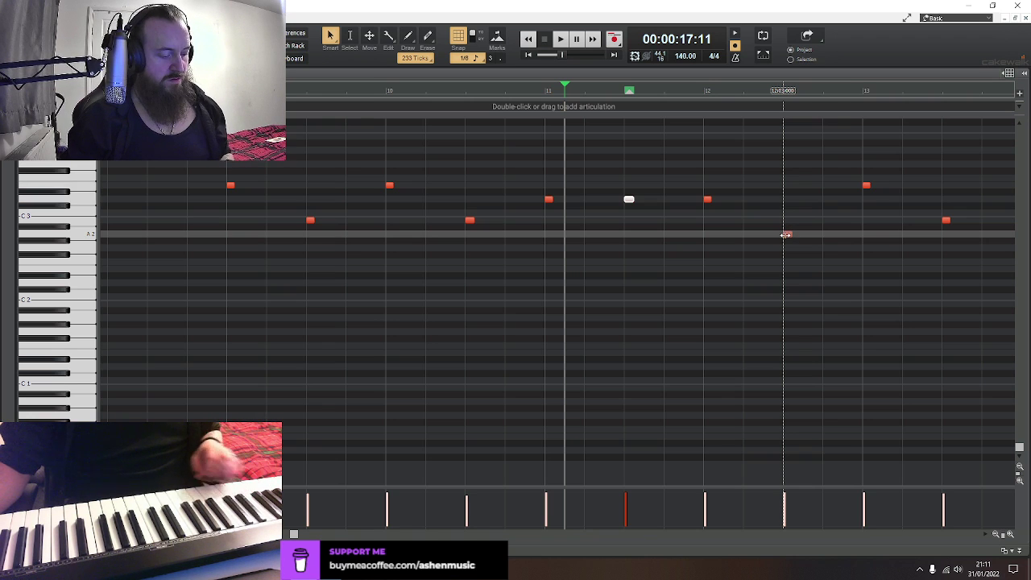
pyautogui.moveTo(787, 233); pyautogui.dragTo(789, 200)
pyautogui.moveTo(866, 186); pyautogui.dragTo(866, 199)
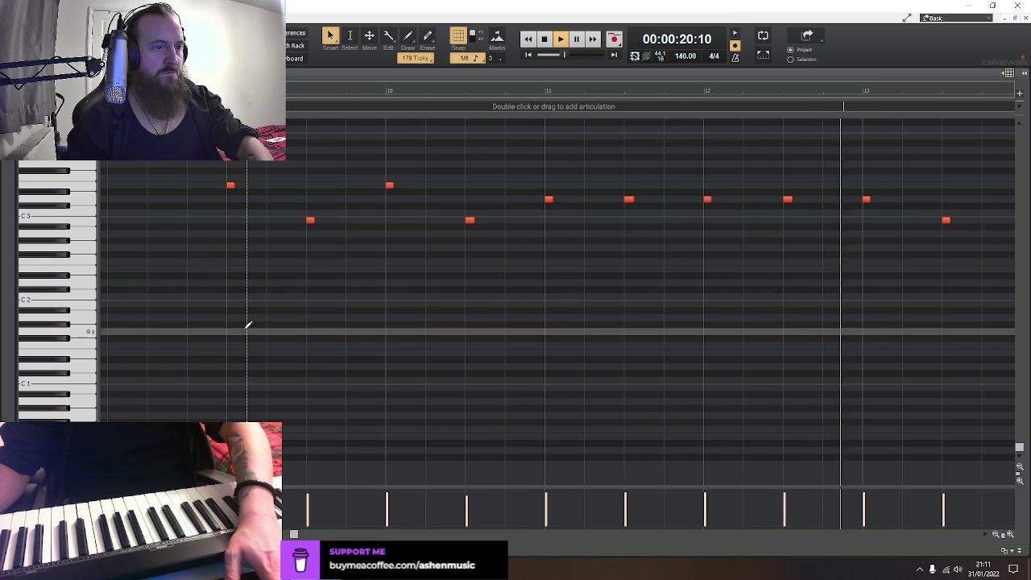
# Play the edited Bassoon line from bar 9 together with the soloed violas
pyautogui.press('space')
pyautogui.press('d')
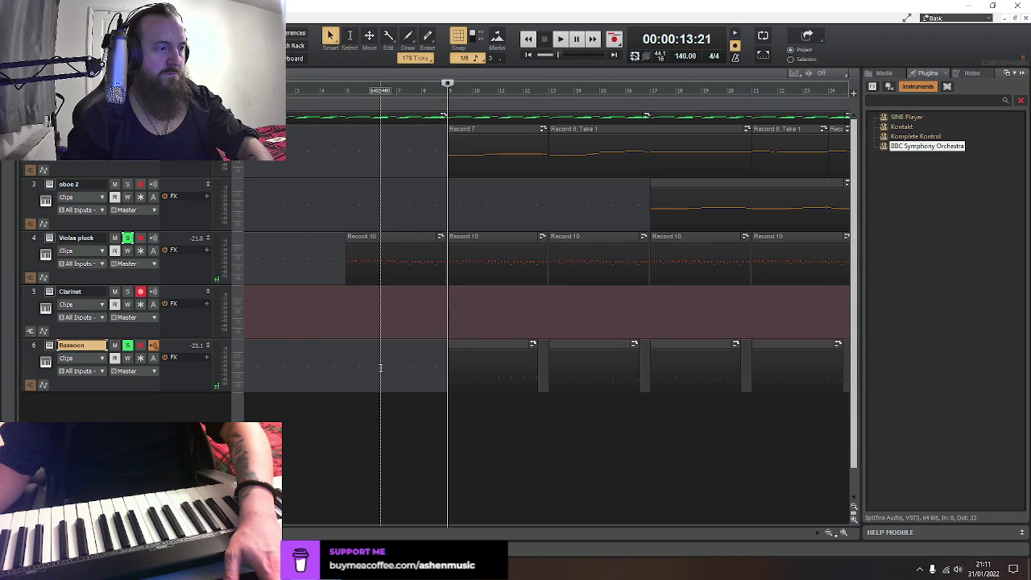
pyautogui.press('space')
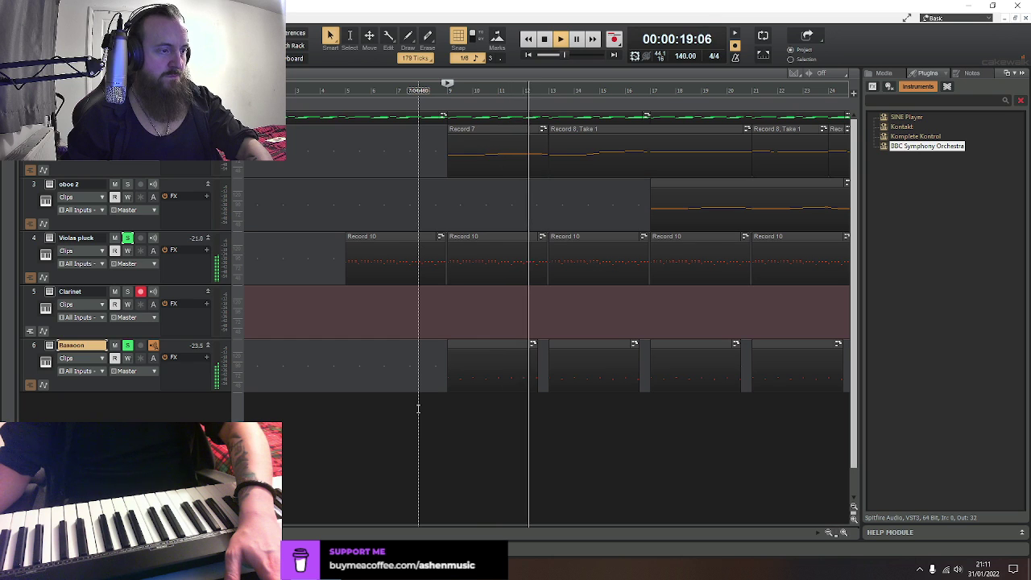
pyautogui.press('space')
# Inspect the notes in the Bassoon clips at bars 13 and 9, and play the passage from bar 13
pyautogui.doubleClick(573, 358)
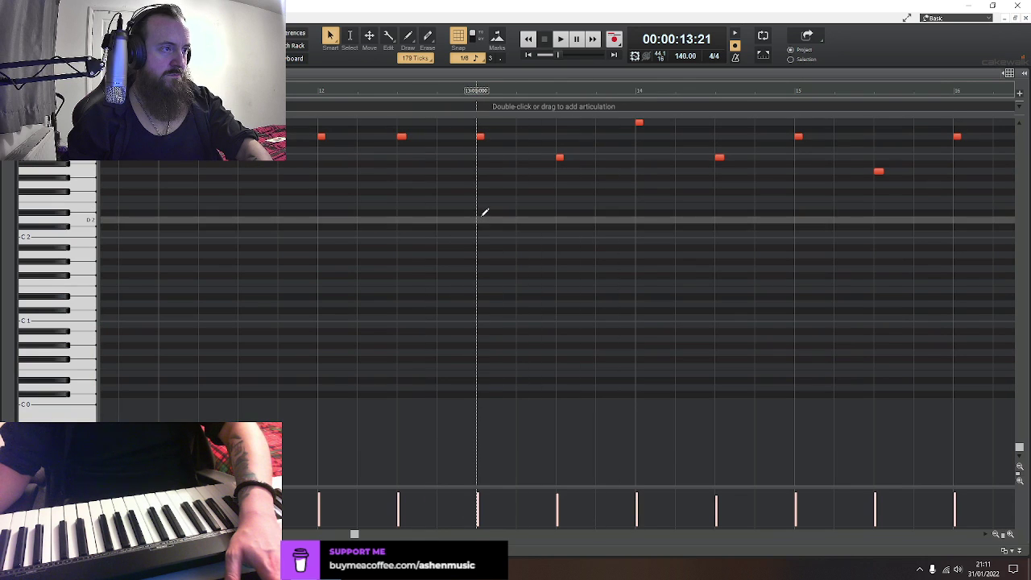
pyautogui.press('d')
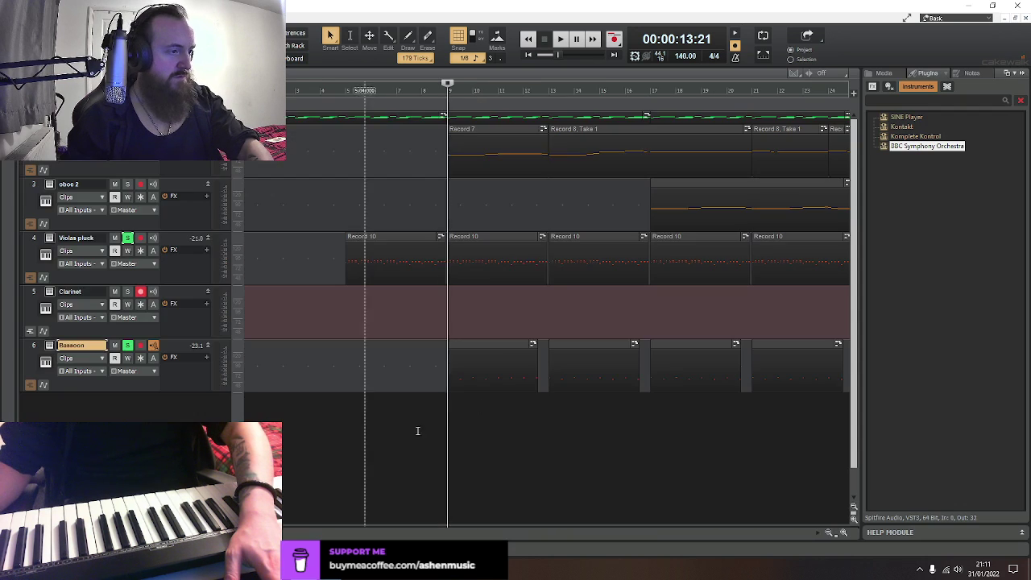
pyautogui.click(548, 399)
pyautogui.press('space')
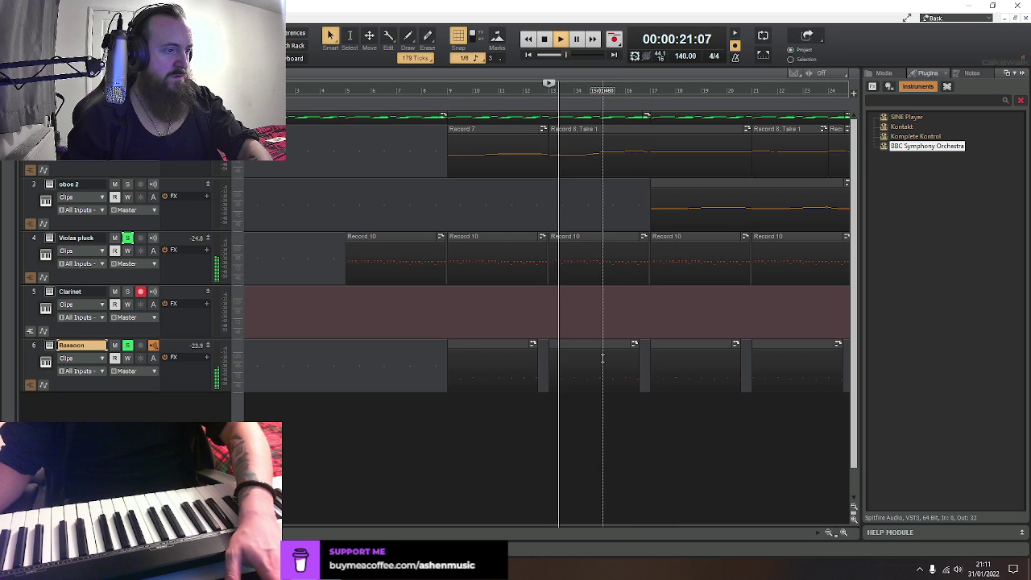
pyautogui.press('space')
pyautogui.doubleClick(488, 346)
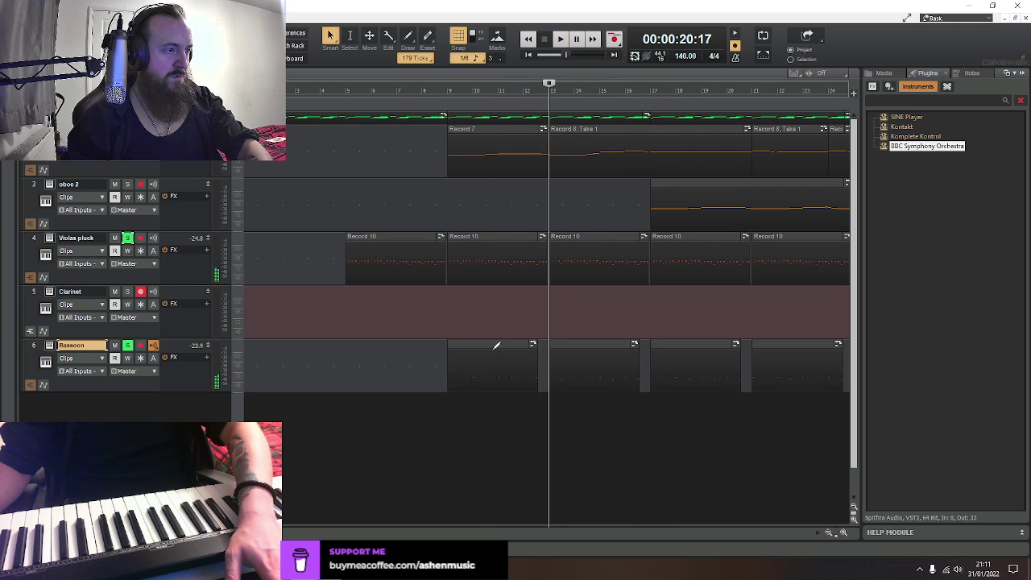
pyautogui.press('space')
pyautogui.press('space')
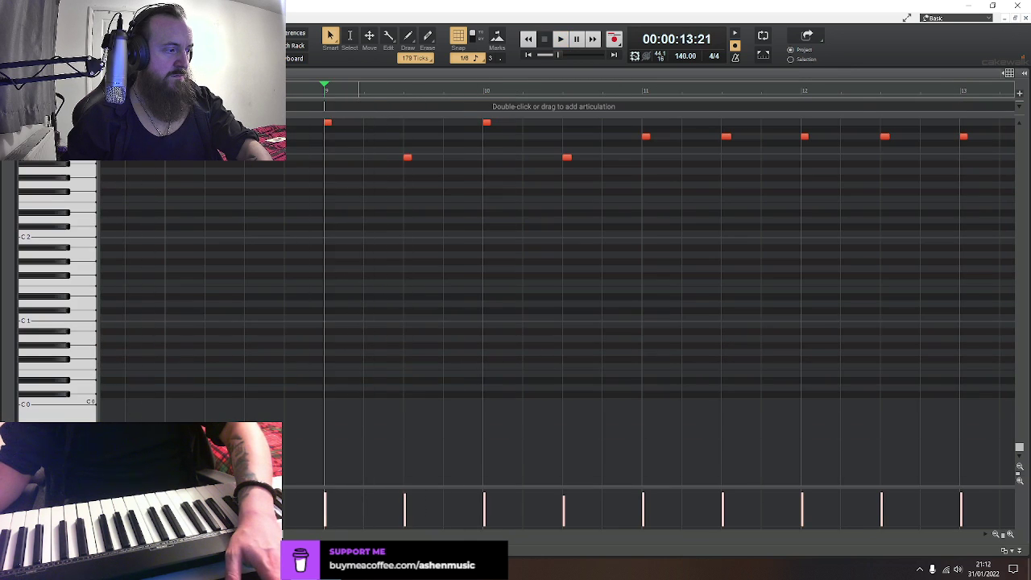
pyautogui.press('d')
# Delete the repeated Bassoon clips at bars 13, 17, 21, 25 and 29, keeping only the edited clip at bar 9
pyautogui.click(576, 347)
pyautogui.press('Delete')
pyautogui.click(693, 354)
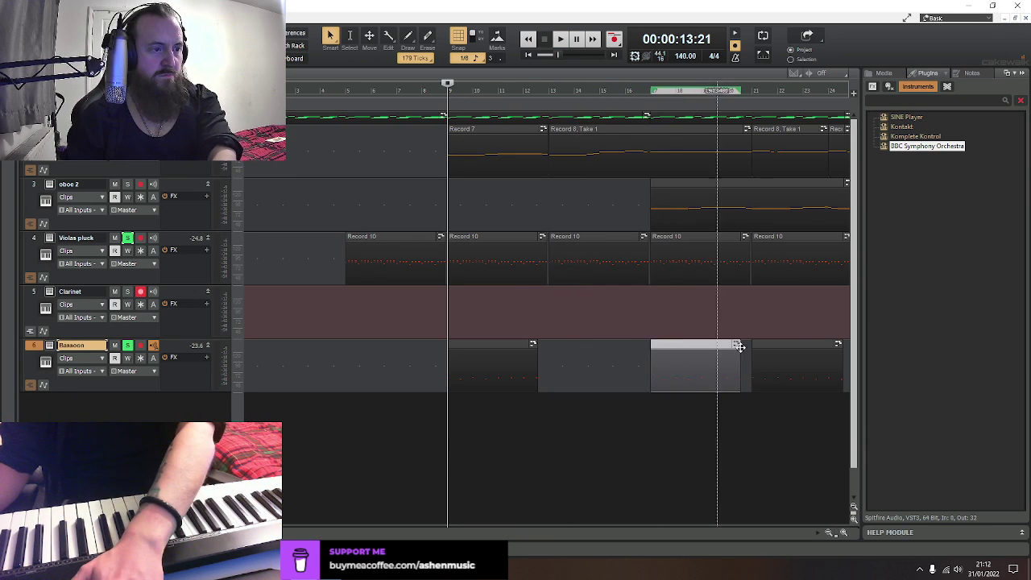
pyautogui.press('Delete')
pyautogui.click(798, 354)
pyautogui.press('Delete')
pyautogui.hscroll(10, 311, 534)
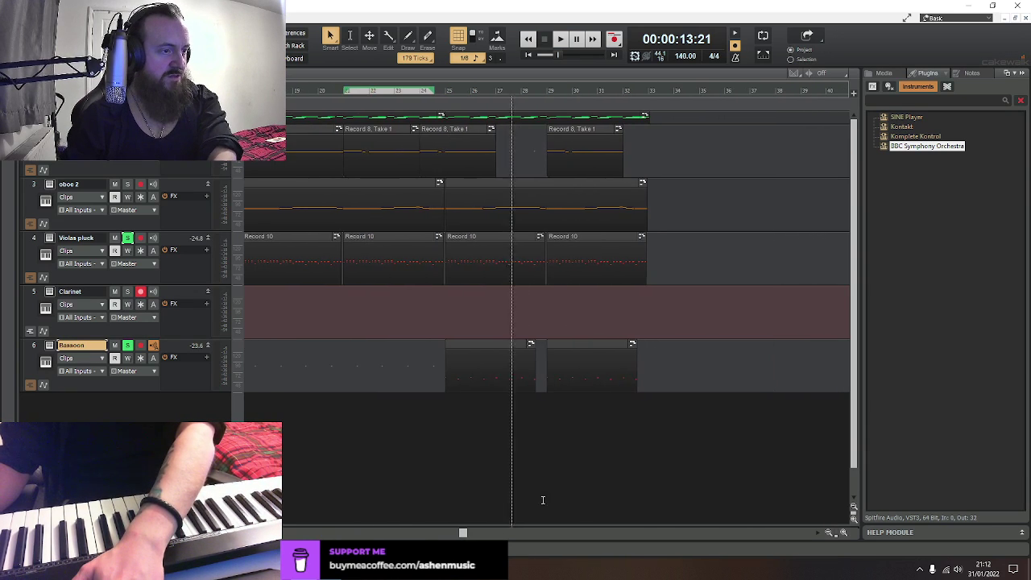
pyautogui.moveTo(610, 456); pyautogui.dragTo(486, 322)
pyautogui.hscroll(15, 635, 513)
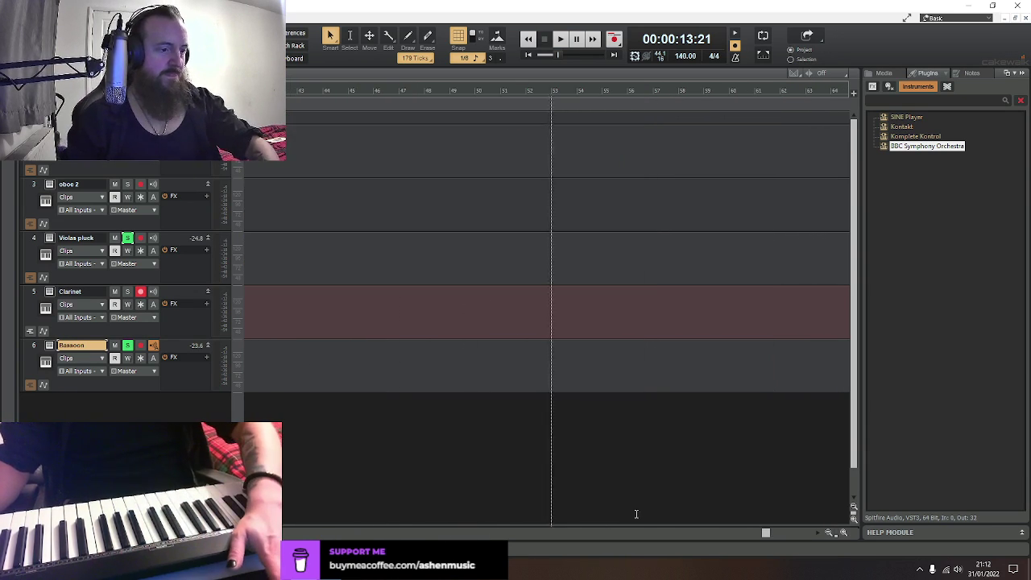
pyautogui.moveTo(765, 534); pyautogui.dragTo(299, 534)
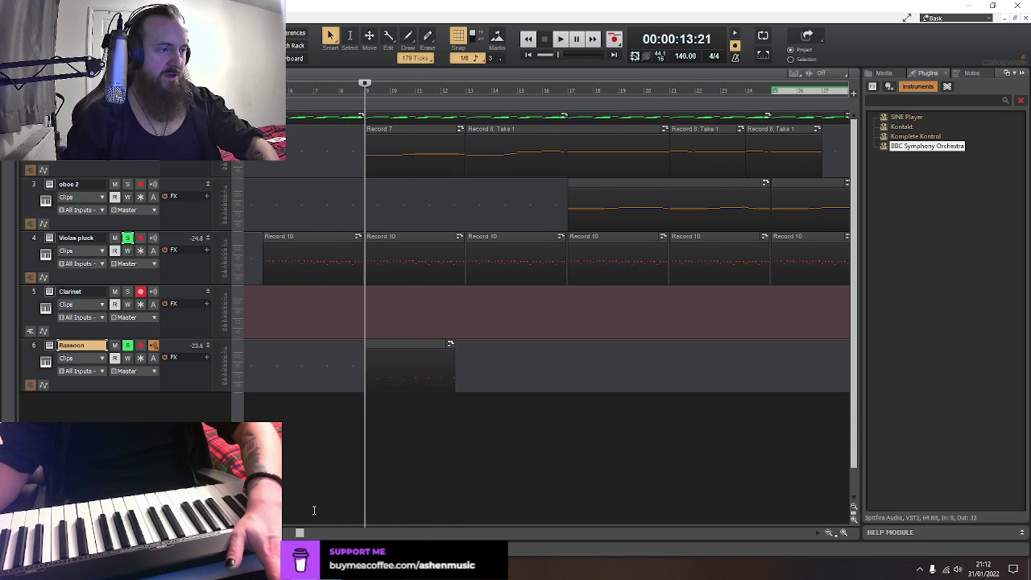
# Copy the edited Bassoon clip at bar 9 and paste it at bar 13
pyautogui.click(409, 348)
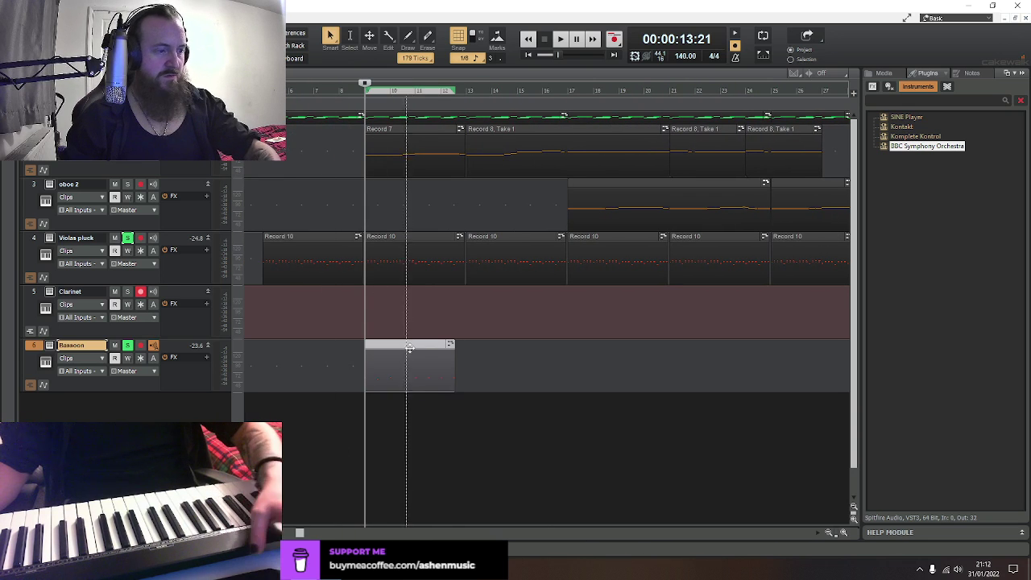
pyautogui.click(465, 367)
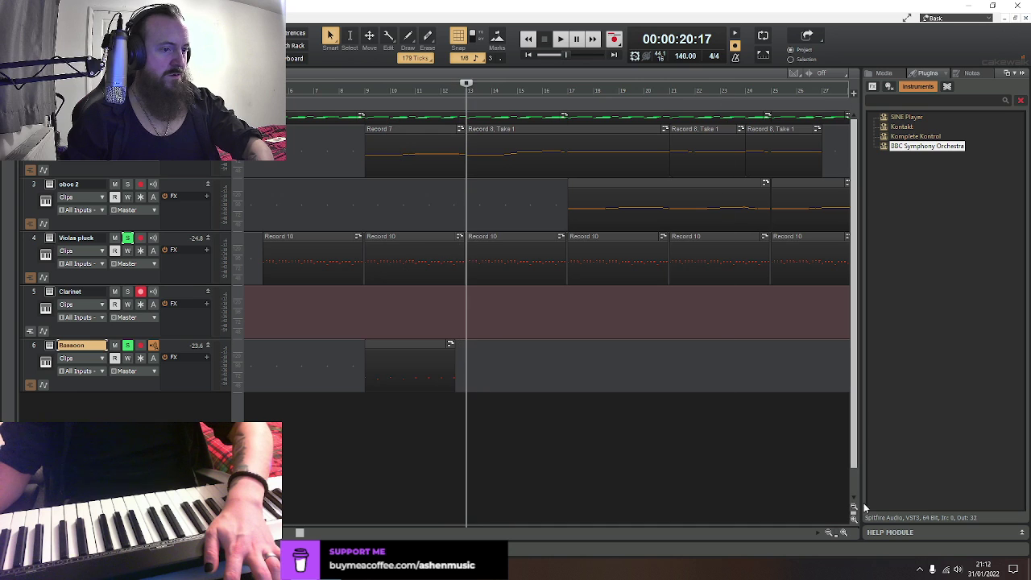
pyautogui.click(845, 534)
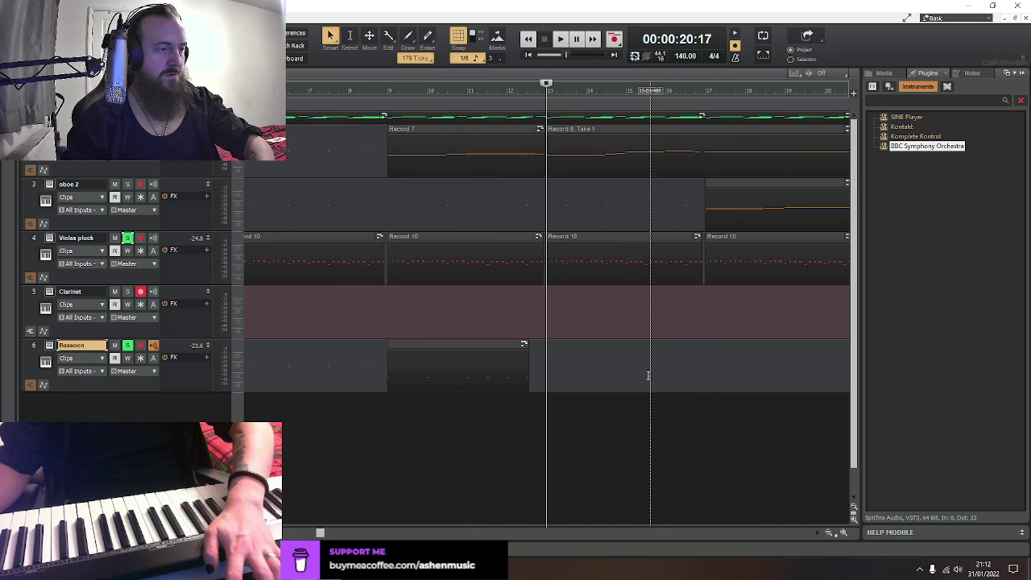
pyautogui.hotkey('ctrl', 'v')
pyautogui.press('space')
pyautogui.press('space')
# Bounce the Bassoon clips at bars 9 and 13 into one clip and paste copies at bars 17 and 25
pyautogui.moveTo(682, 370); pyautogui.dragTo(389, 371)
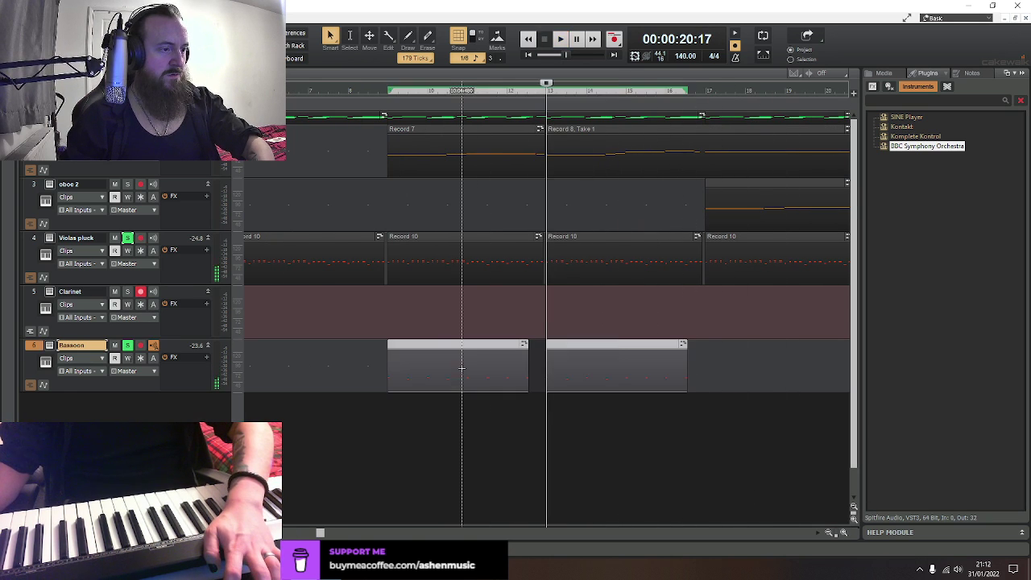
pyautogui.rightClick(463, 371)
pyautogui.click(523, 208)
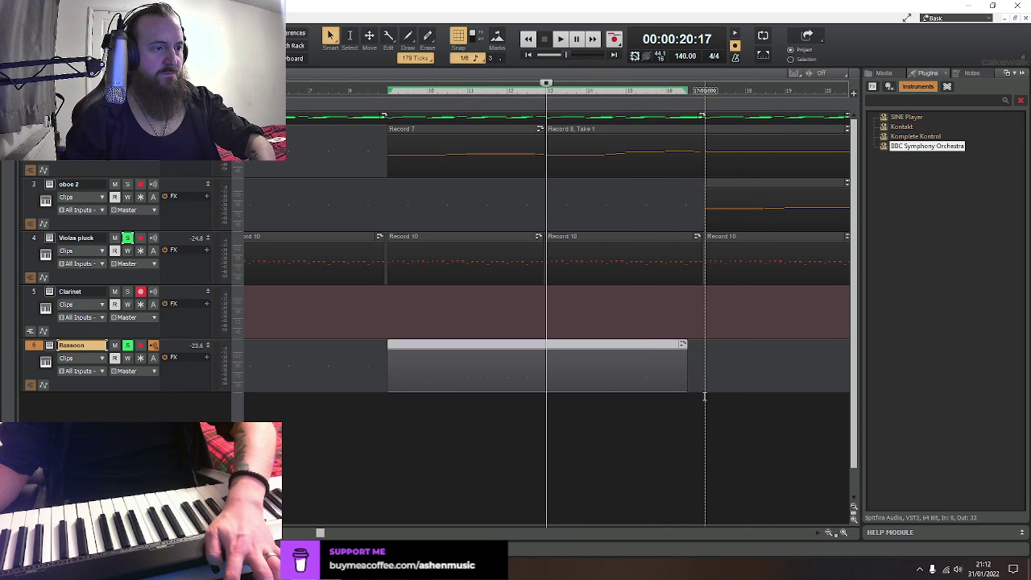
pyautogui.click(706, 435)
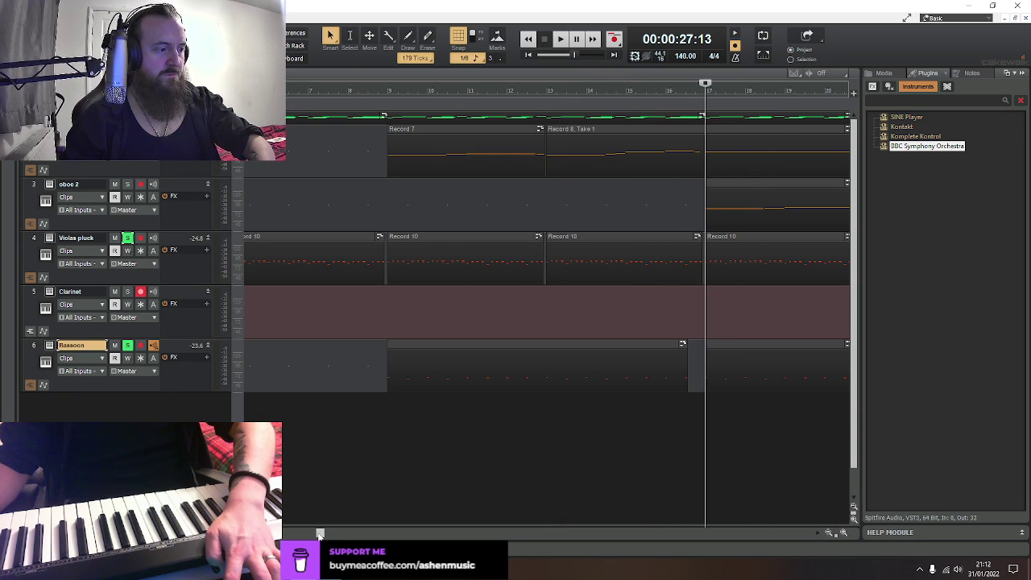
pyautogui.moveTo(319, 533); pyautogui.dragTo(503, 533)
pyautogui.moveTo(507, 393); pyautogui.dragTo(771, 345)
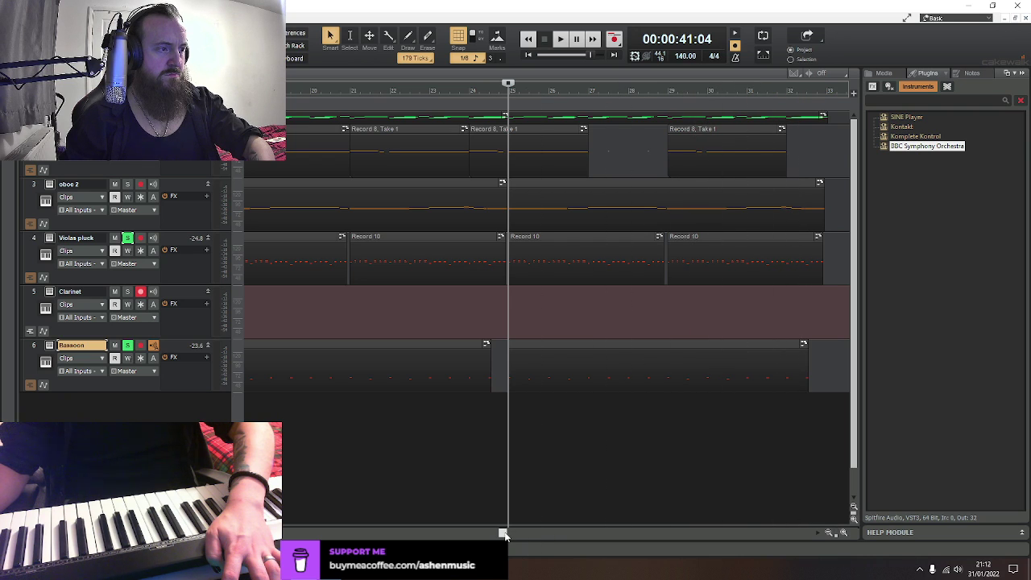
# Delete the Bassoon copies at bars 17 and 25 and undo the bounce of the clips at bars 9 and 13
pyautogui.moveTo(504, 535); pyautogui.dragTo(432, 533)
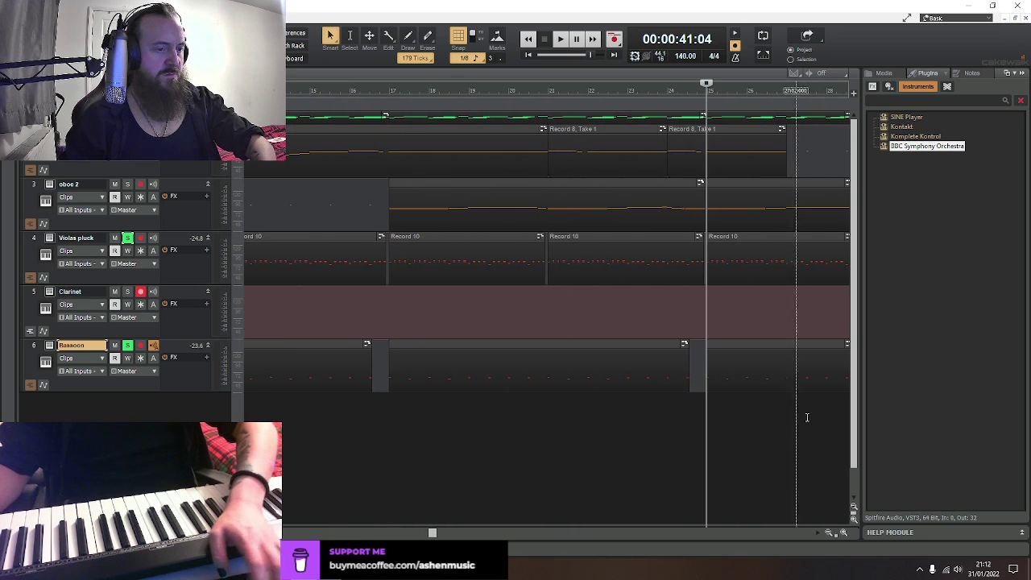
pyautogui.moveTo(802, 431); pyautogui.dragTo(532, 369)
pyautogui.press('Delete')
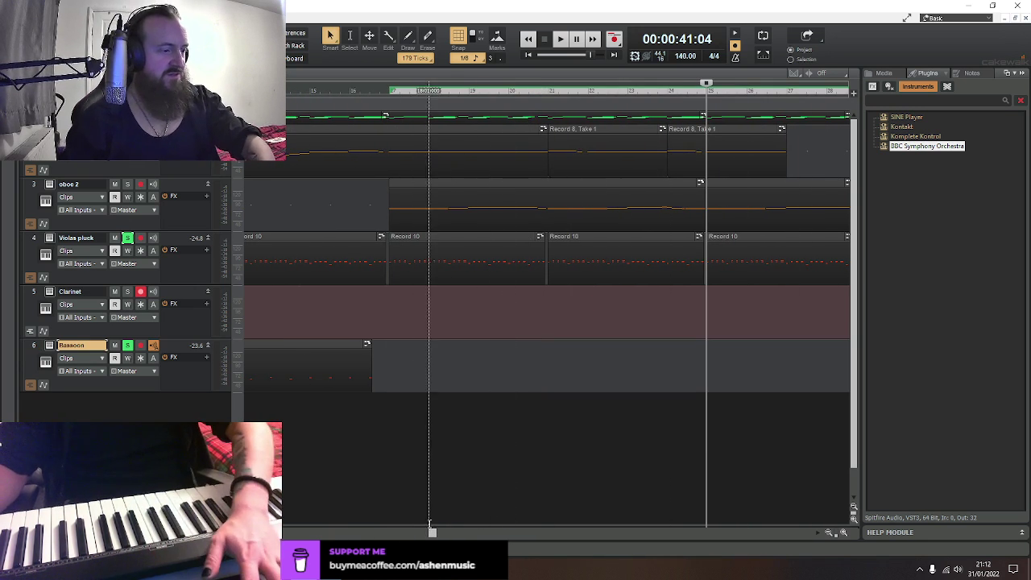
pyautogui.moveTo(432, 532); pyautogui.dragTo(401, 533)
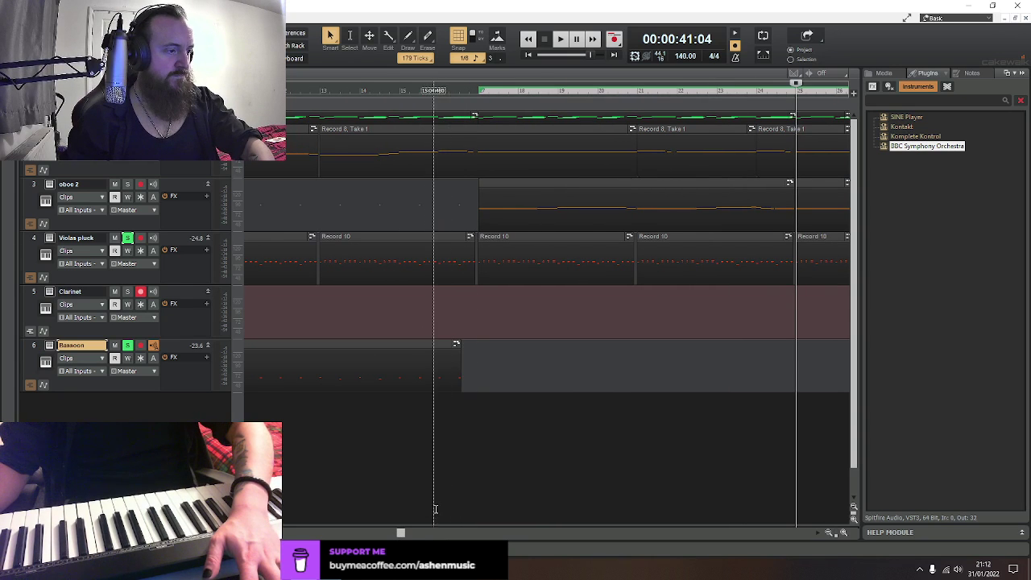
pyautogui.hotkey('ctrl', 'z')
pyautogui.hotkey('ctrl', 'z')
pyautogui.hotkey('ctrl', 'z')
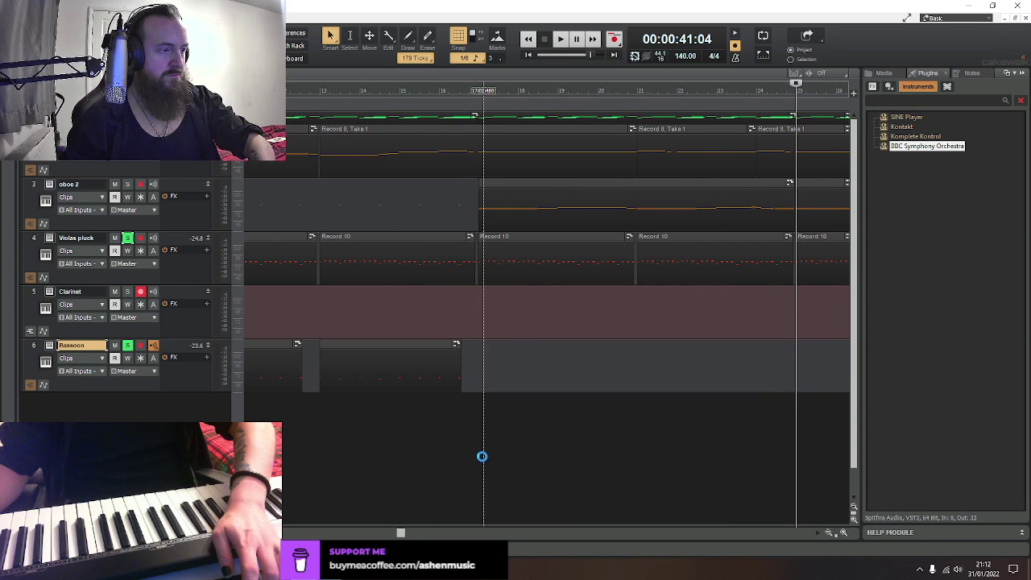
# Play the two separate Bassoon clips with the violas, starting just before bar 9
pyautogui.moveTo(400, 533); pyautogui.dragTo(329, 533)
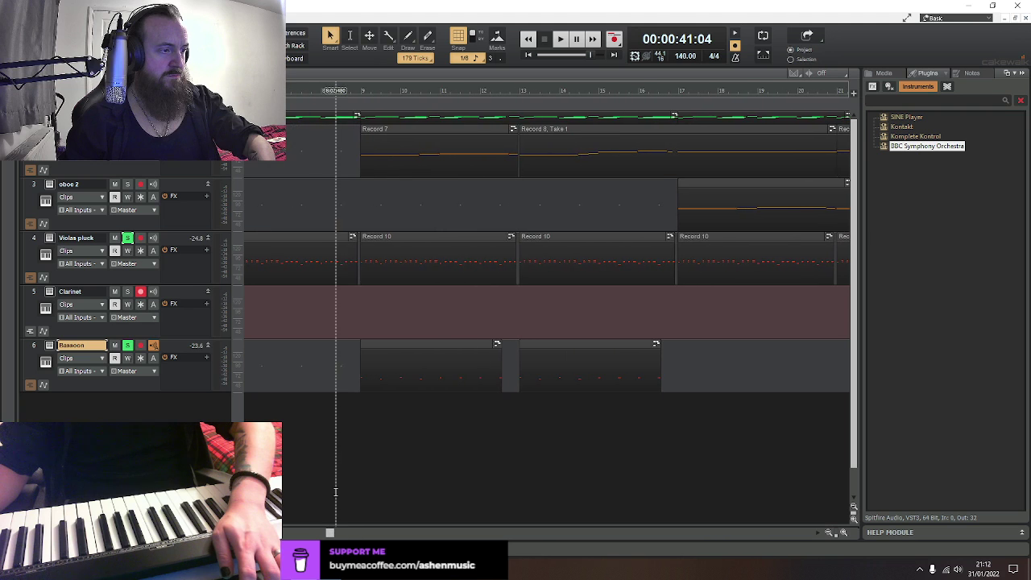
pyautogui.press('space')
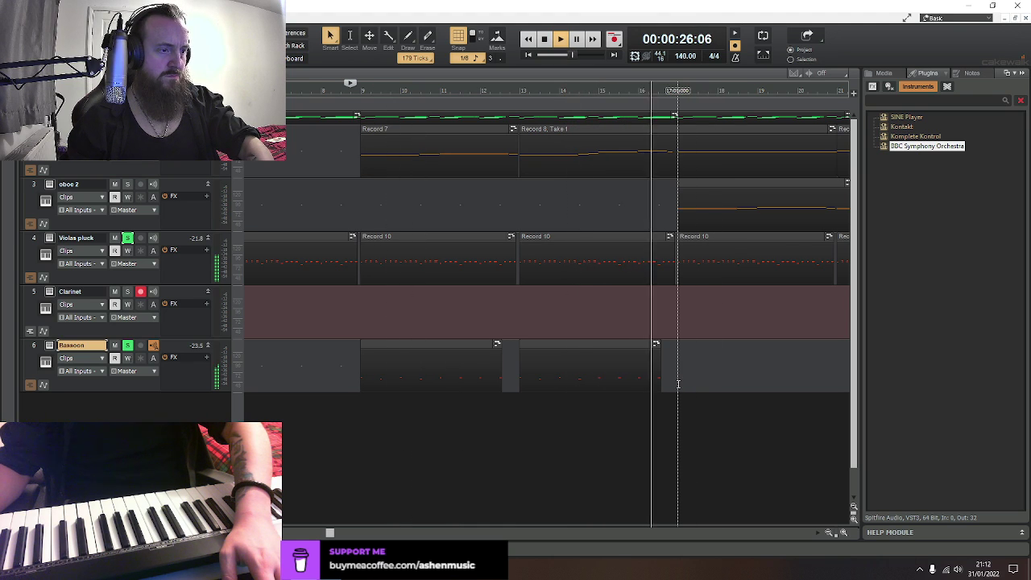
pyautogui.press('space')
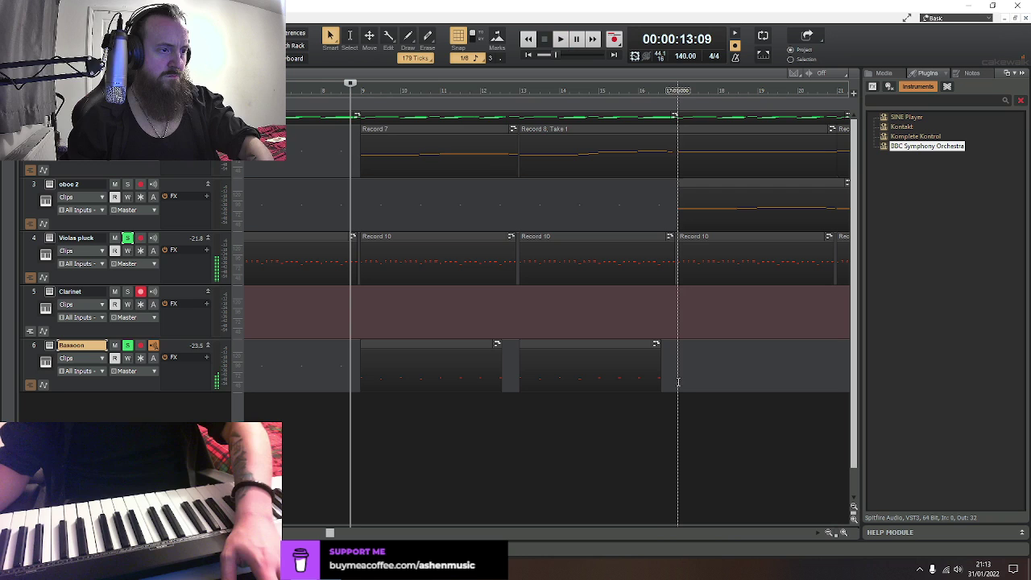
# Combine the Bassoon clips at bars 9 and 13 with Bounce to Clip(s) and paste the combined clip at bars 17 and 25
pyautogui.rightClick(431, 374)
pyautogui.click(471, 209)
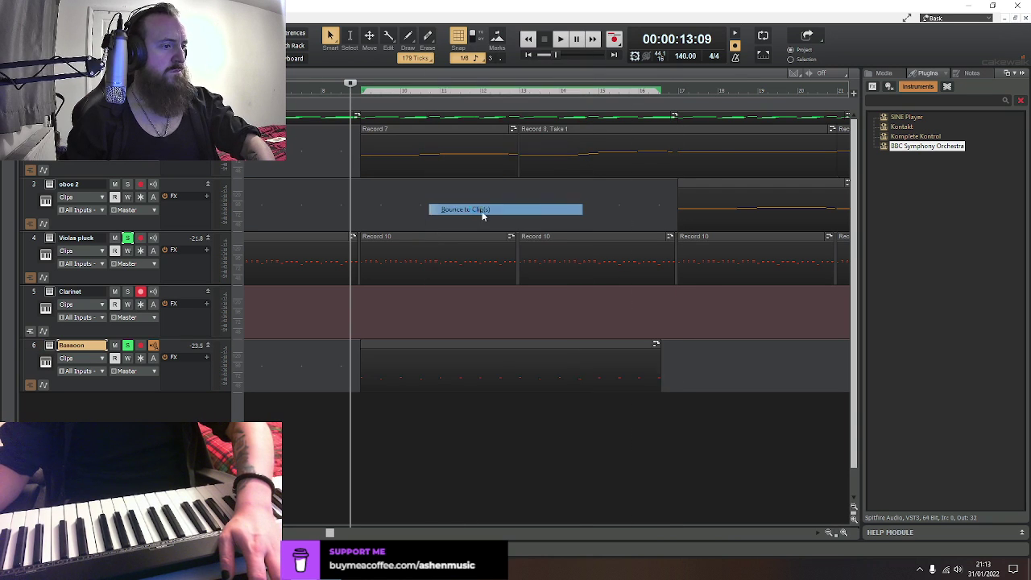
pyautogui.click(680, 334)
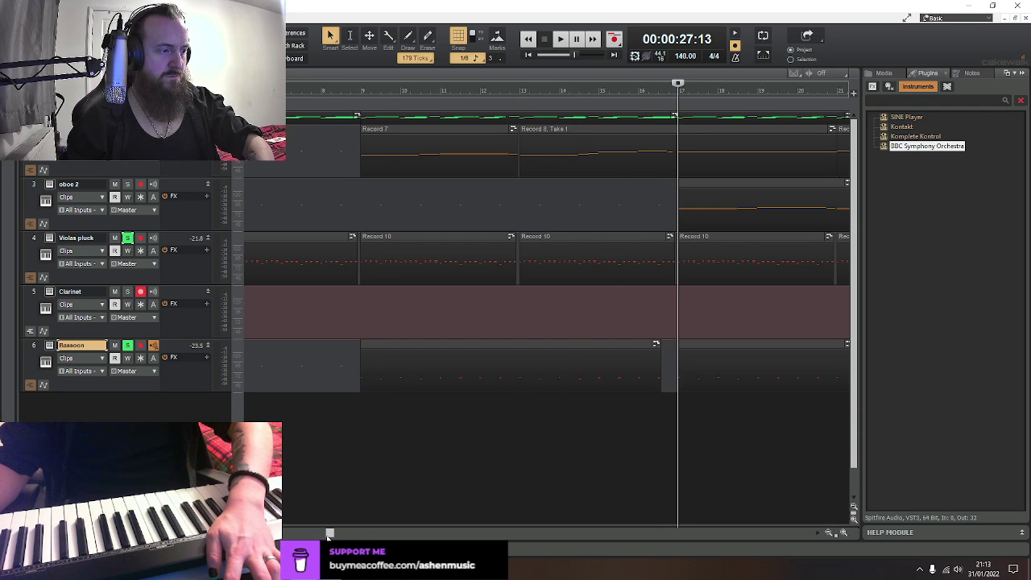
pyautogui.moveTo(329, 535); pyautogui.dragTo(611, 534)
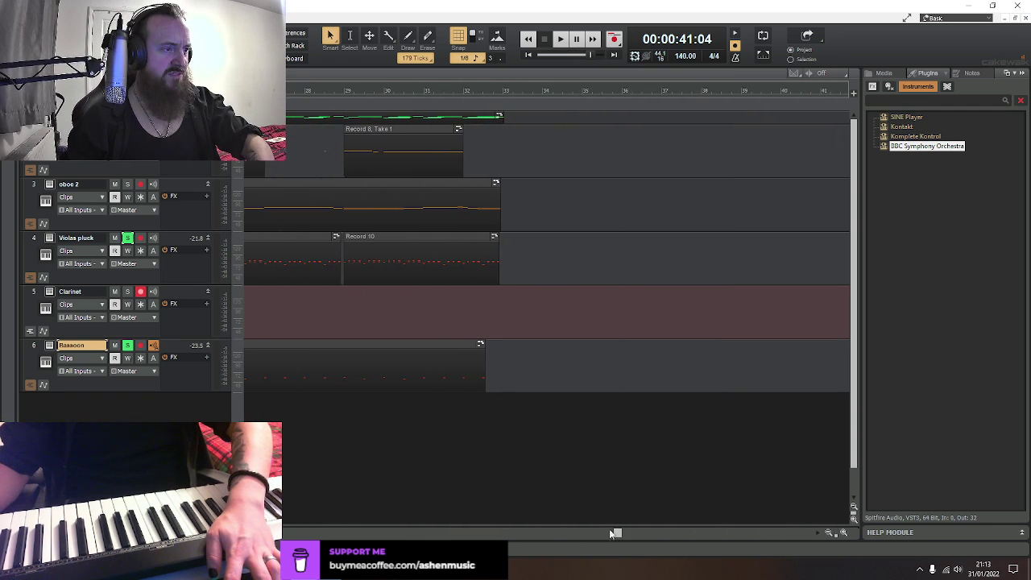
# Play the arrangement from the start of the project with the Violas pluck and Bassoon tracks taken off solo
pyautogui.click(527, 56)
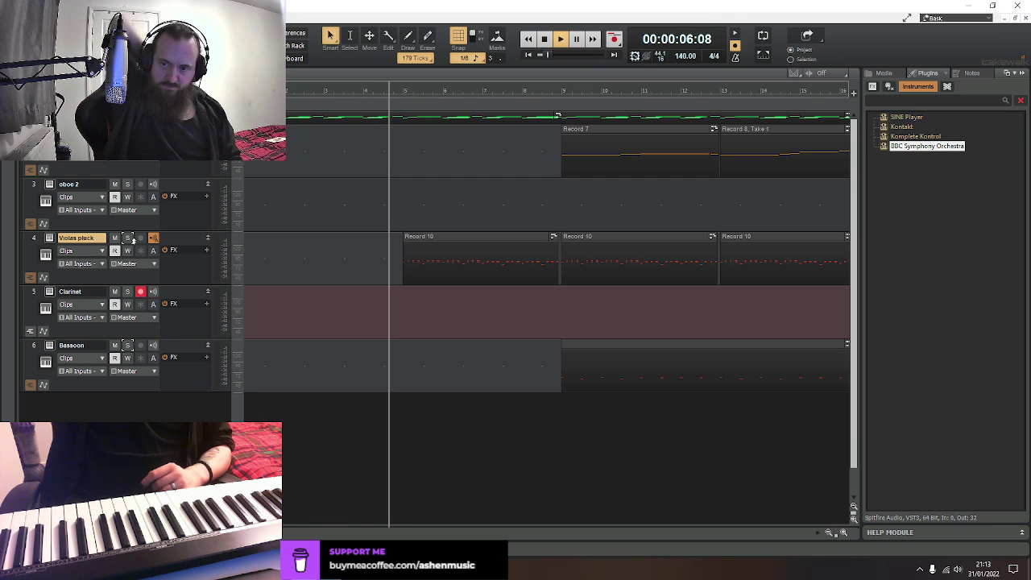
# Select the Clarinet track and play the arrangement from the start to rehearse a clarinet part over it
pyautogui.click(34, 295)
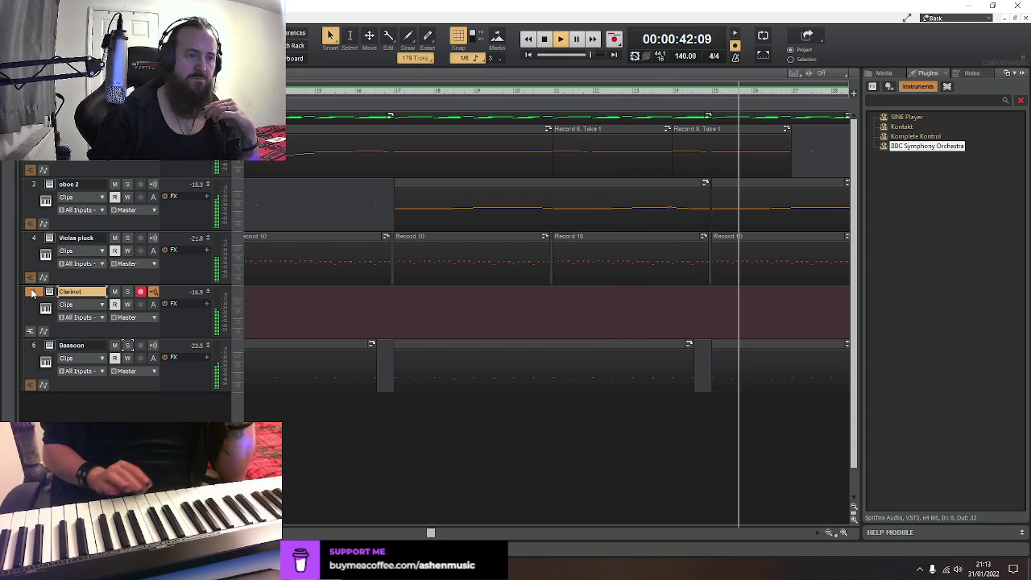
pyautogui.press('space')
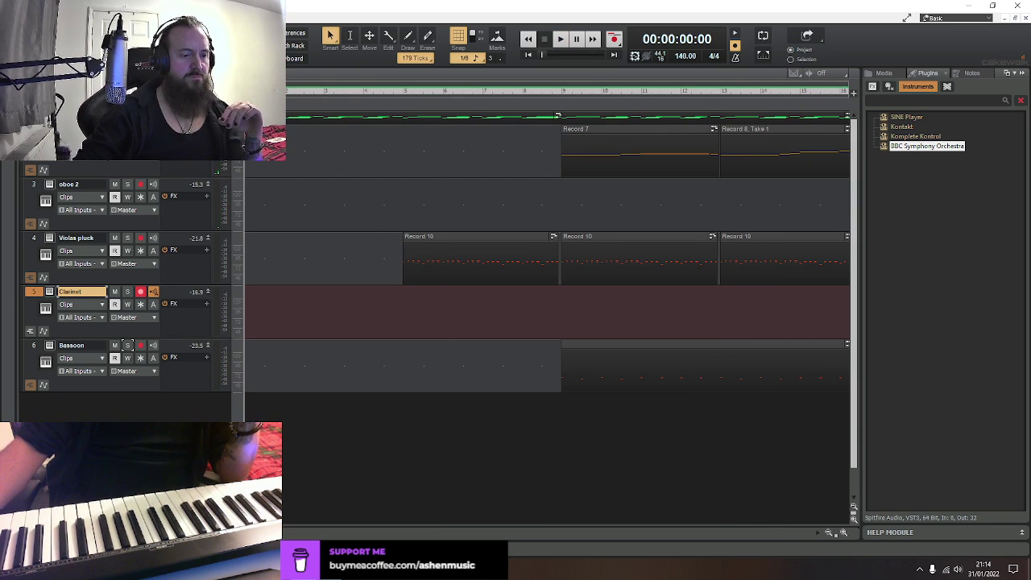
pyautogui.click(830, 533)
pyautogui.click(830, 534)
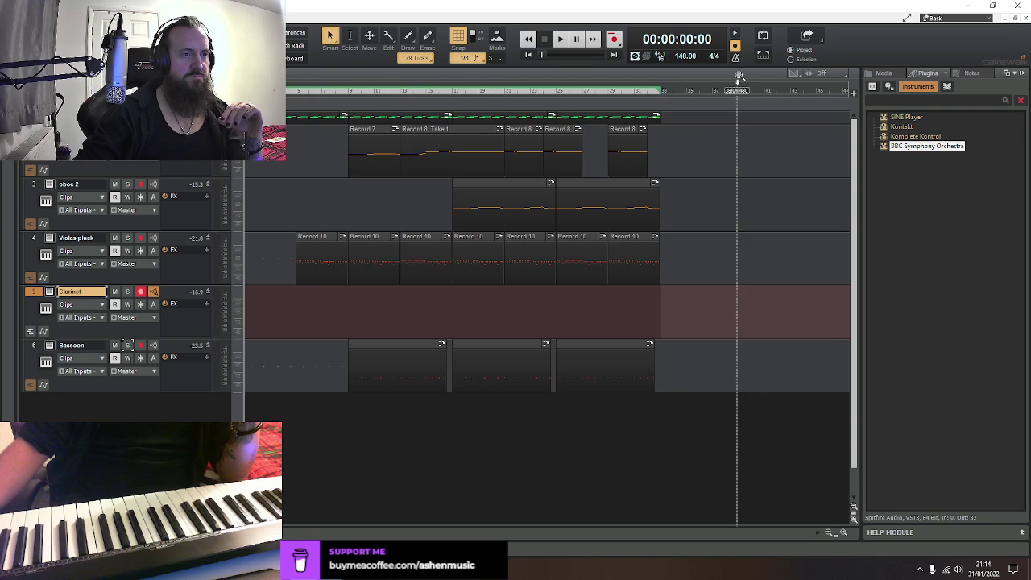
pyautogui.click(661, 83)
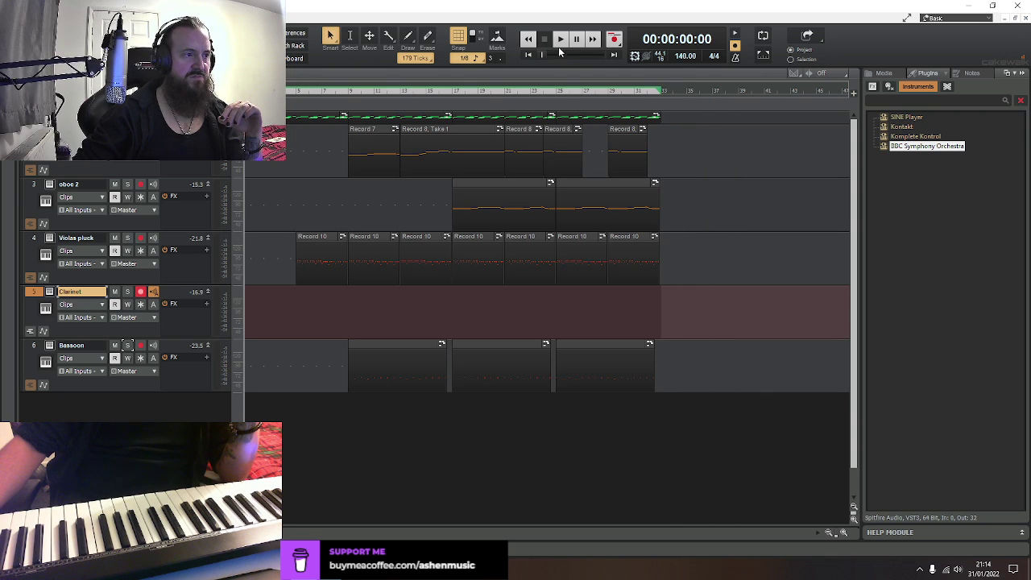
pyautogui.click(562, 42)
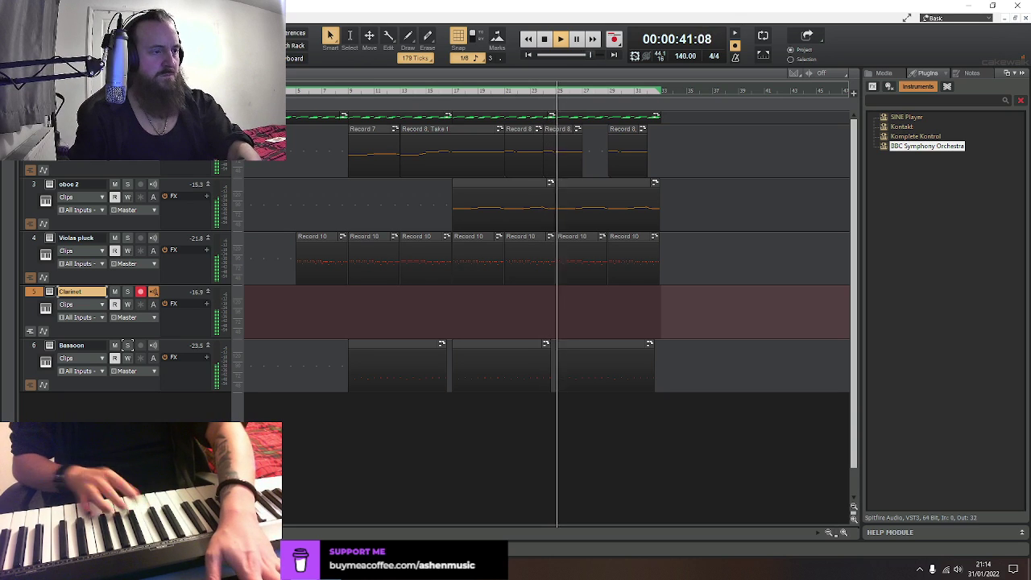
pyautogui.press('space')
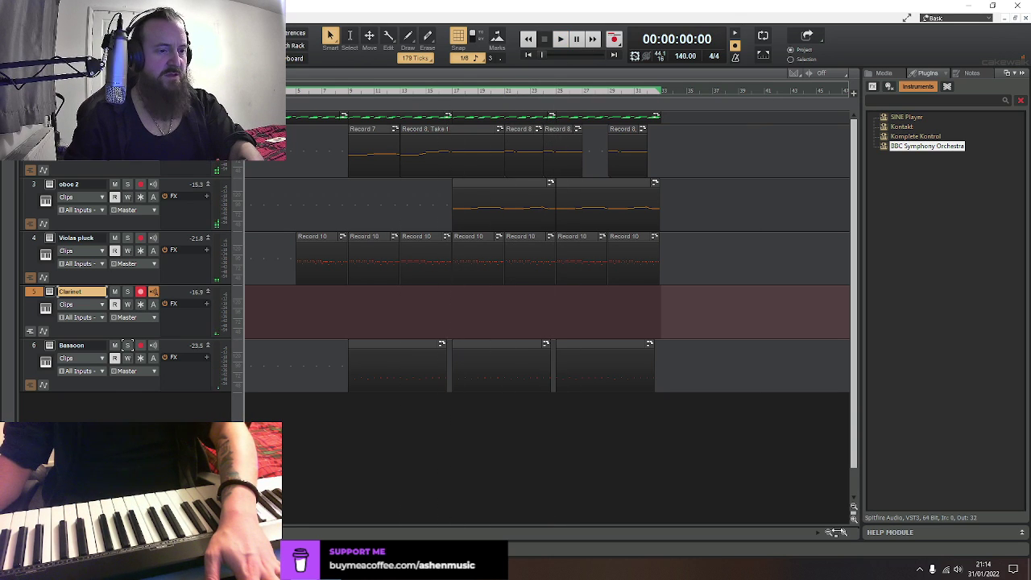
# Record a clarinet line on the Clarinet track from bar 17 to bar 25, restarting the take once
pyautogui.click(843, 533)
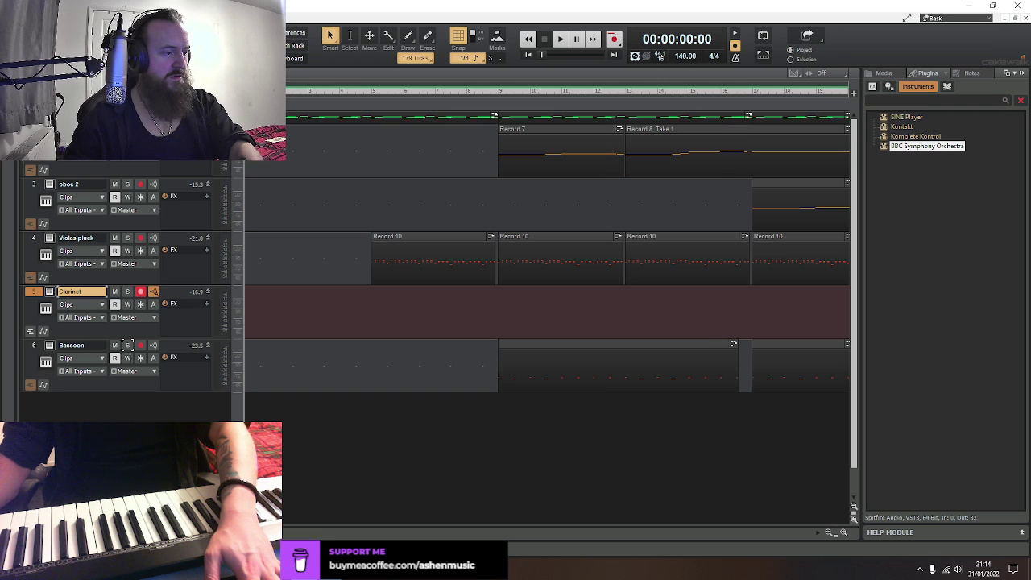
pyautogui.hscroll(3, 403, 322)
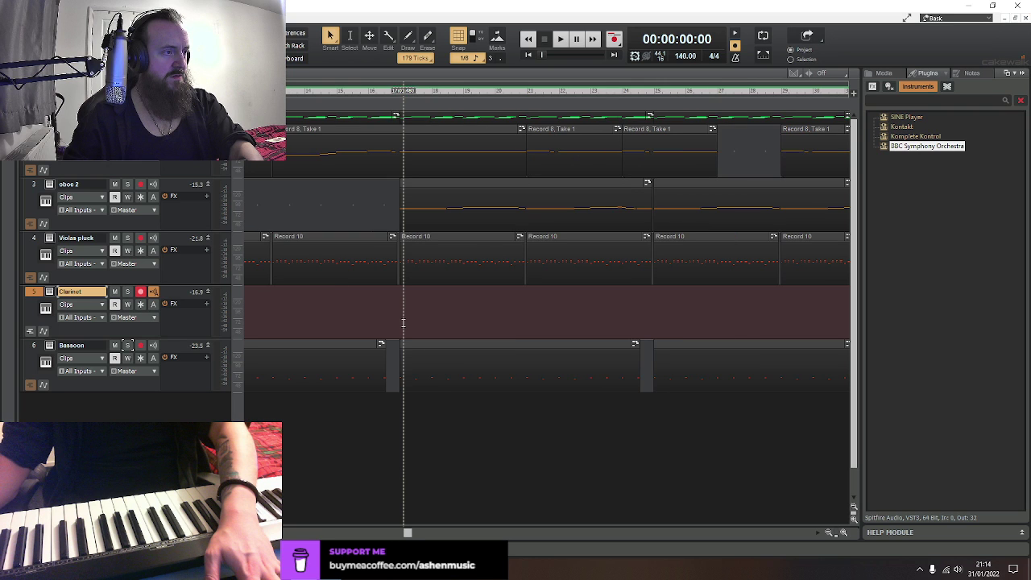
pyautogui.click(402, 322)
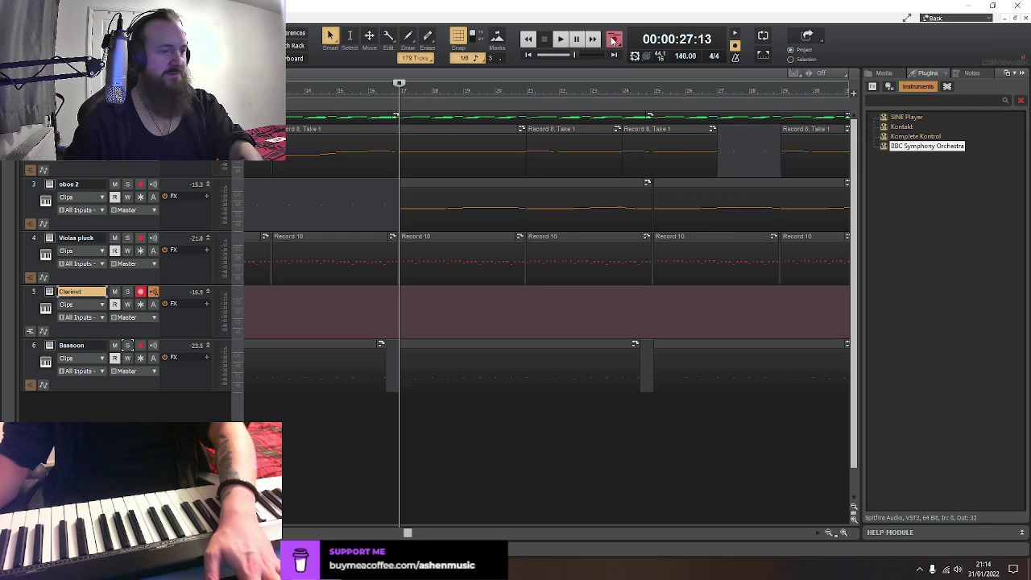
pyautogui.click(614, 41)
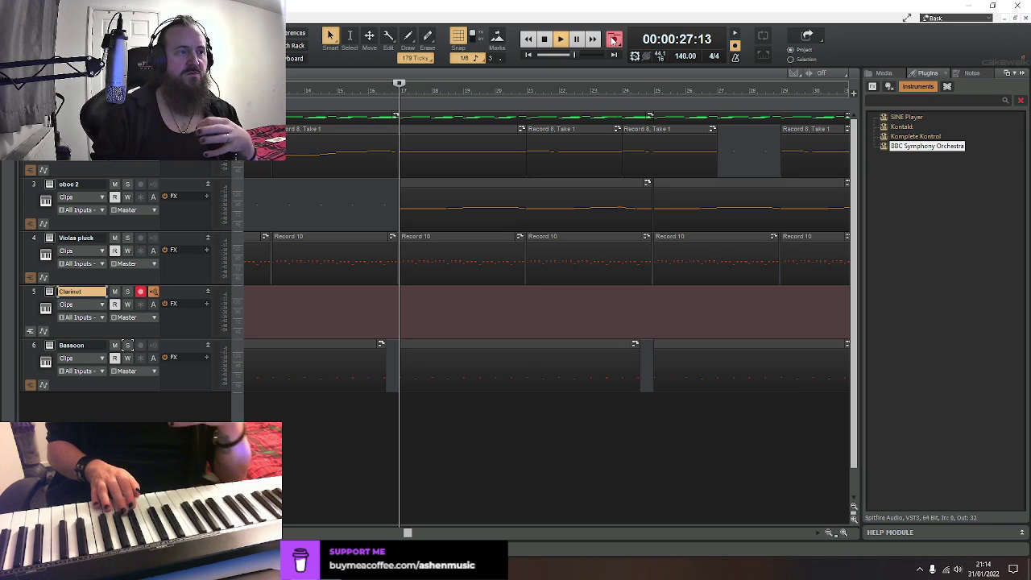
pyautogui.click(614, 40)
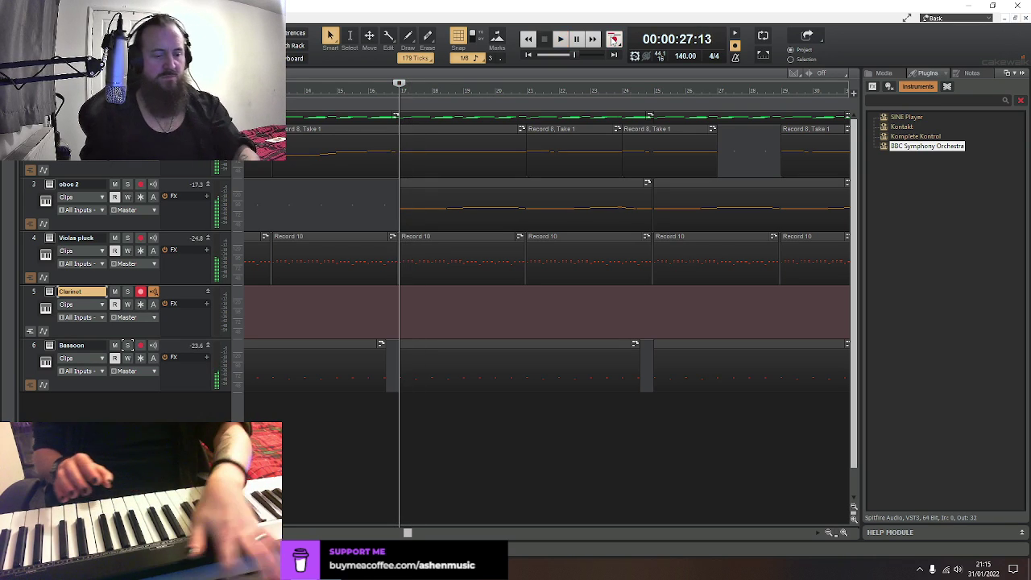
pyautogui.click(614, 40)
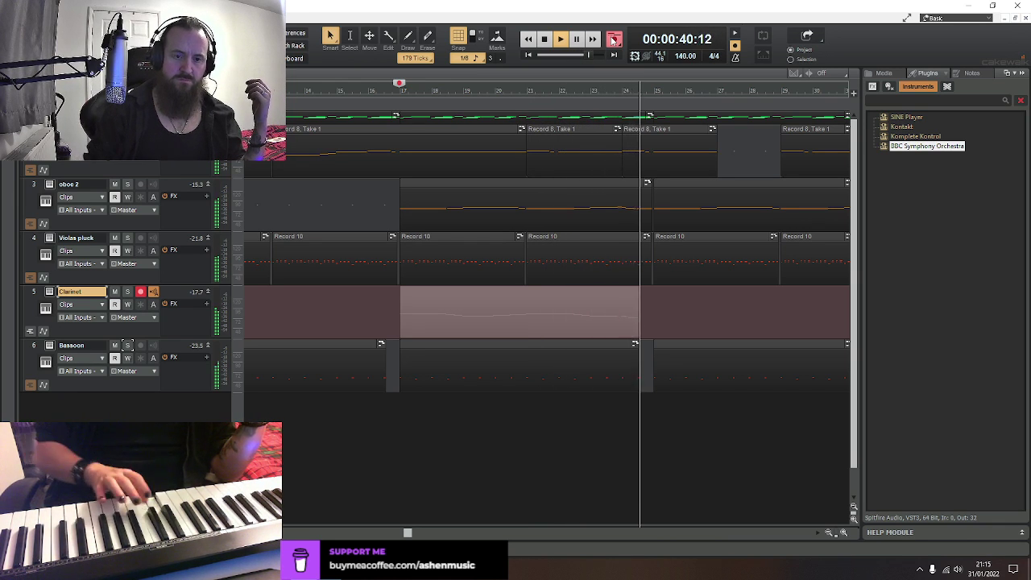
pyautogui.click(614, 38)
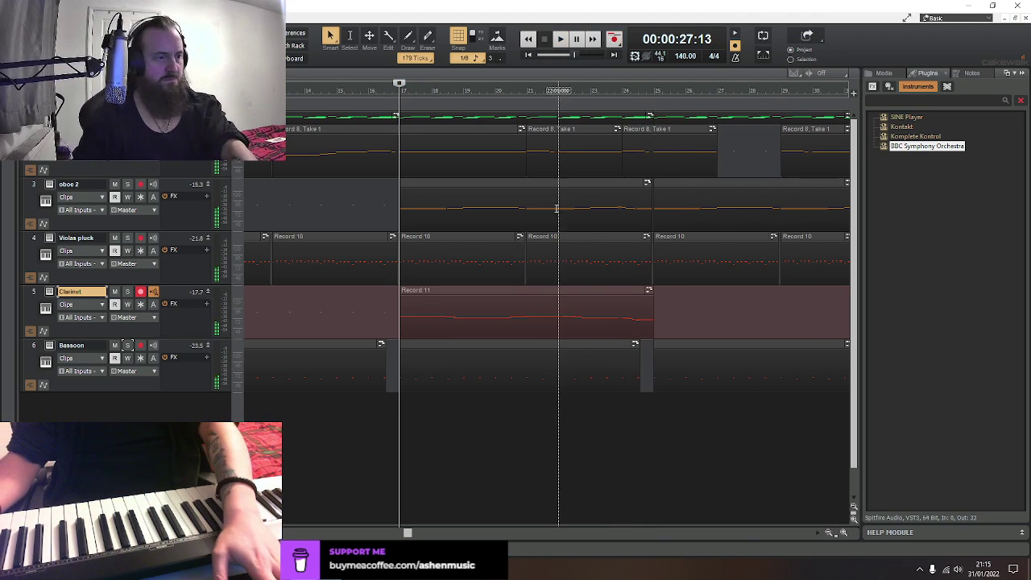
# Open the recorded Clarinet clip's notes and align the note starts from bar 18 through bar 21 to the 1/8 grid
pyautogui.doubleClick(609, 315)
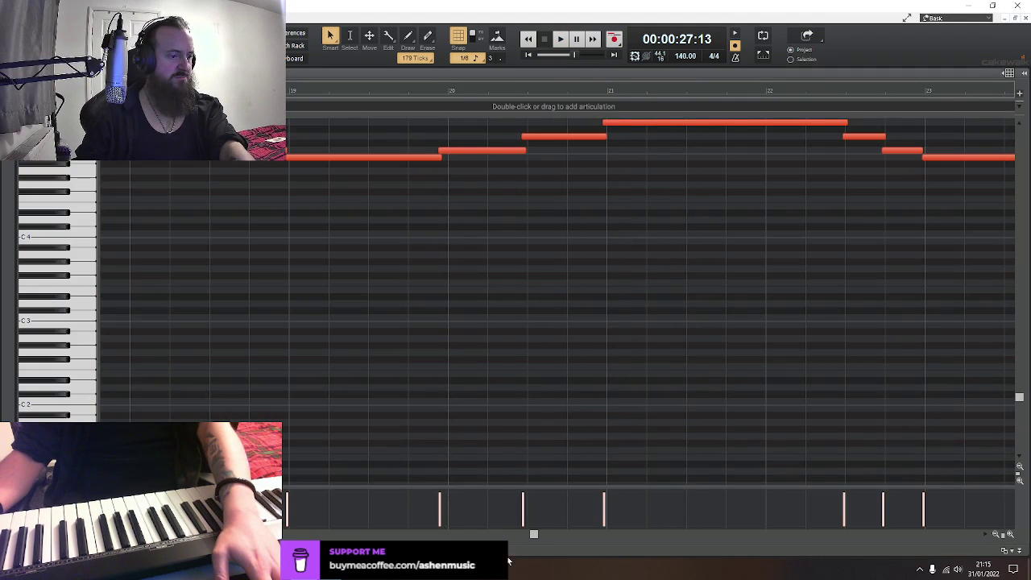
pyautogui.moveTo(535, 538); pyautogui.dragTo(484, 534)
pyautogui.scroll(3, 557, 277)
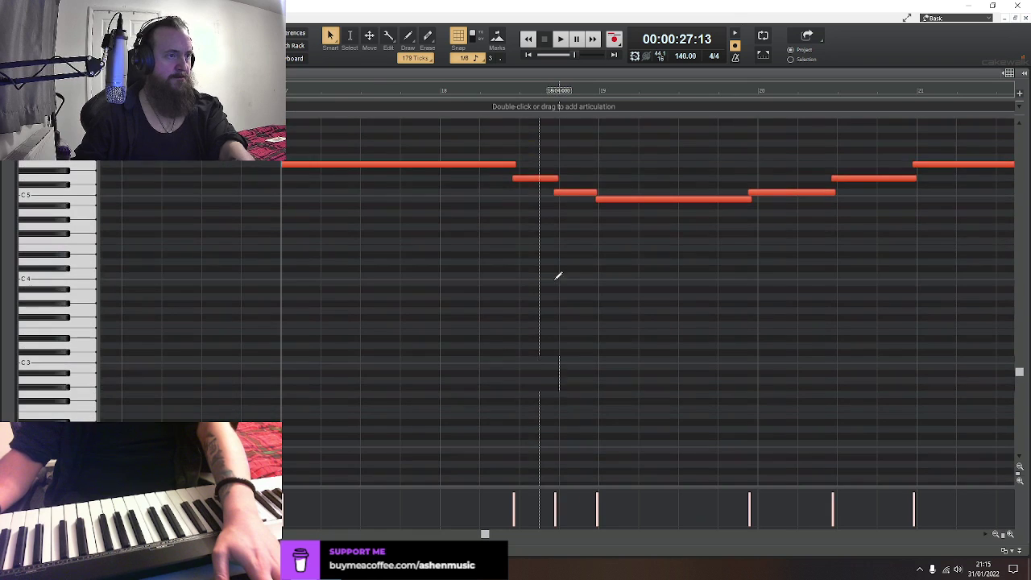
pyautogui.moveTo(514, 178); pyautogui.dragTo(601, 199)
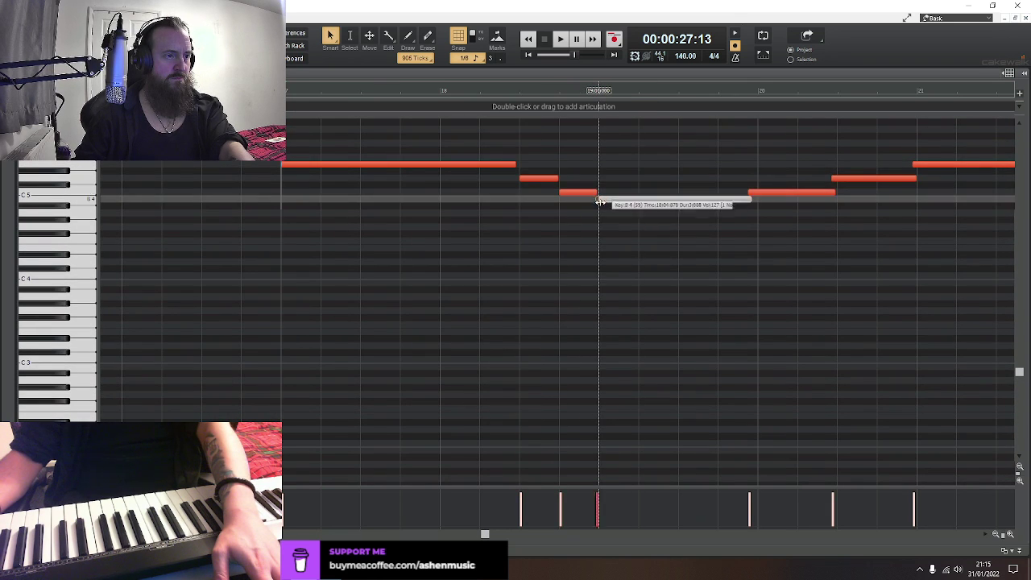
pyautogui.moveTo(752, 195); pyautogui.dragTo(759, 193)
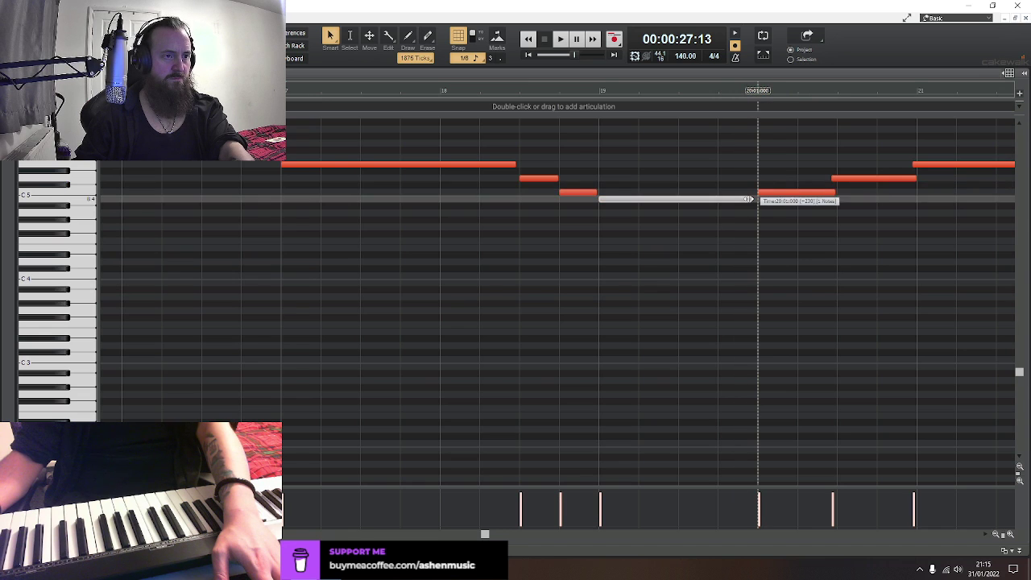
pyautogui.moveTo(831, 178); pyautogui.dragTo(835, 192)
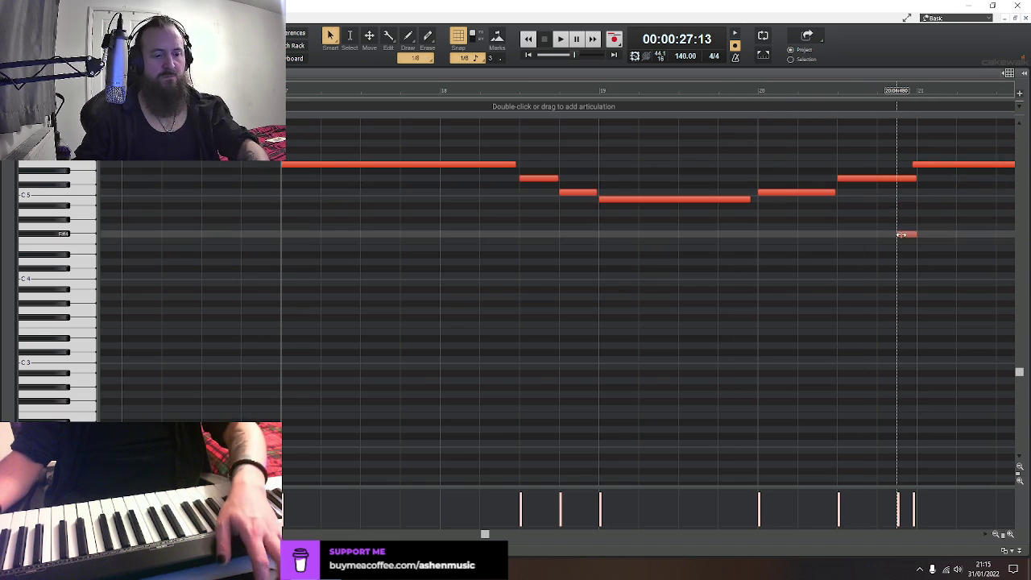
pyautogui.moveTo(913, 165); pyautogui.dragTo(917, 166)
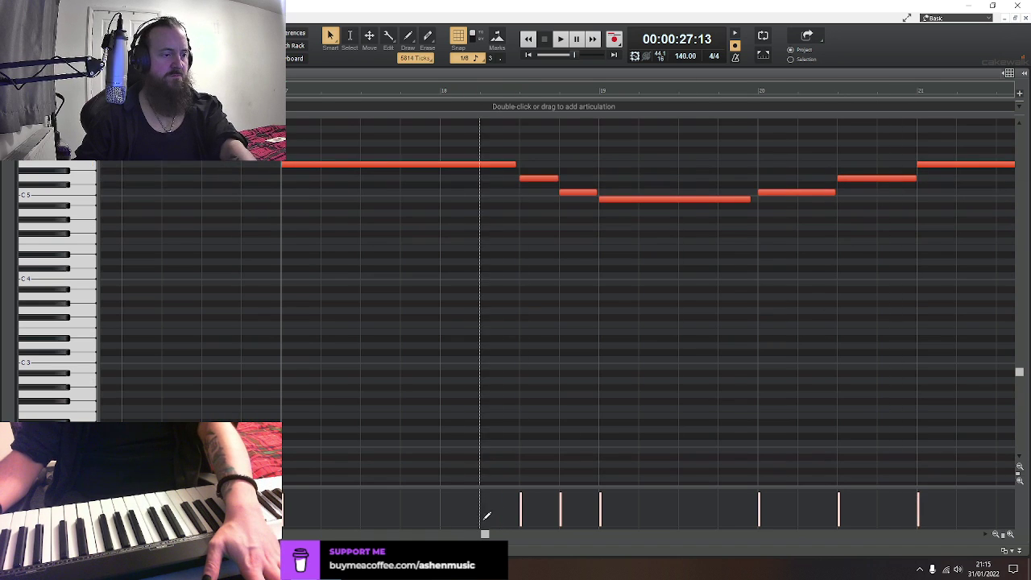
# Align the starts of the descending clarinet notes in bar 22 and the first three short notes in bar 24 to the 1/8 grid
pyautogui.moveTo(486, 535); pyautogui.dragTo(566, 534)
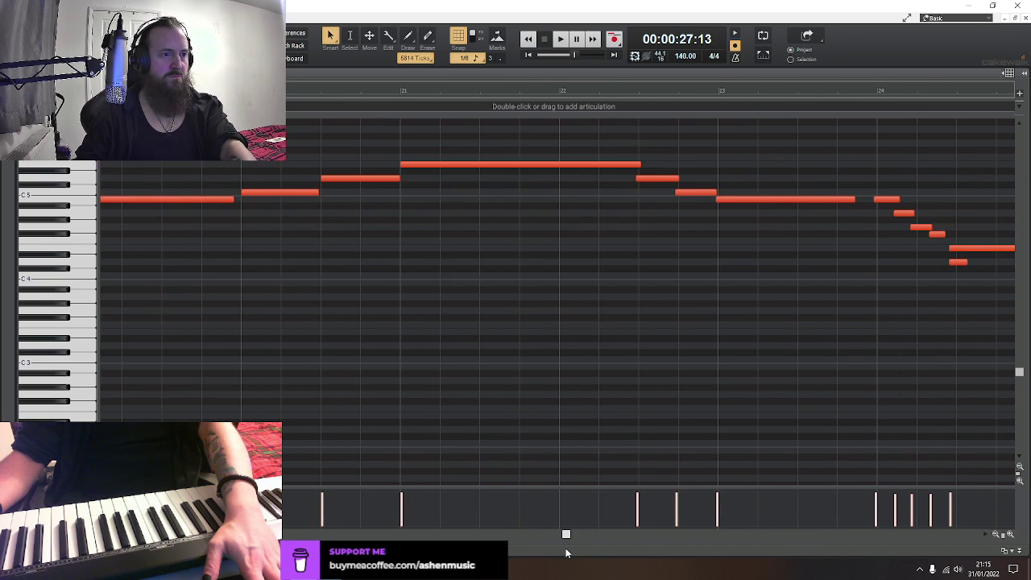
pyautogui.click(639, 165)
pyautogui.moveTo(679, 197)
pyautogui.mouseDown()
pyautogui.moveTo(677, 239)
pyautogui.moveTo(675, 195)
pyautogui.mouseUp()
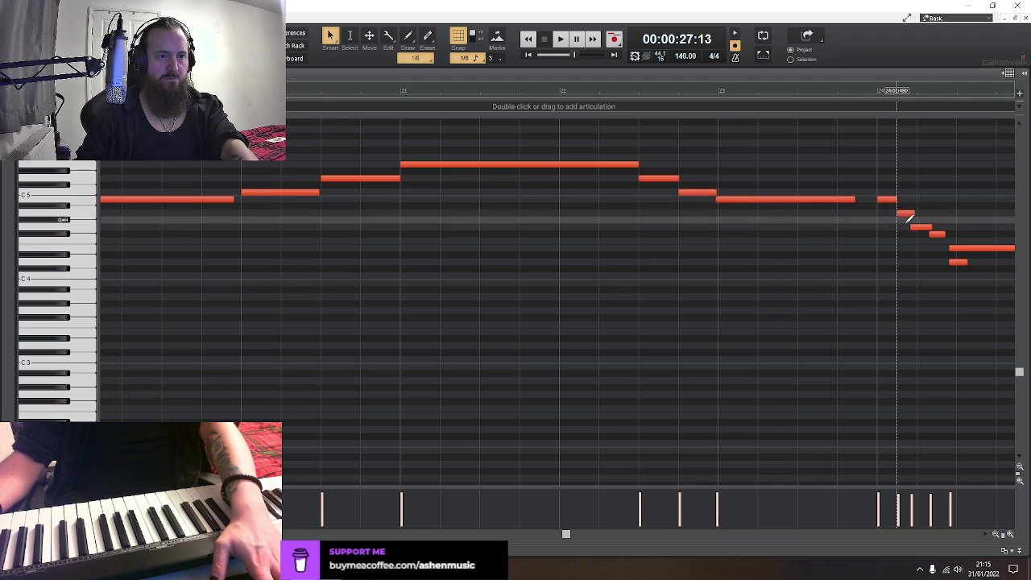
pyautogui.moveTo(911, 227); pyautogui.dragTo(919, 228)
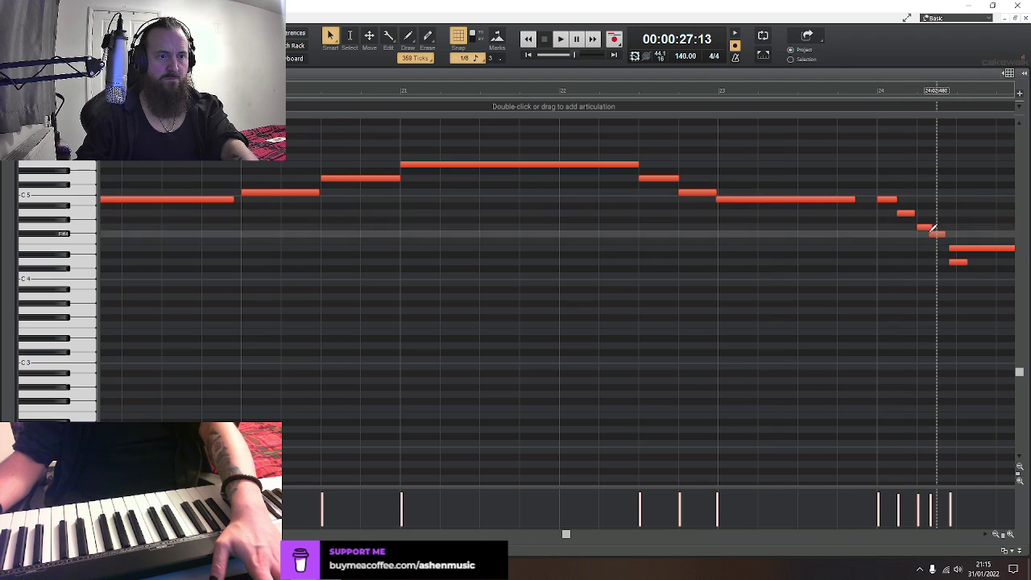
# Set the snap to 1/32, align the start of bar 24's fourth short note, and delete the stray D4 note
pyautogui.click(474, 58)
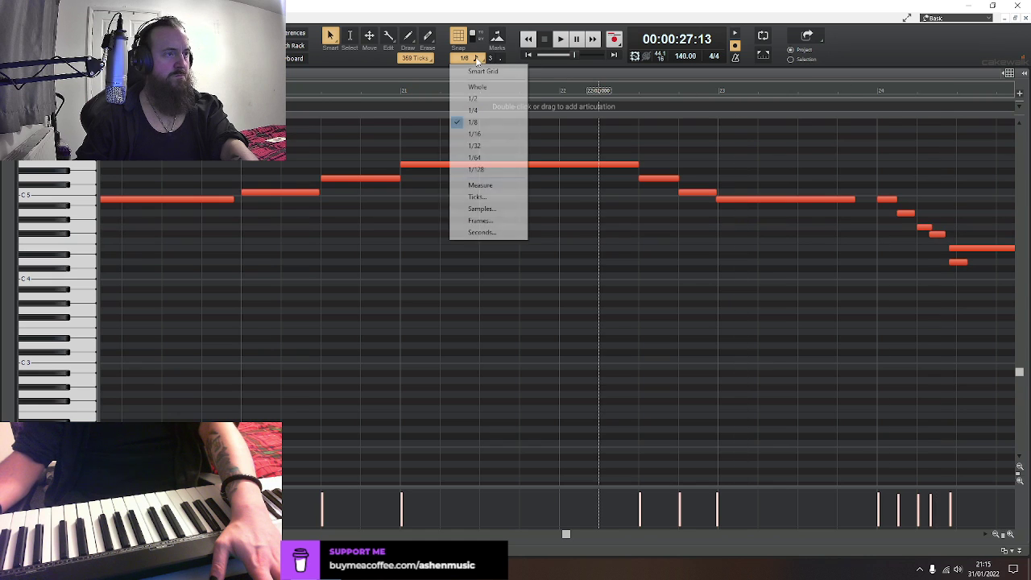
pyautogui.click(486, 155)
pyautogui.click(468, 61)
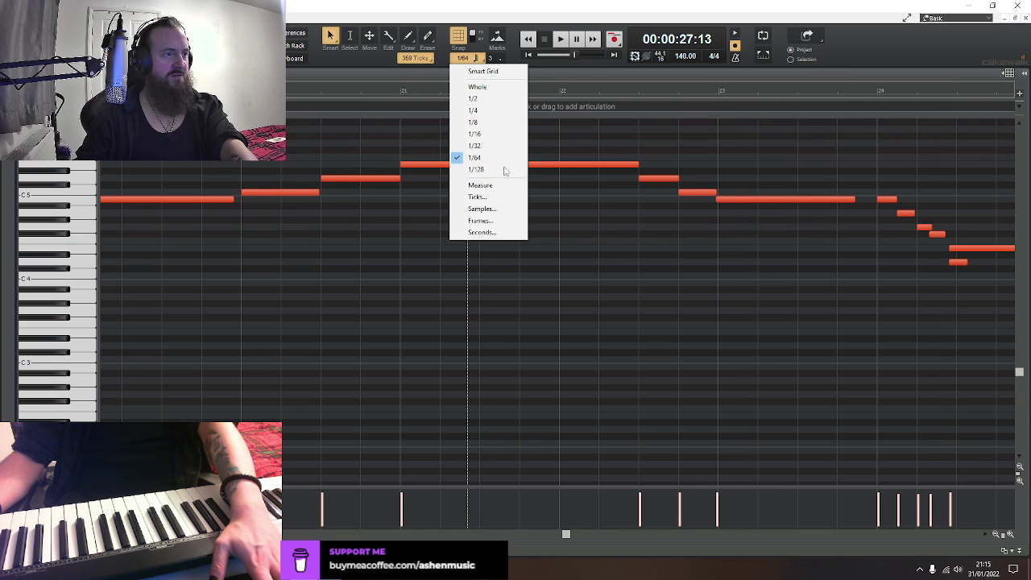
pyautogui.click(484, 146)
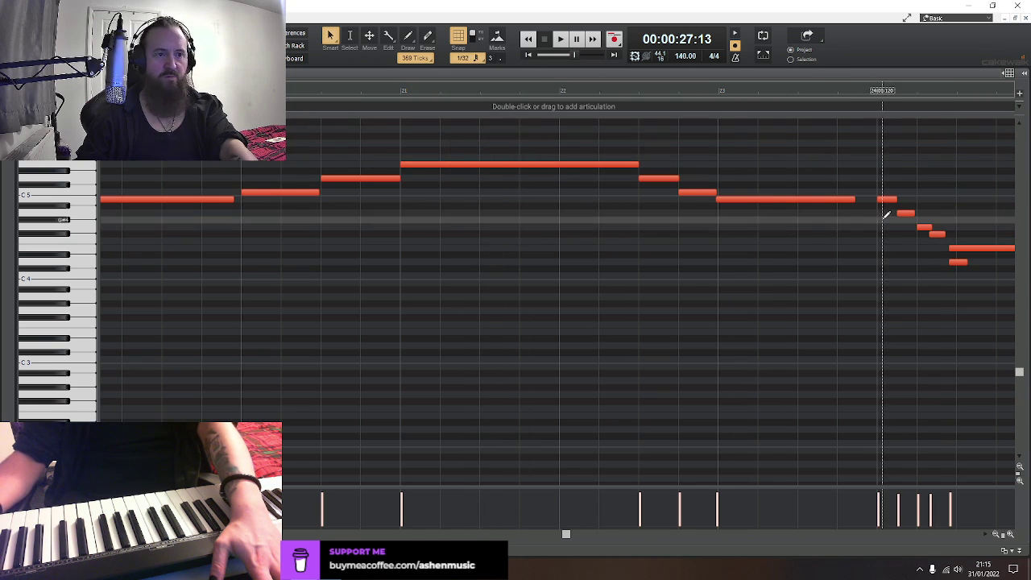
pyautogui.click(932, 233)
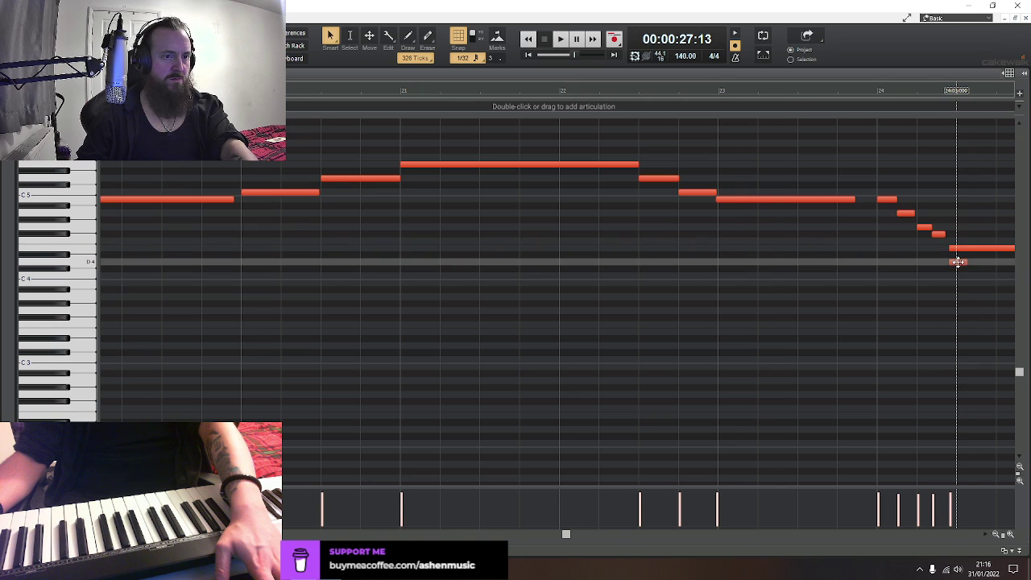
pyautogui.rightClick(956, 261)
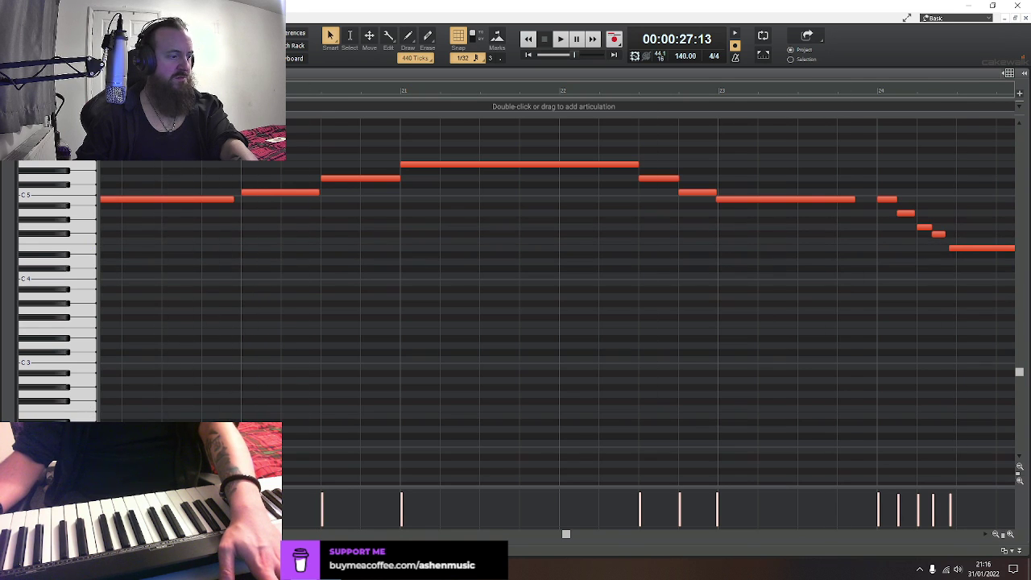
pyautogui.press('d')
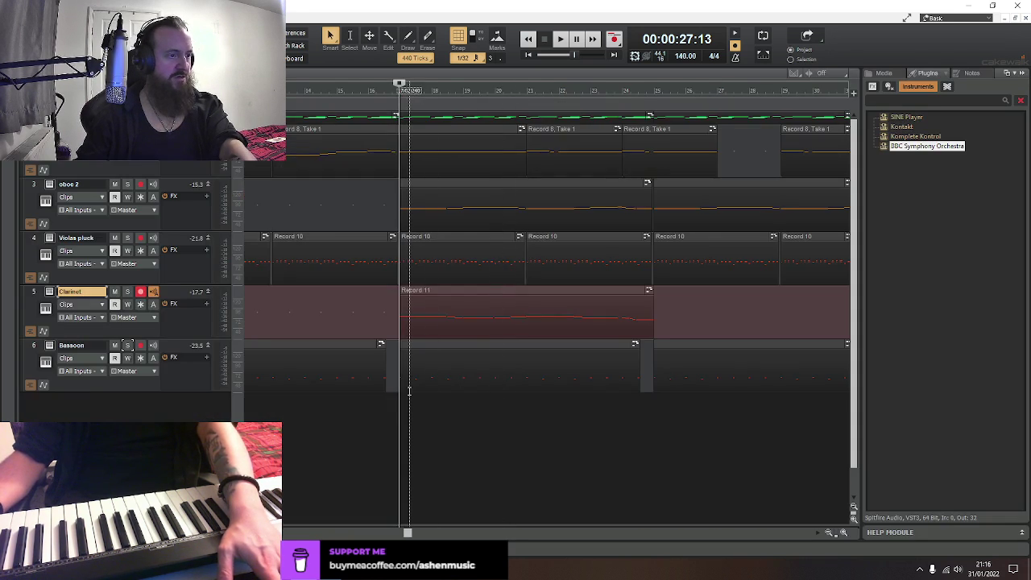
# Play the edited clarinet line with the arrangement from bar 17, and replay its ending from the middle of bar 23
pyautogui.press('space')
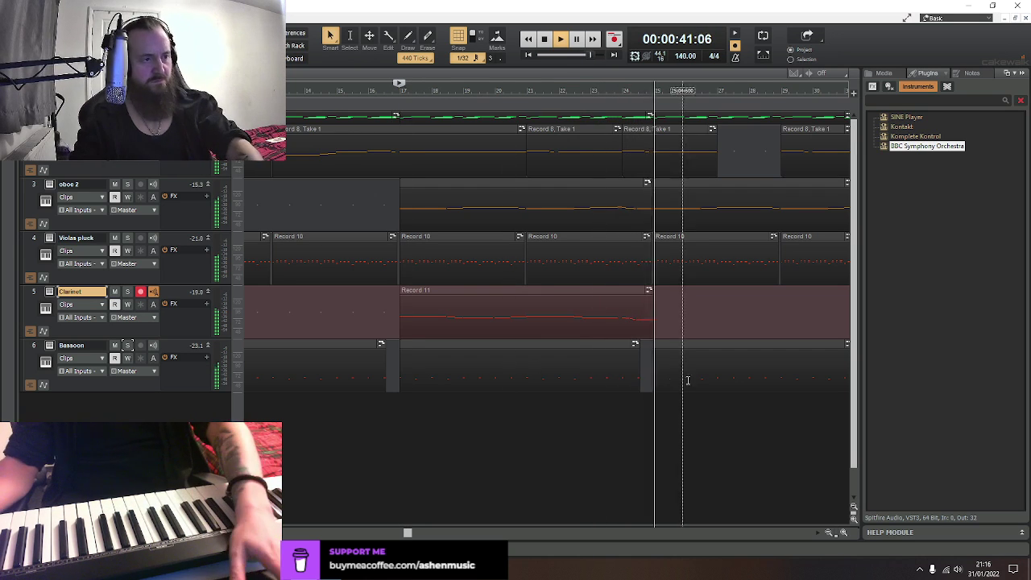
pyautogui.press('space')
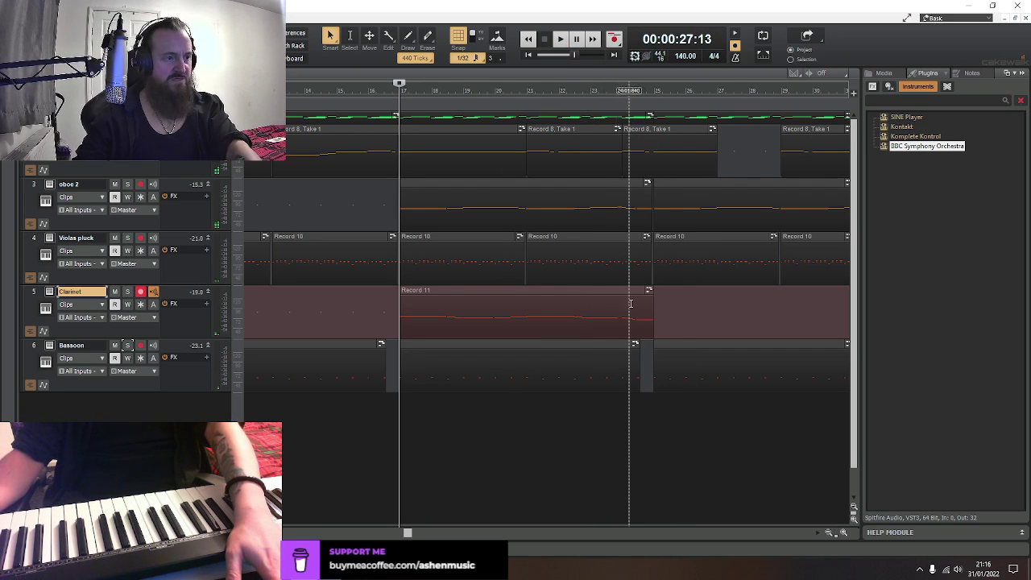
pyautogui.click(844, 534)
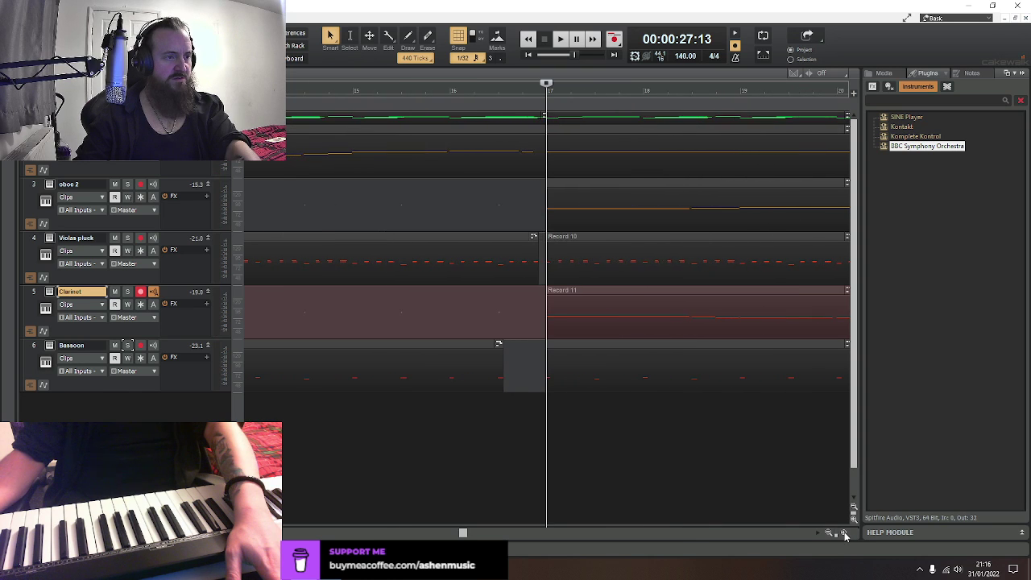
pyautogui.moveTo(464, 534); pyautogui.dragTo(597, 535)
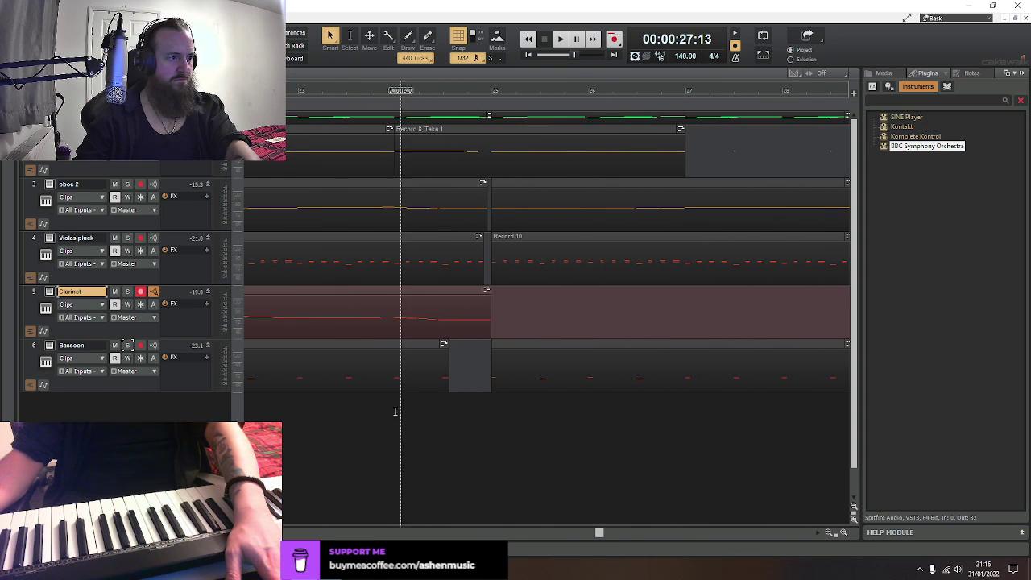
pyautogui.click(335, 439)
pyautogui.press('space')
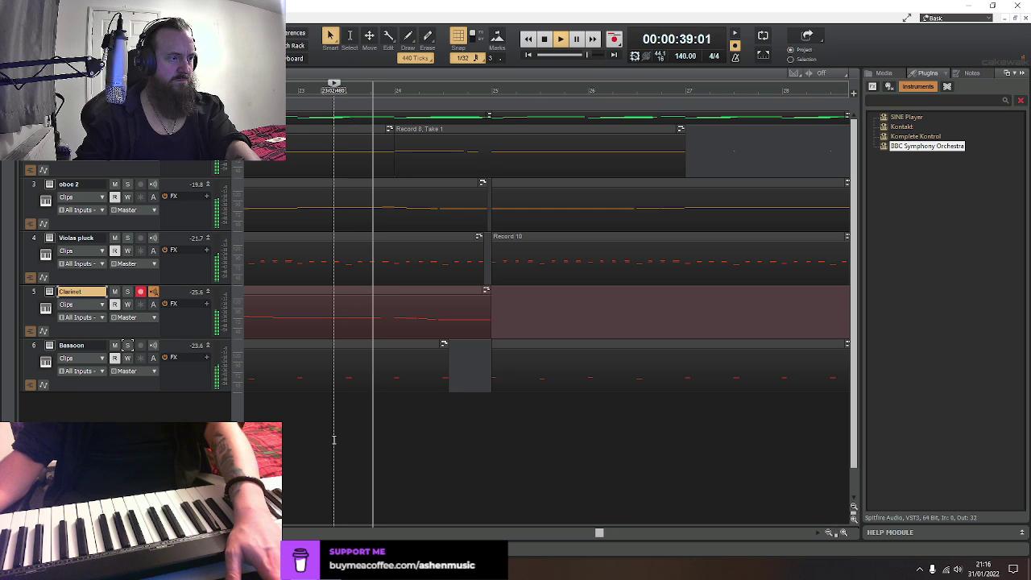
pyautogui.press('space')
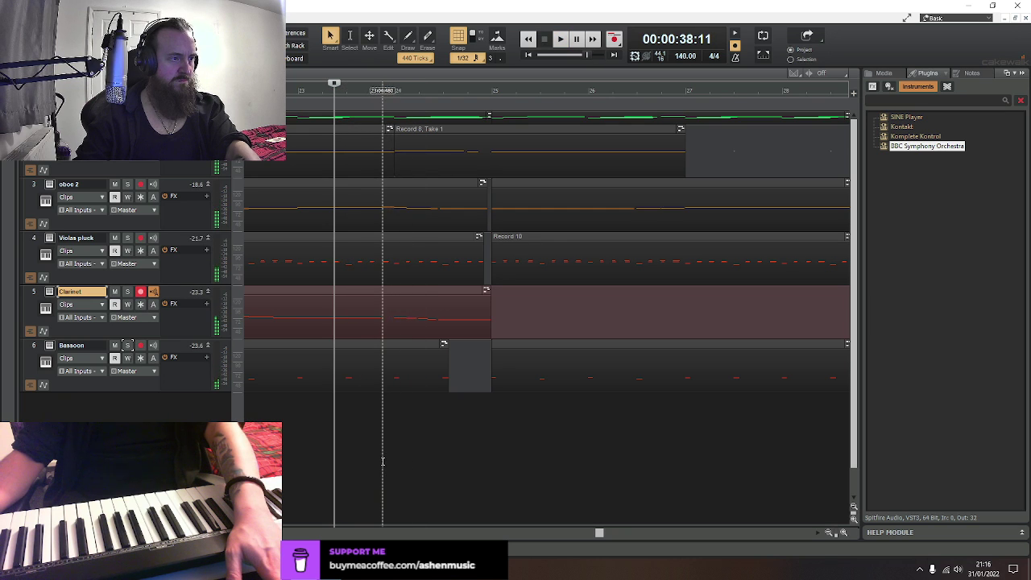
# Reopen the Clarinet clip's notes, move the five-note descending ending at bar 24 an eighth note earlier, and play it
pyautogui.doubleClick(423, 294)
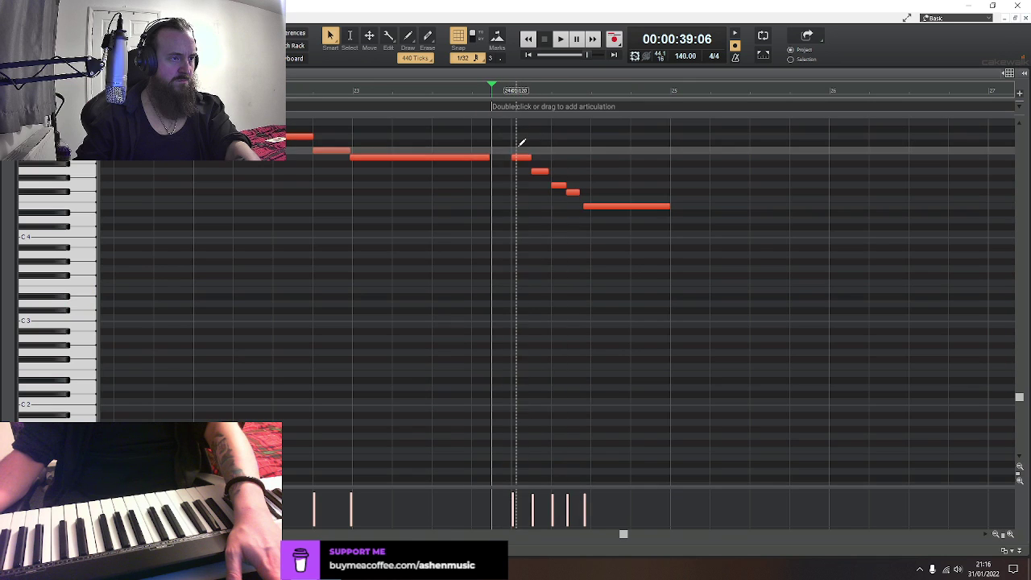
pyautogui.moveTo(518, 143); pyautogui.dragTo(621, 199)
pyautogui.moveTo(520, 158); pyautogui.dragTo(501, 159)
pyautogui.click(349, 206)
pyautogui.press('space')
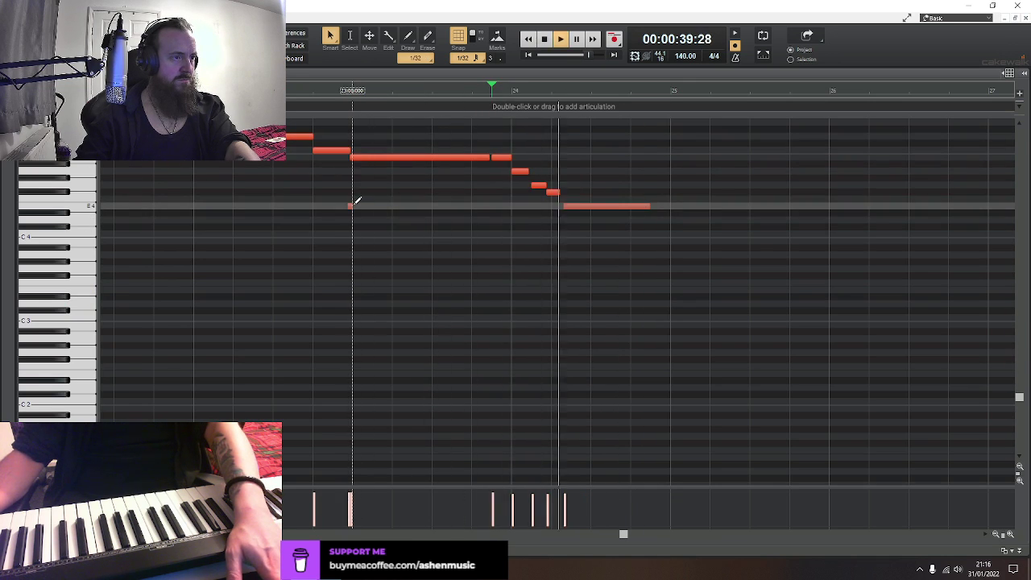
# Delete the stray E4 note at bar 23 and replay the clarinet ending from bar 22
pyautogui.press('space')
pyautogui.moveTo(391, 191); pyautogui.dragTo(315, 217)
pyautogui.press('Delete')
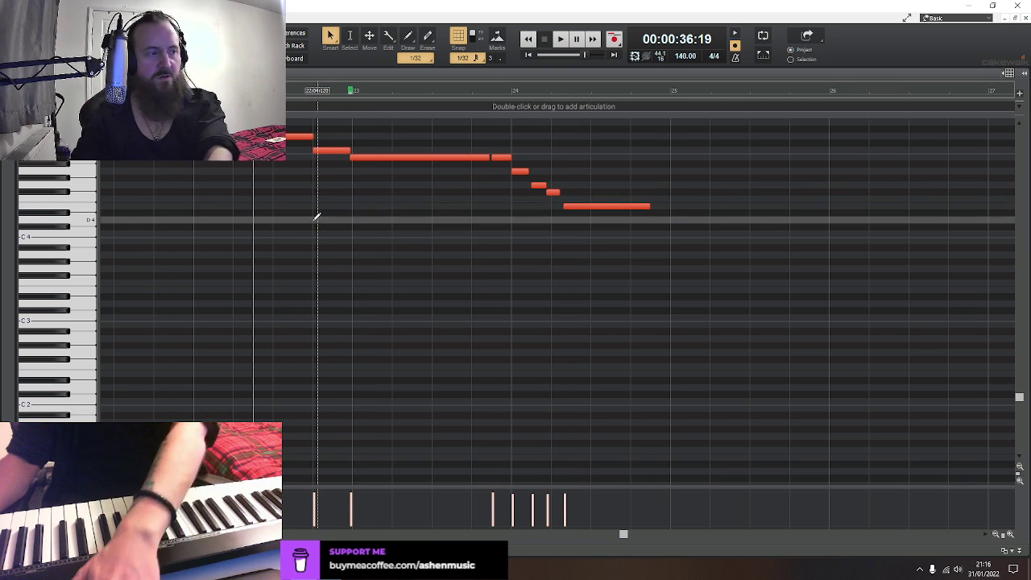
pyautogui.press('space')
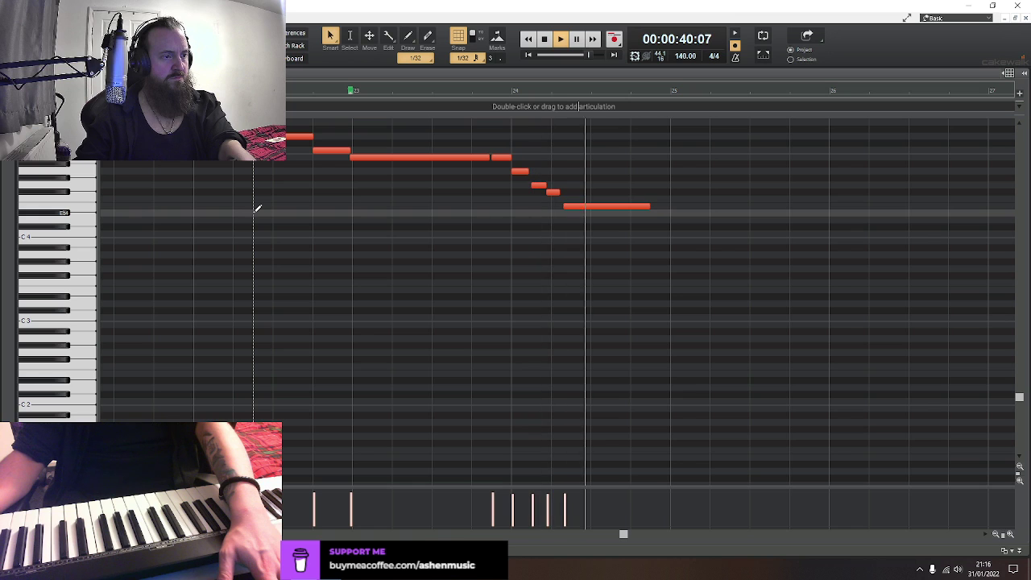
pyautogui.press('space')
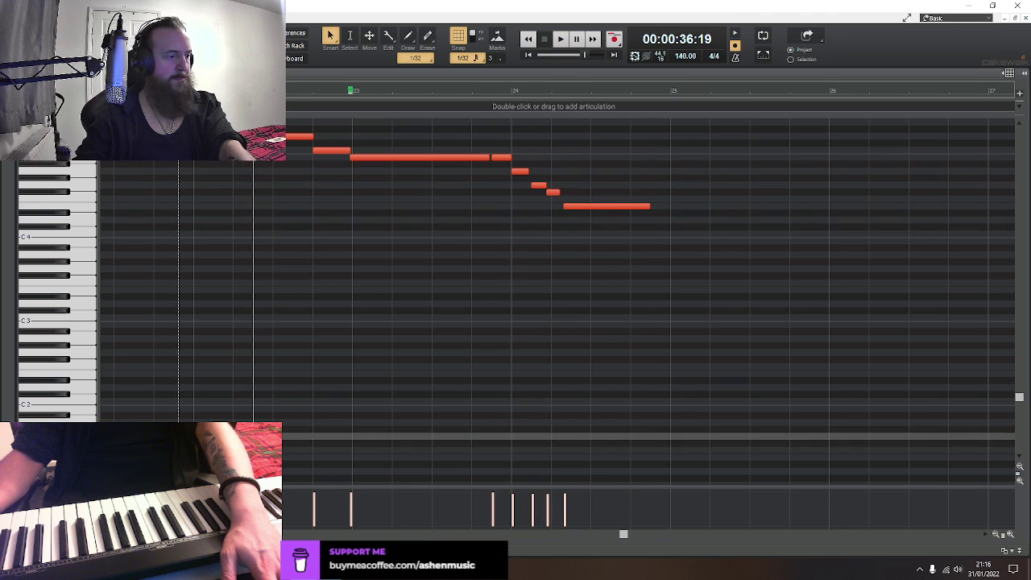
# Select the Clarinet and oboe 2 clips before bar 25 and open them together in the Piano Roll View
pyautogui.press('d')
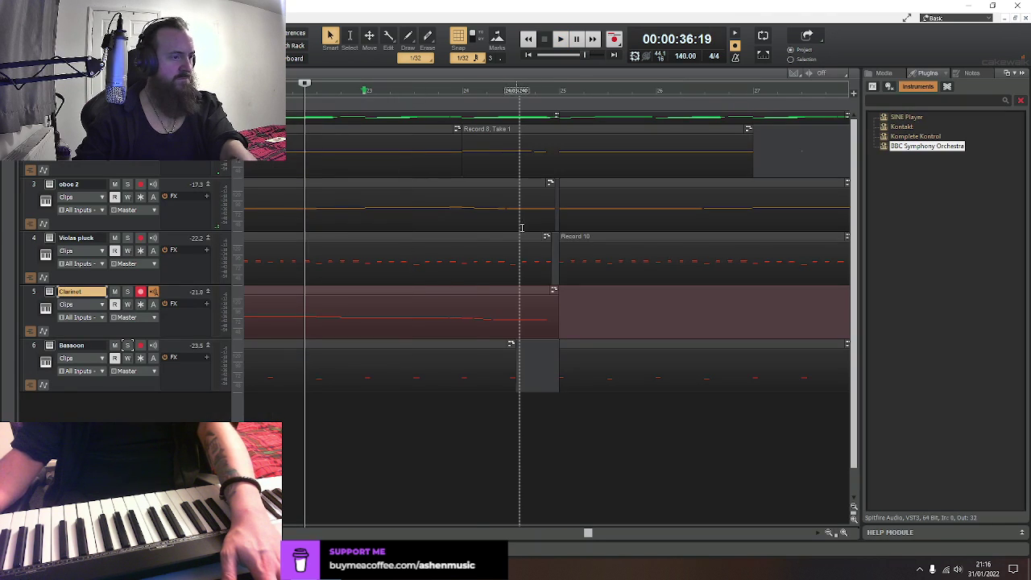
pyautogui.click(510, 293)
pyautogui.rightClick(514, 187)
pyautogui.moveTo(554, 205)
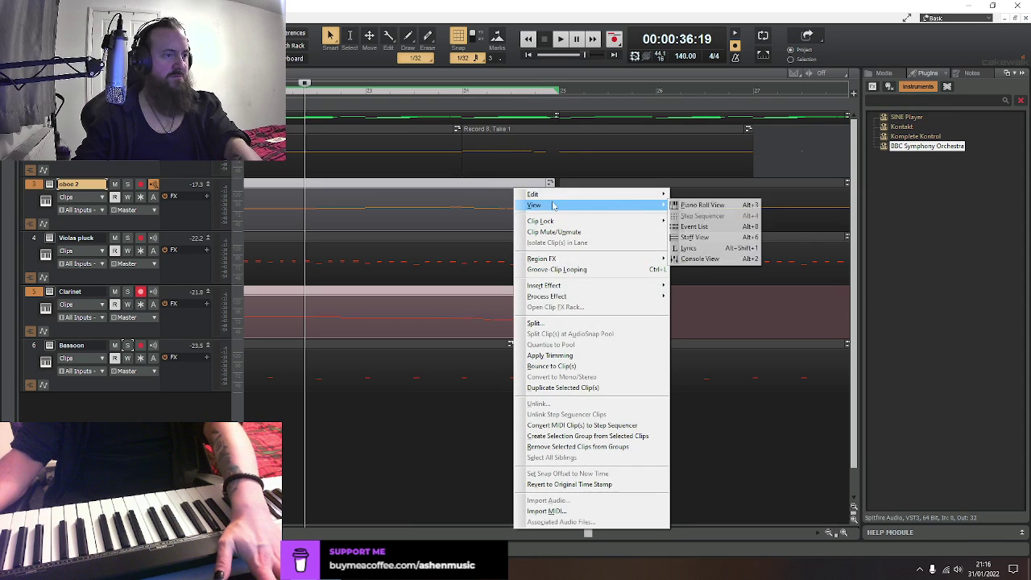
pyautogui.click(702, 205)
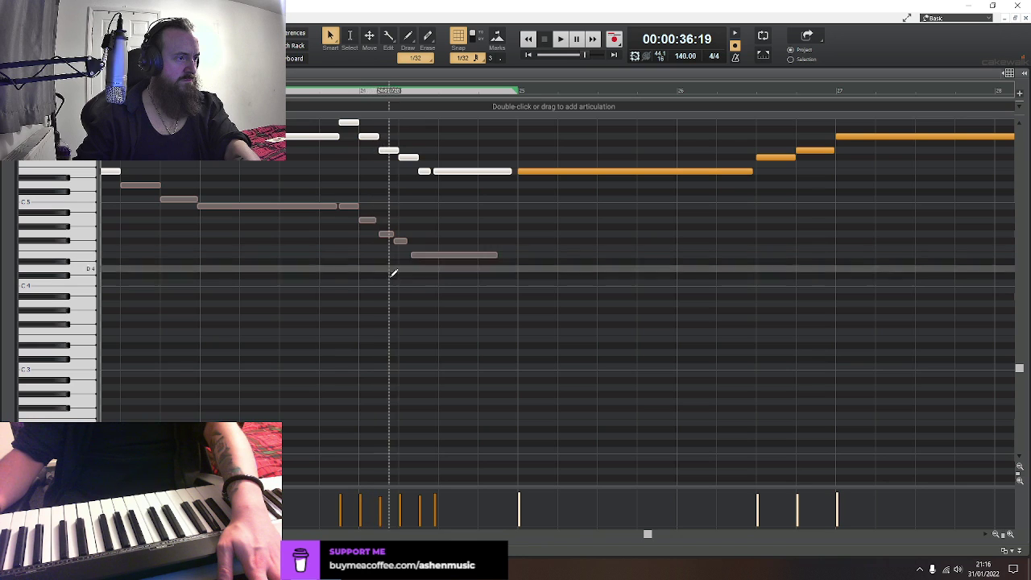
# Align the clarinet's last short note to beat 2 of bar 24, trim the long E4's start to 24:02:480, and play the line
pyautogui.click(395, 241)
pyautogui.click(404, 242)
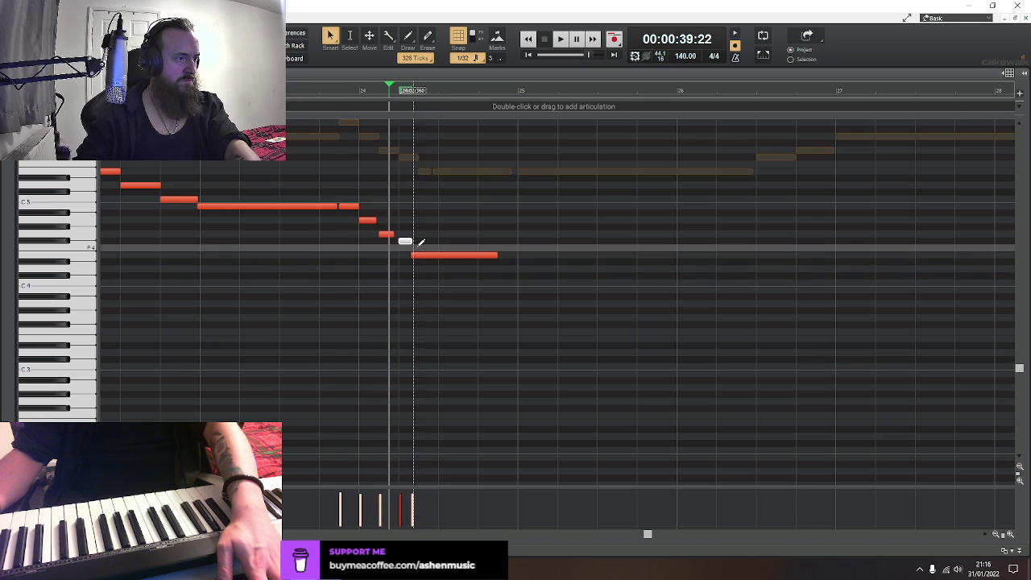
pyautogui.moveTo(413, 256); pyautogui.dragTo(419, 256)
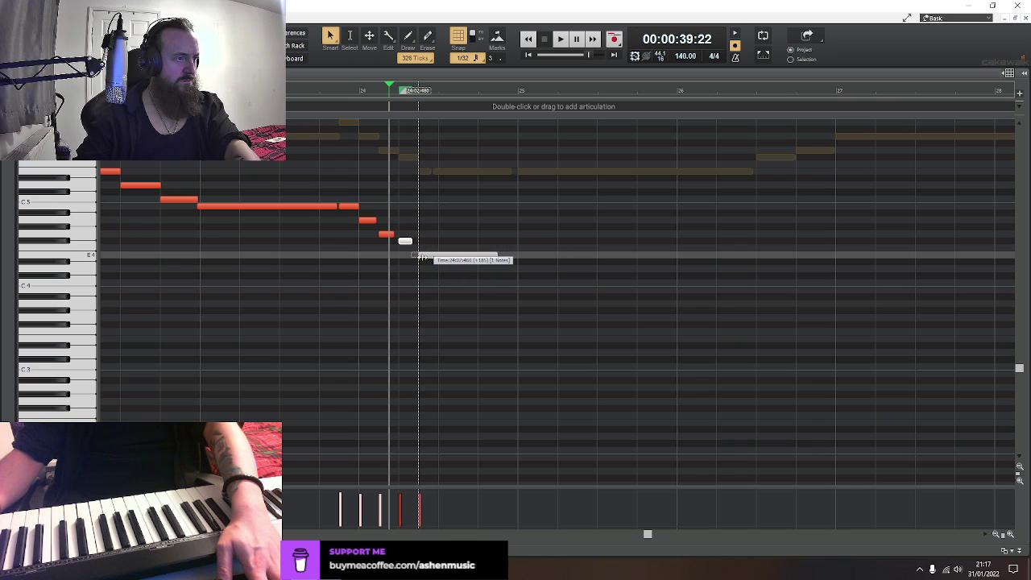
pyautogui.click(188, 299)
pyautogui.press('space')
pyautogui.press('space')
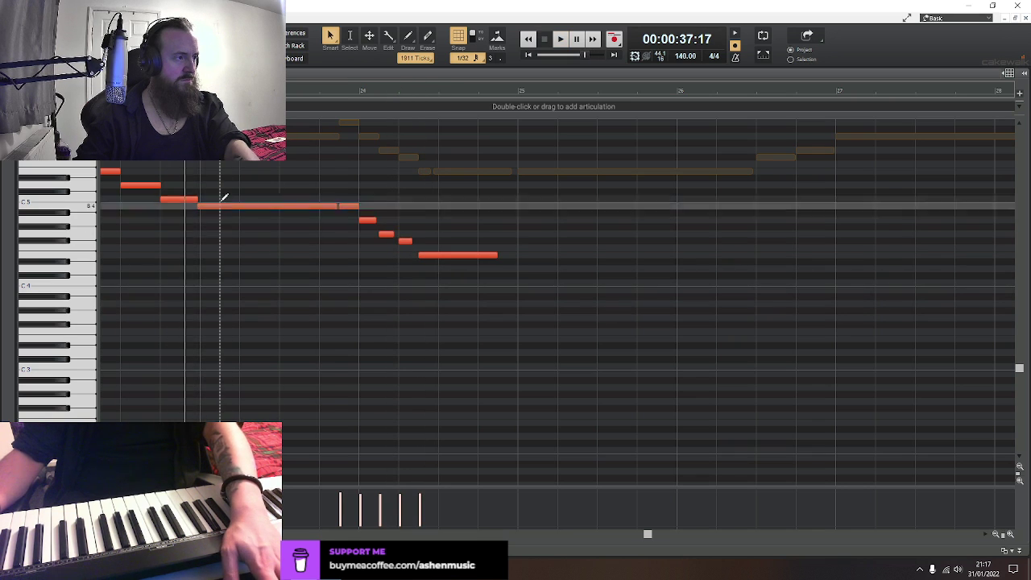
# Align the long B4's start to bar 23, undo the stray F#4 note, and replay the clarinet ending
pyautogui.click(173, 239)
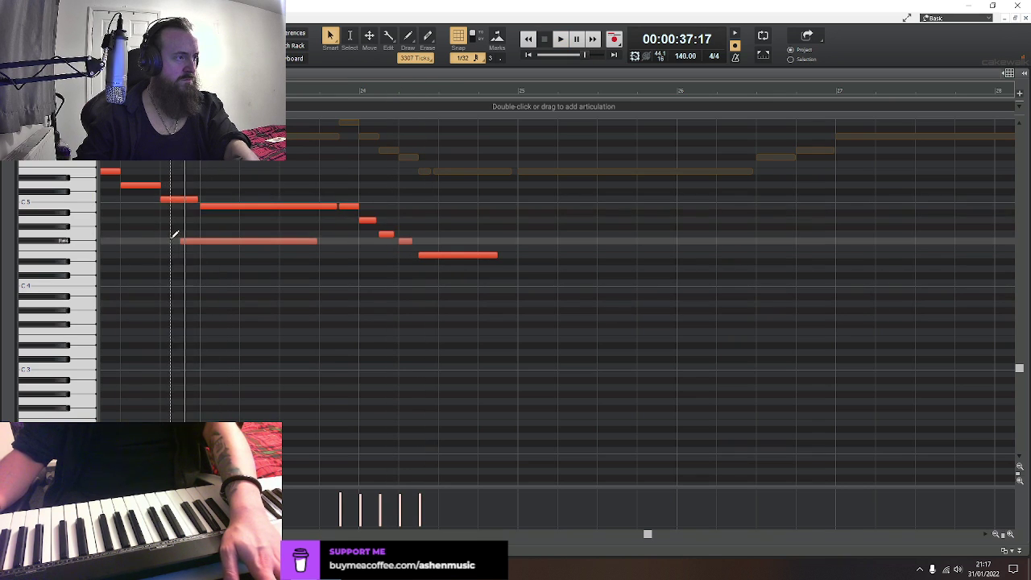
pyautogui.hotkey('ctrl', 'z')
pyautogui.click(126, 230)
pyautogui.click(120, 230)
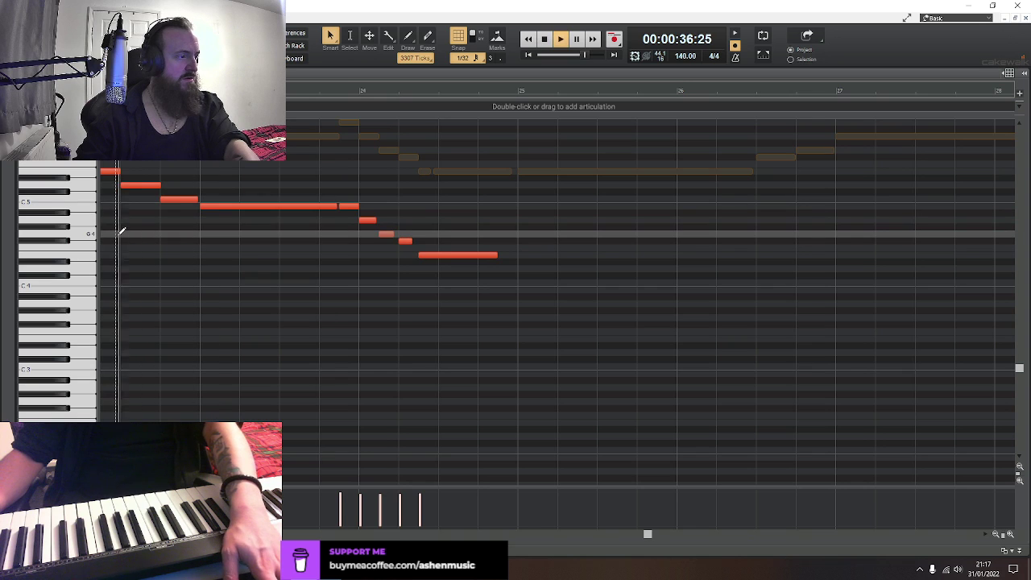
pyautogui.press('space')
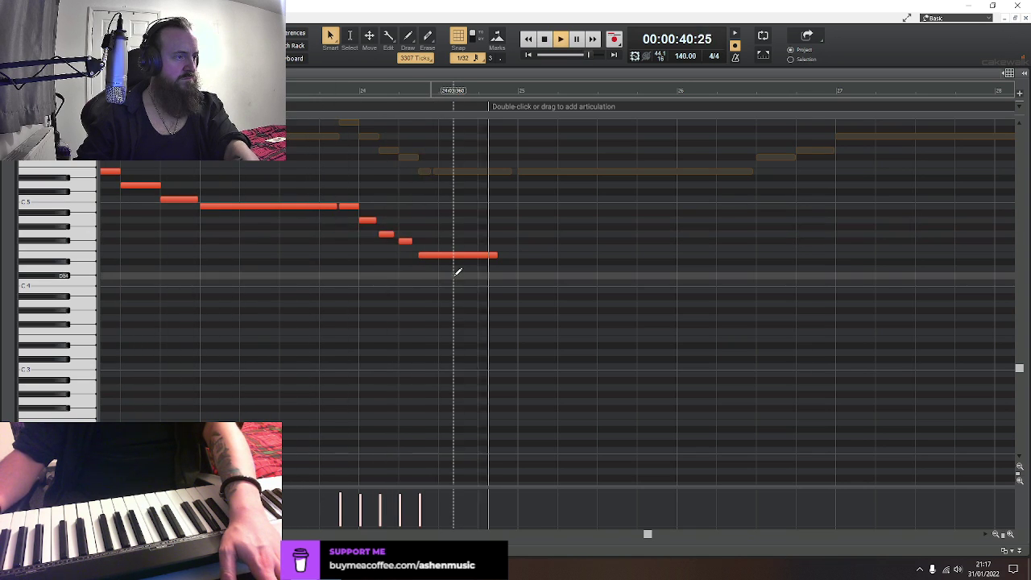
pyautogui.press('space')
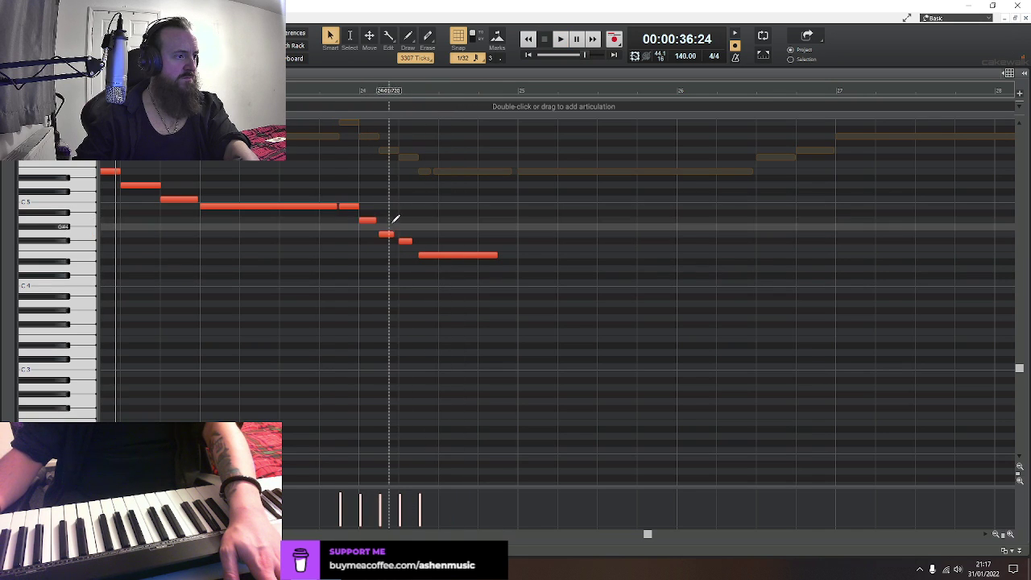
pyautogui.click(339, 232)
pyautogui.press('space')
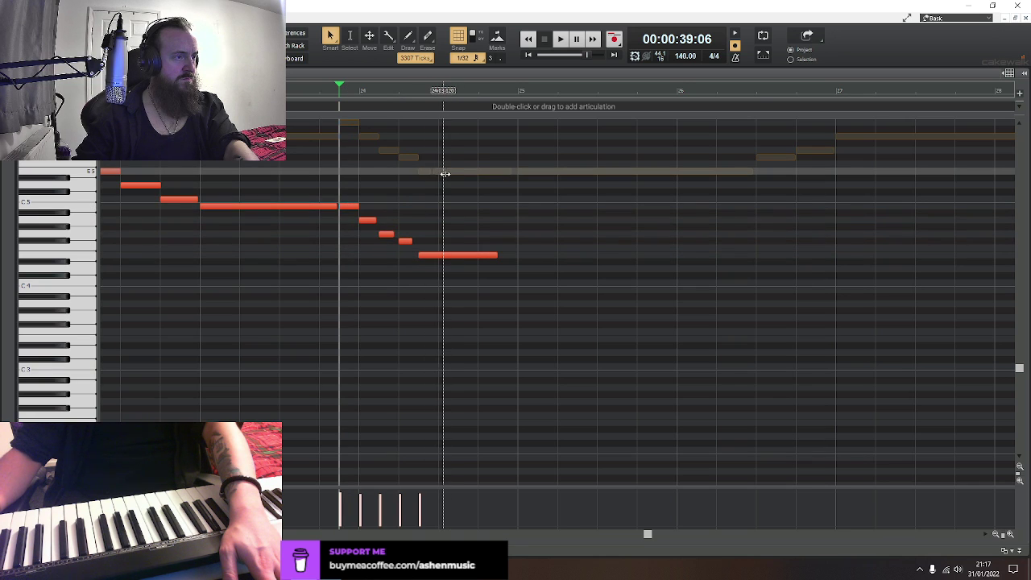
# Repitch the four short clarinet notes around bar 24 to a rising E4, F#4, A4, B4 and raise the long last note to B4
pyautogui.moveTo(350, 207); pyautogui.dragTo(367, 242)
pyautogui.moveTo(386, 235); pyautogui.dragTo(408, 207)
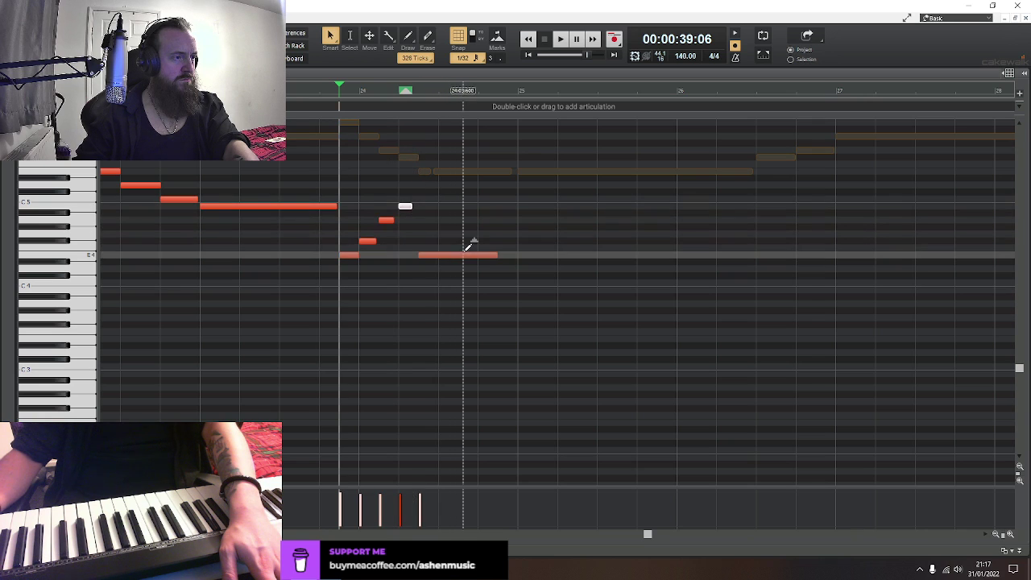
pyautogui.moveTo(456, 259); pyautogui.dragTo(451, 206)
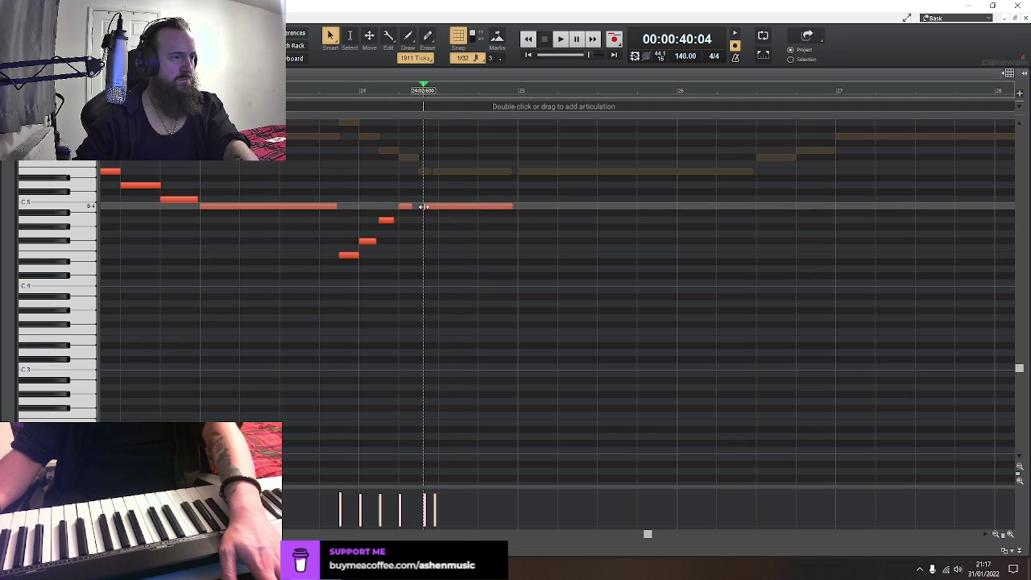
# Divide the final B4 into a short note and a long note lasting until bar 25, and play from 23:04:000
pyautogui.moveTo(504, 206); pyautogui.dragTo(435, 207)
pyautogui.click(476, 207)
pyautogui.click(325, 332)
pyautogui.press('space')
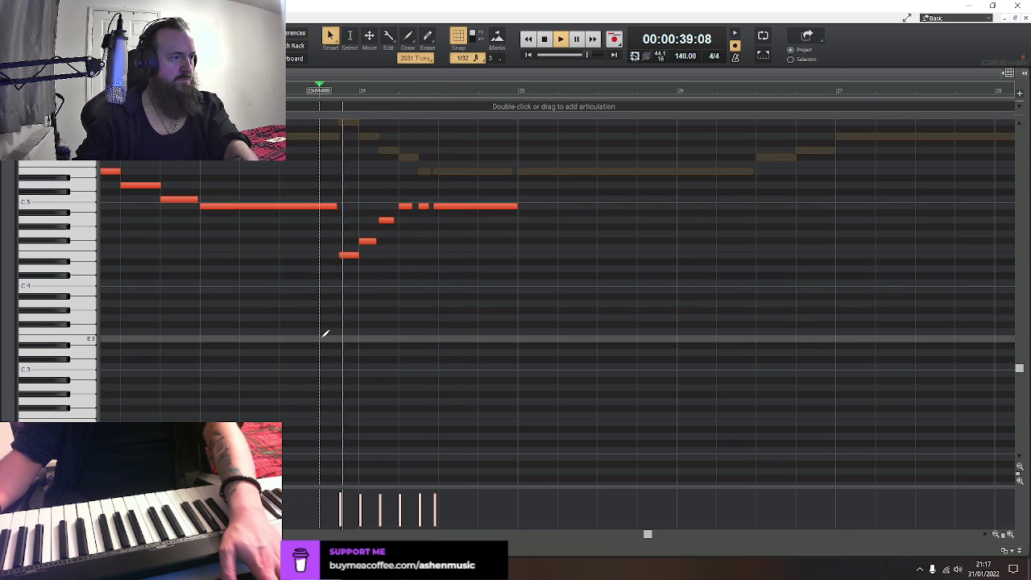
pyautogui.press('space')
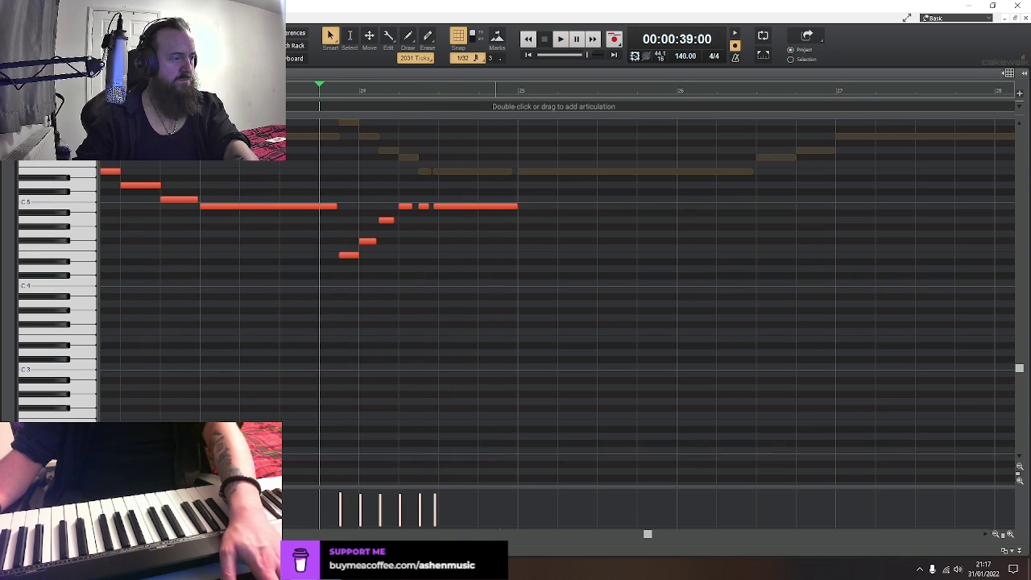
# Return to the track view, solo the oboe 2 and Clarinet tracks, and play their ending together
pyautogui.press('d')
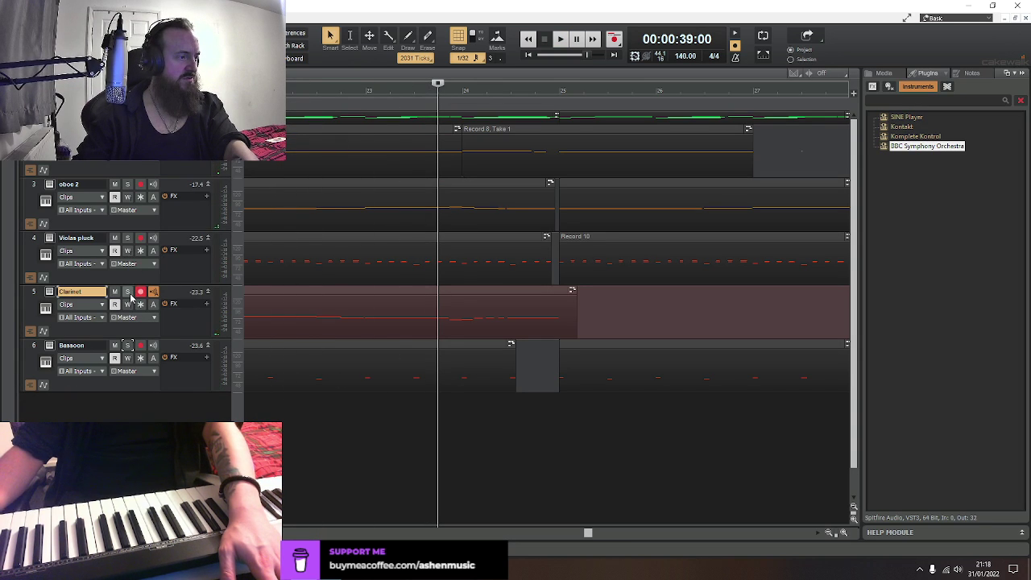
pyautogui.press('space')
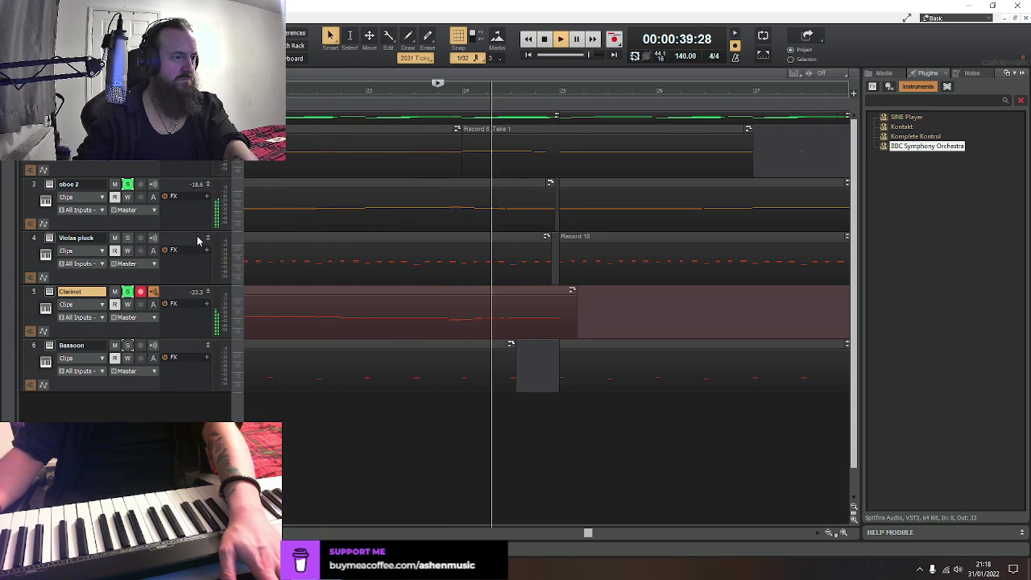
pyautogui.press('space')
# Open the Clarinet clip's notes again and play the soloed lines from just before bar 24 and from bar 21
pyautogui.click(458, 295)
pyautogui.press('d')
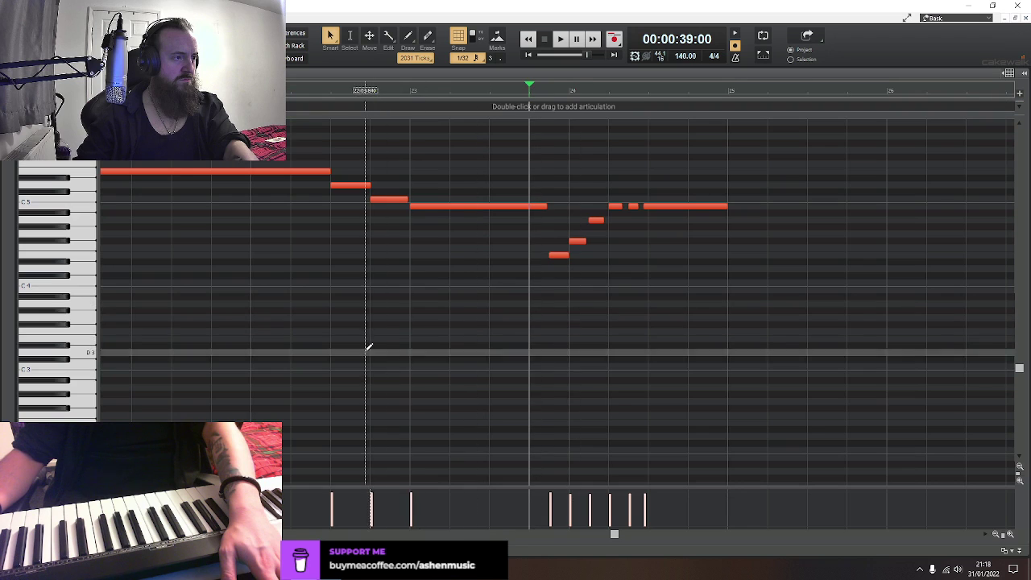
pyautogui.press('space')
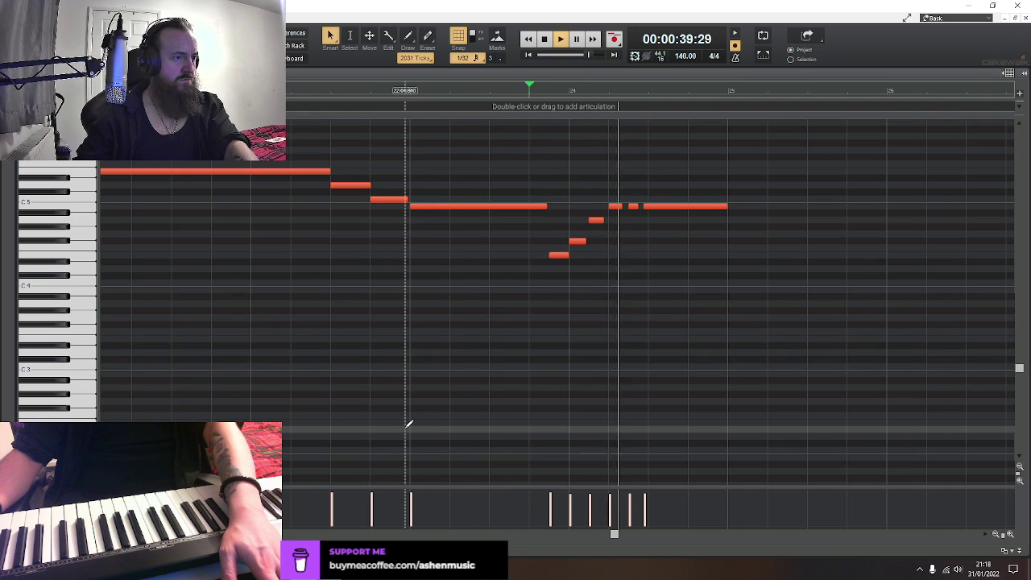
pyautogui.click(127, 392)
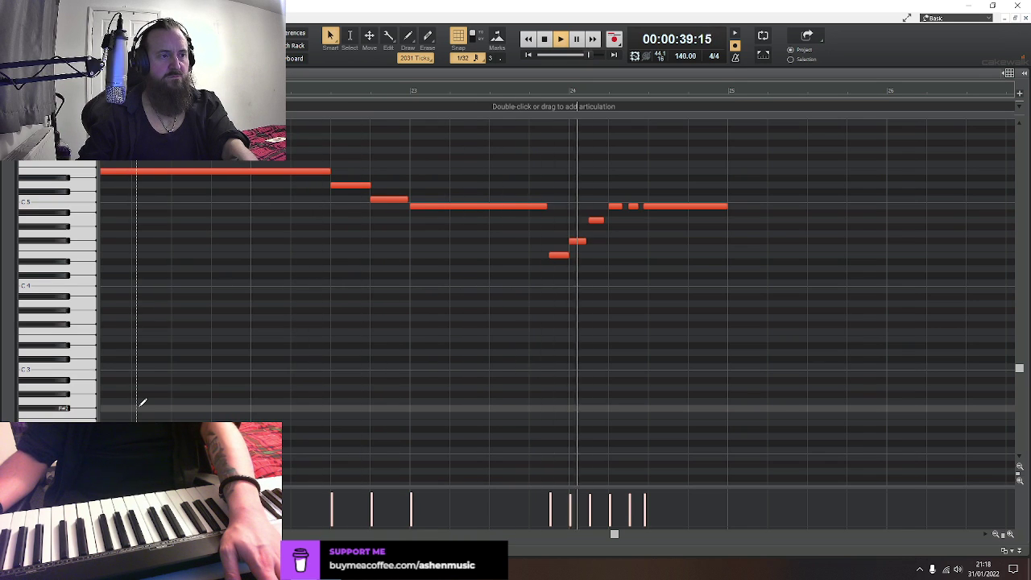
pyautogui.press('space')
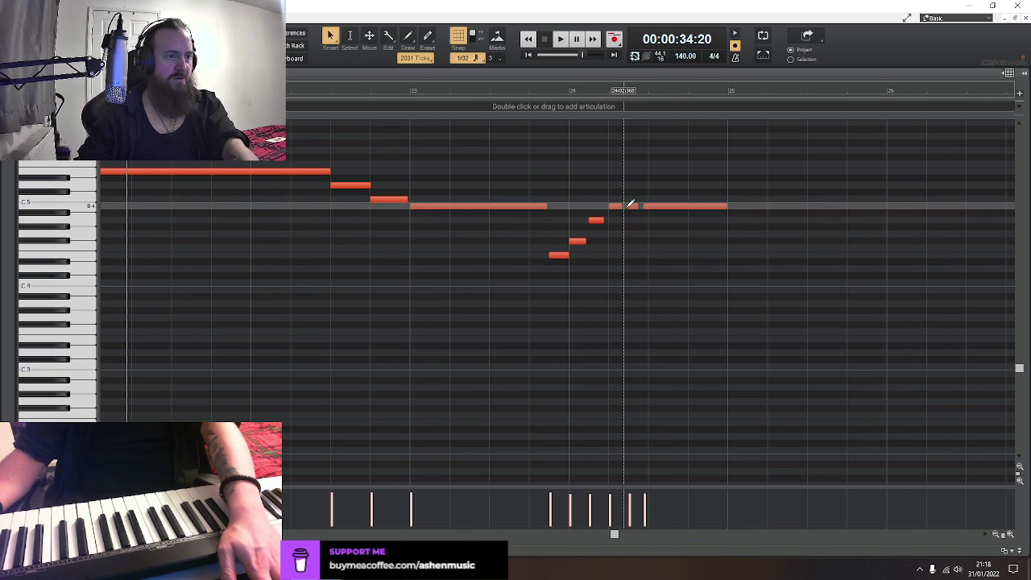
# Lower the third and fourth short notes to G4 and A4, merge the final B4s into one starting at 24:02:480, and play the ending
pyautogui.click(557, 254)
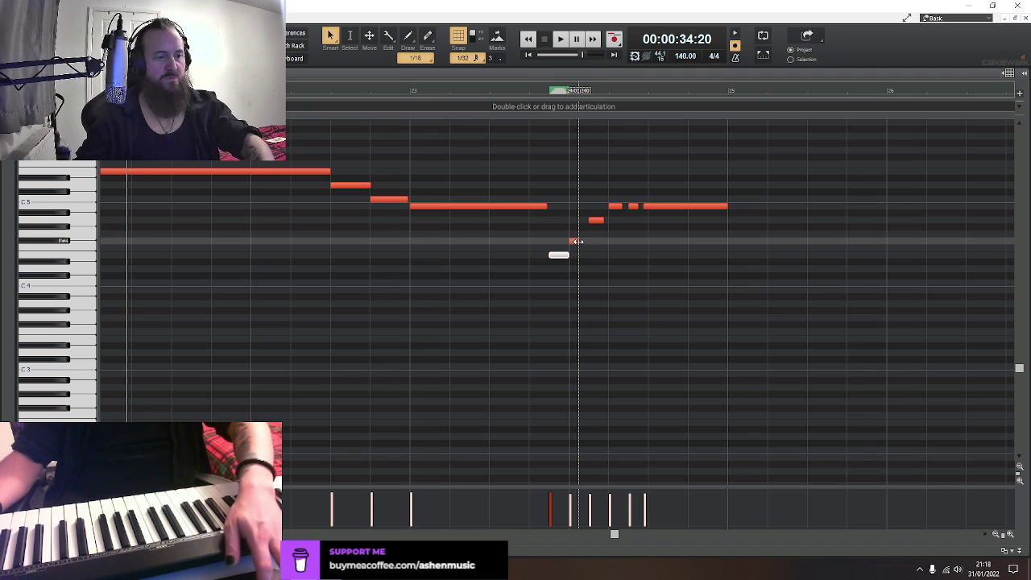
pyautogui.moveTo(577, 241); pyautogui.dragTo(586, 241)
pyautogui.click(596, 220)
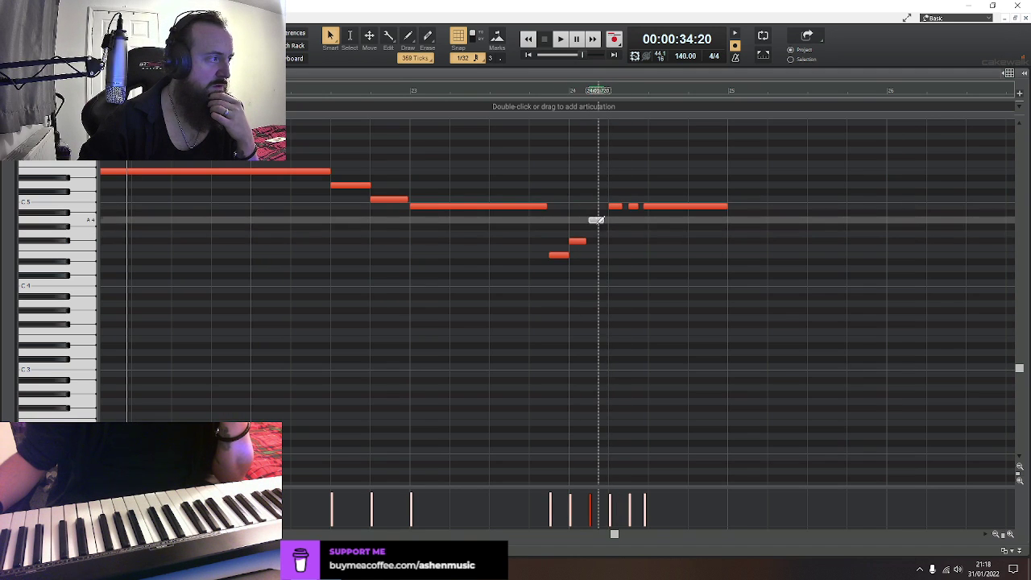
pyautogui.moveTo(596, 220); pyautogui.dragTo(595, 234)
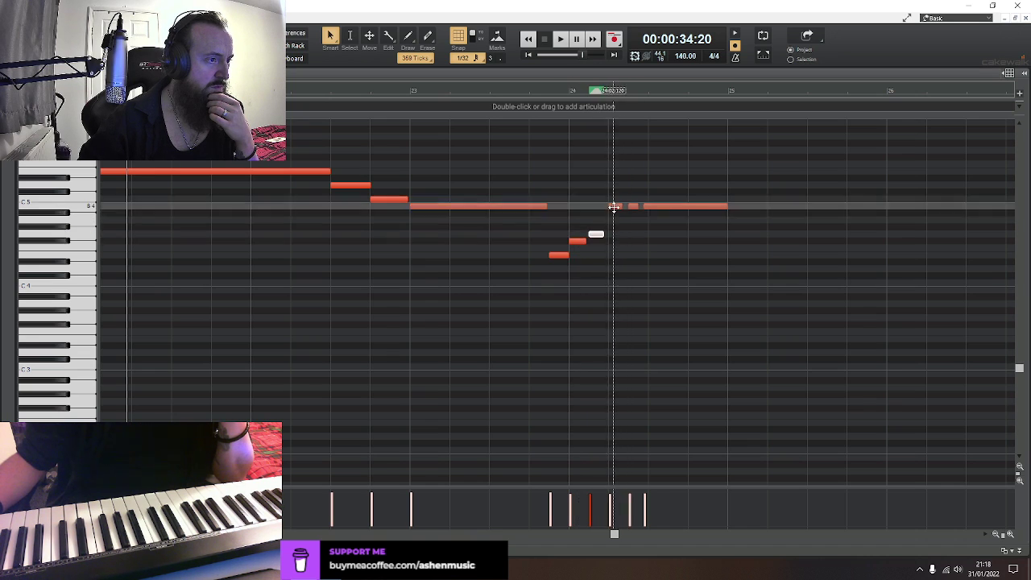
pyautogui.moveTo(614, 207); pyautogui.dragTo(728, 209)
pyautogui.click(501, 297)
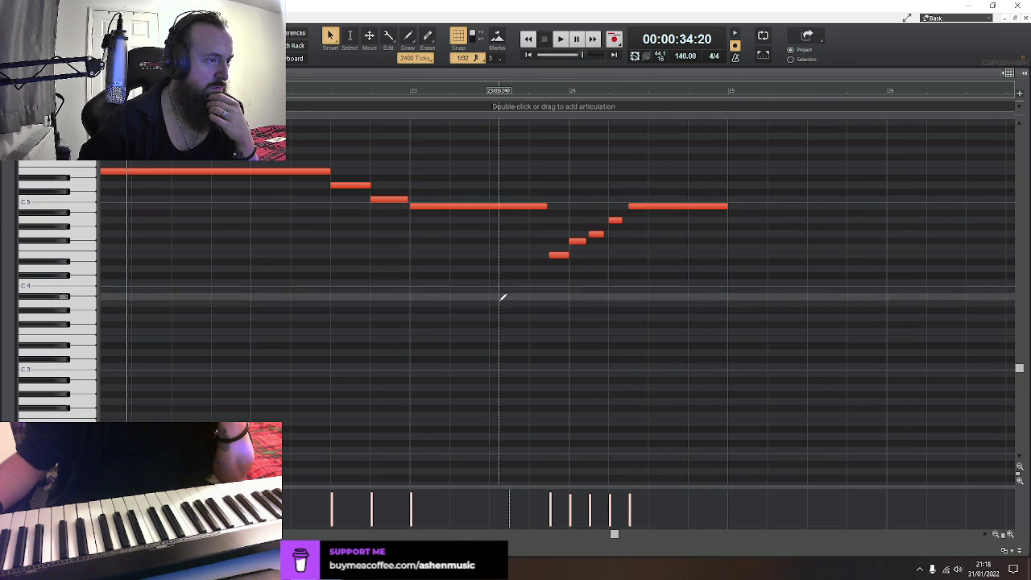
pyautogui.press('space')
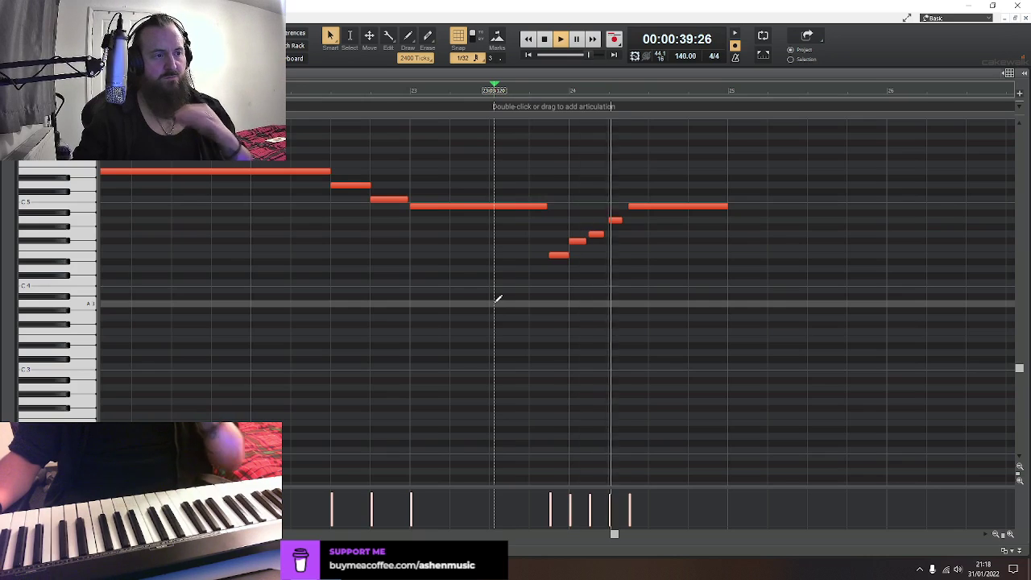
pyautogui.press('space')
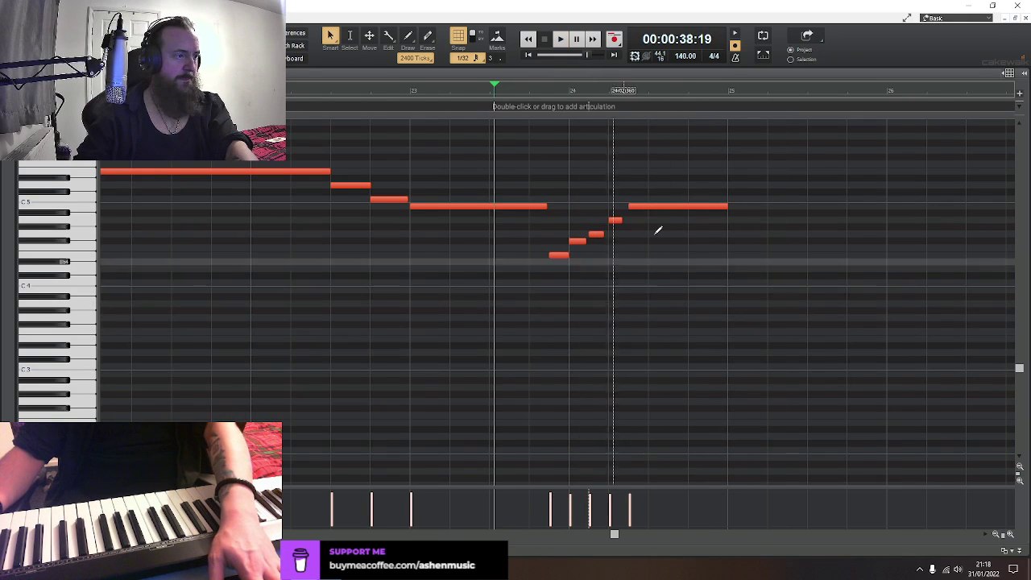
# Try starting the final long B4 at 24:02:720, play it, and return the start to 24:02:480
pyautogui.moveTo(635, 207); pyautogui.dragTo(639, 208)
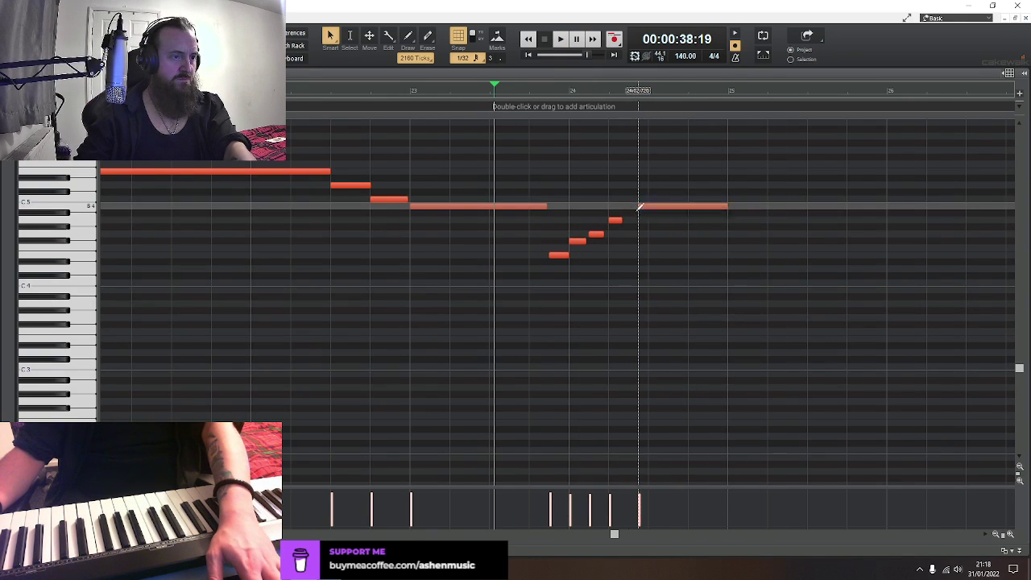
pyautogui.press('space')
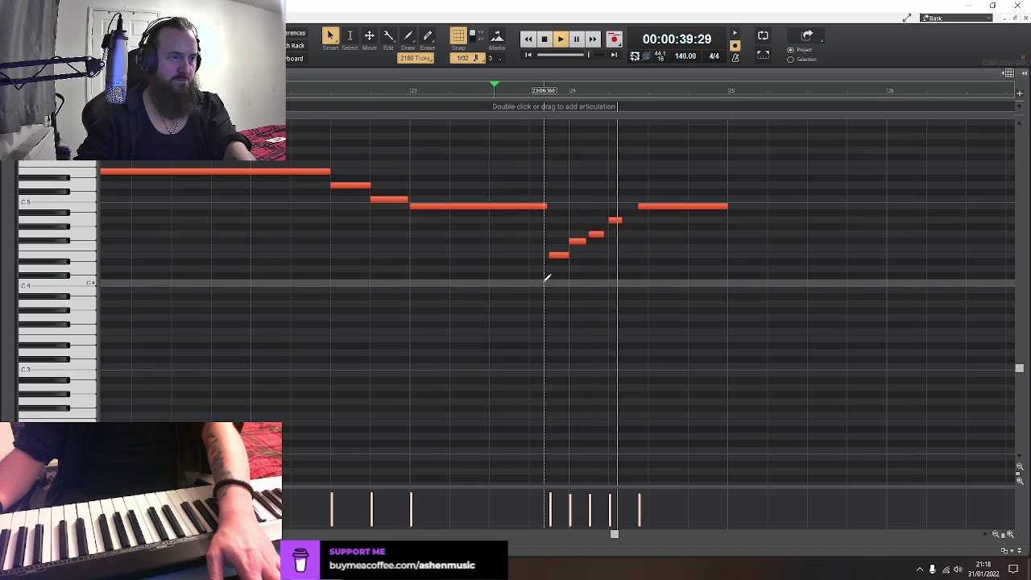
pyautogui.press('space')
pyautogui.moveTo(639, 207); pyautogui.dragTo(629, 207)
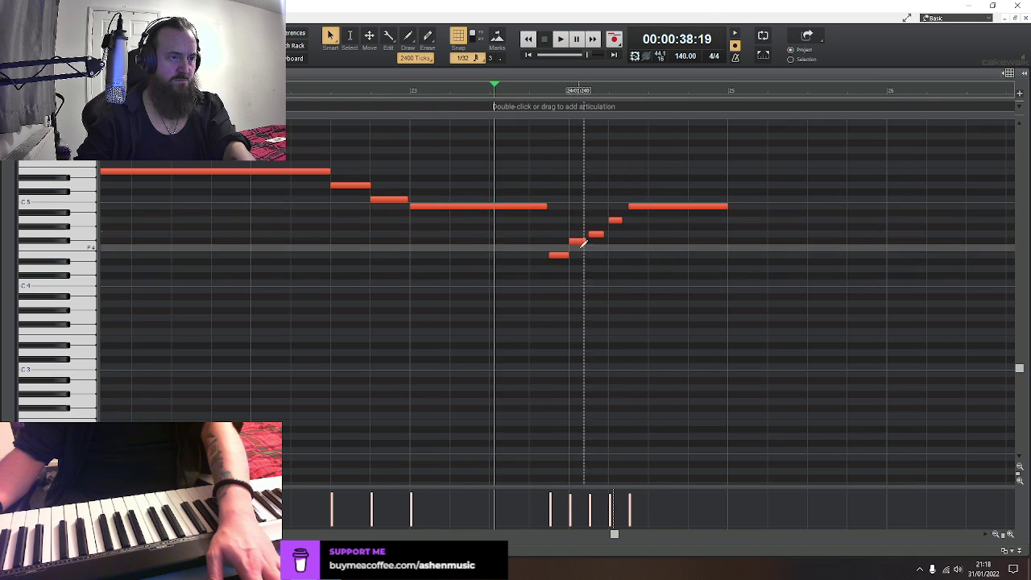
# Play the Clarinet ending from its notes, return to the track view, and play it again with oboe 2
pyautogui.press('space')
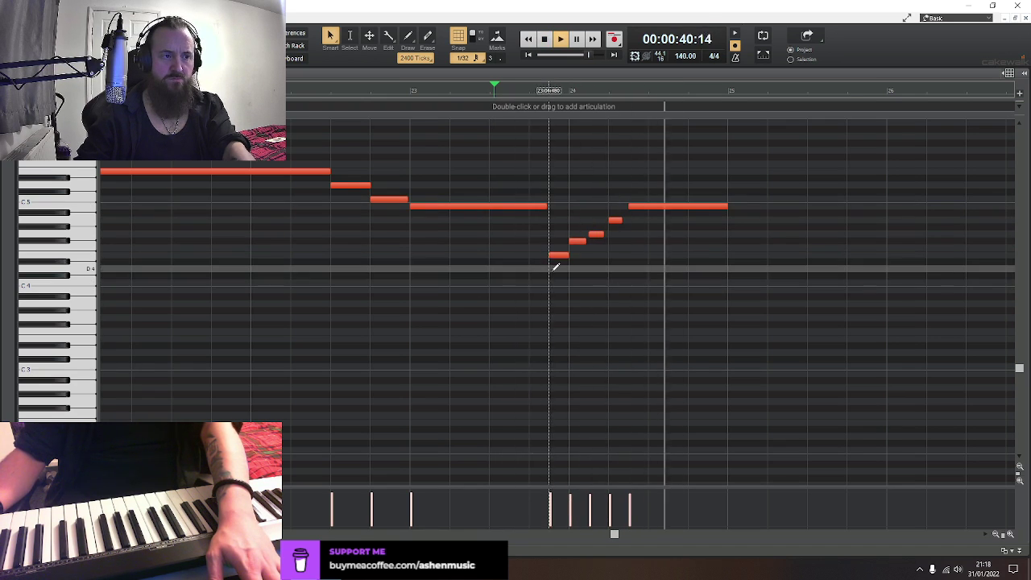
pyautogui.press('space')
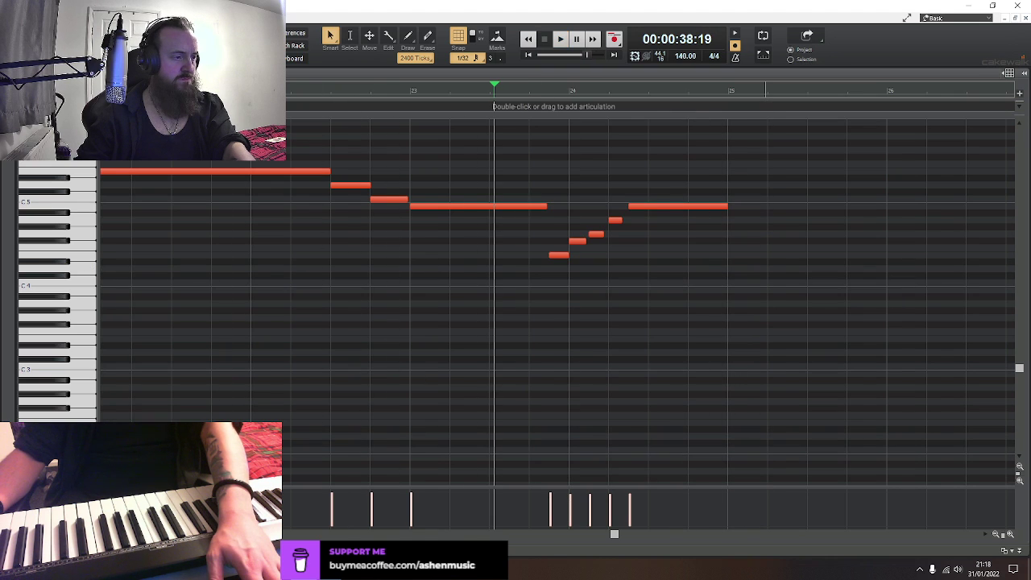
pyautogui.press('d')
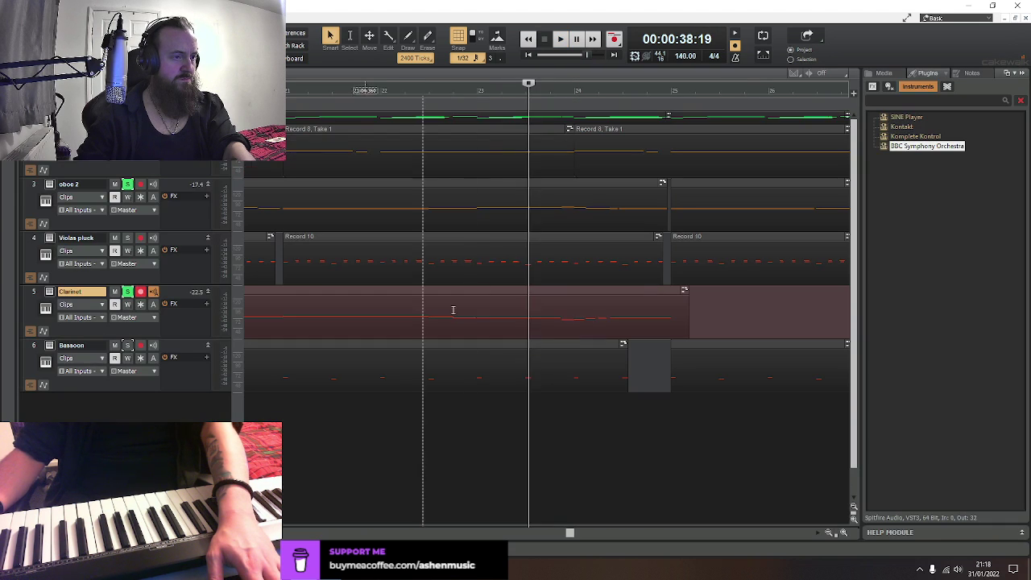
pyautogui.press('space')
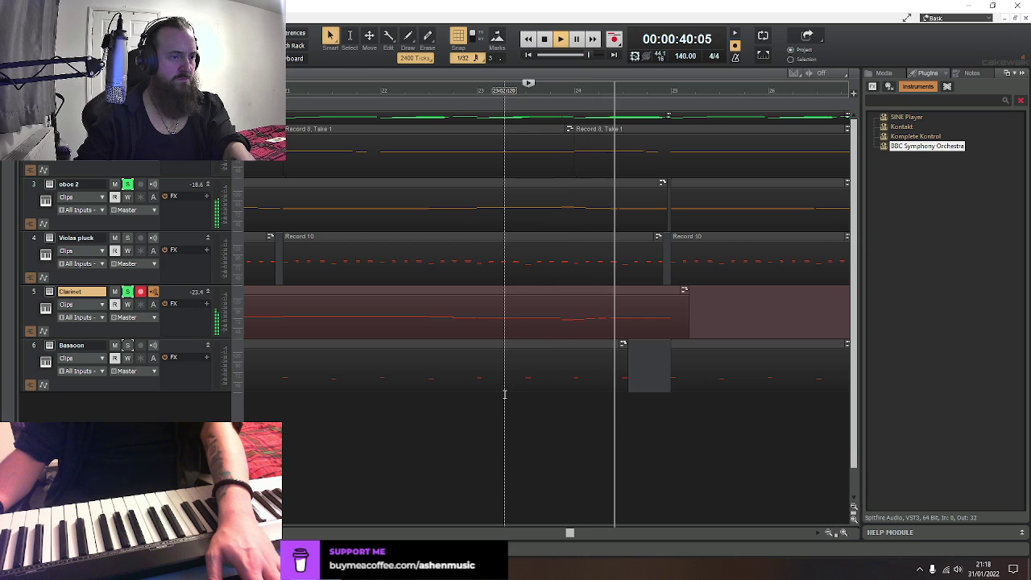
pyautogui.press('space')
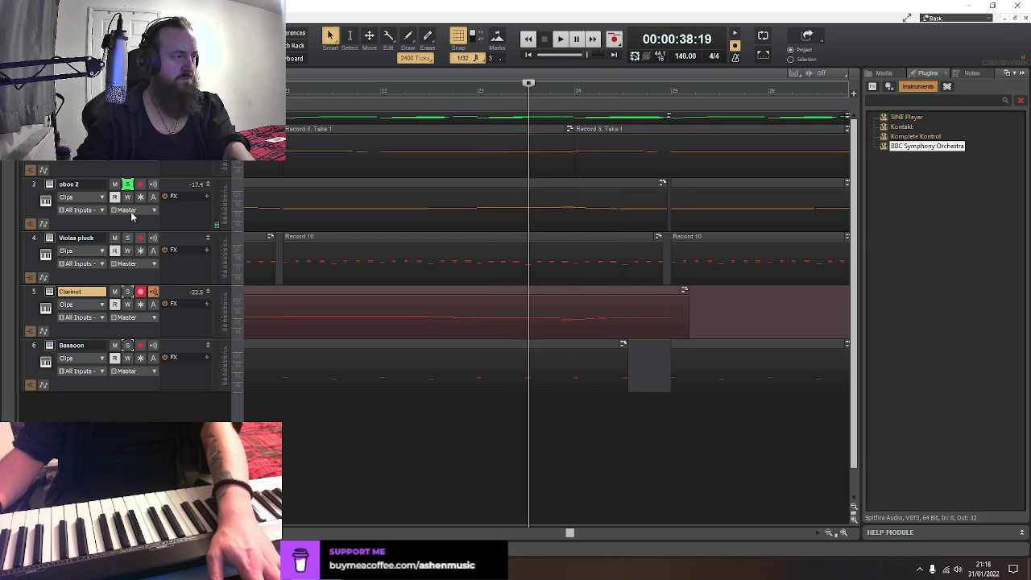
# Clear the solos, play the full arrangement from the beginning, and show all its clips in the track view
pyautogui.click(529, 54)
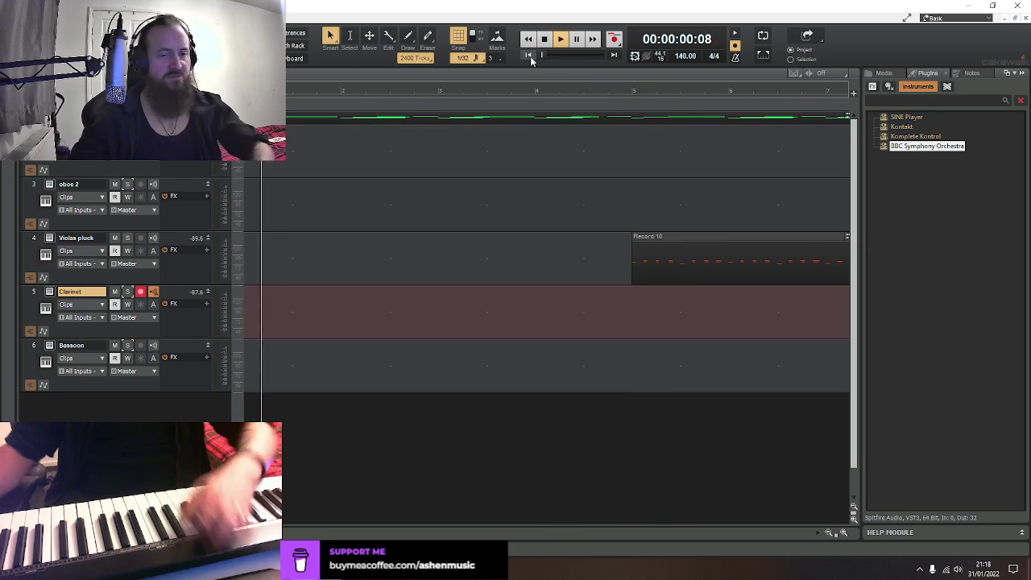
pyautogui.press('space')
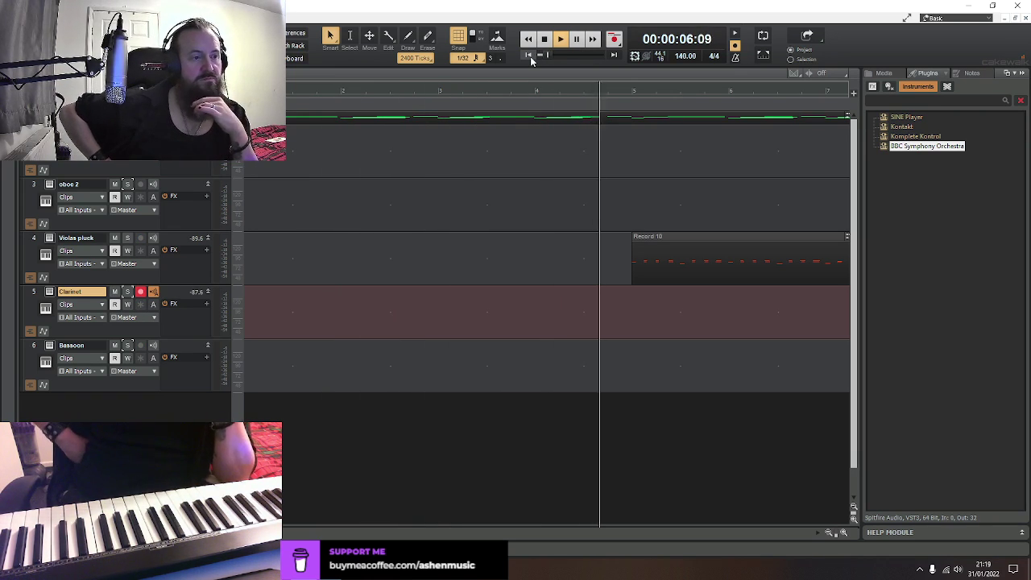
pyautogui.click(828, 533)
pyautogui.click(829, 533)
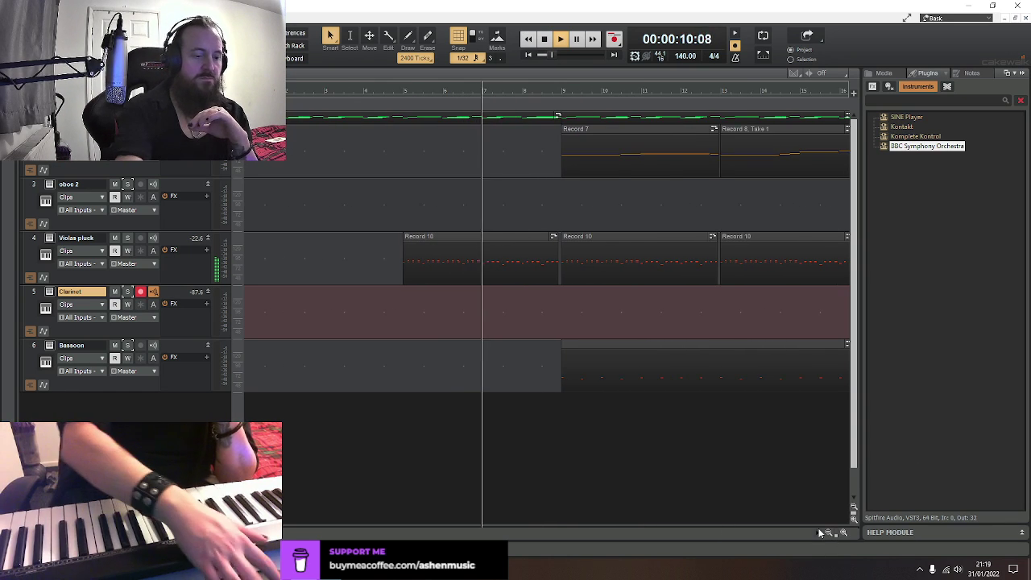
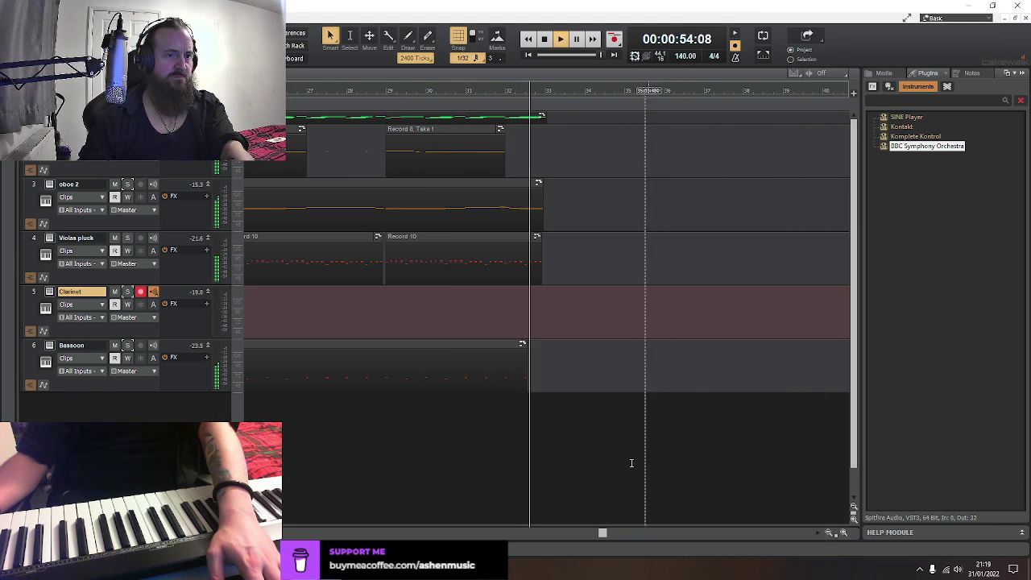
pyautogui.press('space')
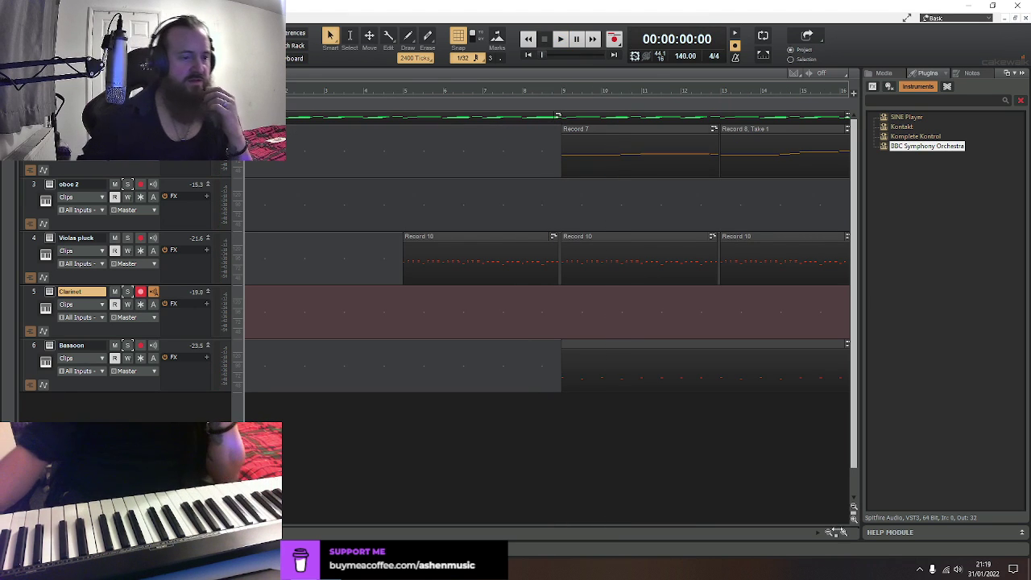
pyautogui.click(832, 535)
pyautogui.click(832, 535)
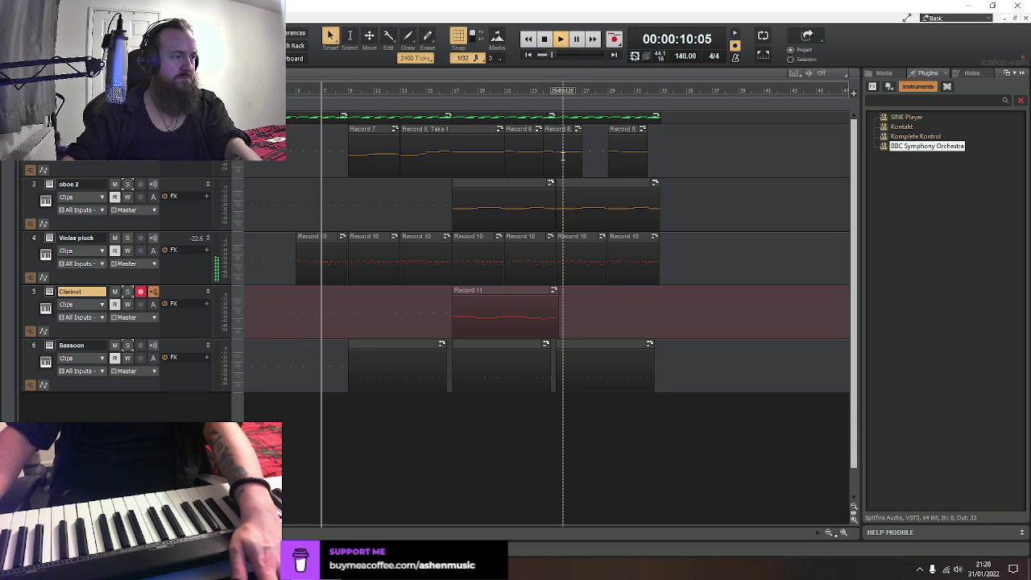
pyautogui.click(624, 103)
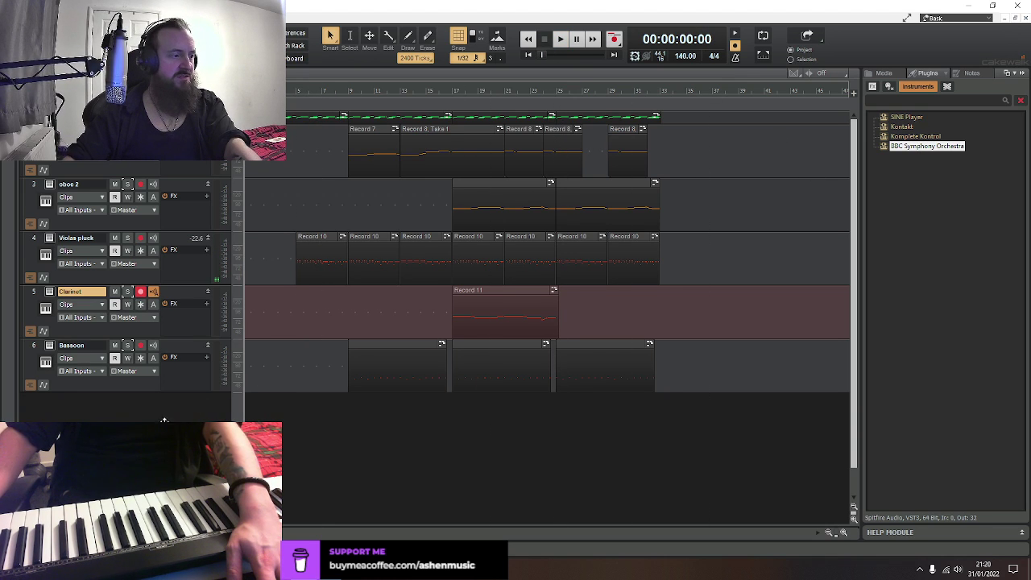
# Add a BBC Symphony Orchestra instrument track below the Bassoon, name it Cello pluck, and expand it to full height
pyautogui.moveTo(163, 419); pyautogui.dragTo(145, 403)
pyautogui.press('Return')
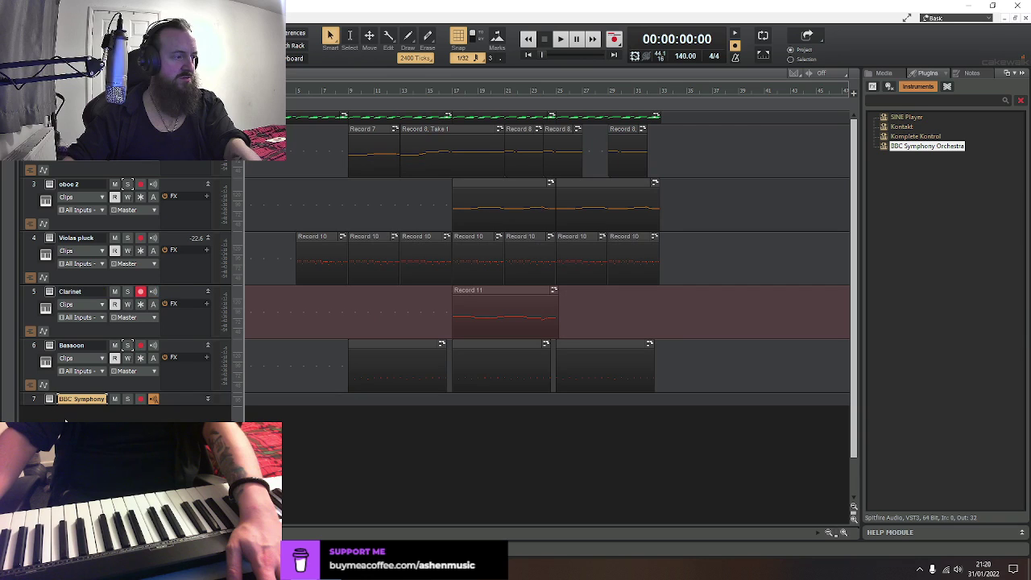
pyautogui.moveTo(35, 405); pyautogui.dragTo(27, 355)
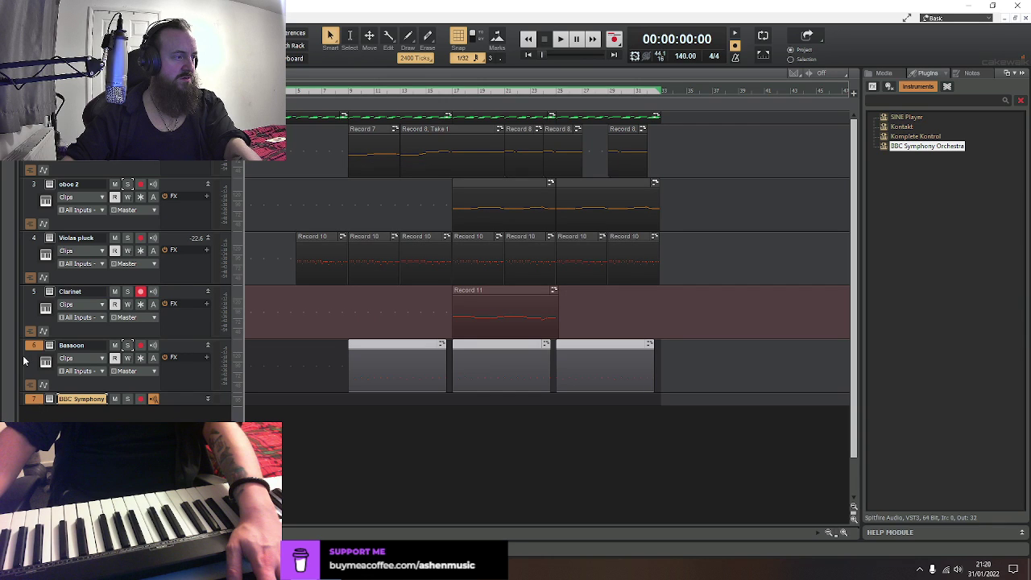
pyautogui.click(178, 348)
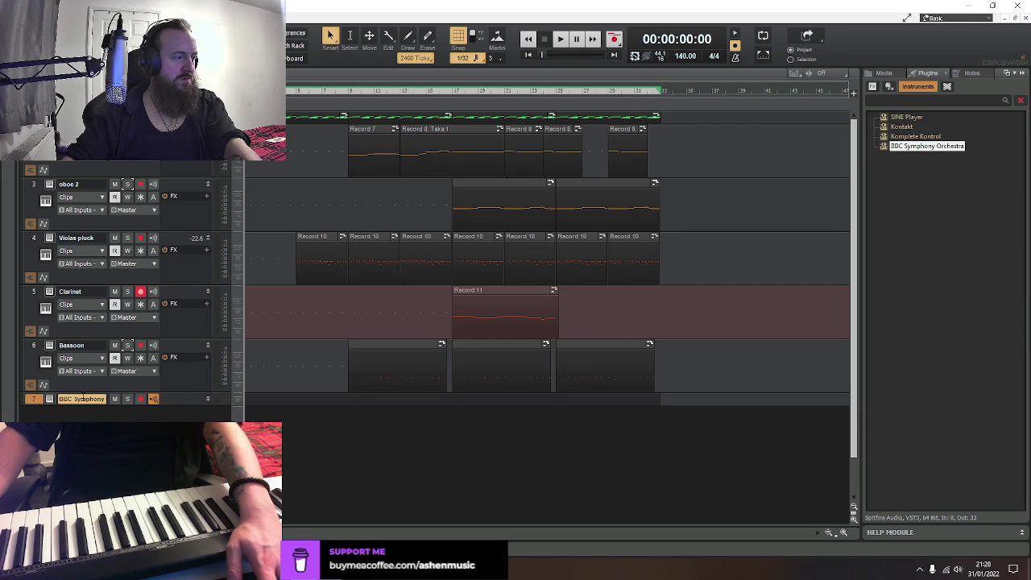
pyautogui.write('C')
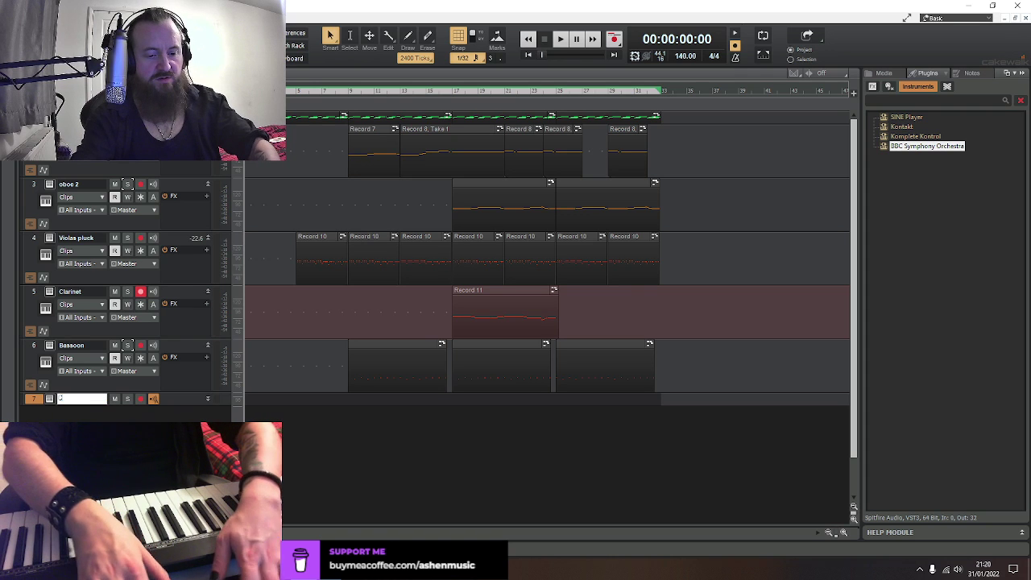
pyautogui.write('ello pluck')
pyautogui.press('Return')
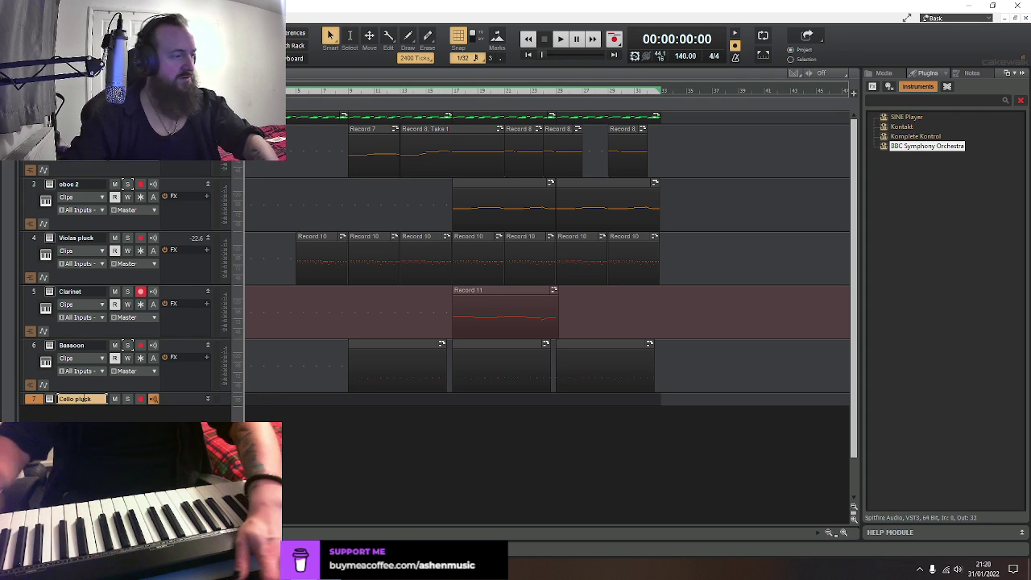
pyautogui.click(209, 400)
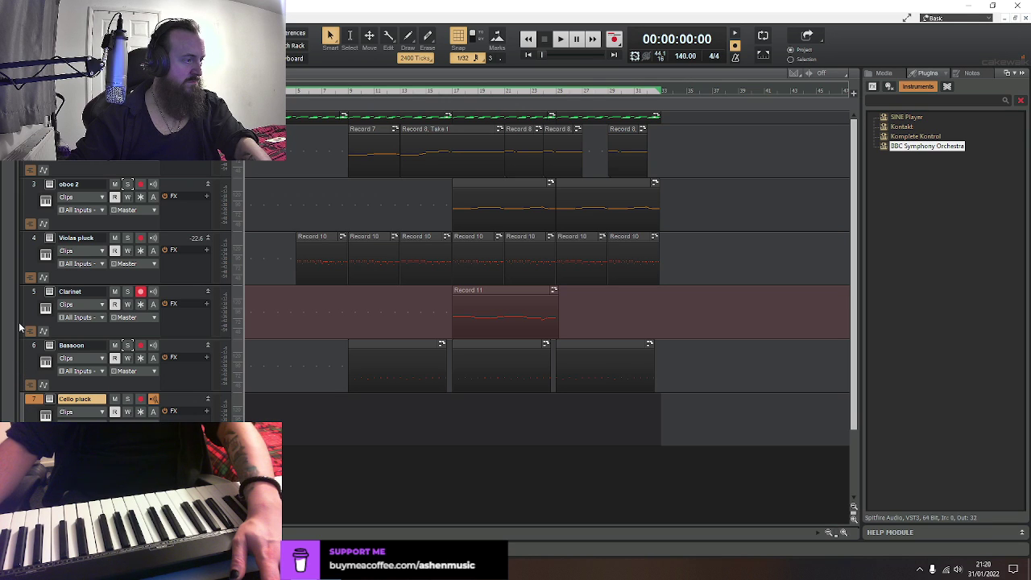
# Reorder the tracks so Cello pluck sits between Violas pluck and Clarinet
pyautogui.rightClick(32, 417)
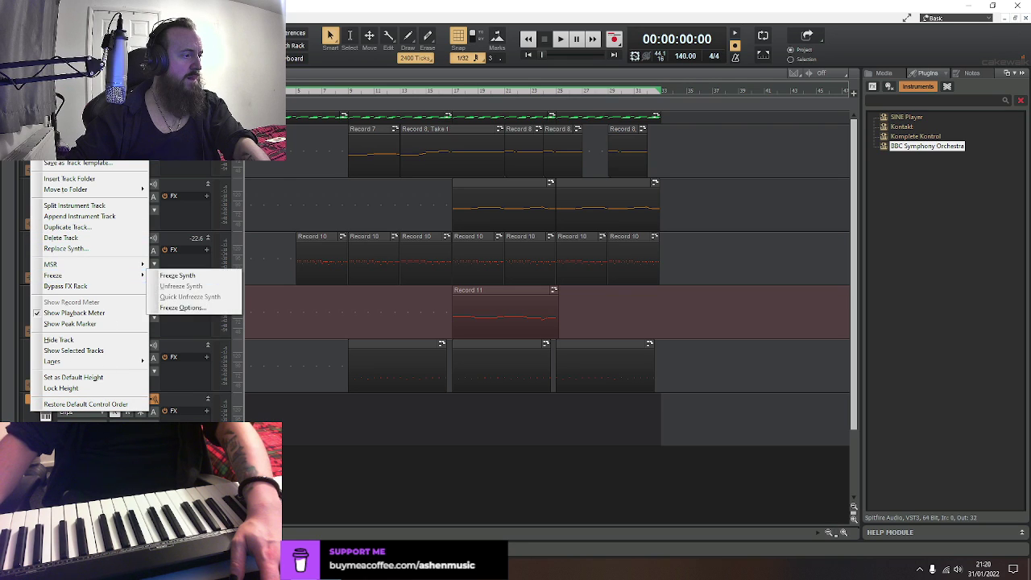
pyautogui.press('Escape')
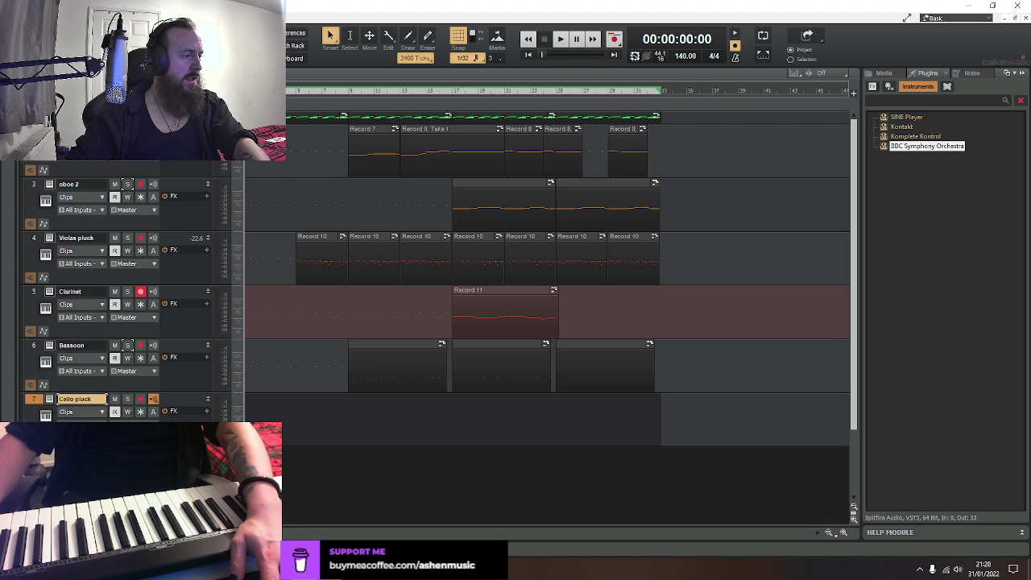
pyautogui.click(33, 362)
pyautogui.click(32, 348)
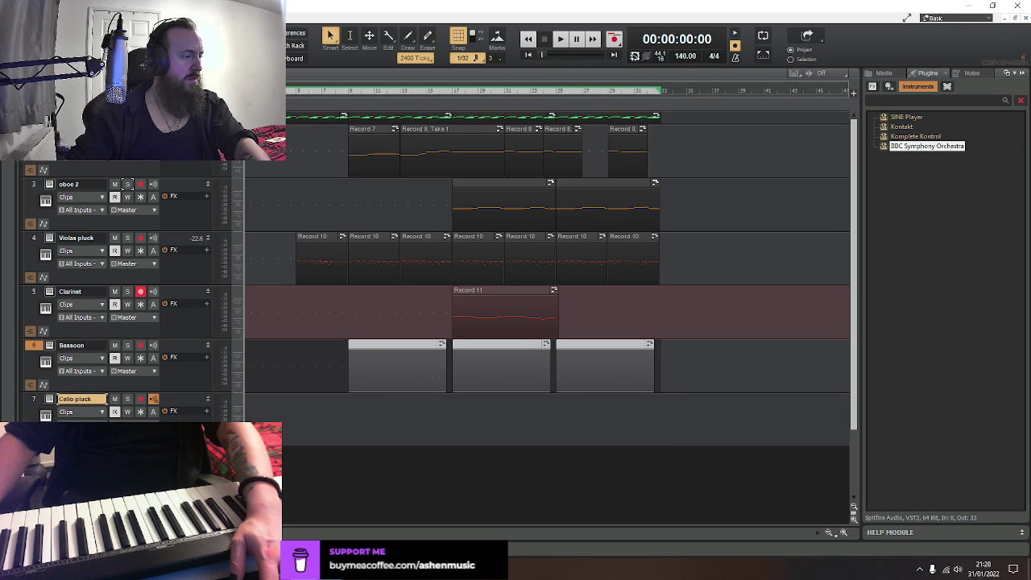
pyautogui.moveTo(171, 380); pyautogui.dragTo(175, 387)
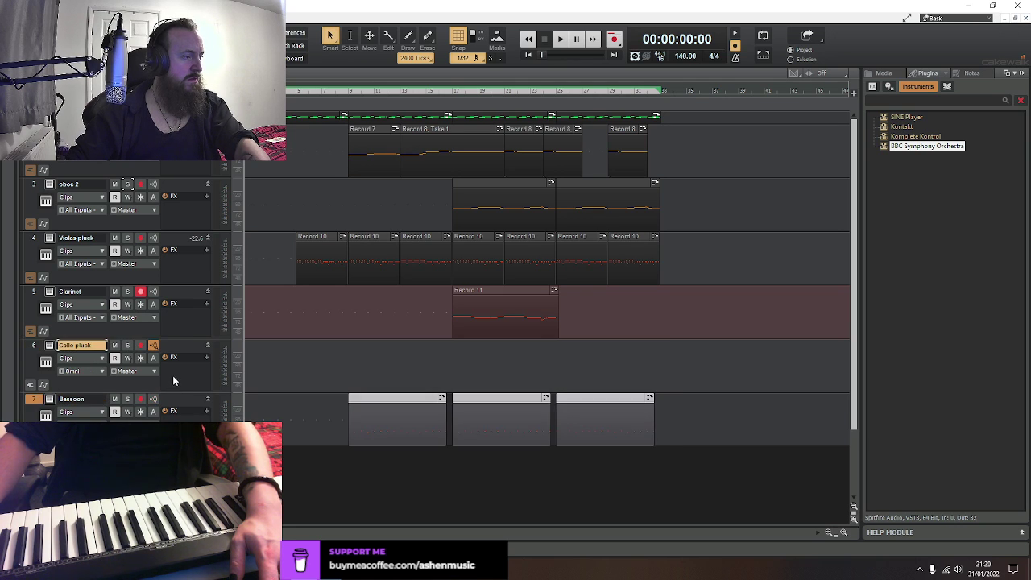
pyautogui.moveTo(179, 327); pyautogui.dragTo(172, 320)
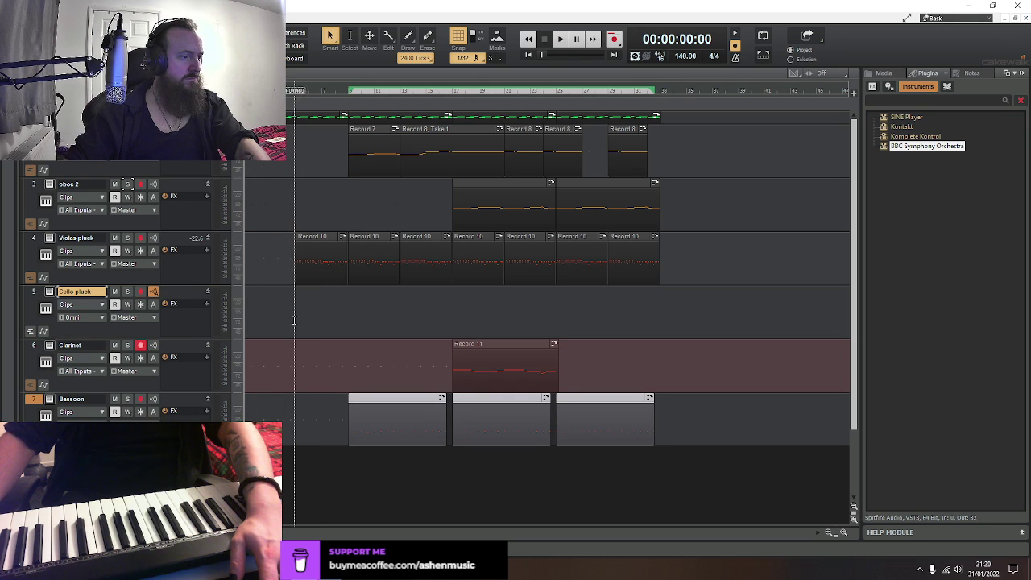
# Set the snap resolution to 1/16 and set the Cello pluck instrument to cellos with the Pizzicato articulation
pyautogui.click(294, 320)
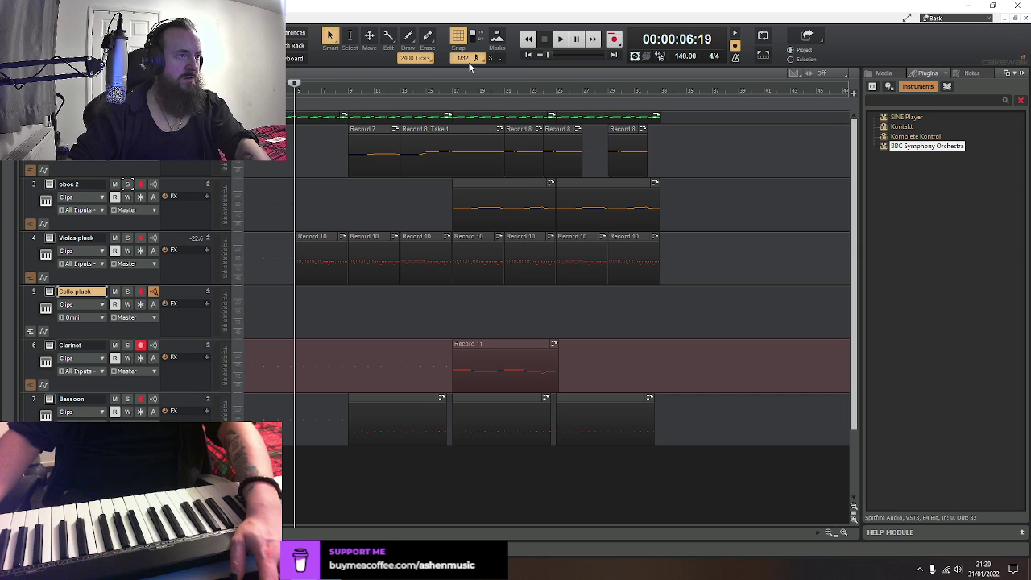
pyautogui.click(470, 65)
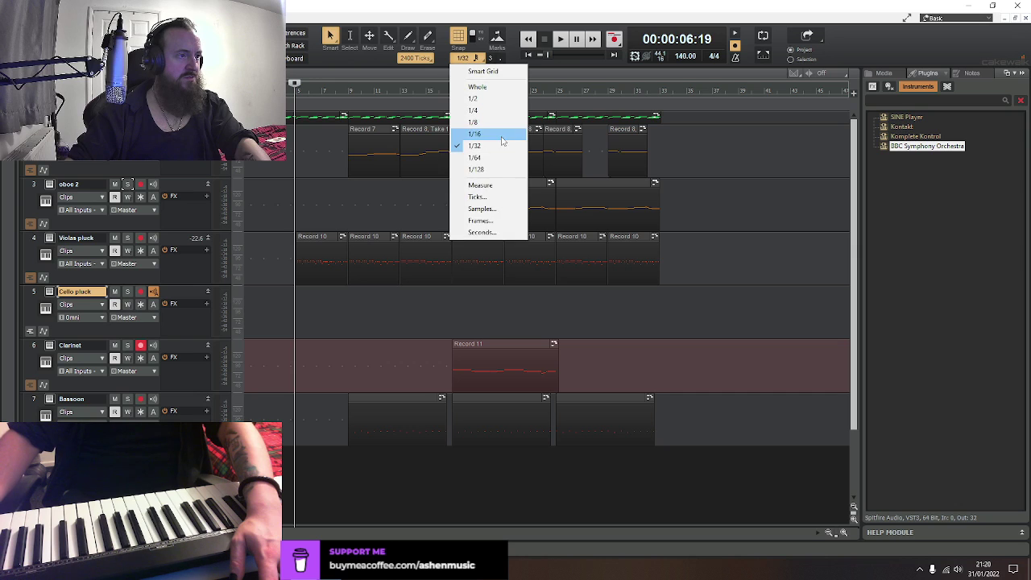
pyautogui.click(483, 134)
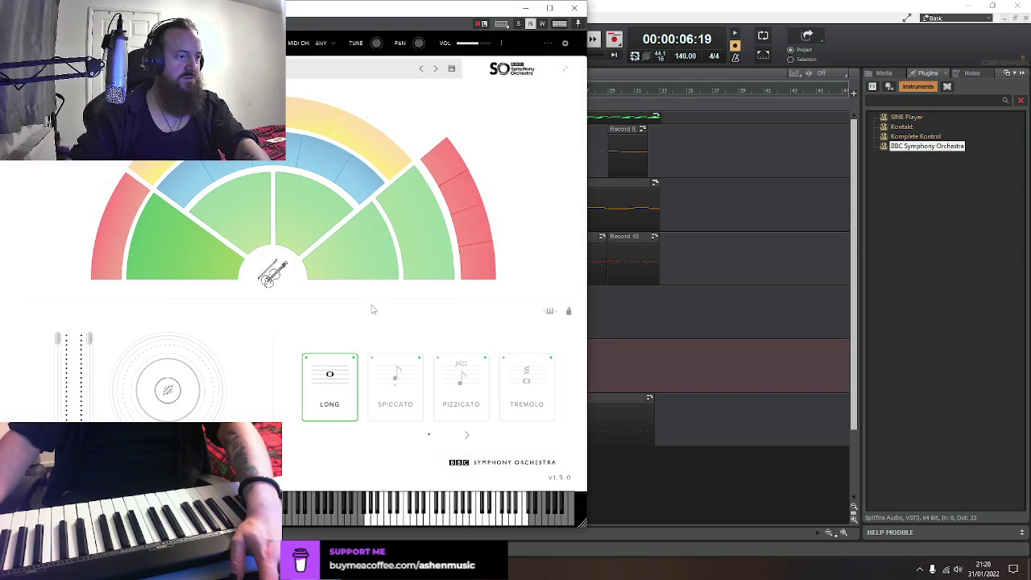
pyautogui.click(470, 407)
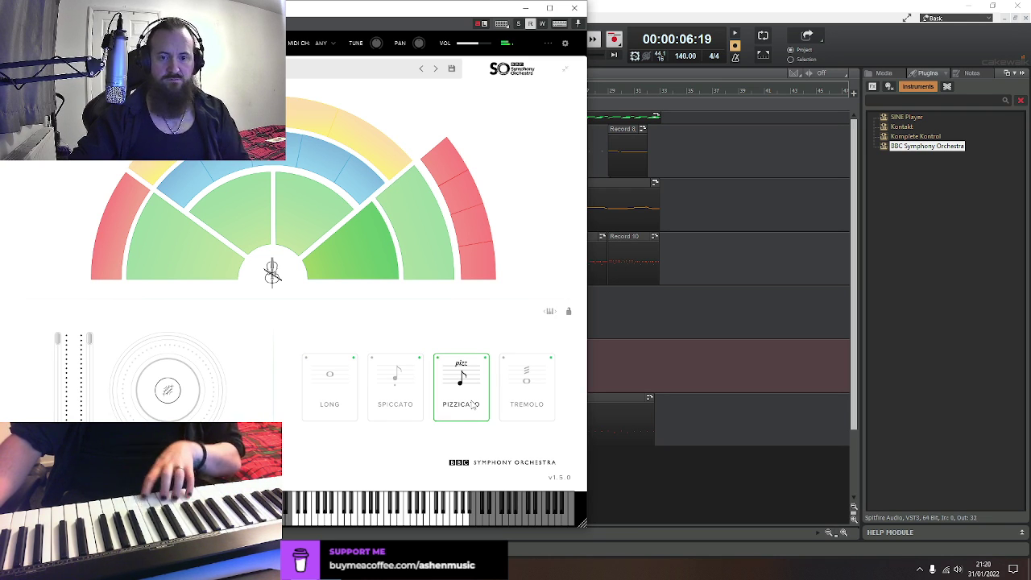
pyautogui.click(574, 8)
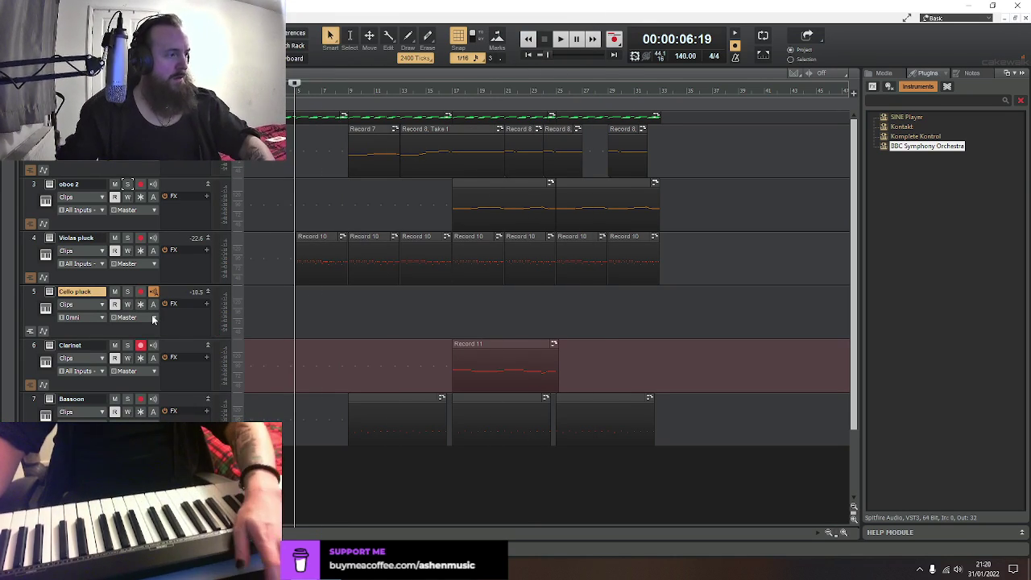
# Copy a Bassoon clip onto the Cello pluck track just before bar 5 and play it soloed
pyautogui.press('space')
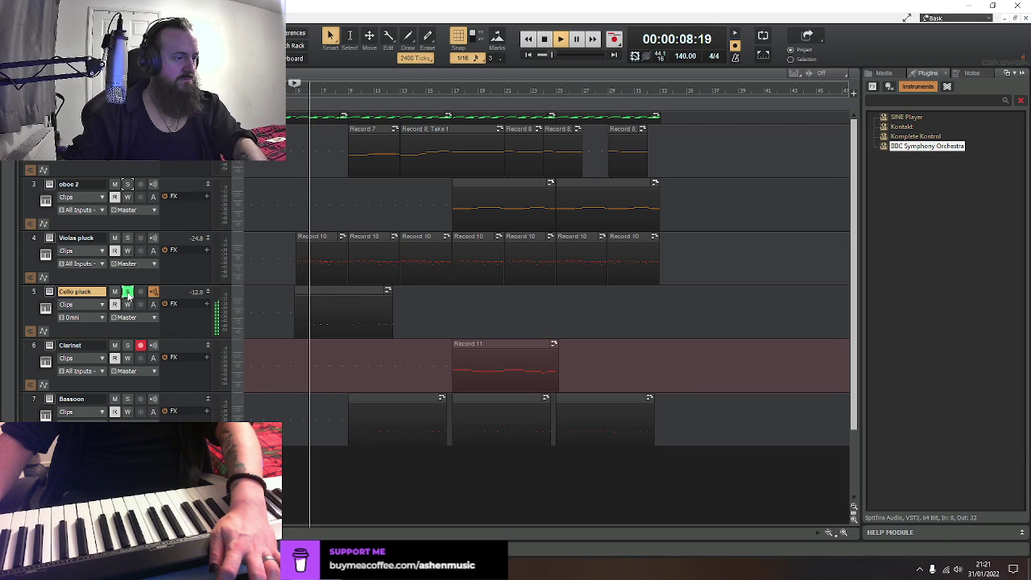
pyautogui.press('space')
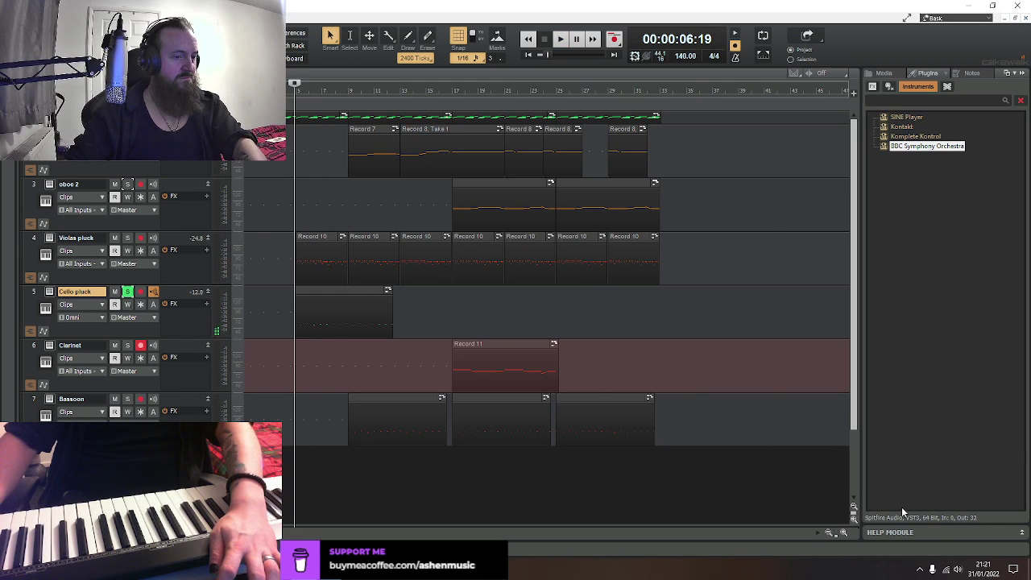
# Move the Cello pluck clip so it starts at bar 5, aligned with the first Violas pluck clip
pyautogui.scroll(6, 435, 306)
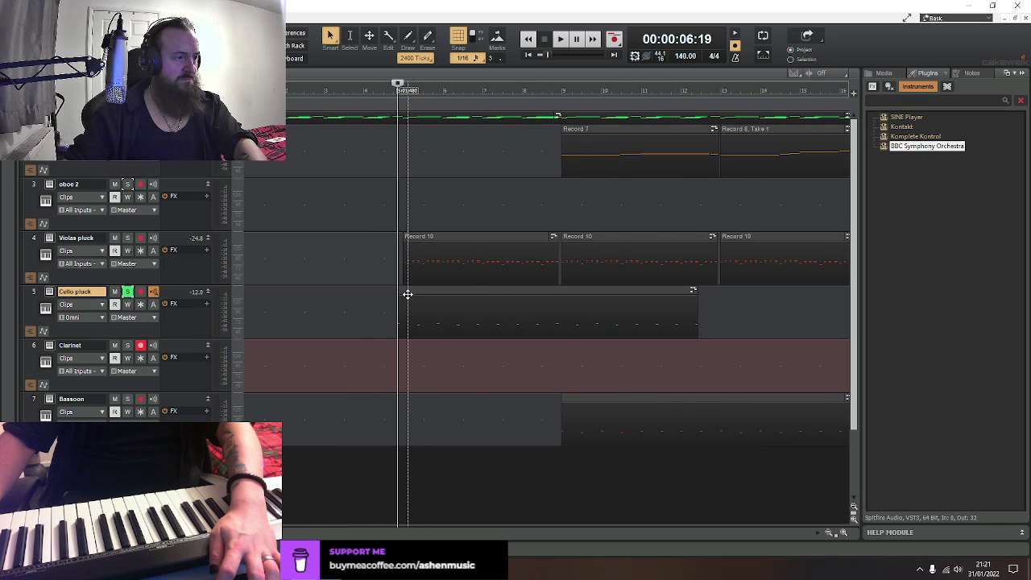
pyautogui.click(415, 293)
pyautogui.moveTo(417, 292); pyautogui.dragTo(421, 292)
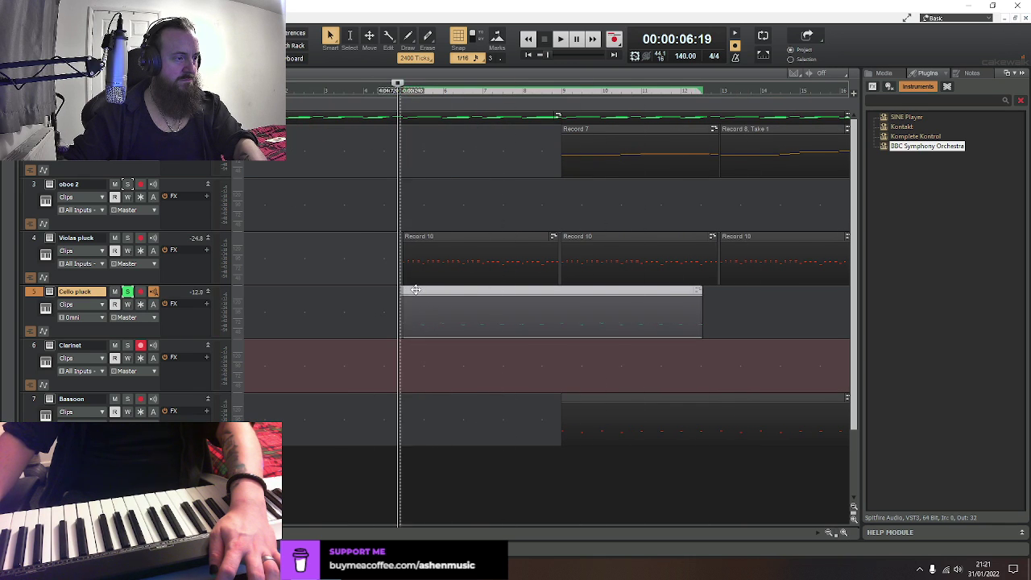
pyautogui.moveTo(416, 291); pyautogui.dragTo(417, 292)
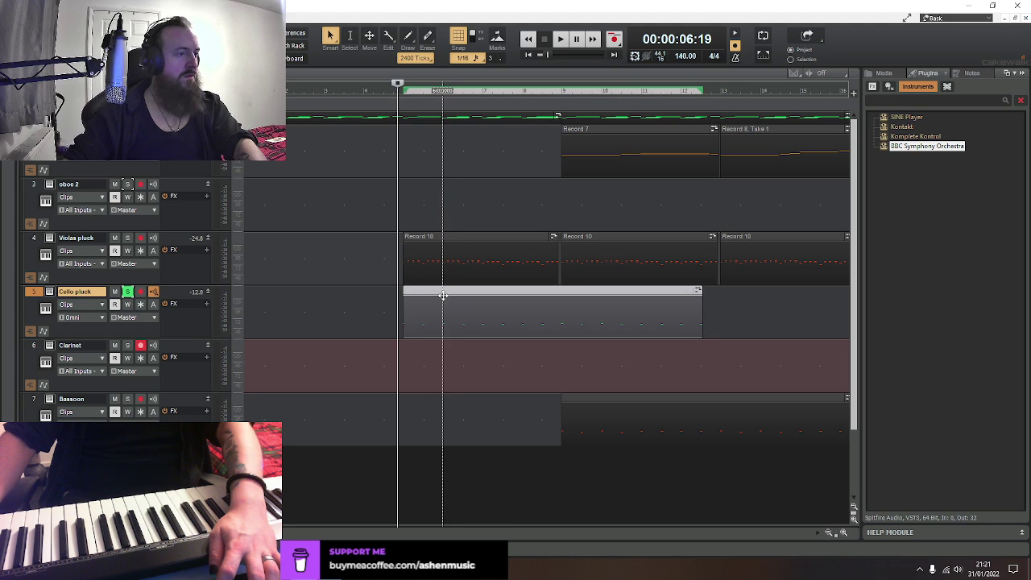
# Transpose the Cello pluck clip up by 12 semitones
pyautogui.rightClick(443, 295)
pyautogui.press('Escape')
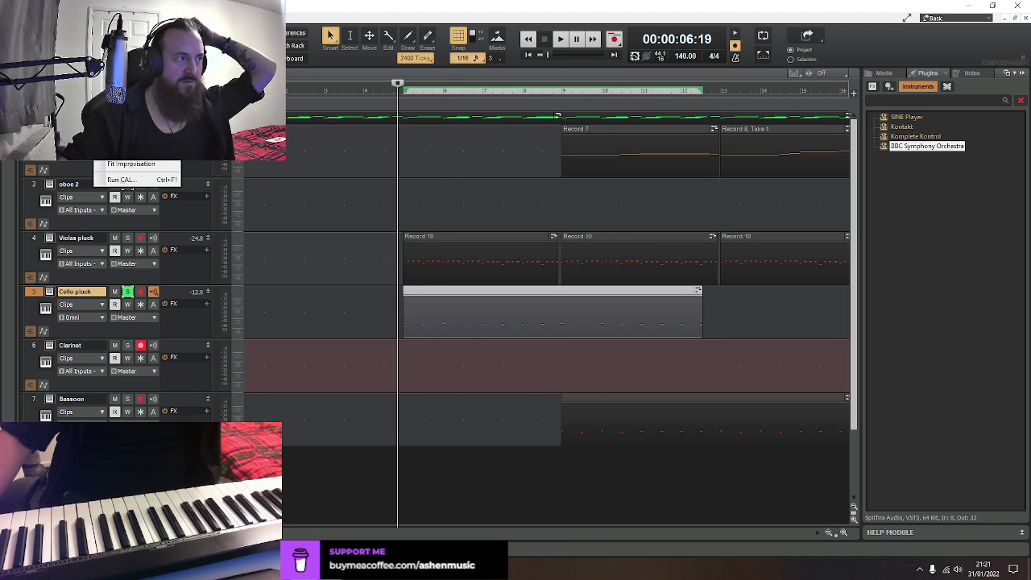
pyautogui.click(120, 129)
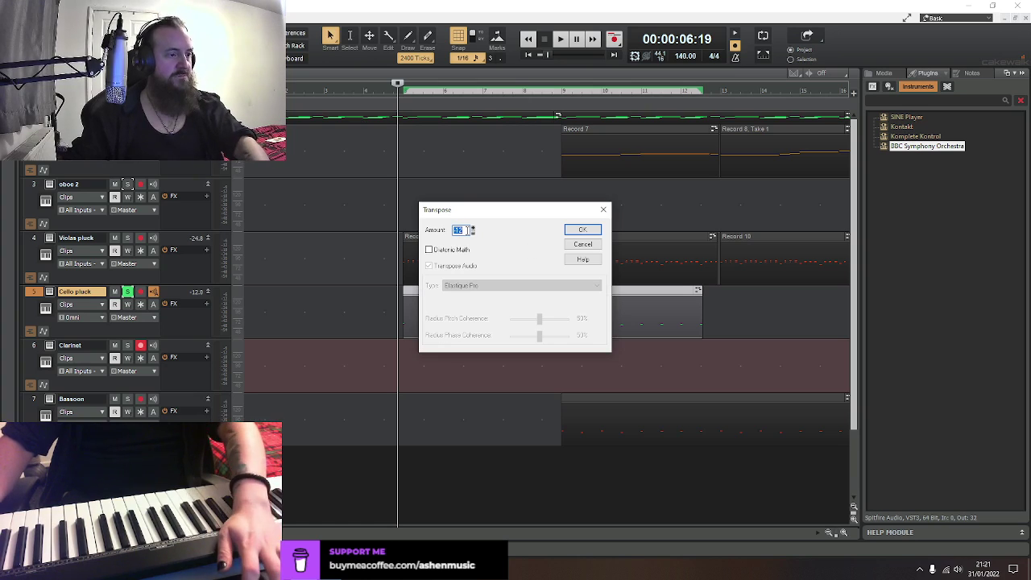
pyautogui.press('Return')
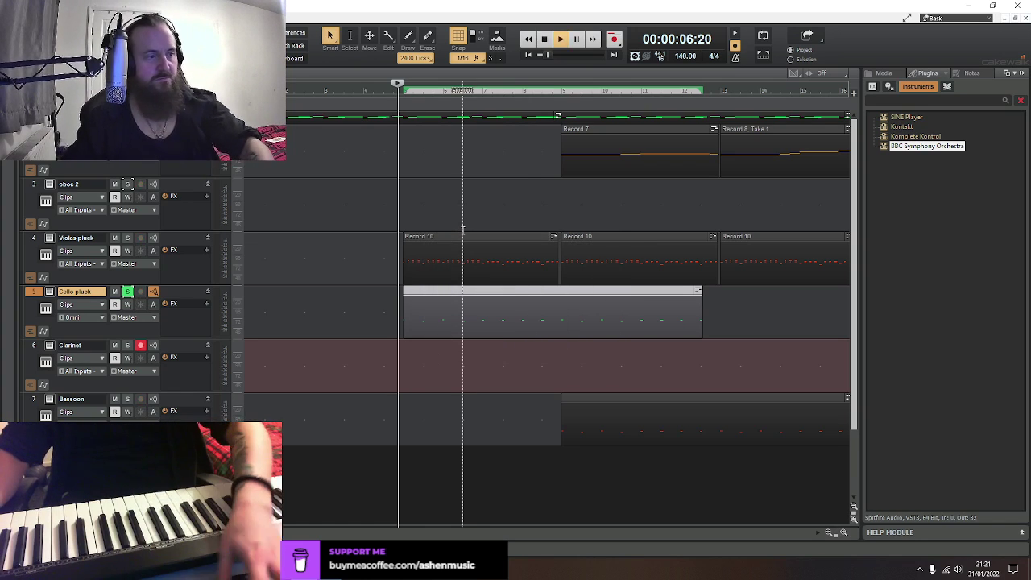
# Play the transposed cello part together with the other tracks and check its Pizzicato instrument settings
pyautogui.press('space')
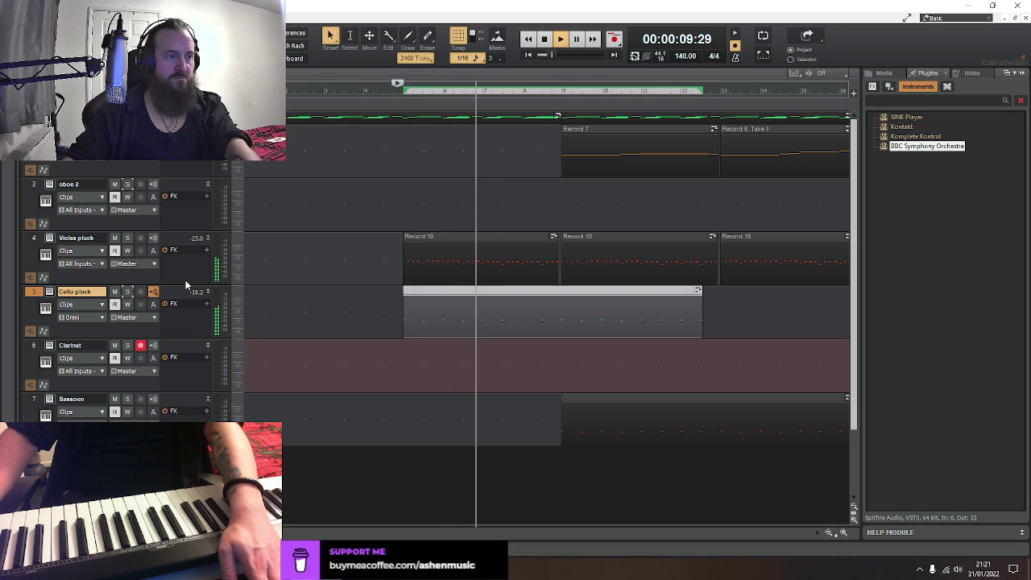
pyautogui.click(45, 308)
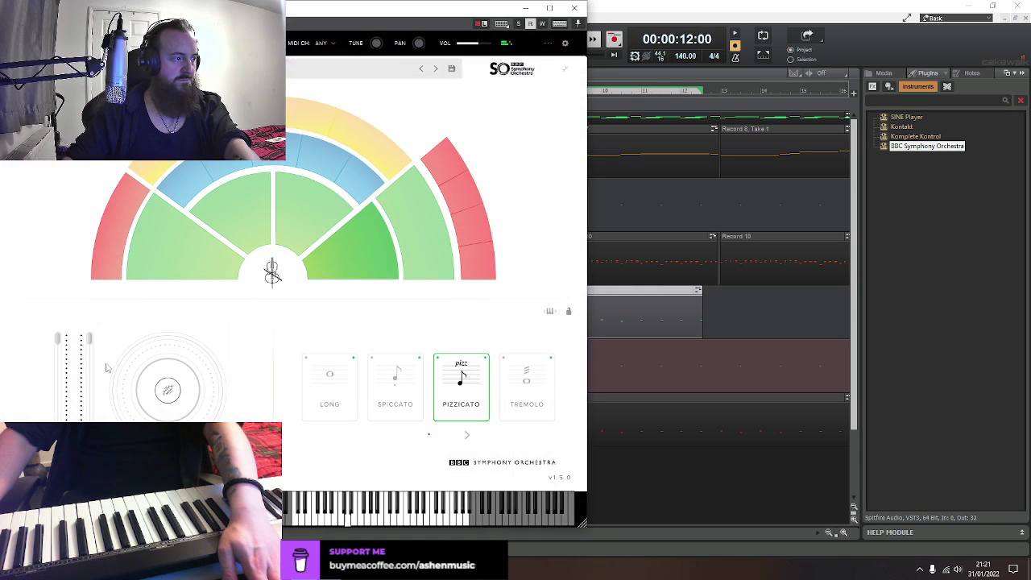
pyautogui.press('space')
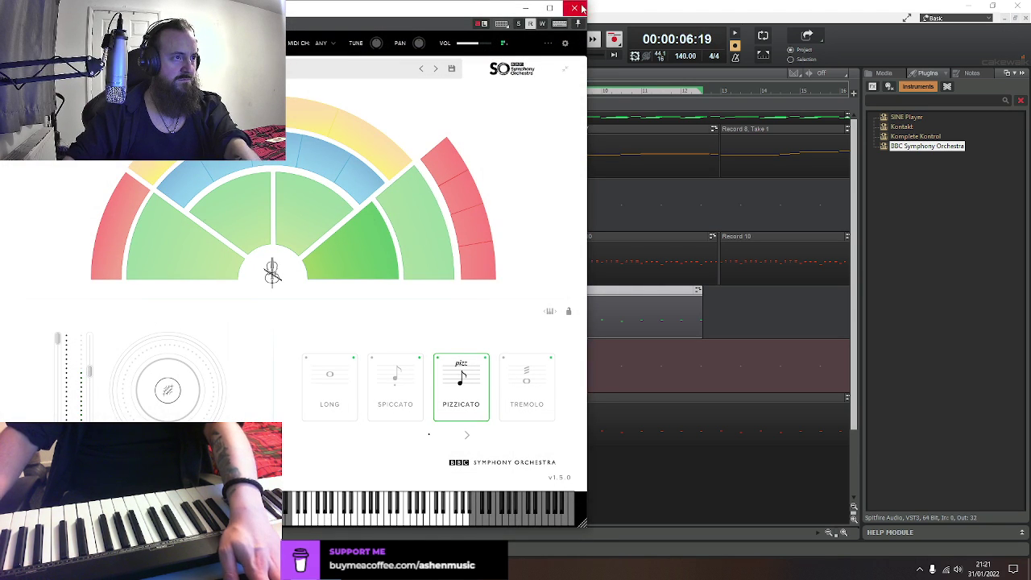
pyautogui.click(575, 8)
# Lower the second D4 note in each of bars 7, 8, 11 and 12 of the Cello pluck clip to A3 and play the result
pyautogui.doubleClick(472, 297)
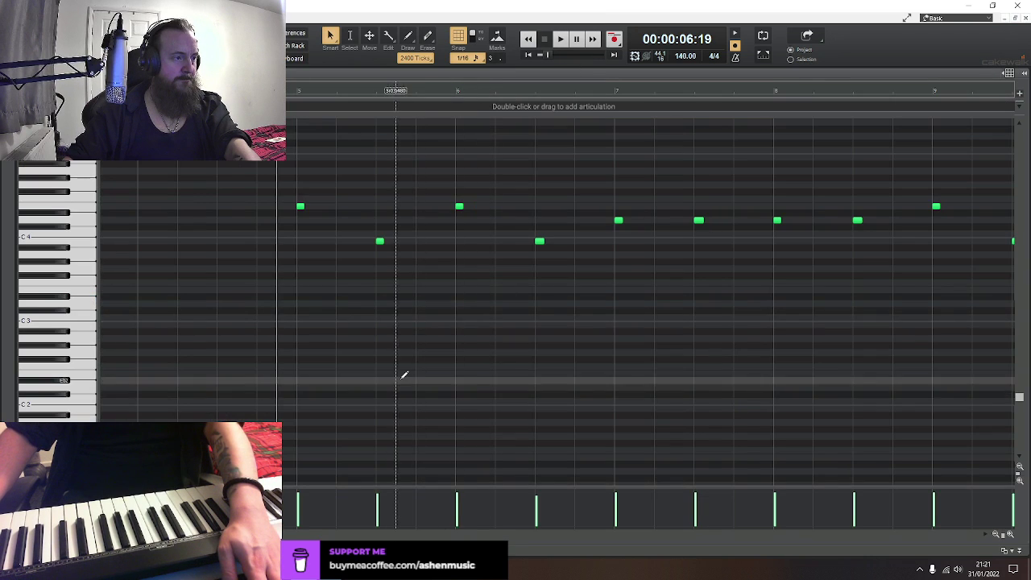
pyautogui.moveTo(699, 221); pyautogui.dragTo(689, 255)
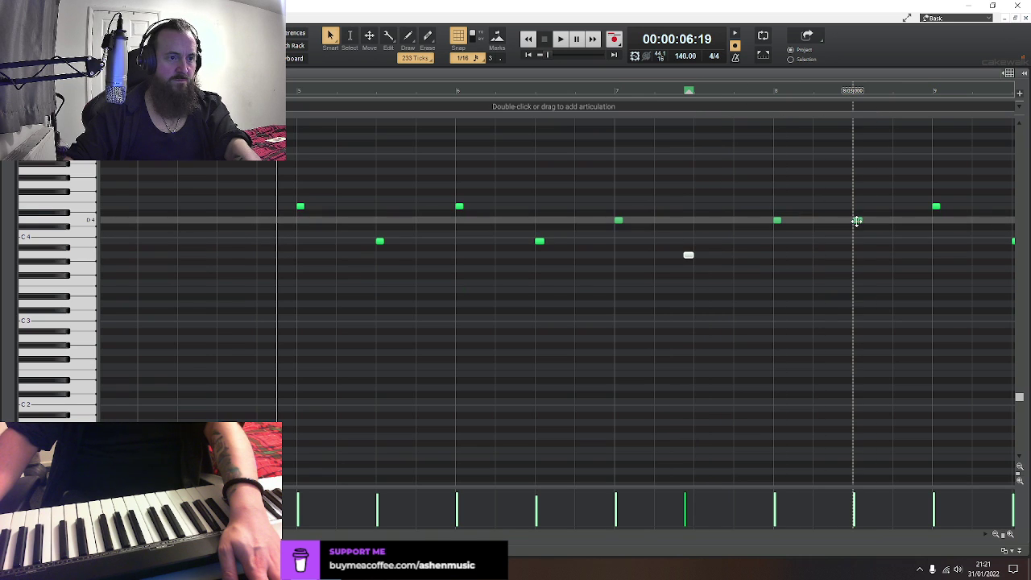
pyautogui.moveTo(856, 221); pyautogui.dragTo(859, 255)
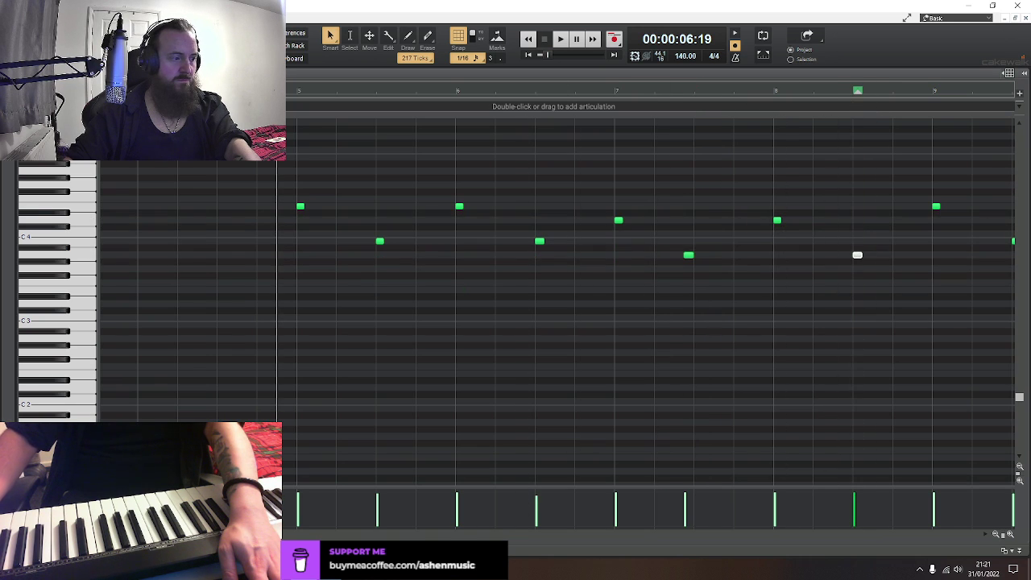
pyautogui.hscroll(6, 859, 255)
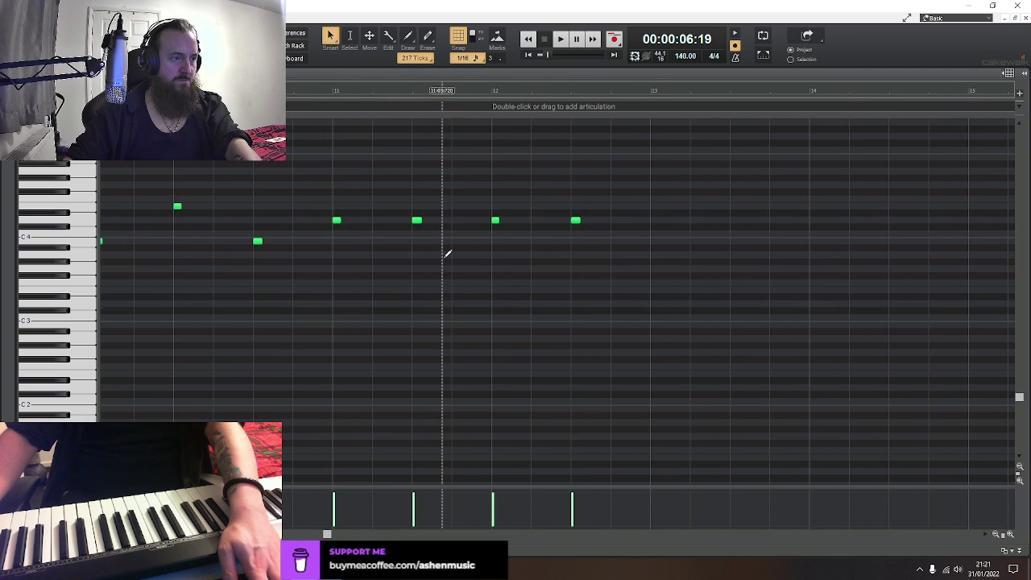
pyautogui.moveTo(418, 219); pyautogui.dragTo(416, 255)
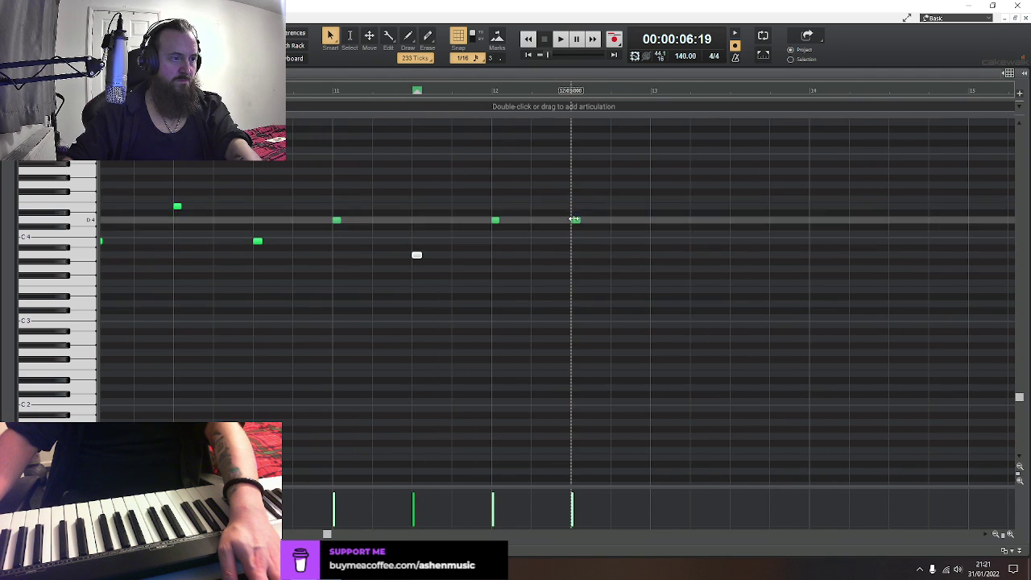
pyautogui.moveTo(575, 220); pyautogui.dragTo(575, 254)
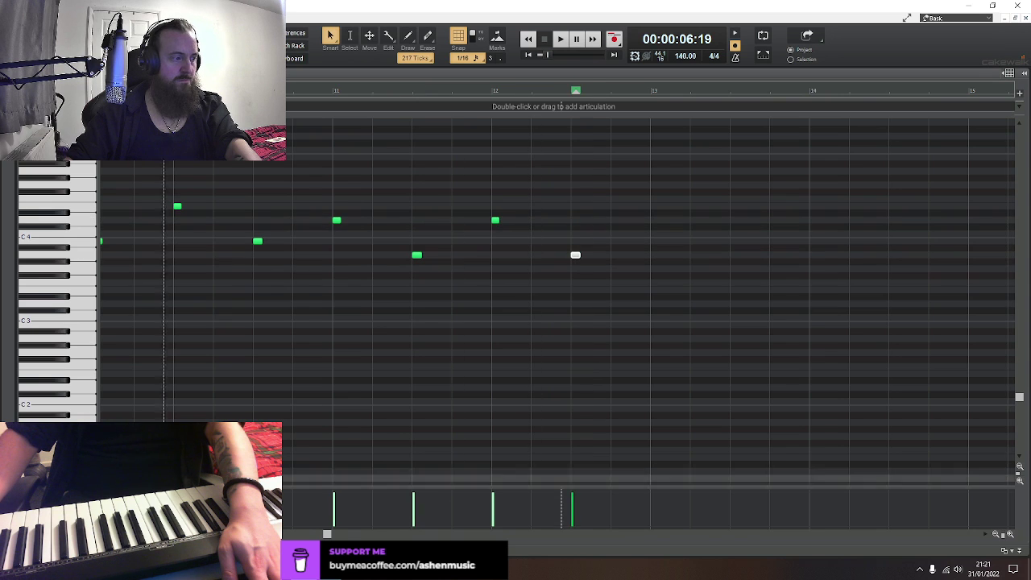
pyautogui.press('d')
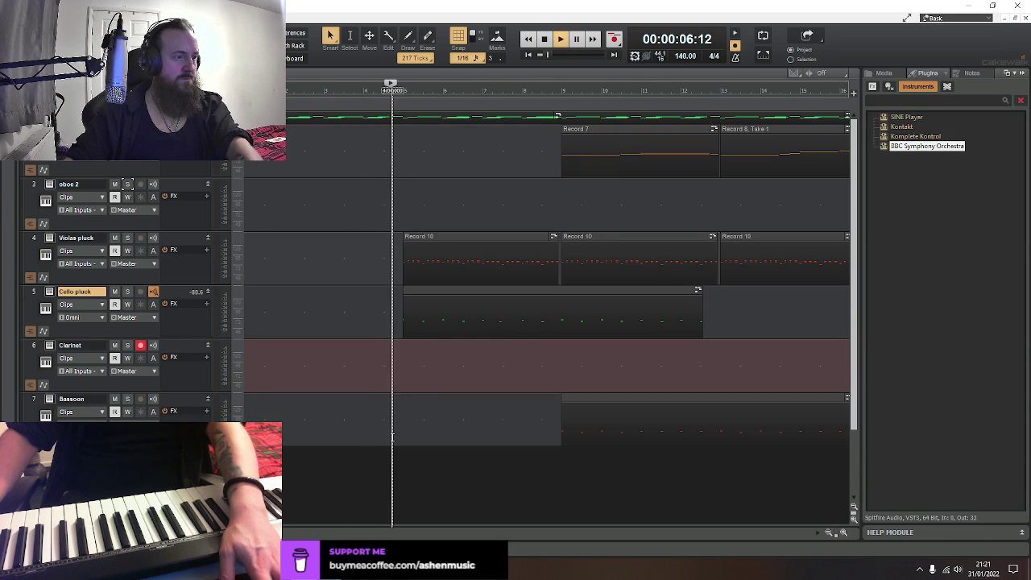
pyautogui.press('space')
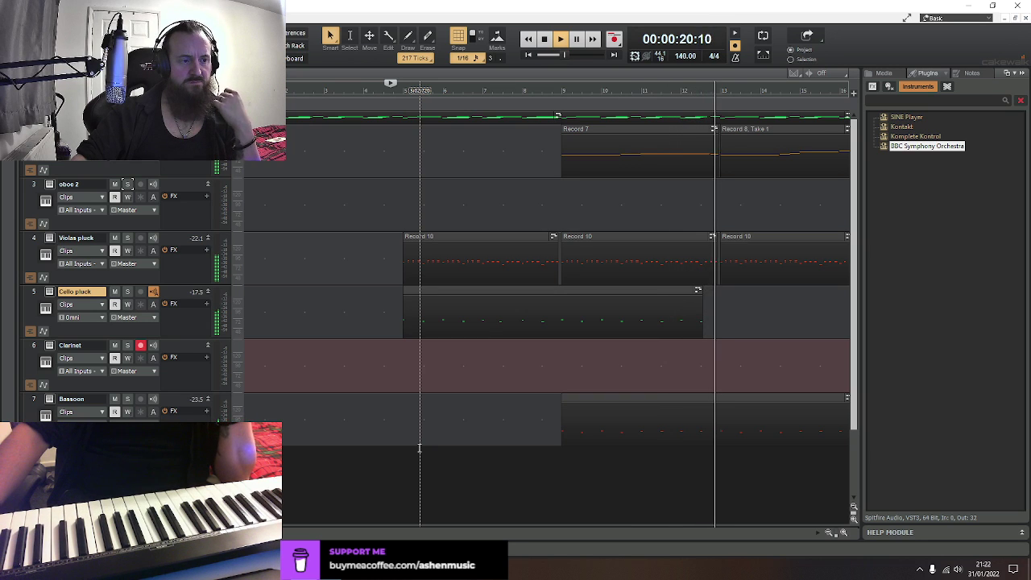
pyautogui.press('space')
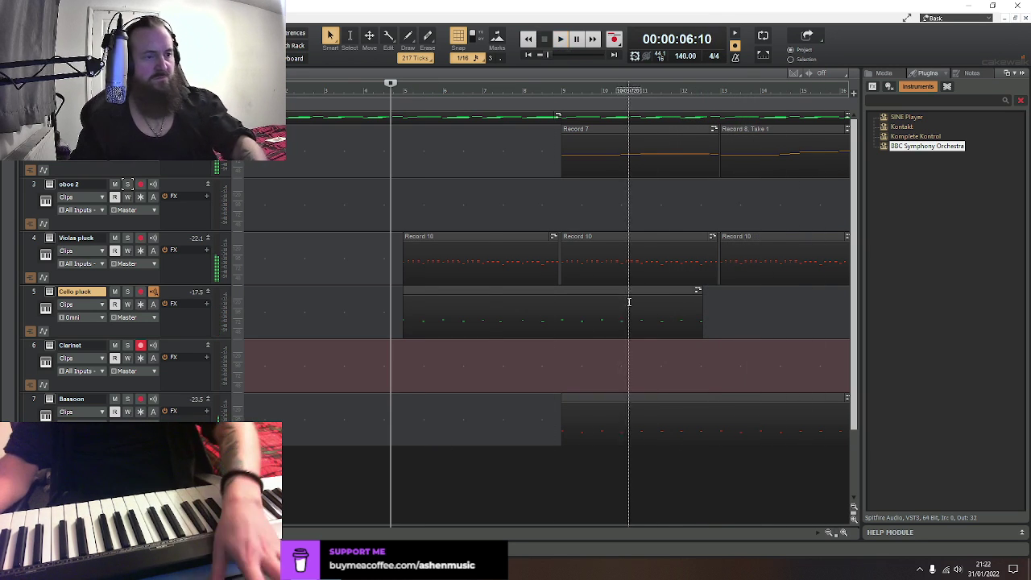
# Copy the edited Cello pluck clip to bars 13, 21 and 29 of the same track
pyautogui.click(637, 292)
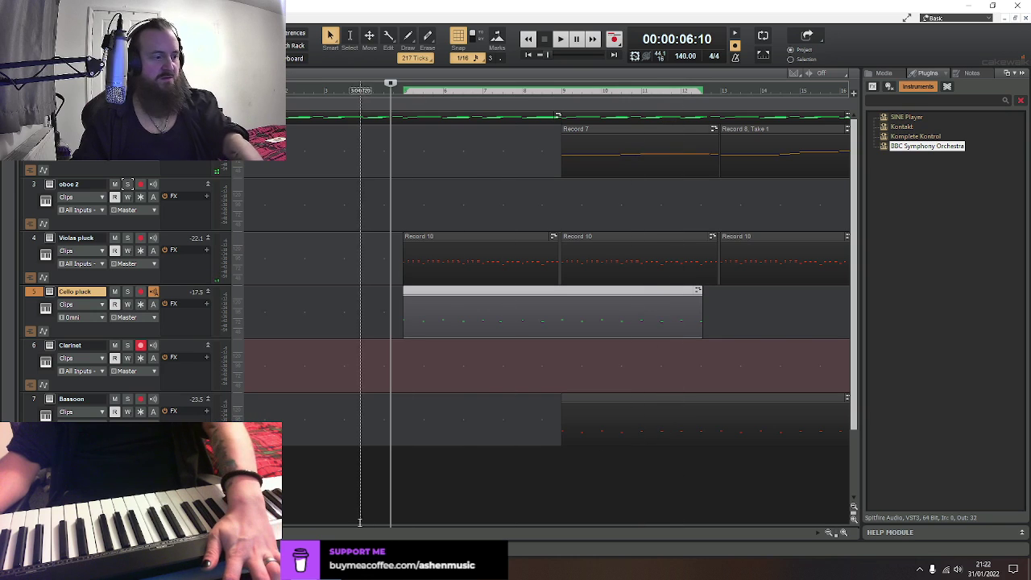
pyautogui.hscroll(5, 535, 339)
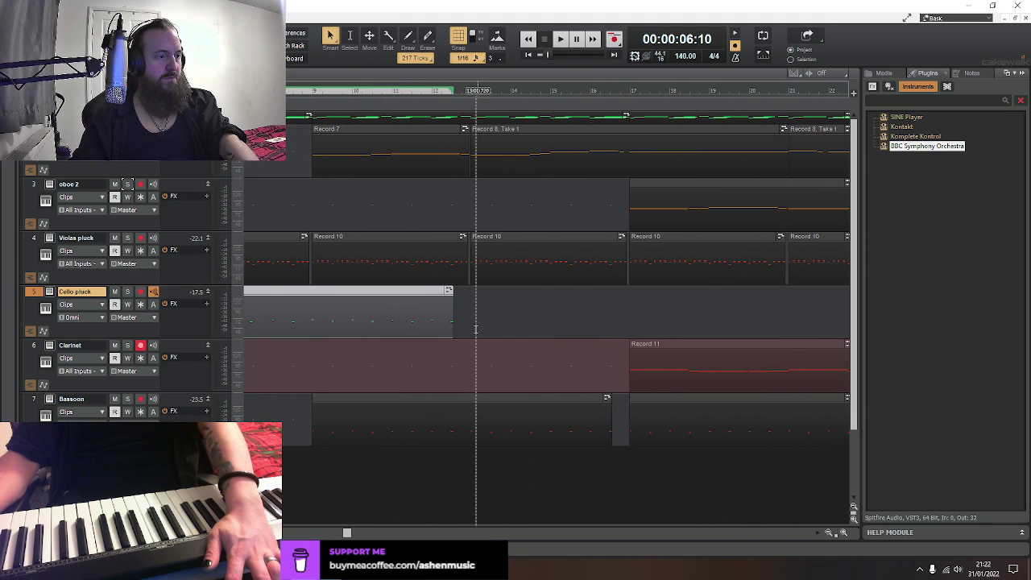
pyautogui.hotkey('ctrl', 'v')
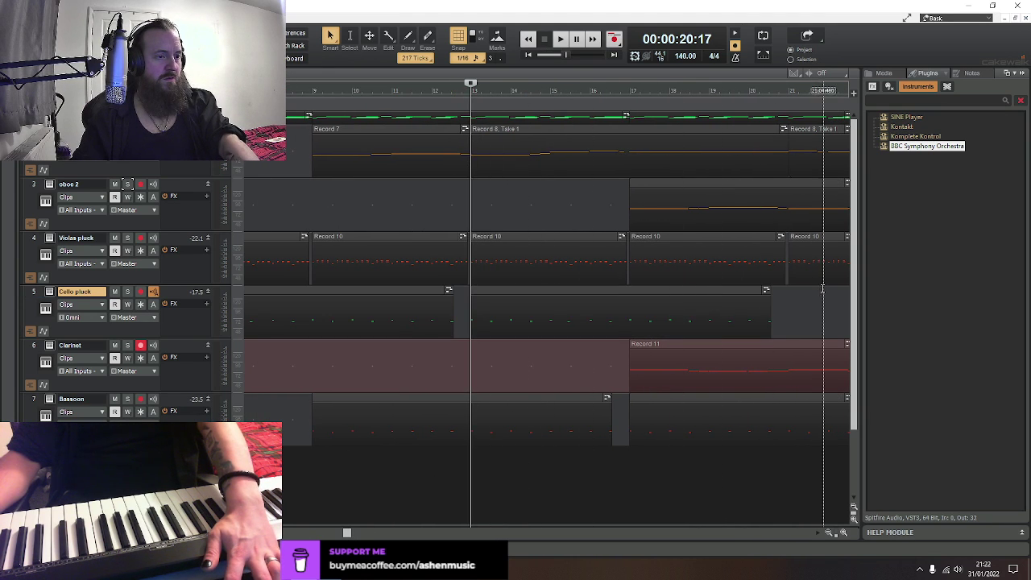
pyautogui.click(789, 303)
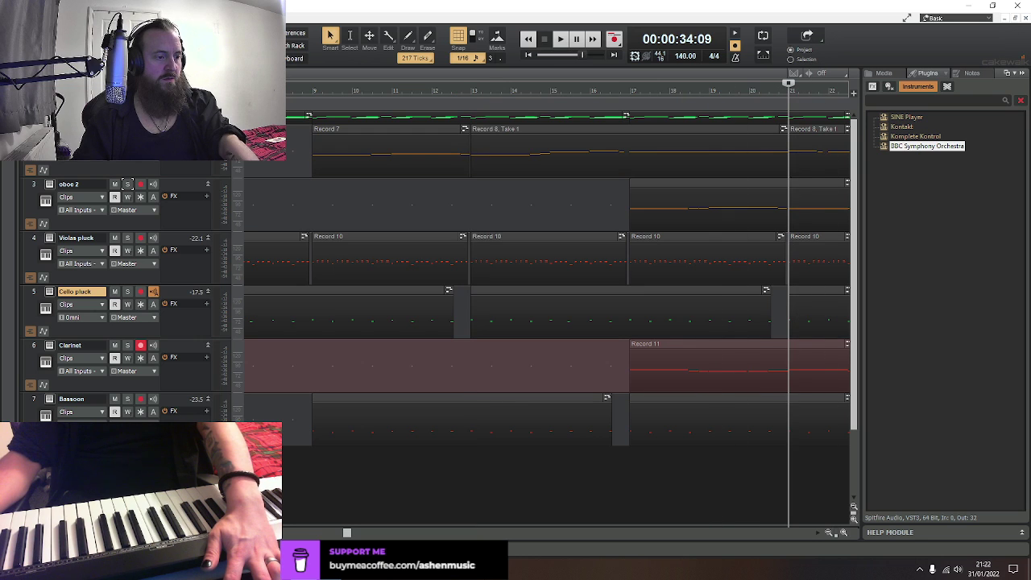
pyautogui.moveTo(348, 533); pyautogui.dragTo(543, 533)
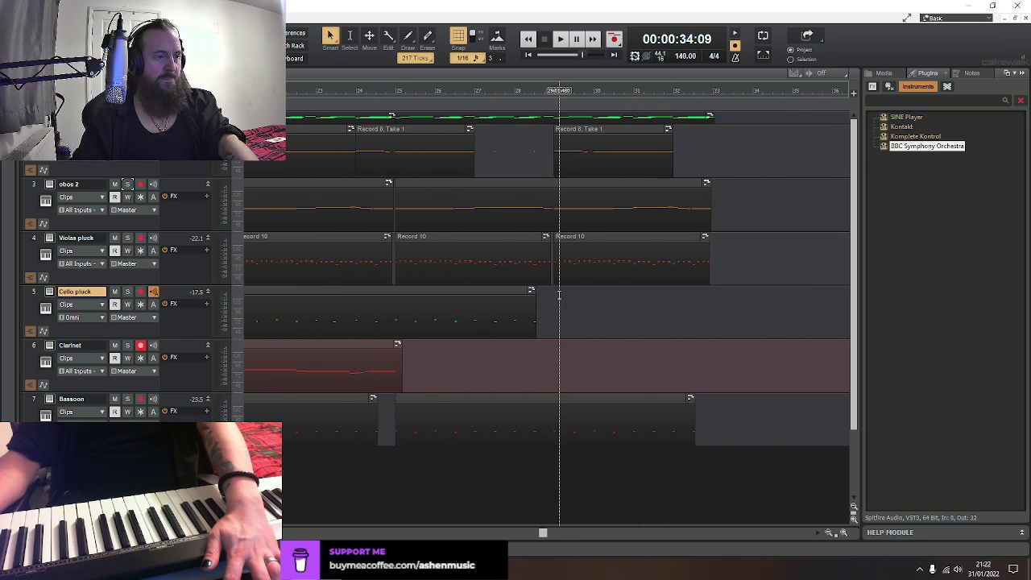
pyautogui.hotkey('ctrl', 'v')
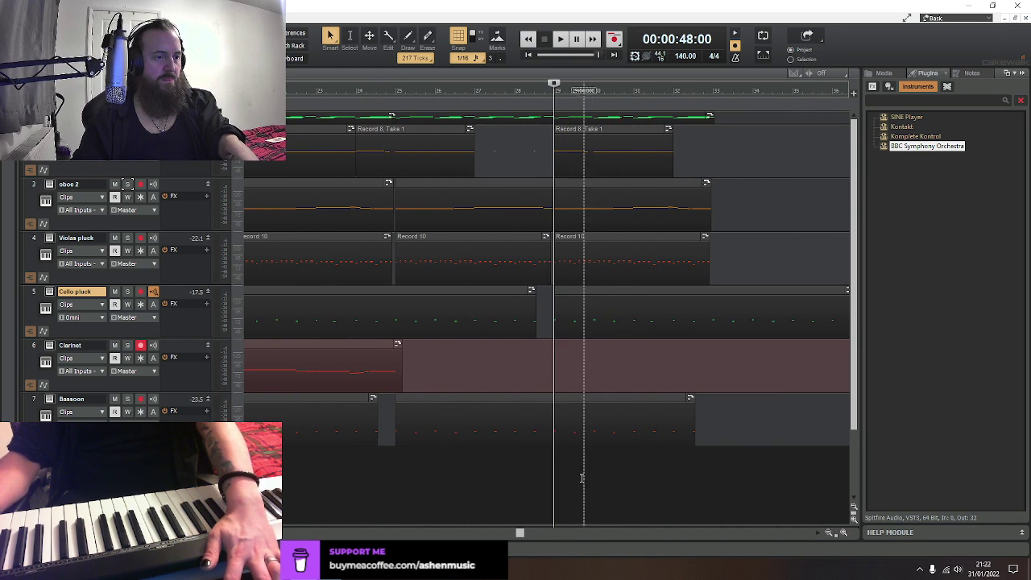
pyautogui.moveTo(522, 535); pyautogui.dragTo(554, 535)
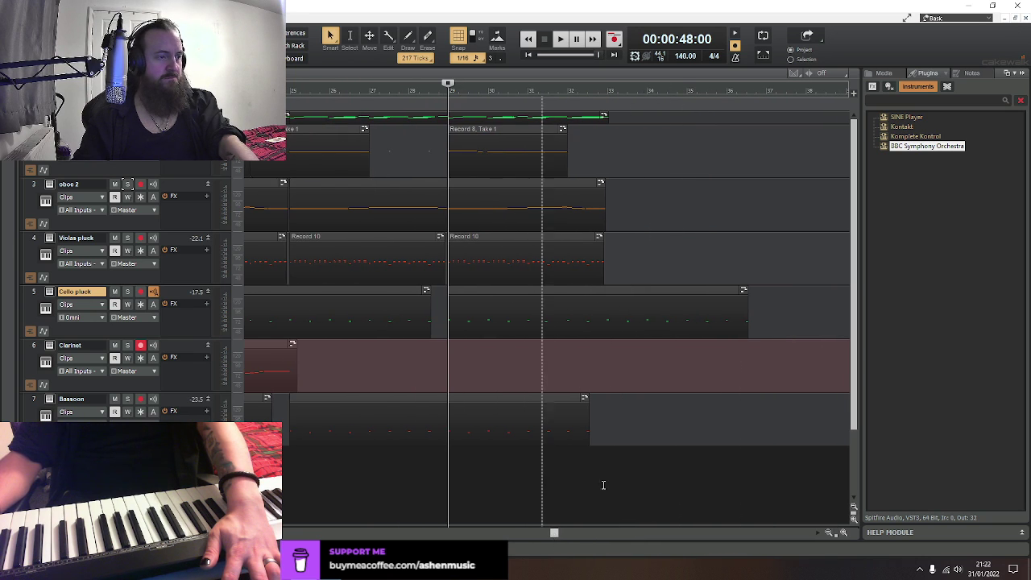
# Play the arrangement from the beginning past bar 25 to hear the repeated cello part
pyautogui.click(528, 54)
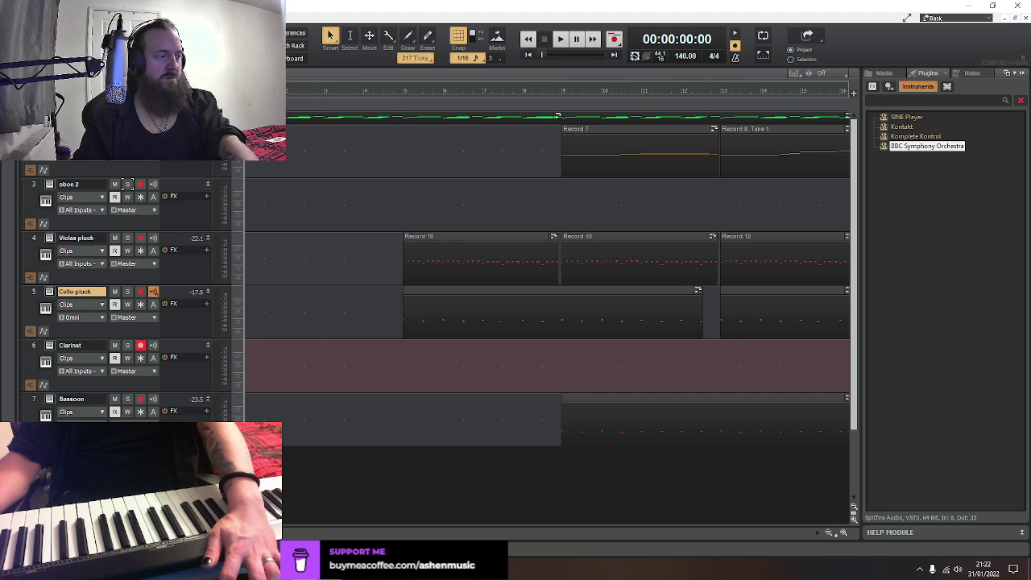
pyautogui.press('space')
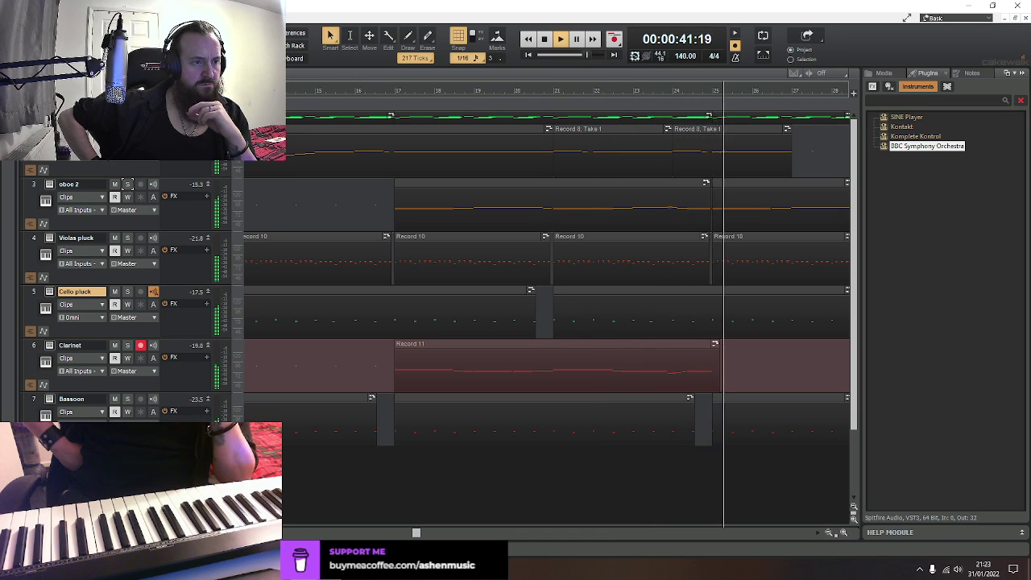
pyautogui.press('space')
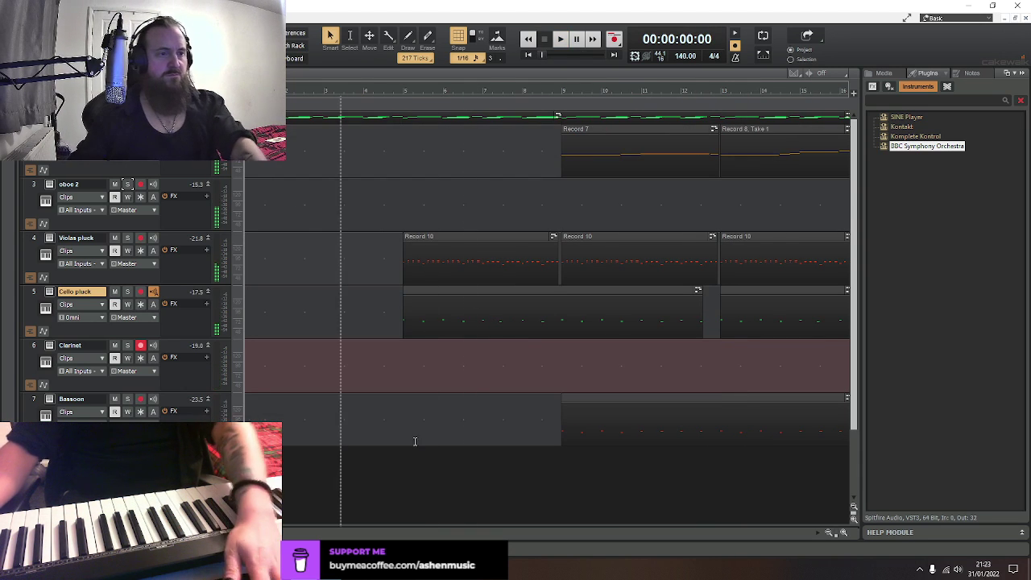
# Select the clips on the track above oboe 2 and play from the start with more bars in view
pyautogui.click(123, 180)
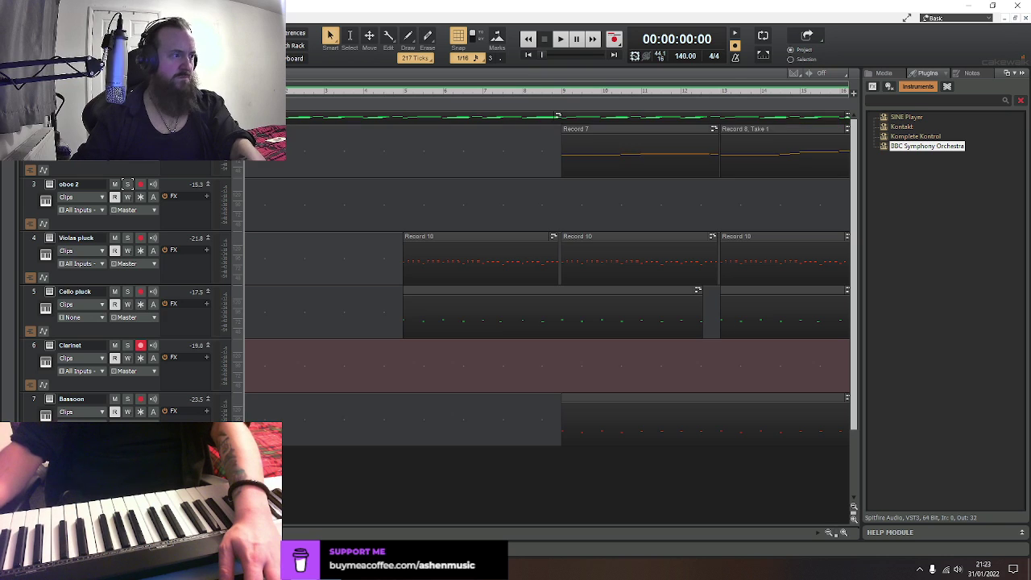
pyautogui.hotkey('ctrl', 'a')
pyautogui.hotkey('ctrl', 'shift', 'a')
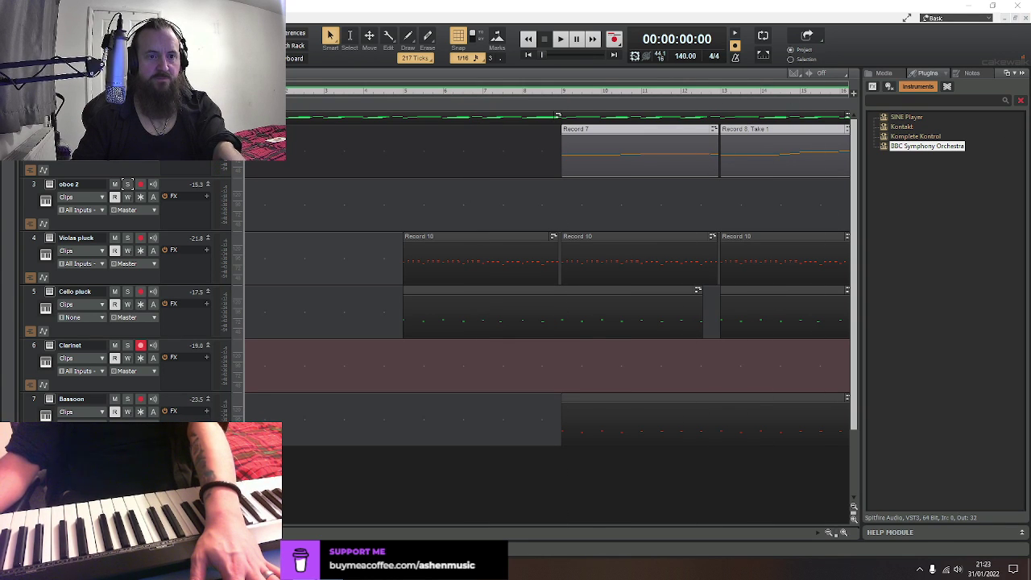
pyautogui.press('space')
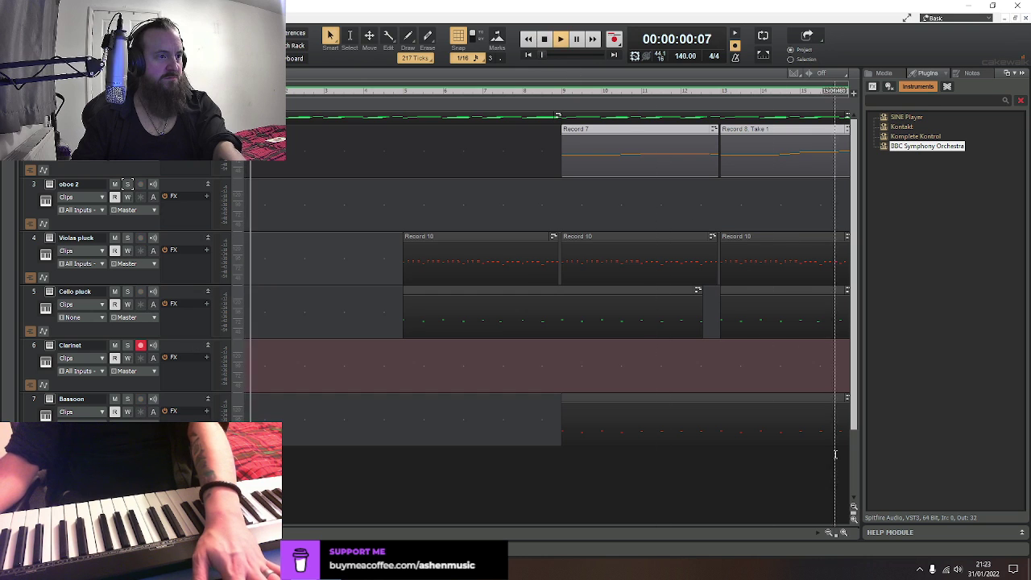
pyautogui.scroll(-2, 835, 513)
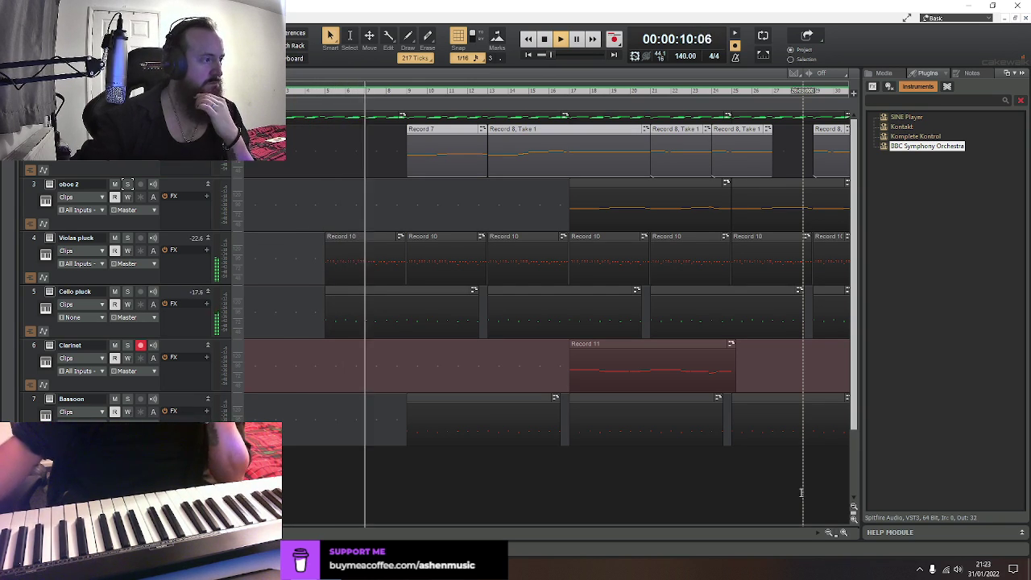
# Add another BBC Symphony Orchestra instrument track and set it to a high woodwind with the Staccatissimo articulation
pyautogui.moveTo(917, 149); pyautogui.dragTo(638, 229)
pyautogui.click(629, 187)
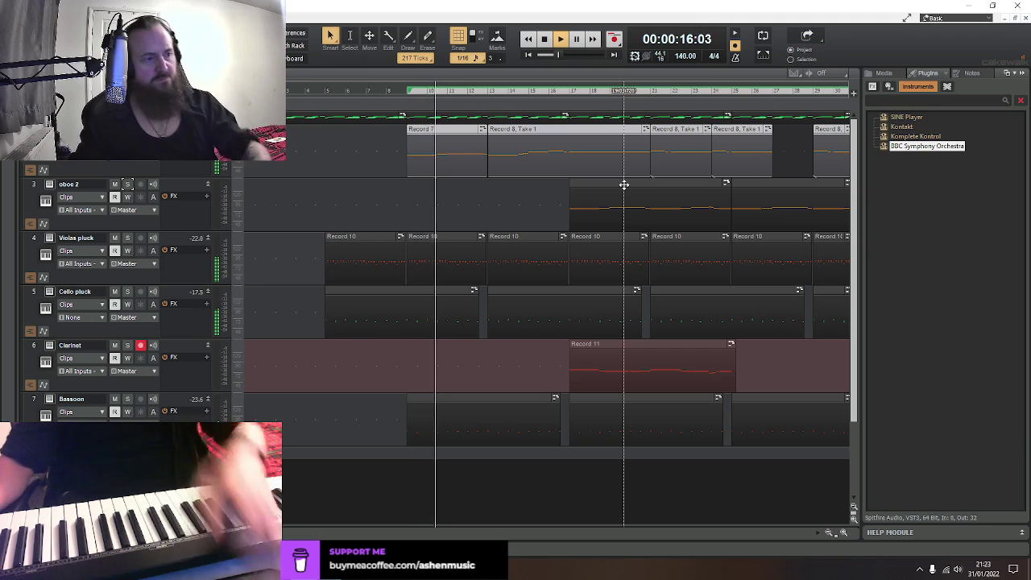
pyautogui.press('space')
pyautogui.click(124, 181)
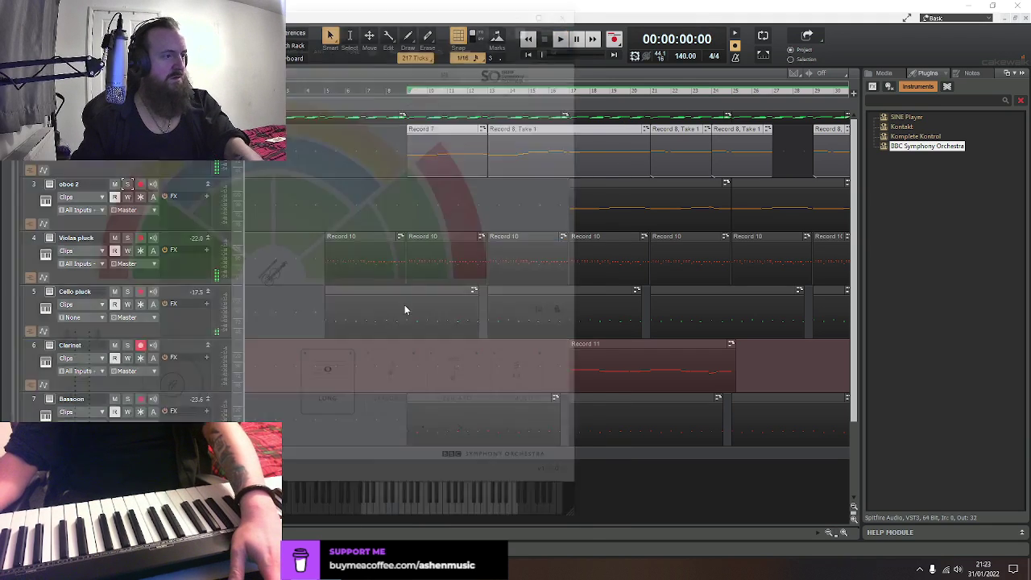
pyautogui.click(181, 179)
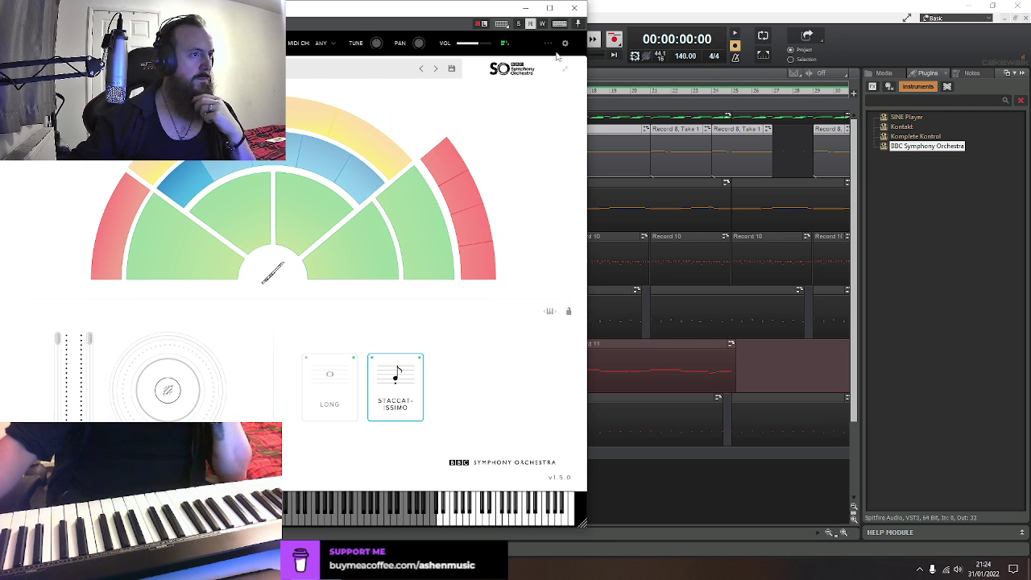
pyautogui.click(551, 9)
# Play the arrangement from the start past bar 29 with the new woodwind track in place
pyautogui.click(561, 39)
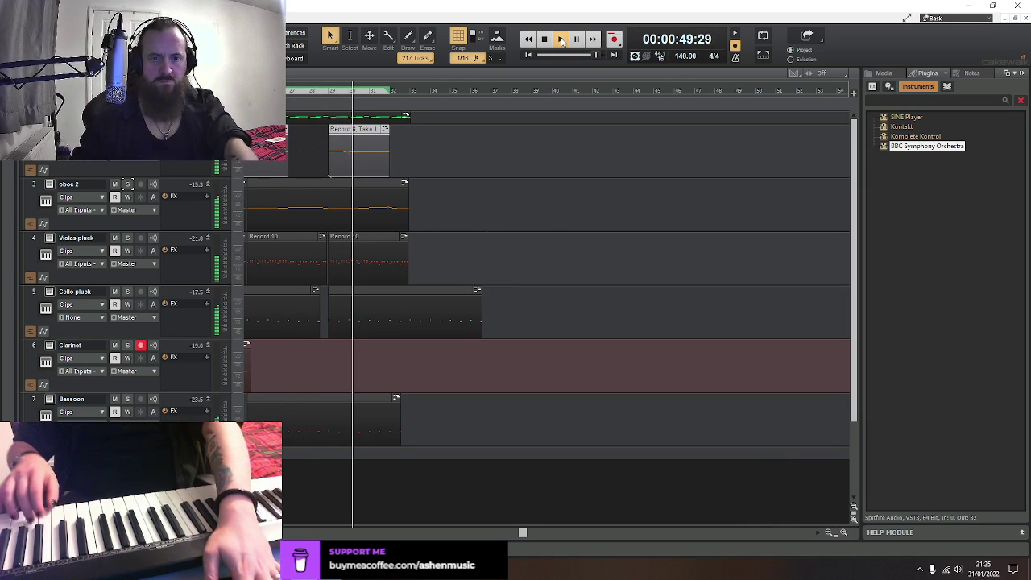
pyautogui.click(561, 41)
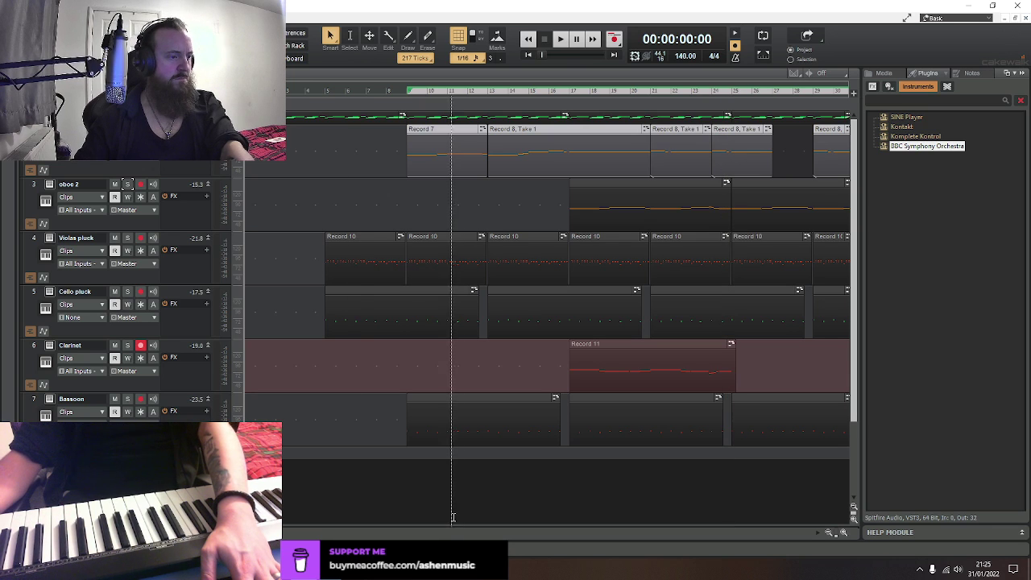
pyautogui.click(844, 533)
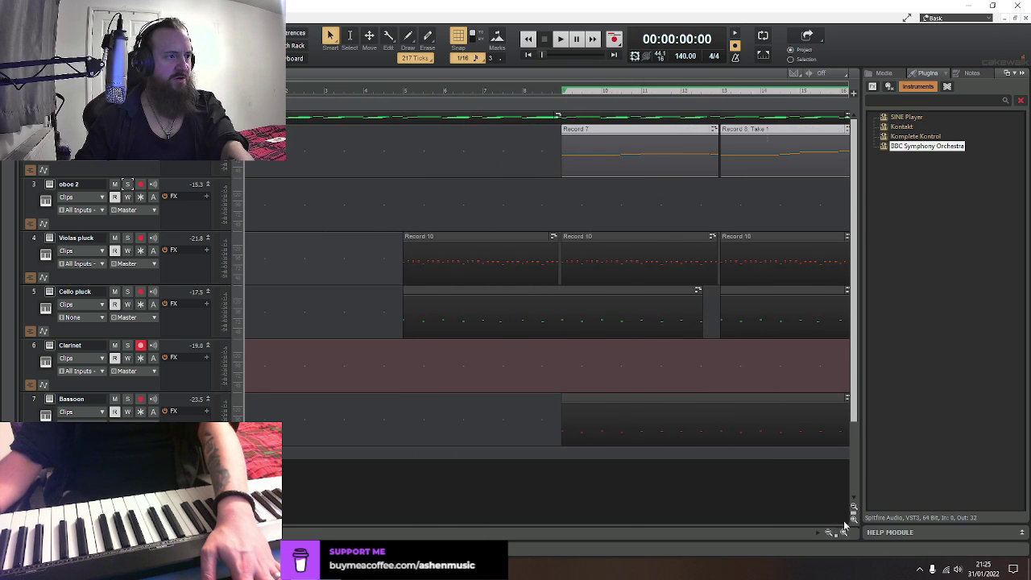
# Disarm the Clarinet track and record a staccatissimo part on the new woodwind track from bar 9 for about four bars
pyautogui.click(563, 89)
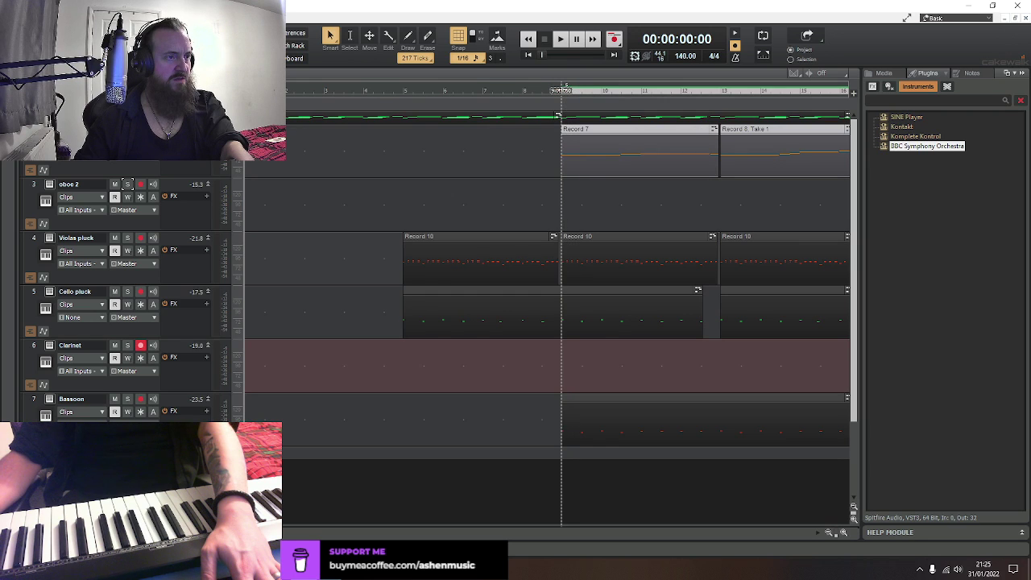
pyautogui.click(140, 344)
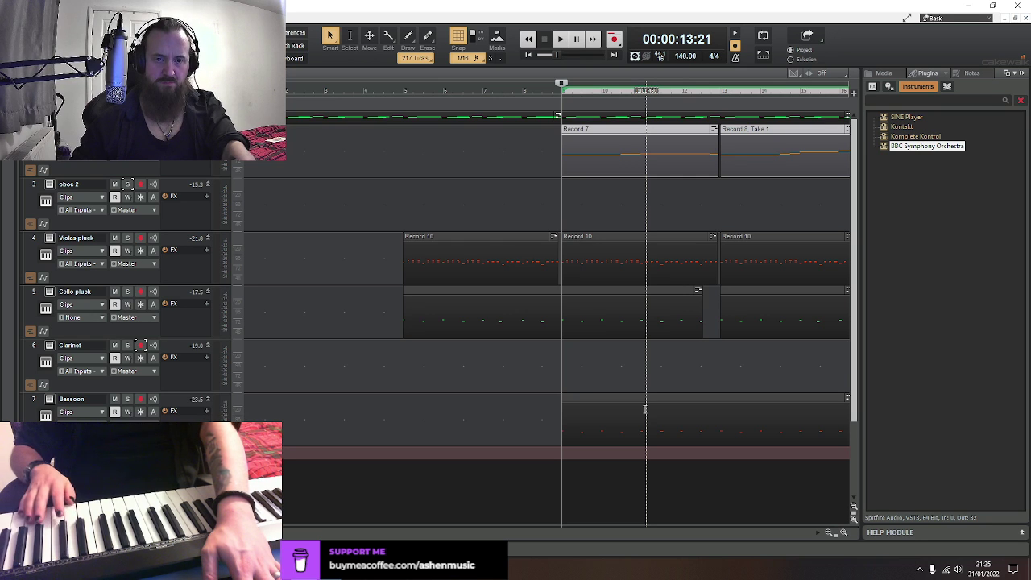
pyautogui.press('r')
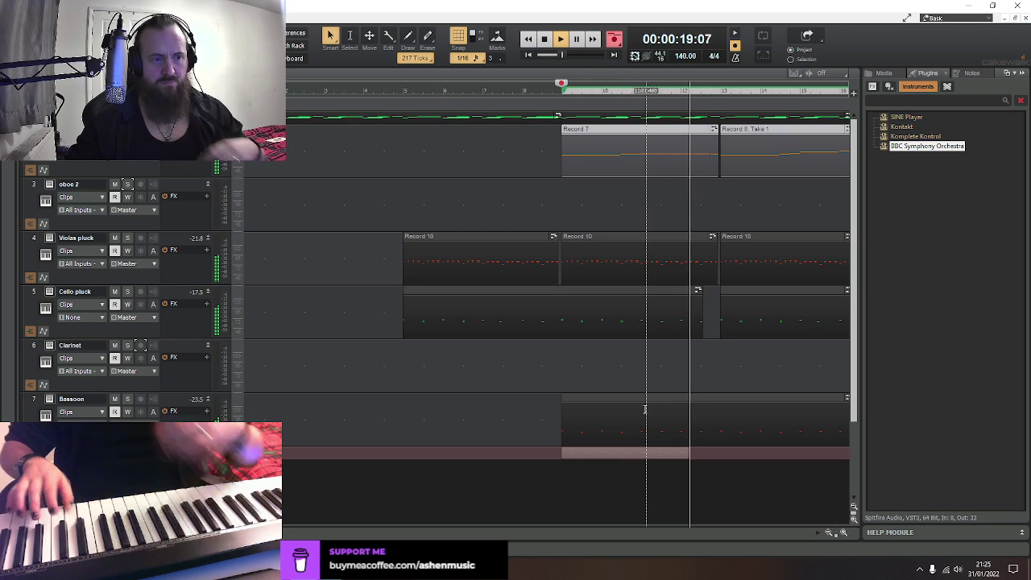
pyautogui.press('space')
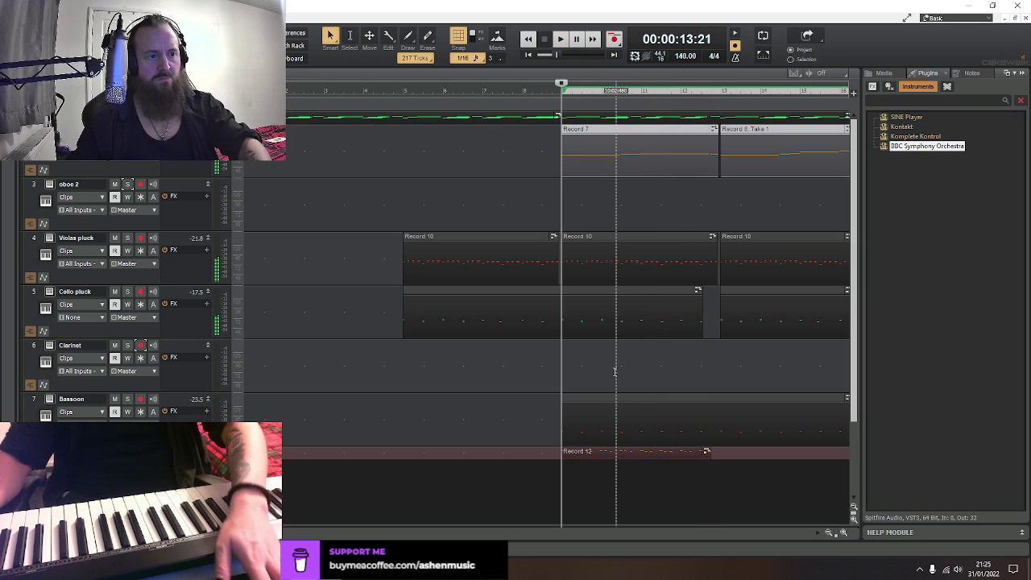
# Open the recorded woodwind clip's notes for editing and align the notes in bar 9 to the 1/16 grid
pyautogui.doubleClick(593, 449)
pyautogui.scroll(2, 511, 266)
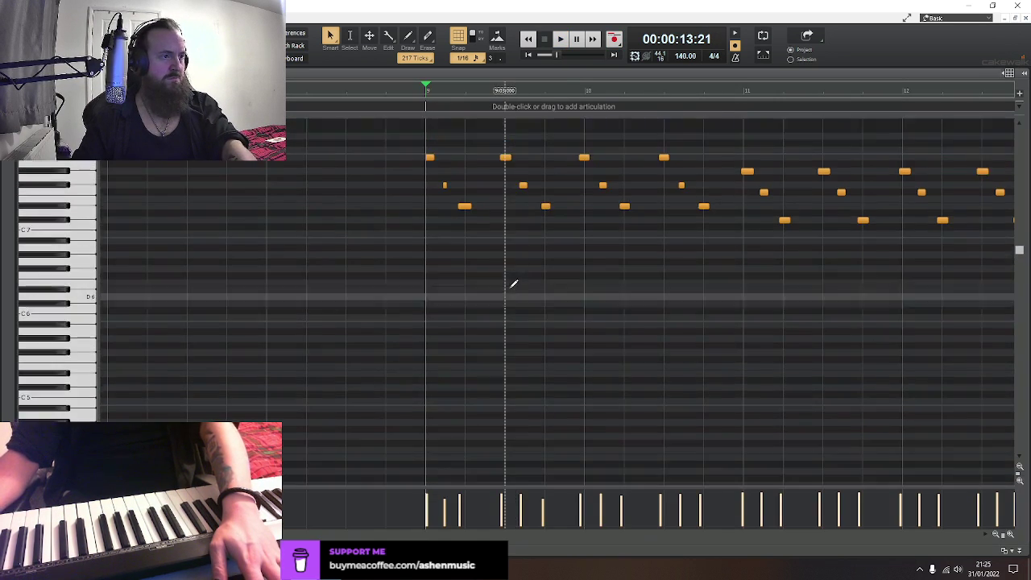
pyautogui.click(1011, 536)
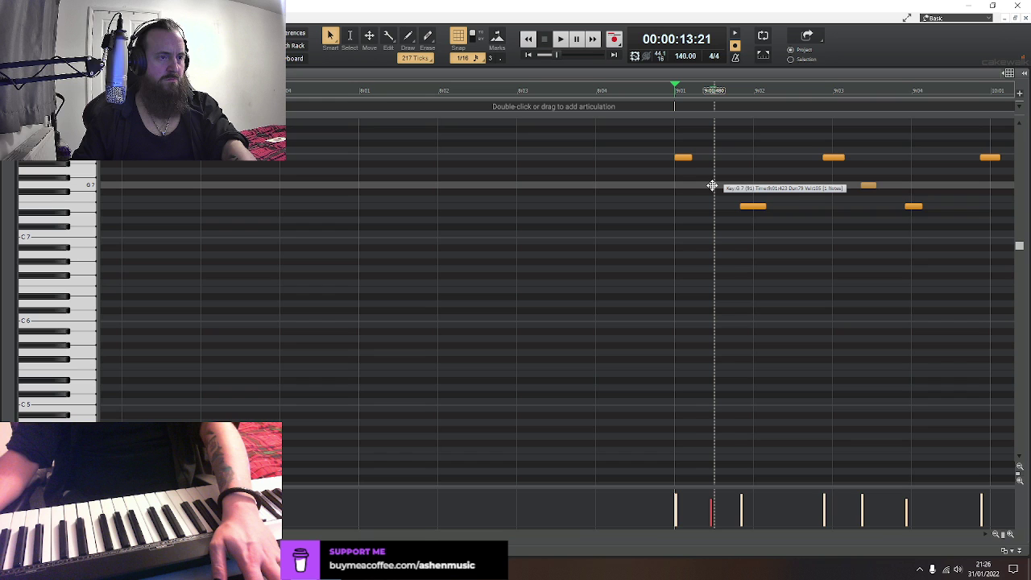
pyautogui.moveTo(757, 207); pyautogui.dragTo(770, 207)
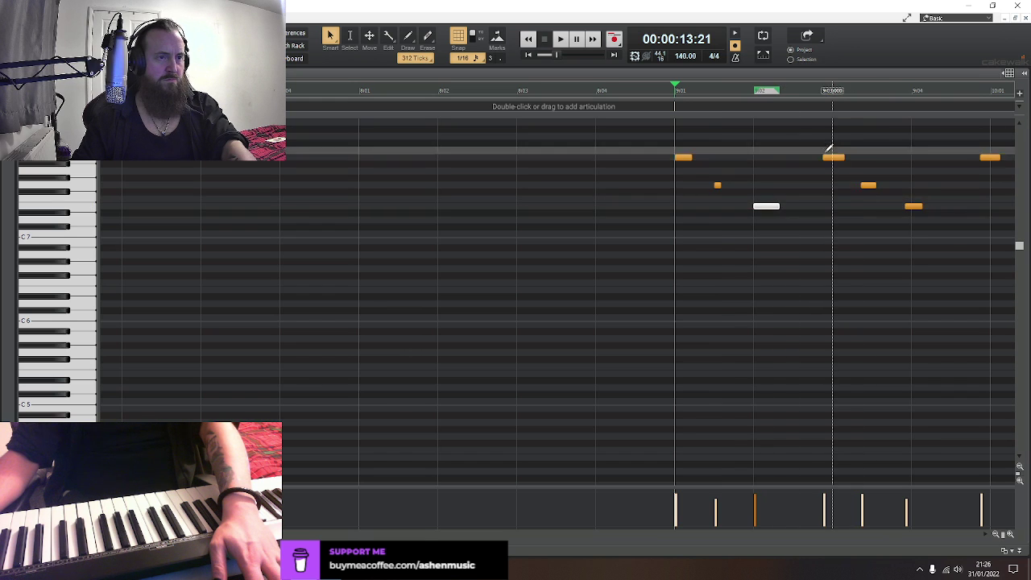
pyautogui.moveTo(830, 149); pyautogui.dragTo(926, 211)
pyautogui.moveTo(838, 158); pyautogui.dragTo(849, 158)
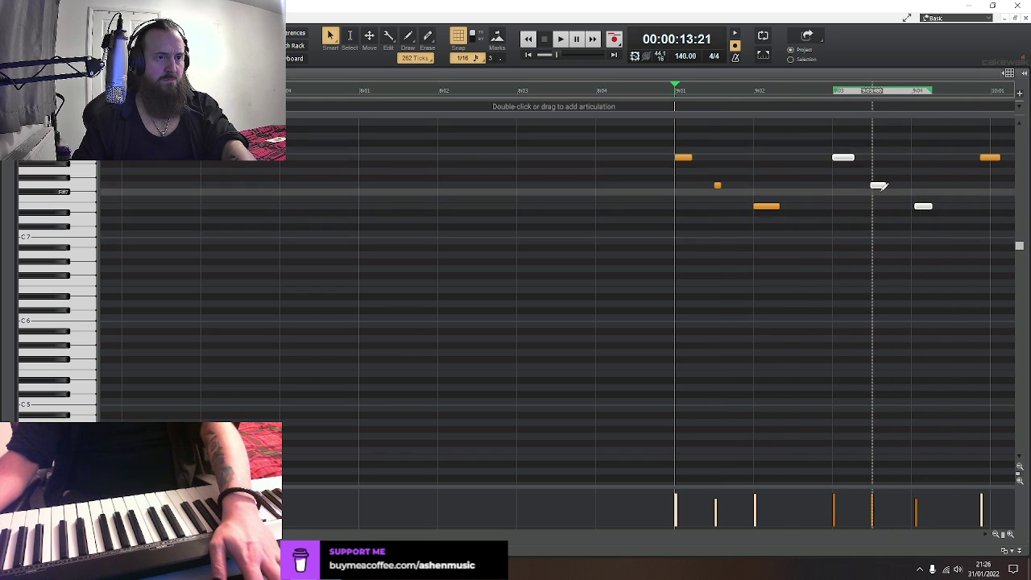
pyautogui.click(924, 207)
# Play the woodwind part from bar 9 to check the timing of the aligned notes
pyautogui.click(340, 533)
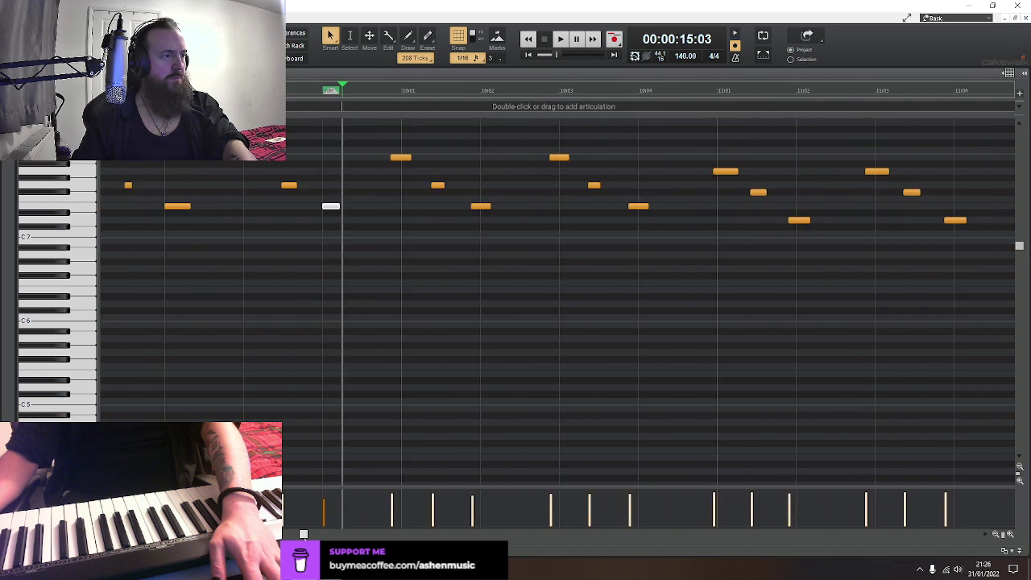
pyautogui.moveTo(340, 534); pyautogui.dragTo(294, 533)
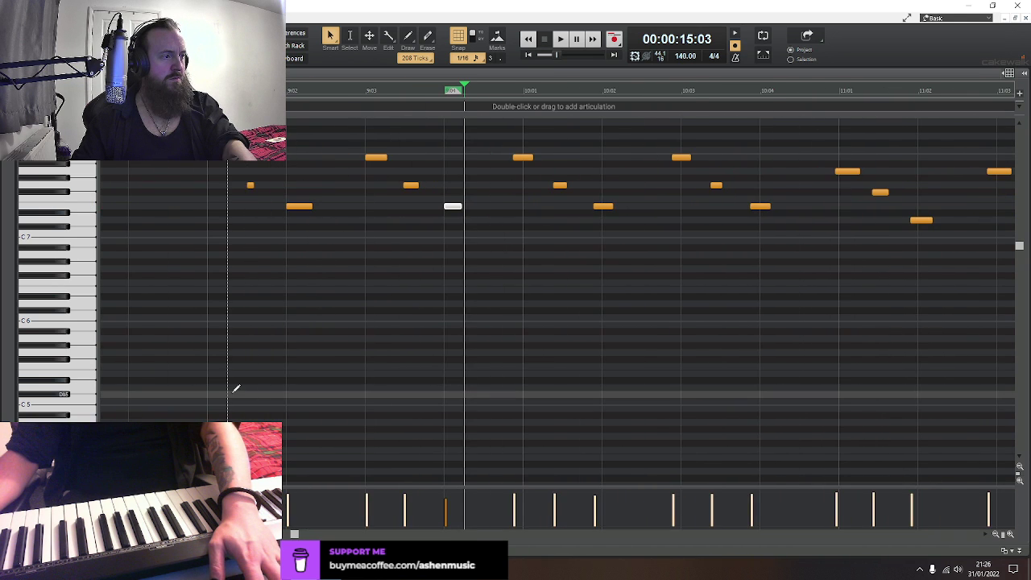
pyautogui.click(212, 323)
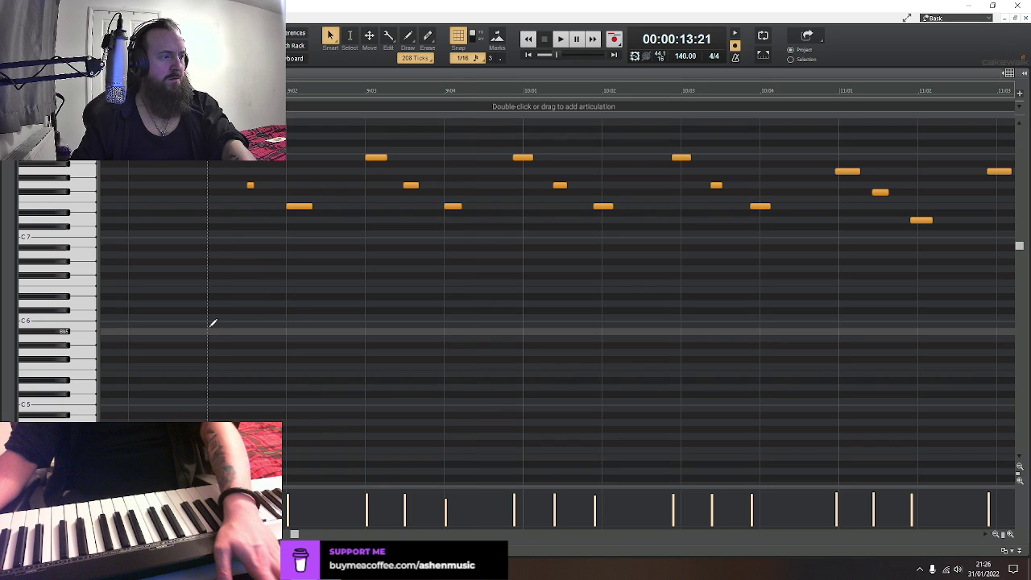
pyautogui.press('space')
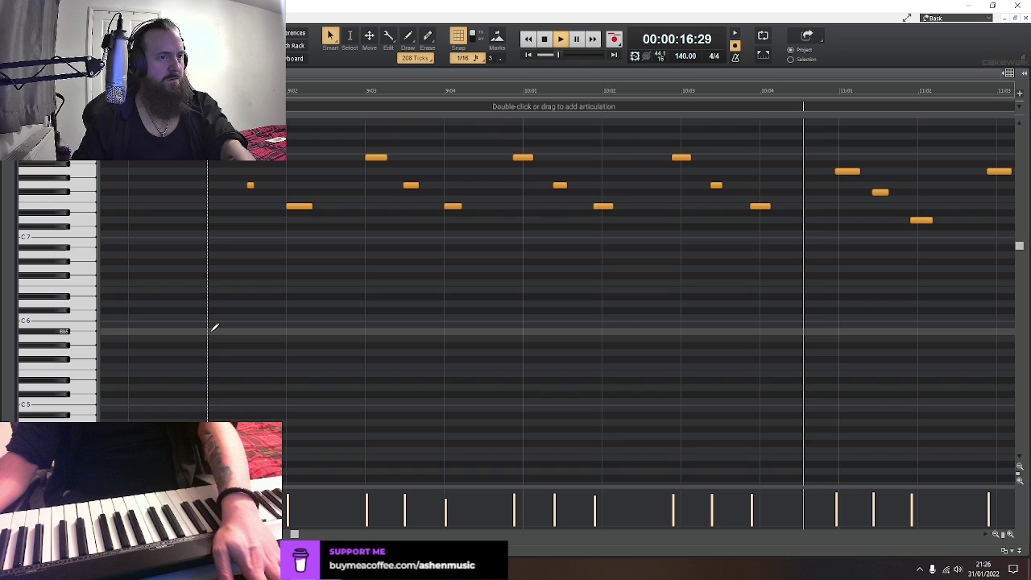
pyautogui.press('space')
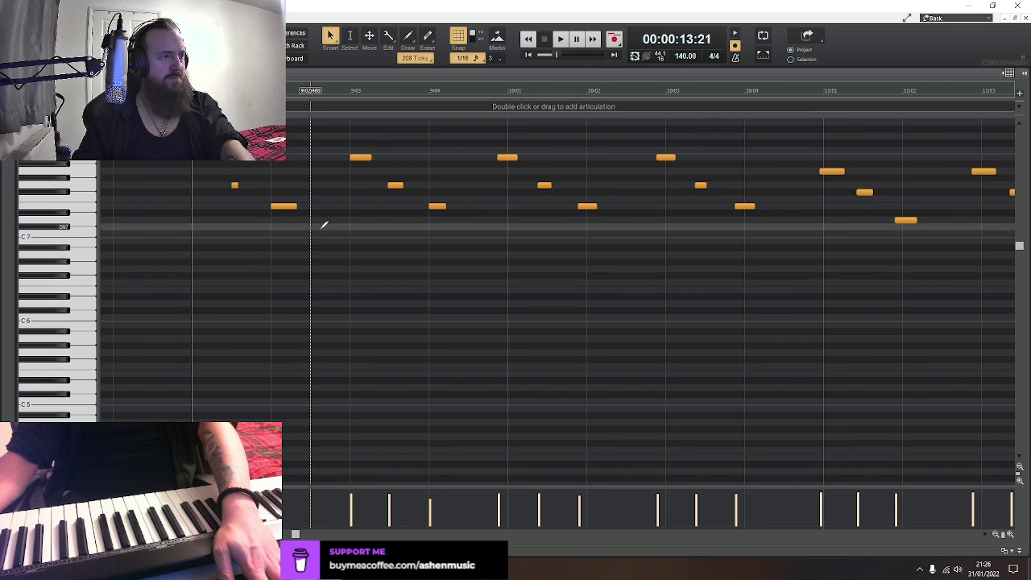
# Align the two descending three-note groups in bar 10 of the woodwind part to the 1/16 grid
pyautogui.moveTo(511, 150); pyautogui.dragTo(596, 211)
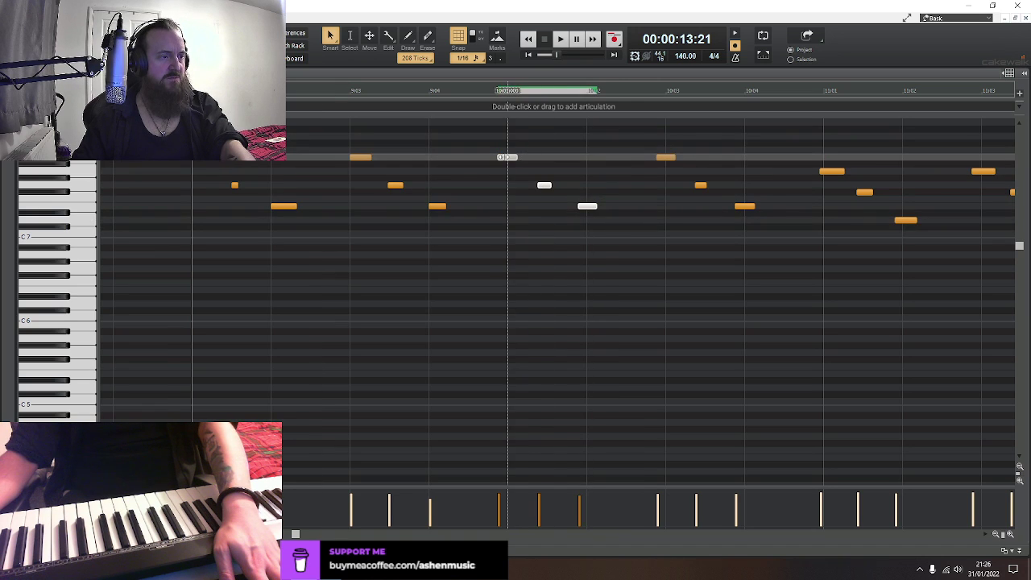
pyautogui.moveTo(502, 158); pyautogui.dragTo(518, 157)
pyautogui.click(552, 184)
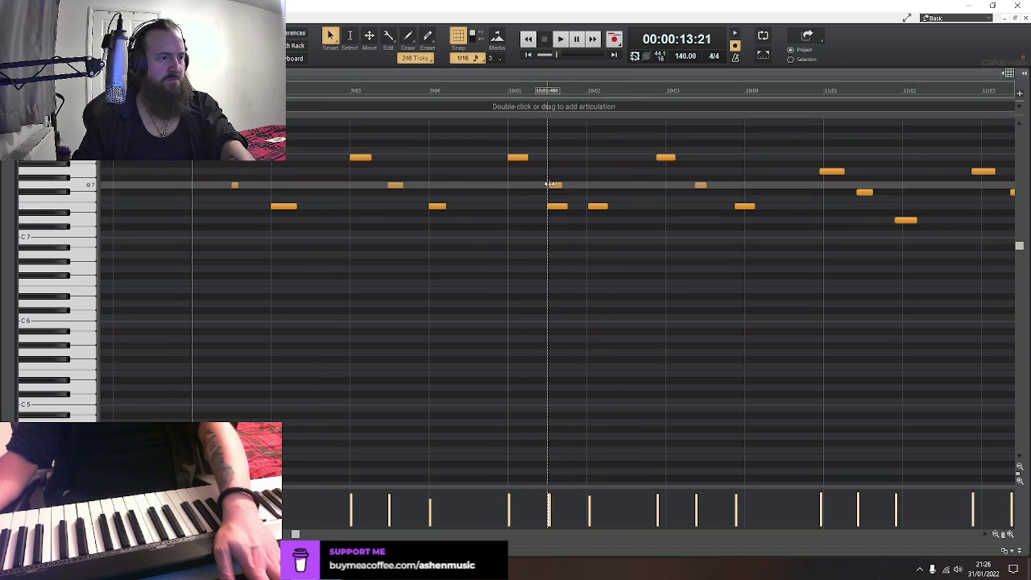
pyautogui.hotkey('ctrl', 'z')
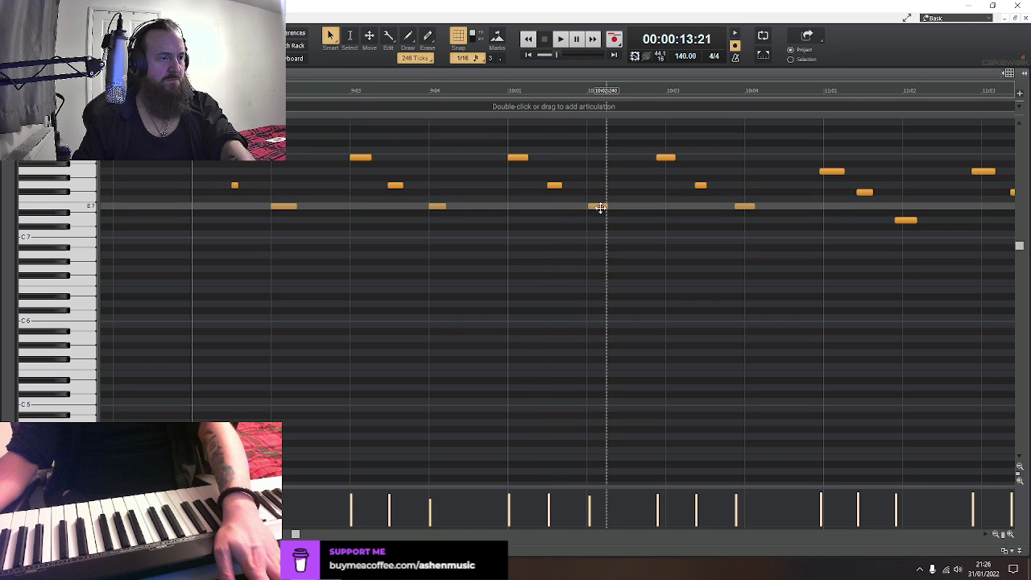
pyautogui.click(601, 207)
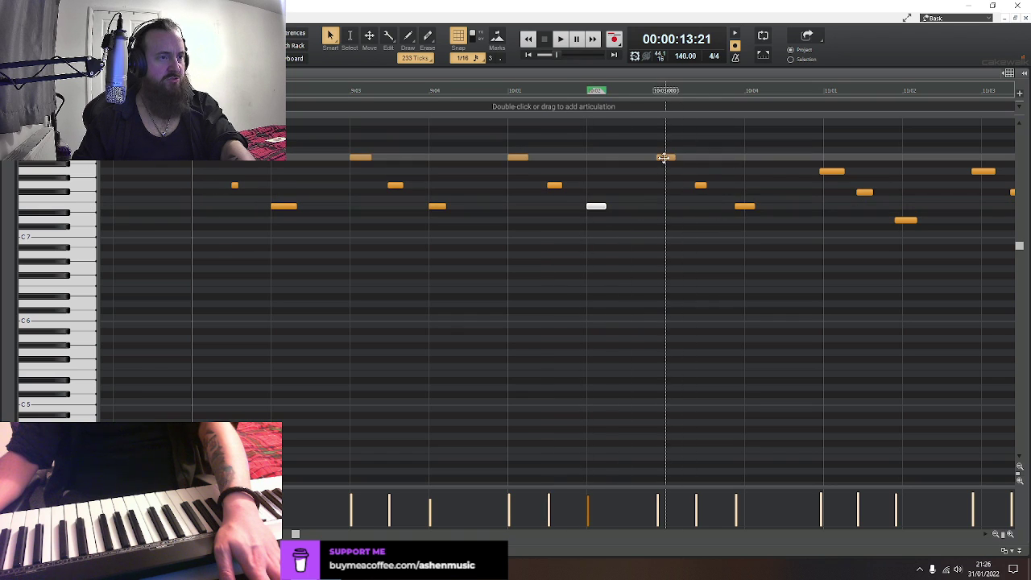
pyautogui.moveTo(672, 158); pyautogui.dragTo(754, 207)
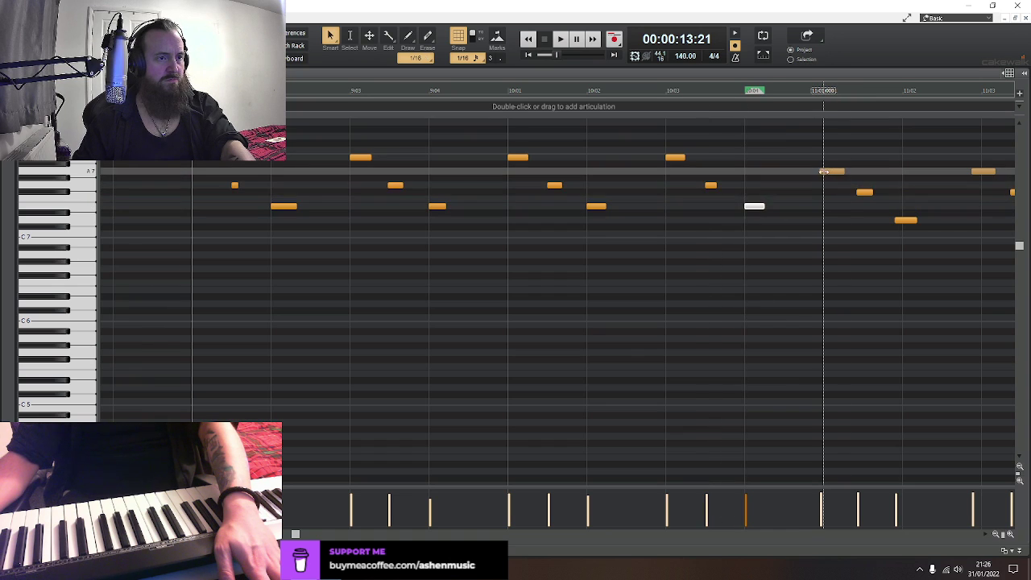
# Align the first three notes of bar 11 in the woodwind part to the 1/16 grid
pyautogui.moveTo(826, 173); pyautogui.dragTo(827, 173)
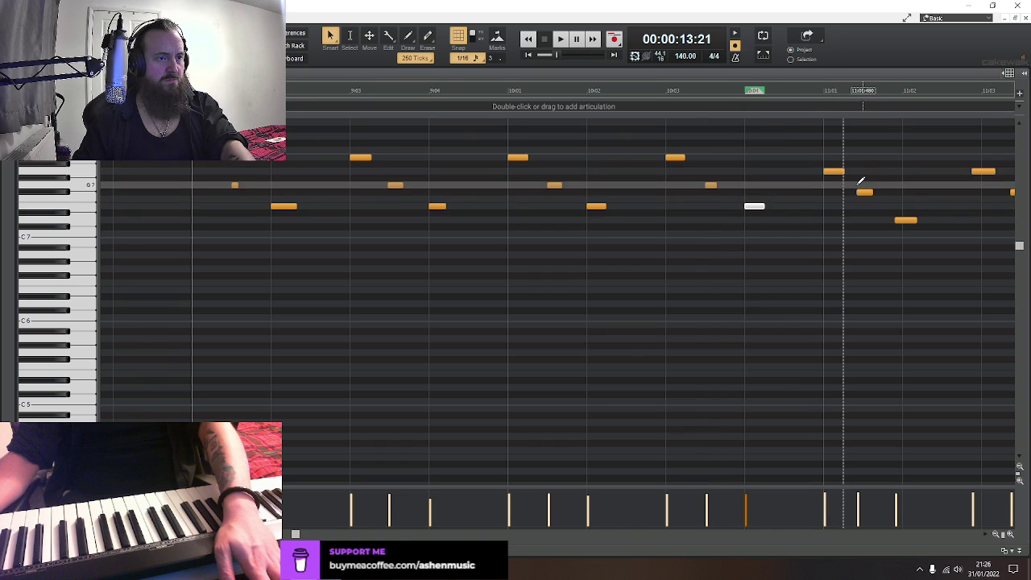
pyautogui.click(865, 192)
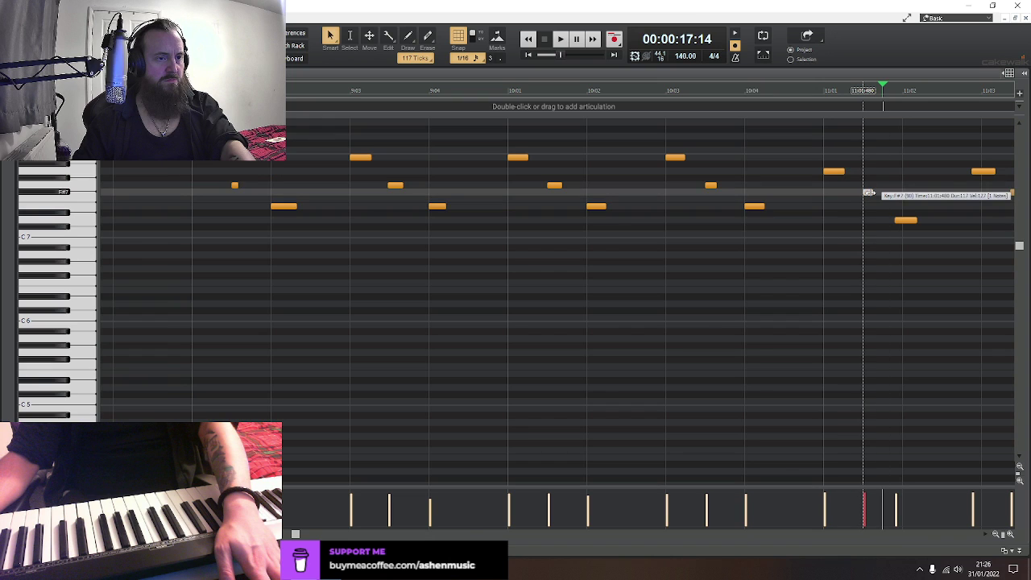
pyautogui.moveTo(868, 192); pyautogui.dragTo(907, 220)
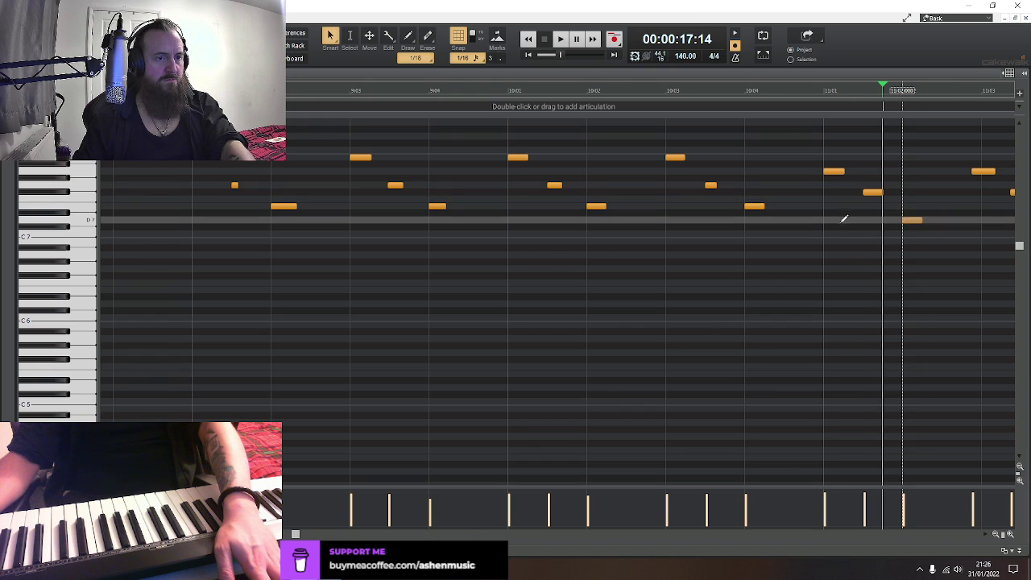
pyautogui.moveTo(844, 218); pyautogui.dragTo(844, 219)
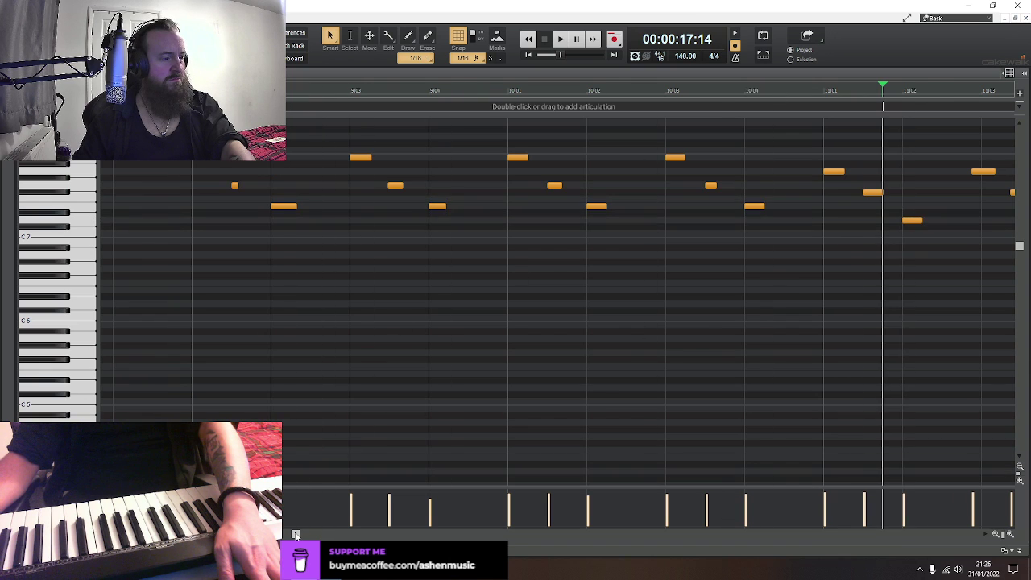
# Align the remaining woodwind notes in the second half of bar 11 and in bar 12 to the 1/16 grid
pyautogui.moveTo(294, 534); pyautogui.dragTo(335, 534)
pyautogui.click(469, 171)
pyautogui.moveTo(493, 192); pyautogui.dragTo(536, 219)
pyautogui.moveTo(617, 171); pyautogui.dragTo(662, 191)
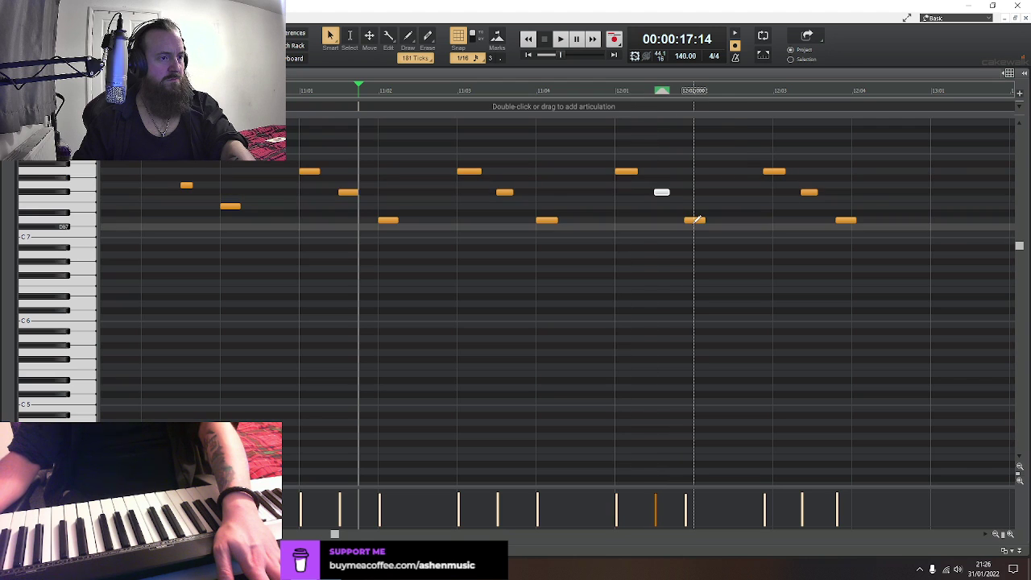
pyautogui.moveTo(694, 222); pyautogui.dragTo(703, 221)
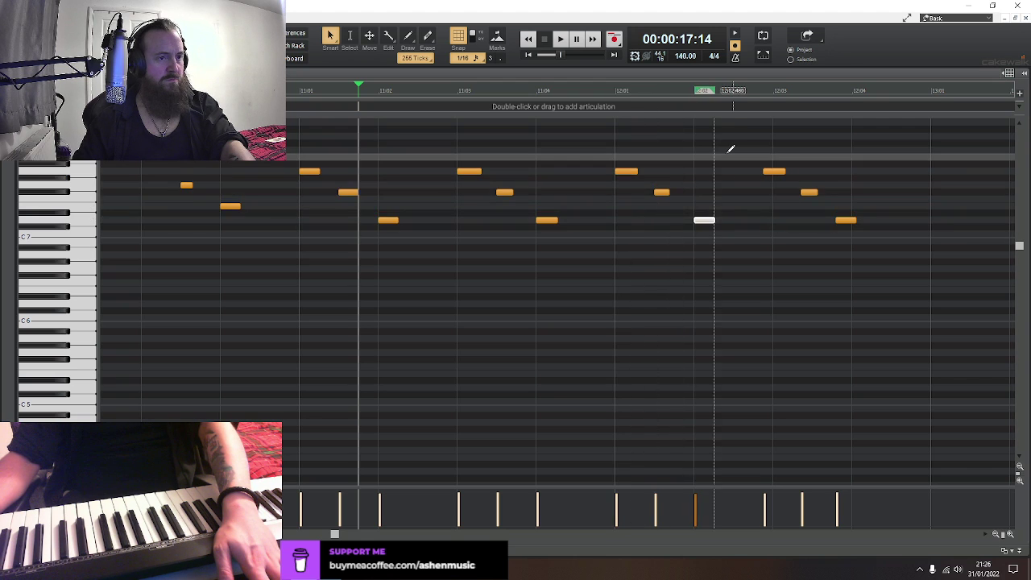
pyautogui.moveTo(774, 171); pyautogui.dragTo(784, 171)
pyautogui.moveTo(809, 192); pyautogui.dragTo(866, 220)
# Play the arrangement from the start and lower the two sliders of the staccatissimo woodwind instrument during playback
pyautogui.click(528, 56)
pyautogui.press('space')
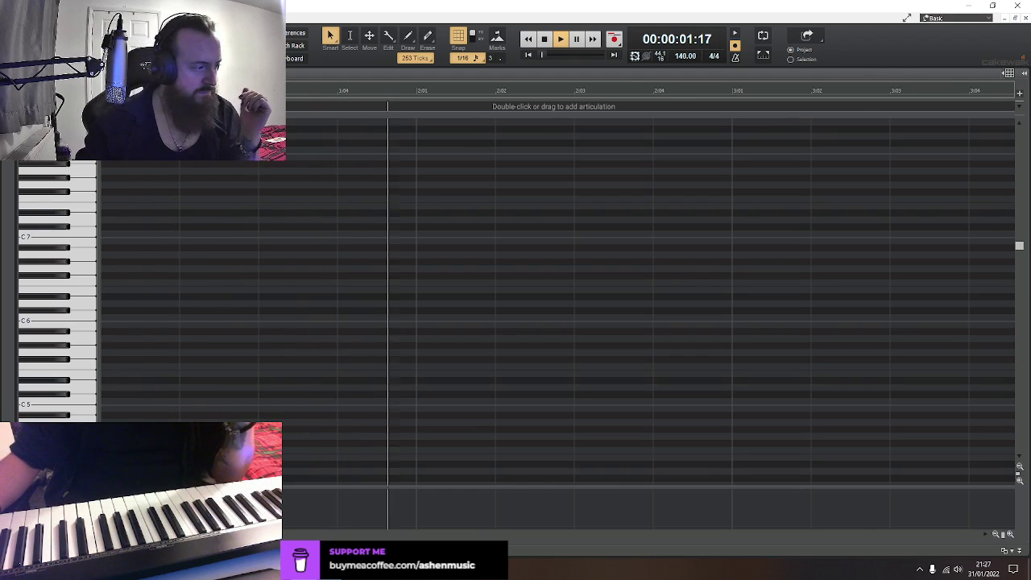
pyautogui.hotkey('alt', '1')
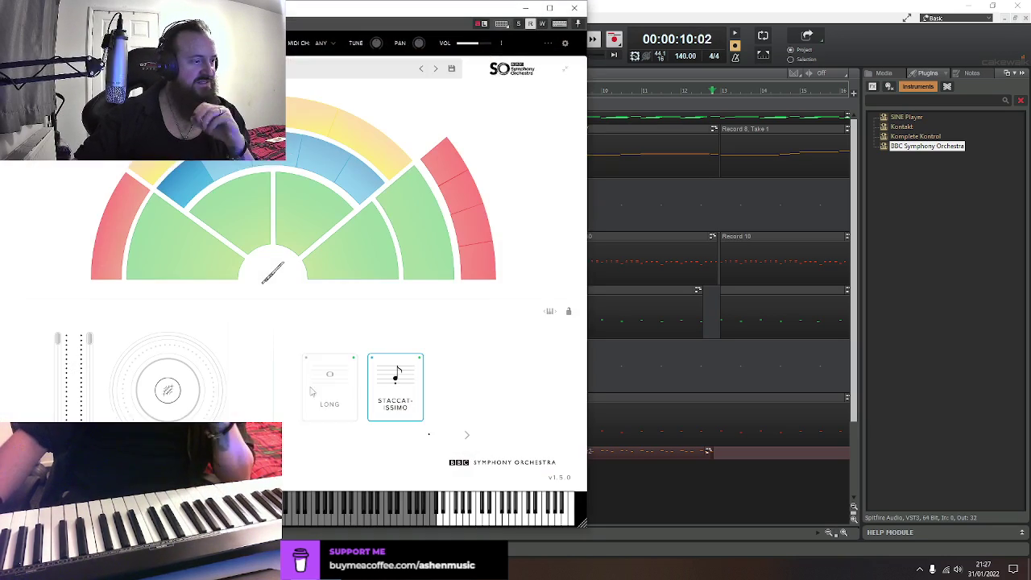
pyautogui.click(115, 383)
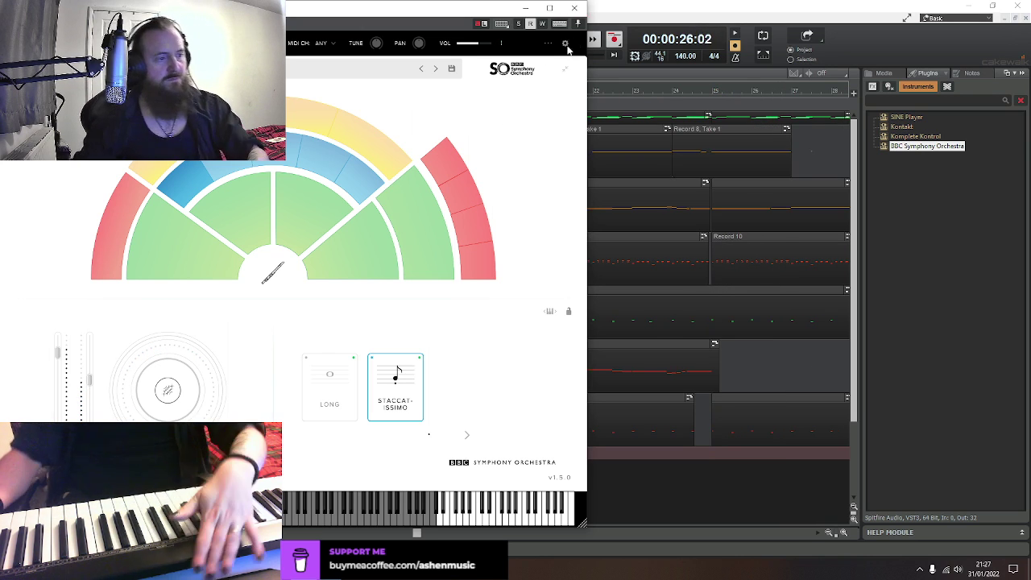
pyautogui.click(575, 9)
pyautogui.press('space')
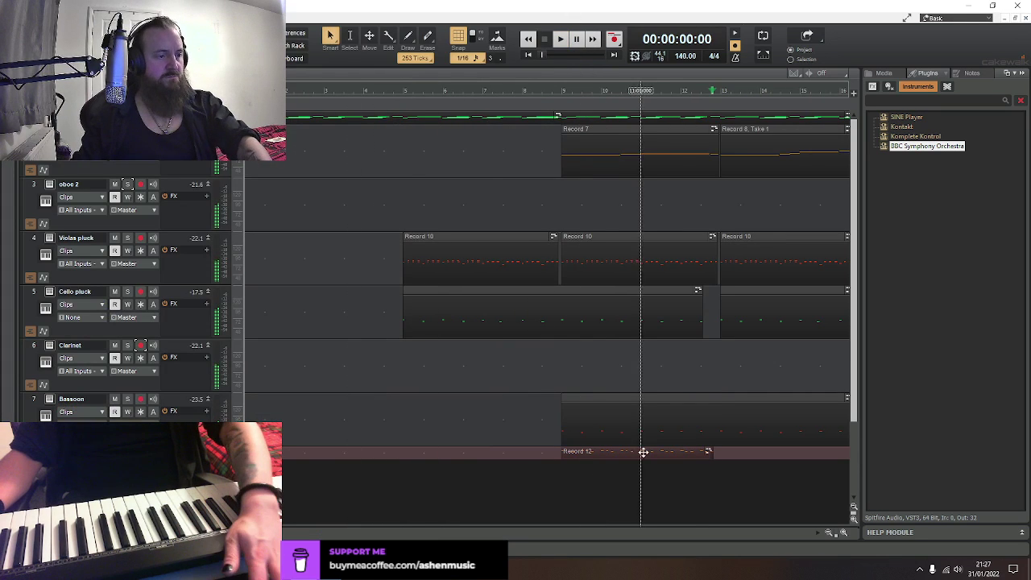
# Copy the Record 12 woodwind clip and paste it on the same track at bar 13
pyautogui.click(844, 533)
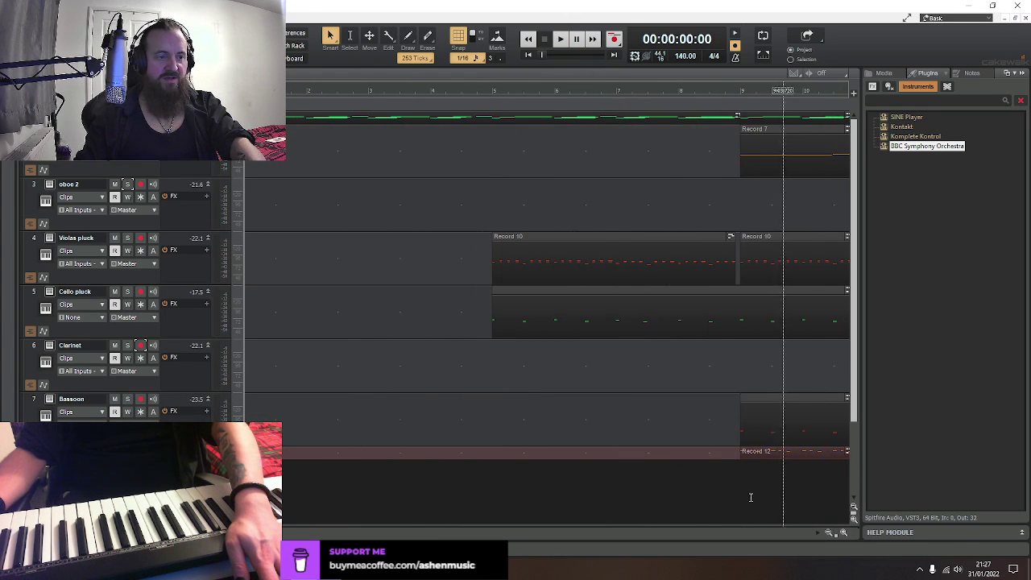
pyautogui.hscroll(5, 564, 322)
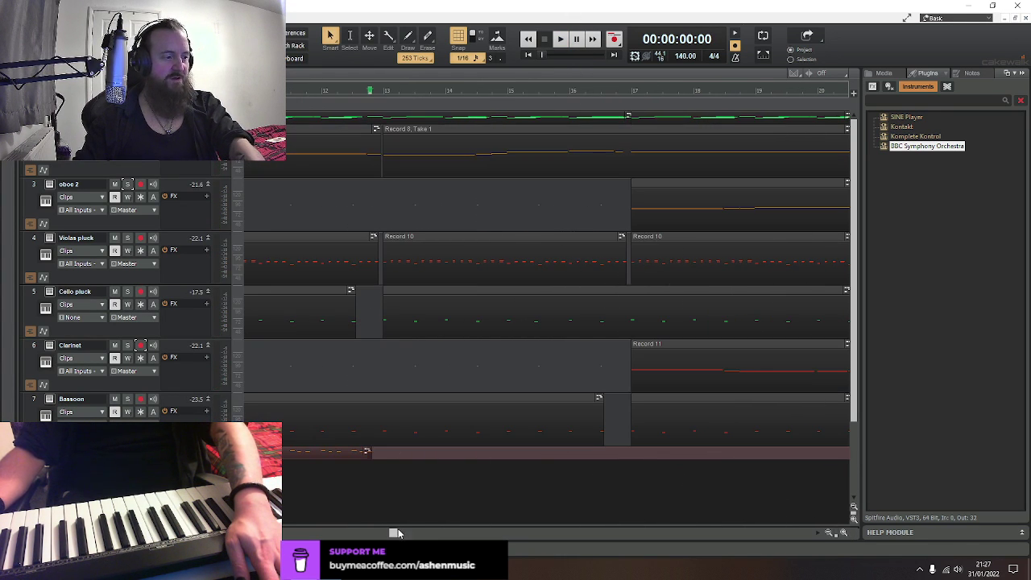
pyautogui.moveTo(394, 533); pyautogui.dragTo(355, 532)
pyautogui.click(485, 454)
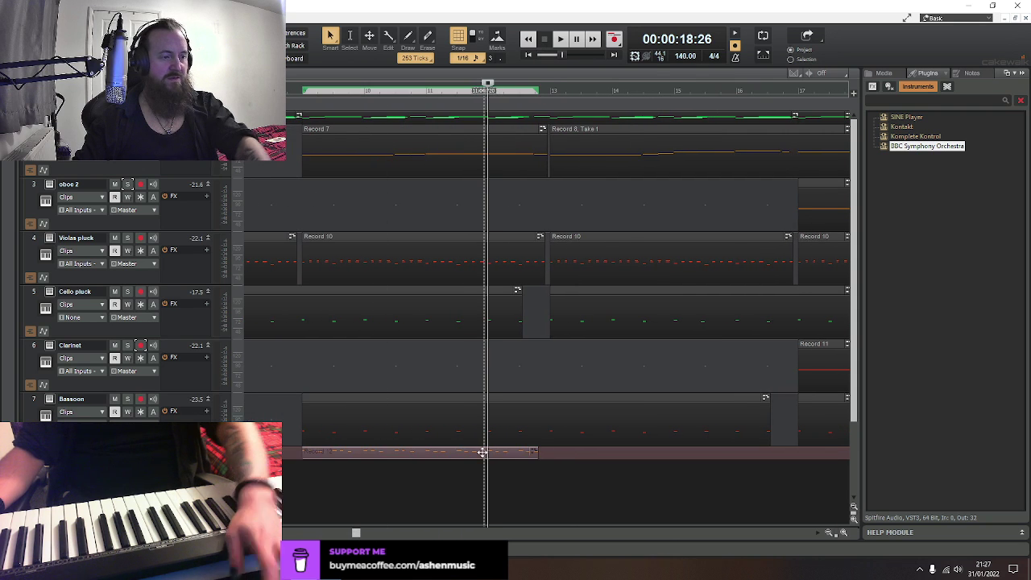
pyautogui.click(548, 452)
pyautogui.hotkey('ctrl', 'v')
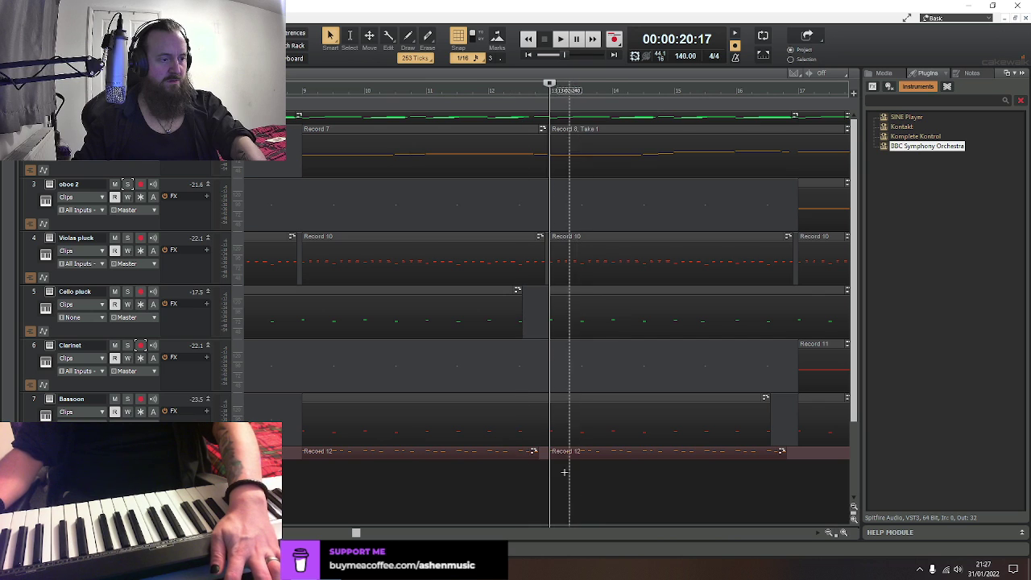
# Bounce the two woodwind clips into a single clip and play the arrangement from bar 13
pyautogui.moveTo(572, 471); pyautogui.dragTo(513, 456)
pyautogui.rightClick(515, 453)
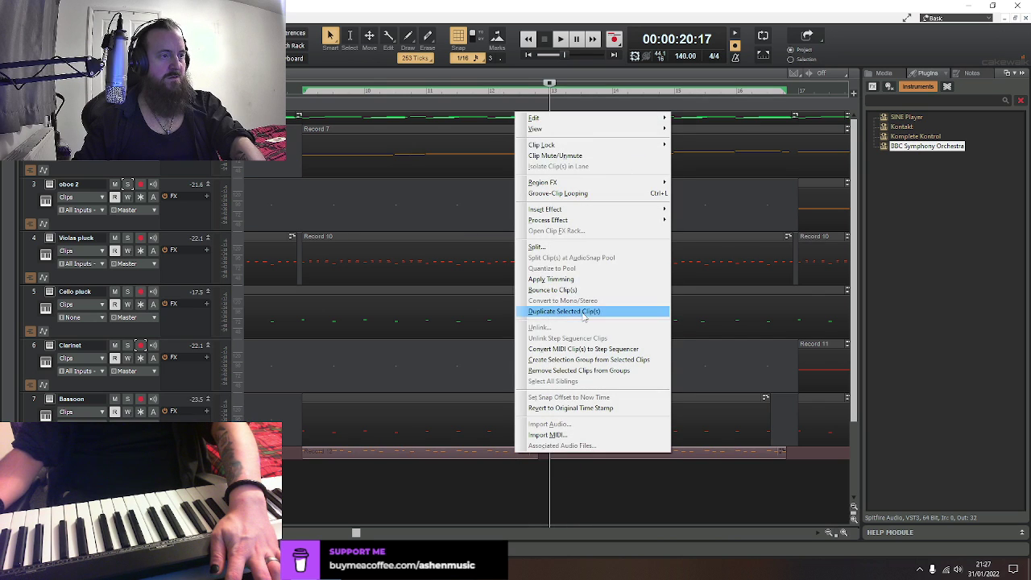
pyautogui.click(573, 290)
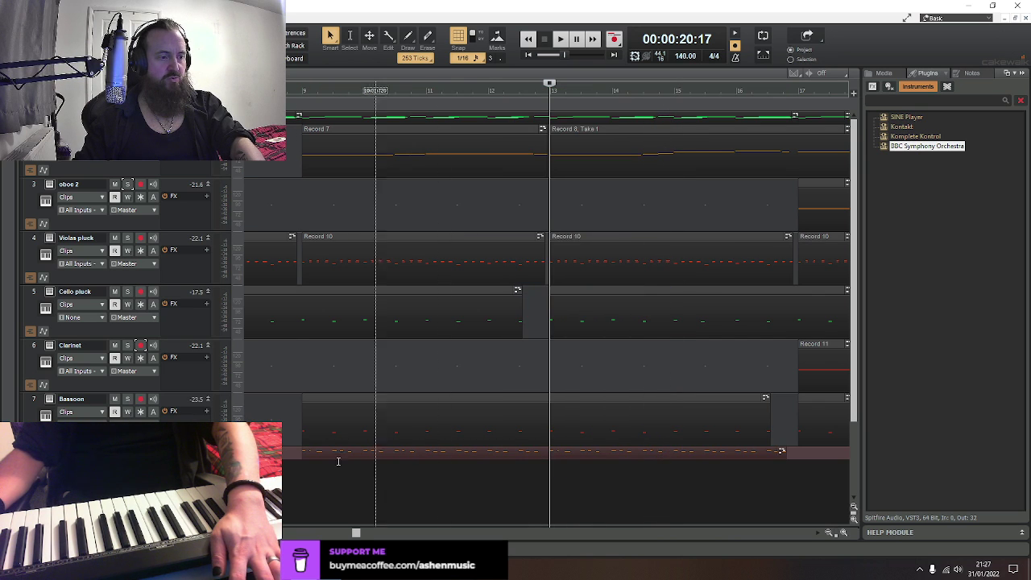
pyautogui.press('space')
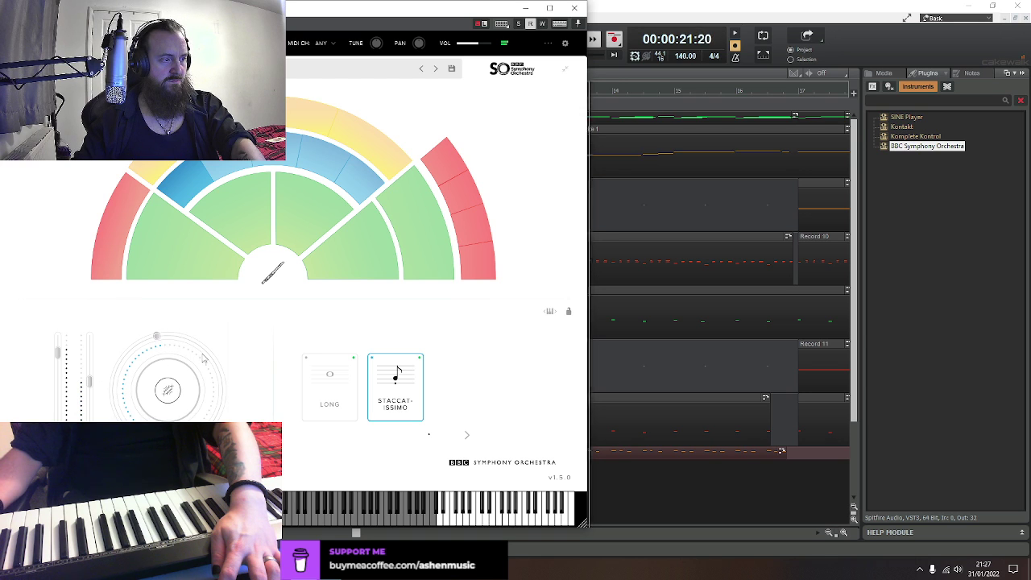
# Close the woodwind instrument window, stop playback and paste a copy of the bounced woodwind clip on the same track at bar 17
pyautogui.click(574, 7)
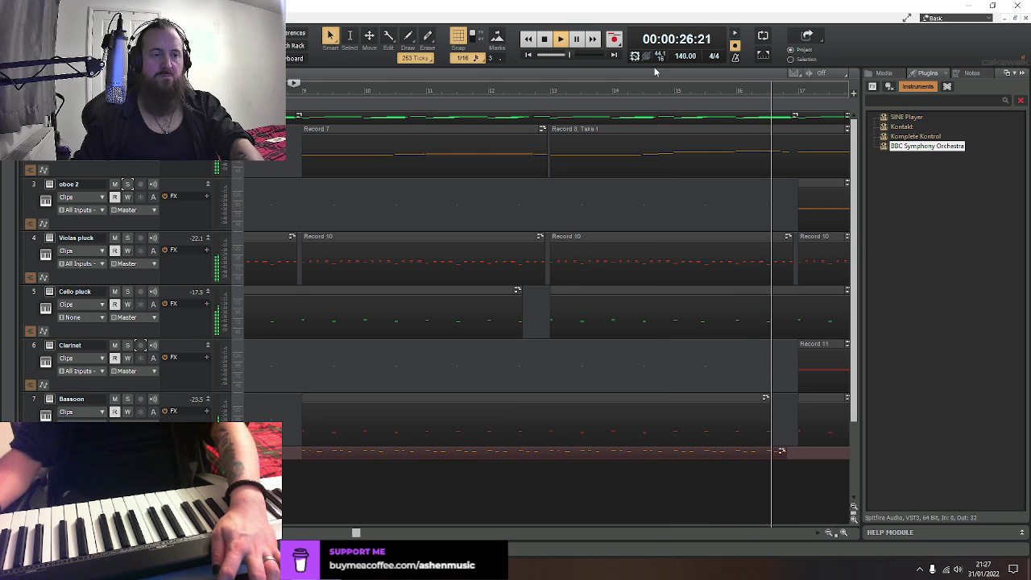
pyautogui.press('space')
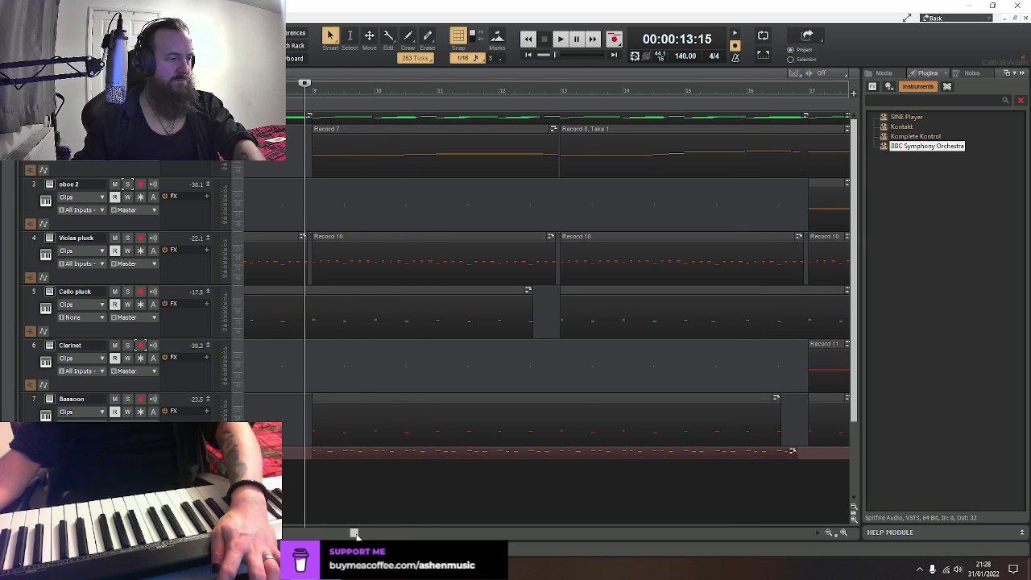
pyautogui.moveTo(354, 534); pyautogui.dragTo(378, 534)
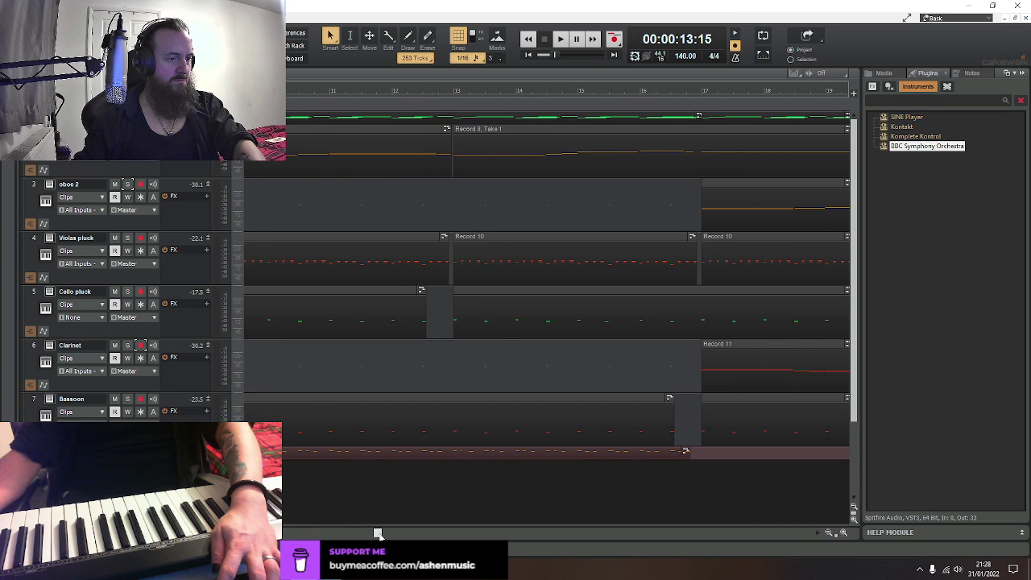
pyautogui.click(506, 448)
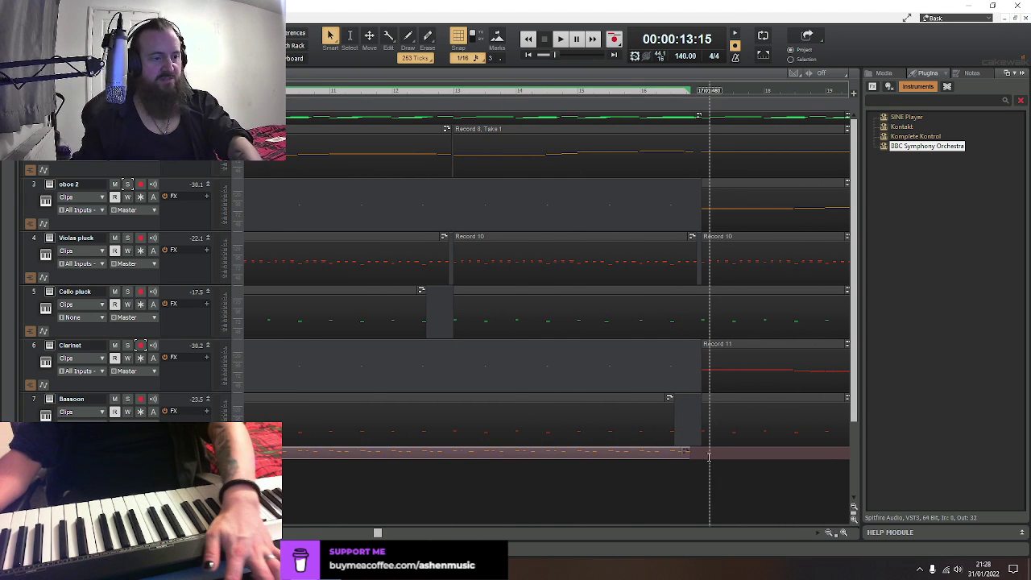
pyautogui.click(701, 482)
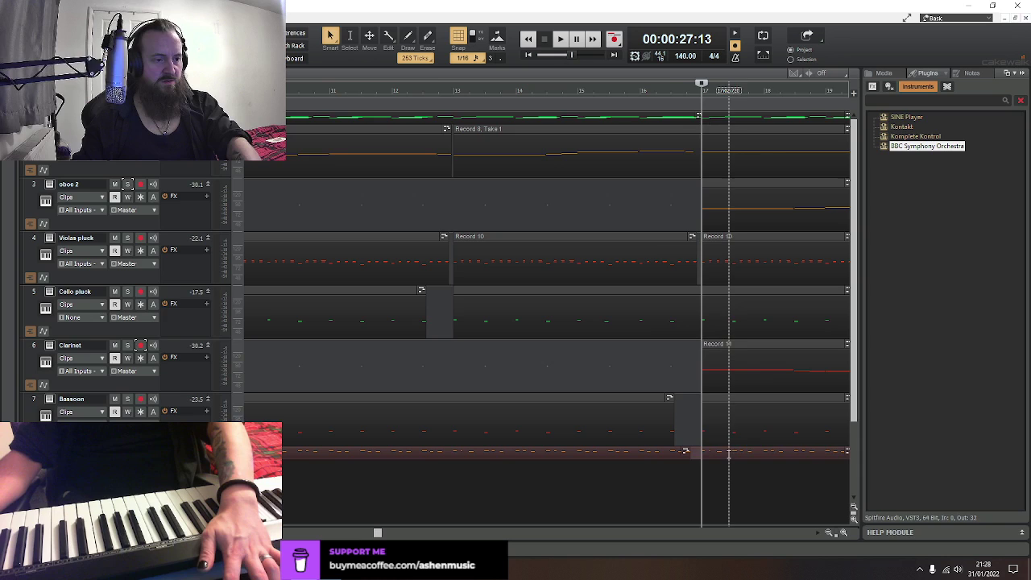
# Open the pasted woodwind clip's notes and add middle-pitch offbeat notes halfway through beats 2 and 4 of bars 17 and 18
pyautogui.doubleClick(720, 452)
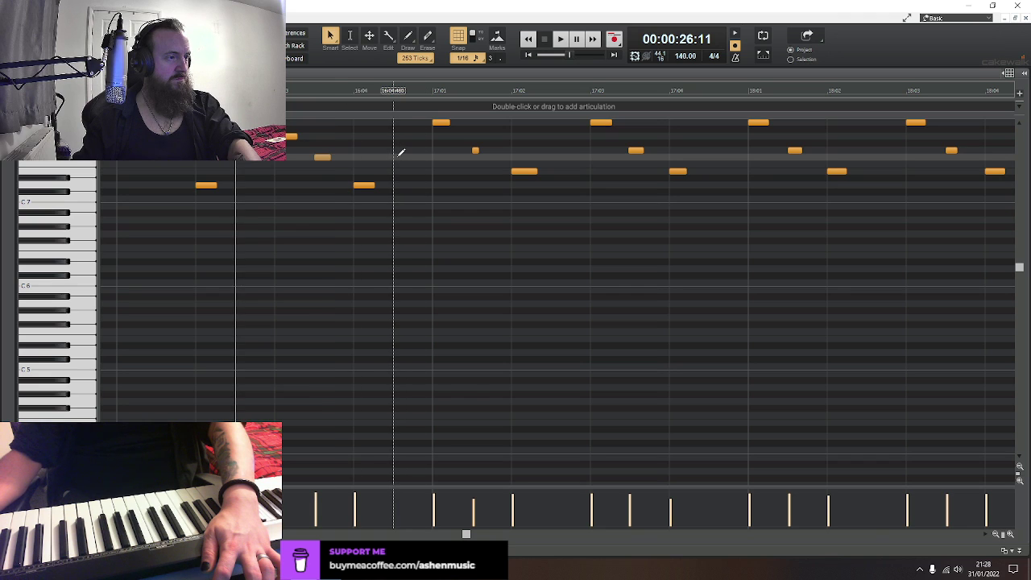
pyautogui.click(556, 151)
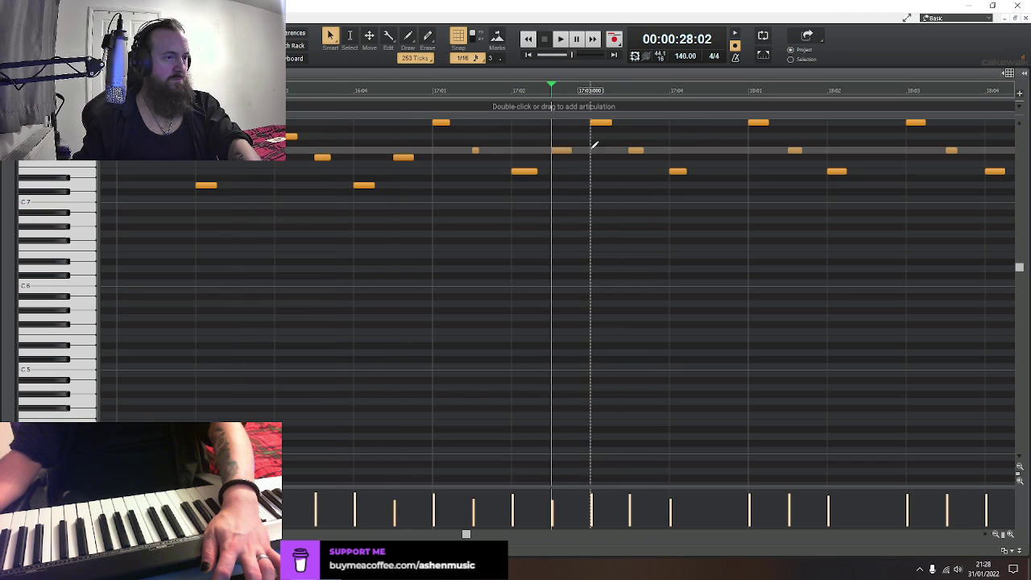
pyautogui.click(714, 147)
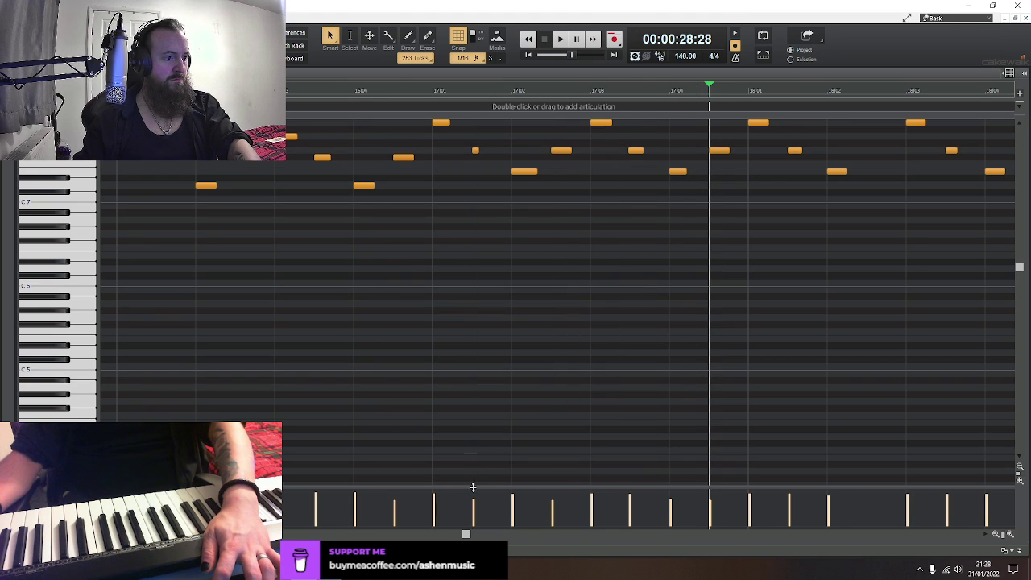
pyautogui.click(868, 150)
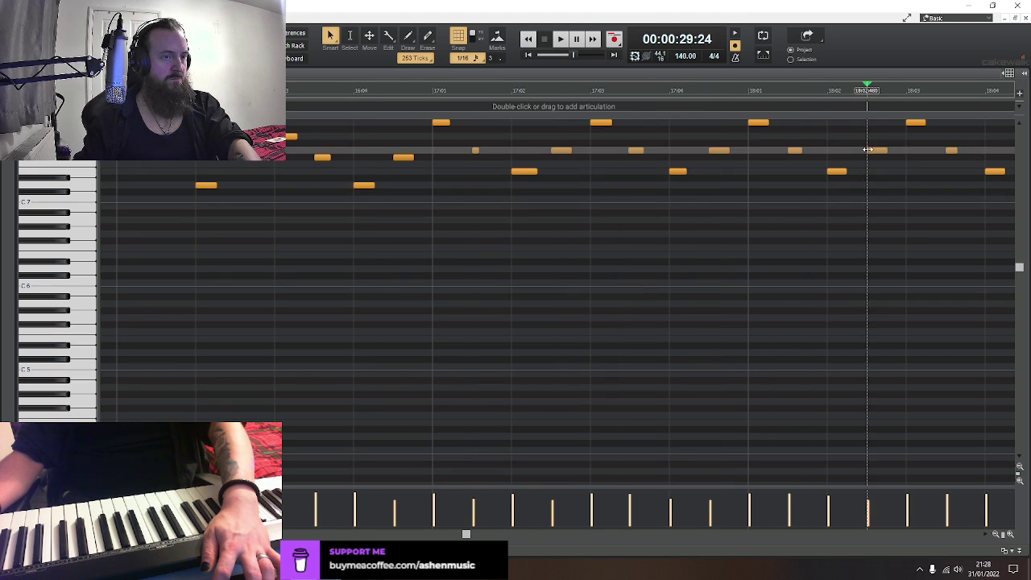
pyautogui.hscroll(5, 546, 443)
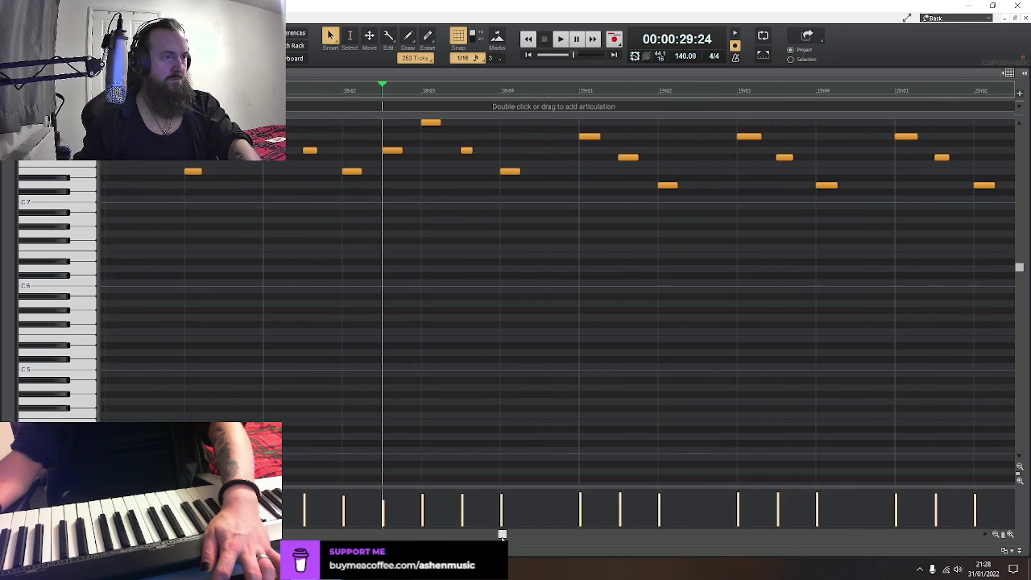
pyautogui.click(492, 150)
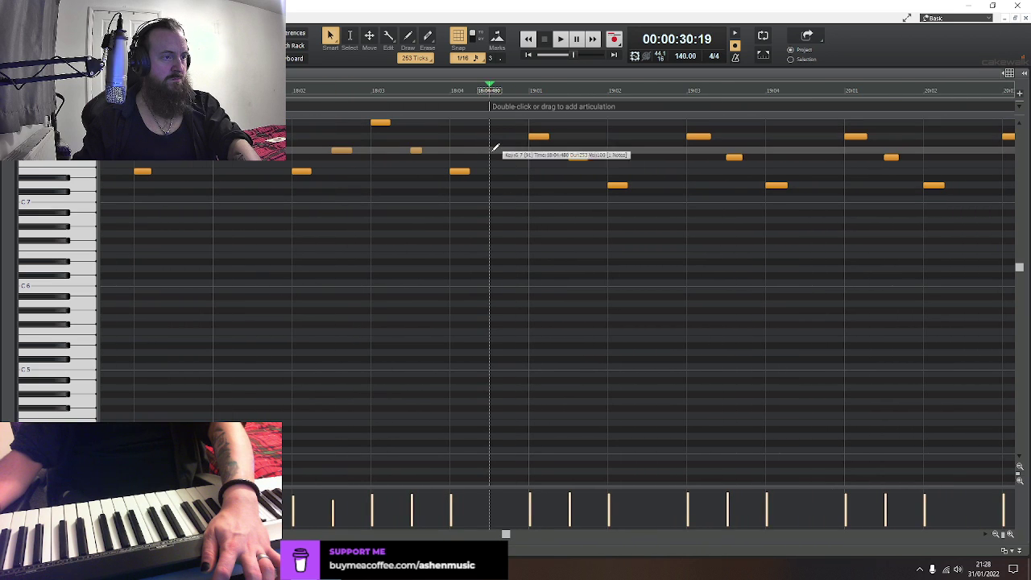
# Add offbeat notes halfway through beats 2 and 4 of bars 19 and 20, matching those bars' existing middle pitch
pyautogui.click(649, 156)
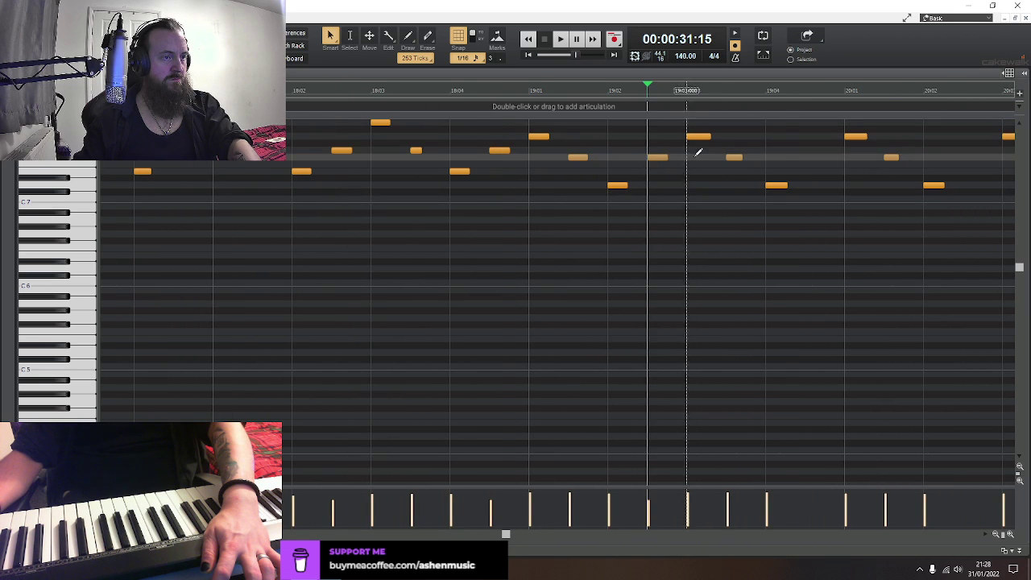
pyautogui.click(806, 156)
pyautogui.click(964, 156)
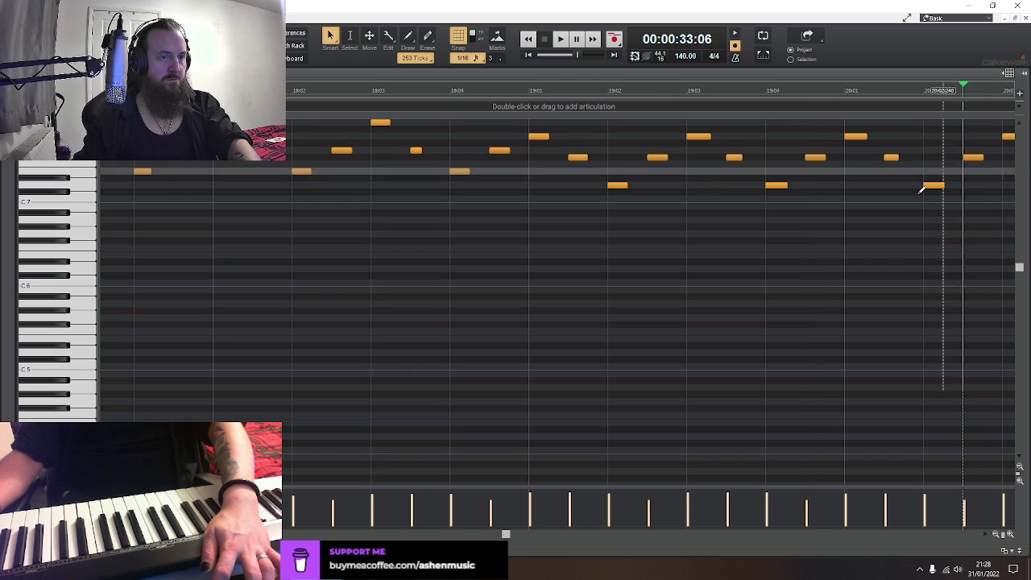
pyautogui.hscroll(8, 567, 158)
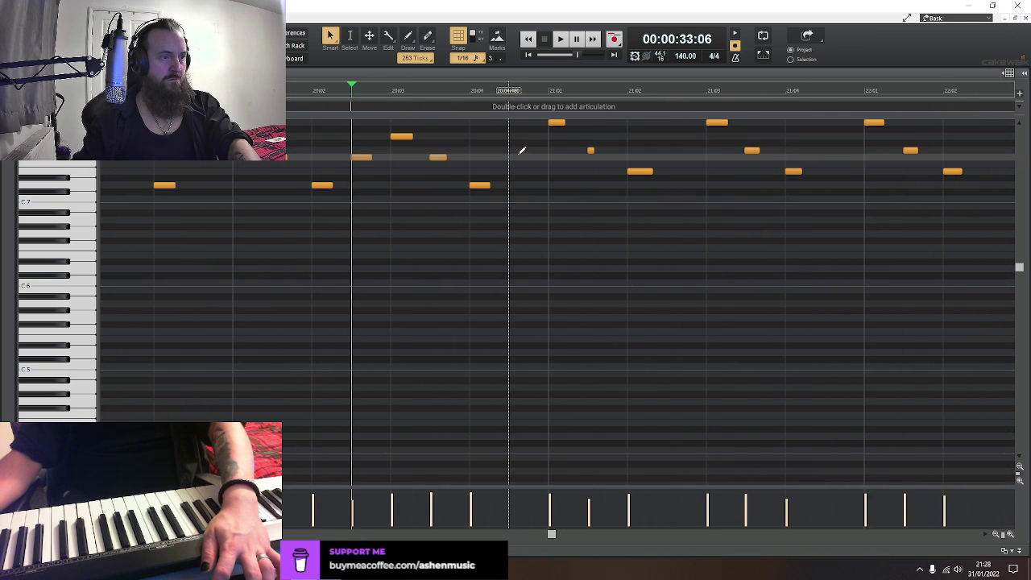
pyautogui.click(511, 157)
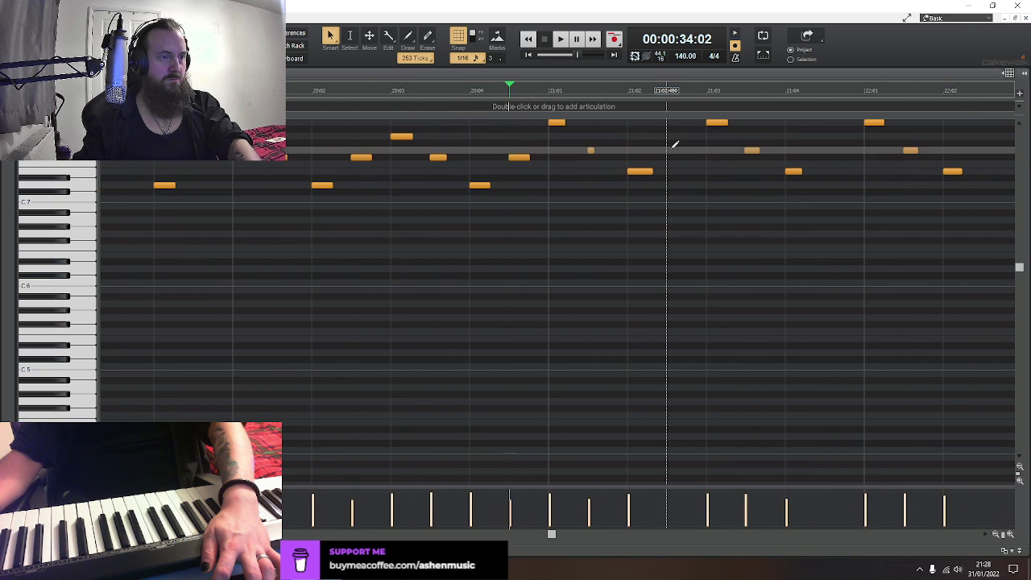
# Fill bars 21 and 22 with middle-pitch offbeat notes halfway through beats 2 and 4
pyautogui.click(830, 150)
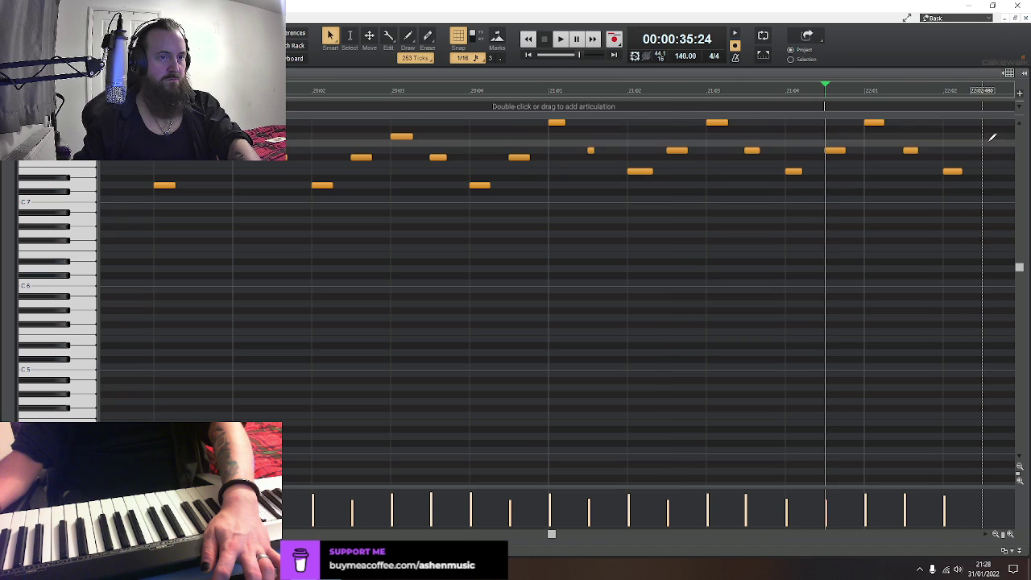
pyautogui.click(988, 150)
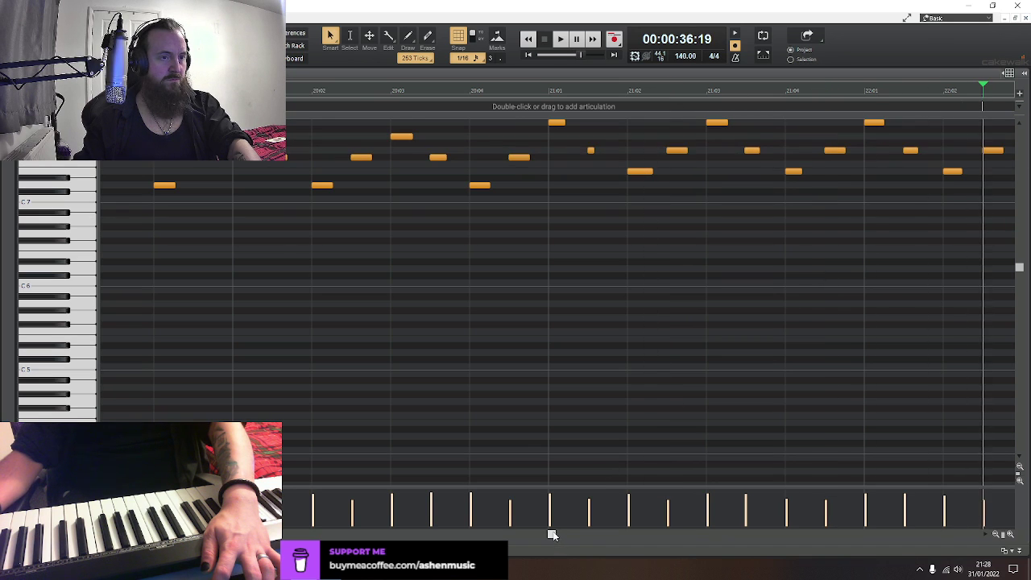
pyautogui.moveTo(552, 534); pyautogui.dragTo(599, 534)
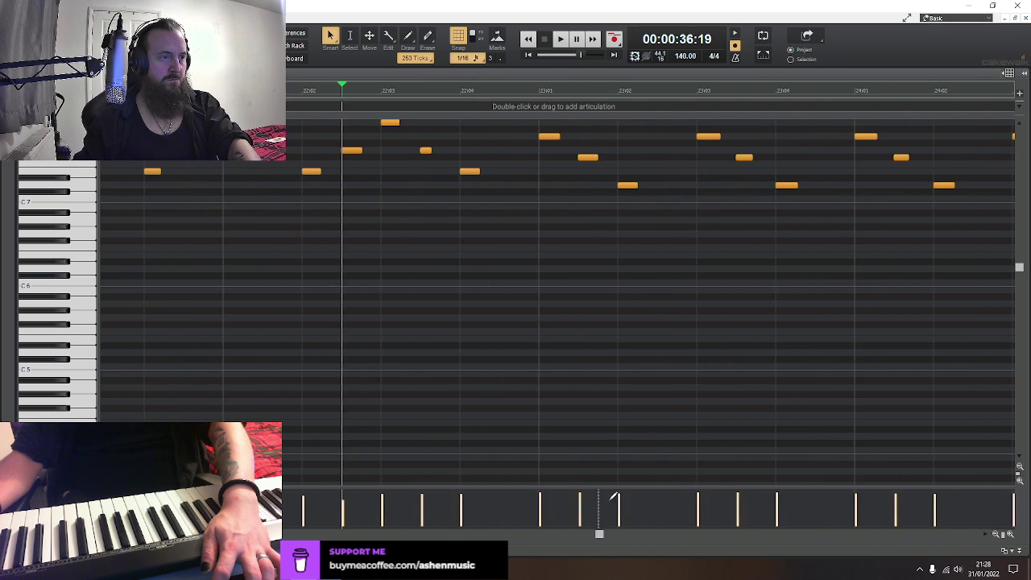
pyautogui.click(503, 150)
# Add matching middle-pitch offbeat notes halfway through beats 2 and 4 of bars 23 and 24, and close the note editor
pyautogui.click(661, 157)
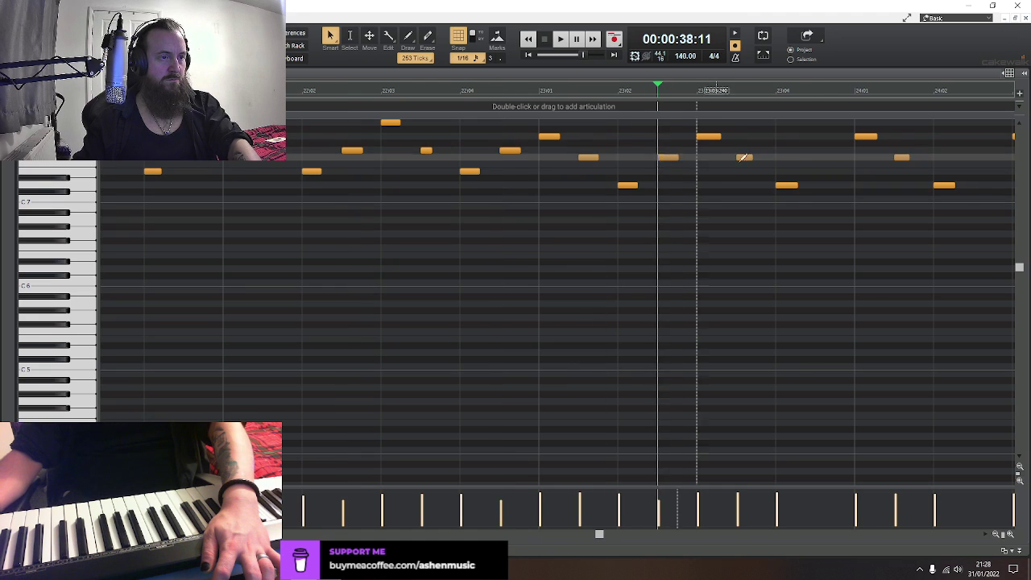
pyautogui.click(818, 155)
pyautogui.click(982, 154)
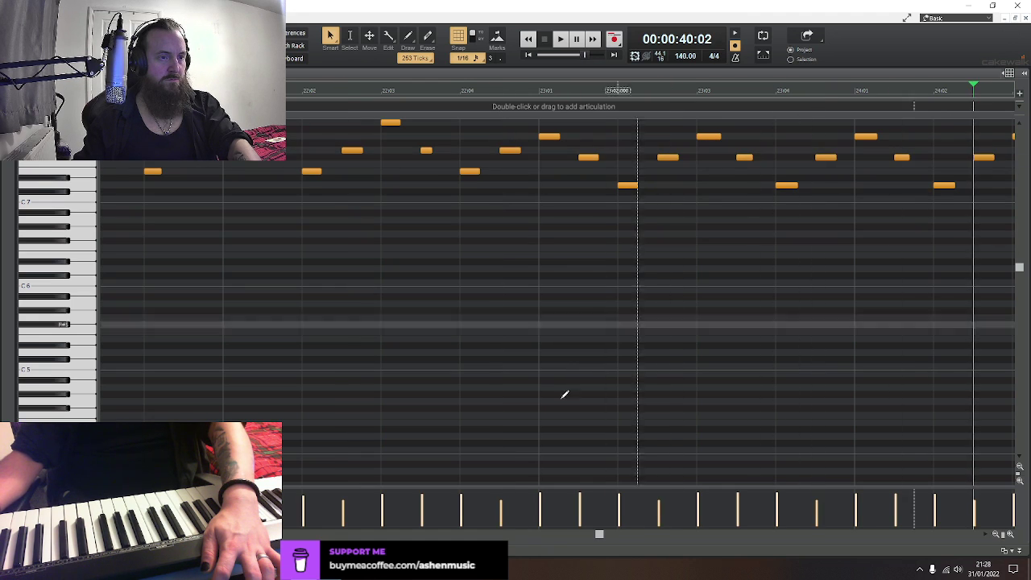
pyautogui.moveTo(598, 534); pyautogui.dragTo(642, 538)
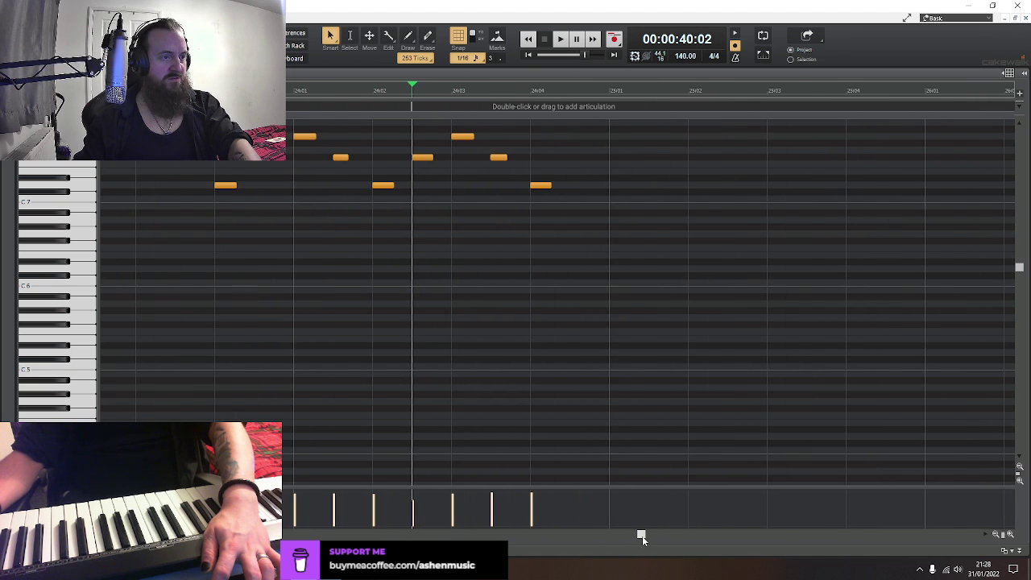
pyautogui.click(575, 156)
pyautogui.press('d')
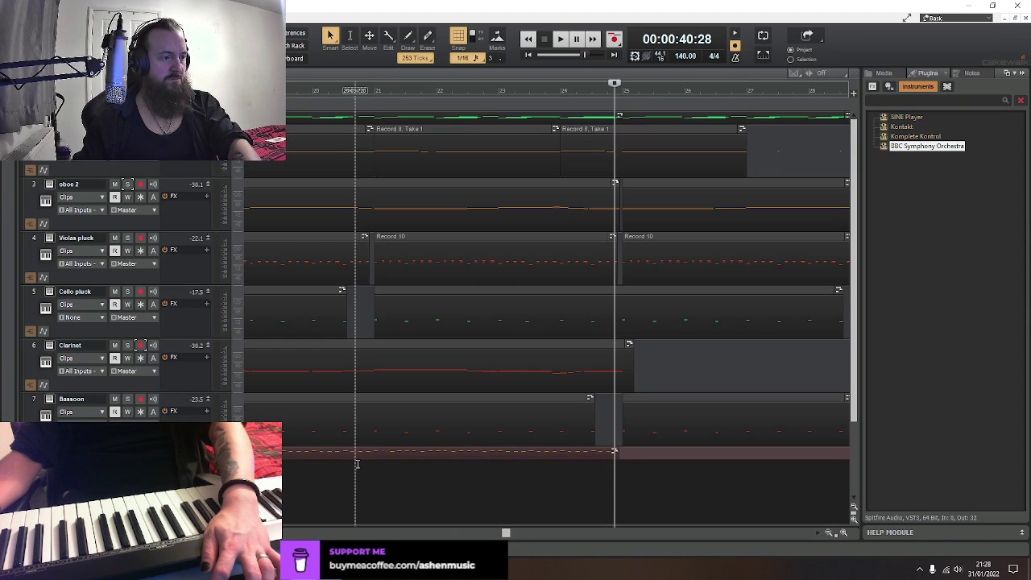
# Play back the arrangement to check the extended woodwind part, and stop with the playhead returned to the project start
pyautogui.moveTo(487, 534); pyautogui.dragTo(319, 534)
pyautogui.click(405, 491)
pyautogui.press('space')
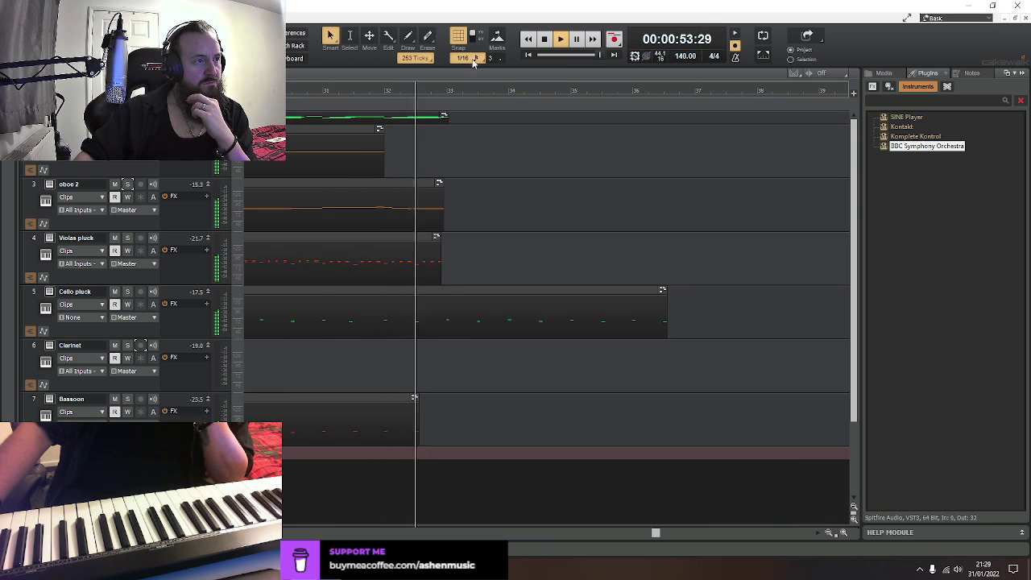
pyautogui.click(527, 53)
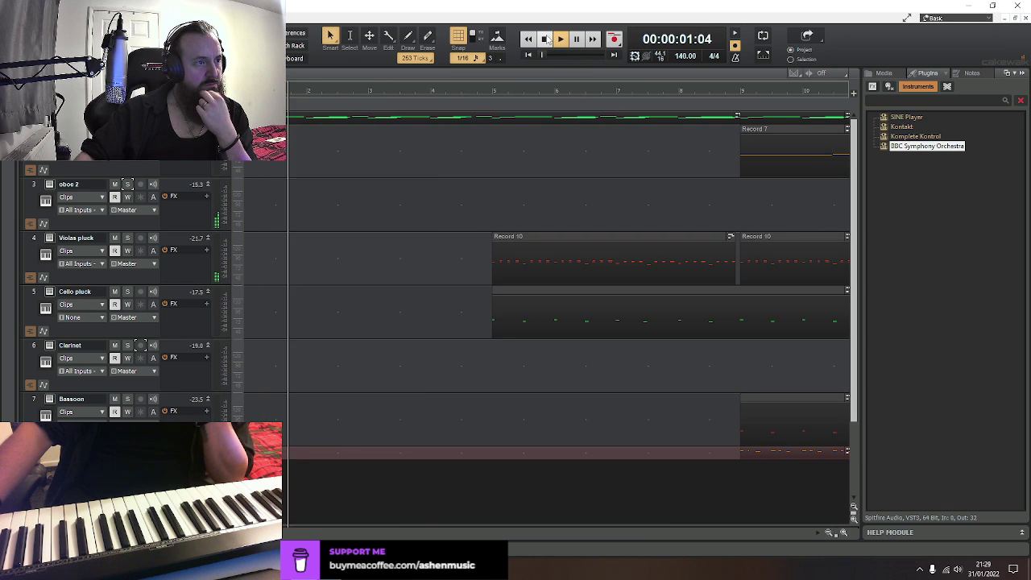
pyautogui.click(547, 39)
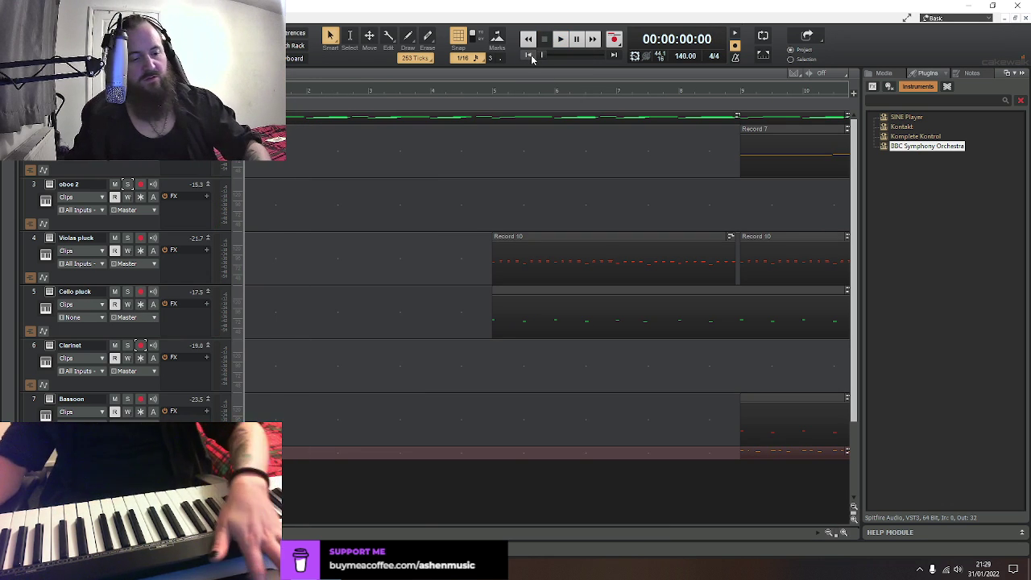